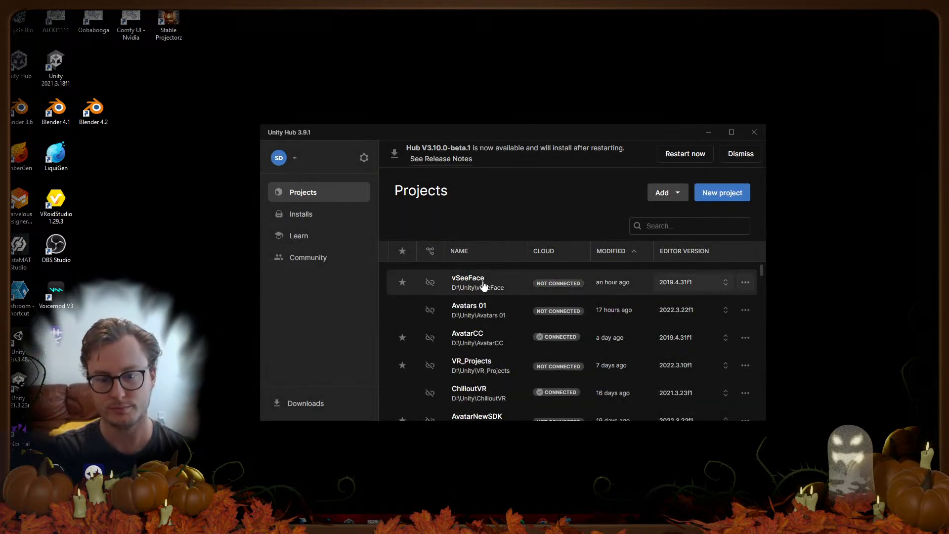
# Step: Open the vSeeFace project from Unity Hub's Projects list
pyautogui.click(483, 287)
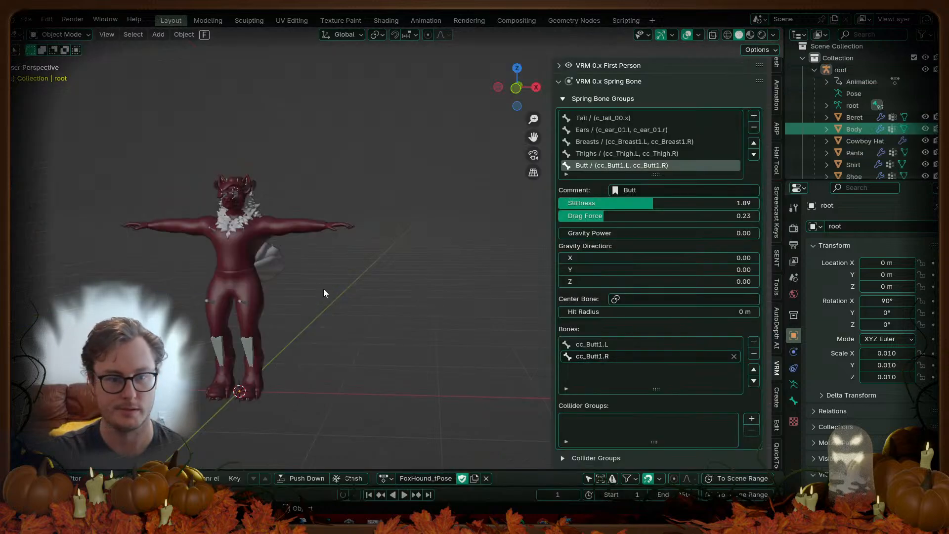
# Step: Orbit around the FoxHound model in Blender, then switch to Unity and open File Explorer
pyautogui.moveTo(323, 289); pyautogui.dragTo(411, 277, button='middle')
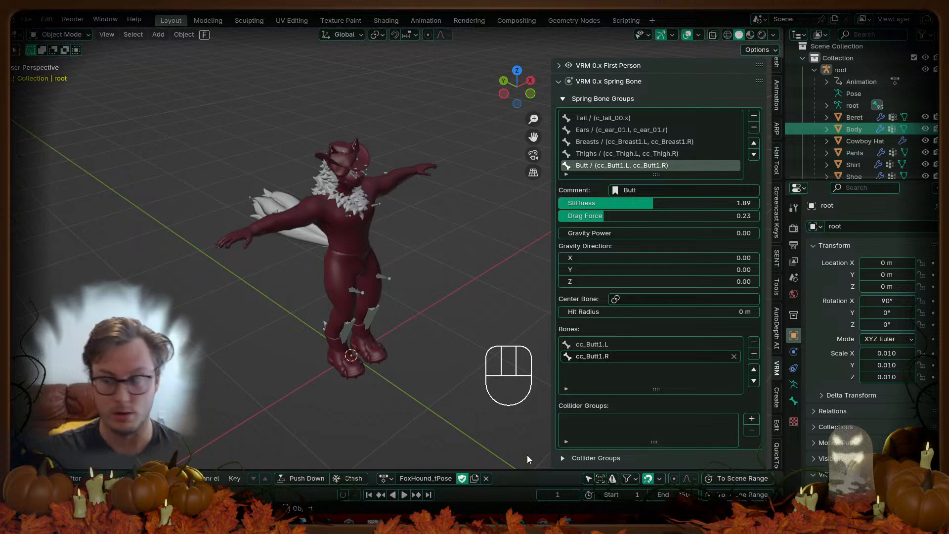
pyautogui.press('super')
pyautogui.write('dis')
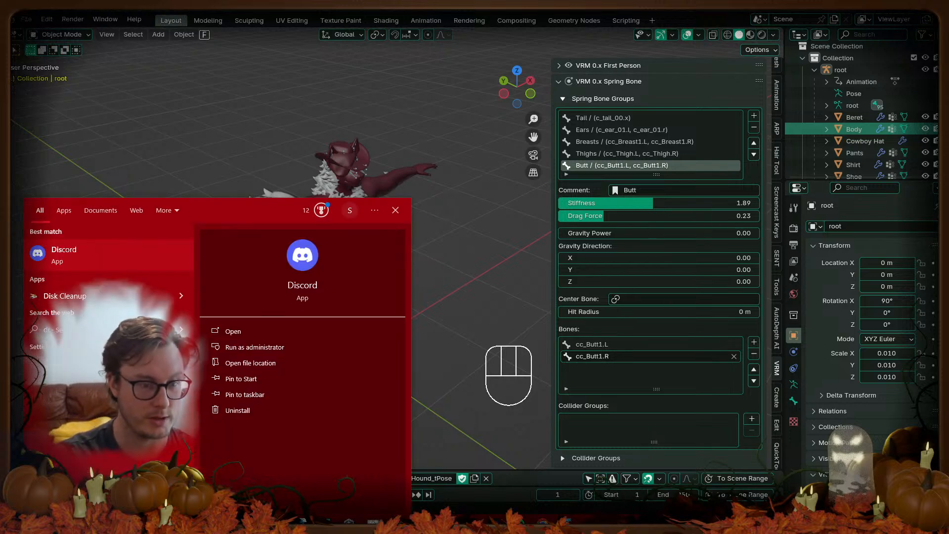
pyautogui.press('Return')
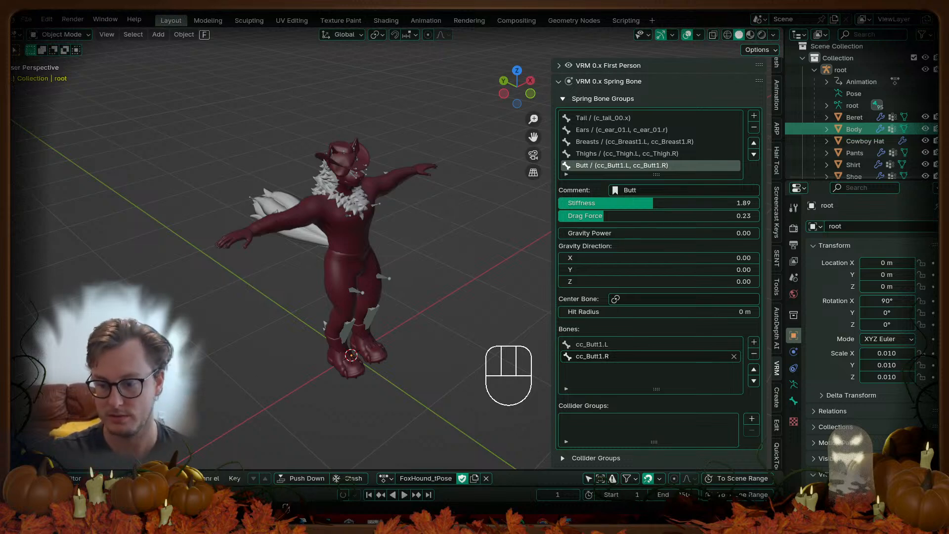
pyautogui.hotkey('alt', 'Tab')
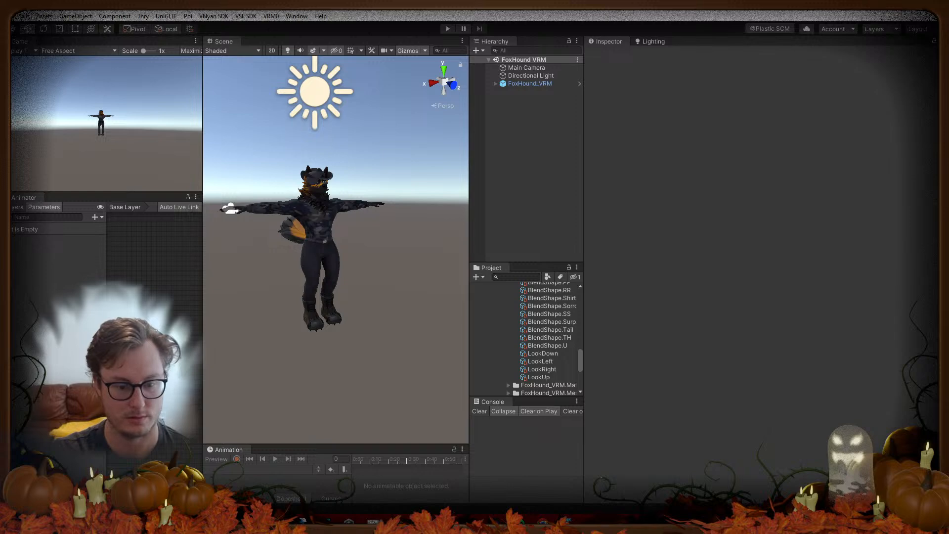
pyautogui.click(373, 522)
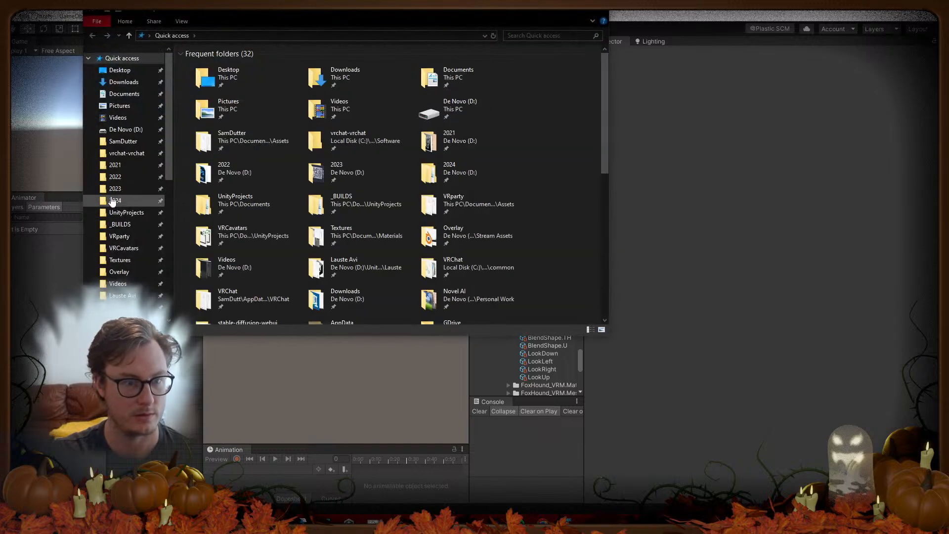
# Step: Browse to 2024 > Client Work > Zoom and open its Screenshots folder
pyautogui.click(113, 201)
pyautogui.doubleClick(217, 97)
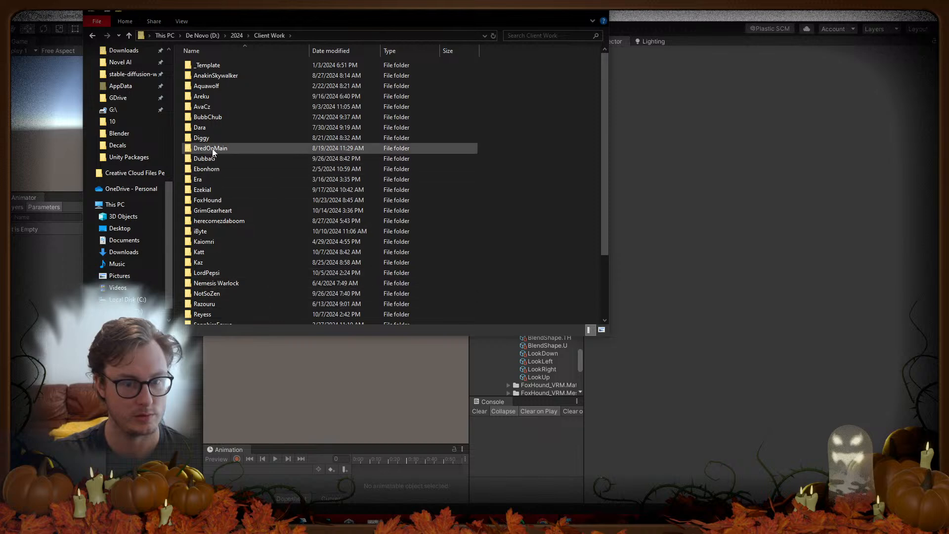
pyautogui.scroll(-3, 227, 269)
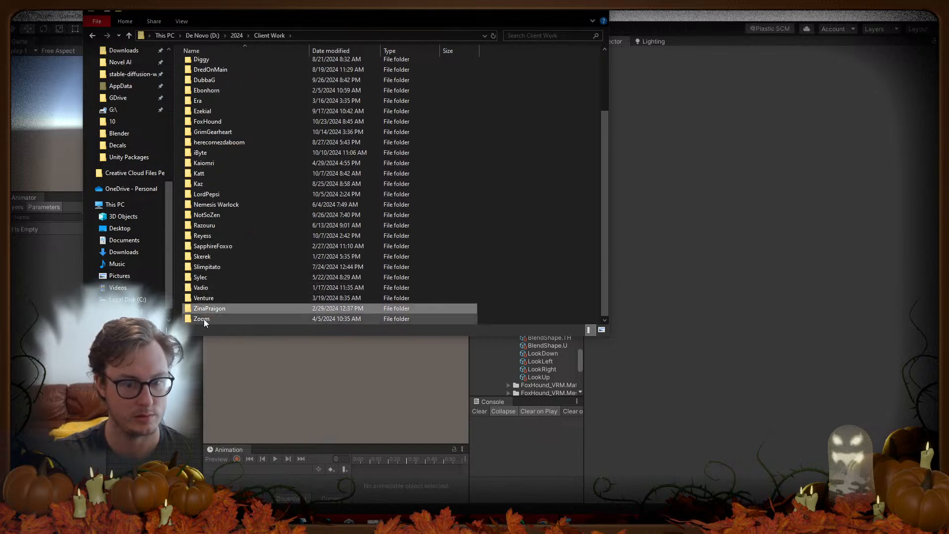
pyautogui.doubleClick(204, 319)
pyautogui.doubleClick(215, 97)
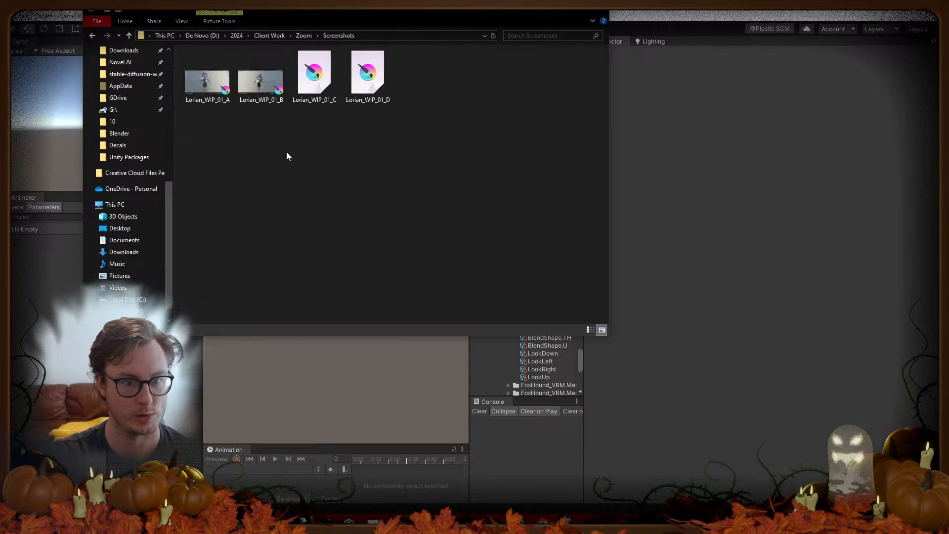
# Step: Check the Thumbnail folder, revisit Screenshots, then close File Explorer to return to Unity
pyautogui.click(306, 36)
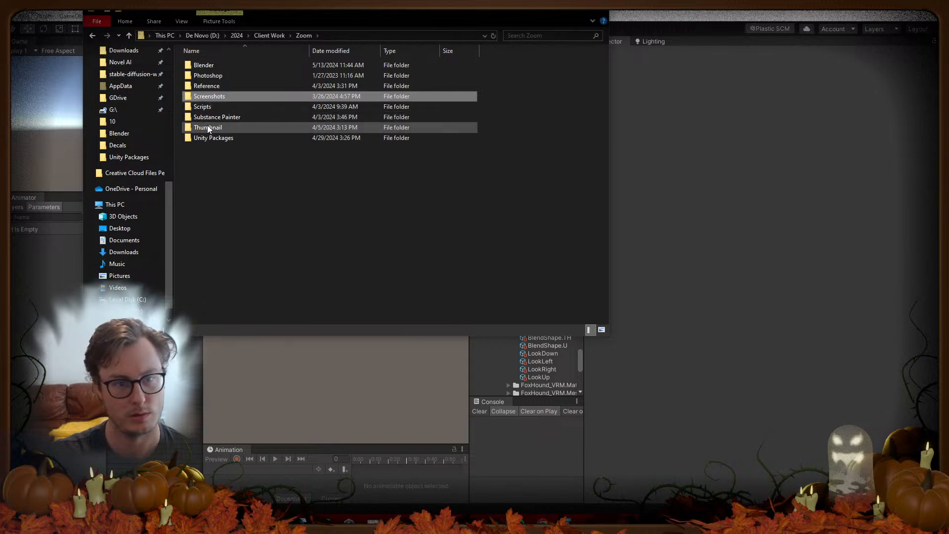
pyautogui.click(215, 92)
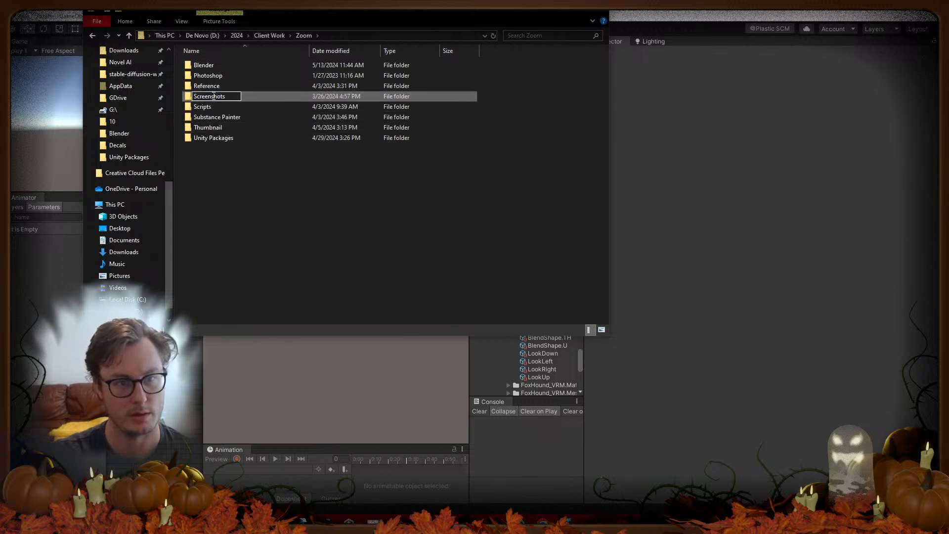
pyautogui.click(262, 177)
pyautogui.doubleClick(220, 128)
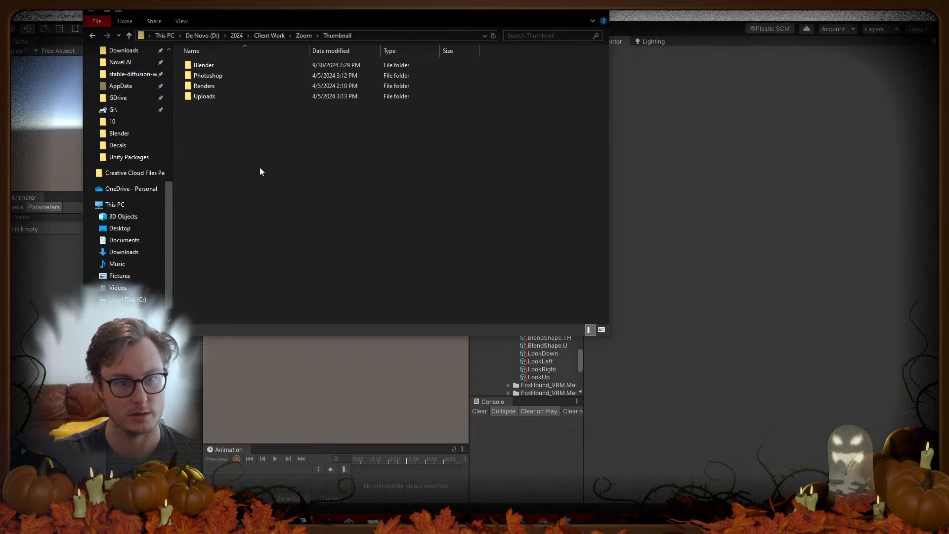
pyautogui.click(302, 35)
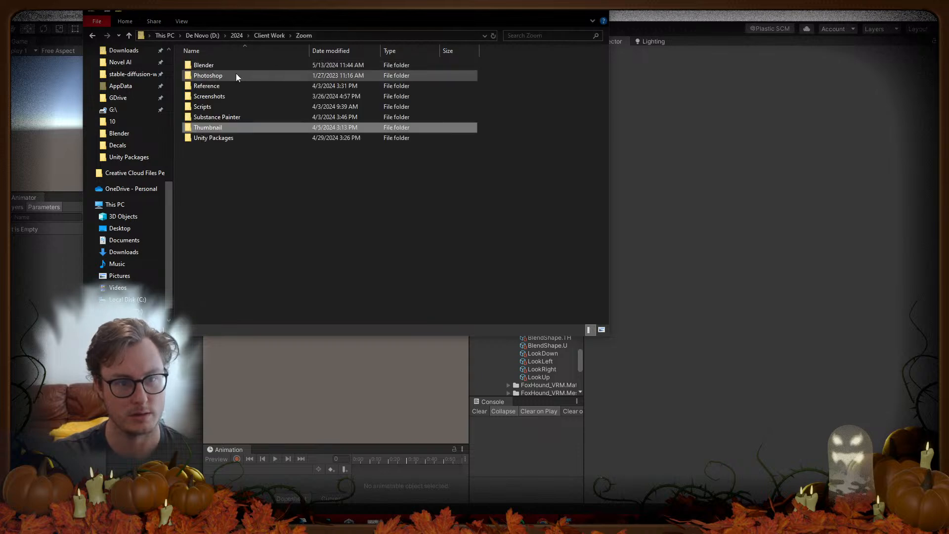
pyautogui.doubleClick(217, 98)
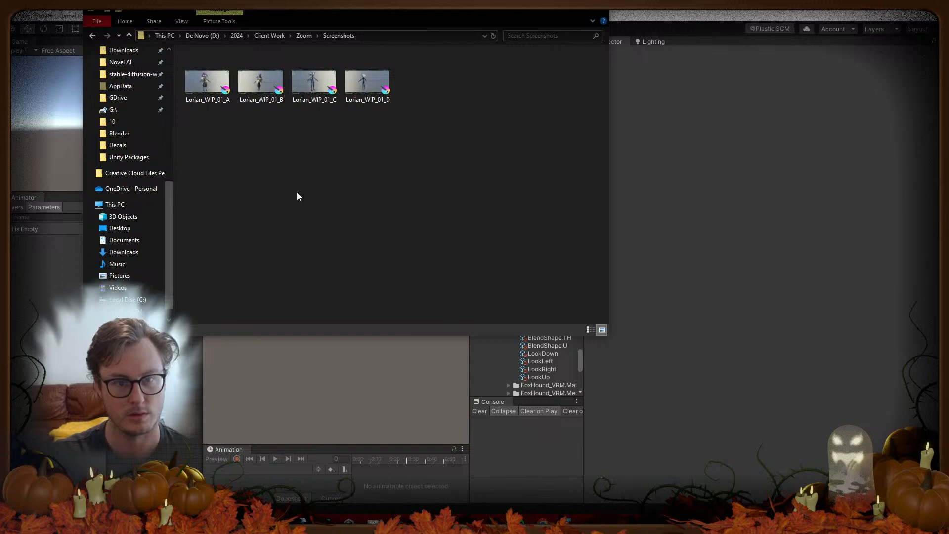
pyautogui.click(762, 217)
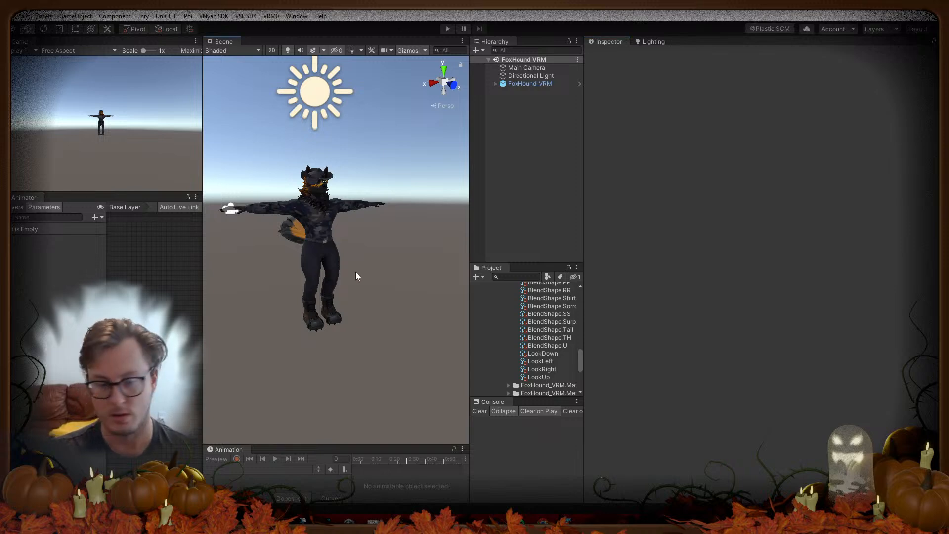
# Step: Widen the Scene view on both sides, frame the whole FoxHound avatar, and enter Play mode
pyautogui.moveTo(202, 302); pyautogui.dragTo(99, 302)
pyautogui.moveTo(468, 214); pyautogui.dragTo(597, 233)
pyautogui.scroll(5, 468, 264)
pyautogui.moveTo(469, 264); pyautogui.dragTo(362, 272, button='right')
pyautogui.scroll(-5, 424, 260)
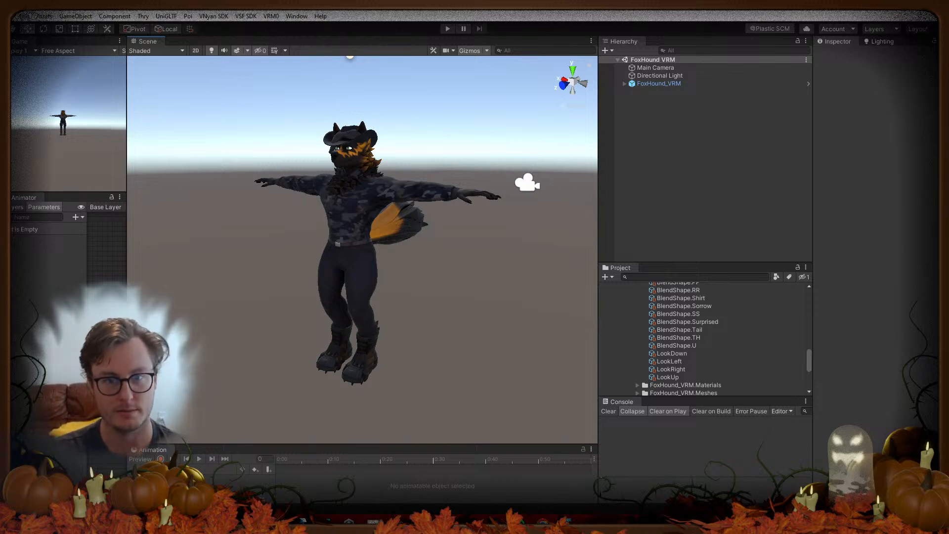
pyautogui.click(448, 28)
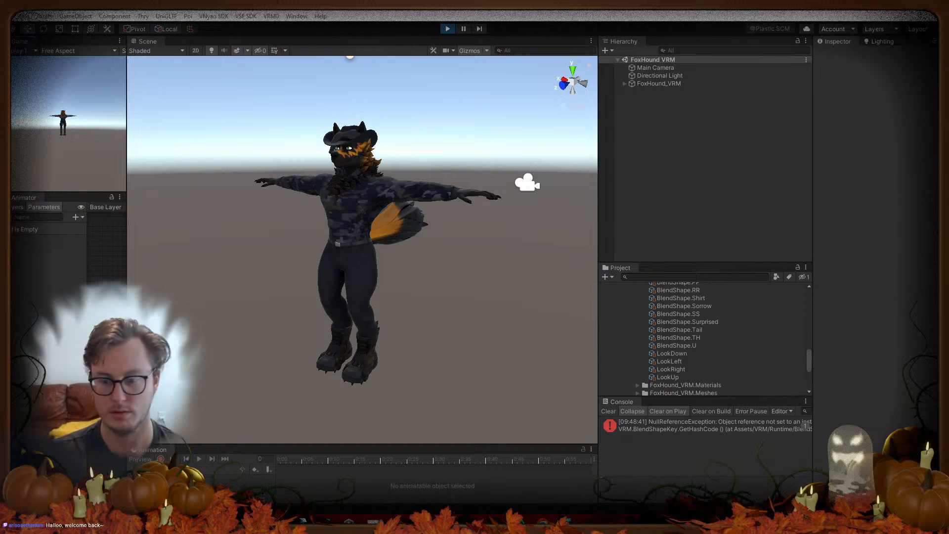
# Step: Select FoxHound_VRM and drag it up, down and sideways to test its spring bones
pyautogui.click(660, 75)
pyautogui.click(653, 83)
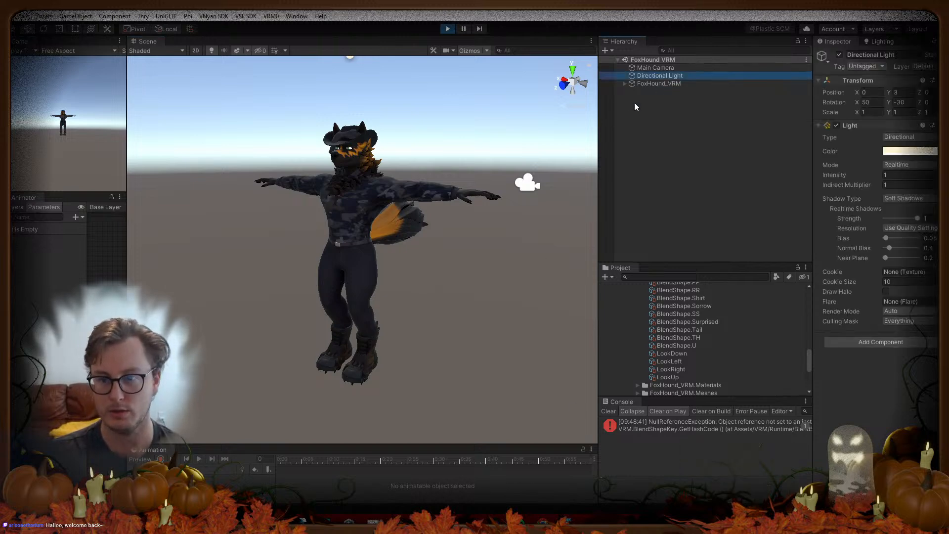
pyautogui.keyDown('alt'); pyautogui.moveTo(432, 253); pyautogui.dragTo(429, 279); pyautogui.keyUp('alt')
pyautogui.moveTo(359, 372); pyautogui.dragTo(348, 362)
pyautogui.keyDown('alt'); pyautogui.moveTo(349, 362); pyautogui.dragTo(259, 288); pyautogui.keyUp('alt')
pyautogui.scroll(5, 318, 292)
pyautogui.scroll(-5, 327, 283)
pyautogui.moveTo(441, 333); pyautogui.dragTo(423, 356)
pyautogui.press('a')
pyautogui.moveTo(351, 311); pyautogui.dragTo(567, 308, button='right')
pyautogui.moveTo(437, 360); pyautogui.dragTo(438, 350)
pyautogui.moveTo(435, 385); pyautogui.dragTo(397, 368)
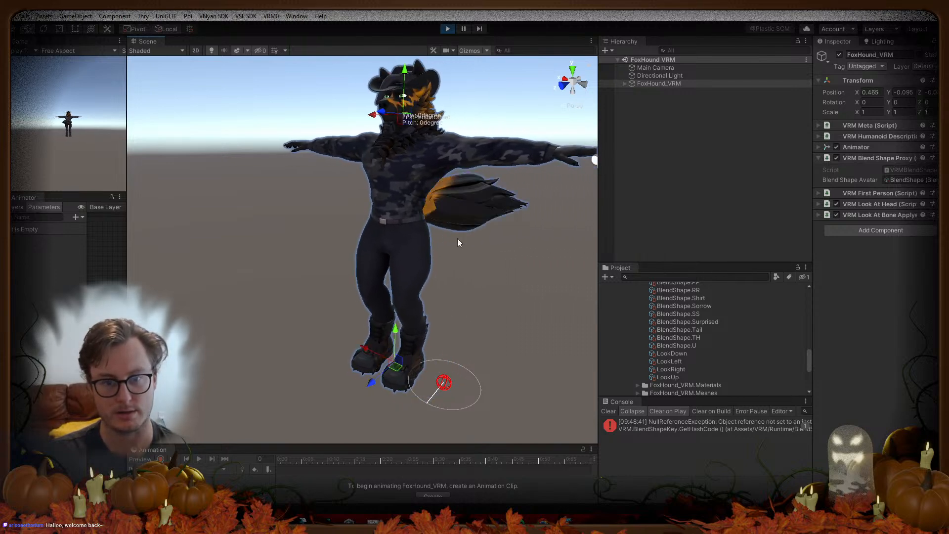
# Step: Stop Play mode and review secondary's Ears, Breasts, Thighs and Butt spring bone settings
pyautogui.click(448, 29)
pyautogui.click(625, 83)
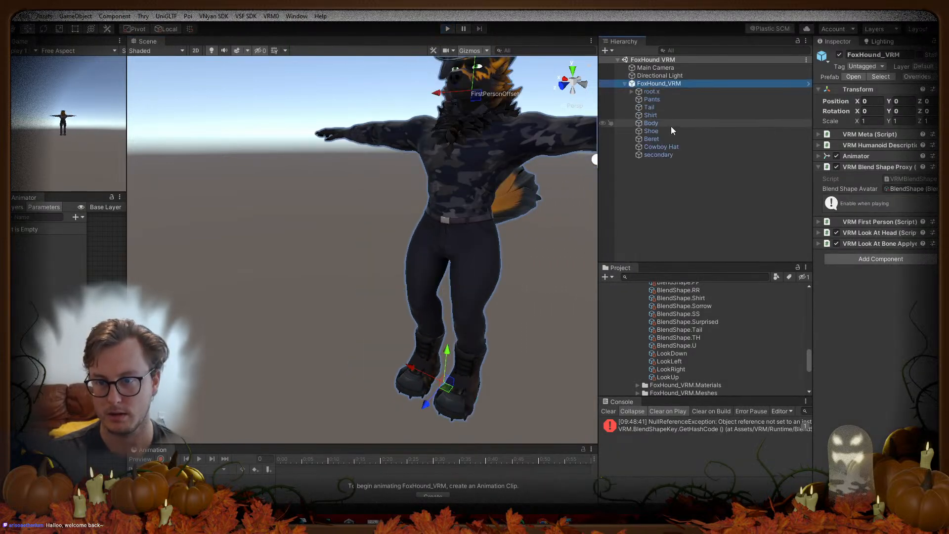
pyautogui.click(653, 155)
pyautogui.moveTo(815, 238); pyautogui.dragTo(701, 247)
pyautogui.scroll(-10, 769, 273)
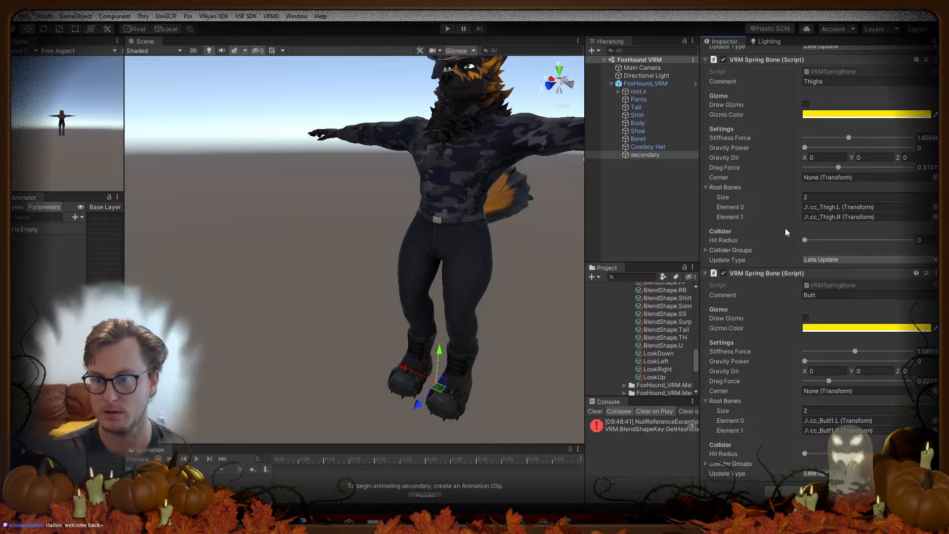
pyautogui.scroll(5, 785, 229)
pyautogui.scroll(2, 786, 230)
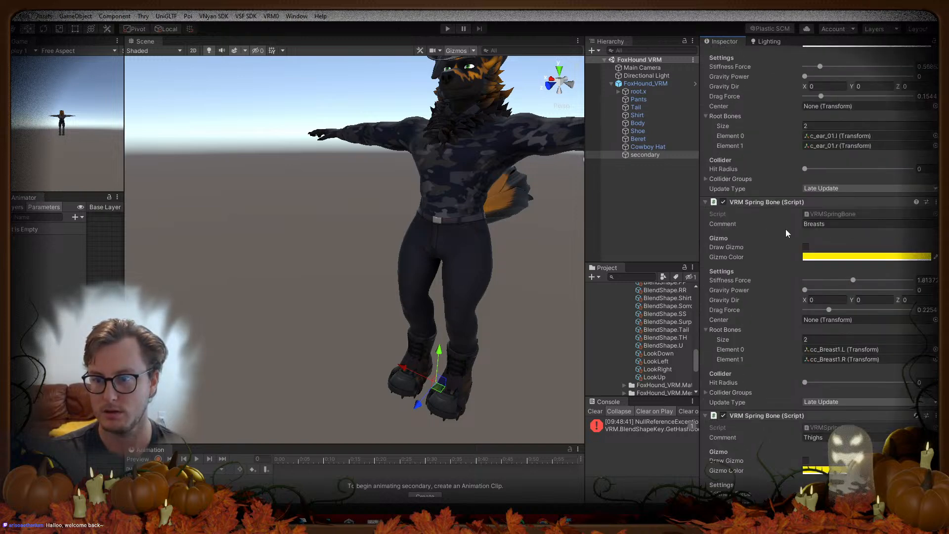
pyautogui.scroll(2, 785, 229)
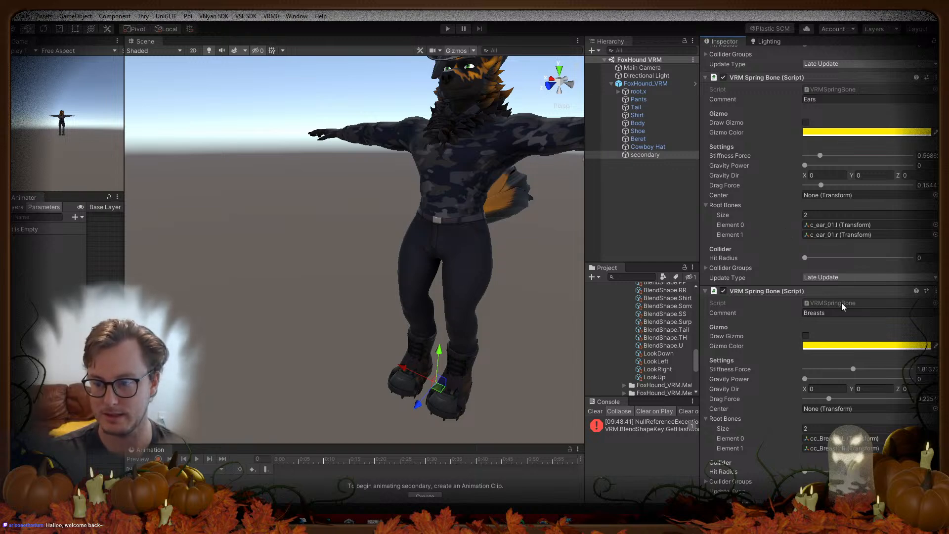
pyautogui.click(593, 411)
pyautogui.click(576, 408)
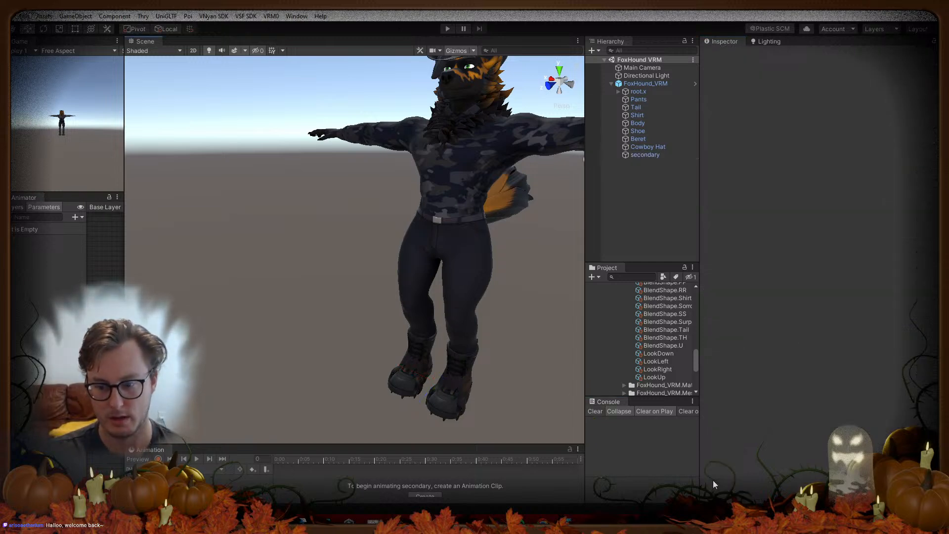
# Step: Back in Blender, set the Butt spring bone group's stiffness to 1.00
pyautogui.moveTo(688, 520)
pyautogui.click(688, 477)
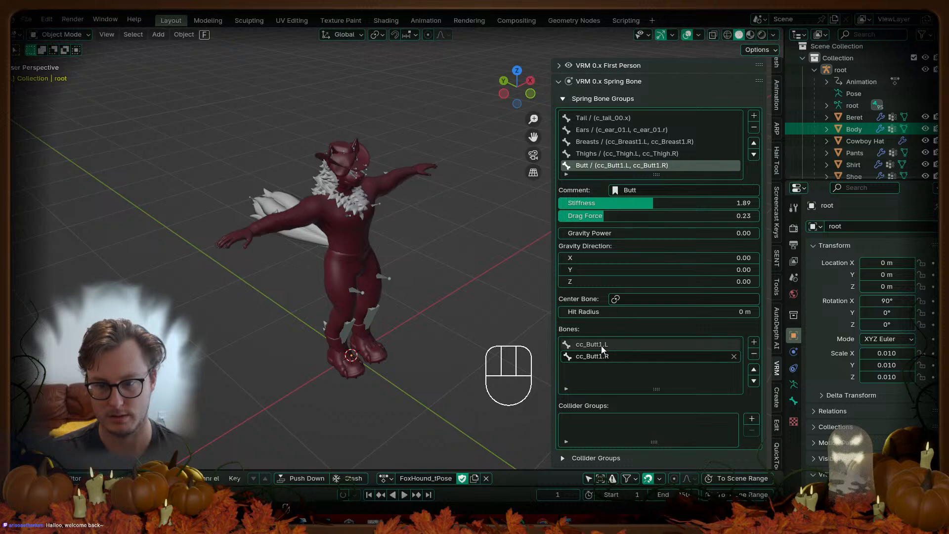
pyautogui.moveTo(652, 204); pyautogui.dragTo(624, 204)
pyautogui.click(729, 203)
pyautogui.write('1')
pyautogui.press('Return')
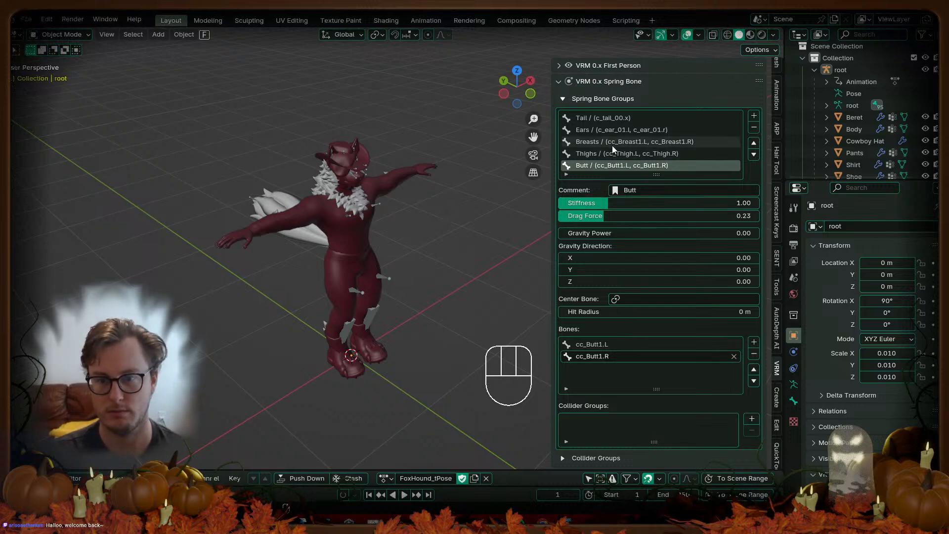
# Step: Set the Thighs group's stiffness to 1.00 and drag force to 0.25
pyautogui.click(613, 154)
pyautogui.click(726, 203)
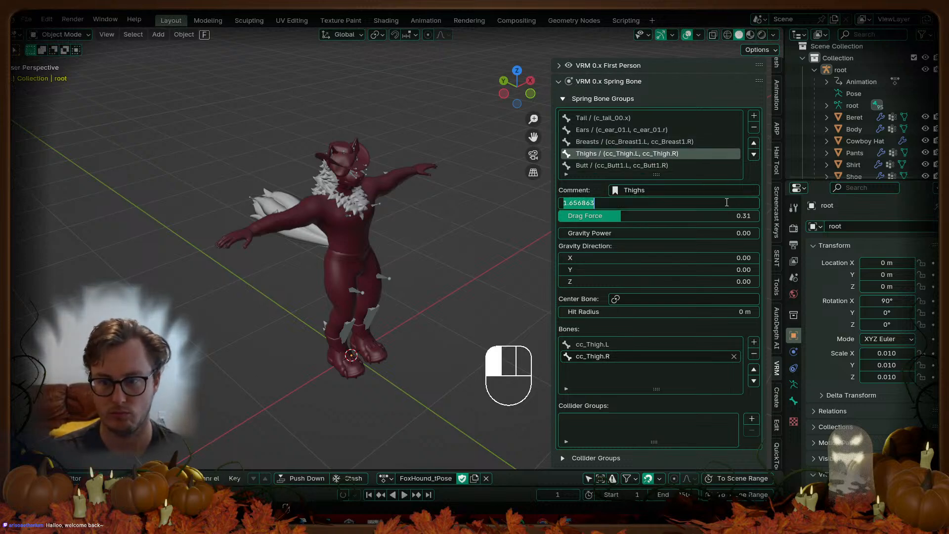
pyautogui.write('1')
pyautogui.press('Return')
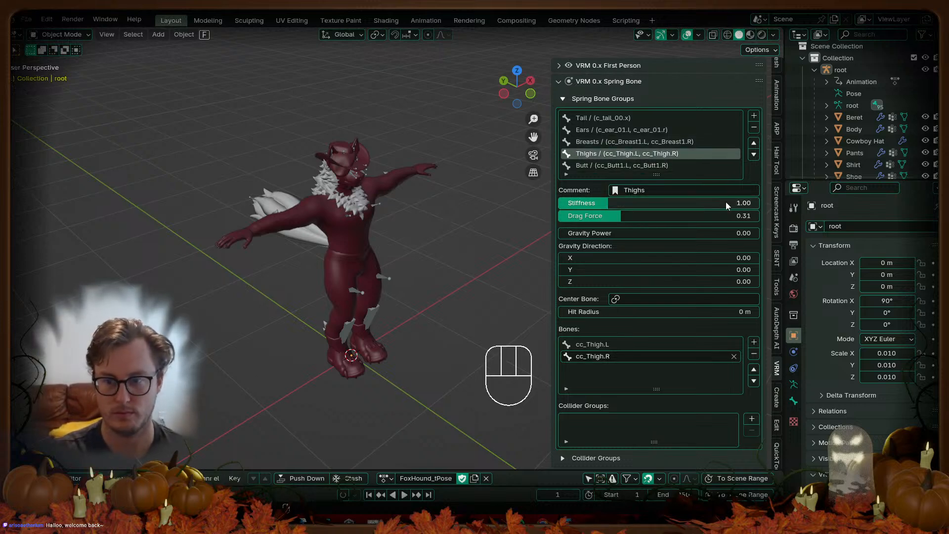
pyautogui.click(700, 219)
pyautogui.write('.25')
pyautogui.press('Return')
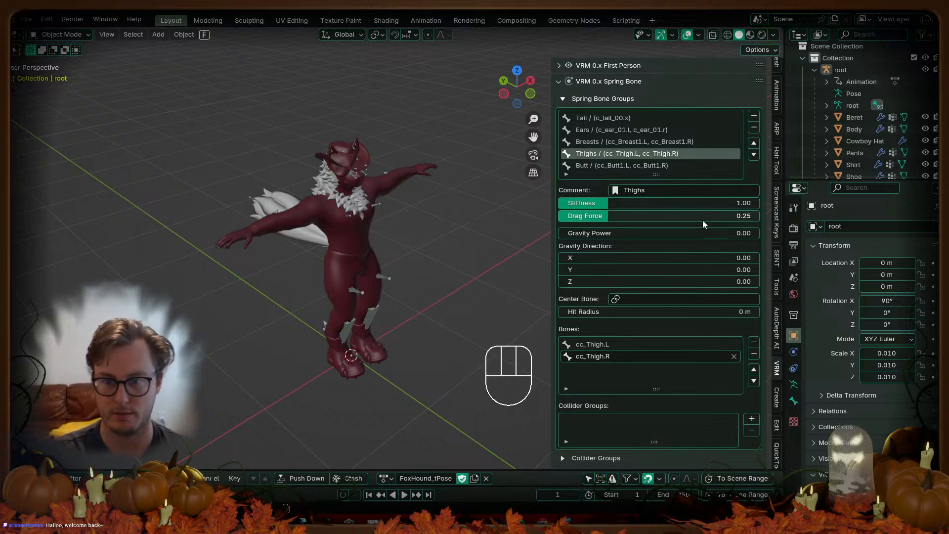
# Step: Set the Butt group's drag force to 0.25 and the Thighs group's to 0.10
pyautogui.click(647, 165)
pyautogui.click(621, 214)
pyautogui.write('.25')
pyautogui.press('Return')
pyautogui.moveTo(619, 214); pyautogui.dragTo(607, 188)
pyautogui.click(735, 219)
pyautogui.write('.')
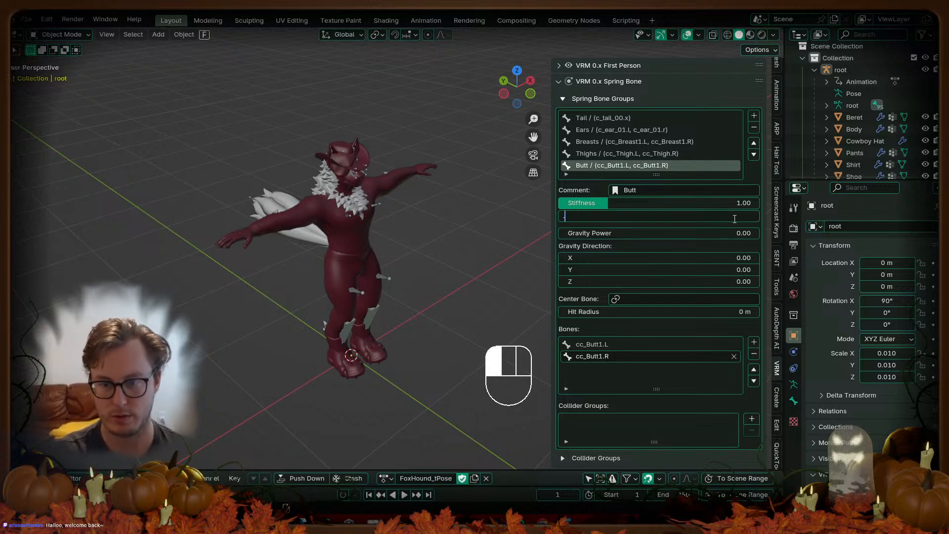
pyautogui.write('25')
pyautogui.press('Return')
pyautogui.click(601, 153)
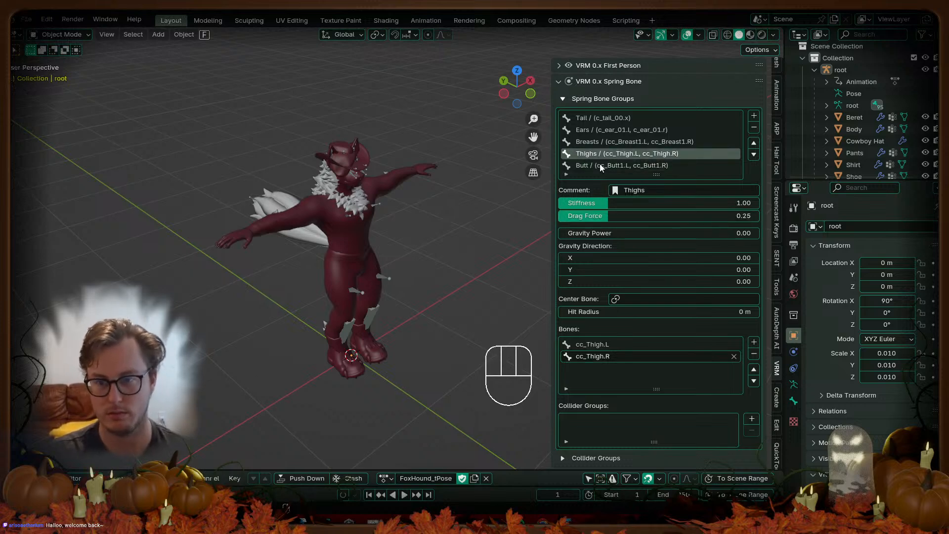
pyautogui.click(642, 218)
pyautogui.write('.1')
pyautogui.press('Return')
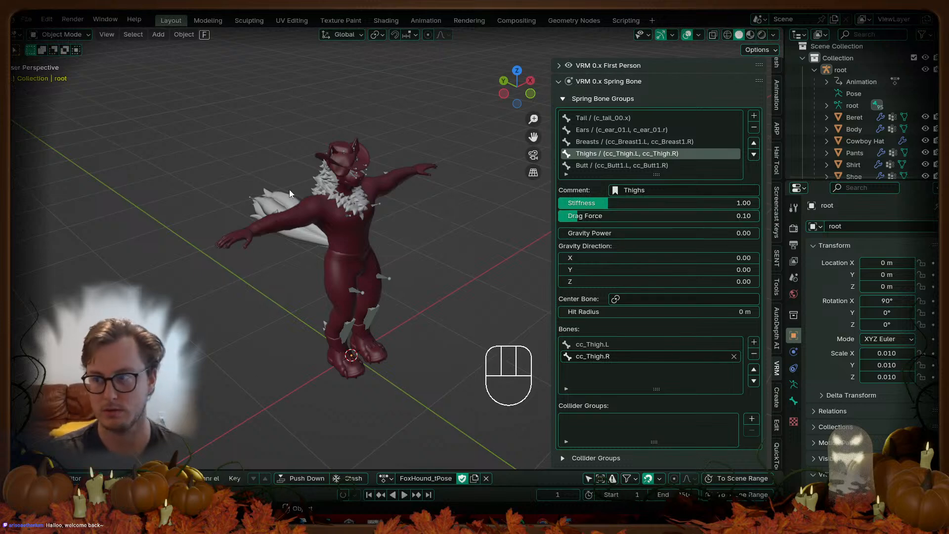
# Step: Save FoxHound_VRM.blend and select every object in the scene
pyautogui.hotkey('ctrl', 's')
pyautogui.moveTo(395, 215); pyautogui.dragTo(349, 287, button='middle')
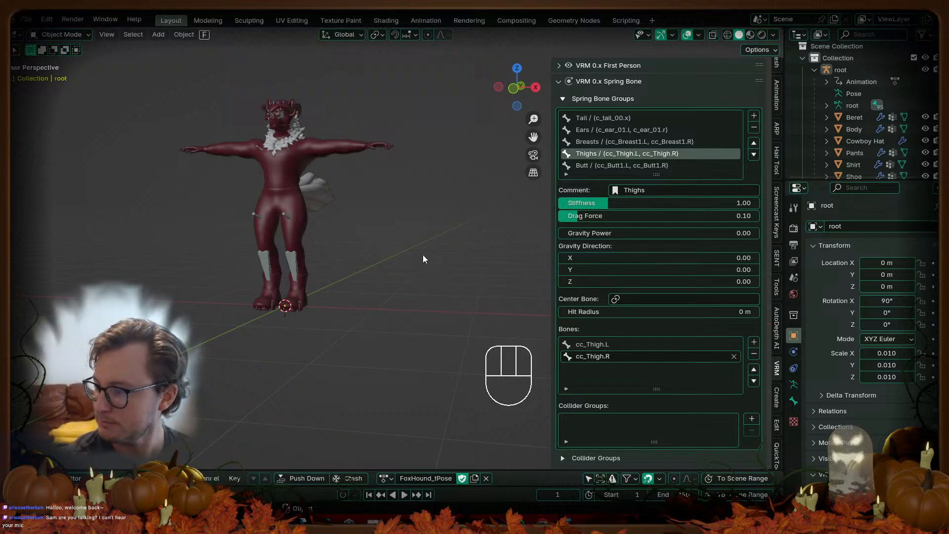
pyautogui.moveTo(423, 254); pyautogui.dragTo(443, 263, button='middle')
pyautogui.hotkey('ctrl', 's')
pyautogui.press('a')
pyautogui.press('q')
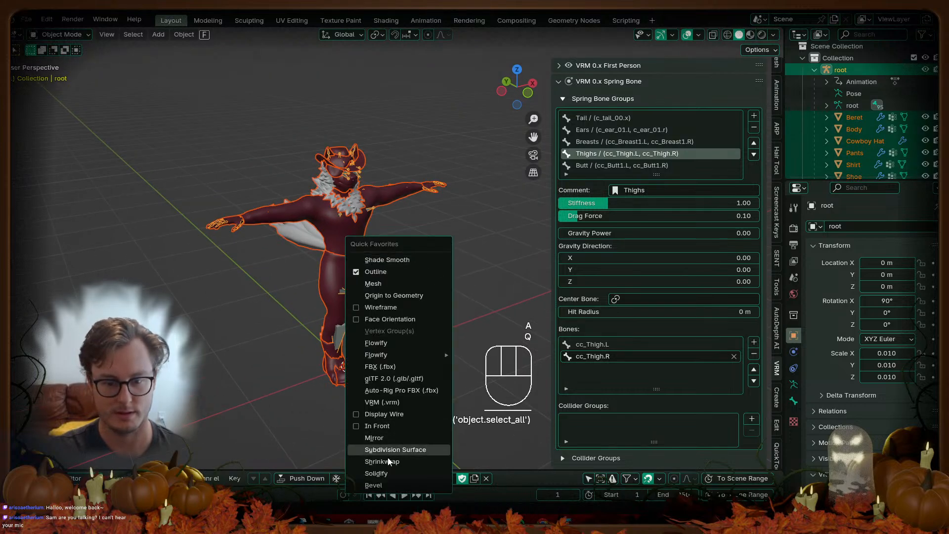
# Step: Export VRM from Quick Favorites, overwriting FoxHound_VRM.vrm in the recent VRM folder
pyautogui.click(385, 400)
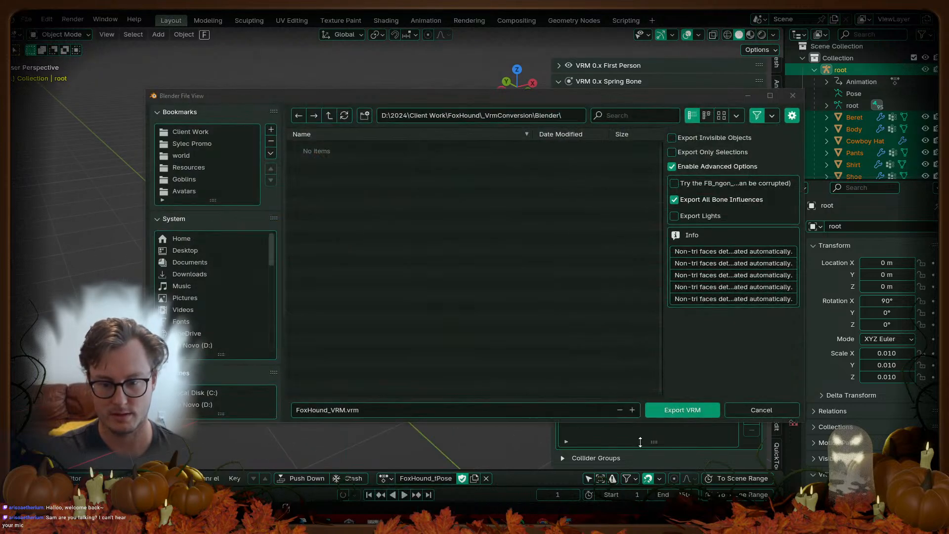
pyautogui.click(688, 409)
pyautogui.scroll(-3, 230, 406)
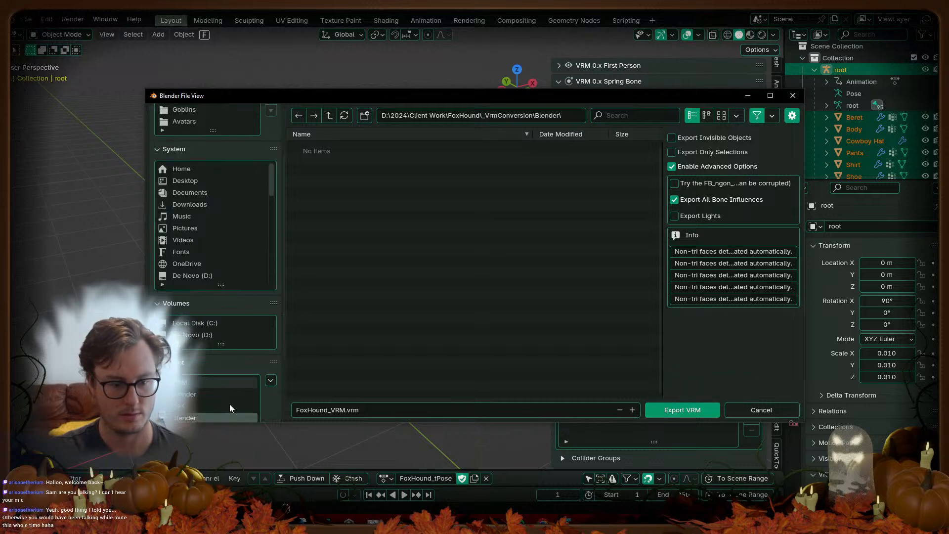
pyautogui.click(191, 379)
pyautogui.click(329, 227)
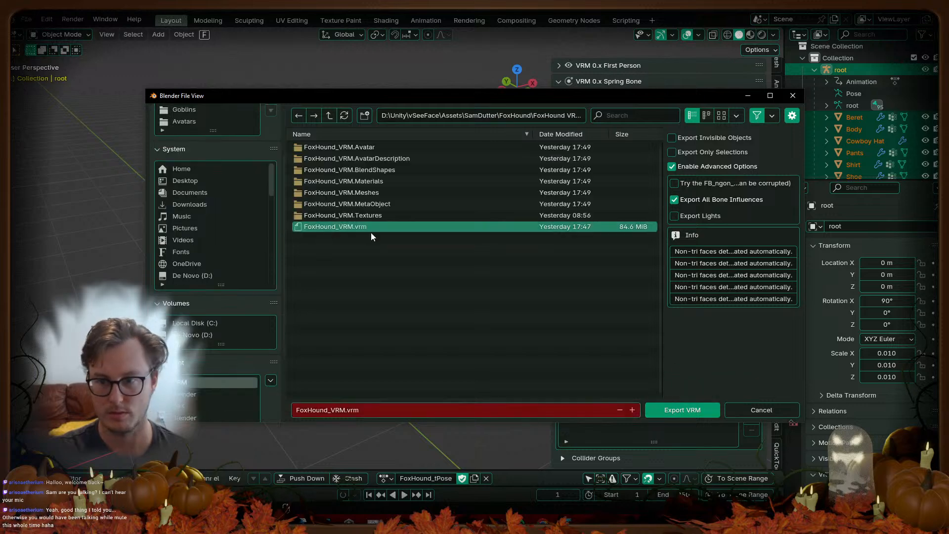
pyautogui.click(678, 410)
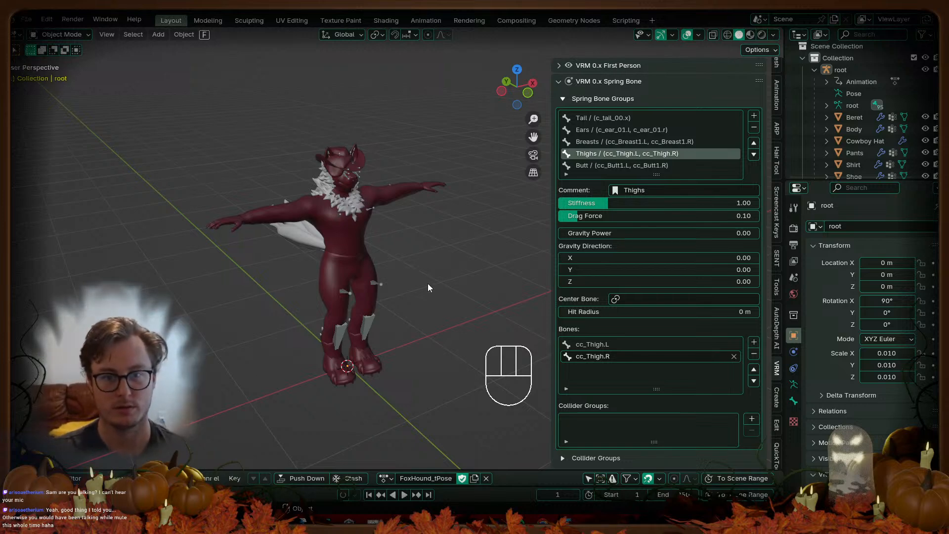
# Step: Orbit to a more frontal view of the character, then switch to Unity for reimport
pyautogui.moveTo(440, 266); pyautogui.dragTo(420, 265, button='middle')
pyautogui.hotkey('alt', 'Tab')
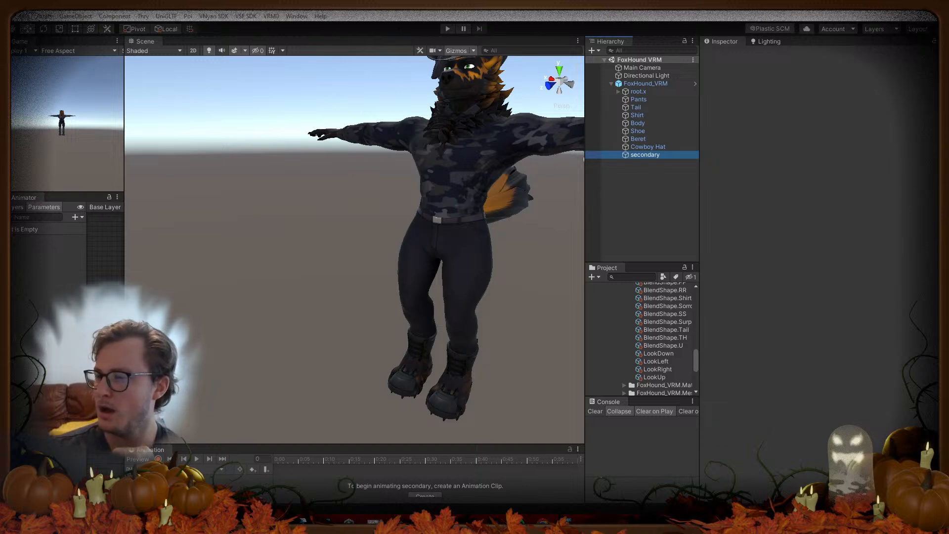
pyautogui.click(619, 171)
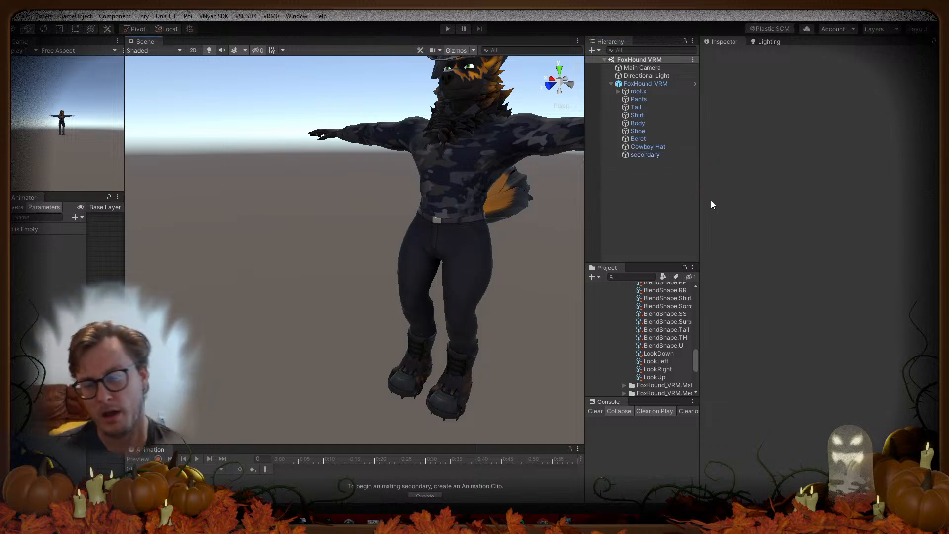
# Step: Inspect secondary's VRM Spring Bone components, then enter Play mode
pyautogui.click(631, 155)
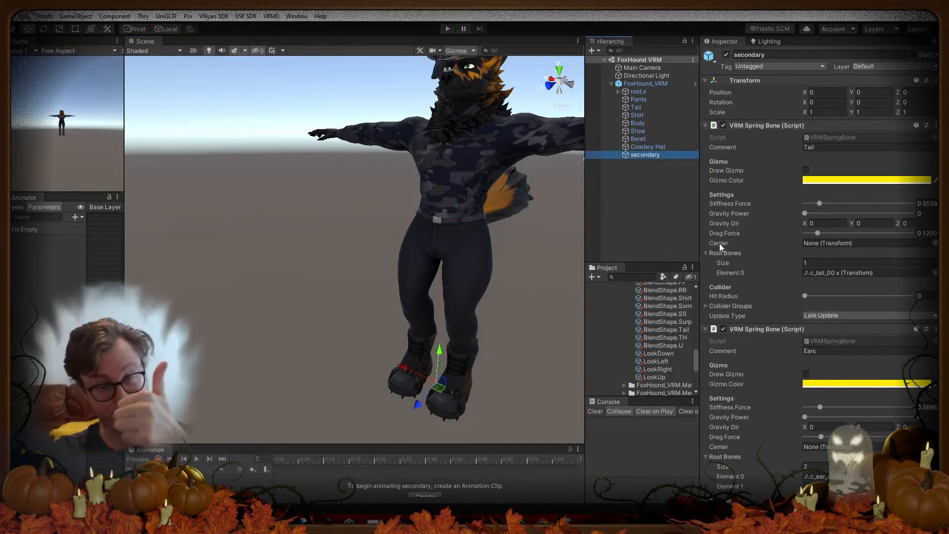
pyautogui.click(448, 28)
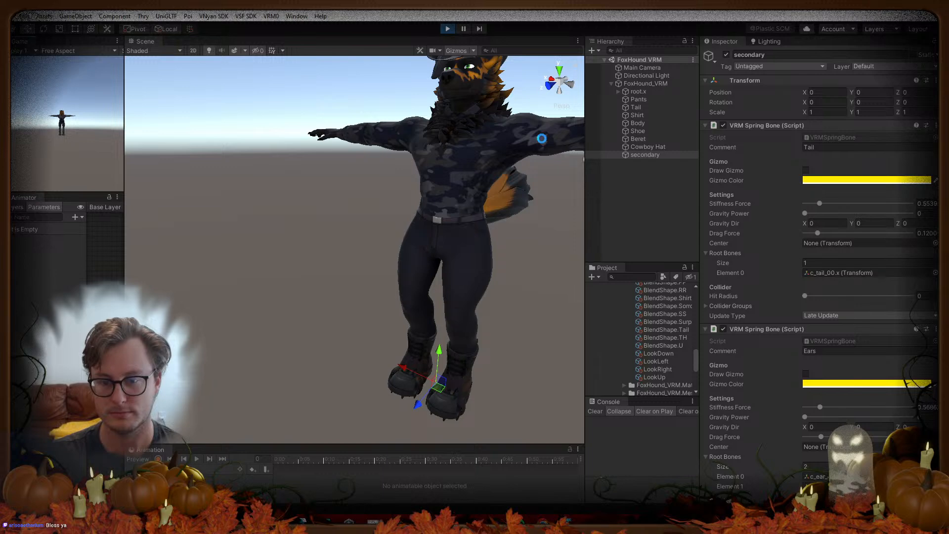
# Step: Move the playing FoxHound_VRM sideways, up and back to watch its tail swing
pyautogui.click(643, 85)
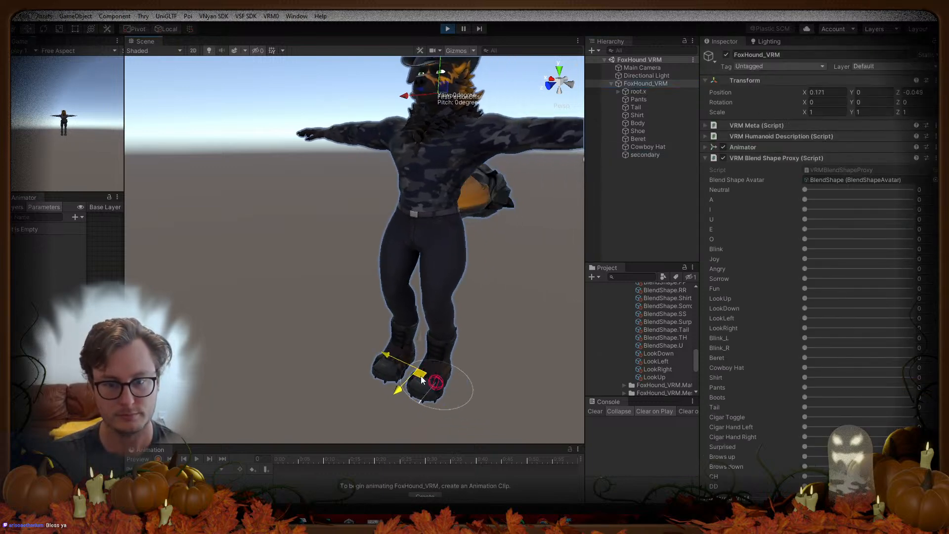
pyautogui.moveTo(424, 372); pyautogui.dragTo(414, 376)
pyautogui.moveTo(460, 351); pyautogui.dragTo(319, 353, button='right')
pyautogui.press('d')
pyautogui.moveTo(310, 343); pyautogui.dragTo(300, 365)
pyautogui.moveTo(299, 404); pyautogui.dragTo(322, 388)
pyautogui.moveTo(332, 351)
pyautogui.mouseDown()
pyautogui.moveTo(314, 317)
pyautogui.moveTo(324, 355)
pyautogui.moveTo(314, 334)
pyautogui.moveTo(330, 313)
pyautogui.moveTo(316, 354)
pyautogui.moveTo(332, 360)
pyautogui.mouseUp()
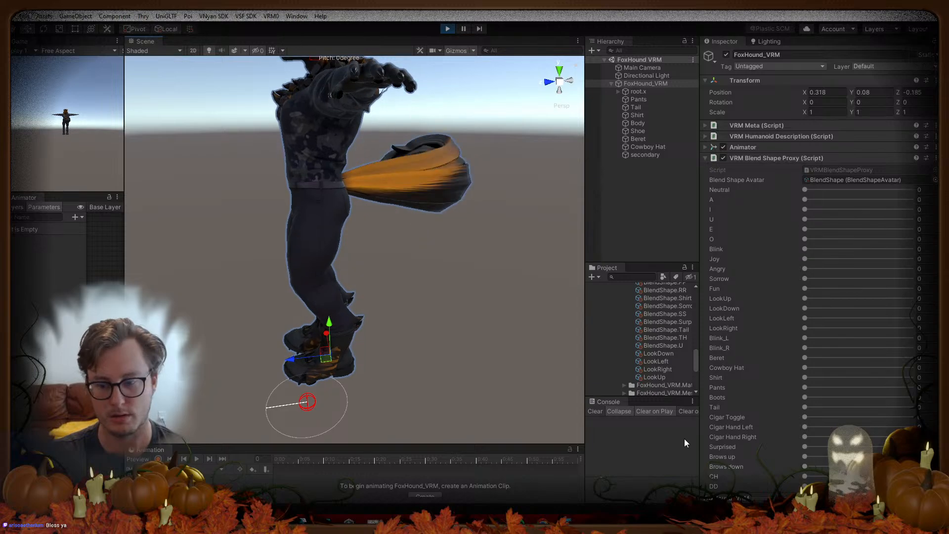
# Step: In Blender, inspect the root armature's bones in Edit Mode with X-ray, then return to Unity
pyautogui.hotkey('alt', 'Tab')
pyautogui.scroll(6, 411, 253)
pyautogui.moveTo(391, 217); pyautogui.dragTo(402, 194, button='middle')
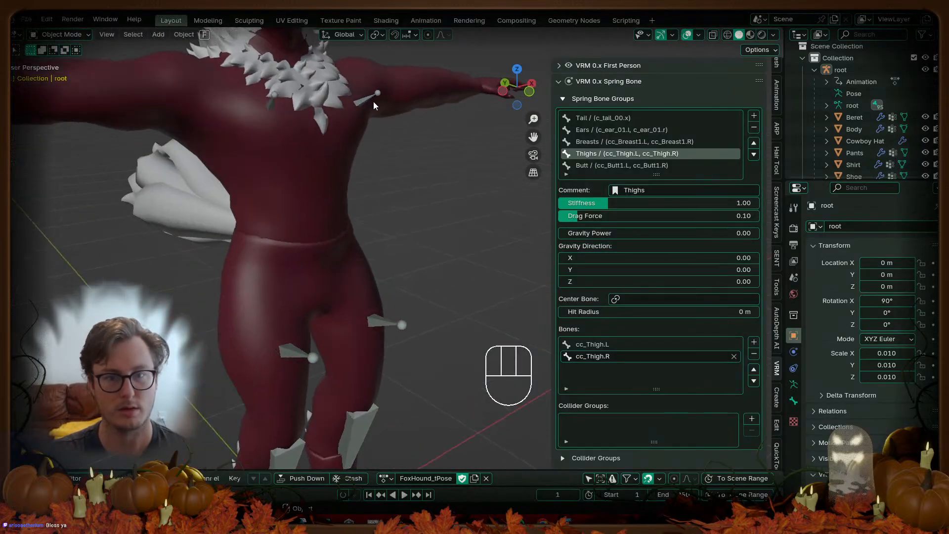
pyautogui.click(374, 100)
pyautogui.press('Tab')
pyautogui.press('z')
pyautogui.moveTo(383, 135); pyautogui.dragTo(346, 240, button='middle')
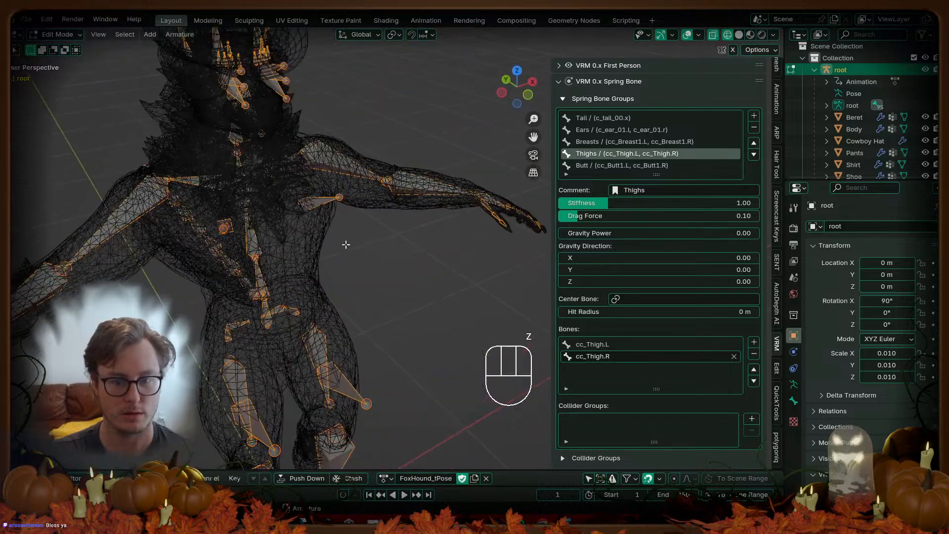
pyautogui.press('Tab')
pyautogui.hotkey('alt', 'Tab')
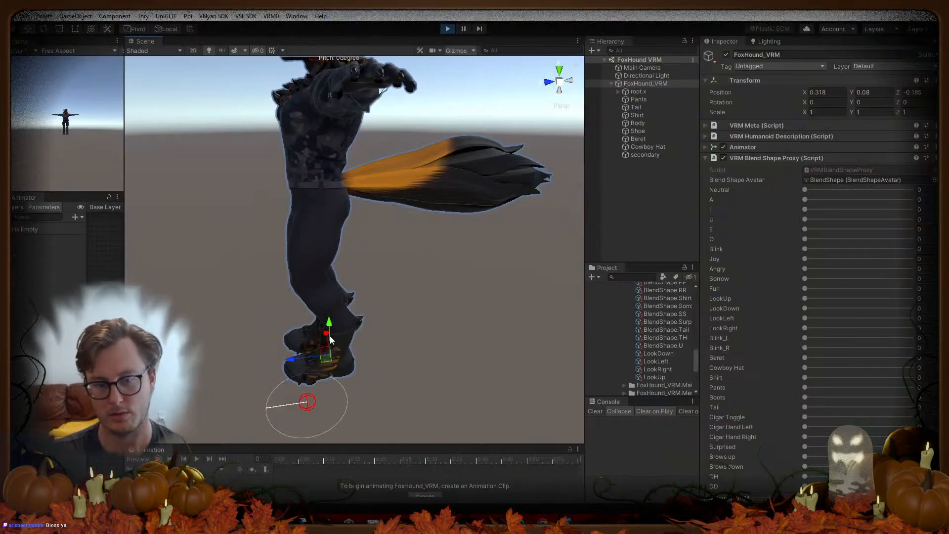
# Step: Soften the secondary object's Butt spring Stiffness Force to about 0.4
pyautogui.moveTo(310, 364); pyautogui.dragTo(318, 374)
pyautogui.click(665, 155)
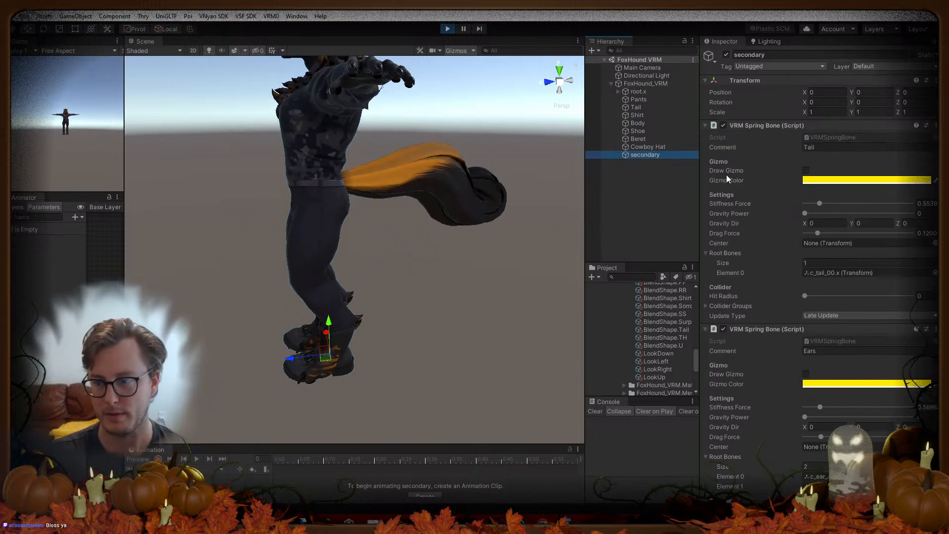
pyautogui.scroll(-10, 809, 352)
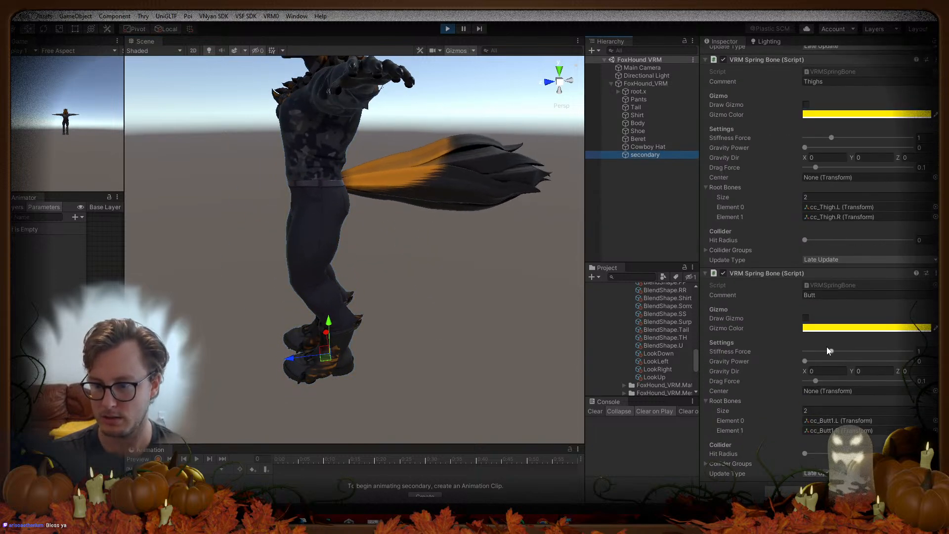
pyautogui.moveTo(830, 351); pyautogui.dragTo(804, 381)
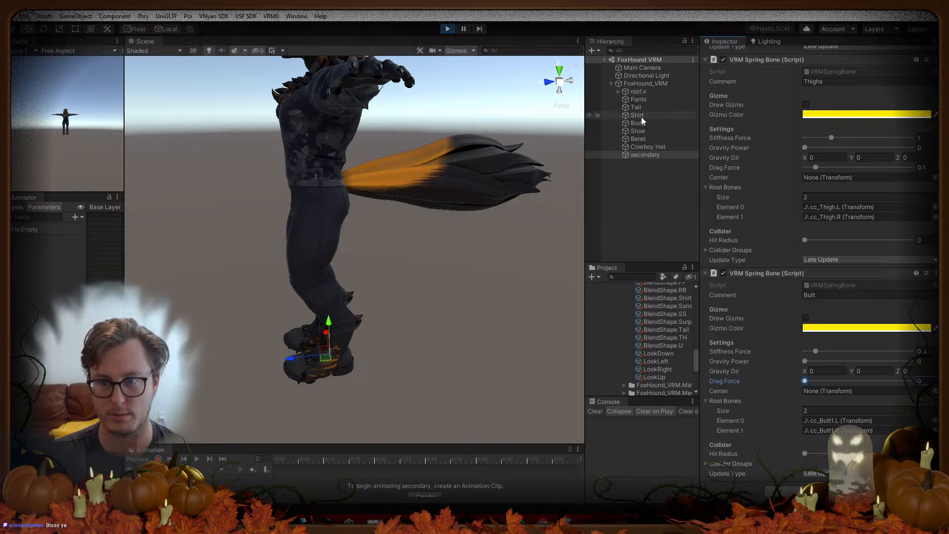
# Step: Move FoxHound_VRM up and down while playing to test how the springs swing
pyautogui.click(638, 85)
pyautogui.moveTo(329, 323); pyautogui.dragTo(328, 318)
pyautogui.moveTo(404, 299); pyautogui.dragTo(267, 282, button='right')
pyautogui.press('d')
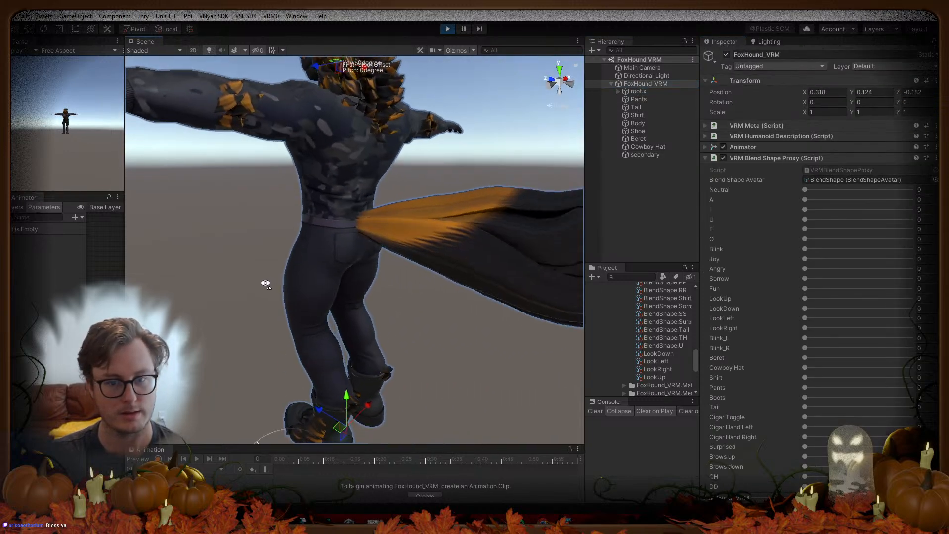
pyautogui.moveTo(339, 406); pyautogui.dragTo(339, 386)
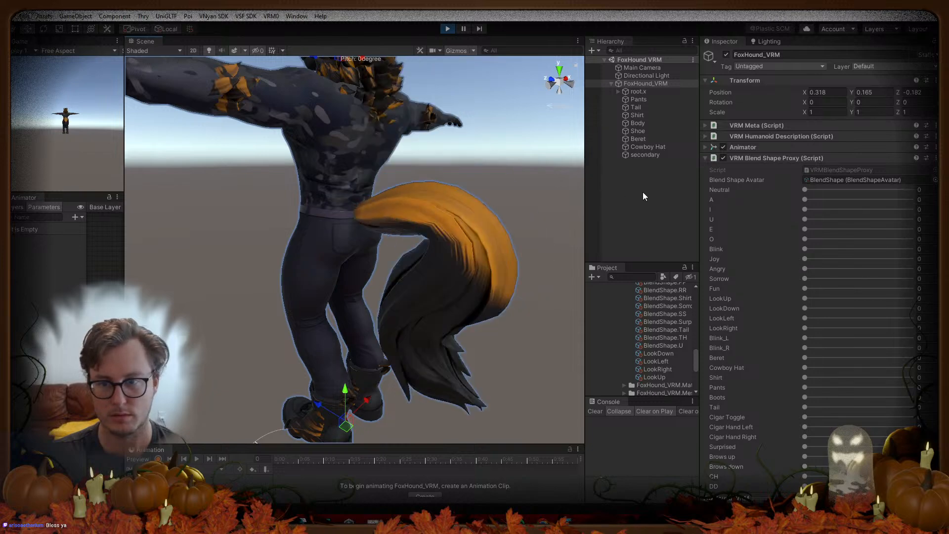
# Step: Stop Play mode, search the Hierarchy for 'butt' and select cc_Butt1.L
pyautogui.click(448, 28)
pyautogui.click(637, 50)
pyautogui.write('butt')
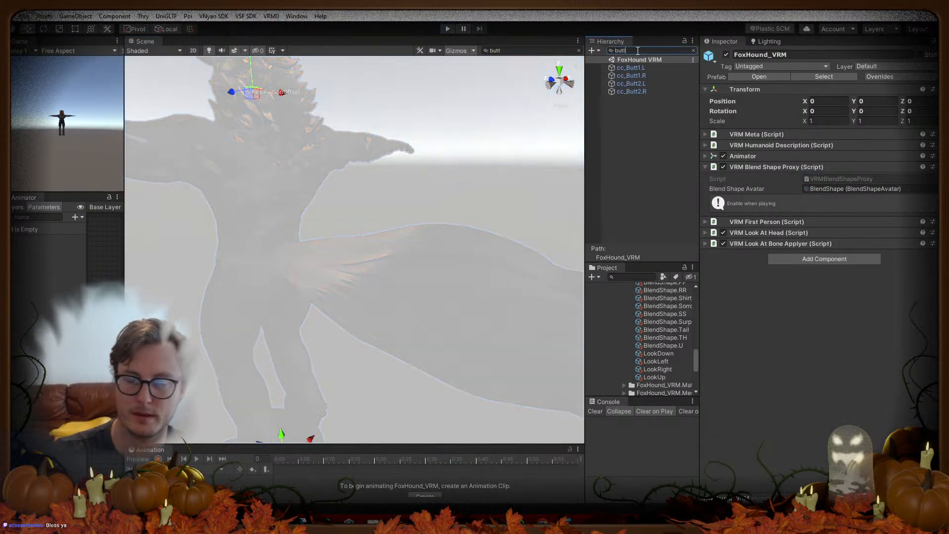
pyautogui.click(642, 67)
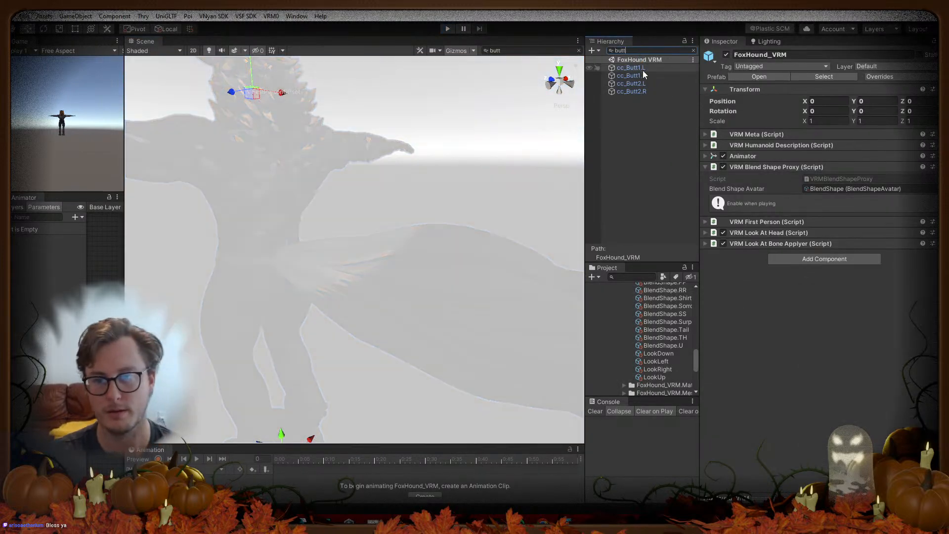
# Step: Test-move cc_Butt1.L up and rotate it around X, undoing both, then switch to Blender
pyautogui.click(693, 50)
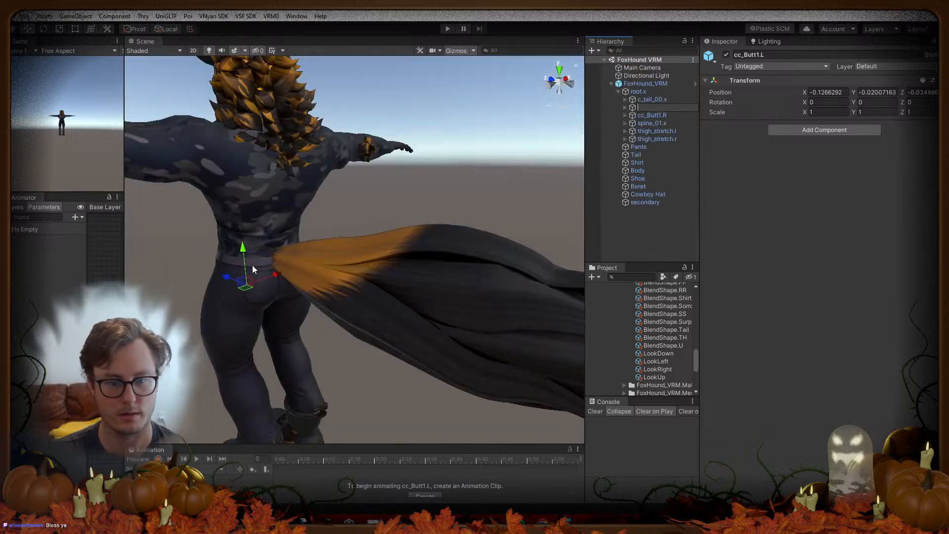
pyautogui.moveTo(242, 249); pyautogui.dragTo(248, 217)
pyautogui.hotkey('ctrl', 'z')
pyautogui.press('e')
pyautogui.moveTo(264, 269); pyautogui.dragTo(246, 201)
pyautogui.hotkey('ctrl', 'z')
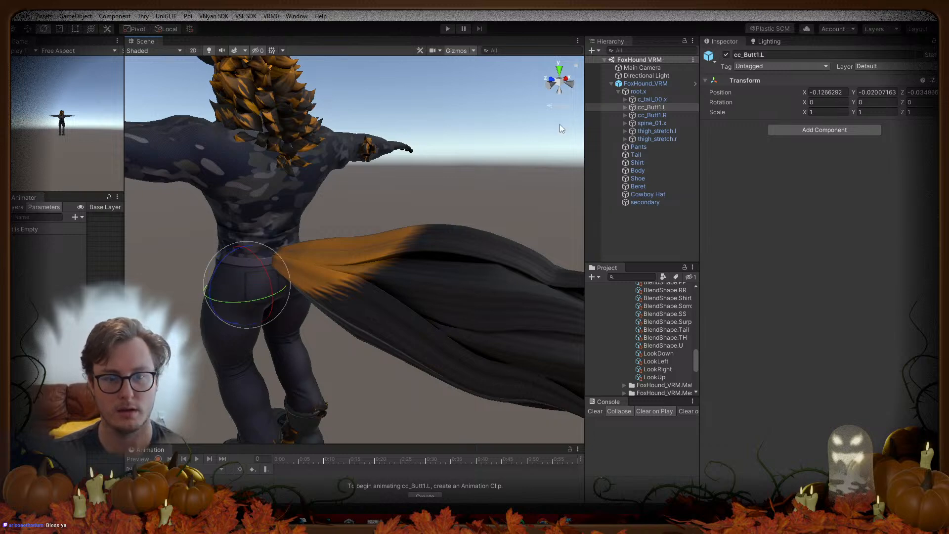
pyautogui.hotkey('alt', 'Tab')
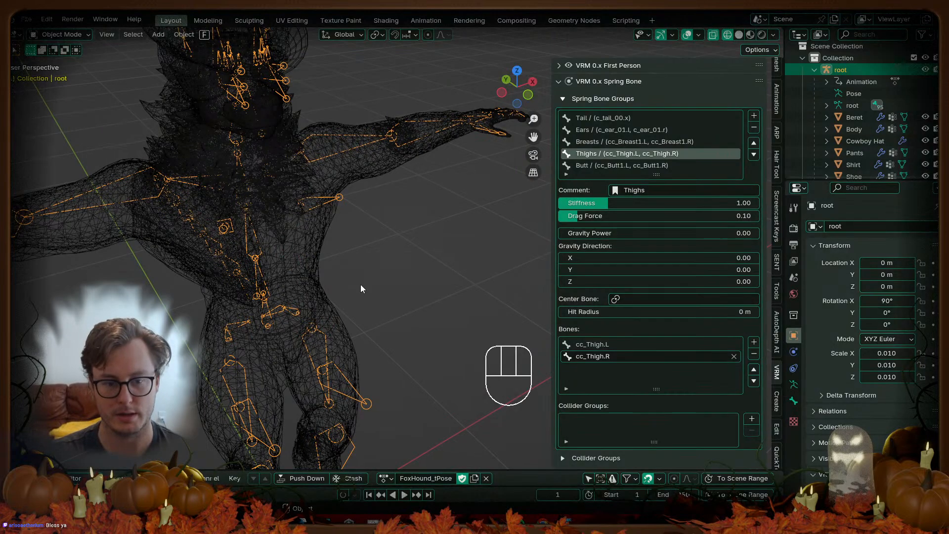
# Step: Select the Pants mesh and inspect it from the right and an angled view in solid shading
pyautogui.click(339, 313)
pyautogui.moveTo(338, 312); pyautogui.dragTo(286, 315, button='middle')
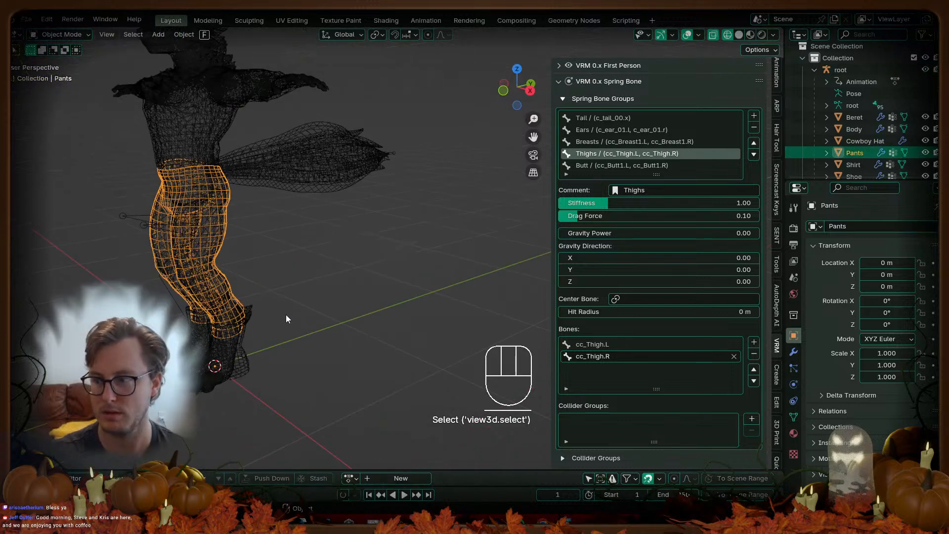
pyautogui.press('KP_3')
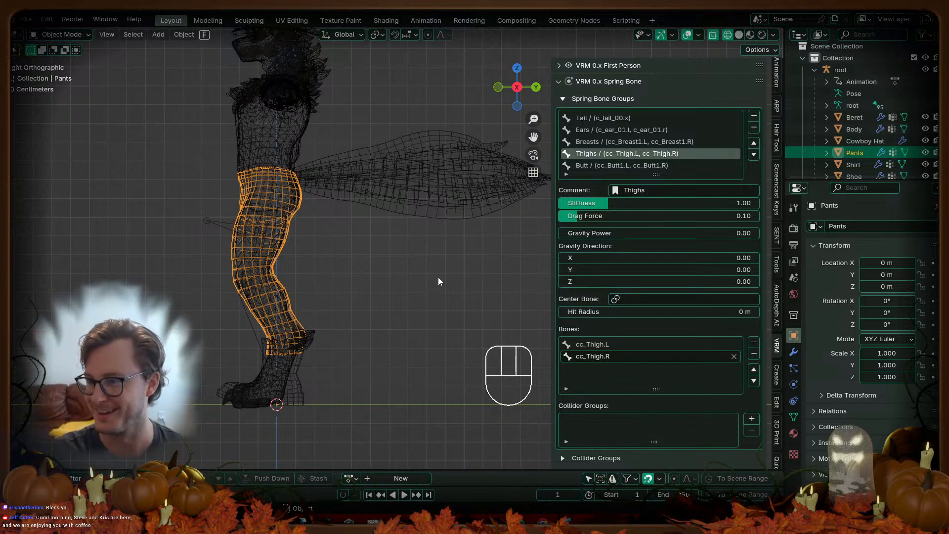
pyautogui.moveTo(314, 257)
pyautogui.mouseDown(button='middle')
pyautogui.moveTo(380, 271)
pyautogui.moveTo(284, 219)
pyautogui.moveTo(338, 273)
pyautogui.moveTo(363, 225)
pyautogui.moveTo(289, 238)
pyautogui.mouseUp(button='middle')
pyautogui.hotkey('shift', 'z')
# Step: Select the root armature, view it from the right, and enter Pose Mode
pyautogui.click(301, 211)
pyautogui.press('KP_3')
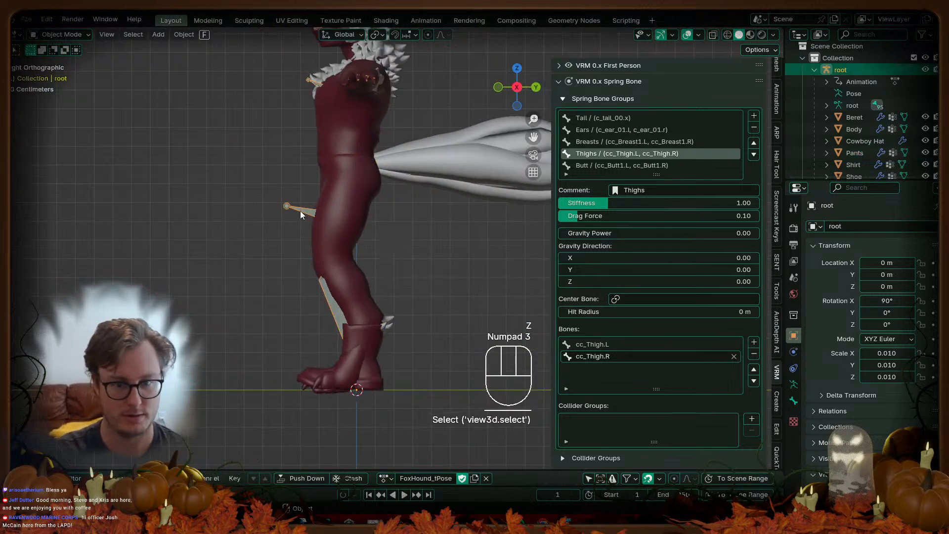
pyautogui.hotkey('shift', 'z')
pyautogui.scroll(3, 192, 194)
pyautogui.hotkey('ctrl', 'Tab')
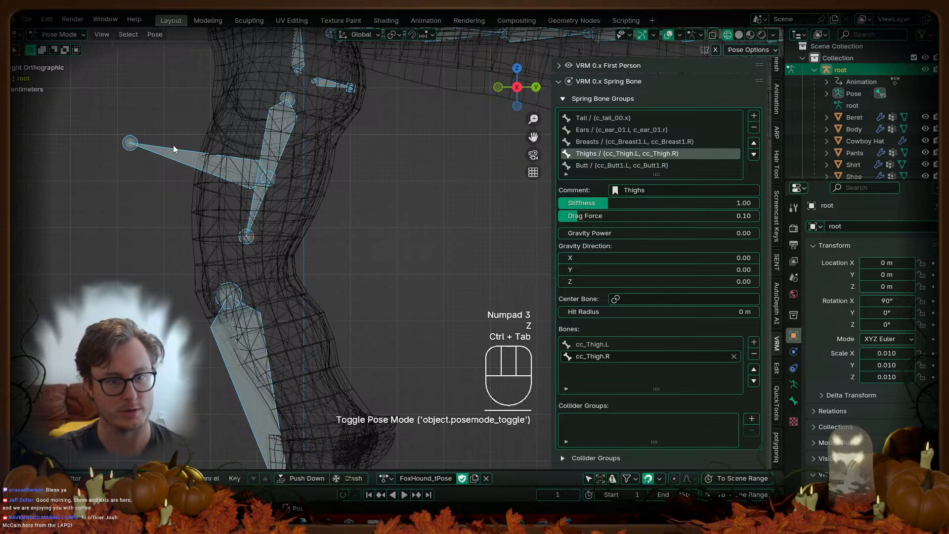
# Step: Test-transform cc_Thigh.L, cancel it, and return to Object Mode in solid shading
pyautogui.click(204, 229)
pyautogui.press('r')
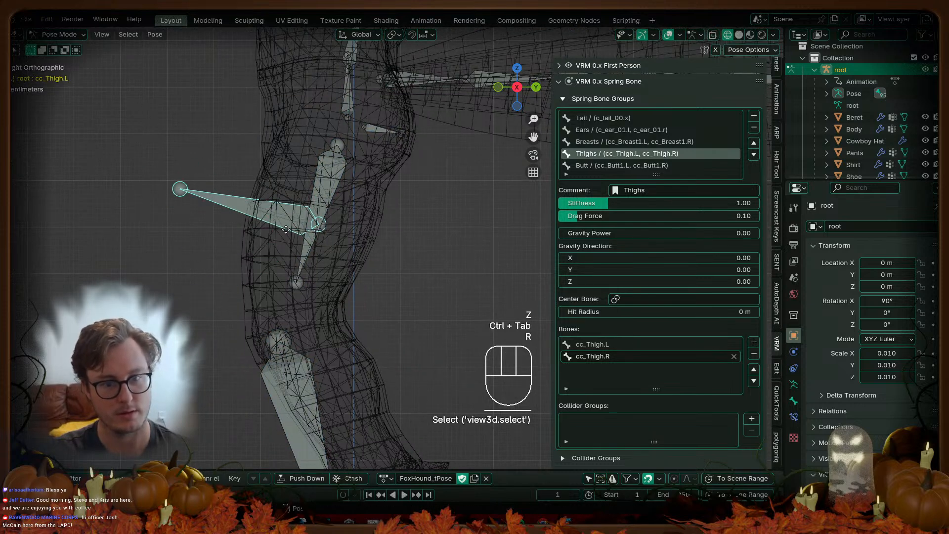
pyautogui.press('g')
pyautogui.rightClick(296, 273)
pyautogui.hotkey('ctrl', 'Tab')
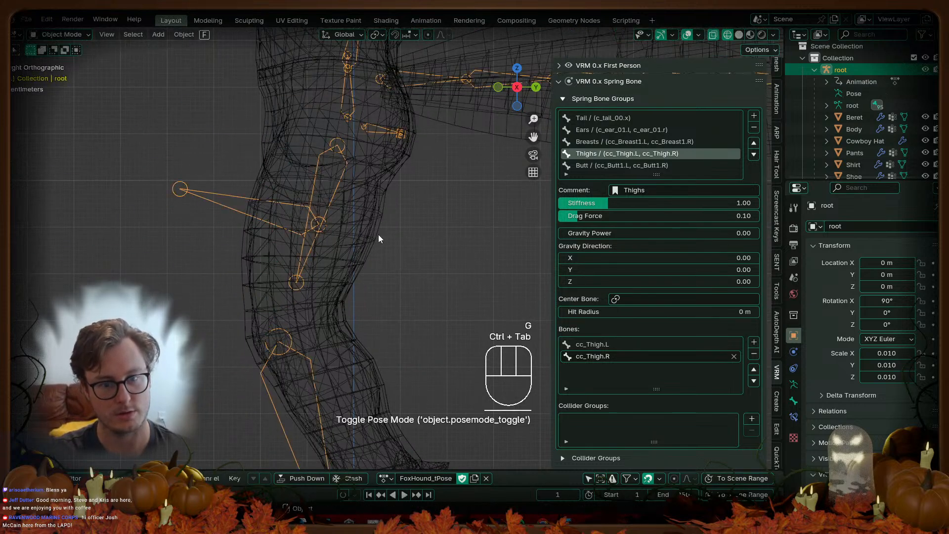
pyautogui.press('z')
# Step: Test-move the Pants mesh and cancel, then put the armature into wireframe Pose Mode
pyautogui.click(355, 237)
pyautogui.press('g')
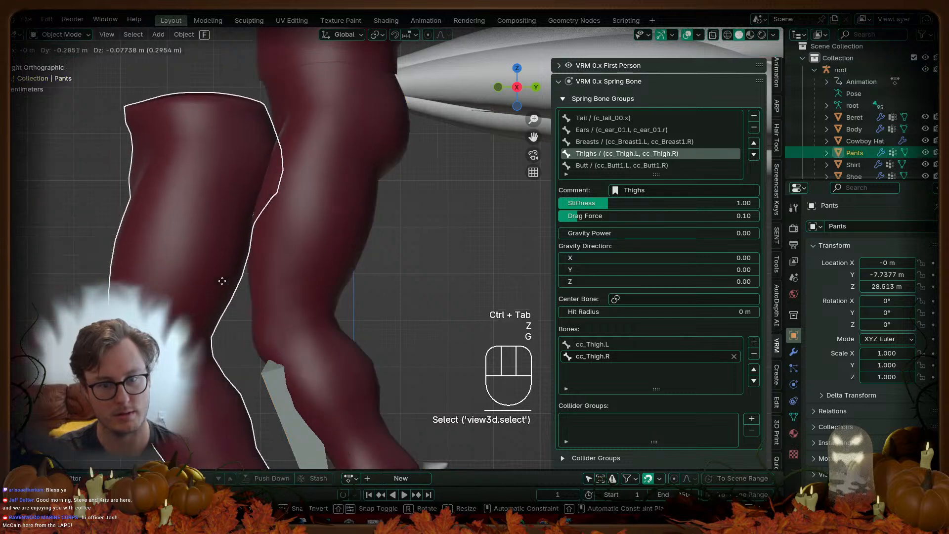
pyautogui.rightClick(222, 281)
pyautogui.hotkey('ctrl', 'Tab')
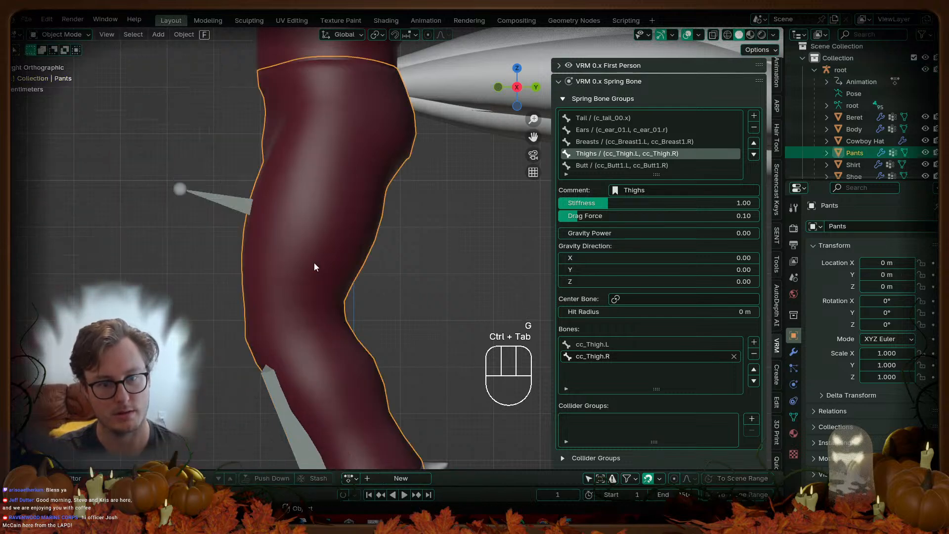
pyautogui.click(249, 205)
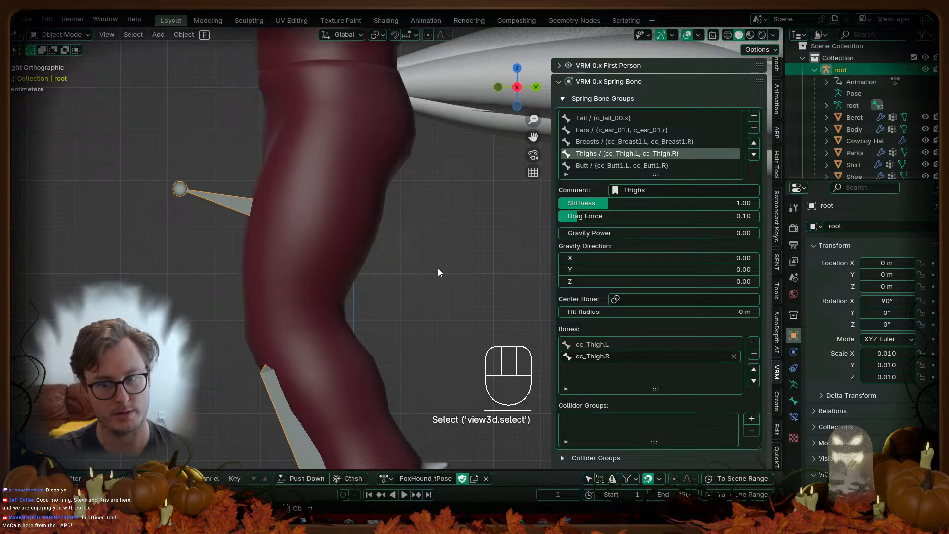
pyautogui.hotkey('ctrl', 'Tab')
pyautogui.press('z')
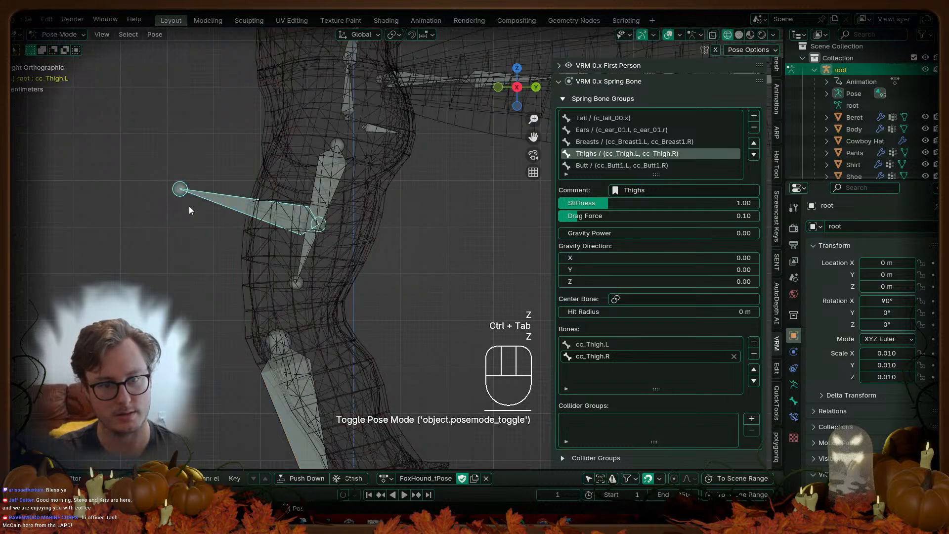
# Step: Test-move cc_Thigh.L and thigh_stretch.l, cancelling each move
pyautogui.press('g')
pyautogui.rightClick(224, 192)
pyautogui.moveTo(223, 193); pyautogui.dragTo(282, 293, button='middle')
pyautogui.press('g')
pyautogui.rightClick(243, 297)
pyautogui.click(225, 287)
pyautogui.press('g')
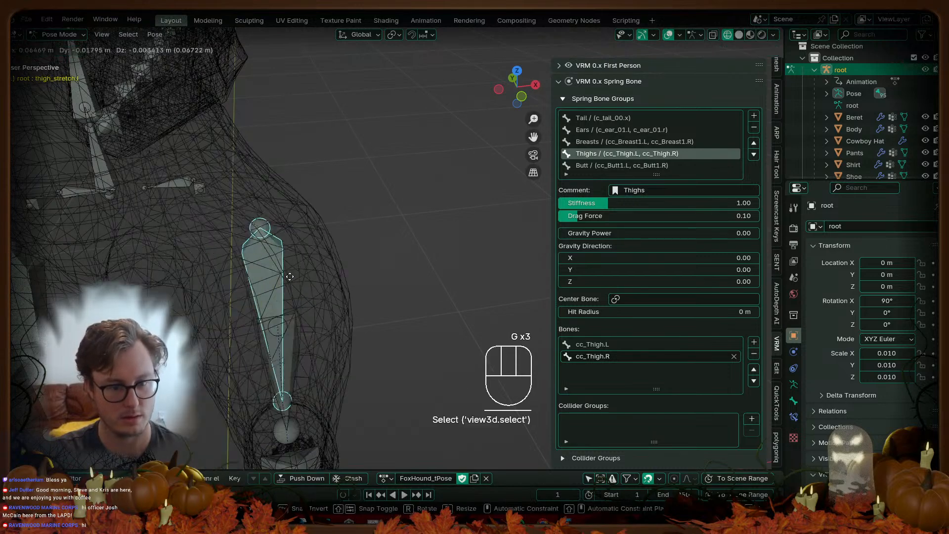
pyautogui.rightClick(214, 295)
# Step: Return to Object Mode with solid shading and view the model from the right side
pyautogui.hotkey('ctrl', 'Tab')
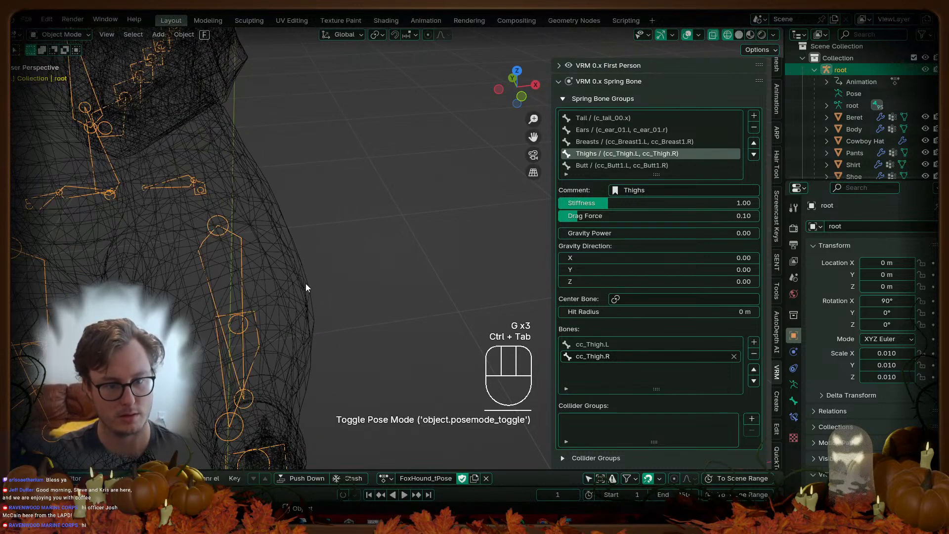
pyautogui.scroll(-6, 305, 287)
pyautogui.press('z')
pyautogui.click(374, 287)
pyautogui.moveTo(371, 287); pyautogui.dragTo(284, 284, button='middle')
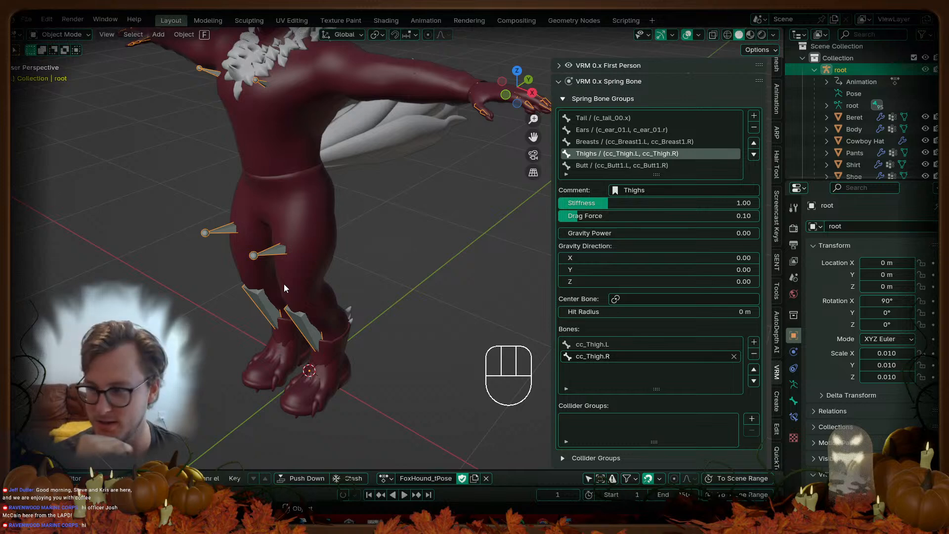
pyautogui.press('KP_3')
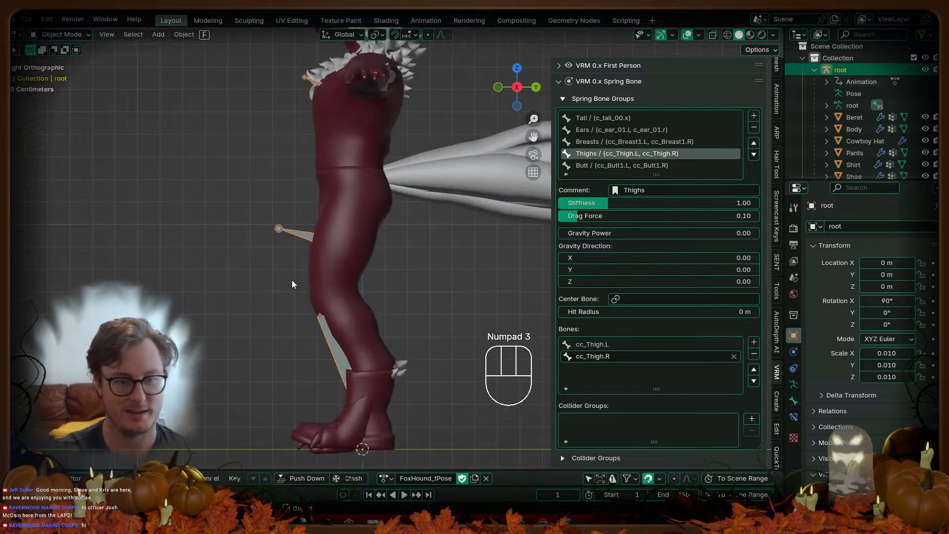
pyautogui.scroll(4, 381, 147)
# Step: Re-enter Pose Mode in wireframe and test-move cc_Breast1.L twice, cancelling each time
pyautogui.hotkey('ctrl', 'Tab')
pyautogui.keyDown('shift'); pyautogui.moveTo(381, 156); pyautogui.dragTo(383, 248, button='middle'); pyautogui.keyUp('shift')
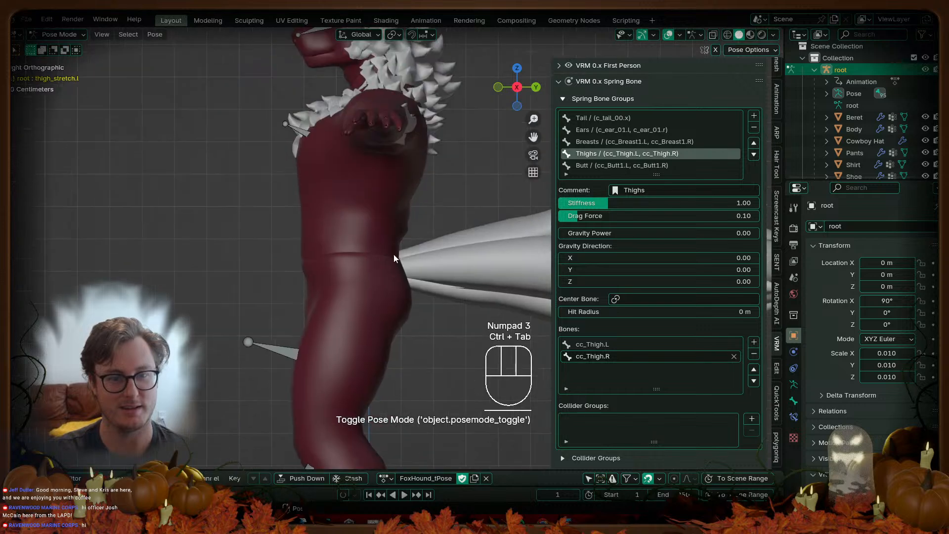
pyautogui.press('z')
pyautogui.click(289, 93)
pyautogui.press('g')
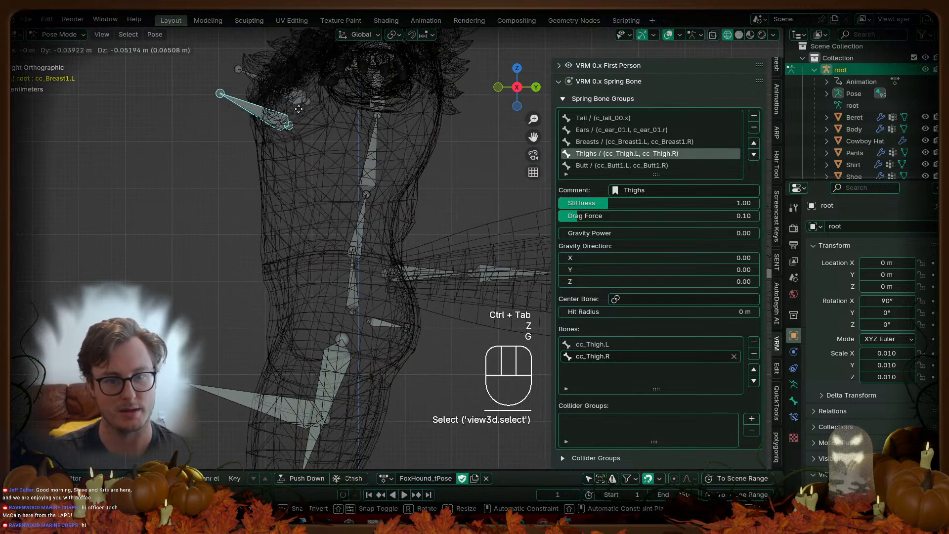
pyautogui.rightClick(317, 126)
pyautogui.press('g')
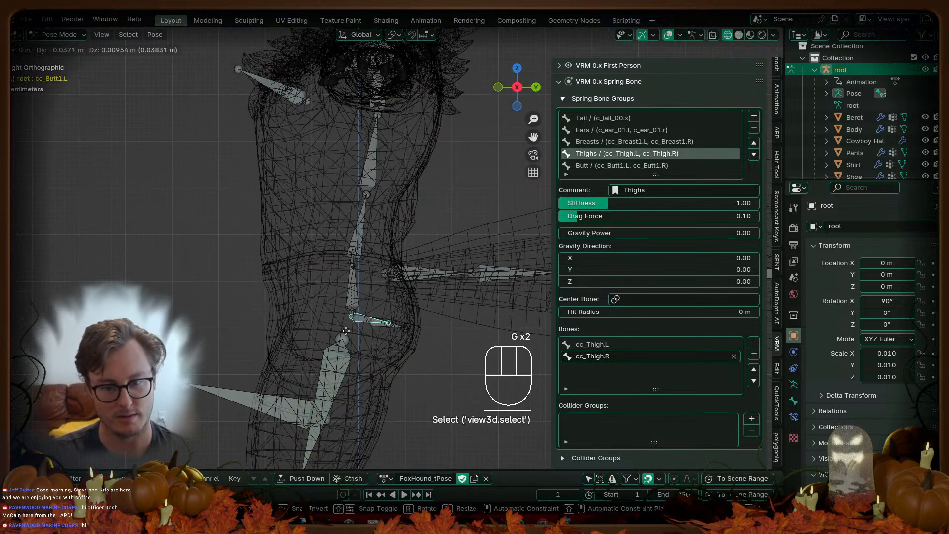
pyautogui.rightClick(403, 264)
# Step: Test-move cc_Butt1.L, then go back to Object Mode in solid shading
pyautogui.click(420, 273)
pyautogui.press('g')
pyautogui.hotkey('ctrl', 'Tab')
pyautogui.press('z')
pyautogui.scroll(-5, 346, 248)
pyautogui.moveTo(346, 248); pyautogui.dragTo(396, 260, button='middle')
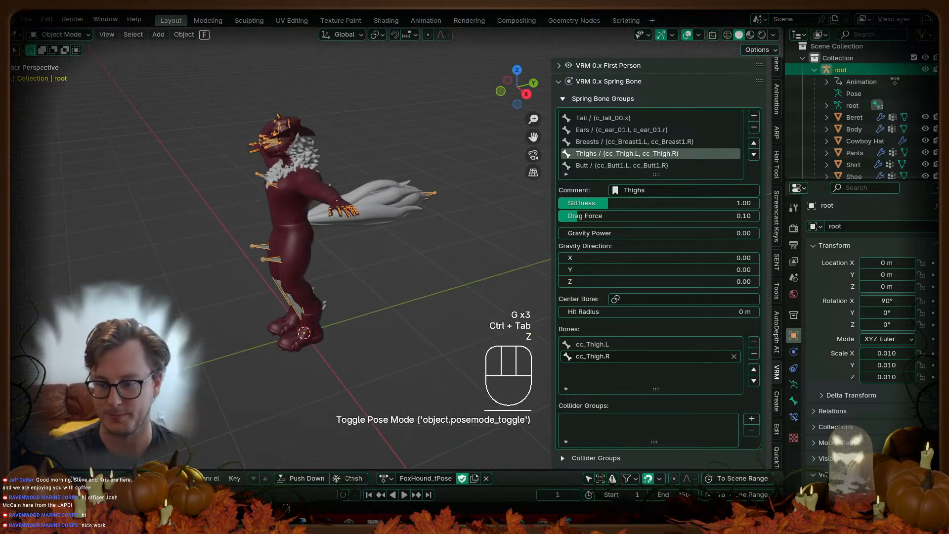
# Step: Switch to Unity and orbit the Scene view in close on the avatar's head
pyautogui.hotkey('alt', 'Tab')
pyautogui.moveTo(363, 215)
pyautogui.mouseDown(button='right')
pyautogui.moveTo(334, 186)
pyautogui.moveTo(626, 146)
pyautogui.moveTo(833, 230)
pyautogui.moveTo(831, 90)
pyautogui.moveTo(884, 190)
pyautogui.moveTo(802, 135)
pyautogui.moveTo(679, 144)
pyautogui.moveTo(576, 167)
pyautogui.moveTo(581, 189)
pyautogui.mouseUp(button='right')
pyautogui.scroll(3, 474, 277)
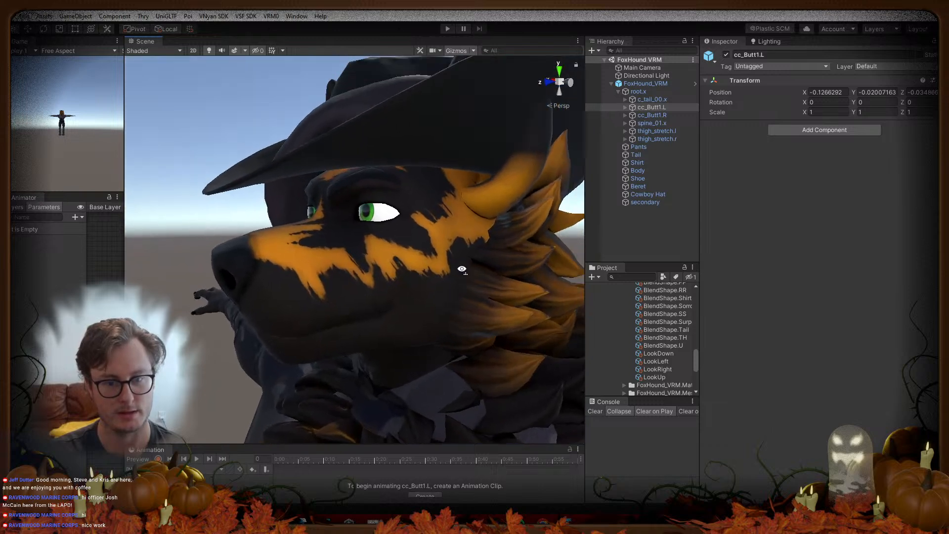
# Step: Fly the Scene camera from the avatar's head to a full-body side view, then return to Blender
pyautogui.scroll(-5, 452, 270)
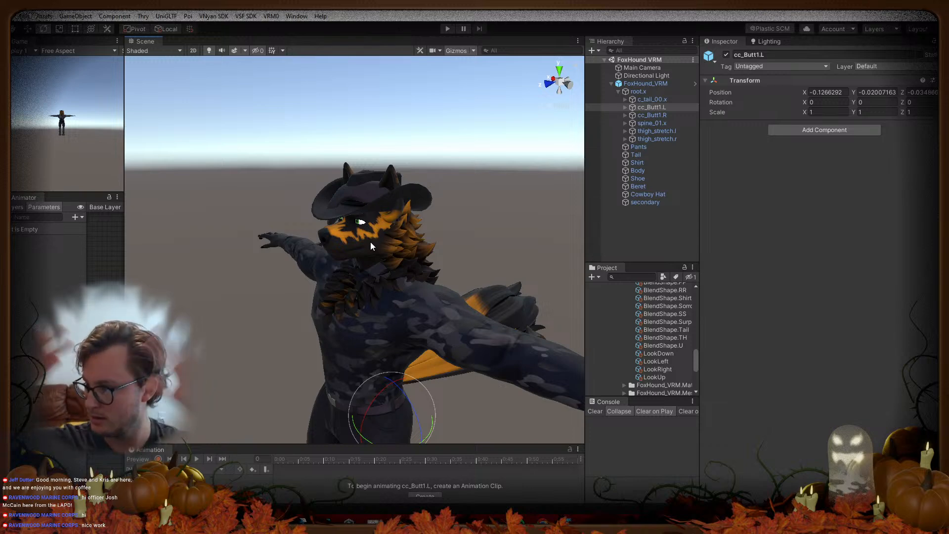
pyautogui.moveTo(370, 241); pyautogui.dragTo(588, 292, button='right')
pyautogui.press('a')
pyautogui.press('s')
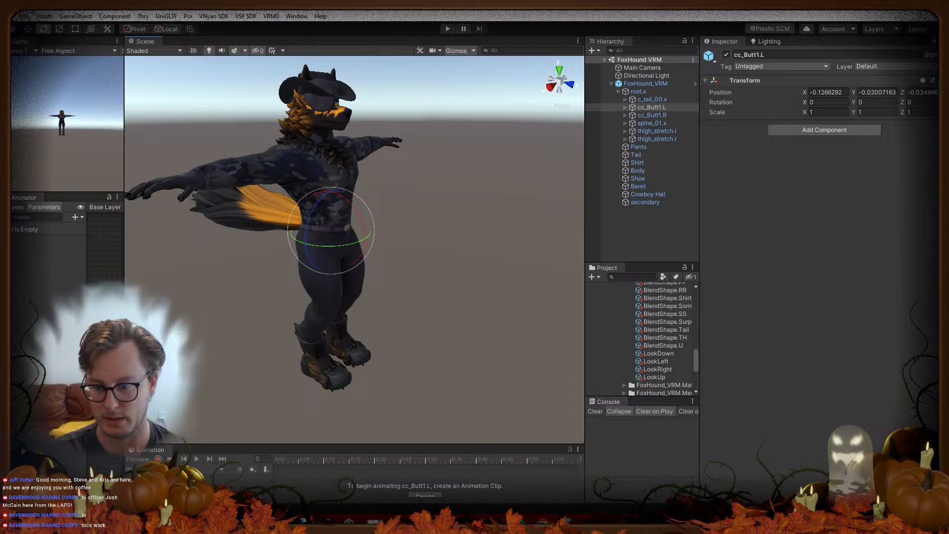
pyautogui.click(542, 521)
pyautogui.moveTo(476, 174); pyautogui.dragTo(320, 208, button='middle')
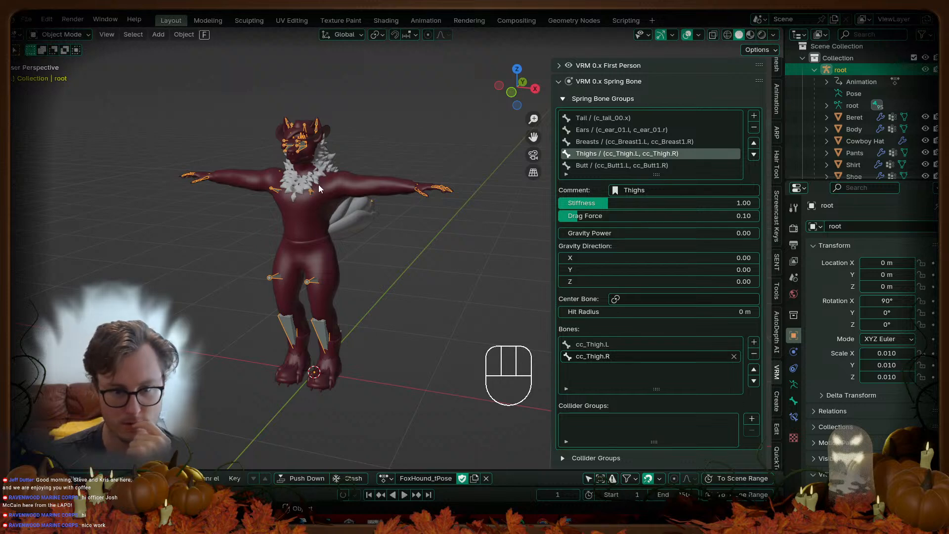
# Step: Select Body and filter its vertex groups by 'bu', 'br' and 'thi', then clear the filter
pyautogui.click(307, 165)
pyautogui.click(794, 417)
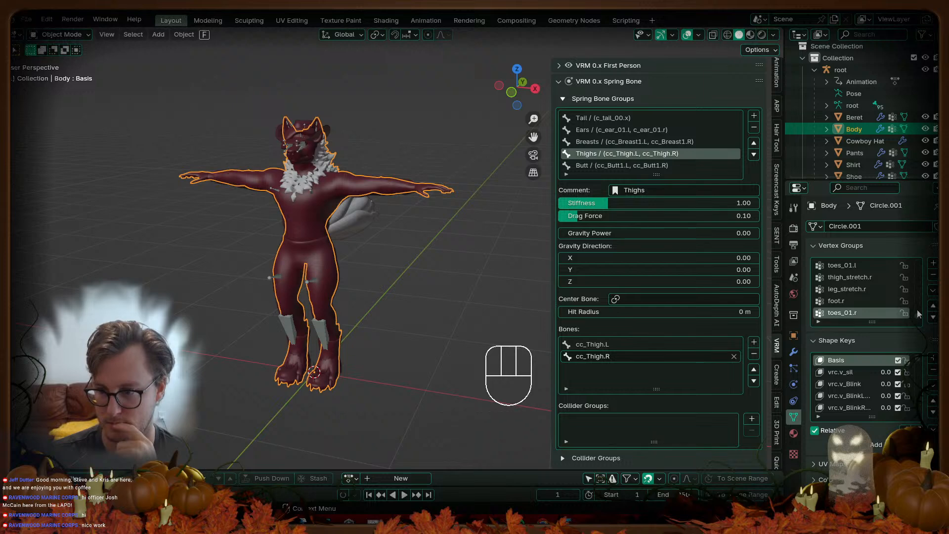
pyautogui.moveTo(918, 316); pyautogui.dragTo(917, 270)
pyautogui.moveTo(881, 322); pyautogui.dragTo(854, 418)
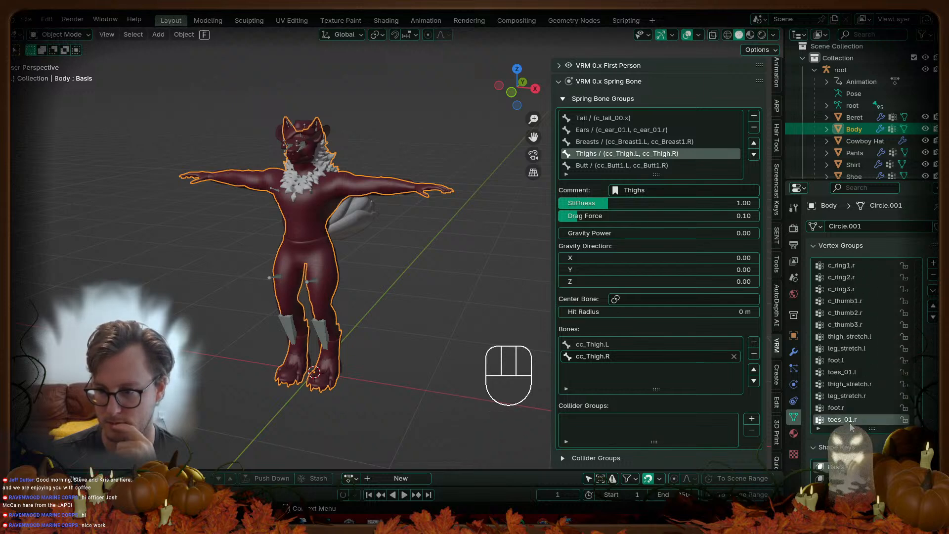
pyautogui.click(820, 430)
pyautogui.click(838, 439)
pyautogui.write('bu')
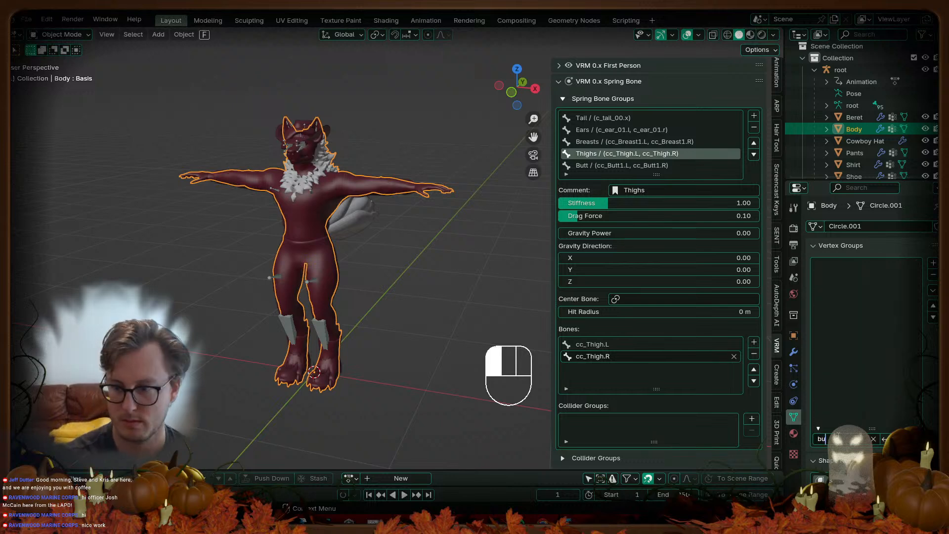
pyautogui.press('BackSpace')
pyautogui.press('BackSpace')
pyautogui.press('BackSpace')
pyautogui.press('BackSpace')
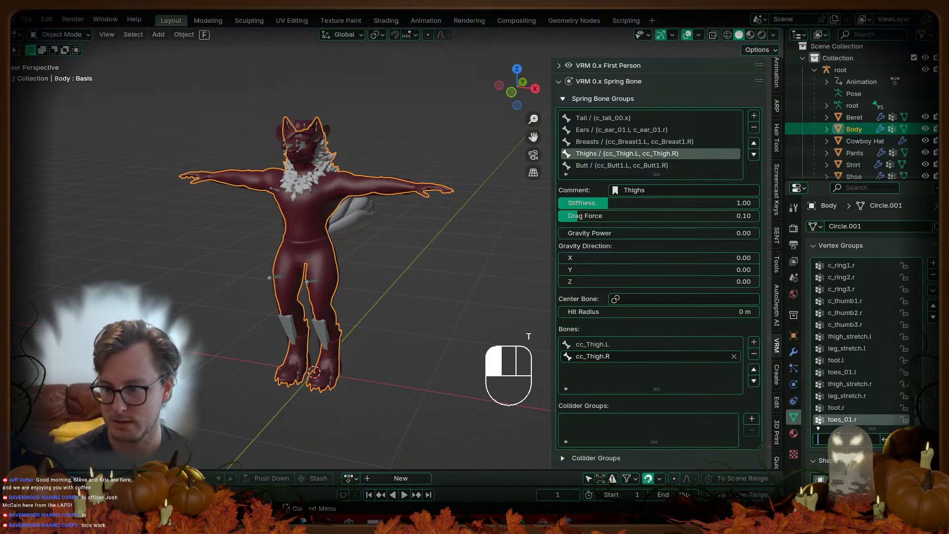
pyautogui.write('thi')
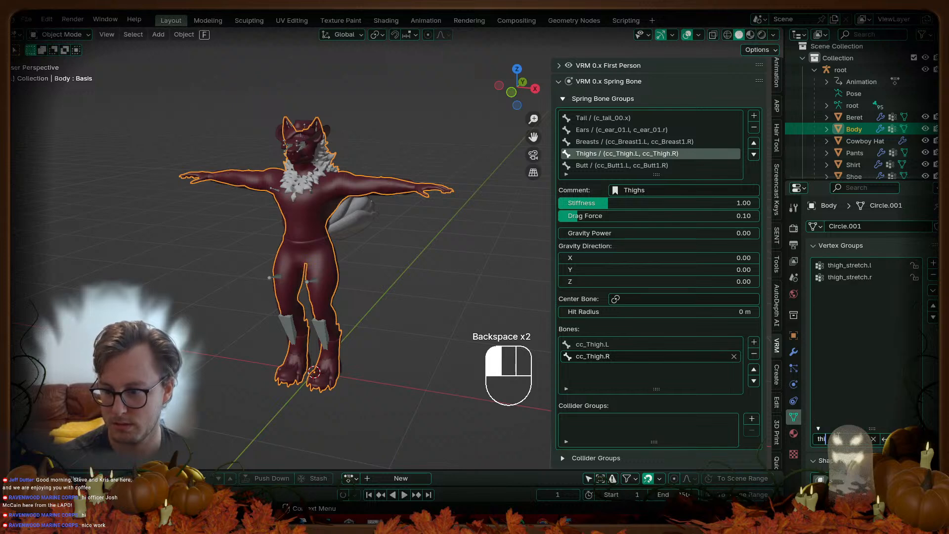
pyautogui.press('BackSpace')
pyautogui.press('BackSpace')
pyautogui.press('BackSpace')
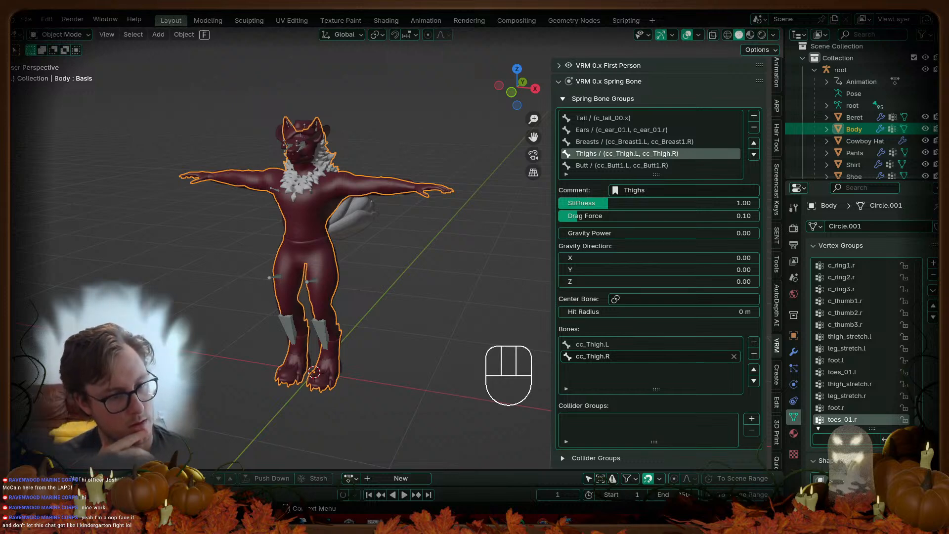
# Step: Deselect Body and save FoxHound_VRM.blend
pyautogui.click(450, 275)
pyautogui.hotkey('ctrl', 'Tab')
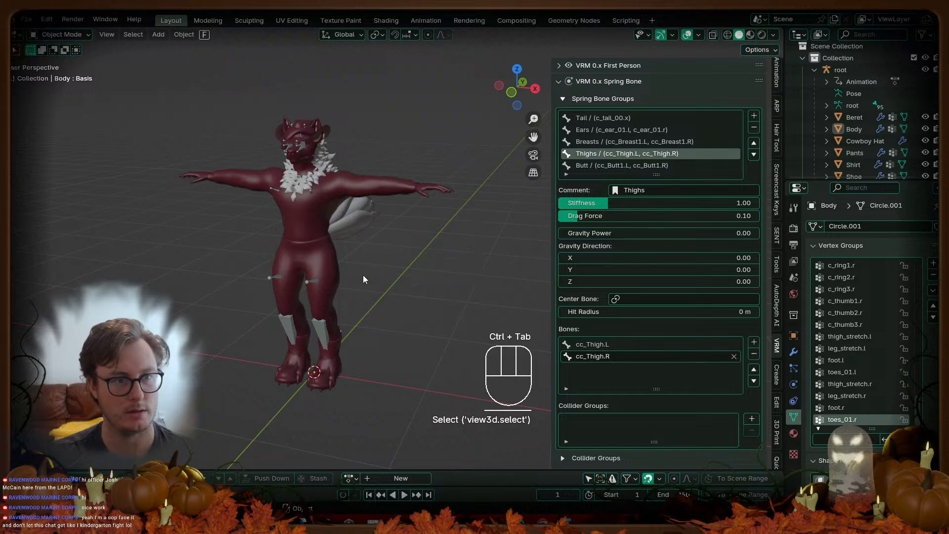
pyautogui.hotkey('ctrl', 's')
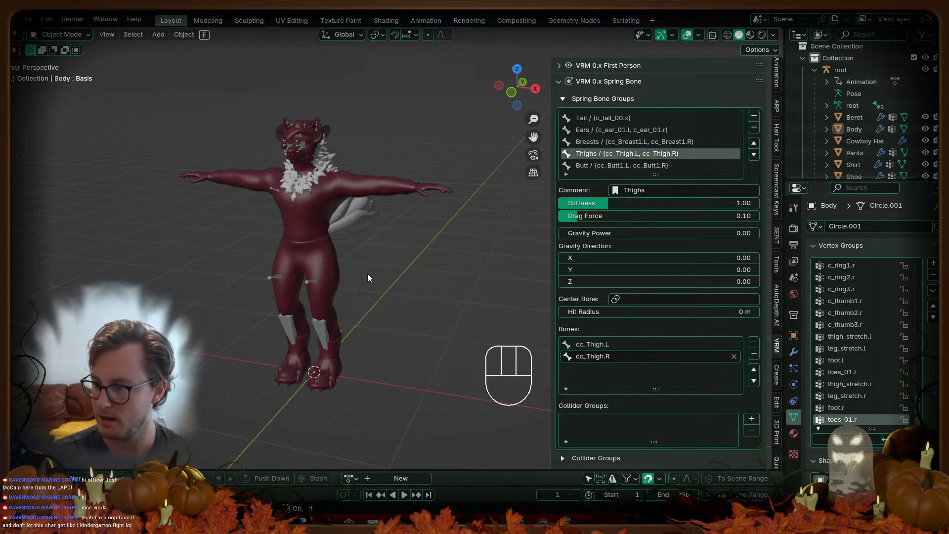
pyautogui.moveTo(380, 296)
pyautogui.mouseDown(button='middle')
pyautogui.moveTo(405, 345)
pyautogui.moveTo(374, 322)
pyautogui.moveTo(393, 294)
pyautogui.moveTo(362, 268)
pyautogui.moveTo(206, 287)
pyautogui.moveTo(393, 292)
pyautogui.moveTo(380, 299)
pyautogui.mouseUp(button='middle')
pyautogui.scroll(-4, 423, 341)
pyautogui.hotkey('ctrl', 's')
pyautogui.scroll(4, 366, 277)
pyautogui.scroll(-7, 319, 296)
pyautogui.scroll(5, 317, 297)
pyautogui.moveTo(316, 299); pyautogui.dragTo(314, 310, button='middle')
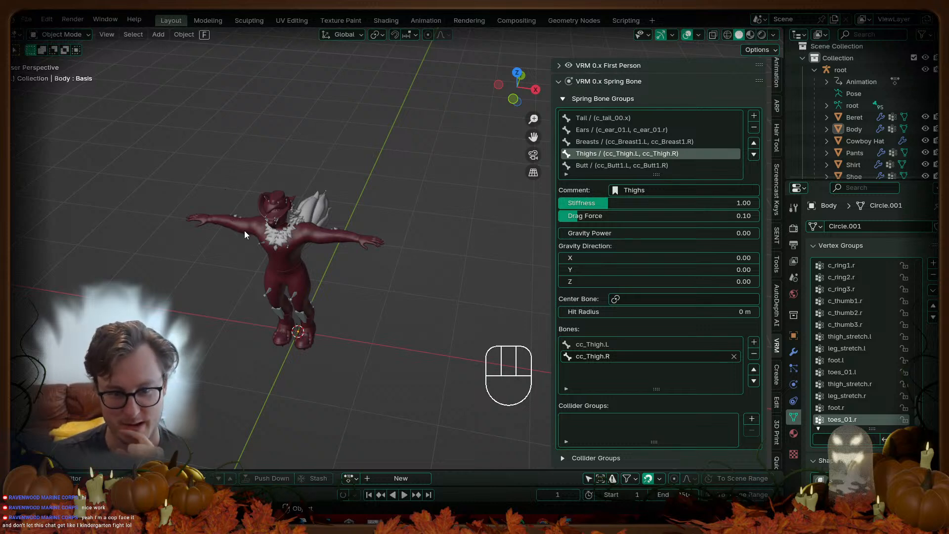
# Step: Start a new General scene, delete its camera, cube and light, then switch to Unity
pyautogui.hotkey('ctrl', 'n')
pyautogui.click(365, 263)
pyautogui.press('a')
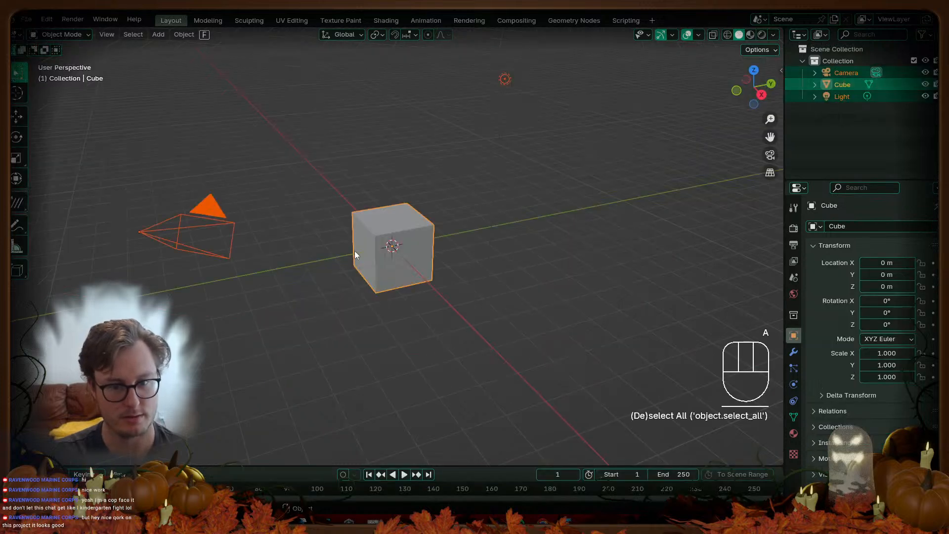
pyautogui.press('x')
pyautogui.moveTo(354, 247); pyautogui.dragTo(390, 274, button='middle')
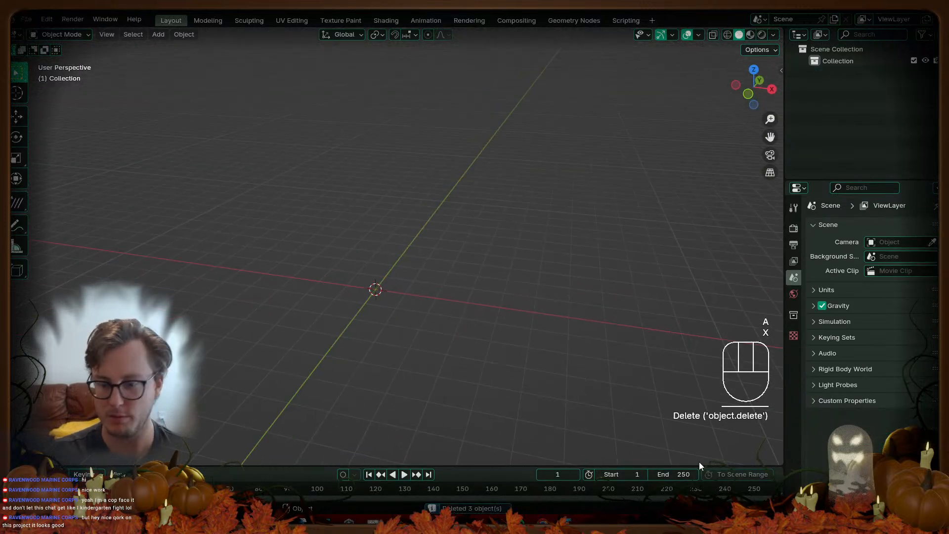
pyautogui.click(349, 522)
pyautogui.moveTo(372, 231); pyautogui.dragTo(270, 196, button='right')
# Step: Select the Body mesh and open the mouth by setting vrc.v_aa to 100
pyautogui.press('w')
pyautogui.press('d')
pyautogui.press('w')
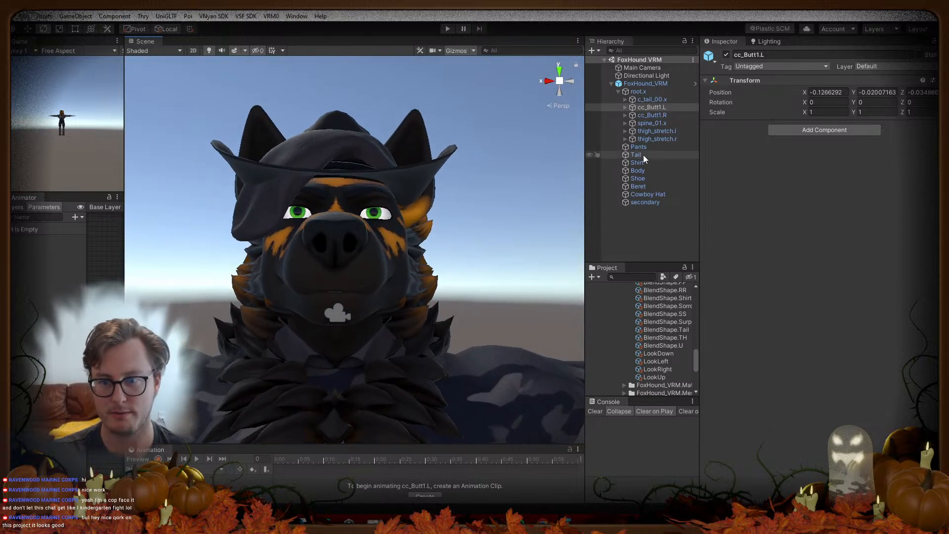
pyautogui.click(638, 170)
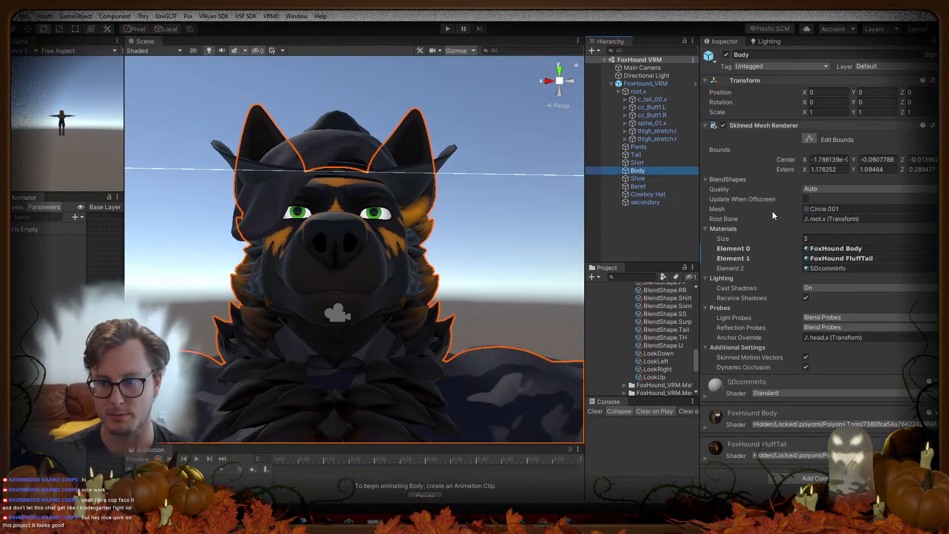
pyautogui.click(705, 178)
pyautogui.moveTo(815, 338); pyautogui.dragTo(912, 337)
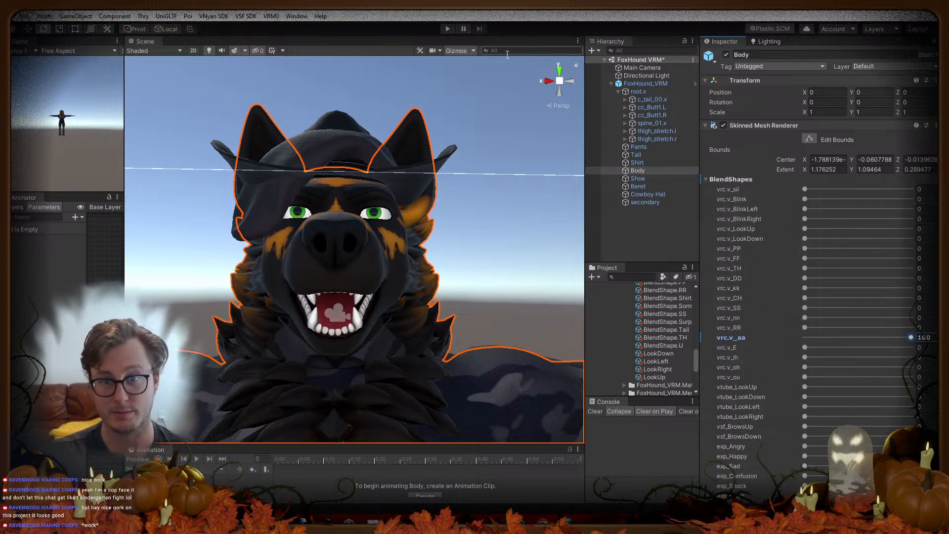
# Step: Frame the Body, widen the Scene view and switch off scene gizmos
pyautogui.press('f')
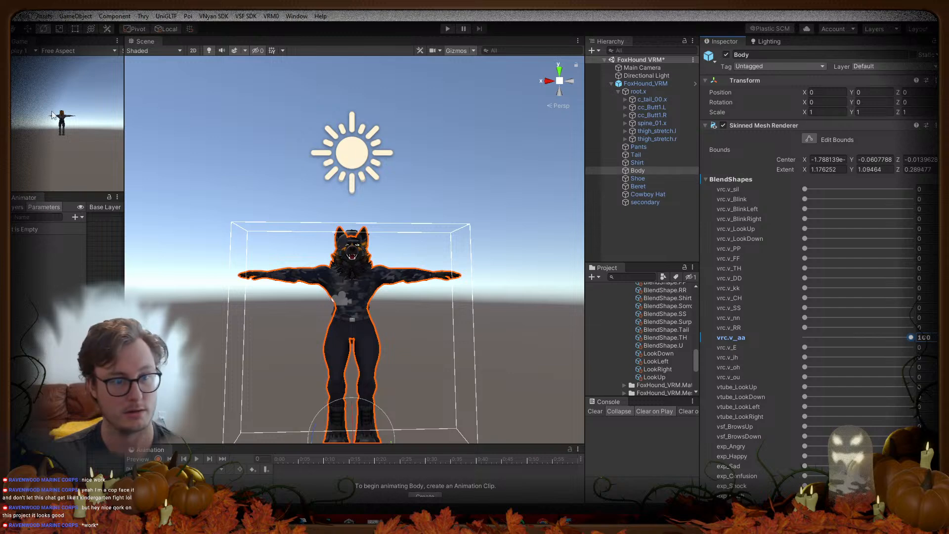
pyautogui.moveTo(123, 126); pyautogui.dragTo(22, 124)
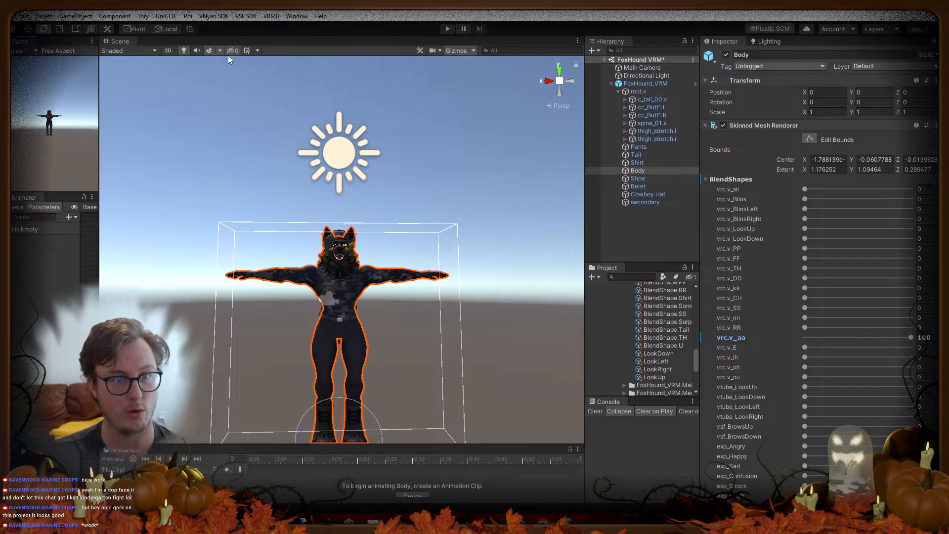
pyautogui.click(209, 50)
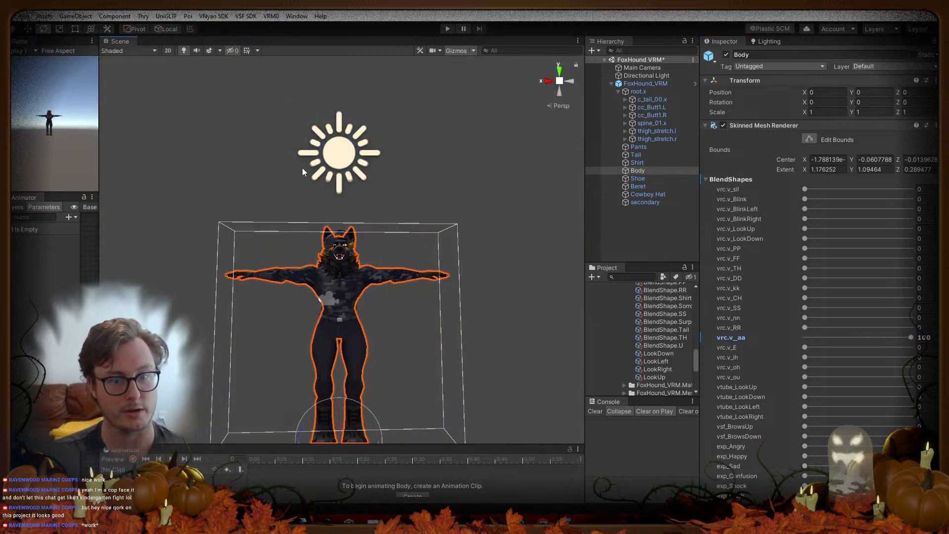
pyautogui.click(208, 50)
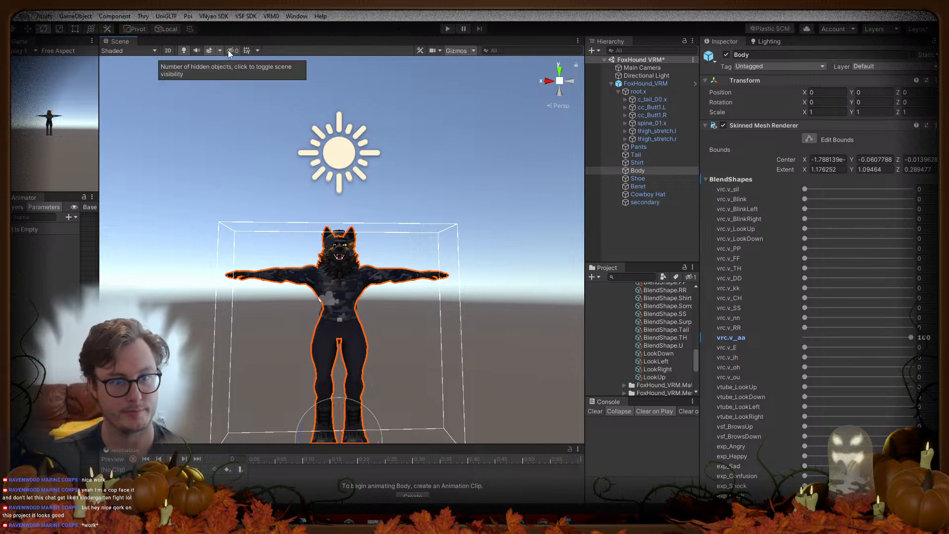
pyautogui.click(469, 50)
pyautogui.click(459, 51)
pyautogui.moveTo(266, 231)
pyautogui.mouseDown(button='right')
pyautogui.moveTo(265, 205)
pyautogui.moveTo(241, 232)
pyautogui.moveTo(256, 239)
pyautogui.moveTo(267, 218)
pyautogui.mouseUp(button='right')
pyautogui.press('w')
# Step: Return vrc.v_aa to 0, then test exp_Angry and reset it to 0
pyautogui.moveTo(847, 337); pyautogui.dragTo(784, 341)
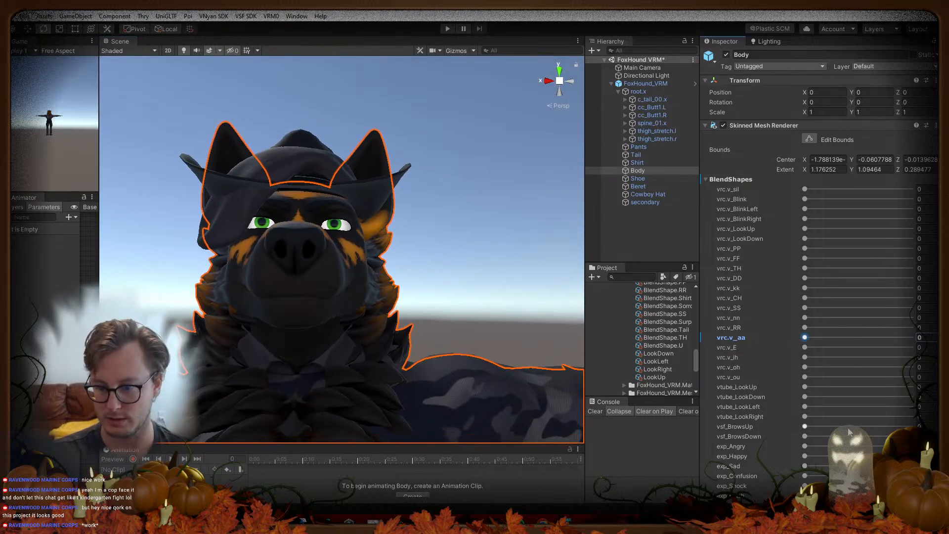
pyautogui.moveTo(805, 446); pyautogui.dragTo(786, 425)
pyautogui.press('d')
pyautogui.moveTo(290, 231); pyautogui.dragTo(108, 291, button='right')
pyautogui.press('s')
pyautogui.press('e')
pyautogui.press('w')
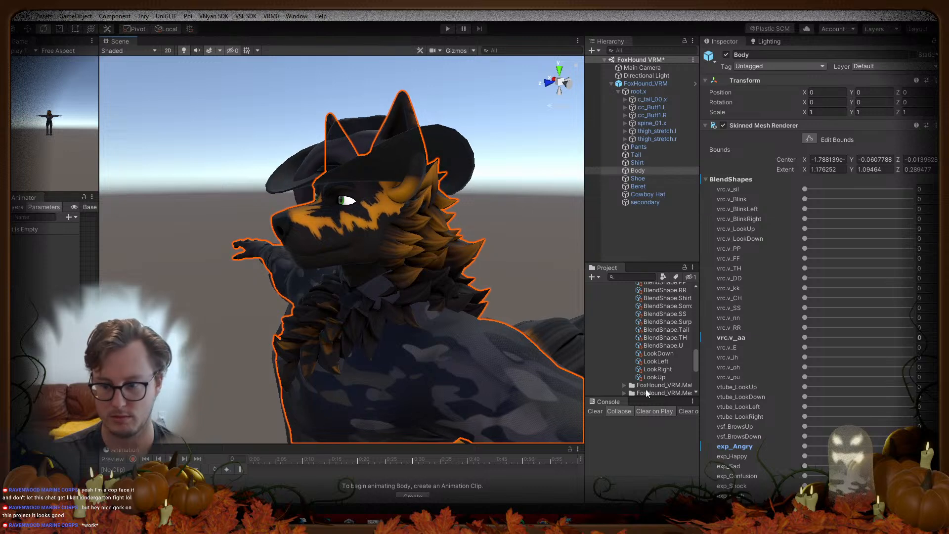
# Step: Hide the orange selection outline in Gizmos and reselect the Body mesh
pyautogui.click(472, 51)
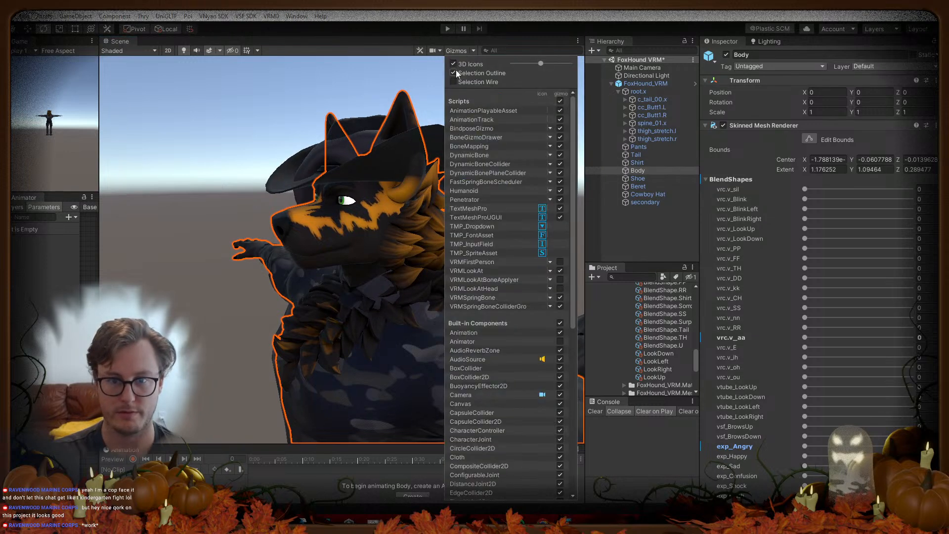
pyautogui.click(454, 72)
pyautogui.click(254, 246)
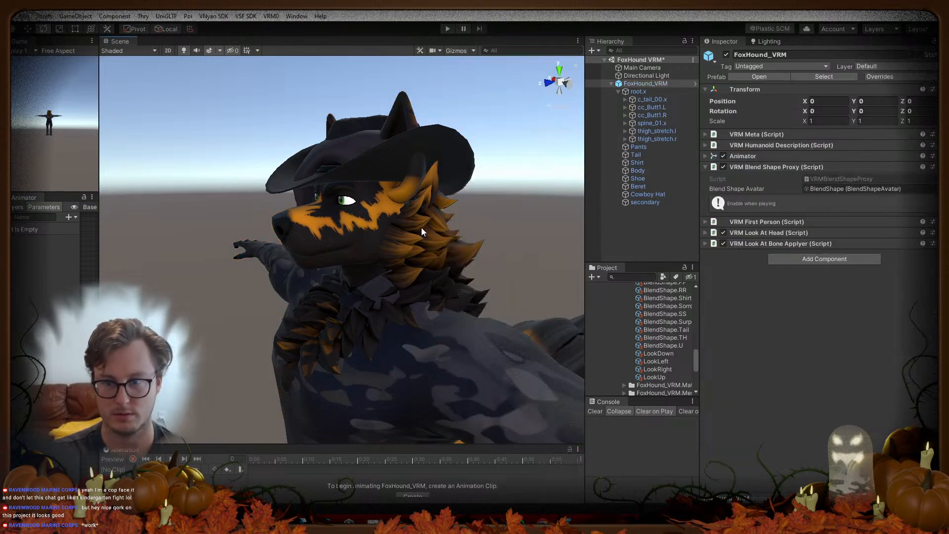
pyautogui.click(649, 171)
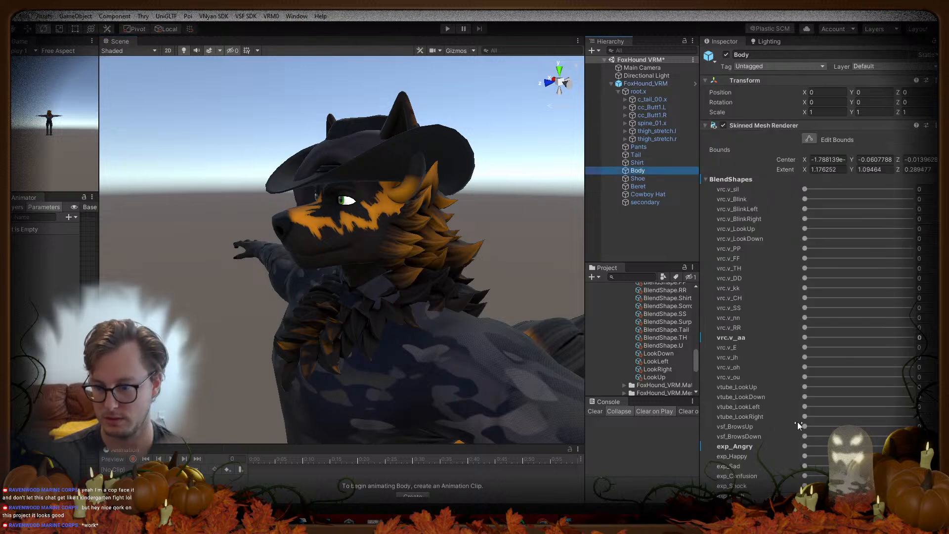
# Step: Test the exp_Shock expression at full strength, then reset it to 0
pyautogui.click(805, 436)
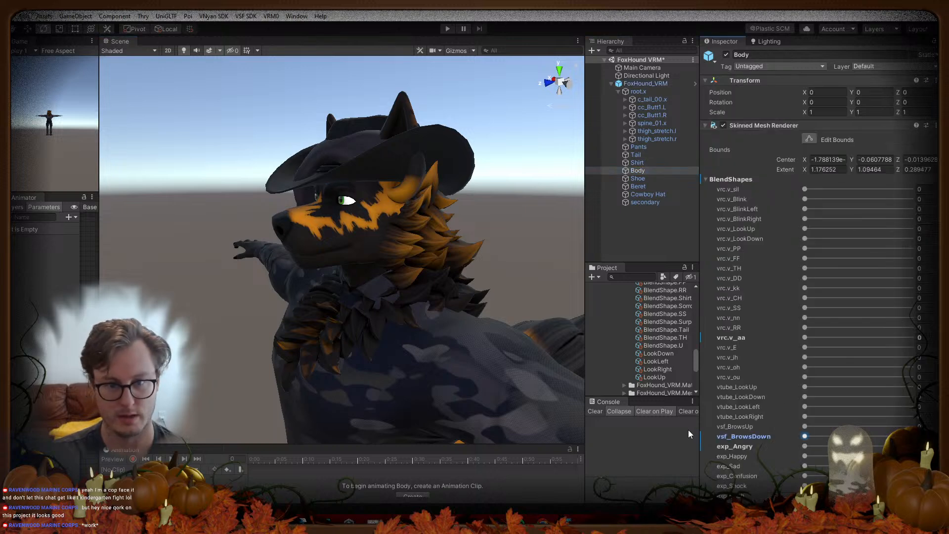
pyautogui.scroll(-3, 825, 458)
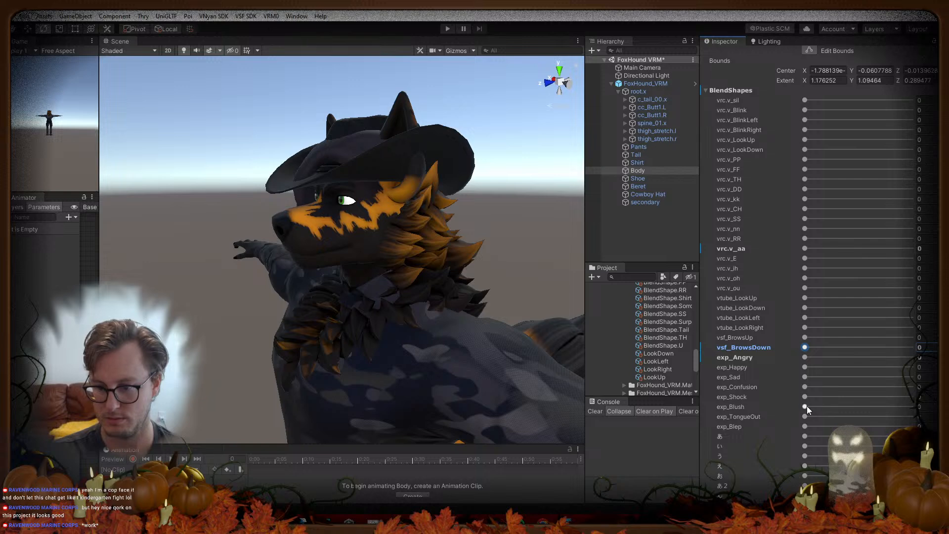
pyautogui.click(806, 407)
pyautogui.moveTo(818, 400); pyautogui.dragTo(612, 398)
pyautogui.moveTo(296, 317); pyautogui.dragTo(352, 316, button='right')
# Step: Save the Unity scene with Ctrl+S and pull the camera back from the model
pyautogui.press('s')
pyautogui.hotkey('ctrl', 's')
pyautogui.moveTo(442, 234); pyautogui.dragTo(435, 269, button='right')
pyautogui.press('s')
pyautogui.press('d')
pyautogui.press('a')
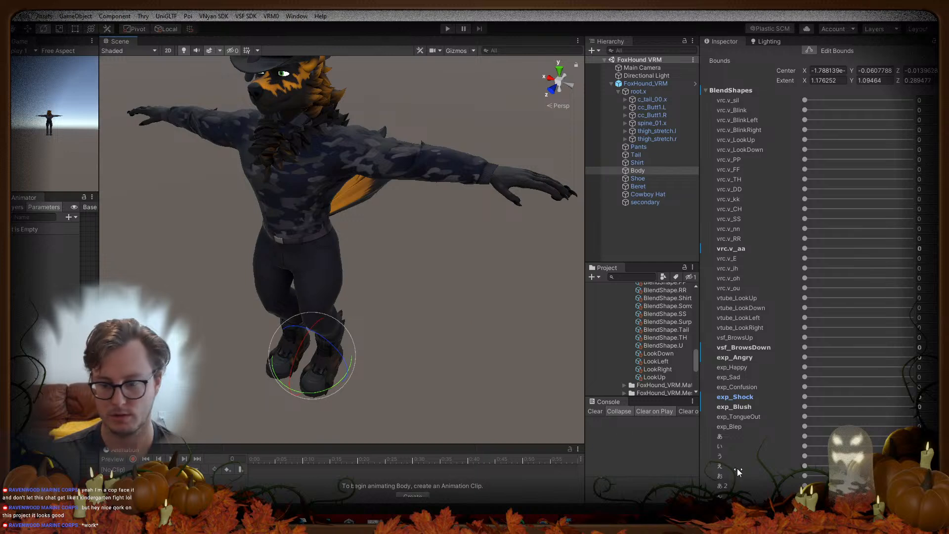
pyautogui.hotkey('alt', 'Tab')
# Step: Import FoxHound.fbx from the recent FBX folder with Animation unchecked
pyautogui.click(16, 20)
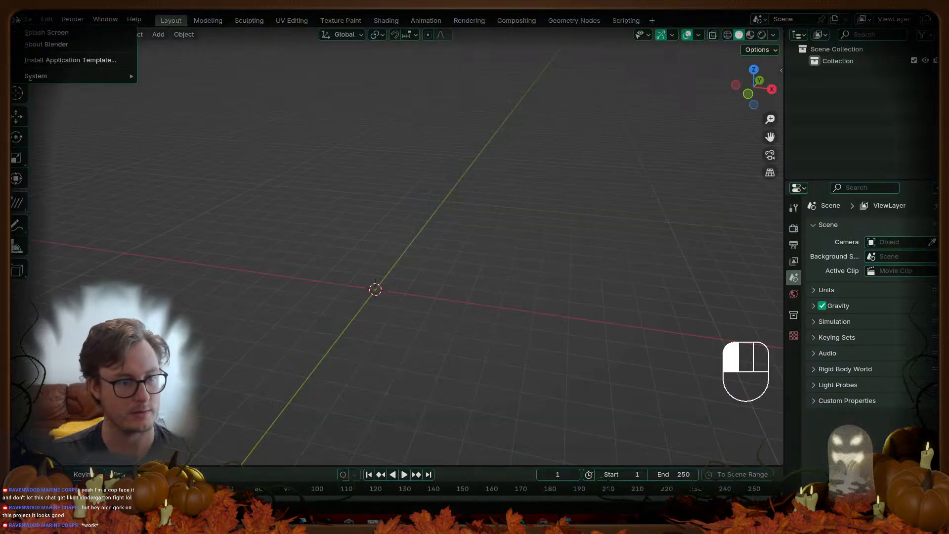
pyautogui.moveTo(26, 19)
pyautogui.moveTo(60, 186)
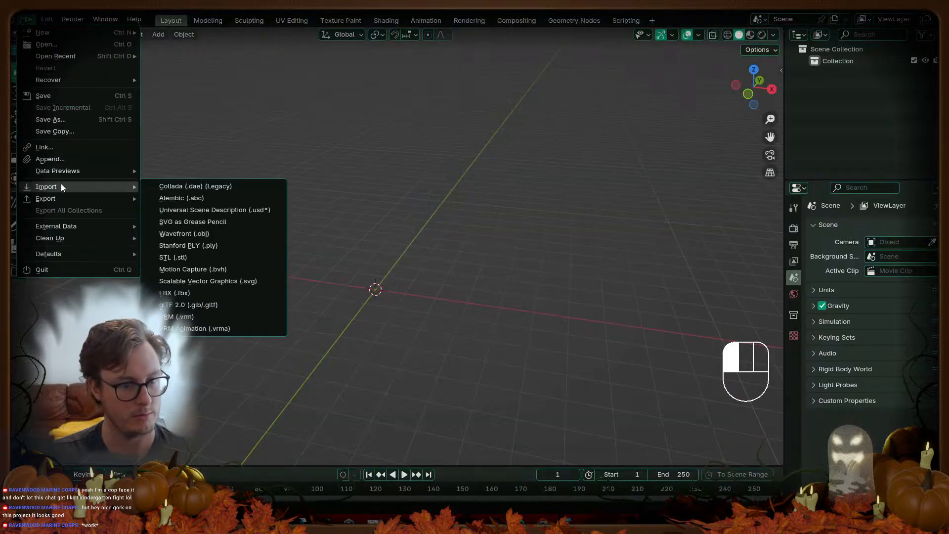
pyautogui.click(206, 294)
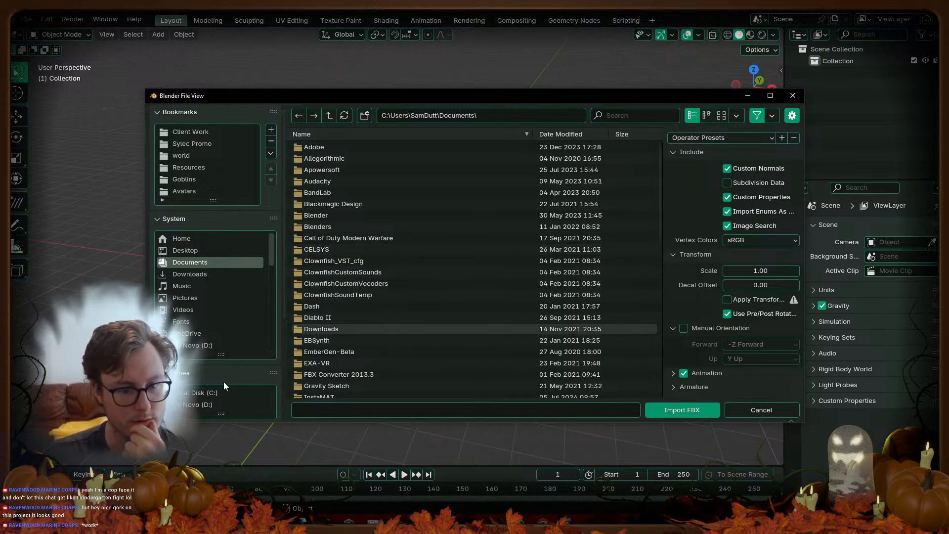
pyautogui.scroll(-5, 226, 381)
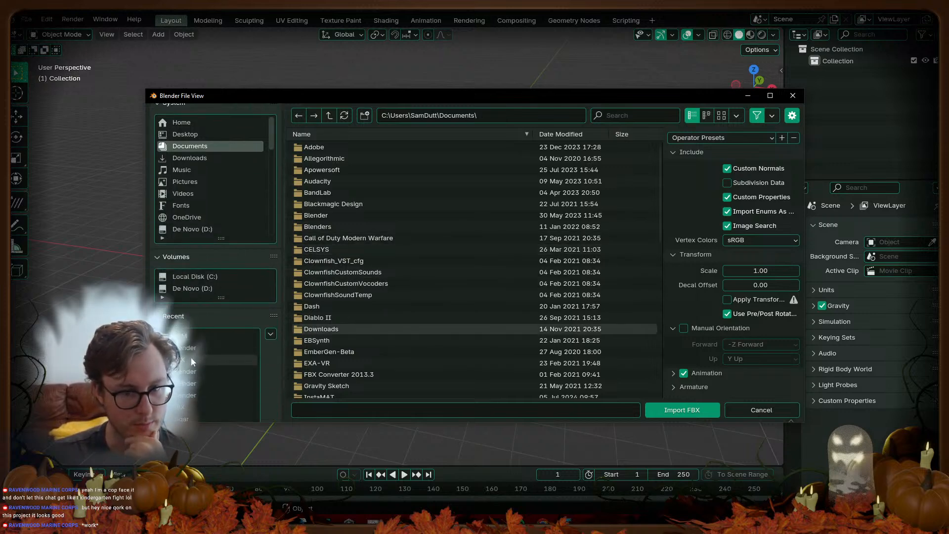
pyautogui.click(193, 360)
pyautogui.click(324, 149)
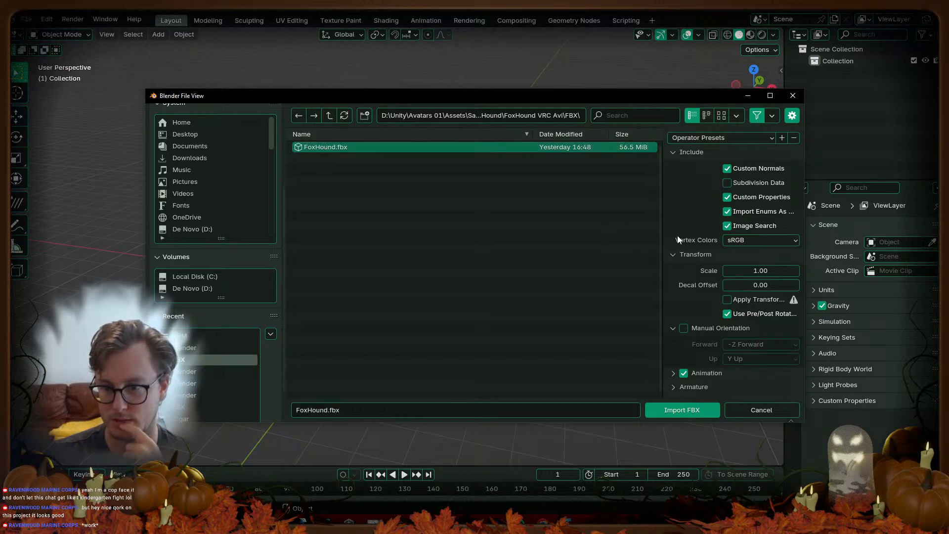
pyautogui.click(685, 373)
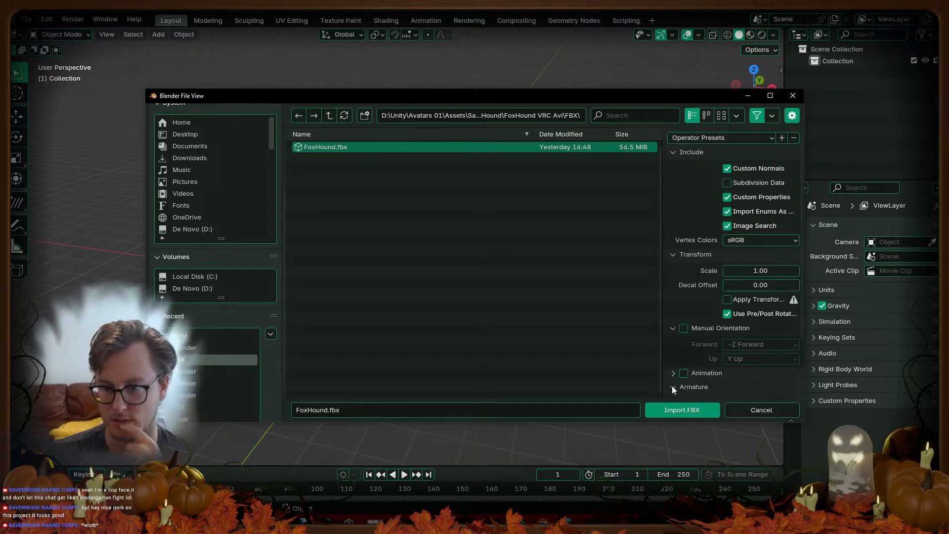
pyautogui.click(674, 387)
pyautogui.scroll(-3, 690, 349)
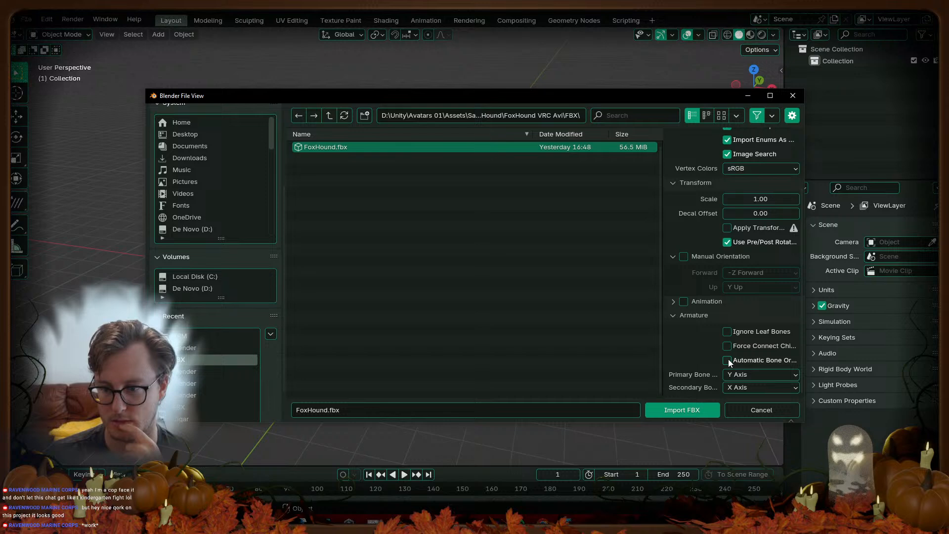
pyautogui.scroll(3, 715, 273)
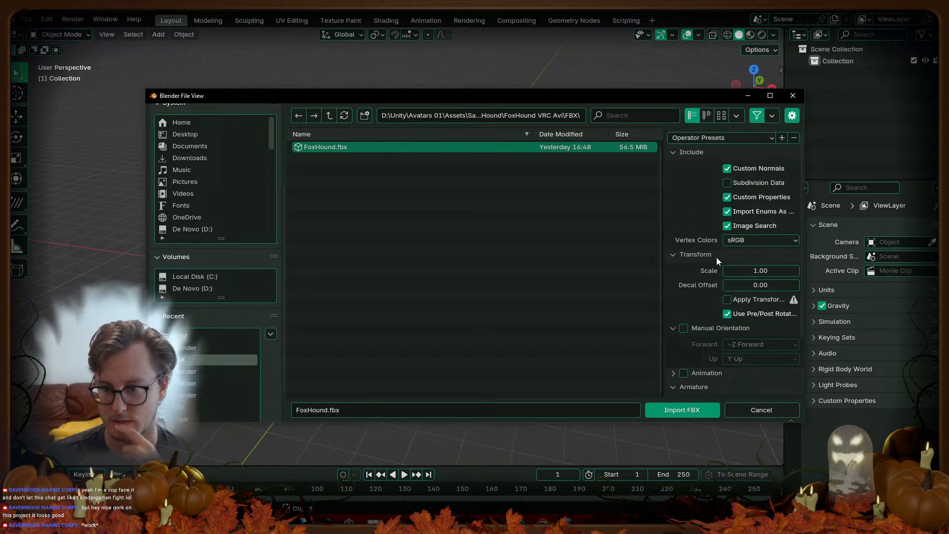
pyautogui.click(667, 410)
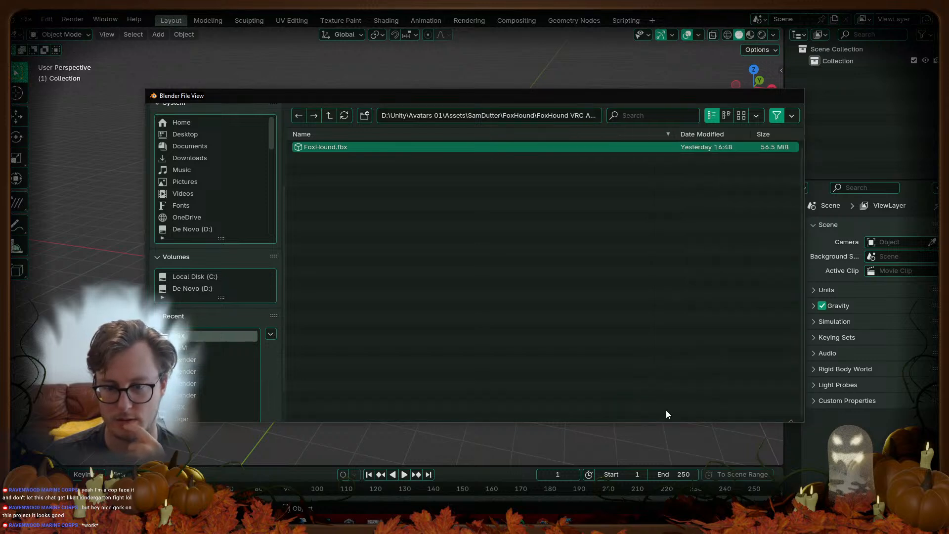
# Step: Select the imported Body and filter its vertex groups for 'butt', then clear the filter
pyautogui.press('f')
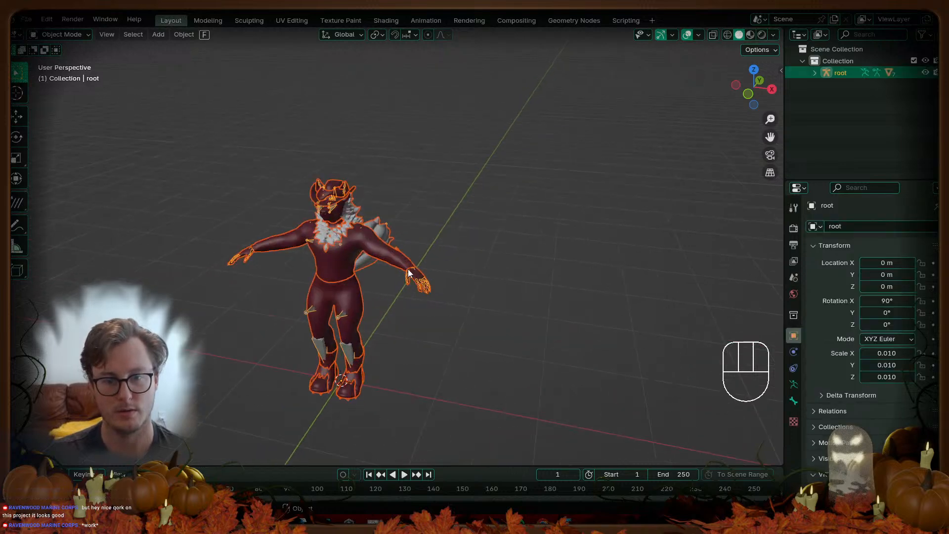
pyautogui.click(268, 171)
pyautogui.press('Tab')
pyautogui.press('Tab')
pyautogui.click(794, 417)
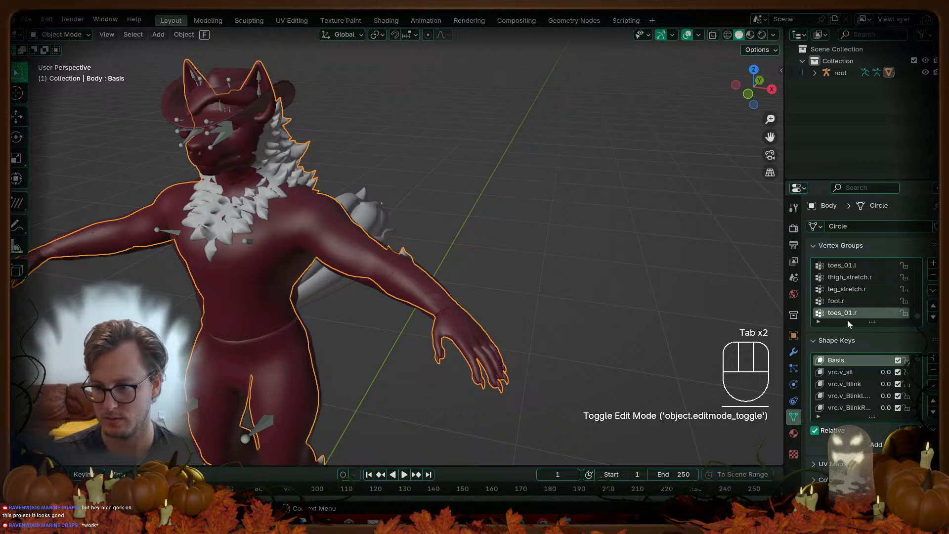
pyautogui.click(818, 322)
pyautogui.click(837, 329)
pyautogui.write('butt')
pyautogui.hotkey('ctrl', 'BackSpace')
pyautogui.press('Return')
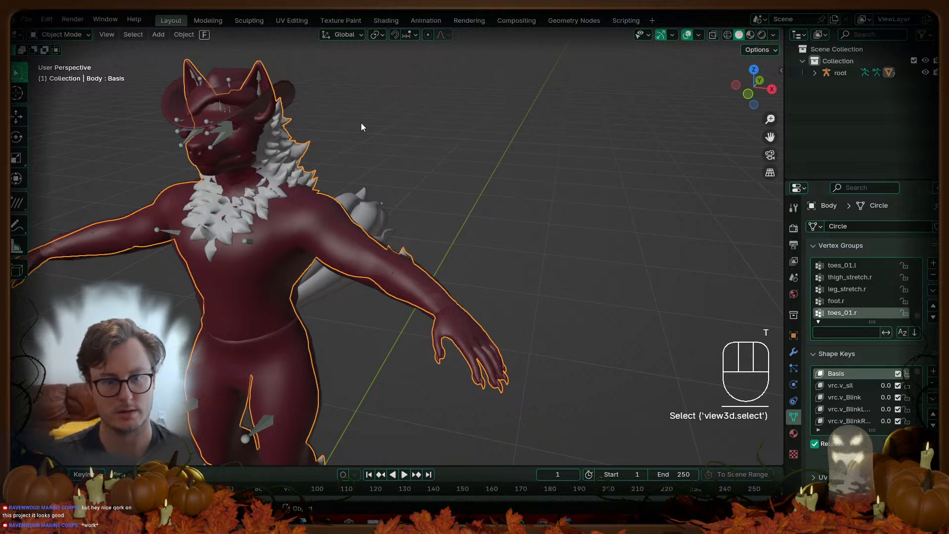
pyautogui.scroll(-8, 468, 234)
# Step: Select and delete every object, leaving the viewport empty
pyautogui.press('a')
pyautogui.press('x')
pyautogui.click(479, 272)
pyautogui.moveTo(461, 251); pyautogui.dragTo(489, 265, button='middle')
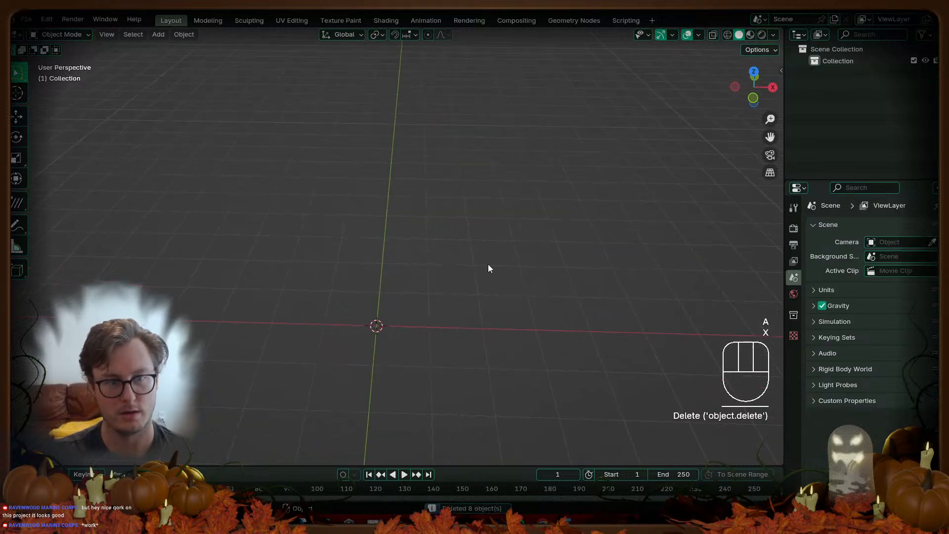
# Step: Back out of File > Open without saving, then switch back to Unity
pyautogui.click(27, 21)
pyautogui.click(48, 47)
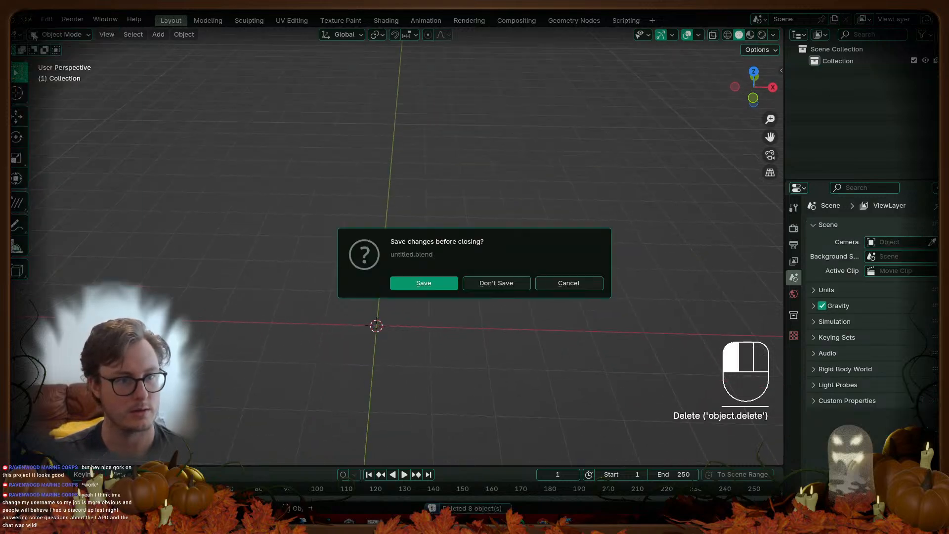
pyautogui.click(23, 23)
pyautogui.click(24, 21)
pyautogui.moveTo(43, 58); pyautogui.dragTo(579, 270)
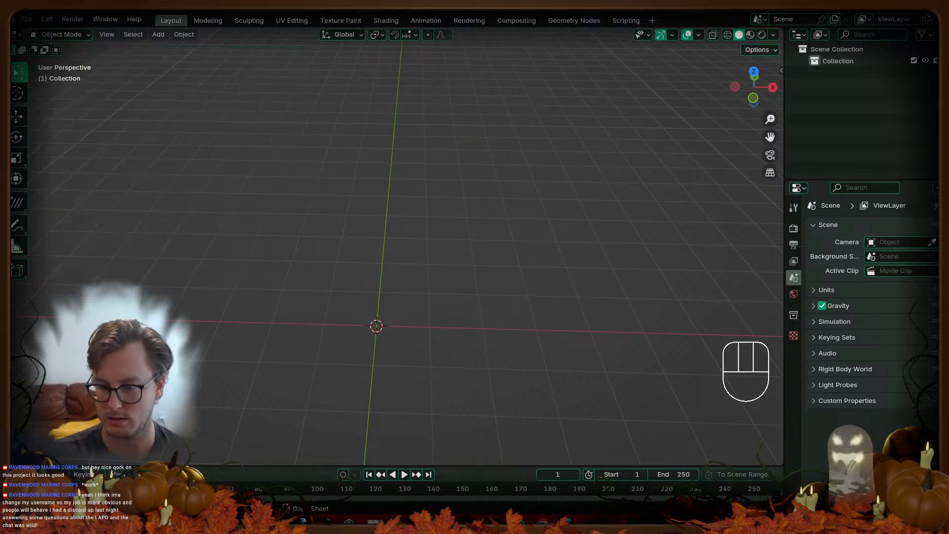
pyautogui.click(680, 521)
pyautogui.click(538, 302)
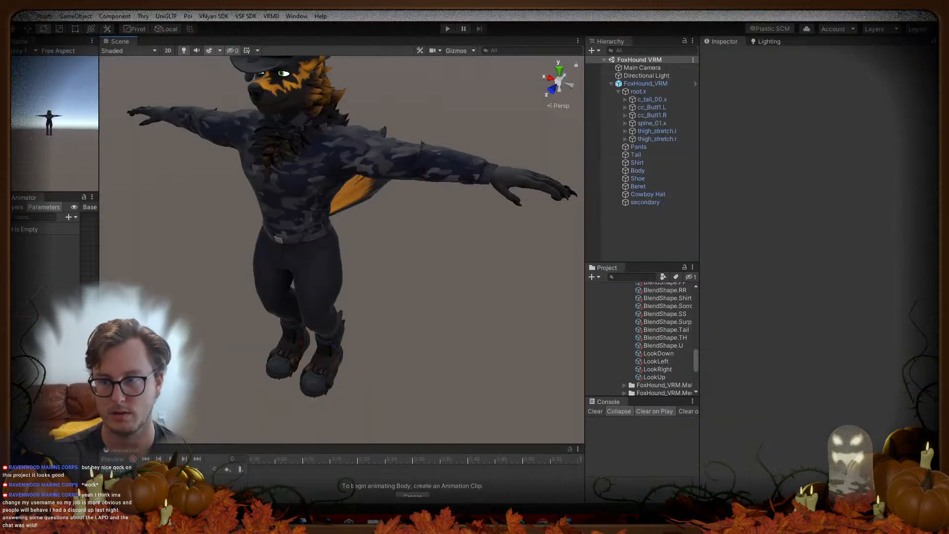
# Step: Orbit until the FoxHound VRM avatar faces front, then bring up Unity Hub's project list
pyautogui.moveTo(355, 204); pyautogui.dragTo(397, 191, button='middle')
pyautogui.scroll(-2, 318, 262)
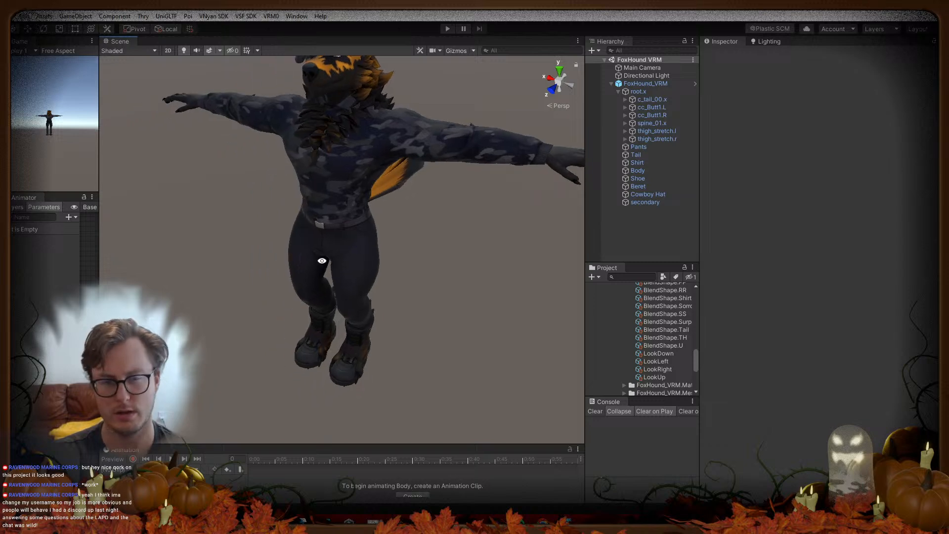
pyautogui.keyDown('alt'); pyautogui.moveTo(318, 262); pyautogui.dragTo(341, 218); pyautogui.keyUp('alt')
pyautogui.moveTo(341, 217); pyautogui.dragTo(342, 258, button='middle')
pyautogui.keyDown('alt'); pyautogui.moveTo(342, 258); pyautogui.dragTo(393, 223); pyautogui.keyUp('alt')
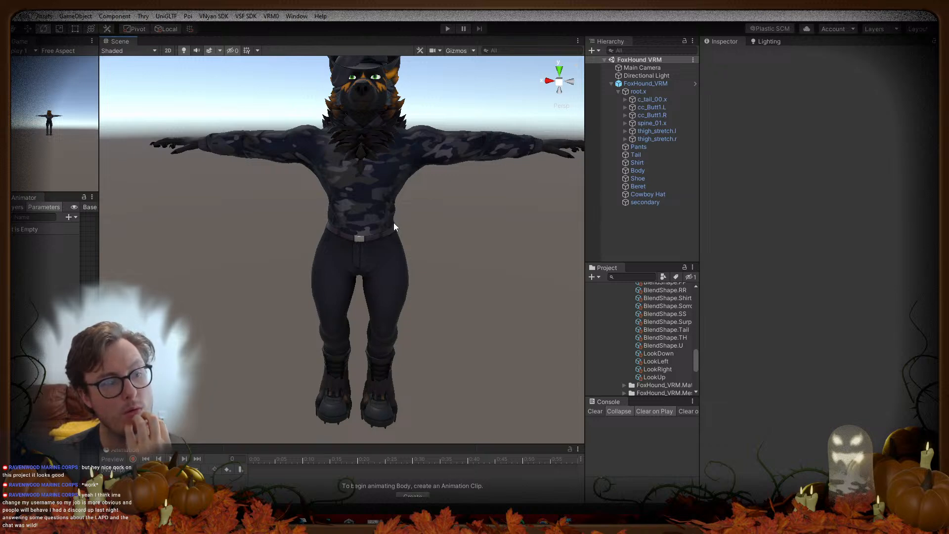
pyautogui.click(893, 115)
pyautogui.click(374, 521)
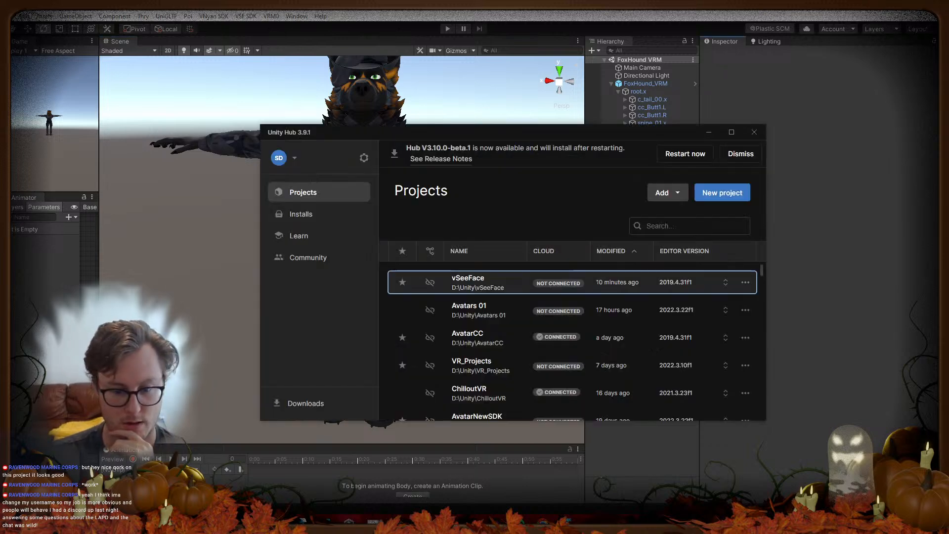
# Step: Open the Avatars 01 project from the Unity Hub Projects list
pyautogui.click(482, 317)
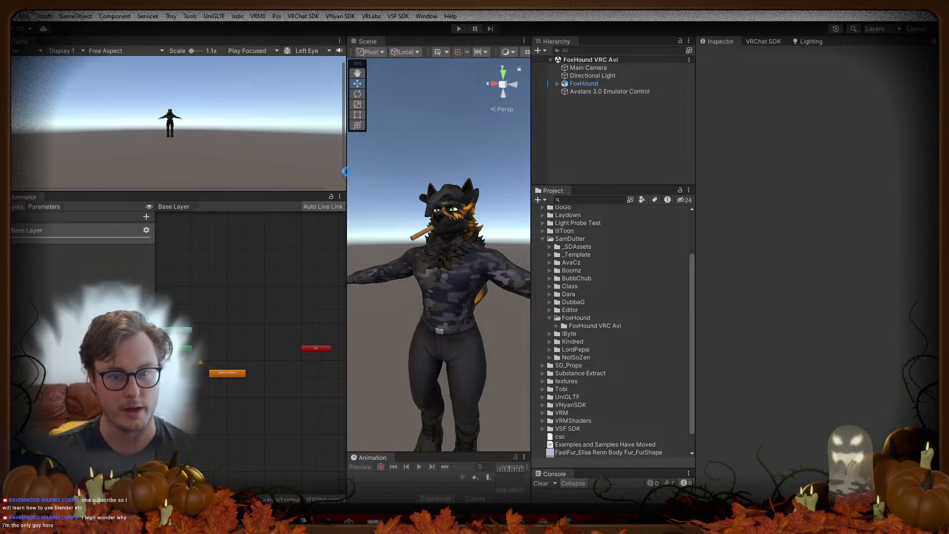
# Step: Widen the Scene view and select cc_Butt1.L by searching the Hierarchy for 'bu'
pyautogui.moveTo(348, 177); pyautogui.dragTo(170, 176)
pyautogui.keyDown('alt'); pyautogui.moveTo(416, 295); pyautogui.dragTo(384, 326); pyautogui.keyUp('alt')
pyautogui.click(557, 83)
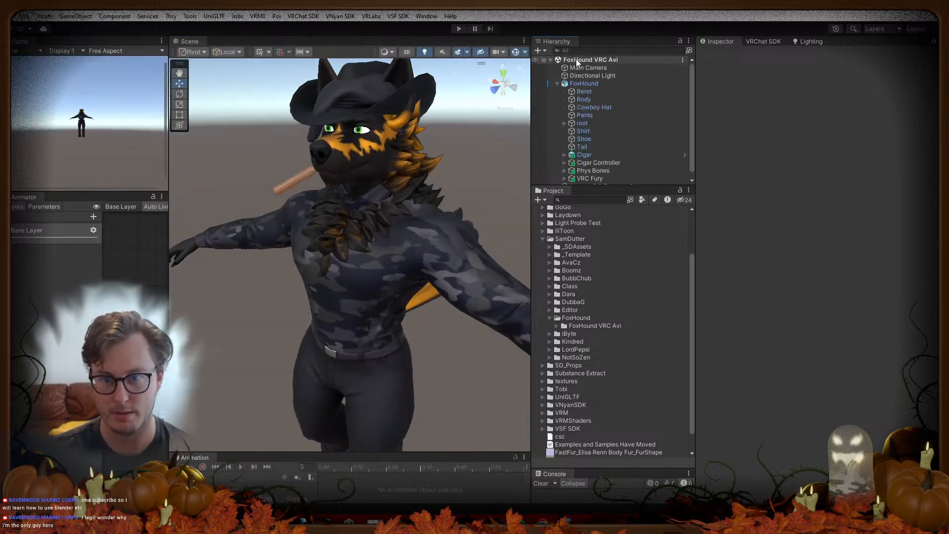
pyautogui.click(576, 50)
pyautogui.write('b')
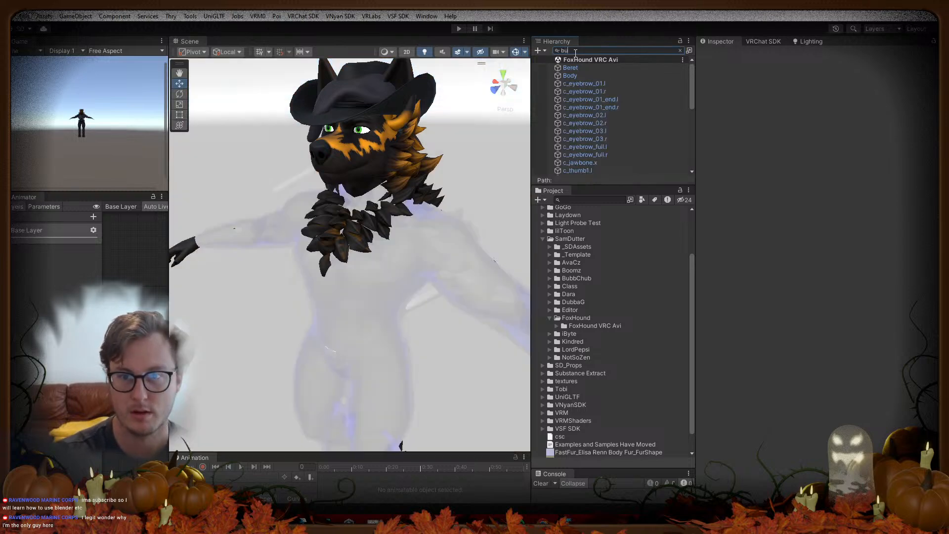
pyautogui.write('u')
pyautogui.click(577, 68)
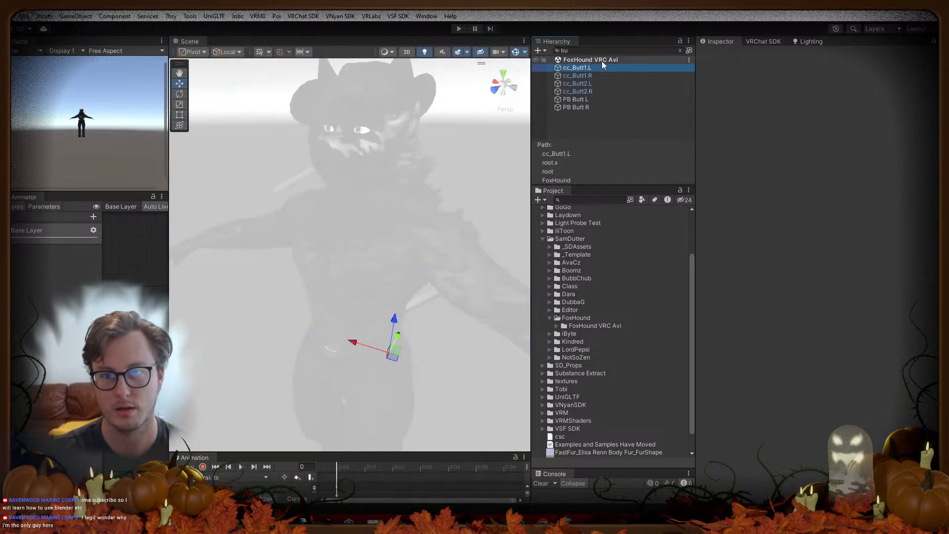
pyautogui.click(681, 50)
# Step: Test-move cc_Butt1.L to see how the body deforms, undoing each move
pyautogui.moveTo(395, 321)
pyautogui.mouseDown()
pyautogui.moveTo(392, 338)
pyautogui.moveTo(406, 349)
pyautogui.moveTo(398, 315)
pyautogui.mouseUp()
pyautogui.hotkey('ctrl', 'z')
pyautogui.moveTo(390, 359); pyautogui.dragTo(317, 325)
pyautogui.hotkey('ctrl', 'z')
pyautogui.scroll(-5, 361, 362)
pyautogui.hotkey('alt', 'Tab')
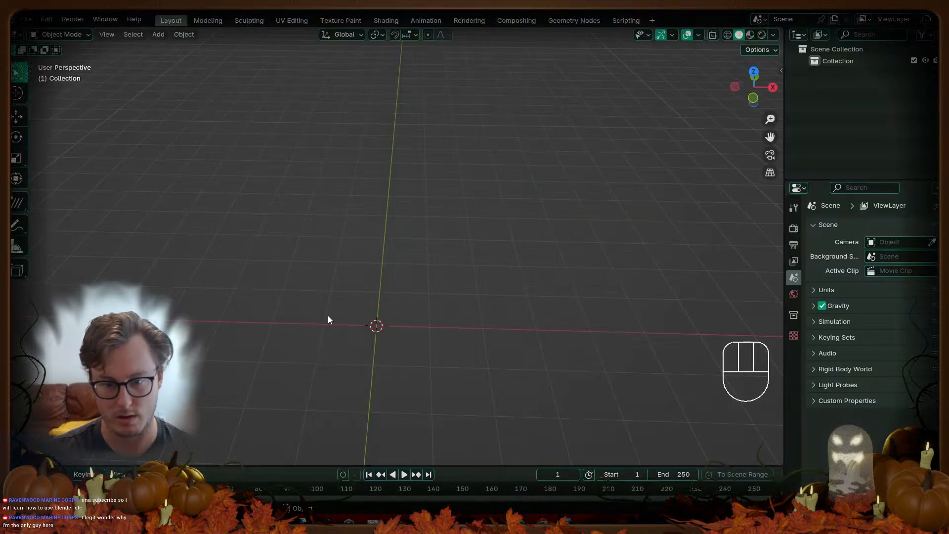
# Step: Open the recent FoxHound.blend, discarding the empty scene
pyautogui.click(26, 19)
pyautogui.moveTo(52, 56)
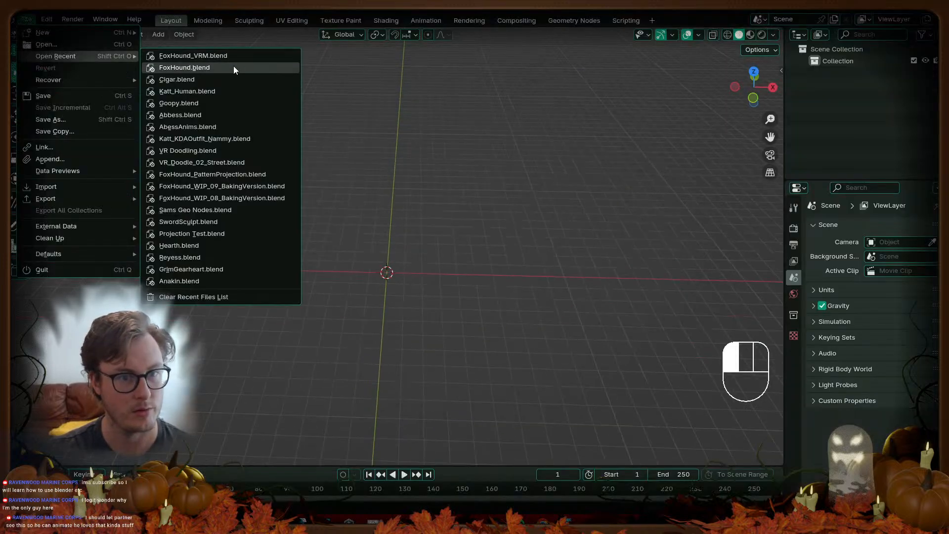
pyautogui.click(233, 66)
pyautogui.click(493, 283)
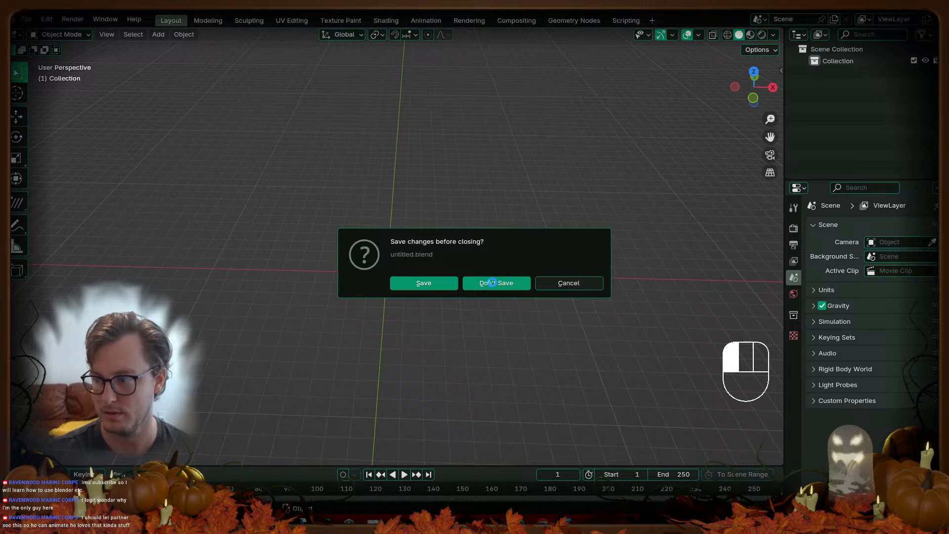
# Step: Select the FoxHound rig and view its hips from the right side in wireframe
pyautogui.keyDown('shift'); pyautogui.moveTo(493, 283); pyautogui.dragTo(228, 213, button='middle'); pyautogui.keyUp('shift')
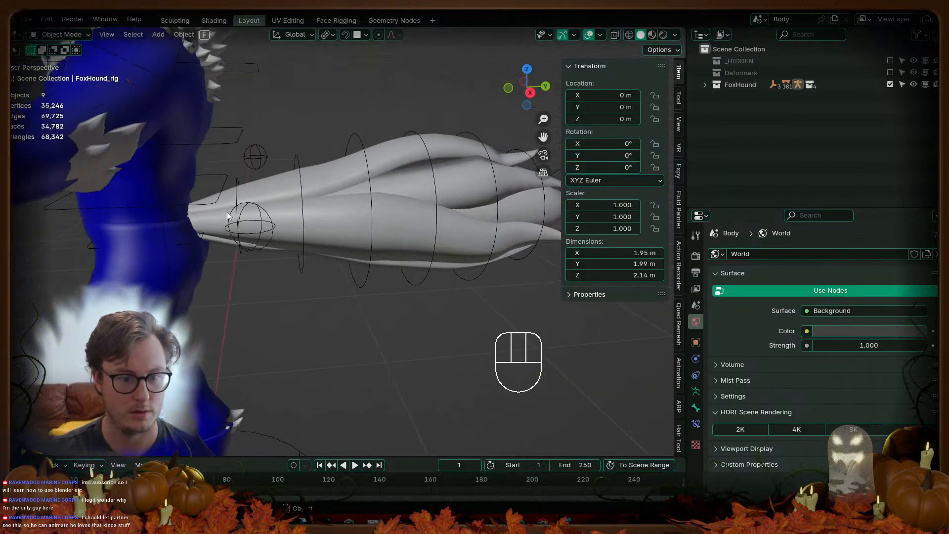
pyautogui.click(213, 188)
pyautogui.click(224, 184)
pyautogui.press('KP_3')
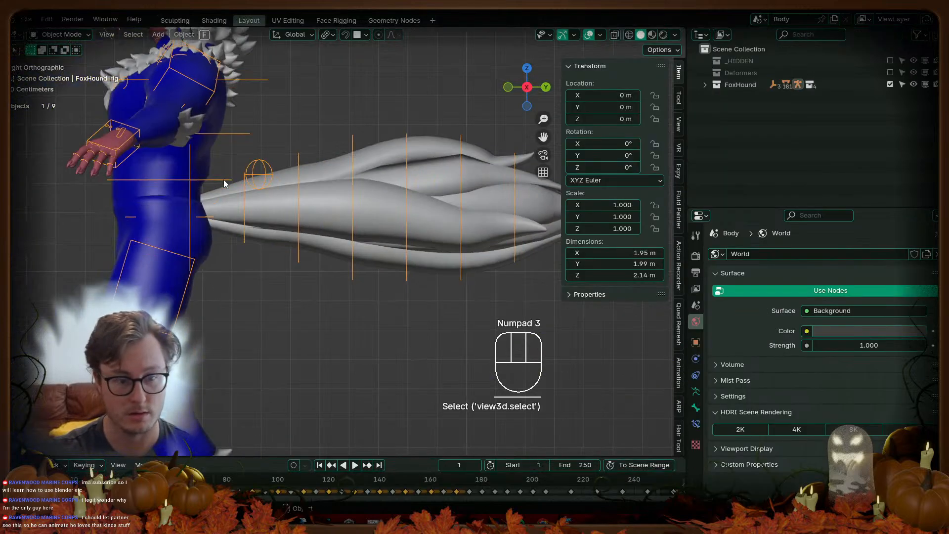
pyautogui.keyDown('shift'); pyautogui.moveTo(215, 183); pyautogui.dragTo(365, 169, button='middle'); pyautogui.keyUp('shift')
pyautogui.scroll(2, 367, 169)
pyautogui.scroll(-3, 385, 219)
pyautogui.press('z')
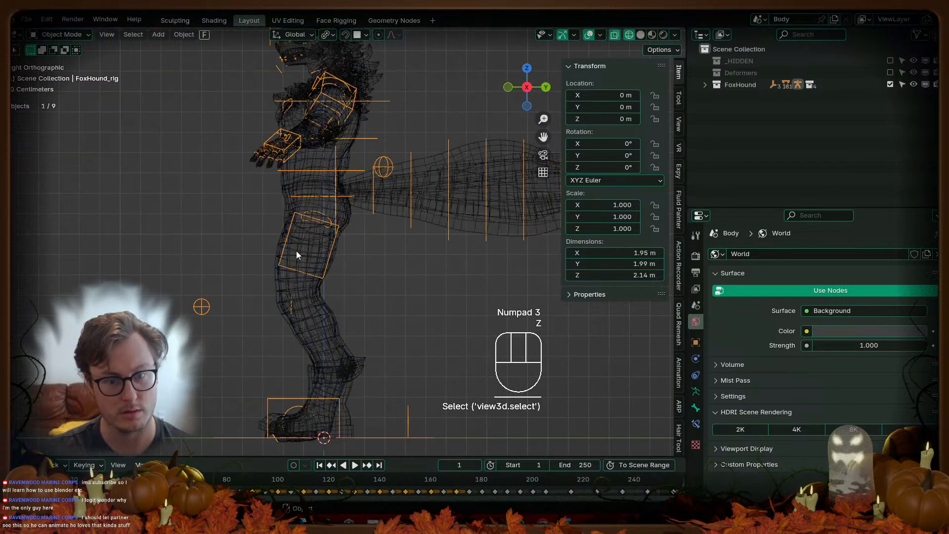
pyautogui.scroll(4, 284, 247)
pyautogui.keyDown('shift'); pyautogui.moveTo(281, 221); pyautogui.dragTo(317, 260, button='middle'); pyautogui.keyUp('shift')
pyautogui.click(696, 391)
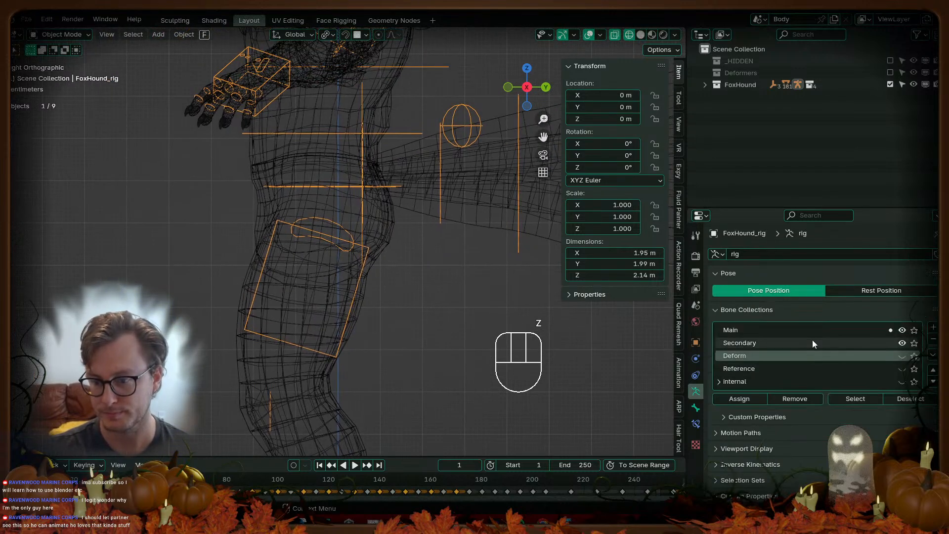
# Step: Put FoxHound_rig in Pose Mode and trial-rotate cc_Butt1.L, cancelling the rotation
pyautogui.click(369, 219)
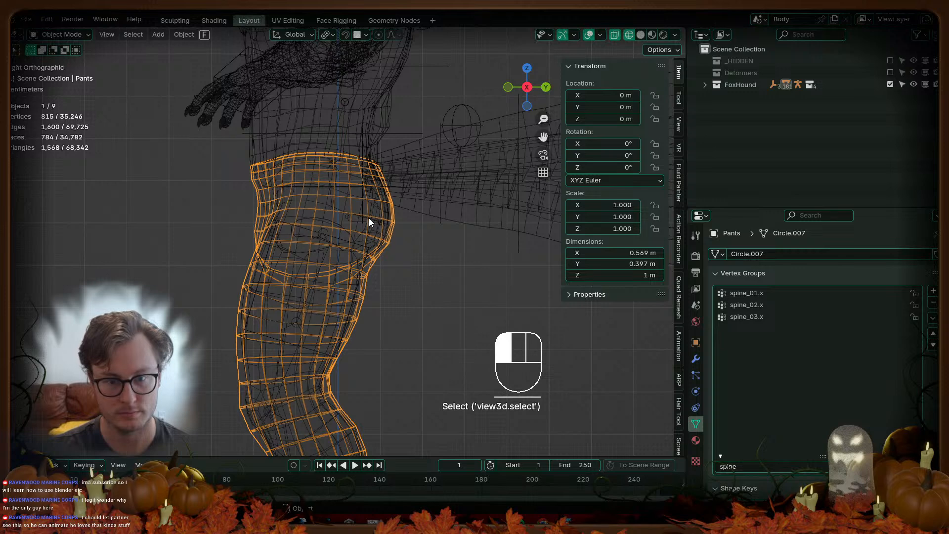
pyautogui.click(369, 218)
pyautogui.hotkey('ctrl', 'Tab')
pyautogui.click(363, 221)
pyautogui.click(365, 220)
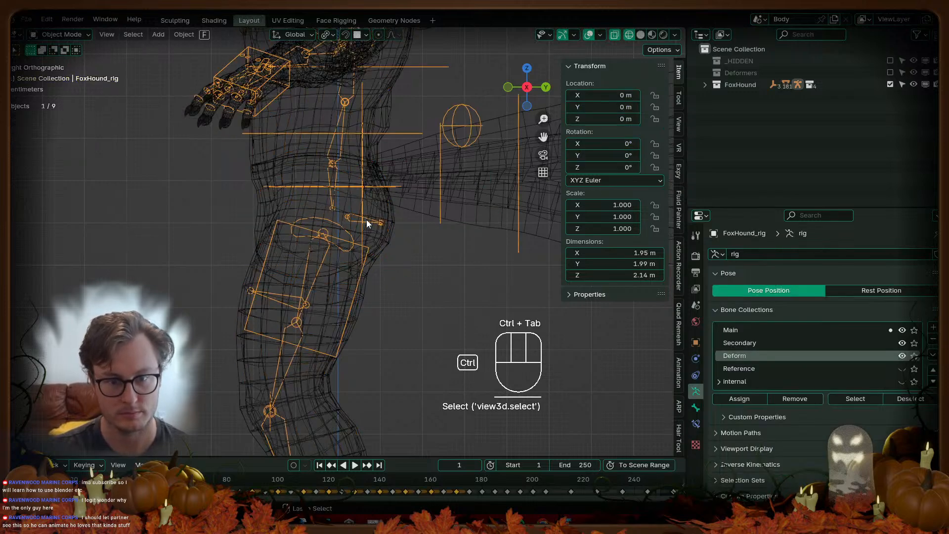
pyautogui.hotkey('ctrl', 'Tab')
pyautogui.click(385, 226)
pyautogui.press('r')
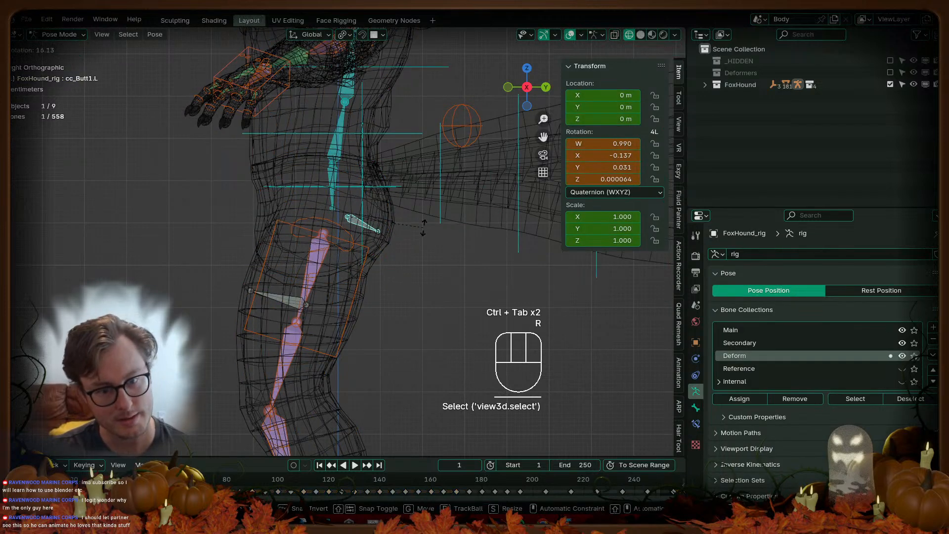
pyautogui.rightClick(414, 277)
pyautogui.hotkey('ctrl', 'Tab')
pyautogui.hotkey('ctrl', 'Tab')
# Step: Trial-rotate cc_Thigh.L and move the left foot IK control, cancelling both
pyautogui.click(290, 298)
pyautogui.scroll(-4, 277, 284)
pyautogui.press('r')
pyautogui.rightClick(233, 271)
pyautogui.click(312, 415)
pyautogui.press('g')
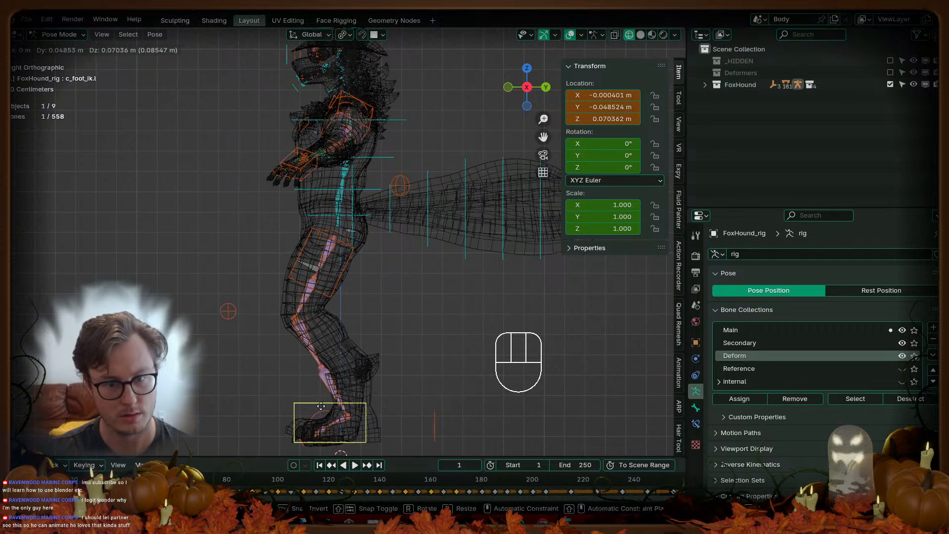
pyautogui.rightClick(318, 408)
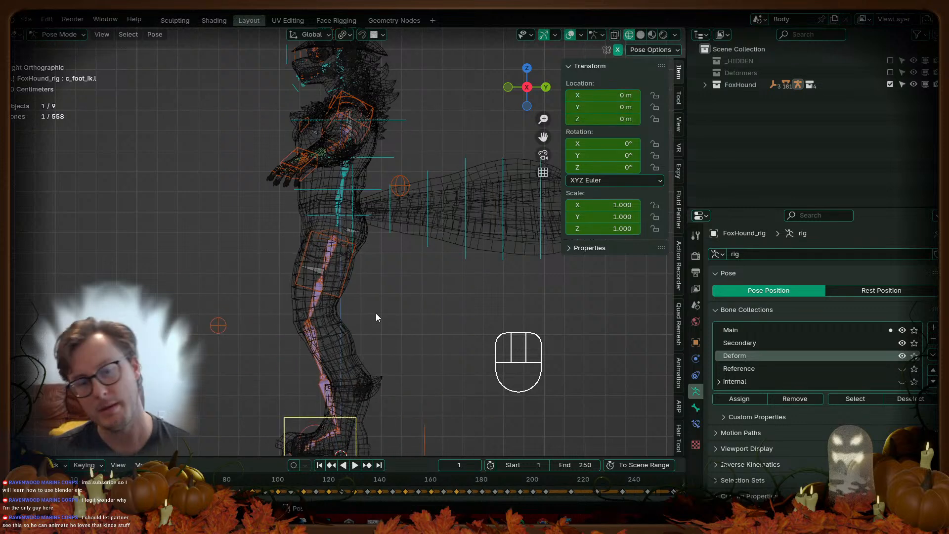
# Step: Return the rig to Object Mode, save FoxHound.blend and switch to solid shading
pyautogui.hotkey('ctrl', 'Tab')
pyautogui.hotkey('ctrl', 's')
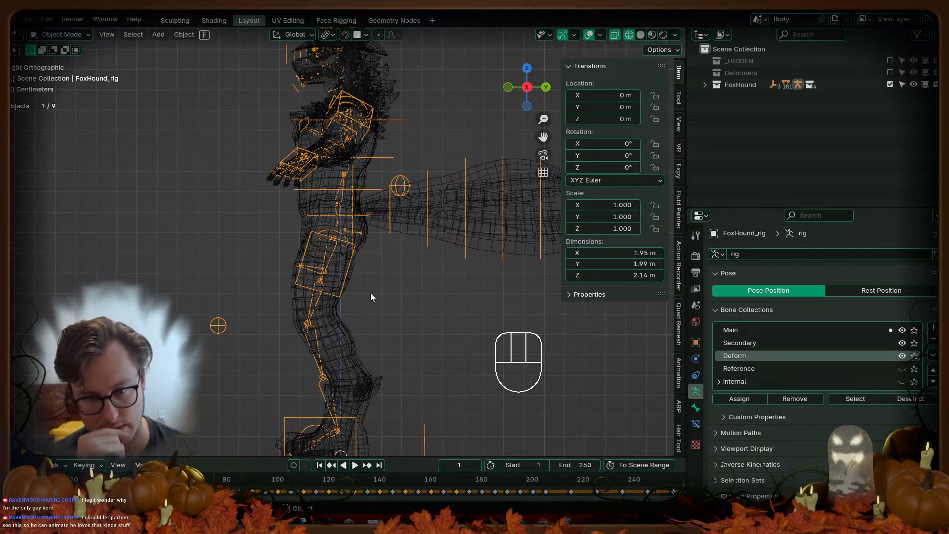
pyautogui.moveTo(370, 293); pyautogui.dragTo(316, 265, button='middle')
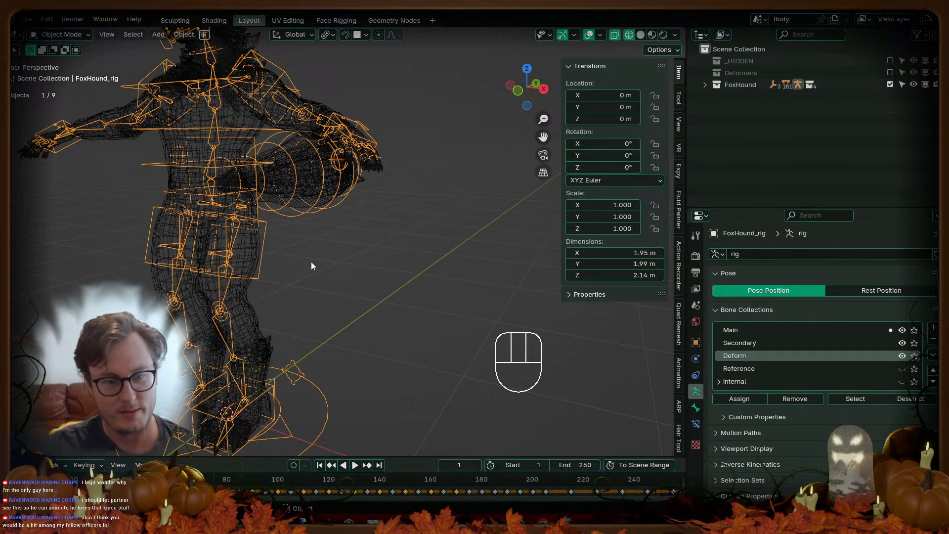
pyautogui.press('z')
# Step: Isolate the Body mesh with FoxHound_rig in Local View and zoom to the legs
pyautogui.click(257, 415)
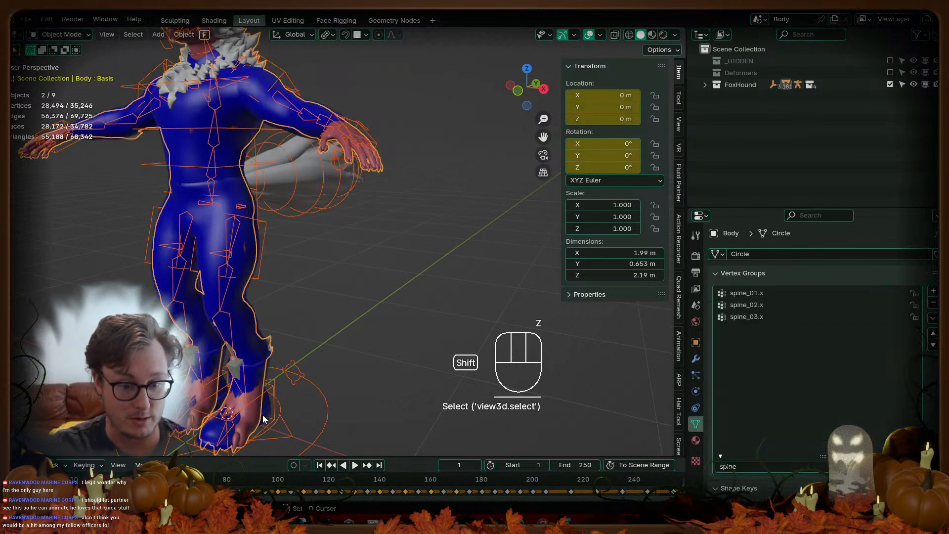
pyautogui.press('/')
pyautogui.click(353, 274)
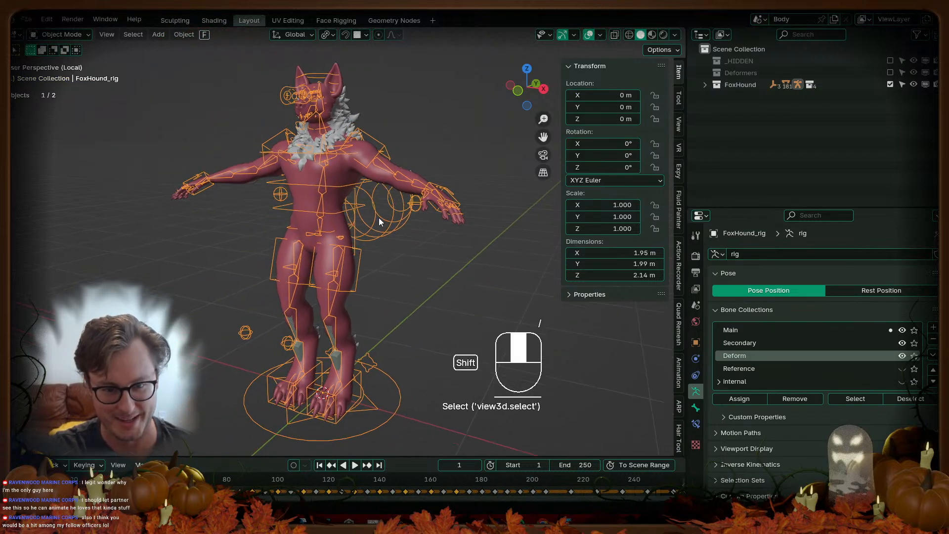
pyautogui.scroll(4, 386, 243)
pyautogui.keyDown('shift'); pyautogui.moveTo(385, 244); pyautogui.dragTo(321, 224, button='middle'); pyautogui.keyUp('shift')
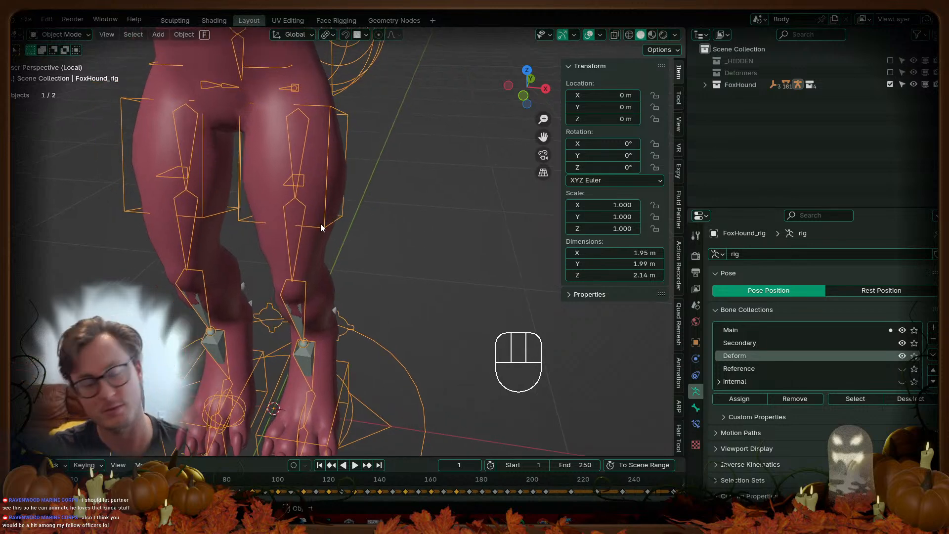
# Step: Save the file, then Save Copy it as FoxHound_WIP_17_WeightPaintFix.blend
pyautogui.hotkey('ctrl', 's')
pyautogui.click(25, 20)
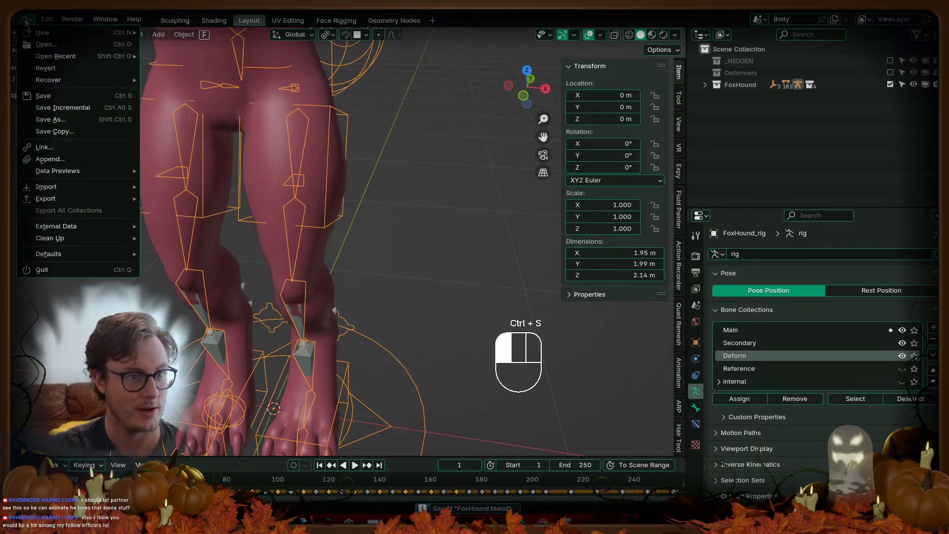
pyautogui.click(58, 131)
pyautogui.click(364, 340)
pyautogui.click(356, 411)
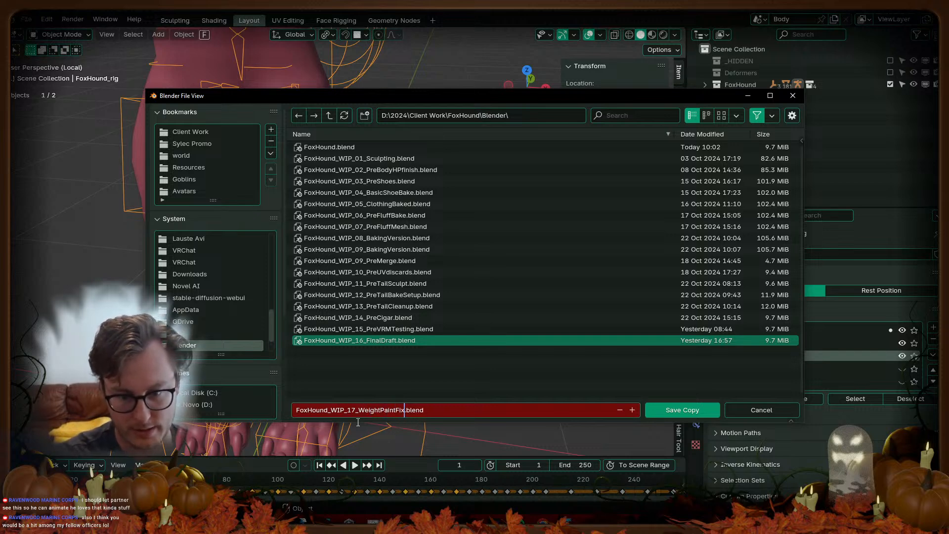
pyautogui.press('Return')
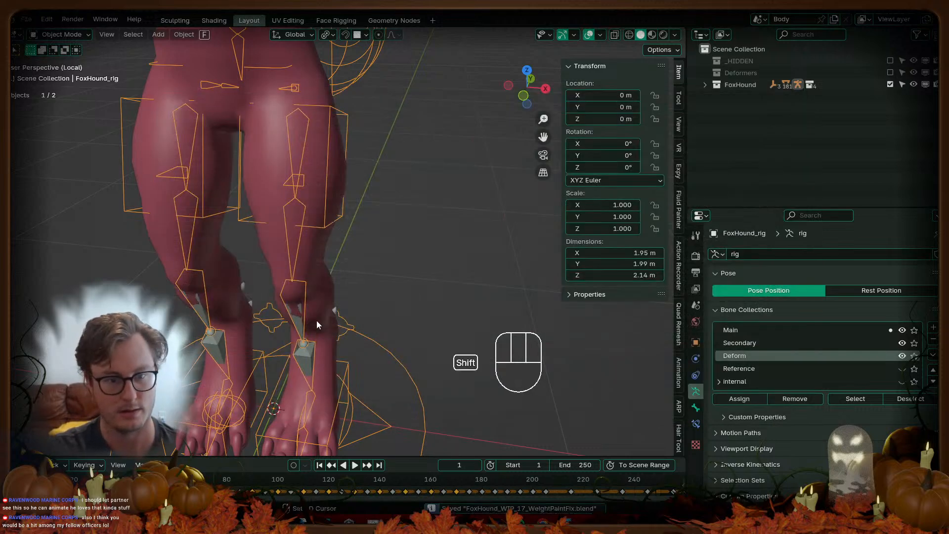
pyautogui.moveTo(316, 321); pyautogui.dragTo(318, 198, button='middle')
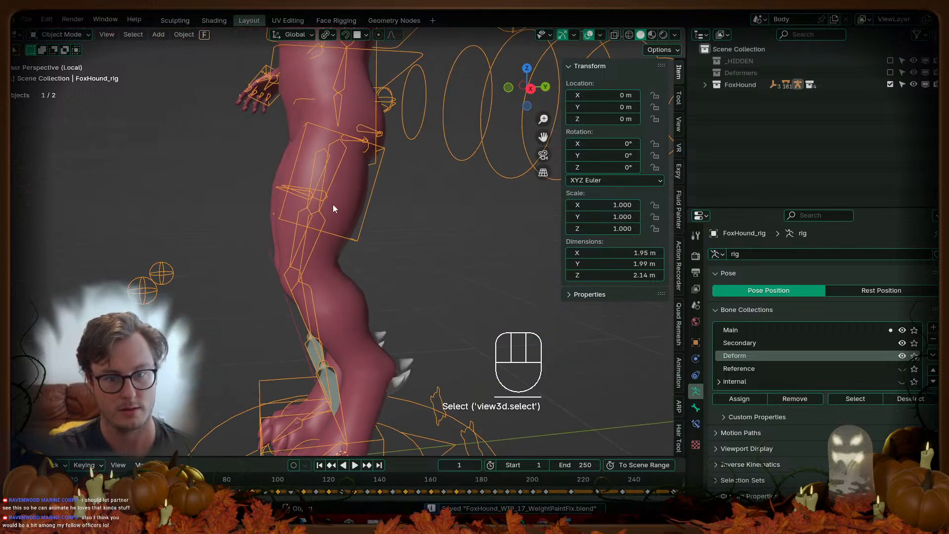
# Step: Put the Body mesh in Weight Paint mode with cc_Thigh.L active and the group filter cleared
pyautogui.keyDown('shift'); pyautogui.click(341, 201); pyautogui.keyUp('shift')
pyautogui.hotkey('ctrl', 'Tab')
pyautogui.click(305, 172)
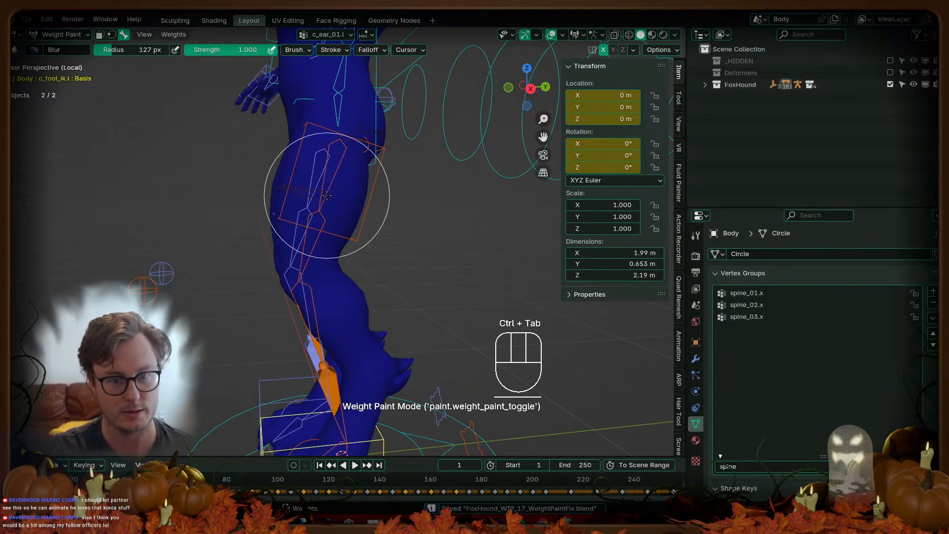
pyautogui.press('KP_3')
pyautogui.moveTo(327, 195)
pyautogui.mouseDown(button='middle')
pyautogui.moveTo(356, 233)
pyautogui.moveTo(396, 260)
pyautogui.moveTo(413, 259)
pyautogui.moveTo(410, 276)
pyautogui.moveTo(397, 227)
pyautogui.mouseUp(button='middle')
pyautogui.keyDown('ctrl'); pyautogui.click(396, 260); pyautogui.keyUp('ctrl')
pyautogui.click(822, 466)
# Step: In Edit Mode, assign two face rings around the upper thigh to cc_Thigh.L
pyautogui.press('Tab')
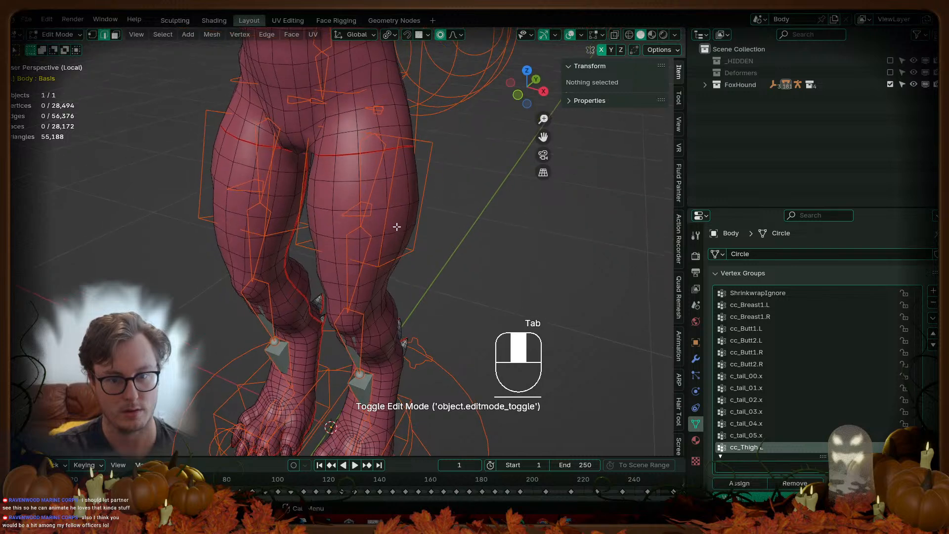
pyautogui.click(115, 34)
pyautogui.click(358, 235)
pyautogui.keyDown('alt'); pyautogui.keyDown('shift'); pyautogui.click(358, 232); pyautogui.keyUp('shift'); pyautogui.keyUp('alt')
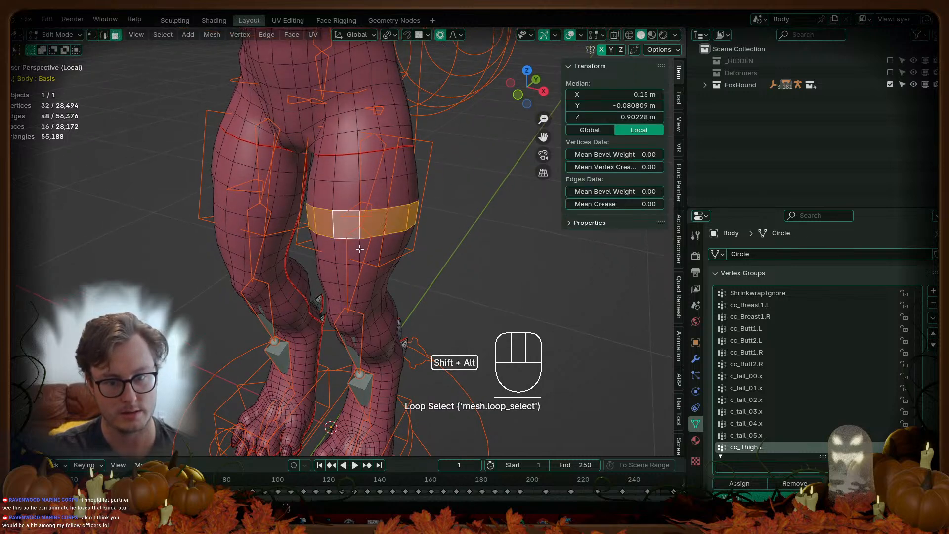
pyautogui.keyDown('alt'); pyautogui.keyDown('shift'); pyautogui.click(375, 250); pyautogui.keyUp('shift'); pyautogui.keyUp('alt')
pyautogui.click(744, 483)
# Step: Smooth the cc_Thigh.L weights twice in Weight Paint mode
pyautogui.press('Tab')
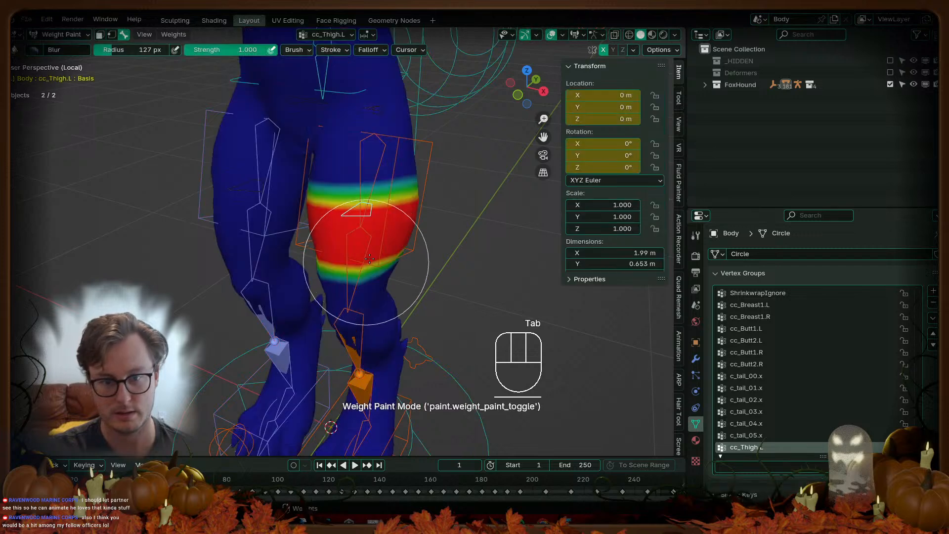
pyautogui.press('q')
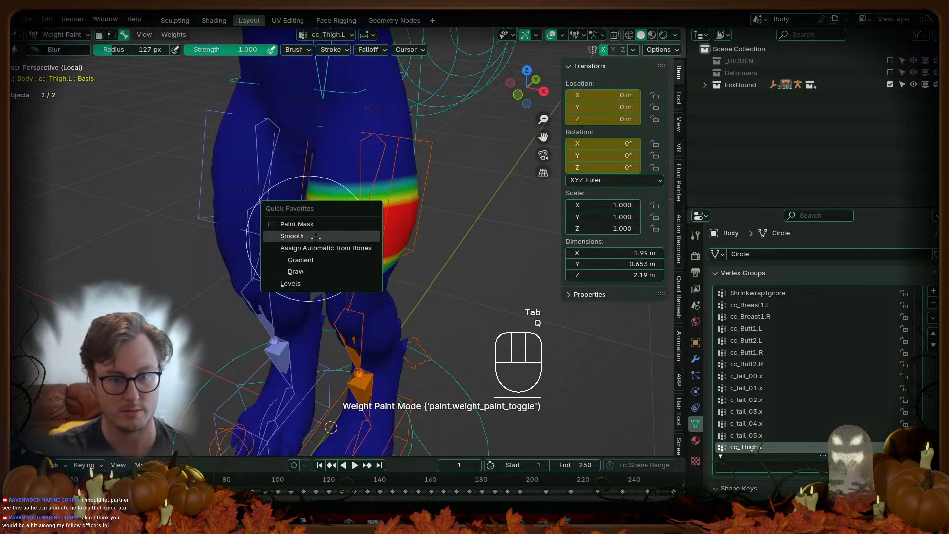
pyautogui.click(309, 235)
pyautogui.hotkey('shift', 'r')
pyautogui.hotkey('shift', 'r')
# Step: Smooth and blur the cc_Thigh.R weights, then set the painting mirror options
pyautogui.keyDown('ctrl'); pyautogui.click(255, 199); pyautogui.keyUp('ctrl')
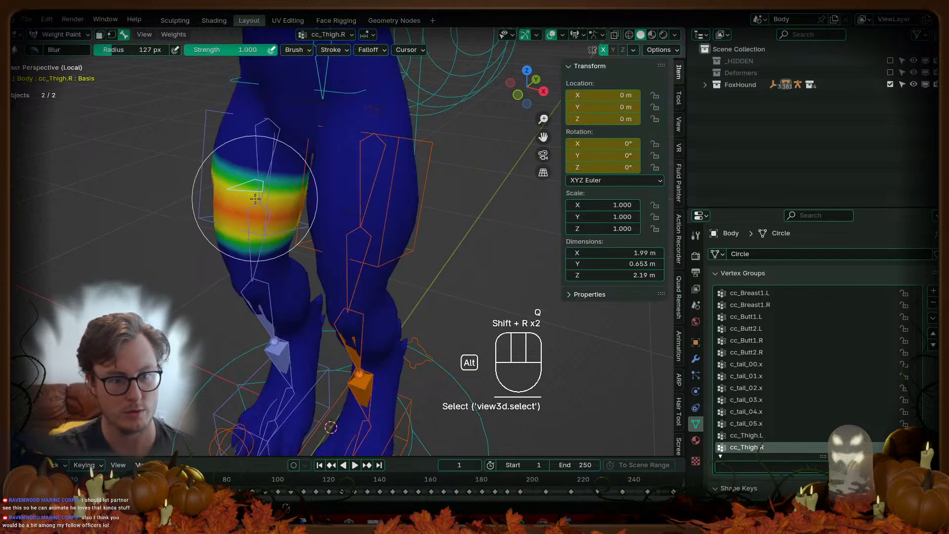
pyautogui.press('q')
pyautogui.click(343, 229)
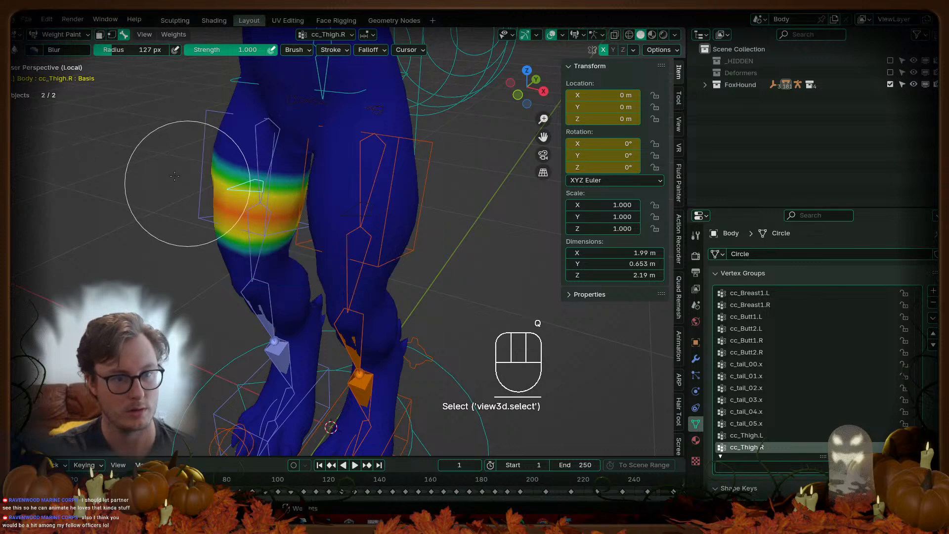
pyautogui.moveTo(194, 187); pyautogui.dragTo(184, 193)
pyautogui.scroll(-4, 212, 193)
pyautogui.moveTo(247, 189); pyautogui.dragTo(396, 189, button='middle')
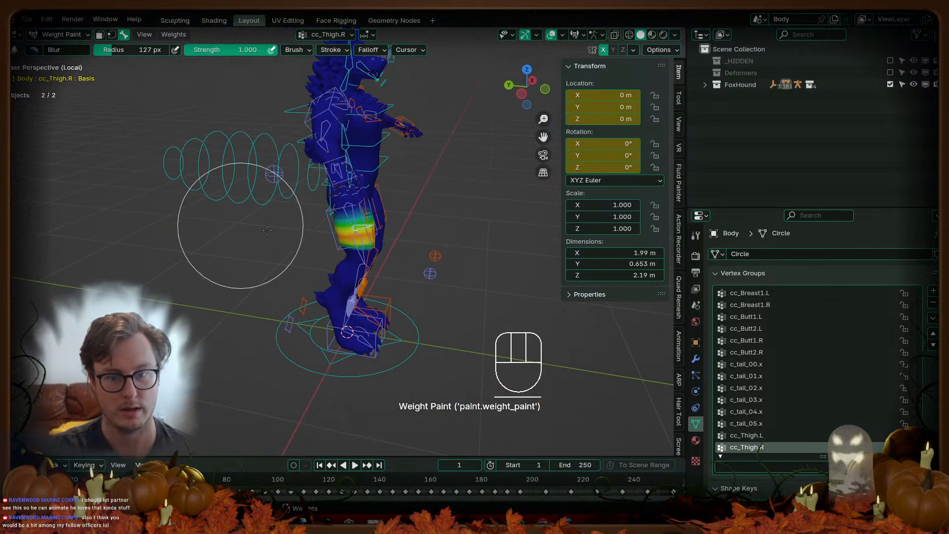
pyautogui.scroll(4, 223, 223)
pyautogui.click(633, 50)
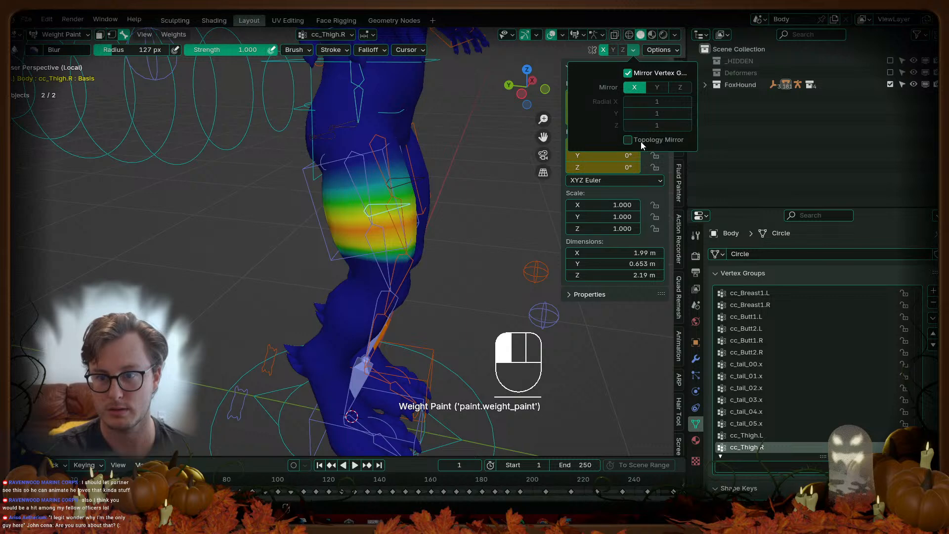
# Step: Blur the cc_Thigh.R weights across the thigh from several angles
pyautogui.moveTo(248, 212); pyautogui.dragTo(456, 169, button='middle')
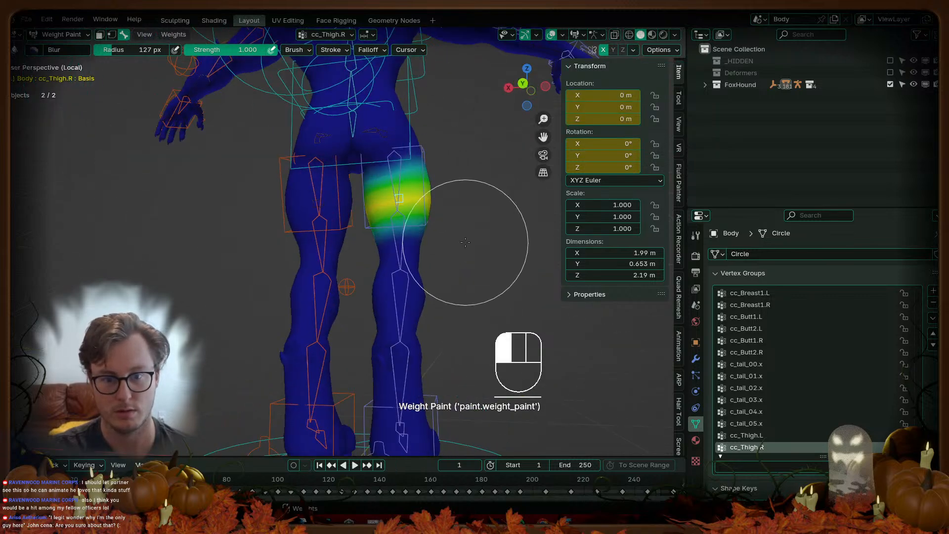
pyautogui.keyDown('alt'); pyautogui.click(319, 211); pyautogui.keyUp('alt')
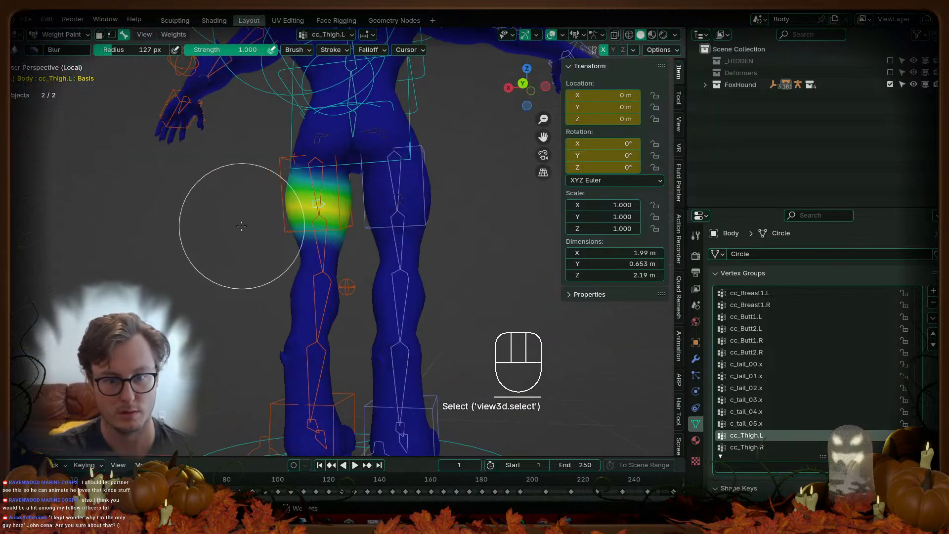
pyautogui.keyDown('alt'); pyautogui.click(393, 178); pyautogui.keyUp('alt')
pyautogui.moveTo(285, 191); pyautogui.dragTo(193, 188, button='middle')
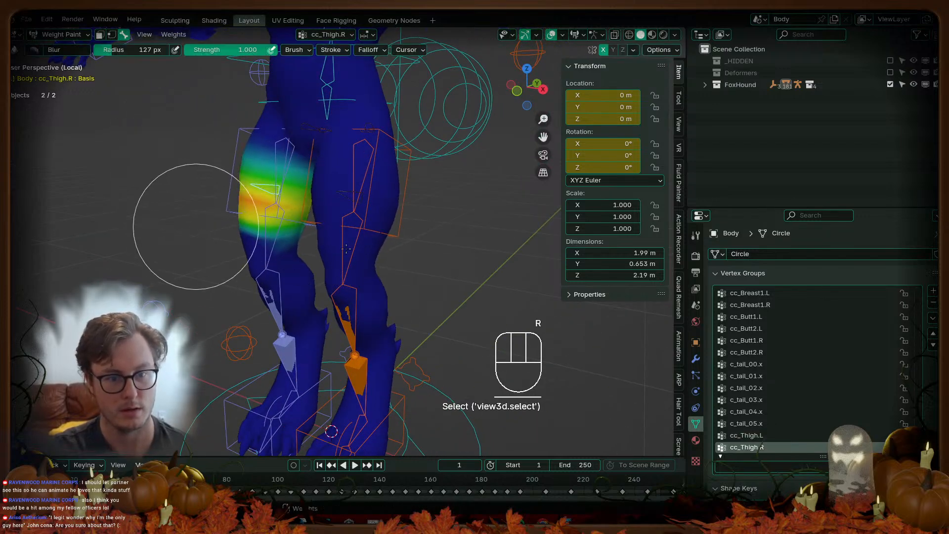
pyautogui.moveTo(216, 230); pyautogui.dragTo(234, 234)
pyautogui.moveTo(147, 222); pyautogui.dragTo(277, 222, button='middle')
pyautogui.moveTo(483, 237); pyautogui.dragTo(432, 233)
pyautogui.moveTo(255, 233); pyautogui.dragTo(333, 228, button='middle')
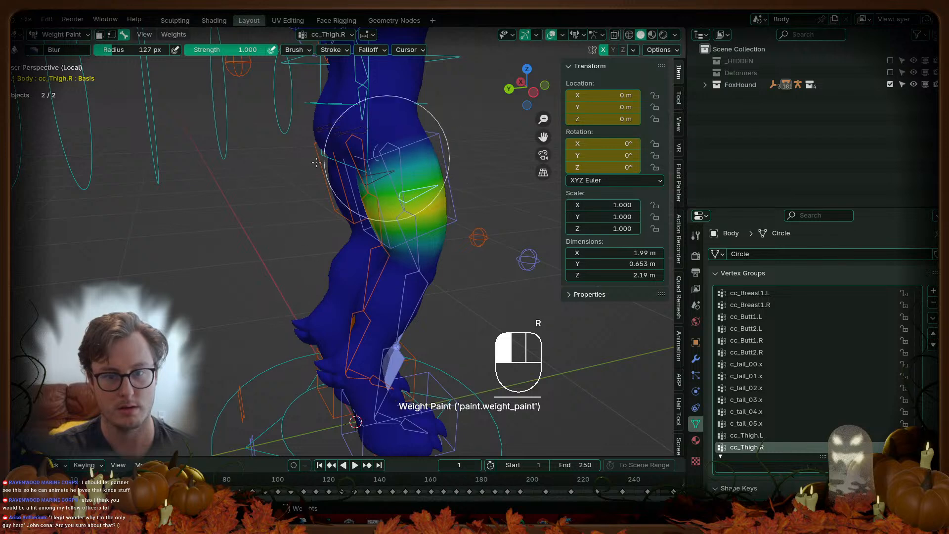
pyautogui.moveTo(374, 158); pyautogui.dragTo(148, 158, button='middle')
# Step: Fade the cc_Thigh.R weights toward cyan-green with the Gradient tool at strength 0.127
pyautogui.press('t')
pyautogui.click(16, 115)
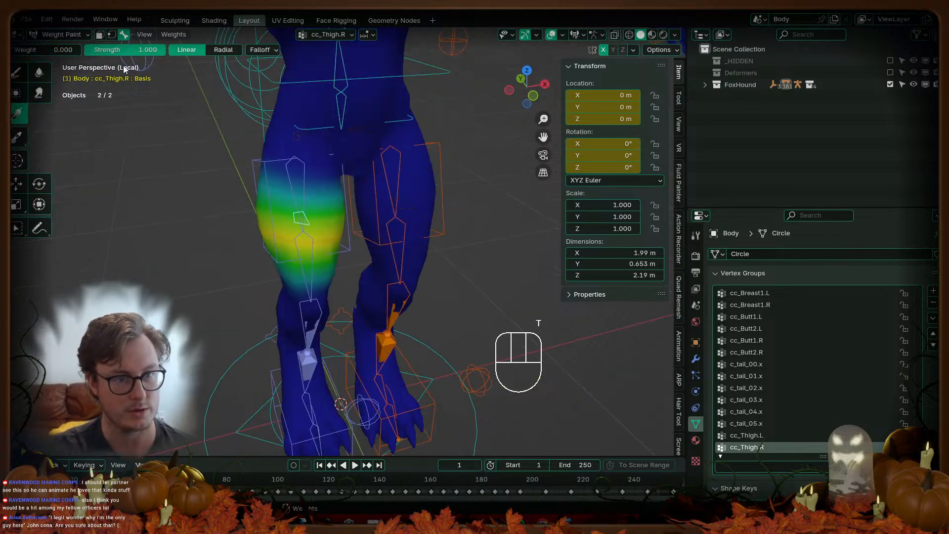
pyautogui.moveTo(149, 50); pyautogui.dragTo(94, 49)
pyautogui.moveTo(158, 202)
pyautogui.mouseDown()
pyautogui.moveTo(128, 158)
pyautogui.moveTo(139, 141)
pyautogui.mouseUp()
# Step: Return to the Blur brush and inspect the cc_Thigh.L weights around the left thigh
pyautogui.click(39, 73)
pyautogui.scroll(-1, 343, 187)
pyautogui.scroll(-3, 343, 188)
pyautogui.moveTo(307, 222)
pyautogui.mouseDown(button='middle')
pyautogui.moveTo(430, 224)
pyautogui.moveTo(341, 218)
pyautogui.mouseUp(button='middle')
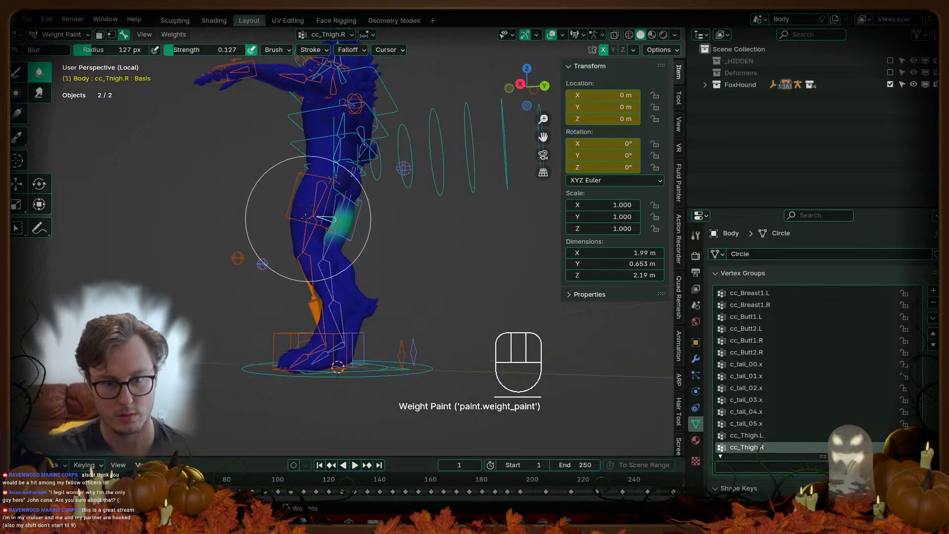
pyautogui.scroll(2, 308, 216)
pyautogui.keyDown('alt'); pyautogui.click(279, 190); pyautogui.keyUp('alt')
pyautogui.moveTo(284, 192)
pyautogui.mouseDown(button='middle')
pyautogui.moveTo(346, 217)
pyautogui.moveTo(435, 213)
pyautogui.moveTo(337, 229)
pyautogui.mouseUp(button='middle')
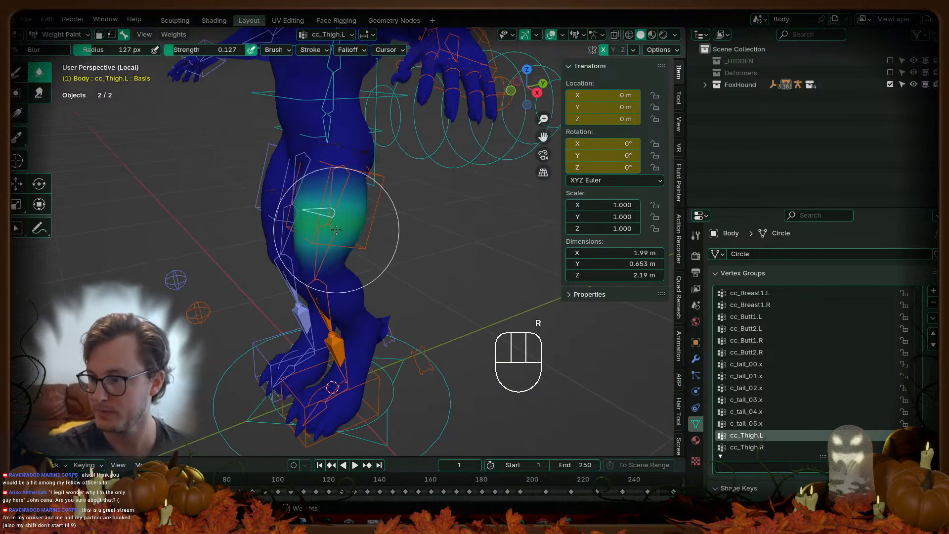
# Step: Check the hip and thigh weights in Right Ortho and wireframe, then return to Object Mode
pyautogui.press('KP_3')
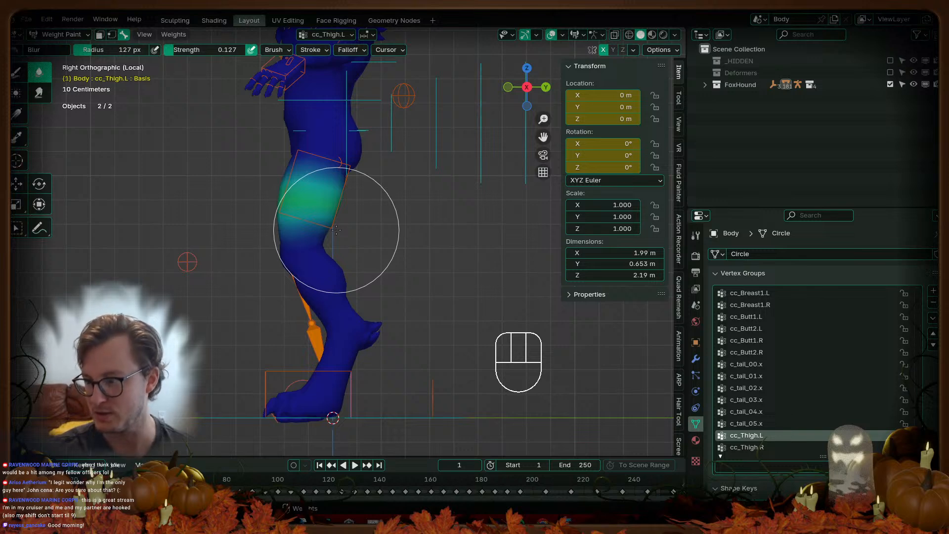
pyautogui.scroll(2, 337, 230)
pyautogui.keyDown('shift'); pyautogui.scroll(6, 317, 217); pyautogui.keyUp('shift')
pyautogui.scroll(2, 336, 248)
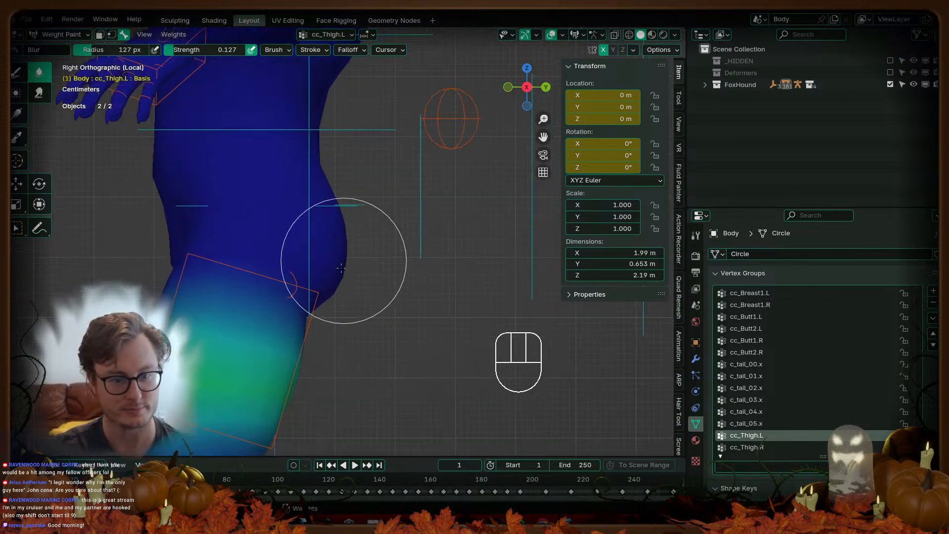
pyautogui.keyDown('shift'); pyautogui.moveTo(356, 282); pyautogui.dragTo(405, 216, button='middle'); pyautogui.keyUp('shift')
pyautogui.press('z')
pyautogui.press('z')
pyautogui.hotkey('ctrl', 'Tab')
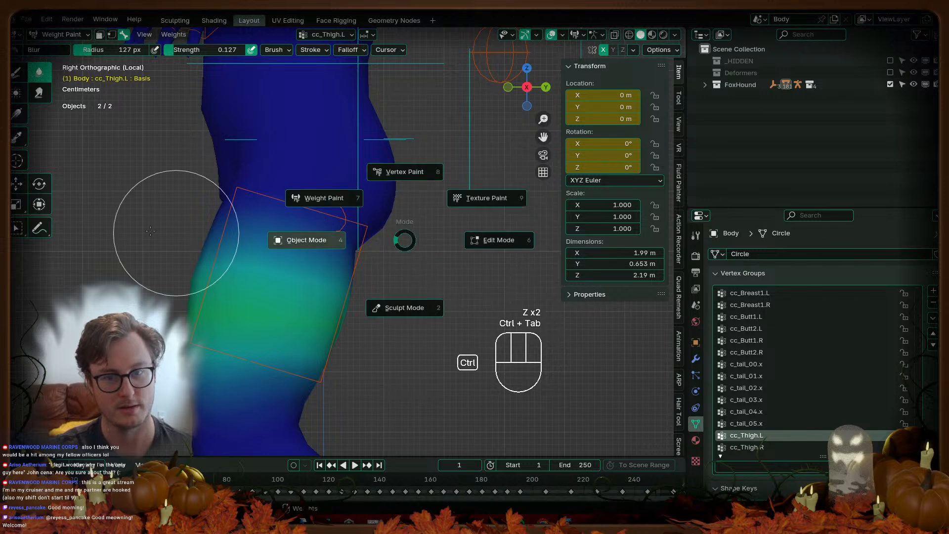
# Step: Display the rig's bones In Front of the mesh
pyautogui.click(447, 239)
pyautogui.press('q')
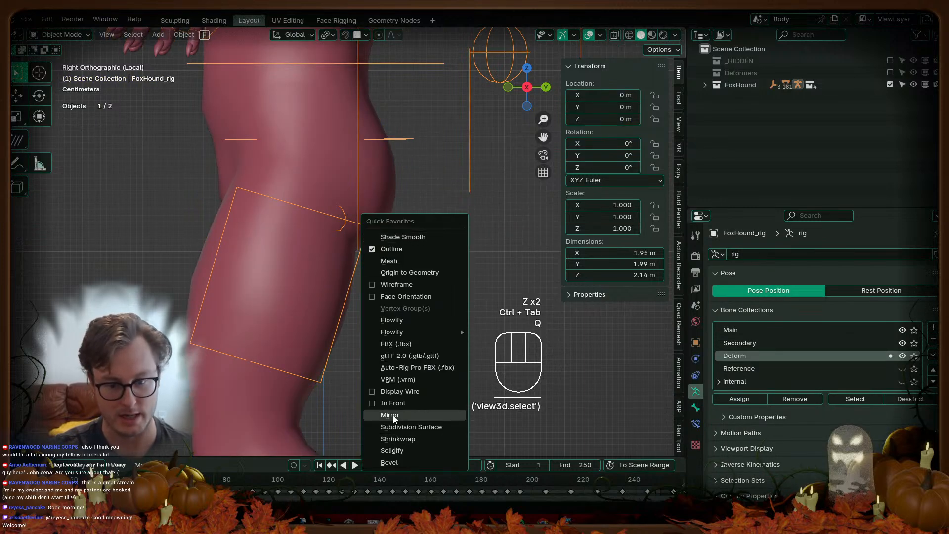
pyautogui.click(392, 404)
pyautogui.keyDown('shift'); pyautogui.moveTo(378, 236); pyautogui.dragTo(346, 304, button='middle'); pyautogui.keyUp('shift')
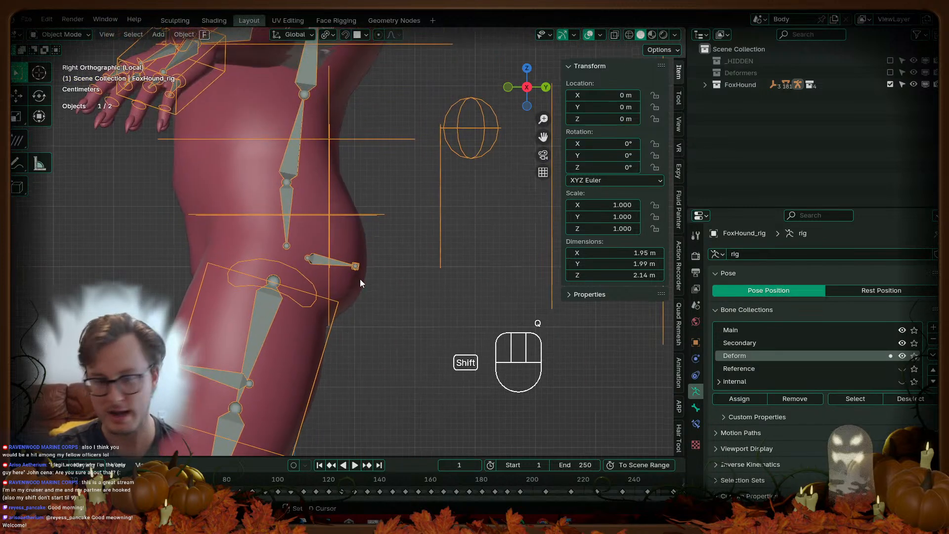
# Step: Make cc_Butt1.L active on Body and assign a face loop around the left buttock to it
pyautogui.keyDown('shift'); pyautogui.click(362, 288); pyautogui.keyUp('shift')
pyautogui.hotkey('ctrl', 'Tab')
pyautogui.keyDown('shift'); pyautogui.click(351, 262); pyautogui.keyUp('shift')
pyautogui.moveTo(351, 262); pyautogui.dragTo(252, 238, button='middle')
pyautogui.press('Tab')
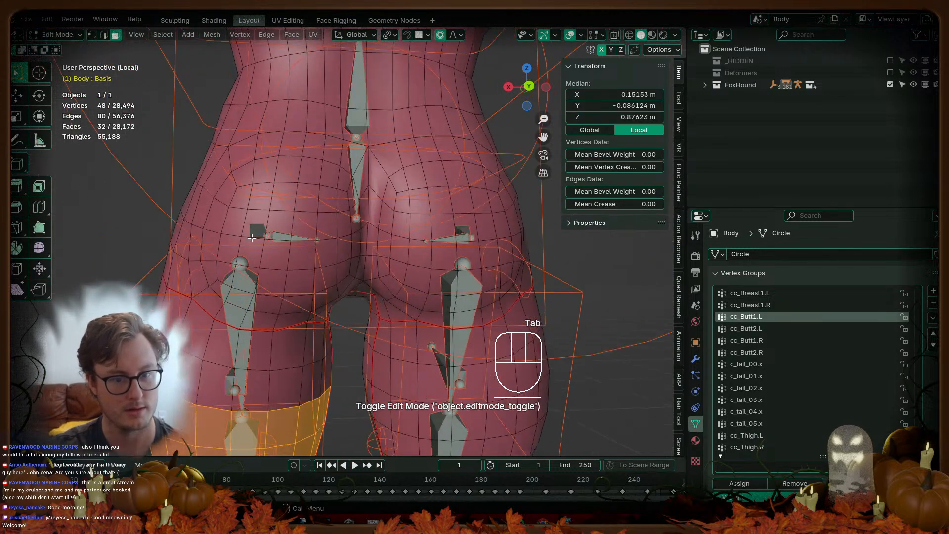
pyautogui.keyDown('alt'); pyautogui.click(231, 179); pyautogui.keyUp('alt')
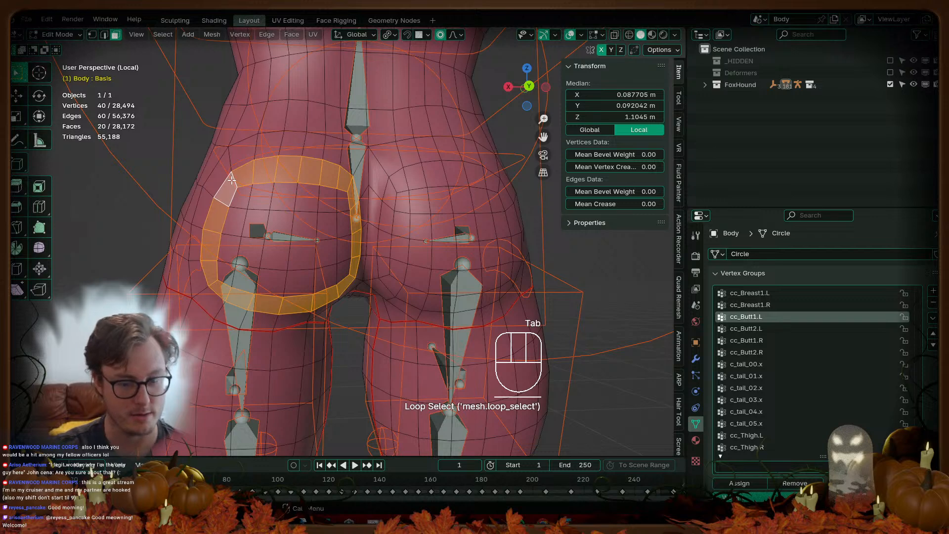
pyautogui.click(739, 483)
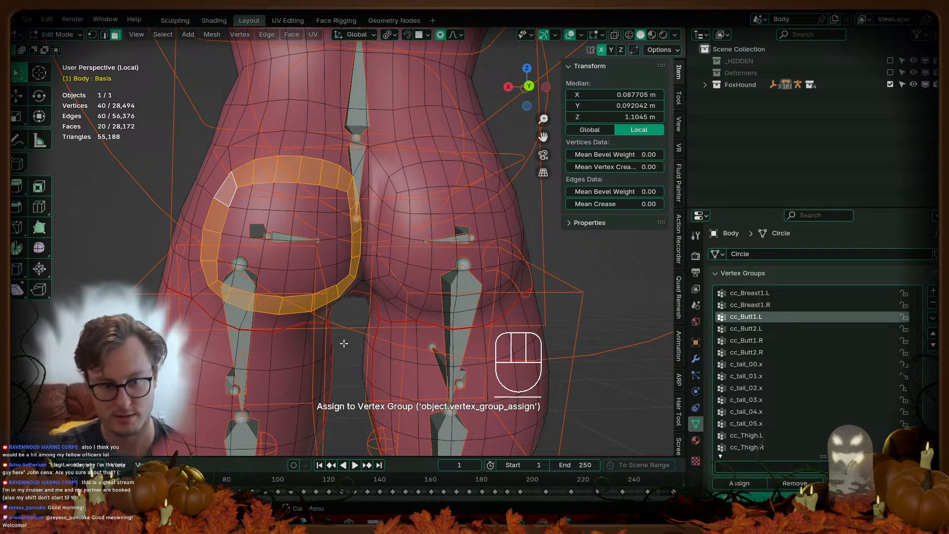
pyautogui.press('Tab')
# Step: Smooth the cc_Butt1.L weights twice and test the deformation with a cancelled bone rotation
pyautogui.press('q')
pyautogui.click(353, 273)
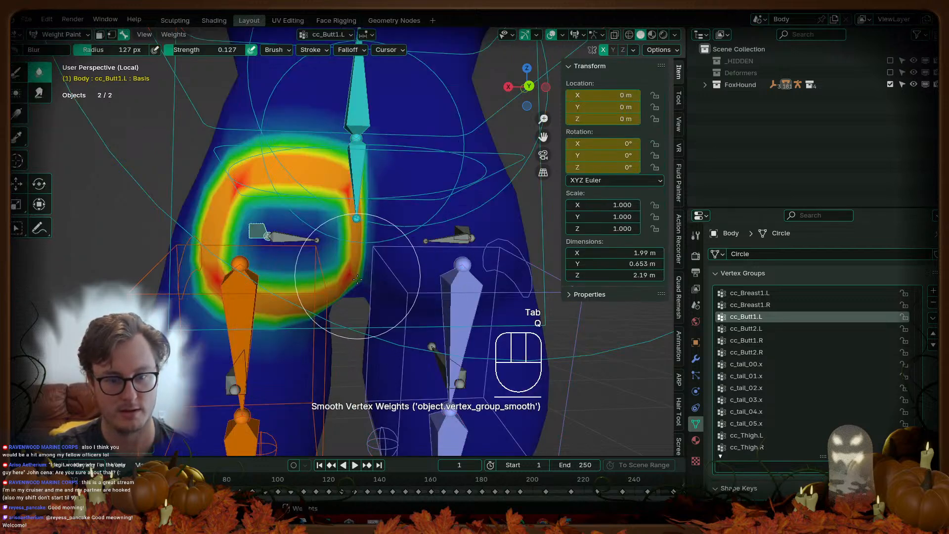
pyautogui.scroll(-4, 357, 278)
pyautogui.hotkey('shift', 'r')
pyautogui.hotkey('shift', 'r')
pyautogui.moveTo(357, 279); pyautogui.dragTo(447, 213, button='middle')
pyautogui.press('r')
pyautogui.rightClick(449, 212)
pyautogui.moveTo(420, 245); pyautogui.dragTo(347, 268, button='middle')
# Step: Assign a small left-buttock face patch to cc_Butt2.L and smooth it twice
pyautogui.keyDown('alt'); pyautogui.click(351, 239); pyautogui.keyUp('alt')
pyautogui.press('Tab')
pyautogui.click(312, 229)
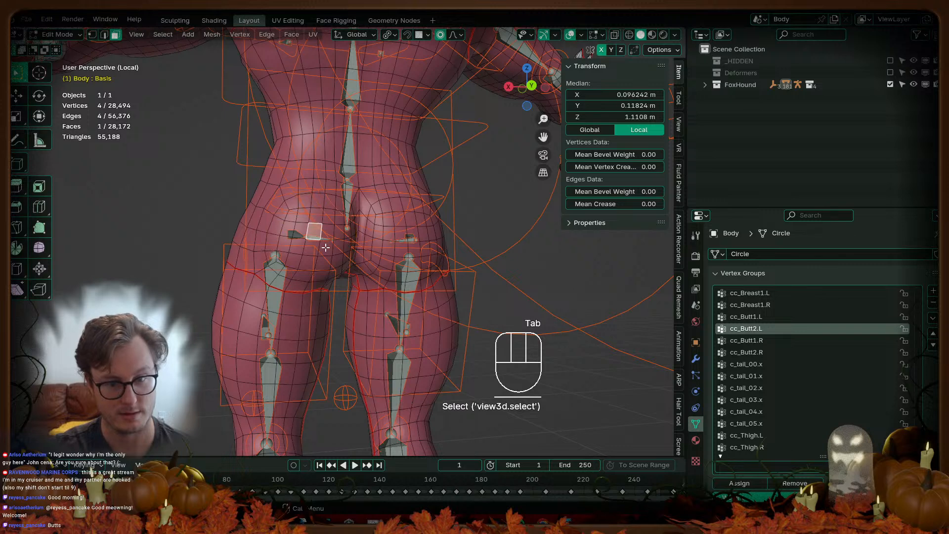
pyautogui.keyDown('ctrl'); pyautogui.click(320, 248); pyautogui.keyUp('ctrl')
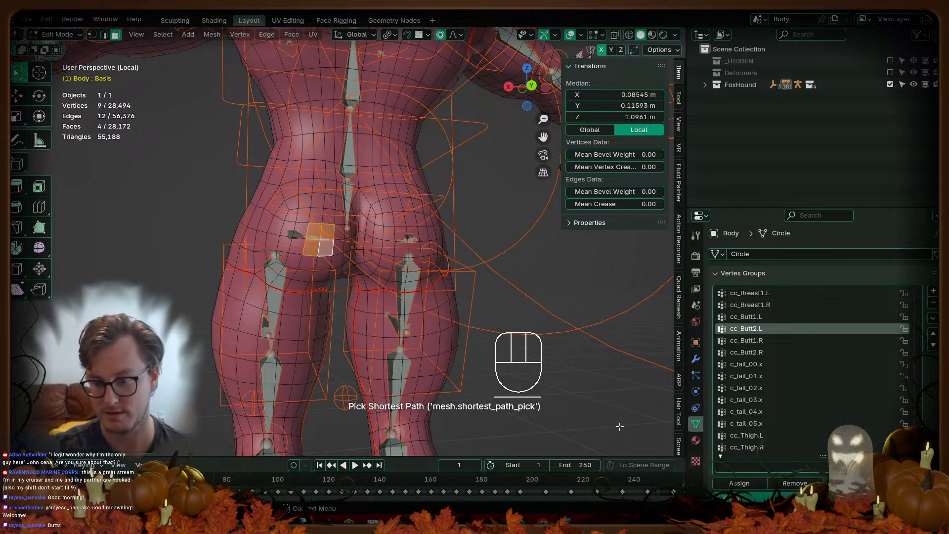
pyautogui.click(758, 487)
pyautogui.press('Tab')
pyautogui.press('q')
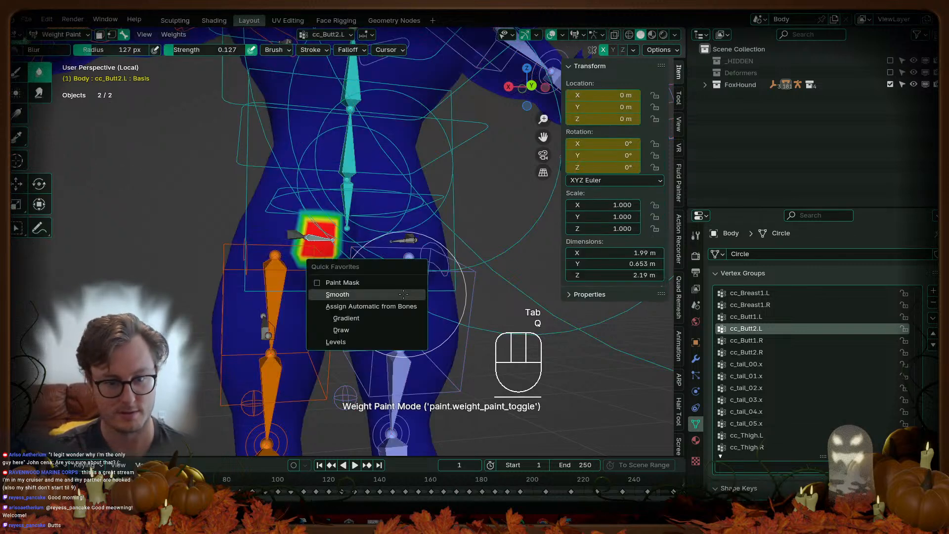
pyautogui.click(407, 295)
pyautogui.hotkey('shift', 'r')
pyautogui.hotkey('shift', 'r')
pyautogui.moveTo(434, 266); pyautogui.dragTo(443, 273, button='middle')
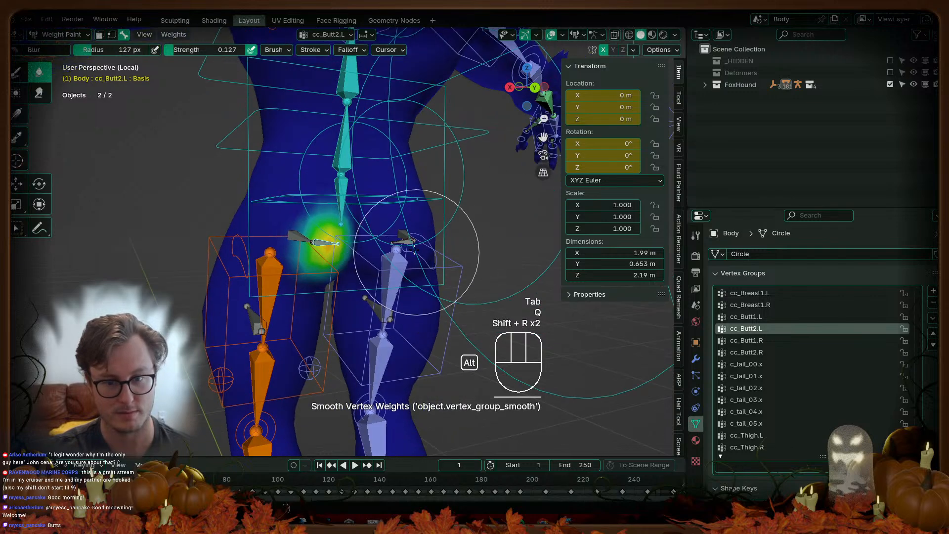
# Step: Blur-paint the cc_Butt2.R weights, raising brush strength to 1.000
pyautogui.keyDown('alt'); pyautogui.click(408, 234); pyautogui.keyUp('alt')
pyautogui.moveTo(408, 235)
pyautogui.keyDown('alt'); pyautogui.mouseDown(button='middle')
pyautogui.moveTo(395, 266)
pyautogui.moveTo(421, 181)
pyautogui.moveTo(404, 231)
pyautogui.mouseUp(button='middle'); pyautogui.keyUp('alt')
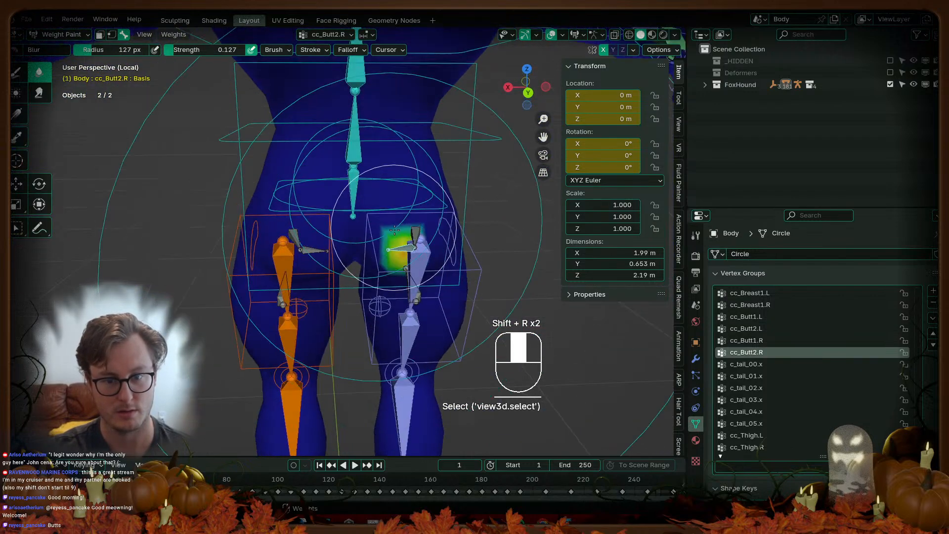
pyautogui.moveTo(394, 266); pyautogui.dragTo(380, 246)
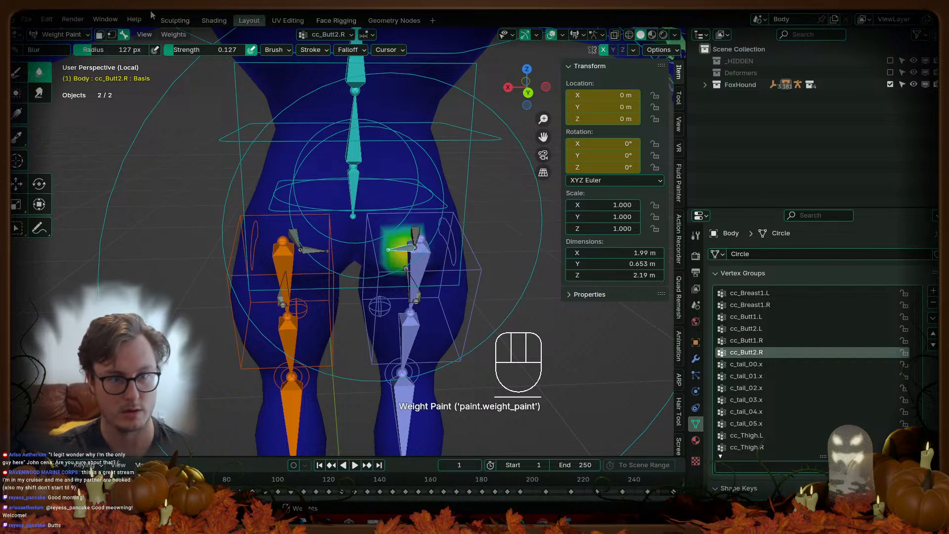
pyautogui.moveTo(197, 50); pyautogui.dragTo(278, 50)
pyautogui.moveTo(395, 210)
pyautogui.mouseDown()
pyautogui.moveTo(411, 203)
pyautogui.moveTo(420, 227)
pyautogui.mouseUp()
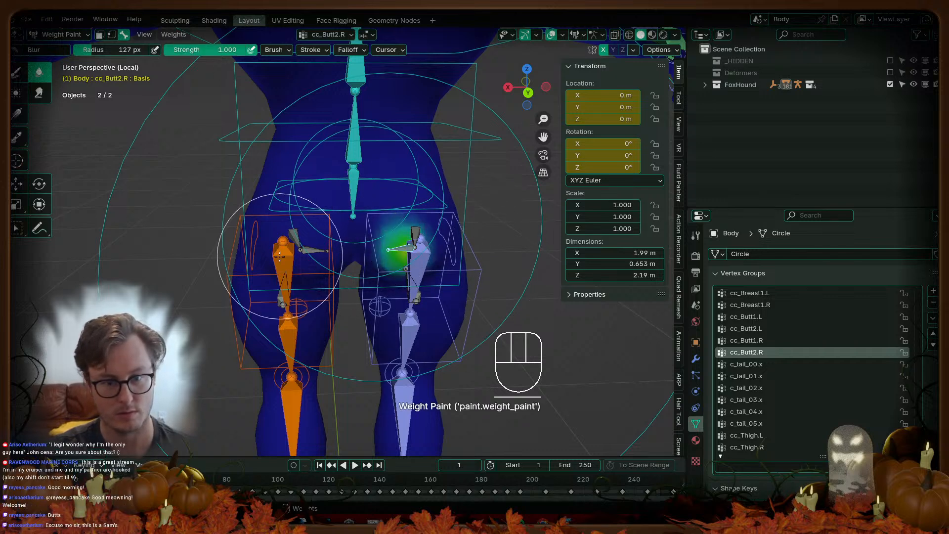
pyautogui.click(313, 250)
# Step: Fade the top of the cc_Butt1.L weights with the Gradient tool, then blur them
pyautogui.click(294, 236)
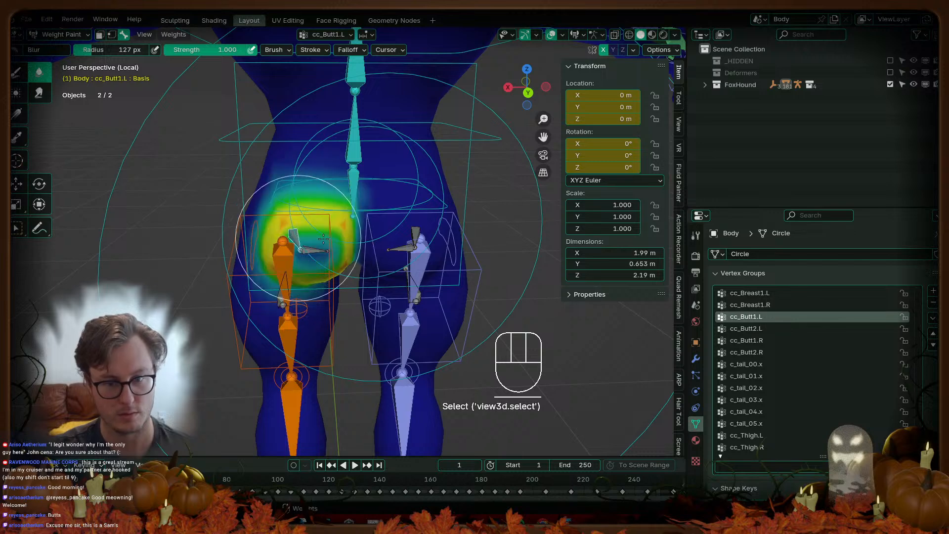
pyautogui.click(16, 114)
pyautogui.moveTo(282, 158); pyautogui.dragTo(285, 273)
pyautogui.moveTo(267, 335); pyautogui.dragTo(280, 286, button='middle')
pyautogui.moveTo(283, 331); pyautogui.dragTo(291, 249)
pyautogui.click(45, 74)
pyautogui.moveTo(248, 143); pyautogui.dragTo(284, 191, button='middle')
pyautogui.moveTo(287, 192)
pyautogui.mouseDown()
pyautogui.moveTo(341, 211)
pyautogui.moveTo(306, 230)
pyautogui.moveTo(322, 237)
pyautogui.mouseUp()
pyautogui.moveTo(401, 241); pyautogui.dragTo(410, 265, button='middle')
# Step: Fade the cc_Butt1.L green area toward blue with a 0.235-strength gradient
pyautogui.click(19, 114)
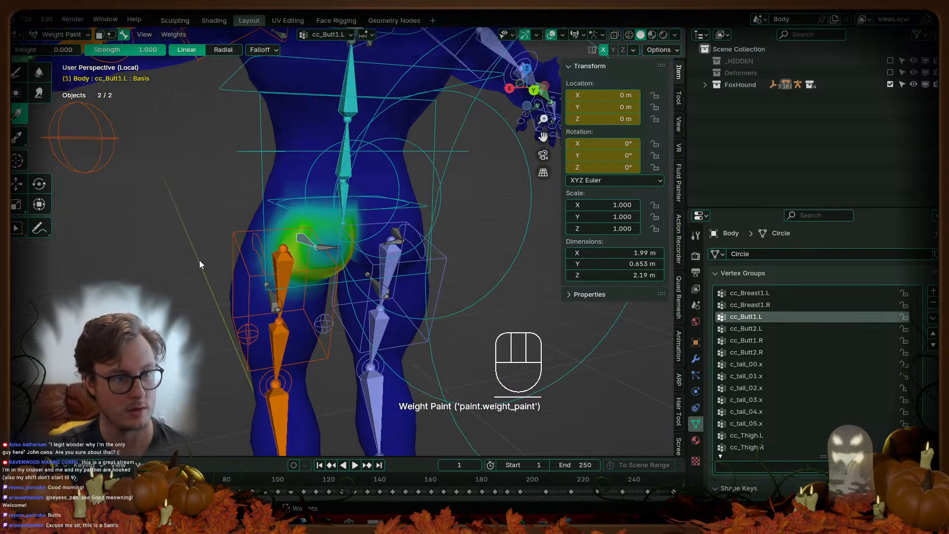
pyautogui.moveTo(147, 50); pyautogui.dragTo(85, 50)
pyautogui.moveTo(127, 97); pyautogui.dragTo(101, 95)
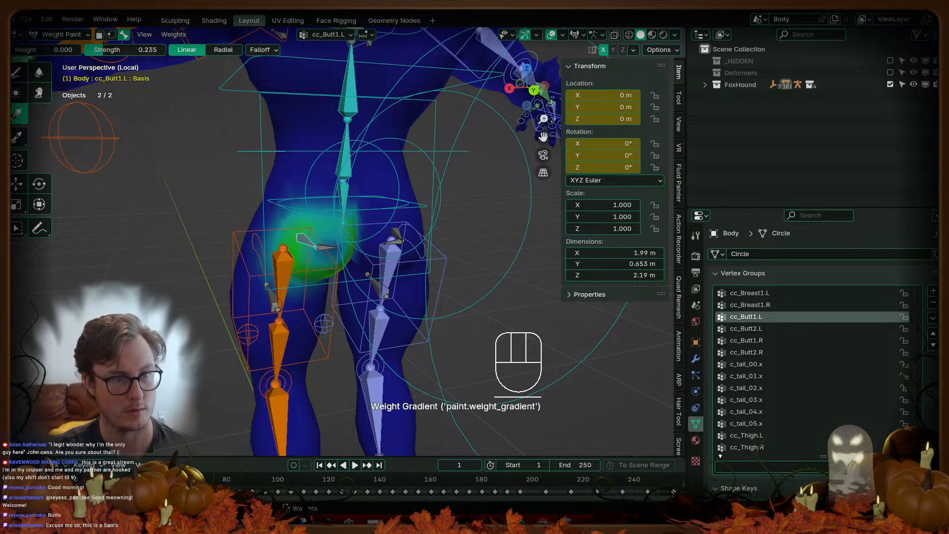
pyautogui.moveTo(166, 138); pyautogui.dragTo(97, 75)
# Step: Blur the cc_Butt1.L weights, finishing at full 1.000 strength
pyautogui.click(39, 73)
pyautogui.moveTo(348, 209); pyautogui.dragTo(341, 223)
pyautogui.moveTo(339, 228)
pyautogui.mouseDown()
pyautogui.moveTo(321, 255)
pyautogui.moveTo(347, 205)
pyautogui.mouseUp()
pyautogui.moveTo(400, 232); pyautogui.dragTo(382, 219, button='middle')
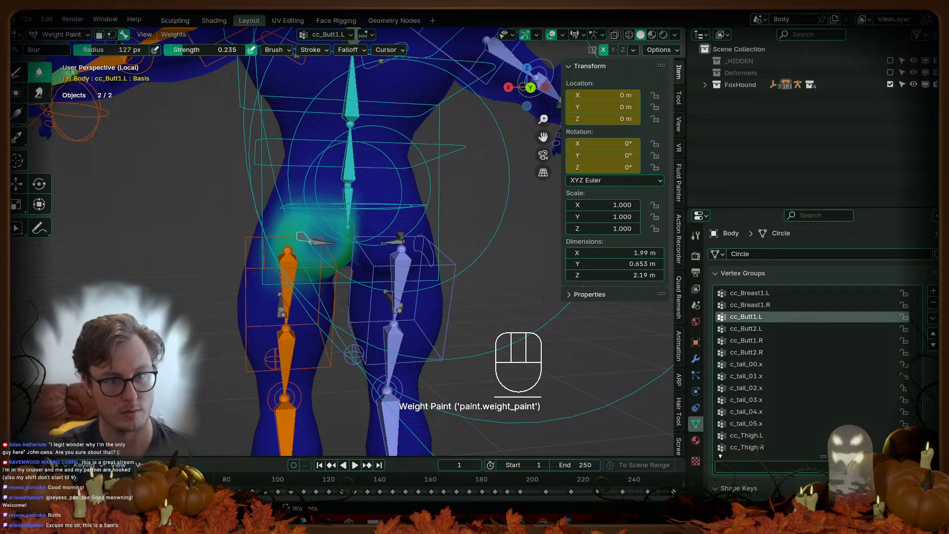
pyautogui.moveTo(200, 50); pyautogui.dragTo(263, 50)
pyautogui.moveTo(301, 232); pyautogui.dragTo(336, 228)
# Step: Test the right hip deformation on cc_Butt1.R, return to Object Mode and save FoxHound.blend
pyautogui.keyDown('alt'); pyautogui.click(401, 237); pyautogui.keyUp('alt')
pyautogui.moveTo(391, 249); pyautogui.dragTo(438, 254, button='middle')
pyautogui.press('r')
pyautogui.click(432, 256)
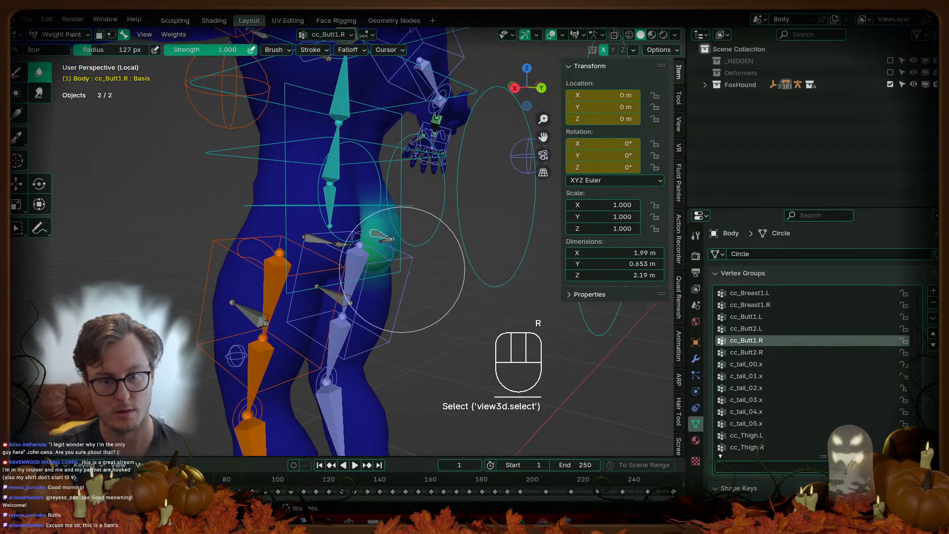
pyautogui.hotkey('ctrl', 'Tab')
pyautogui.hotkey('ctrl', 's')
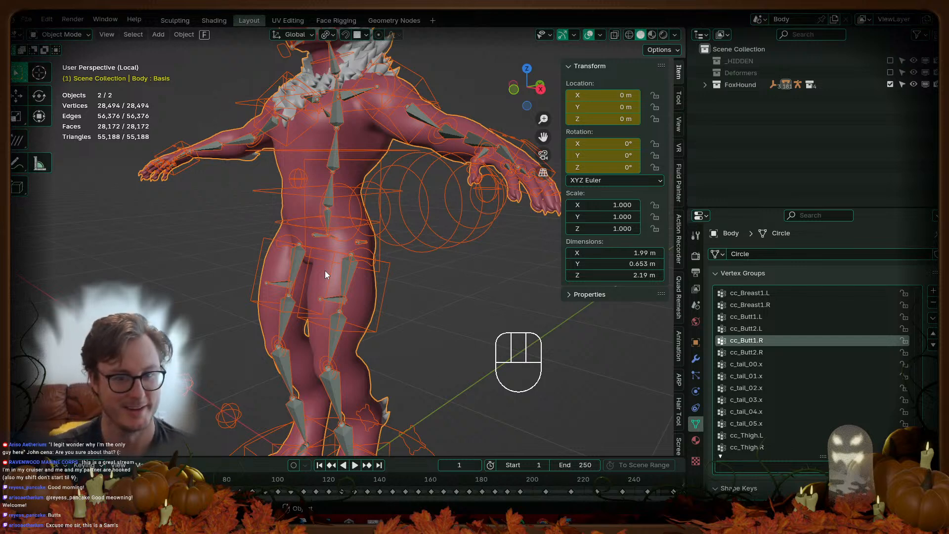
# Step: Save the file, leave local view and select the Pants mesh
pyautogui.scroll(-4, 257, 250)
pyautogui.moveTo(381, 277); pyautogui.dragTo(347, 272, button='middle')
pyautogui.click(434, 284)
pyautogui.moveTo(434, 285); pyautogui.dragTo(404, 292, button='middle')
pyautogui.hotkey('ctrl', 's')
pyautogui.press('/')
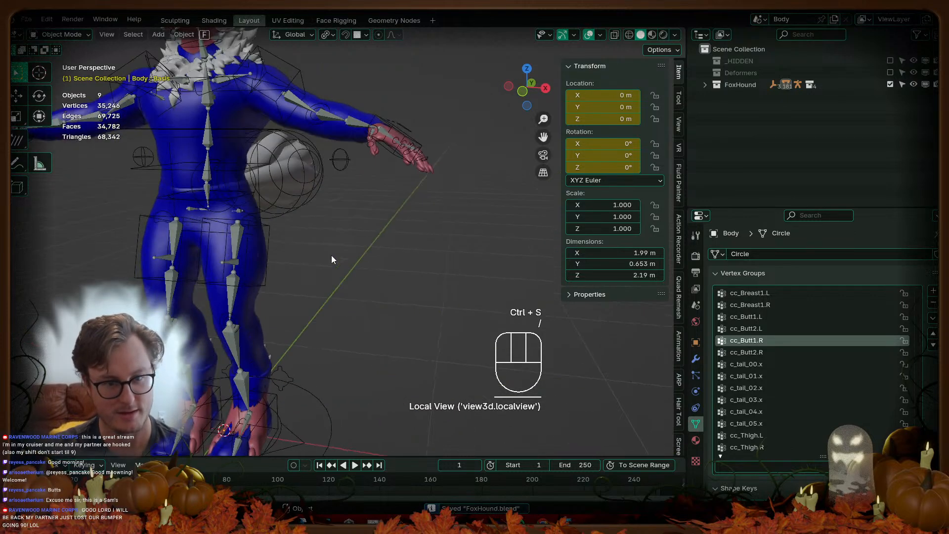
pyautogui.click(360, 257)
pyautogui.moveTo(360, 257); pyautogui.dragTo(301, 239, button='middle')
pyautogui.hotkey('ctrl', 's')
# Step: Select only the Pants mesh and show its vertex groups list
pyautogui.keyDown('shift'); pyautogui.click(396, 247); pyautogui.keyUp('shift')
pyautogui.moveTo(287, 304); pyautogui.dragTo(385, 256, button='middle')
pyautogui.click(372, 242)
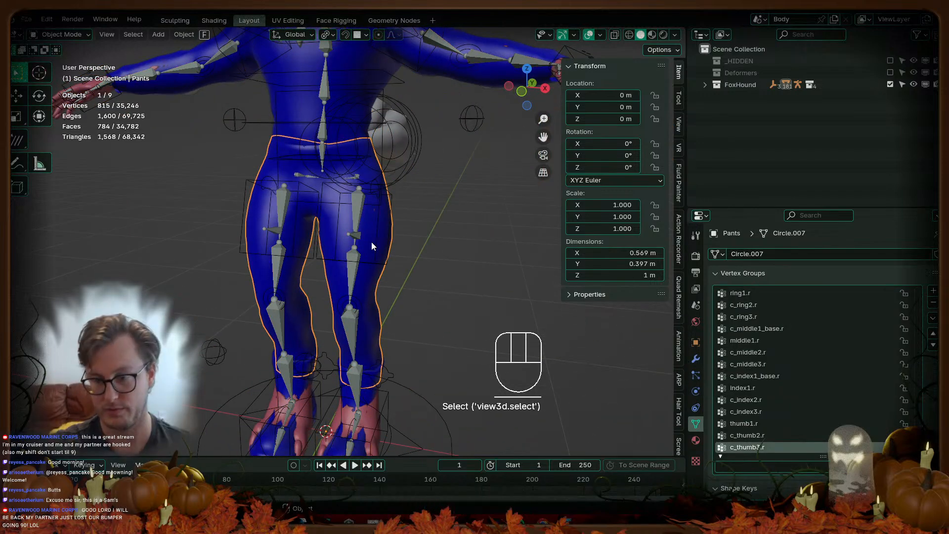
pyautogui.click(760, 275)
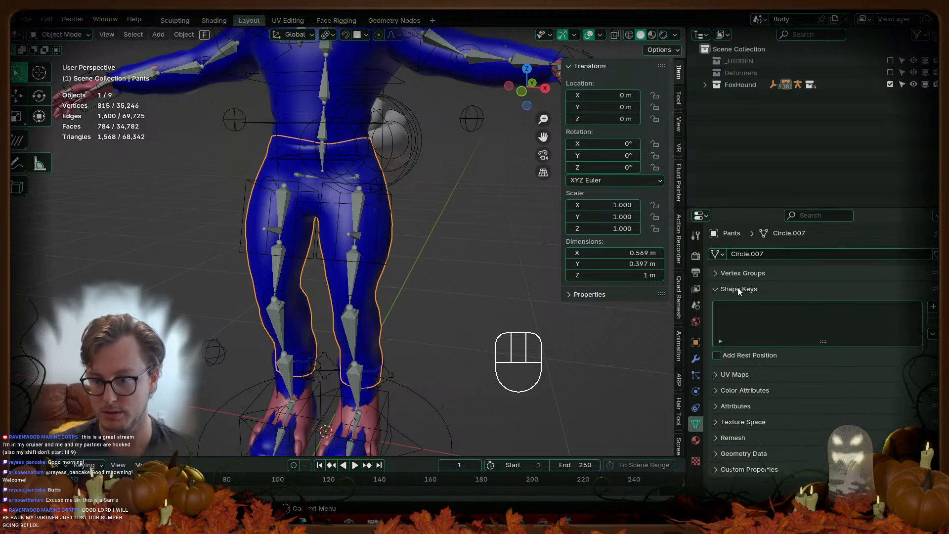
pyautogui.click(749, 274)
# Step: Filter groups for 'dis', lock Displace, and delete all unlocked vertex groups
pyautogui.click(765, 464)
pyautogui.write('dis')
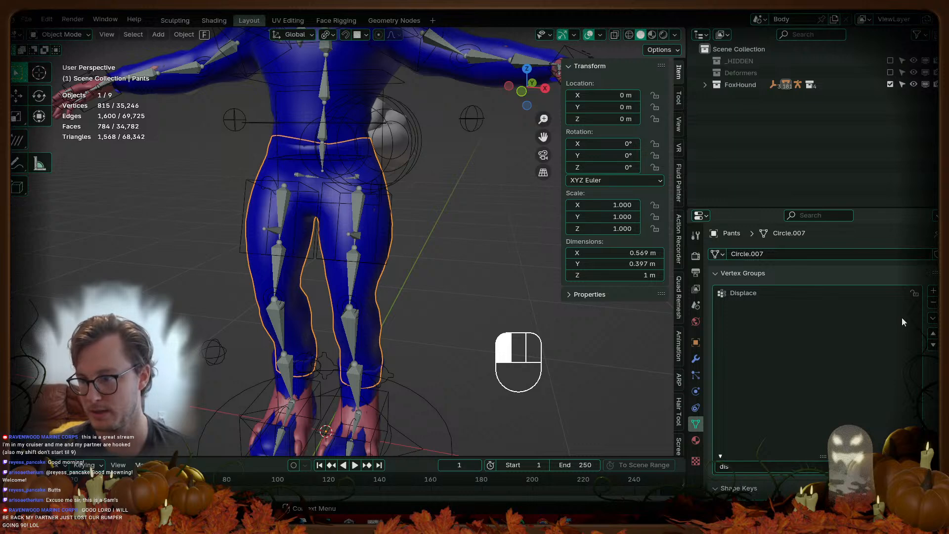
pyautogui.click(915, 293)
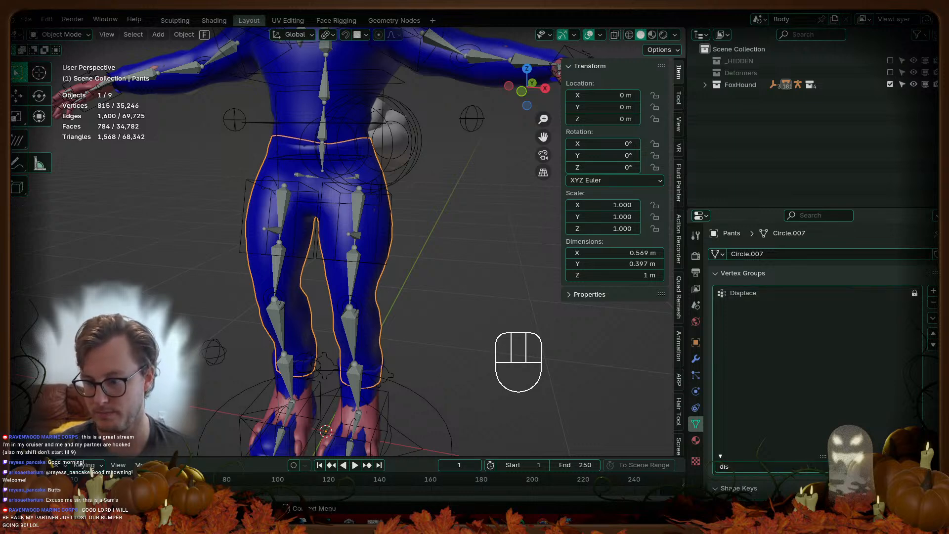
pyautogui.click(876, 466)
pyautogui.click(933, 318)
pyautogui.click(863, 436)
# Step: Orbit around the pants to check them and select FoxHound_rig
pyautogui.moveTo(417, 261); pyautogui.dragTo(400, 301, button='middle')
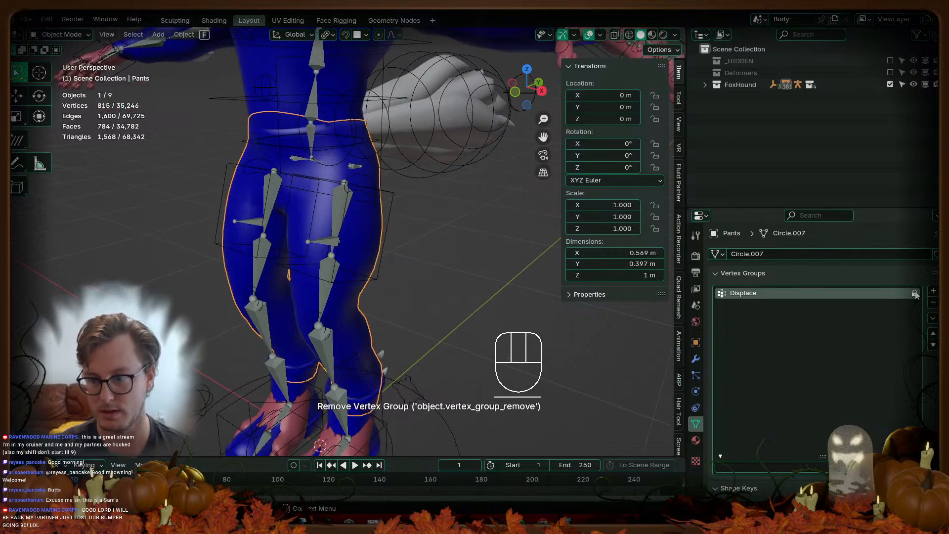
pyautogui.scroll(-5, 346, 228)
pyautogui.moveTo(397, 265); pyautogui.dragTo(316, 318, button='middle')
pyautogui.keyDown('ctrl'); pyautogui.click(309, 322); pyautogui.keyUp('ctrl')
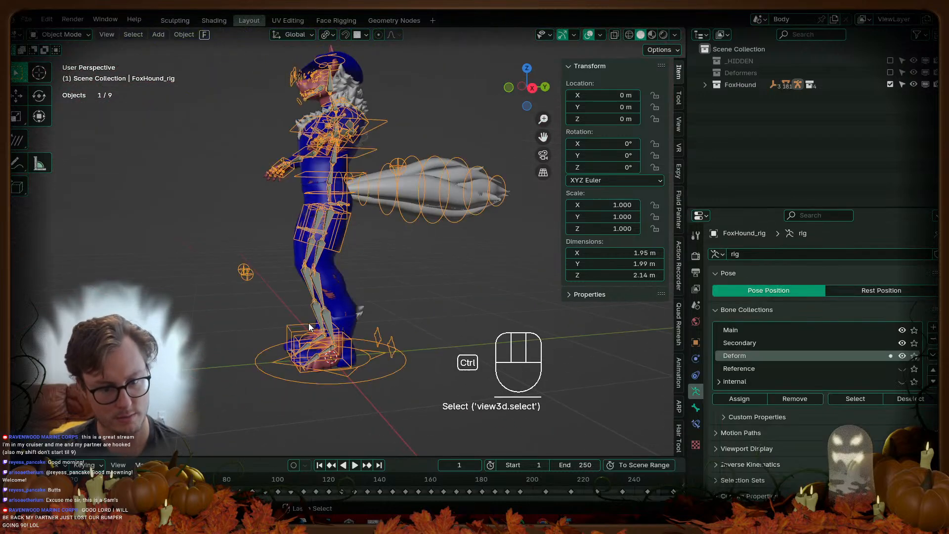
# Step: Test-move the right foot IK control in Pose Mode, then cancel the move
pyautogui.hotkey('ctrl', 'Tab')
pyautogui.click(322, 332)
pyautogui.press('g')
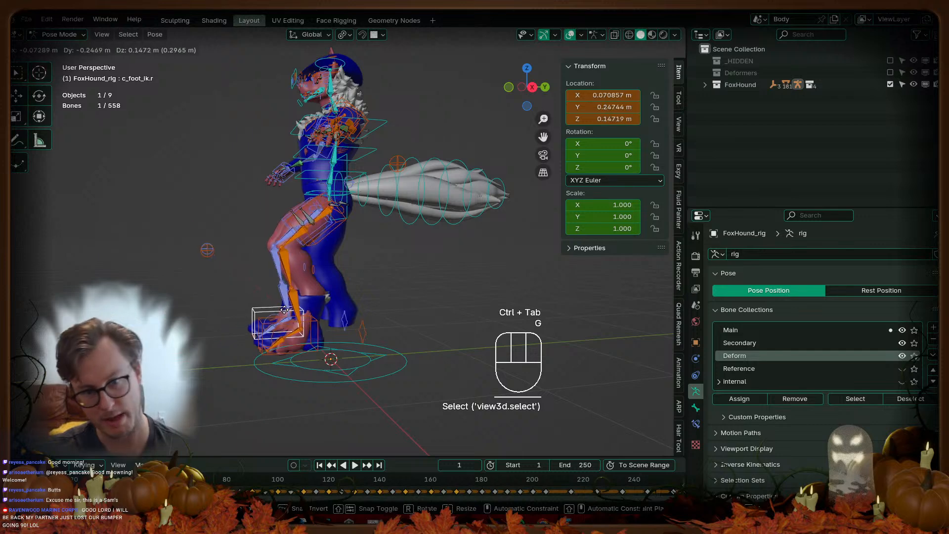
pyautogui.rightClick(285, 310)
pyautogui.hotkey('ctrl', 'Tab')
# Step: Select the Pants mesh and set Body as the Robust Weight Transfer source with the eyedropper
pyautogui.scroll(4, 296, 308)
pyautogui.moveTo(295, 308); pyautogui.dragTo(354, 307, button='middle')
pyautogui.click(354, 308)
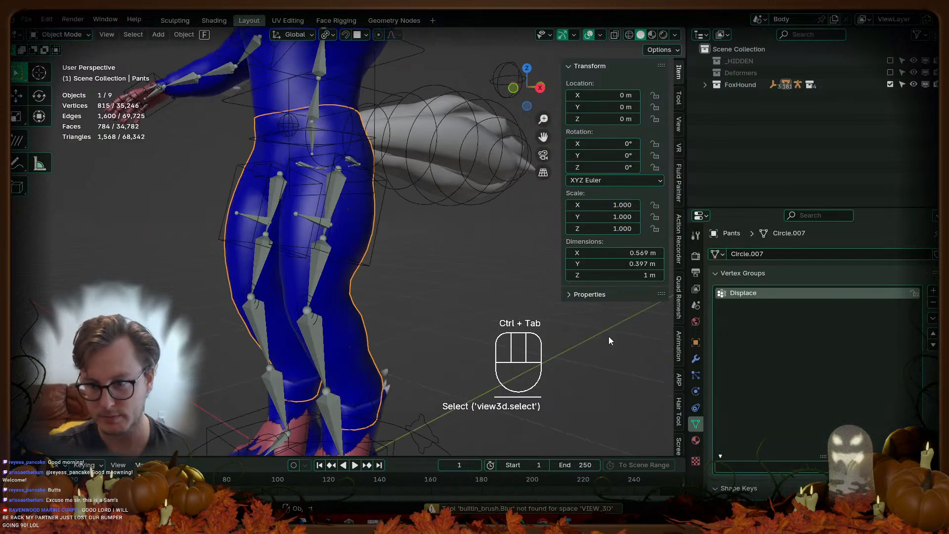
pyautogui.scroll(-8, 681, 395)
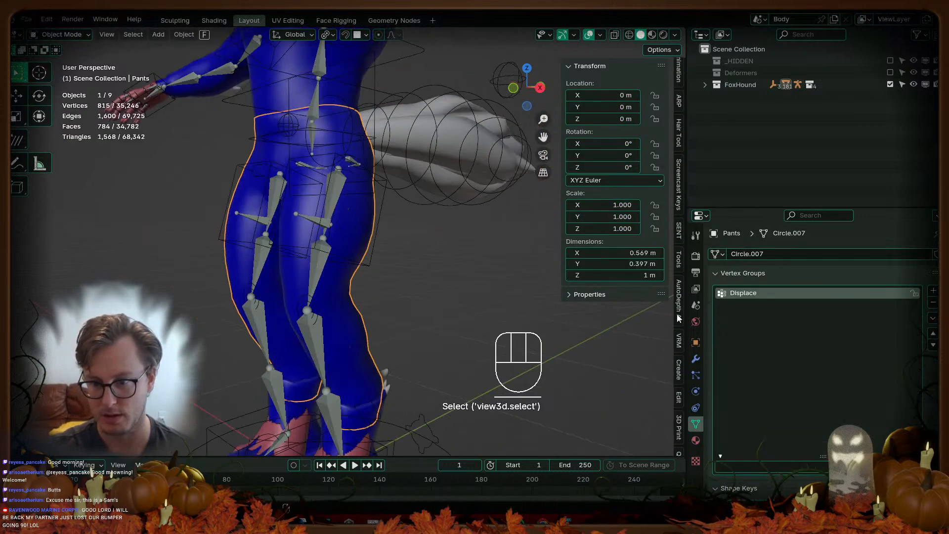
pyautogui.click(679, 231)
pyautogui.scroll(1, 479, 245)
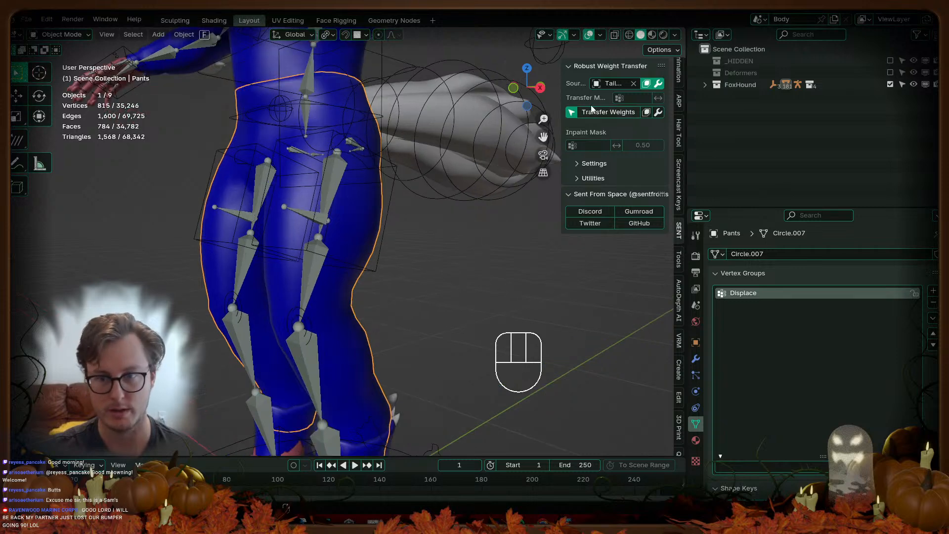
pyautogui.click(634, 85)
pyautogui.scroll(-5, 379, 153)
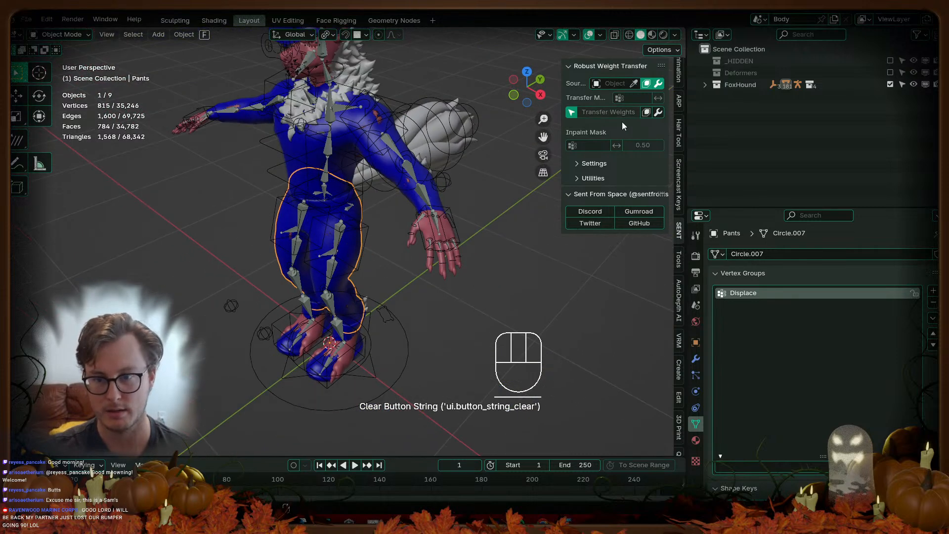
pyautogui.click(633, 83)
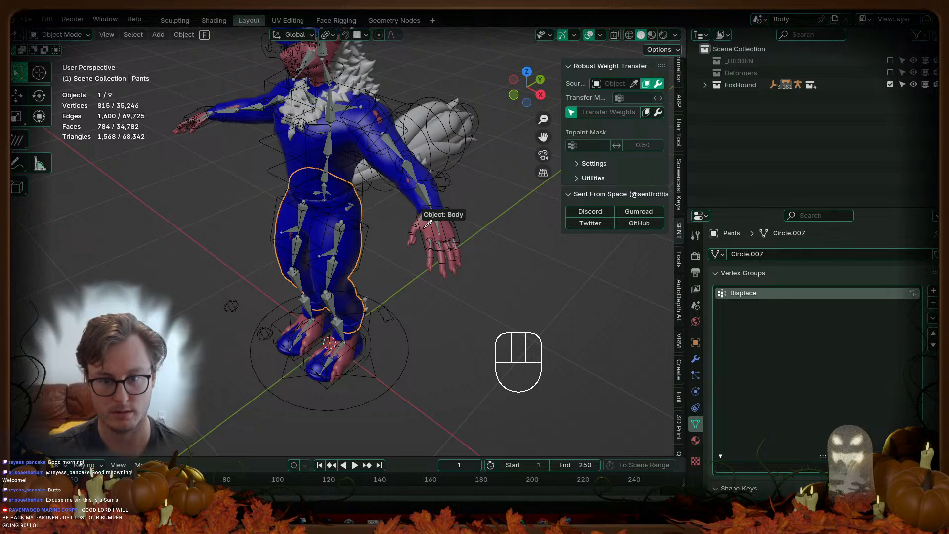
pyautogui.click(428, 223)
pyautogui.scroll(3, 402, 267)
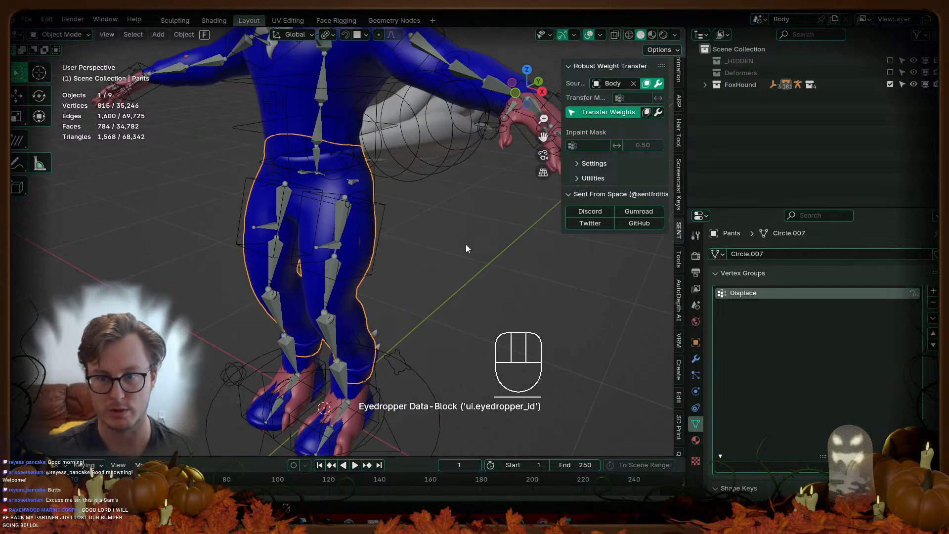
# Step: Transfer Body's weights onto the Pants and test the foot control in Pose Mode
pyautogui.moveTo(292, 322); pyautogui.dragTo(328, 298, button='middle')
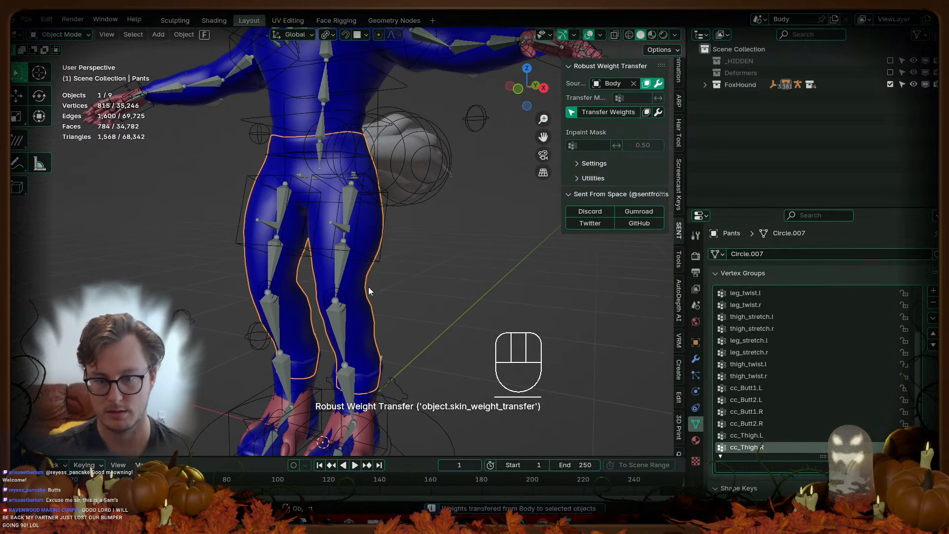
pyautogui.moveTo(360, 392); pyautogui.dragTo(253, 338, button='middle')
pyautogui.click(257, 354)
pyautogui.hotkey('ctrl', 'Tab')
pyautogui.press('g')
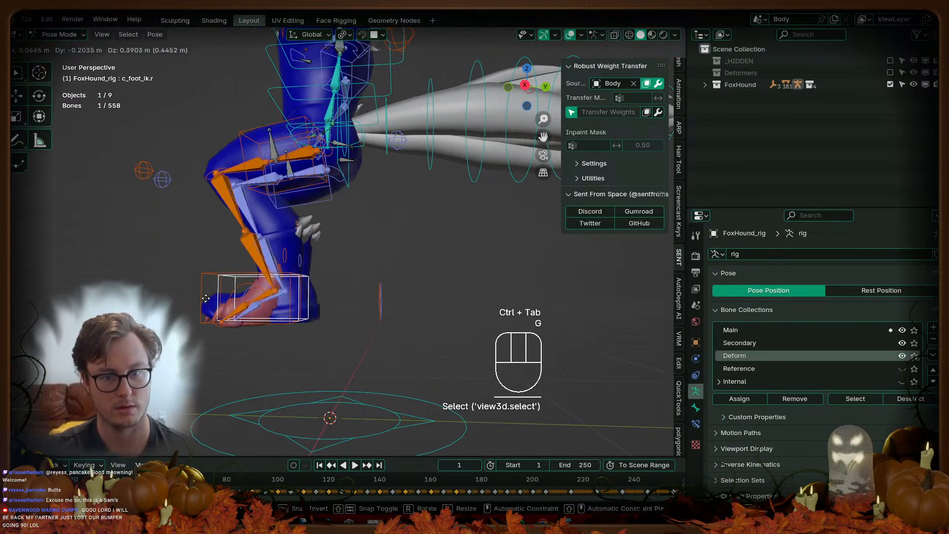
pyautogui.rightClick(243, 287)
pyautogui.hotkey('ctrl', 'Tab')
# Step: Save the blend file
pyautogui.scroll(-3, 381, 298)
pyautogui.hotkey('ctrl', 's')
pyautogui.moveTo(381, 297); pyautogui.dragTo(364, 289, button='middle')
pyautogui.scroll(3, 379, 305)
pyautogui.hotkey('ctrl', 's')
pyautogui.scroll(-4, 363, 289)
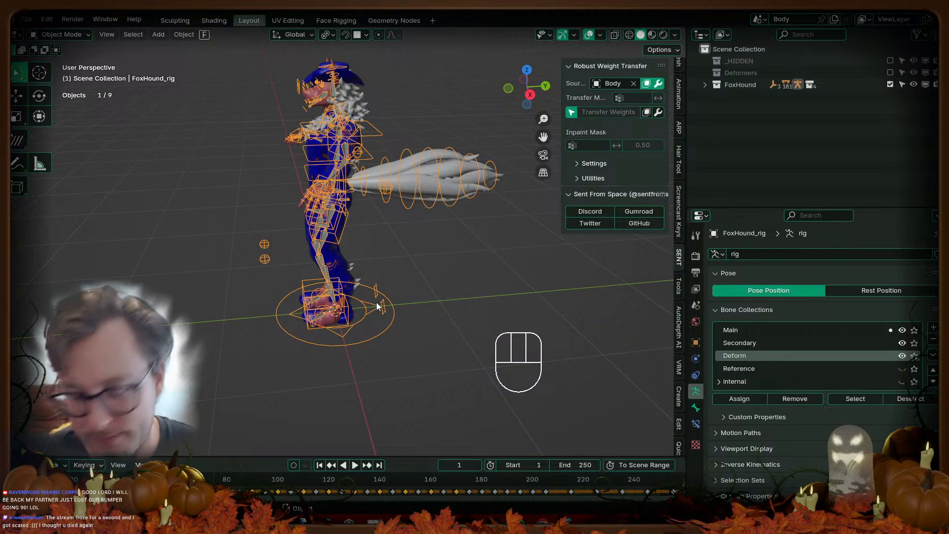
pyautogui.scroll(-2, 282, 277)
pyautogui.moveTo(213, 246); pyautogui.dragTo(301, 254, button='middle')
pyautogui.scroll(4, 250, 252)
pyautogui.moveTo(362, 252); pyautogui.dragTo(391, 259, button='middle')
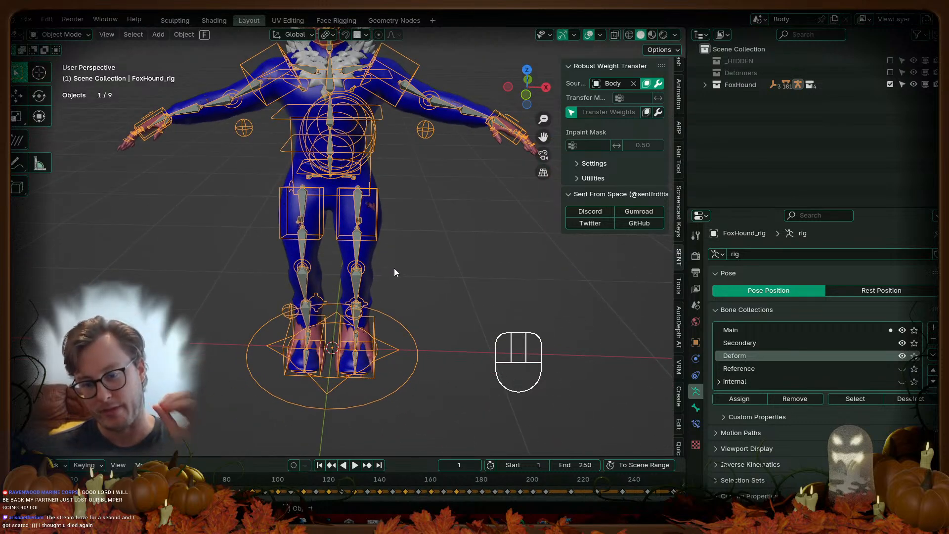
pyautogui.scroll(-3, 398, 263)
# Step: Select everything, export FoxHound.fbx via Auto-Rig Pro FBX, and save the blend file
pyautogui.press('a')
pyautogui.press('q')
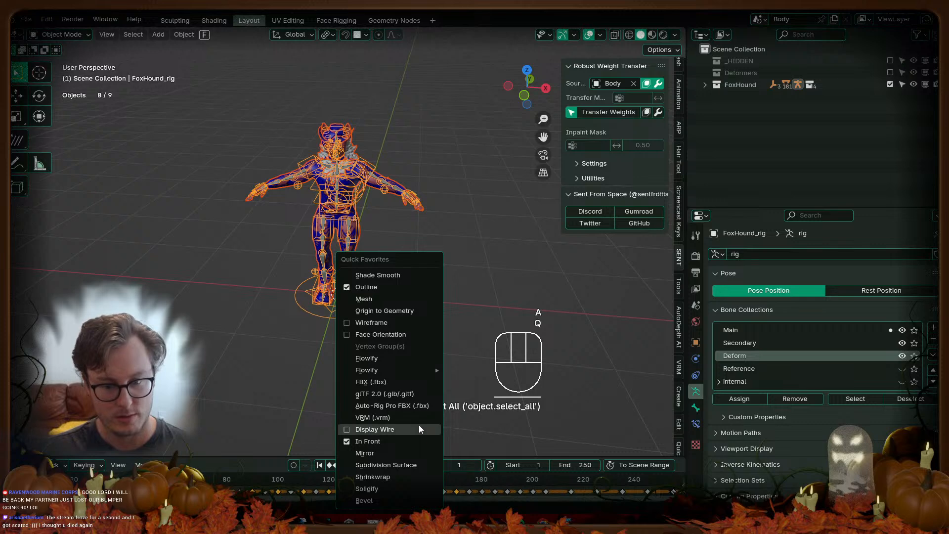
pyautogui.click(421, 406)
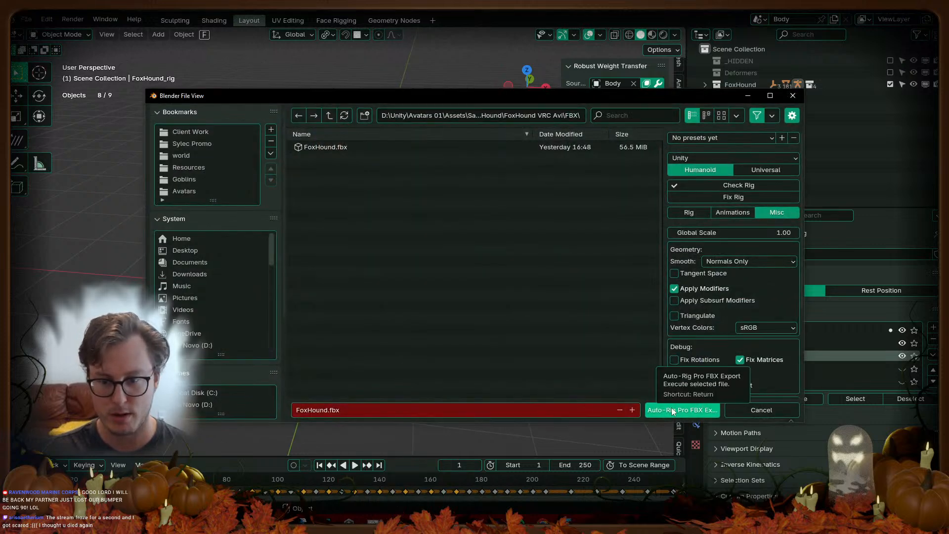
pyautogui.click(671, 410)
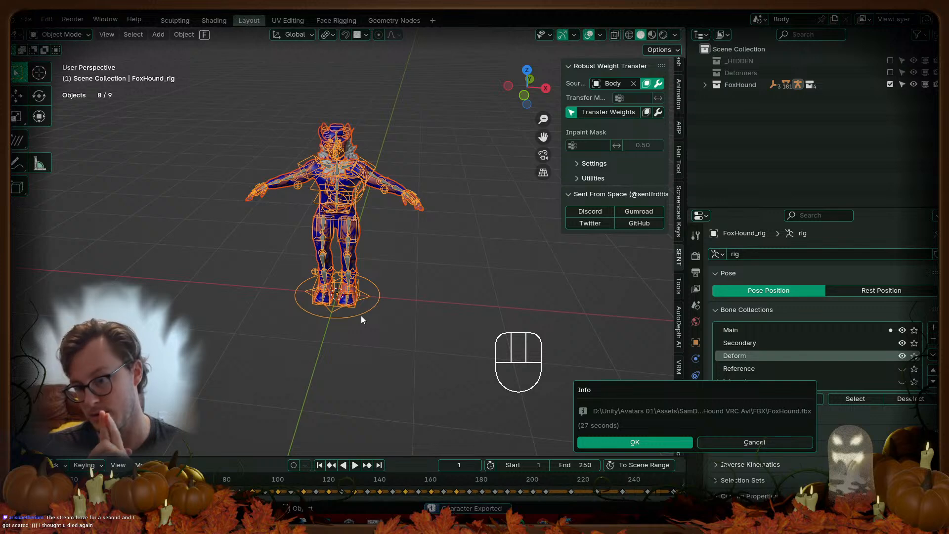
pyautogui.click(626, 444)
pyautogui.moveTo(386, 247); pyautogui.dragTo(297, 274, button='middle')
pyautogui.hotkey('ctrl', 's')
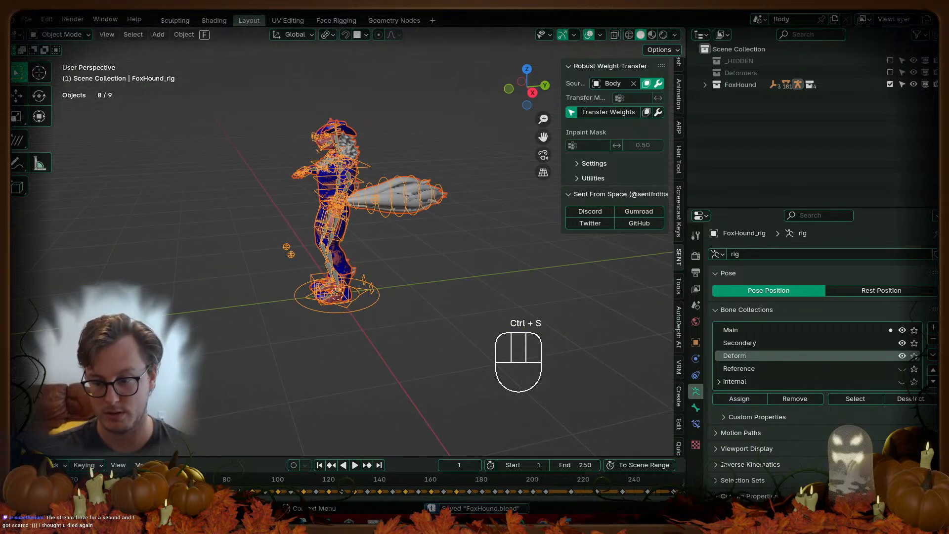
# Step: In Unity, clear the console errors and orbit the scene view to the avatar's side
pyautogui.click(764, 522)
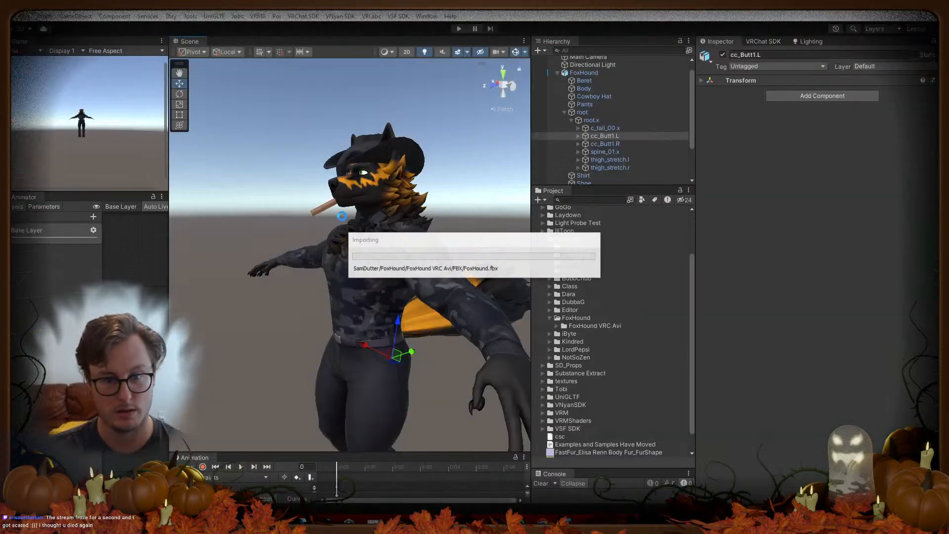
pyautogui.keyDown('alt'); pyautogui.moveTo(351, 182); pyautogui.dragTo(364, 242); pyautogui.keyUp('alt')
pyautogui.moveTo(364, 252); pyautogui.dragTo(344, 224, button='middle')
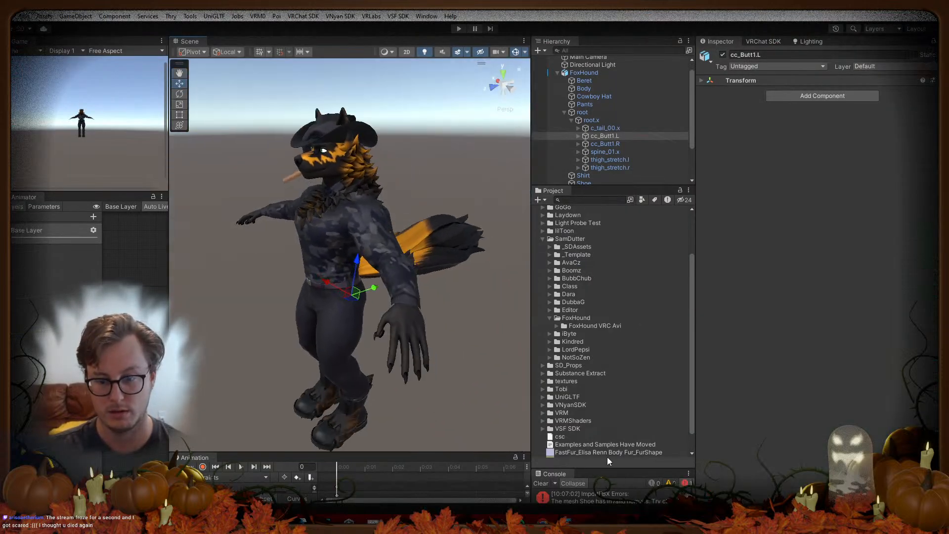
pyautogui.click(536, 483)
pyautogui.keyDown('alt'); pyautogui.moveTo(463, 316); pyautogui.dragTo(373, 282); pyautogui.keyUp('alt')
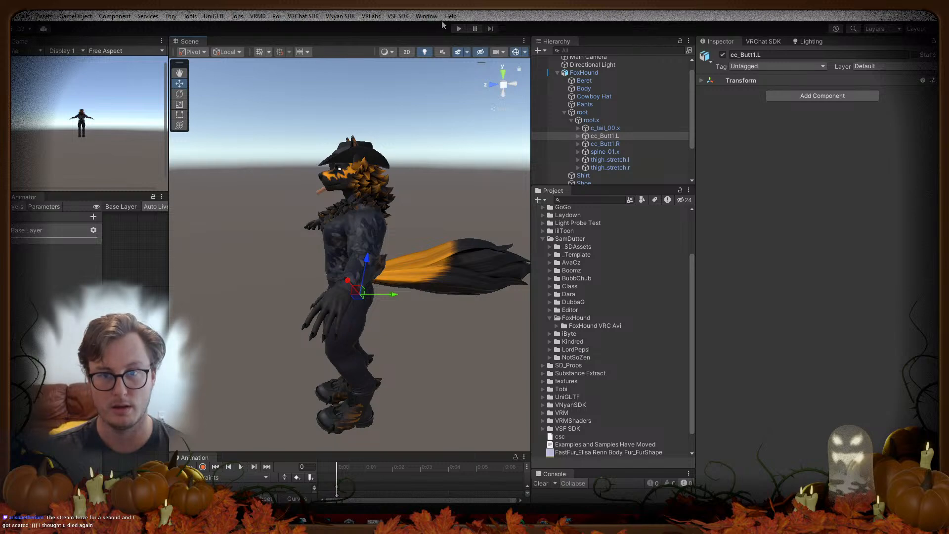
# Step: Enter Play mode, hide the gizmos, and move the avatar to swing its tail
pyautogui.click(457, 28)
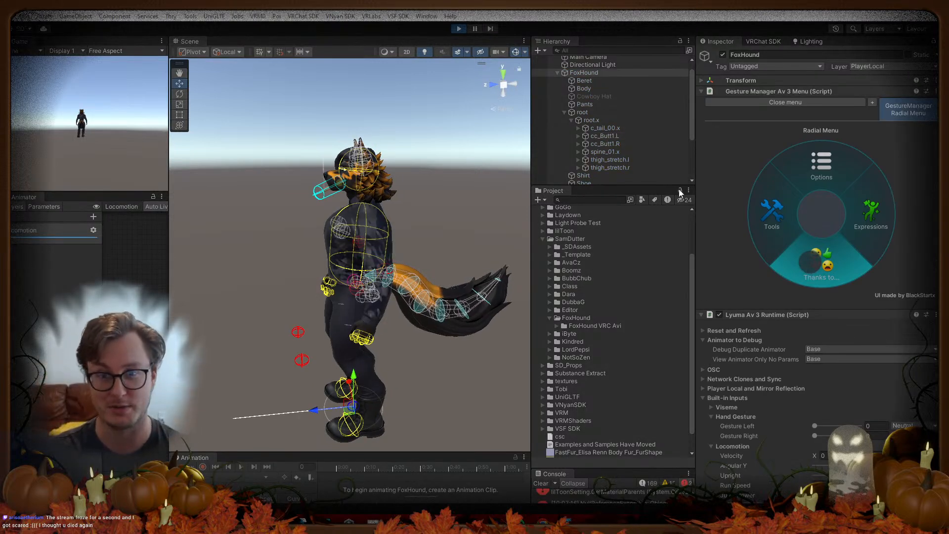
pyautogui.click(515, 53)
pyautogui.keyDown('alt'); pyautogui.moveTo(447, 167); pyautogui.dragTo(376, 192); pyautogui.keyUp('alt')
pyautogui.moveTo(345, 357)
pyautogui.mouseDown()
pyautogui.moveTo(336, 333)
pyautogui.moveTo(358, 352)
pyautogui.moveTo(337, 387)
pyautogui.moveTo(350, 388)
pyautogui.moveTo(343, 366)
pyautogui.mouseUp()
pyautogui.scroll(3, 344, 389)
pyautogui.keyDown('alt'); pyautogui.moveTo(281, 367); pyautogui.dragTo(426, 348); pyautogui.keyUp('alt')
pyautogui.moveTo(360, 388); pyautogui.dragTo(344, 356)
# Step: Frame the whole avatar, stop Play mode, and return to Blender
pyautogui.keyDown('alt'); pyautogui.moveTo(415, 248); pyautogui.dragTo(248, 247); pyautogui.keyUp('alt')
pyautogui.scroll(-3, 366, 198)
pyautogui.moveTo(366, 193); pyautogui.dragTo(378, 270, button='middle')
pyautogui.keyDown('alt'); pyautogui.moveTo(378, 270); pyautogui.dragTo(346, 266); pyautogui.keyUp('alt')
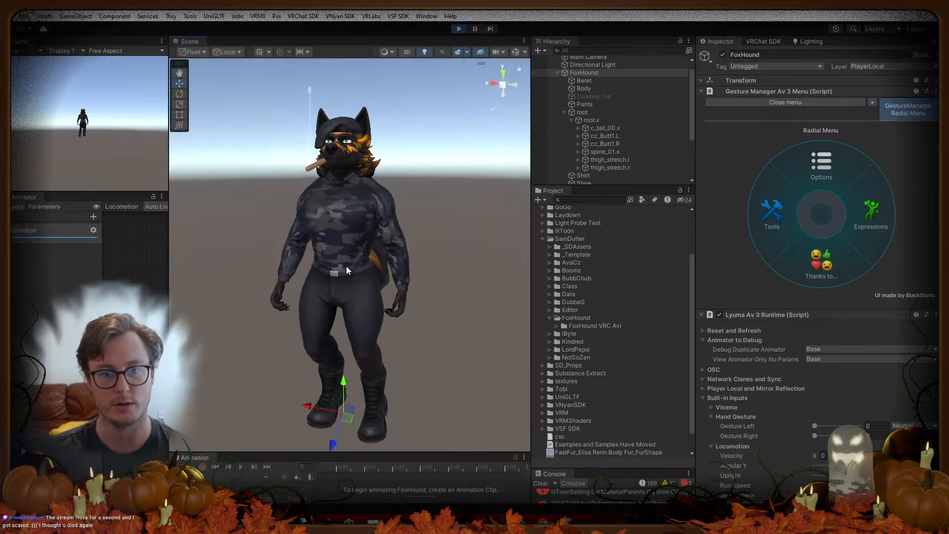
pyautogui.click(458, 30)
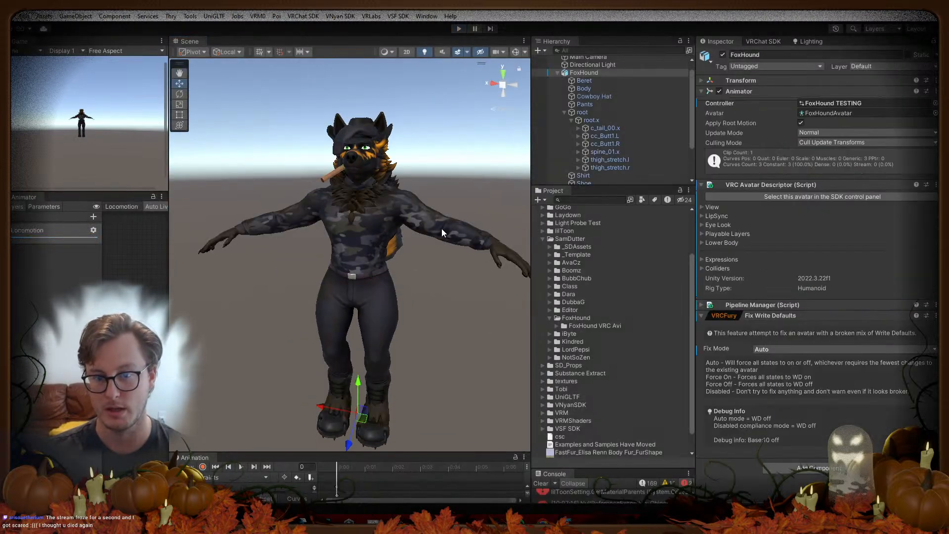
pyautogui.hotkey('alt', 'Tab')
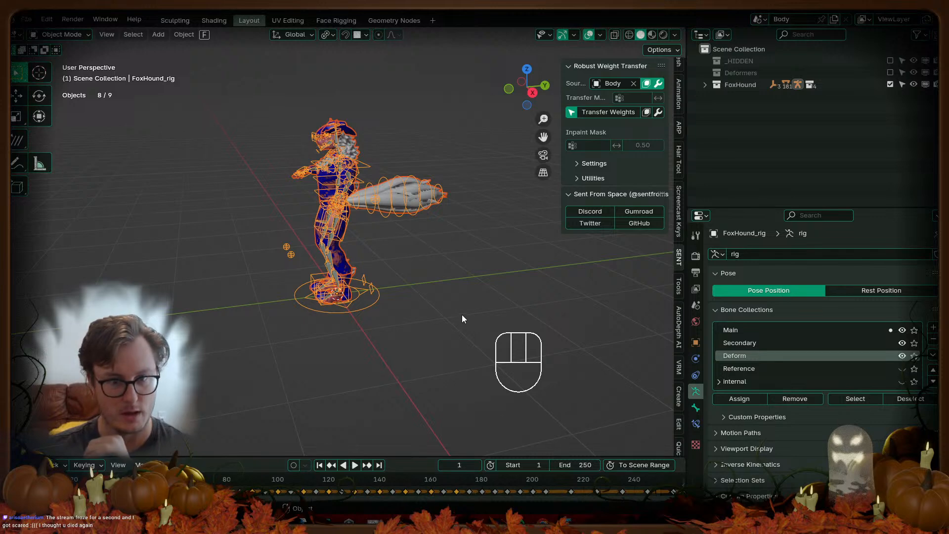
pyautogui.click(432, 316)
# Step: Save the current file and open the recent FoxHound_VRM.blend
pyautogui.hotkey('ctrl', 's')
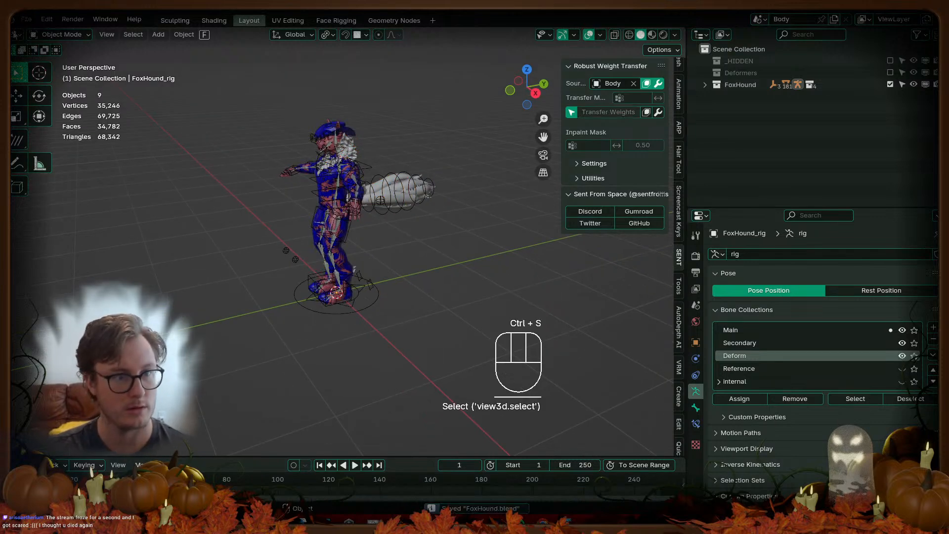
pyautogui.click(25, 20)
pyautogui.moveTo(43, 60)
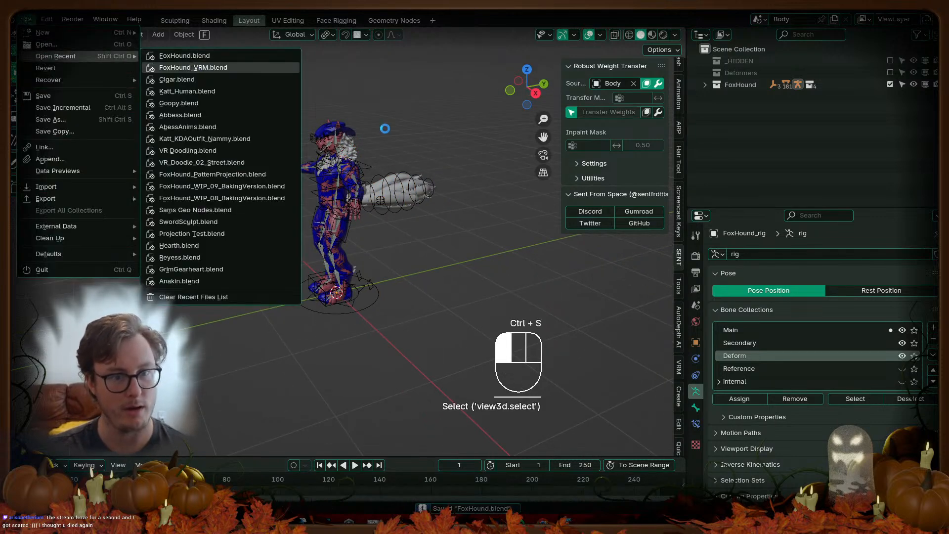
pyautogui.click(194, 68)
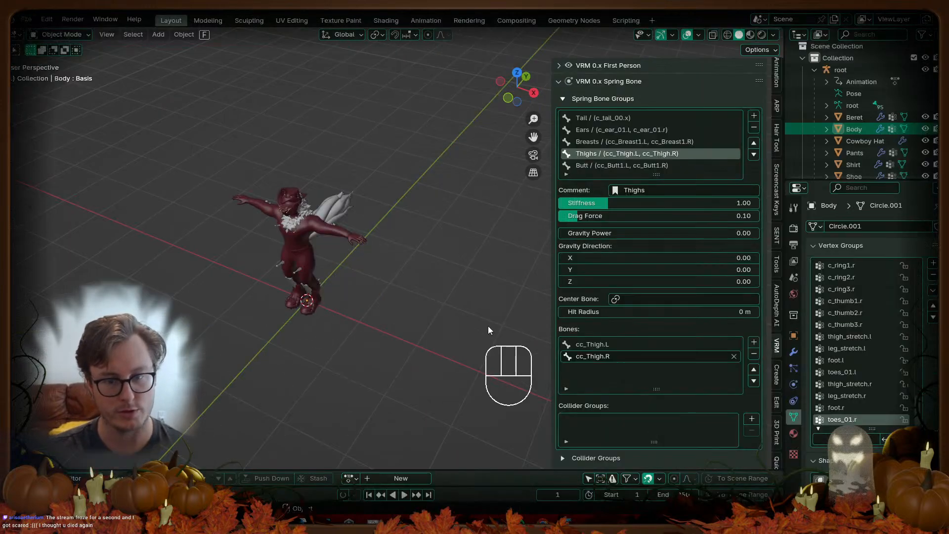
# Step: Rename the main collection to 'OG VRM' and save
pyautogui.click(803, 58)
pyautogui.doubleClick(835, 59)
pyautogui.write('OG VRM')
pyautogui.press('Return')
pyautogui.hotkey('ctrl', 's')
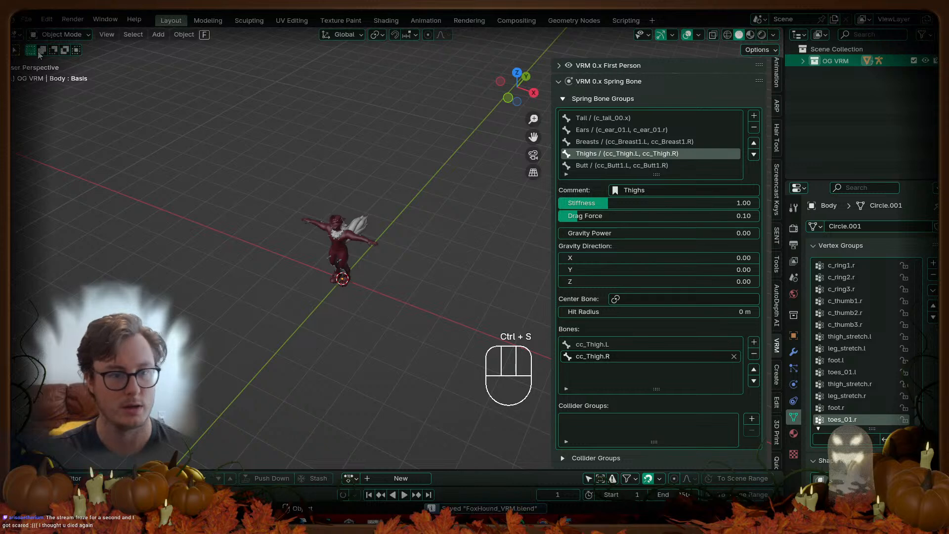
# Step: Start a Save Copy from the File menu, picking the previous backup's name
pyautogui.click(27, 19)
pyautogui.click(56, 131)
pyautogui.click(414, 159)
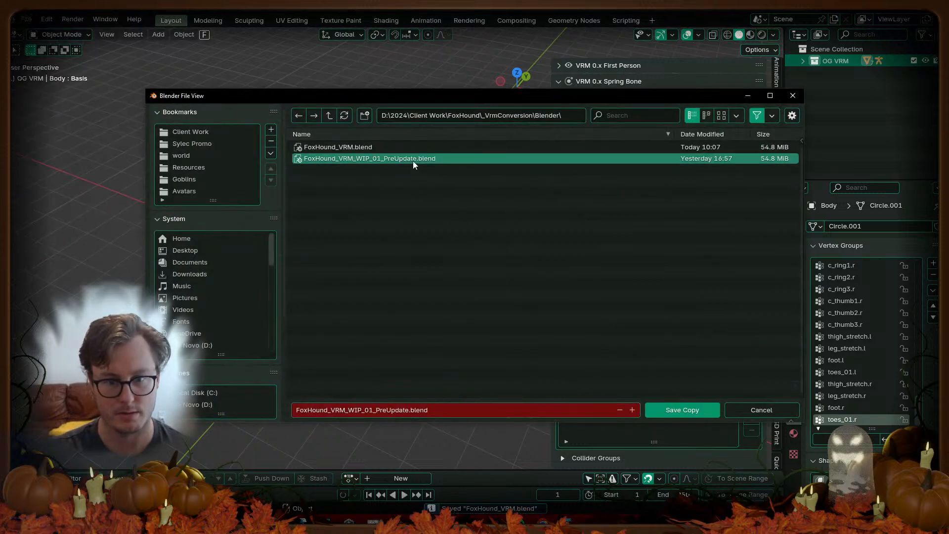
# Step: Save the backup copy as FoxHound_VRM_WIP_02_PreWeightFix.blend
pyautogui.press('BackSpace')
pyautogui.write('2')
pyautogui.doubleClick(376, 412)
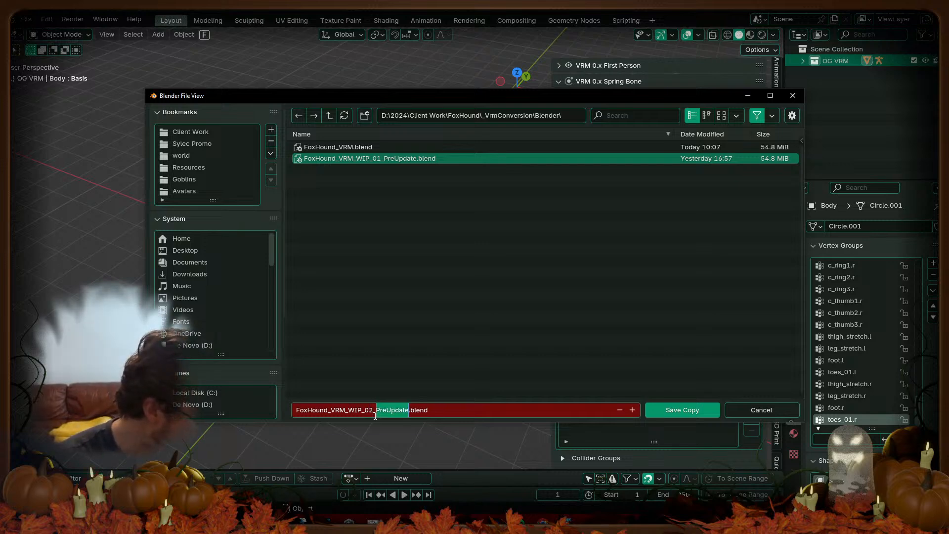
pyautogui.write('PreWeightFix')
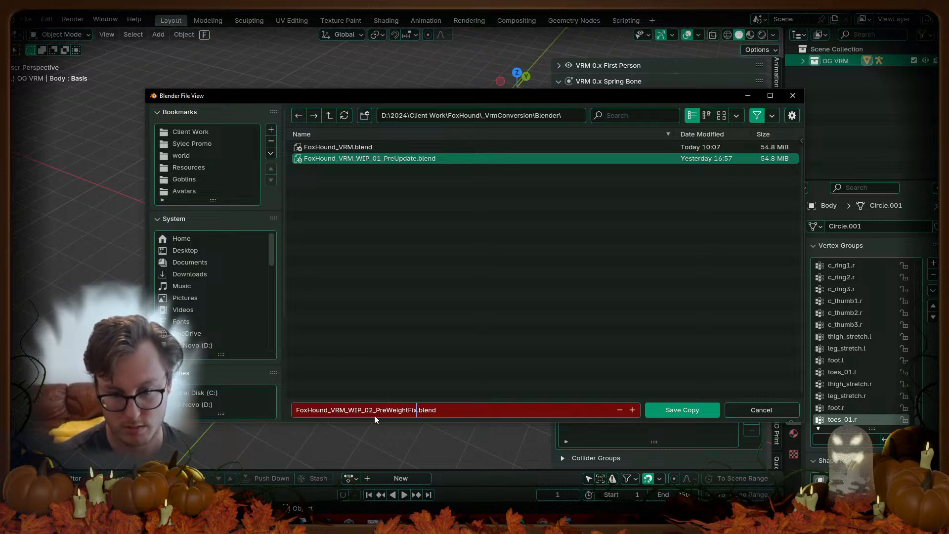
pyautogui.press('Return')
# Step: Save the working file and box-select all the character objects
pyautogui.scroll(2, 310, 215)
pyautogui.hotkey('ctrl', 's')
pyautogui.press('b')
pyautogui.moveTo(283, 174); pyautogui.dragTo(408, 319)
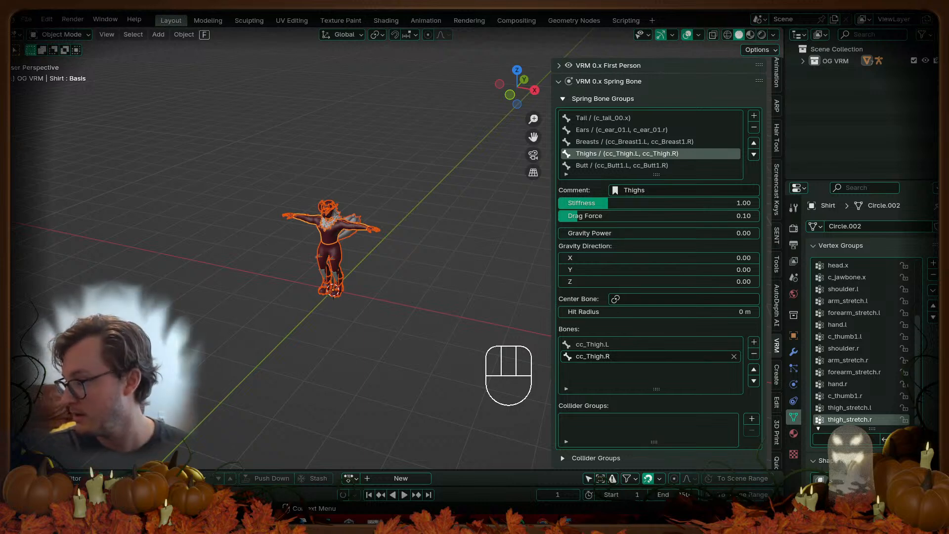
# Step: Deselect everything, save, and centre the character in the view
pyautogui.click(396, 247)
pyautogui.scroll(3, 376, 302)
pyautogui.scroll(2, 373, 285)
pyautogui.moveTo(366, 315); pyautogui.dragTo(416, 269, button='middle')
pyautogui.hotkey('ctrl', 's')
pyautogui.moveTo(415, 270); pyautogui.dragTo(240, 268, button='middle')
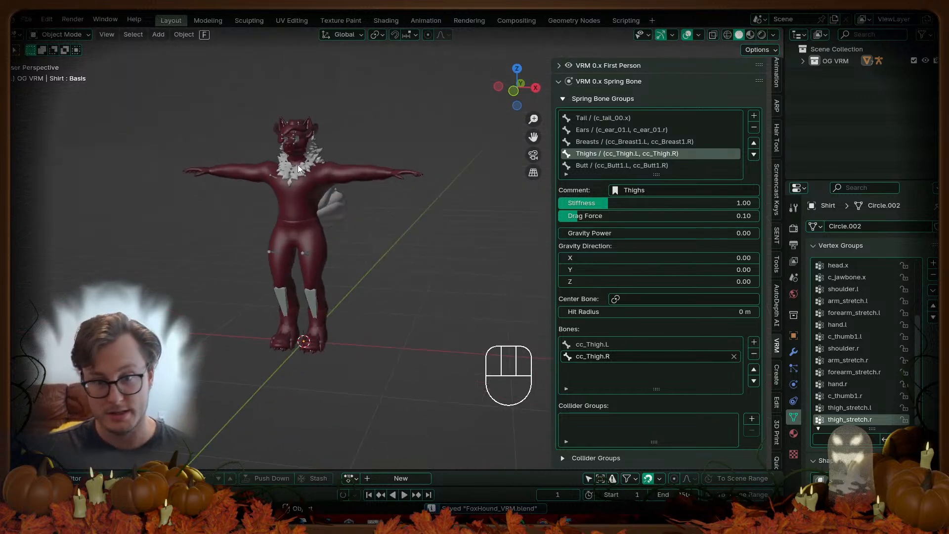
pyautogui.scroll(-3, 298, 164)
# Step: Create a new collection named 'UPDATED' in the Outliner and save
pyautogui.click(914, 60)
pyautogui.click(914, 61)
pyautogui.rightClick(869, 77)
pyautogui.click(852, 78)
pyautogui.doubleClick(851, 74)
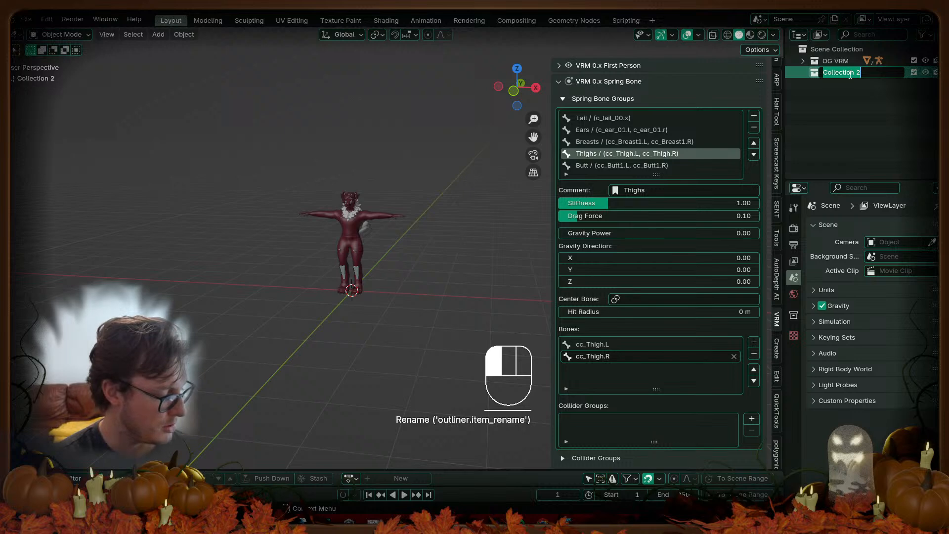
pyautogui.write('UPD')
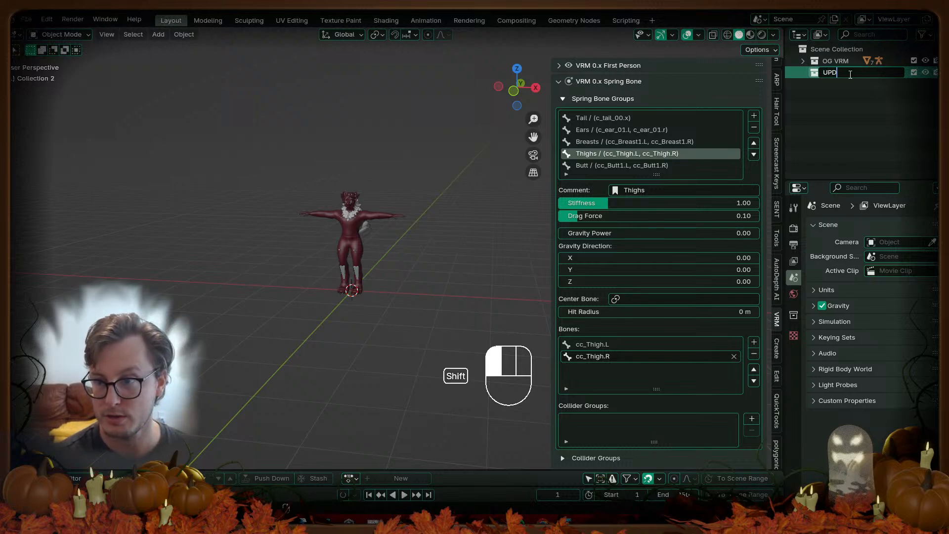
pyautogui.write('ATED')
pyautogui.press('Return')
pyautogui.hotkey('ctrl', 's')
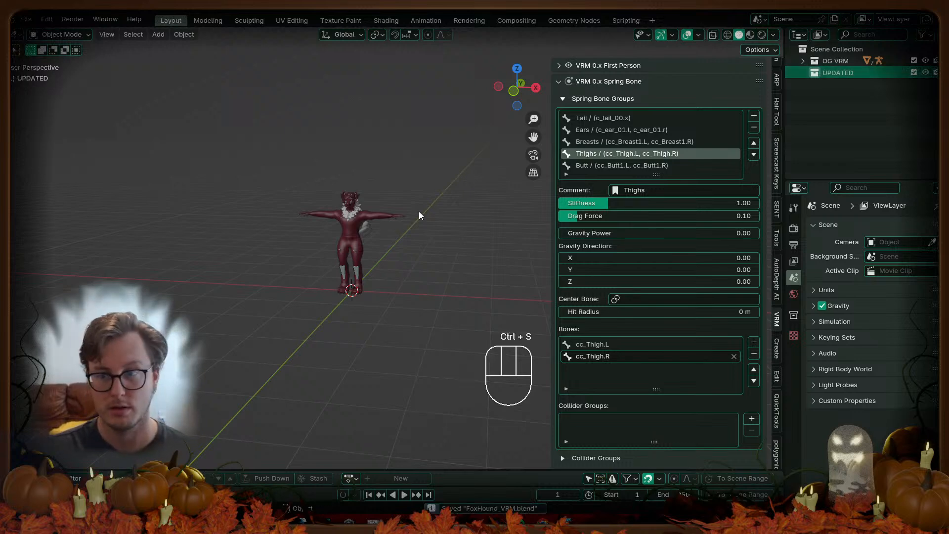
# Step: Hide the OG VRM collection, save, and bring up File > Import formats
pyautogui.click(914, 61)
pyautogui.hotkey('ctrl', 's')
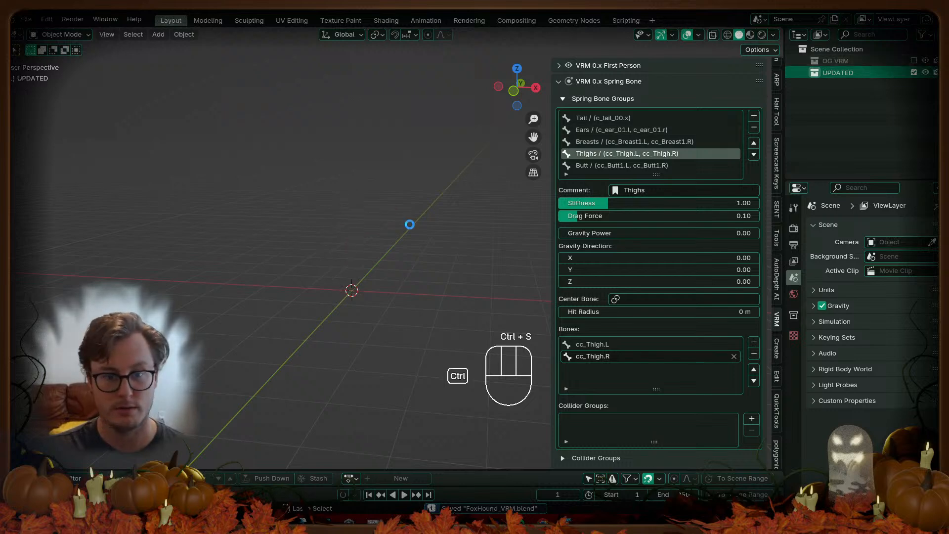
pyautogui.click(25, 19)
pyautogui.moveTo(66, 187)
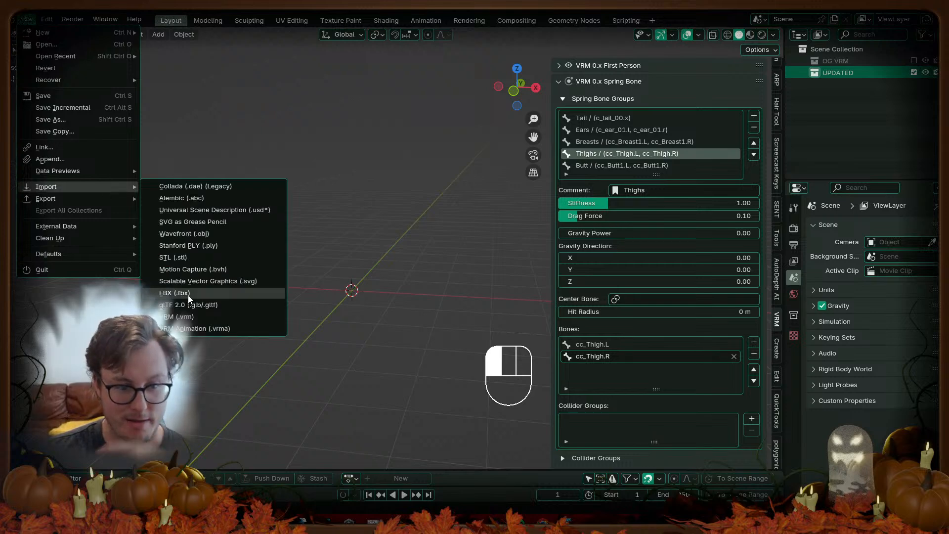
# Step: Import FoxHound.fbx and expand the new root.001 rig in the Outliner
pyautogui.click(190, 295)
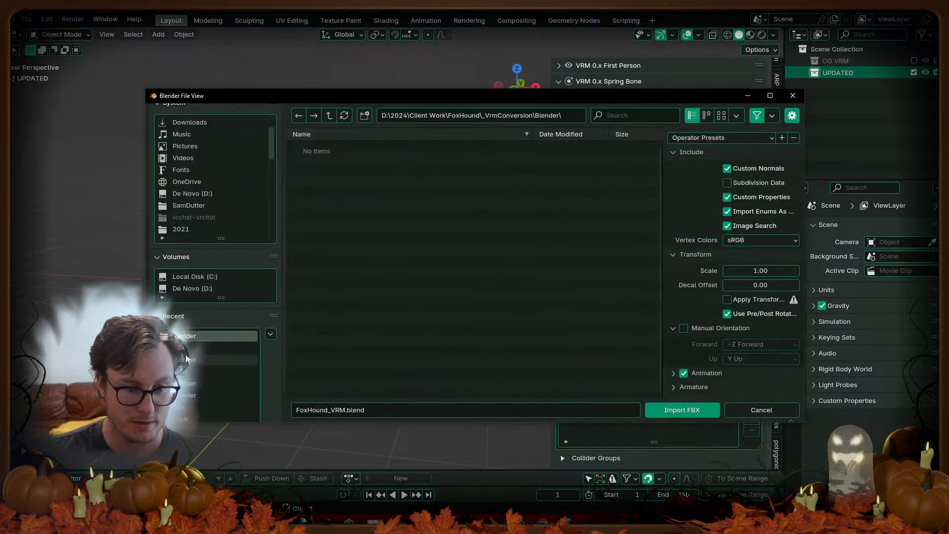
pyautogui.click(218, 348)
pyautogui.click(332, 147)
pyautogui.click(682, 410)
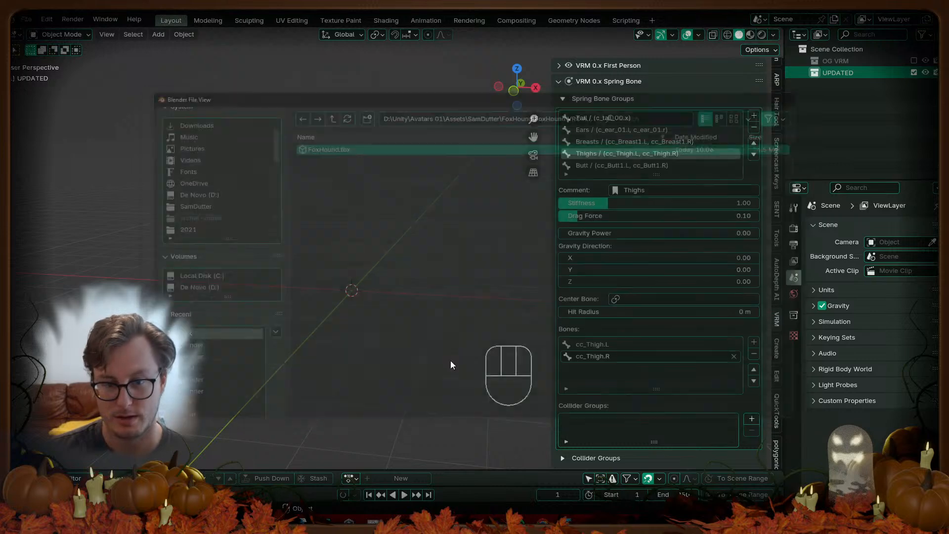
pyautogui.scroll(5, 312, 189)
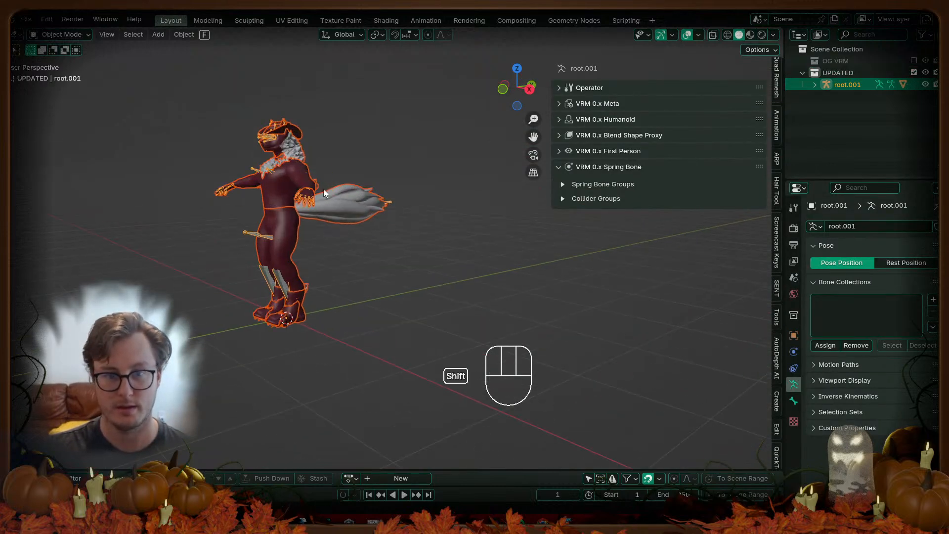
pyautogui.click(815, 86)
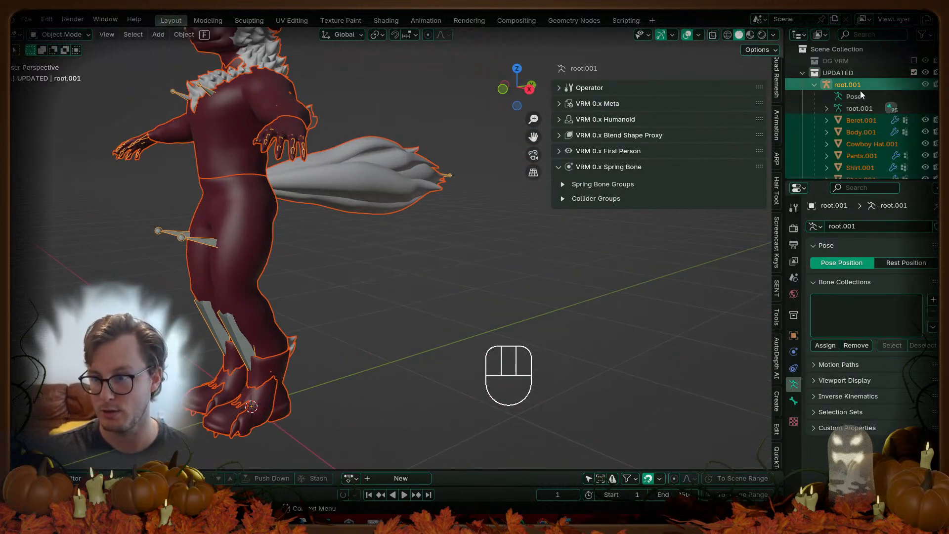
# Step: Frame the import in wireframe and check Pants.001, Body.001 and root.001
pyautogui.press('KP_Decimal')
pyautogui.scroll(3, 349, 192)
pyautogui.press('z')
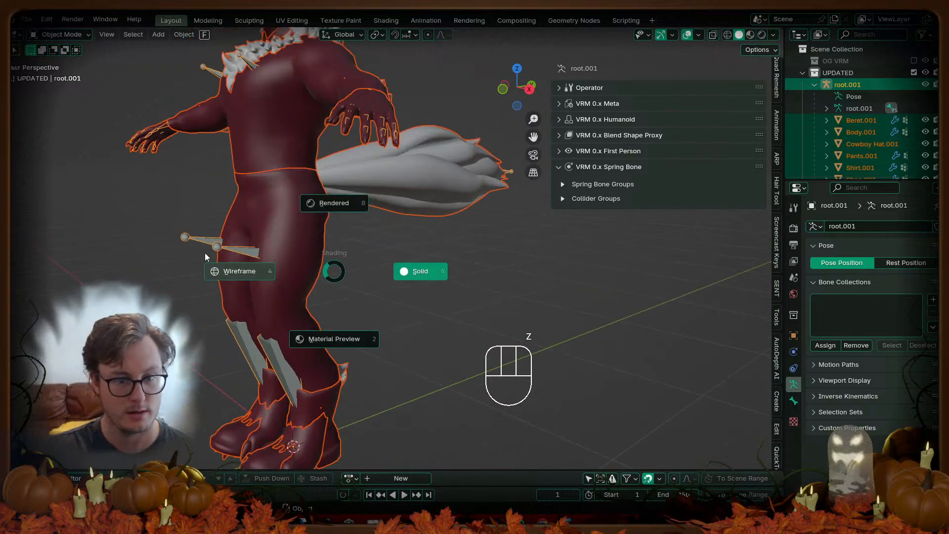
pyautogui.click(292, 270)
pyautogui.keyDown('shift'); pyautogui.moveTo(351, 260); pyautogui.dragTo(393, 251, button='middle'); pyautogui.keyUp('shift')
pyautogui.click(348, 228)
pyautogui.scroll(4, 342, 227)
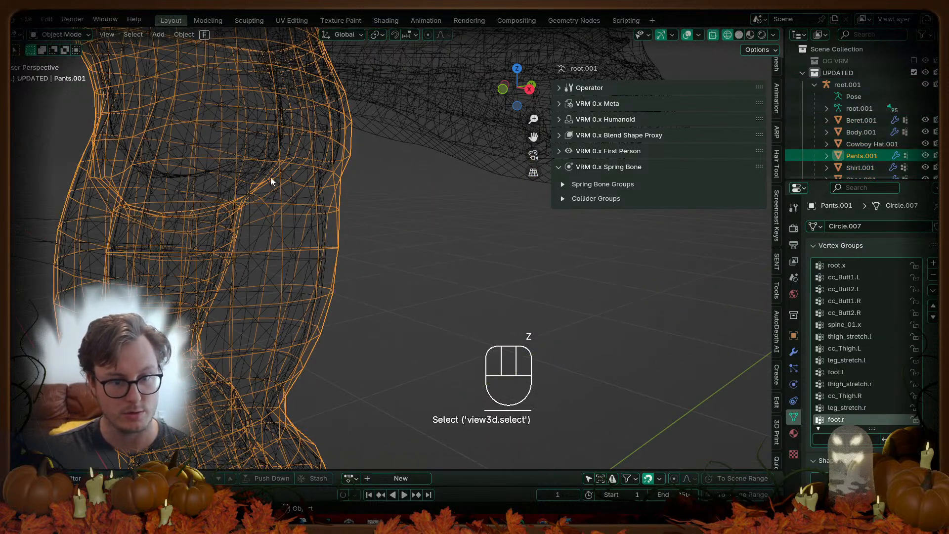
pyautogui.click(280, 169)
pyautogui.scroll(-2, 290, 184)
pyautogui.click(304, 202)
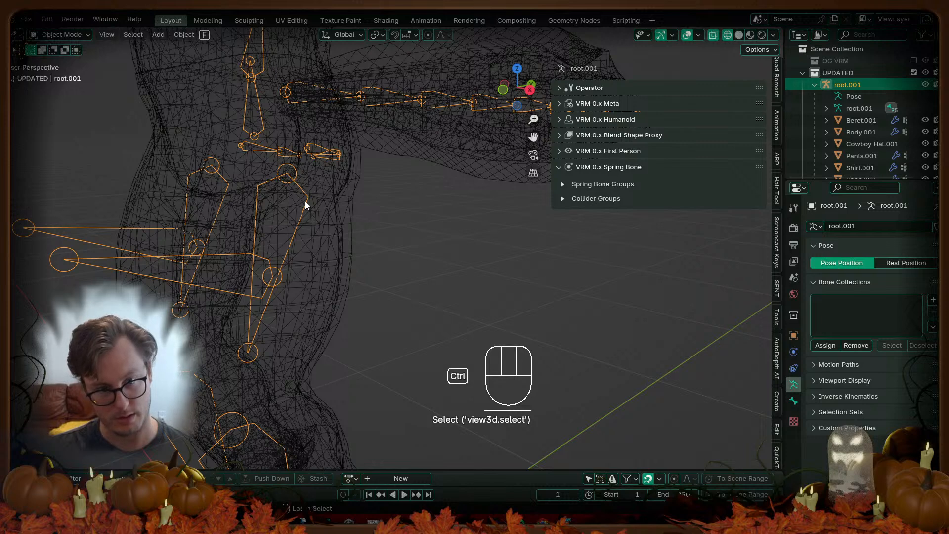
# Step: Test-rotate the cc_Butt1.L and thigh bones in Pose Mode to check deformation
pyautogui.hotkey('ctrl', 'Tab')
pyautogui.click(322, 154)
pyautogui.press('r')
pyautogui.rightClick(377, 169)
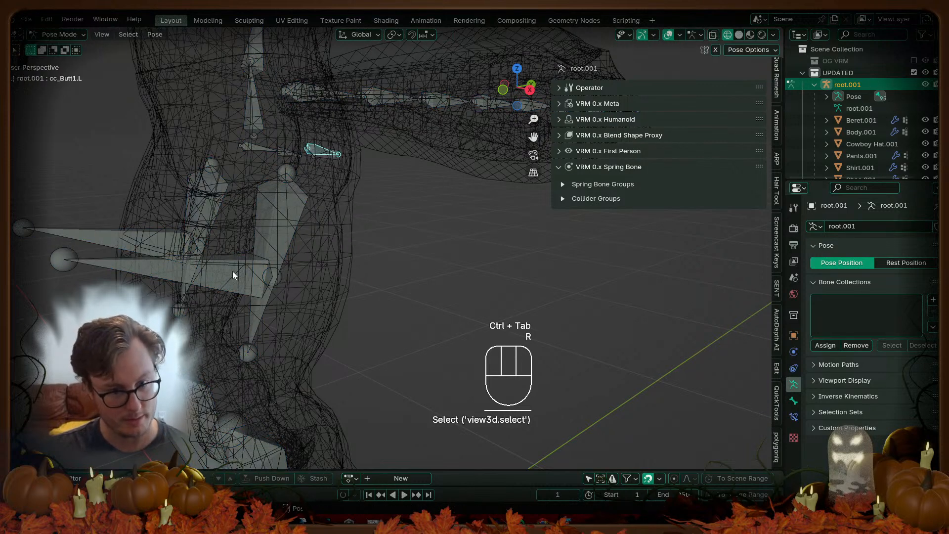
pyautogui.click(233, 272)
pyautogui.press('r')
pyautogui.rightClick(420, 263)
pyautogui.hotkey('ctrl', 'Tab')
# Step: Return to solid shading, frame the character from the front, and save
pyautogui.scroll(-4, 366, 261)
pyautogui.press('z')
pyautogui.click(367, 272)
pyautogui.scroll(-4, 427, 284)
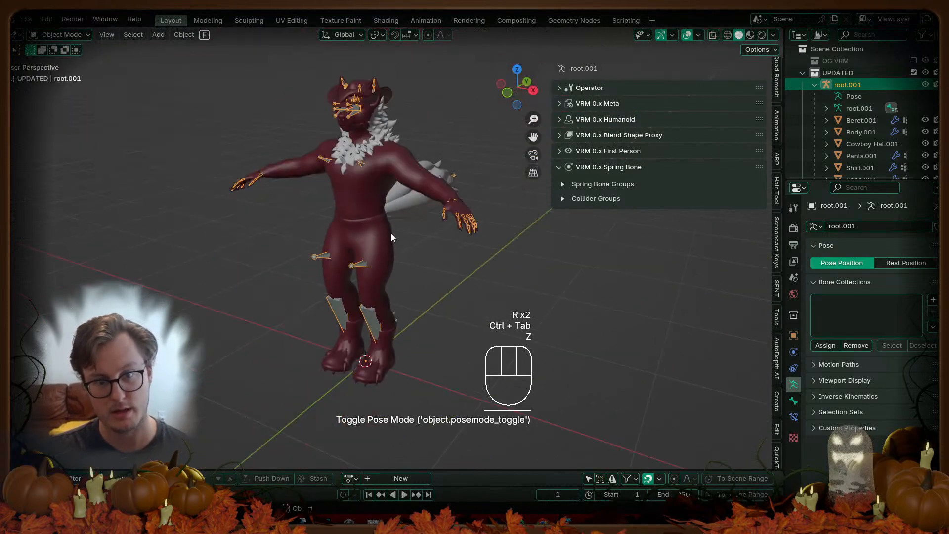
pyautogui.moveTo(428, 285); pyautogui.dragTo(456, 282, button='middle')
pyautogui.keyDown('shift'); pyautogui.moveTo(456, 282); pyautogui.dragTo(458, 247, button='middle'); pyautogui.keyUp('shift')
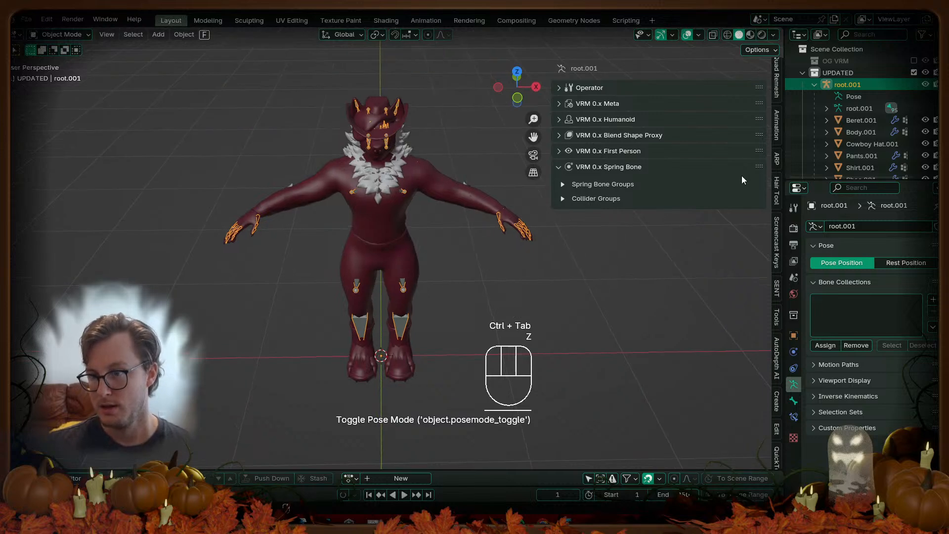
pyautogui.hotkey('ctrl', 's')
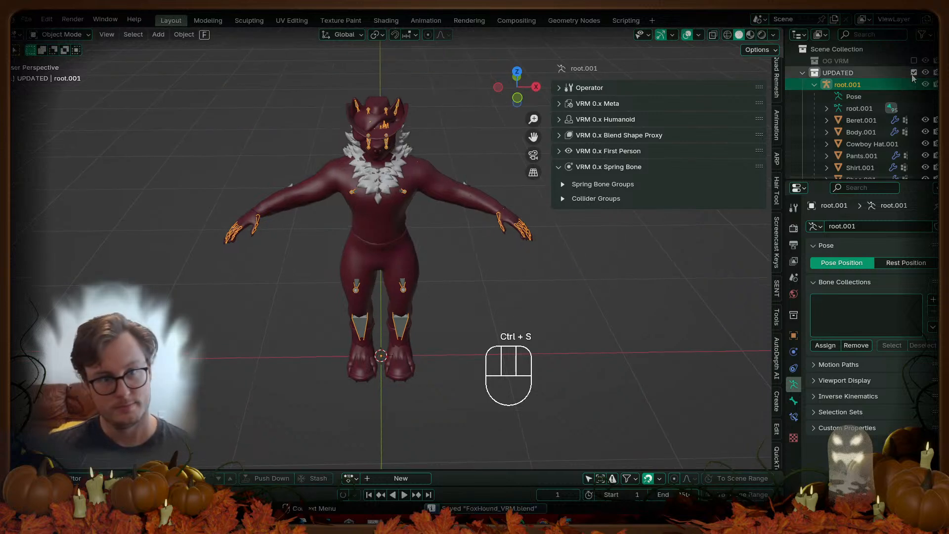
# Step: Exclude the UPDATED collection, include OG VRM, and box-select every part of the original model
pyautogui.click(914, 72)
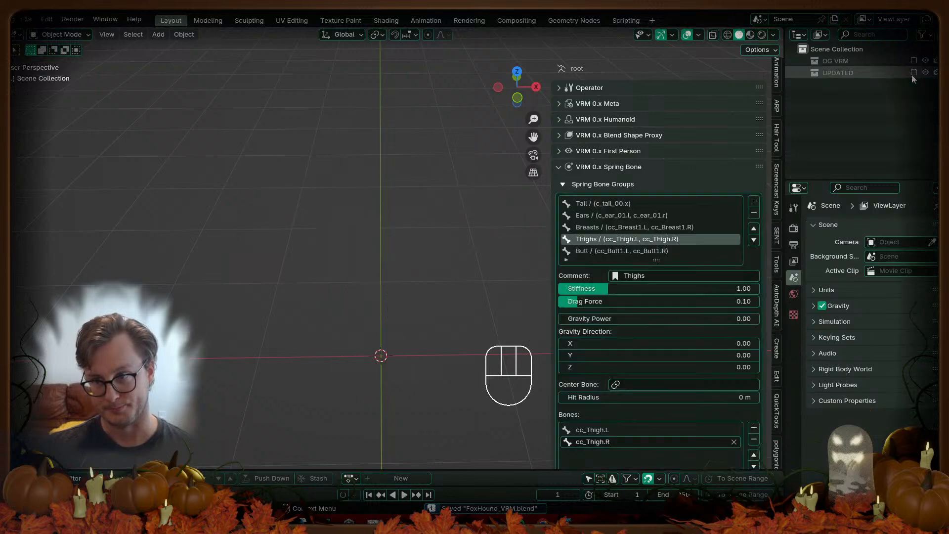
pyautogui.click(914, 60)
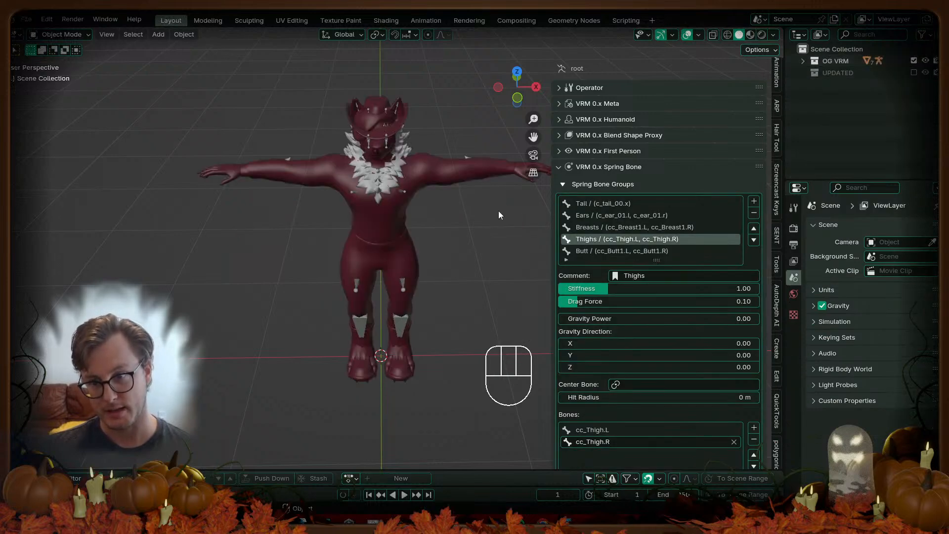
pyautogui.moveTo(424, 209); pyautogui.dragTo(191, 67, button='middle')
pyautogui.click(335, 208)
pyautogui.press('b')
pyautogui.moveTo(191, 67); pyautogui.dragTo(458, 387)
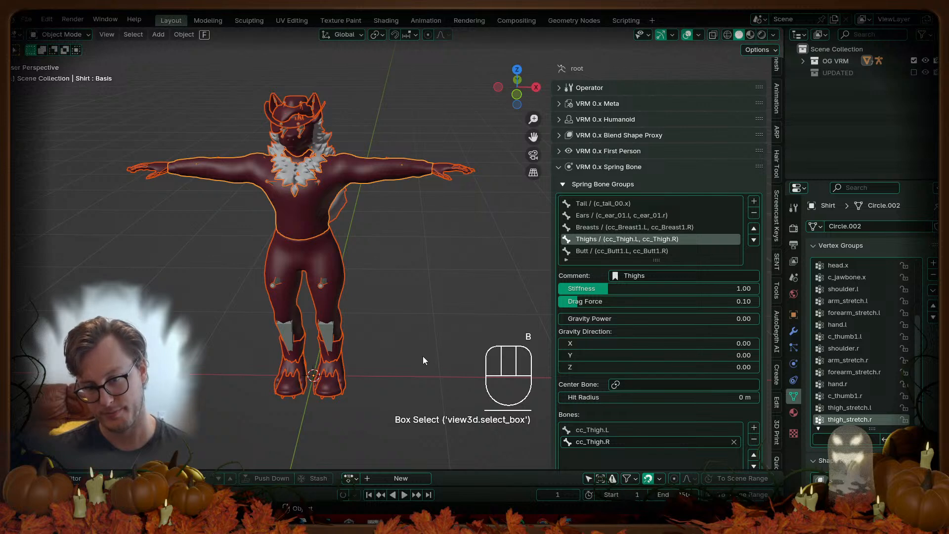
pyautogui.click(601, 141)
# Step: Test-delete the eight selected objects, re-include UPDATED, then undo and save
pyautogui.press('x')
pyautogui.click(410, 263)
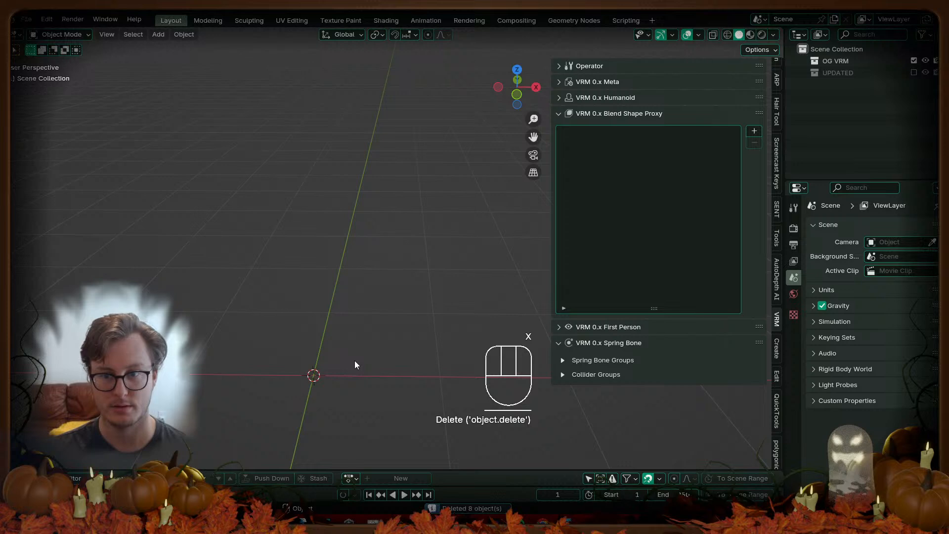
pyautogui.click(913, 72)
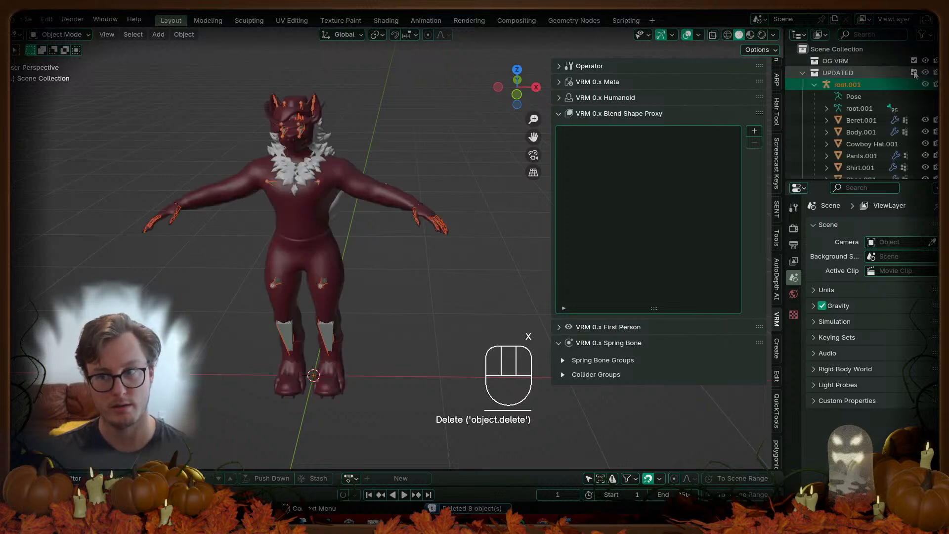
pyautogui.click(861, 120)
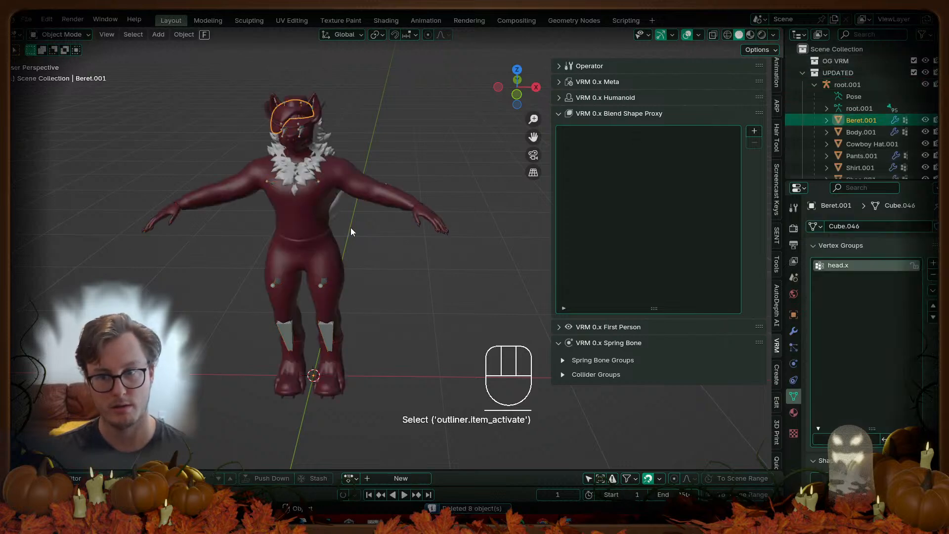
pyautogui.hotkey('ctrl', 'z')
pyautogui.hotkey('ctrl', 'z')
pyautogui.hotkey('ctrl', 'z')
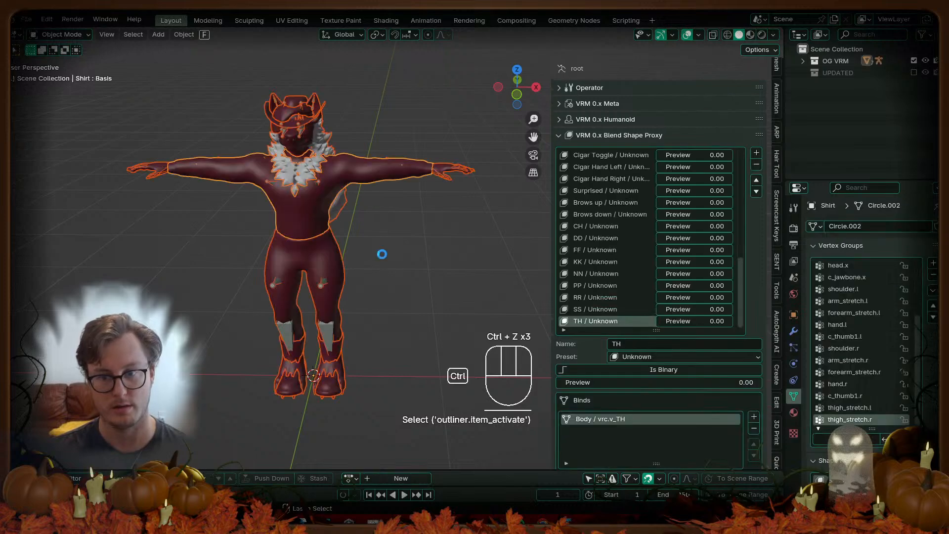
pyautogui.hotkey('ctrl', 's')
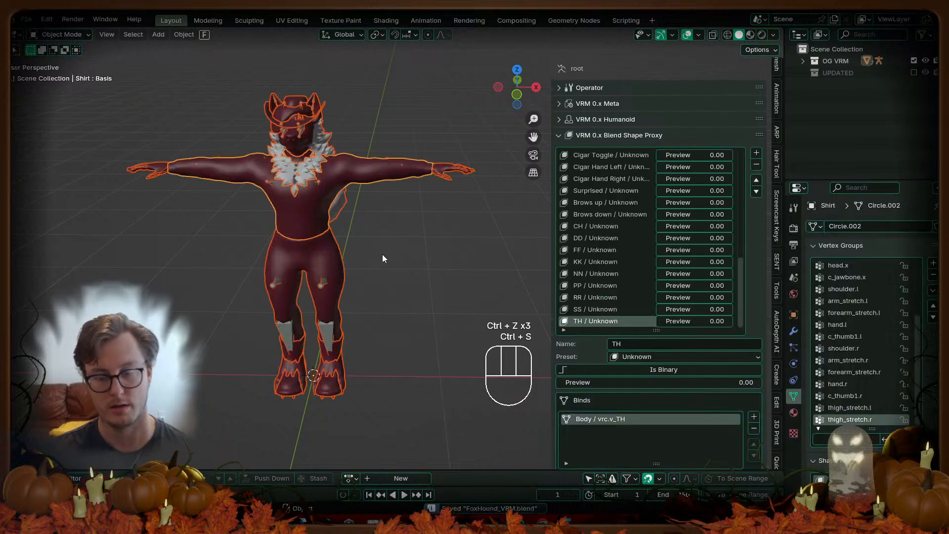
# Step: Check which mesh the FF blend shape proxy bind uses
pyautogui.click(432, 254)
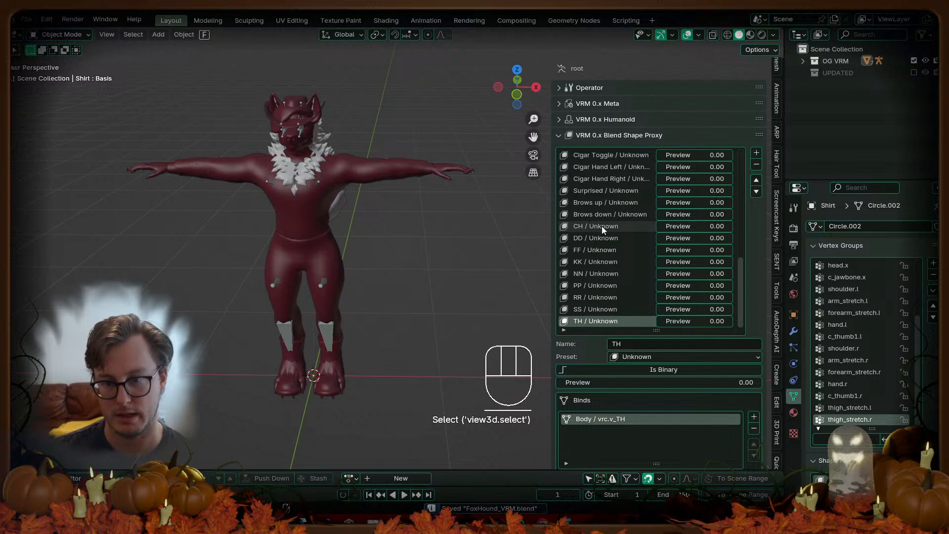
pyautogui.click(616, 248)
pyautogui.scroll(-2, 637, 351)
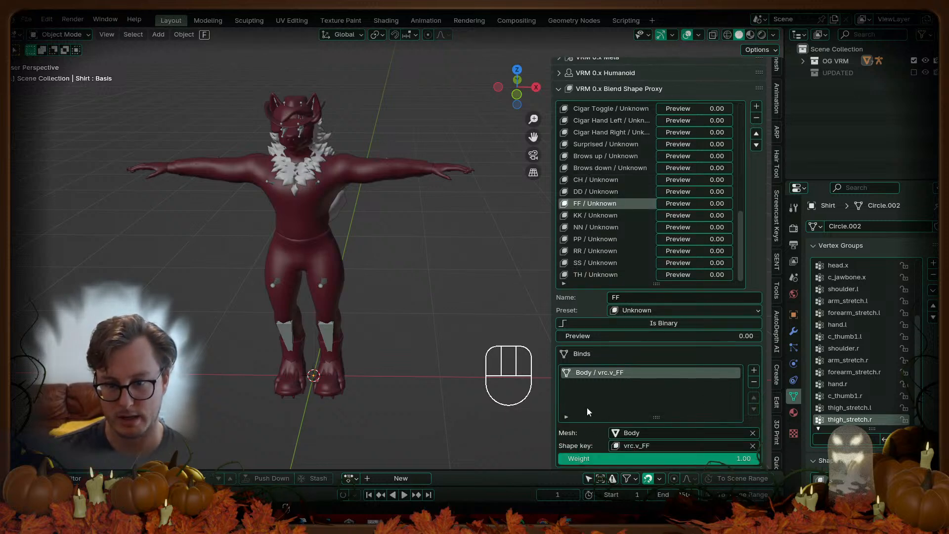
pyautogui.click(631, 433)
# Step: Test-delete the original Body mesh, undo it, and save the blend file
pyautogui.click(803, 61)
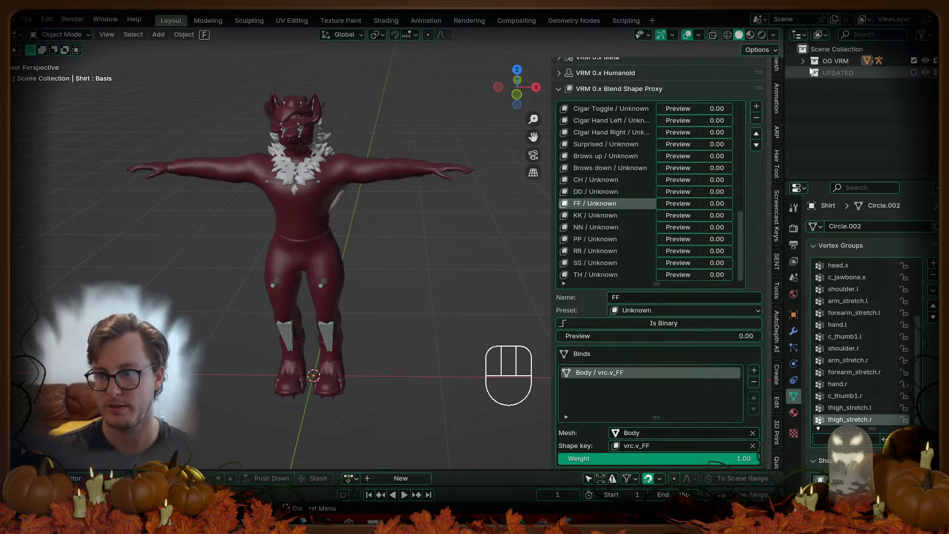
pyautogui.click(814, 73)
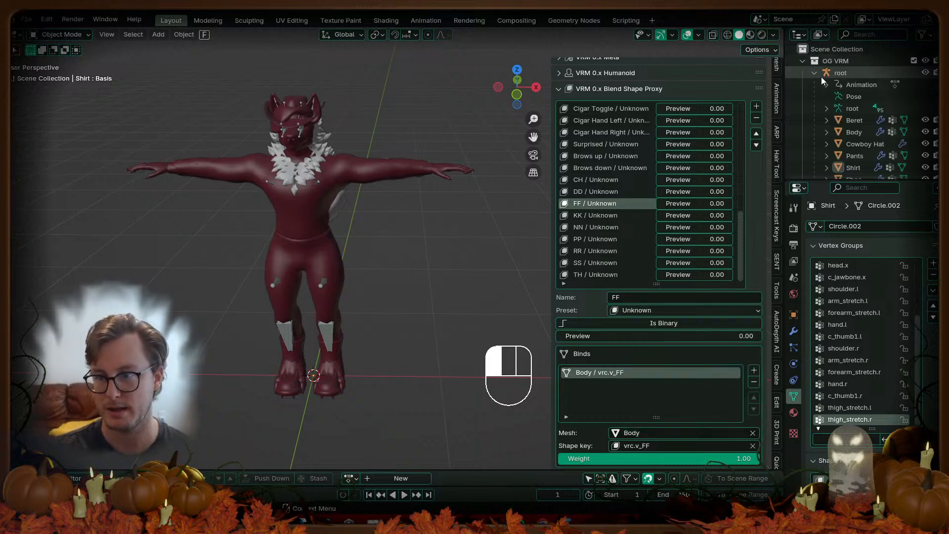
pyautogui.click(859, 131)
pyautogui.press('x')
pyautogui.click(343, 253)
pyautogui.hotkey('ctrl', 'z')
pyautogui.hotkey('ctrl', 's')
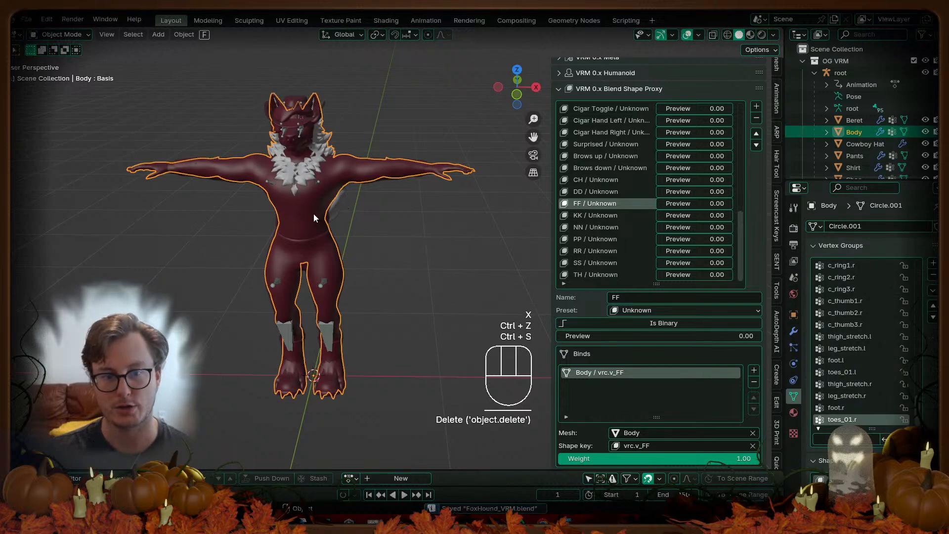
# Step: Delete the original root armature
pyautogui.click(278, 286)
pyautogui.press('x')
pyautogui.click(388, 309)
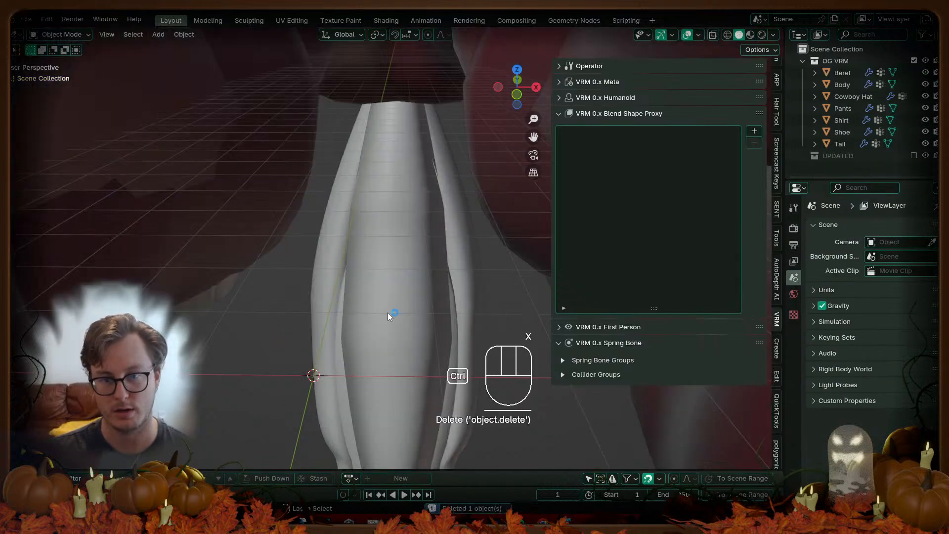
# Step: Restore the root armature, save, and box-select all of the original model's meshes
pyautogui.hotkey('ctrl', 'z')
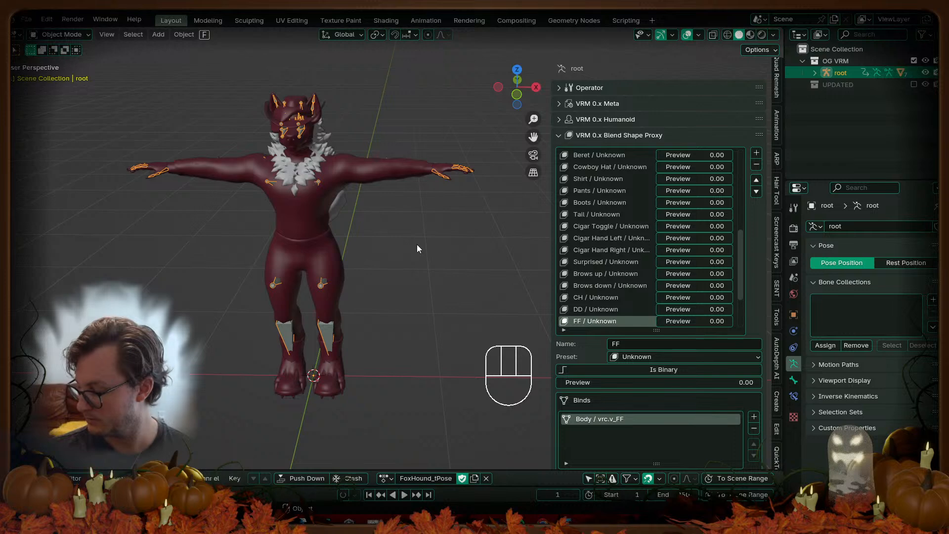
pyautogui.hotkey('ctrl', 's')
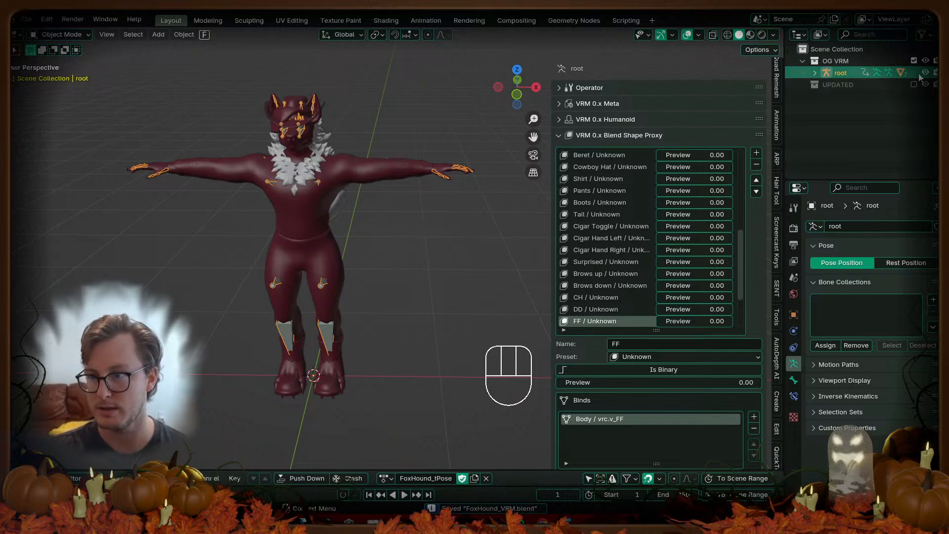
pyautogui.click(379, 159)
pyautogui.moveTo(378, 159); pyautogui.dragTo(322, 156, button='middle')
pyautogui.moveTo(272, 75); pyautogui.dragTo(485, 334)
pyautogui.press('b')
# Step: Delete all vertices of the selected meshes in Edit Mode and save
pyautogui.press('Tab')
pyautogui.press('a')
pyautogui.press('x')
pyautogui.click(406, 252)
pyautogui.press('Tab')
pyautogui.moveTo(312, 248); pyautogui.dragTo(366, 259, button='middle')
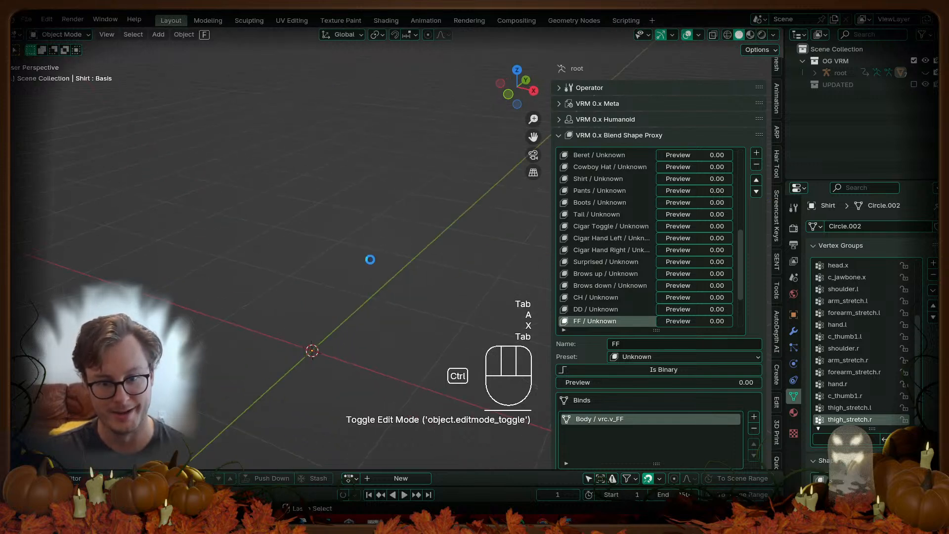
pyautogui.hotkey('ctrl', 's')
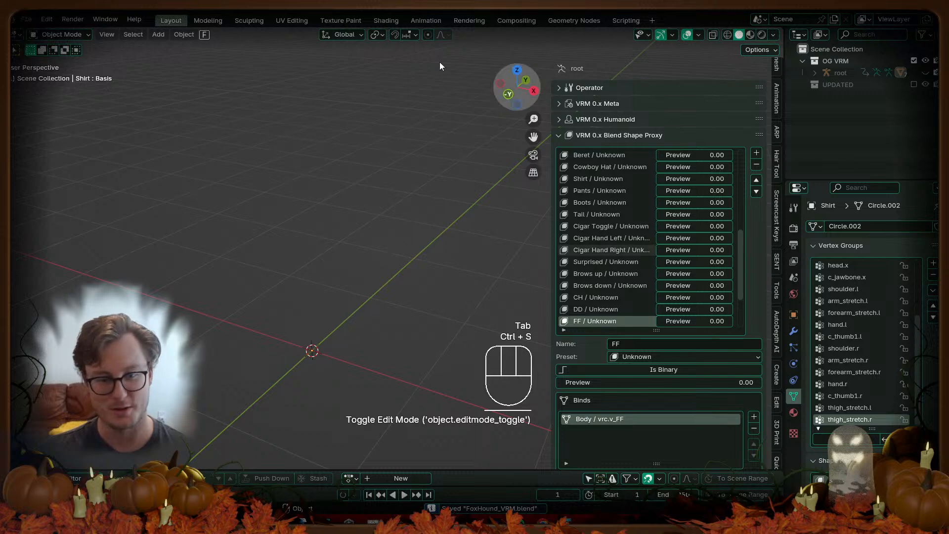
# Step: Include UPDATED, then join Beret.001 into Beret and Body.001 into Body
pyautogui.click(914, 86)
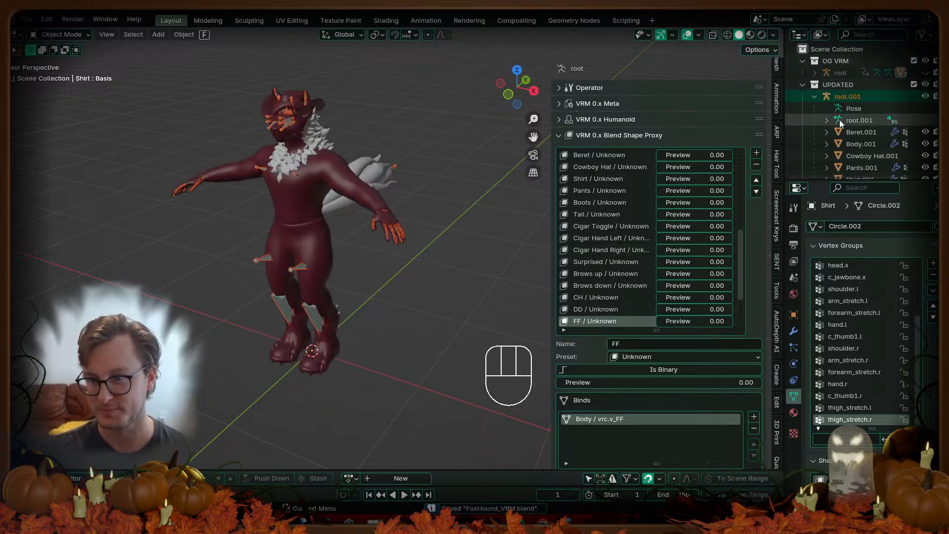
pyautogui.click(816, 72)
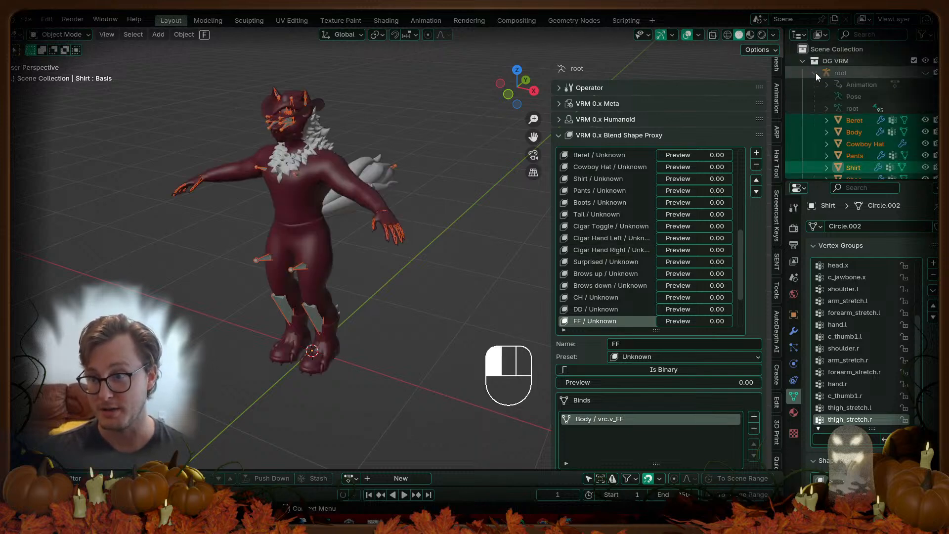
pyautogui.scroll(-5, 838, 105)
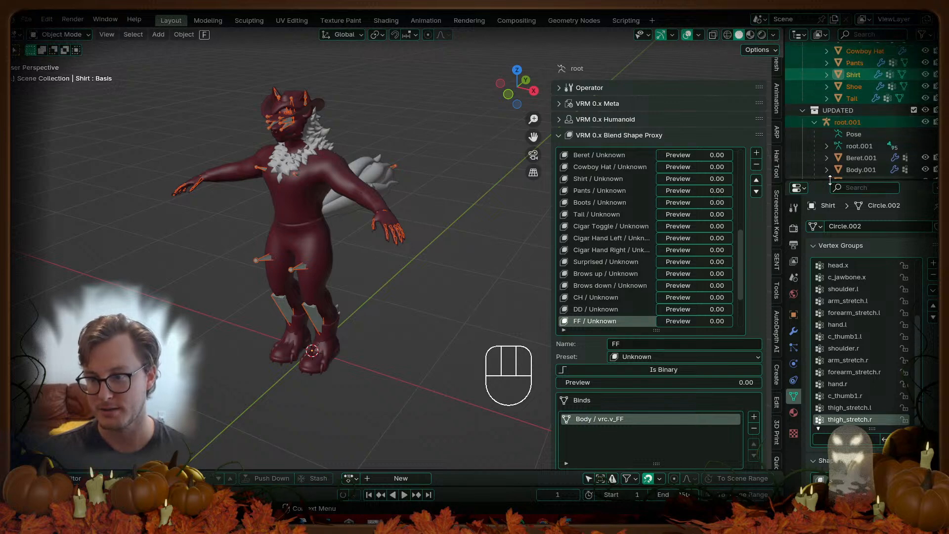
pyautogui.moveTo(841, 181); pyautogui.dragTo(840, 329)
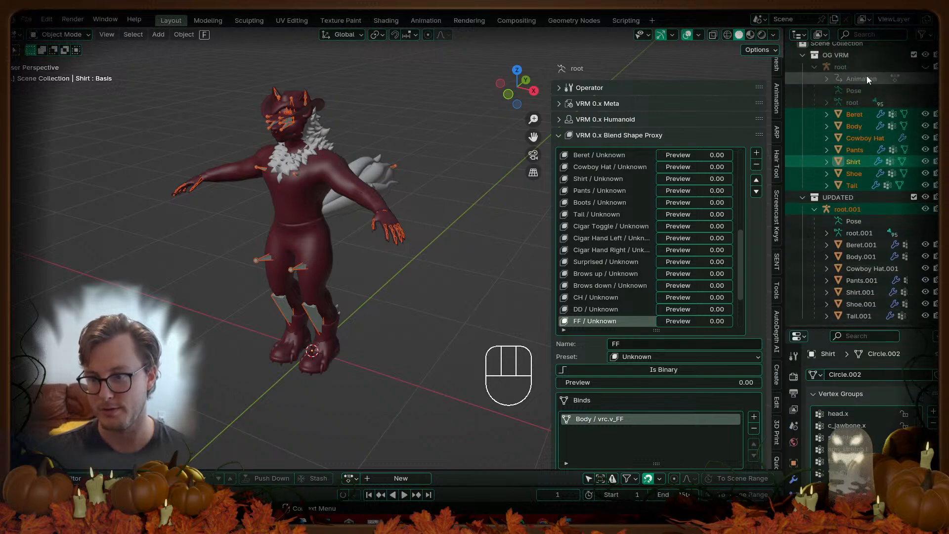
pyautogui.click(858, 245)
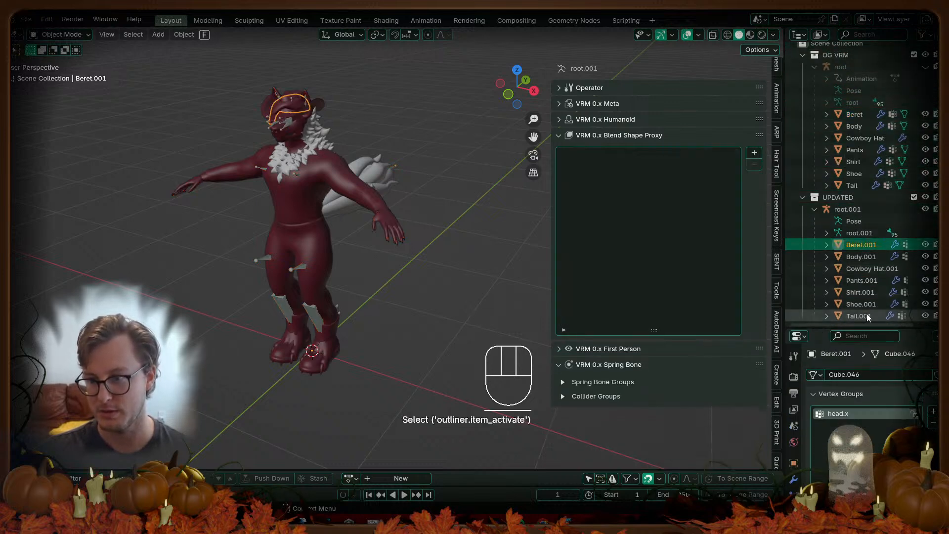
pyautogui.keyDown('ctrl'); pyautogui.click(852, 115); pyautogui.keyUp('ctrl')
pyautogui.hotkey('ctrl', 'j')
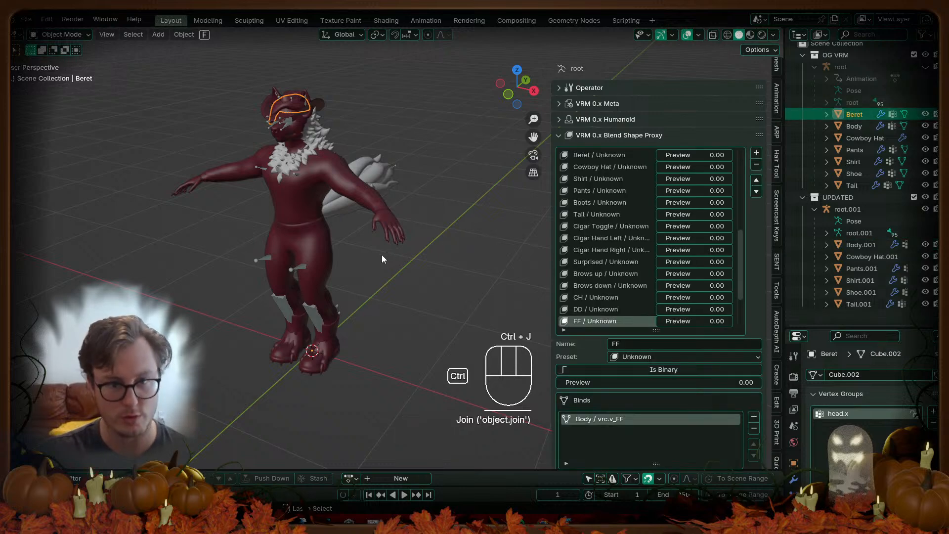
pyautogui.click(865, 251)
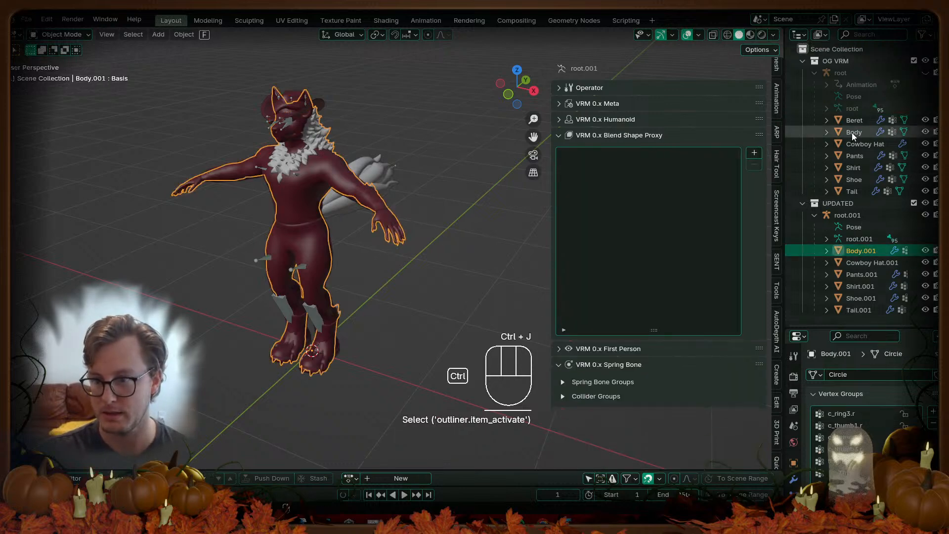
pyautogui.keyDown('ctrl'); pyautogui.click(853, 132); pyautogui.keyUp('ctrl')
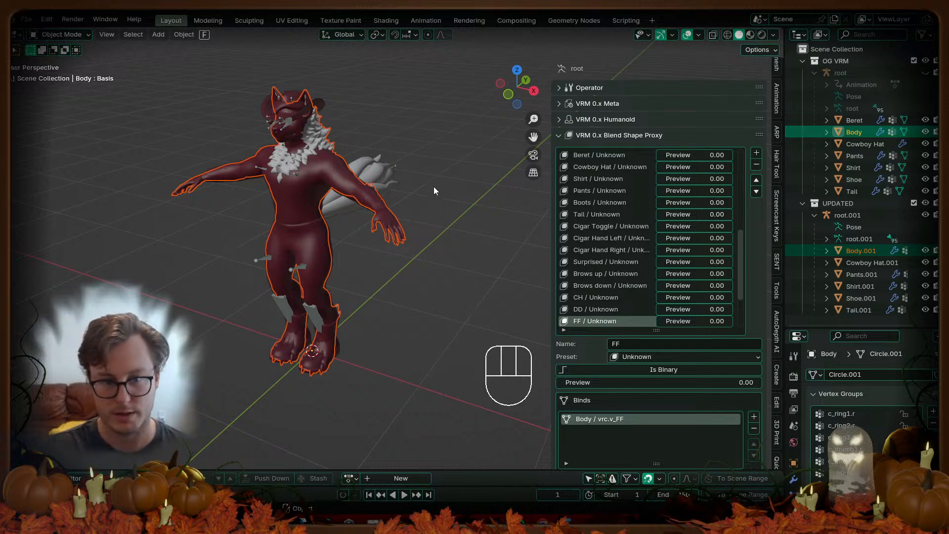
pyautogui.hotkey('ctrl', 'k')
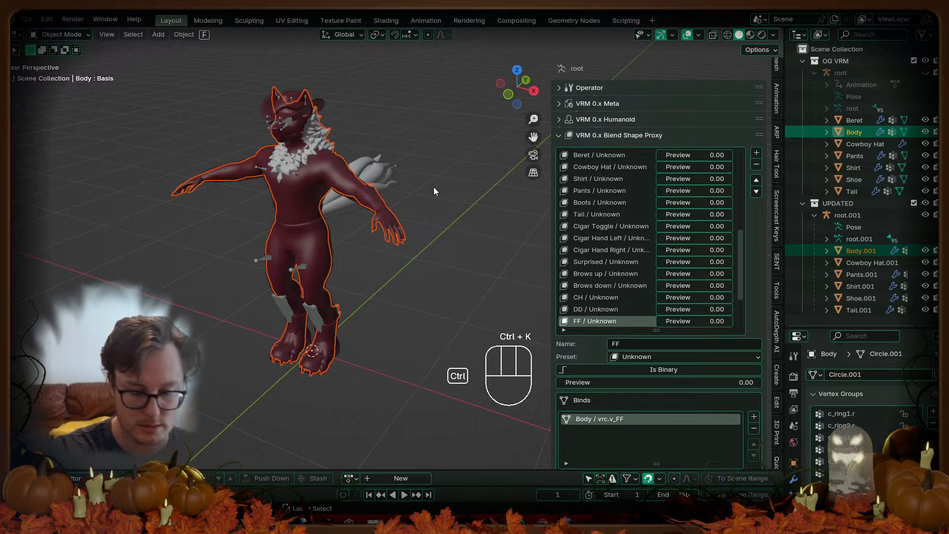
pyautogui.hotkey('ctrl', 'j')
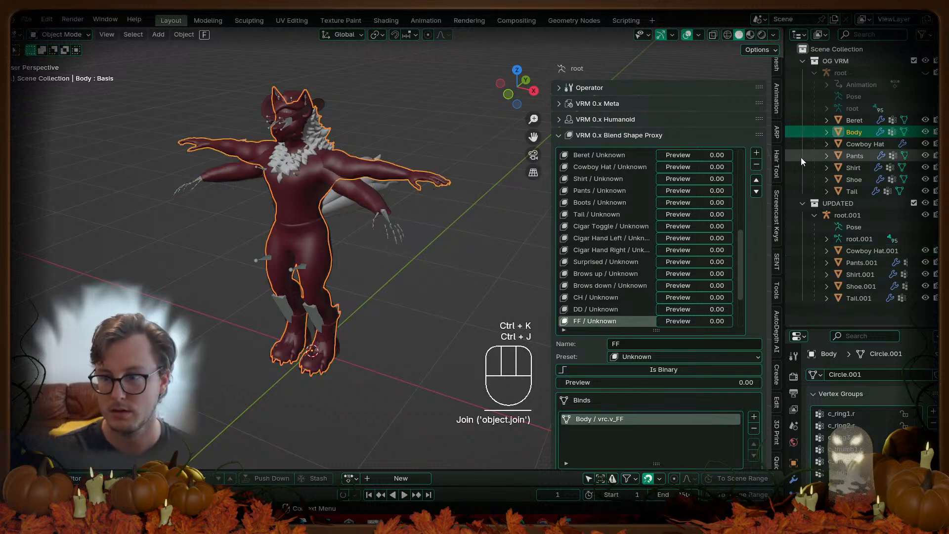
# Step: Join the updated Cowboy Hat, Pants and Shirt meshes into their originals
pyautogui.click(863, 251)
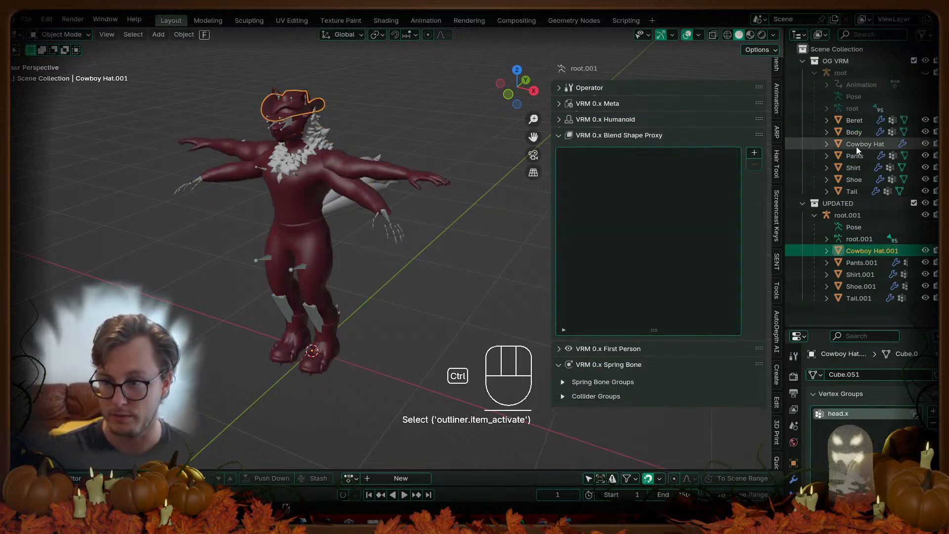
pyautogui.keyDown('ctrl'); pyautogui.click(857, 144); pyautogui.keyUp('ctrl')
pyautogui.hotkey('ctrl', 'j')
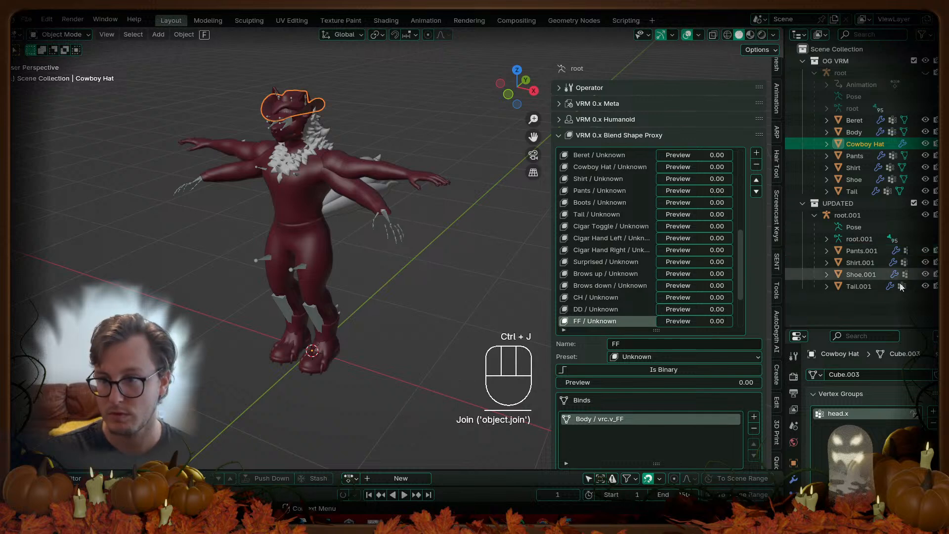
pyautogui.click(865, 251)
pyautogui.keyDown('ctrl'); pyautogui.click(856, 156); pyautogui.keyUp('ctrl')
pyautogui.hotkey('ctrl', 'j')
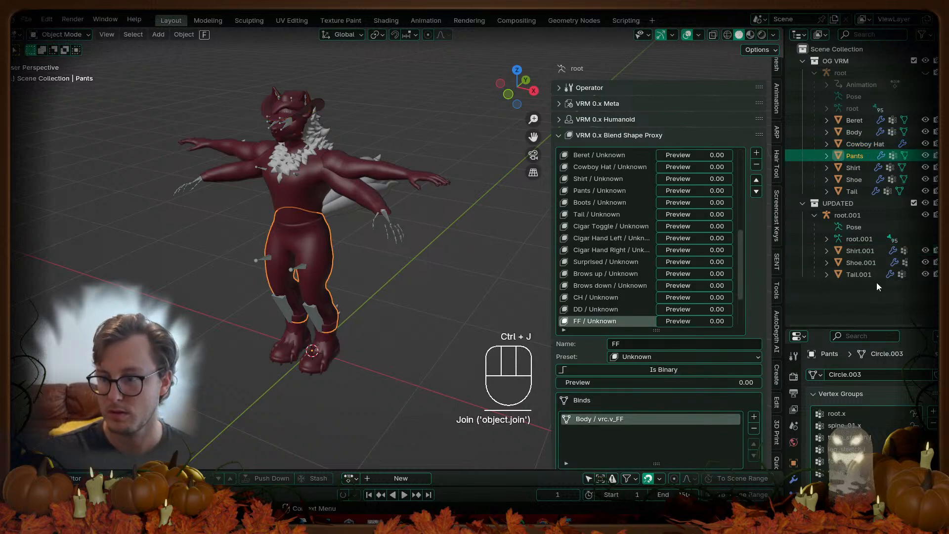
pyautogui.click(863, 251)
pyautogui.keyDown('ctrl'); pyautogui.click(854, 167); pyautogui.keyUp('ctrl')
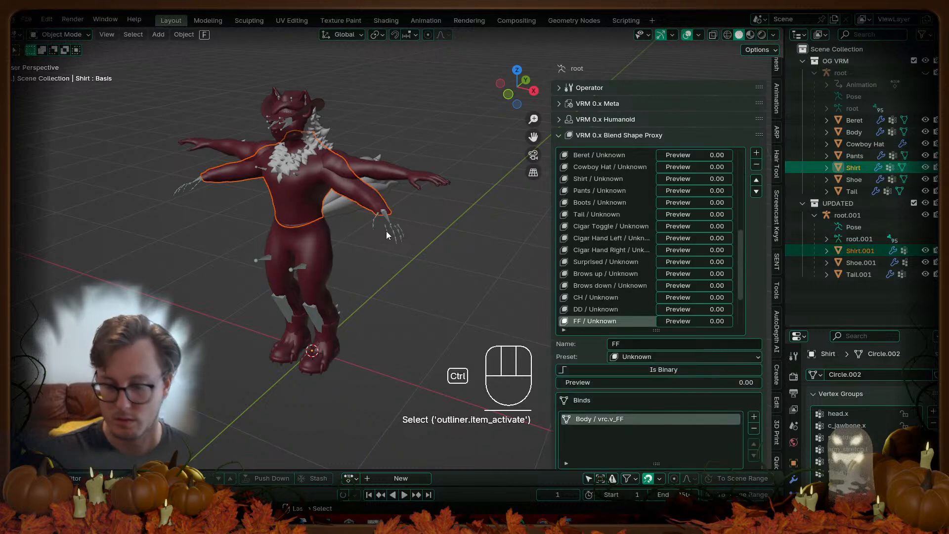
pyautogui.hotkey('ctrl', 'j')
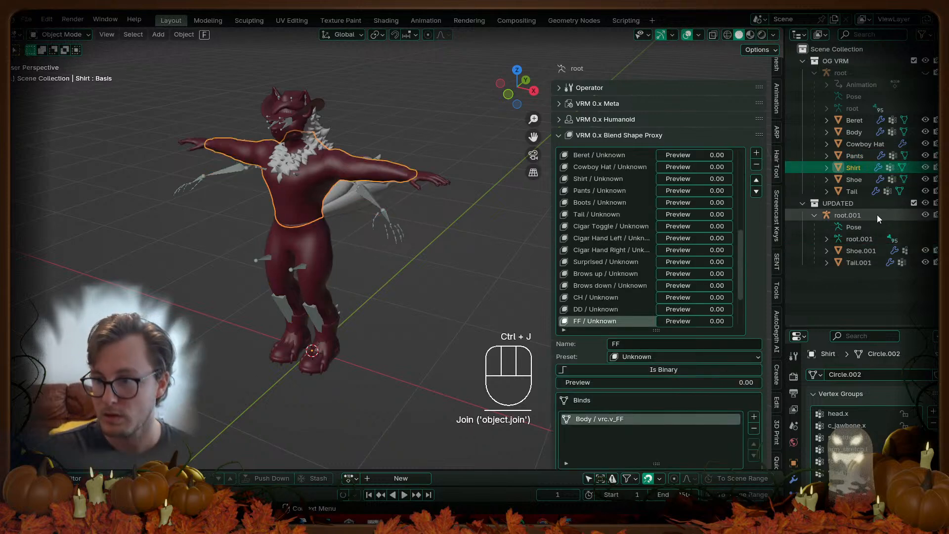
# Step: Join the updated Shoe and Tail meshes into their originals
pyautogui.click(860, 251)
pyautogui.keyDown('ctrl'); pyautogui.click(854, 180); pyautogui.keyUp('ctrl')
pyautogui.hotkey('ctrl', 'j')
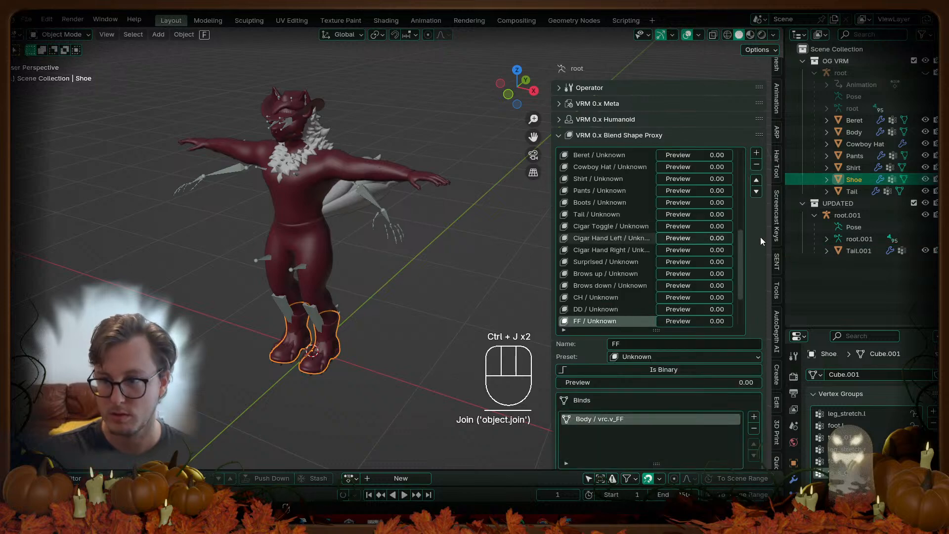
pyautogui.click(858, 251)
pyautogui.keyDown('ctrl'); pyautogui.click(852, 191); pyautogui.keyUp('ctrl')
pyautogui.hotkey('ctrl', 'j')
# Step: Delete the leftover root.001 armature
pyautogui.click(848, 214)
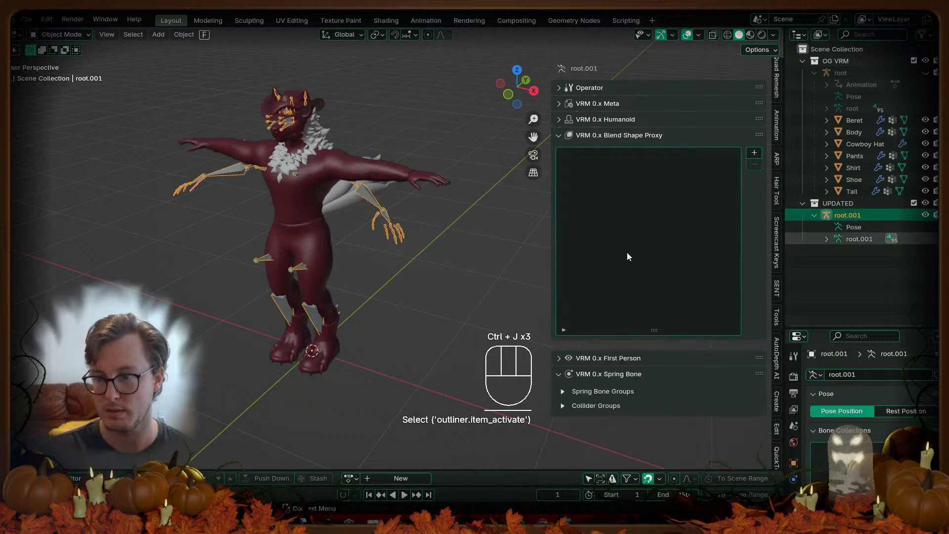
pyautogui.press('x')
pyautogui.click(347, 227)
pyautogui.moveTo(280, 292); pyautogui.dragTo(392, 256, button='middle')
# Step: Save, then expand the VRM 0.x Humanoid panel to review its bone assignments
pyautogui.hotkey('ctrl', 's')
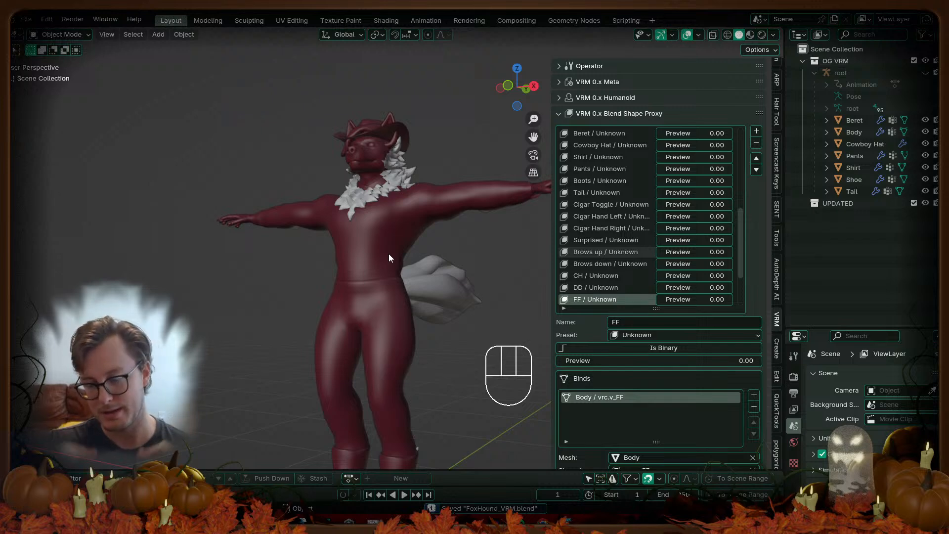
pyautogui.scroll(-2, 388, 254)
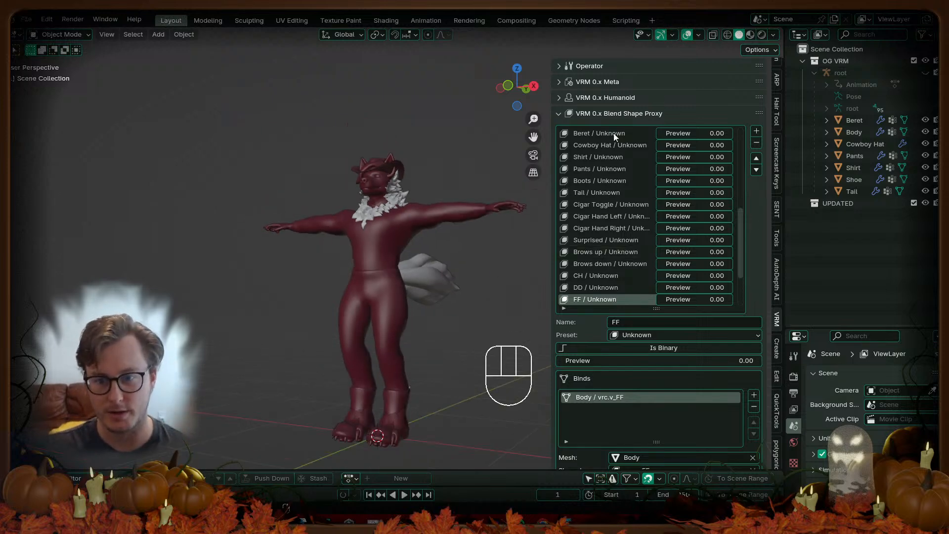
pyautogui.click(634, 97)
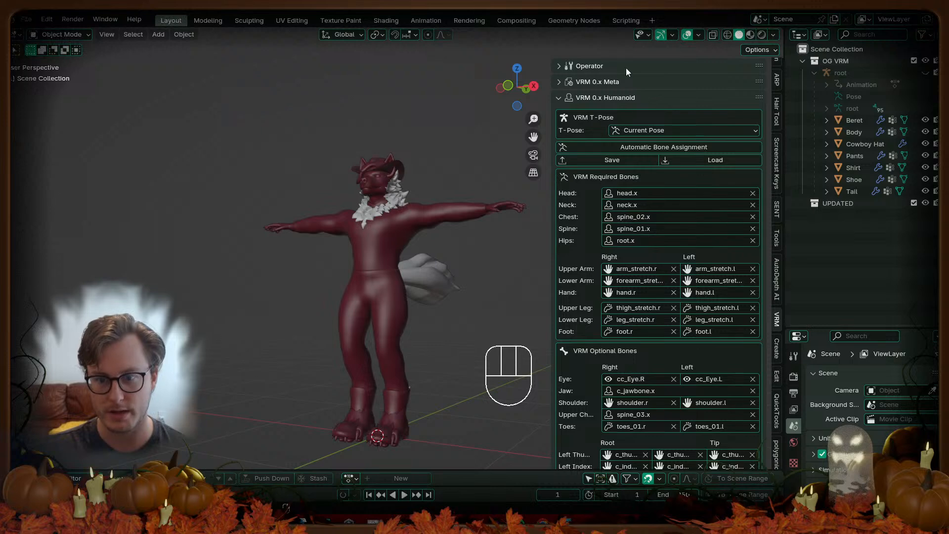
pyautogui.scroll(-15, 669, 249)
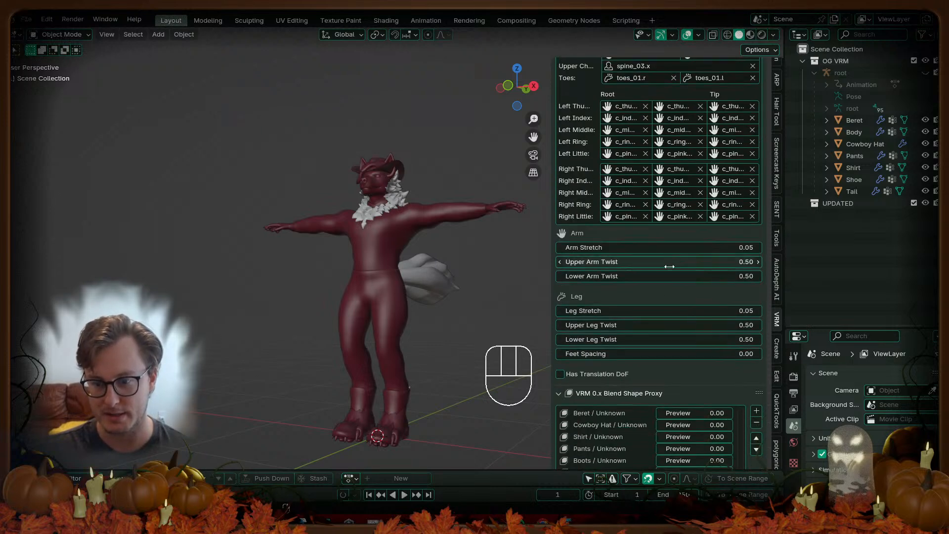
pyautogui.scroll(-5, 587, 337)
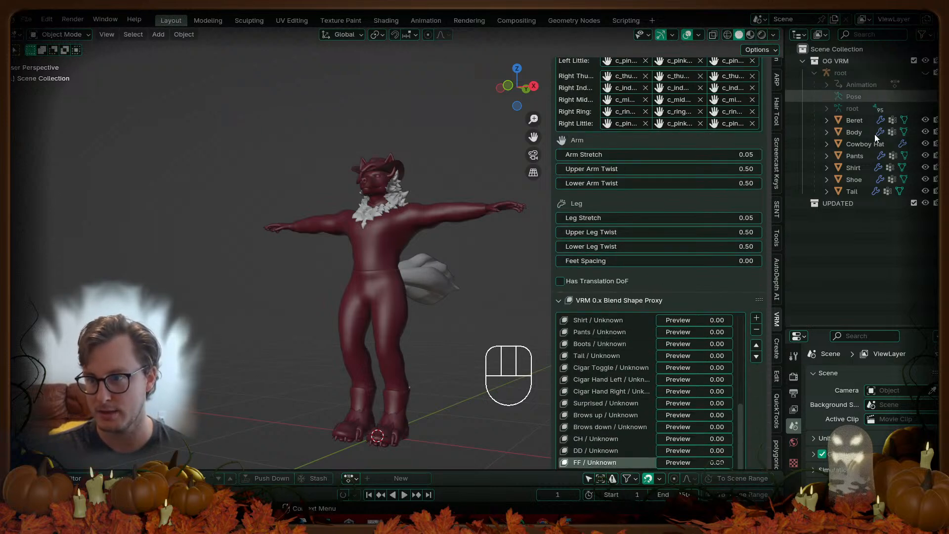
# Step: Scroll the Blend Shape Proxy list to confirm FF still binds Body's vrc.v_FF at 1.00
pyautogui.click(836, 204)
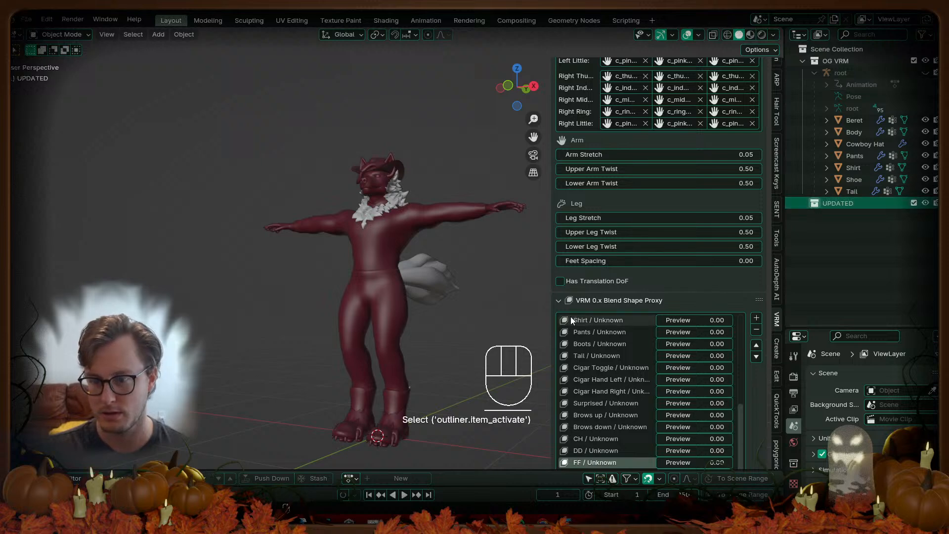
pyautogui.scroll(-3, 606, 339)
pyautogui.scroll(11, 613, 356)
pyautogui.scroll(-5, 697, 199)
pyautogui.scroll(-6, 626, 321)
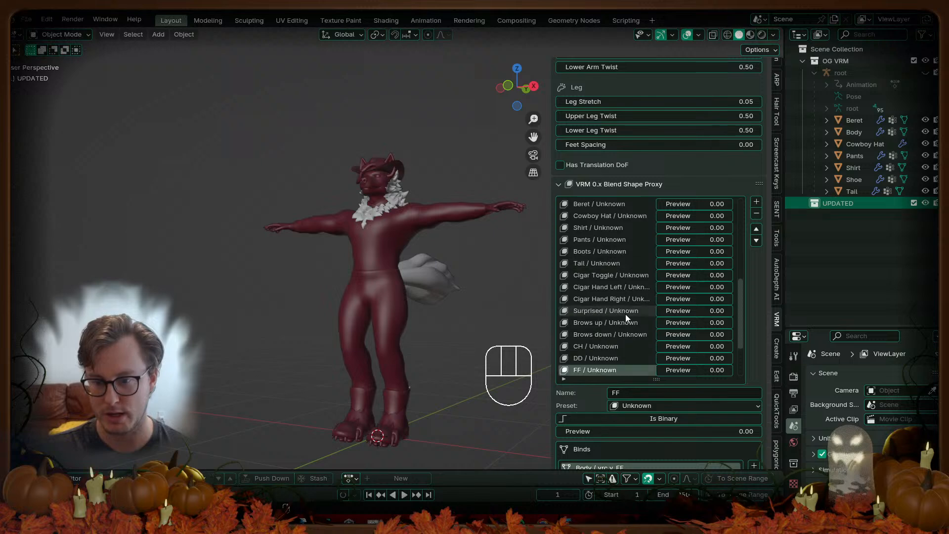
pyautogui.scroll(-4, 613, 386)
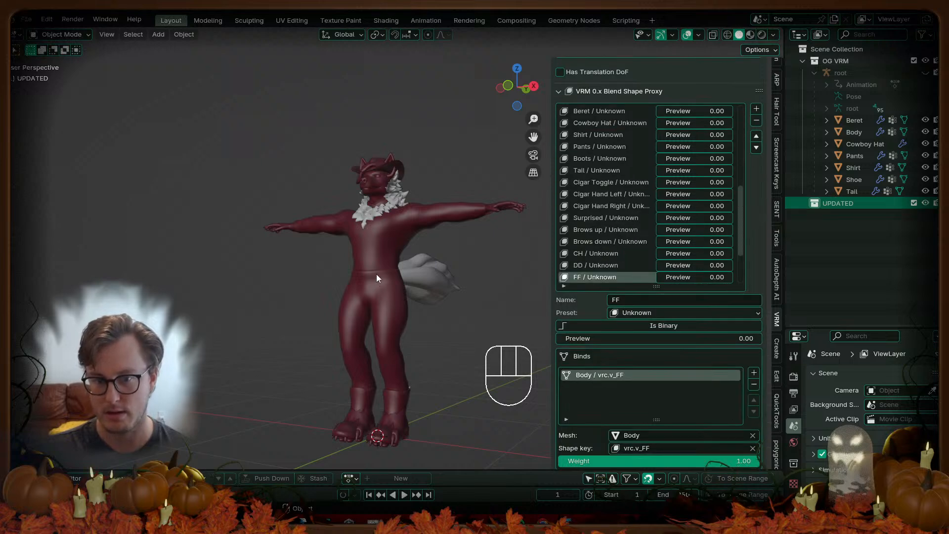
pyautogui.scroll(3, 381, 272)
pyautogui.moveTo(445, 193); pyautogui.dragTo(447, 220, button='middle')
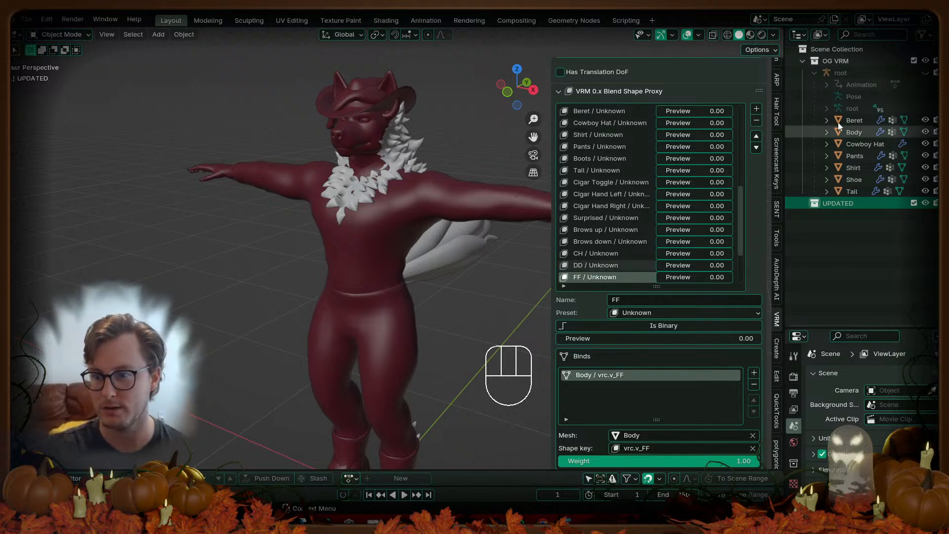
# Step: Delete the UPDATED collection hierarchy, unhide the root armature, and save
pyautogui.click(838, 203)
pyautogui.rightClick(837, 204)
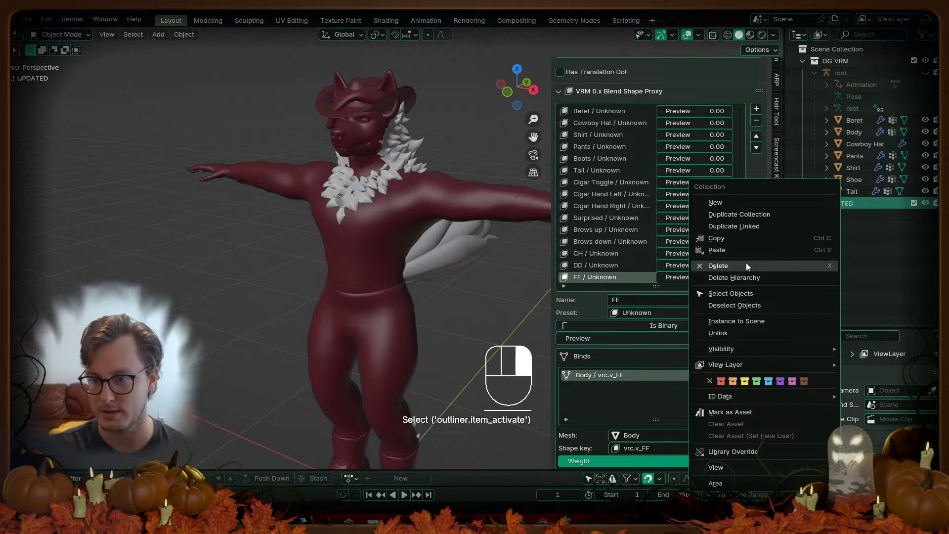
pyautogui.click(740, 278)
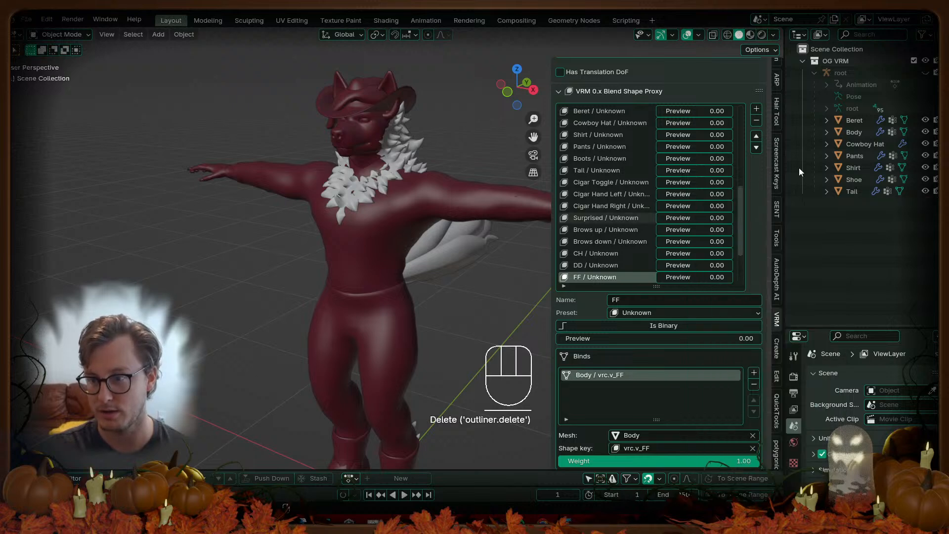
pyautogui.click(925, 73)
pyautogui.scroll(-5, 301, 200)
pyautogui.moveTo(331, 219); pyautogui.dragTo(350, 231, button='middle')
pyautogui.hotkey('ctrl', 's')
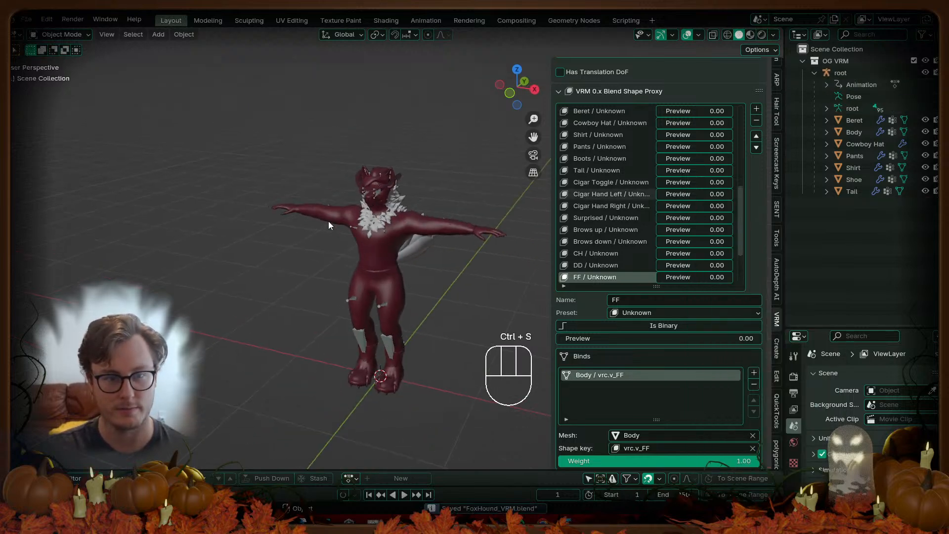
# Step: Save a copy named FoxHound_VRM_WIP_03_WeightFixed.blend
pyautogui.click(26, 20)
pyautogui.click(52, 132)
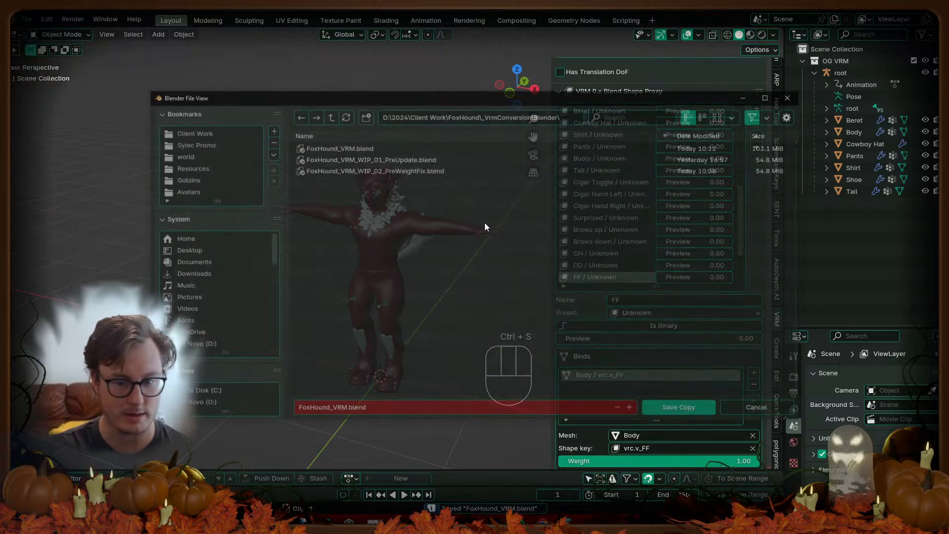
pyautogui.click(374, 170)
pyautogui.click(375, 410)
pyautogui.click(375, 410)
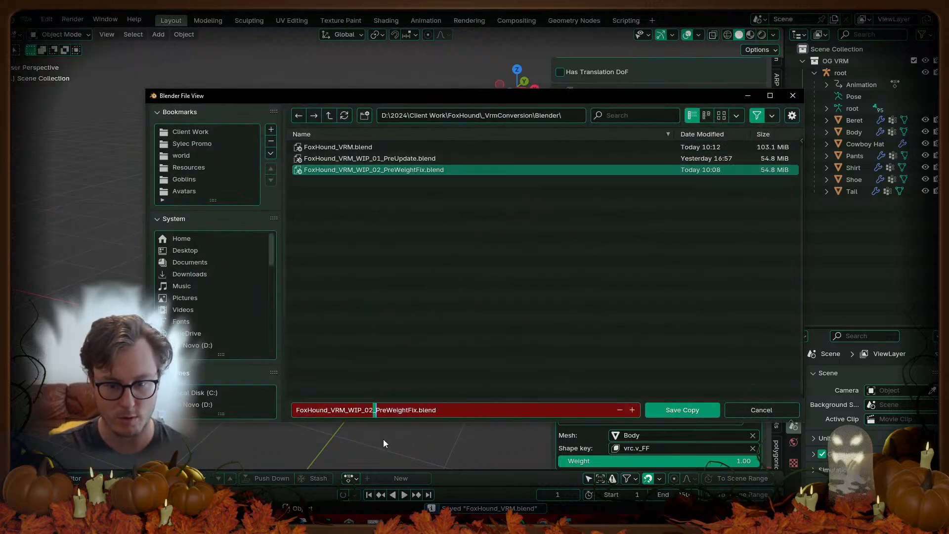
pyautogui.press('Left')
pyautogui.press('BackSpace')
pyautogui.write('3')
pyautogui.press('Right')
pyautogui.hotkey('ctrl', 'shift', 'Right')
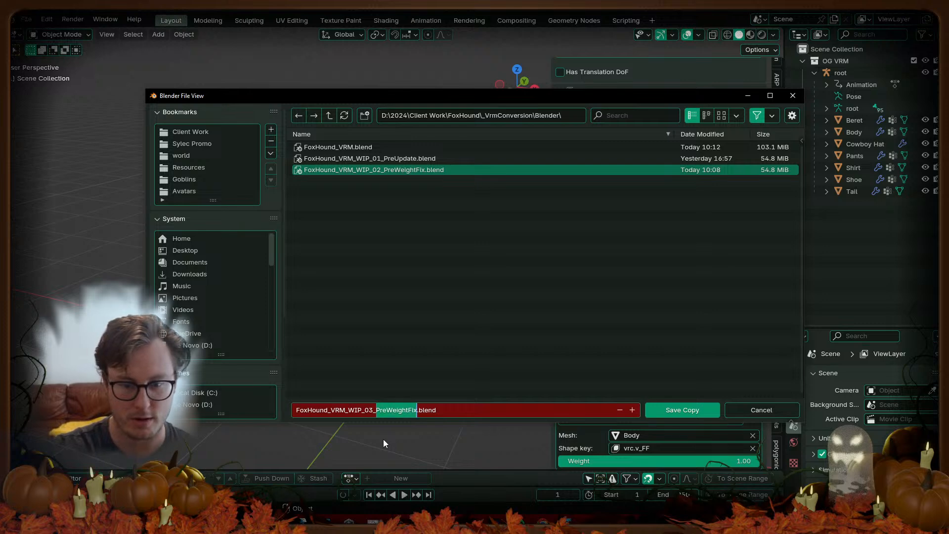
pyautogui.write('WeightFie')
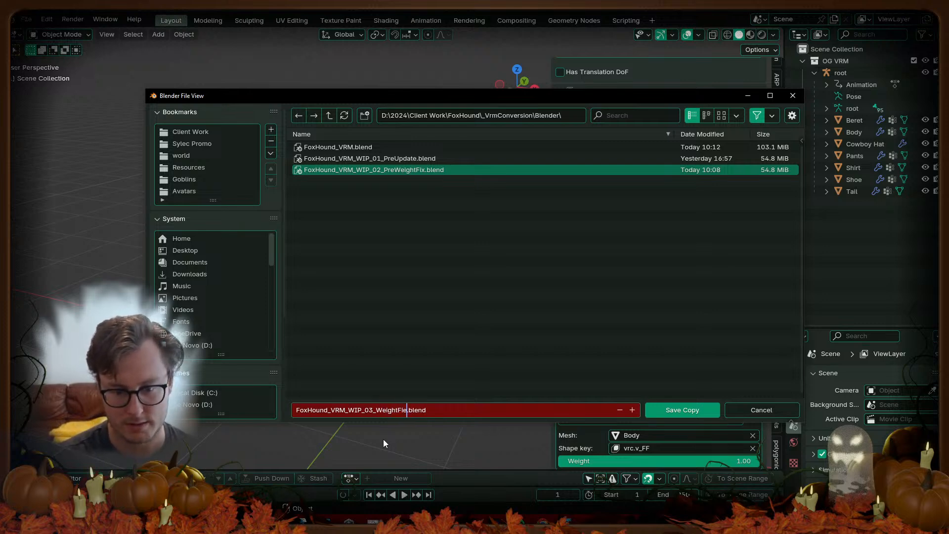
pyautogui.press('BackSpace')
pyautogui.write('xed')
pyautogui.press('Return')
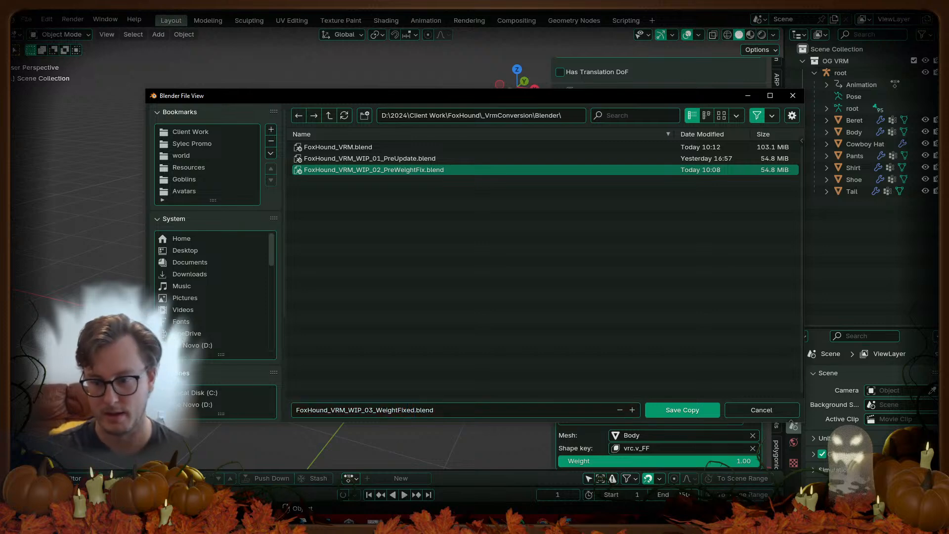
pyautogui.click(682, 410)
pyautogui.hotkey('ctrl', 's')
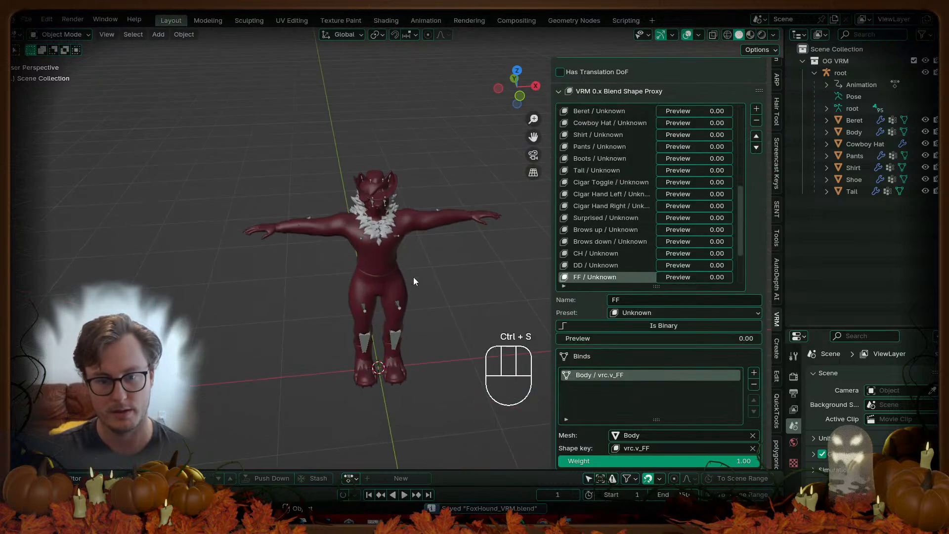
# Step: Export all objects as VRM, overwriting FoxHound_VRM.vrm in the FoxHound folder, then switch to Unity
pyautogui.press('a')
pyautogui.press('q')
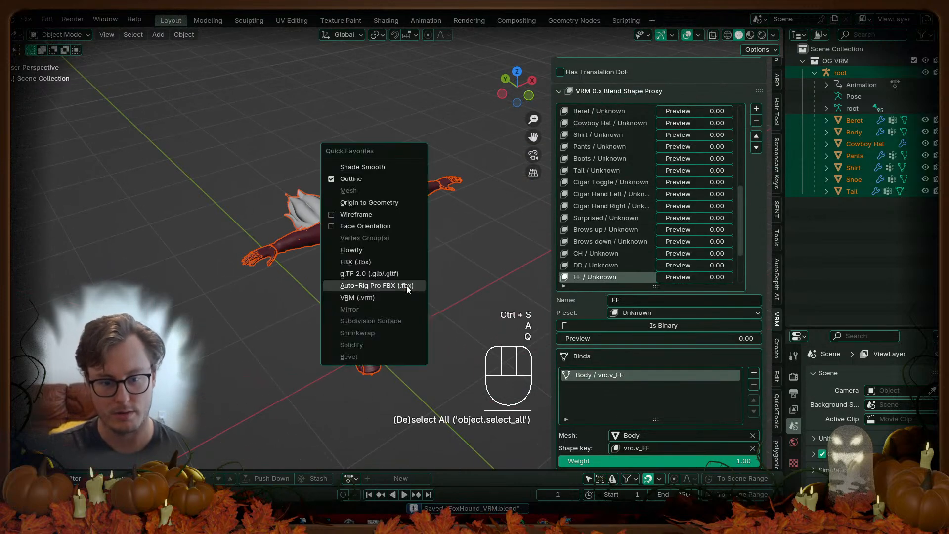
pyautogui.click(365, 298)
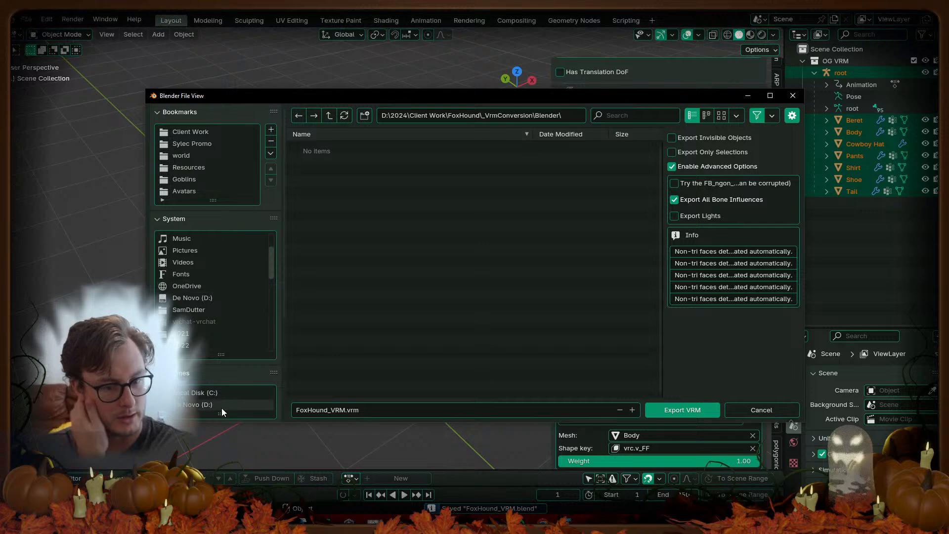
pyautogui.scroll(-5, 207, 381)
pyautogui.click(193, 372)
pyautogui.click(352, 229)
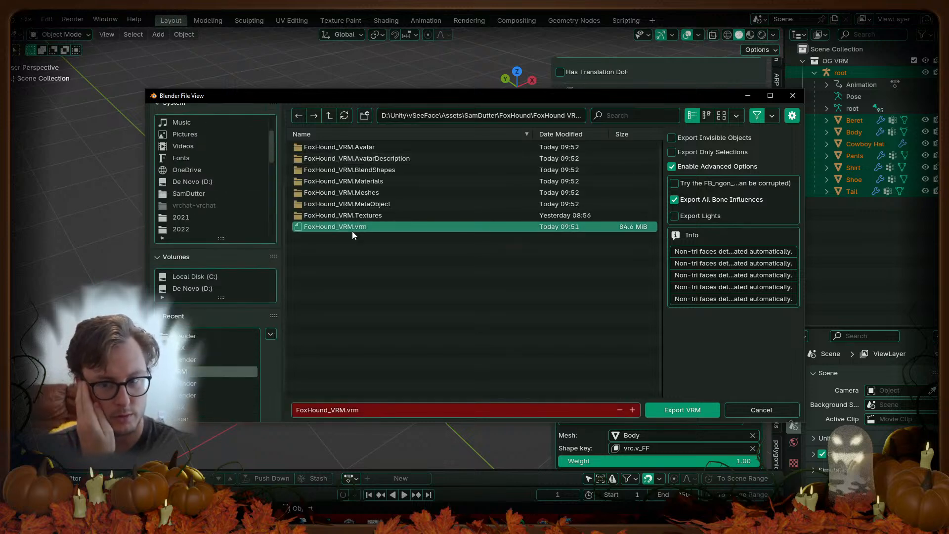
pyautogui.click(678, 410)
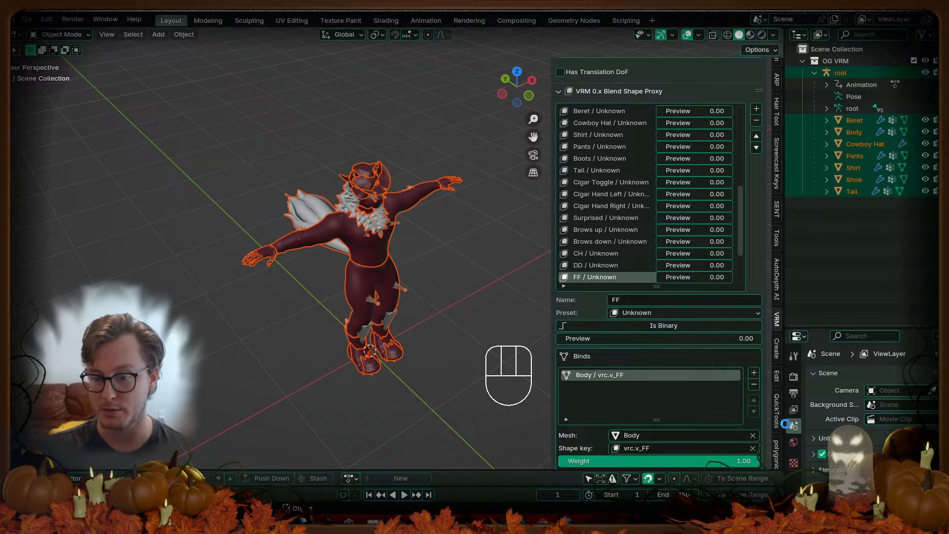
pyautogui.hotkey('alt', 'Tab')
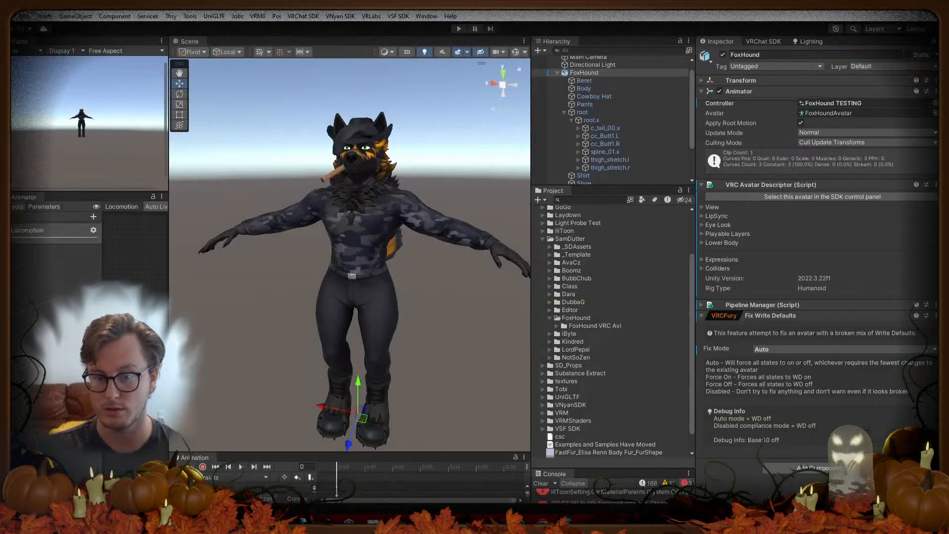
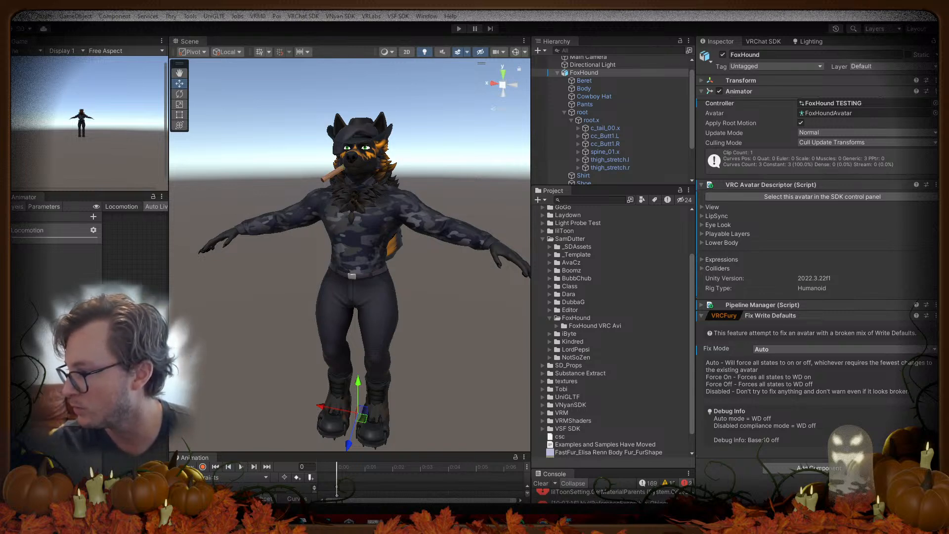
# Step: Deselect the FoxHound avatar and orbit the Scene view around it
pyautogui.click(441, 174)
pyautogui.keyDown('alt'); pyautogui.moveTo(445, 189); pyautogui.dragTo(354, 204); pyautogui.keyUp('alt')
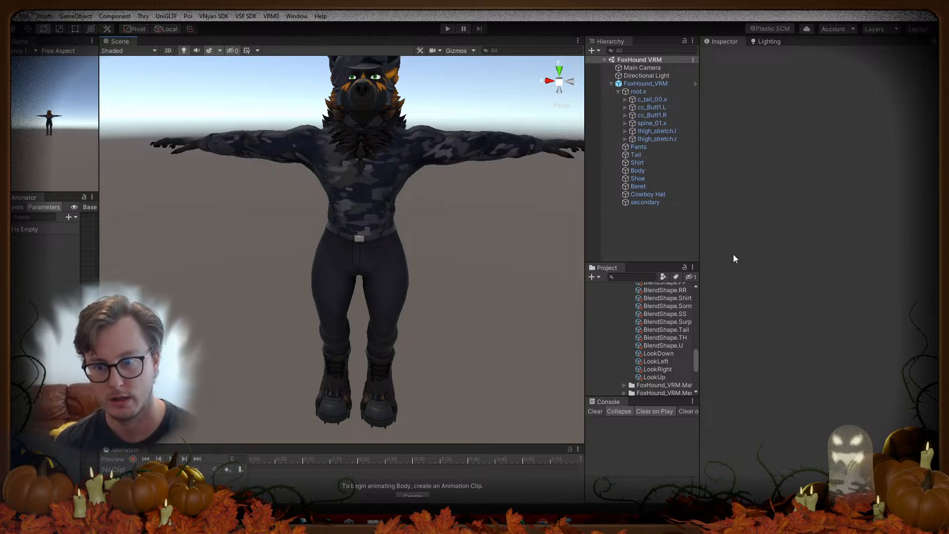
# Step: Add a VSF_Animations component to FoxHound_VRM by searching 'vs'
pyautogui.click(648, 83)
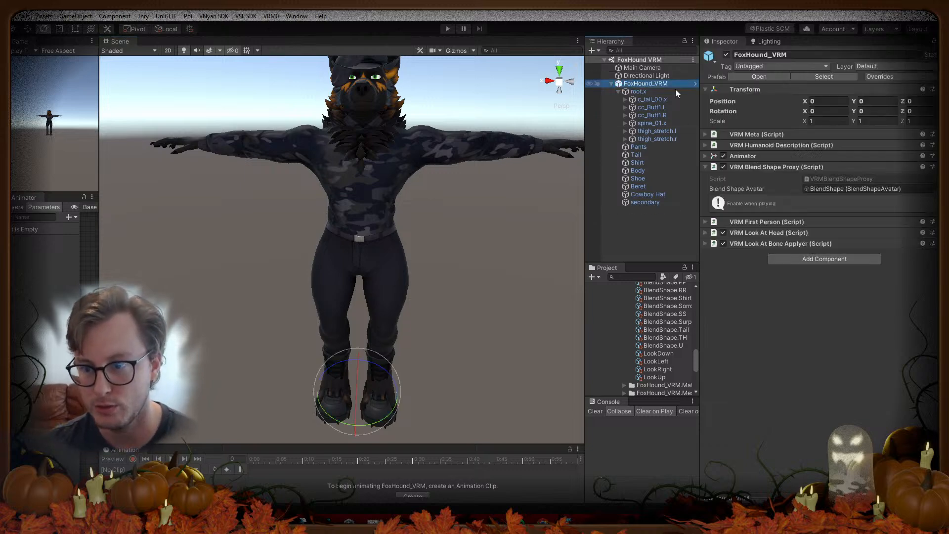
pyautogui.click(799, 259)
pyautogui.write('vsf')
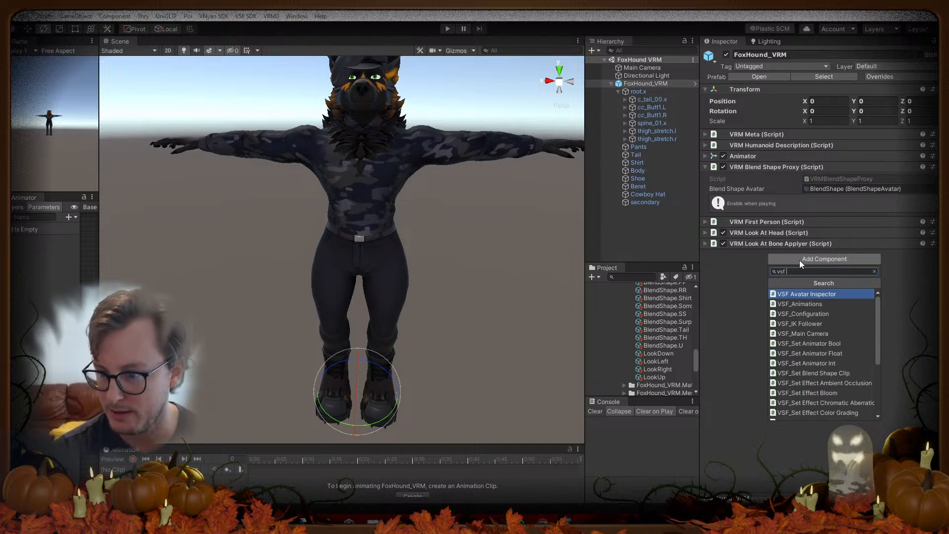
pyautogui.press('Down')
pyautogui.press('Return')
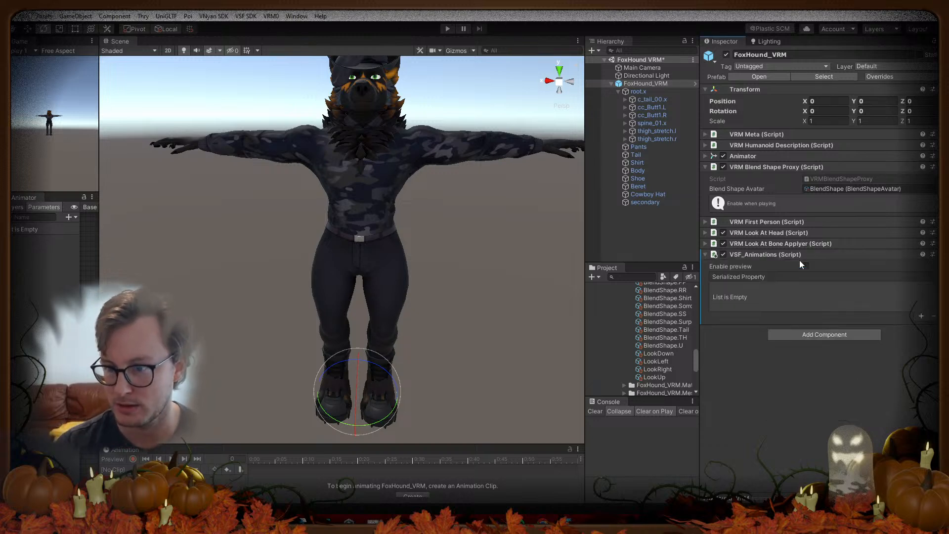
# Step: Add the first two animation entries, set to Beret and Cowboy Hat
pyautogui.click(921, 316)
pyautogui.click(841, 288)
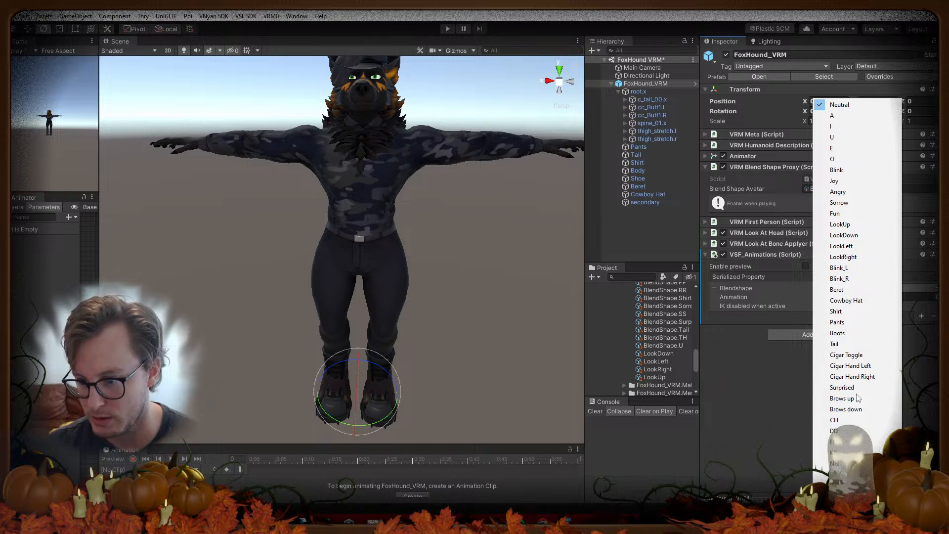
pyautogui.click(842, 291)
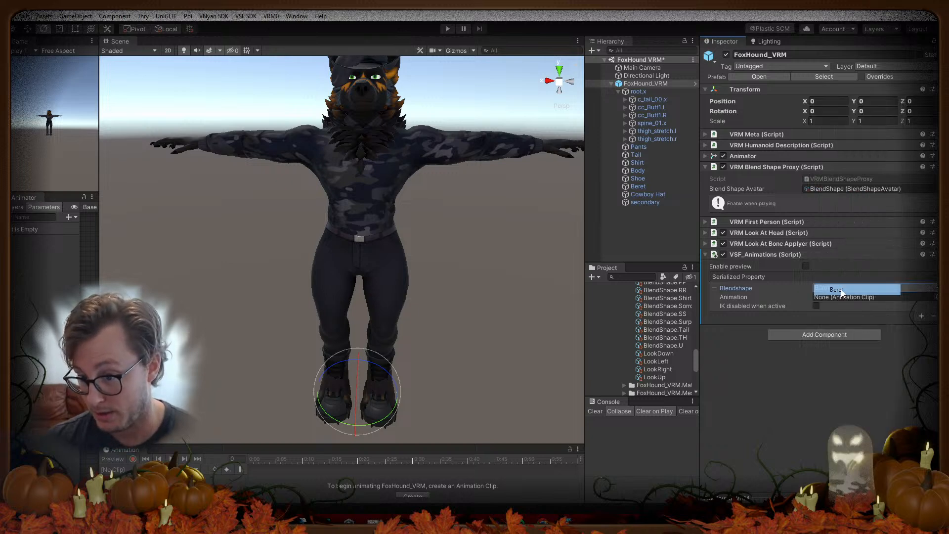
pyautogui.click(920, 316)
pyautogui.click(840, 315)
pyautogui.click(836, 311)
pyautogui.click(838, 314)
pyautogui.click(838, 323)
pyautogui.click(838, 315)
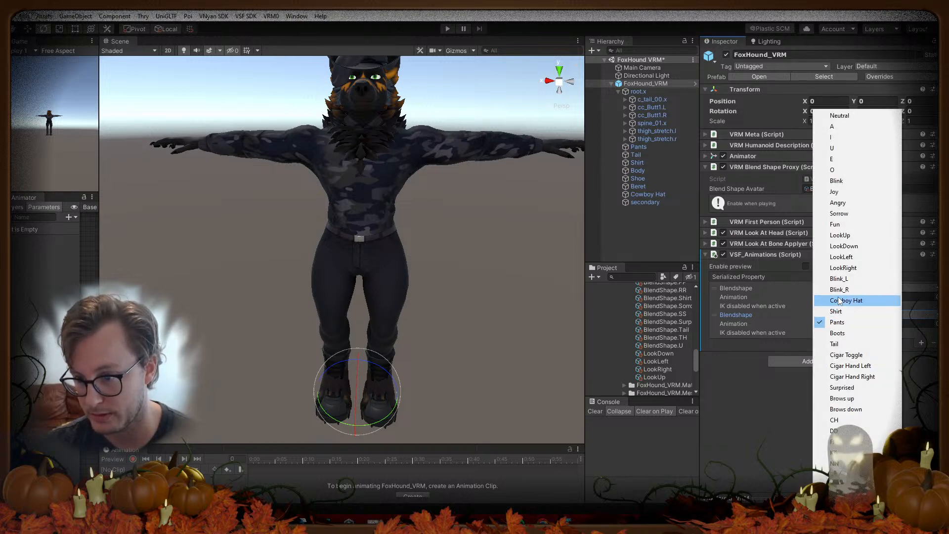
pyautogui.click(840, 301)
# Step: Add Shirt, Pants, Boots and Tail entries to the animations list
pyautogui.click(922, 343)
pyautogui.click(849, 344)
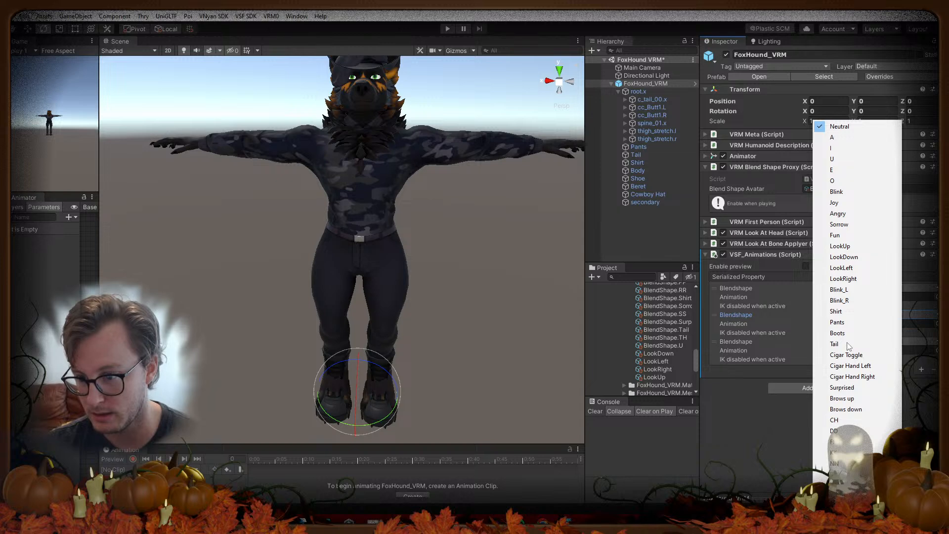
pyautogui.click(836, 311)
pyautogui.click(922, 370)
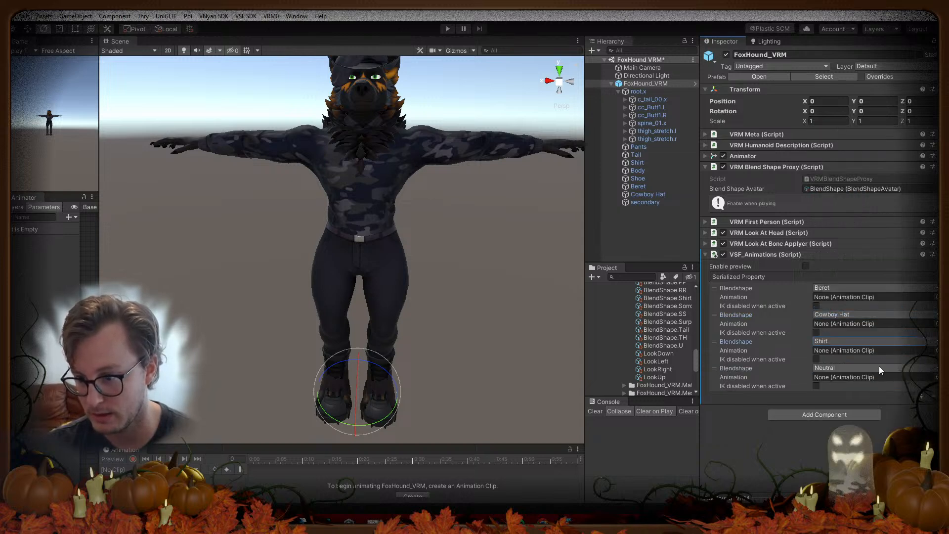
pyautogui.click(904, 372)
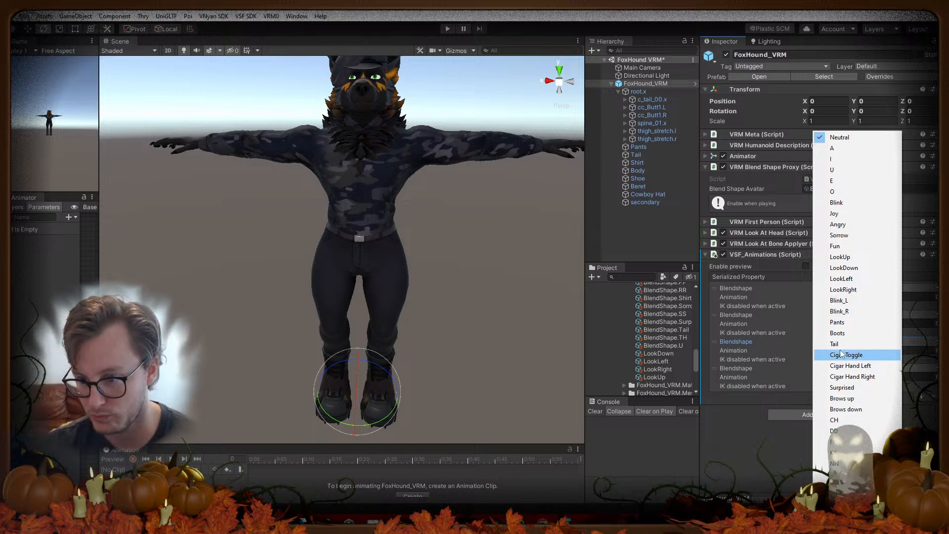
pyautogui.click(837, 322)
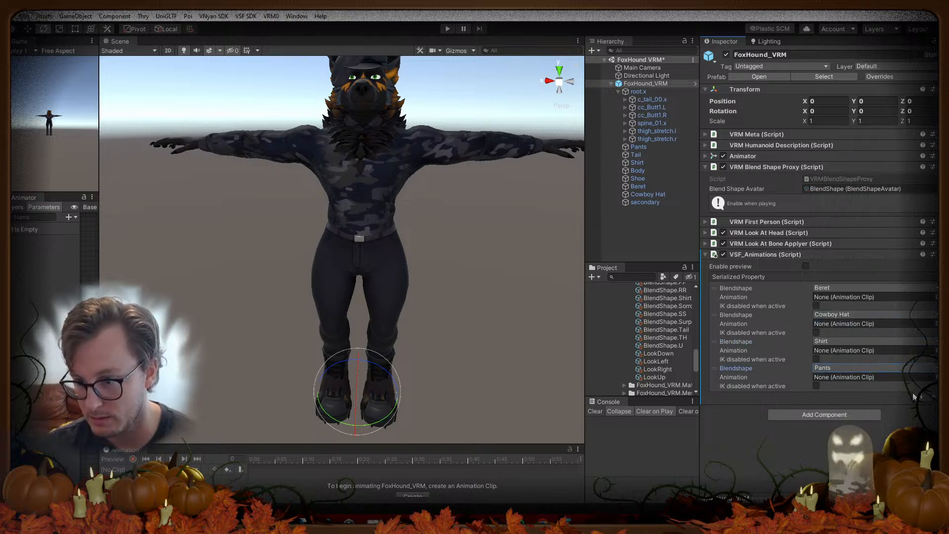
pyautogui.click(916, 398)
pyautogui.click(849, 394)
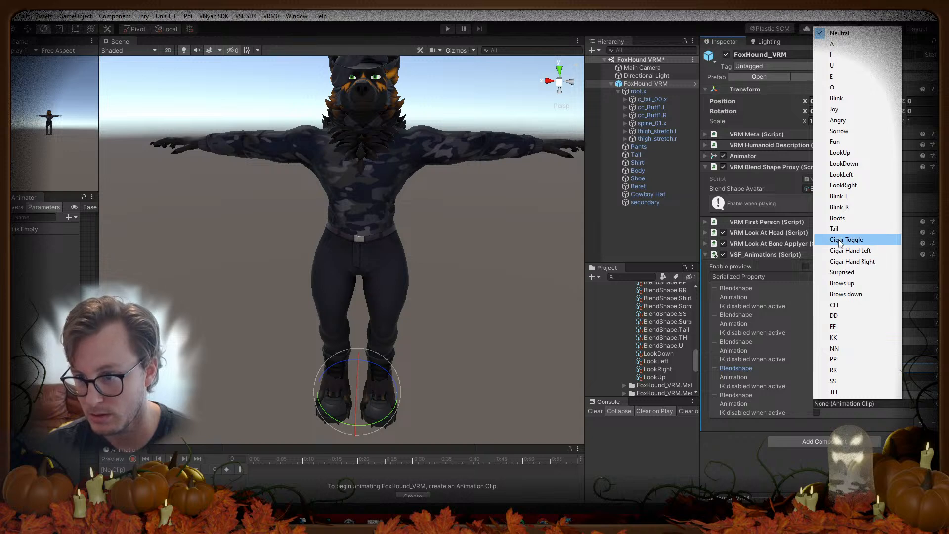
pyautogui.click(838, 221)
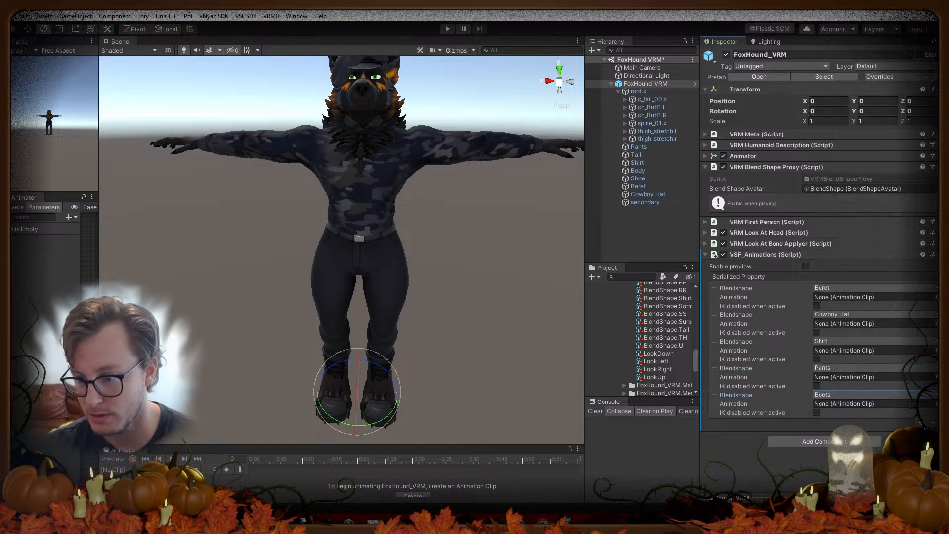
pyautogui.click(916, 424)
pyautogui.click(850, 421)
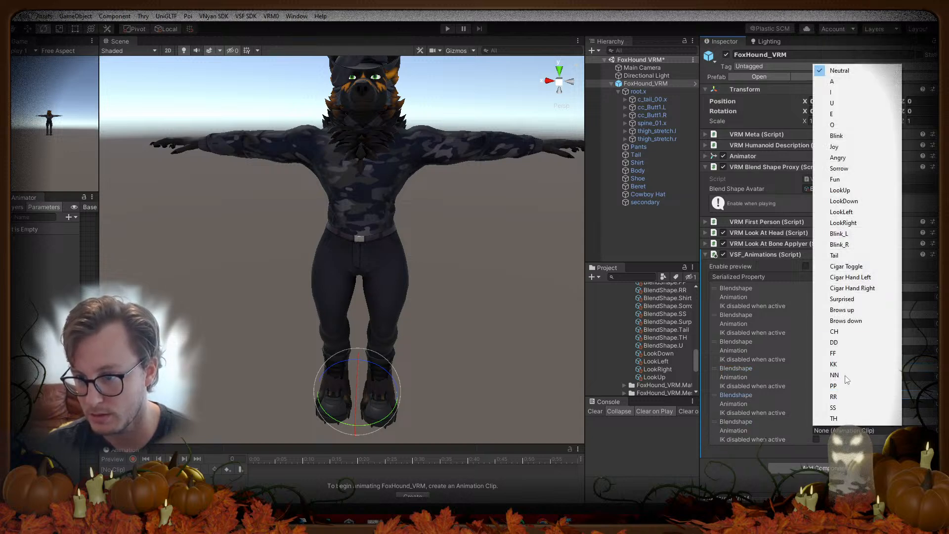
pyautogui.click(843, 256)
# Step: Add entries for Cigar Toggle, Cigar Hand Left and another cigar blendshape
pyautogui.click(916, 450)
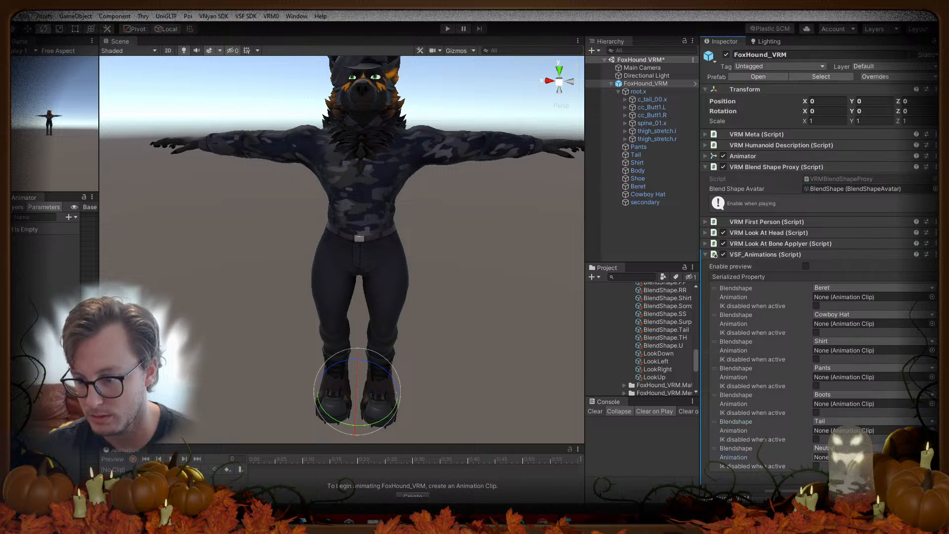
pyautogui.click(869, 448)
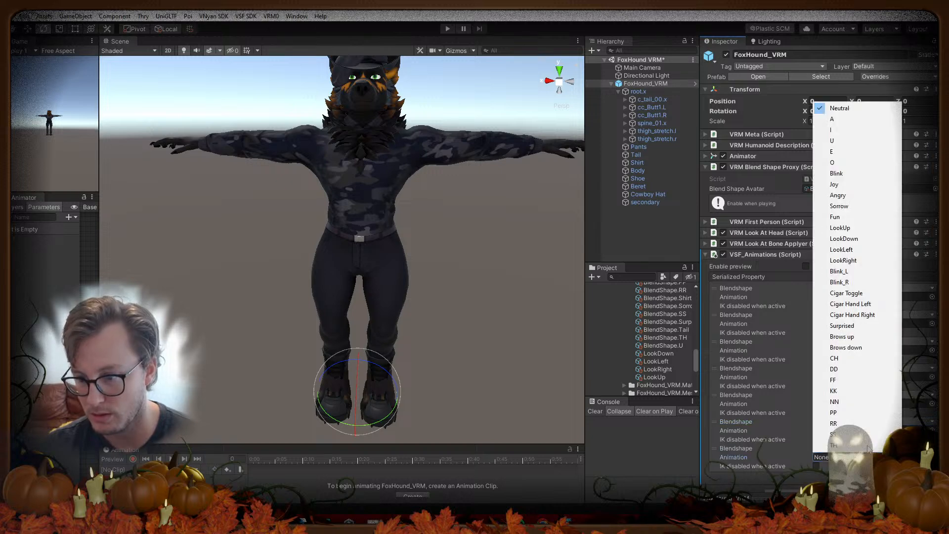
pyautogui.click(847, 293)
pyautogui.click(915, 476)
pyautogui.click(865, 475)
pyautogui.click(851, 330)
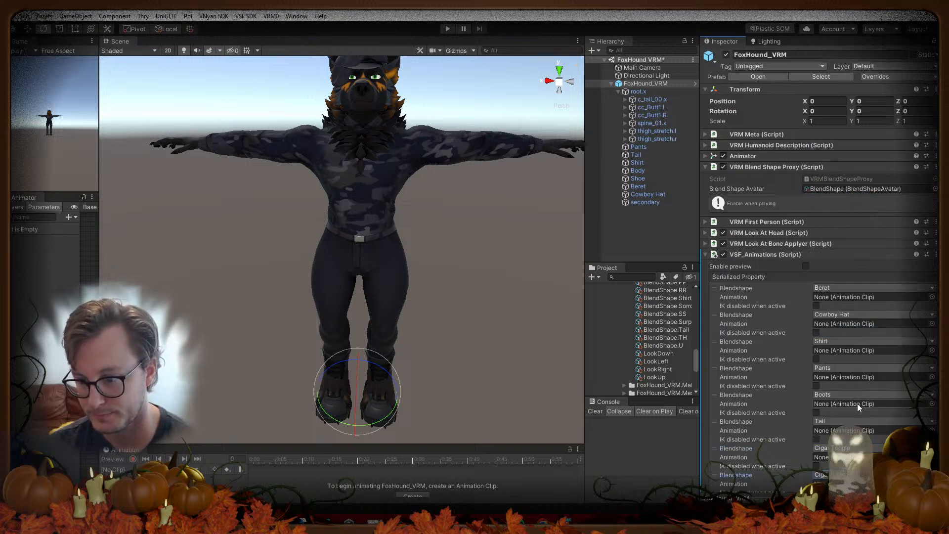
pyautogui.scroll(-2, 873, 447)
pyautogui.click(841, 460)
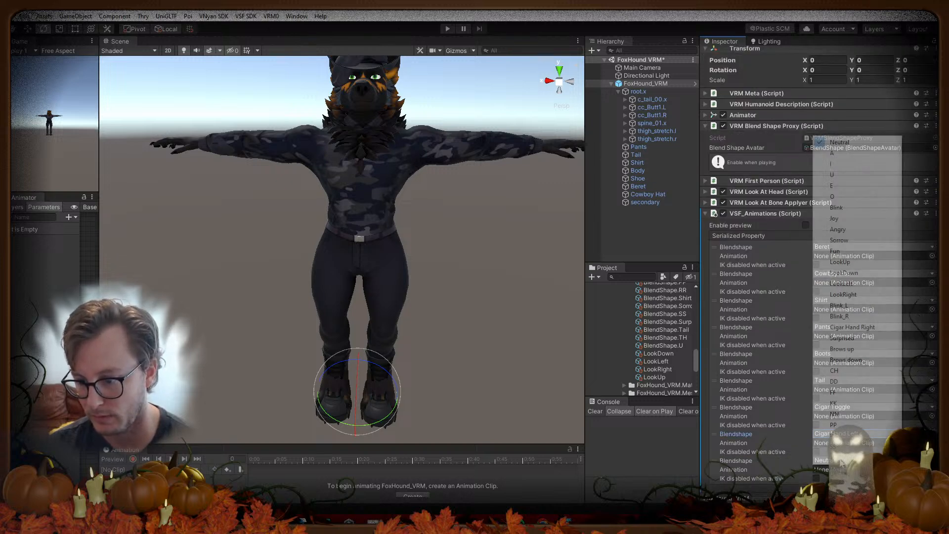
pyautogui.click(863, 330)
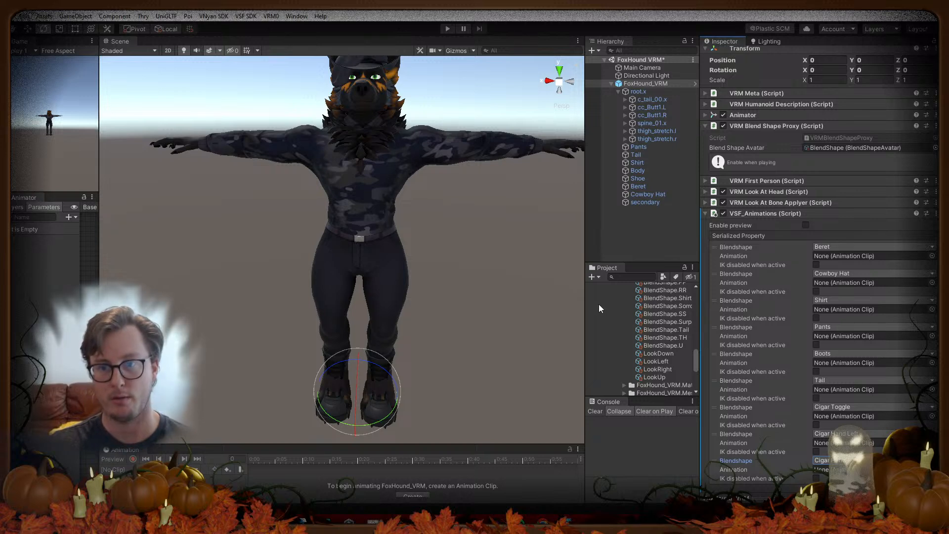
pyautogui.moveTo(586, 307); pyautogui.dragTo(468, 307)
# Step: Create an Animator folder inside the FoxHound VRM folder
pyautogui.moveTo(538, 264); pyautogui.dragTo(541, 151)
pyautogui.scroll(15, 549, 230)
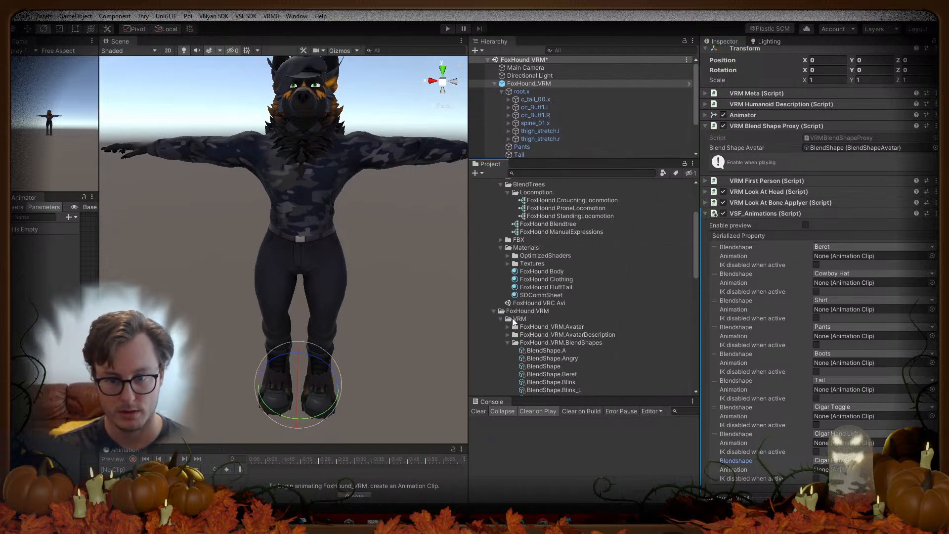
pyautogui.click(509, 343)
pyautogui.click(501, 319)
pyautogui.click(525, 313)
pyautogui.rightClick(525, 313)
pyautogui.moveTo(549, 17)
pyautogui.click(704, 44)
pyautogui.write('Animator')
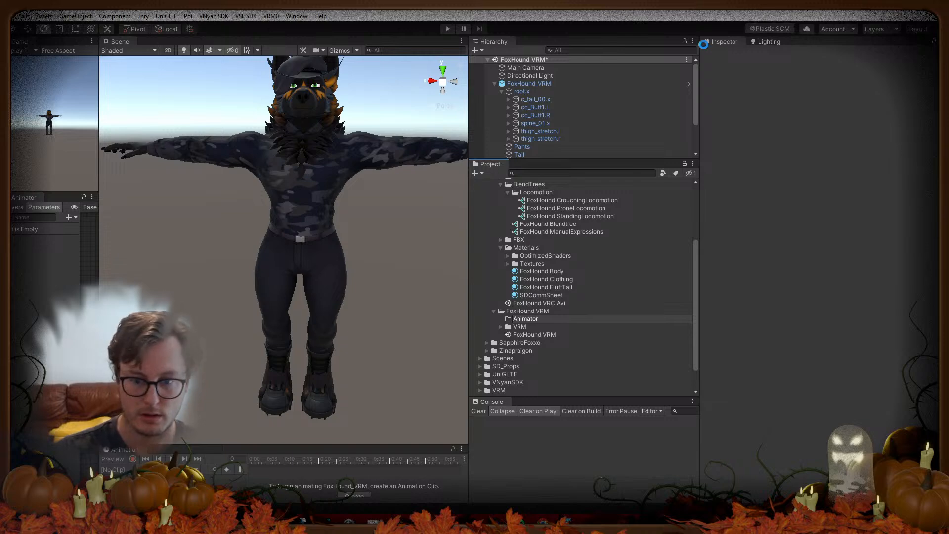
pyautogui.press('Return')
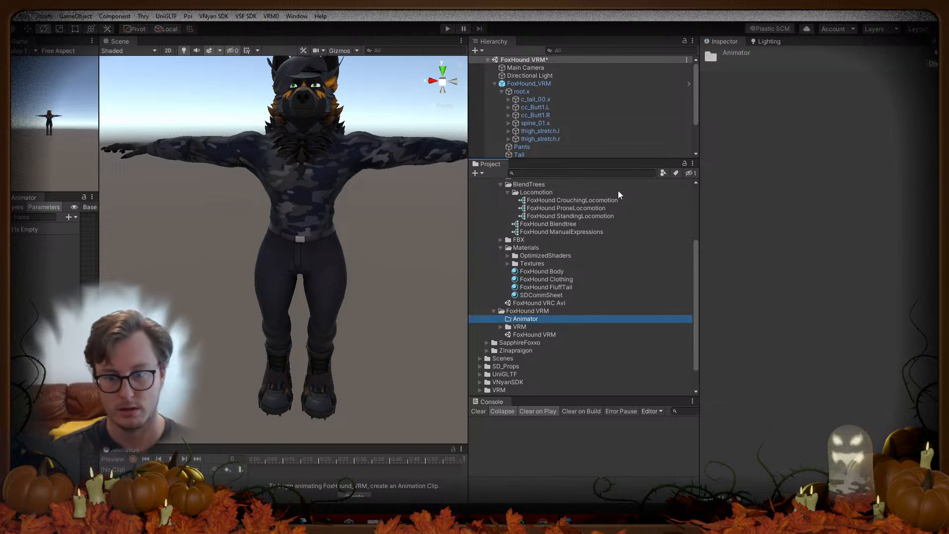
# Step: Rename the Animator folder to Animations
pyautogui.rightClick(535, 322)
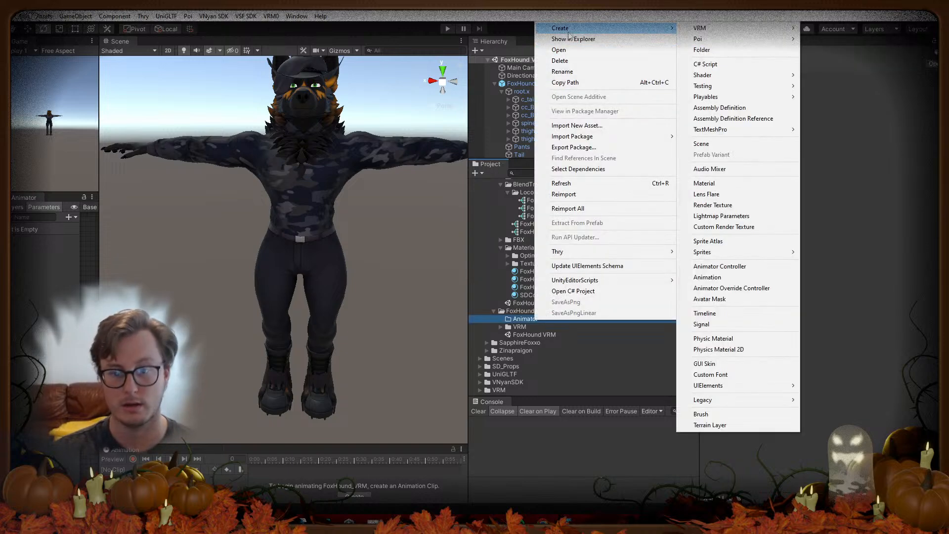
pyautogui.click(562, 72)
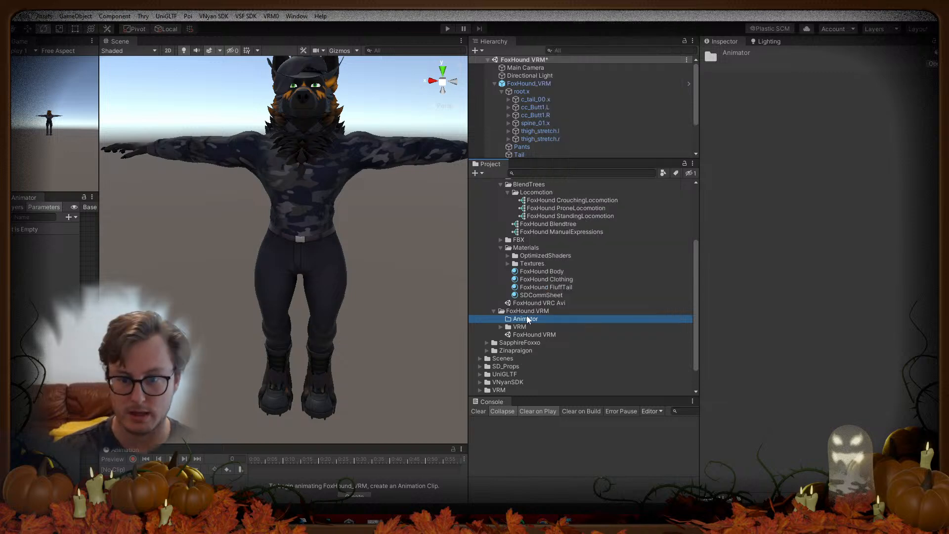
pyautogui.press('End')
pyautogui.press('BackSpace')
pyautogui.press('BackSpace')
pyautogui.write('ions')
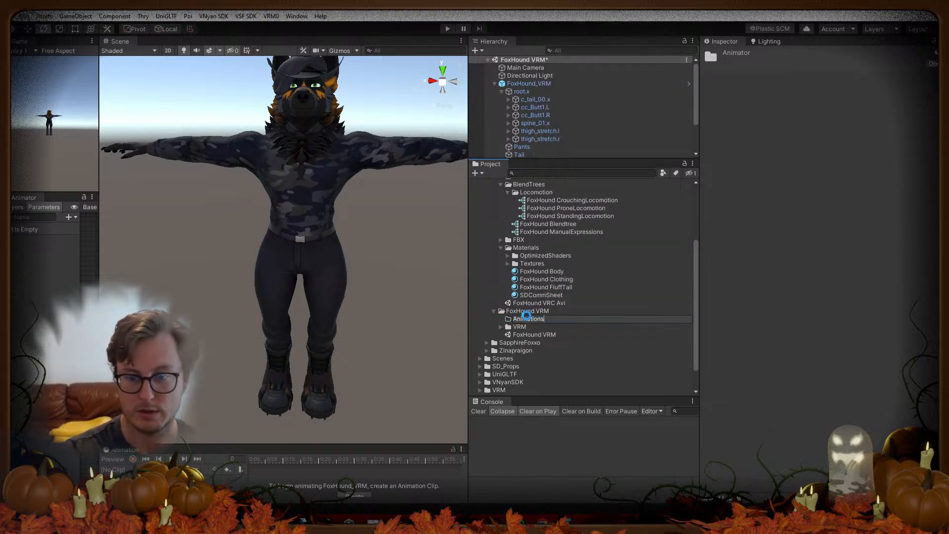
pyautogui.press('Return')
# Step: Create an animation clip in Animations and name it 'FoxHound Beret'
pyautogui.rightClick(527, 319)
pyautogui.moveTo(561, 31)
pyautogui.click(707, 275)
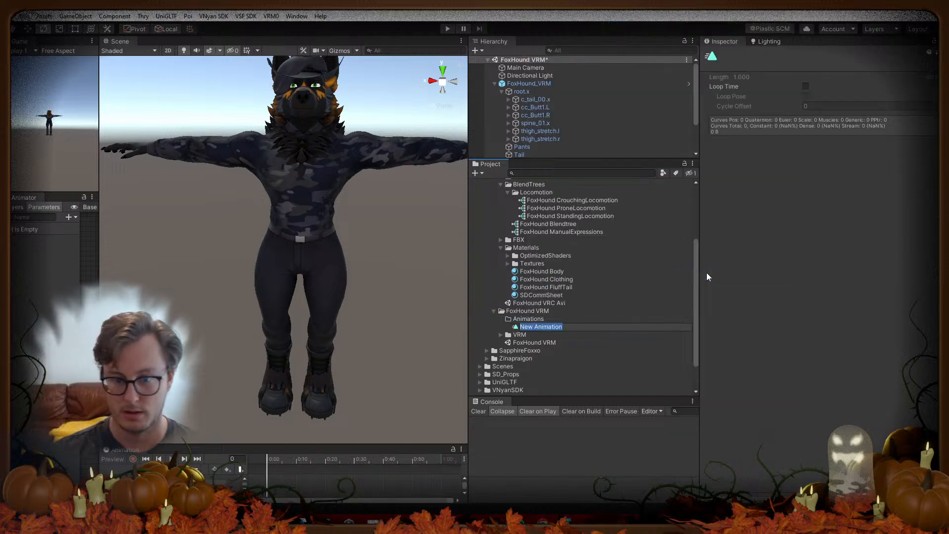
pyautogui.write('Foxh')
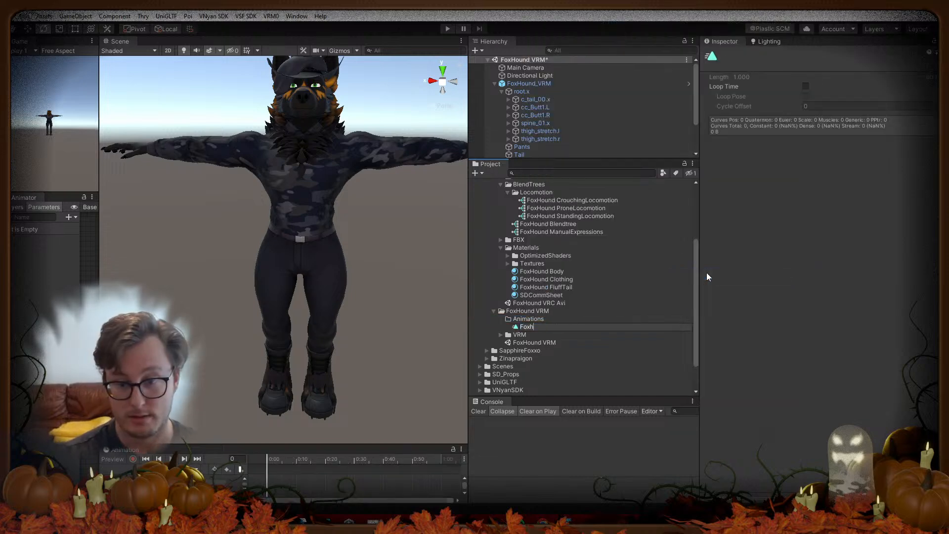
pyautogui.write('Hound')
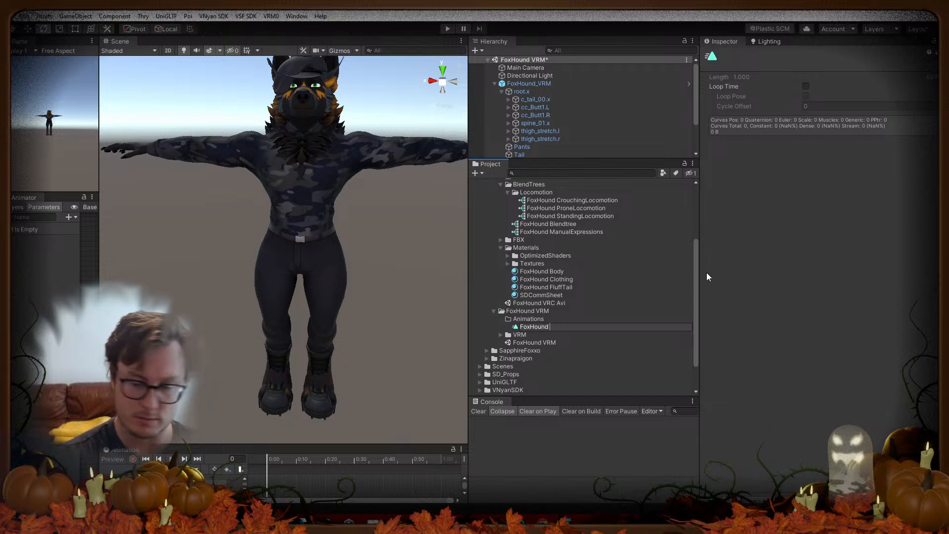
pyautogui.write(' Tog')
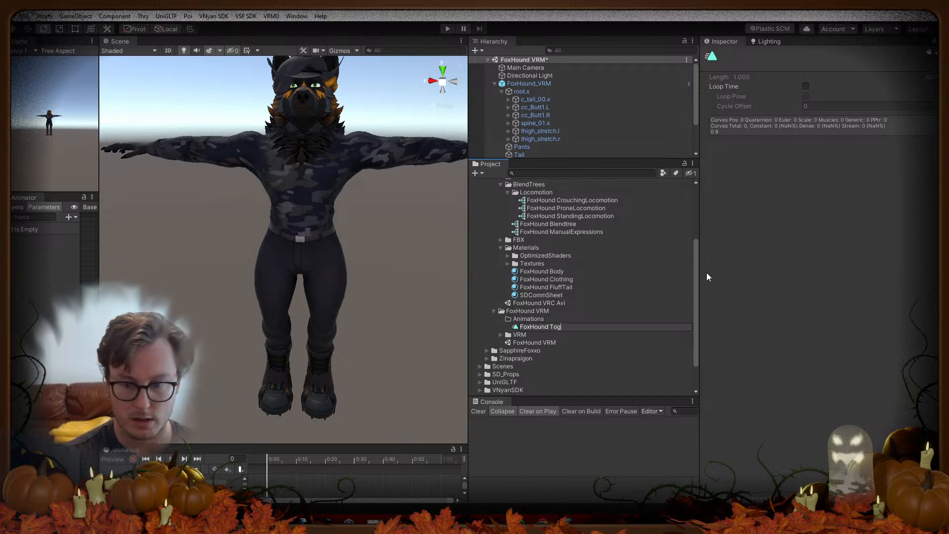
pyautogui.press('BackSpace')
pyautogui.press('BackSpace')
pyautogui.press('BackSpace')
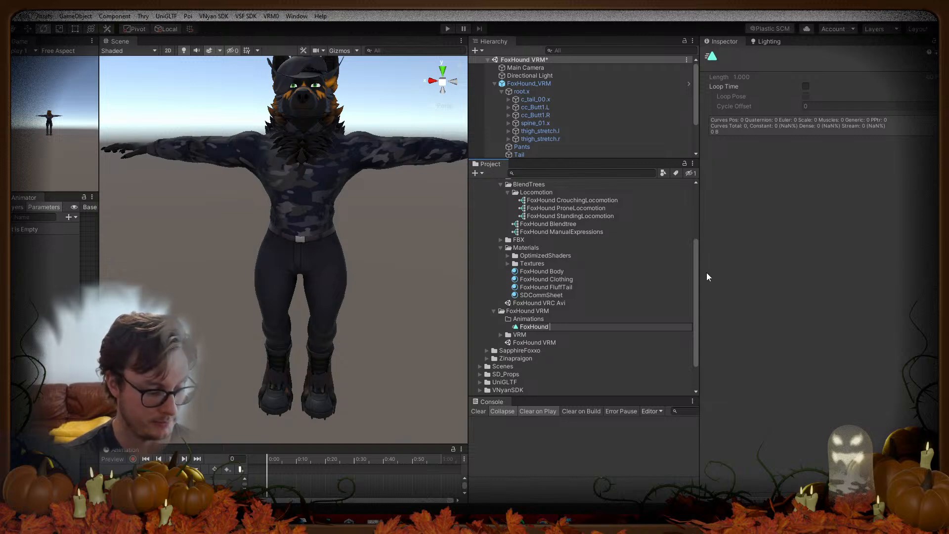
pyautogui.write('Be')
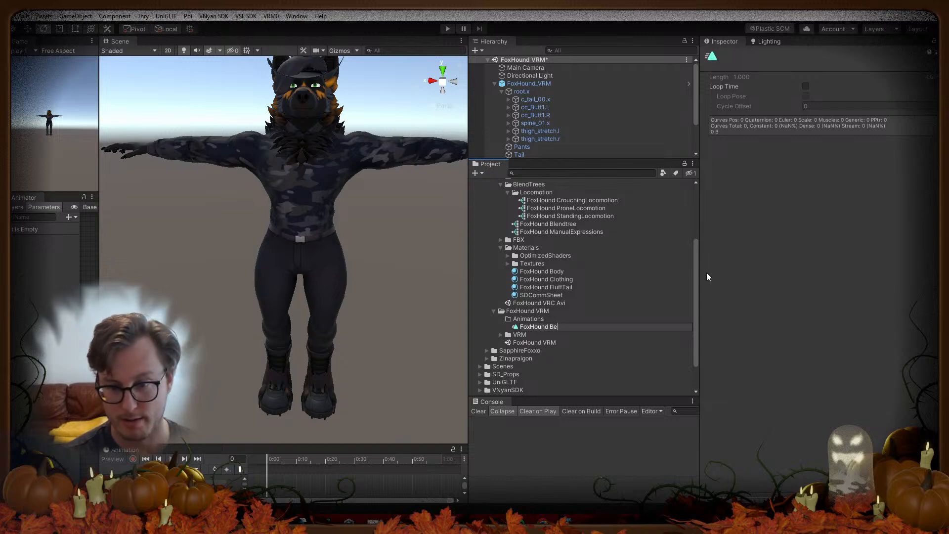
pyautogui.write('ret')
pyautogui.press('Return')
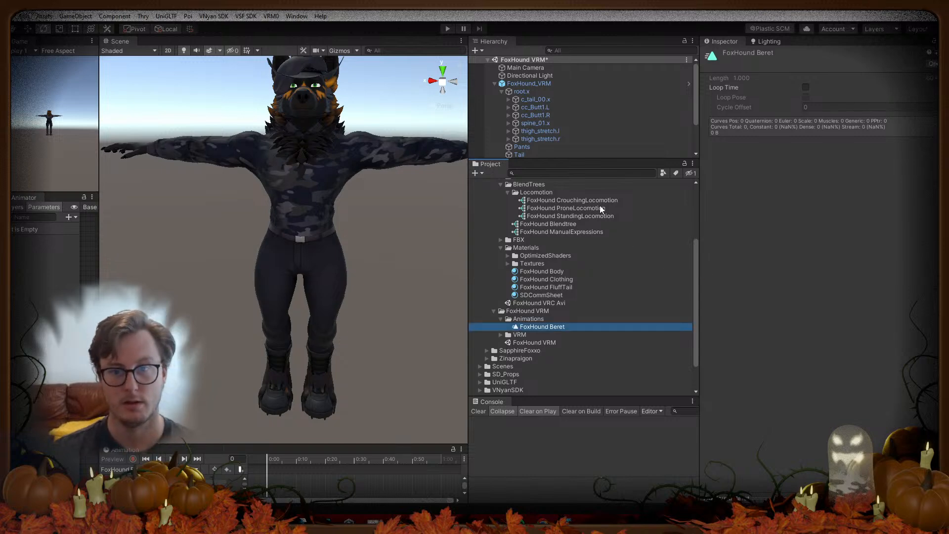
# Step: Duplicate the FoxHound Beret clip and rename the copy 'FoxHound CowboyHat'
pyautogui.moveTo(524, 160); pyautogui.dragTo(527, 225)
pyautogui.click(517, 195)
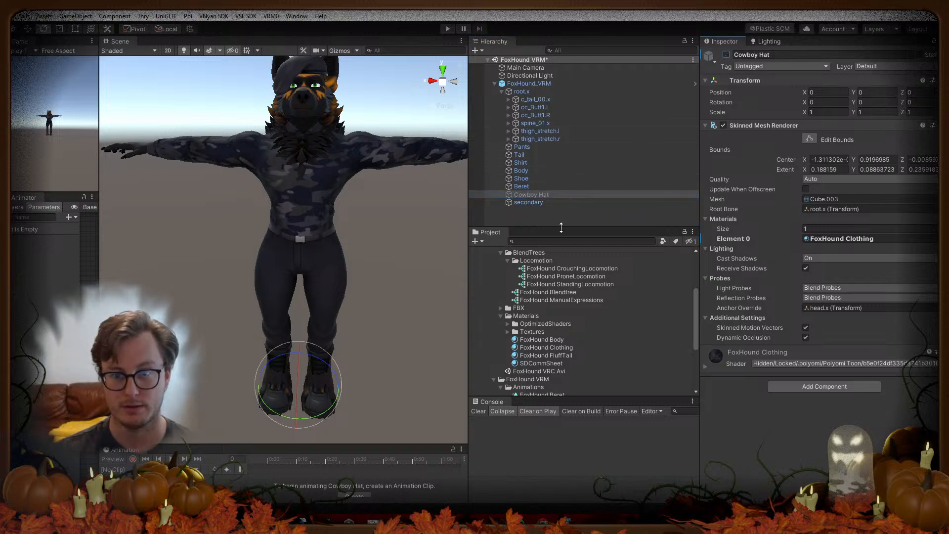
pyautogui.moveTo(563, 228); pyautogui.dragTo(567, 122)
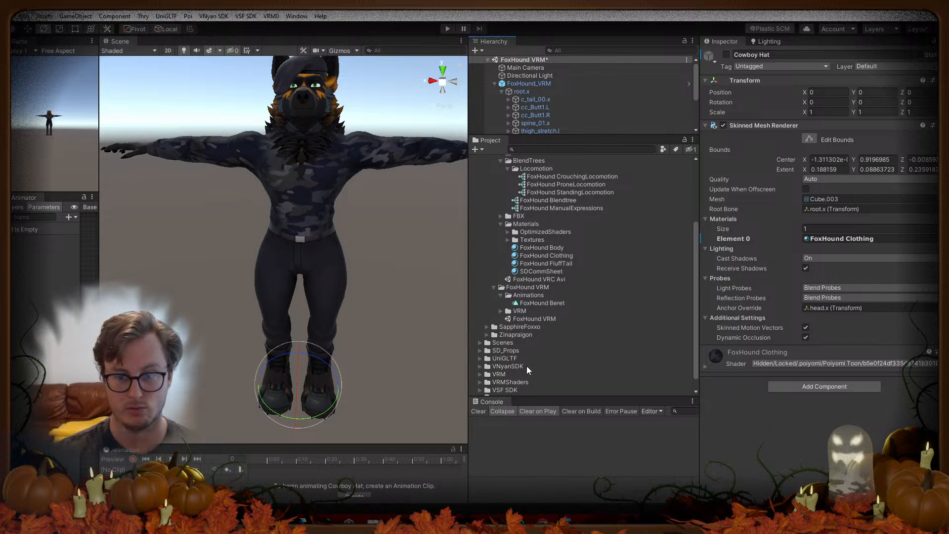
pyautogui.click(539, 303)
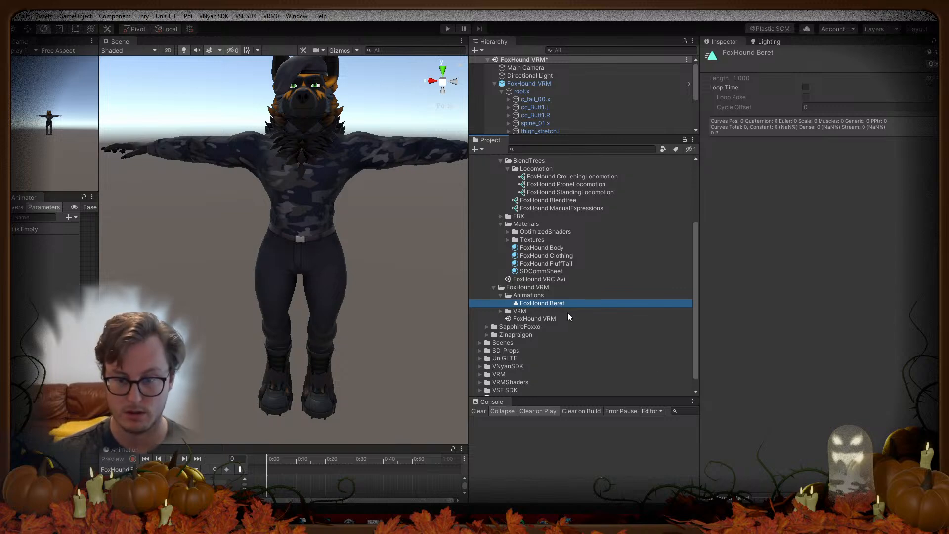
pyautogui.hotkey('ctrl', 'd')
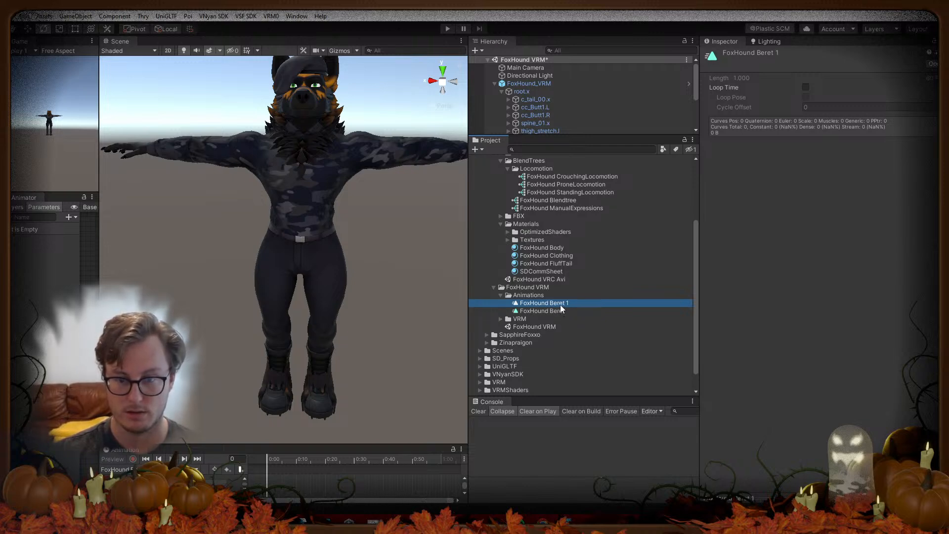
pyautogui.press('F2')
pyautogui.write('FoxHound CowboyHat')
pyautogui.press('Return')
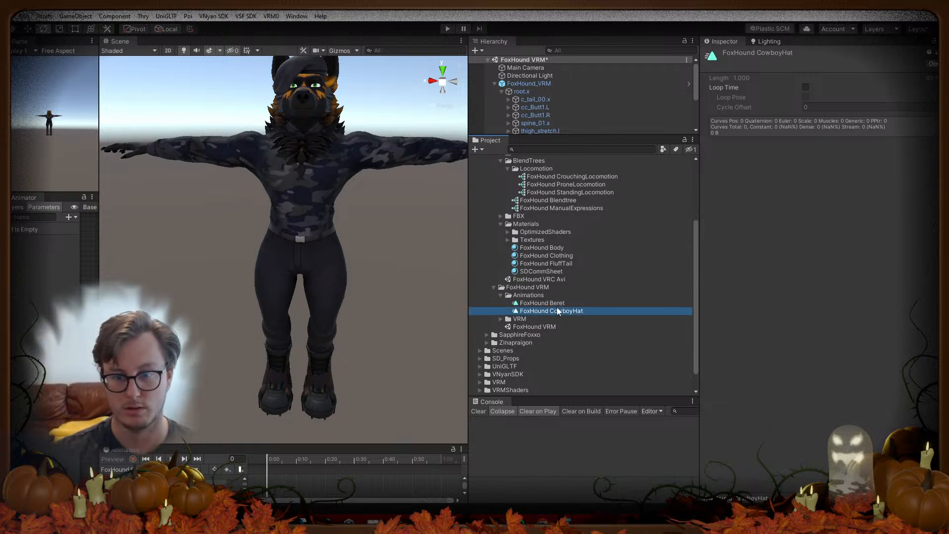
# Step: Duplicate FoxHound CowboyHat into numbered copies CowboyHat 1, 2 and 3
pyautogui.hotkey('ctrl', 'd')
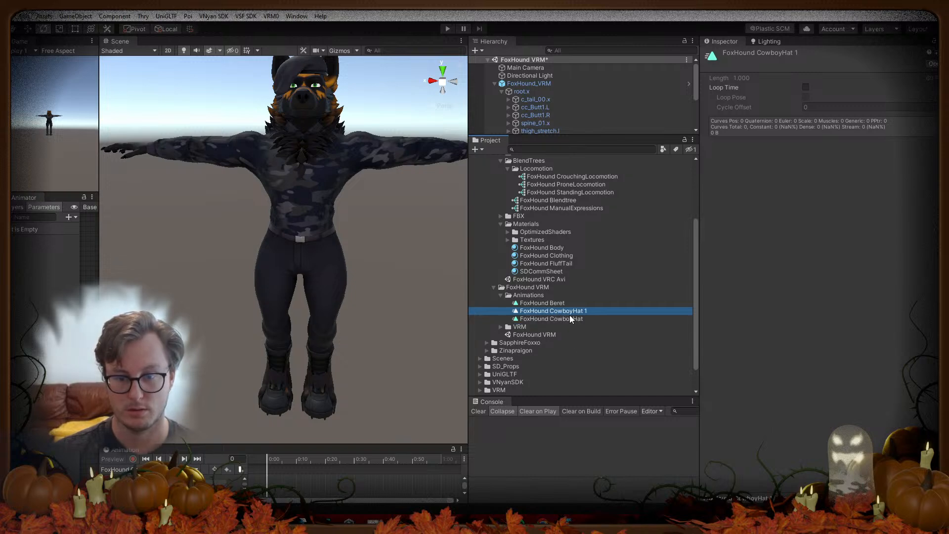
pyautogui.scroll(-3, 591, 99)
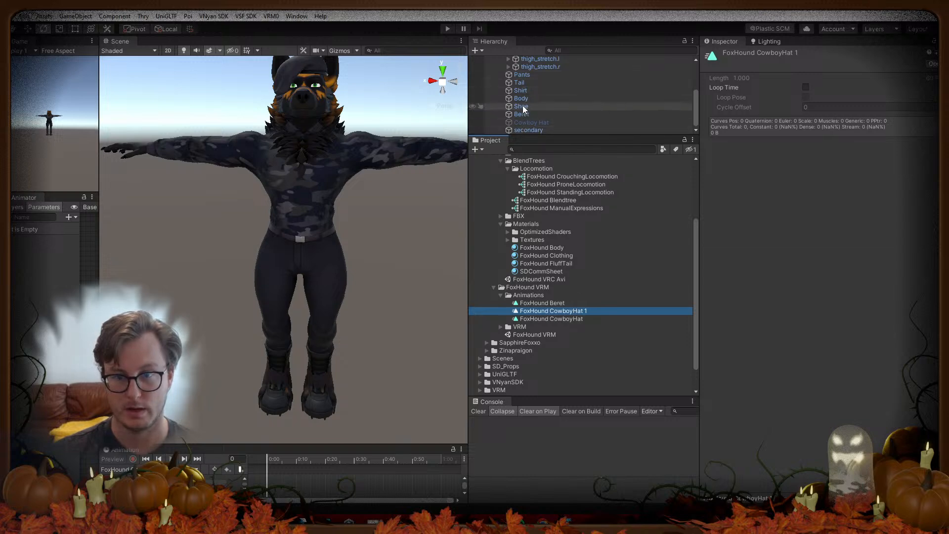
pyautogui.hotkey('ctrl', 'd')
pyautogui.hotkey('ctrl', 'd')
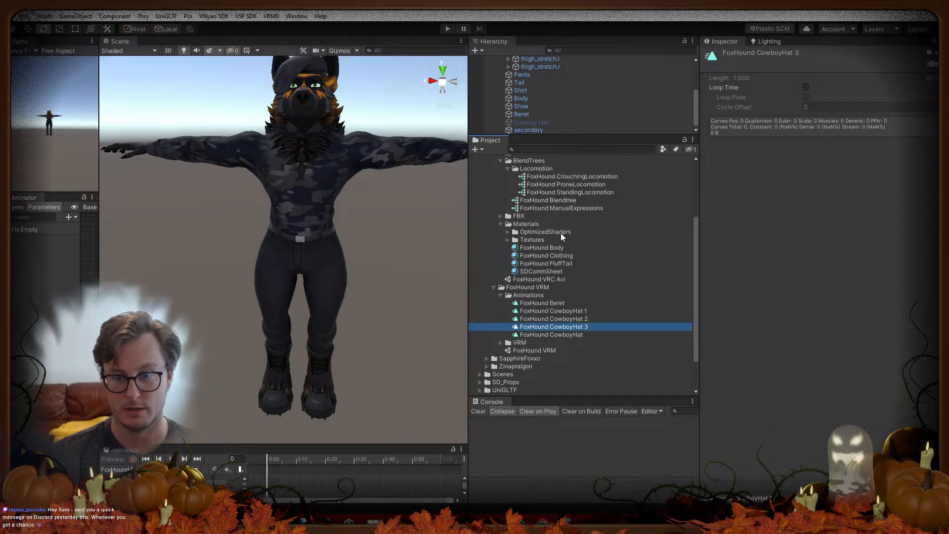
# Step: Duplicate the CowboyHat clip once more to get FoxHound CowboyHat 4
pyautogui.hotkey('ctrl', 'd')
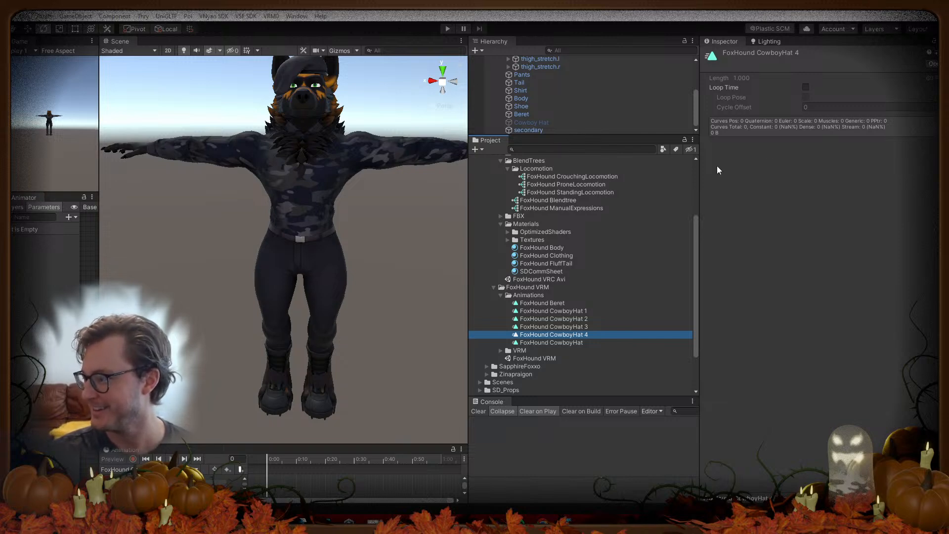
# Step: Rename CowboyHat 1 and 2 to 'FoxHound Shirt' and 'FoxHound Pants'
pyautogui.click(416, 296)
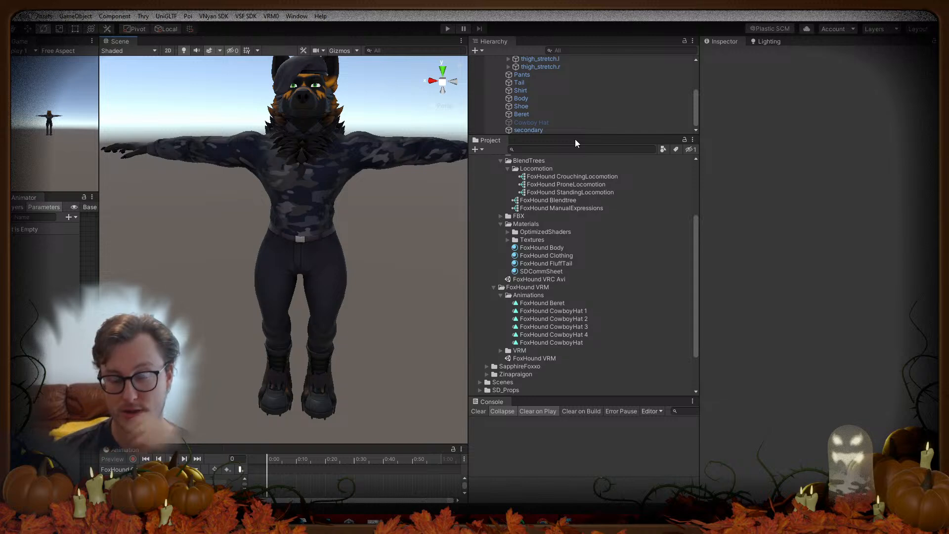
pyautogui.click(562, 312)
pyautogui.click(563, 312)
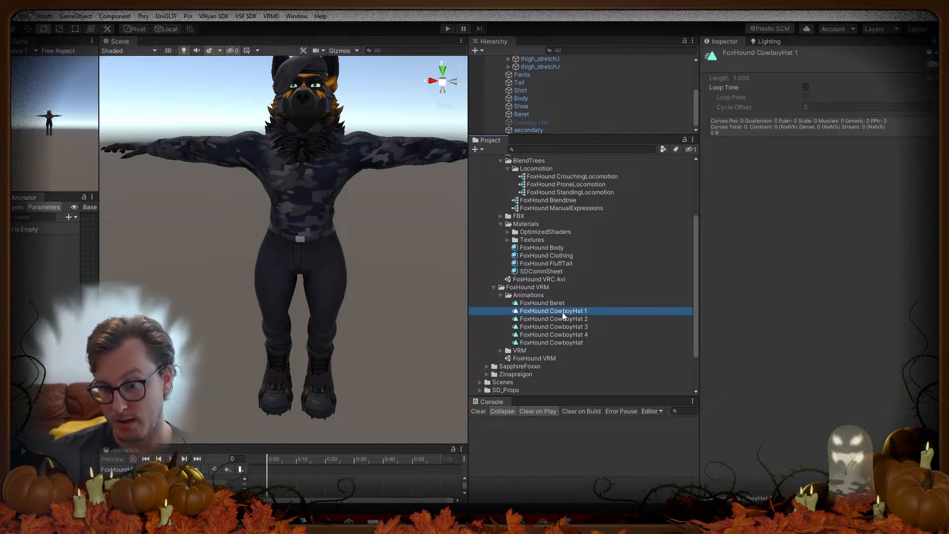
pyautogui.press('End')
pyautogui.press('BackSpace')
pyautogui.press('BackSpace')
pyautogui.press('BackSpace')
pyautogui.press('BackSpace')
pyautogui.press('BackSpace')
pyautogui.press('BackSpace')
pyautogui.press('BackSpace')
pyautogui.press('BackSpace')
pyautogui.press('BackSpace')
pyautogui.press('BackSpace')
pyautogui.press('BackSpace')
pyautogui.write('Shirt')
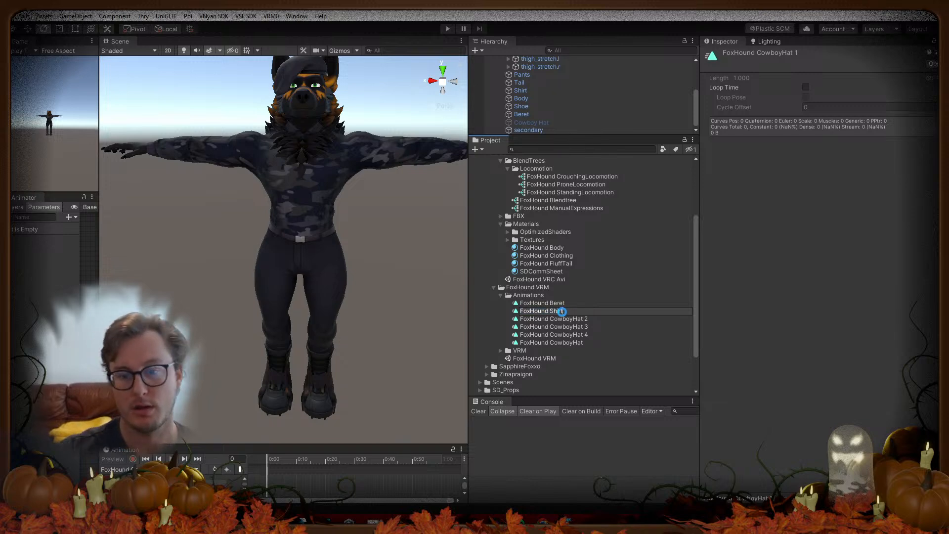
pyautogui.press('Return')
pyautogui.click(562, 312)
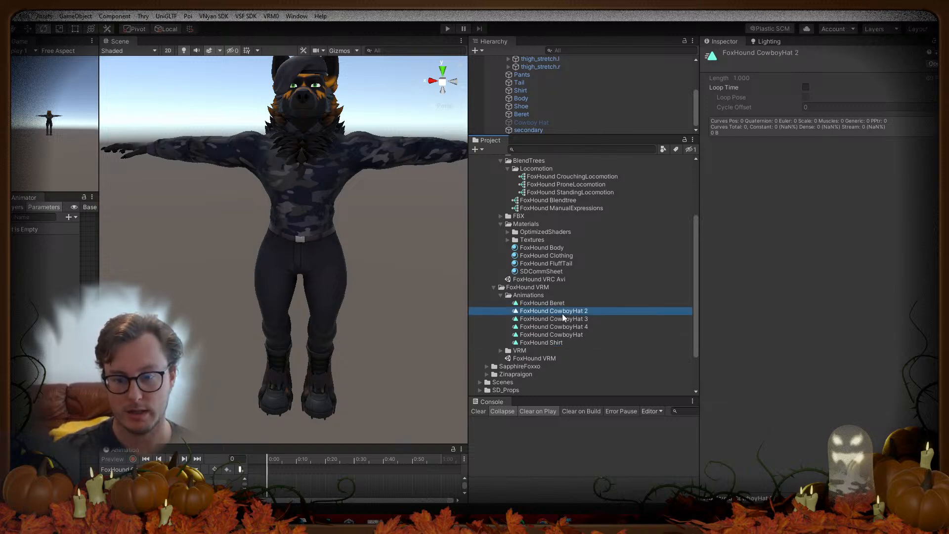
pyautogui.click(564, 314)
pyautogui.press('End')
pyautogui.press('BackSpace')
pyautogui.press('BackSpace')
pyautogui.press('BackSpace')
pyautogui.press('BackSpace')
pyautogui.press('BackSpace')
pyautogui.press('BackSpace')
pyautogui.press('BackSpace')
pyautogui.press('BackSpace')
pyautogui.press('BackSpace')
pyautogui.press('BackSpace')
pyautogui.press('BackSpace')
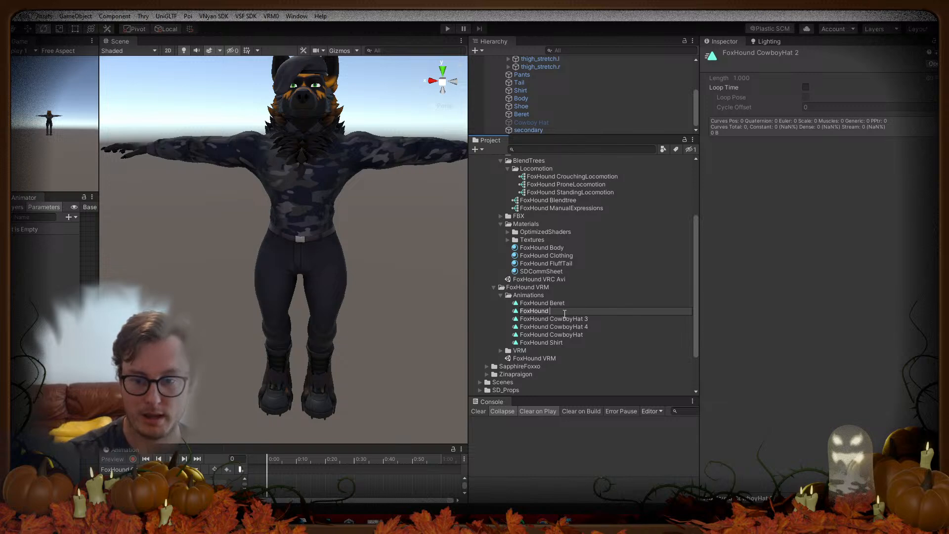
pyautogui.write('Pants')
pyautogui.press('Return')
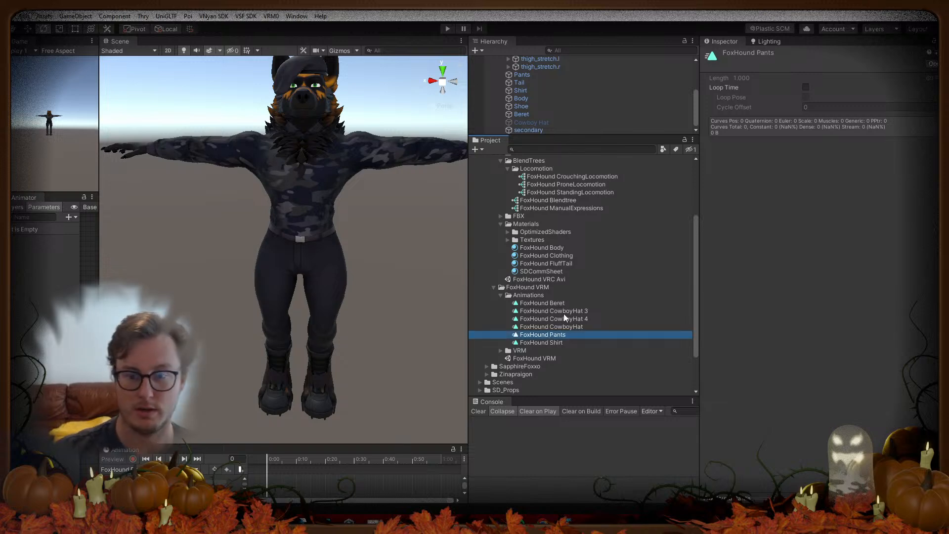
# Step: Rename CowboyHat 3 and 4 to 'FoxHound Boots' and 'FoxHound Tail'
pyautogui.click(565, 318)
pyautogui.click(568, 311)
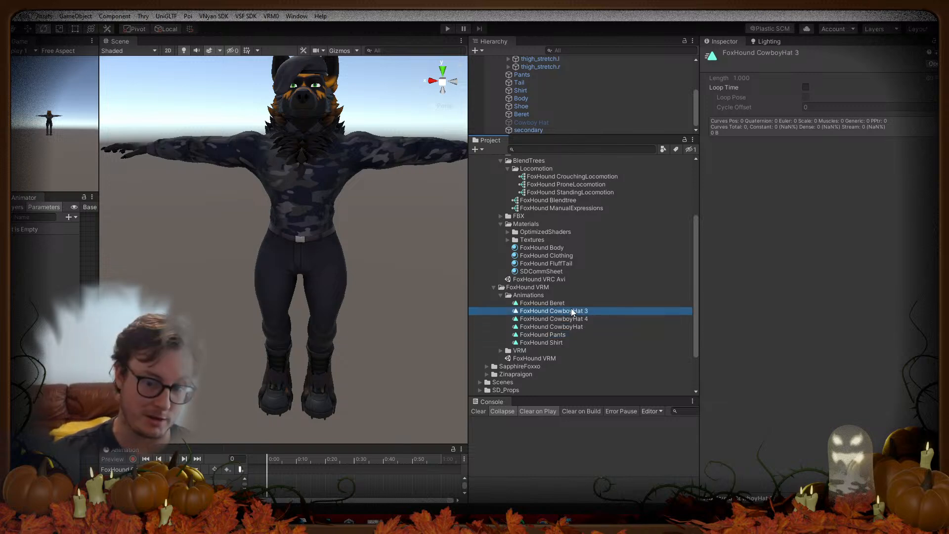
pyautogui.click(571, 311)
pyautogui.press('End')
pyautogui.press('BackSpace')
pyautogui.press('BackSpace')
pyautogui.press('BackSpace')
pyautogui.press('BackSpace')
pyautogui.press('BackSpace')
pyautogui.press('BackSpace')
pyautogui.press('BackSpace')
pyautogui.press('BackSpace')
pyautogui.press('BackSpace')
pyautogui.press('BackSpace')
pyautogui.press('BackSpace')
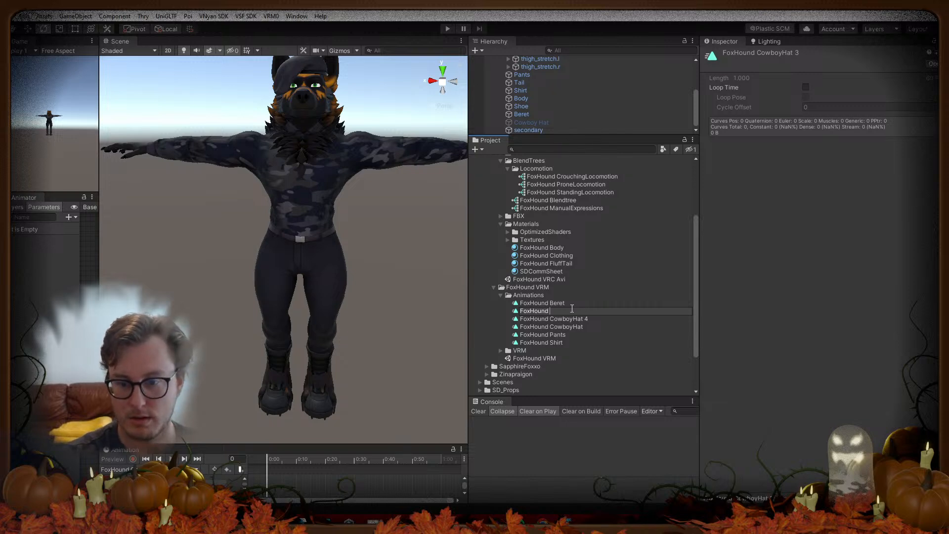
pyautogui.write('Boots')
pyautogui.press('Return')
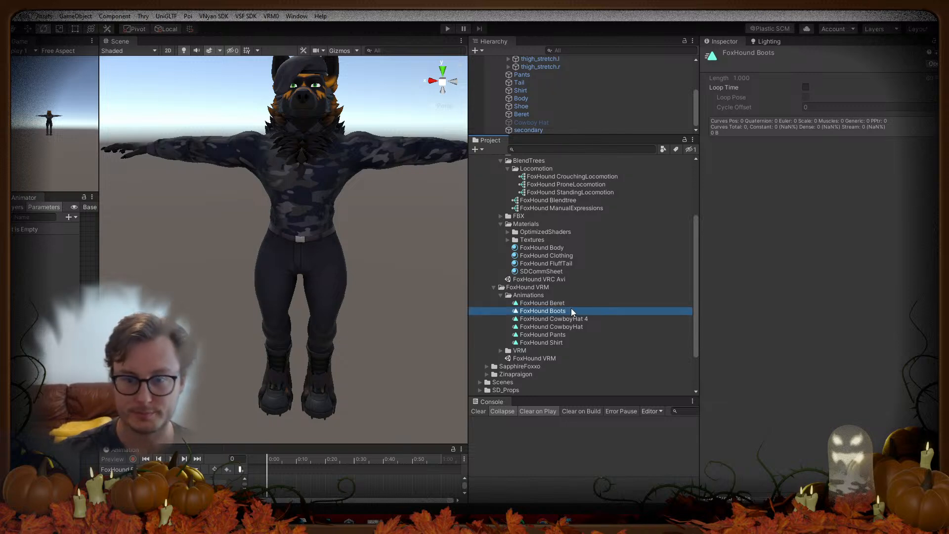
pyautogui.click(587, 319)
pyautogui.click(588, 319)
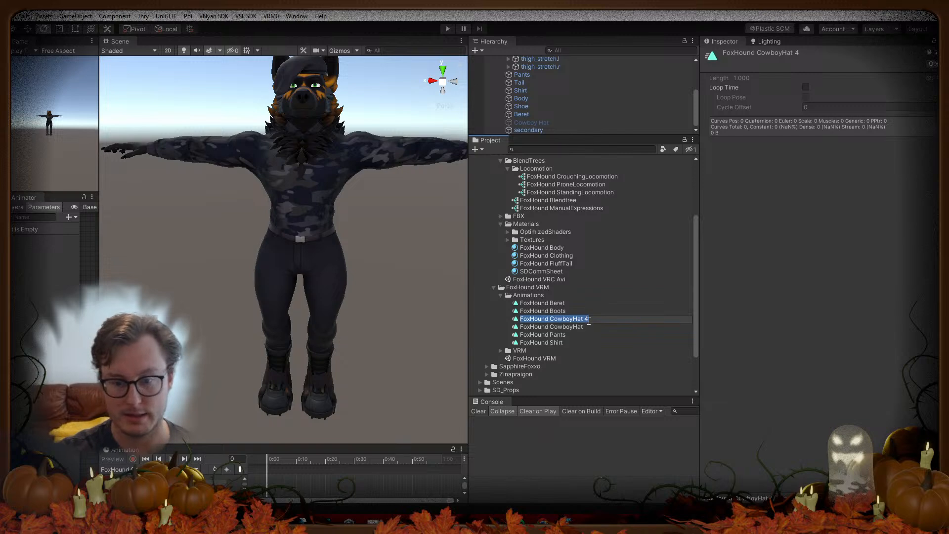
pyautogui.press('End')
pyautogui.press('BackSpace')
pyautogui.press('BackSpace')
pyautogui.press('BackSpace')
pyautogui.press('BackSpace')
pyautogui.press('BackSpace')
pyautogui.press('BackSpace')
pyautogui.press('BackSpace')
pyautogui.press('BackSpace')
pyautogui.press('BackSpace')
pyautogui.press('BackSpace')
pyautogui.press('BackSpace')
pyautogui.write('Tail')
pyautogui.press('Return')
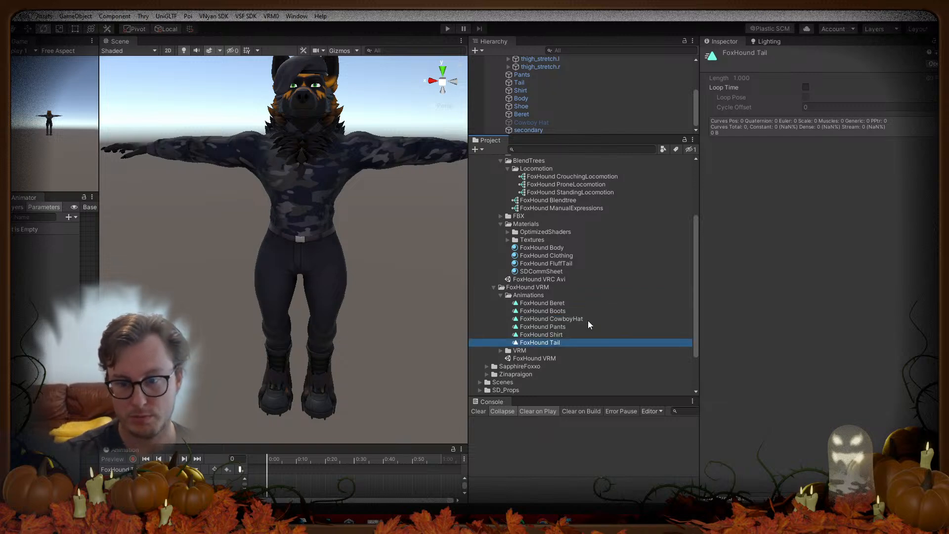
pyautogui.moveTo(568, 137); pyautogui.dragTo(568, 222)
pyautogui.click(512, 77)
# Step: Drop the FoxHound Beret, CowboyHat, Shirt, Pants, Tail and Boots clips onto their VSF_Animations entries
pyautogui.click(513, 81)
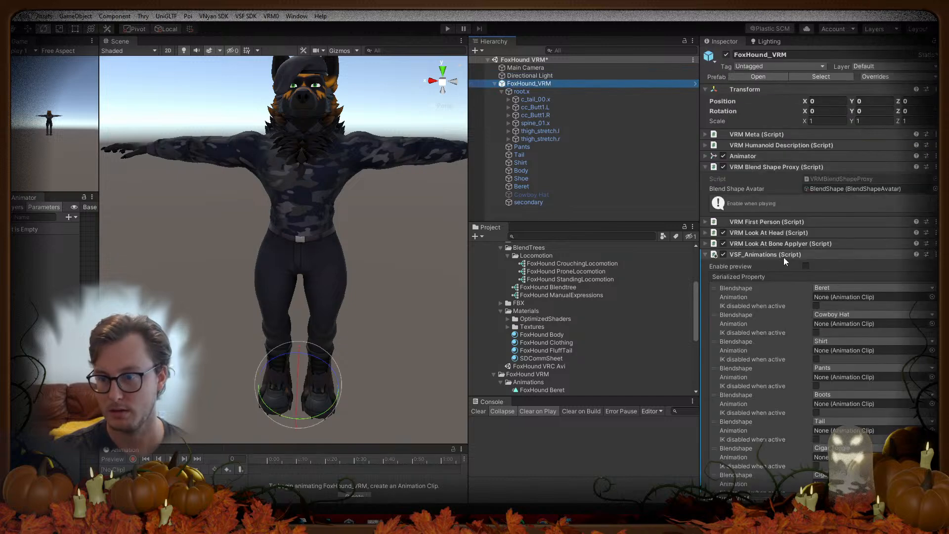
pyautogui.scroll(-2, 790, 332)
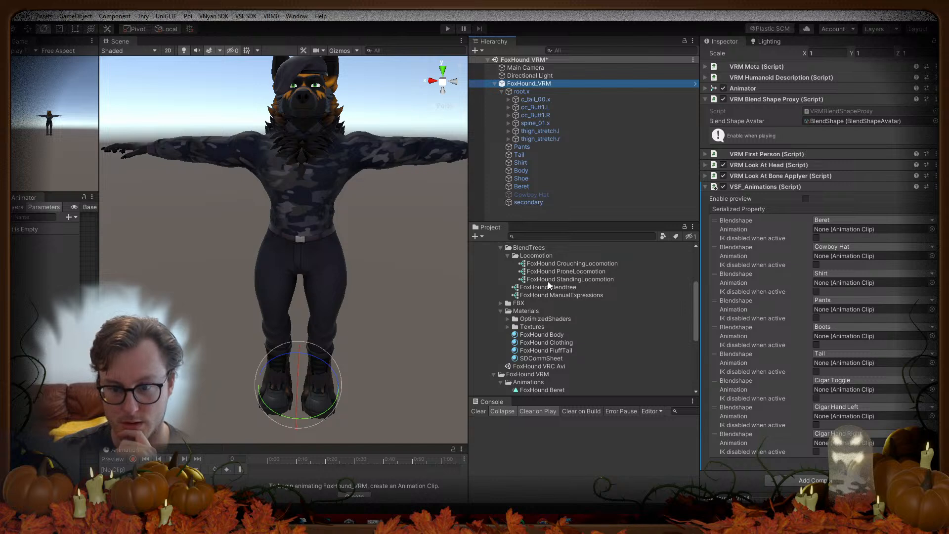
pyautogui.scroll(-3, 547, 281)
pyautogui.moveTo(553, 302); pyautogui.dragTo(821, 230)
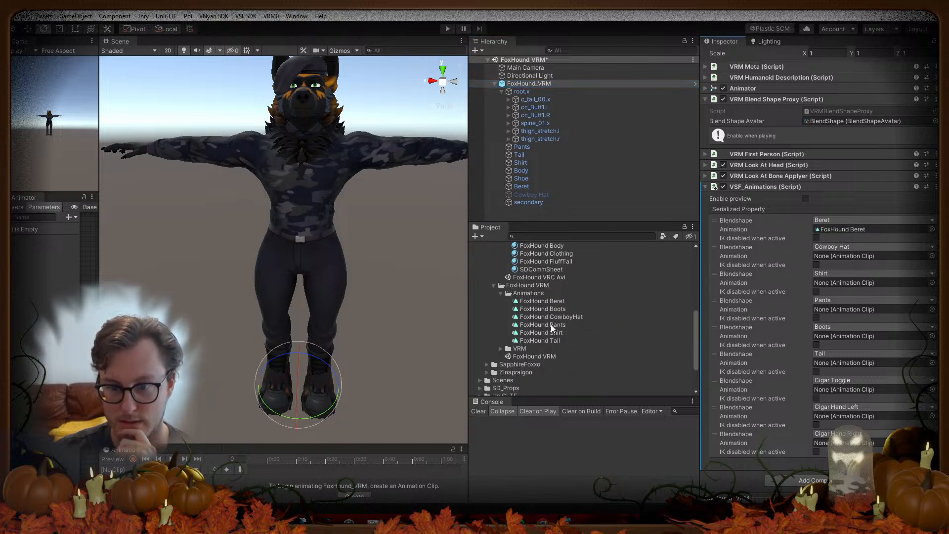
pyautogui.moveTo(568, 316); pyautogui.dragTo(850, 255)
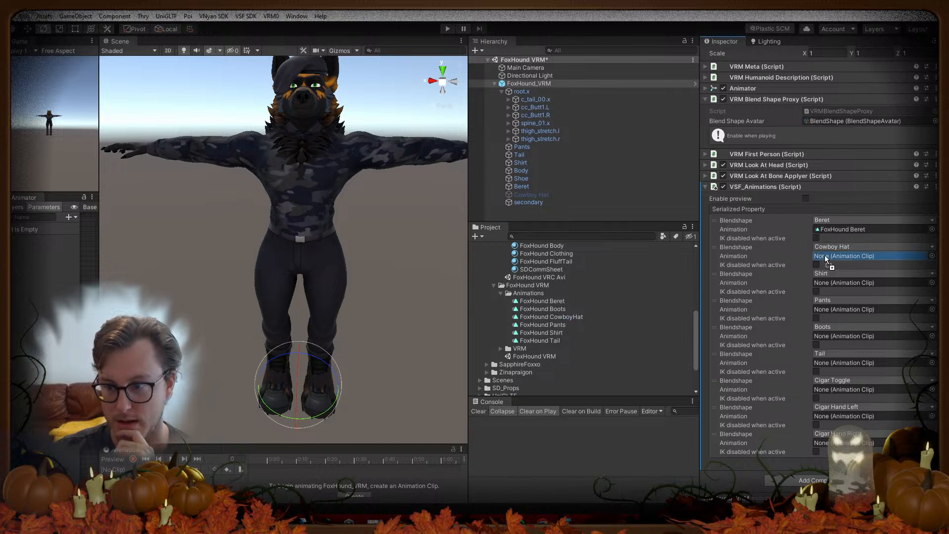
pyautogui.moveTo(560, 333); pyautogui.dragTo(845, 283)
pyautogui.moveTo(550, 321); pyautogui.dragTo(845, 310)
pyautogui.click(548, 341)
pyautogui.moveTo(548, 341); pyautogui.dragTo(841, 365)
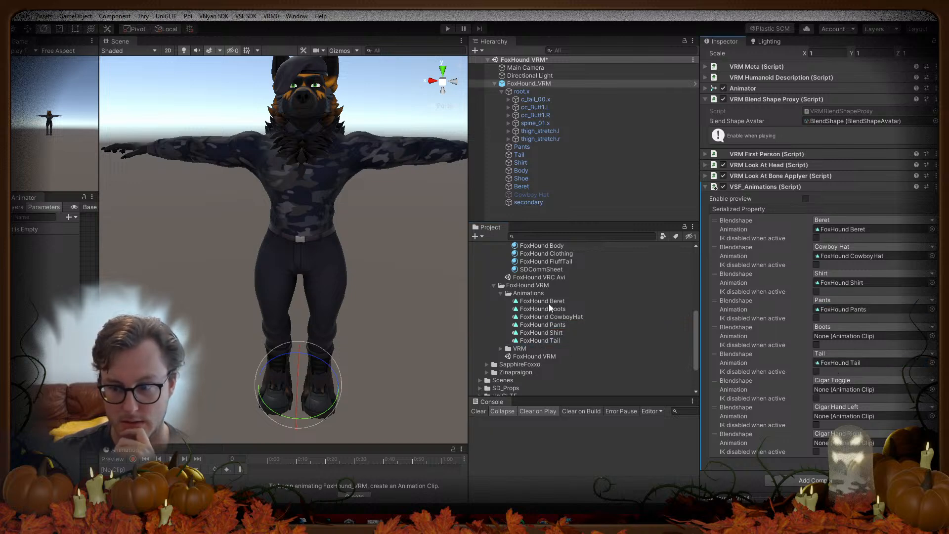
pyautogui.moveTo(543, 308); pyautogui.dragTo(846, 336)
pyautogui.click(569, 317)
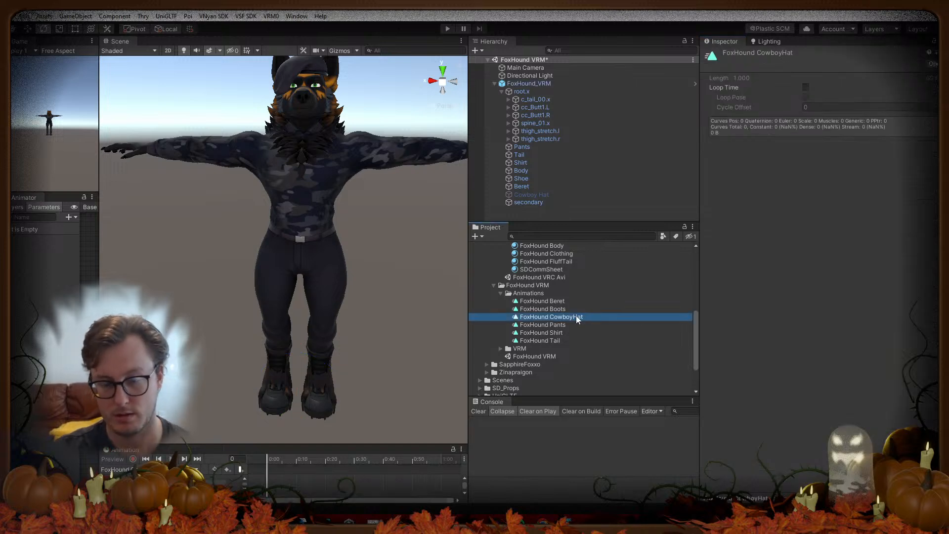
# Step: Duplicate FoxHound Tail and rename the copy 'FoxHound Cigar - Mouth'
pyautogui.click(568, 342)
pyautogui.hotkey('ctrl', 'd')
pyautogui.press('F2')
pyautogui.press('End')
pyautogui.press('BackSpace')
pyautogui.press('BackSpace')
pyautogui.press('BackSpace')
pyautogui.press('BackSpace')
pyautogui.press('BackSpace')
pyautogui.press('BackSpace')
pyautogui.write('Cigar - Mouth')
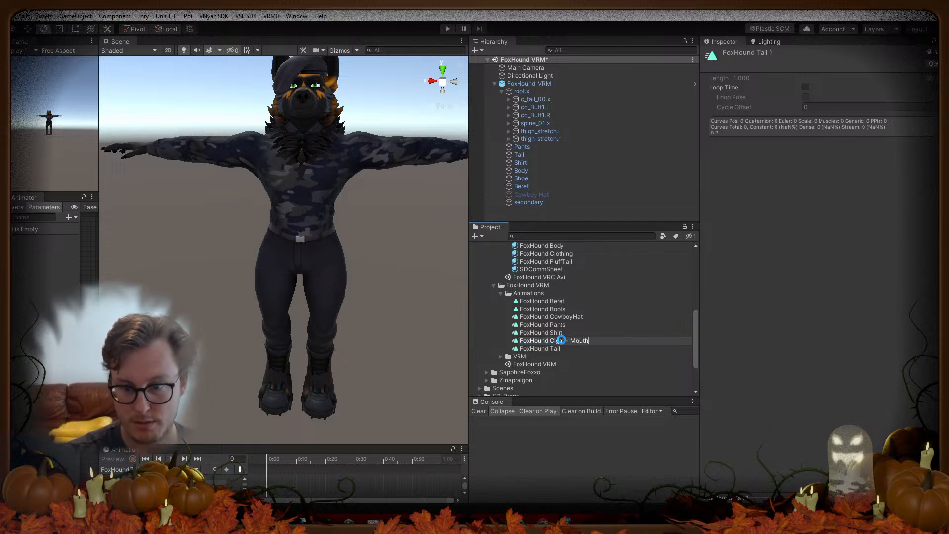
pyautogui.press('Return')
# Step: Duplicate the Mouth clip and rename it 'FoxHound Cigar - Hand Left'
pyautogui.hotkey('ctrl', 'd')
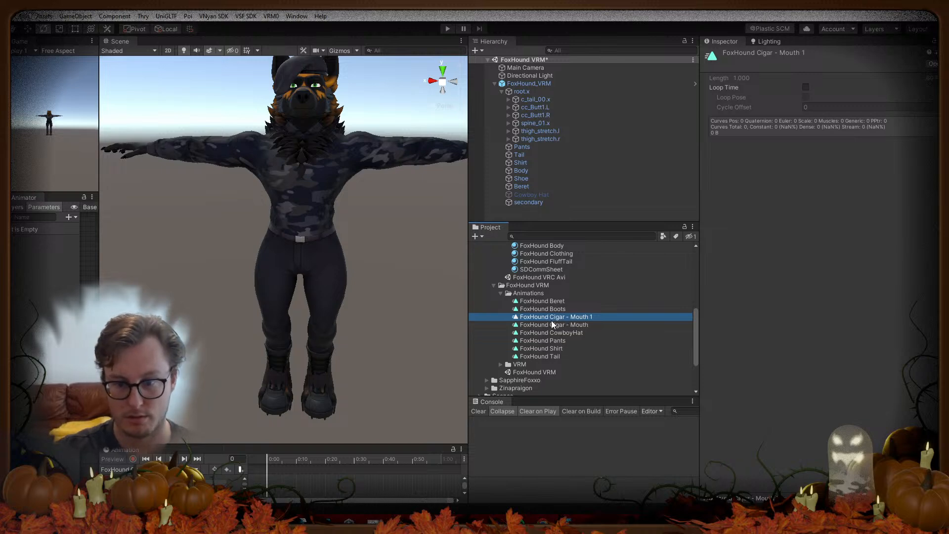
pyautogui.press('F2')
pyautogui.press('End')
pyautogui.press('BackSpace')
pyautogui.press('BackSpace')
pyautogui.press('BackSpace')
pyautogui.press('BackSpace')
pyautogui.press('BackSpace')
pyautogui.press('BackSpace')
pyautogui.press('BackSpace')
pyautogui.write('Left Han')
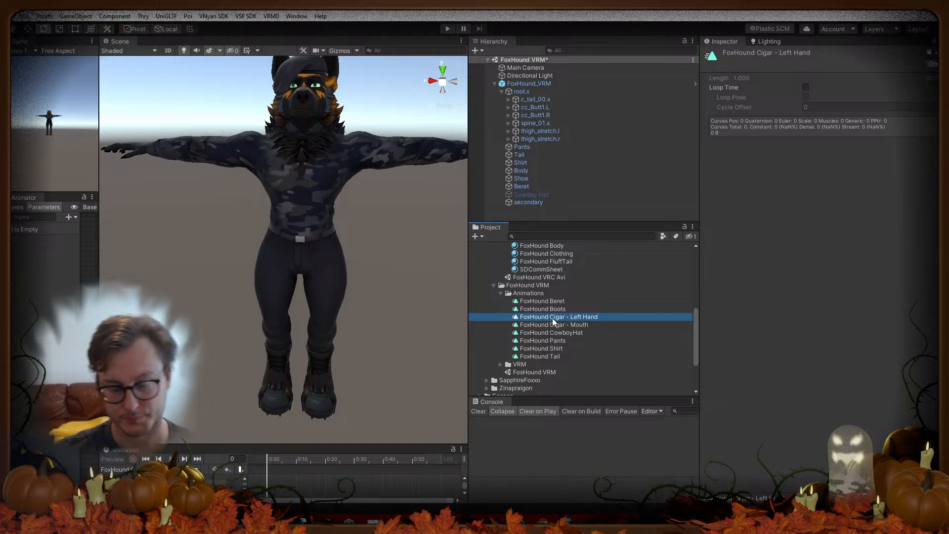
pyautogui.press('F2')
pyautogui.press('Right')
pyautogui.hotkey('ctrl', 'BackSpace')
pyautogui.hotkey('ctrl', 'BackSpace')
pyautogui.write('Hand Left')
pyautogui.press('Return')
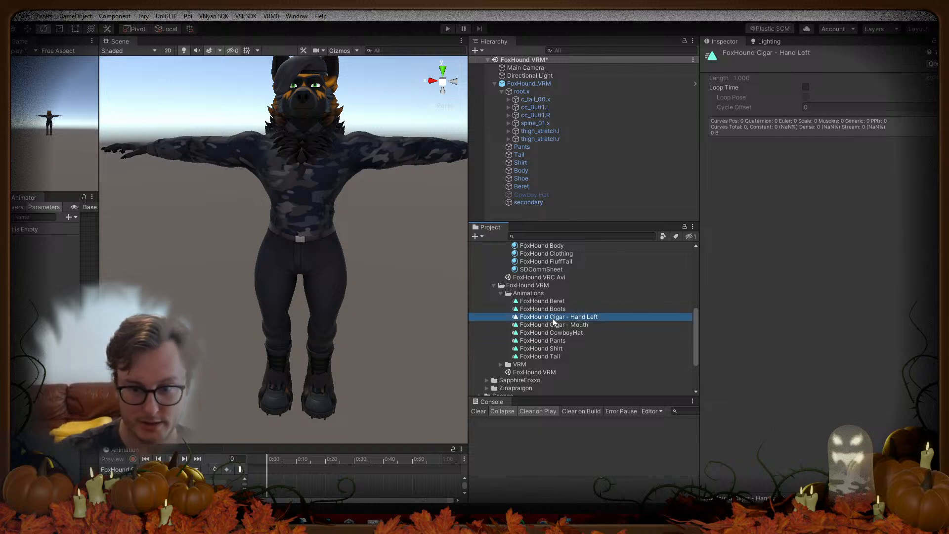
# Step: Duplicate Hand Left as 'FoxHound Cigar - Hand Right' and select FoxHound_VRM
pyautogui.hotkey('ctrl', 'd')
pyautogui.press('F2')
pyautogui.press('Right')
pyautogui.hotkey('ctrl', 'BackSpace')
pyautogui.hotkey('ctrl', 'BackSpace')
pyautogui.write('Right')
pyautogui.press('Return')
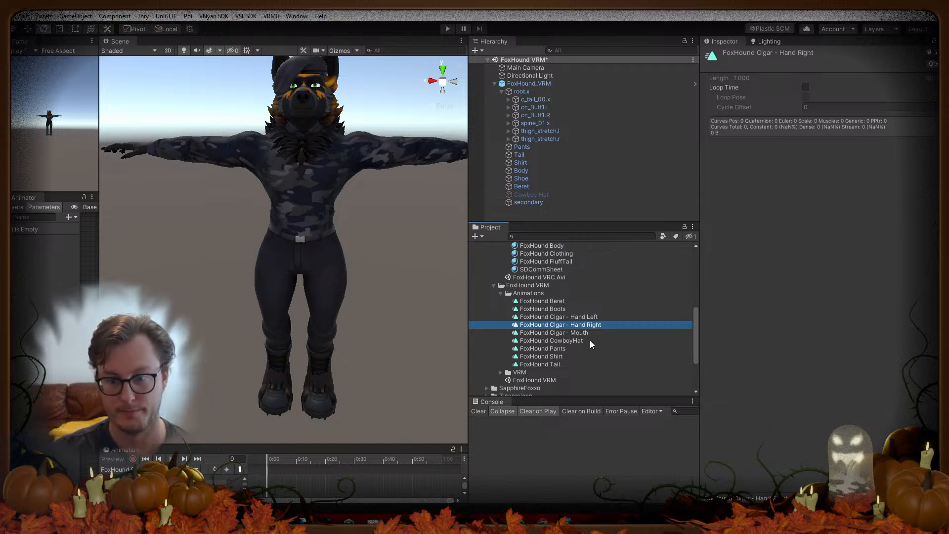
pyautogui.click(529, 83)
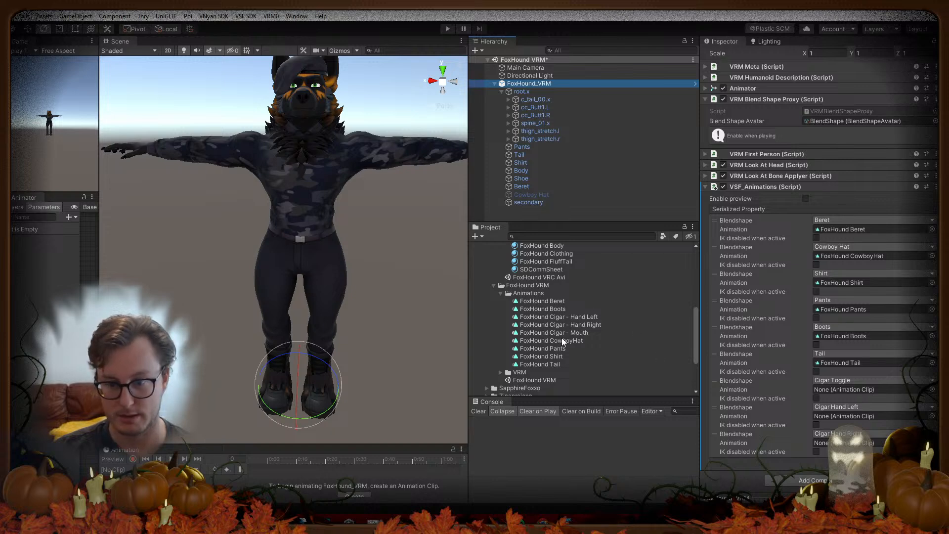
# Step: Assign FoxHound Cigar - Mouth to the Cigar Toggle entry, then go to Blender
pyautogui.moveTo(556, 333); pyautogui.dragTo(841, 390)
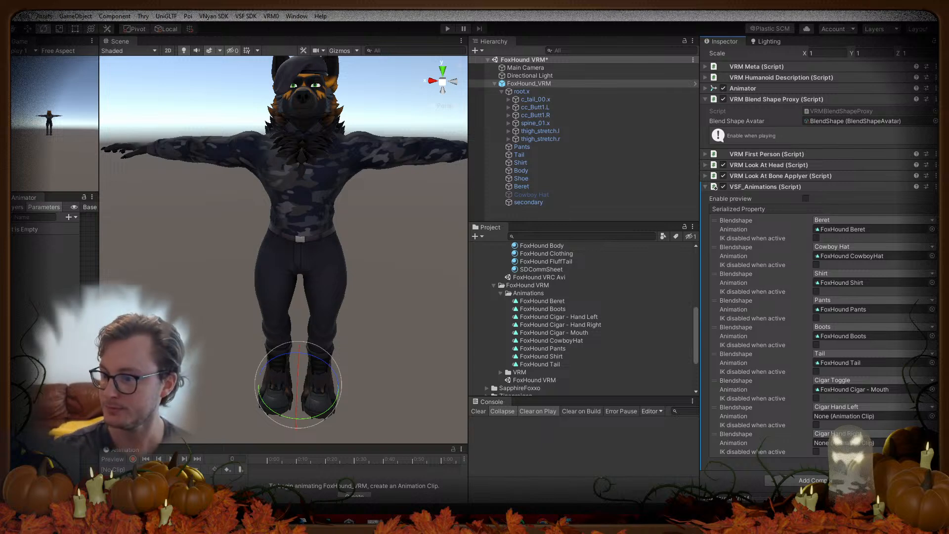
pyautogui.click(569, 522)
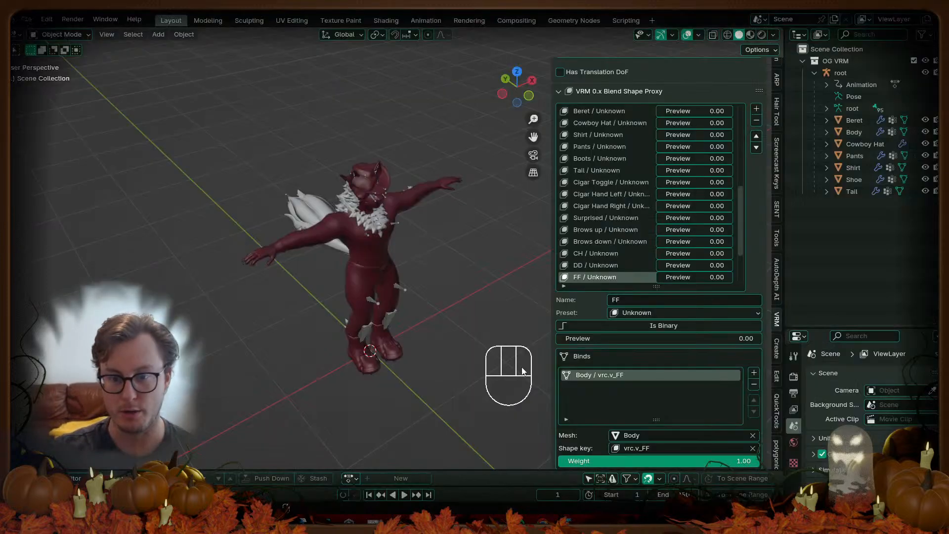
# Step: Add a Cigar Mouth blend shape group and move it up the list beside Cigar Toggle
pyautogui.scroll(-4, 639, 206)
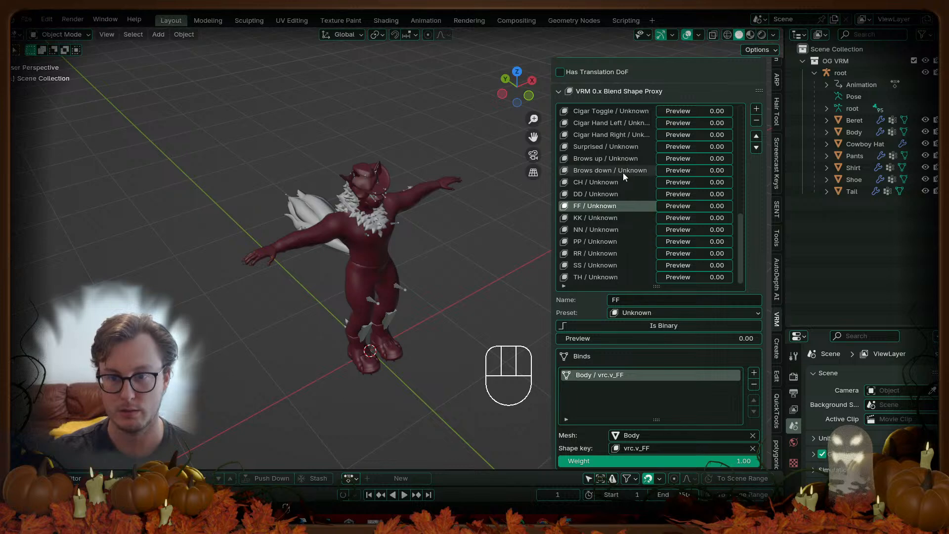
pyautogui.scroll(-1, 623, 173)
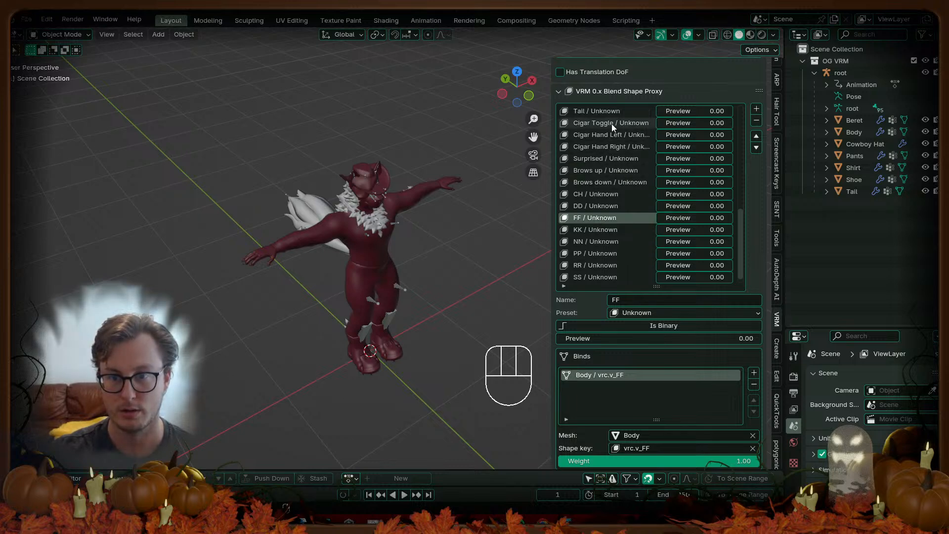
pyautogui.click(756, 109)
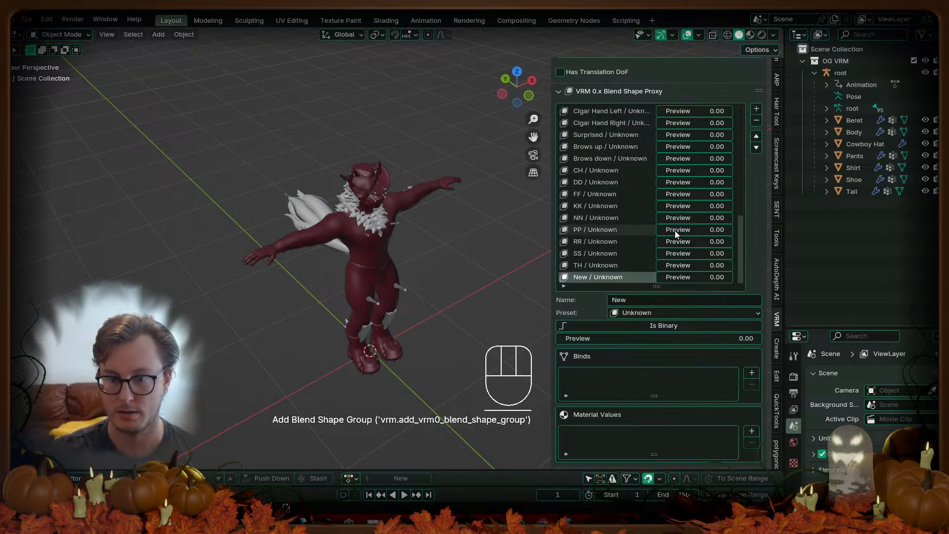
pyautogui.click(631, 300)
pyautogui.write('Cigar Mouth')
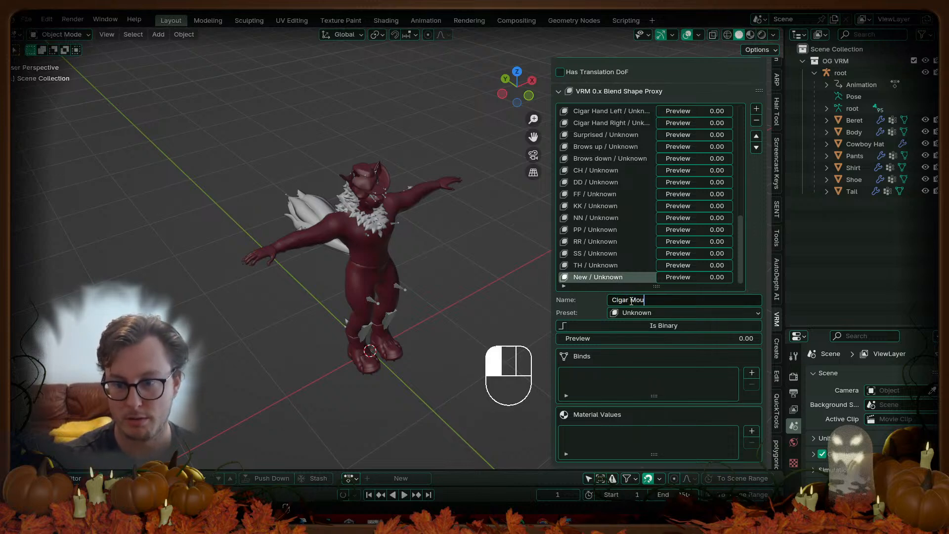
pyautogui.press('Return')
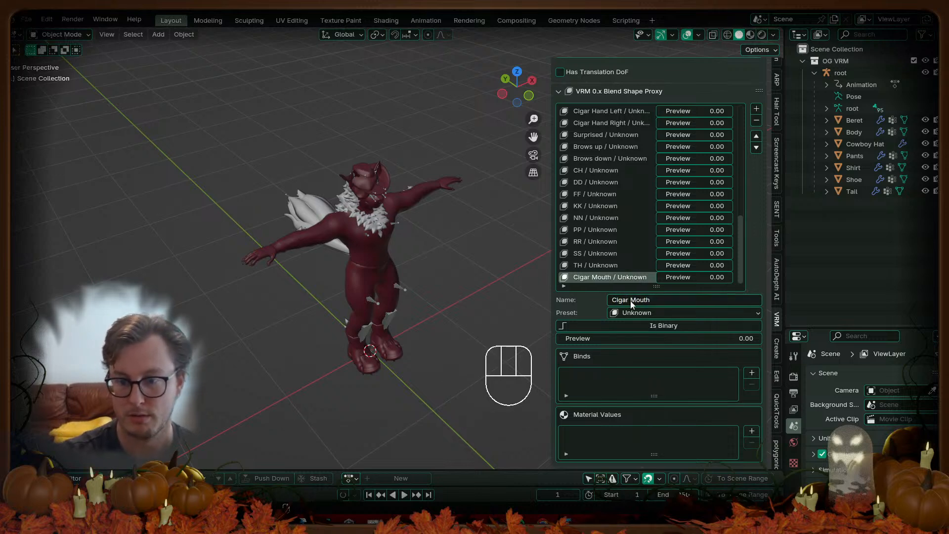
pyautogui.click(756, 136)
pyautogui.click(756, 137)
pyautogui.click(756, 136)
pyautogui.click(756, 137)
pyautogui.click(756, 137)
pyautogui.click(756, 136)
pyautogui.click(756, 137)
pyautogui.click(756, 136)
pyautogui.click(756, 136)
pyautogui.click(756, 136)
pyautogui.click(756, 137)
pyautogui.click(756, 136)
pyautogui.click(756, 136)
pyautogui.click(756, 136)
pyautogui.scroll(3, 643, 141)
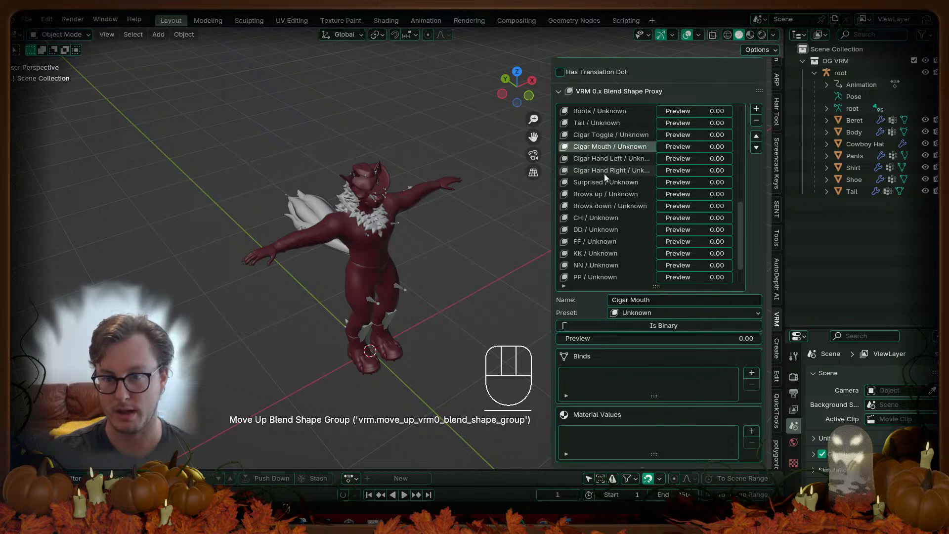
# Step: Save the blend file and re-export the whole model as FoxHound_VRM.vrm, then return to Unity
pyautogui.hotkey('ctrl', 's')
pyautogui.press('a')
pyautogui.press('q')
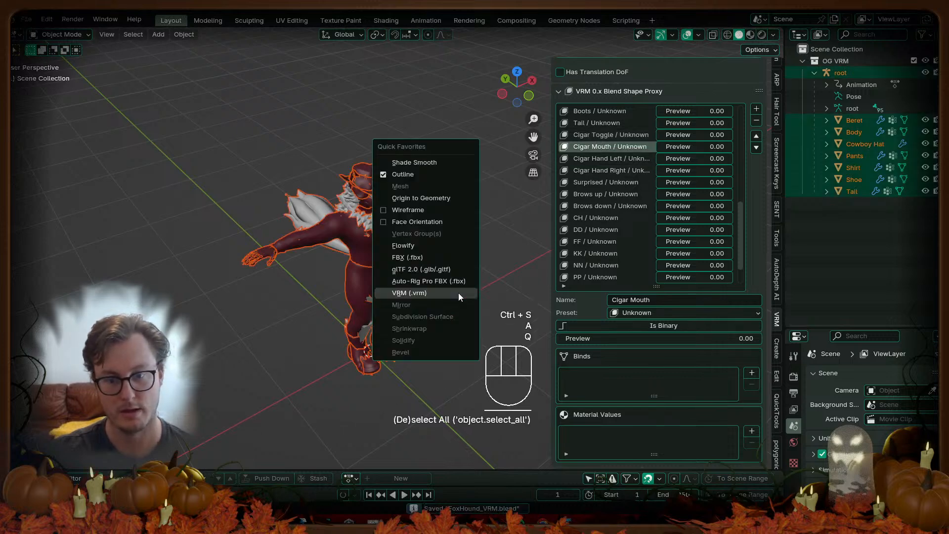
pyautogui.click(458, 292)
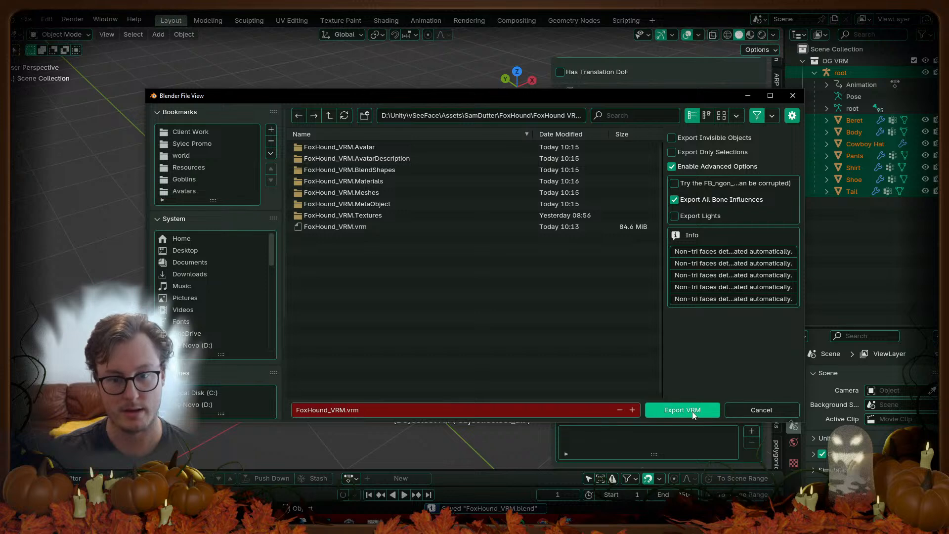
pyautogui.click(693, 409)
pyautogui.hotkey('alt', 'Tab')
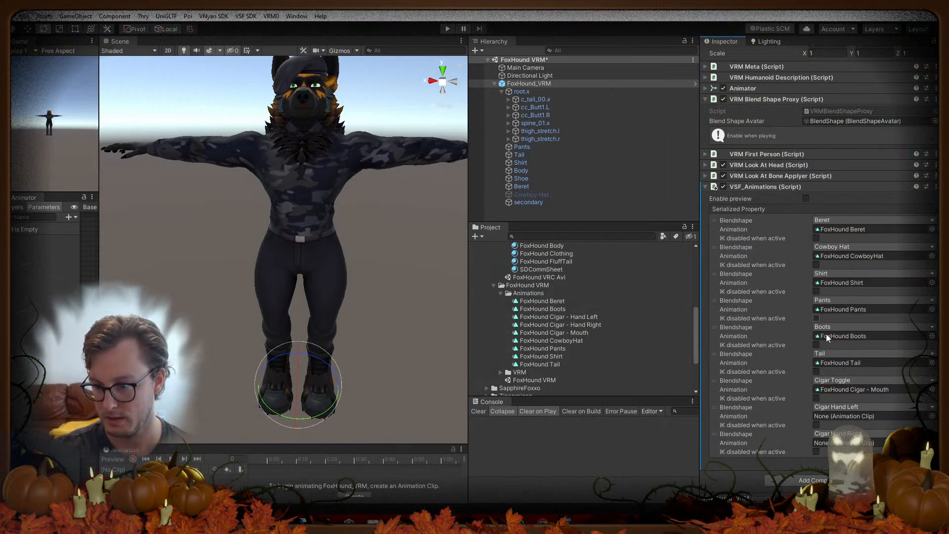
# Step: Assign the Hand Left/Right clips to Cigar Hand Left/Right and duplicate the Mouth clip as FoxHound Cigar
pyautogui.moveTo(589, 316); pyautogui.dragTo(860, 417)
pyautogui.moveTo(604, 324); pyautogui.dragTo(877, 445)
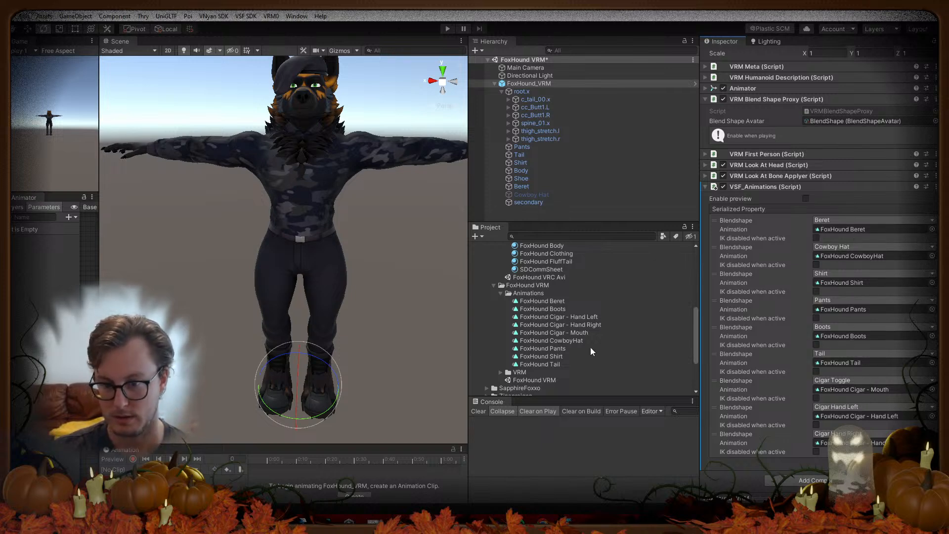
pyautogui.click(579, 317)
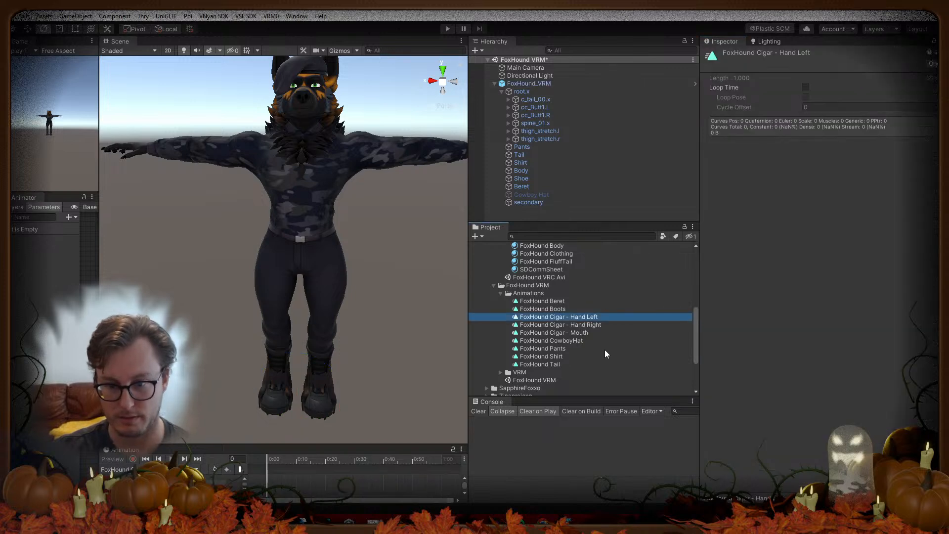
pyautogui.click(587, 333)
pyautogui.hotkey('ctrl', 'd')
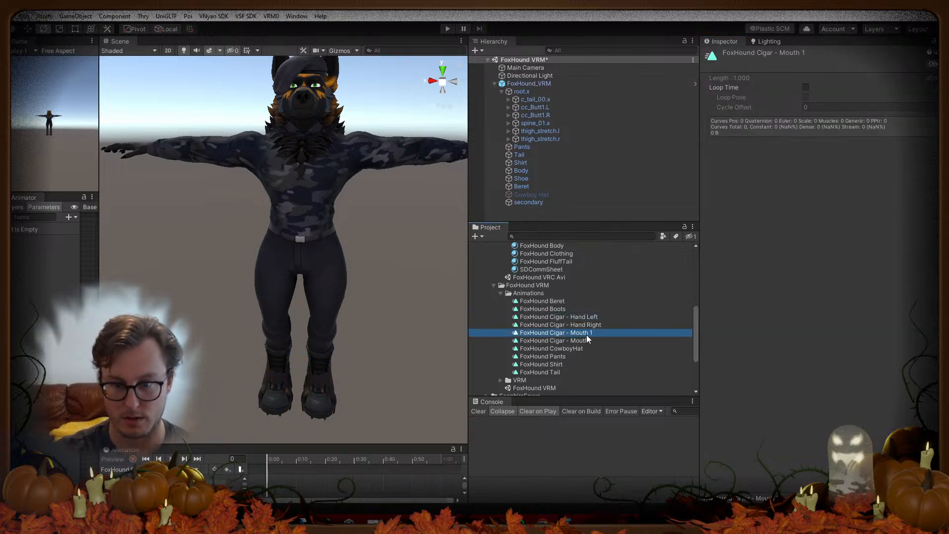
pyautogui.press('F2')
pyautogui.press('Right')
pyautogui.press('BackSpace')
pyautogui.press('BackSpace')
pyautogui.press('BackSpace')
pyautogui.press('BackSpace')
pyautogui.press('BackSpace')
pyautogui.press('BackSpace')
pyautogui.press('BackSpace')
pyautogui.press('BackSpace')
pyautogui.press('BackSpace')
pyautogui.press('BackSpace')
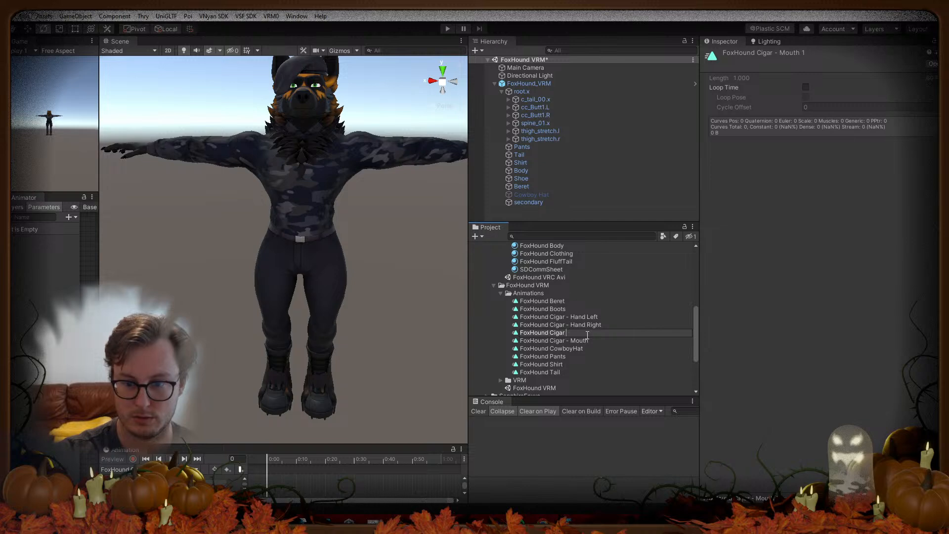
pyautogui.press('Return')
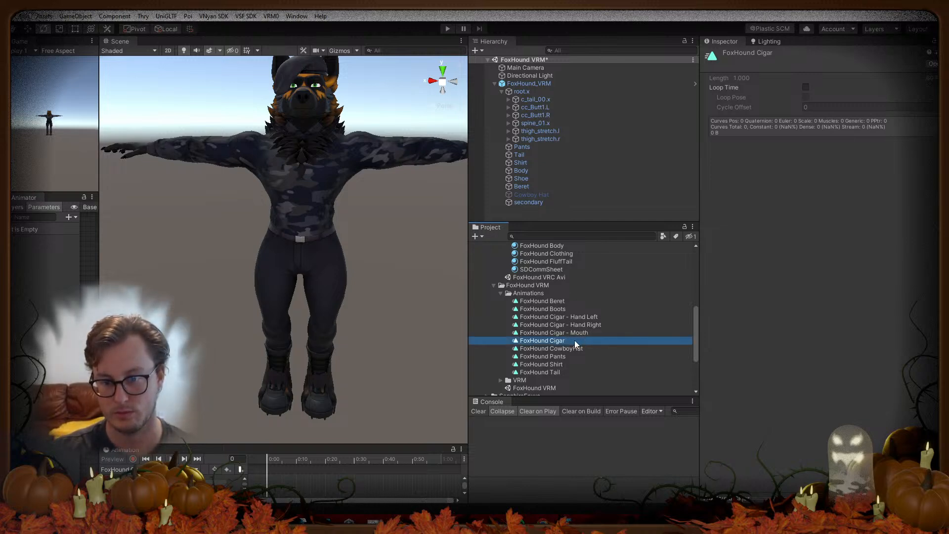
pyautogui.click(527, 83)
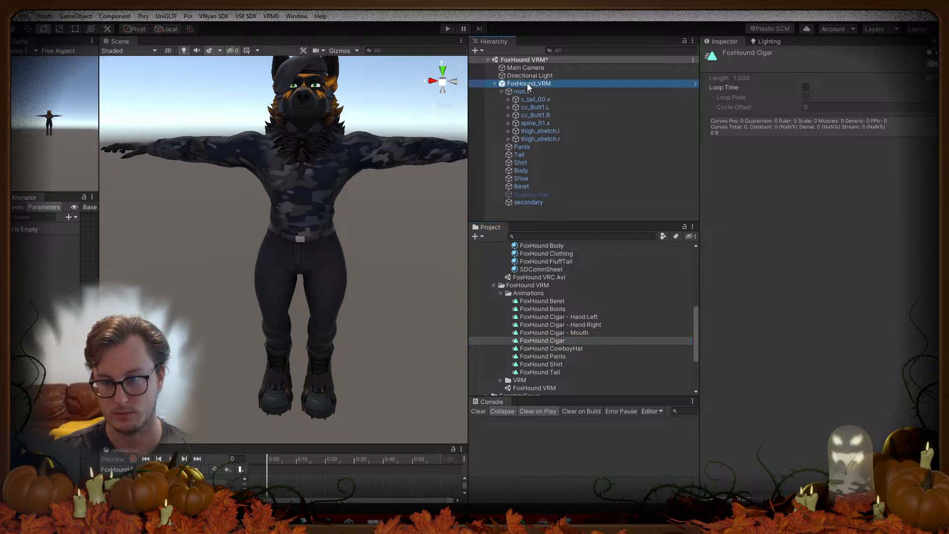
# Step: Set FoxHound Cigar as Cigar Toggle's animation and save the scene
pyautogui.scroll(-3, 806, 379)
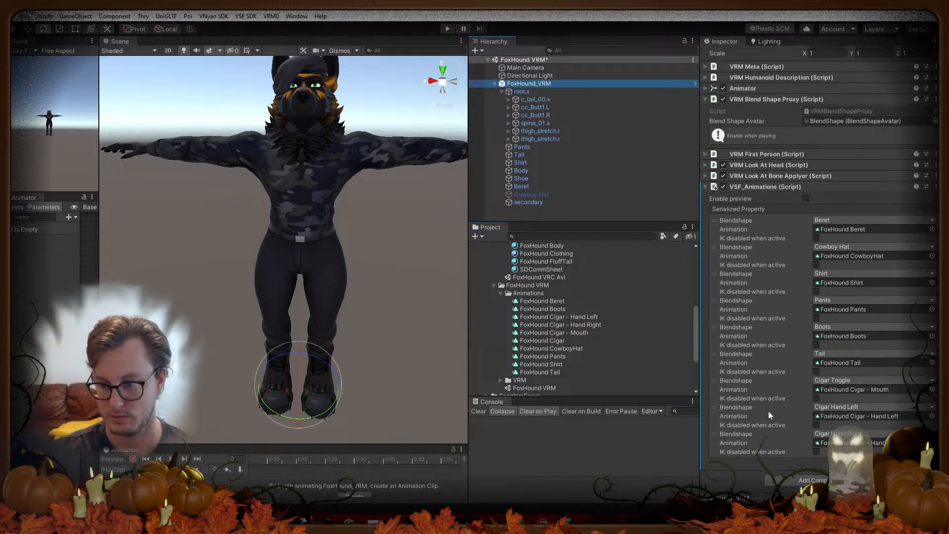
pyautogui.moveTo(557, 341); pyautogui.dragTo(870, 389)
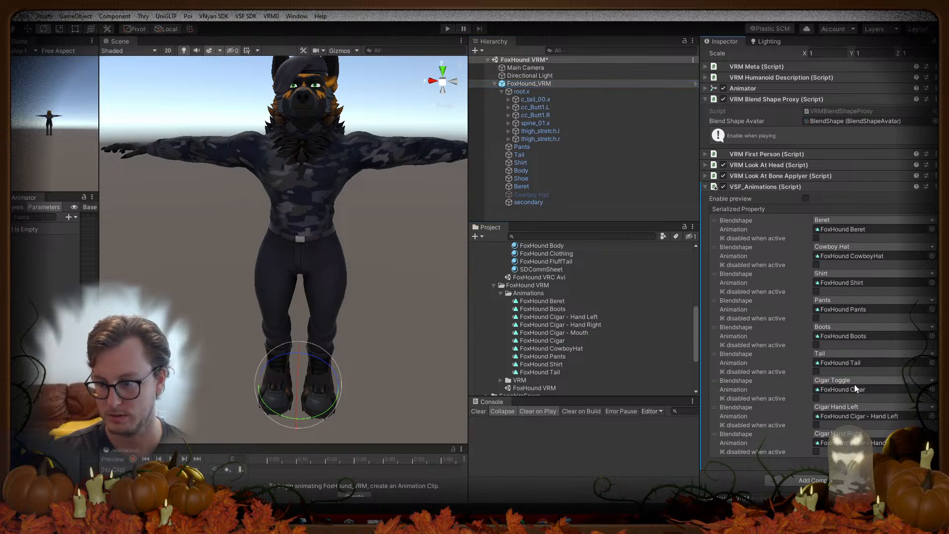
pyautogui.hotkey('ctrl', 's')
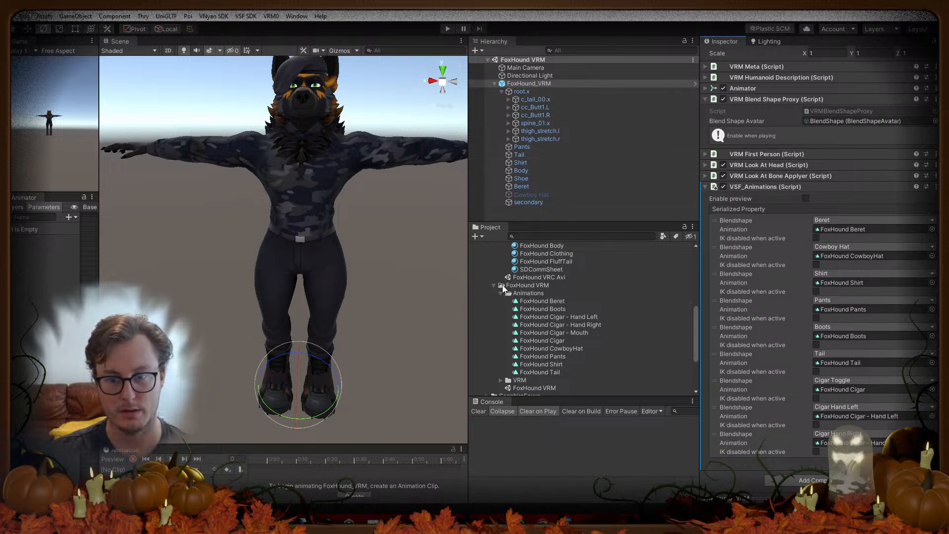
# Step: Collapse the FoxHound VRC Avi and FoxHound VRM folders, expand DrunkDragon, and resize the panels
pyautogui.moveTo(542, 222); pyautogui.dragTo(542, 152)
pyautogui.scroll(6, 509, 286)
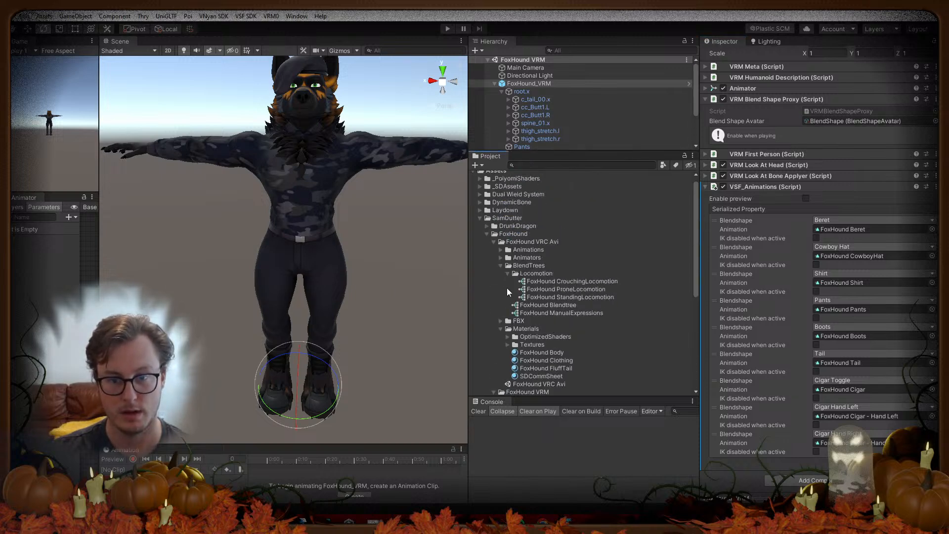
pyautogui.click(493, 241)
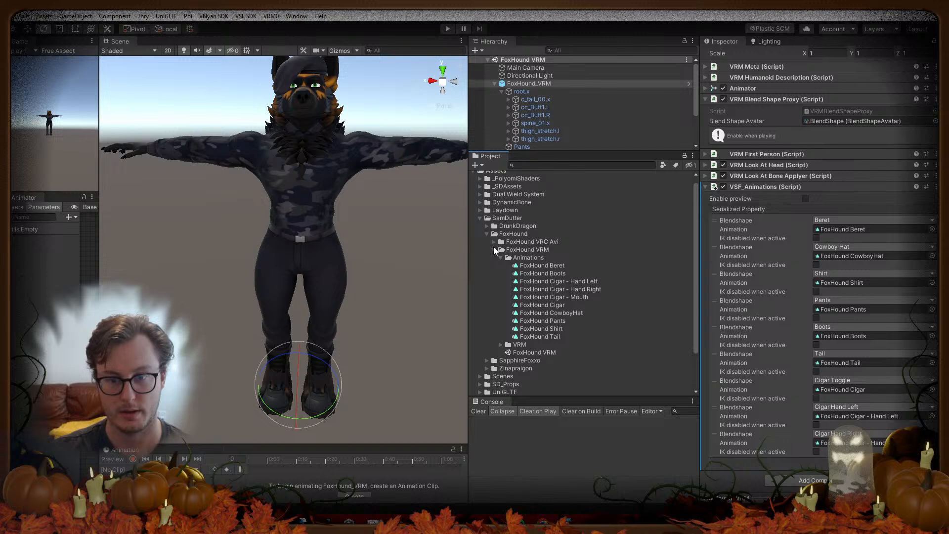
pyautogui.click(493, 248)
pyautogui.click(487, 231)
pyautogui.moveTo(538, 151); pyautogui.dragTo(538, 271)
pyautogui.click(529, 214)
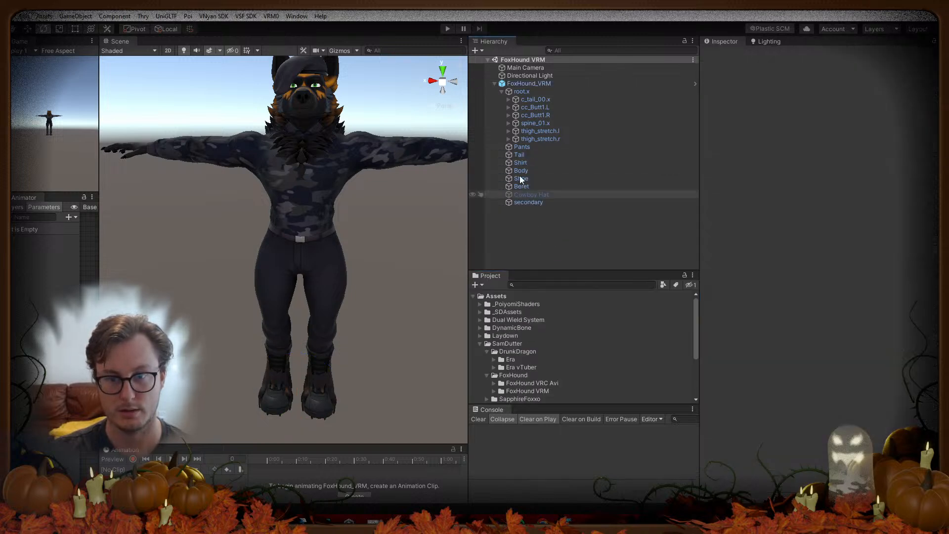
# Step: Collapse the root.x bone hierarchy, then add and delete an empty child on FoxHound_VRM
pyautogui.click(501, 92)
pyautogui.rightClick(523, 84)
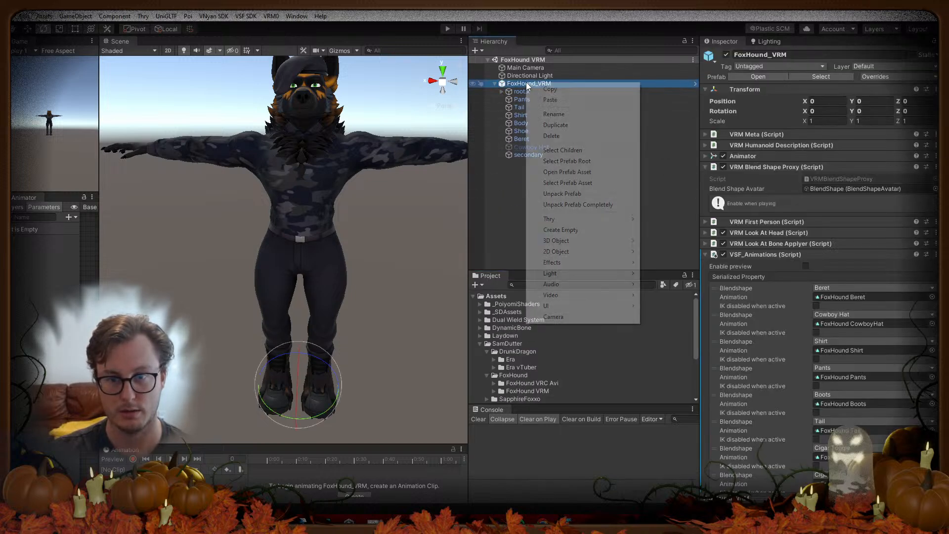
pyautogui.click(560, 227)
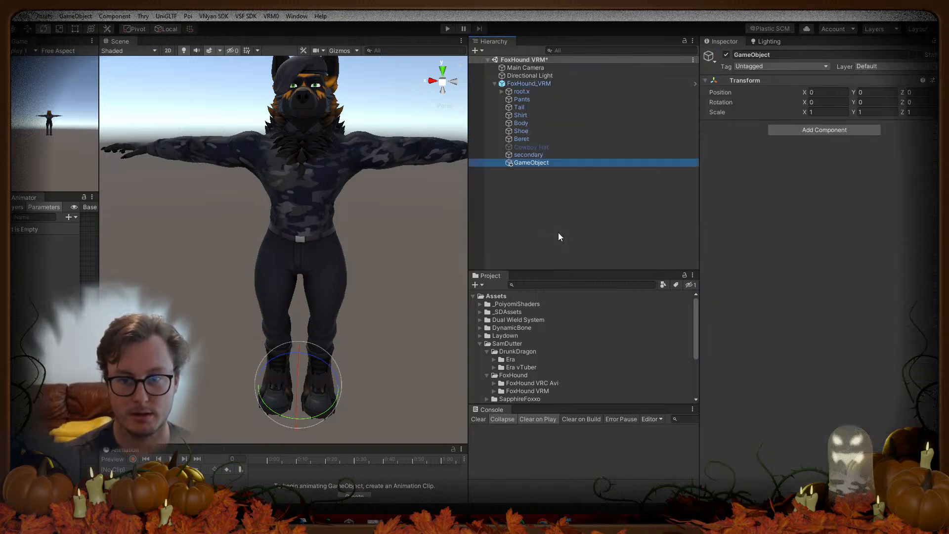
pyautogui.press('Delete')
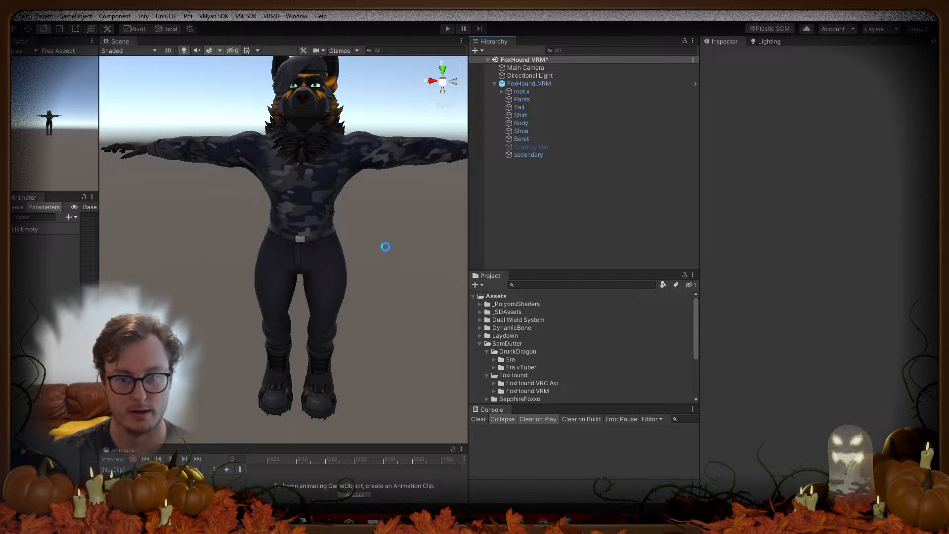
# Step: Drag the Cigar prefab from Assets > SD_Props > Cigar onto FoxHound_VRM
pyautogui.moveTo(495, 270); pyautogui.dragTo(474, 186)
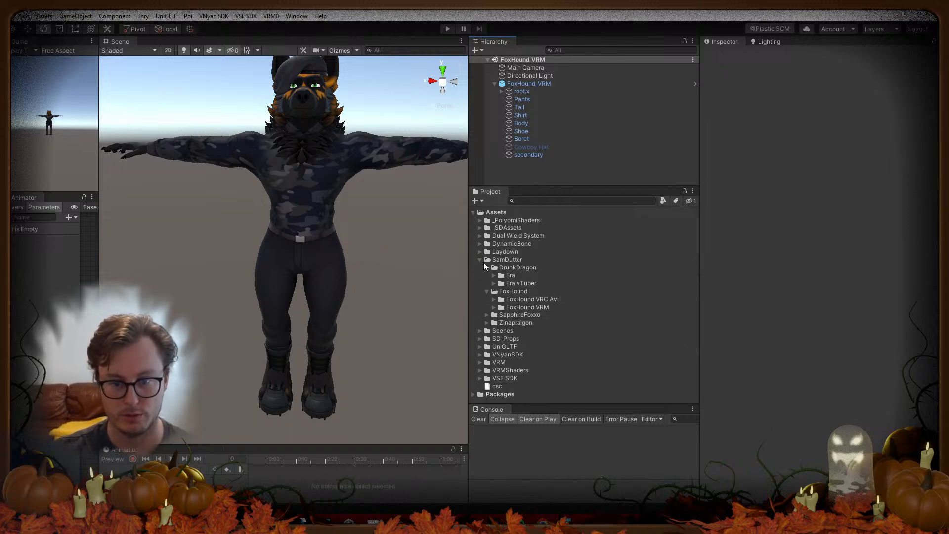
pyautogui.click(487, 267)
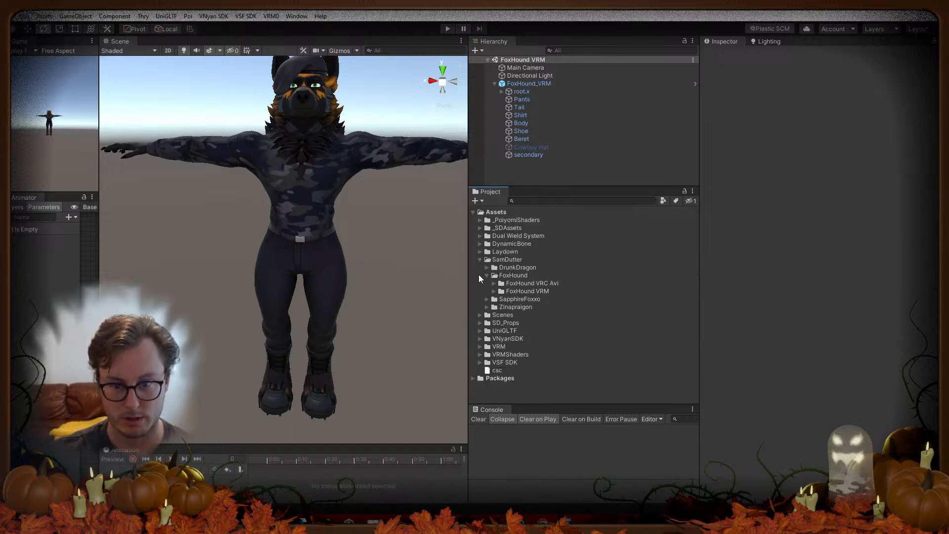
pyautogui.click(480, 323)
pyautogui.click(487, 331)
pyautogui.scroll(-1, 504, 336)
pyautogui.moveTo(512, 357); pyautogui.dragTo(514, 84)
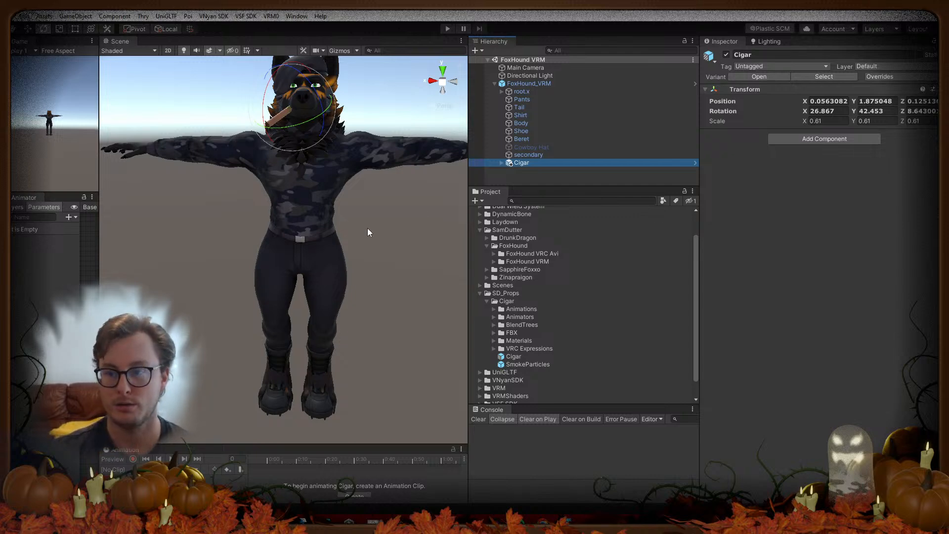
# Step: Create an empty GameObject under FoxHound_VRM and parent it to the Cigar object
pyautogui.click(755, 225)
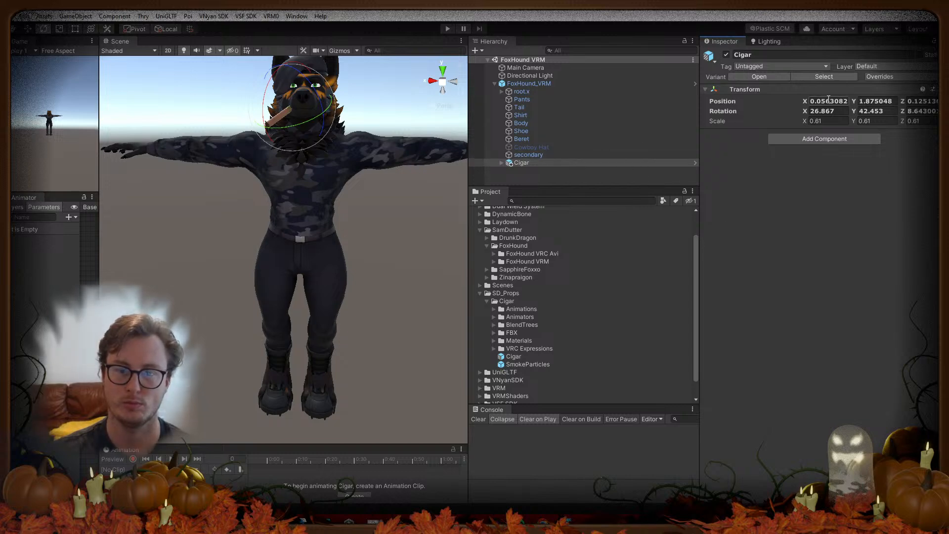
pyautogui.click(526, 82)
pyautogui.rightClick(526, 82)
pyautogui.click(559, 230)
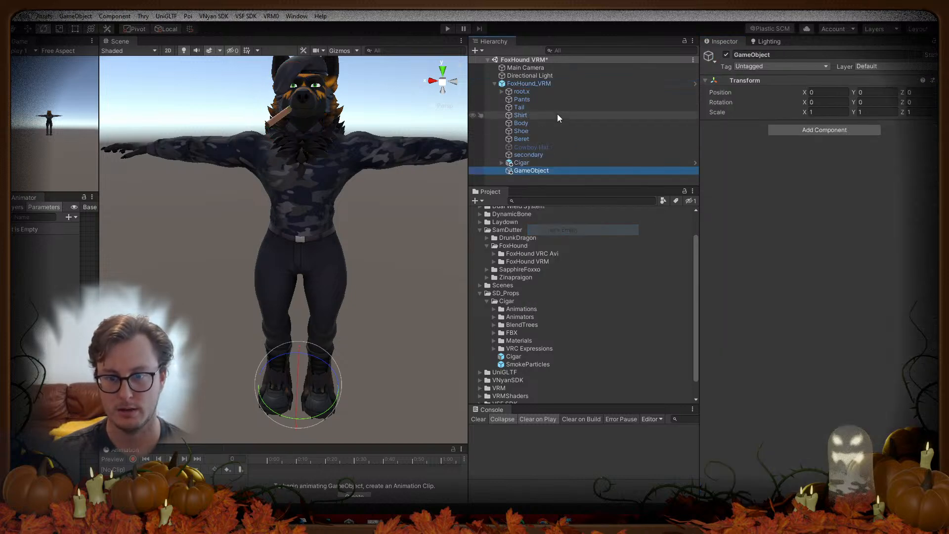
pyautogui.moveTo(533, 171); pyautogui.dragTo(533, 163)
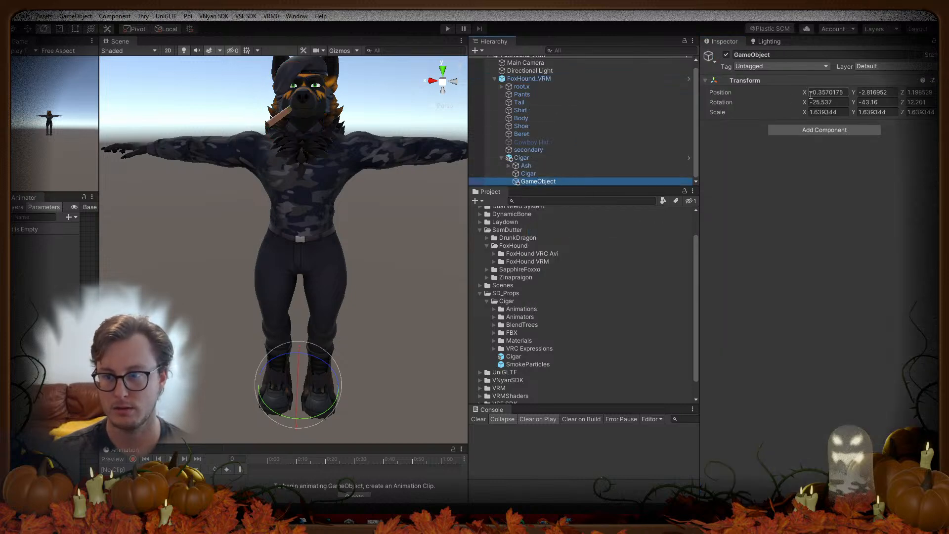
# Step: Zero GameObject's position and rotation, move it out of Cigar to the top level, then bring up the browser
pyautogui.click(740, 91)
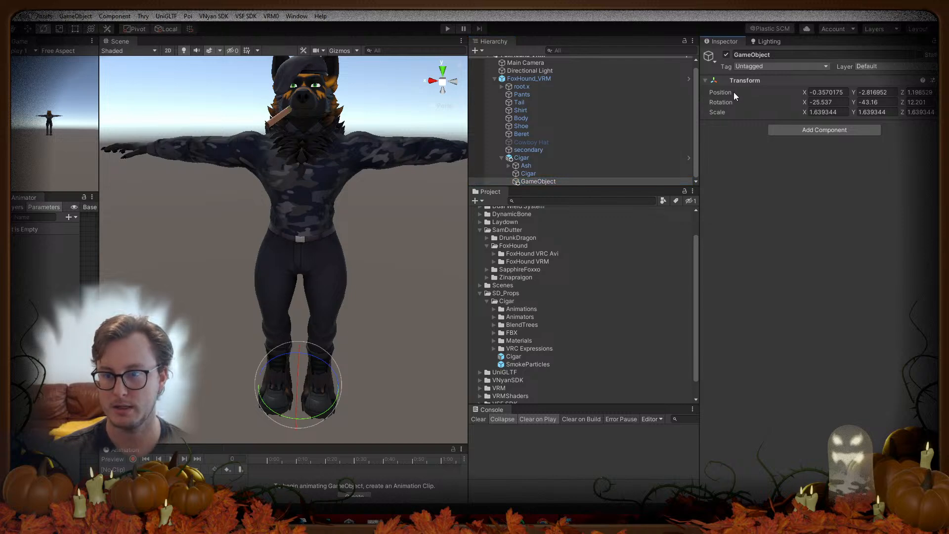
pyautogui.rightClick(778, 82)
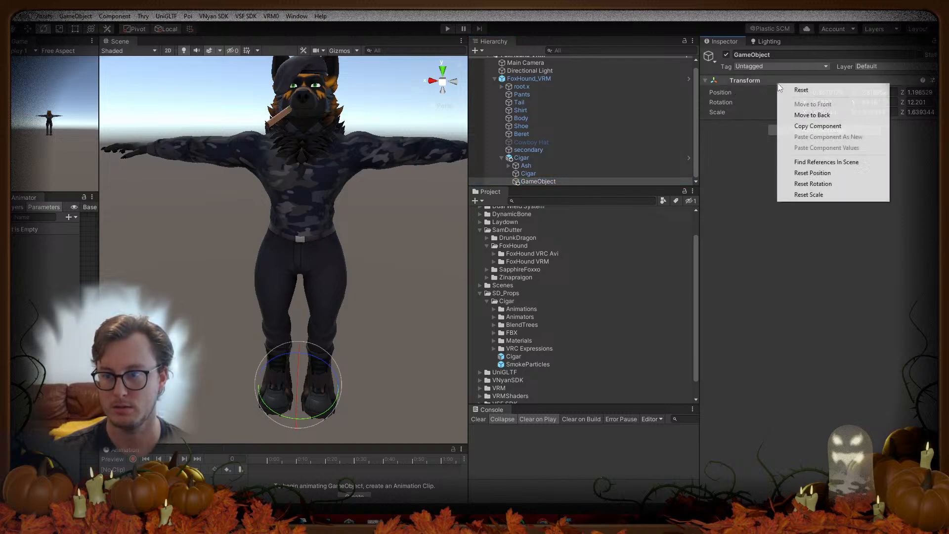
pyautogui.click(787, 89)
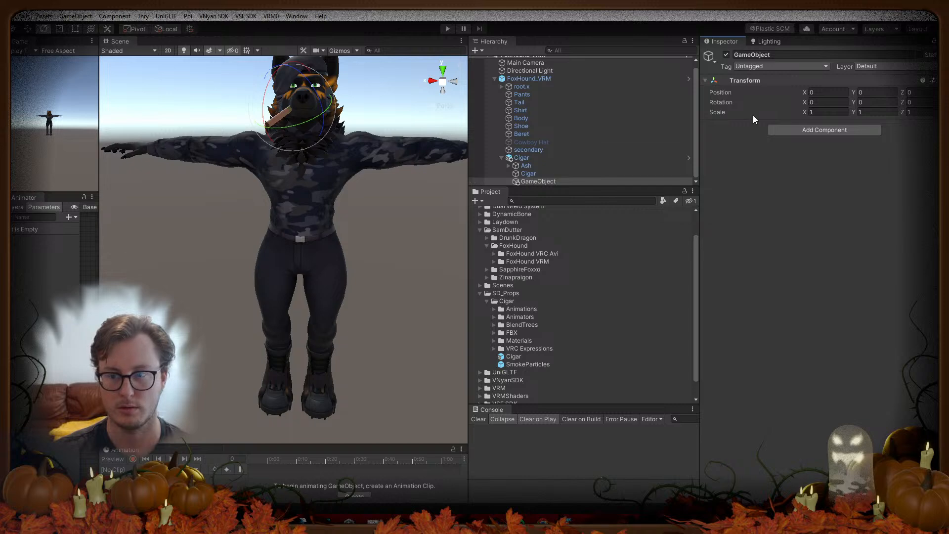
pyautogui.hotkey('ctrl', 'z')
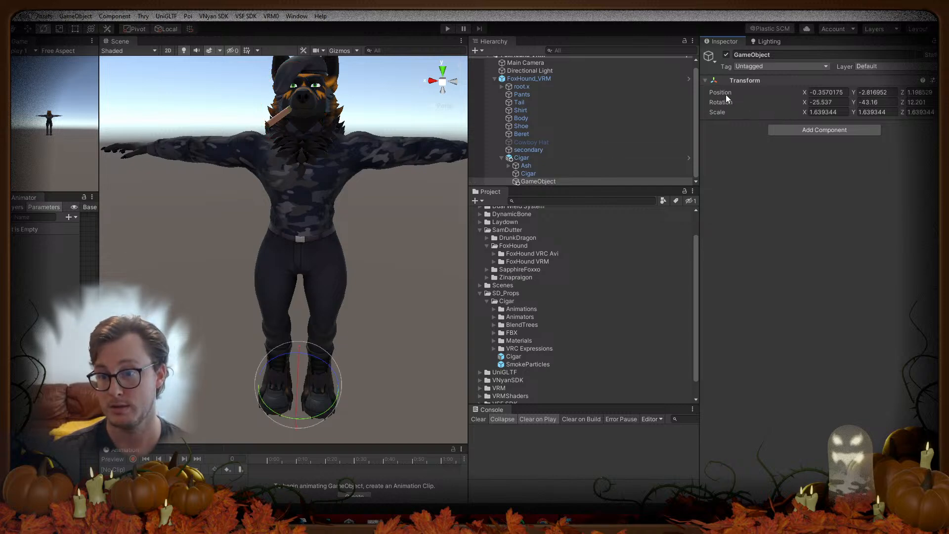
pyautogui.rightClick(774, 84)
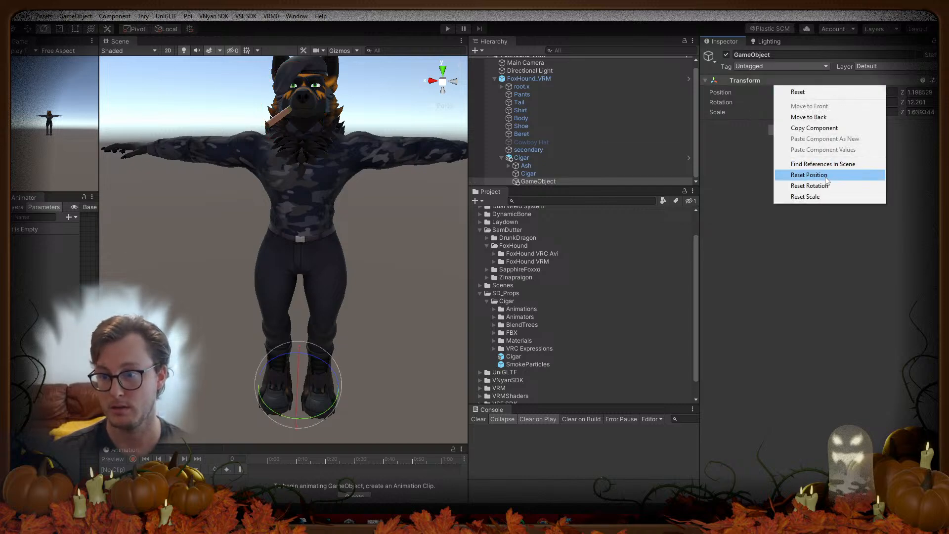
pyautogui.click(811, 175)
pyautogui.rightClick(744, 83)
pyautogui.click(799, 179)
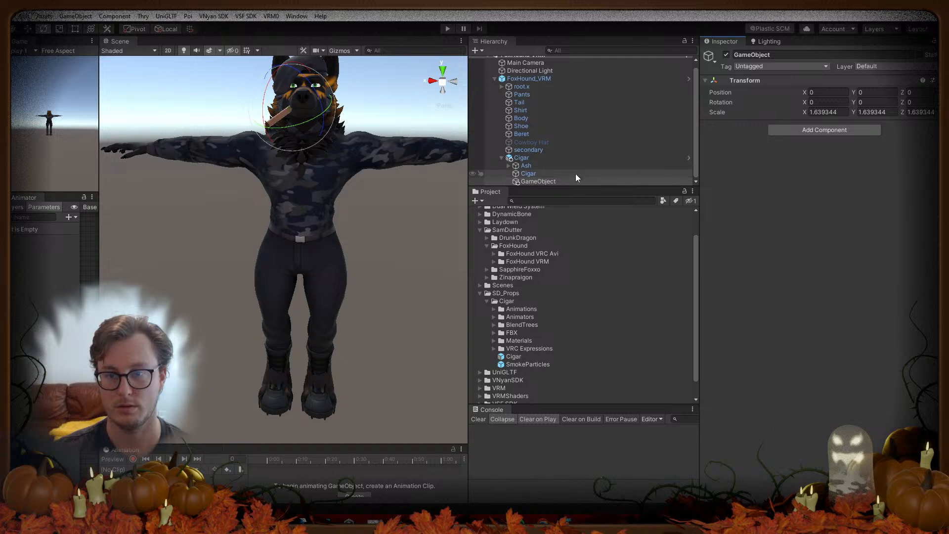
pyautogui.moveTo(539, 179); pyautogui.dragTo(546, 80)
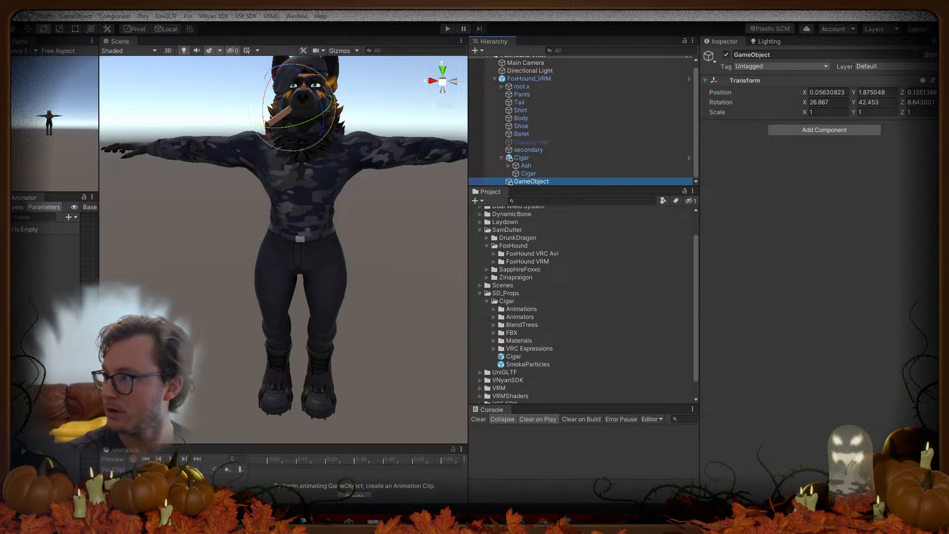
pyautogui.moveTo(948, 20); pyautogui.dragTo(484, 5)
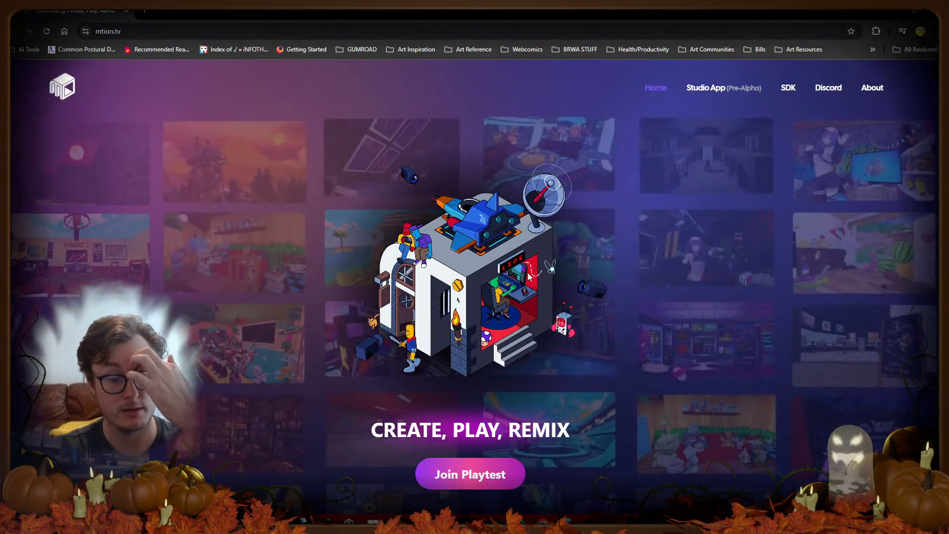
# Step: Go from the mtion.tv homepage to the documentation's Toys Wiki page
pyautogui.scroll(-6, 388, 272)
pyautogui.scroll(6, 422, 248)
pyautogui.scroll(-6, 445, 265)
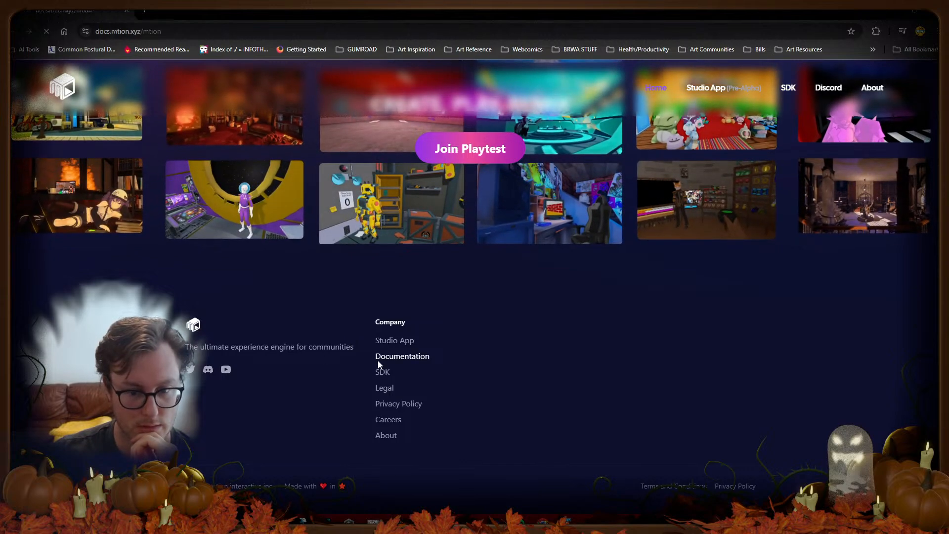
pyautogui.click(377, 360)
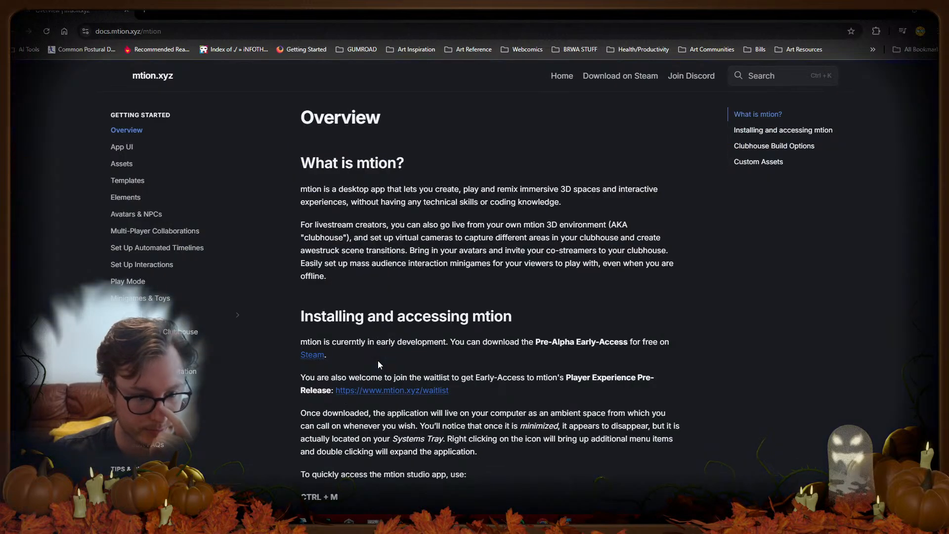
pyautogui.click(146, 314)
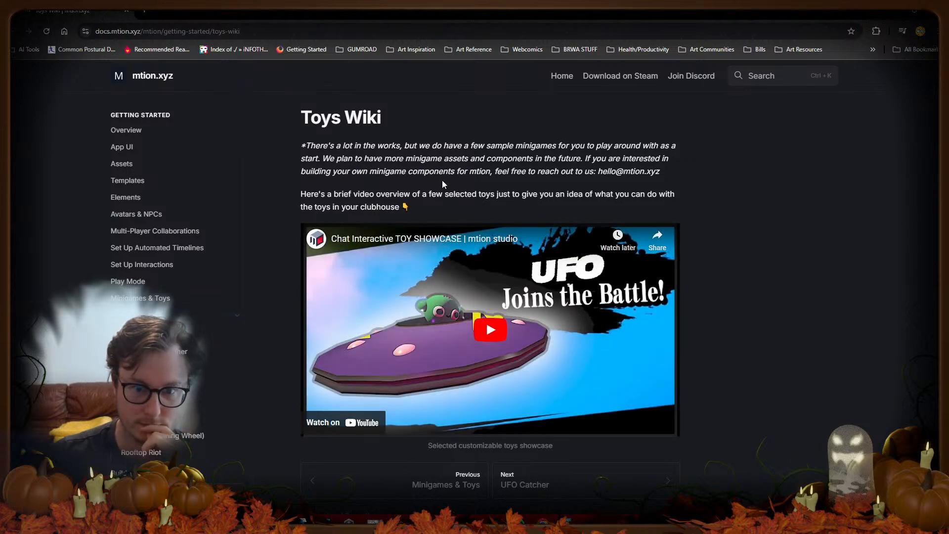
# Step: Watch the toy showcase video, skipping ahead to 1:26 and pausing, then open UFO Catcher
pyautogui.scroll(-1, 647, 171)
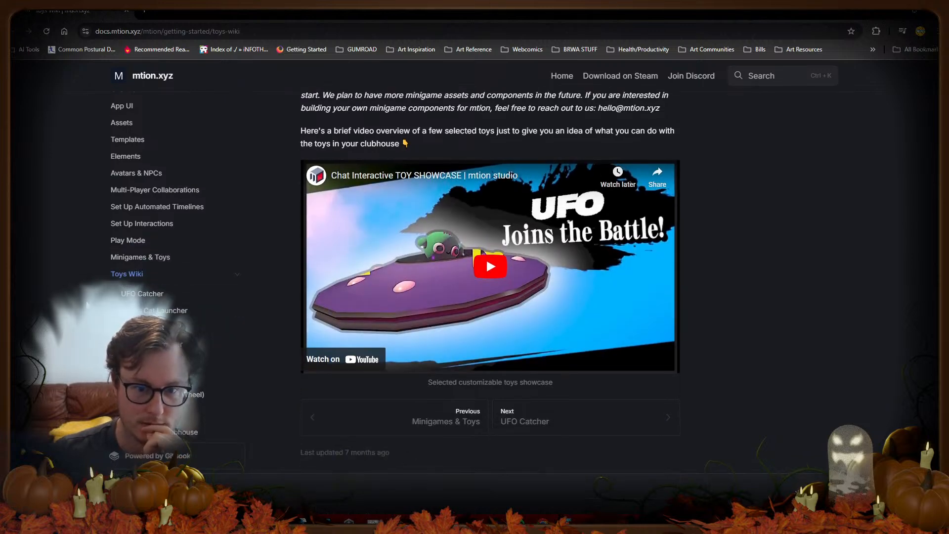
pyautogui.click(476, 272)
pyautogui.click(362, 352)
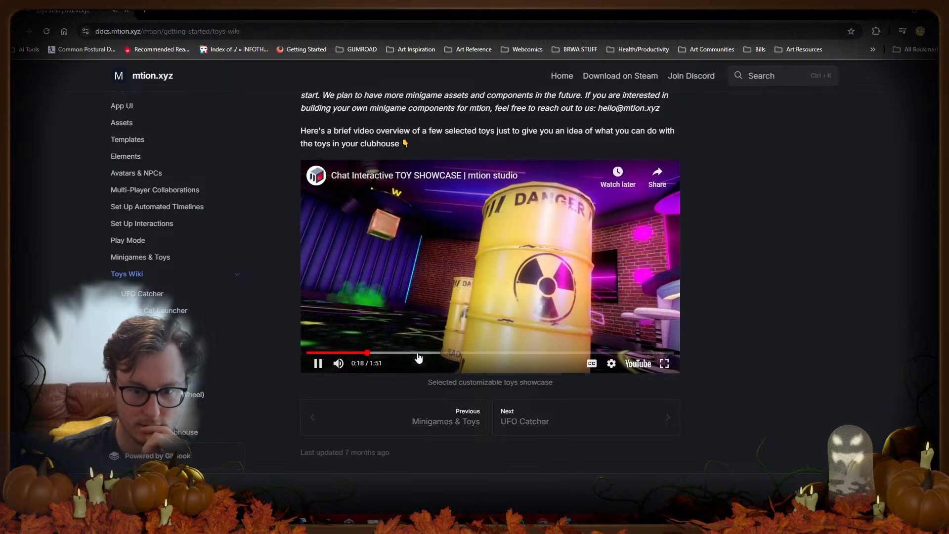
pyautogui.click(418, 353)
pyautogui.click(468, 354)
pyautogui.click(528, 353)
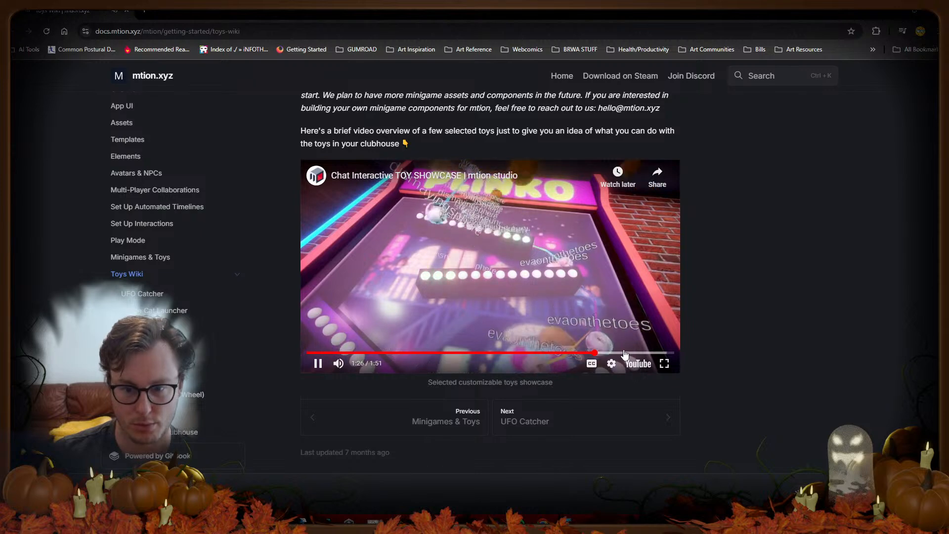
pyautogui.click(597, 353)
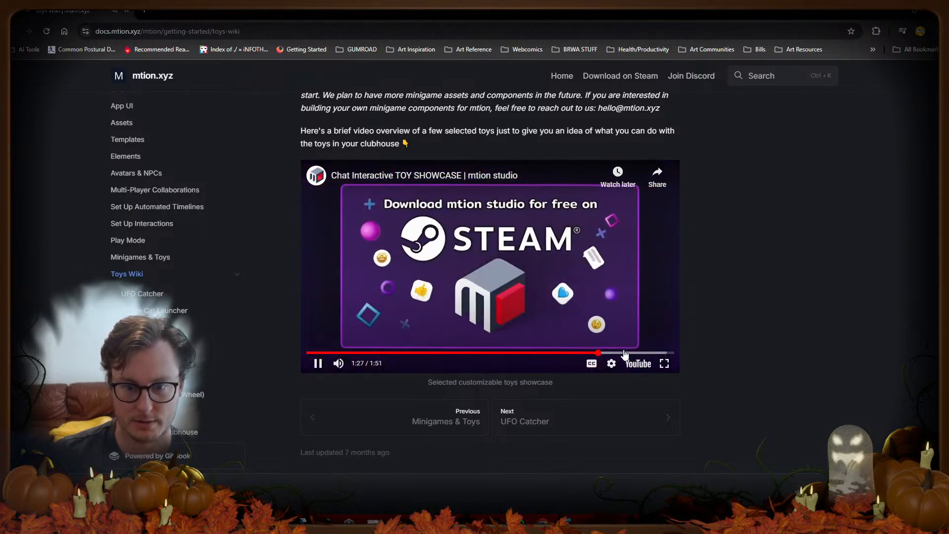
pyautogui.click(500, 287)
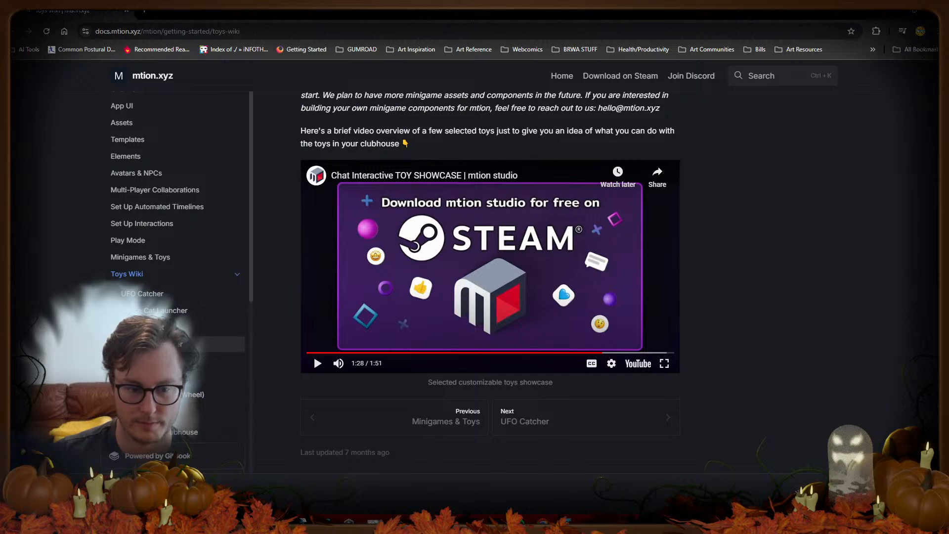
pyautogui.click(155, 302)
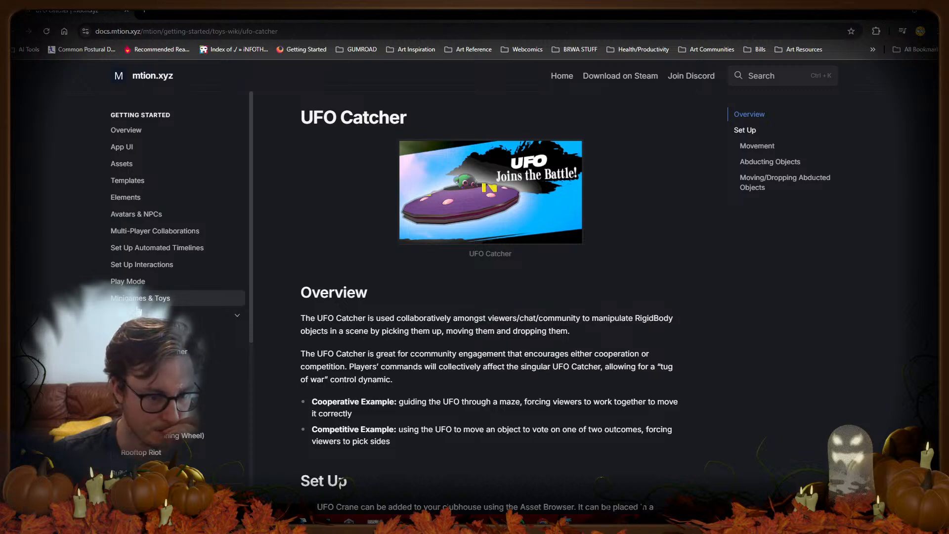
# Step: Scroll down through the UFO Catcher article and back up, then switch to the Templates page
pyautogui.scroll(-3, 138, 267)
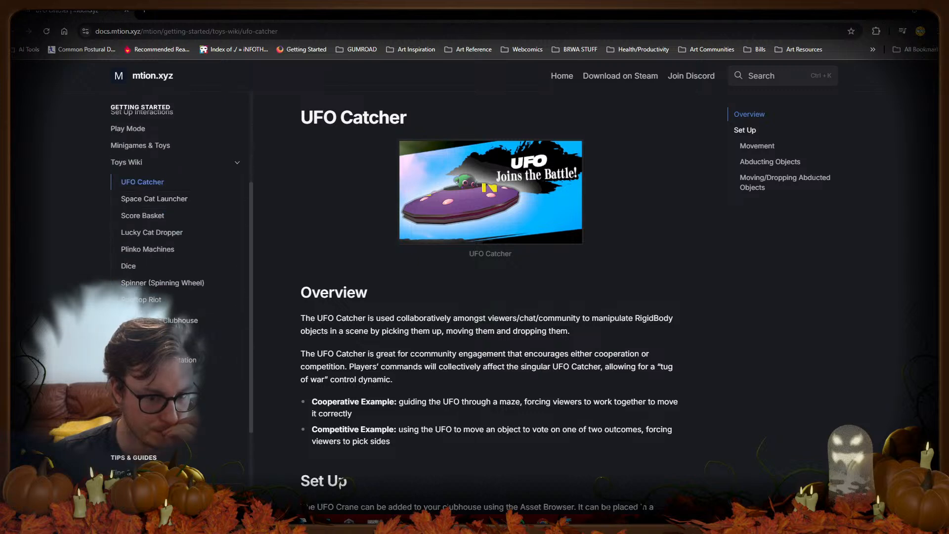
pyautogui.scroll(-4, 469, 349)
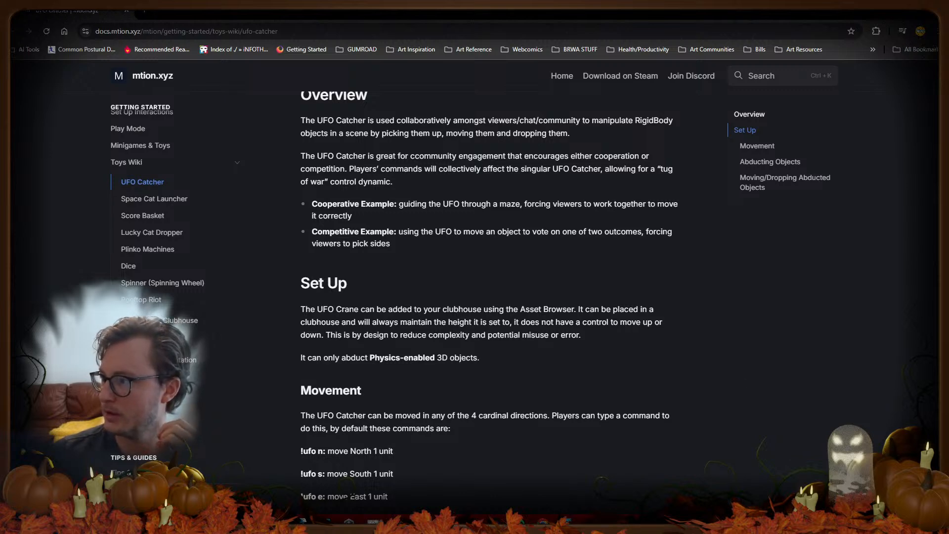
pyautogui.scroll(-6, 417, 309)
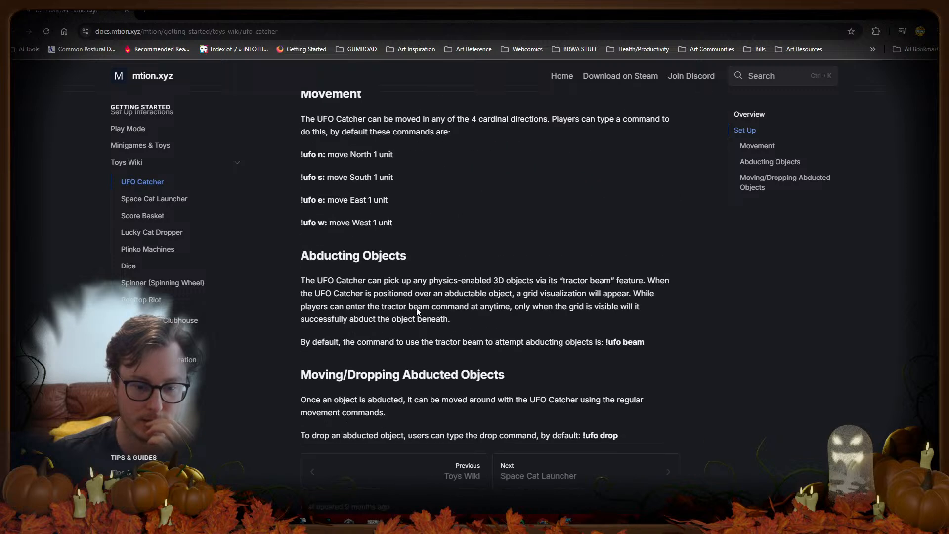
pyautogui.scroll(-1, 417, 307)
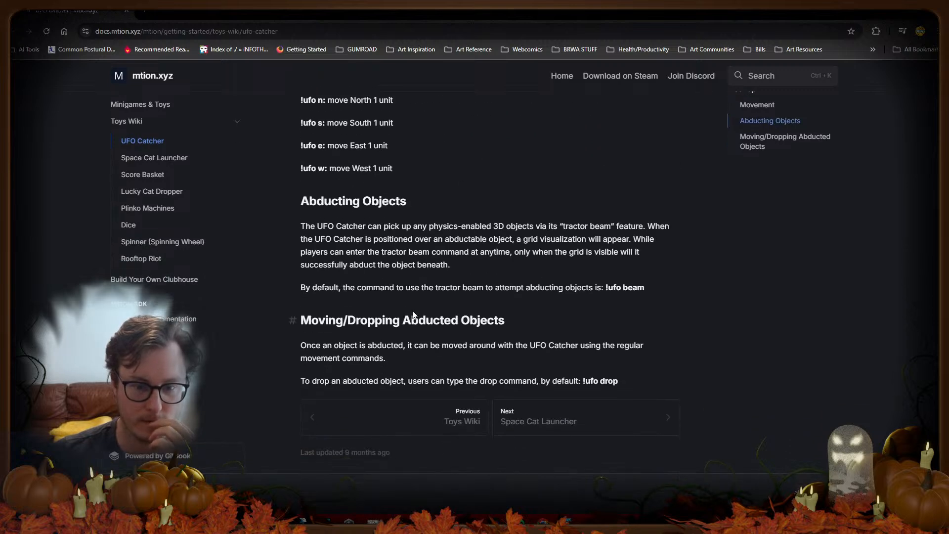
pyautogui.scroll(12, 452, 245)
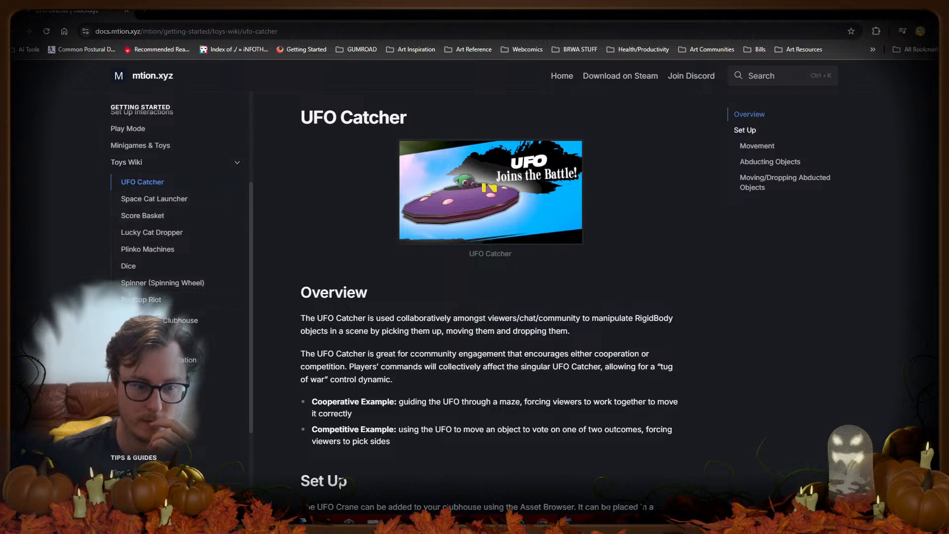
pyautogui.scroll(3, 144, 237)
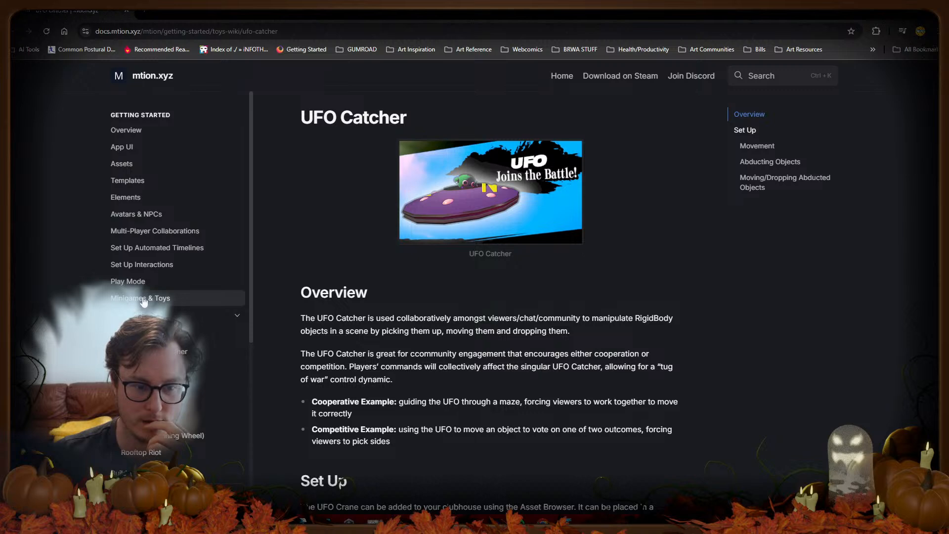
pyautogui.click(128, 181)
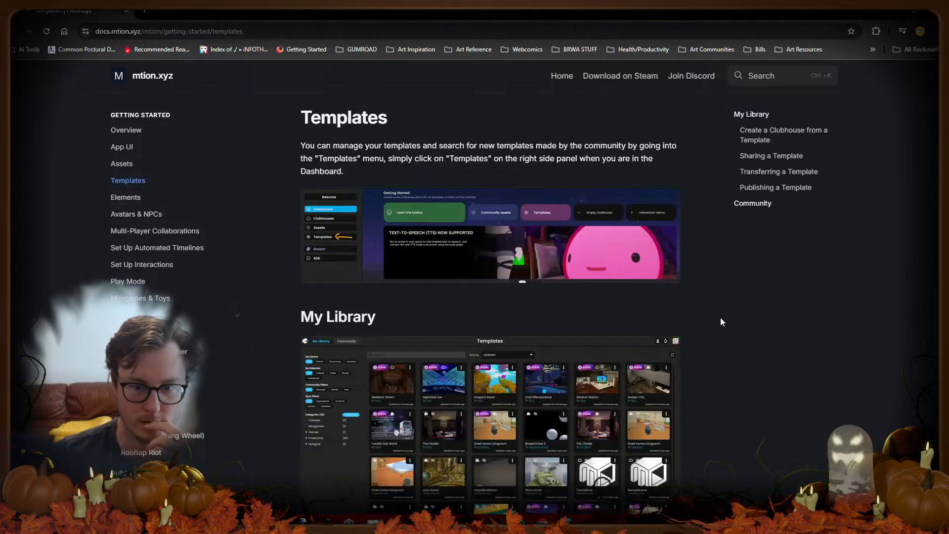
# Step: Scroll to the bottom of the Templates page, then open Minigames & Toys from the sidebar
pyautogui.scroll(-8, 721, 321)
pyautogui.scroll(-5, 721, 312)
pyautogui.scroll(-3, 720, 315)
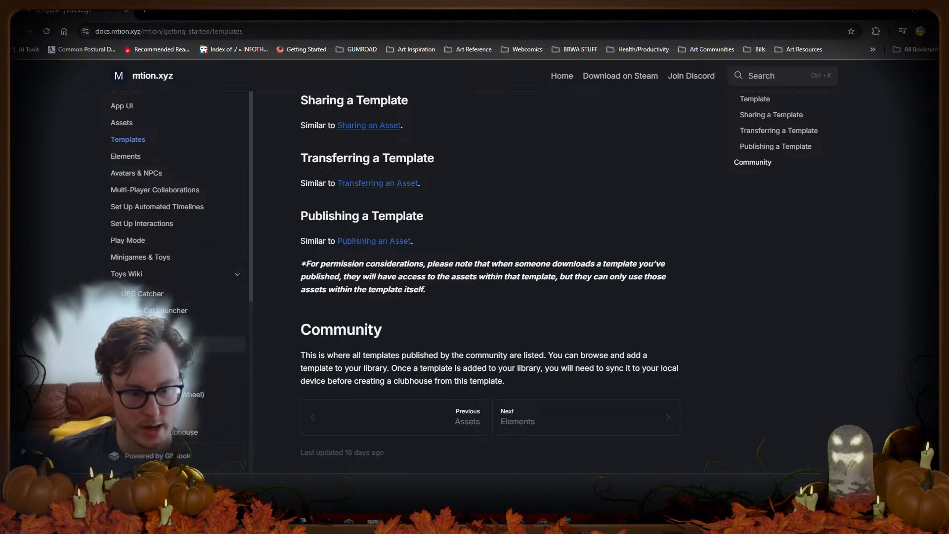
pyautogui.click(150, 259)
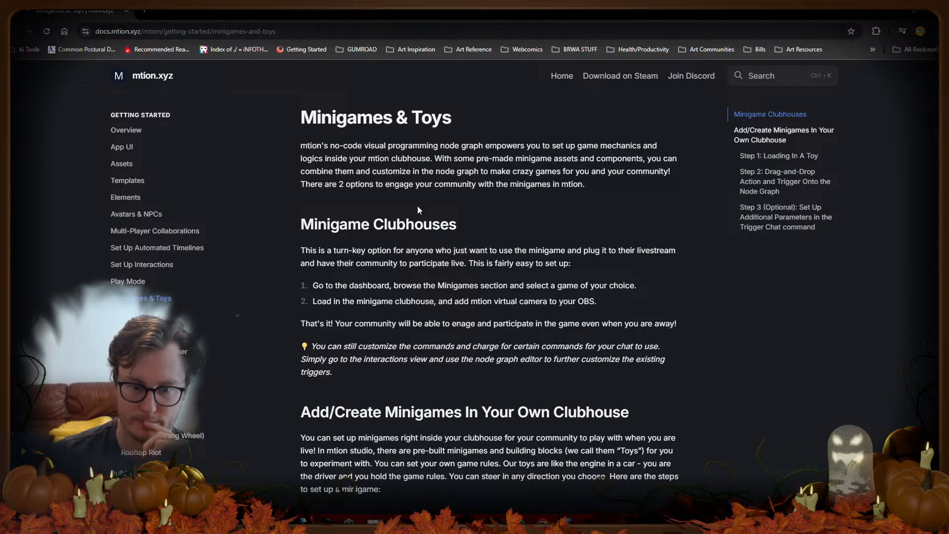
# Step: Scroll the Minigames & Toys page down to the chat-command parameters, then minimize the browser
pyautogui.scroll(-4, 528, 235)
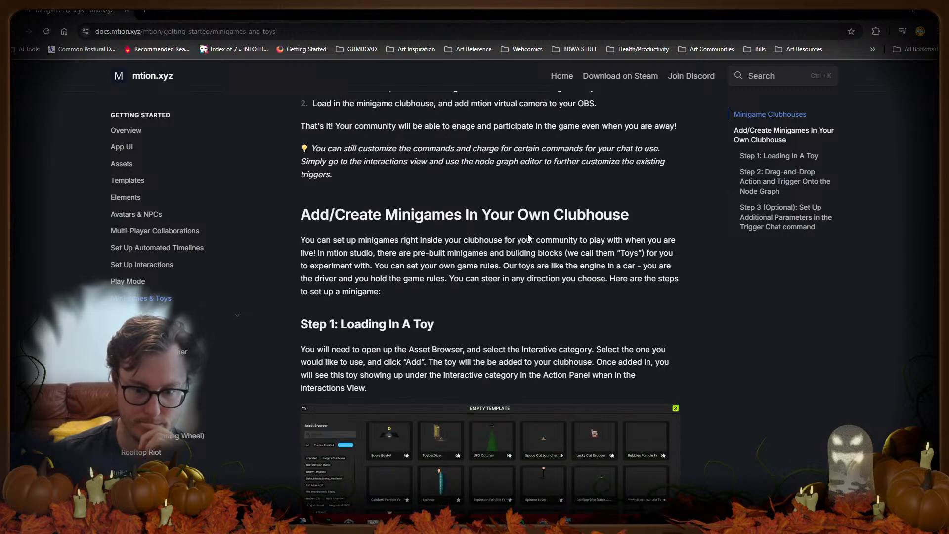
pyautogui.scroll(-4, 527, 235)
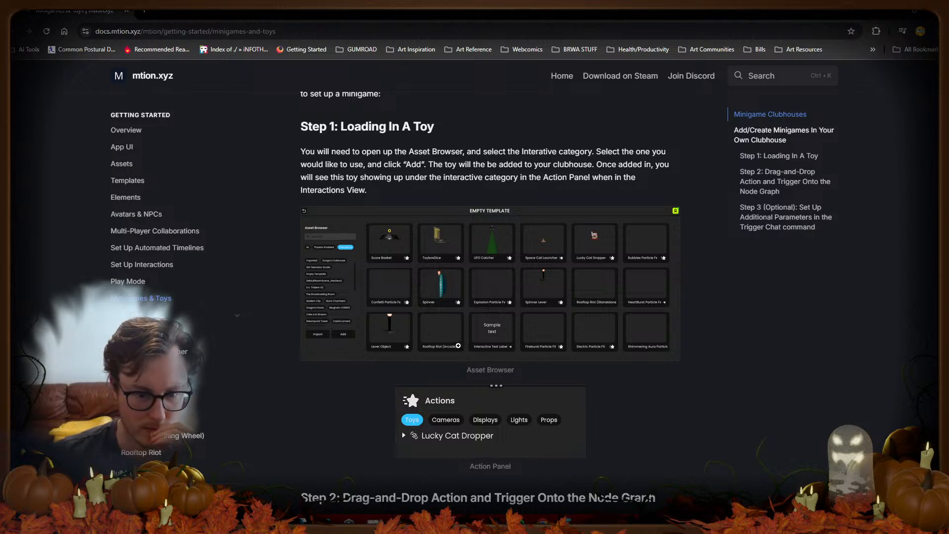
pyautogui.scroll(-12, 521, 346)
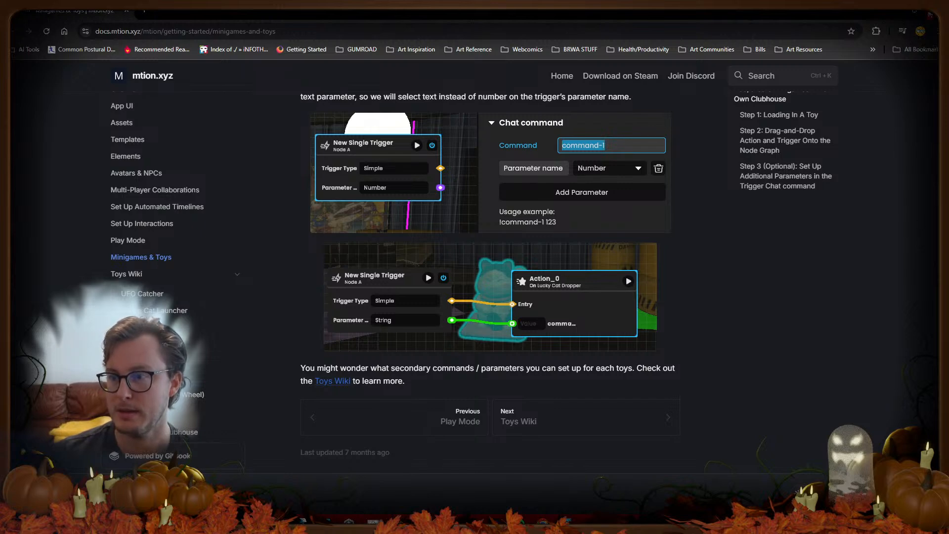
pyautogui.click(931, 15)
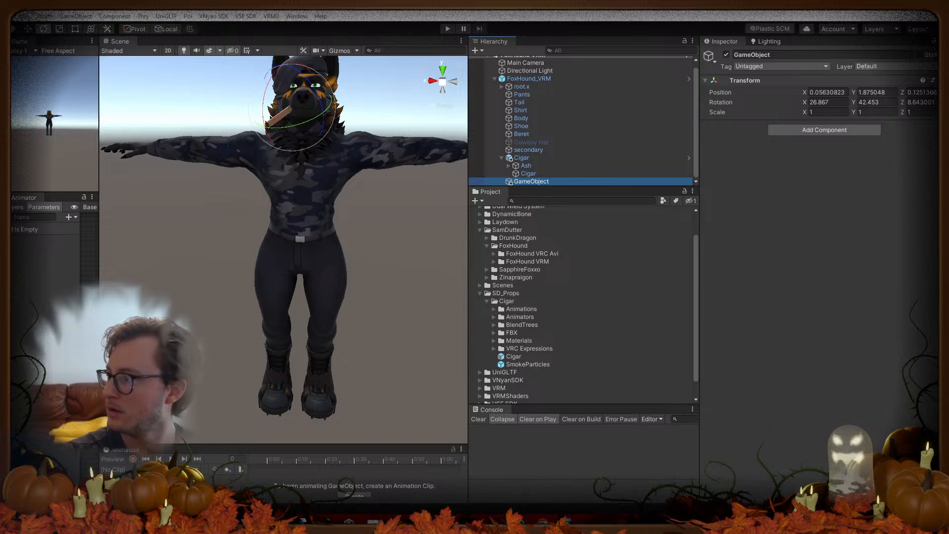
# Step: Bring the Chrome window back full screen, showing the mtion.tv home page
pyautogui.moveTo(742, 524); pyautogui.dragTo(732, 11)
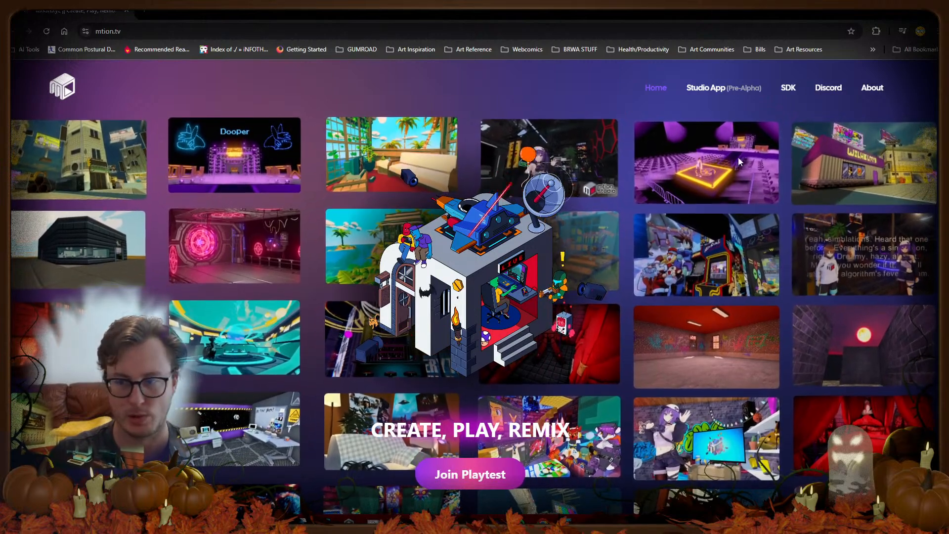
# Step: Go from the mtion.tv footer into the documentation and open the Elements page
pyautogui.scroll(-5, 316, 336)
pyautogui.click(403, 356)
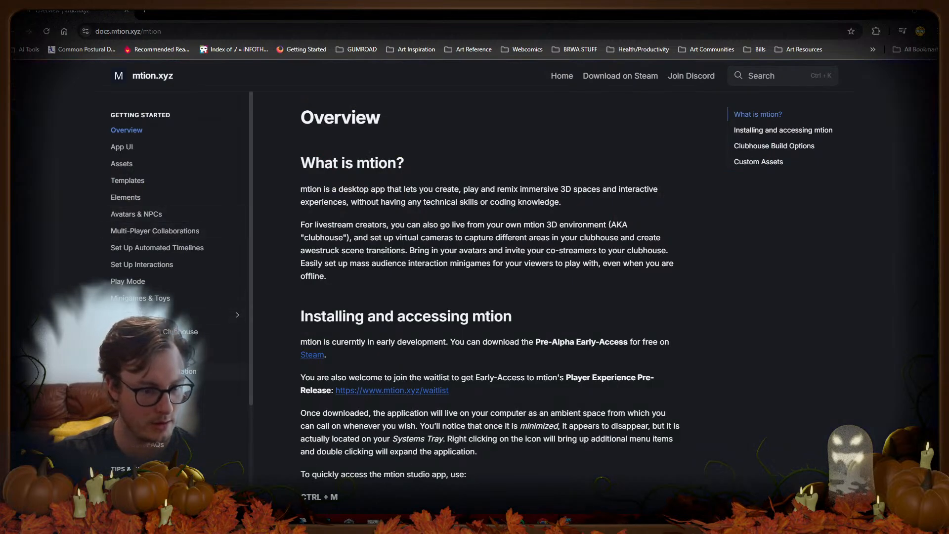
pyautogui.click(143, 196)
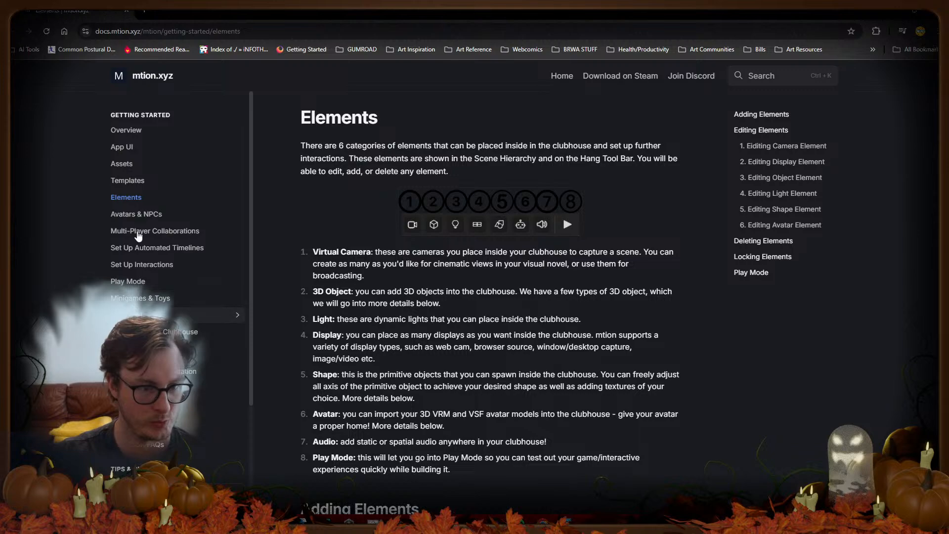
# Step: Read down through the Assets documentation page, then move on to App UI
pyautogui.click(122, 164)
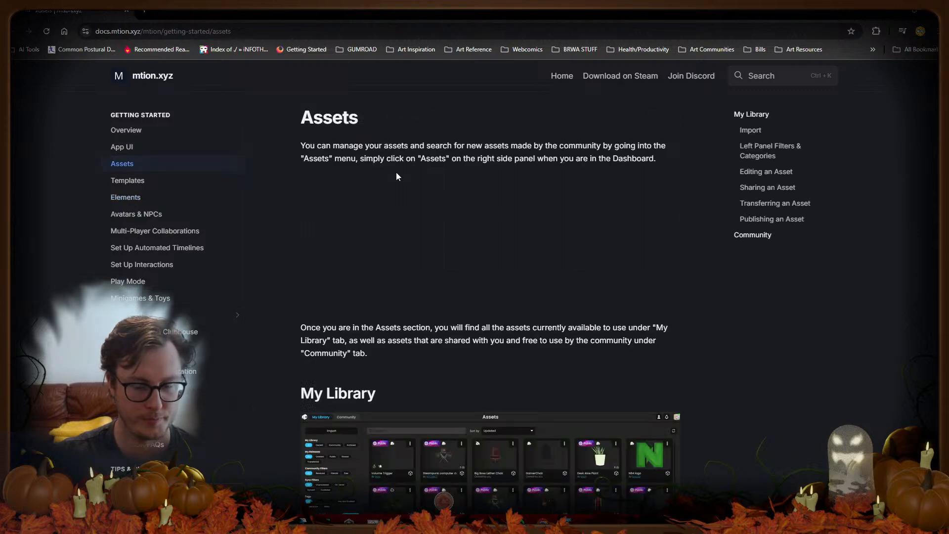
pyautogui.scroll(-10, 428, 194)
pyautogui.scroll(-20, 429, 194)
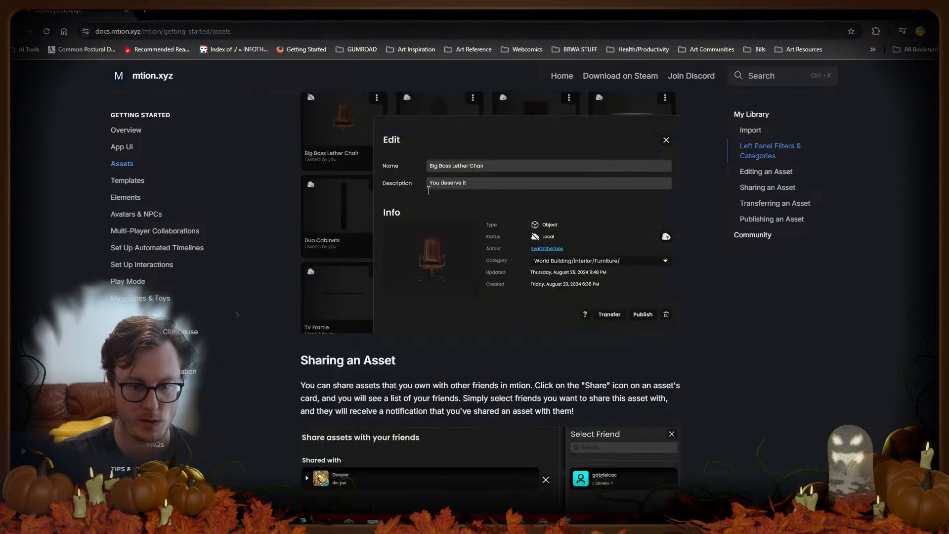
pyautogui.scroll(-8, 428, 195)
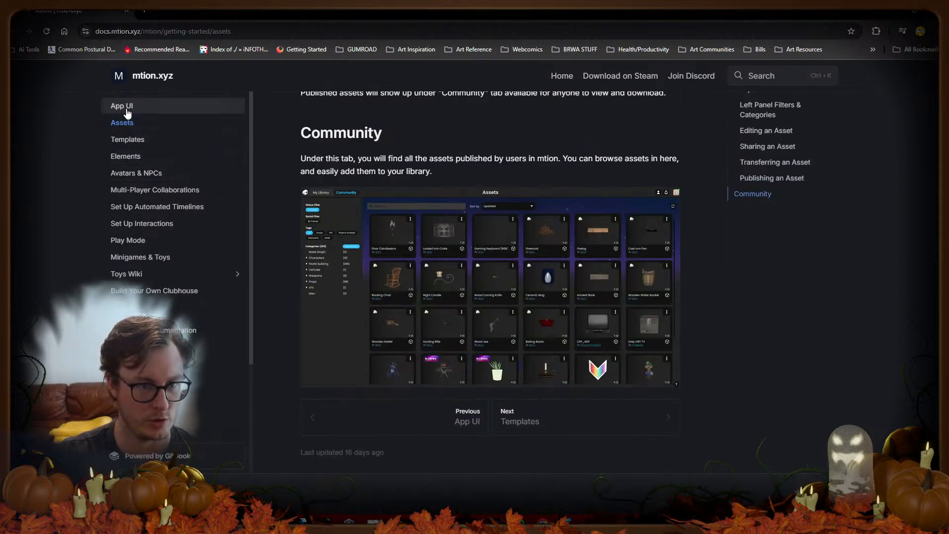
pyautogui.click(122, 105)
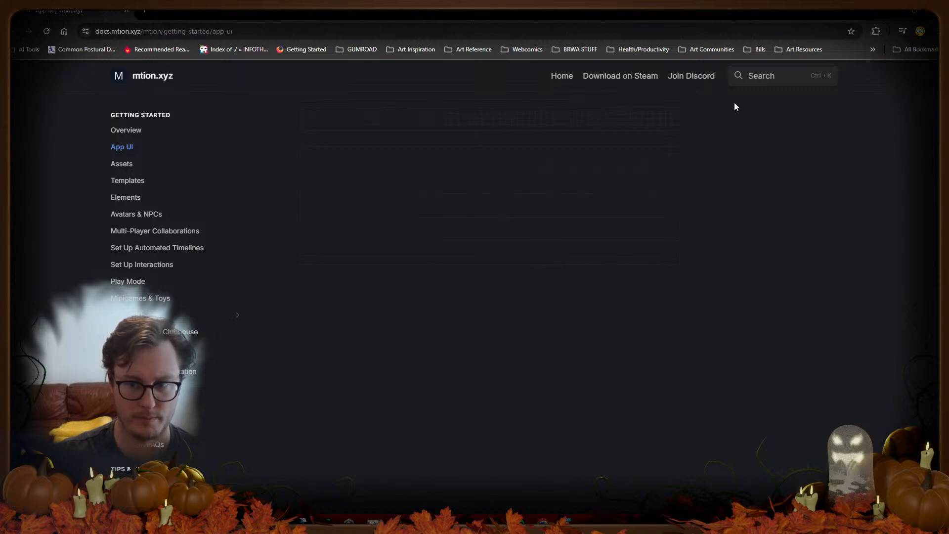
# Step: Scroll the App UI page and view the Interactions View screenshot enlarged
pyautogui.scroll(-7, 520, 229)
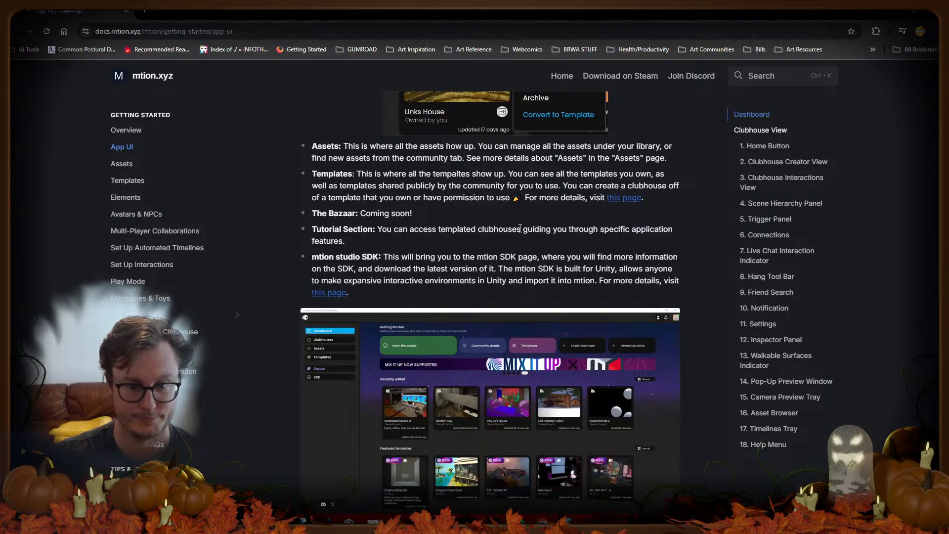
pyautogui.scroll(-15, 521, 229)
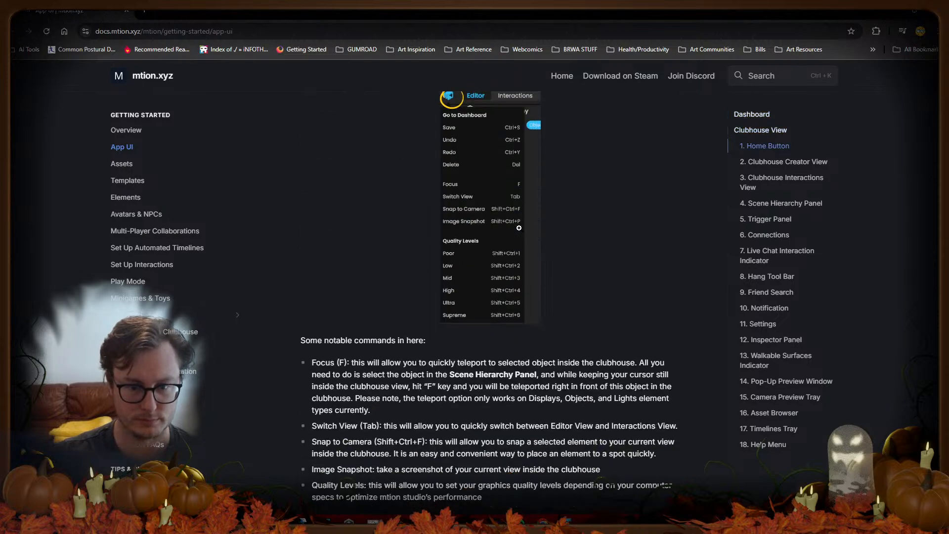
pyautogui.scroll(5, 520, 229)
pyautogui.scroll(-5, 520, 229)
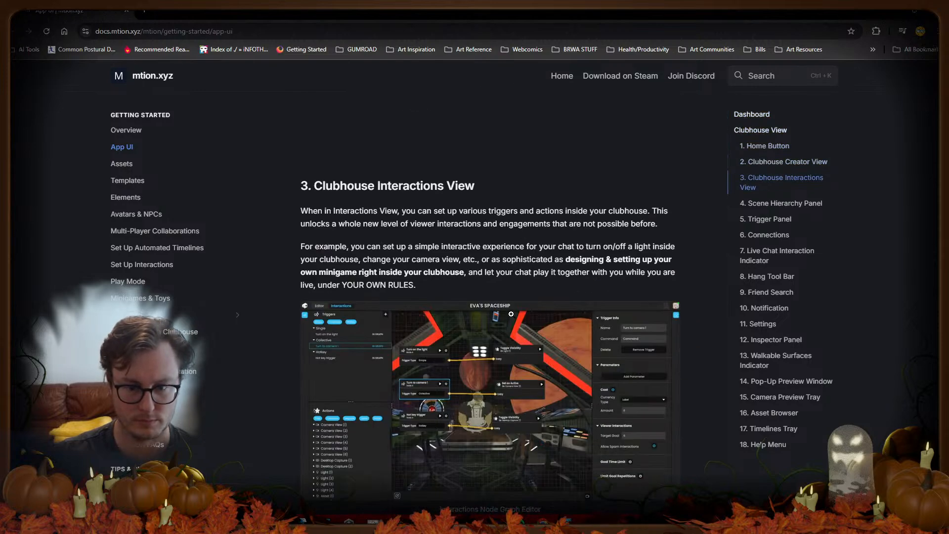
pyautogui.click(444, 369)
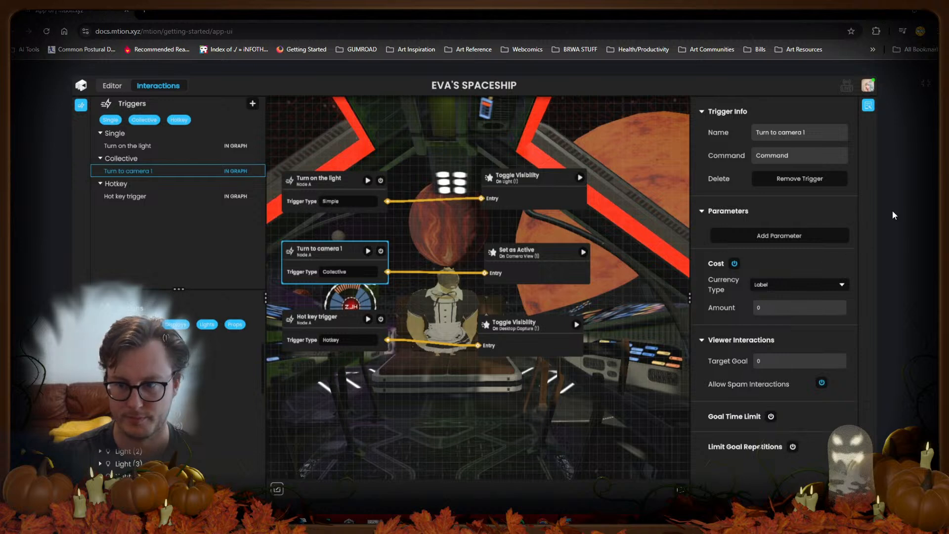
pyautogui.click(908, 194)
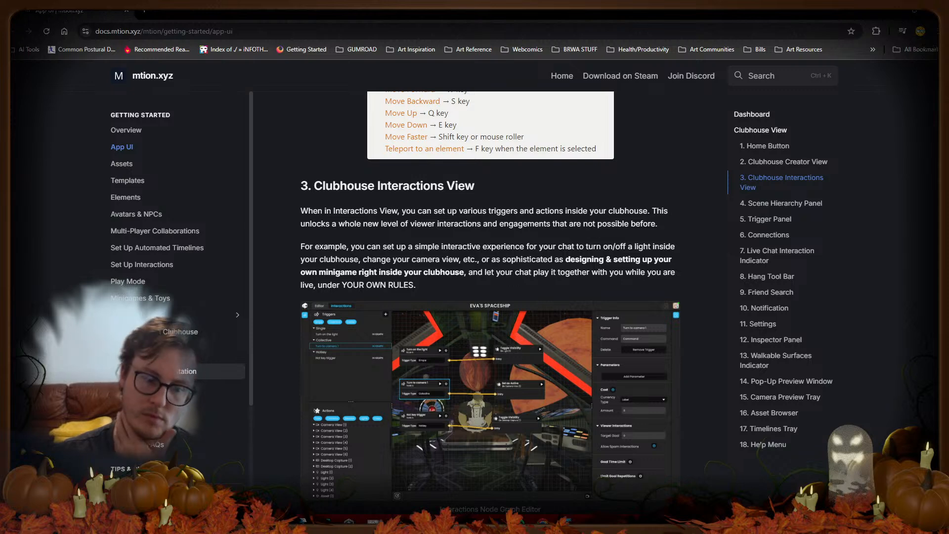
# Step: Return to the Overview page and read its Clubhouse Build Options and Custom Assets sections
pyautogui.scroll(-3, 208, 371)
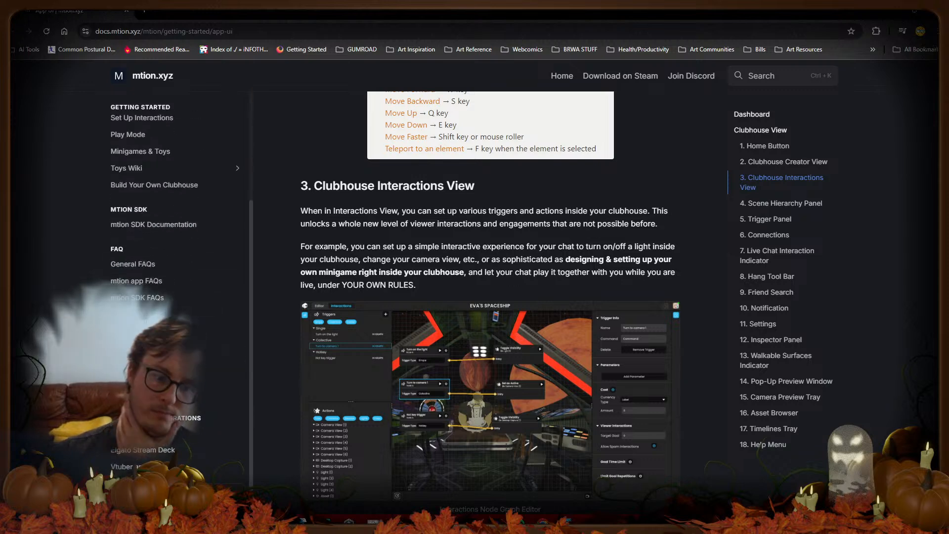
pyautogui.scroll(-2, 489, 301)
pyautogui.scroll(3, 223, 433)
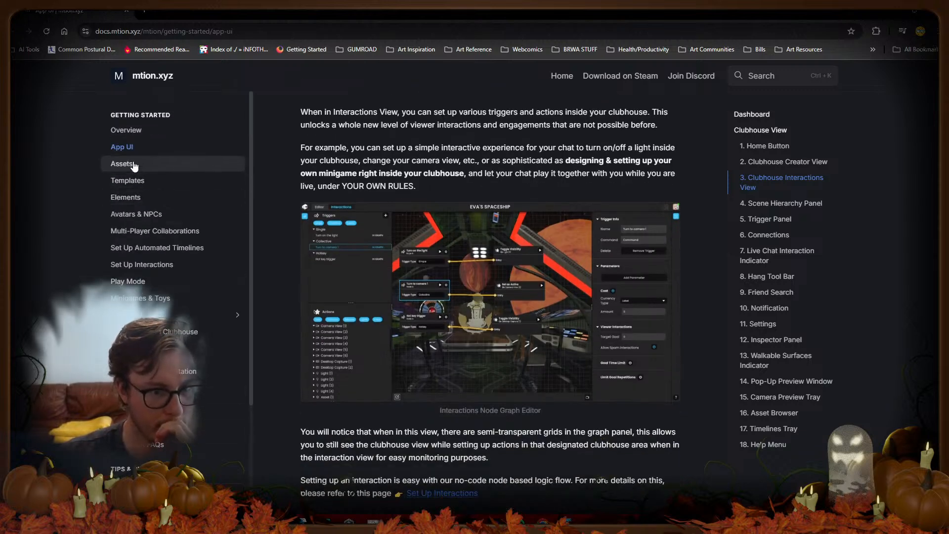
pyautogui.click(127, 130)
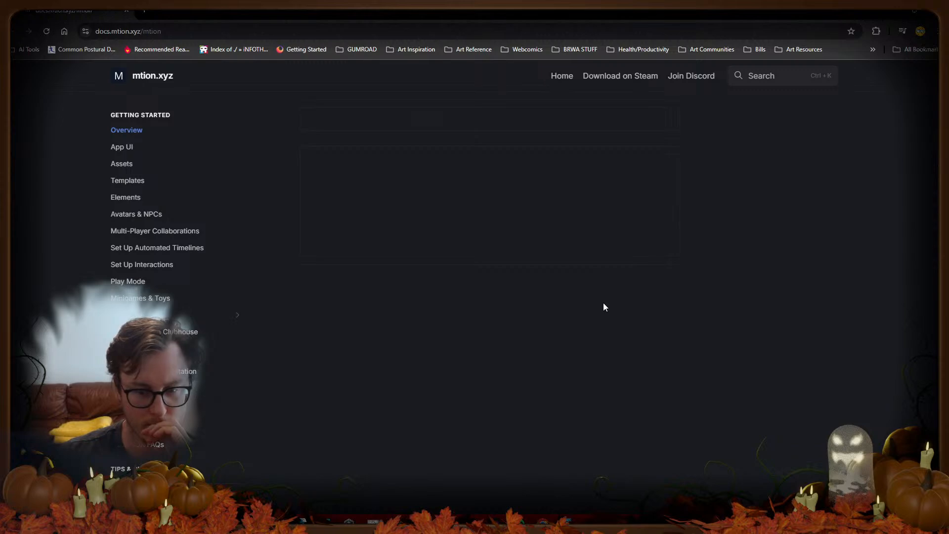
pyautogui.scroll(-10, 603, 303)
pyautogui.scroll(2, 608, 313)
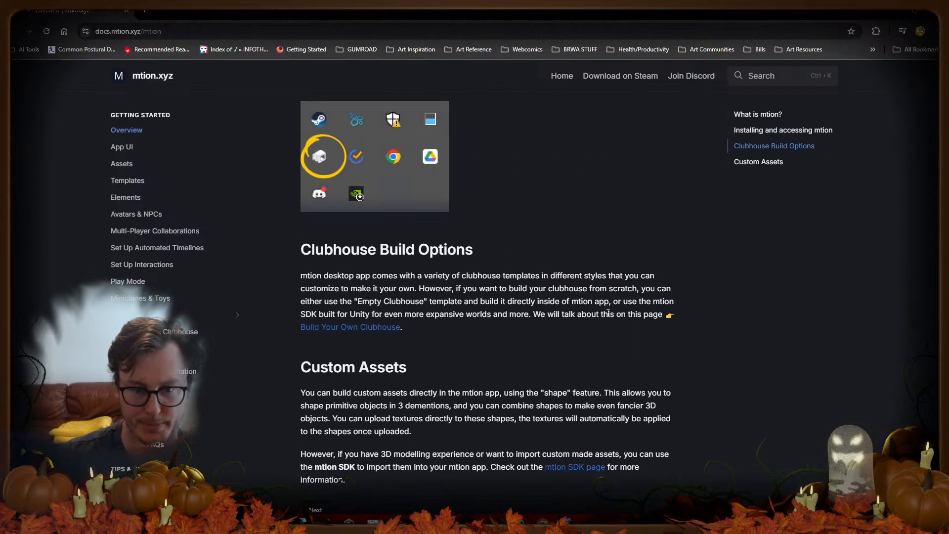
pyautogui.scroll(-2, 608, 313)
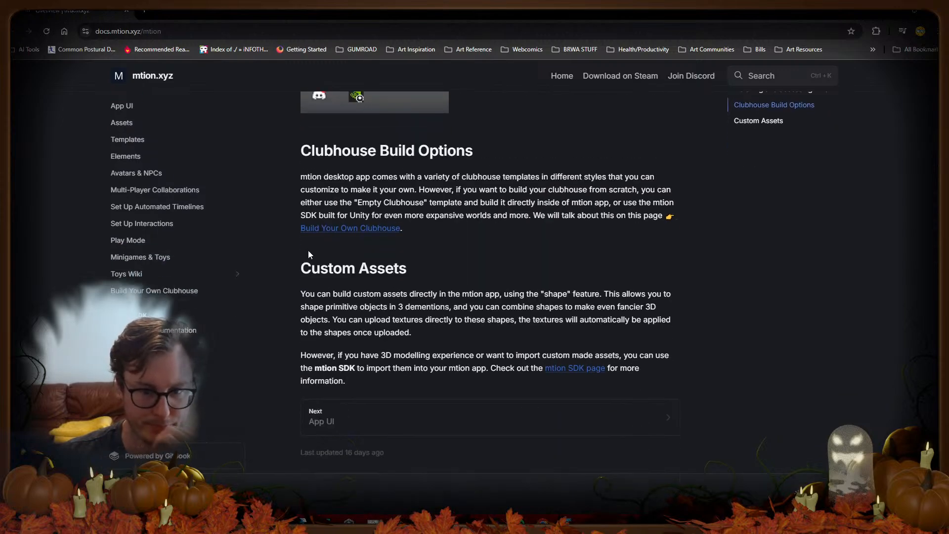
# Step: Open the mtion SDK documentation page and scroll down through it
pyautogui.click(572, 372)
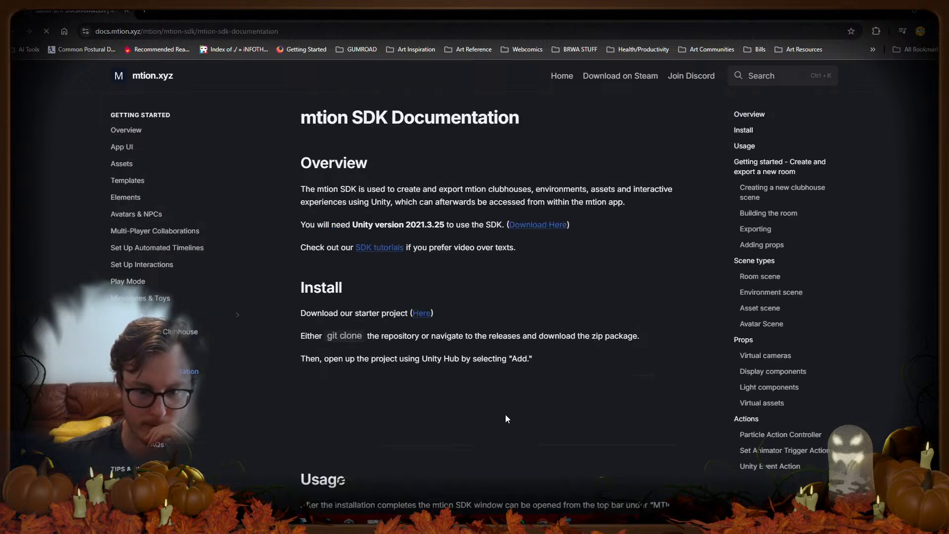
pyautogui.scroll(-15, 462, 267)
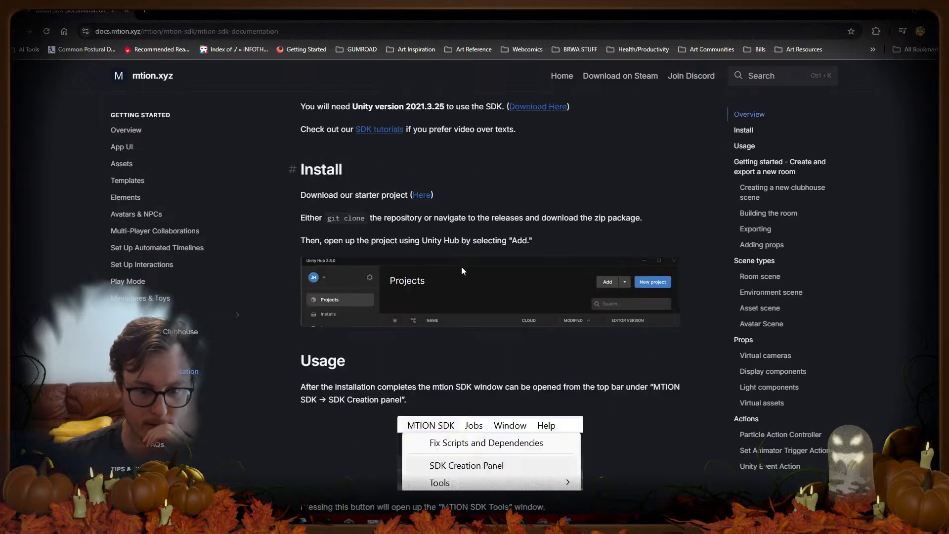
pyautogui.scroll(2, 463, 274)
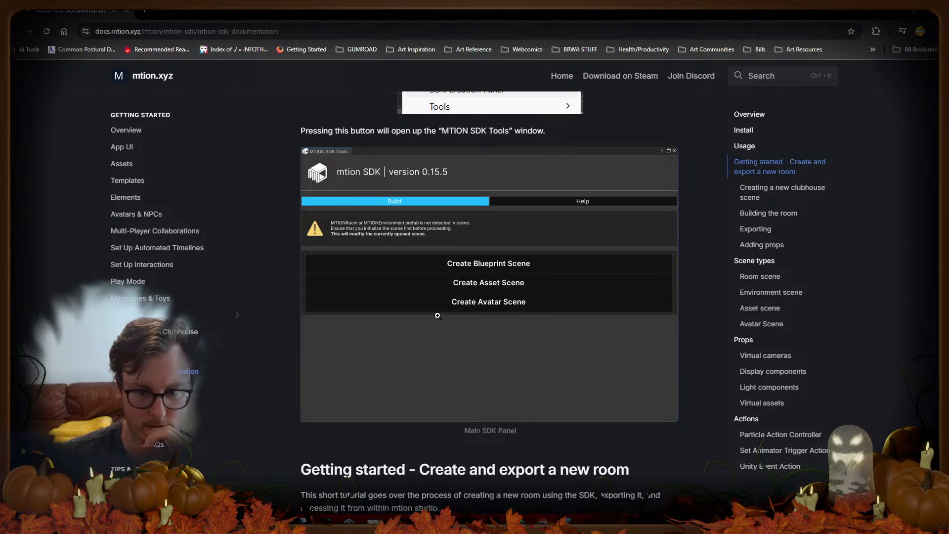
pyautogui.scroll(-8, 444, 315)
pyautogui.scroll(-3, 447, 327)
pyautogui.scroll(-15, 448, 330)
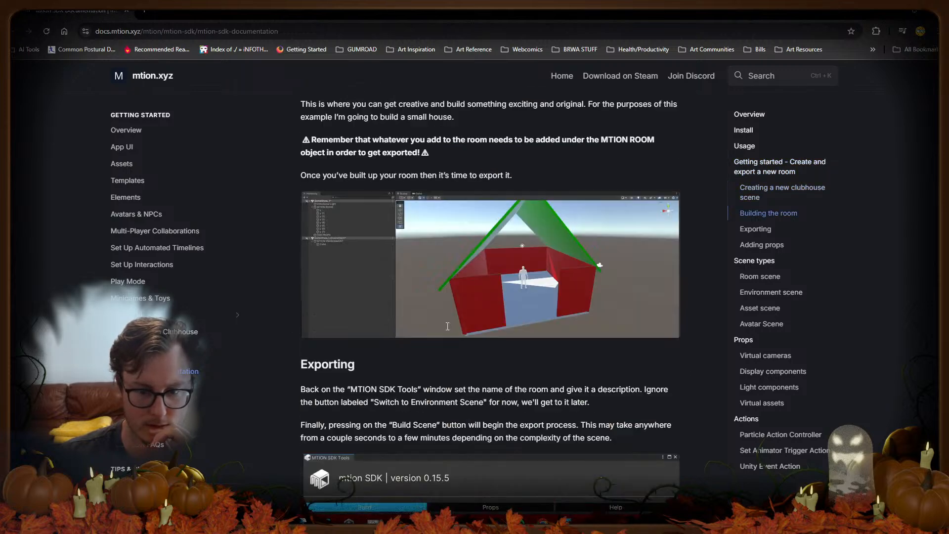
pyautogui.scroll(-15, 446, 328)
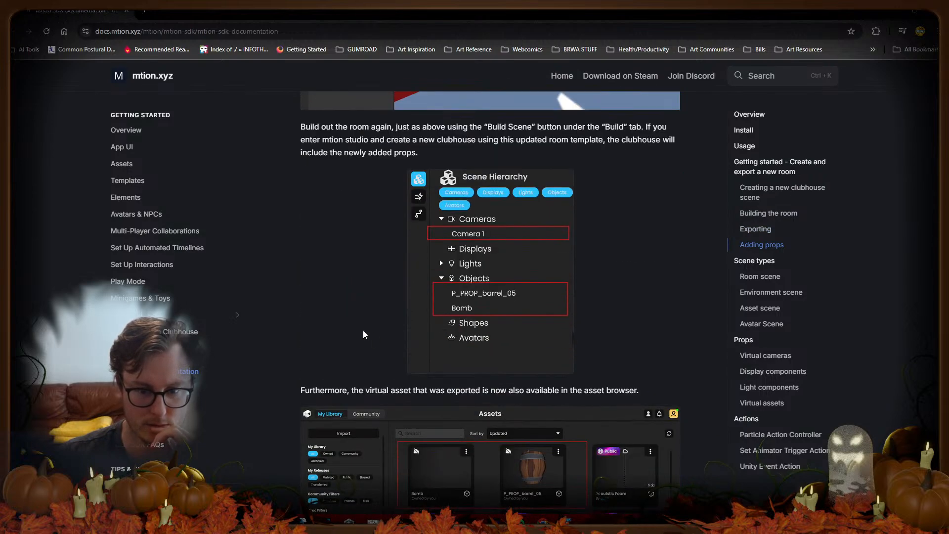
pyautogui.scroll(-6, 386, 308)
# Step: Read on to the Avatar Scene and Props sections, then minimize the browser to Unity
pyautogui.scroll(6, 385, 308)
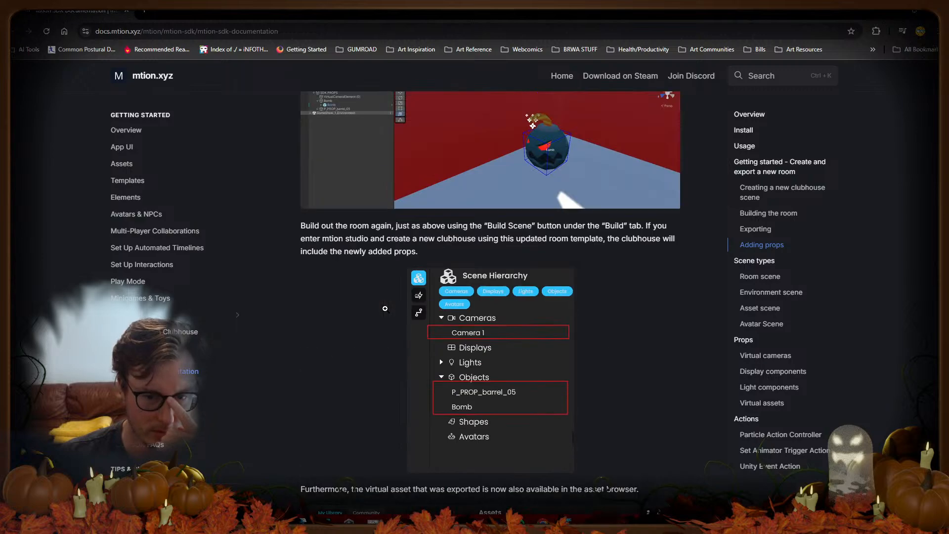
pyautogui.scroll(-16, 385, 309)
pyautogui.scroll(-14, 386, 312)
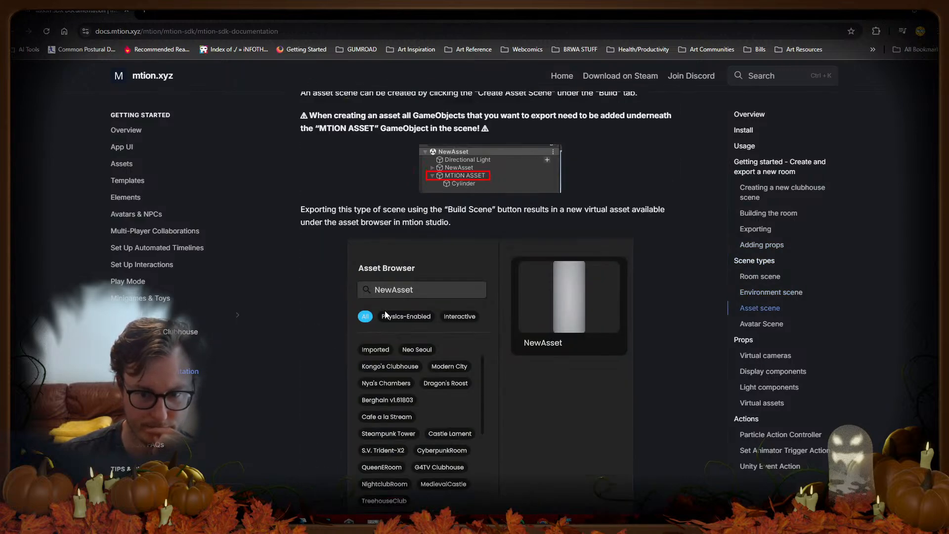
pyautogui.scroll(-8, 385, 315)
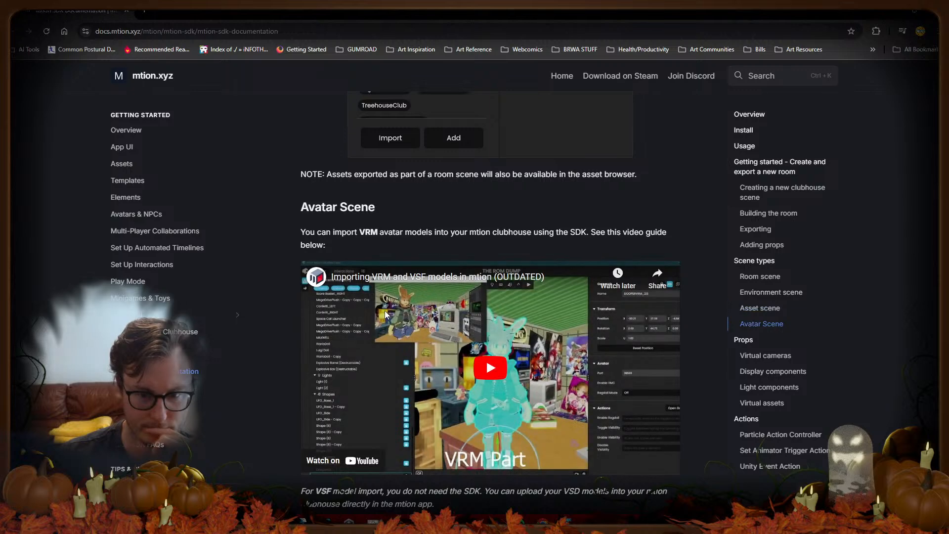
pyautogui.scroll(-2, 385, 311)
pyautogui.scroll(-6, 385, 311)
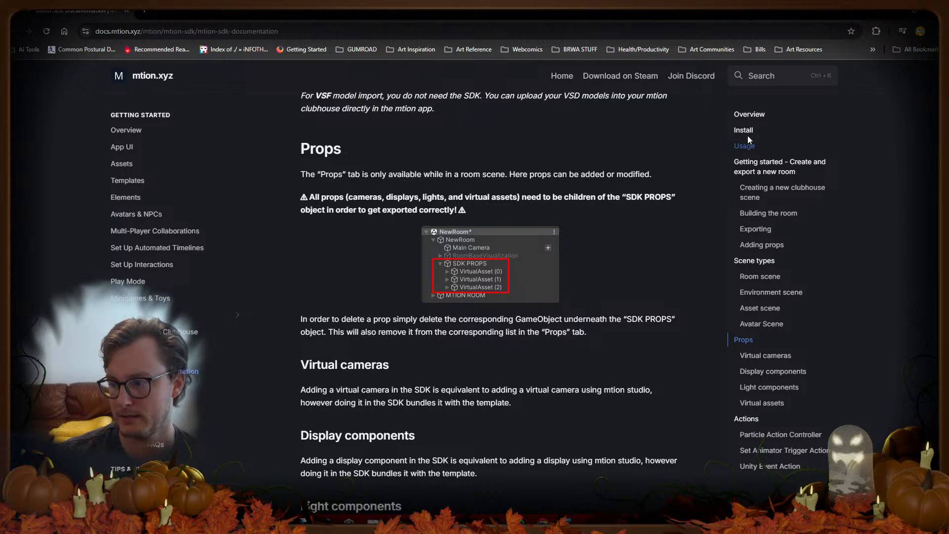
pyautogui.click(892, 9)
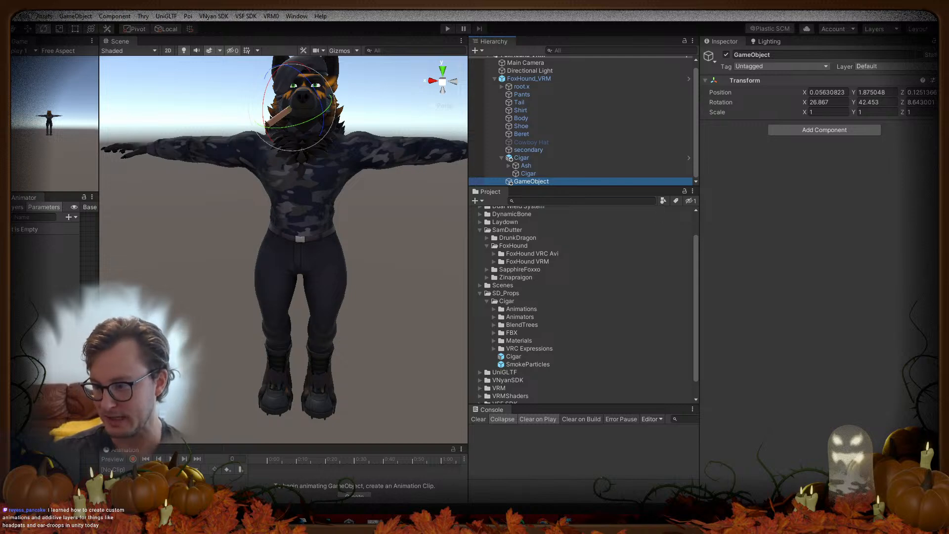
# Step: Delete the Cigar object and the leftover empty GameObject from FoxHound_VRM
pyautogui.click(534, 134)
pyautogui.click(525, 164)
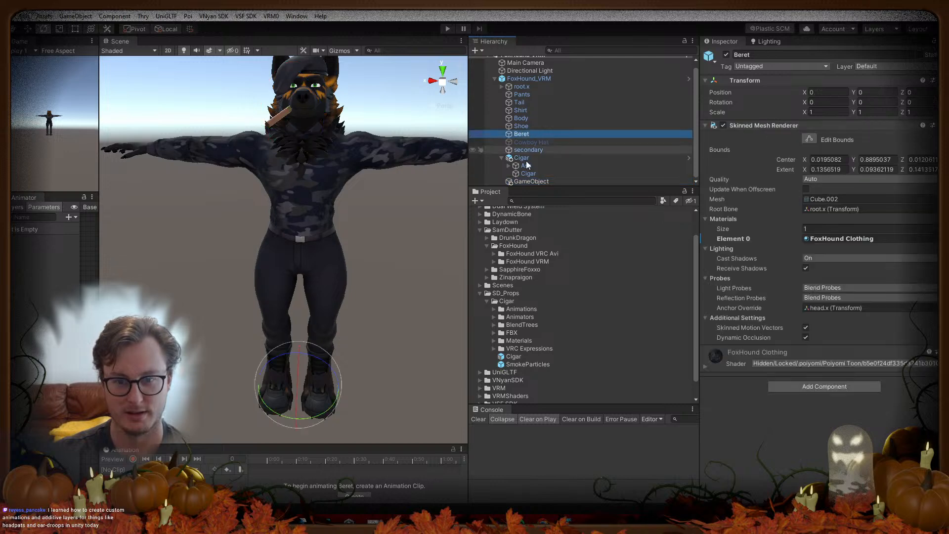
pyautogui.click(525, 159)
pyautogui.press('Delete')
pyautogui.click(541, 162)
pyautogui.press('Delete')
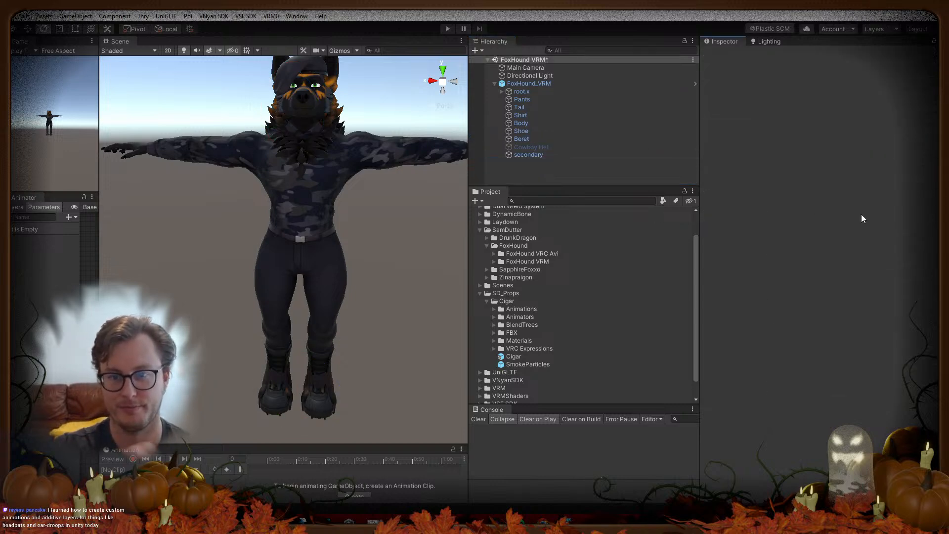
# Step: Remove the Cigar Hand Right, Cigar Hand Left and Cigar Toggle entries from VSF_Animations
pyautogui.click(535, 85)
pyautogui.scroll(-3, 801, 386)
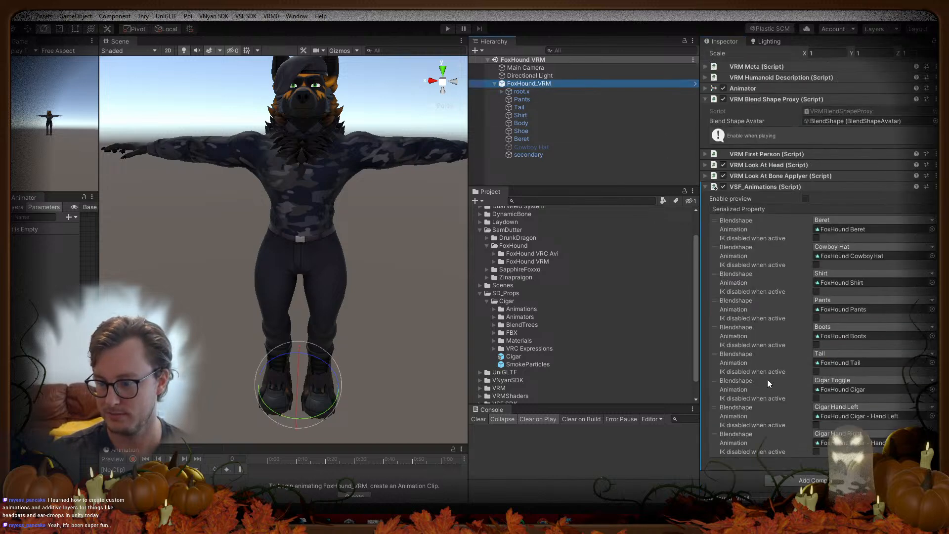
pyautogui.click(784, 437)
pyautogui.click(925, 461)
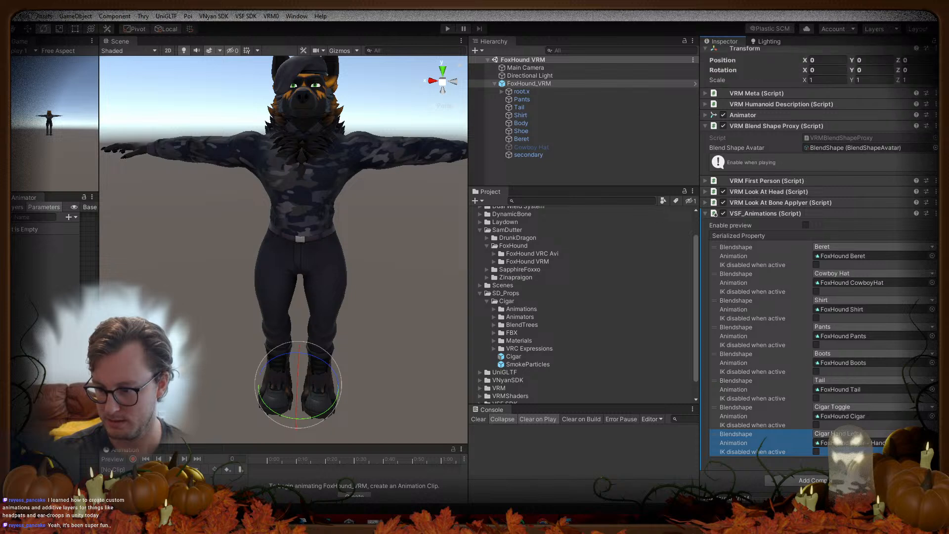
pyautogui.click(925, 461)
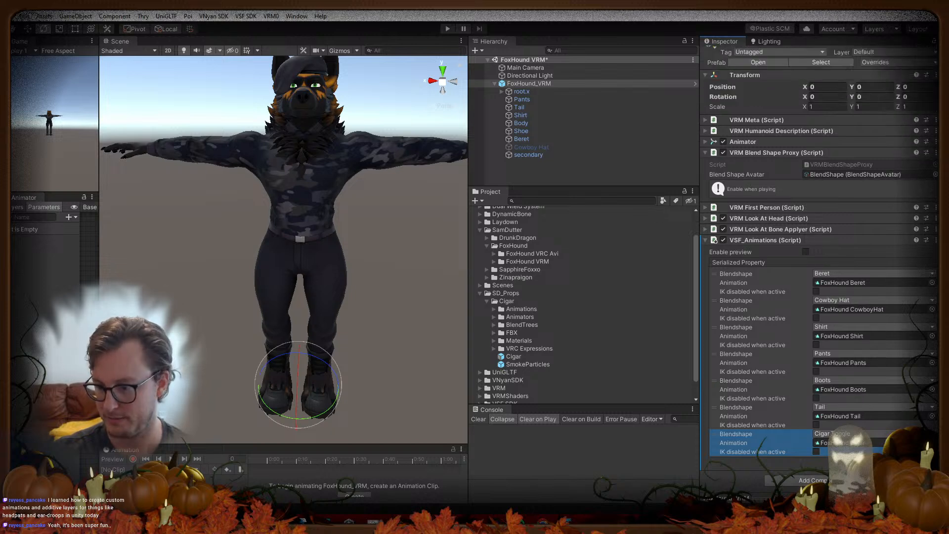
pyautogui.click(924, 461)
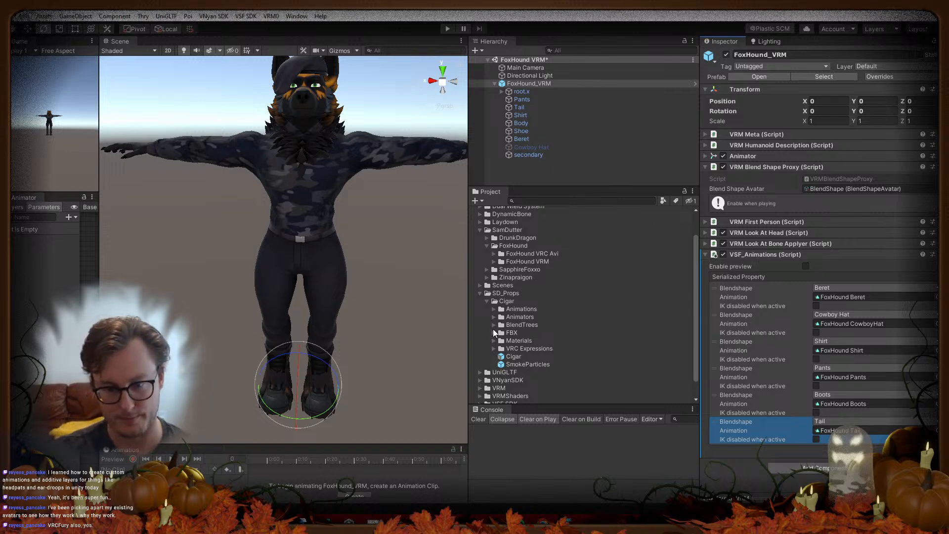
# Step: Collapse Cigar and SD_Props, expand FoxHound VRC Avi and its Materials, and collapse VSF_Animations
pyautogui.click(487, 301)
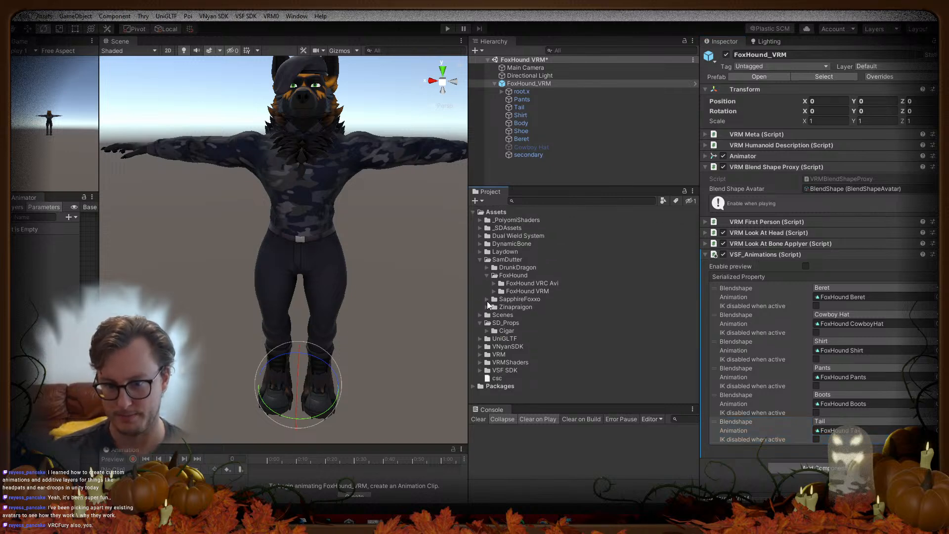
pyautogui.click(480, 323)
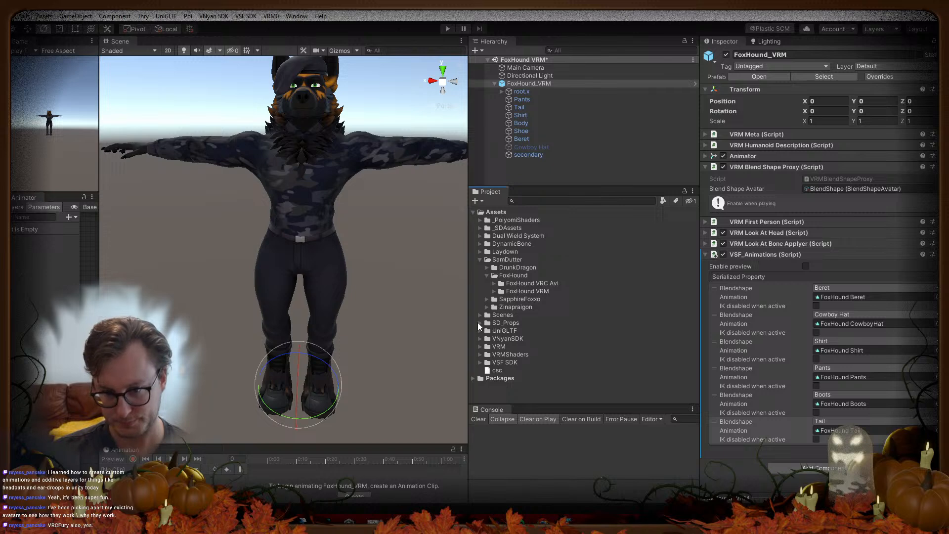
pyautogui.click(494, 284)
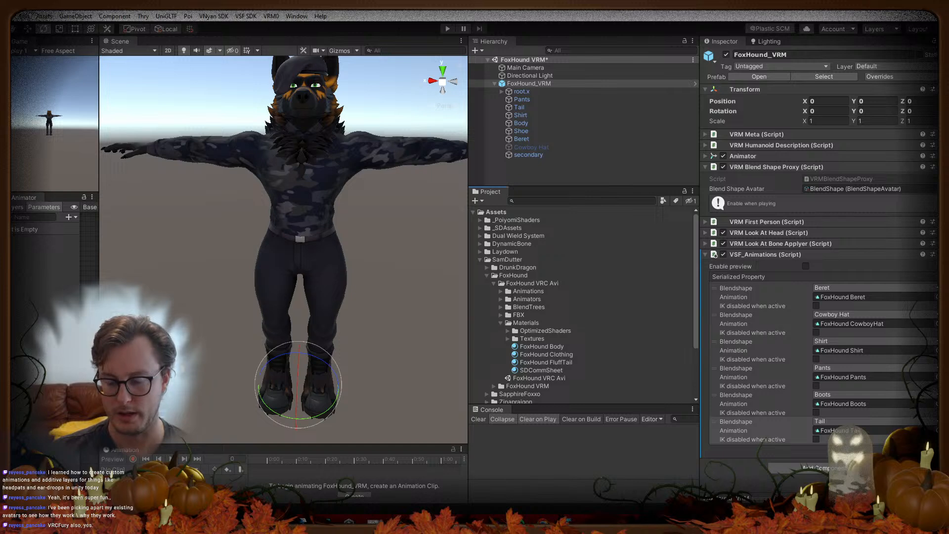
pyautogui.click(562, 451)
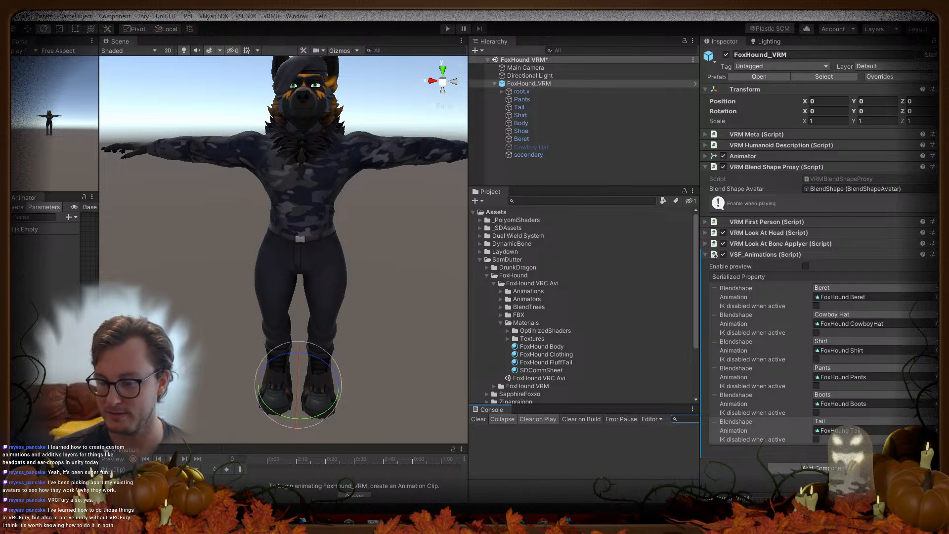
pyautogui.click(798, 254)
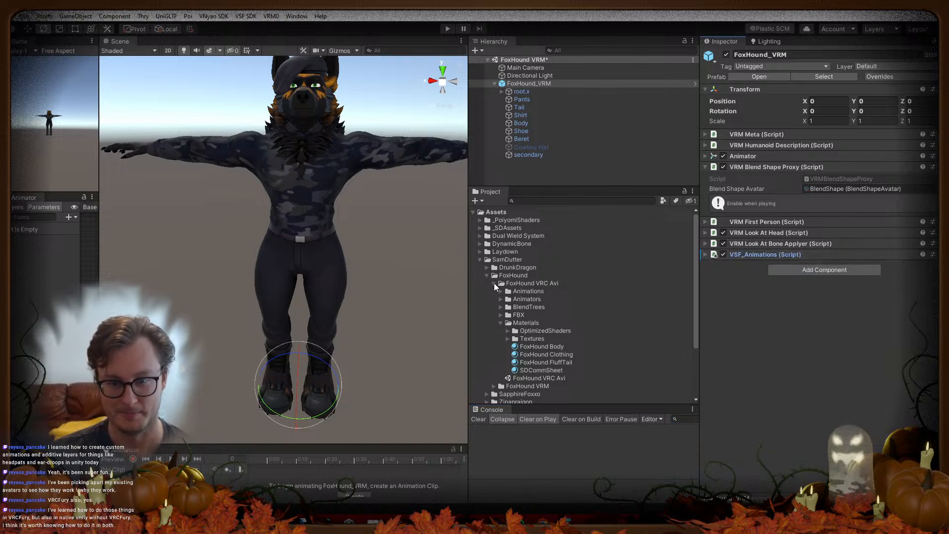
# Step: Select the secondary object and collapse its Tail, Ears, Breasts, Thighs and last spring bone groups
pyautogui.click(529, 154)
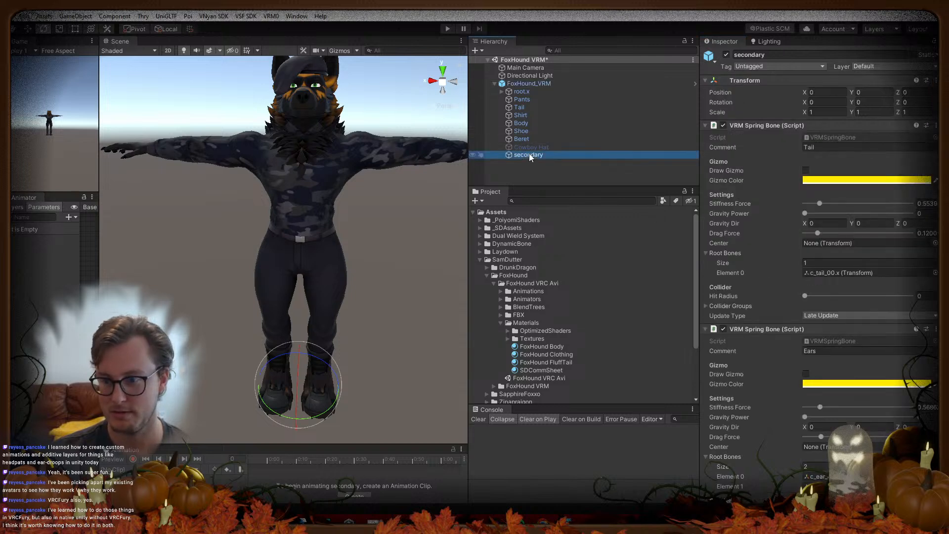
pyautogui.click(779, 125)
pyautogui.click(778, 136)
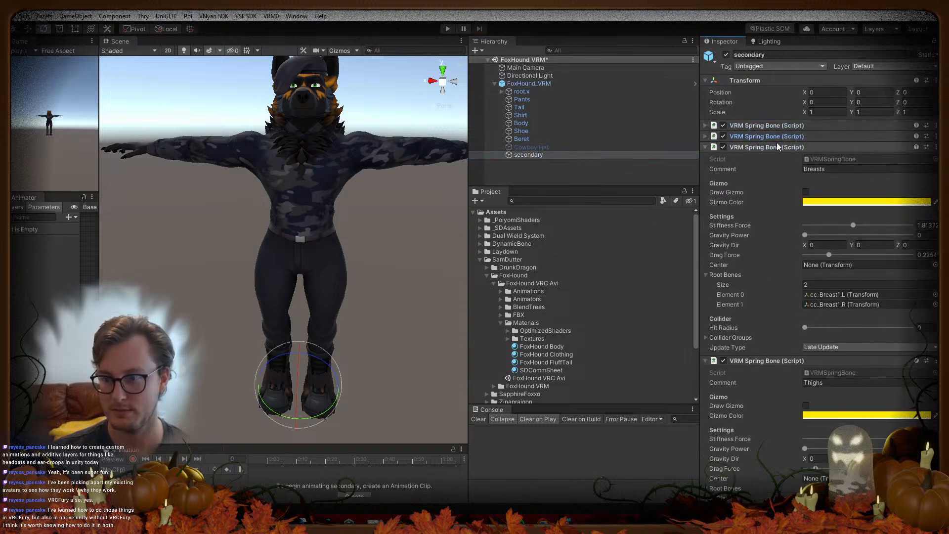
pyautogui.click(777, 147)
pyautogui.click(777, 158)
pyautogui.click(777, 168)
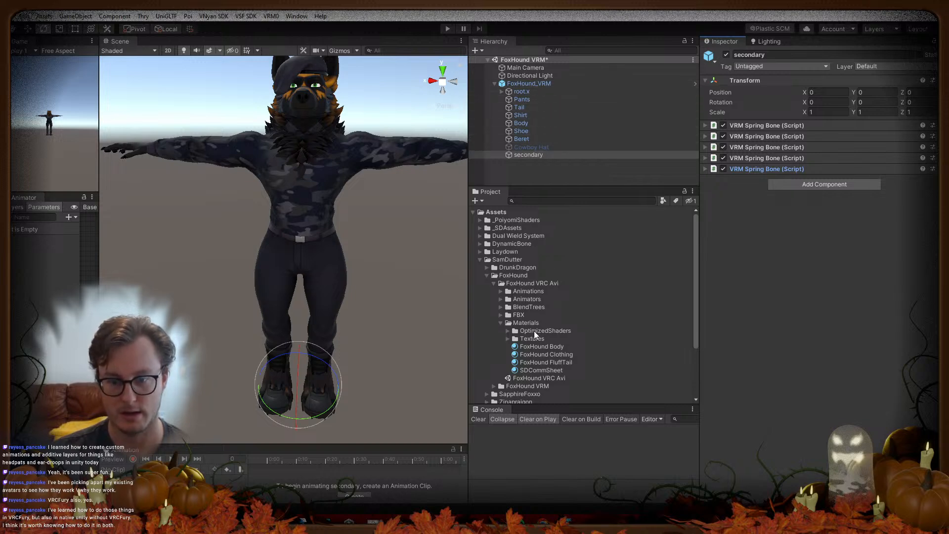
# Step: Delete the four FoxHound Cigar clips from the FoxHound VRM Animations folder
pyautogui.click(493, 282)
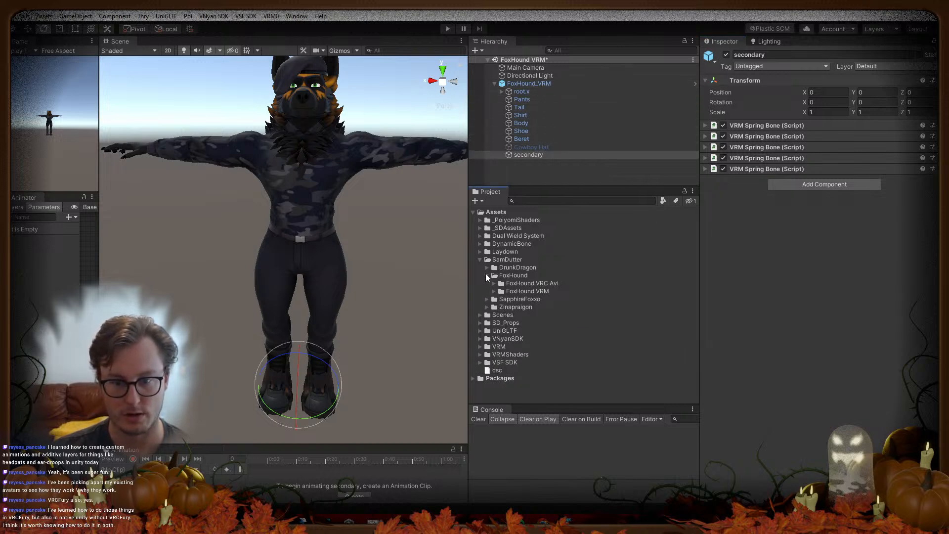
pyautogui.click(493, 290)
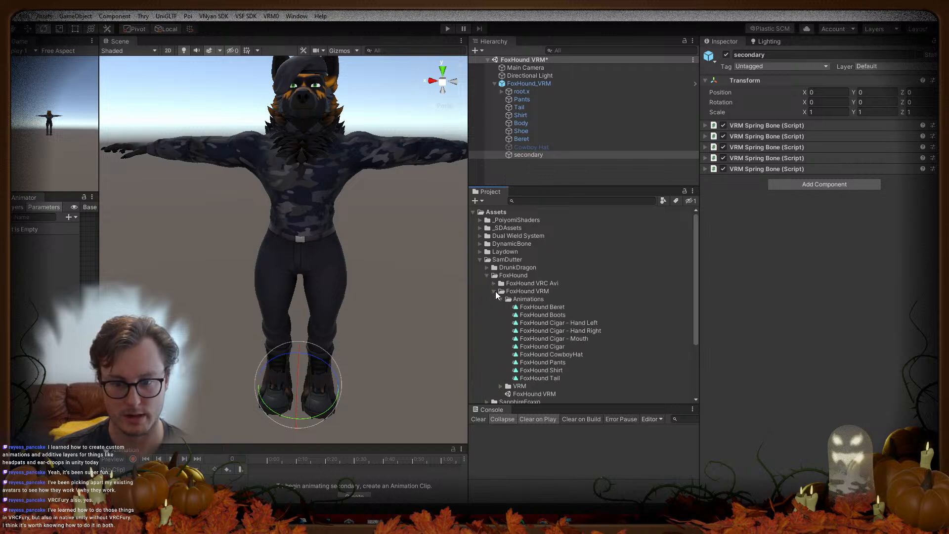
pyautogui.click(544, 307)
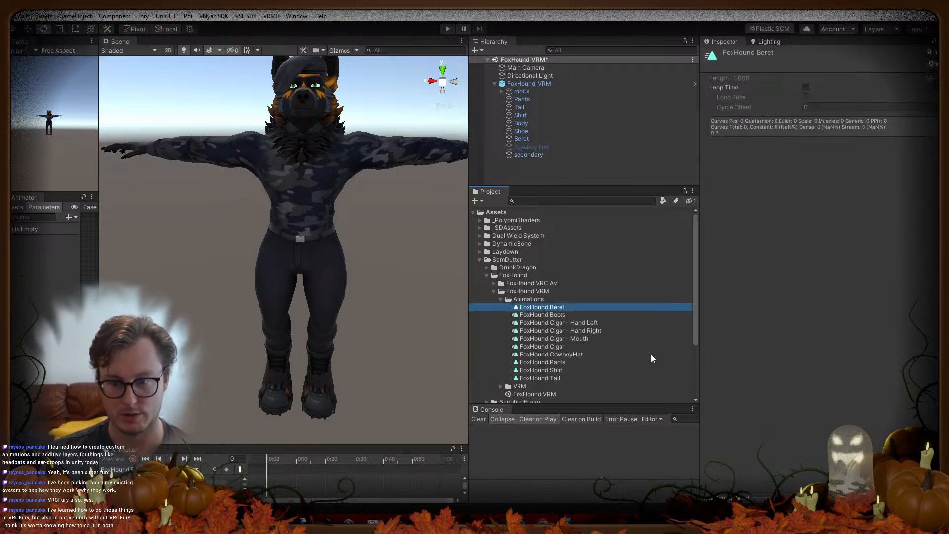
pyautogui.click(579, 322)
pyautogui.keyDown('shift'); pyautogui.click(577, 340); pyautogui.keyUp('shift')
pyautogui.keyDown('shift'); pyautogui.click(573, 345); pyautogui.keyUp('shift')
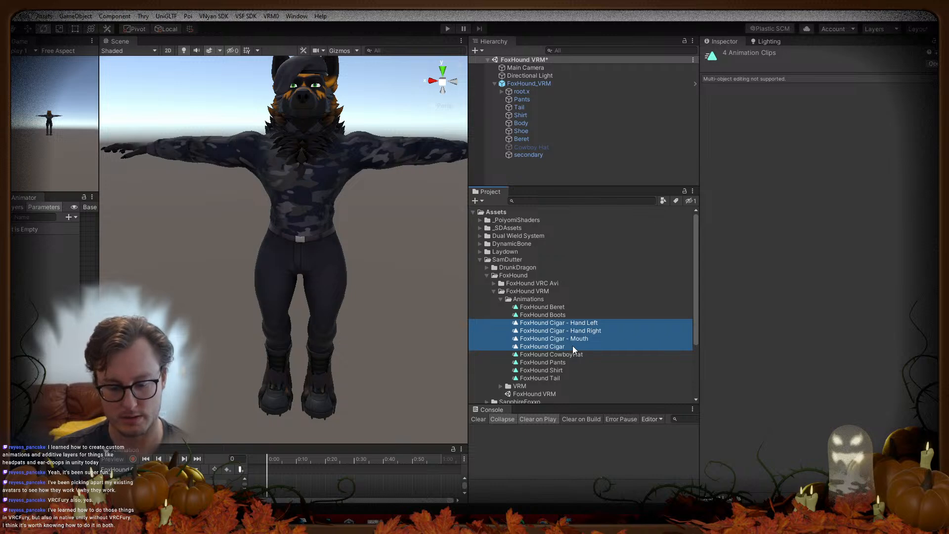
pyautogui.press('Delete')
pyautogui.click(504, 296)
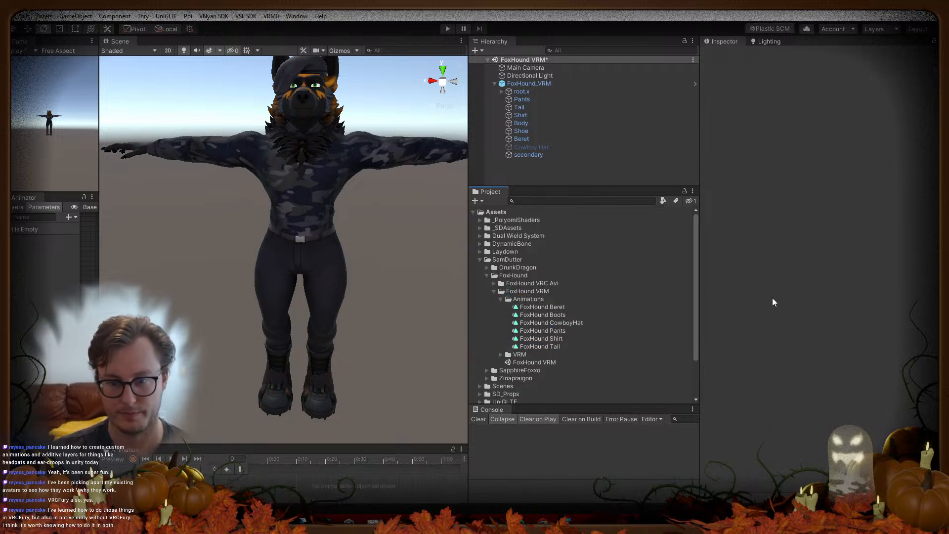
pyautogui.click(528, 155)
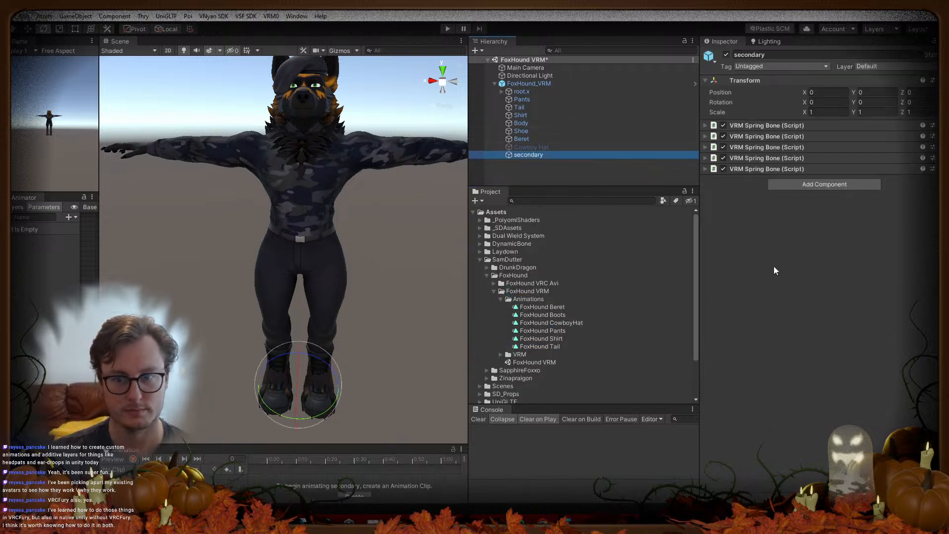
# Step: Enlarge the animation panel, narrow the scene view, and expand FoxHound_VRM's Animator component
pyautogui.moveTo(321, 445); pyautogui.dragTo(319, 355)
pyautogui.moveTo(99, 315); pyautogui.dragTo(170, 315)
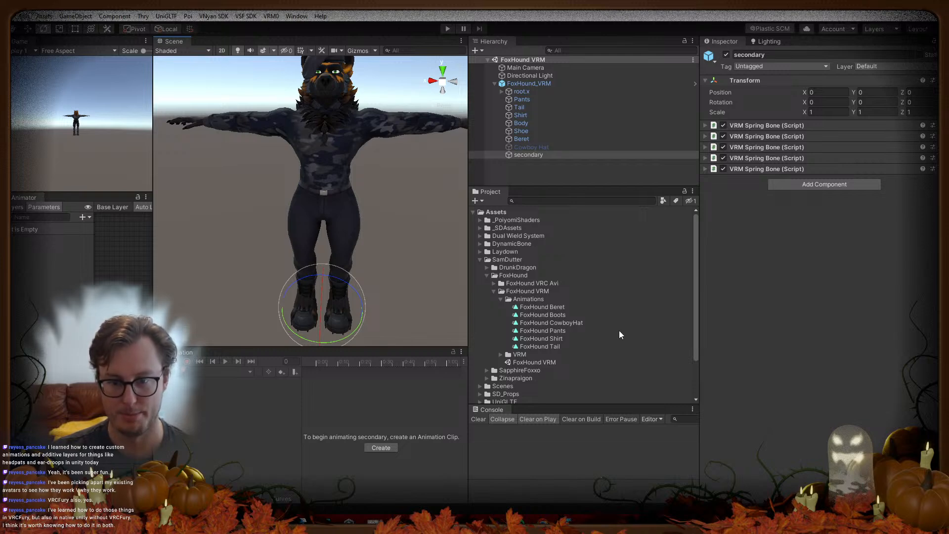
pyautogui.click(526, 84)
pyautogui.click(768, 154)
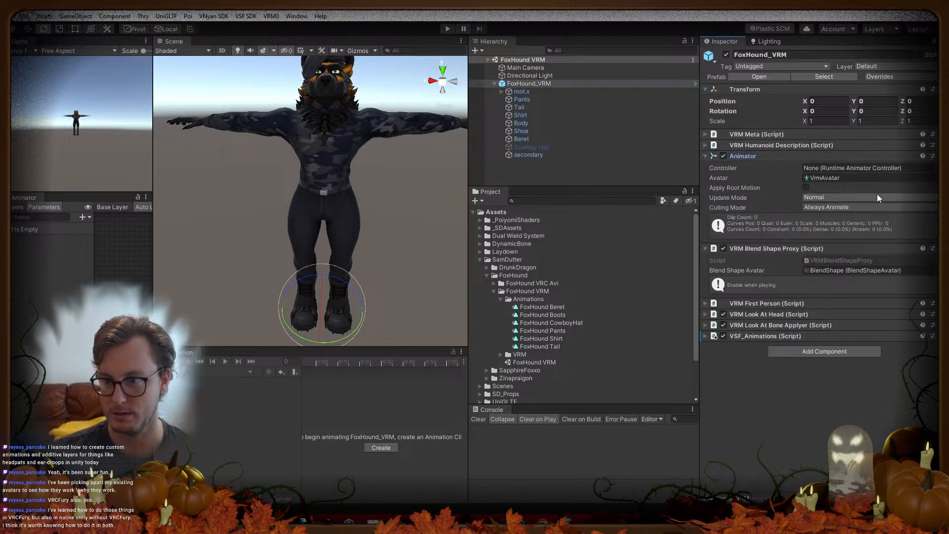
# Step: Create an Animator Controller named FoxHound TESTING in the Animations folder
pyautogui.rightClick(523, 300)
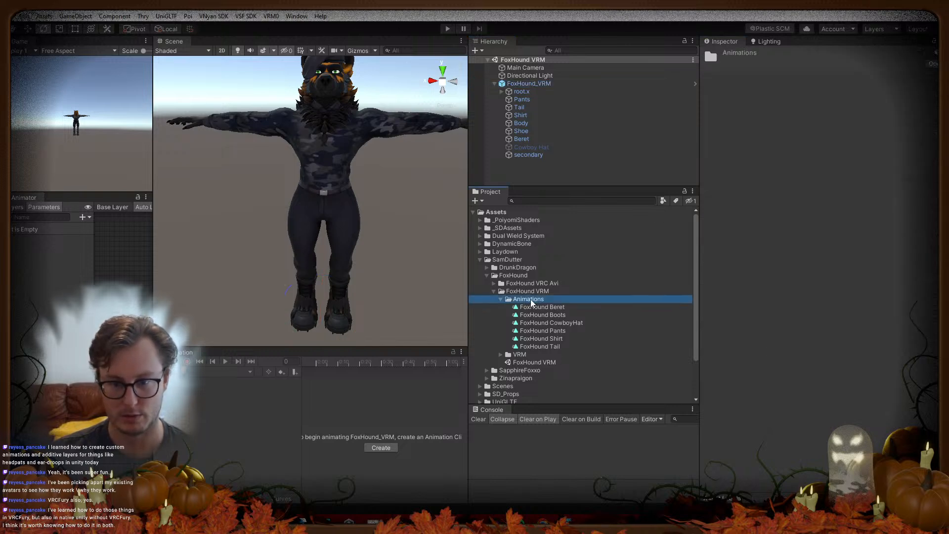
pyautogui.moveTo(581, 17)
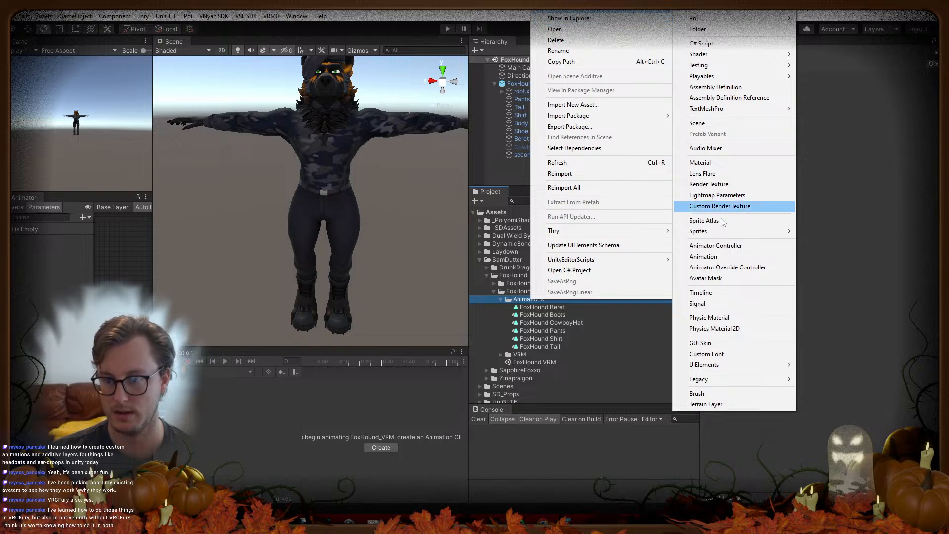
pyautogui.click(716, 245)
pyautogui.write('FoxHound TESTING')
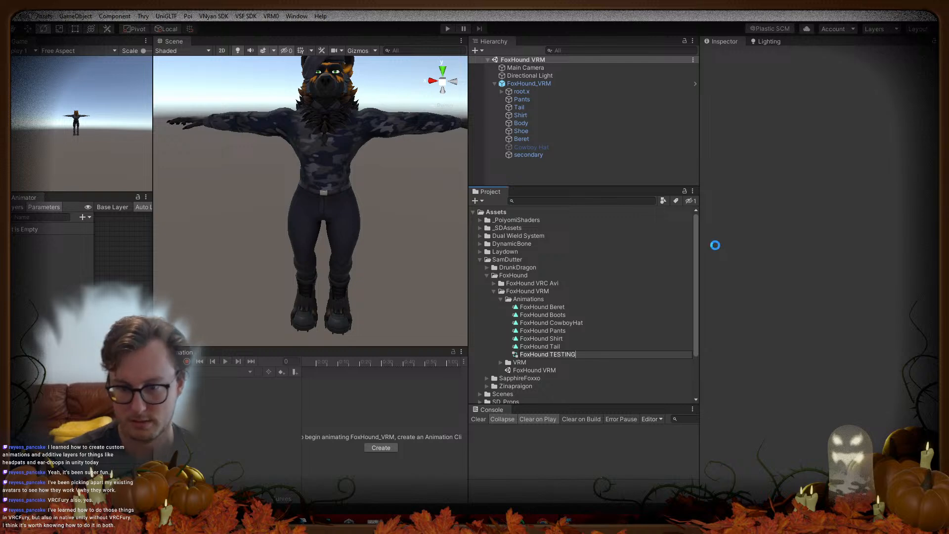
pyautogui.press('Return')
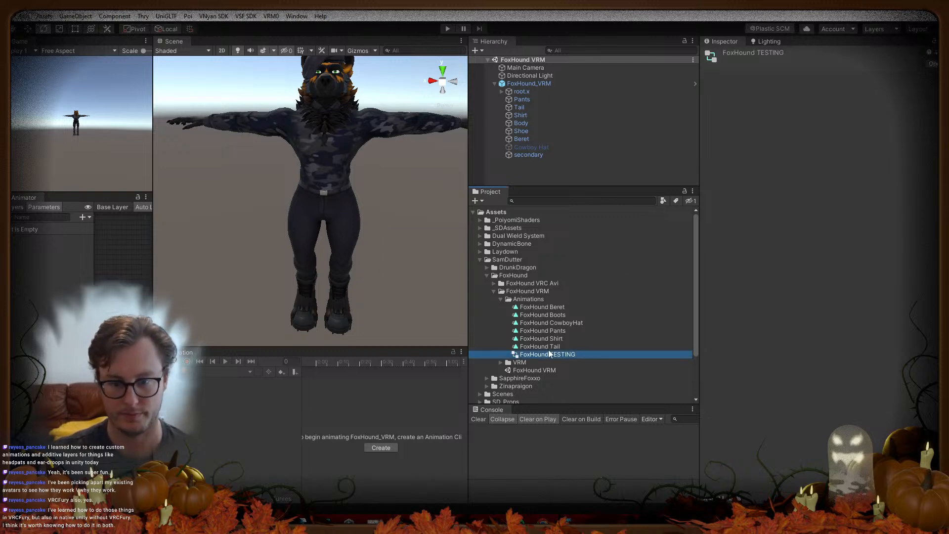
pyautogui.click(542, 307)
# Step: Assign the FoxHound TESTING controller to FoxHound_VRM
pyautogui.keyDown('shift'); pyautogui.click(541, 347); pyautogui.keyUp('shift')
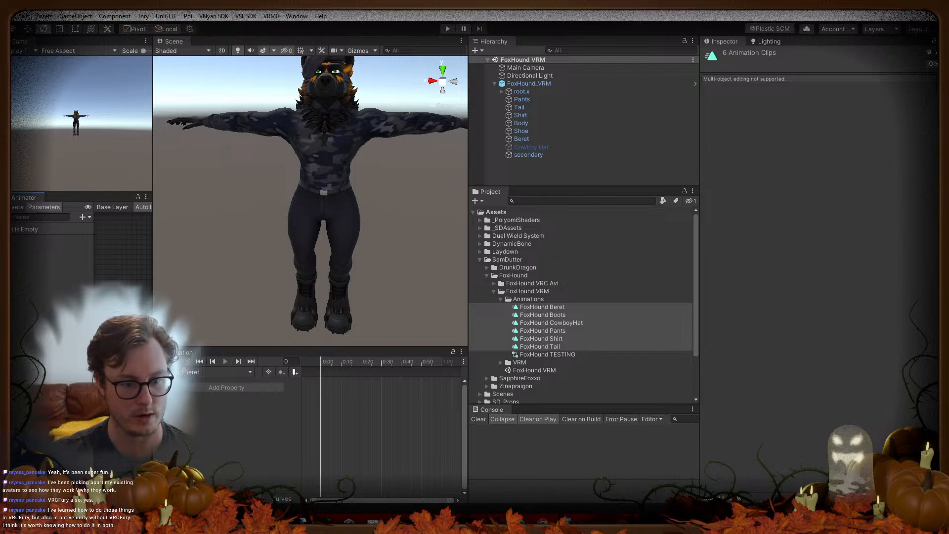
pyautogui.click(571, 347)
pyautogui.click(580, 356)
pyautogui.moveTo(580, 355); pyautogui.dragTo(514, 83)
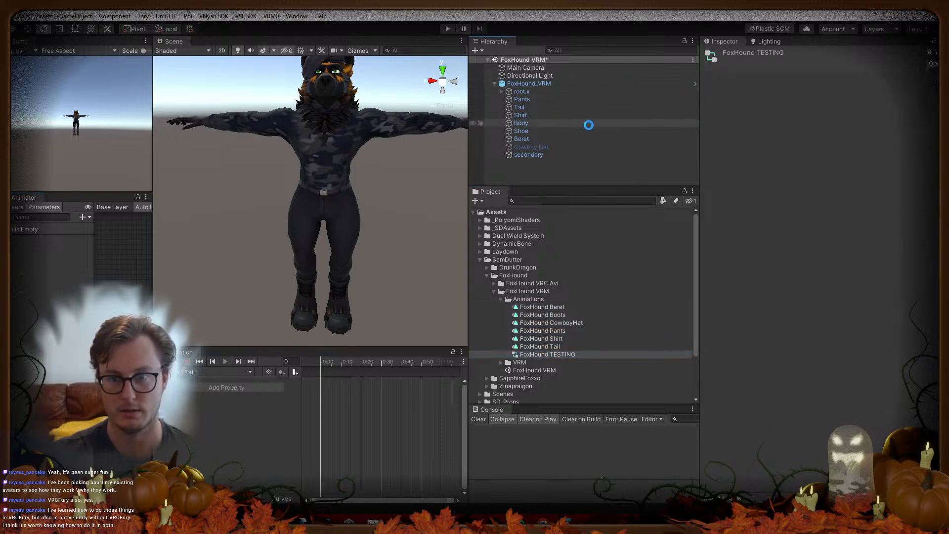
pyautogui.click(557, 83)
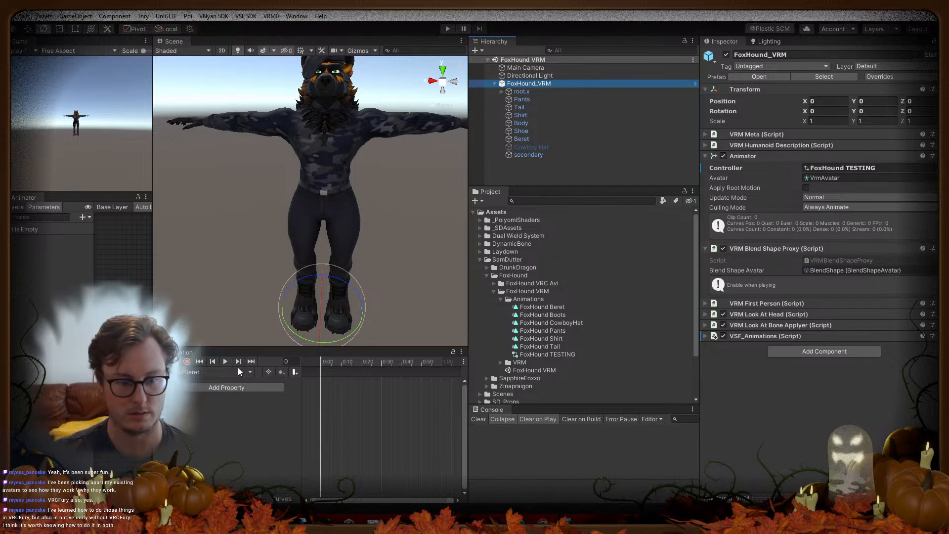
# Step: Record the Beret clip hiding the Beret and the Boots clip hiding the Shoe
pyautogui.click(187, 361)
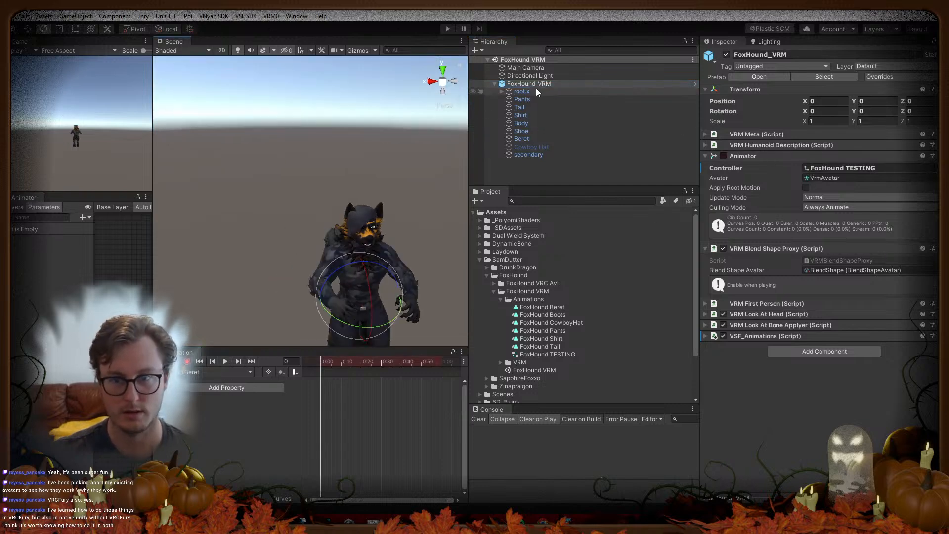
pyautogui.click(526, 139)
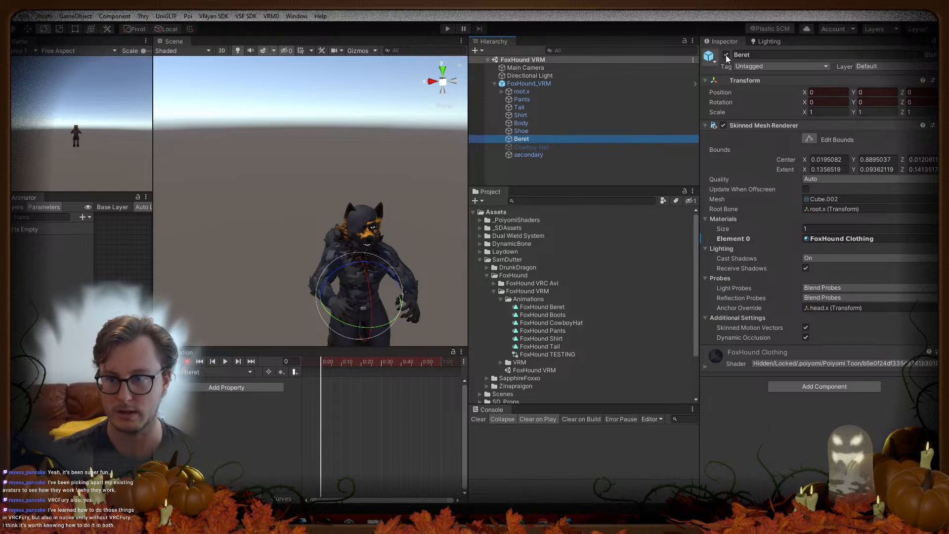
pyautogui.click(726, 54)
pyautogui.click(194, 373)
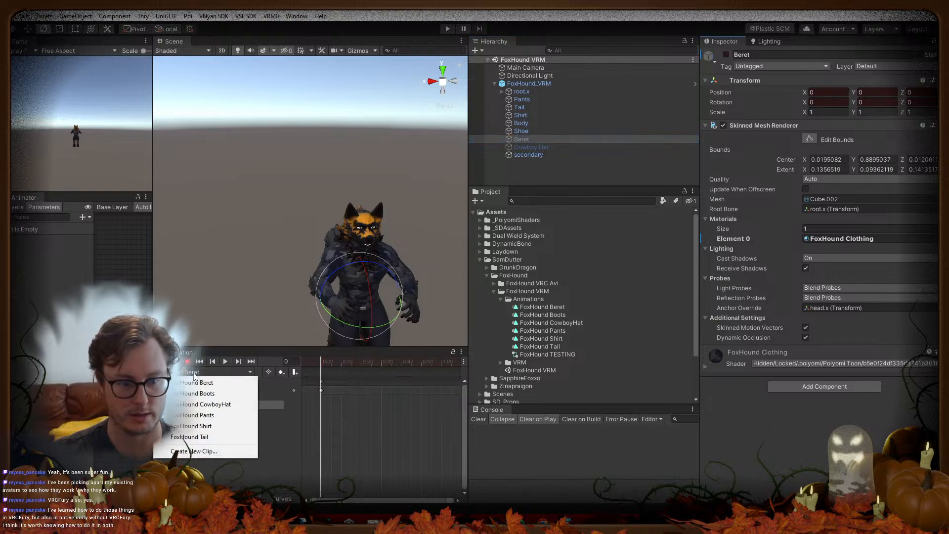
pyautogui.click(197, 394)
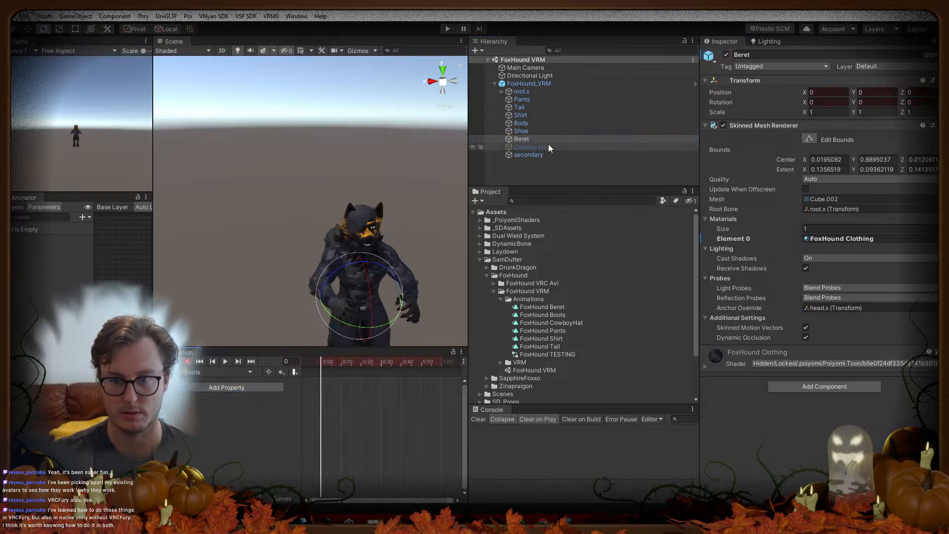
pyautogui.click(525, 131)
pyautogui.click(727, 55)
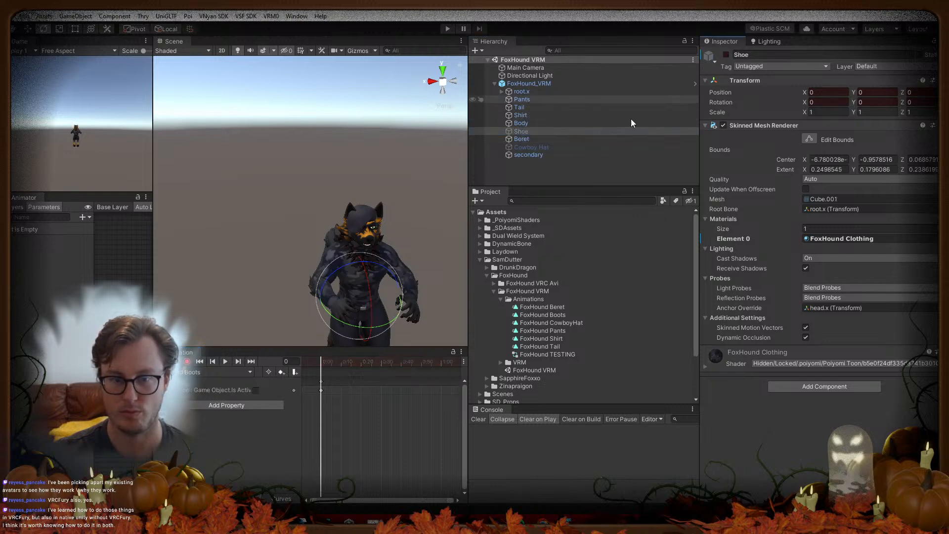
# Step: Key the CowboyHat clip showing the Cowboy Hat and the Pants clip hiding the Pants
pyautogui.click(198, 372)
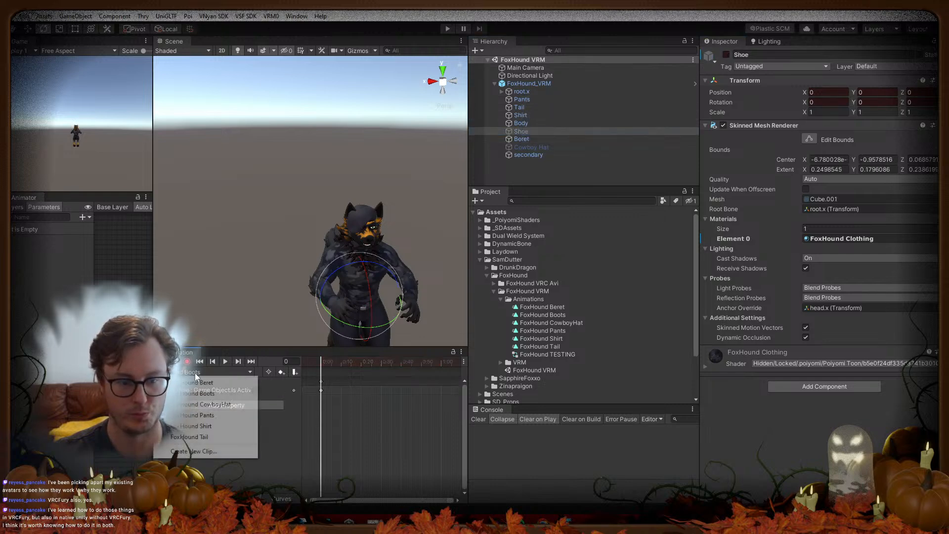
pyautogui.click(208, 398)
pyautogui.click(538, 147)
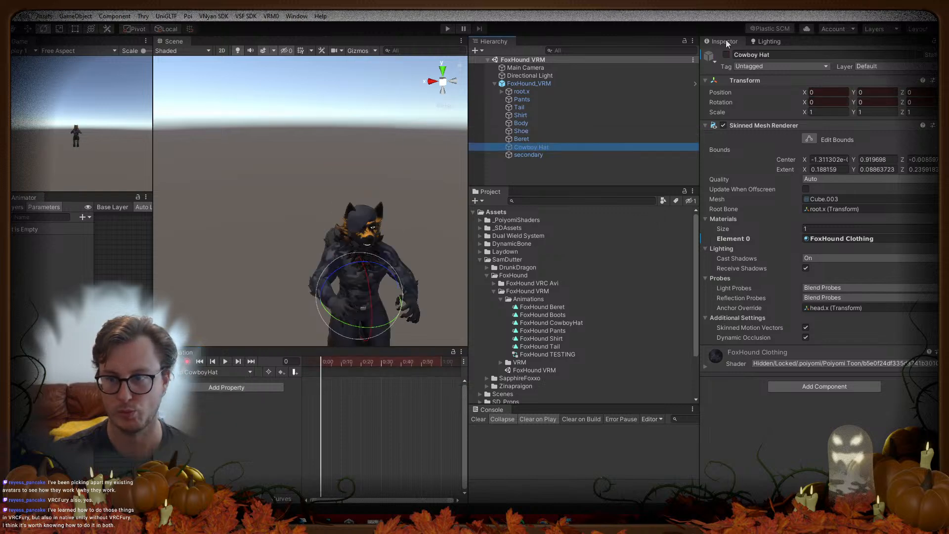
pyautogui.click(727, 54)
pyautogui.click(213, 372)
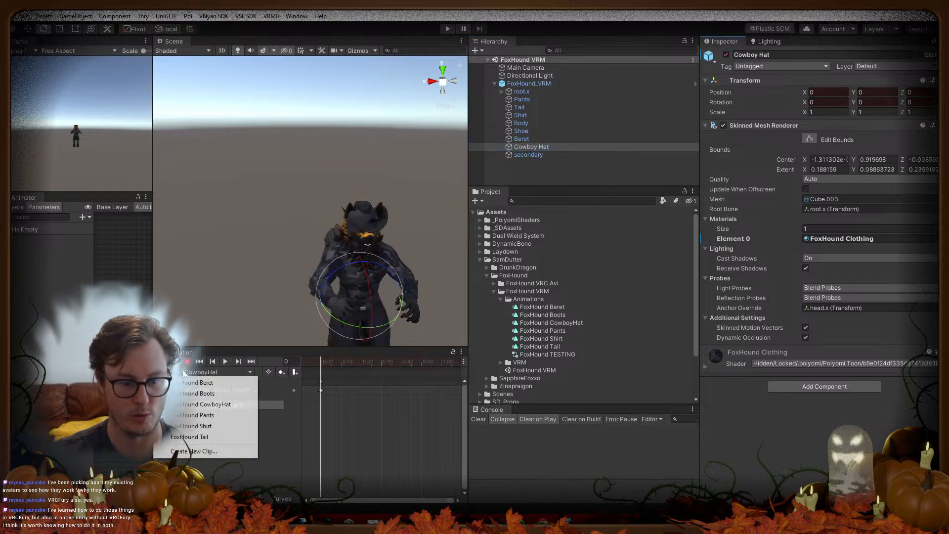
pyautogui.click(194, 415)
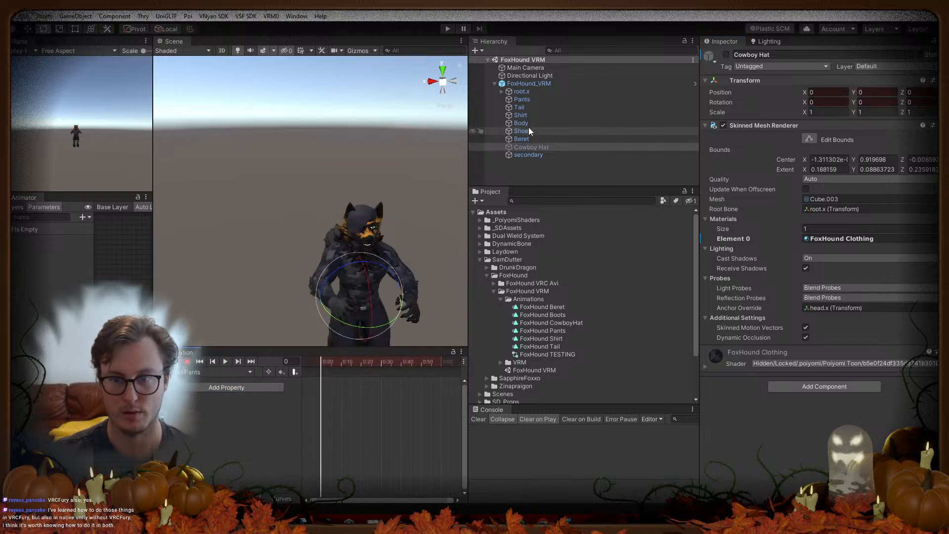
pyautogui.click(525, 99)
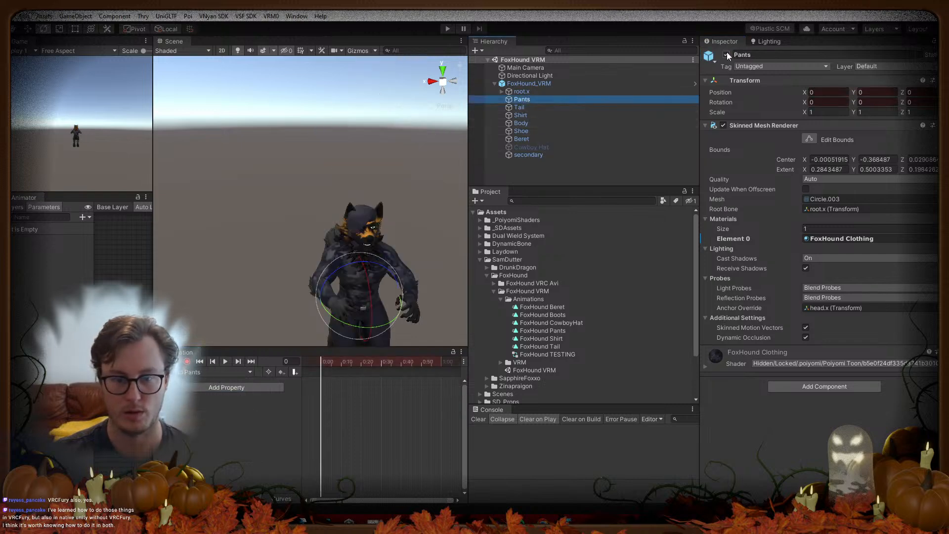
pyautogui.click(727, 54)
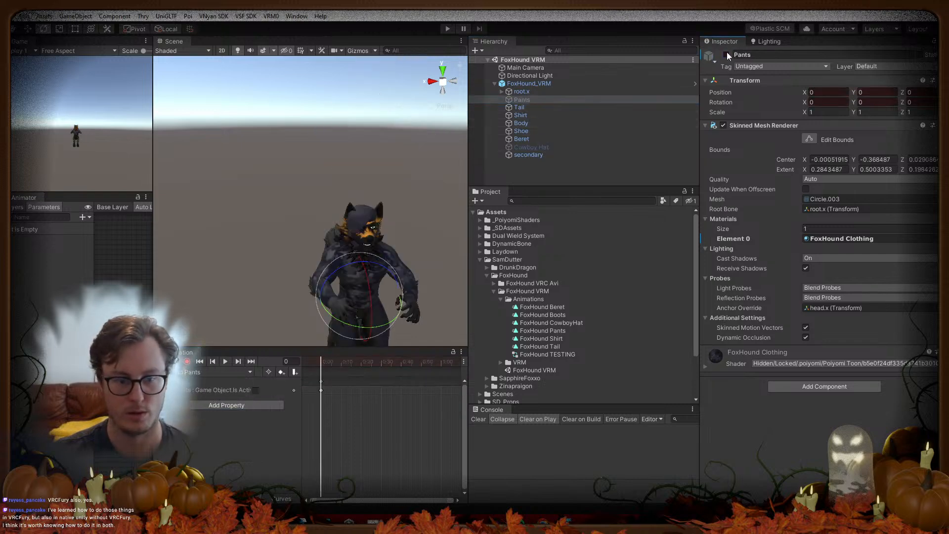
# Step: Key the Shirt and Tail clips hiding their objects, then stop recording
pyautogui.click(189, 372)
pyautogui.click(195, 424)
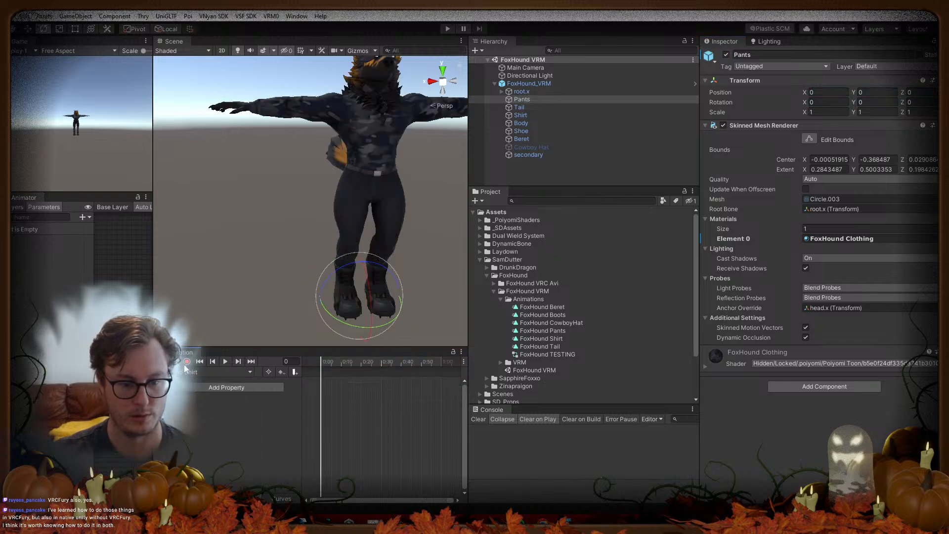
pyautogui.click(187, 361)
pyautogui.click(535, 114)
pyautogui.click(727, 55)
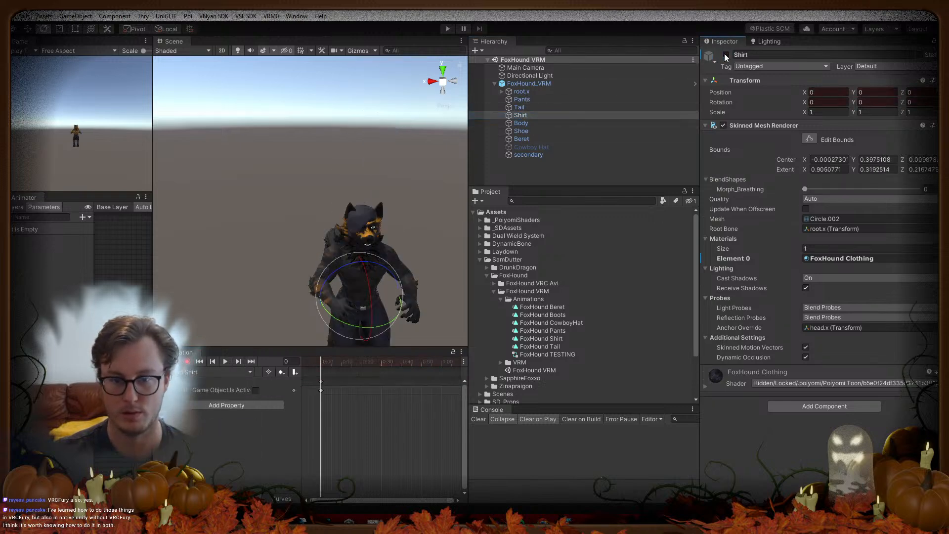
pyautogui.click(189, 372)
pyautogui.click(203, 434)
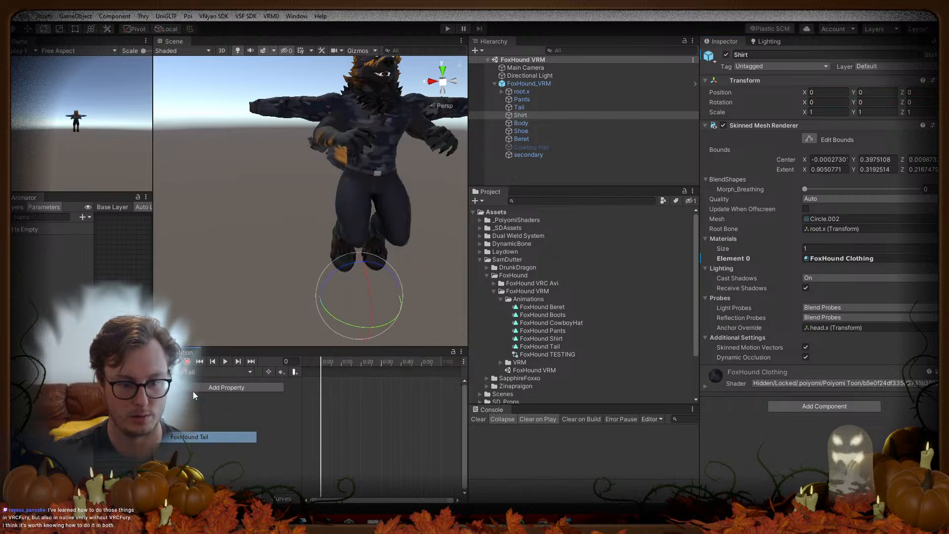
pyautogui.click(519, 107)
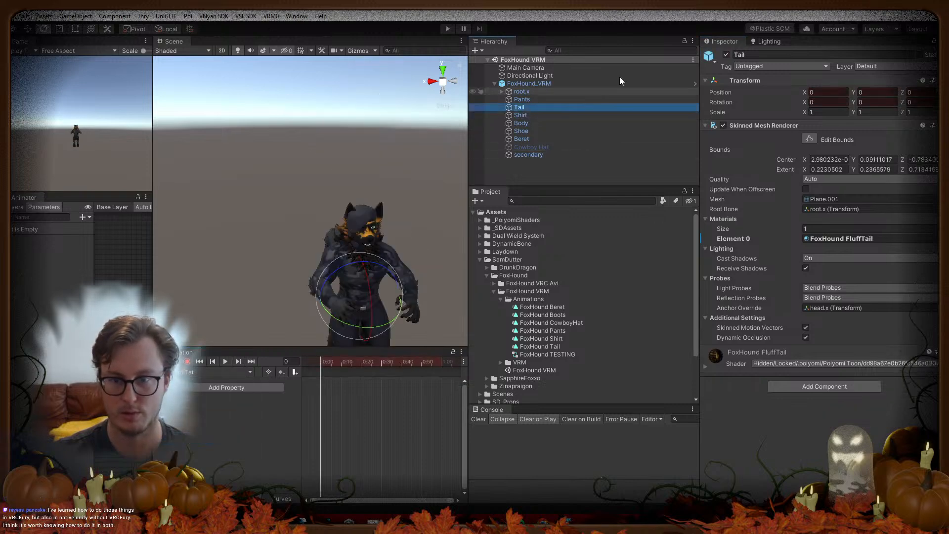
pyautogui.click(727, 55)
pyautogui.click(187, 362)
pyautogui.click(169, 362)
pyautogui.keyDown('alt'); pyautogui.moveTo(222, 232); pyautogui.dragTo(303, 251); pyautogui.keyUp('alt')
pyautogui.scroll(-5, 313, 218)
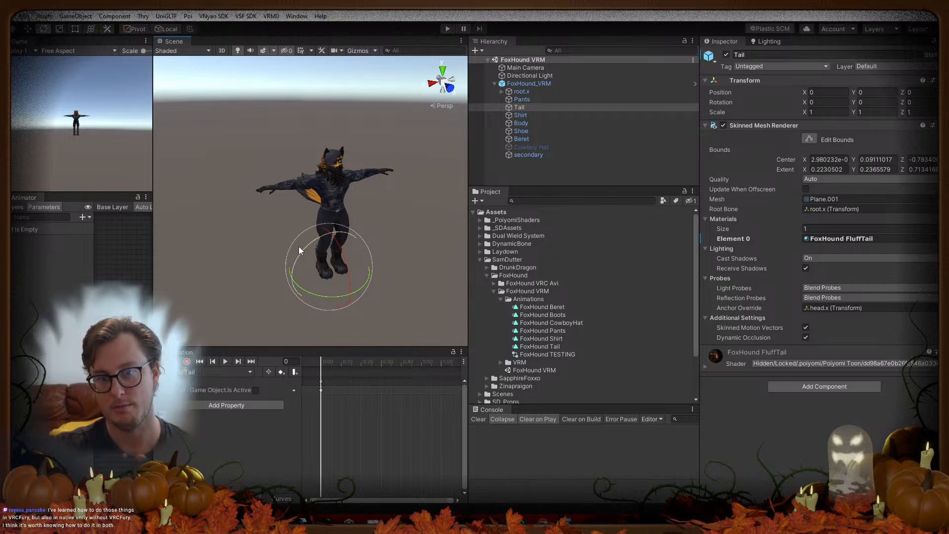
# Step: Open the Toggles folder's FoxHound UVDiscards Pants clip and inspect its two renderer properties
pyautogui.click(494, 283)
pyautogui.click(501, 291)
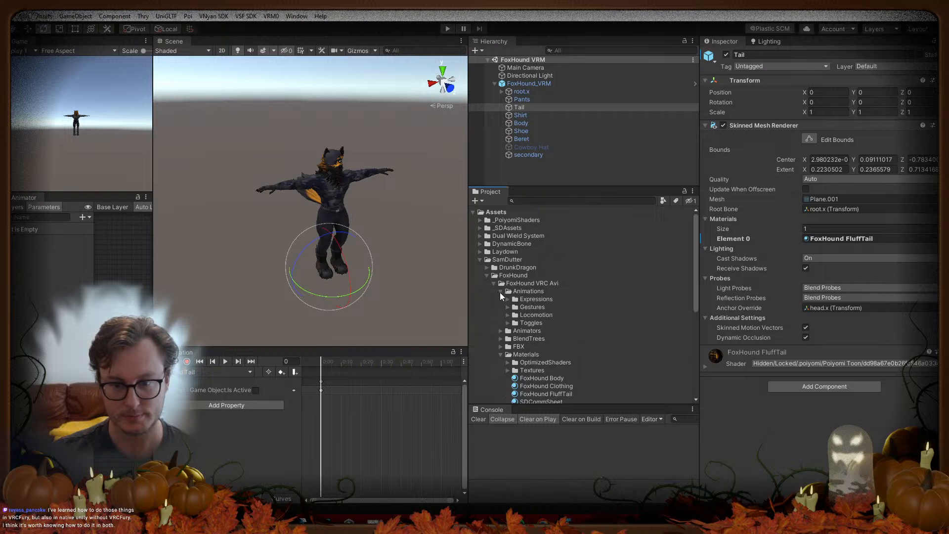
pyautogui.scroll(-3, 503, 290)
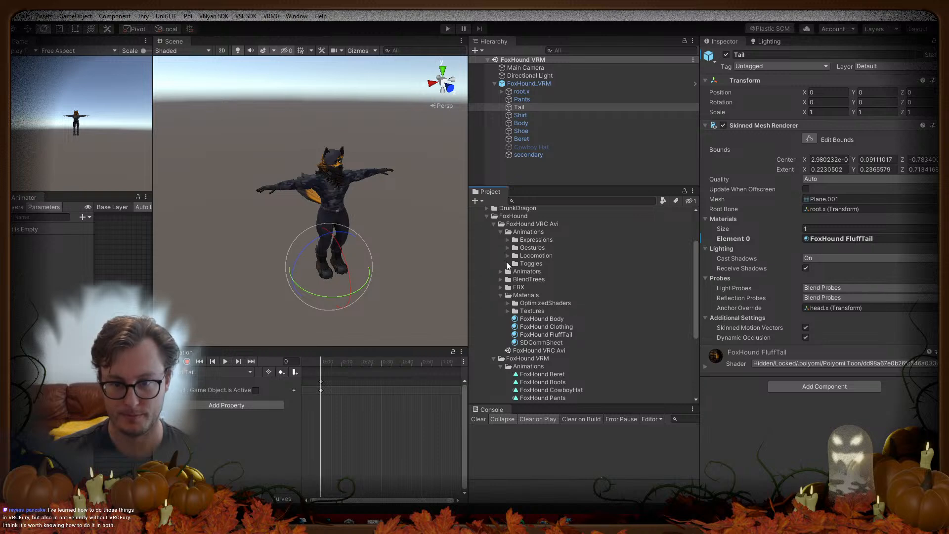
pyautogui.click(508, 264)
pyautogui.scroll(-1, 587, 284)
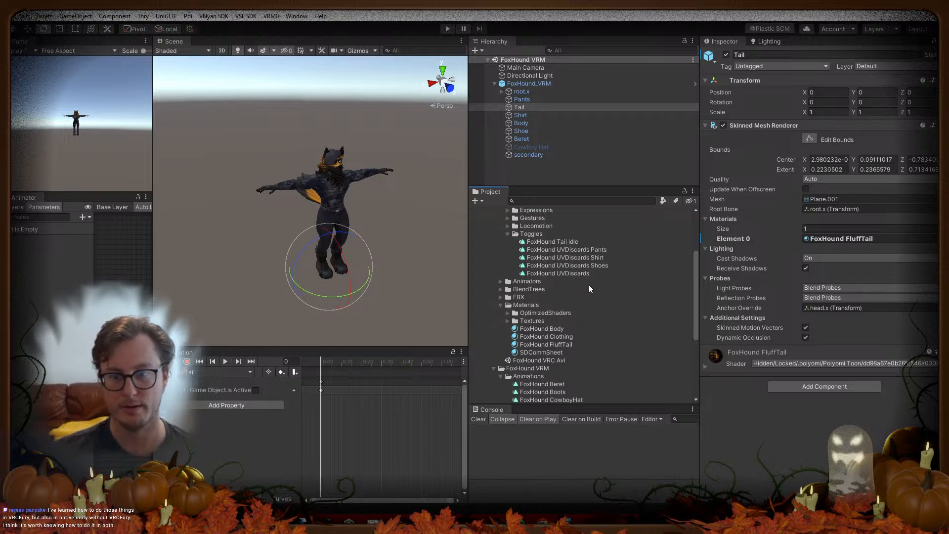
pyautogui.click(595, 251)
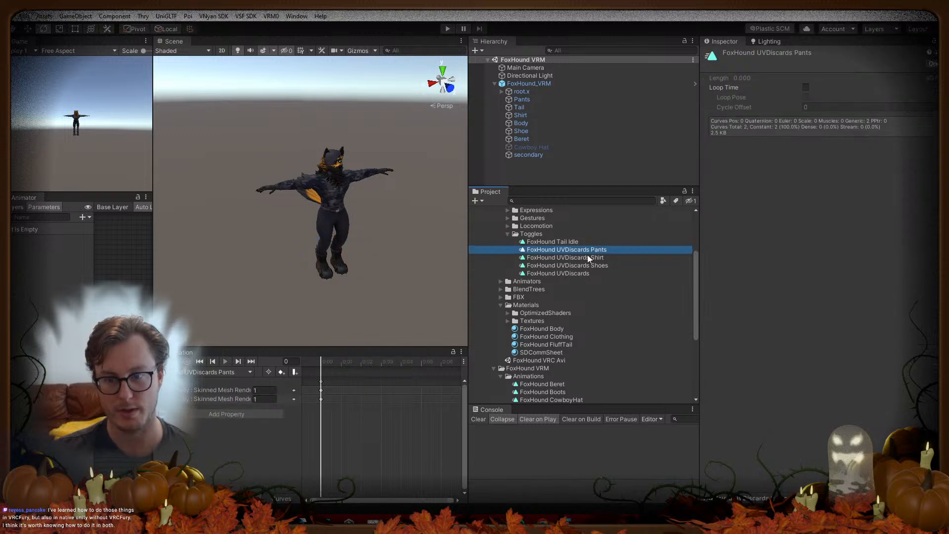
pyautogui.click(201, 391)
pyautogui.keyDown('shift'); pyautogui.click(202, 398); pyautogui.keyUp('shift')
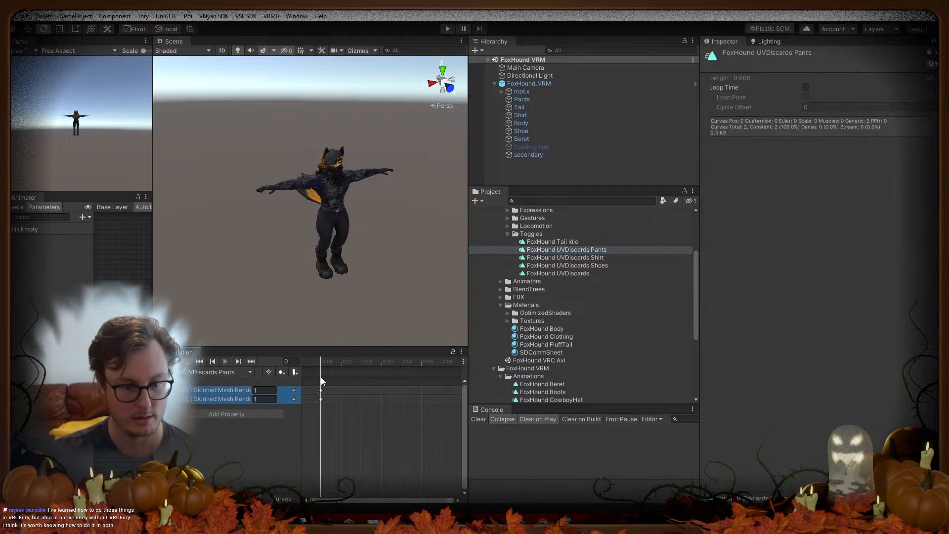
pyautogui.scroll(-1, 619, 286)
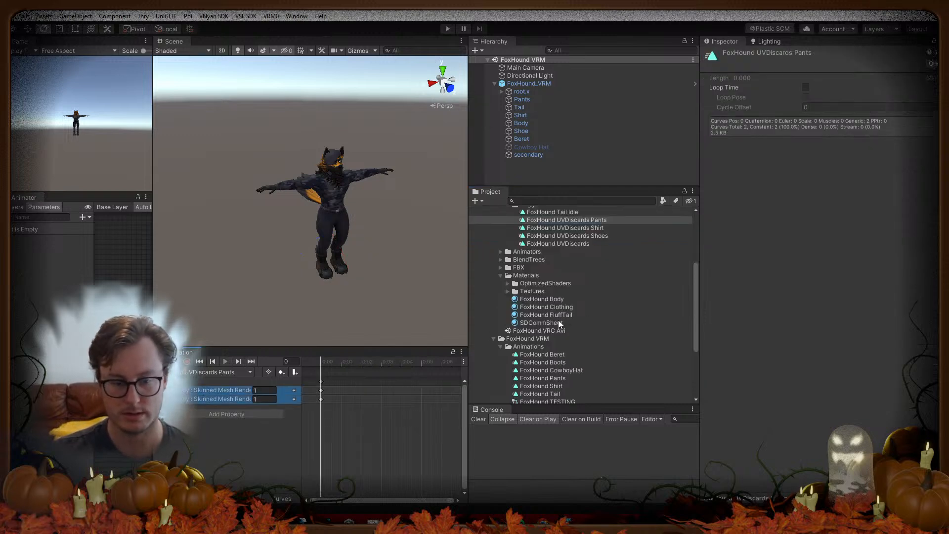
# Step: View the FoxHound Pants clip, then the UVDiscards Shirt clip's two renderer properties
pyautogui.click(563, 378)
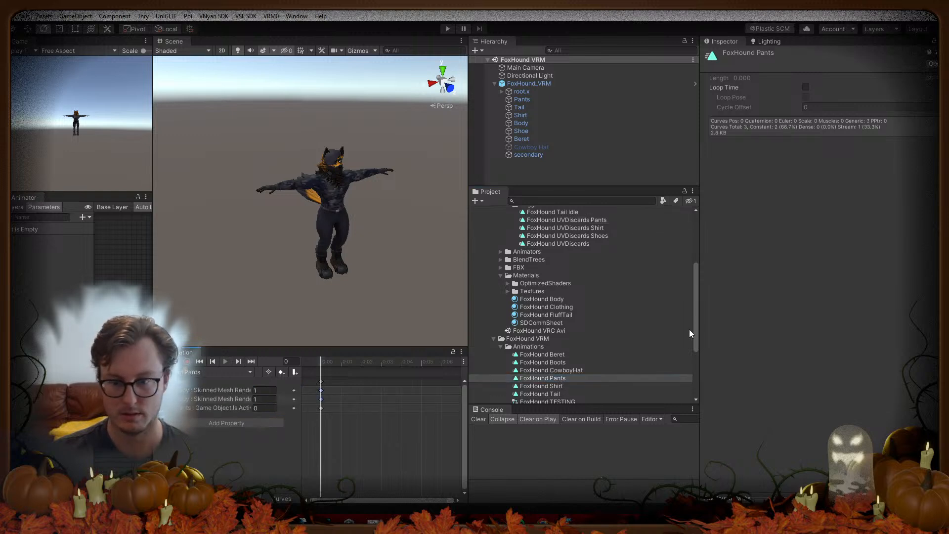
pyautogui.click(598, 228)
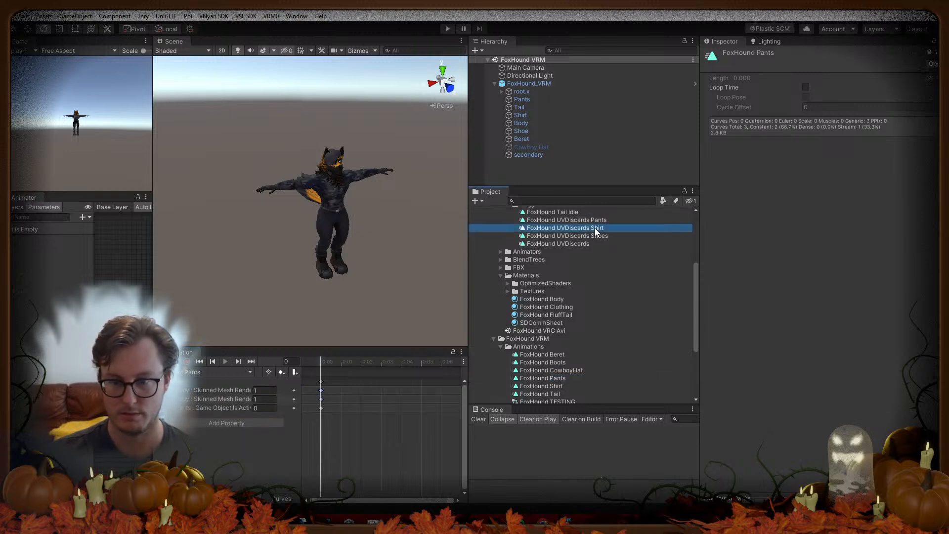
pyautogui.click(212, 390)
pyautogui.keyDown('shift'); pyautogui.click(209, 398); pyautogui.keyUp('shift')
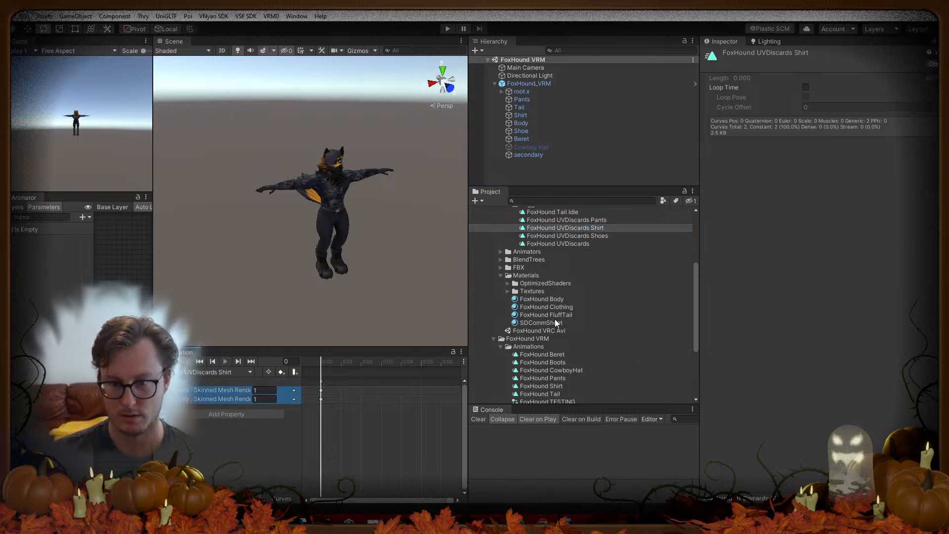
# Step: View the FoxHound Shirt clip and the UVDiscards Shoes properties, then load FoxHound Boots
pyautogui.click(546, 384)
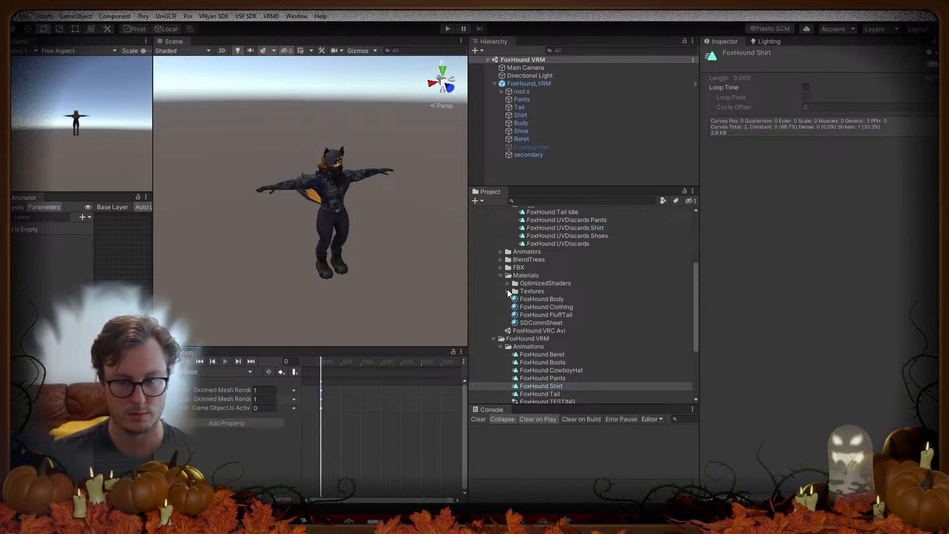
pyautogui.click(576, 236)
pyautogui.click(238, 391)
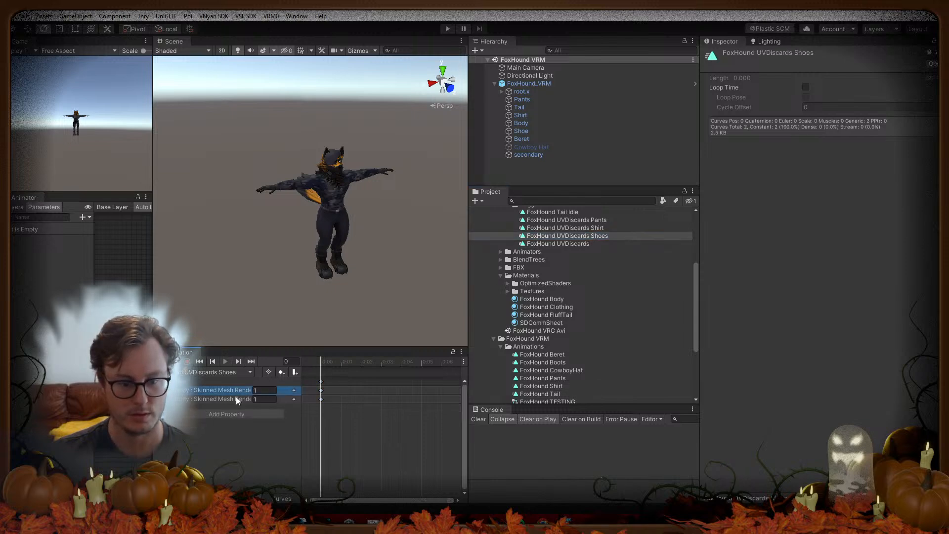
pyautogui.keyDown('shift'); pyautogui.click(233, 400); pyautogui.keyUp('shift')
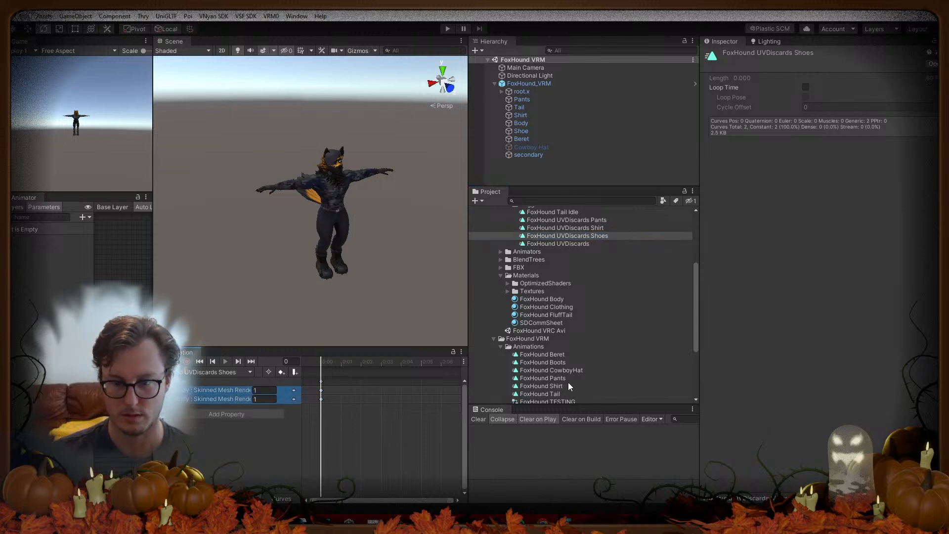
pyautogui.click(562, 363)
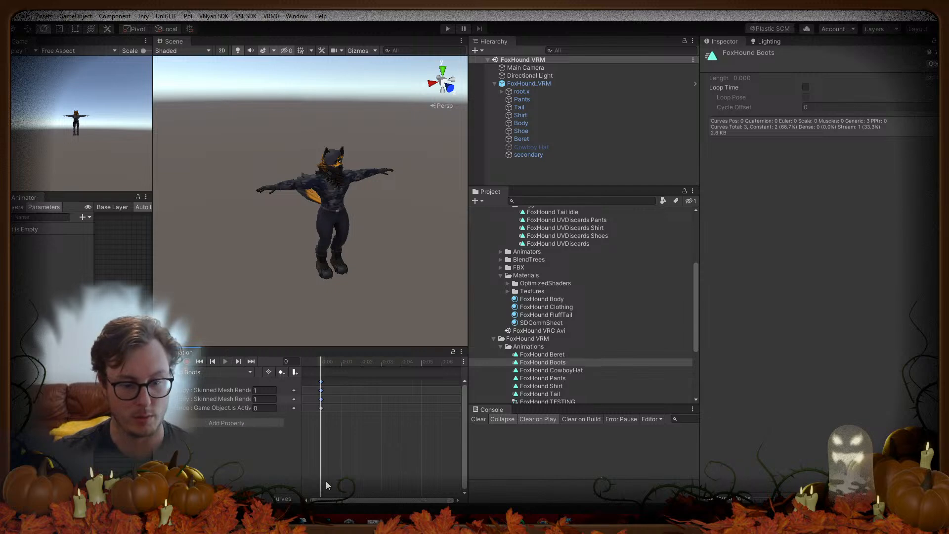
# Step: Change the Skinned Mesh Renderer keys from 1 to 0 in the FoxHound Boots, Pants and Shirt clips
pyautogui.click(265, 390)
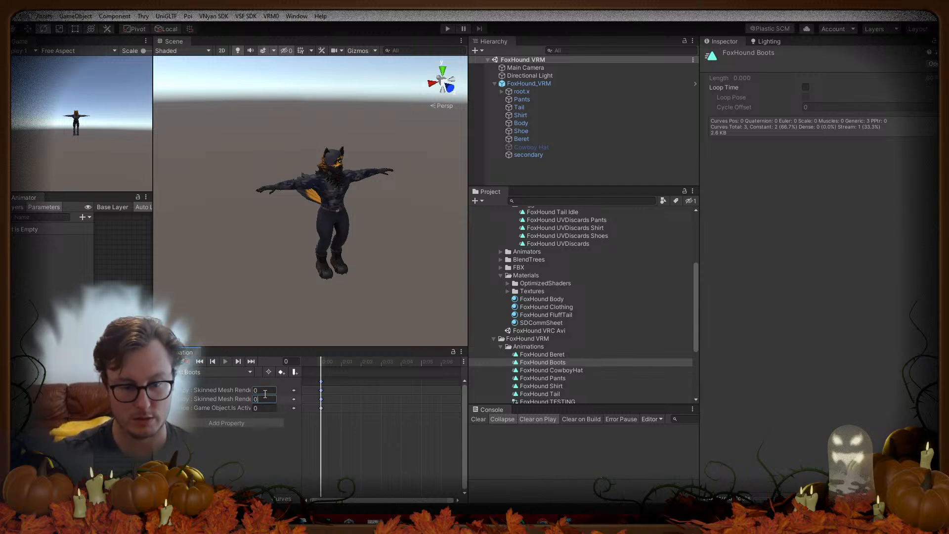
pyautogui.click(563, 354)
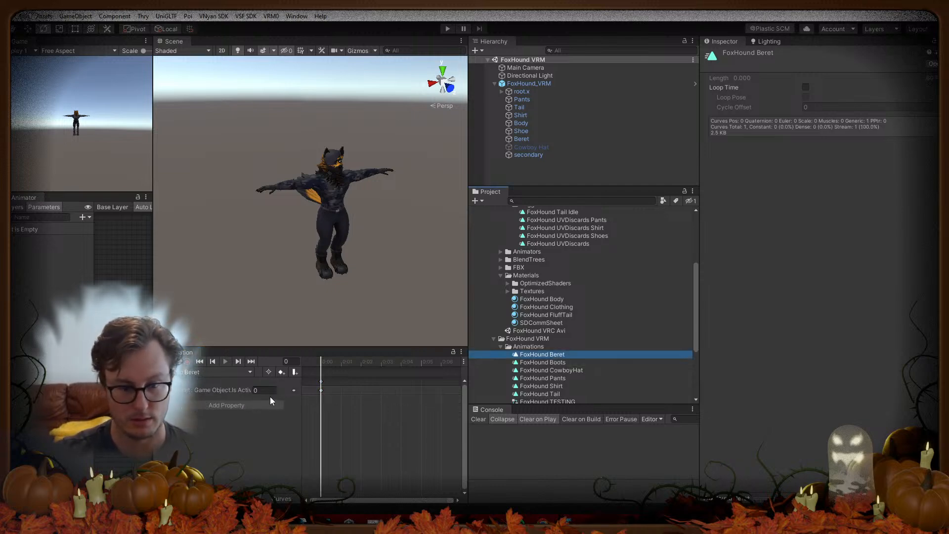
pyautogui.click(553, 363)
pyautogui.click(561, 379)
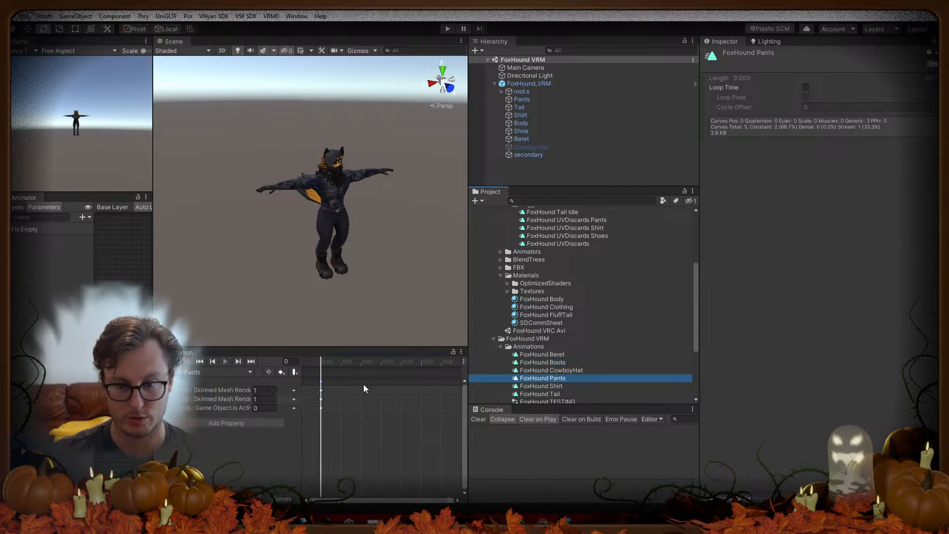
pyautogui.click(268, 392)
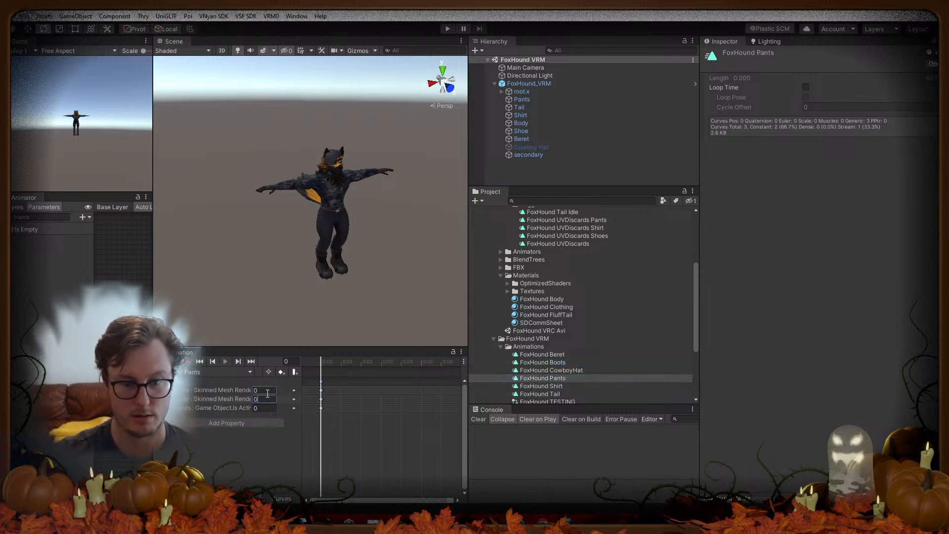
pyautogui.click(555, 373)
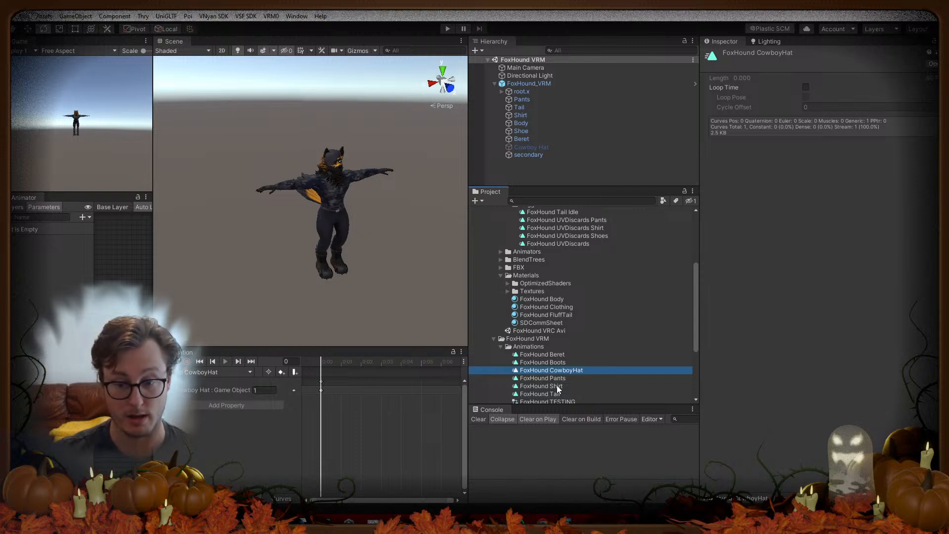
pyautogui.click(557, 379)
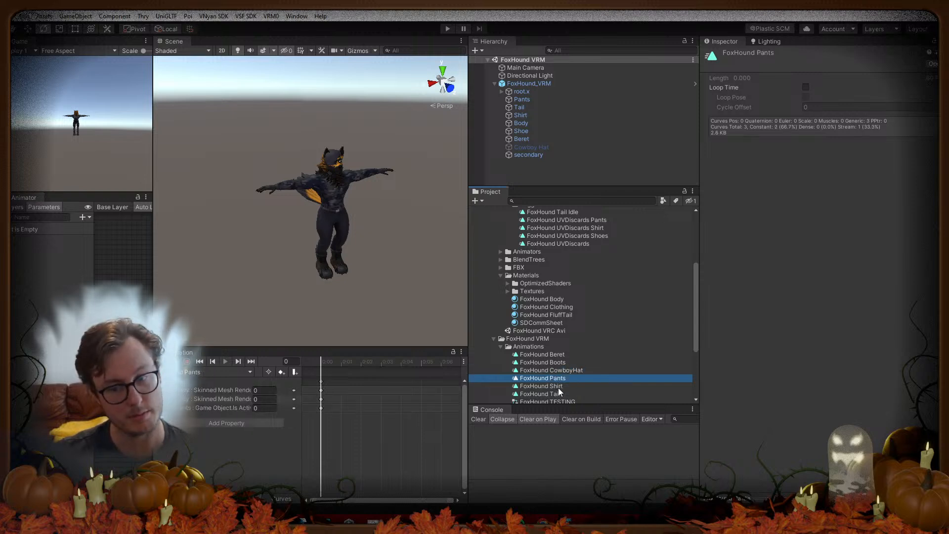
pyautogui.click(559, 387)
pyautogui.click(263, 390)
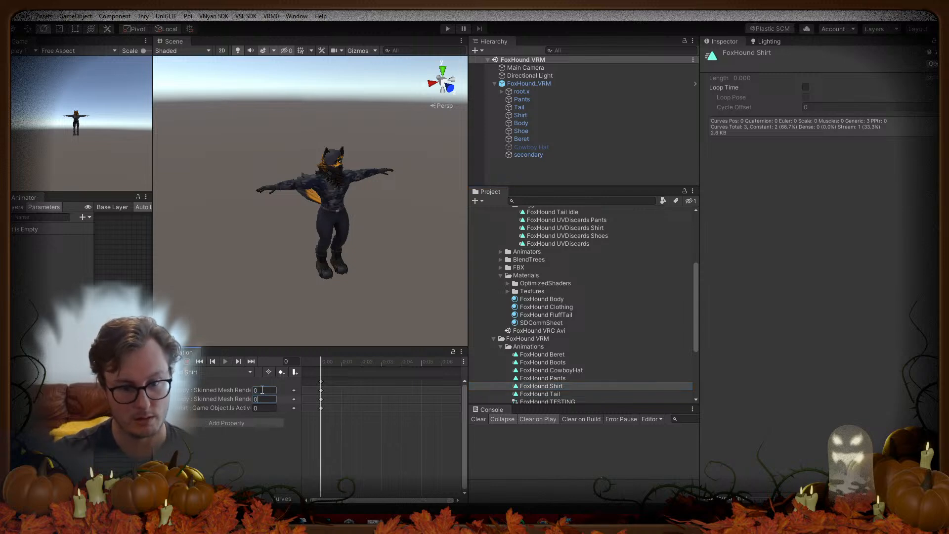
pyautogui.click(521, 356)
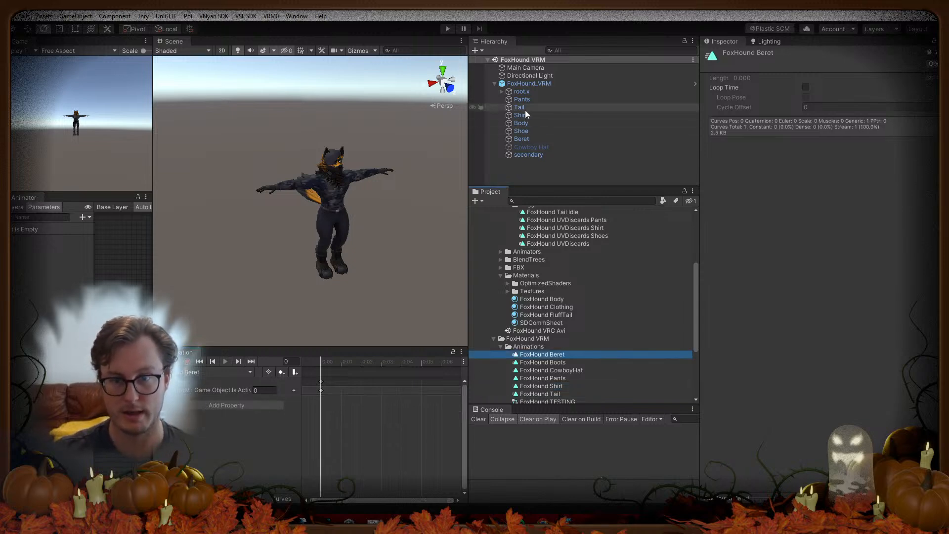
# Step: Select Body, collapse its blend shapes and renderer settings, and expand the FoxHound Body material
pyautogui.click(523, 122)
pyautogui.click(729, 179)
pyautogui.click(763, 125)
pyautogui.click(706, 183)
# Step: Expand the Body material's Special FX section and frame the character's face in the scene
pyautogui.scroll(-15, 725, 248)
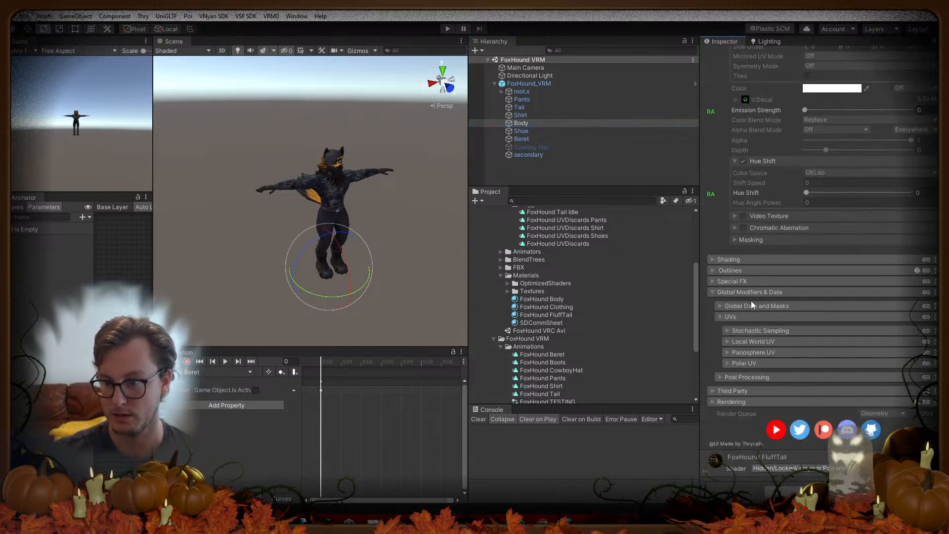
pyautogui.click(727, 282)
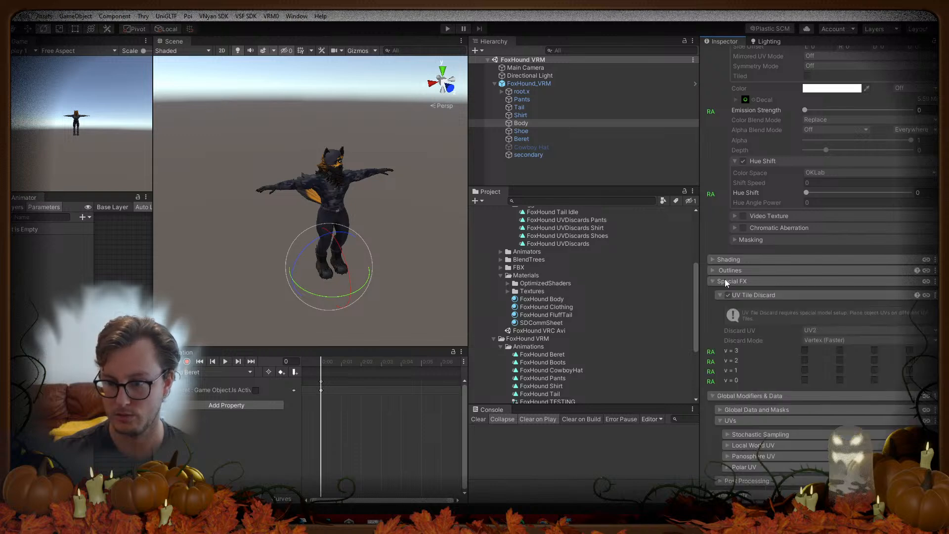
pyautogui.press('w')
pyautogui.moveTo(394, 228); pyautogui.dragTo(170, 124, button='right')
pyautogui.press('s')
pyautogui.press('a')
# Step: Test the UV Tile Discard rows: leave v = 1 off to restore the ears, re-enable v = 2 and v = 3
pyautogui.click(805, 351)
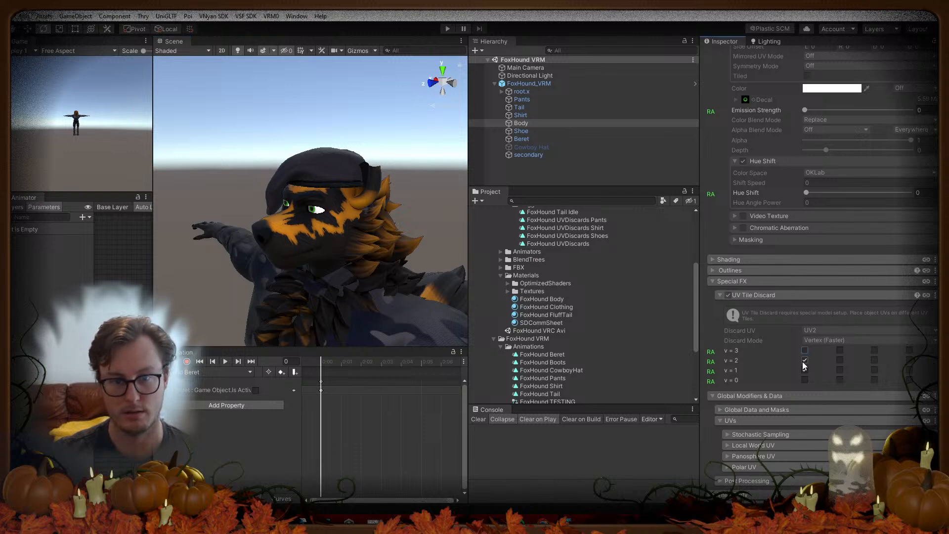
pyautogui.click(805, 371)
pyautogui.click(805, 361)
pyautogui.click(805, 352)
pyautogui.moveTo(341, 257); pyautogui.dragTo(296, 222, button='right')
pyautogui.press('w')
# Step: Hide the Shirt object and reselect Body
pyautogui.click(565, 113)
pyautogui.click(726, 55)
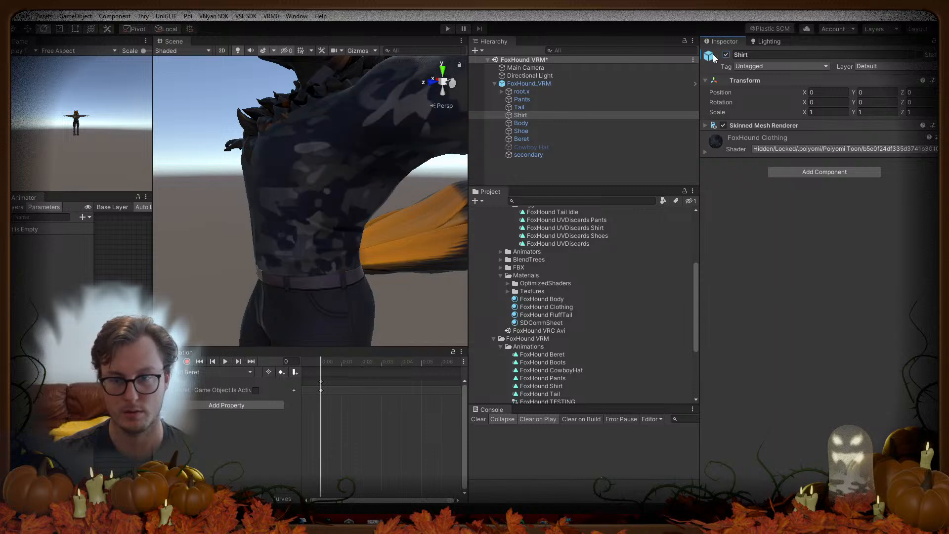
pyautogui.click(521, 123)
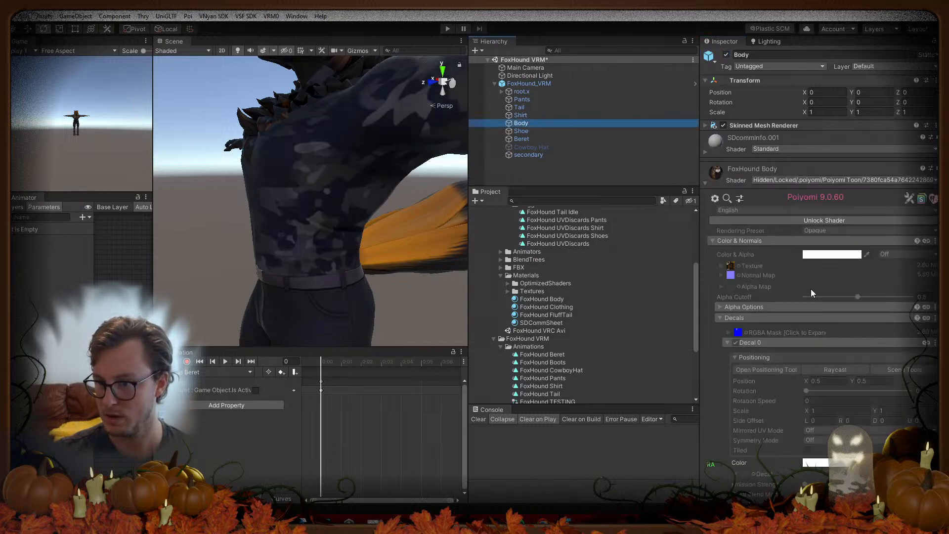
pyautogui.scroll(-15, 788, 295)
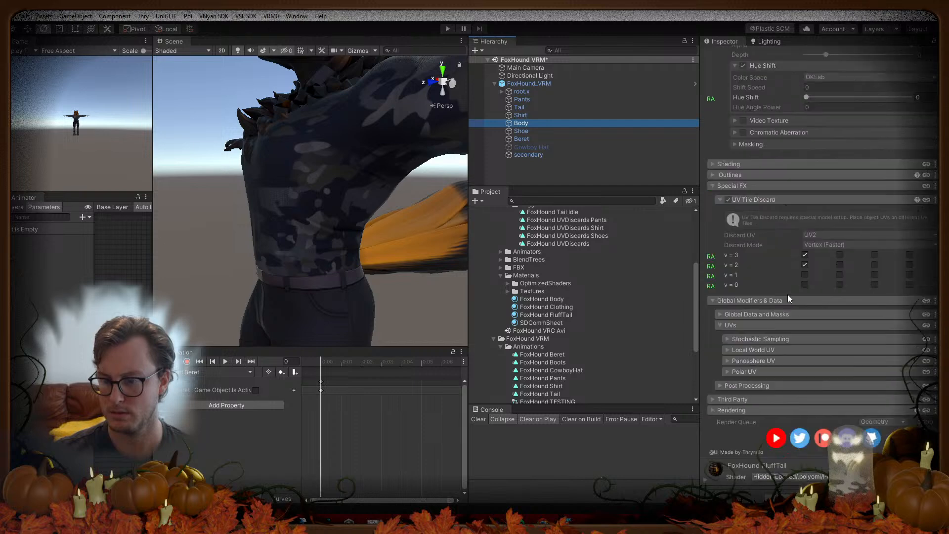
# Step: Toggle the v = 2 and v = 3 UV tile discards off, then turn both back on
pyautogui.click(805, 265)
pyautogui.click(805, 255)
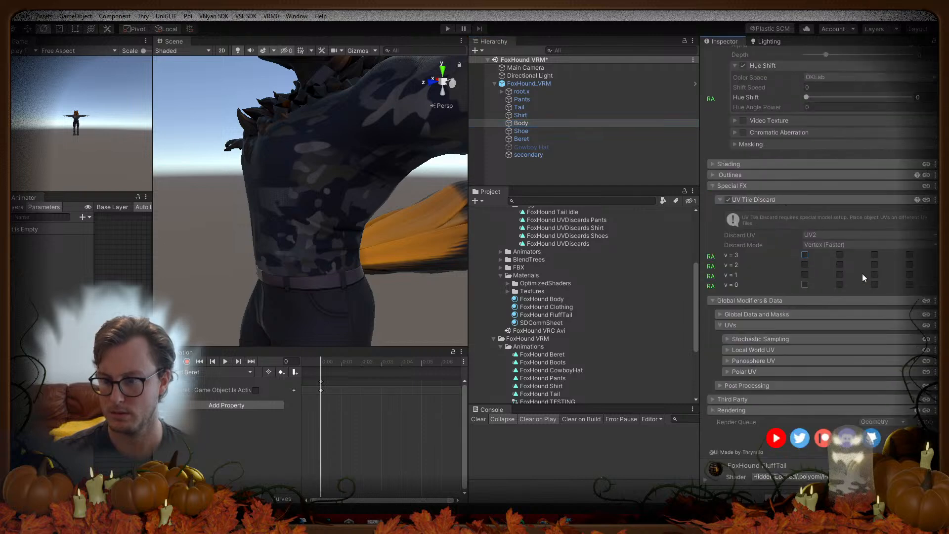
pyautogui.scroll(20, 786, 287)
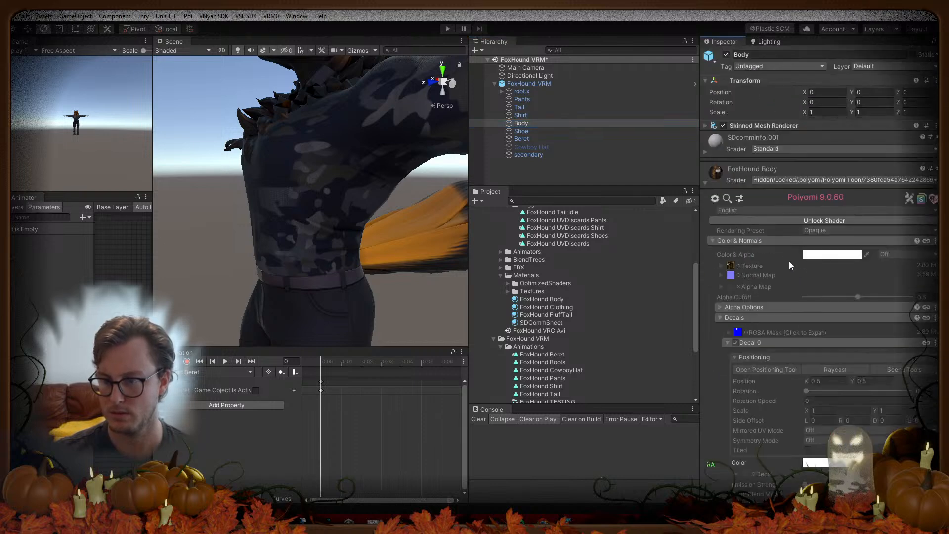
pyautogui.click(707, 183)
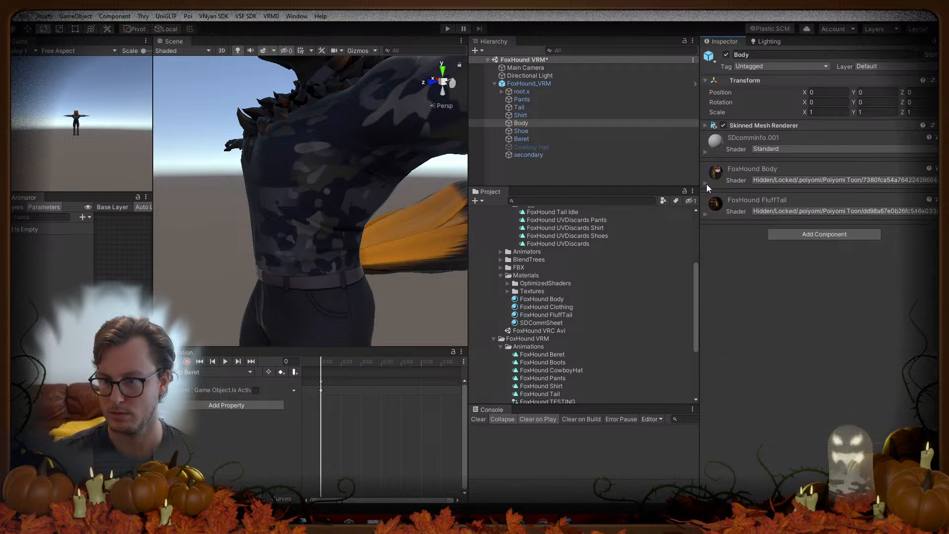
pyautogui.click(706, 184)
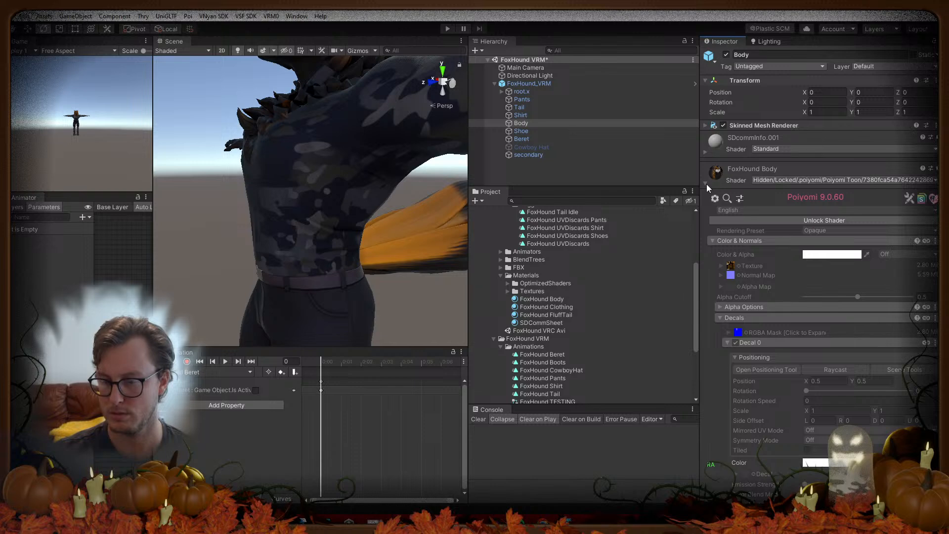
pyautogui.click(721, 318)
pyautogui.click(805, 422)
pyautogui.click(805, 432)
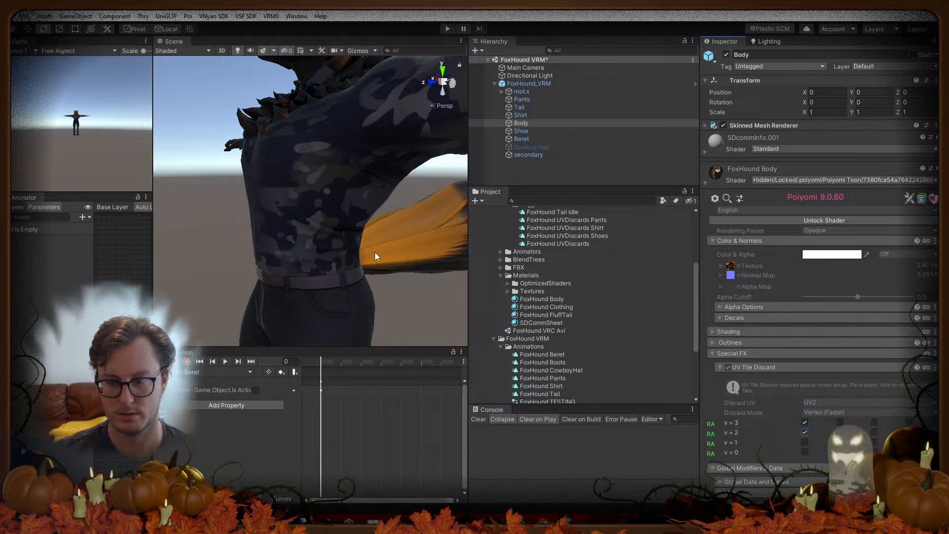
# Step: Deactivate the Pants through Beret objects while keeping Body active
pyautogui.scroll(-5, 376, 257)
pyautogui.click(522, 99)
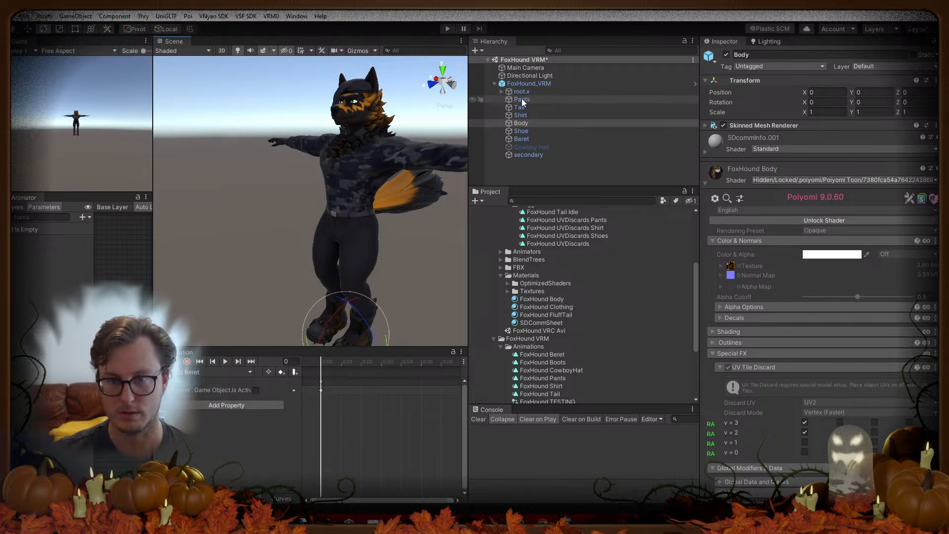
pyautogui.keyDown('shift'); pyautogui.click(524, 139); pyautogui.keyUp('shift')
pyautogui.click(726, 54)
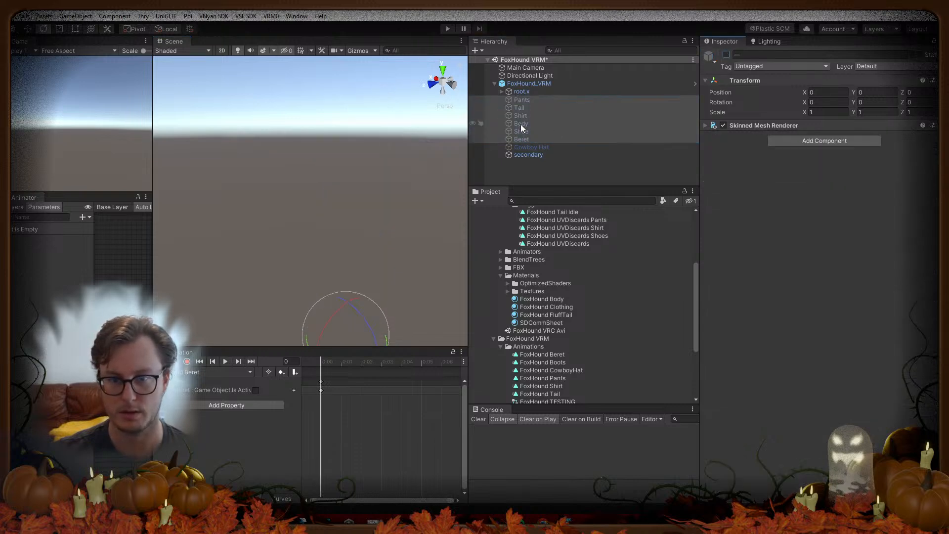
pyautogui.click(521, 124)
pyautogui.click(726, 54)
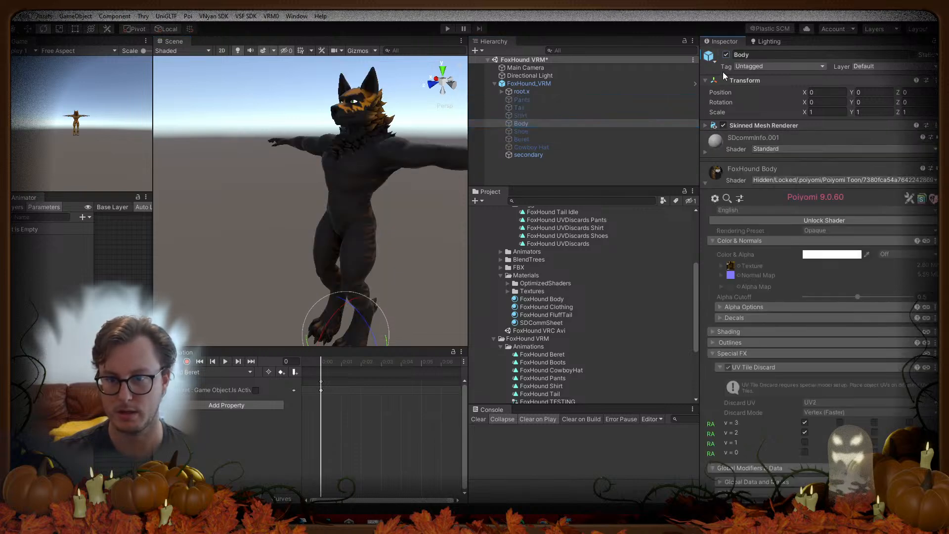
# Step: Try discarding the v = 1 and v = 0 tiles, revert both, and clear the selection
pyautogui.click(805, 443)
pyautogui.click(805, 452)
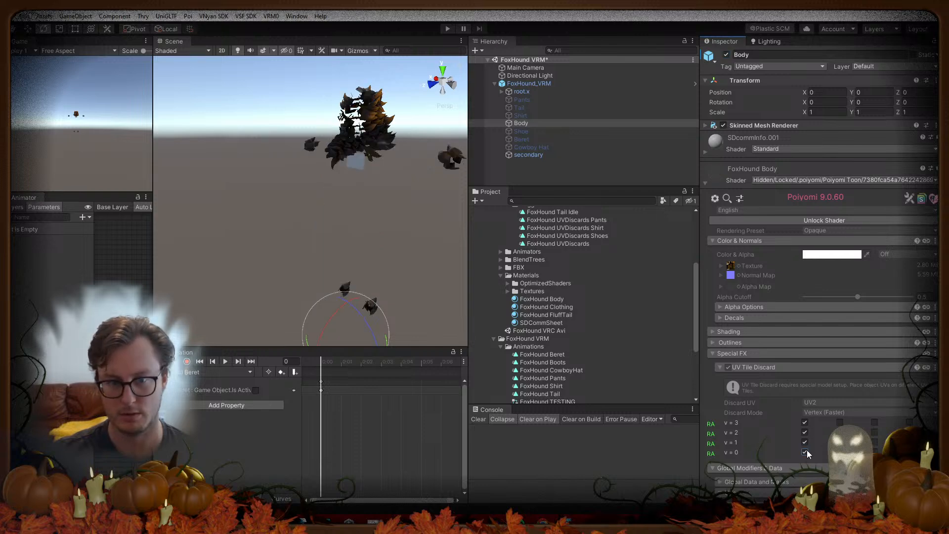
pyautogui.click(806, 451)
pyautogui.click(805, 442)
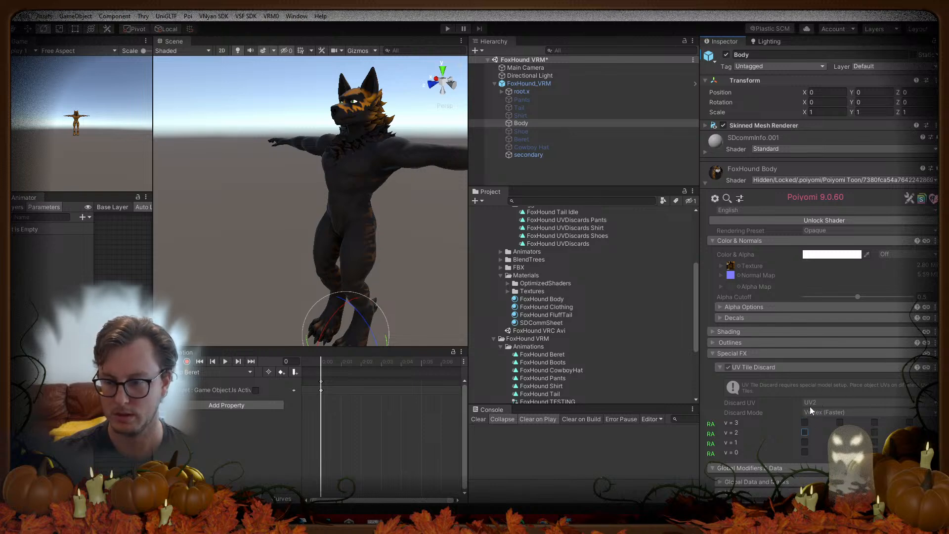
pyautogui.click(403, 245)
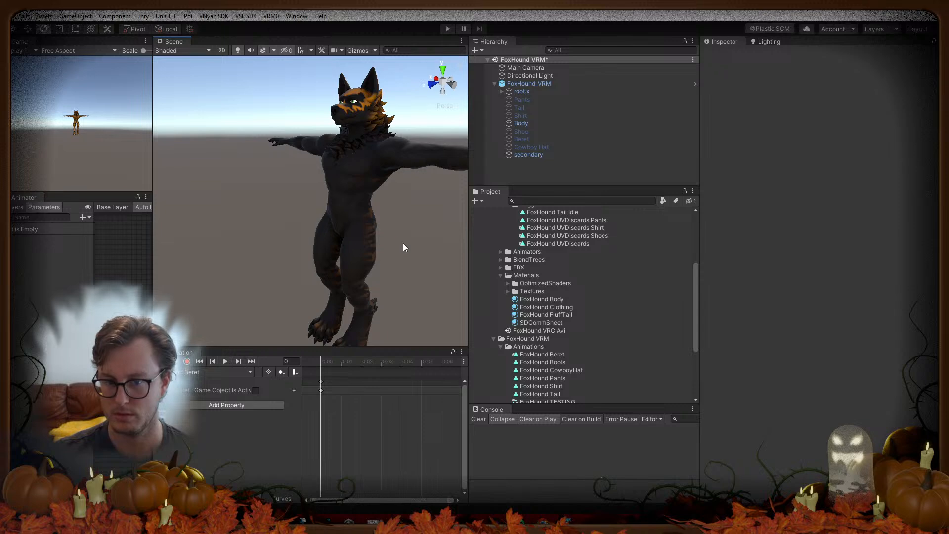
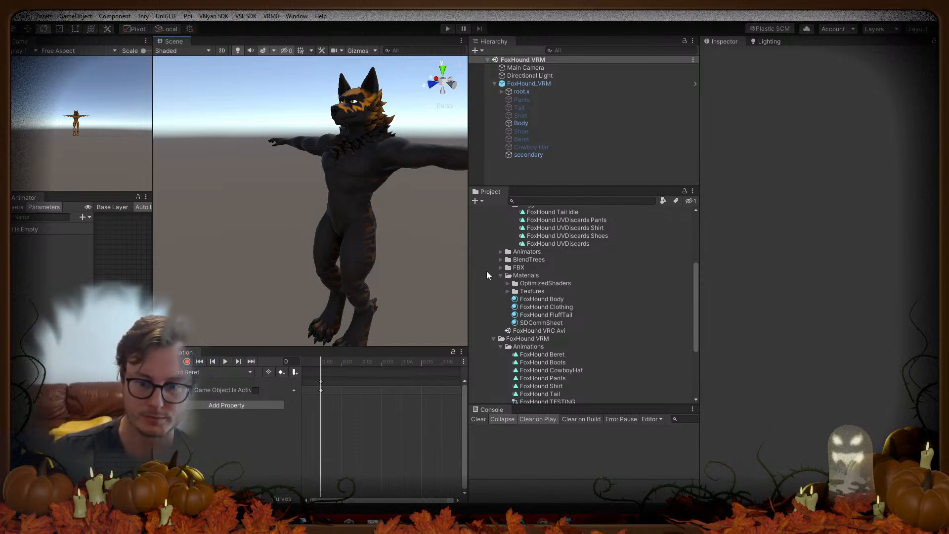
# Step: Collapse Toggles and tick the first v = 3 UV Tile Discard box on FoxHound Body, then switch to Blender
pyautogui.scroll(-3, 583, 347)
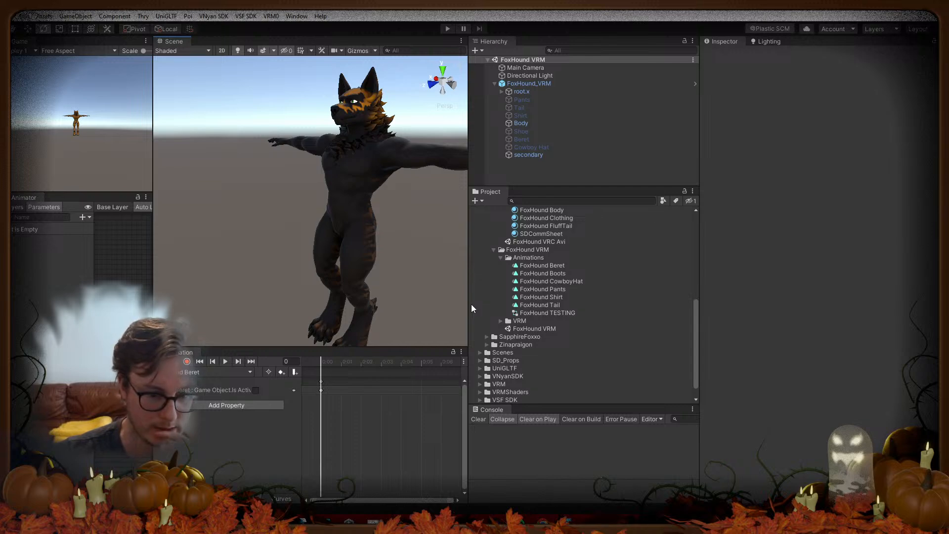
pyautogui.scroll(4, 551, 290)
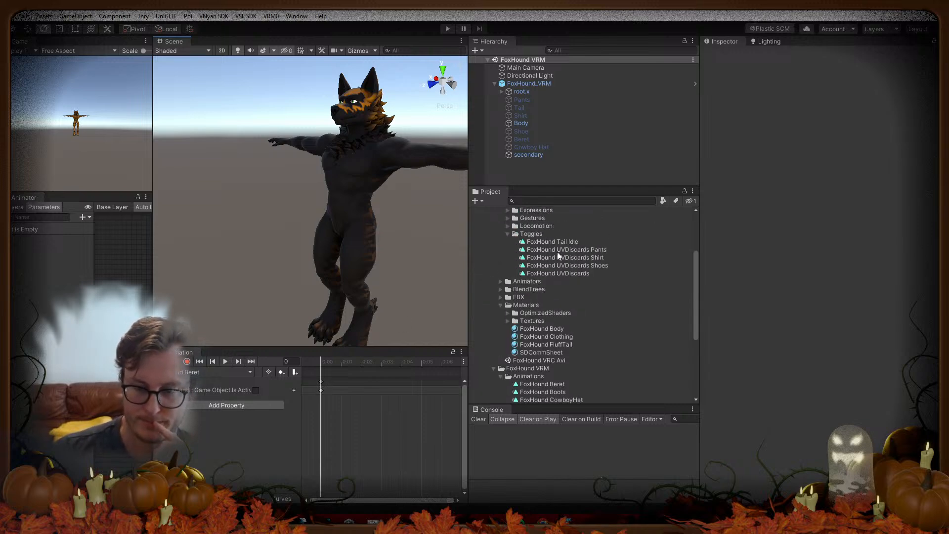
pyautogui.click(507, 234)
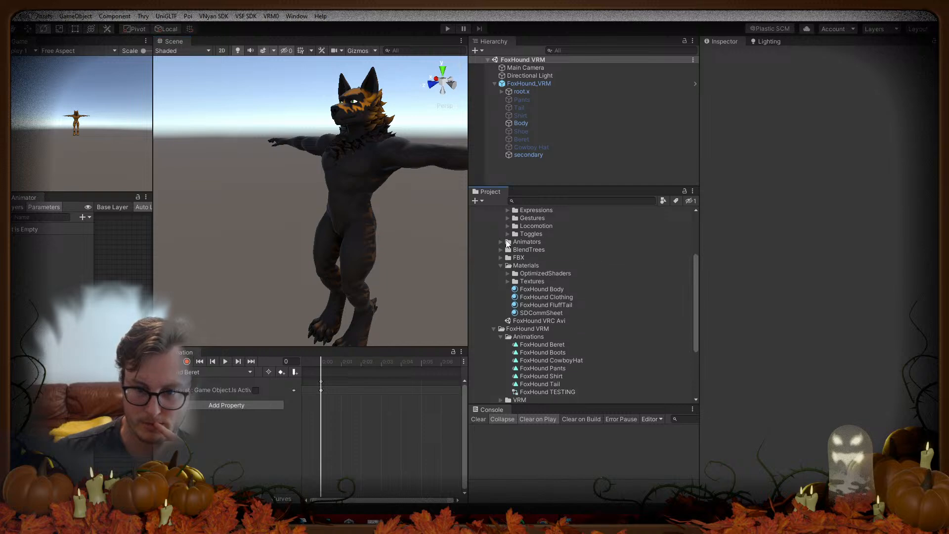
pyautogui.click(537, 289)
pyautogui.click(806, 307)
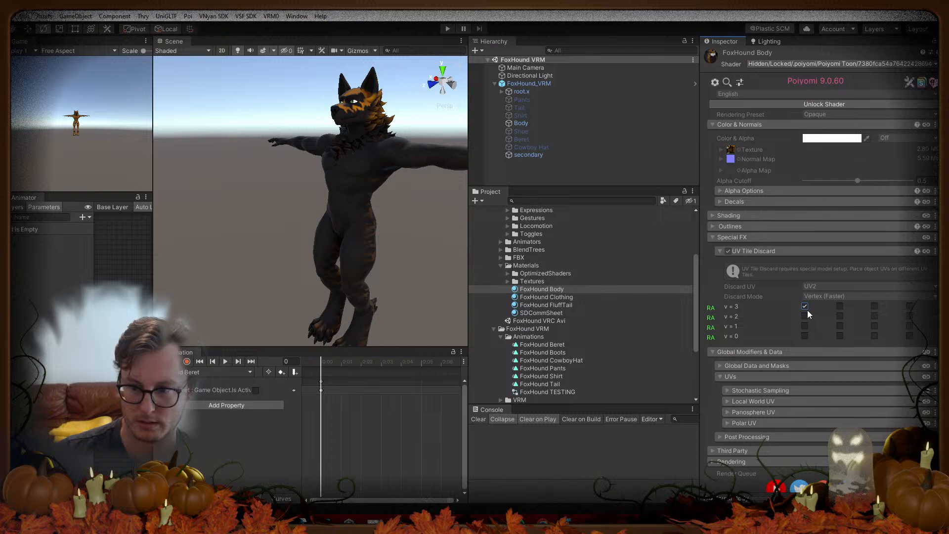
pyautogui.click(517, 124)
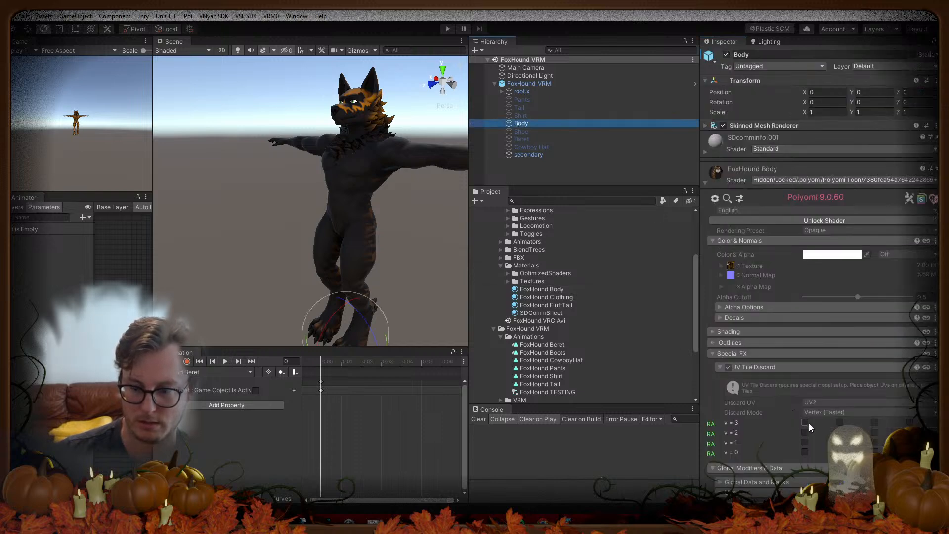
pyautogui.hotkey('alt', 'Tab')
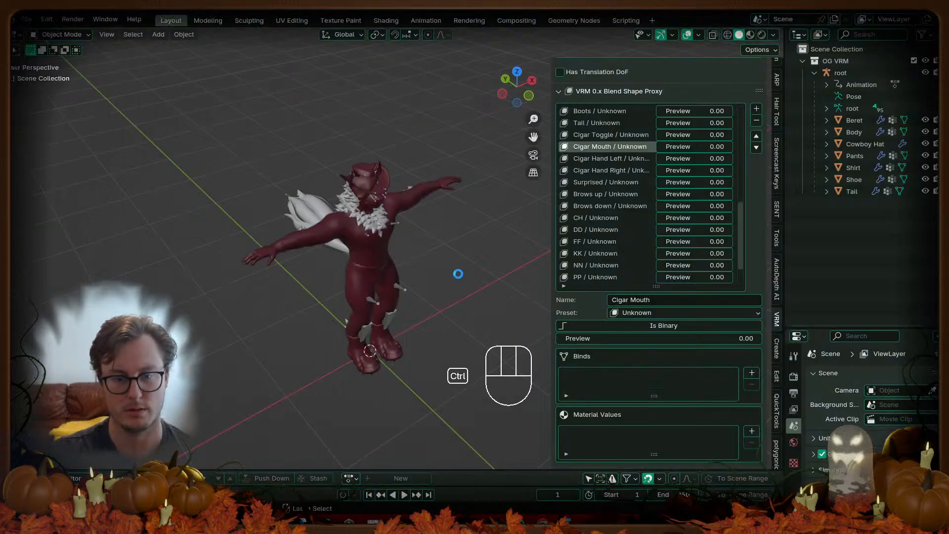
# Step: Save FoxHound_VRM.blend and open FoxHound.blend from the recent files
pyautogui.hotkey('ctrl', 's')
pyautogui.click(26, 20)
pyautogui.moveTo(103, 55)
pyautogui.click(185, 67)
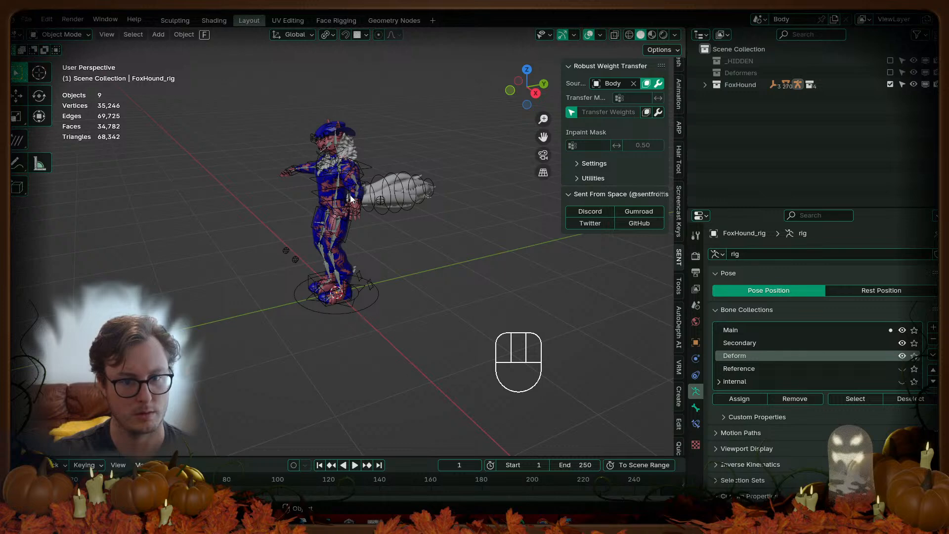
# Step: Select all of the Body mesh in Edit Mode and show it in an enlarged UV Editing layout
pyautogui.click(355, 206)
pyautogui.press('Tab')
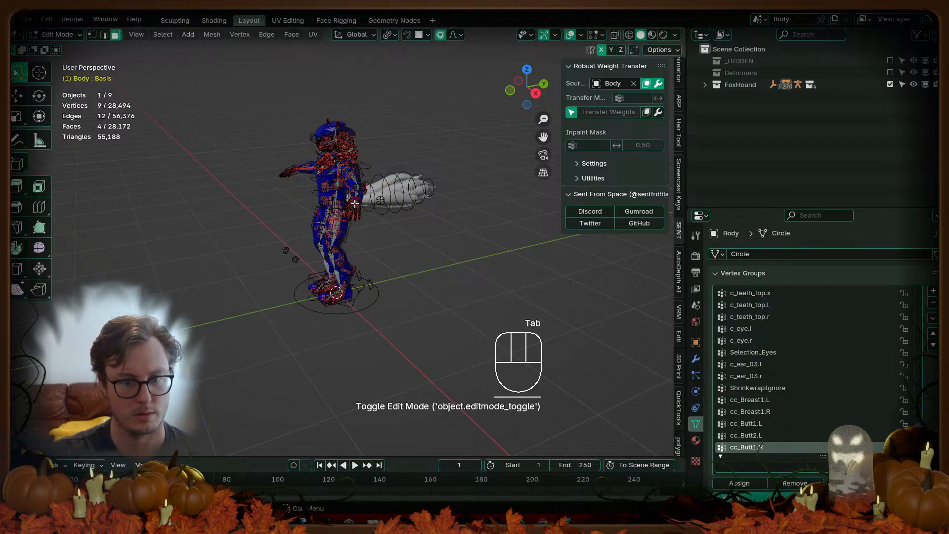
pyautogui.press('a')
pyautogui.click(287, 21)
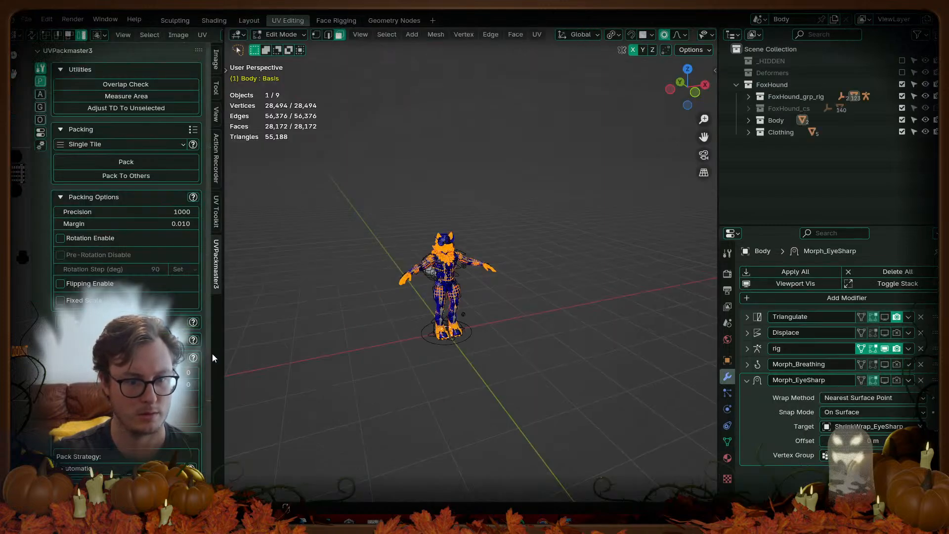
pyautogui.moveTo(225, 344); pyautogui.dragTo(526, 321)
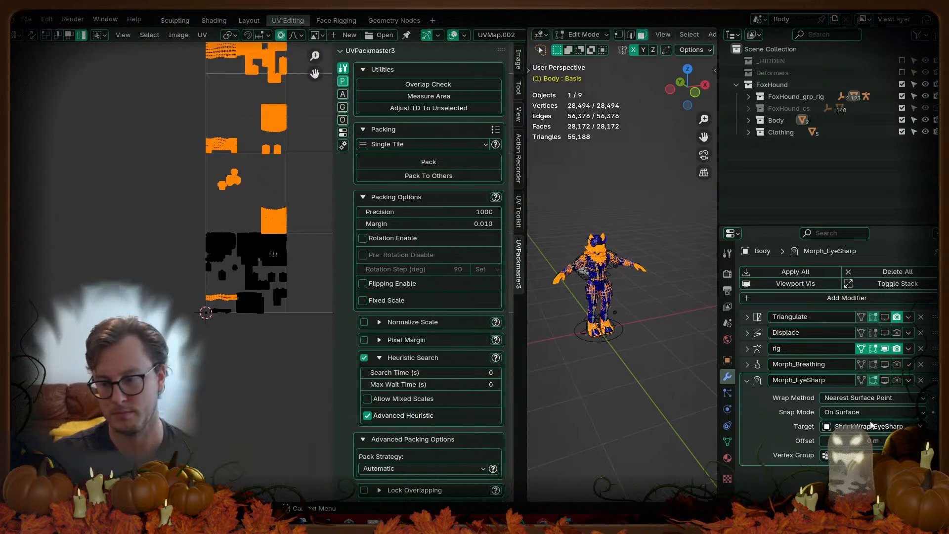
pyautogui.click(728, 442)
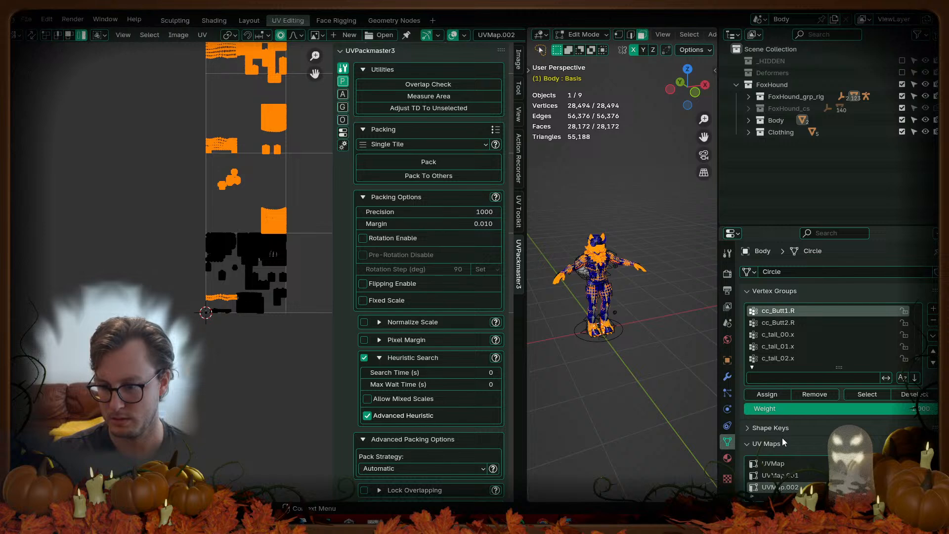
# Step: Select the small upper UV island and inspect the lower UV tiles
pyautogui.keyDown('shift'); pyautogui.moveTo(198, 254); pyautogui.dragTo(170, 355, button='middle'); pyautogui.keyUp('shift')
pyautogui.keyDown('shift'); pyautogui.moveTo(215, 237); pyautogui.dragTo(198, 317, button='middle'); pyautogui.keyUp('shift')
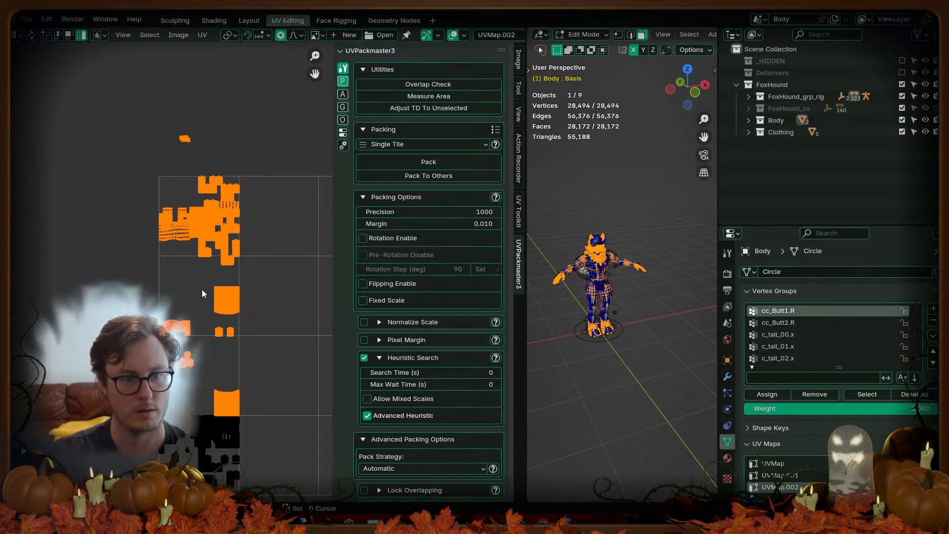
pyautogui.scroll(7, 201, 310)
pyautogui.keyDown('shift'); pyautogui.moveTo(196, 172); pyautogui.dragTo(282, 226, button='middle'); pyautogui.keyUp('shift')
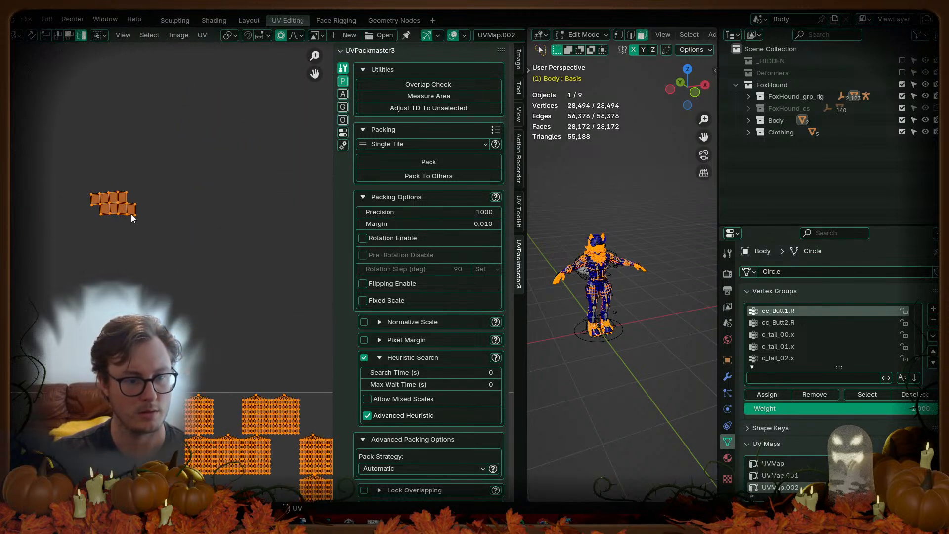
pyautogui.click(131, 214)
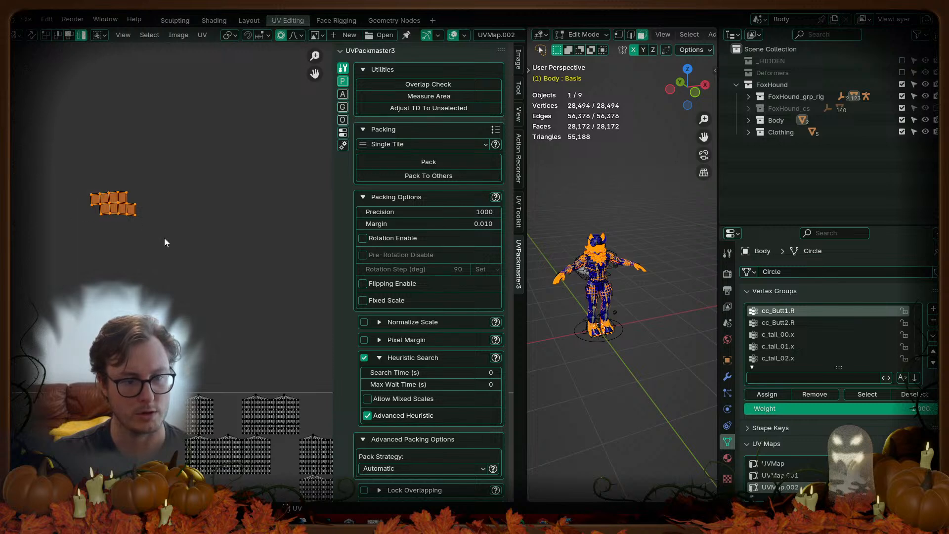
pyautogui.scroll(-6, 198, 272)
pyautogui.keyDown('shift'); pyautogui.moveTo(220, 298); pyautogui.dragTo(189, 201, button='middle'); pyautogui.keyUp('shift')
pyautogui.keyDown('shift'); pyautogui.moveTo(206, 292); pyautogui.dragTo(186, 216, button='middle'); pyautogui.keyUp('shift')
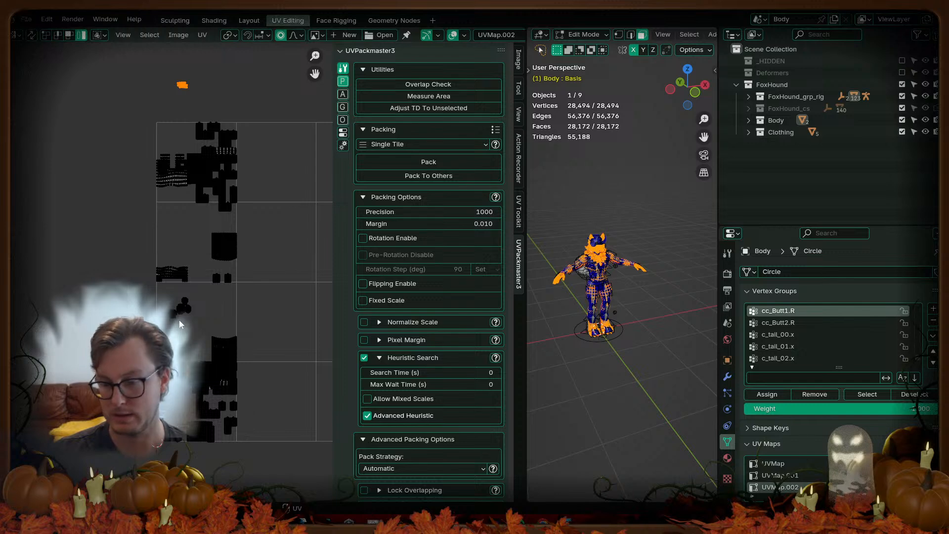
pyautogui.scroll(5, 194, 244)
pyautogui.scroll(-4, 193, 247)
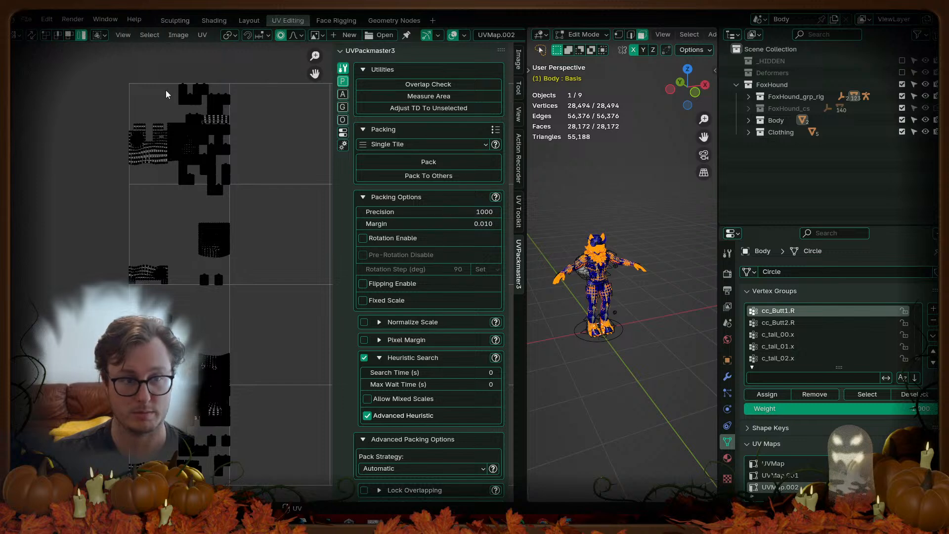
# Step: With UV sync on, box-select the small 16-face island and frame it in the 3D view
pyautogui.click(30, 34)
pyautogui.moveTo(90, 68); pyautogui.dragTo(89, 172, button='middle')
pyautogui.moveTo(169, 114); pyautogui.dragTo(128, 147)
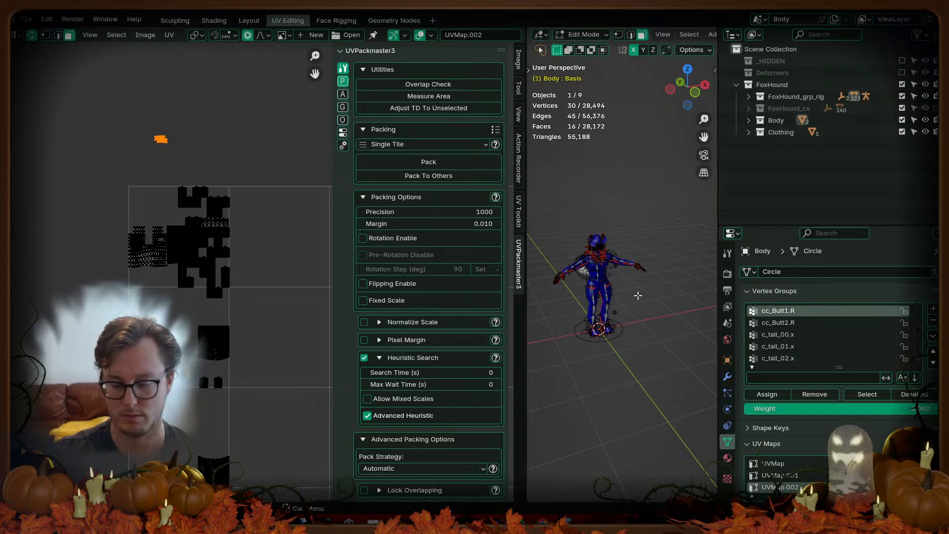
pyautogui.press('KP_Decimal')
# Step: Return to Object Mode and save FoxHound.blend
pyautogui.press('Tab')
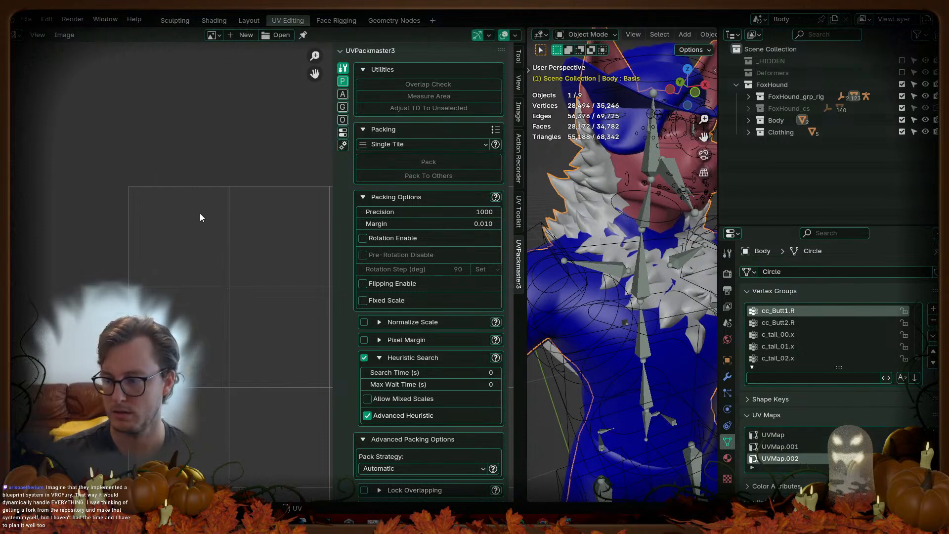
pyautogui.press('Tab')
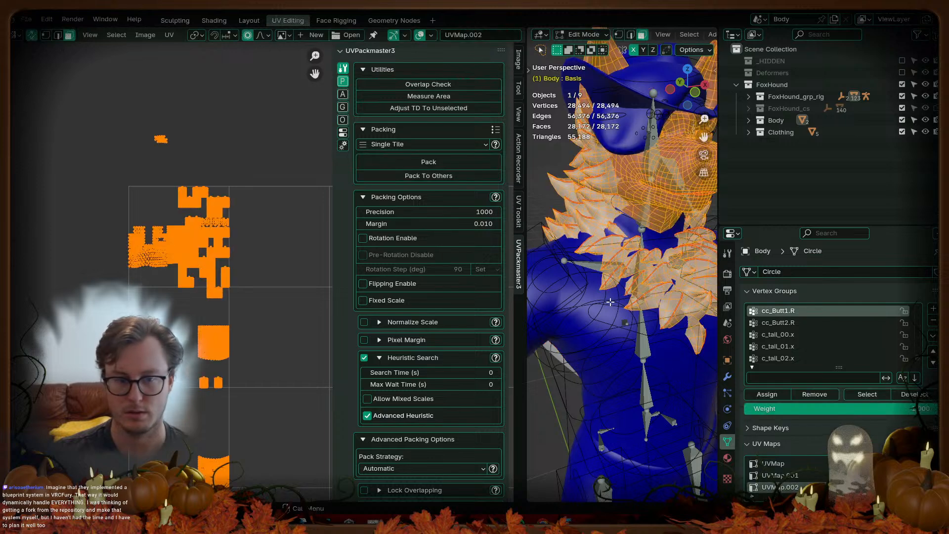
pyautogui.press('Tab')
pyautogui.hotkey('ctrl', 's')
pyautogui.click(22, 20)
# Step: Open FoxHound_VRM.blend and make UVMap.002 the Body mesh's active UV map
pyautogui.moveTo(38, 55)
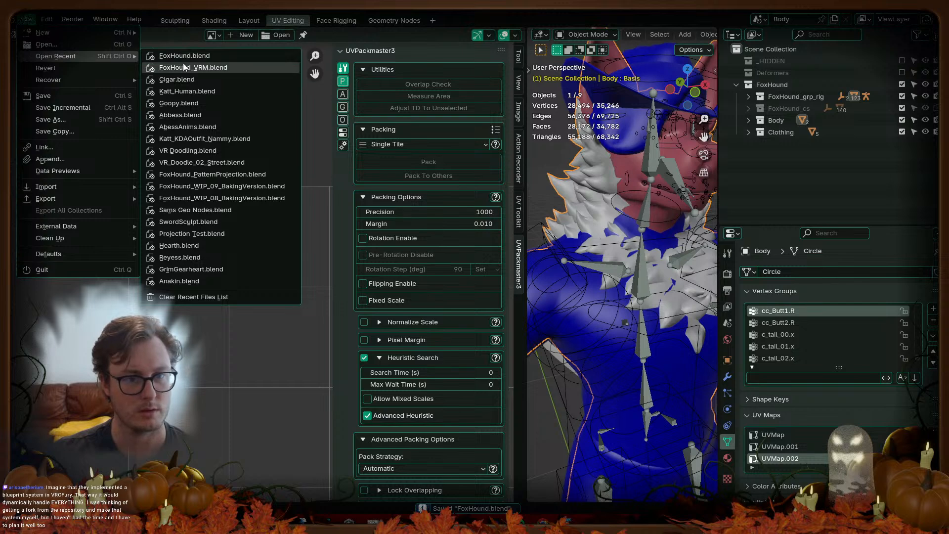
pyautogui.click(185, 68)
pyautogui.moveTo(538, 329); pyautogui.dragTo(352, 162, button='middle')
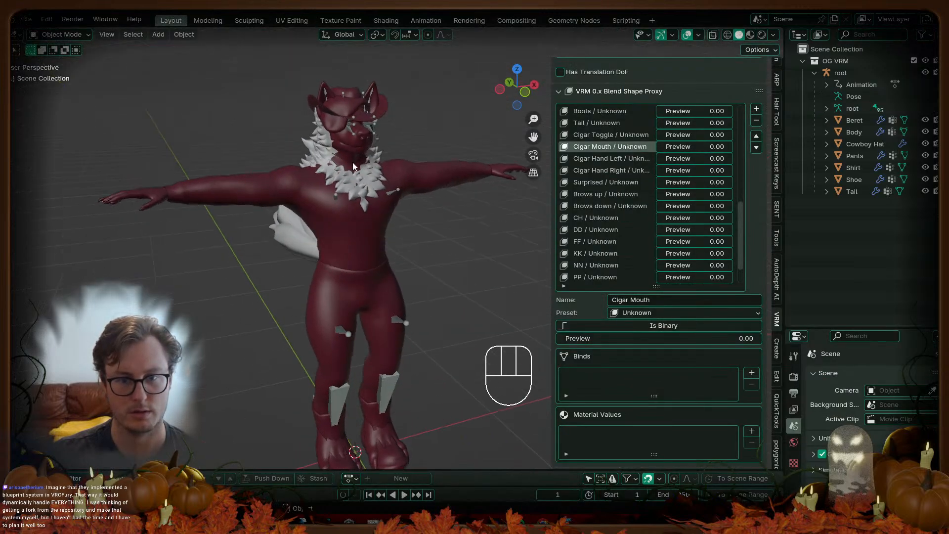
pyautogui.click(352, 162)
pyautogui.scroll(-5, 793, 445)
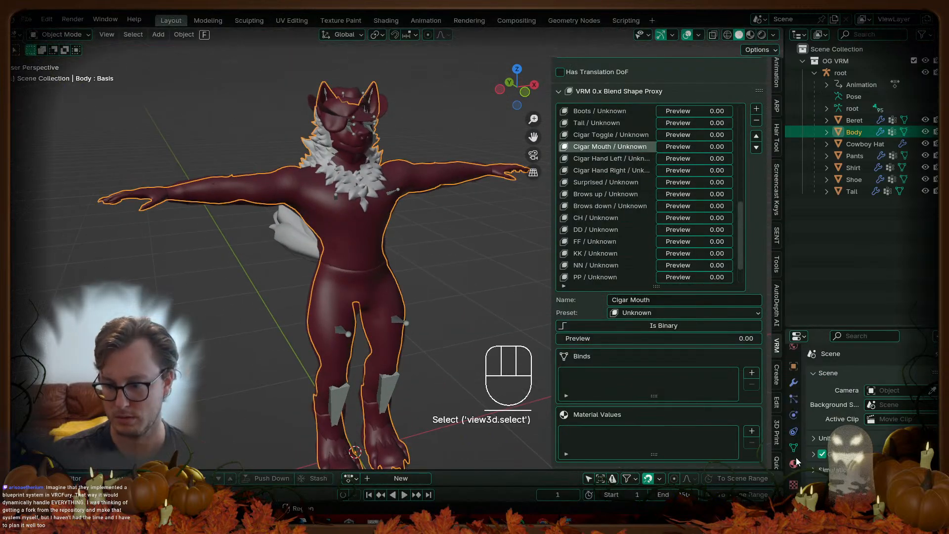
pyautogui.click(794, 447)
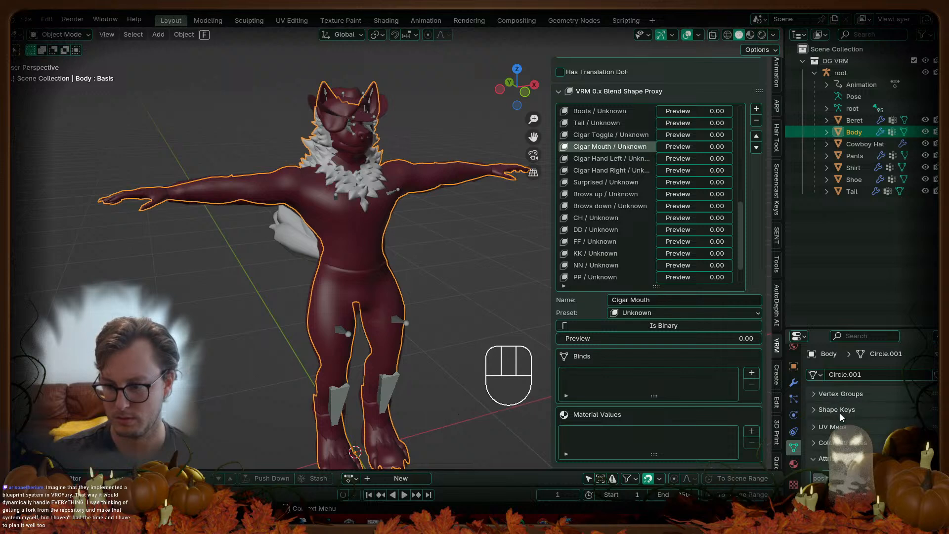
pyautogui.scroll(-5, 835, 401)
pyautogui.click(849, 401)
# Step: Check the Body's UVMap.002 layout in UV Editing, save FoxHound_VRM.blend, and return to Unity
pyautogui.press('Tab')
pyautogui.press('a')
pyautogui.click(292, 20)
pyautogui.scroll(-4, 232, 225)
pyautogui.scroll(-1, 235, 228)
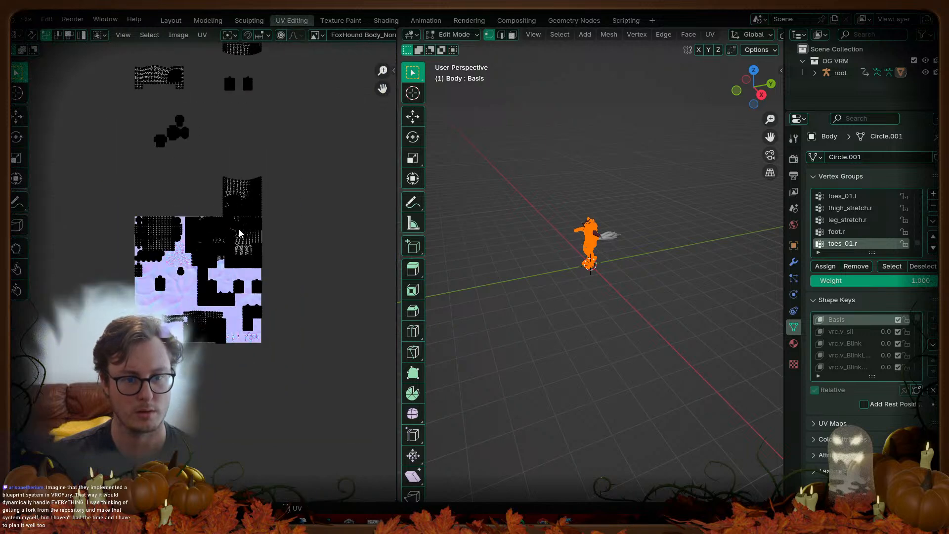
pyautogui.press('Tab')
pyautogui.hotkey('ctrl', 's')
pyautogui.moveTo(623, 270); pyautogui.dragTo(665, 313, button='middle')
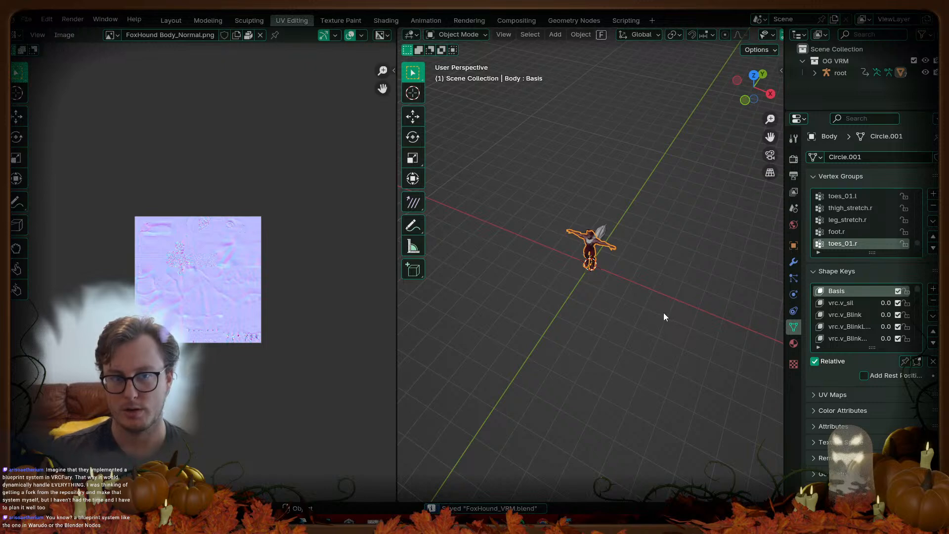
pyautogui.hotkey('alt', 'Tab')
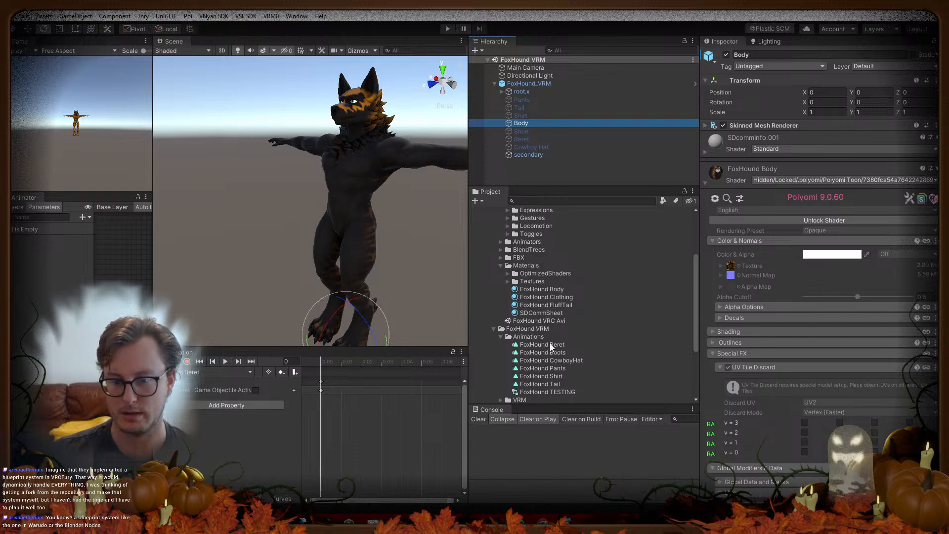
# Step: Expand the VRM folder and select the FoxHound_VRM prefab asset
pyautogui.scroll(-3, 538, 364)
pyautogui.click(501, 341)
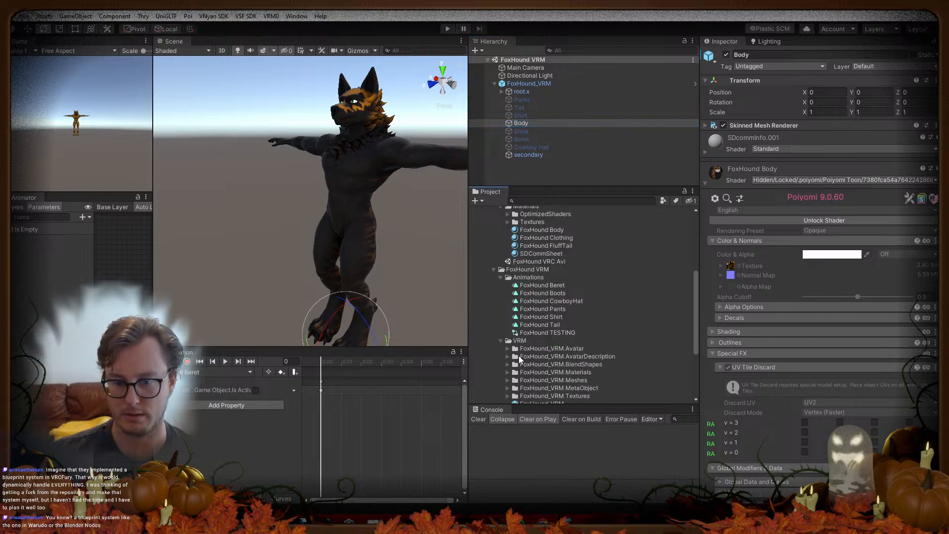
pyautogui.click(534, 347)
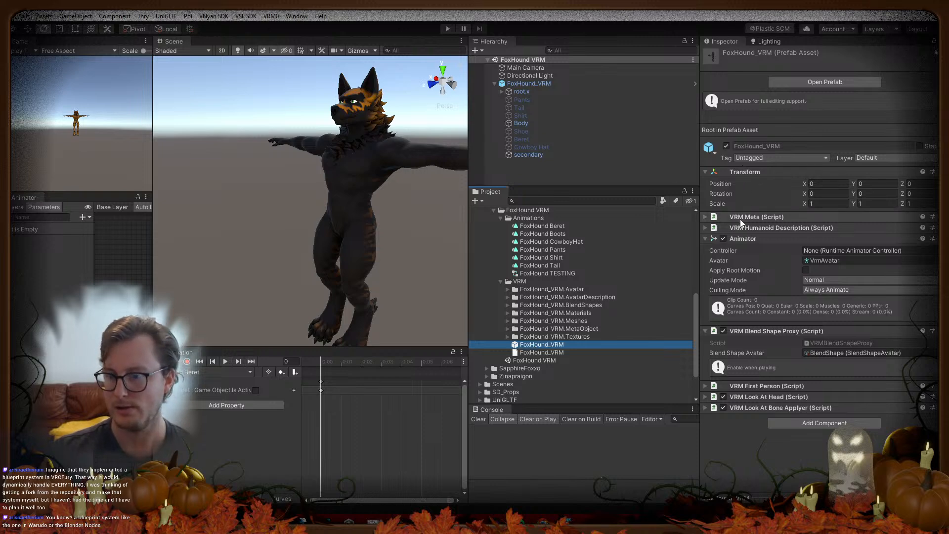
# Step: Locate the Body's mesh and browse Circle.001, Cube.002, Cube.001 and Plane.016, then reselect the FoxHound_VRM prefab
pyautogui.click(514, 124)
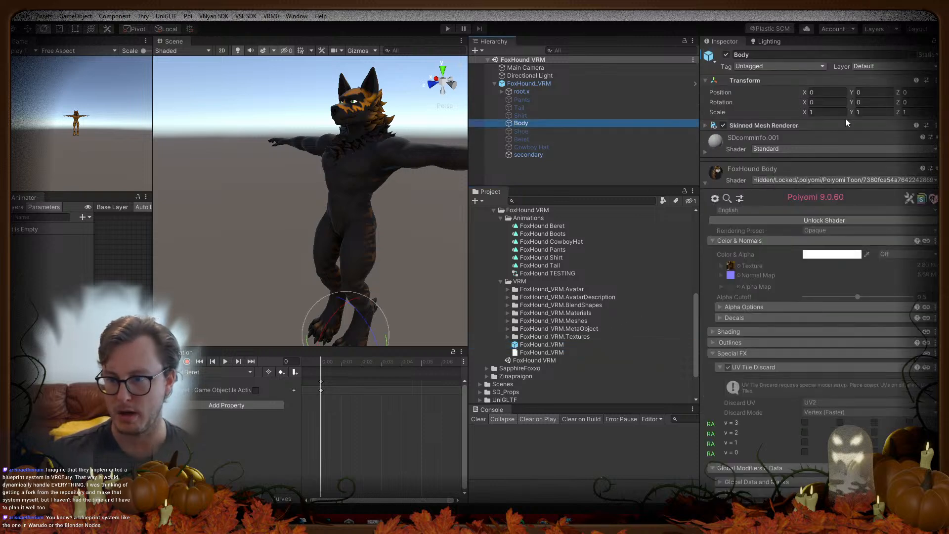
pyautogui.click(794, 126)
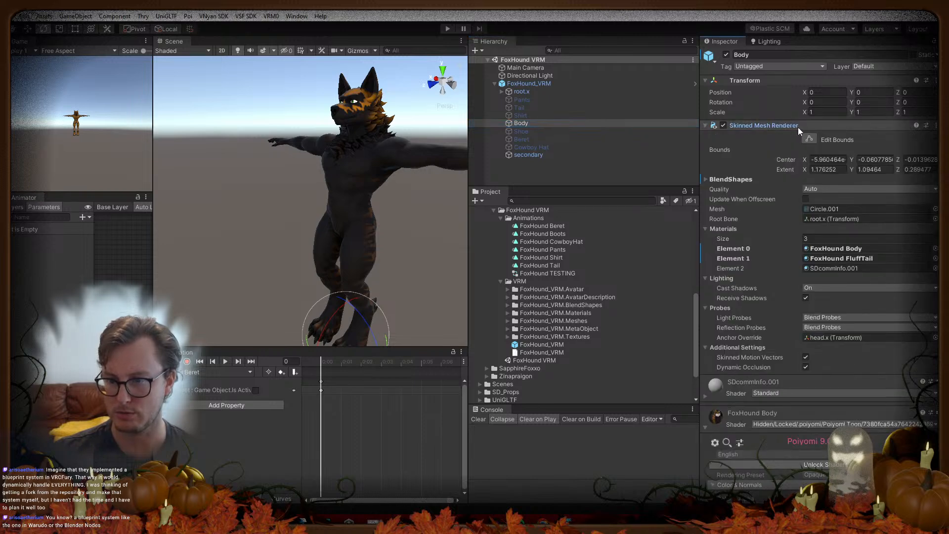
pyautogui.click(816, 210)
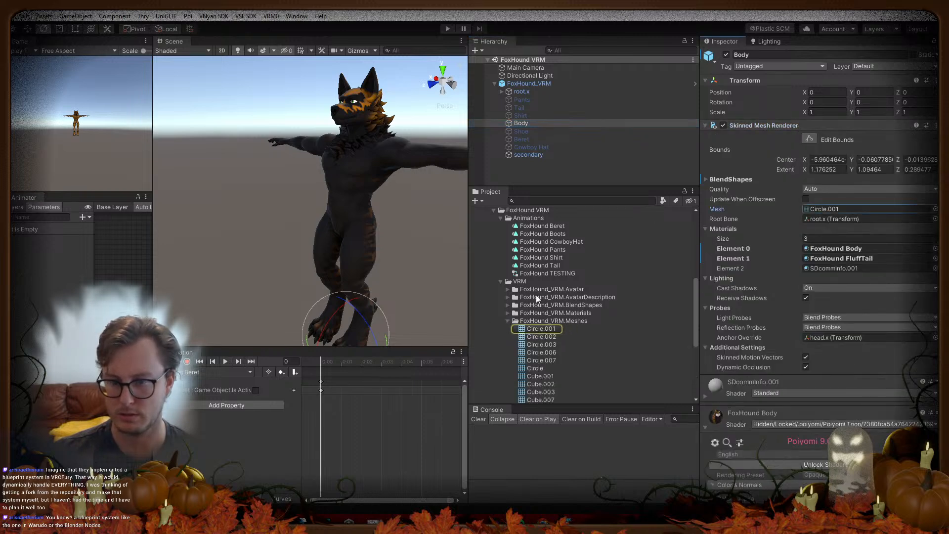
pyautogui.click(548, 328)
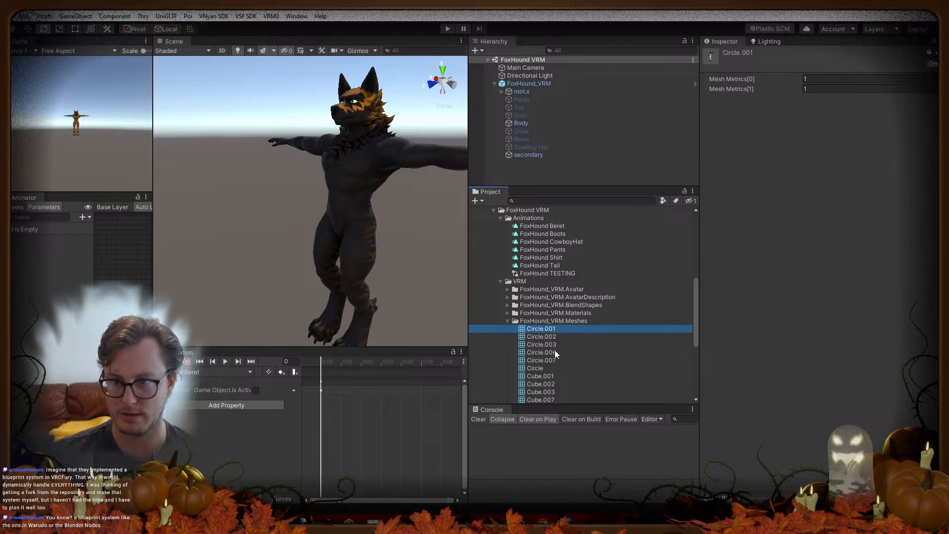
pyautogui.scroll(-3, 535, 331)
pyautogui.click(538, 326)
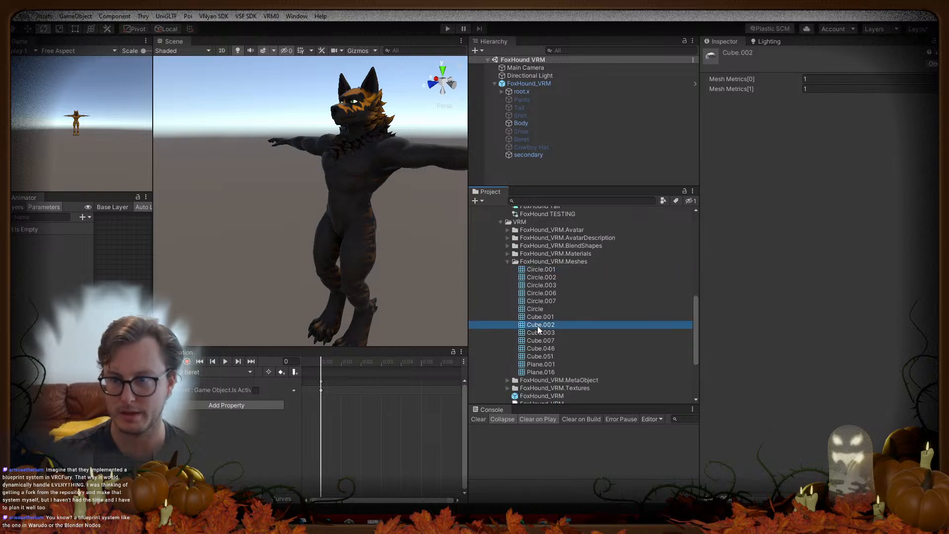
pyautogui.press('Up')
pyautogui.press('Up')
pyautogui.press('Up')
pyautogui.press('Up')
pyautogui.click(557, 373)
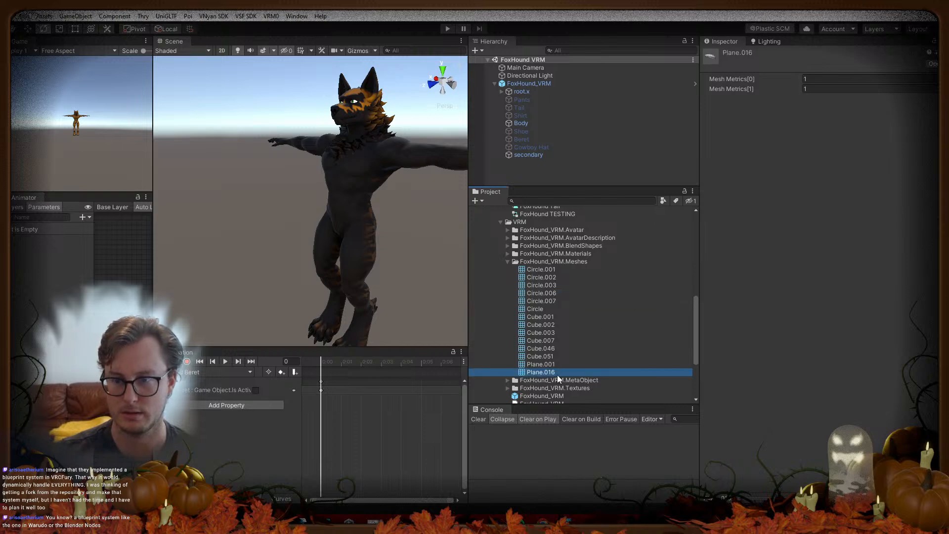
pyautogui.click(508, 262)
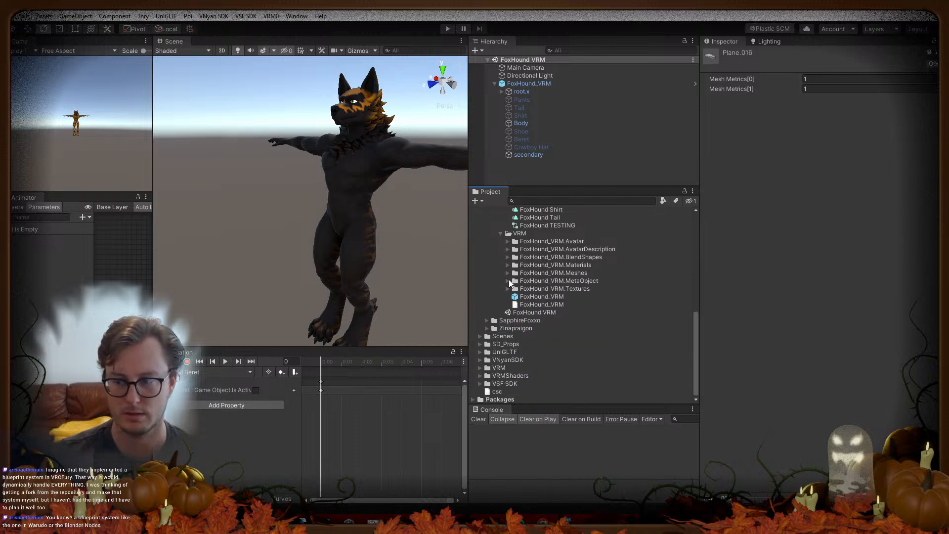
pyautogui.click(544, 297)
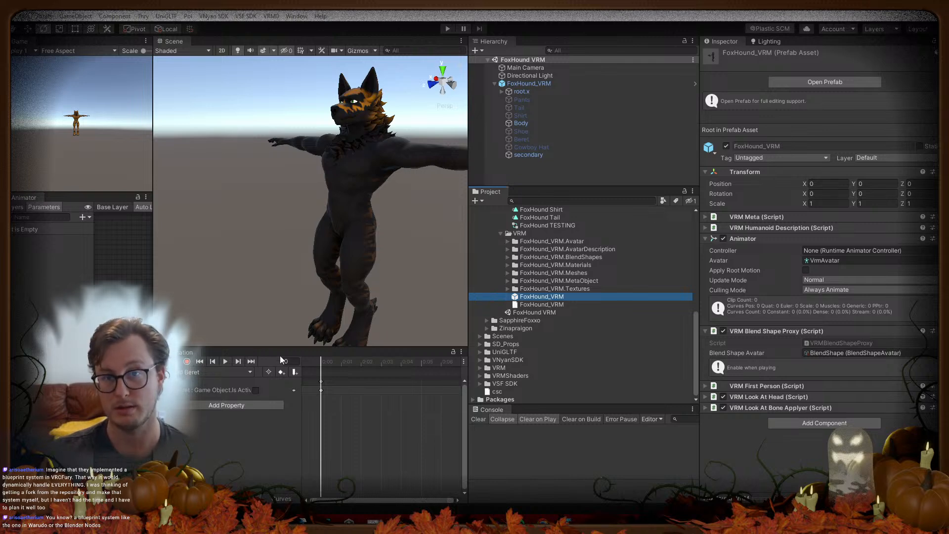
# Step: Show the FoxHound Body material's UV Tile Discard settings (UV2, Vertex (Faster)) in the Inspector
pyautogui.click(761, 473)
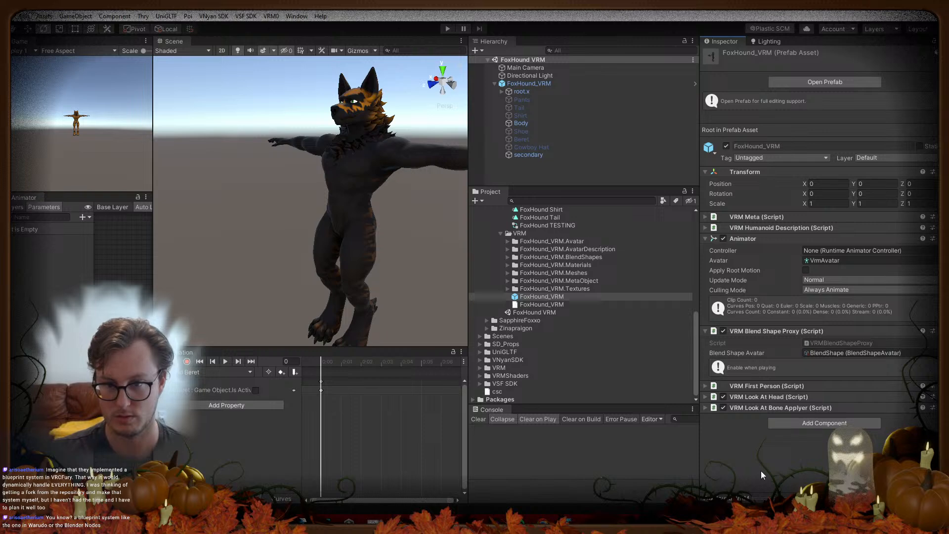
pyautogui.scroll(4, 593, 336)
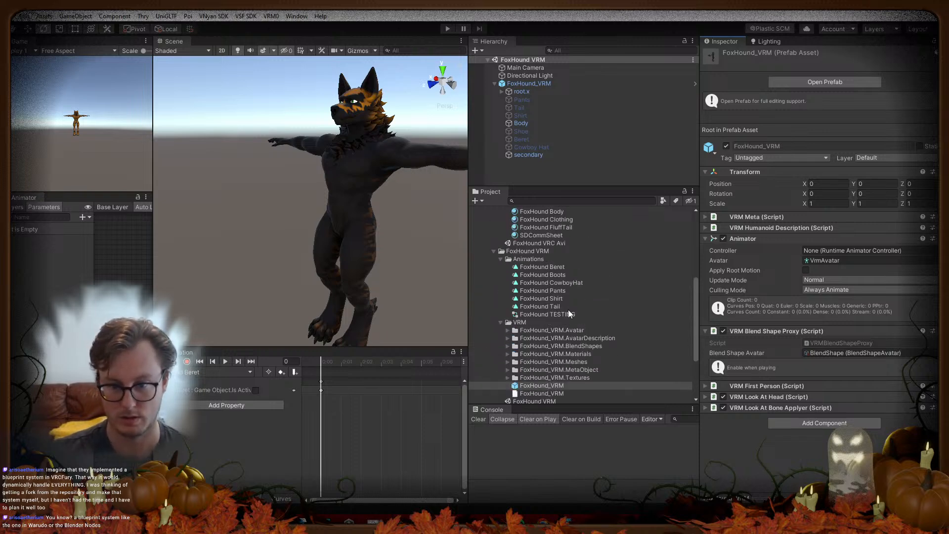
pyautogui.scroll(2, 556, 257)
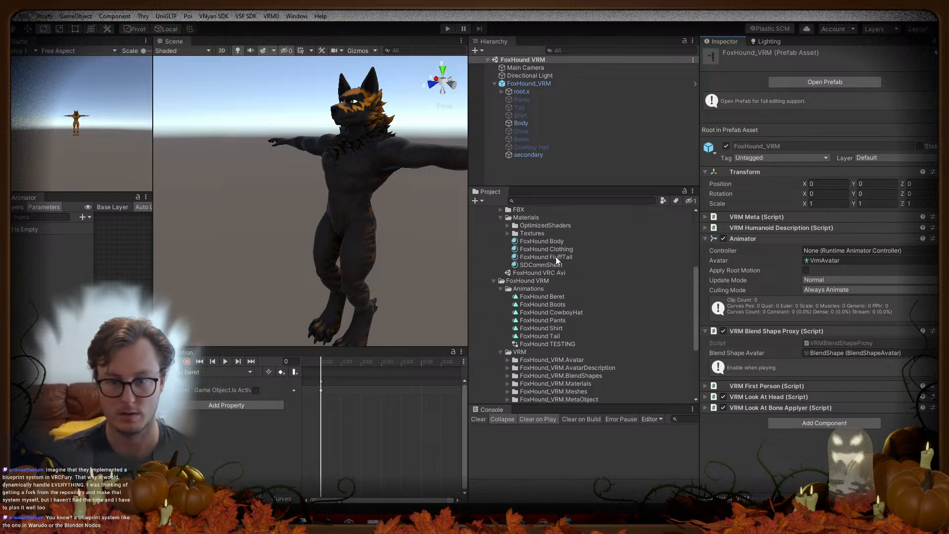
pyautogui.click(546, 240)
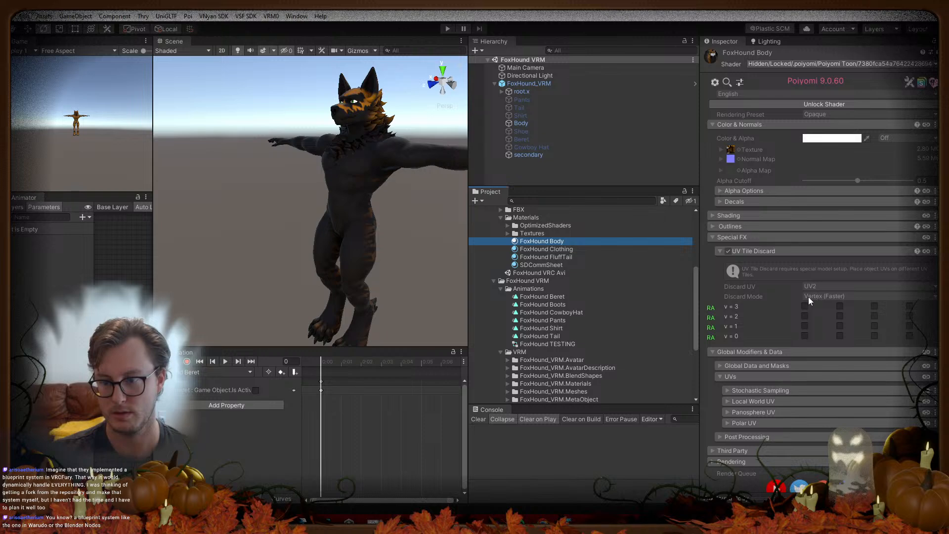
# Step: Move the v=3 tile discard from the first column to the second column on Body
pyautogui.click(520, 123)
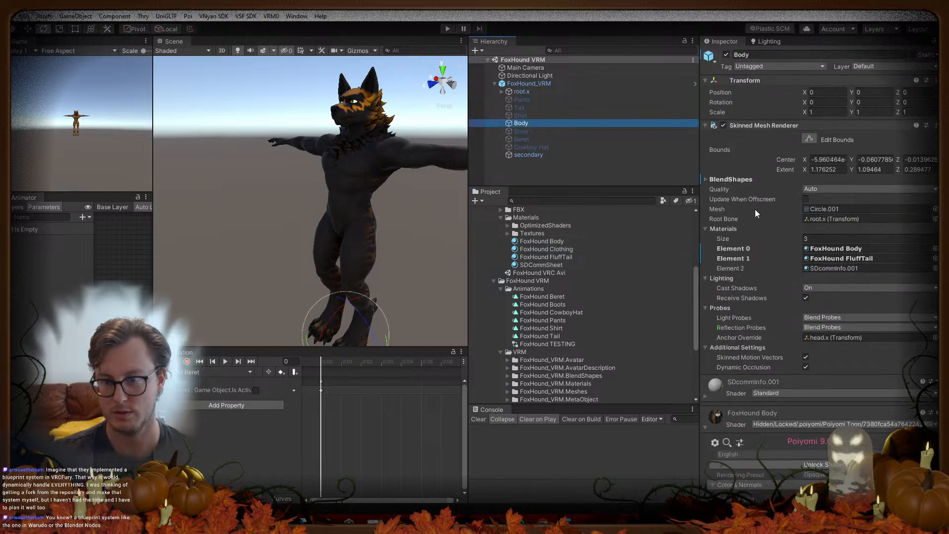
pyautogui.click(763, 126)
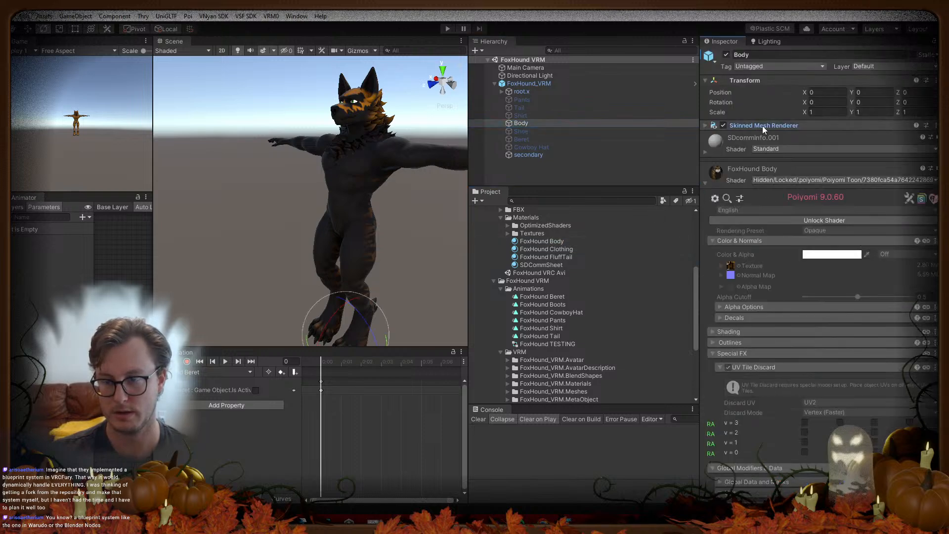
pyautogui.click(805, 422)
pyautogui.click(840, 422)
# Step: Toggle the v=0 tile discard on and off repeatedly, leave it on, and switch to Blender
pyautogui.click(806, 452)
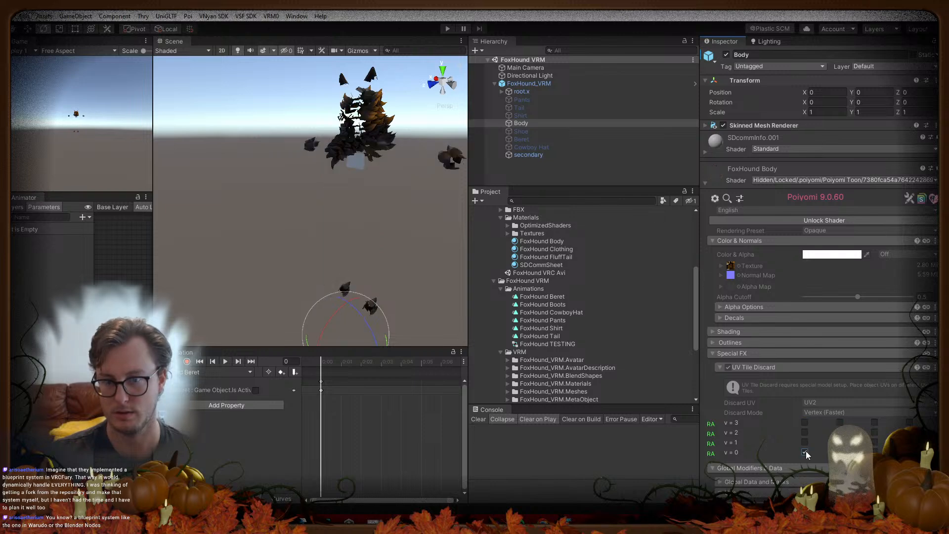
pyautogui.click(805, 452)
pyautogui.click(805, 451)
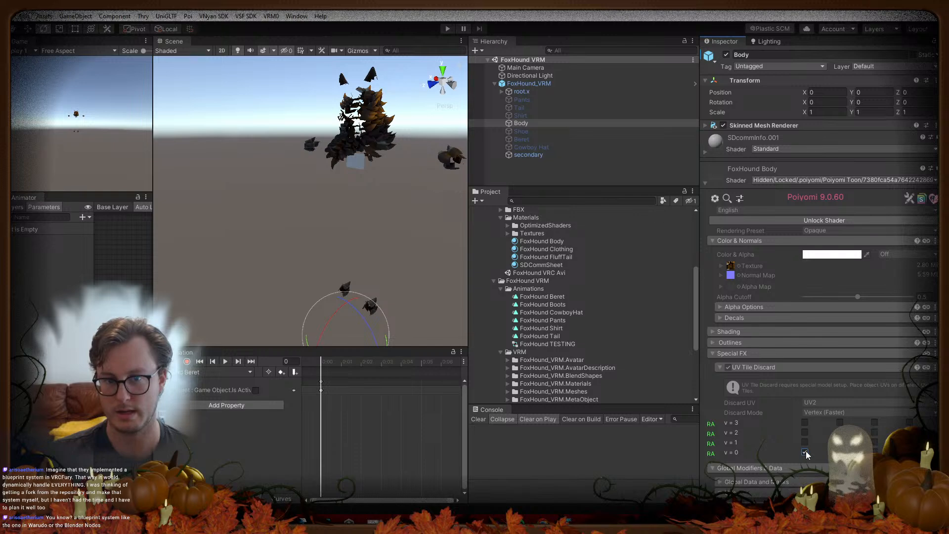
pyautogui.click(805, 452)
pyautogui.click(805, 452)
pyautogui.click(805, 452)
pyautogui.click(805, 452)
pyautogui.click(805, 452)
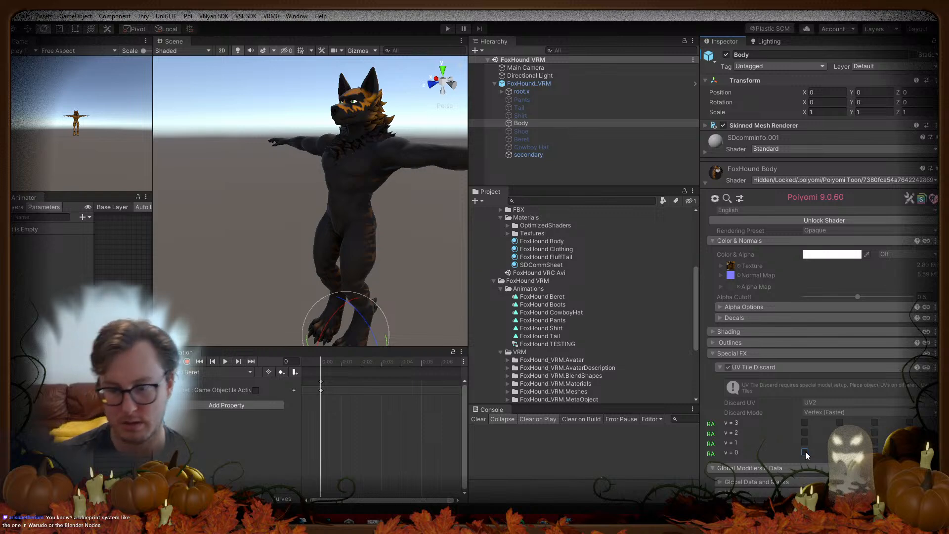
pyautogui.hotkey('alt', 'Tab')
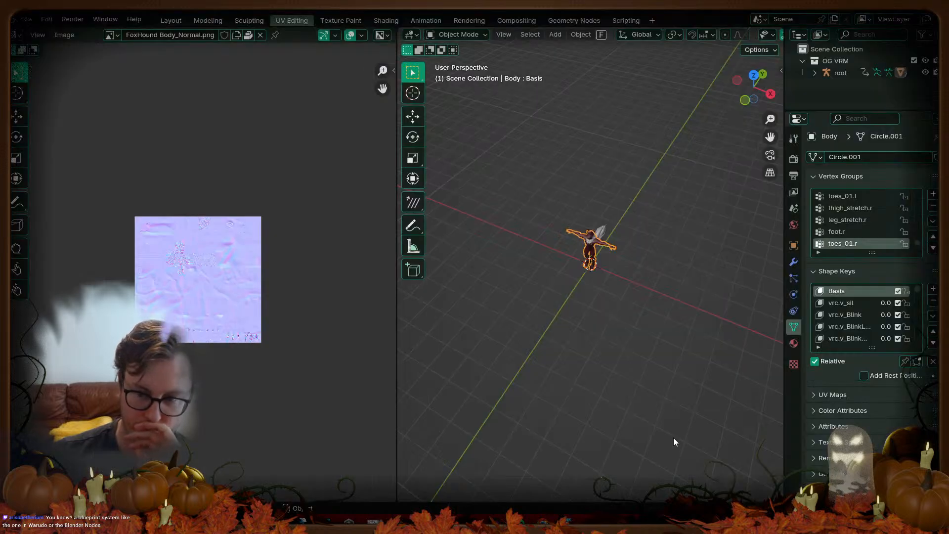
pyautogui.scroll(6, 663, 308)
# Step: Put the Body mesh into Edit Mode and expand its UV Maps list
pyautogui.moveTo(634, 307); pyautogui.dragTo(622, 165, button='middle')
pyautogui.click(603, 183)
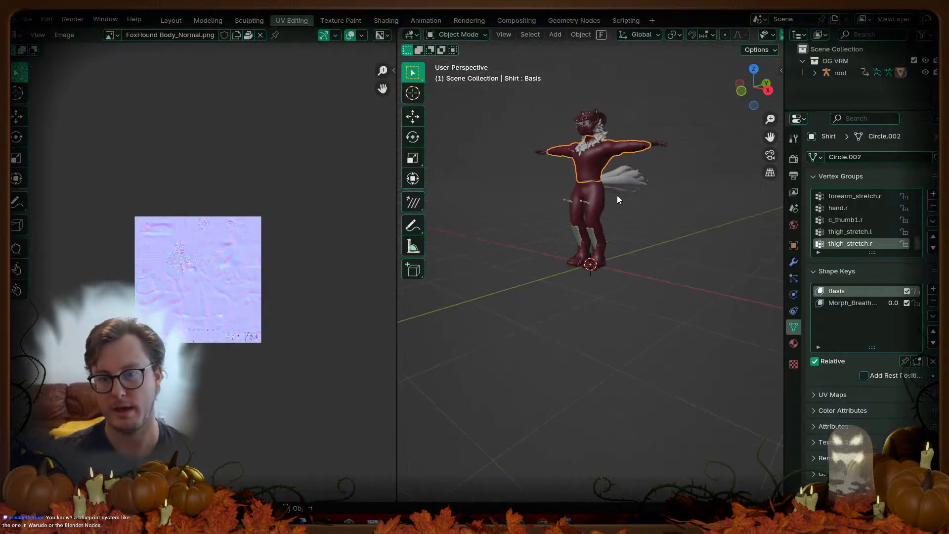
pyautogui.press('Tab')
pyautogui.press('Tab')
pyautogui.click(653, 143)
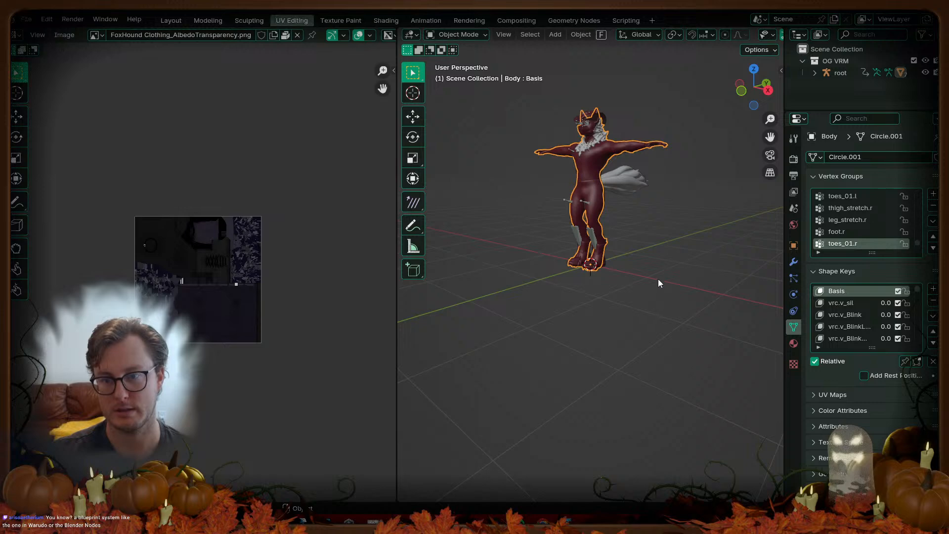
pyautogui.press('Tab')
pyautogui.click(831, 427)
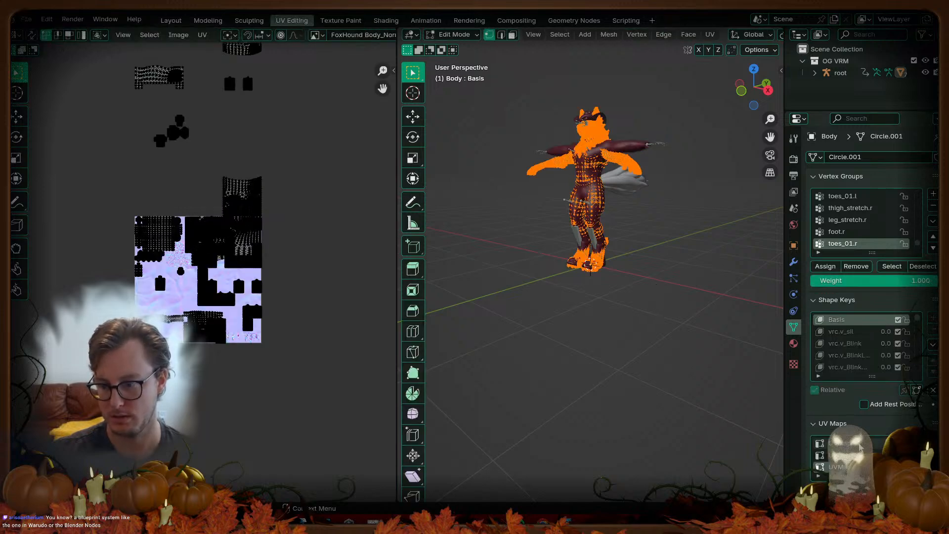
# Step: Cycle through the second and third UV maps, leave the first active in Object Mode, and return to Unity
pyautogui.click(857, 446)
pyautogui.click(859, 455)
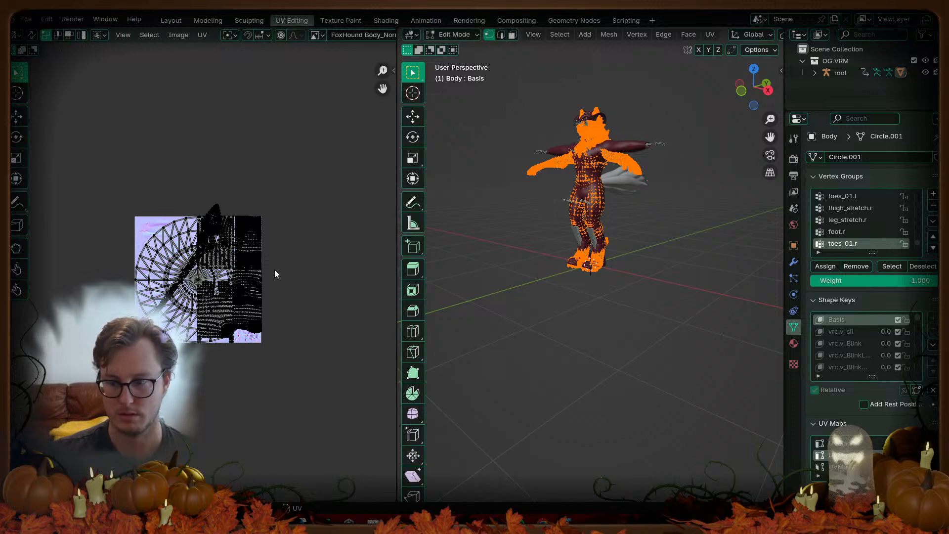
pyautogui.scroll(6, 275, 273)
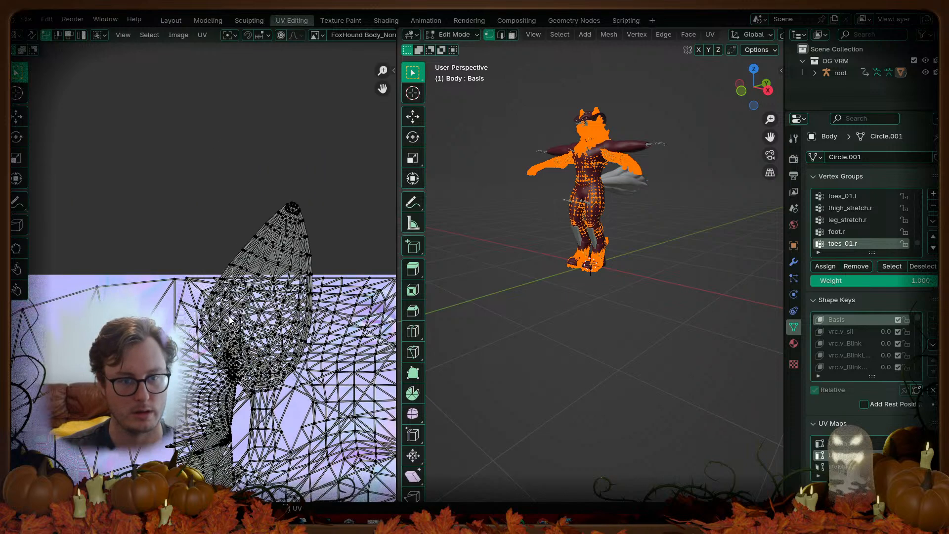
pyautogui.scroll(-3, 239, 302)
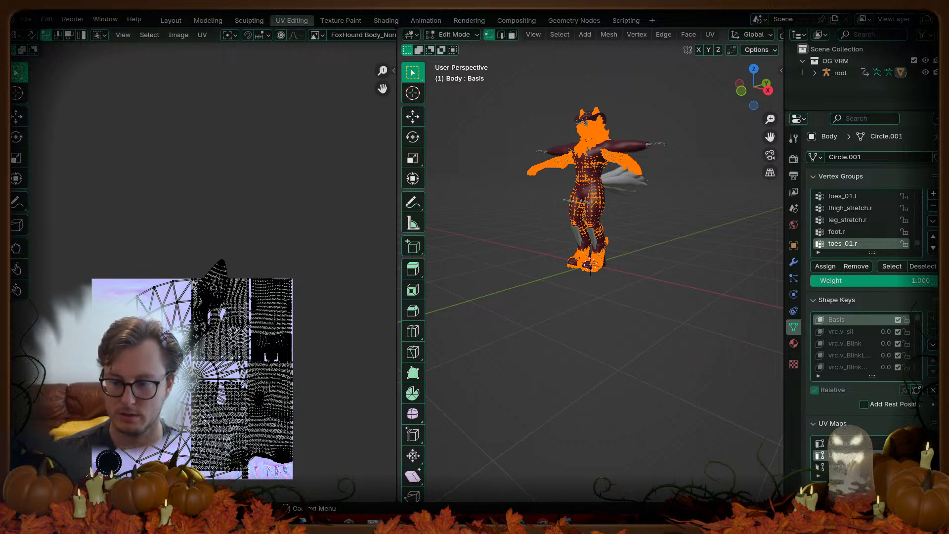
pyautogui.click(839, 467)
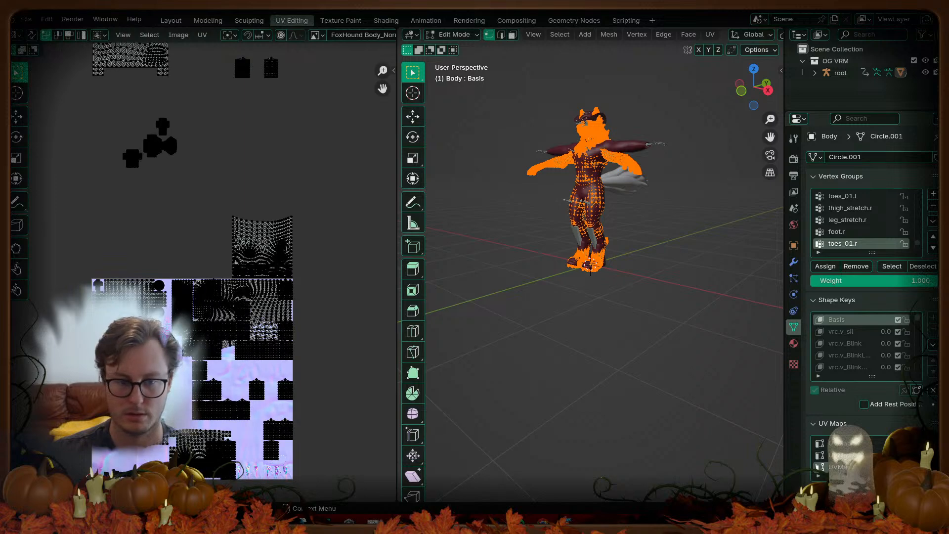
pyautogui.click(840, 455)
pyautogui.scroll(7, 199, 279)
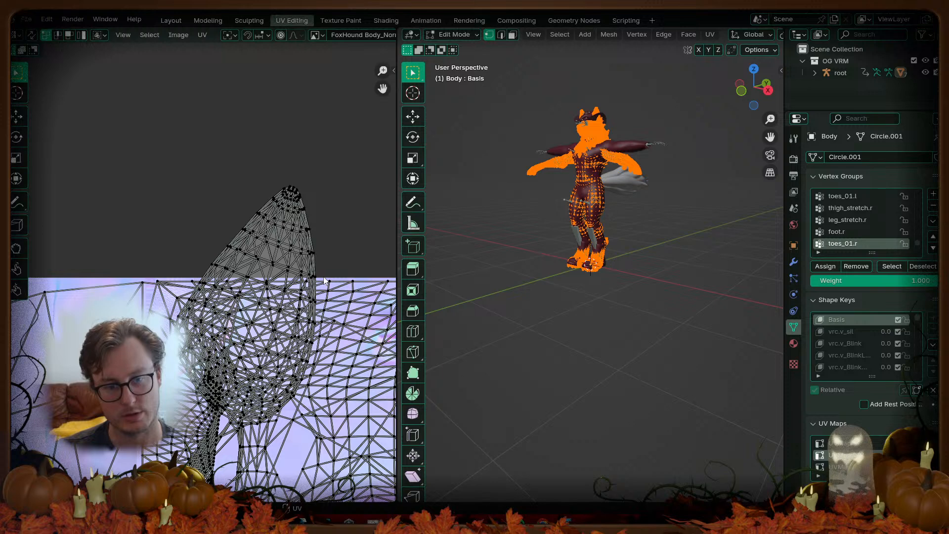
pyautogui.scroll(-6, 312, 265)
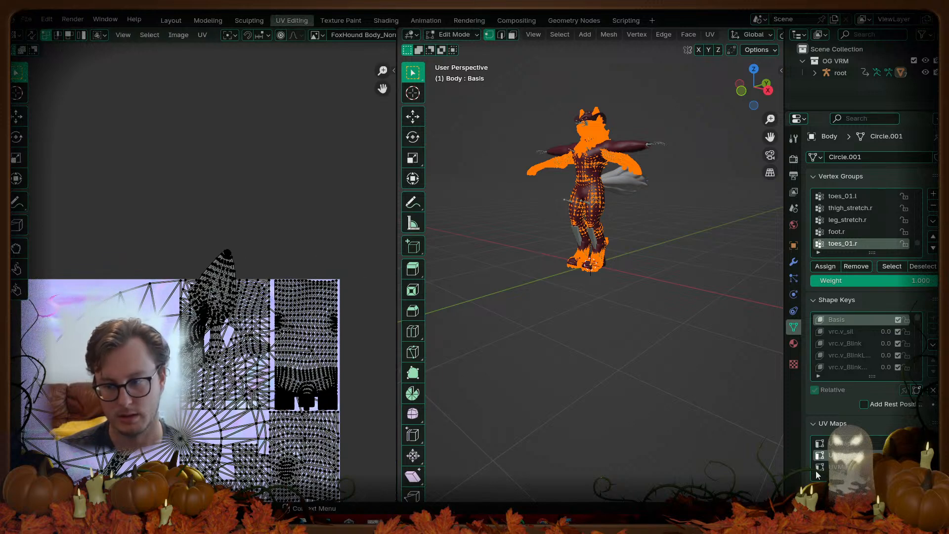
pyautogui.click(847, 444)
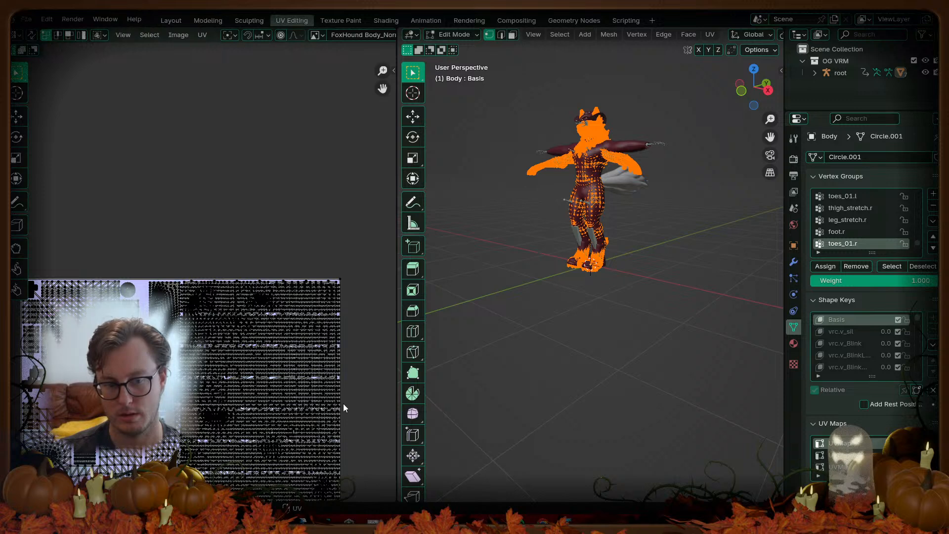
pyautogui.press('Tab')
pyautogui.hotkey('alt', 'Tab')
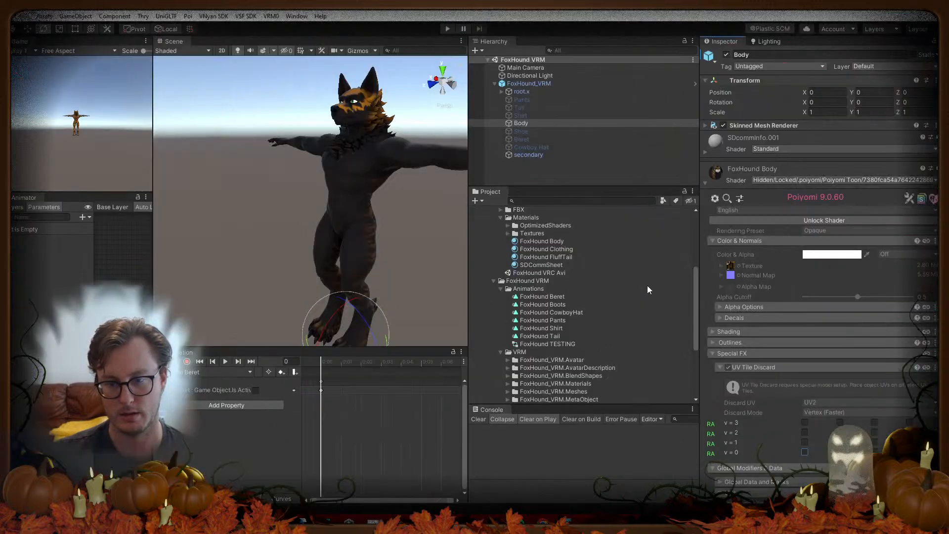
# Step: Unlock the Body shader and test the v=2 and v=1 tile discards with Discard UV set to UV1
pyautogui.click(800, 223)
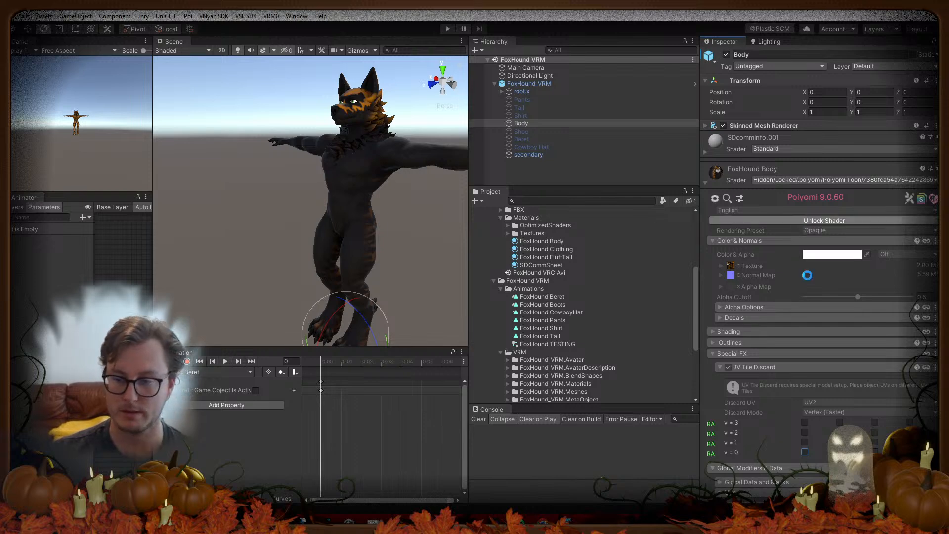
pyautogui.scroll(-8, 794, 445)
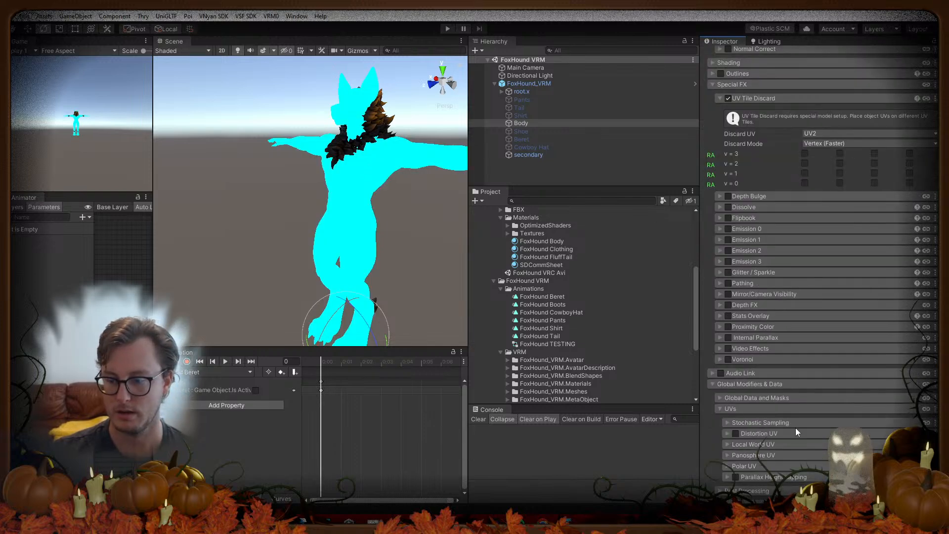
pyautogui.click(816, 134)
pyautogui.click(821, 155)
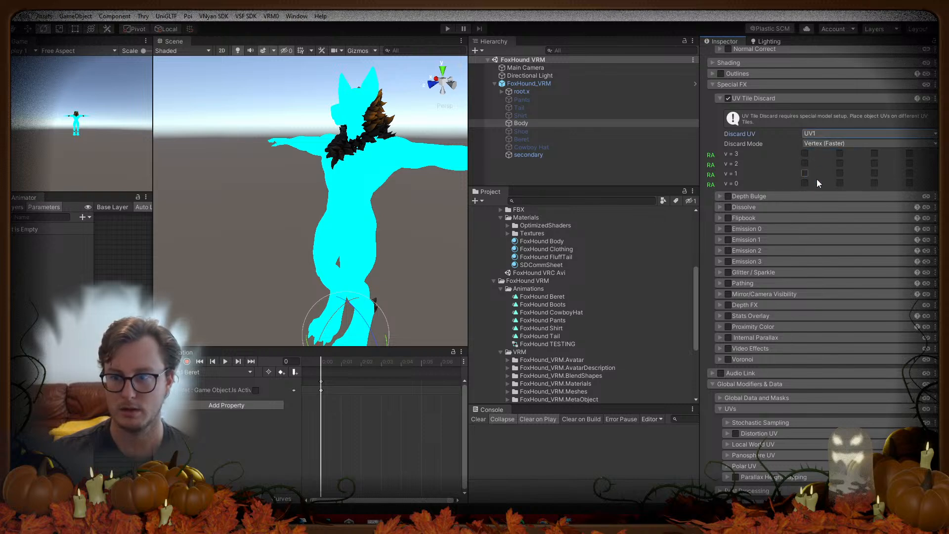
pyautogui.click(806, 164)
pyautogui.click(806, 174)
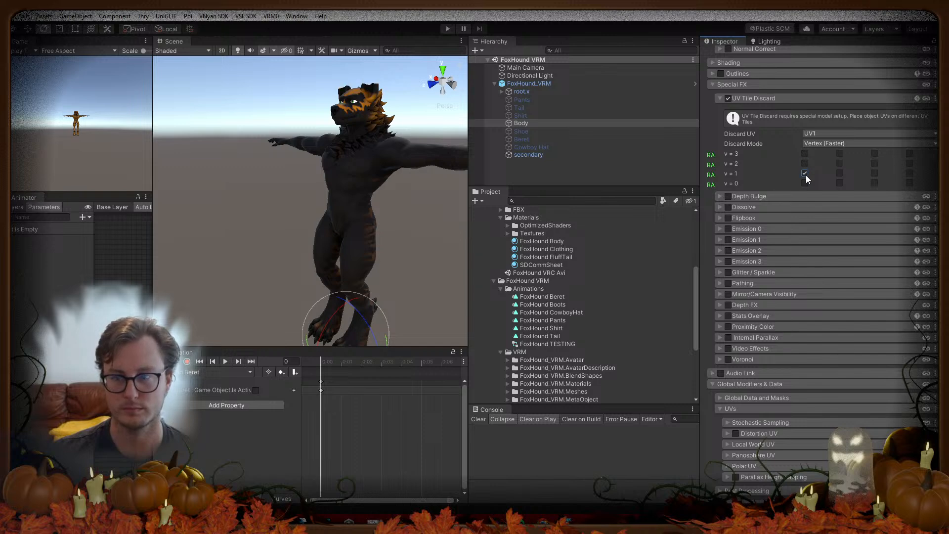
pyautogui.click(806, 174)
# Step: Test v=1 on UV2, which hides the ears, and v=0 on UV0, which hides most of the model
pyautogui.click(822, 133)
pyautogui.click(814, 168)
pyautogui.click(805, 173)
pyautogui.click(806, 173)
pyautogui.click(814, 134)
pyautogui.click(814, 144)
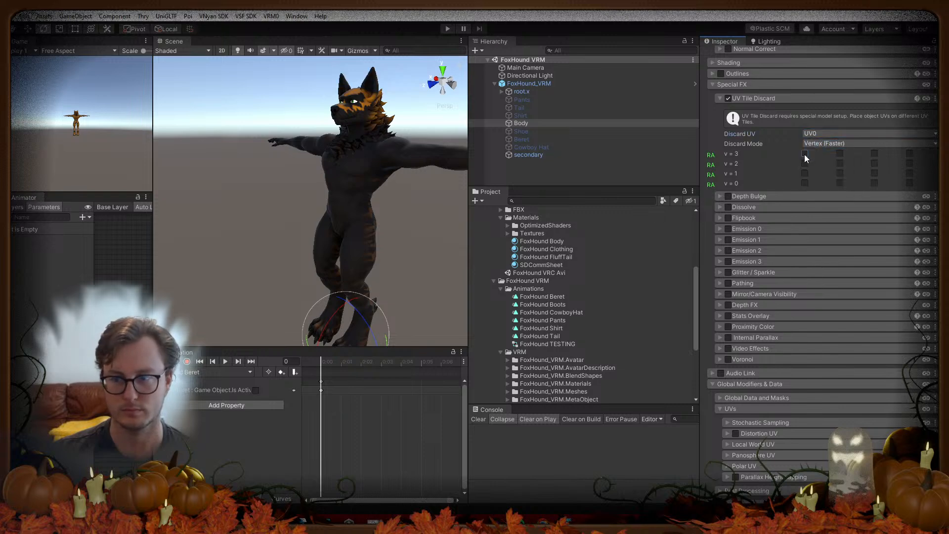
pyautogui.click(805, 183)
pyautogui.click(805, 182)
# Step: On UV3, discard the v=2 and v=1 tiles, then clear both
pyautogui.click(812, 133)
pyautogui.click(807, 176)
pyautogui.click(805, 173)
pyautogui.click(806, 163)
pyautogui.click(806, 163)
pyautogui.click(806, 173)
# Step: Set Discard UV back to UV2, lock in the optimized shader, and switch to Blender
pyautogui.click(814, 134)
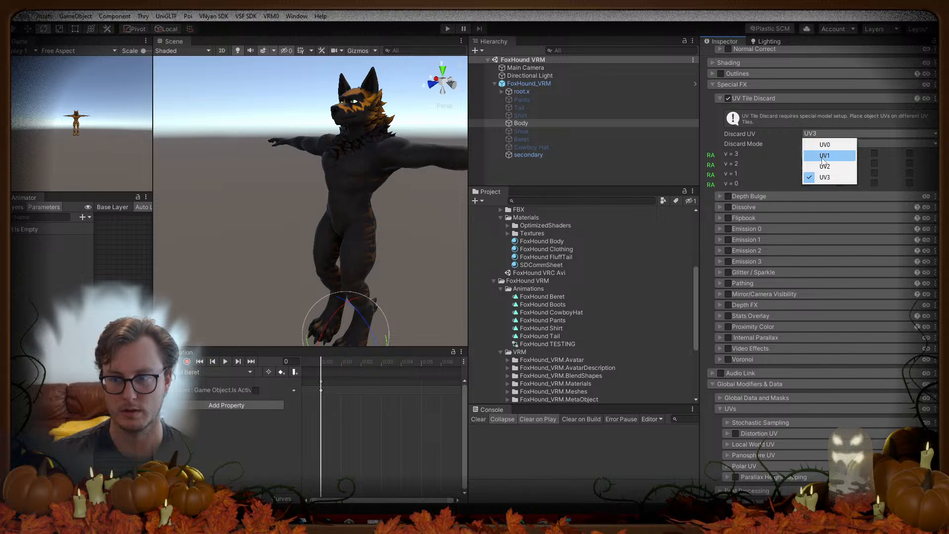
pyautogui.click(824, 166)
pyautogui.scroll(10, 793, 169)
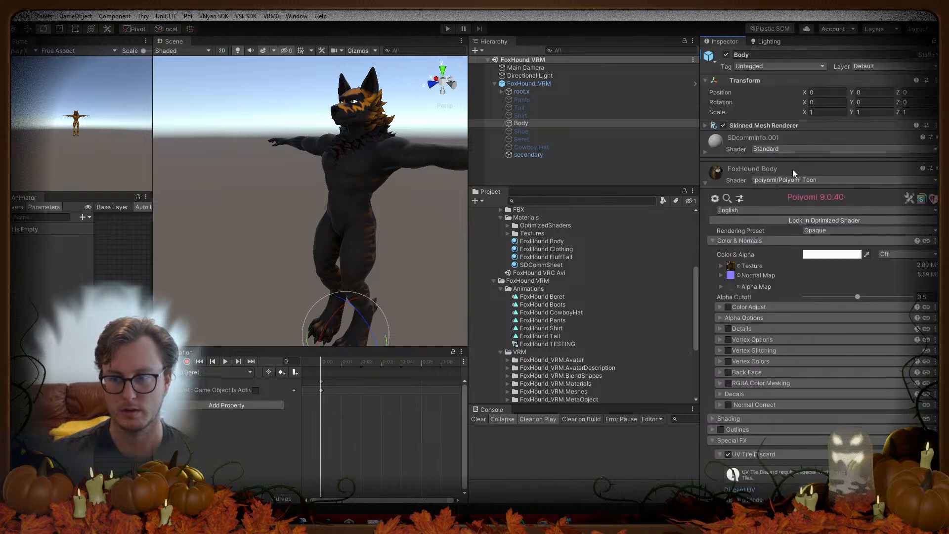
pyautogui.click(821, 219)
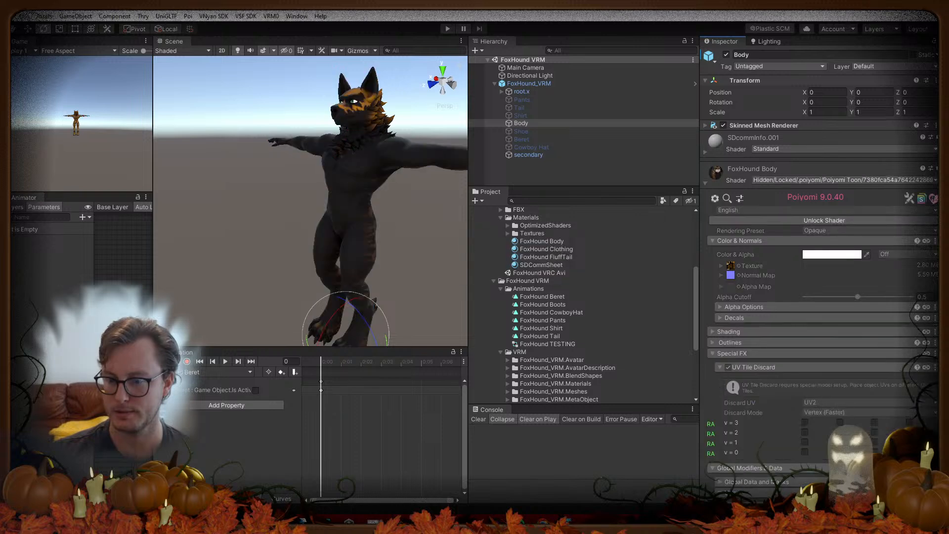
pyautogui.hotkey('alt', 'Tab')
pyautogui.click(607, 216)
pyautogui.press('q')
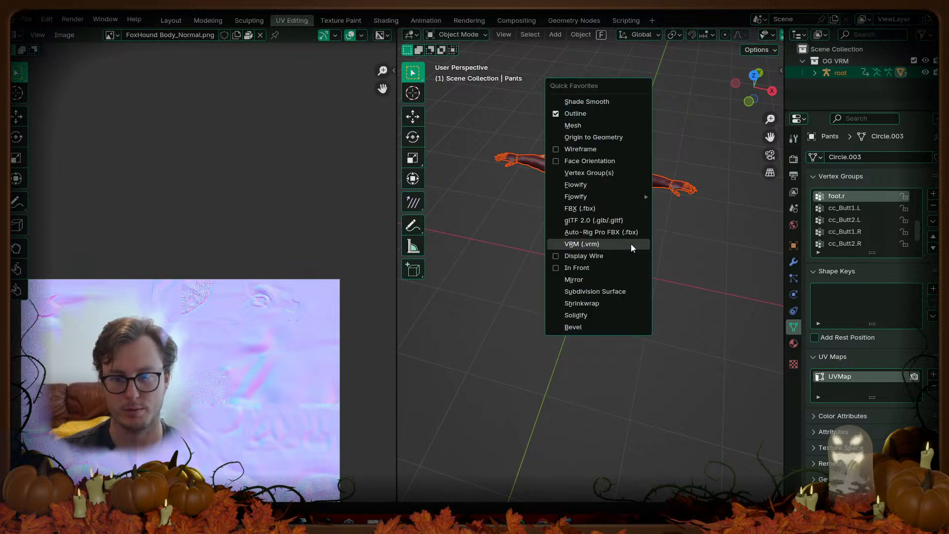
pyautogui.click(592, 243)
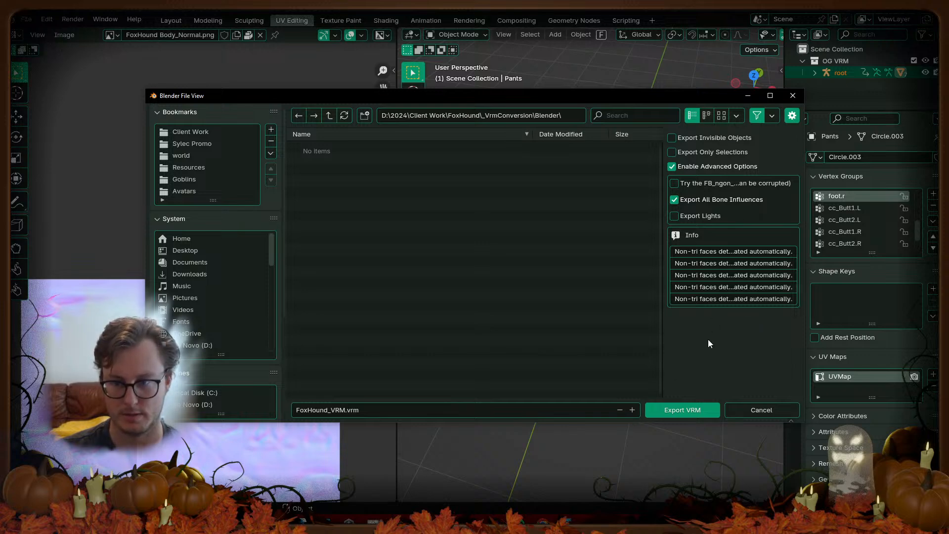
pyautogui.moveTo(660, 339); pyautogui.dragTo(483, 352)
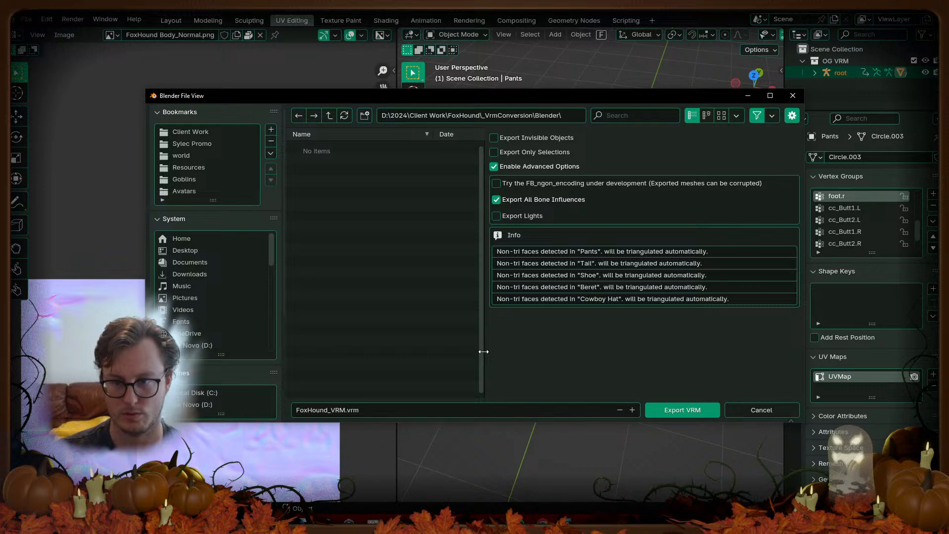
pyautogui.moveTo(484, 352); pyautogui.dragTo(666, 349)
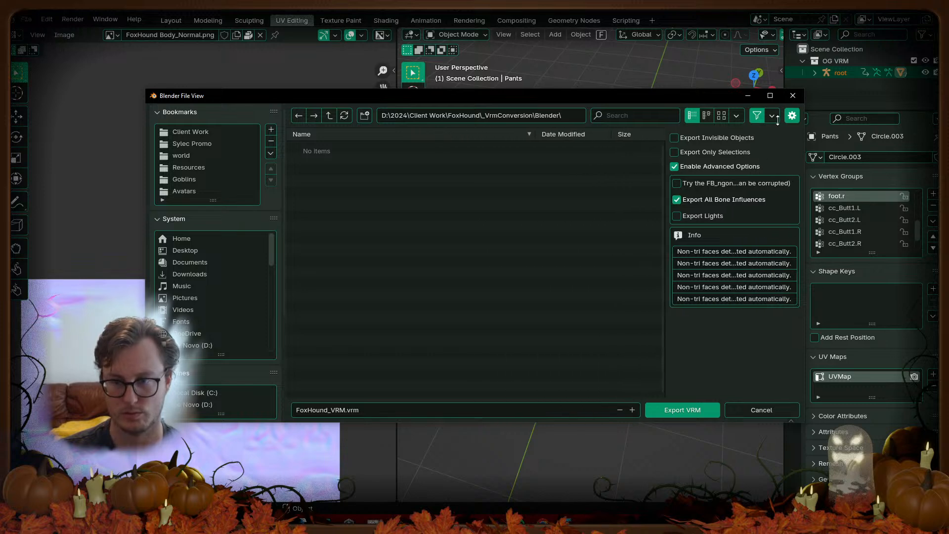
pyautogui.click(793, 96)
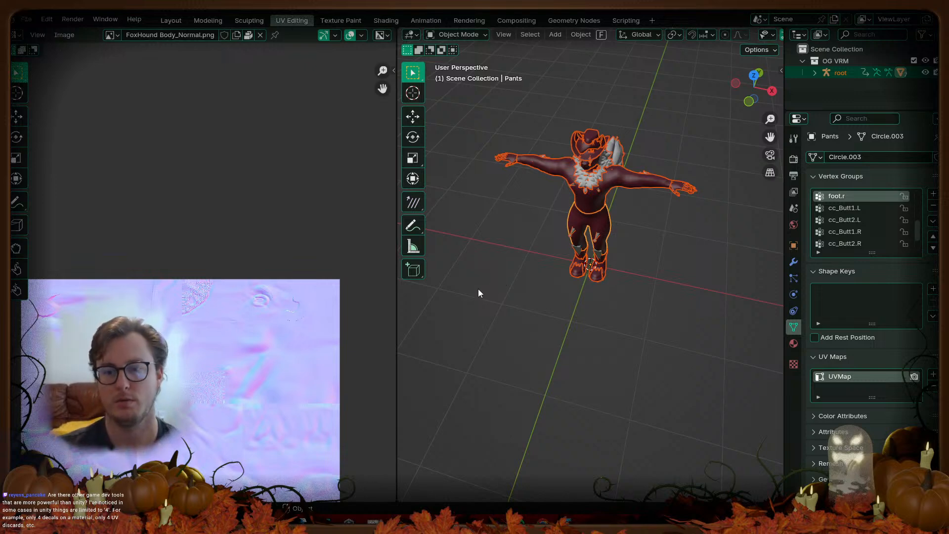
# Step: Select the Body mesh, enter Edit Mode, turn on UV sync selection and deselect everything
pyautogui.scroll(3, 574, 232)
pyautogui.moveTo(670, 176); pyautogui.dragTo(612, 263, button='middle')
pyautogui.click(611, 258)
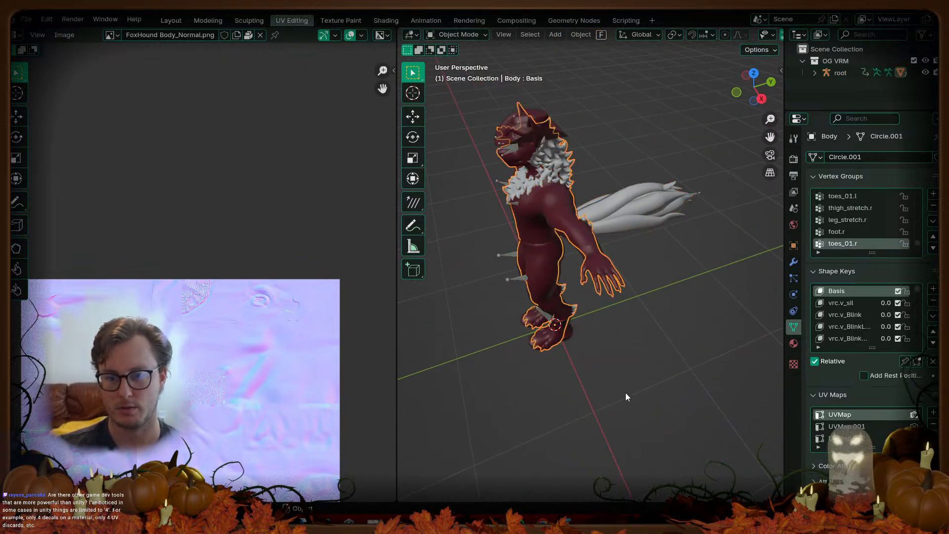
pyautogui.press('Tab')
pyautogui.scroll(-4, 238, 249)
pyautogui.moveTo(234, 223); pyautogui.dragTo(235, 287, button='middle')
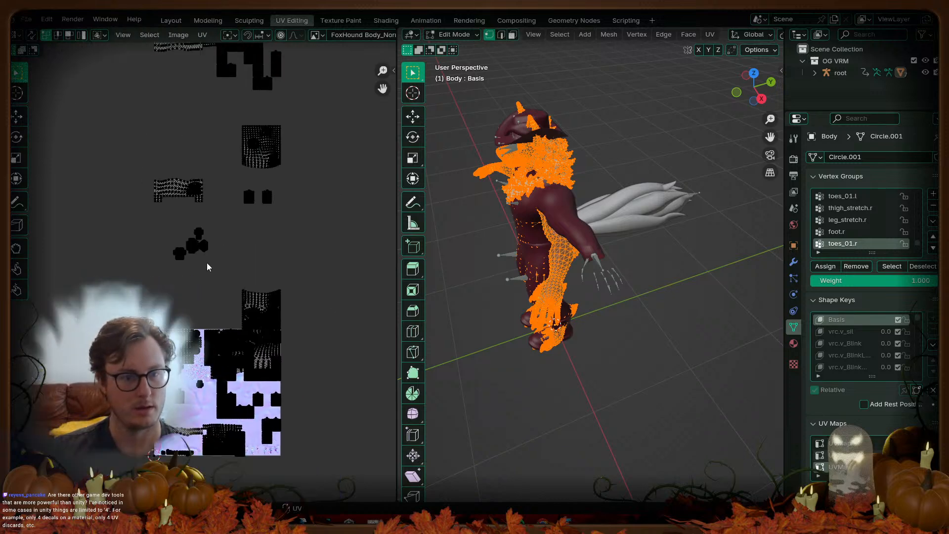
pyautogui.click(32, 35)
pyautogui.click(170, 198)
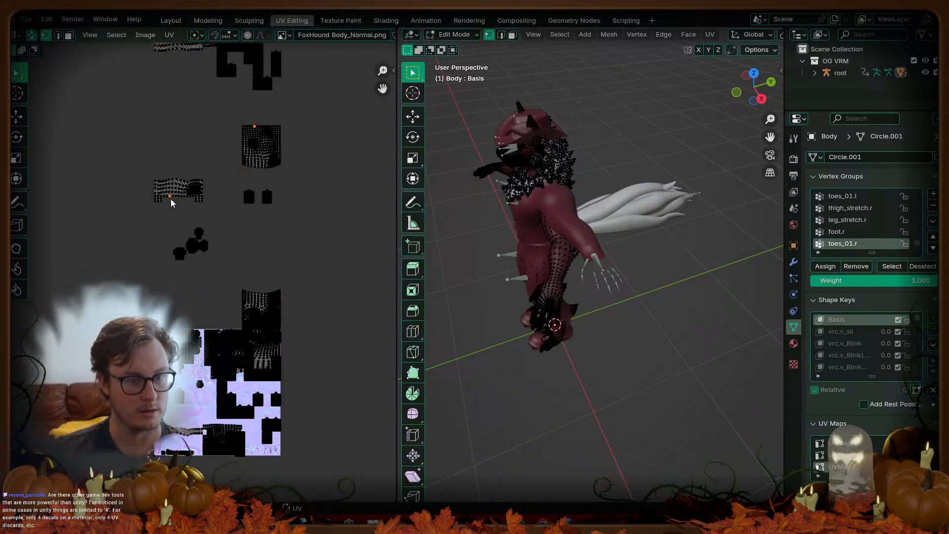
# Step: Box-select the foot UV islands and extend the selection to the whole linked islands
pyautogui.scroll(3, 233, 287)
pyautogui.scroll(-2, 164, 197)
pyautogui.moveTo(117, 184); pyautogui.dragTo(359, 322)
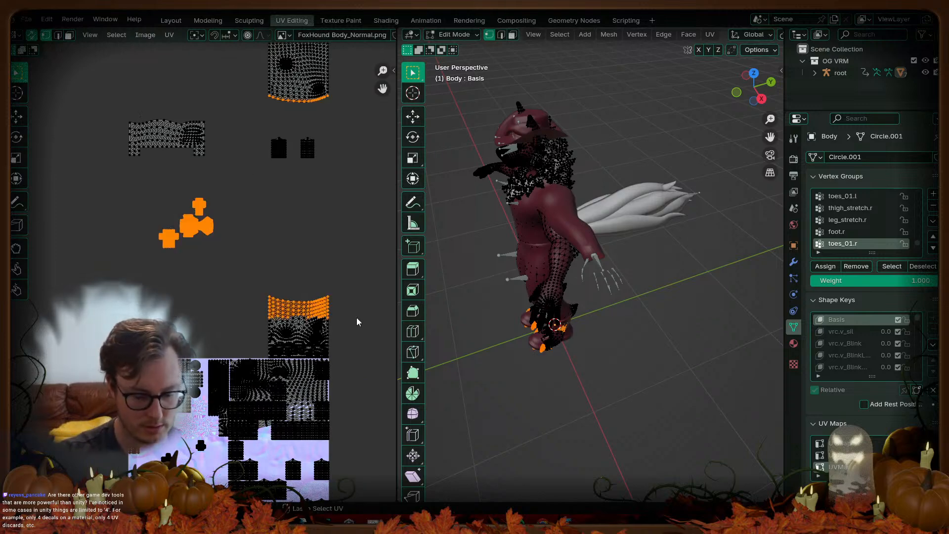
pyautogui.press('l')
pyautogui.scroll(2, 321, 383)
pyautogui.moveTo(321, 382); pyautogui.dragTo(185, 257, button='middle')
pyautogui.scroll(6, 192, 261)
pyautogui.scroll(-8, 192, 260)
pyautogui.moveTo(141, 173); pyautogui.dragTo(225, 273, button='middle')
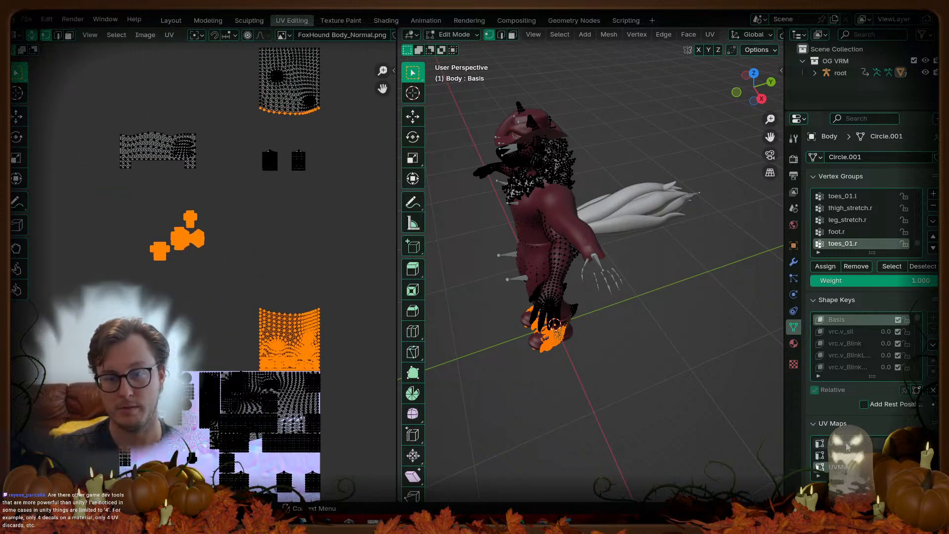
# Step: Make the first UV map active and bring the foot islands into view
pyautogui.click(874, 441)
pyautogui.scroll(-3, 229, 310)
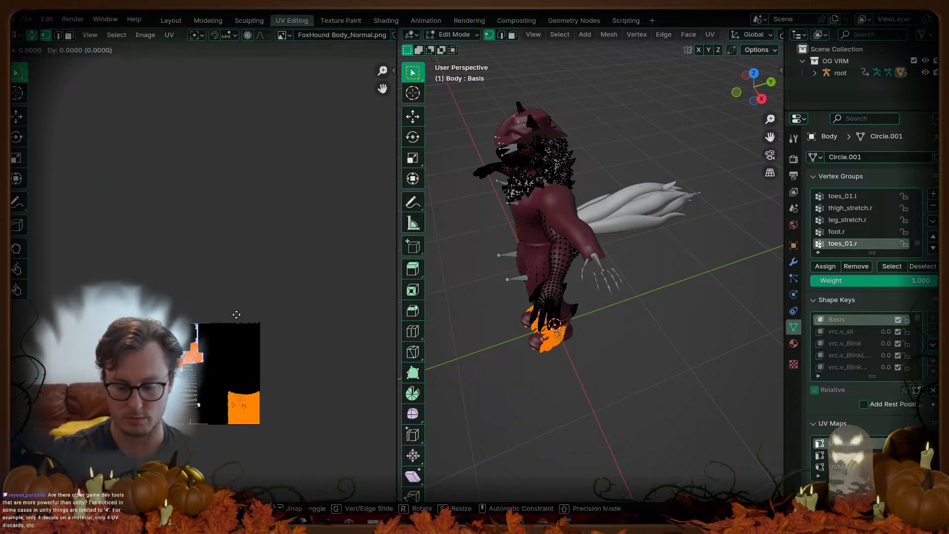
pyautogui.scroll(2, 237, 315)
pyautogui.scroll(5, 236, 314)
pyautogui.keyDown('shift'); pyautogui.moveTo(230, 313); pyautogui.dragTo(183, 227, button='middle'); pyautogui.keyUp('shift')
pyautogui.hotkey('ctrl', 'v')
pyautogui.press('v')
pyautogui.press('Escape')
pyautogui.scroll(-2, 190, 231)
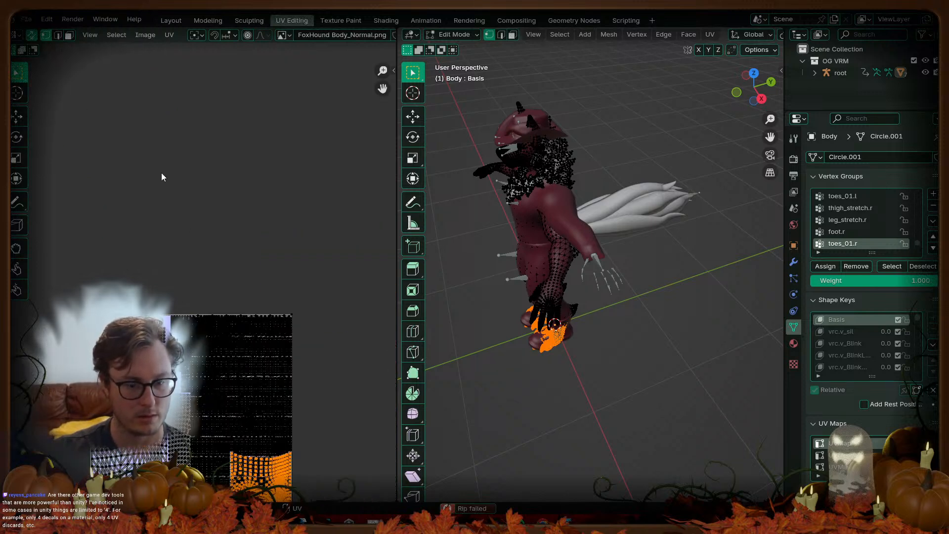
# Step: Move the foot UV islands exactly one tile up along Y, then re-enable UV sync
pyautogui.press('g')
pyautogui.rightClick(249, 155)
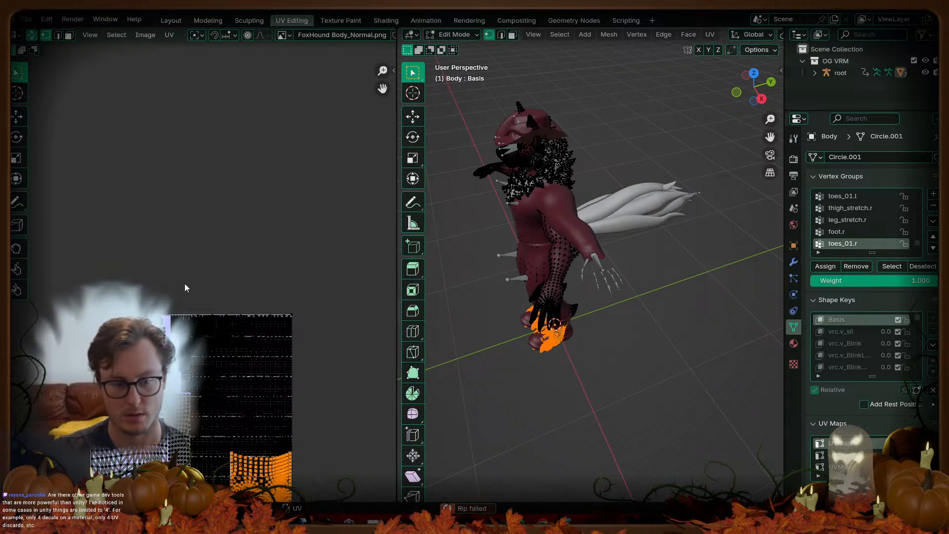
pyautogui.moveTo(138, 310); pyautogui.dragTo(220, 417)
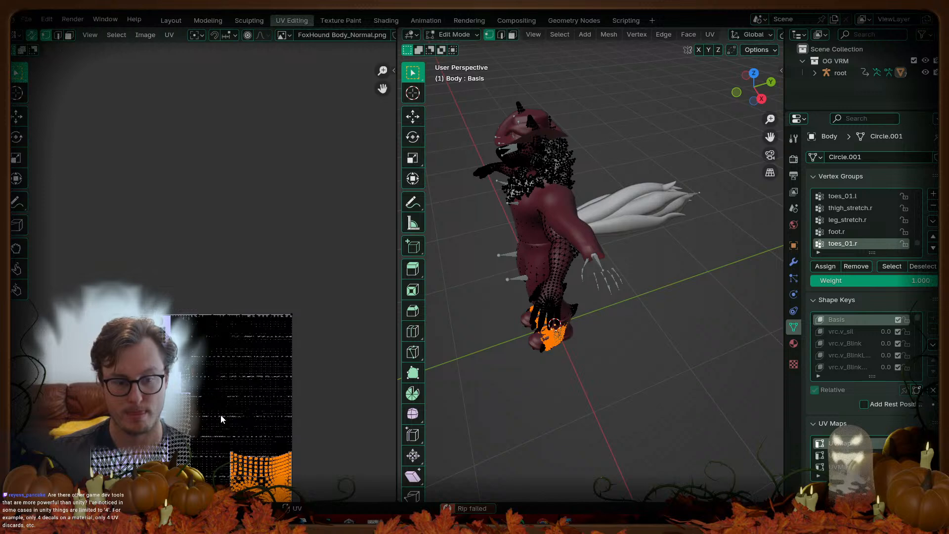
pyautogui.moveTo(233, 381); pyautogui.dragTo(221, 312, button='middle')
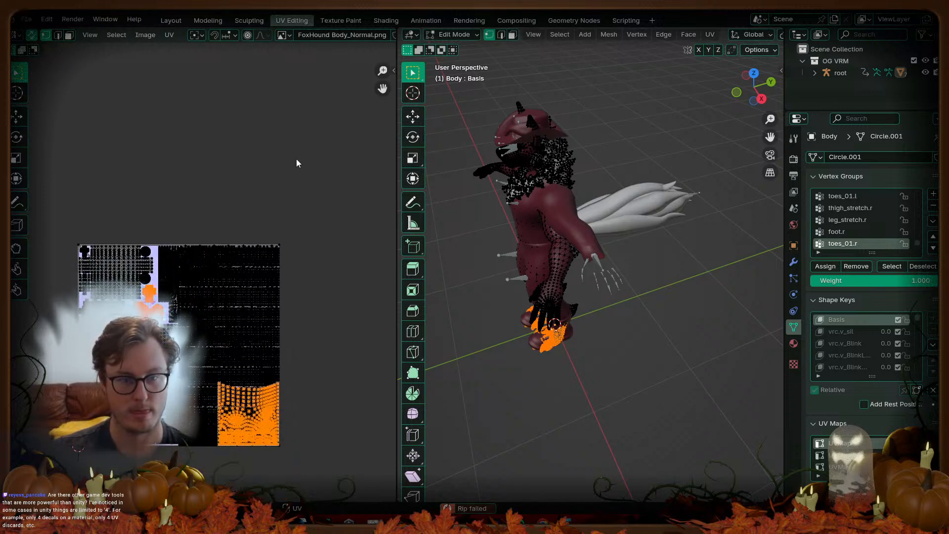
pyautogui.click(31, 35)
pyautogui.press('a')
pyautogui.press('g')
pyautogui.press('y')
pyautogui.press('1')
pyautogui.press('Return')
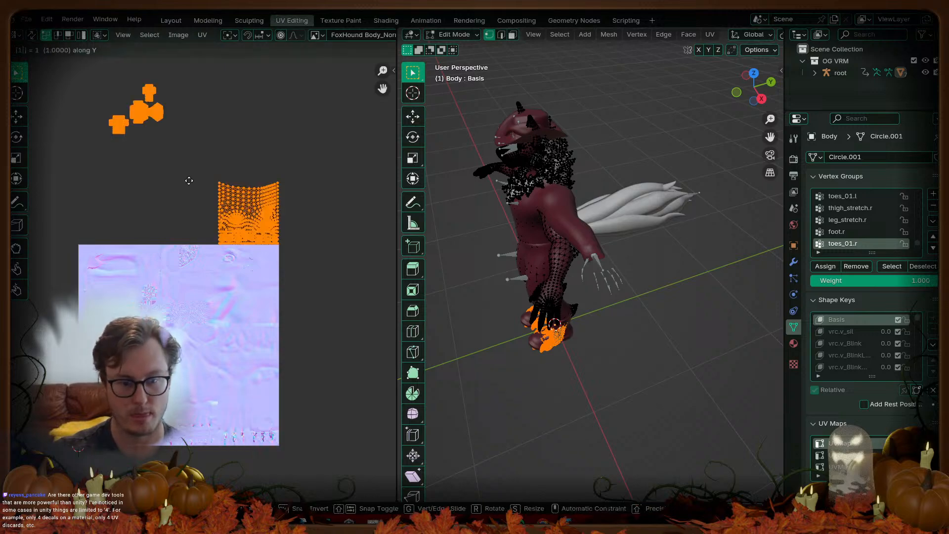
pyautogui.click(31, 35)
# Step: Make the third UV map active and box-select its UV islands with sync selection off
pyautogui.scroll(4, 241, 296)
pyautogui.scroll(-10, 249, 308)
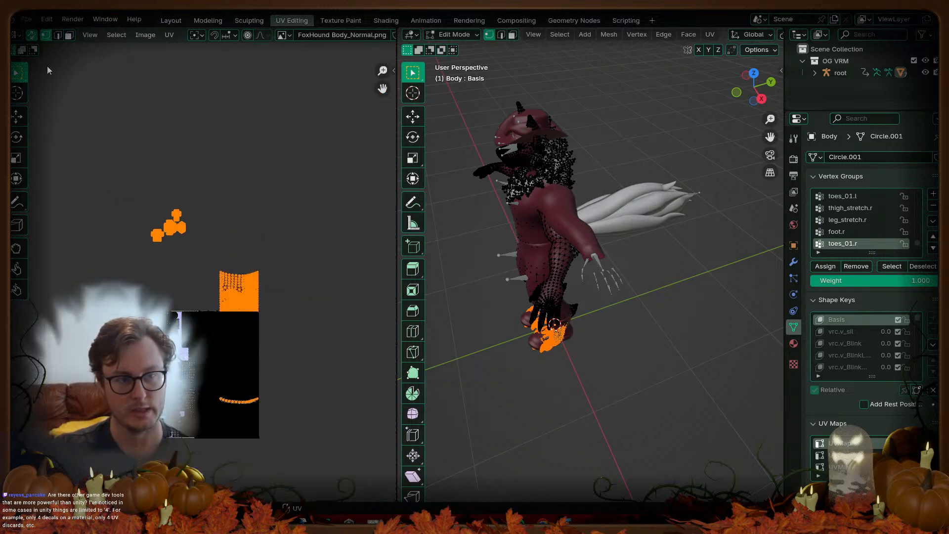
pyautogui.click(842, 466)
pyautogui.moveTo(155, 157); pyautogui.dragTo(163, 229, button='middle')
pyautogui.scroll(1, 161, 225)
pyautogui.click(142, 209)
pyautogui.press('b')
pyautogui.moveTo(81, 146); pyautogui.dragTo(310, 272)
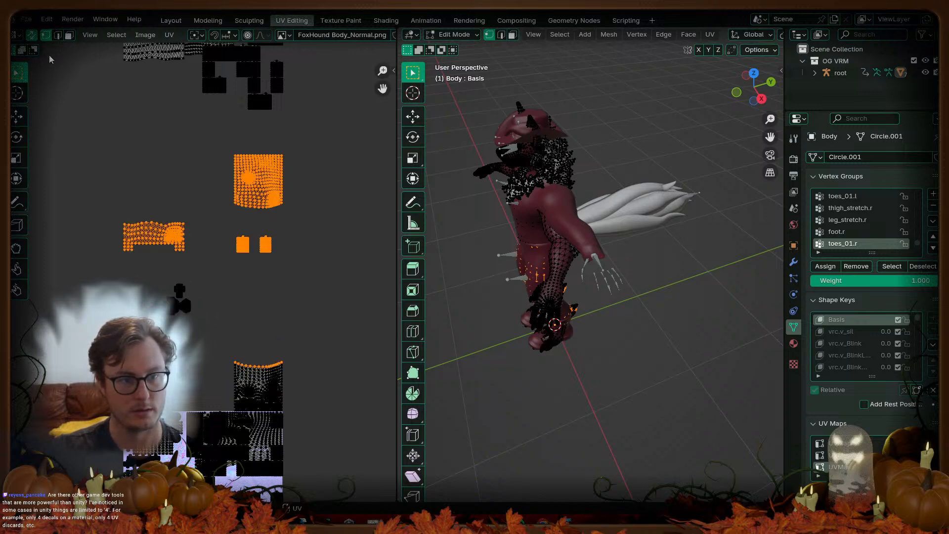
pyautogui.click(31, 35)
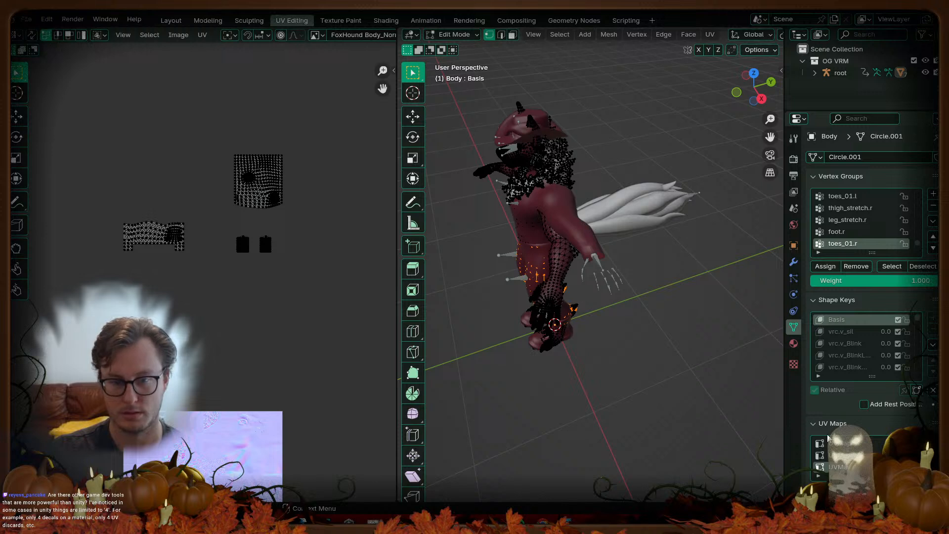
# Step: Reselect the mesh parts' UV islands in the third UV map with a box selection
pyautogui.press('a')
pyautogui.press('g')
pyautogui.rightClick(212, 445)
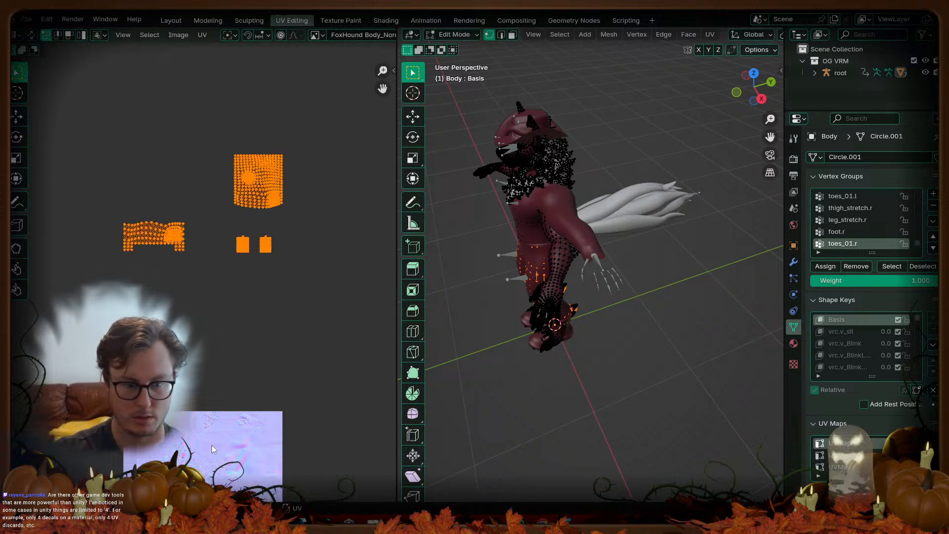
pyautogui.hotkey('alt', 'a')
pyautogui.press('a')
pyautogui.scroll(-2, 315, 303)
pyautogui.press('a')
pyautogui.scroll(2, 201, 218)
pyautogui.keyDown('shift'); pyautogui.moveTo(202, 218); pyautogui.dragTo(230, 390, button='middle'); pyautogui.keyUp('shift')
pyautogui.keyDown('shift'); pyautogui.moveTo(232, 143); pyautogui.dragTo(219, 211, button='middle'); pyautogui.keyUp('shift')
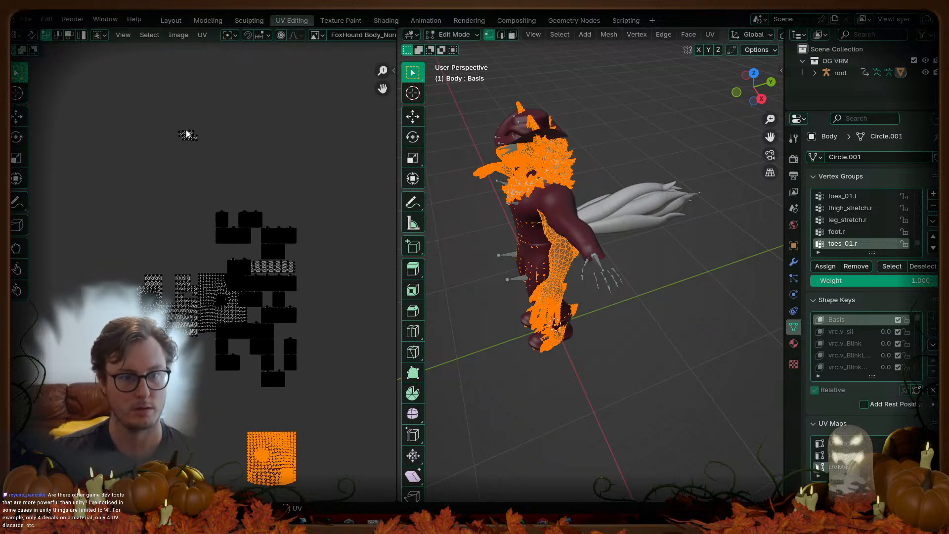
pyautogui.click(222, 219)
pyautogui.moveTo(106, 190); pyautogui.dragTo(341, 405)
pyautogui.scroll(-4, 179, 196)
pyautogui.moveTo(179, 197); pyautogui.dragTo(155, 114, button='middle')
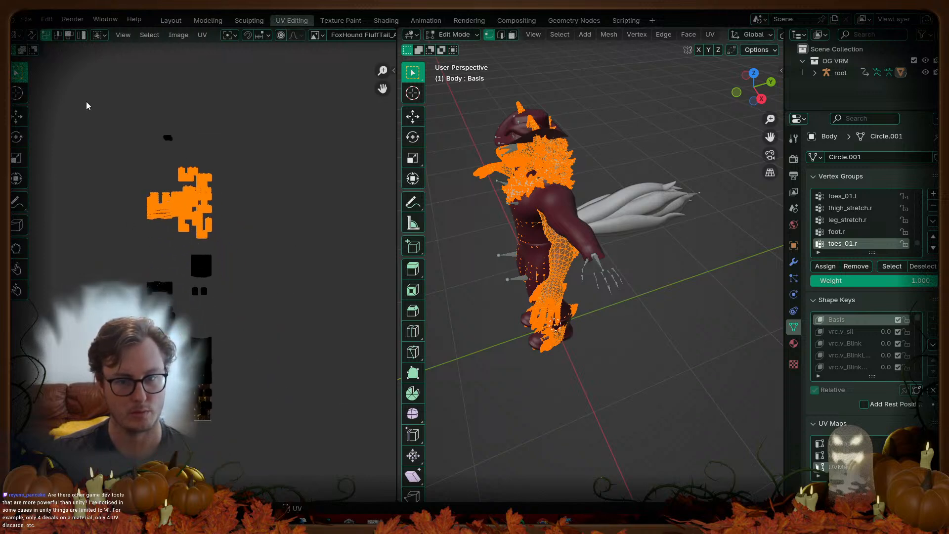
# Step: Select the upper UV islands with sync selection, then make the first UV map active
pyautogui.click(30, 35)
pyautogui.moveTo(128, 157); pyautogui.dragTo(238, 245)
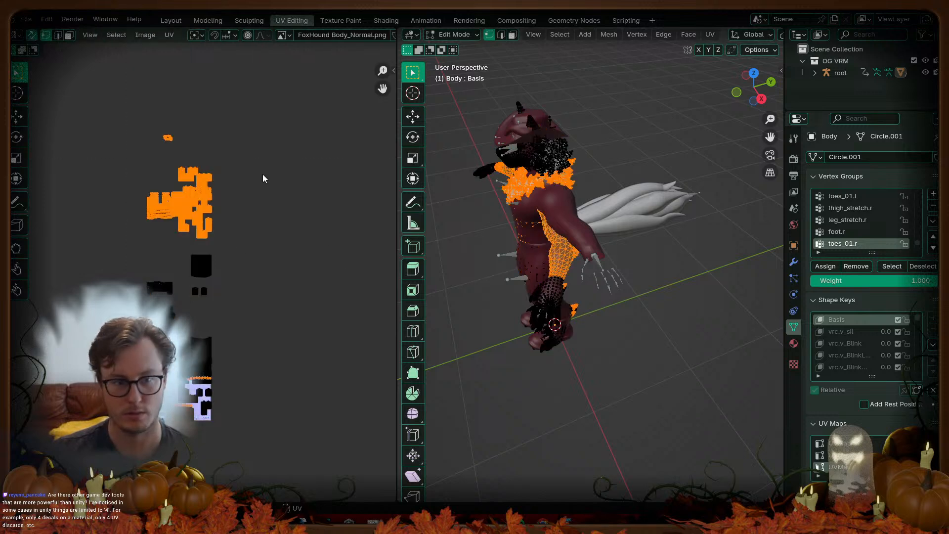
pyautogui.scroll(4, 234, 195)
pyautogui.moveTo(159, 81); pyautogui.dragTo(251, 313, button='middle')
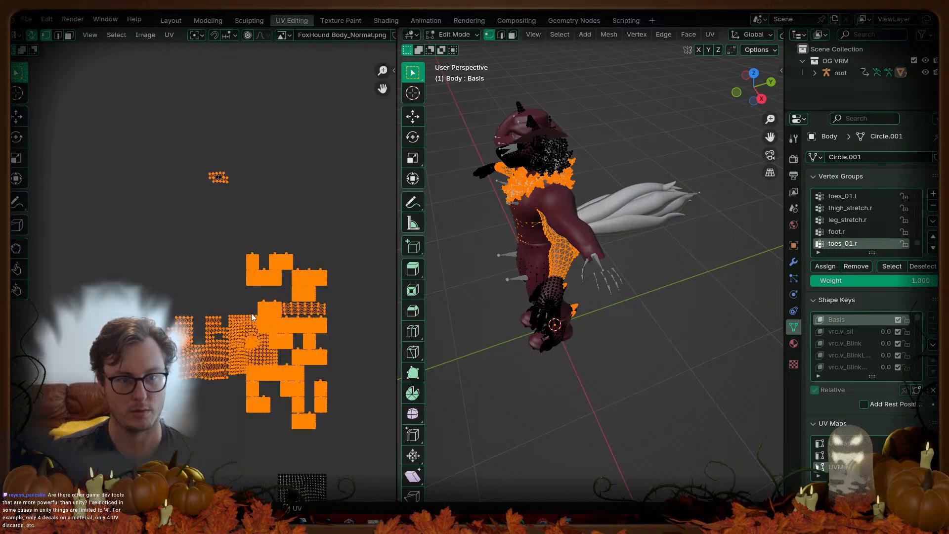
pyautogui.scroll(1, 251, 313)
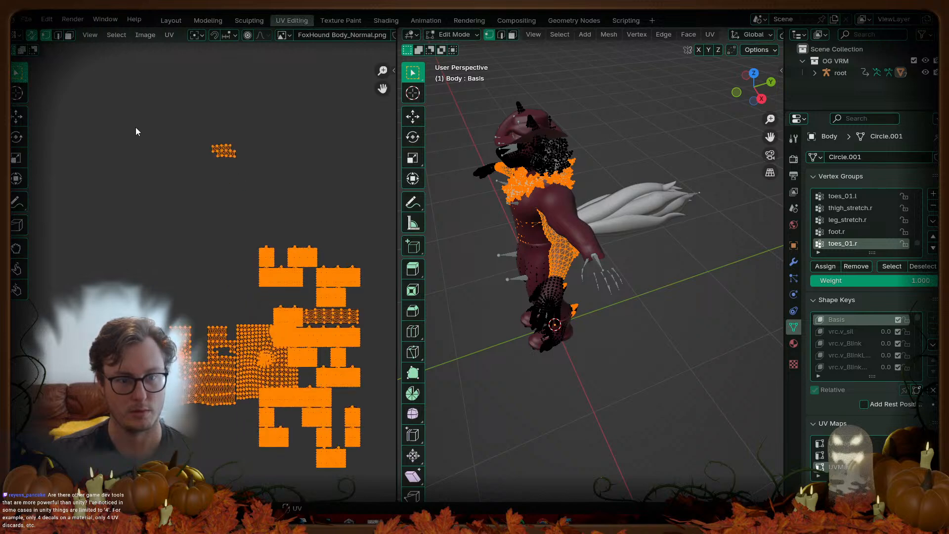
pyautogui.click(31, 35)
pyautogui.press('b')
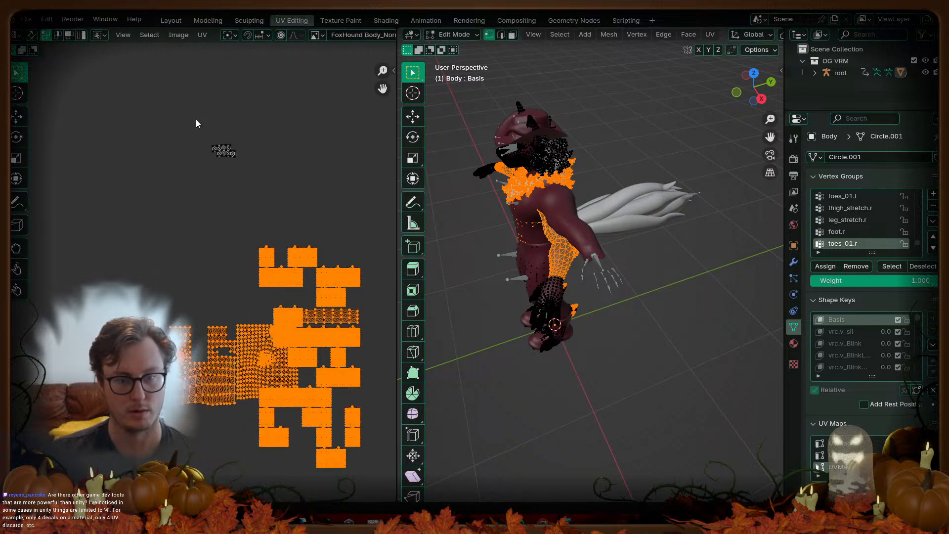
pyautogui.scroll(-4, 157, 160)
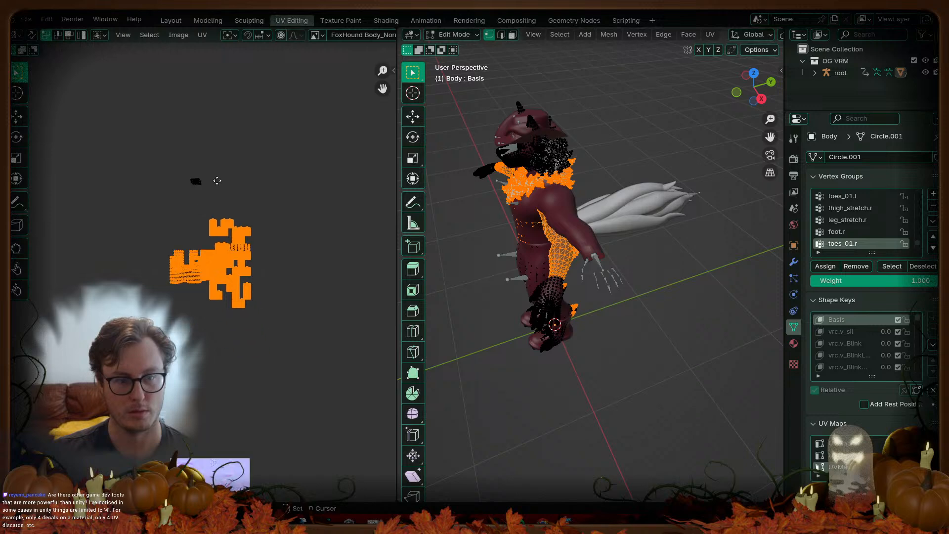
pyautogui.click(851, 447)
# Step: Select all islands and move them 2 tiles along one axis, out of the main texture tile
pyautogui.moveTo(241, 444); pyautogui.dragTo(236, 344, button='middle')
pyautogui.scroll(4, 221, 282)
pyautogui.write('ag')
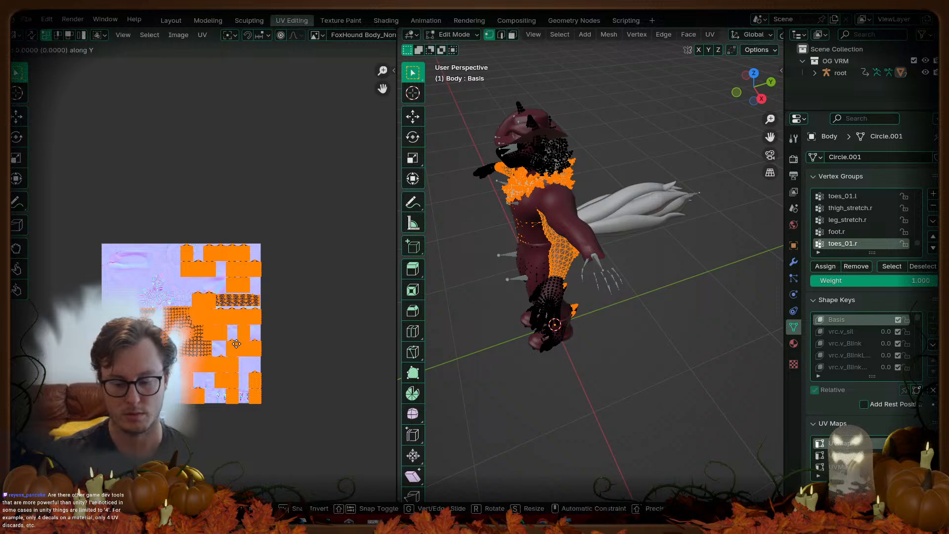
pyautogui.write('x2')
pyautogui.press('Return')
pyautogui.scroll(-1, 200, 277)
pyautogui.keyDown('shift'); pyautogui.moveTo(210, 244); pyautogui.dragTo(256, 378, button='middle'); pyautogui.keyUp('shift')
pyautogui.keyDown('shift'); pyautogui.moveTo(251, 239); pyautogui.dragTo(259, 359, button='middle'); pyautogui.keyUp('shift')
pyautogui.keyDown('shift'); pyautogui.moveTo(272, 270); pyautogui.dragTo(235, 333, button='middle'); pyautogui.keyUp('shift')
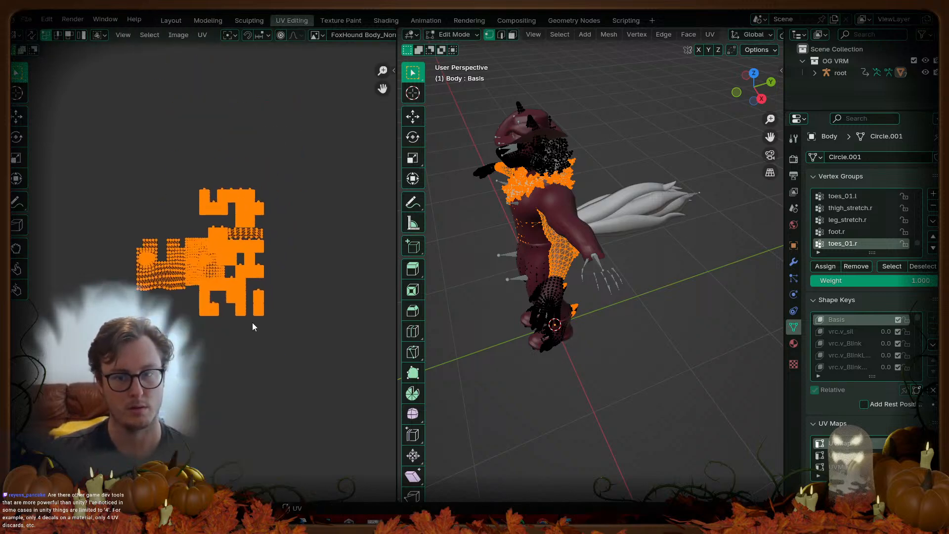
# Step: Save FoxHound_VRM.blend
pyautogui.moveTo(624, 241); pyautogui.dragTo(508, 213, button='middle')
pyautogui.keyDown('shift'); pyautogui.moveTo(527, 235); pyautogui.dragTo(610, 257, button='middle'); pyautogui.keyUp('shift')
pyautogui.hotkey('ctrl', 's')
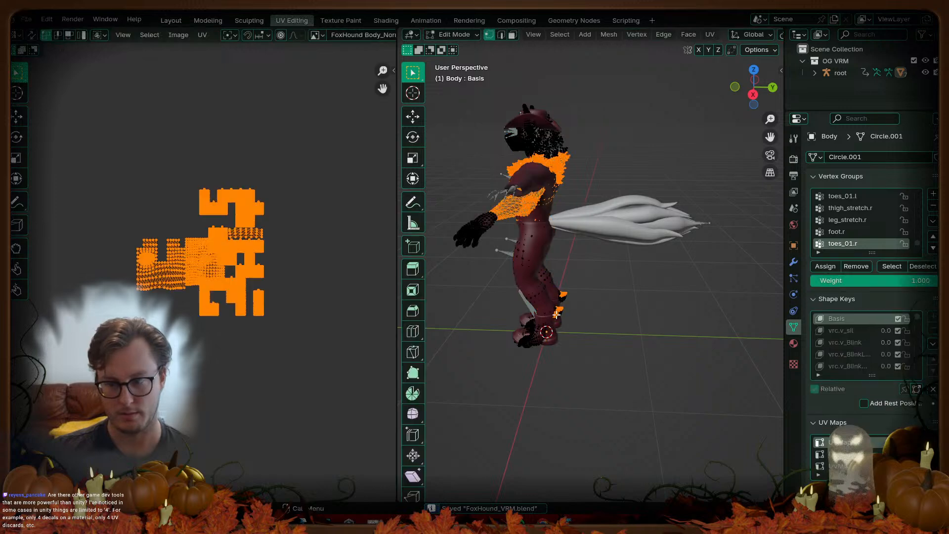
# Step: Check the moved islands, make UVMap the active UV map again, and return to Object Mode
pyautogui.scroll(-4, 185, 306)
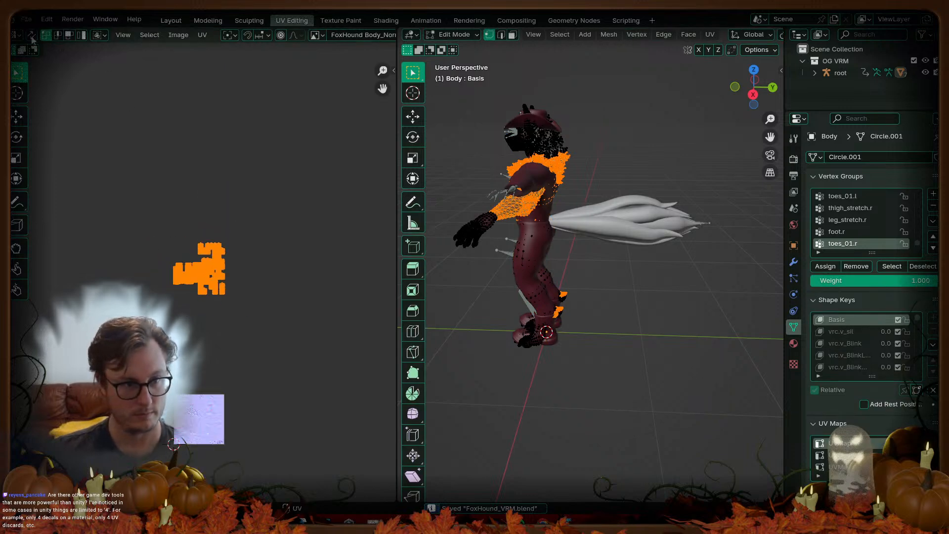
pyautogui.press('a')
pyautogui.scroll(3, 228, 405)
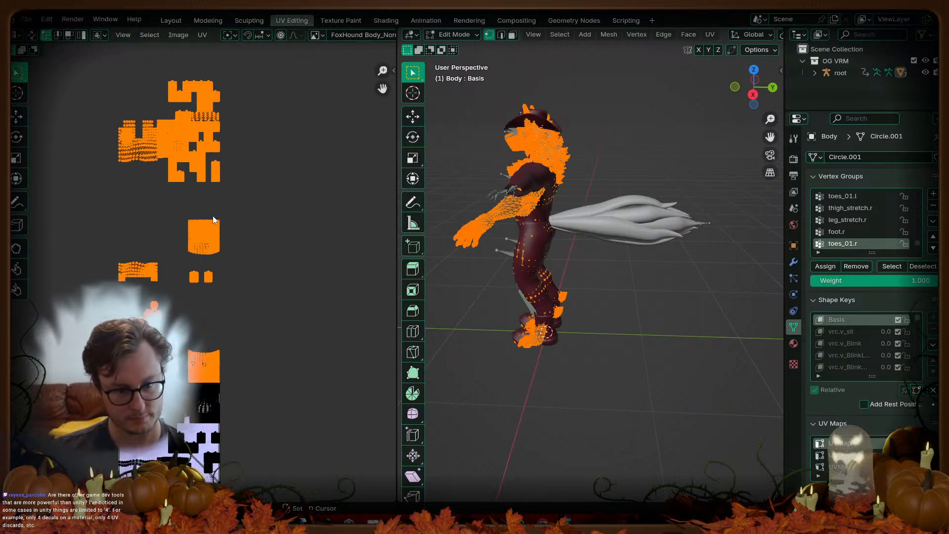
pyautogui.moveTo(213, 218); pyautogui.dragTo(203, 108, button='middle')
pyautogui.scroll(3, 214, 369)
pyautogui.moveTo(215, 370); pyautogui.dragTo(283, 321, button='middle')
pyautogui.scroll(2, 215, 317)
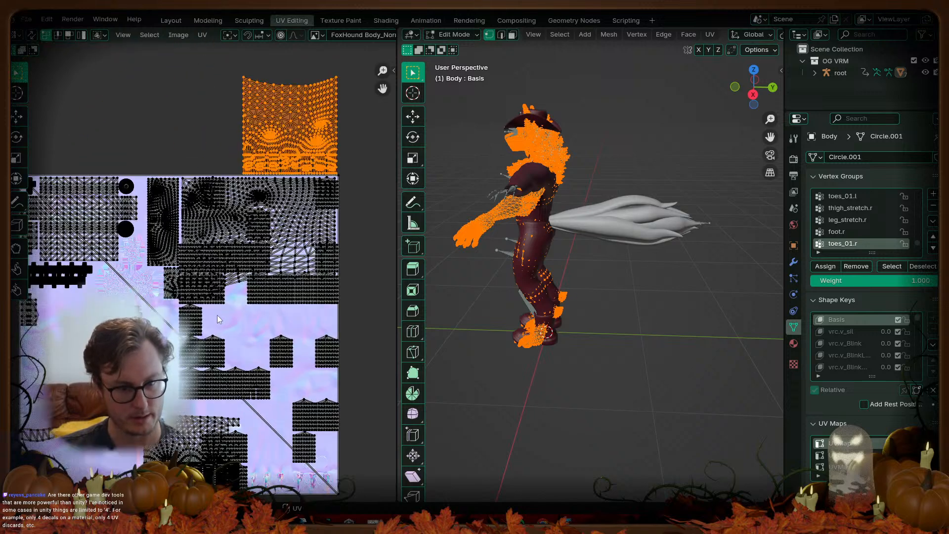
pyautogui.scroll(-5, 215, 314)
pyautogui.moveTo(214, 314); pyautogui.dragTo(222, 385, button='middle')
pyautogui.scroll(-1, 223, 385)
pyautogui.scroll(1, 484, 277)
pyautogui.scroll(-2, 230, 189)
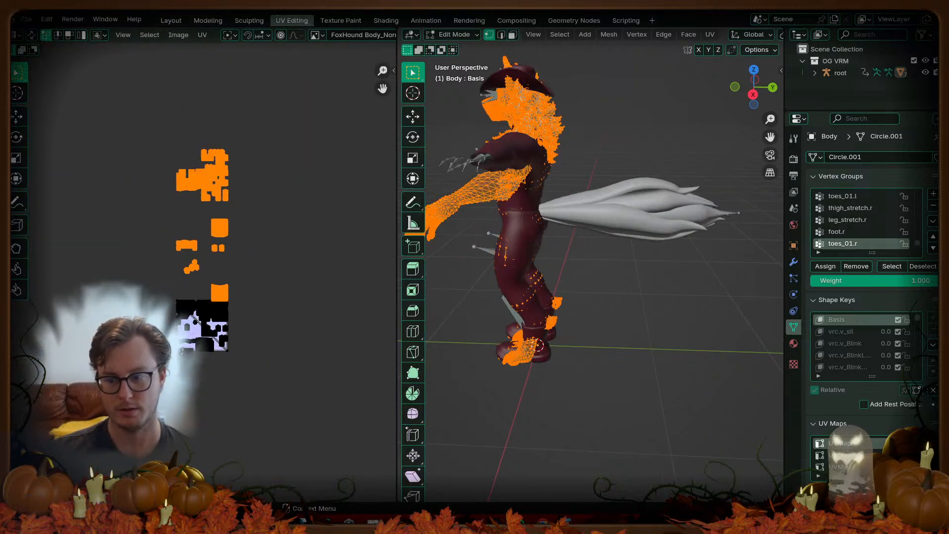
pyautogui.click(840, 467)
pyautogui.click(840, 443)
pyautogui.press('Tab')
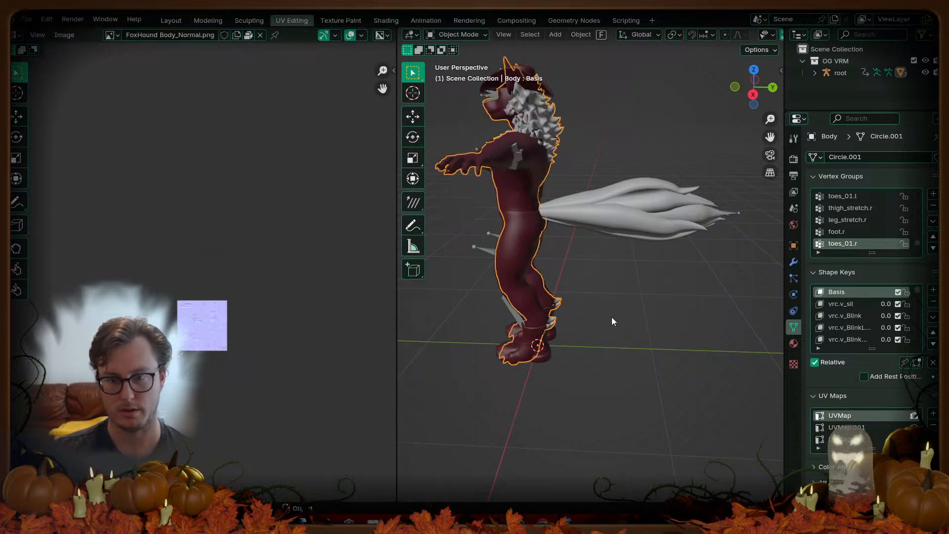
# Step: Save, select all, export the avatar via Quick Favorites' VRM (.vrm), then deselect everything
pyautogui.scroll(-5, 619, 315)
pyautogui.hotkey('ctrl', 's')
pyautogui.moveTo(562, 311); pyautogui.dragTo(649, 325, button='middle')
pyautogui.press('a')
pyautogui.press('q')
pyautogui.click(643, 328)
pyautogui.click(697, 409)
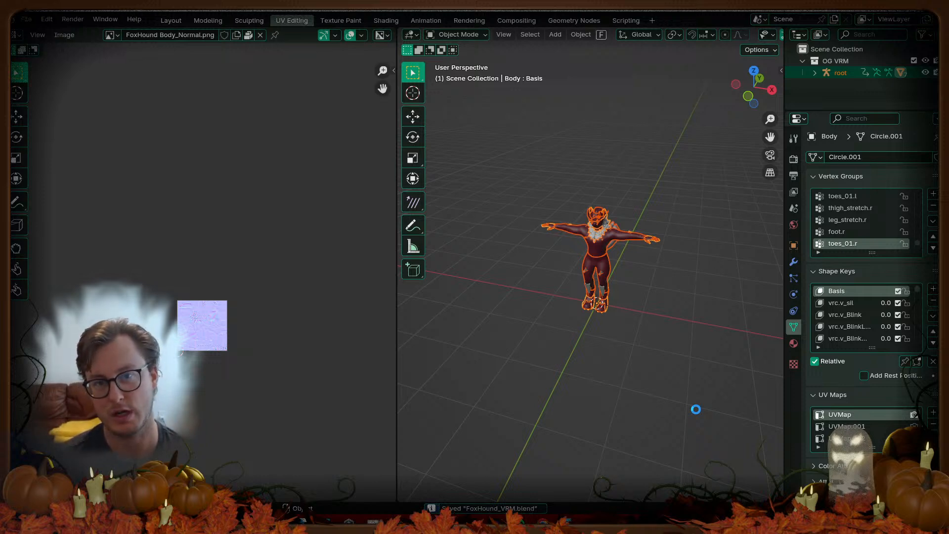
pyautogui.click(696, 410)
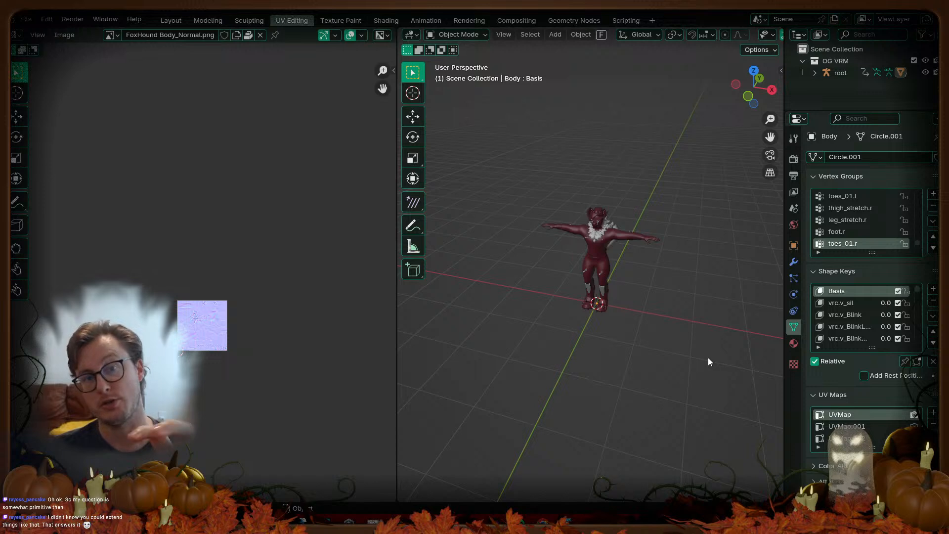
# Step: Hide the tool strip, view the avatar close up in three-quarter front, then switch to Unity
pyautogui.scroll(4, 583, 306)
pyautogui.moveTo(579, 301); pyautogui.dragTo(576, 264, button='middle')
pyautogui.scroll(4, 576, 264)
pyautogui.press('t')
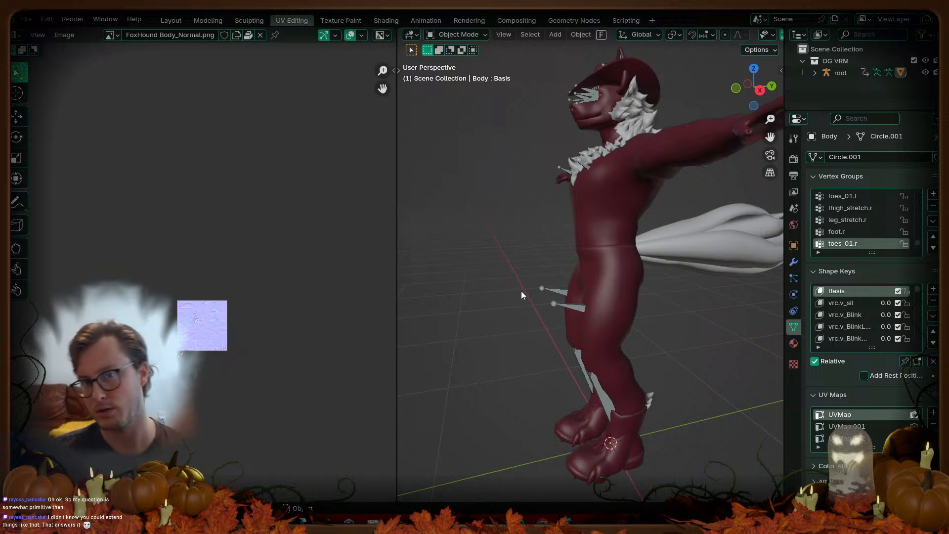
pyautogui.moveTo(512, 291)
pyautogui.mouseDown(button='middle')
pyautogui.moveTo(520, 277)
pyautogui.moveTo(526, 296)
pyautogui.mouseUp(button='middle')
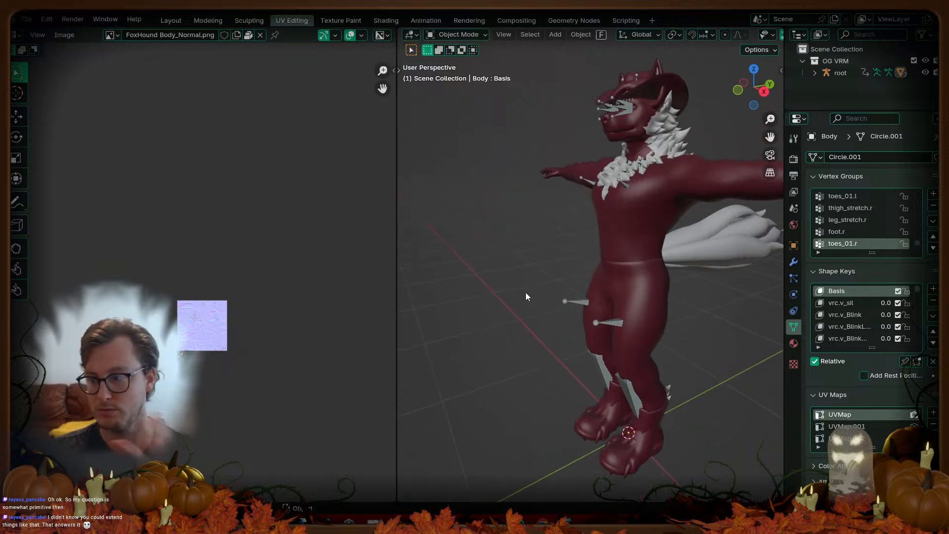
pyautogui.scroll(-4, 526, 293)
pyautogui.keyDown('shift'); pyautogui.moveTo(563, 271); pyautogui.dragTo(621, 277, button='middle'); pyautogui.keyUp('shift')
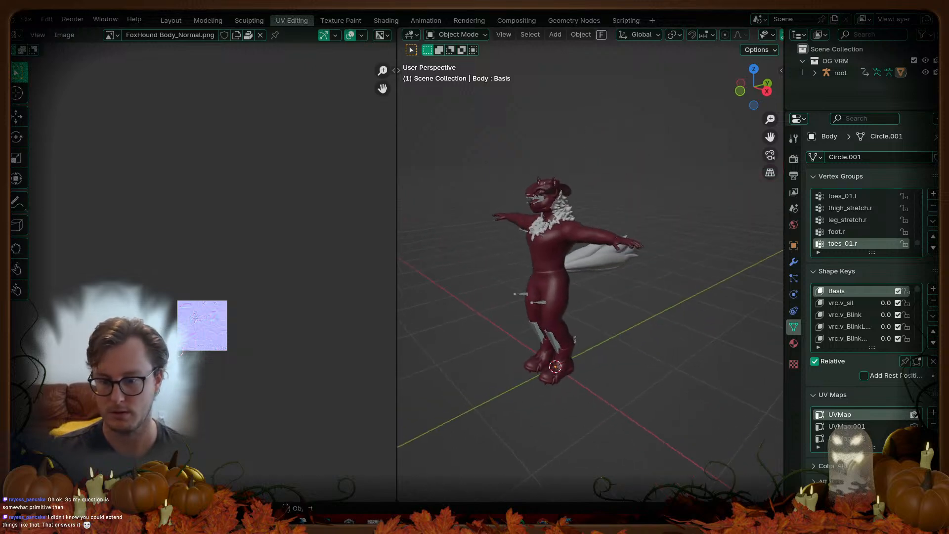
pyautogui.click(350, 521)
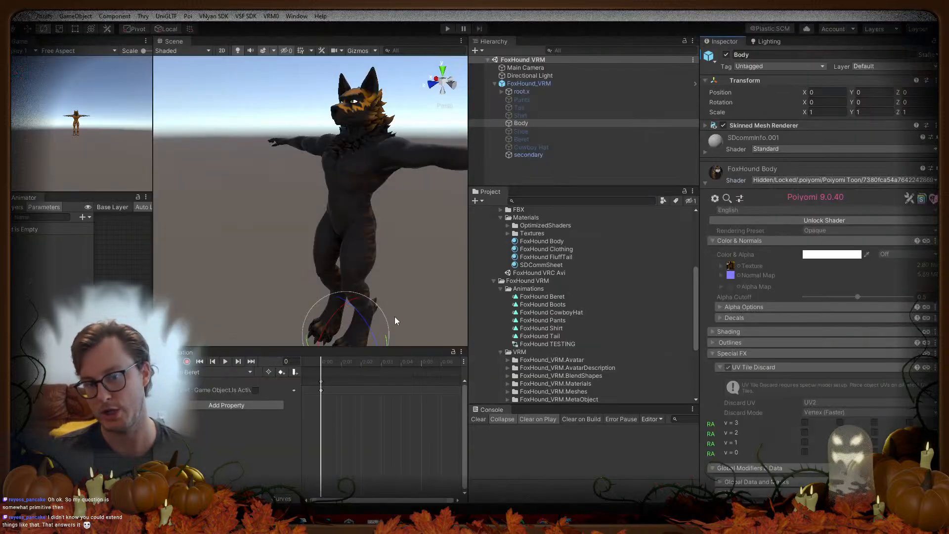
# Step: Re-export the avatar as VRM from Blender's Quick Favorites and return to Unity
pyautogui.keyDown('alt'); pyautogui.moveTo(329, 238); pyautogui.dragTo(363, 225); pyautogui.keyUp('alt')
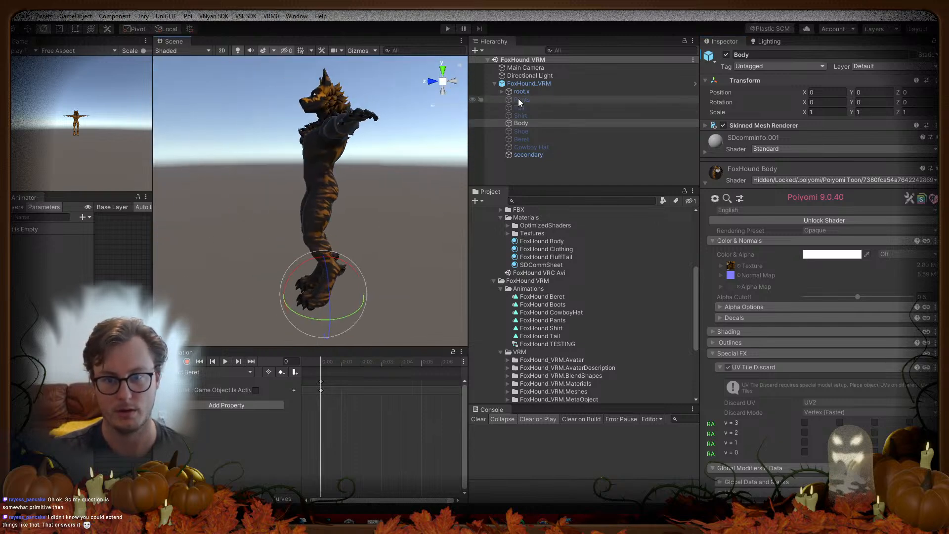
pyautogui.hotkey('alt', 'Tab')
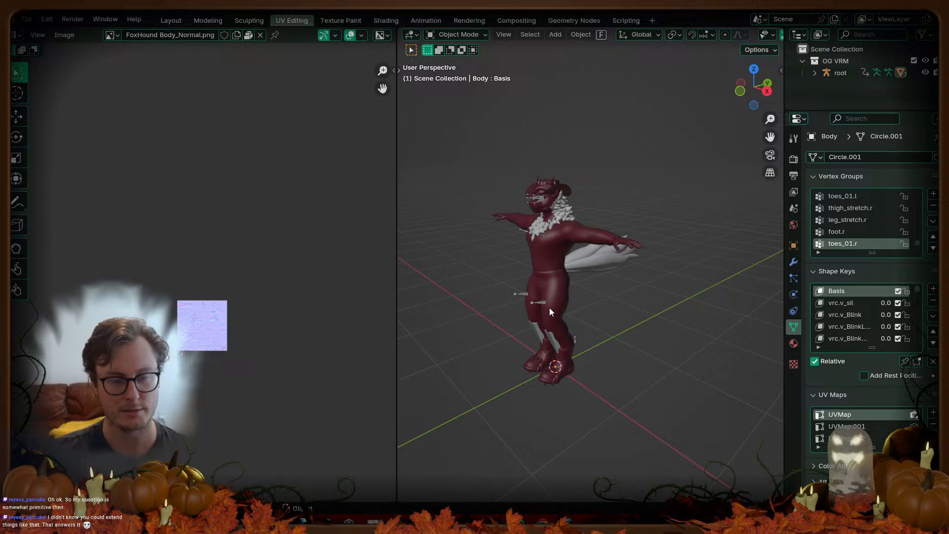
pyautogui.hotkey('alt', 'Tab')
pyautogui.hotkey('alt', 'Tab')
pyautogui.click(577, 301)
pyautogui.press('q')
pyautogui.click(577, 301)
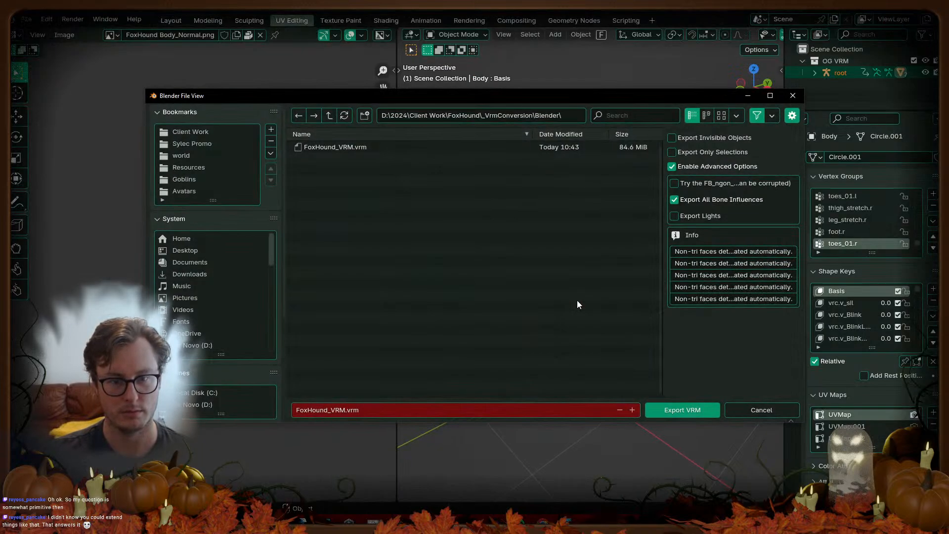
pyautogui.press('Return')
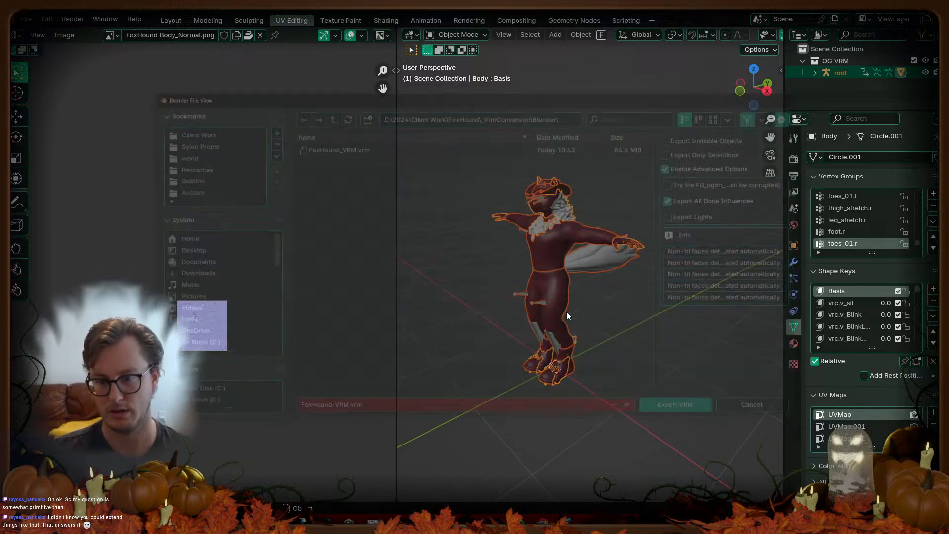
pyautogui.hotkey('alt', 'Tab')
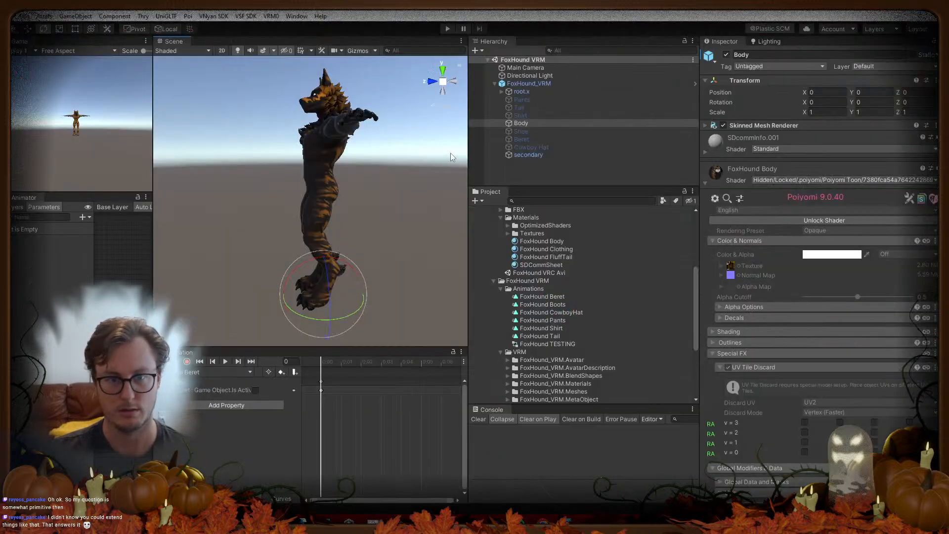
# Step: Select Body and toggle UV tile discard for v = 2 and v = 1 on its material
pyautogui.click(524, 131)
pyautogui.click(536, 100)
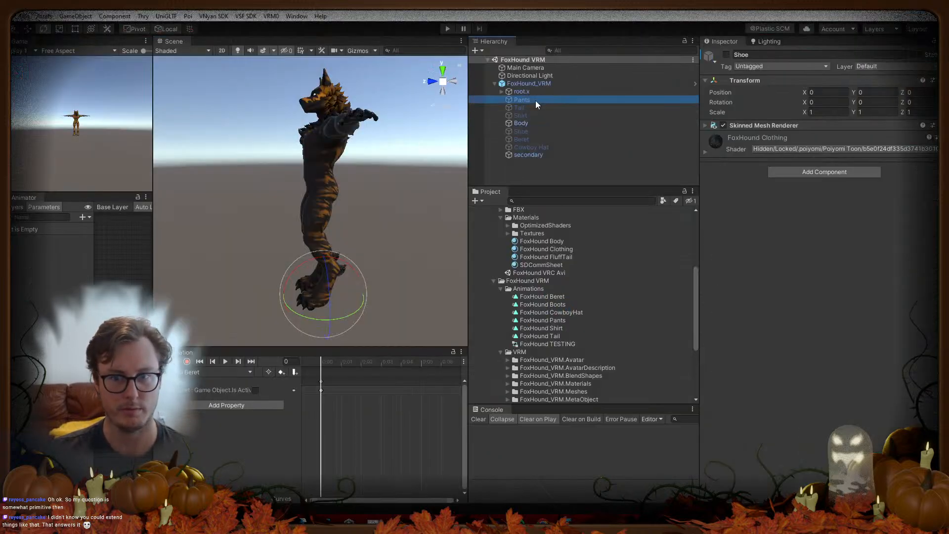
pyautogui.keyDown('shift'); pyautogui.click(542, 147); pyautogui.keyUp('shift')
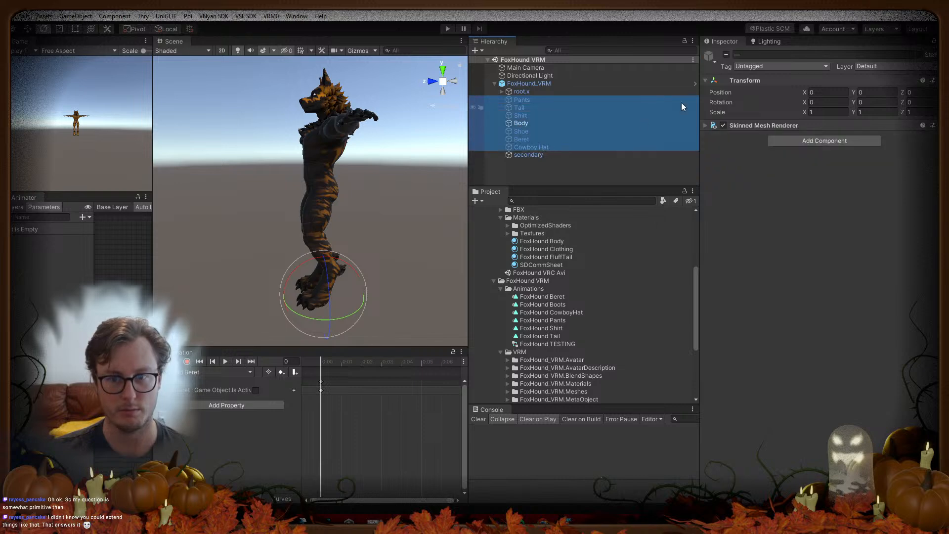
pyautogui.click(540, 123)
pyautogui.click(804, 433)
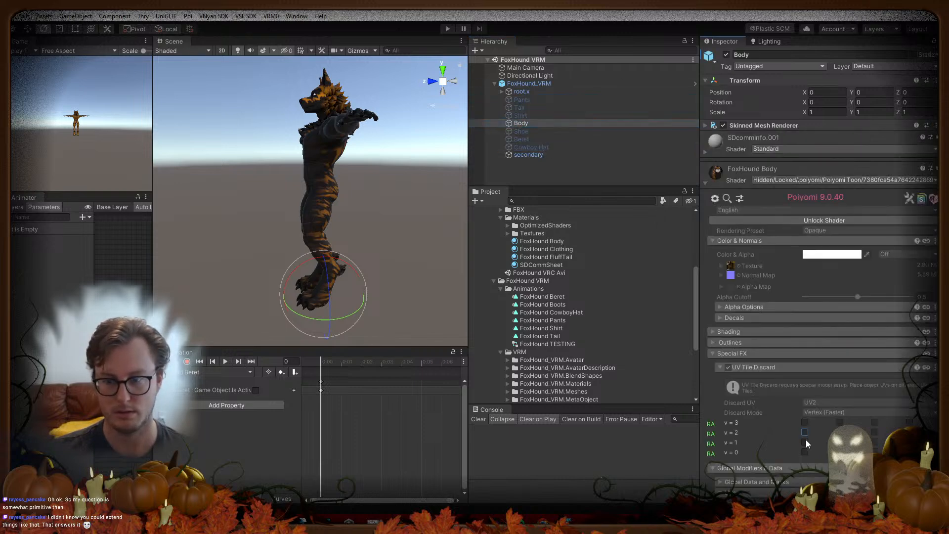
pyautogui.click(806, 443)
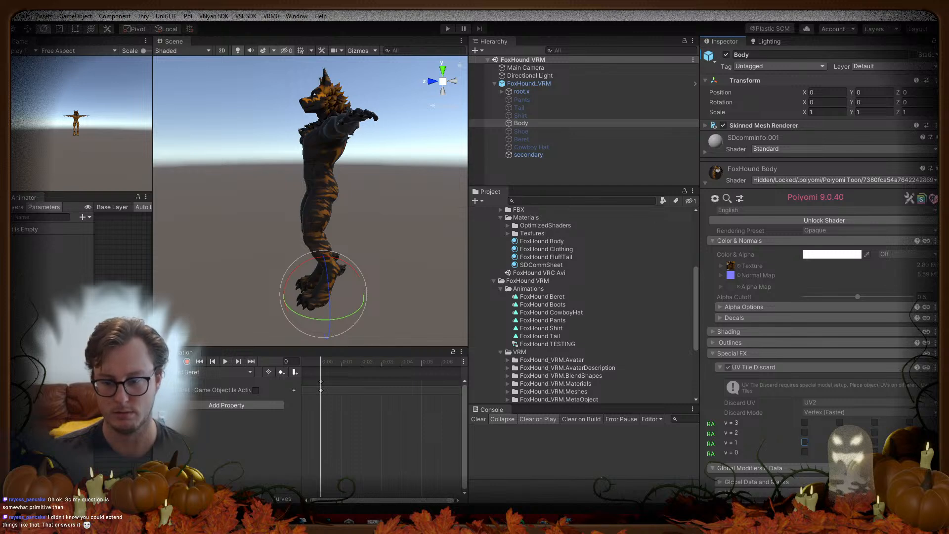
pyautogui.hotkey('alt', 'Tab')
pyautogui.hotkey('alt', 'Tab')
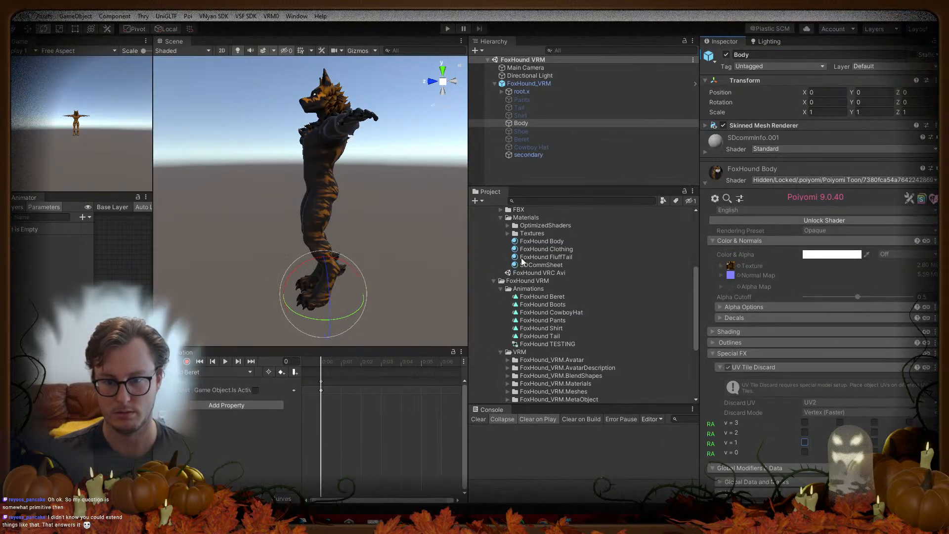
# Step: Select the FoxHound_VRM prefab and Refresh the project assets from its context menu
pyautogui.scroll(-3, 514, 355)
pyautogui.click(538, 342)
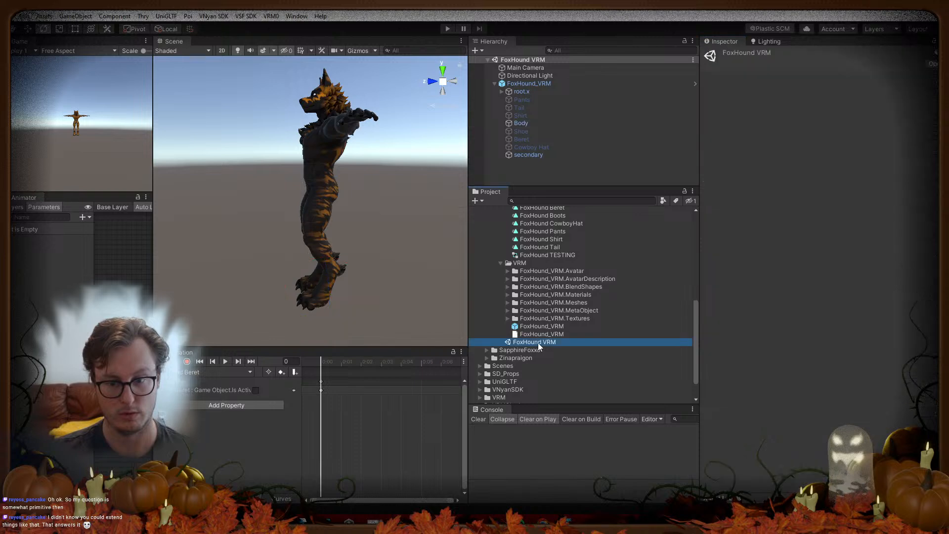
pyautogui.click(542, 326)
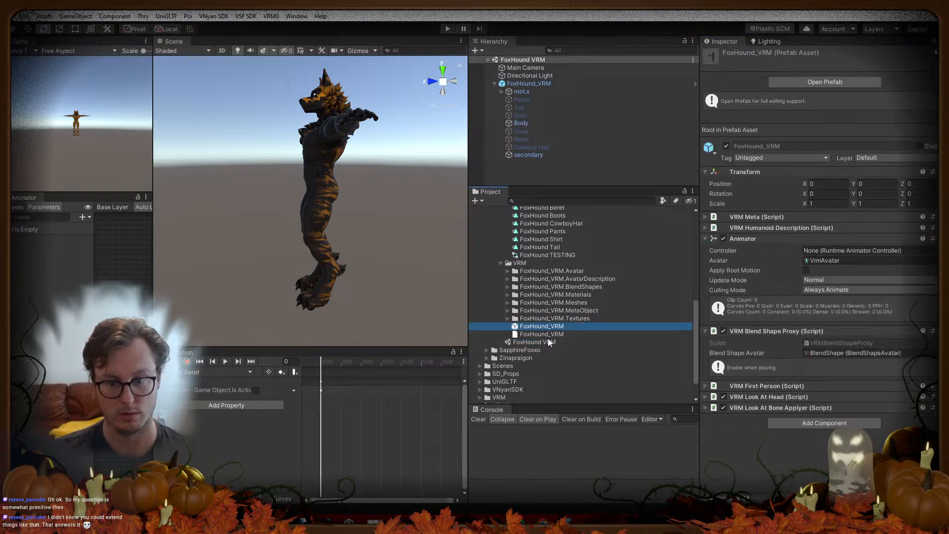
pyautogui.rightClick(554, 327)
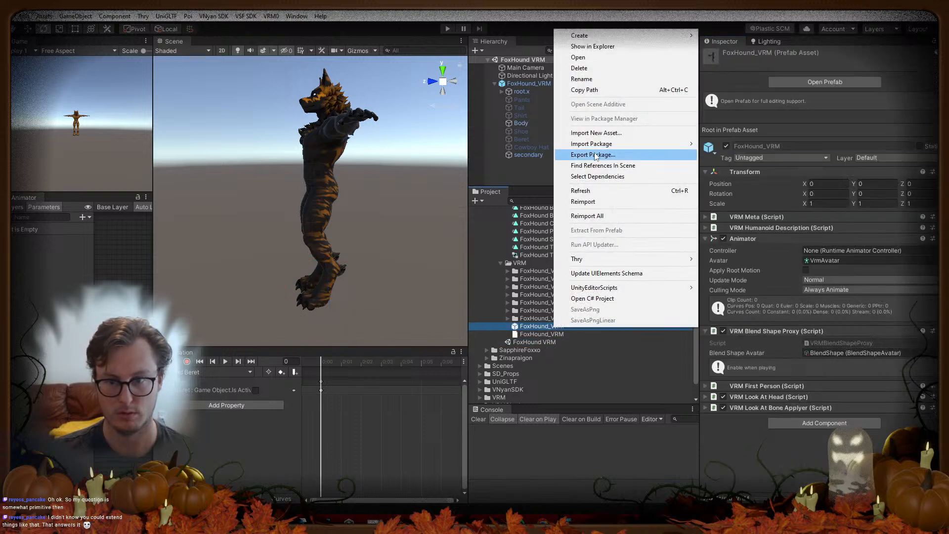
pyautogui.click(593, 192)
pyautogui.moveTo(339, 222)
pyautogui.keyDown('alt'); pyautogui.mouseDown()
pyautogui.moveTo(386, 240)
pyautogui.moveTo(327, 224)
pyautogui.mouseUp(); pyautogui.keyUp('alt')
# Step: Export the VRM from Quick Favorites, overwriting FoxHound_VRM.vrm in the vSeeFace FoxHound folder
pyautogui.hotkey('alt', 'Tab')
pyautogui.press('q')
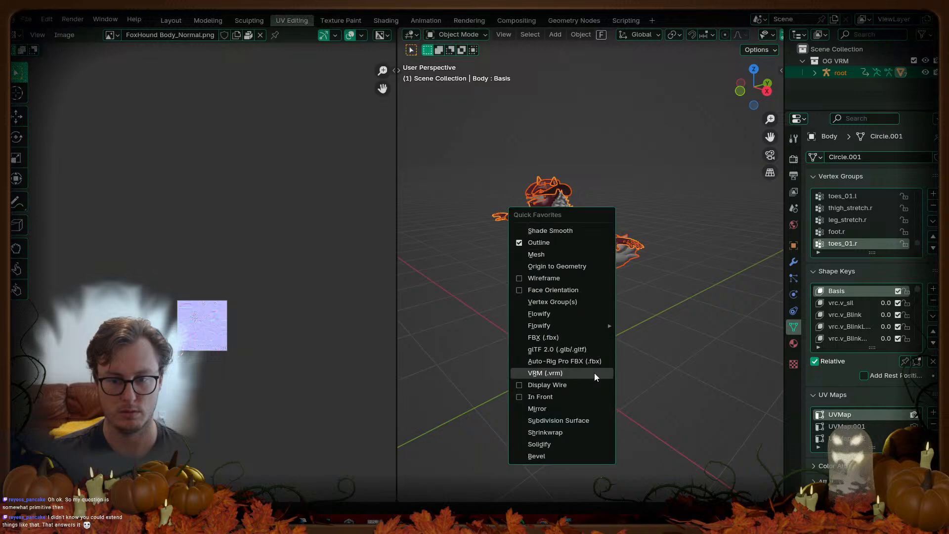
pyautogui.click(595, 374)
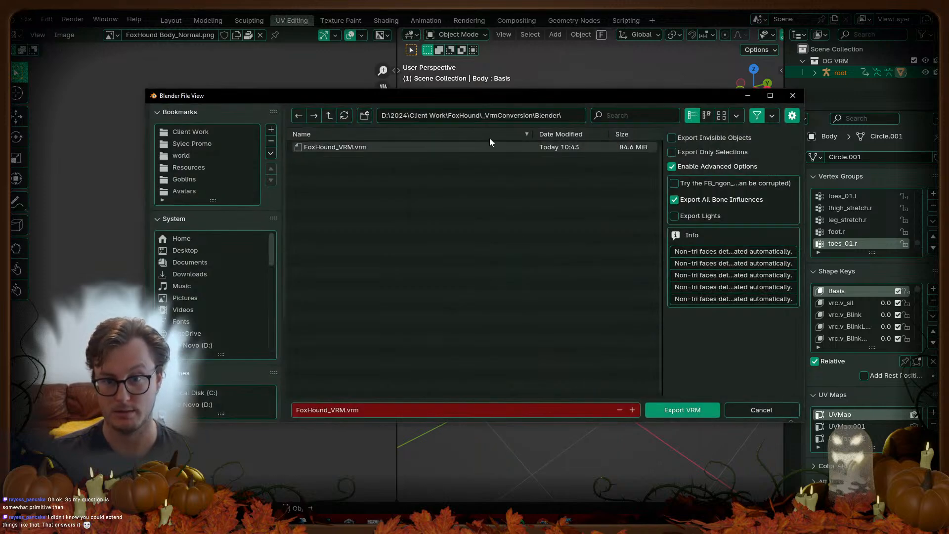
pyautogui.scroll(-8, 218, 361)
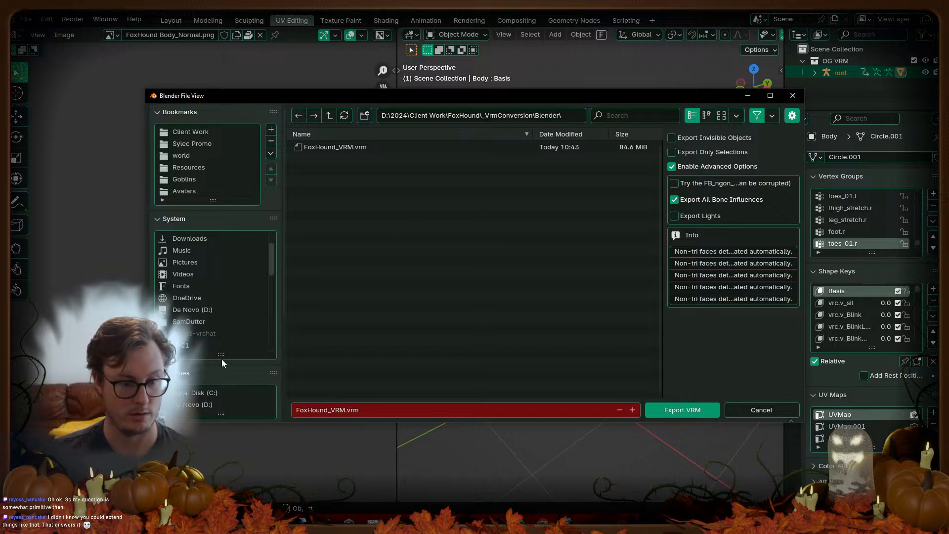
pyautogui.click(226, 348)
pyautogui.click(387, 228)
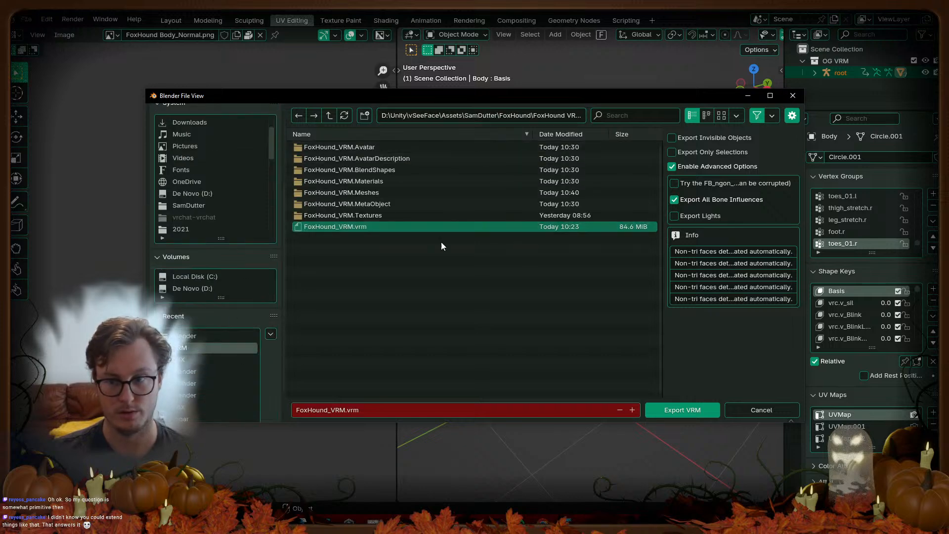
pyautogui.click(652, 409)
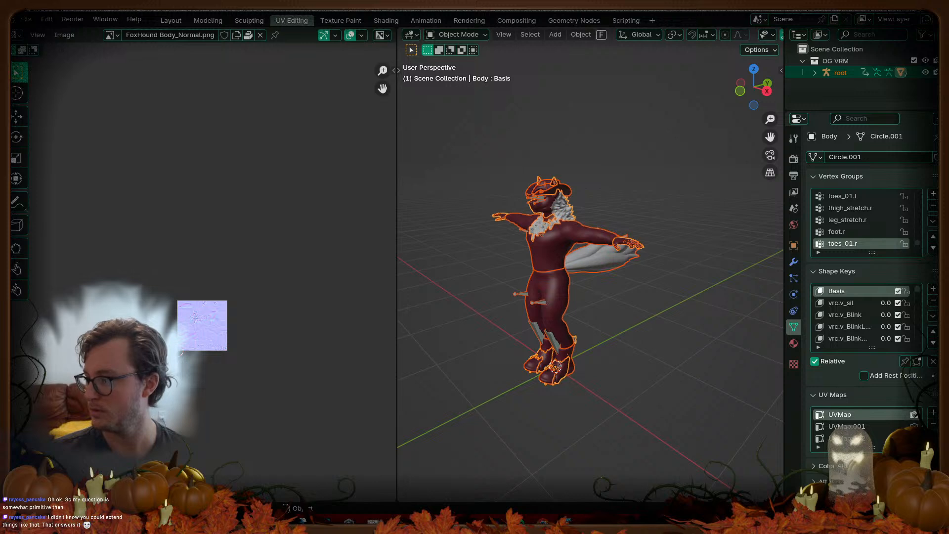
# Step: Deselect everything, save FoxHound_VRM.blend, and return to the Unity editor
pyautogui.hotkey('alt', 'a')
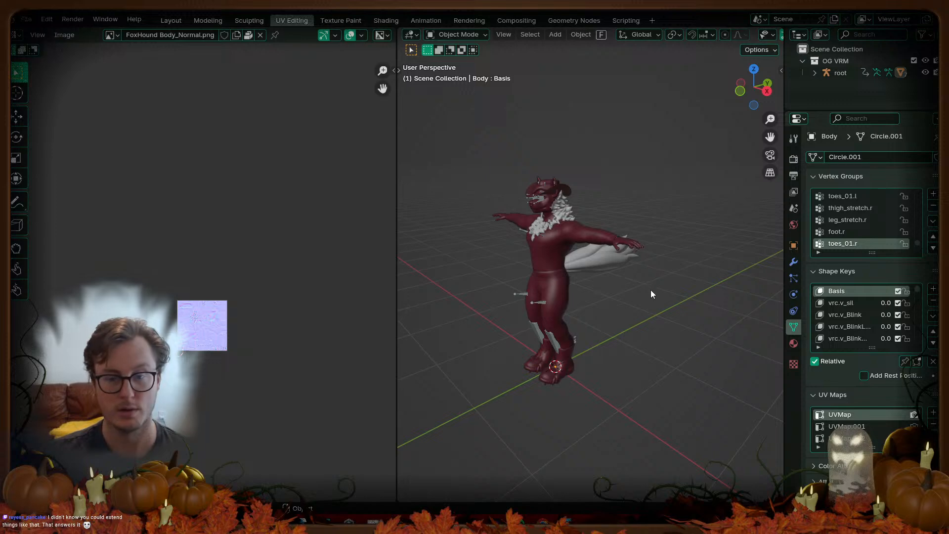
pyautogui.hotkey('ctrl', 's')
pyautogui.hotkey('alt', 'Tab')
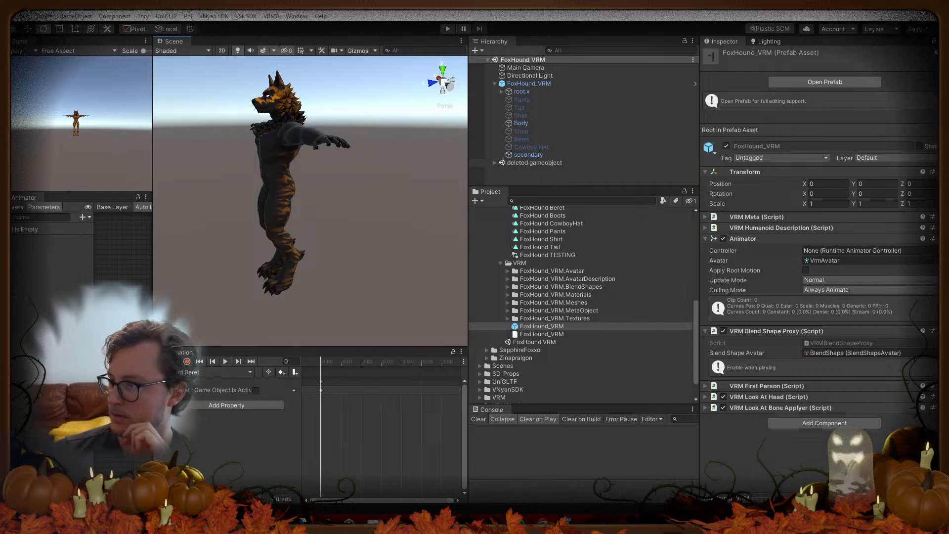
# Step: Select Body and toggle its UV Tile Discard v = 0 on and off to test hiding
pyautogui.click(493, 153)
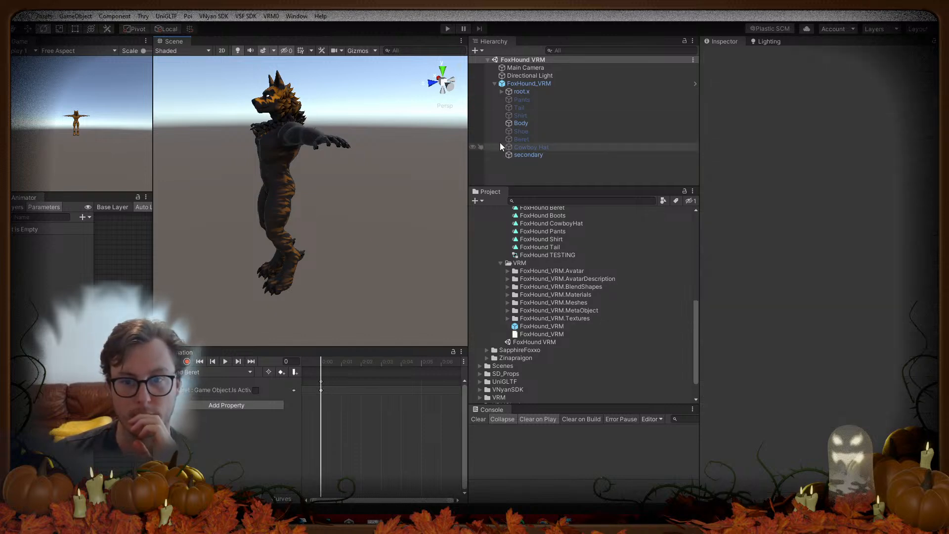
pyautogui.click(522, 109)
pyautogui.click(521, 123)
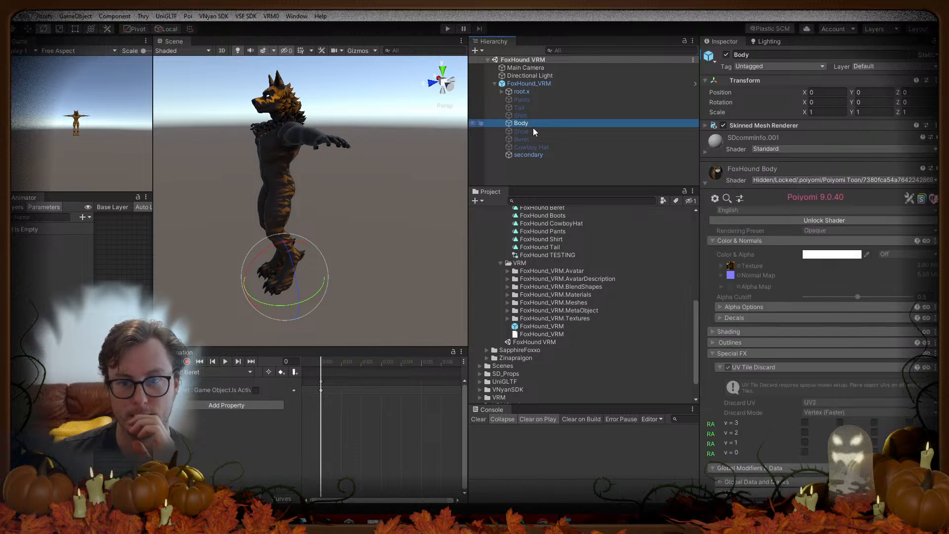
pyautogui.click(804, 423)
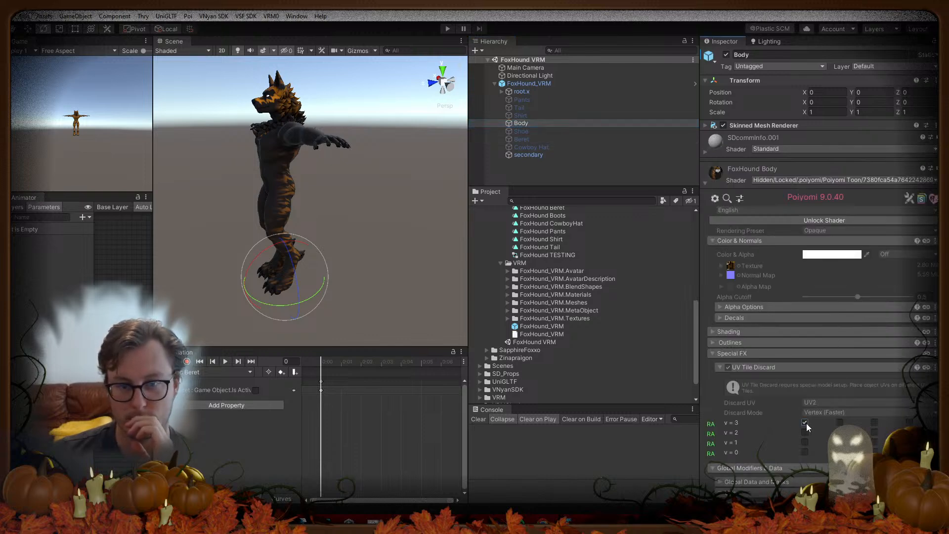
pyautogui.click(806, 452)
pyautogui.click(805, 452)
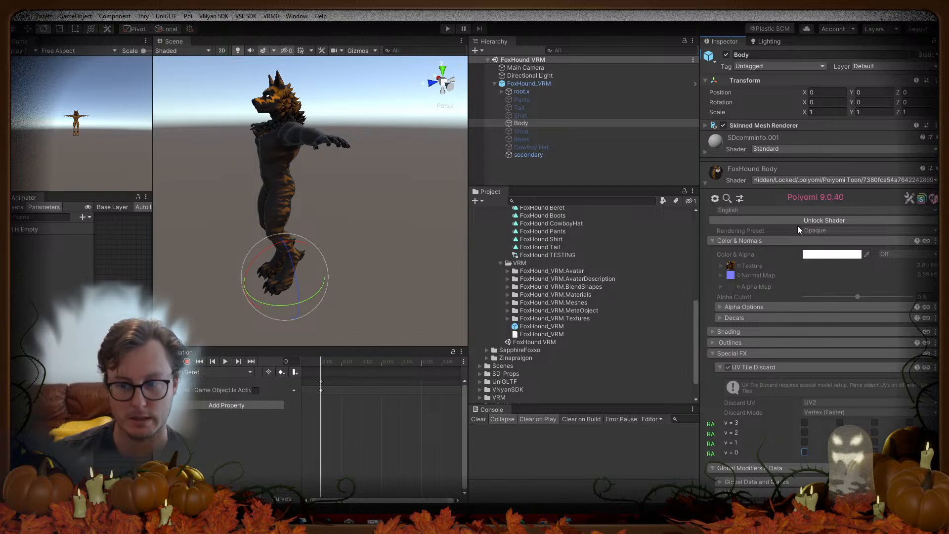
# Step: Duplicate the FoxHound Body material into the FoxHound VRM folder, named 'FoxHound Body VRM'
pyautogui.scroll(3, 584, 337)
pyautogui.scroll(2, 584, 336)
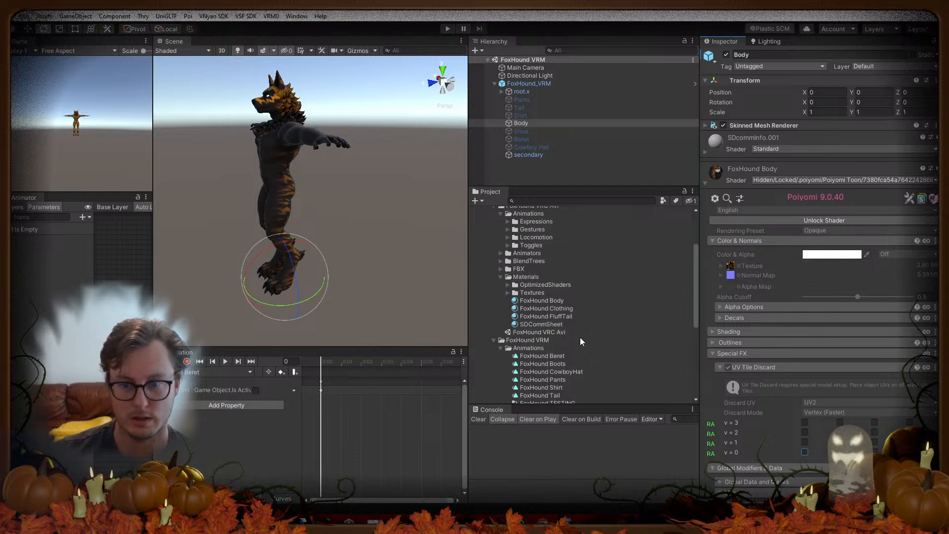
pyautogui.click(556, 302)
pyautogui.hotkey('ctrl', 'd')
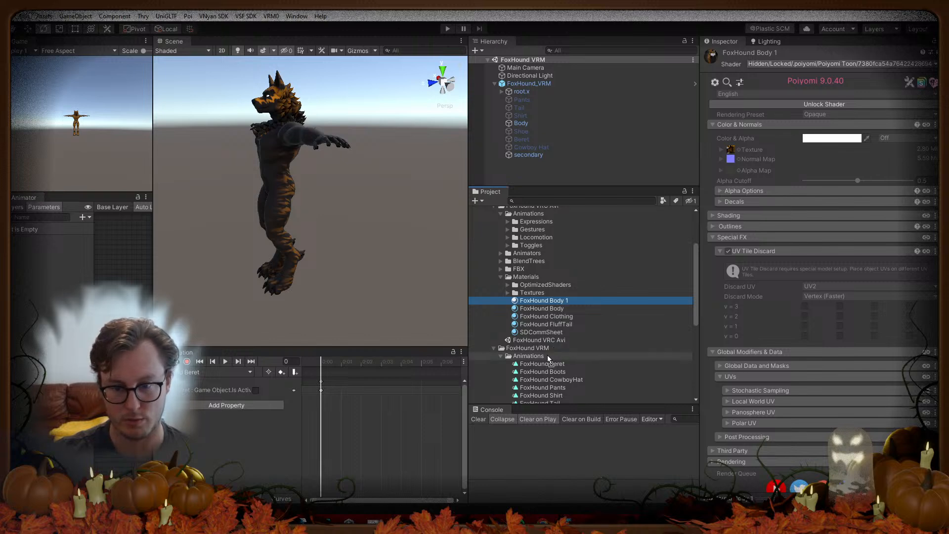
pyautogui.moveTo(544, 354); pyautogui.dragTo(539, 349)
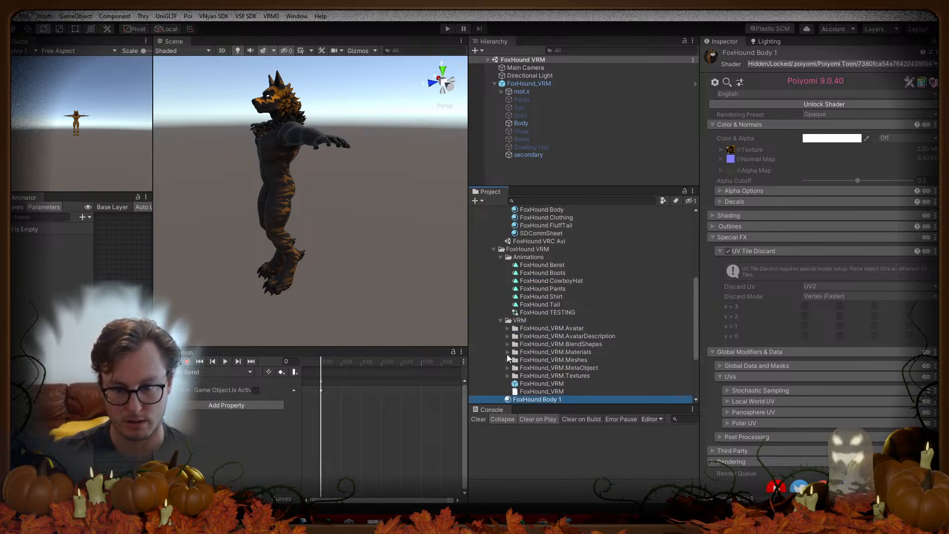
pyautogui.click(541, 399)
pyautogui.press('End')
pyautogui.press('BackSpace')
pyautogui.write('VRM')
pyautogui.press('Return')
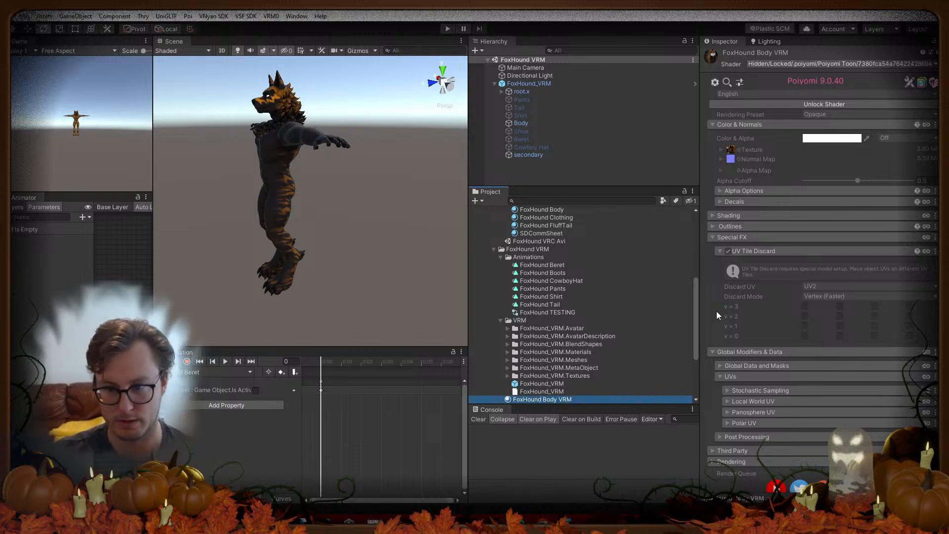
# Step: Set FoxHound Body VRM's Discard UV to UV0, relock the shader, and apply it to the model
pyautogui.click(827, 104)
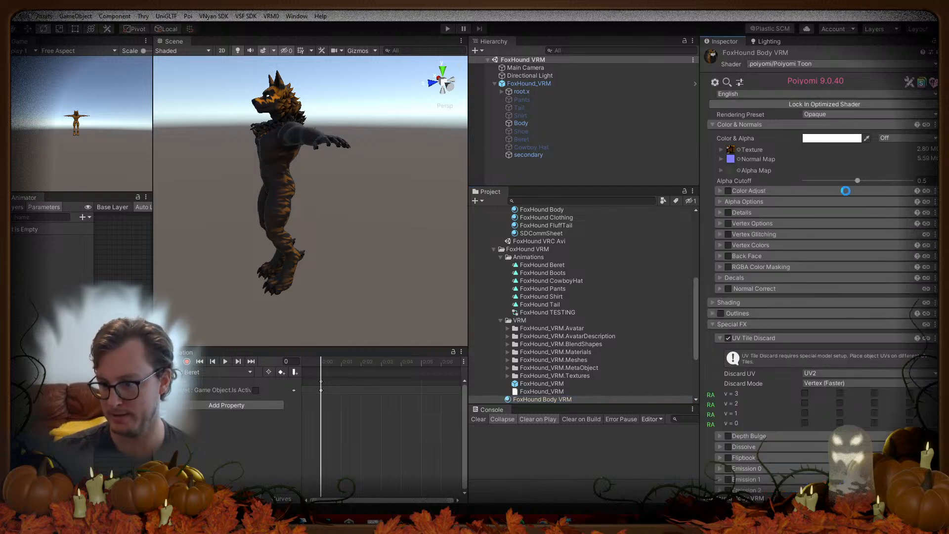
pyautogui.click(823, 374)
pyautogui.click(822, 383)
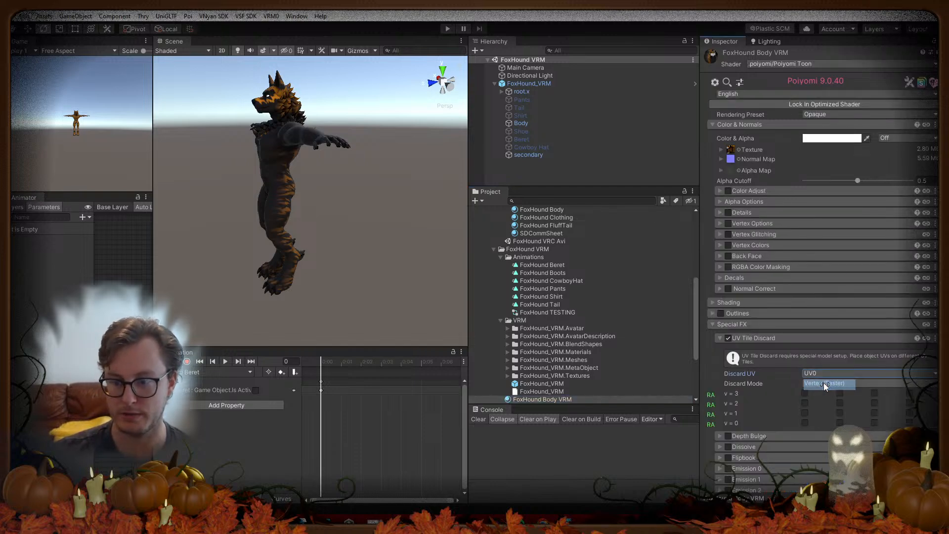
pyautogui.click(820, 105)
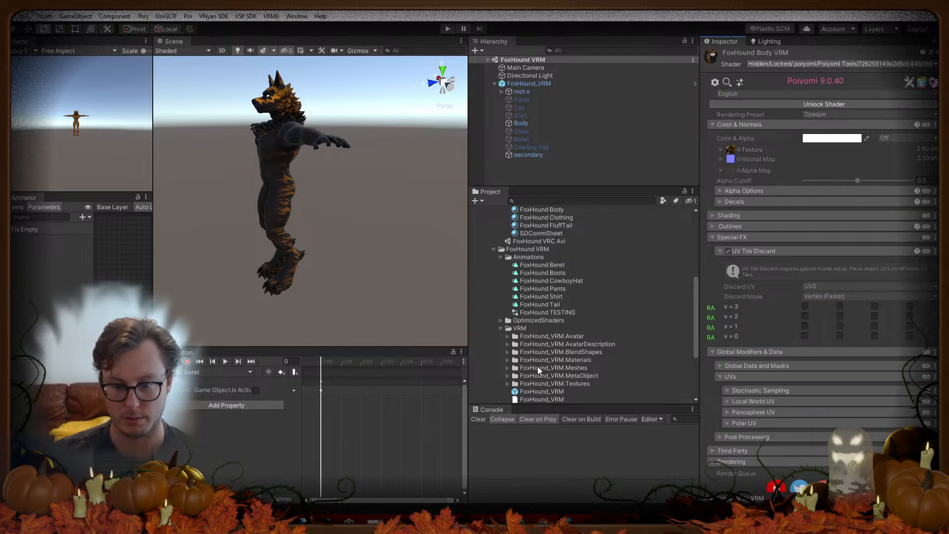
pyautogui.scroll(-3, 538, 366)
pyautogui.moveTo(535, 321); pyautogui.dragTo(288, 210)
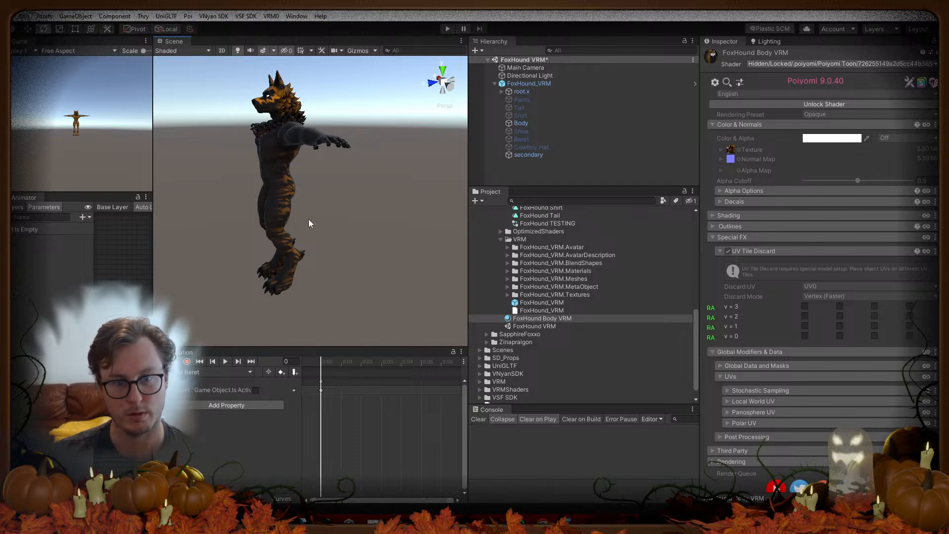
# Step: Duplicate the FoxHound FluffTail material into the FoxHound VRM folder
pyautogui.scroll(3, 528, 267)
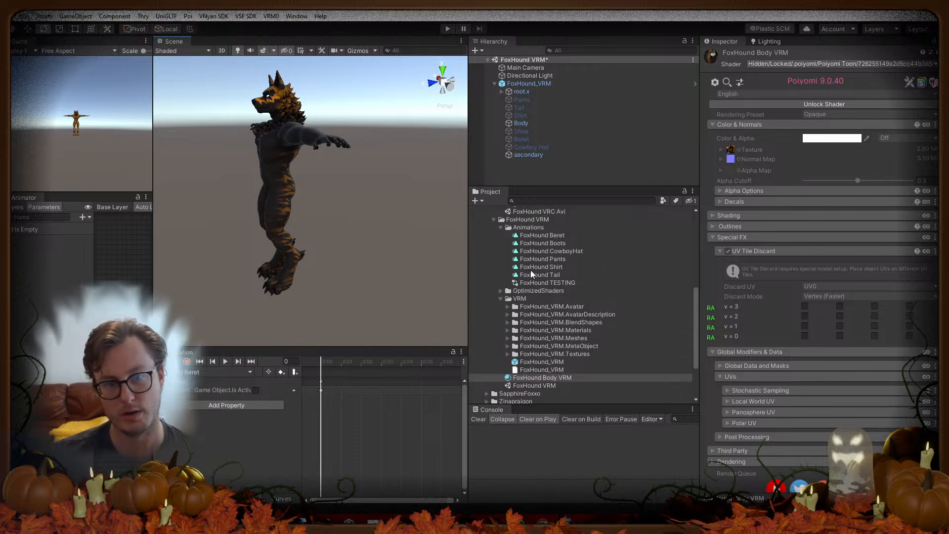
pyautogui.click(574, 225)
pyautogui.hotkey('ctrl', 'd')
pyautogui.moveTo(561, 223); pyautogui.dragTo(529, 245)
pyautogui.click(502, 241)
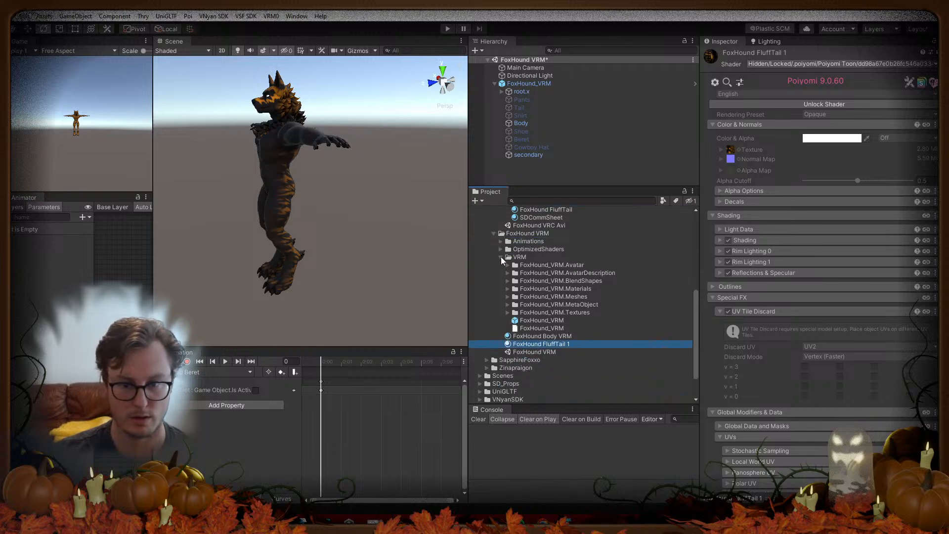
pyautogui.click(501, 258)
pyautogui.rightClick(507, 267)
# Step: Create a 'Materials' folder inside FoxHound VRM
pyautogui.moveTo(559, 225)
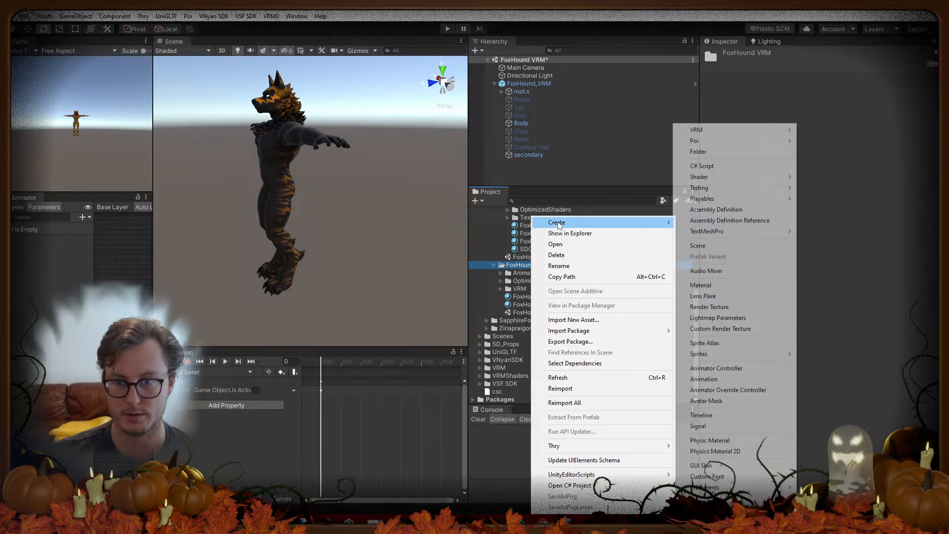
pyautogui.click(711, 152)
pyautogui.write('Materials')
pyautogui.press('Return')
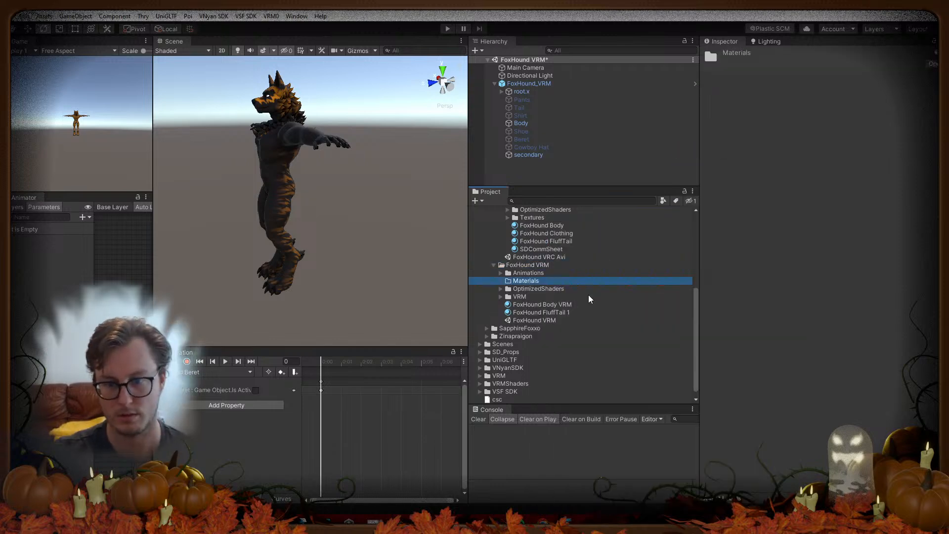
# Step: Rename FoxHound FluffTail 1 to 'FoxHound FluffTail VRM'
pyautogui.click(573, 312)
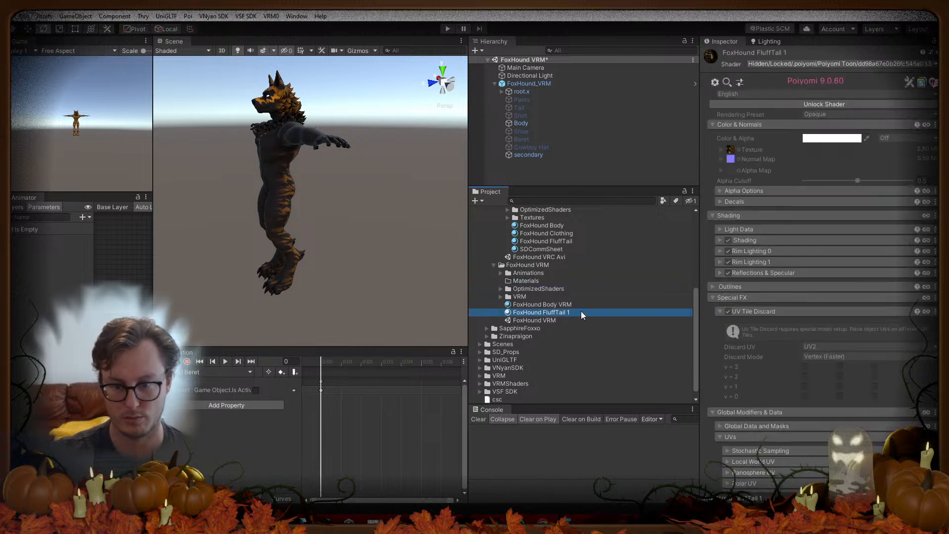
pyautogui.press('F2')
pyautogui.press('End')
pyautogui.press('BackSpace')
pyautogui.write('VRM')
pyautogui.press('Return')
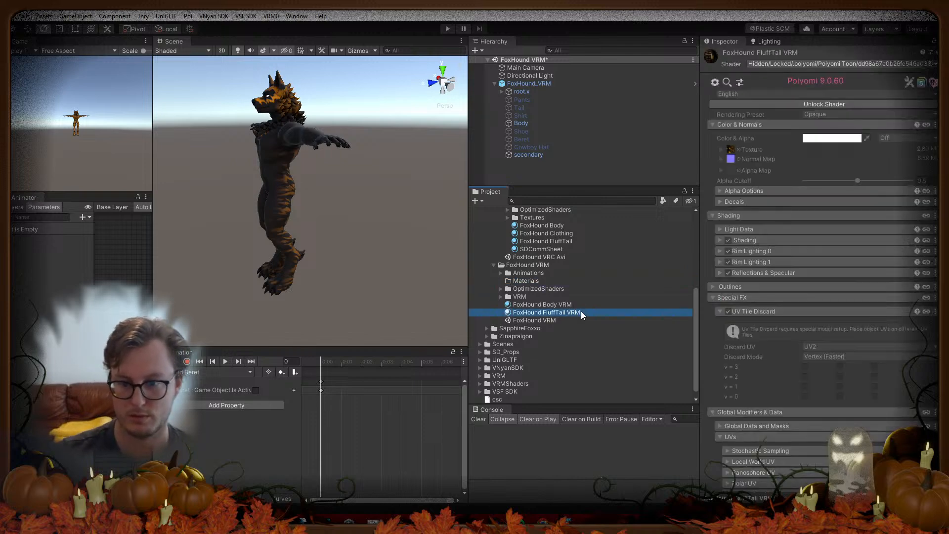
# Step: Move both VRM materials into the Materials folder and unlock FoxHound Body VRM's shader
pyautogui.keyDown('shift'); pyautogui.click(568, 305); pyautogui.keyUp('shift')
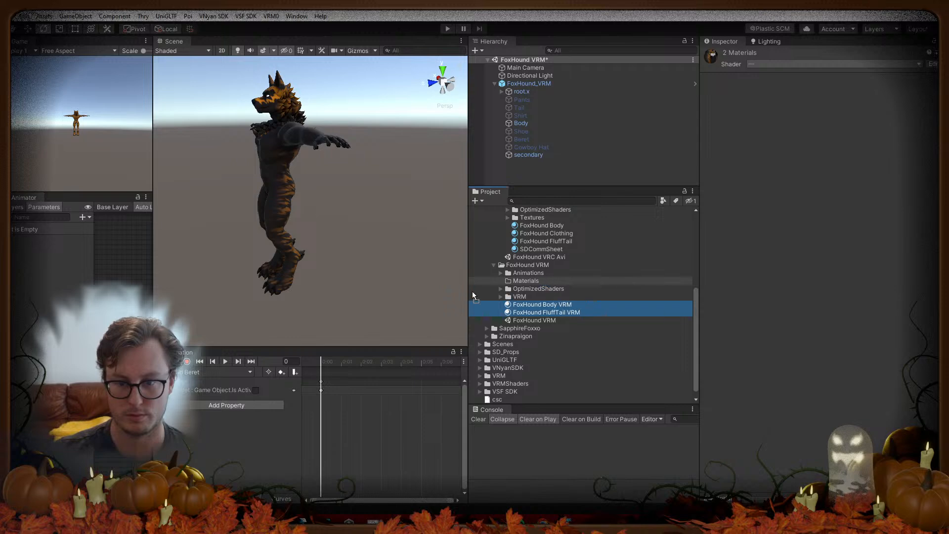
pyautogui.moveTo(516, 289); pyautogui.dragTo(517, 282)
pyautogui.click(501, 281)
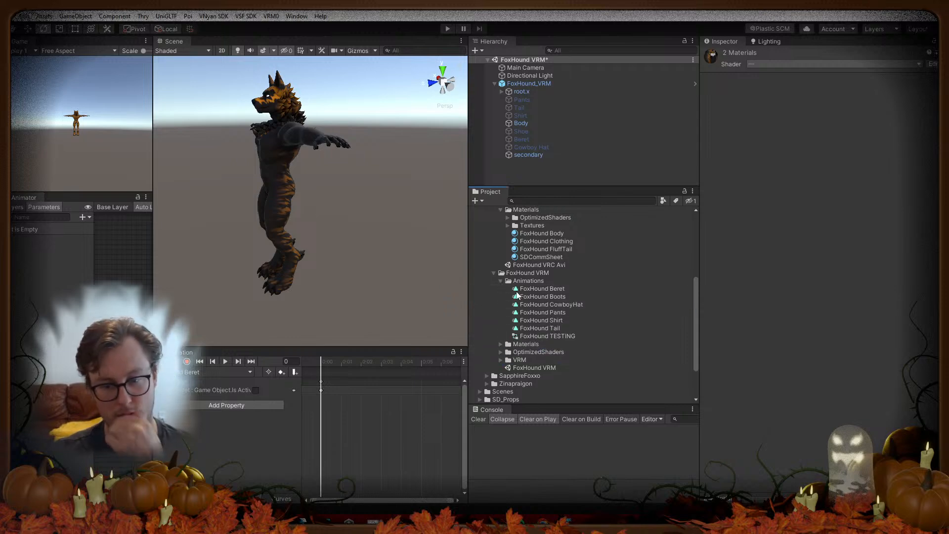
pyautogui.click(501, 281)
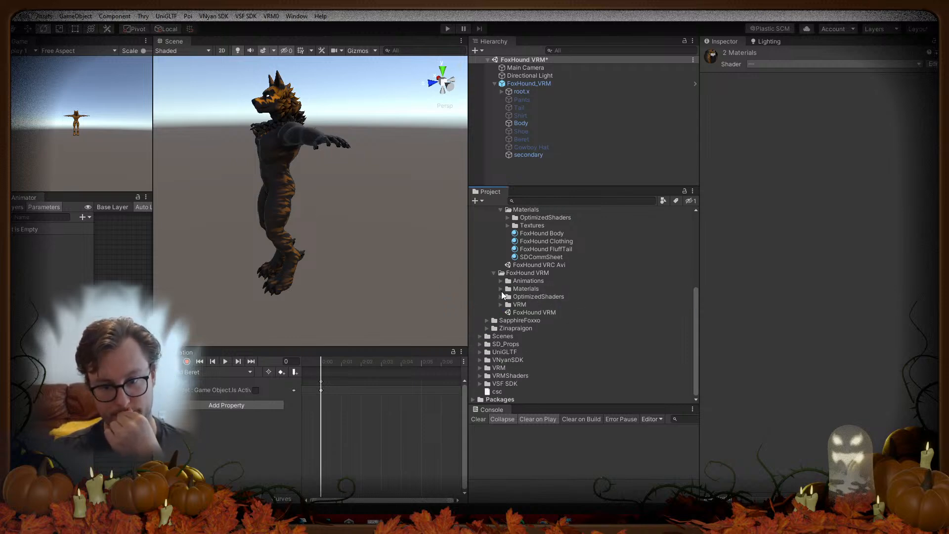
pyautogui.click(501, 289)
pyautogui.click(546, 297)
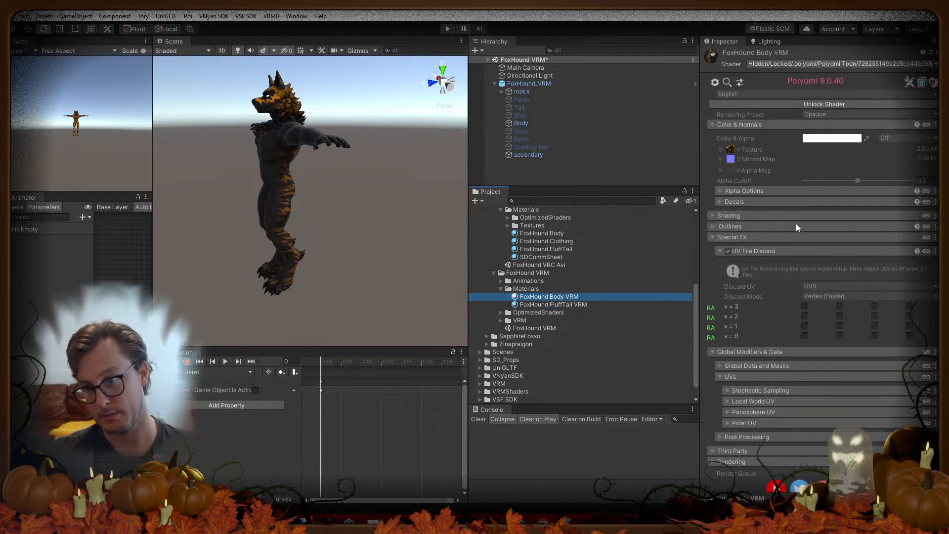
pyautogui.click(823, 105)
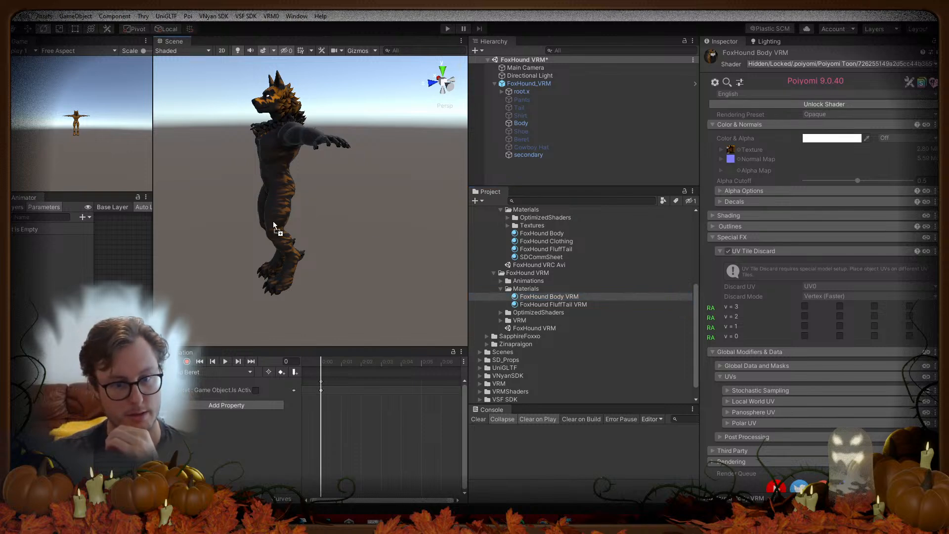
# Step: On Body, toggle UV Tile Discard v = 3 and v = 2 to test hiding parts
pyautogui.click(521, 124)
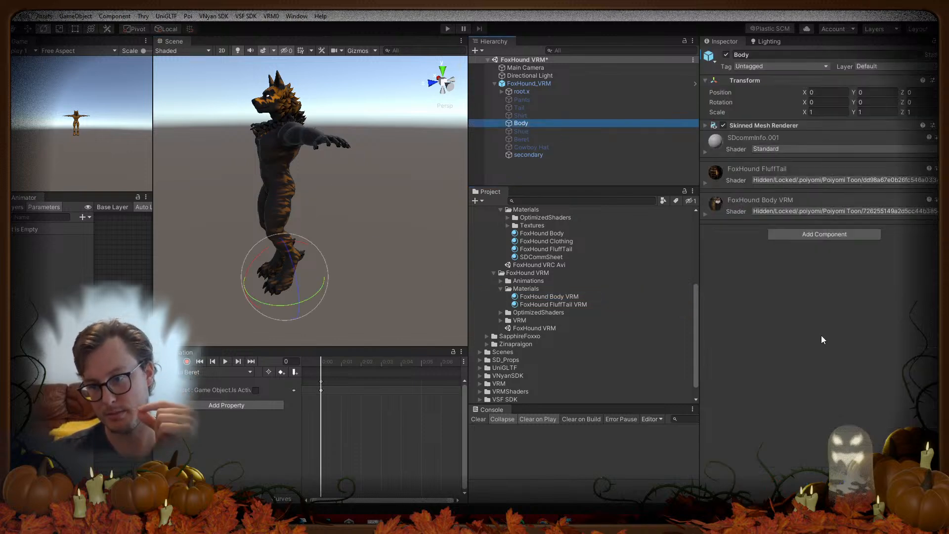
pyautogui.click(706, 214)
pyautogui.scroll(-3, 777, 282)
pyautogui.scroll(-3, 791, 279)
pyautogui.click(805, 278)
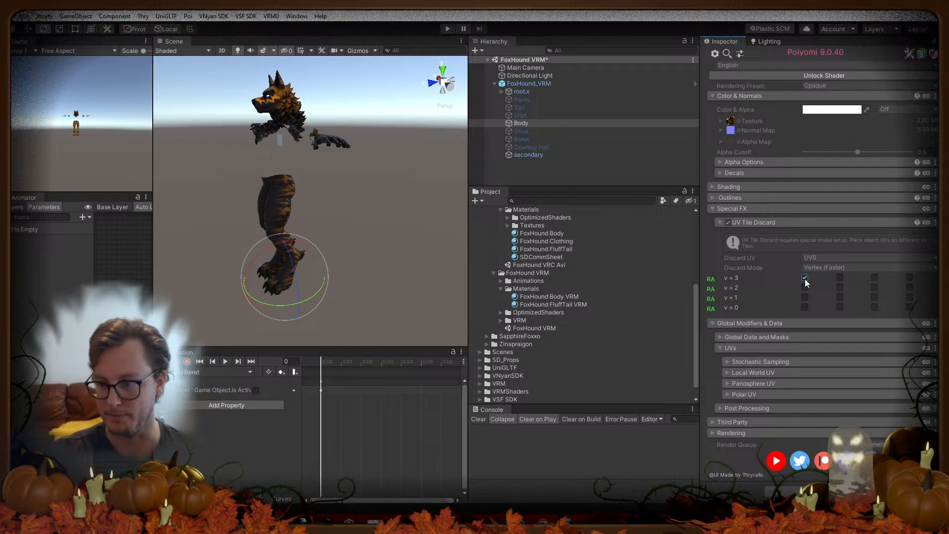
pyautogui.click(805, 278)
pyautogui.click(805, 284)
pyautogui.click(805, 284)
pyautogui.click(805, 284)
pyautogui.click(805, 285)
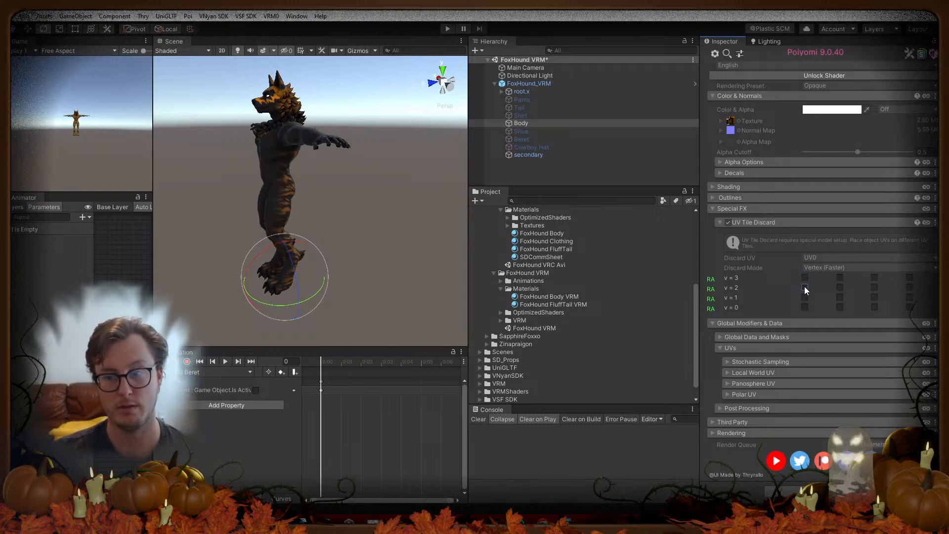
pyautogui.click(805, 287)
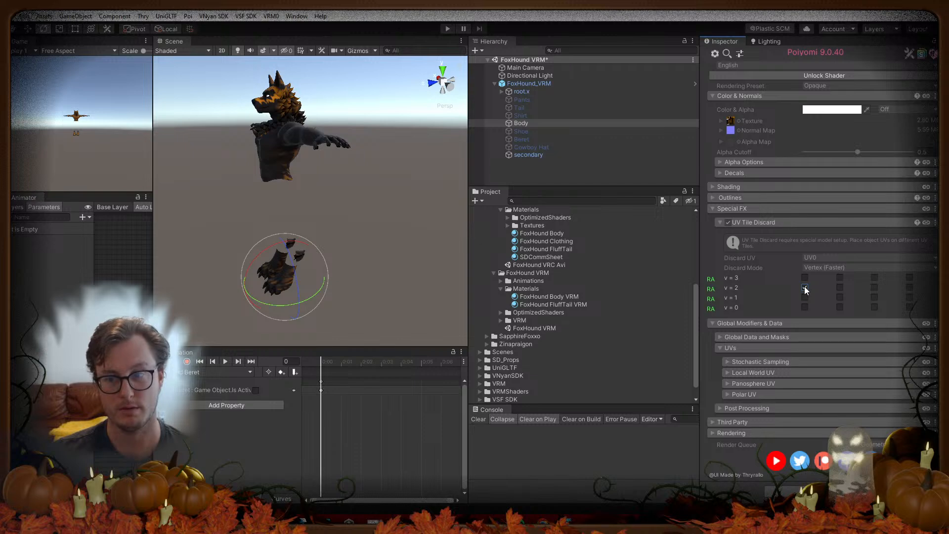
pyautogui.click(805, 287)
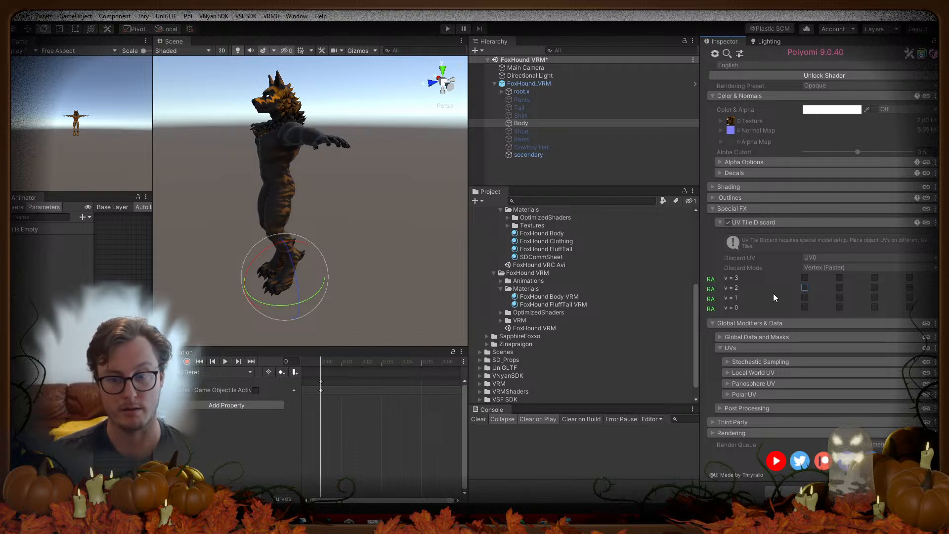
# Step: Set FoxHound FluffTail VRM's Discard UV to UV0 and lock it into an optimized shader
pyautogui.click(558, 295)
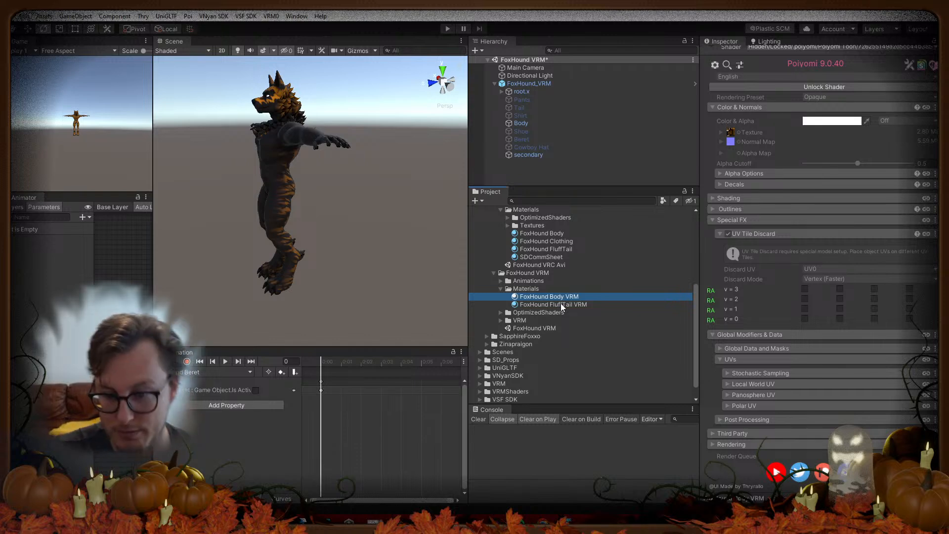
pyautogui.click(561, 304)
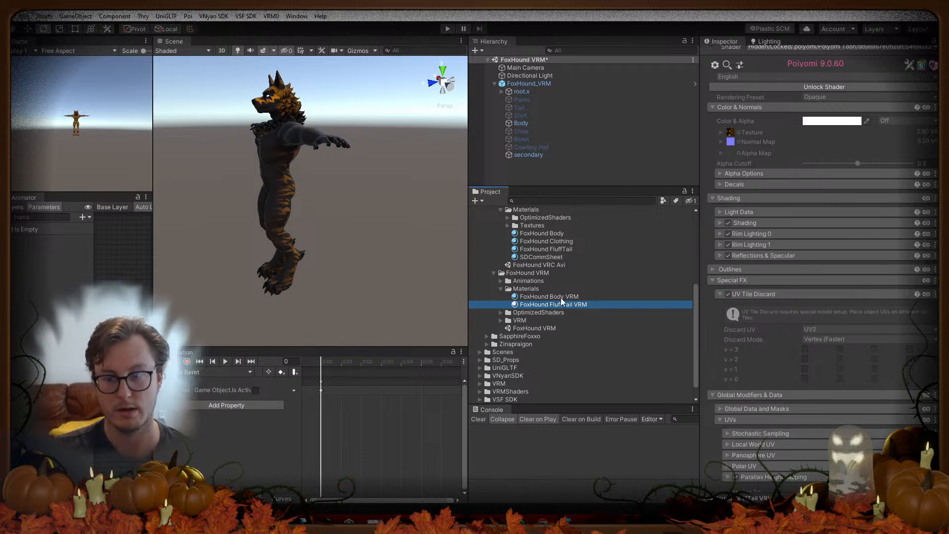
pyautogui.click(815, 88)
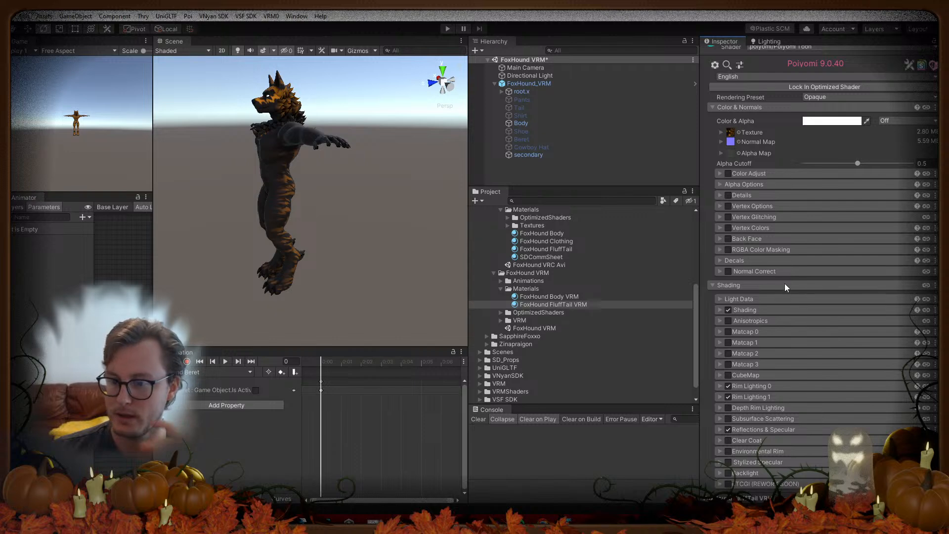
pyautogui.scroll(-5, 781, 321)
pyautogui.click(813, 202)
pyautogui.click(815, 213)
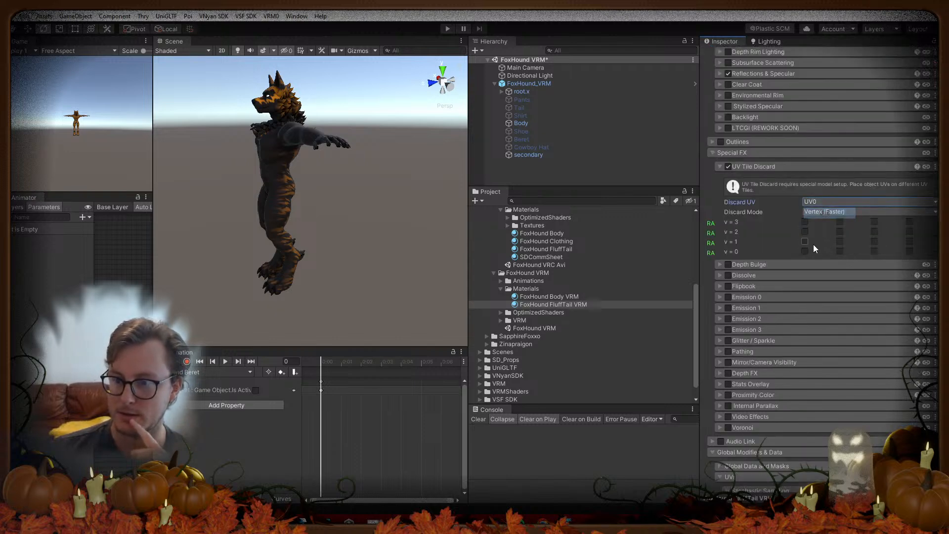
pyautogui.scroll(10, 809, 247)
pyautogui.click(803, 95)
pyautogui.click(803, 100)
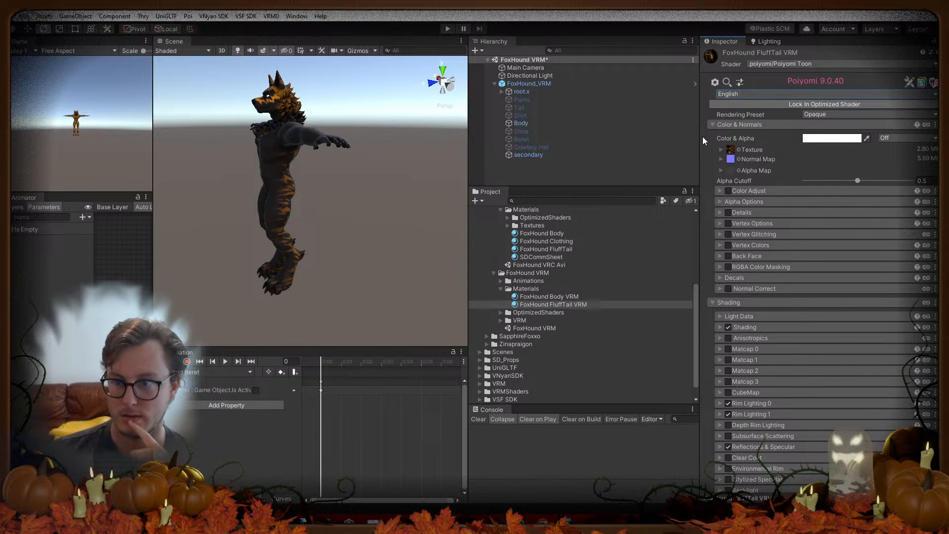
pyautogui.click(746, 105)
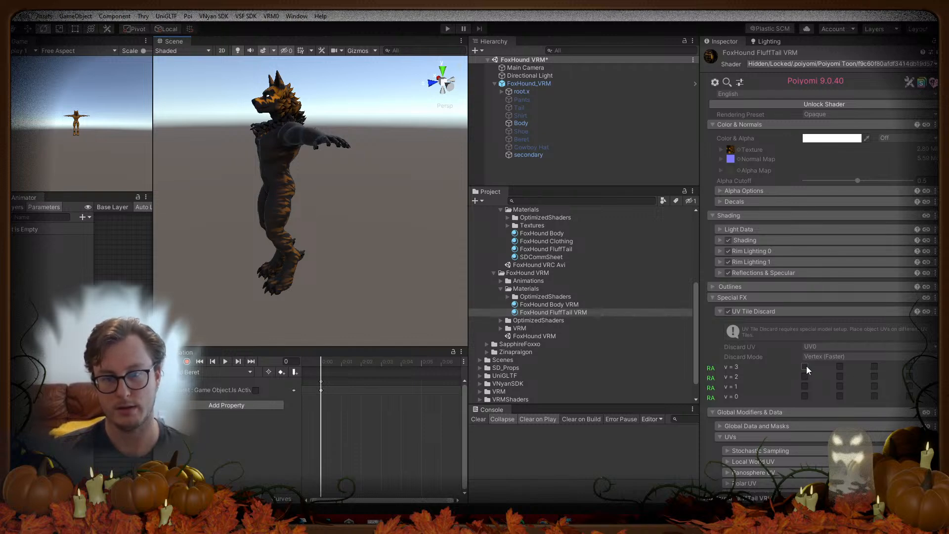
pyautogui.keyDown('alt'); pyautogui.moveTo(316, 151); pyautogui.dragTo(318, 192); pyautogui.keyUp('alt')
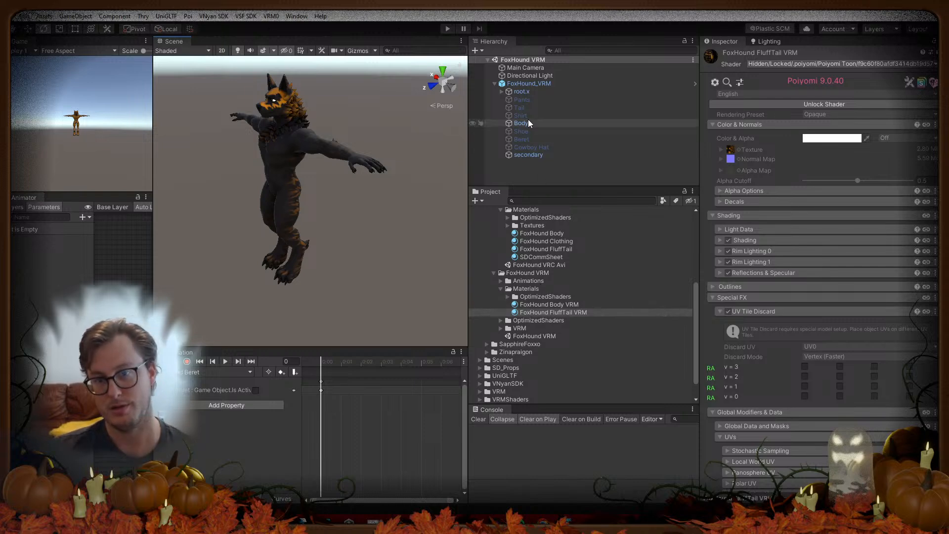
# Step: Make all clothing from Pants to Cowboy Hat visible, then hide only the Cowboy Hat
pyautogui.click(528, 100)
pyautogui.keyDown('ctrl'); pyautogui.click(543, 148); pyautogui.keyUp('ctrl')
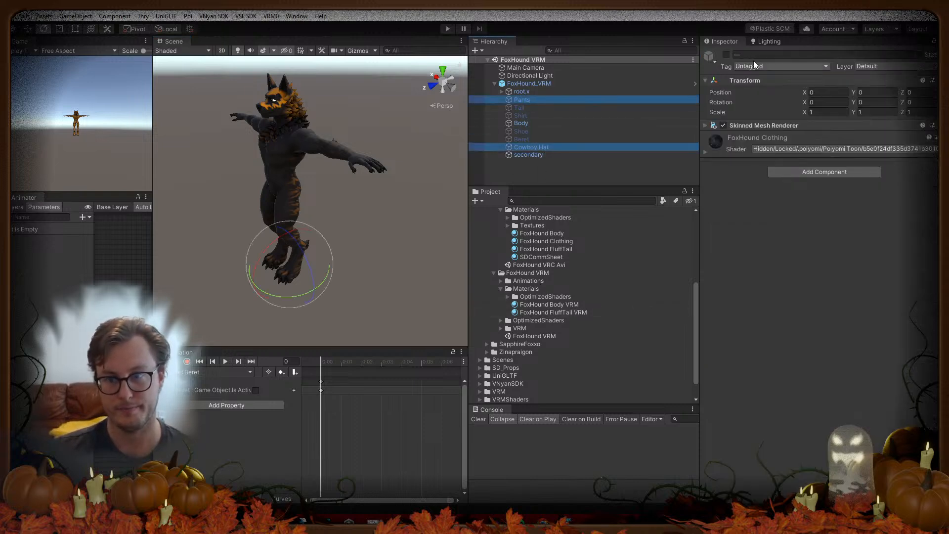
pyautogui.keyDown('shift'); pyautogui.click(531, 109); pyautogui.keyUp('shift')
pyautogui.keyDown('shift'); pyautogui.click(530, 115); pyautogui.keyUp('shift')
pyautogui.keyDown('shift'); pyautogui.click(530, 131); pyautogui.keyUp('shift')
pyautogui.keyDown('shift'); pyautogui.click(531, 145); pyautogui.keyUp('shift')
pyautogui.click(727, 55)
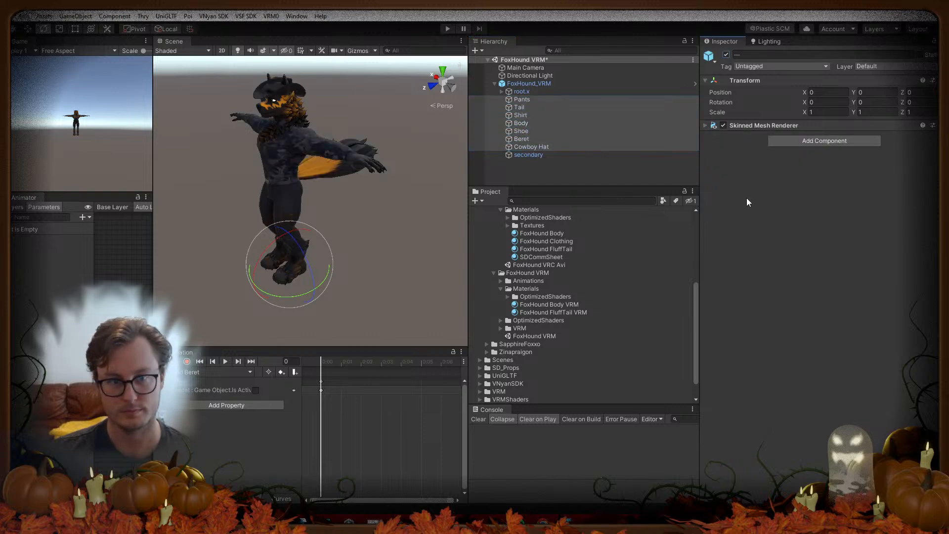
pyautogui.click(544, 147)
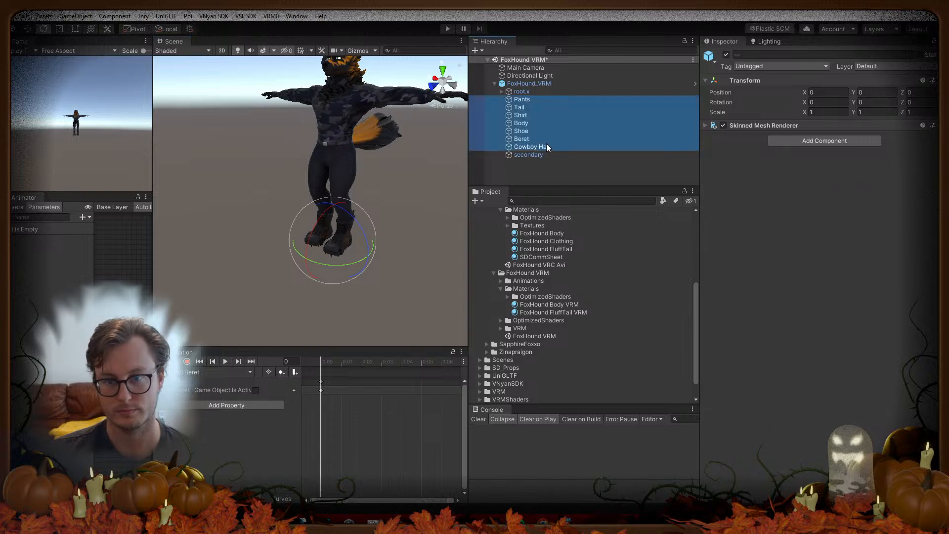
pyautogui.click(726, 55)
pyautogui.click(294, 191)
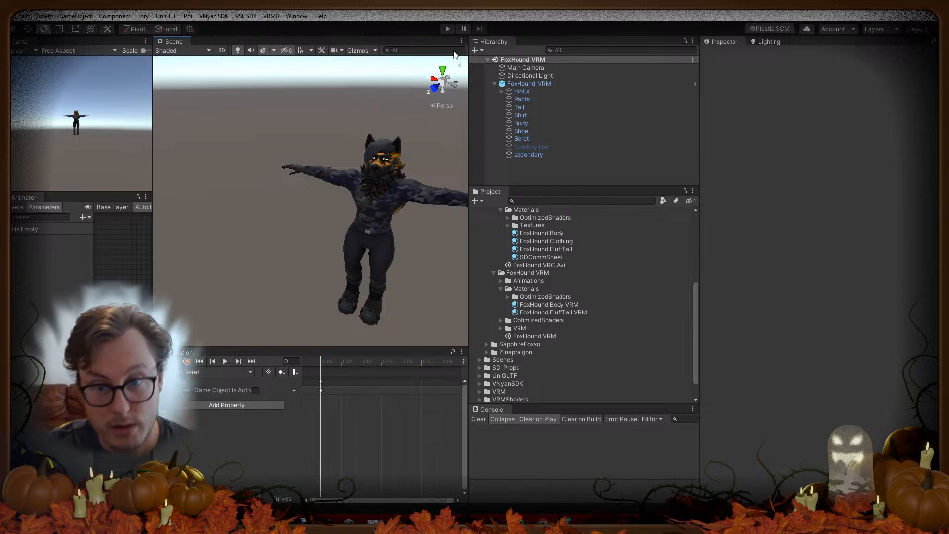
# Step: On Body, discard UV tiles v = 3, v = 2 and v = 1
pyautogui.click(543, 124)
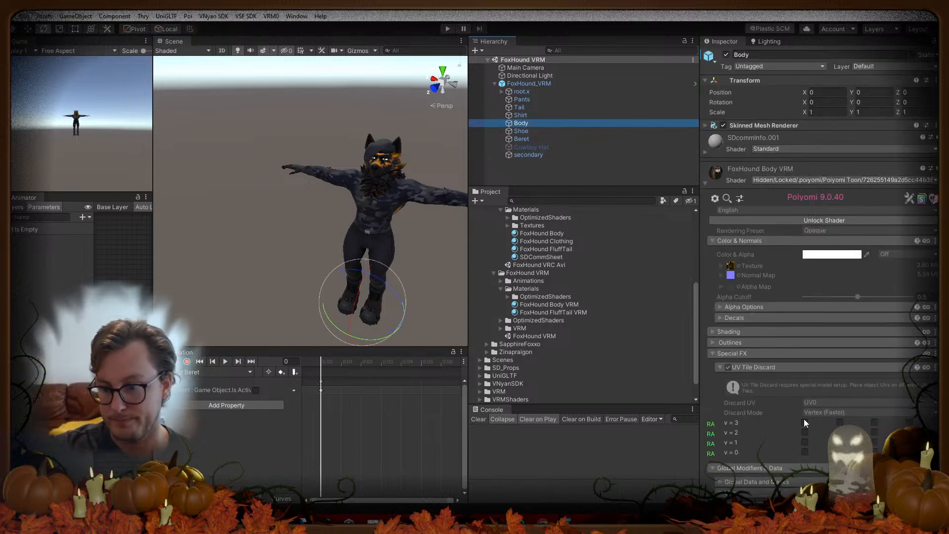
pyautogui.click(805, 422)
pyautogui.click(805, 432)
pyautogui.click(805, 442)
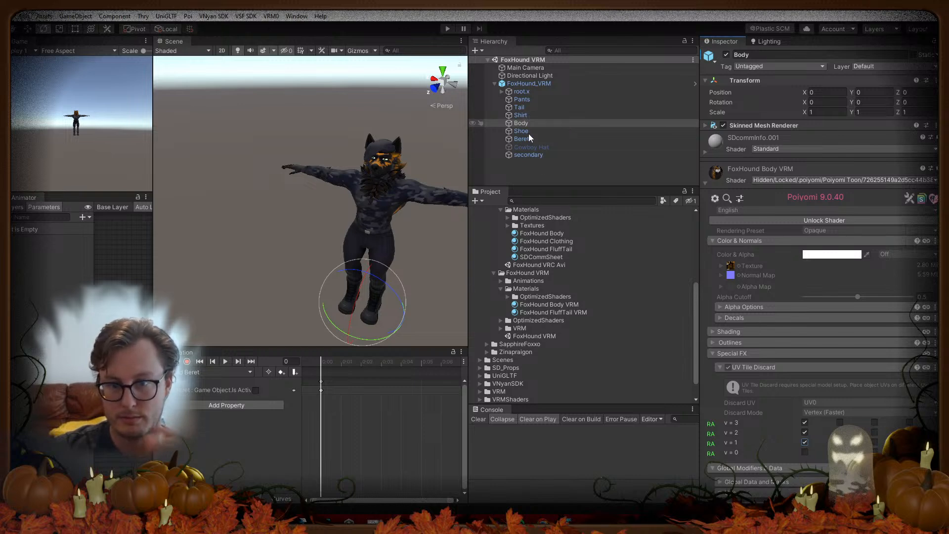
# Step: Discard the FluffTail VRM material's v = 3 UV tile and inspect the character
pyautogui.click(707, 183)
pyautogui.click(706, 214)
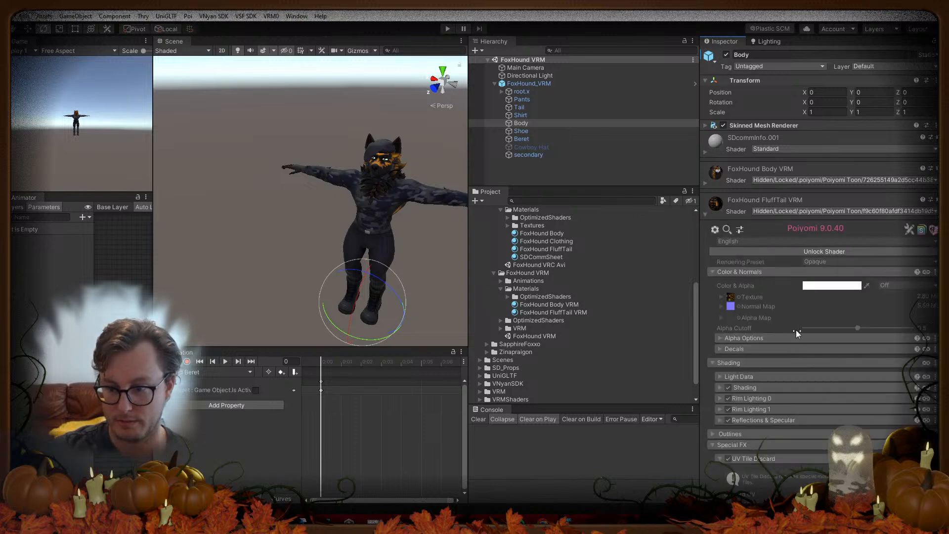
pyautogui.scroll(-10, 796, 329)
pyautogui.click(805, 171)
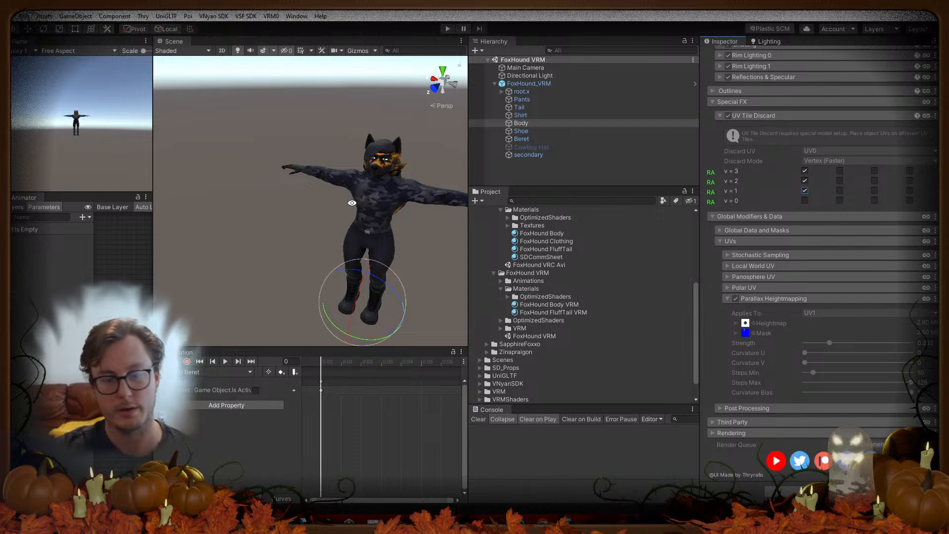
pyautogui.keyDown('alt'); pyautogui.moveTo(337, 207); pyautogui.dragTo(294, 195); pyautogui.keyUp('alt')
pyautogui.moveTo(295, 195); pyautogui.dragTo(248, 193, button='middle')
pyautogui.moveTo(249, 193); pyautogui.dragTo(313, 191, button='right')
pyautogui.press('w')
pyautogui.press('a')
pyautogui.keyDown('alt'); pyautogui.moveTo(313, 192); pyautogui.dragTo(379, 192); pyautogui.keyUp('alt')
pyautogui.scroll(-3, 379, 191)
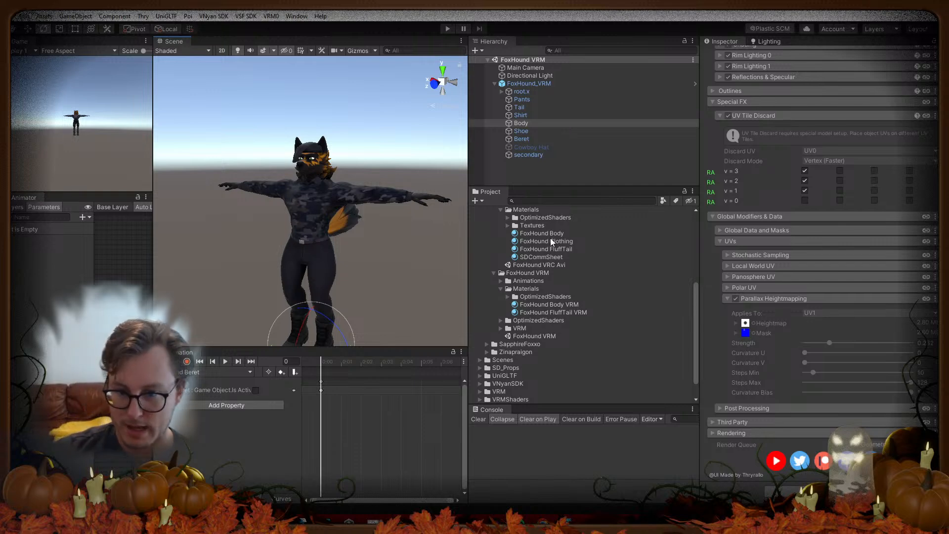
pyautogui.scroll(3, 556, 248)
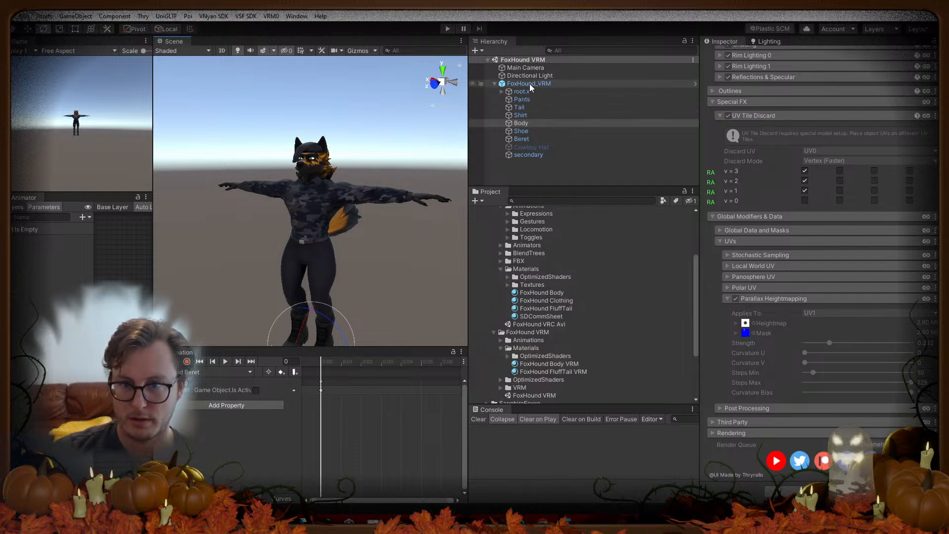
# Step: Remove the FoxHound TESTING controller from FoxHound_VRM's Animator and expand VSF_Animations
pyautogui.click(530, 83)
pyautogui.click(825, 169)
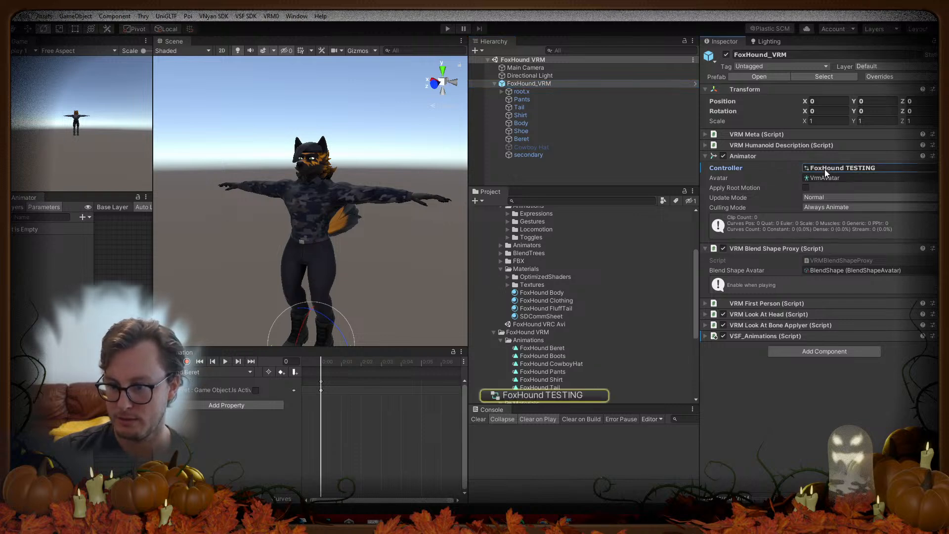
pyautogui.press('Delete')
pyautogui.click(805, 155)
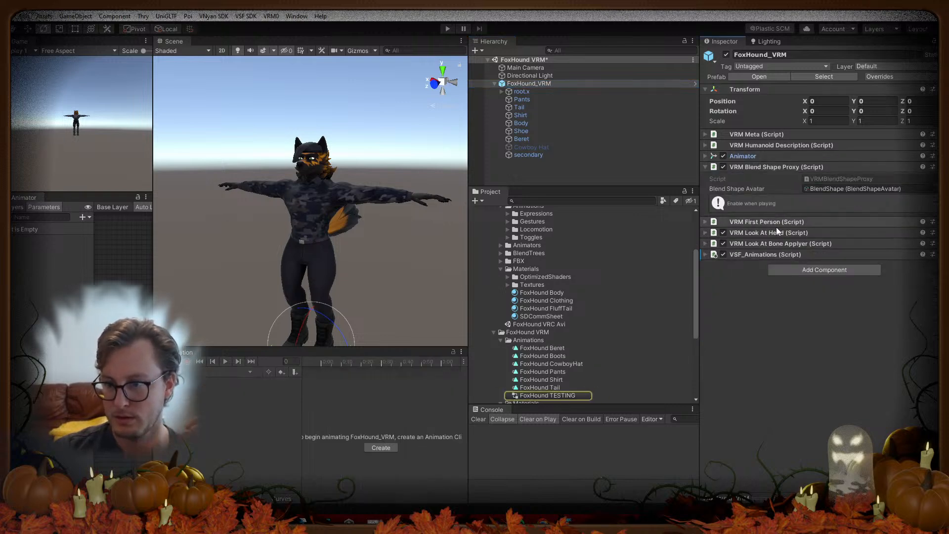
pyautogui.click(759, 254)
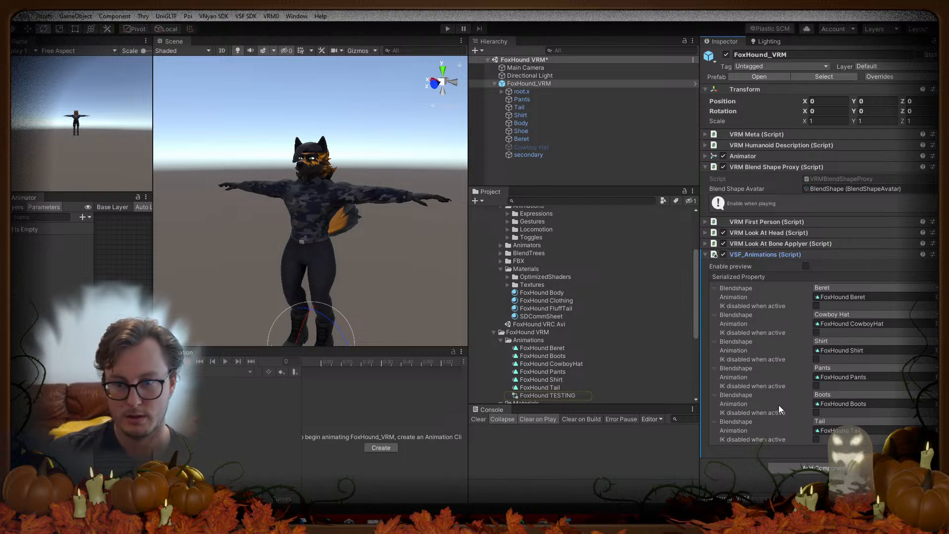
# Step: Review the FoxHound Beret and FoxHound Boots clips in the Animation window
pyautogui.click(840, 298)
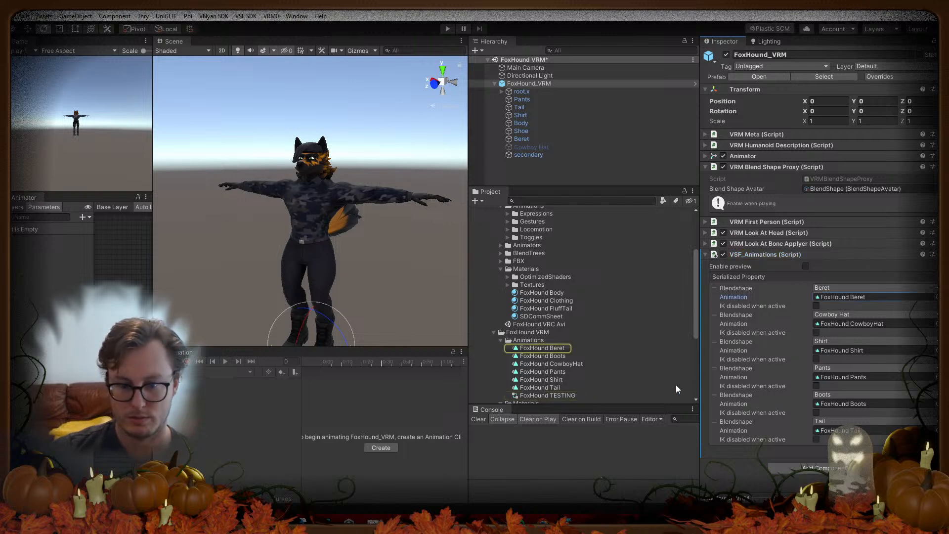
pyautogui.click(552, 349)
pyautogui.click(512, 356)
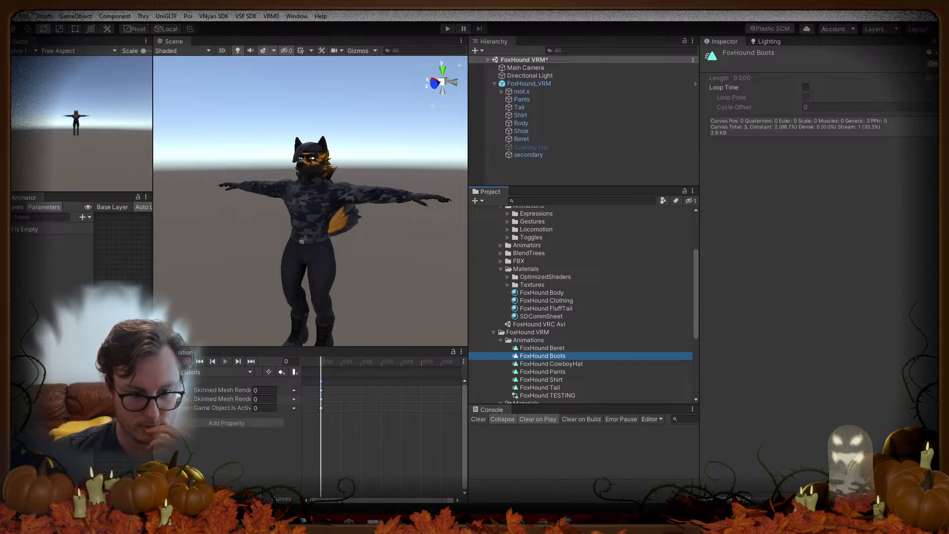
pyautogui.moveTo(153, 357); pyautogui.dragTo(99, 361)
pyautogui.moveTo(248, 437); pyautogui.dragTo(343, 431)
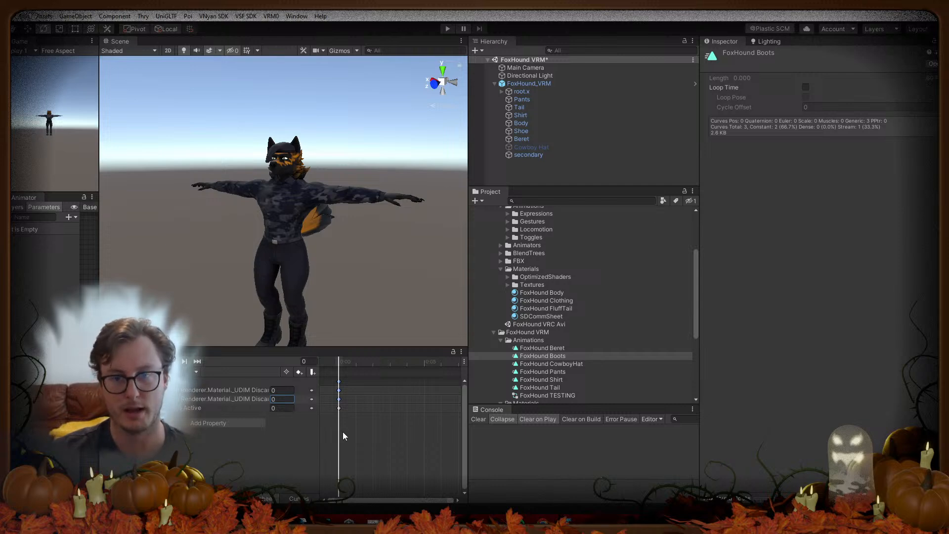
# Step: Select FoxHound_VRM and tick Enable preview on its VSF_Animations component
pyautogui.click(538, 176)
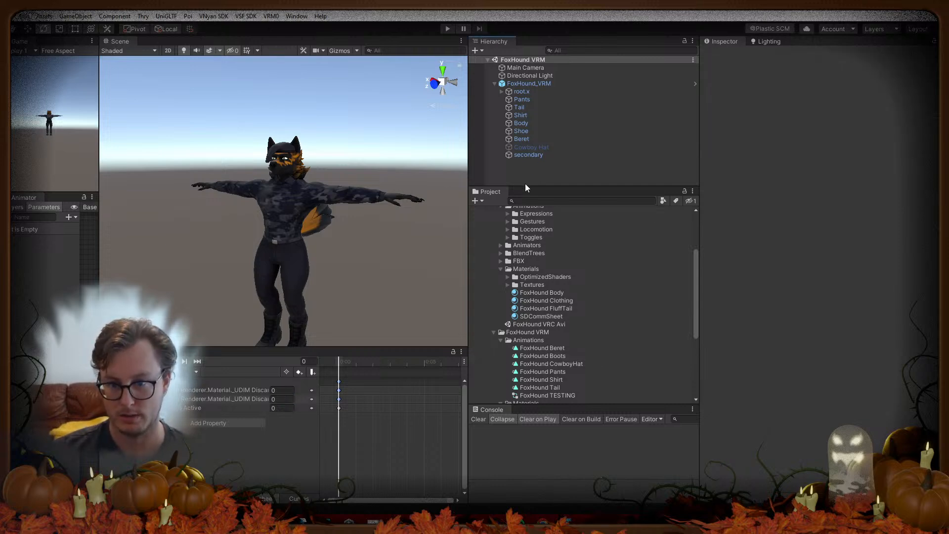
pyautogui.moveTo(525, 187); pyautogui.dragTo(525, 260)
pyautogui.click(494, 83)
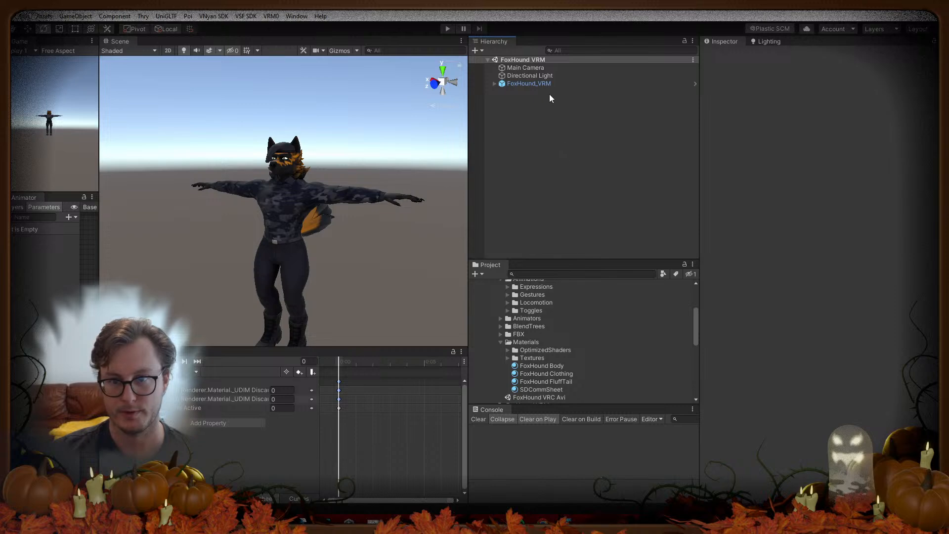
pyautogui.click(547, 84)
pyautogui.click(805, 265)
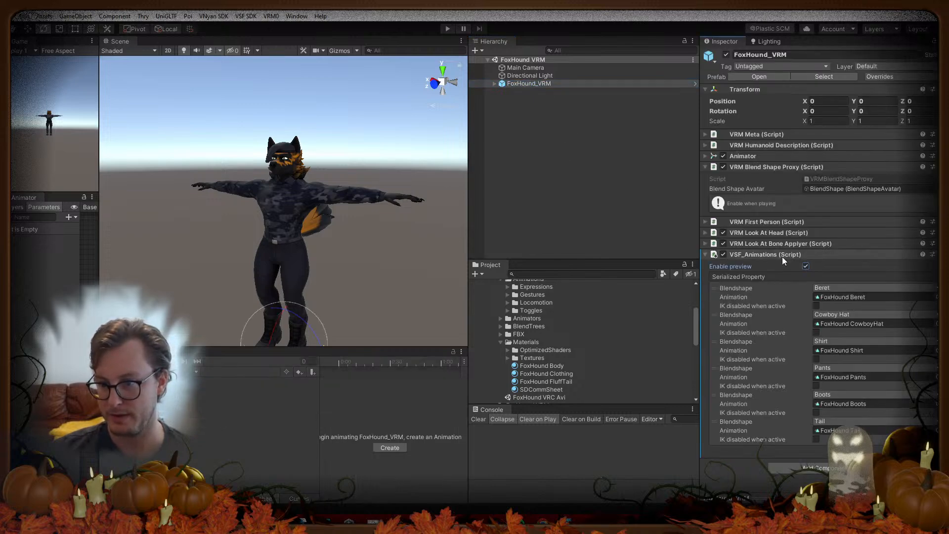
# Step: Enter play mode, enlarge the Game view, and test the Beret and Cowboy Hat toggles
pyautogui.click(448, 29)
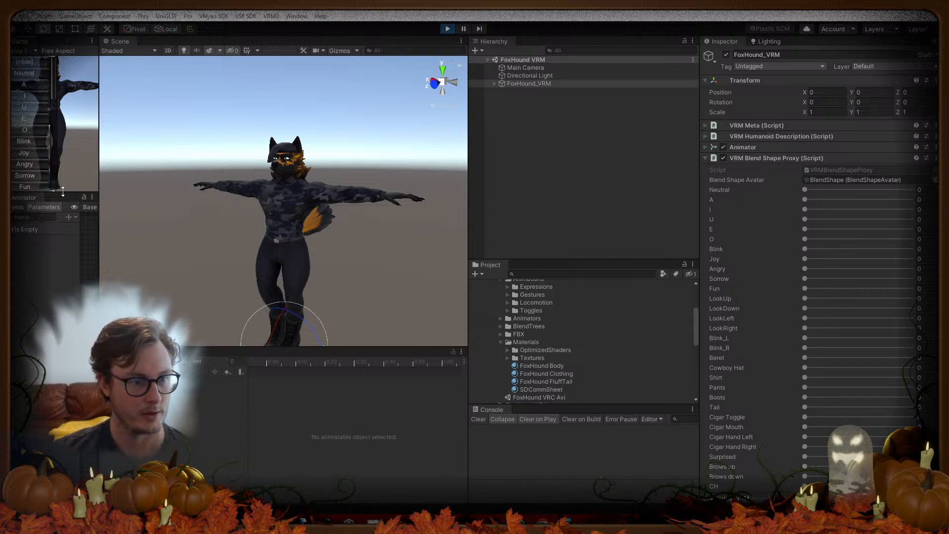
pyautogui.moveTo(49, 194); pyautogui.dragTo(49, 416)
pyautogui.moveTo(99, 219); pyautogui.dragTo(256, 218)
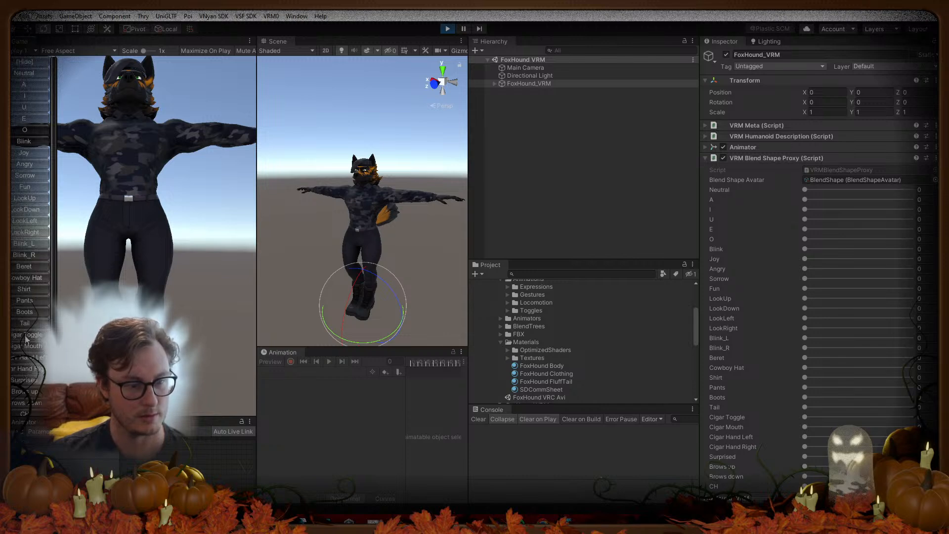
pyautogui.click(25, 268)
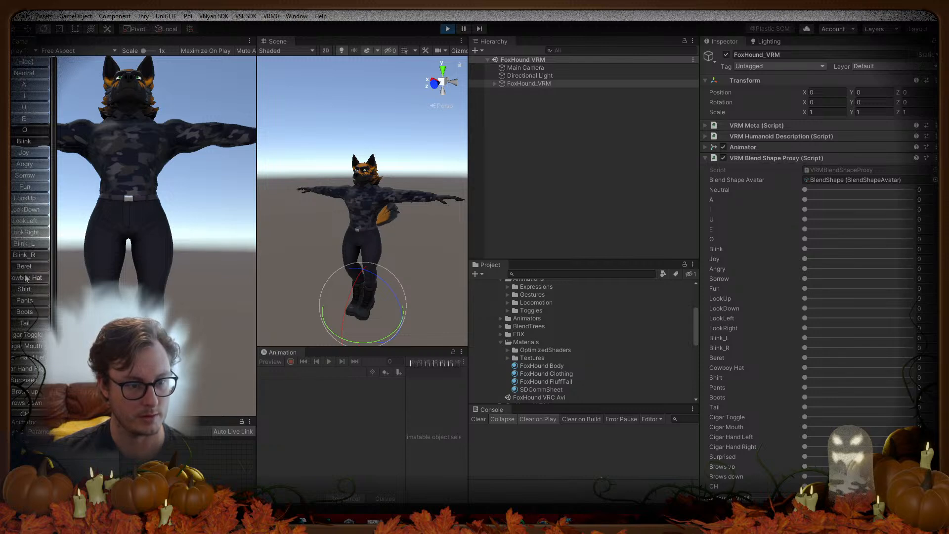
pyautogui.click(27, 279)
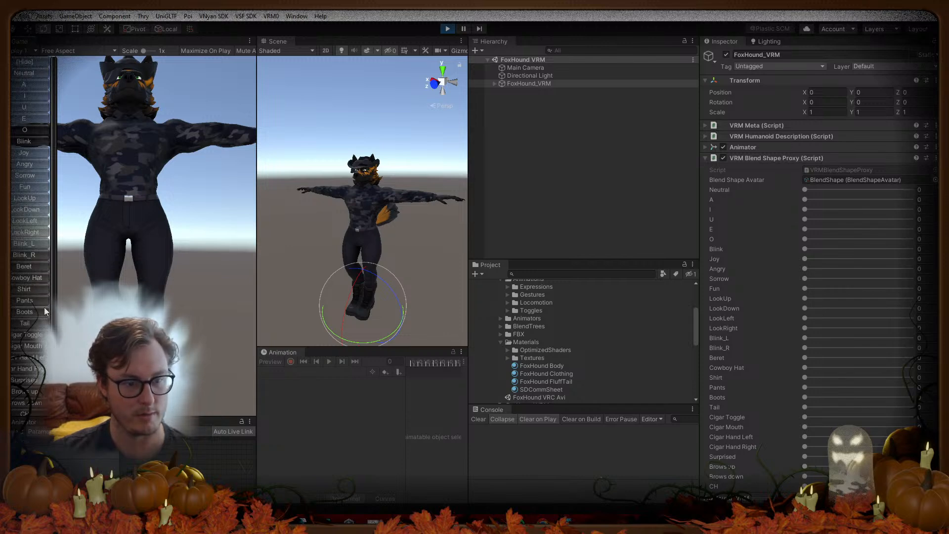
# Step: Test the Pants, Boots, Tail and Shirt toggles, then exit play mode
pyautogui.click(23, 302)
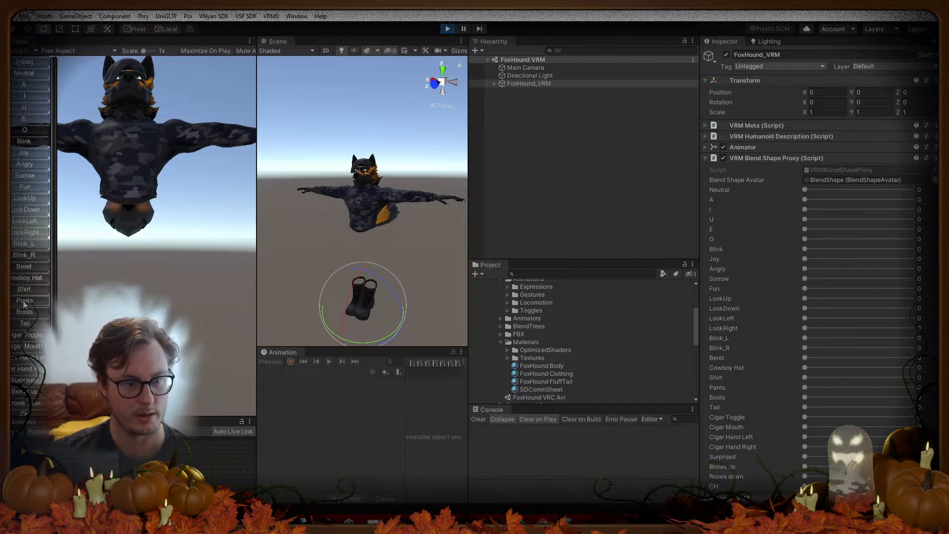
pyautogui.click(24, 302)
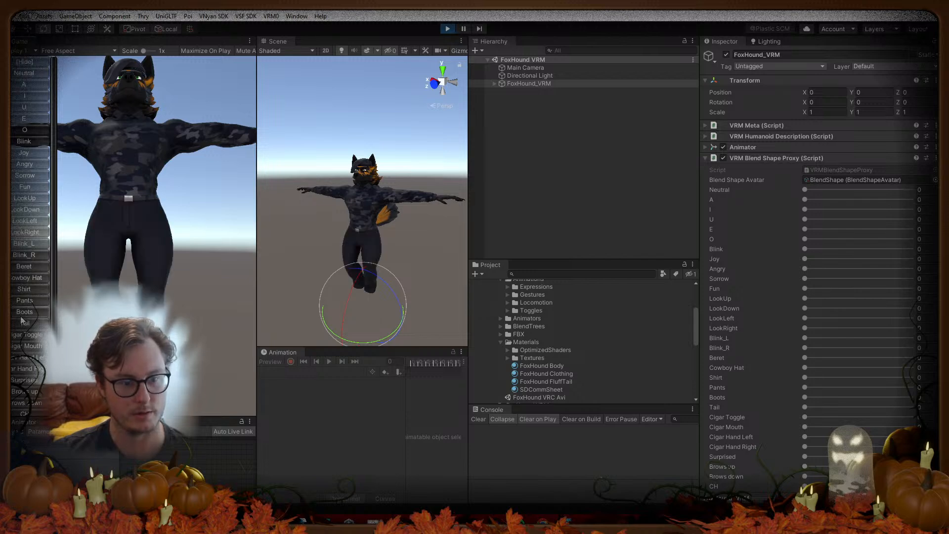
pyautogui.click(23, 302)
pyautogui.click(24, 313)
pyautogui.click(24, 302)
pyautogui.click(24, 314)
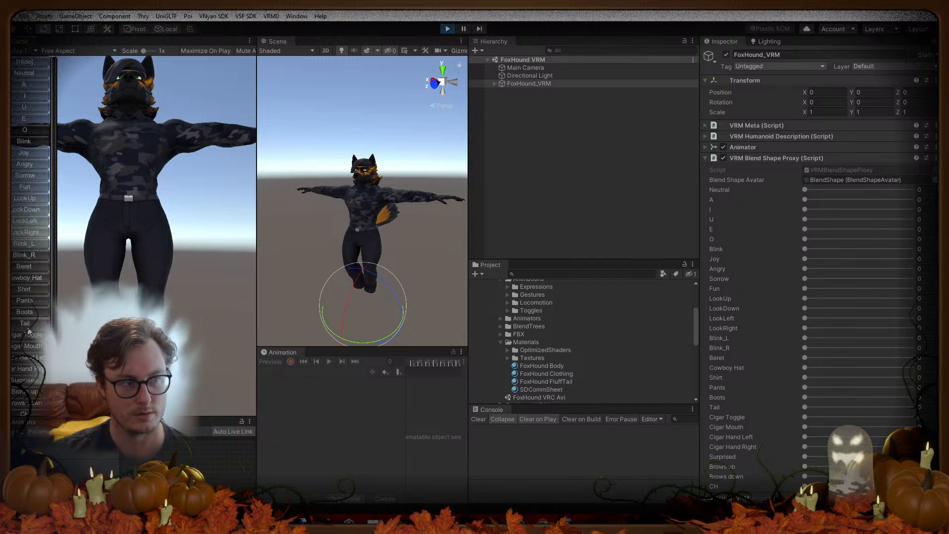
pyautogui.click(26, 323)
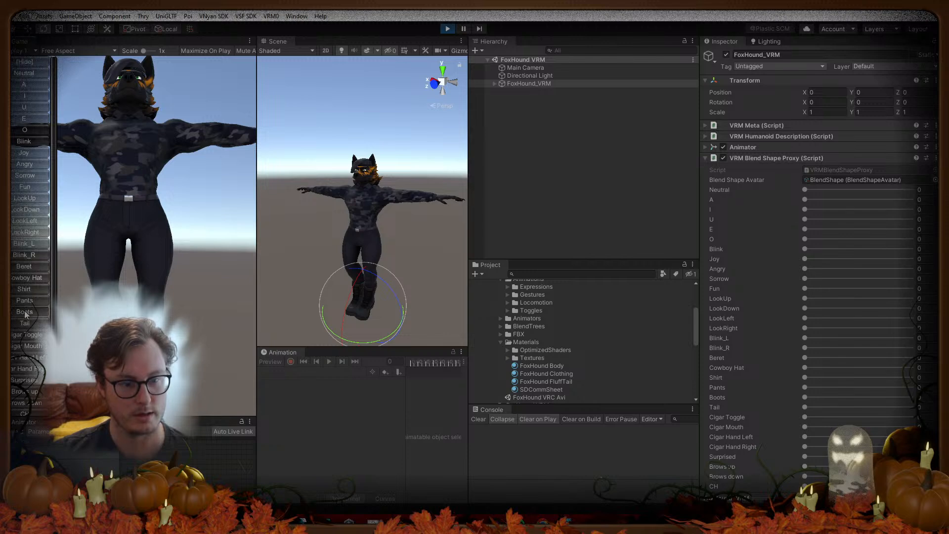
pyautogui.click(25, 300)
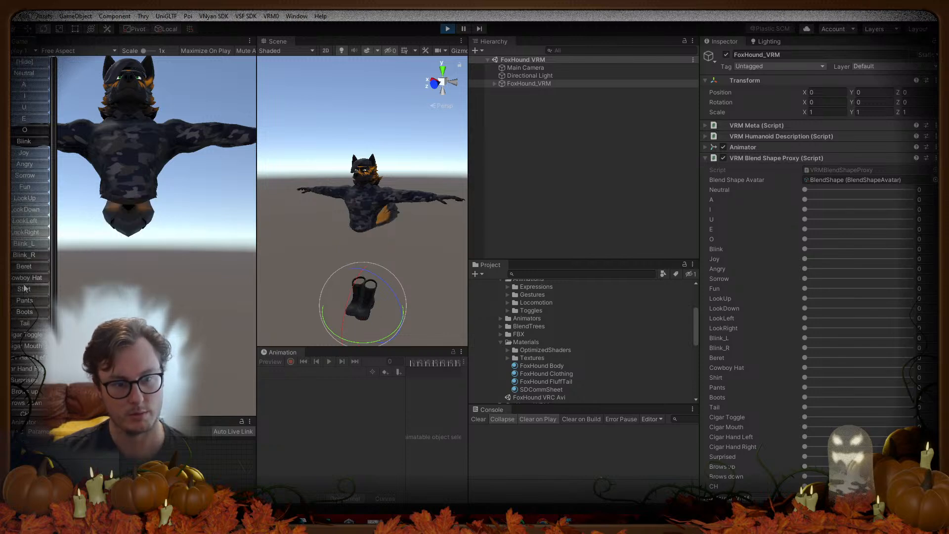
pyautogui.click(24, 288)
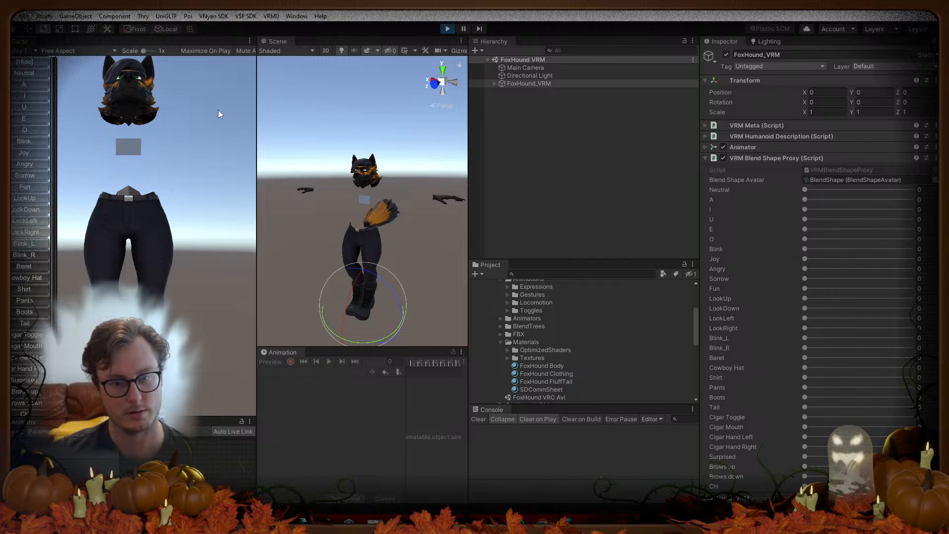
pyautogui.click(447, 29)
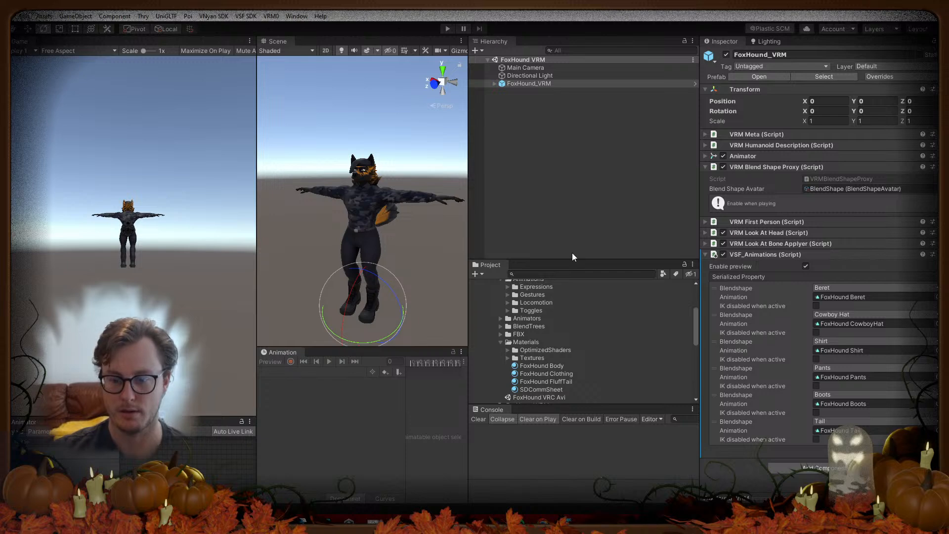
# Step: Rename the FoxHound Body VRM material to FoxHound Body
pyautogui.moveTo(589, 259); pyautogui.dragTo(597, 150)
pyautogui.scroll(-4, 544, 319)
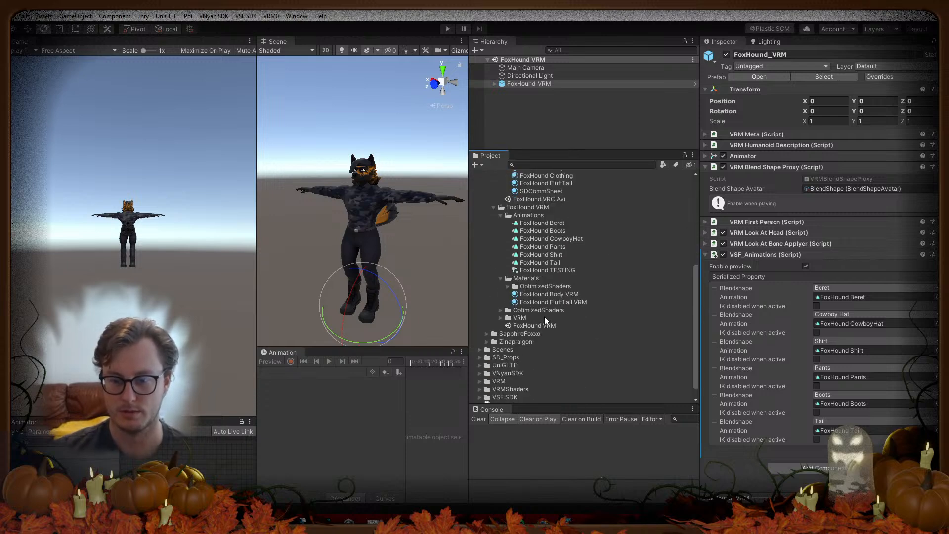
pyautogui.click(561, 295)
pyautogui.press('F2')
pyautogui.press('End')
pyautogui.press('BackSpace')
pyautogui.press('BackSpace')
pyautogui.press('BackSpace')
pyautogui.press('BackSpace')
pyautogui.press('Return')
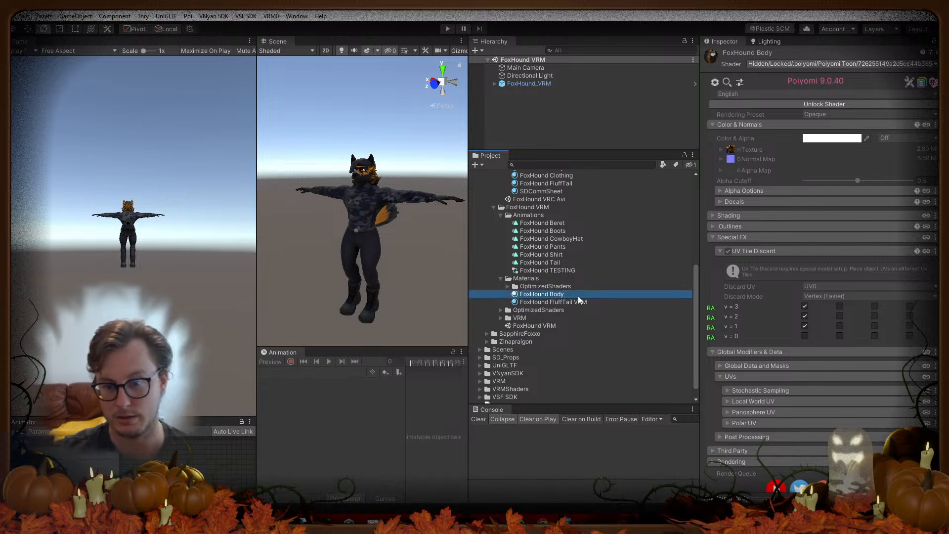
# Step: Rename the FoxHound FluffTail VRM material to FoxHound FluffTail and enter play mode
pyautogui.click(588, 303)
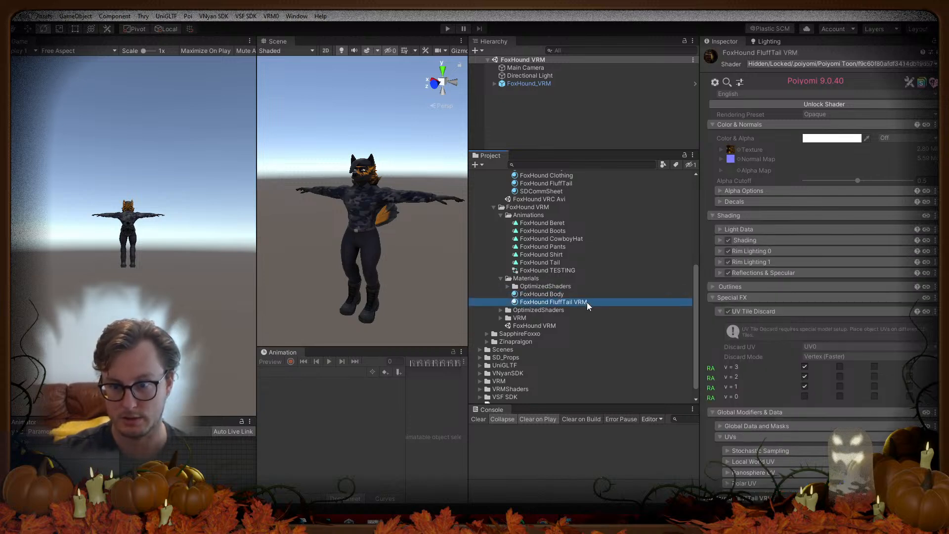
pyautogui.click(598, 312)
pyautogui.click(589, 297)
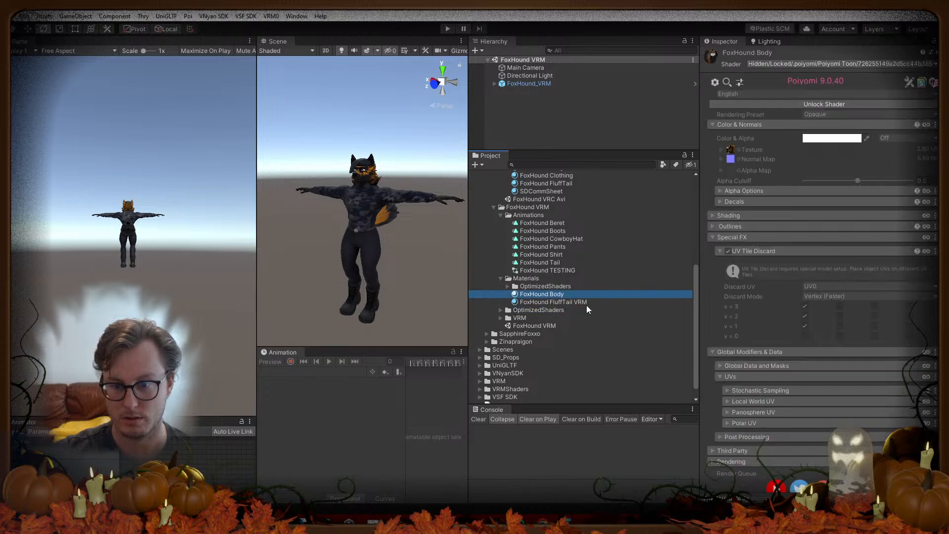
pyautogui.click(590, 303)
pyautogui.press('F2')
pyautogui.press('End')
pyautogui.press('BackSpace')
pyautogui.press('BackSpace')
pyautogui.press('BackSpace')
pyautogui.press('BackSpace')
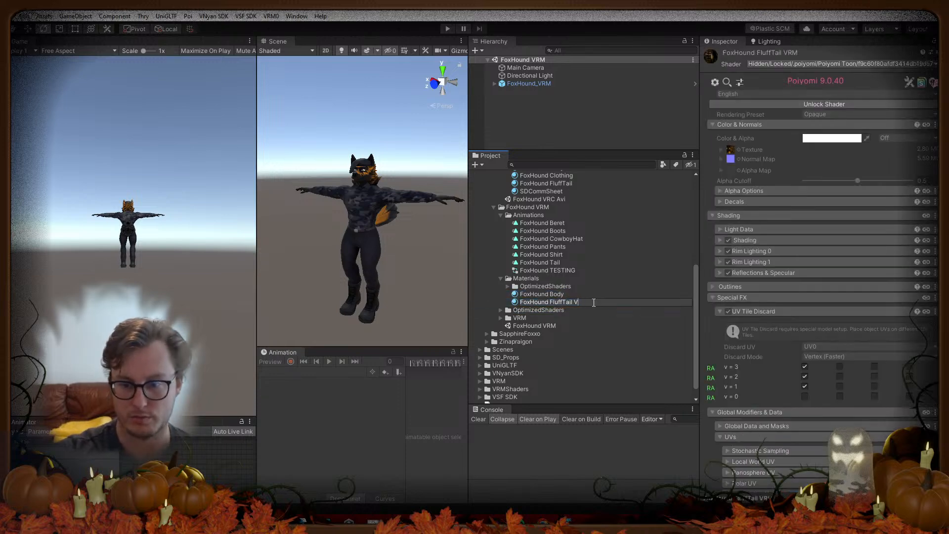
pyautogui.press('Return')
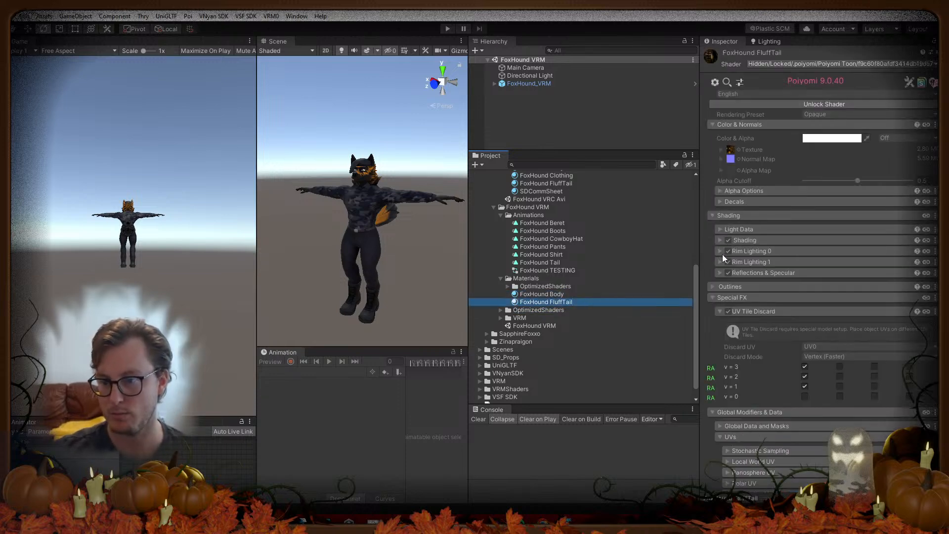
pyautogui.click(448, 29)
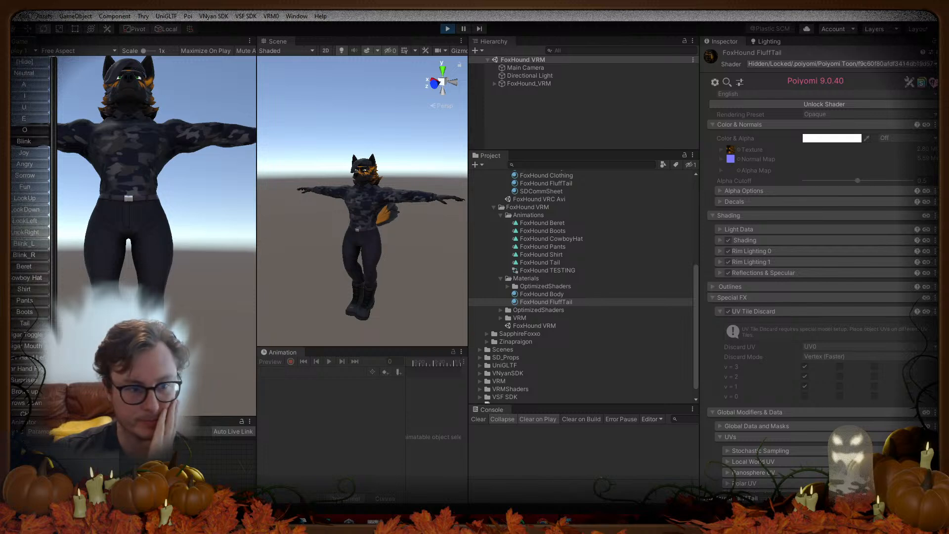
# Step: Hide the boots, stop play mode, and unlock the tail material's shader
pyautogui.click(25, 312)
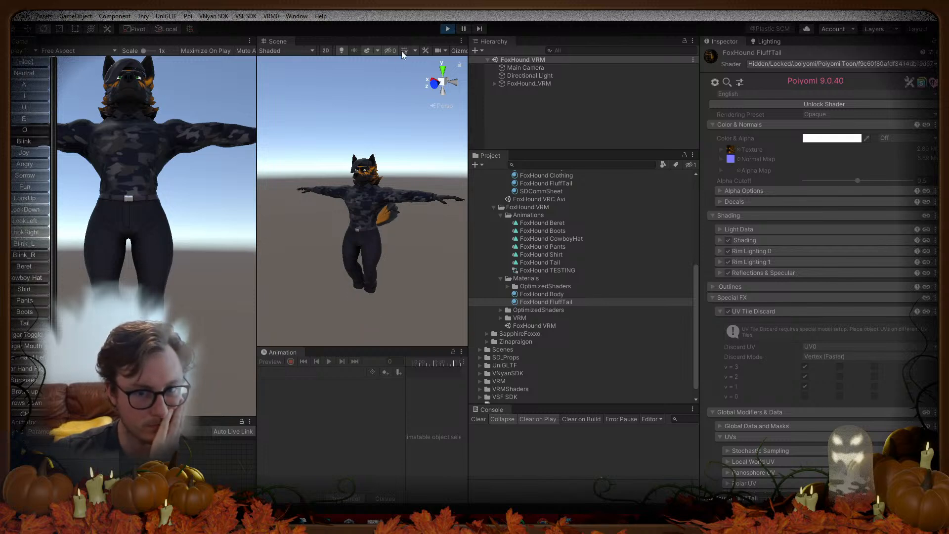
pyautogui.click(446, 30)
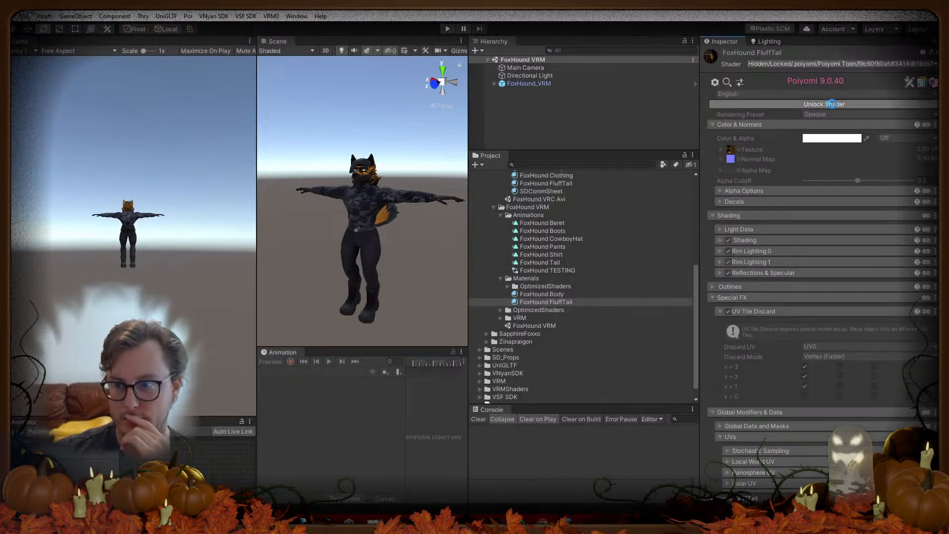
pyautogui.click(833, 105)
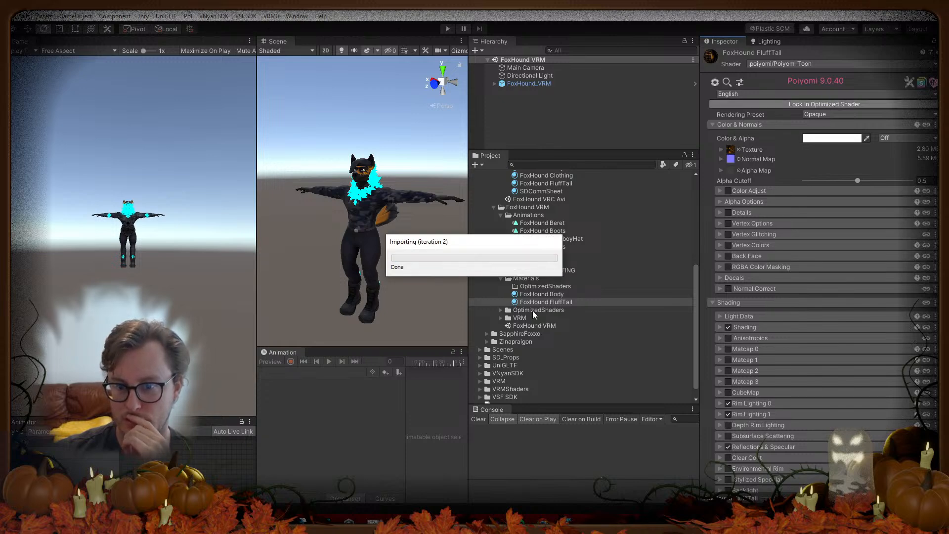
# Step: Unlock the FoxHound Body material's shader, then lock it back as an optimized shader
pyautogui.click(538, 295)
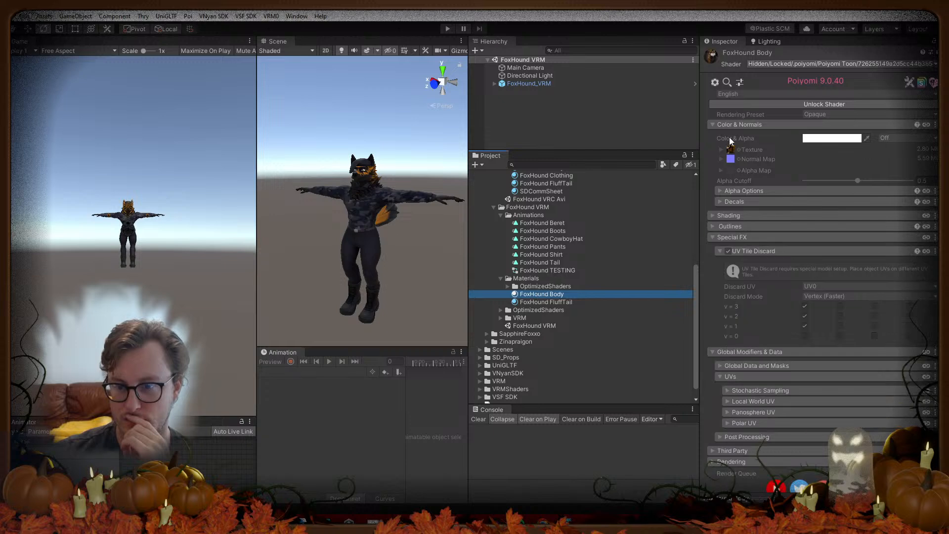
pyautogui.click(771, 106)
pyautogui.click(771, 104)
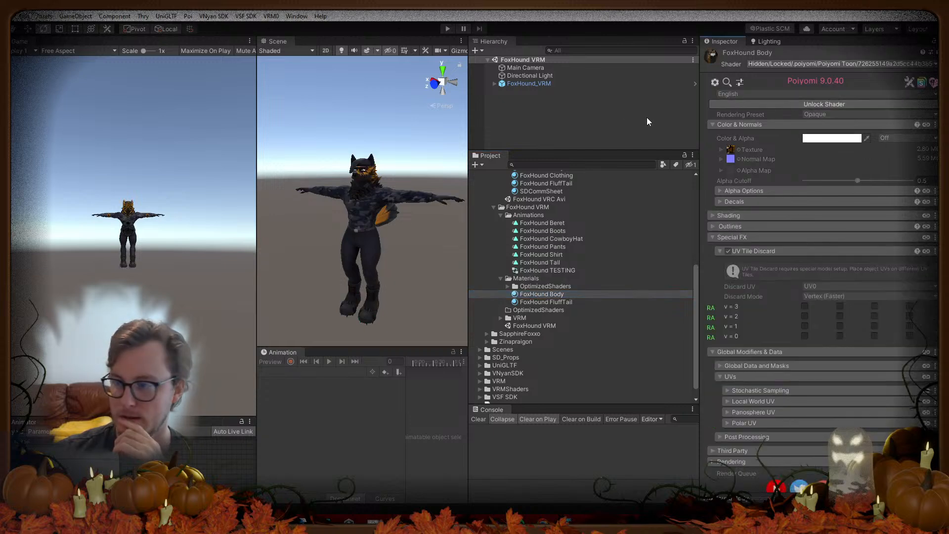
pyautogui.click(447, 28)
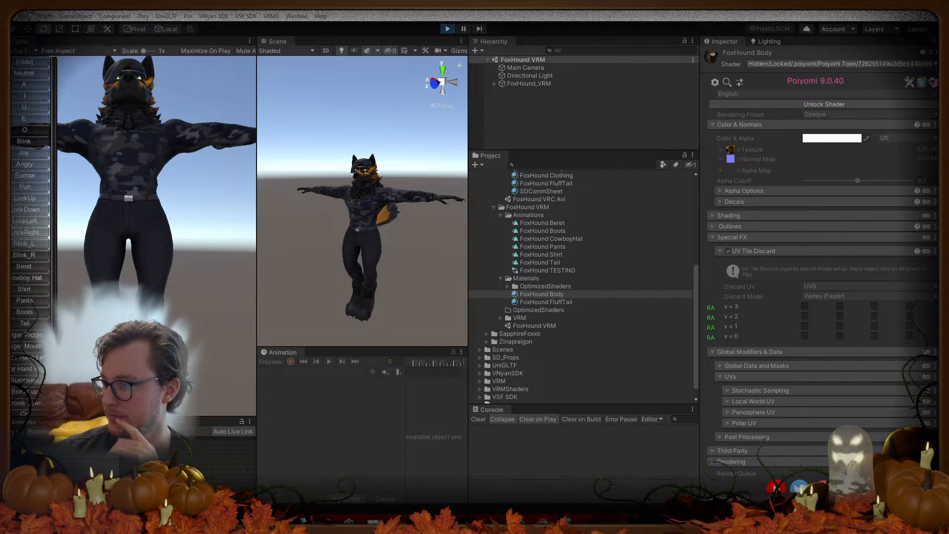
pyautogui.click(15, 312)
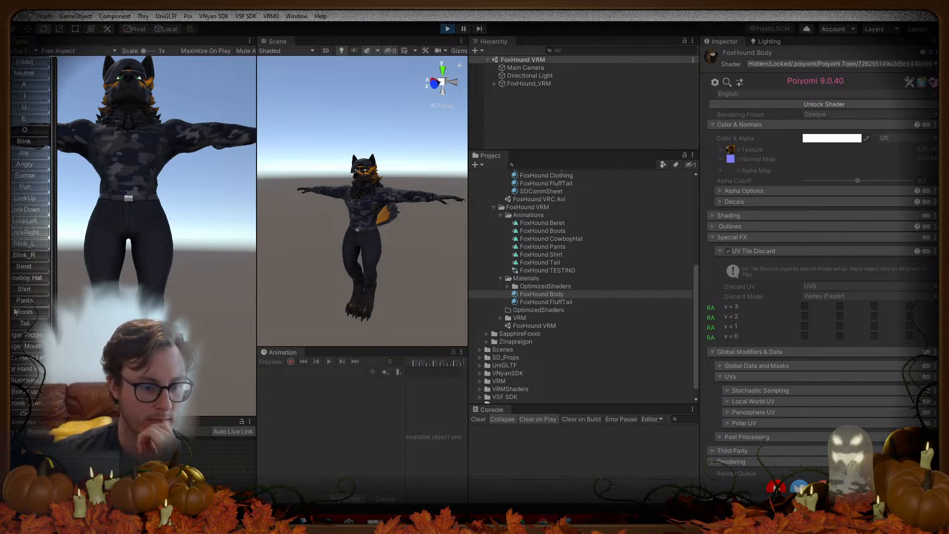
pyautogui.click(17, 304)
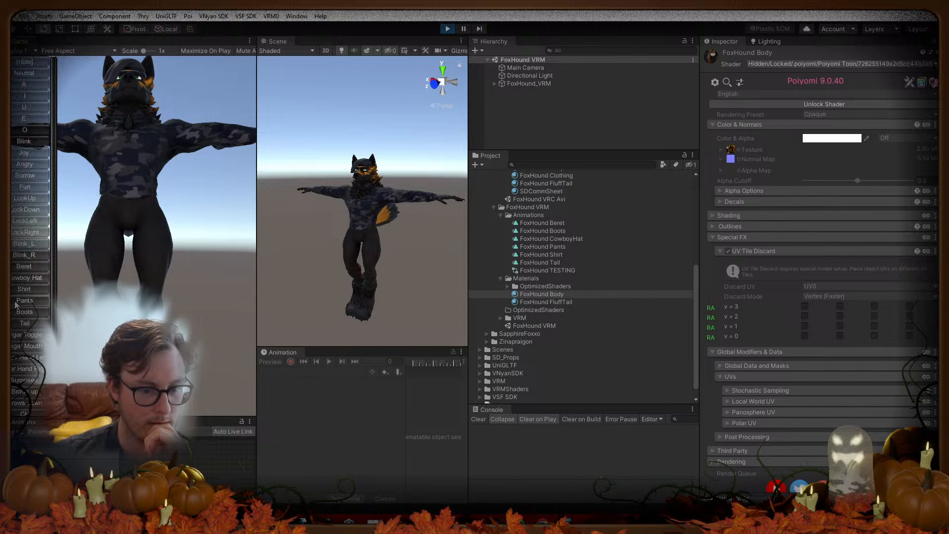
pyautogui.click(16, 311)
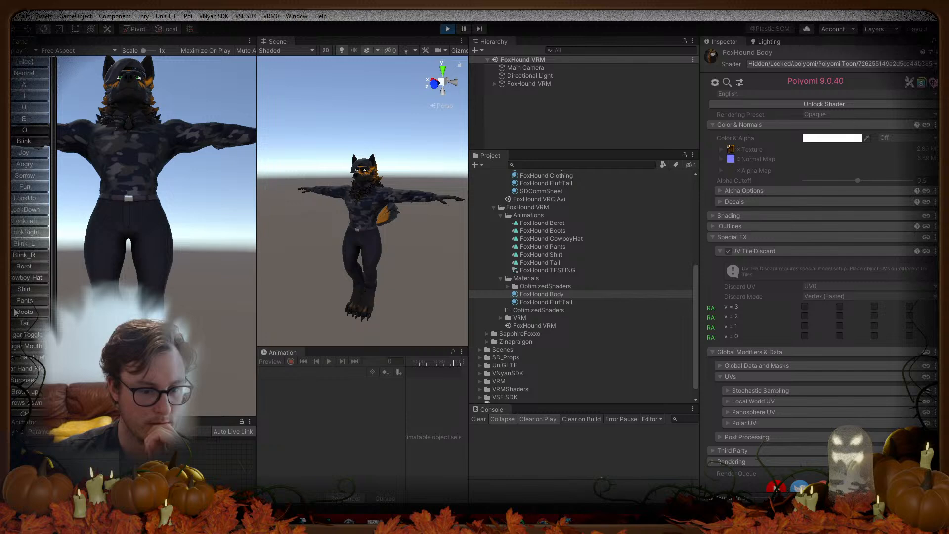
pyautogui.click(18, 292)
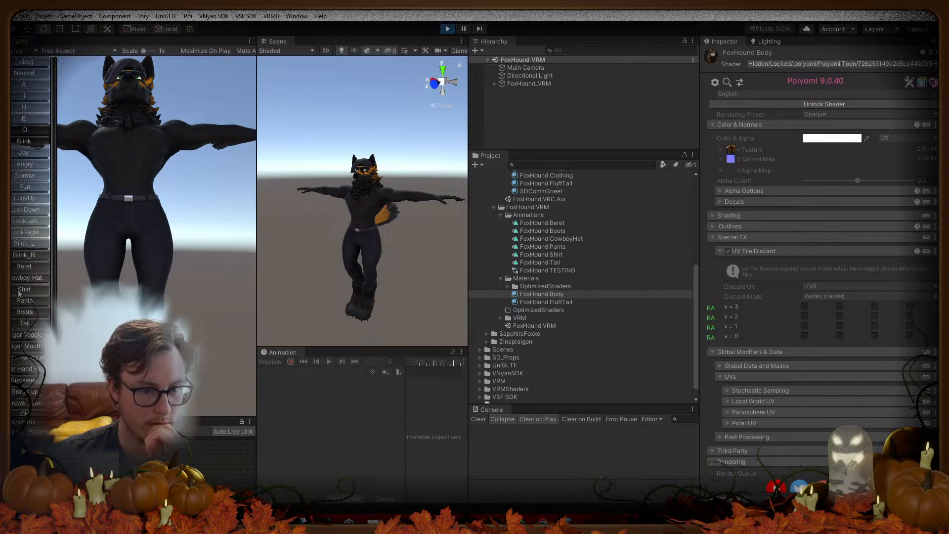
pyautogui.click(18, 301)
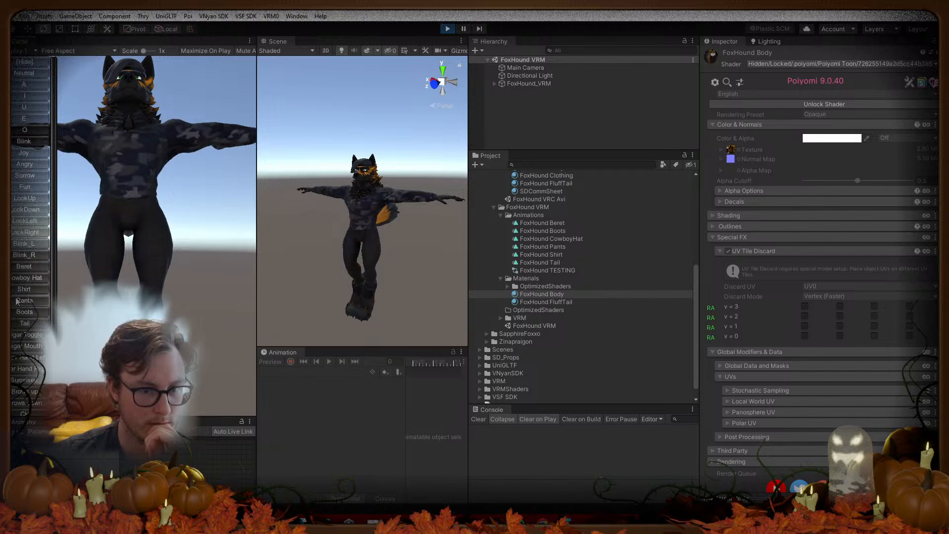
pyautogui.click(16, 301)
pyautogui.click(20, 268)
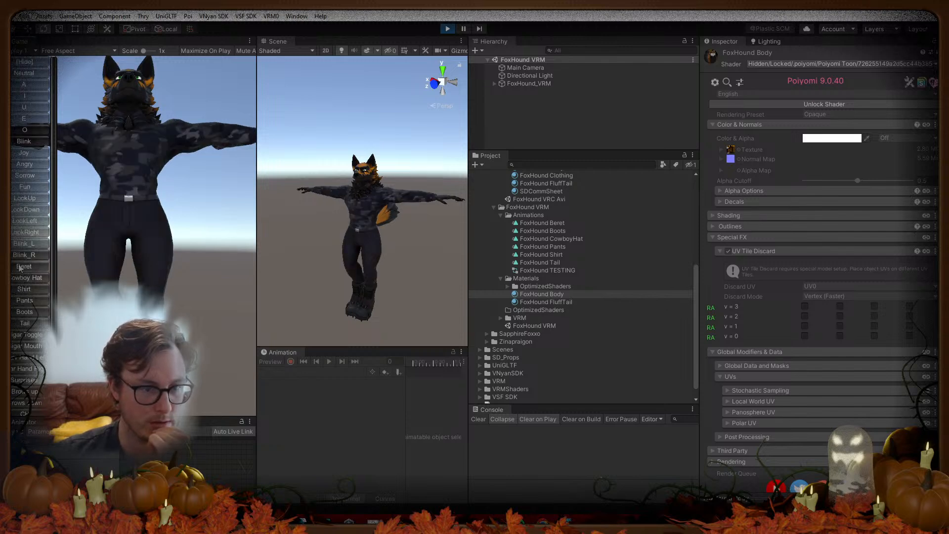
pyautogui.click(20, 269)
pyautogui.click(22, 271)
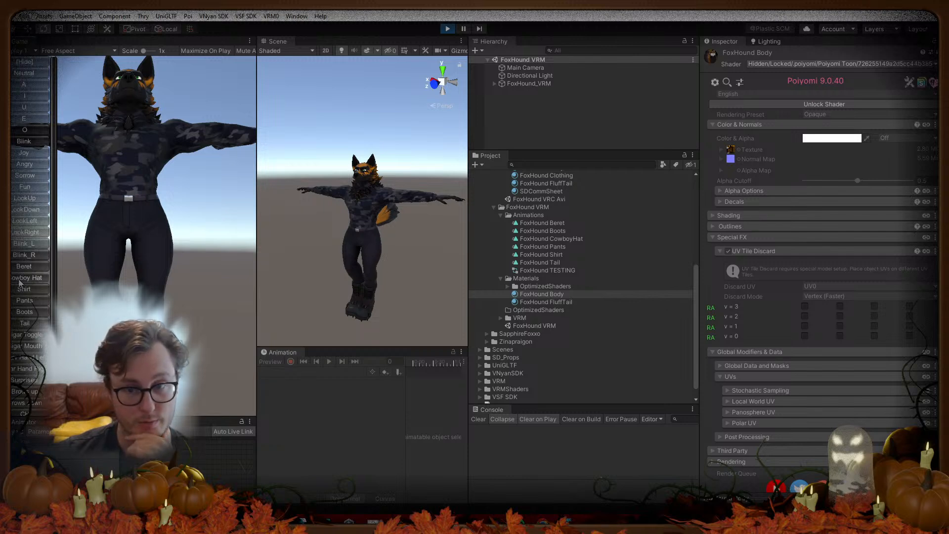
pyautogui.click(448, 29)
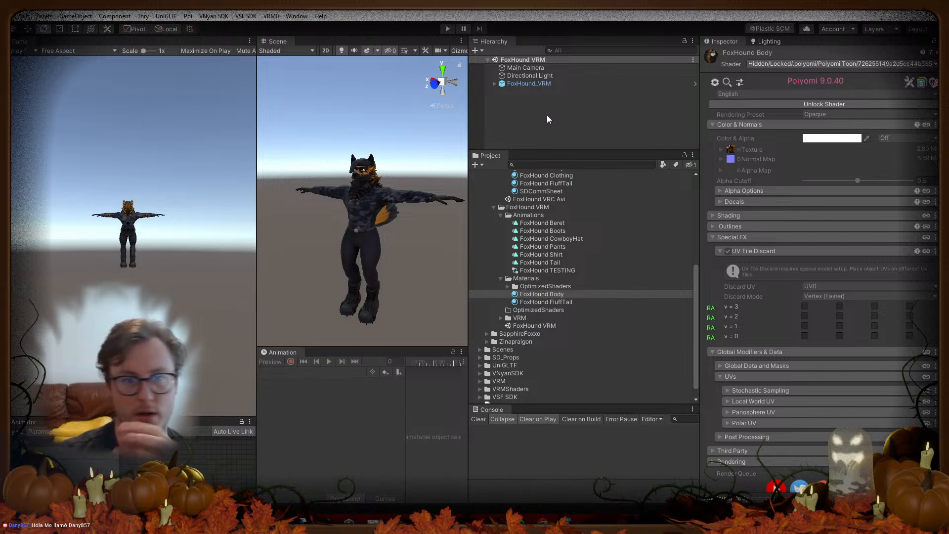
# Step: Select FoxHound_VRM and start VSF SDK > Export Avatar Bundle, then cancel it
pyautogui.click(538, 91)
pyautogui.click(537, 84)
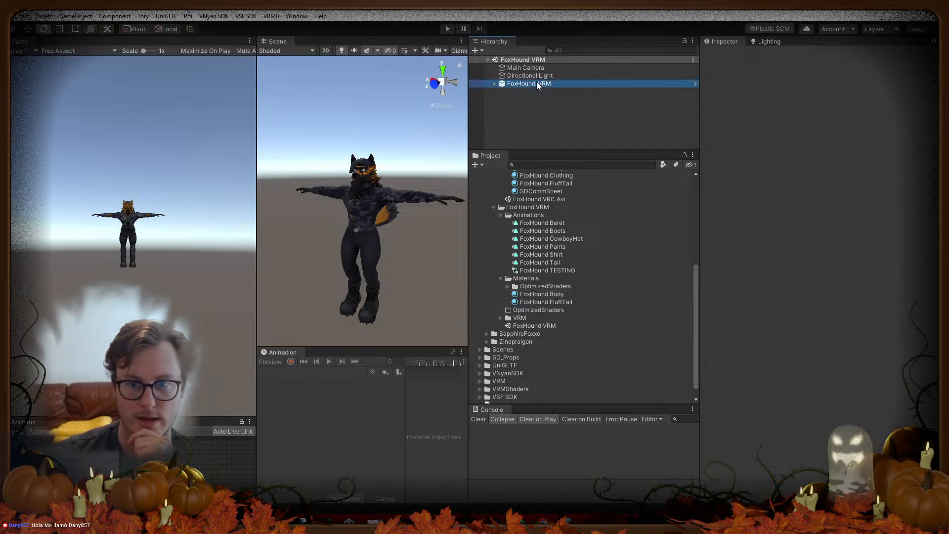
pyautogui.click(246, 16)
pyautogui.click(256, 28)
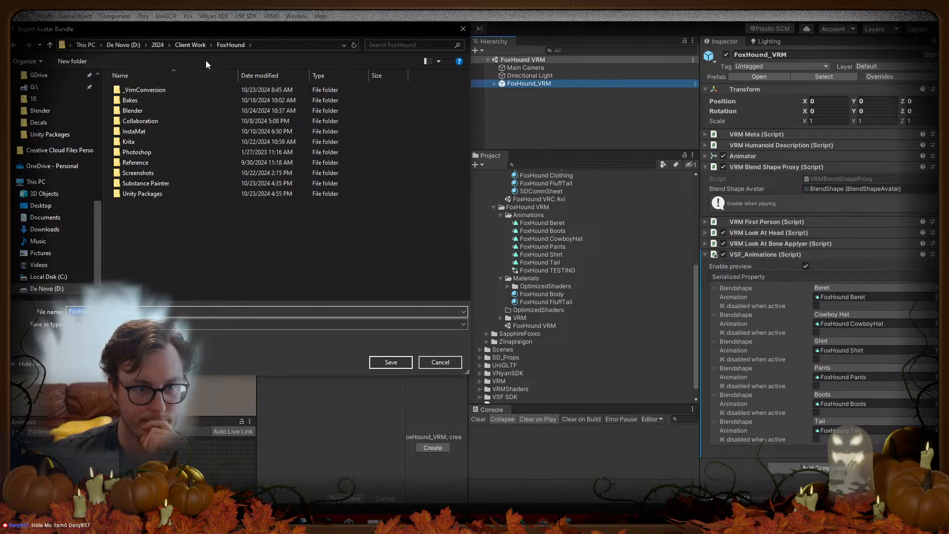
pyautogui.click(462, 29)
# Step: Collapse the expanded FoxHound VRC Avi folders in the Project panel
pyautogui.scroll(3, 518, 271)
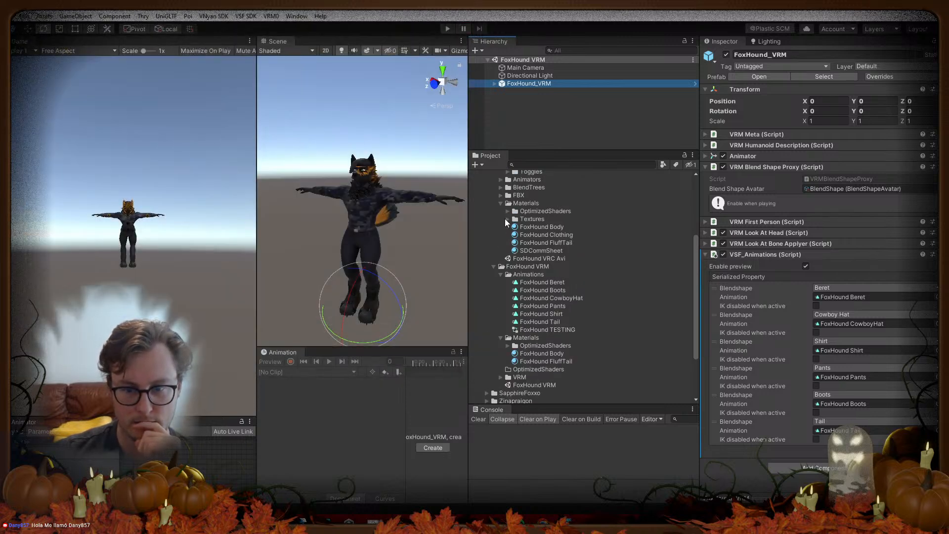
pyautogui.scroll(5, 509, 221)
pyautogui.click(493, 230)
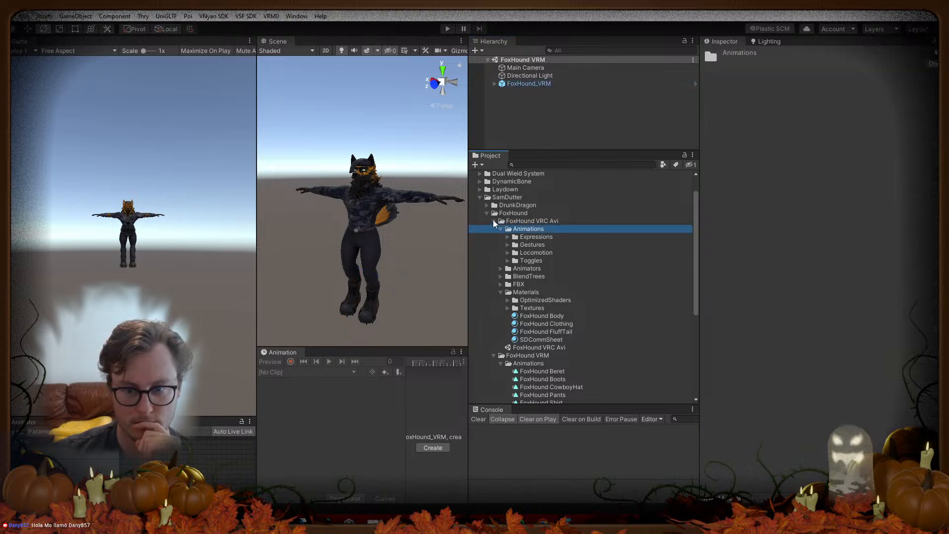
pyautogui.click(493, 222)
pyautogui.click(494, 230)
pyautogui.click(494, 230)
pyautogui.click(502, 254)
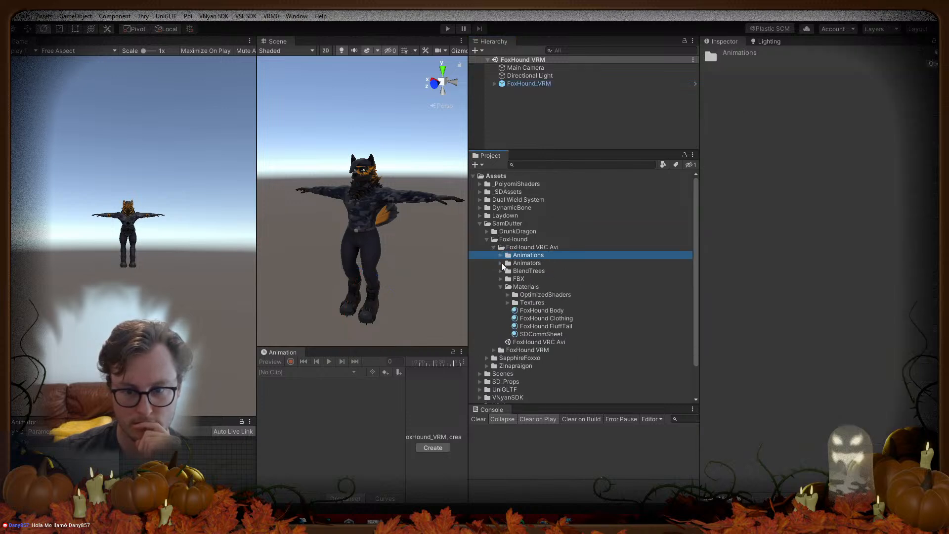
pyautogui.click(501, 286)
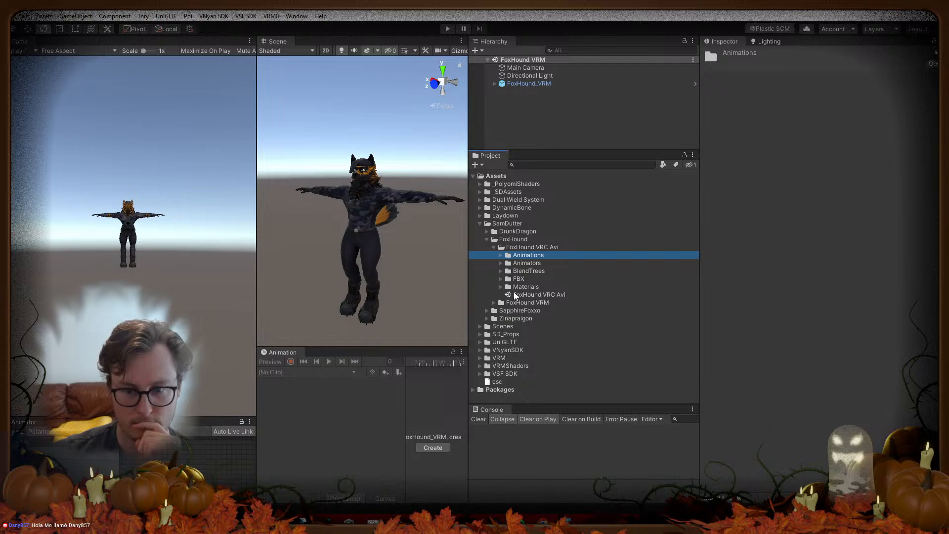
pyautogui.click(494, 247)
# Step: Expand FoxHound VRM and delete its empty OptimizedShaders folder
pyautogui.click(525, 255)
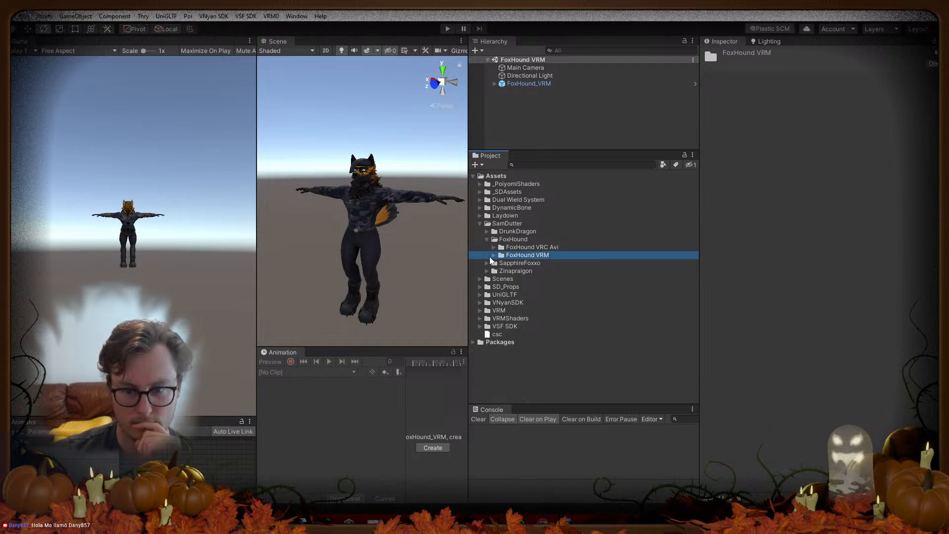
pyautogui.click(494, 256)
pyautogui.click(501, 271)
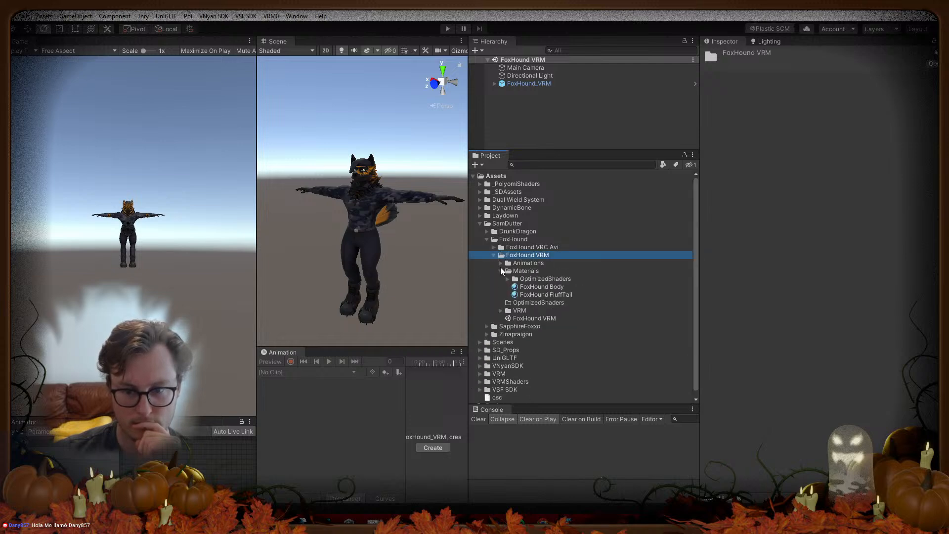
pyautogui.click(501, 270)
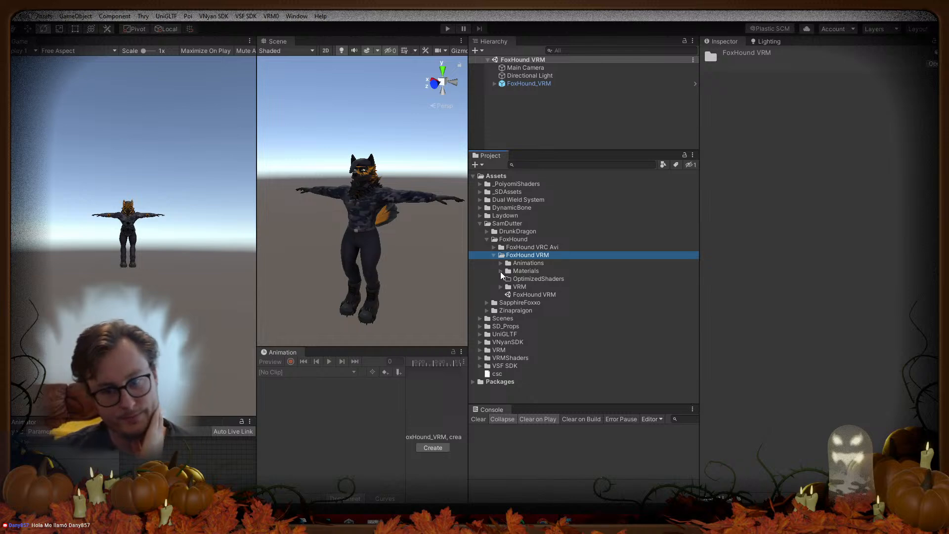
pyautogui.click(500, 271)
pyautogui.click(527, 301)
pyautogui.press('Delete')
pyautogui.click(508, 282)
pyautogui.click(500, 271)
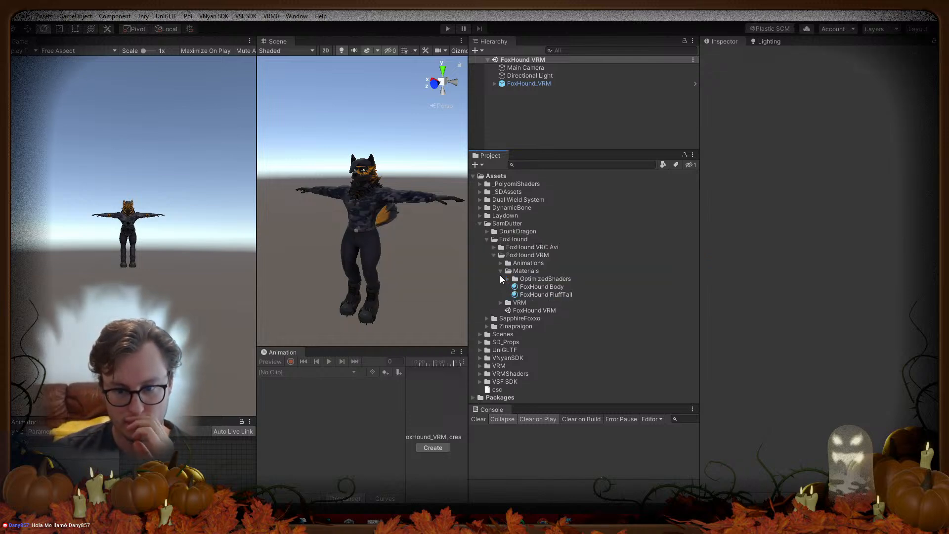
# Step: Show the FoxHound VRM folder in Explorer and copy its full path
pyautogui.rightClick(514, 255)
pyautogui.click(570, 233)
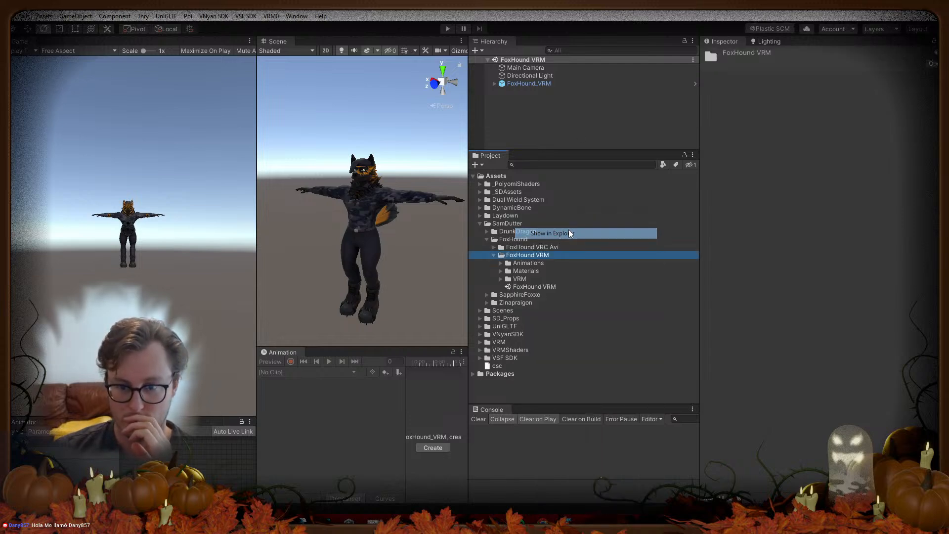
pyautogui.doubleClick(254, 91)
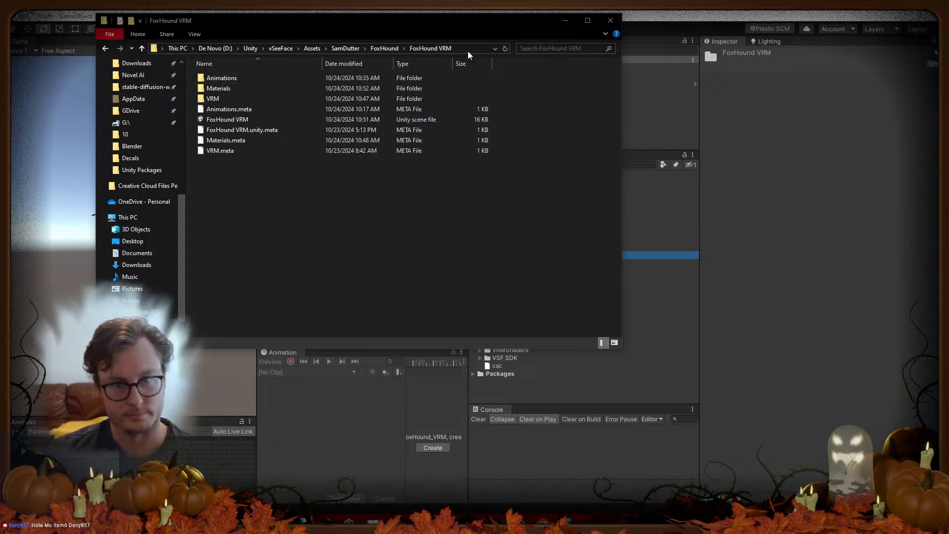
pyautogui.click(473, 47)
pyautogui.hotkey('ctrl', 'c')
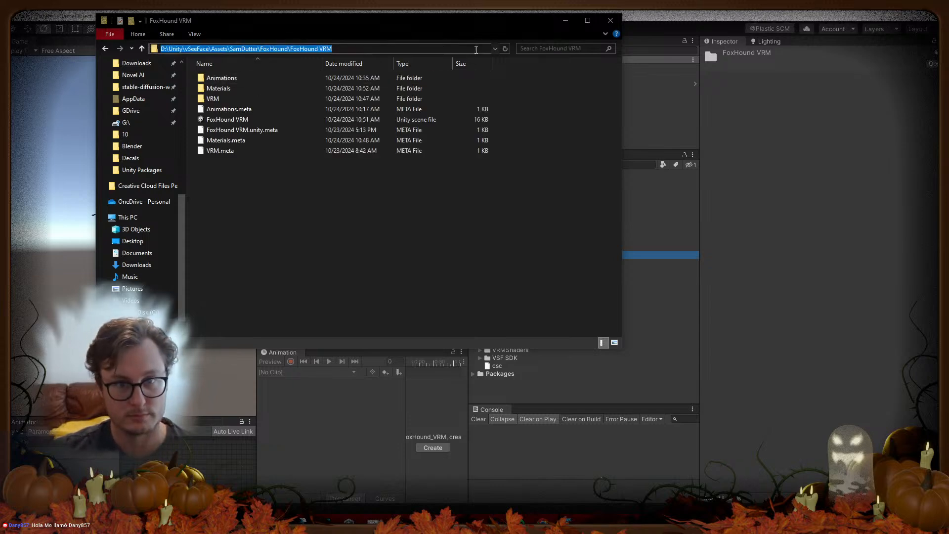
pyautogui.click(778, 170)
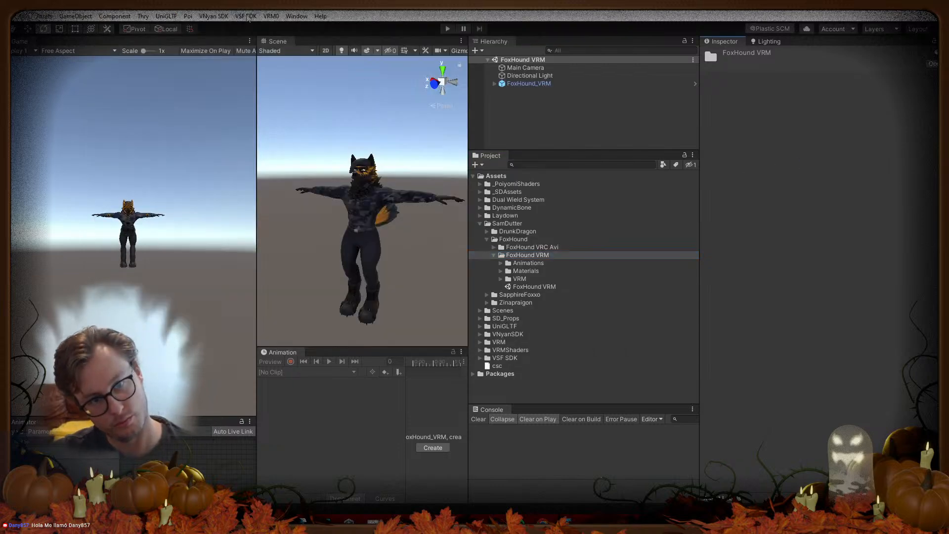
# Step: Select the FoxHound_VRM avatar and start VSF SDK > Export Avatar Bundle
pyautogui.click(247, 17)
pyautogui.click(253, 29)
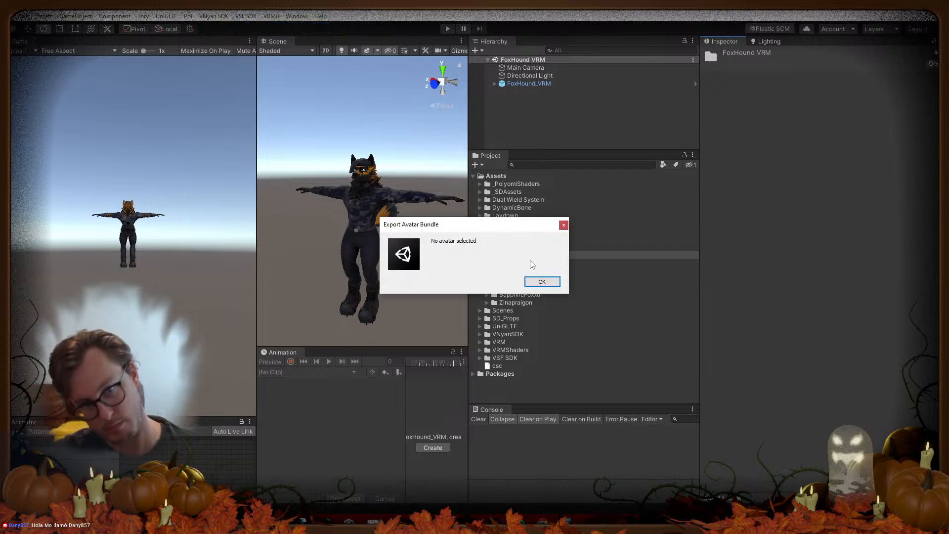
pyautogui.click(542, 281)
pyautogui.click(542, 84)
pyautogui.click(245, 16)
pyautogui.click(253, 31)
# Step: Save the avatar bundle into the pasted FoxHound VRM folder path
pyautogui.click(304, 46)
pyautogui.hotkey('ctrl', 'v')
pyautogui.press('Return')
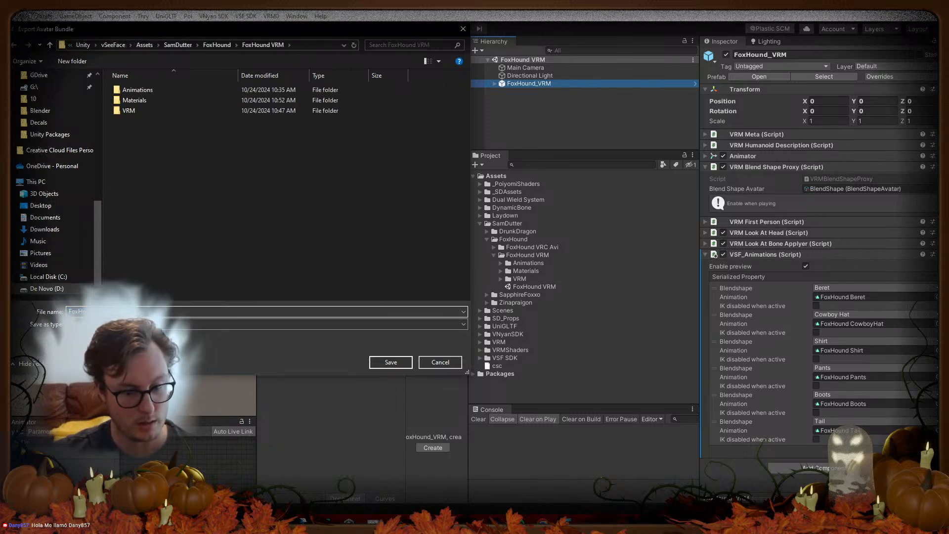
pyautogui.press('BackSpace')
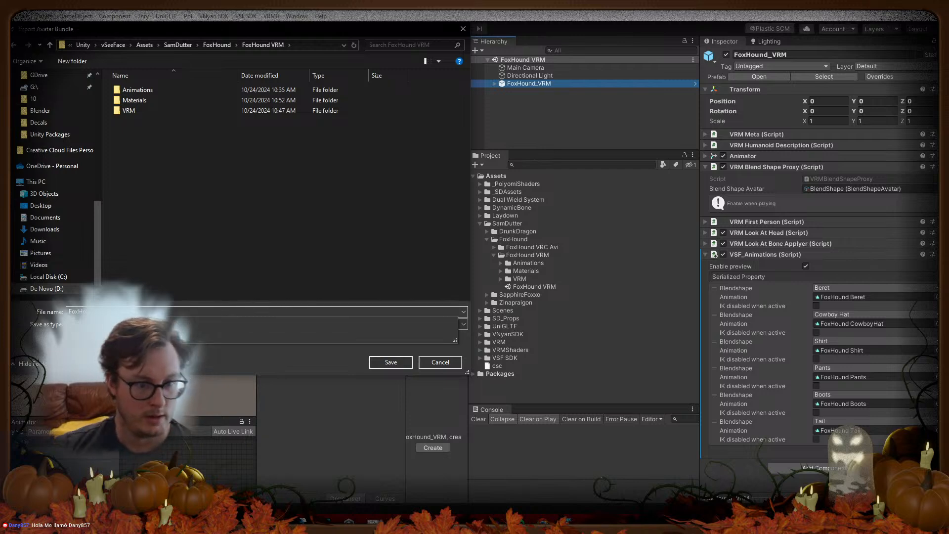
pyautogui.click(204, 270)
pyautogui.click(403, 365)
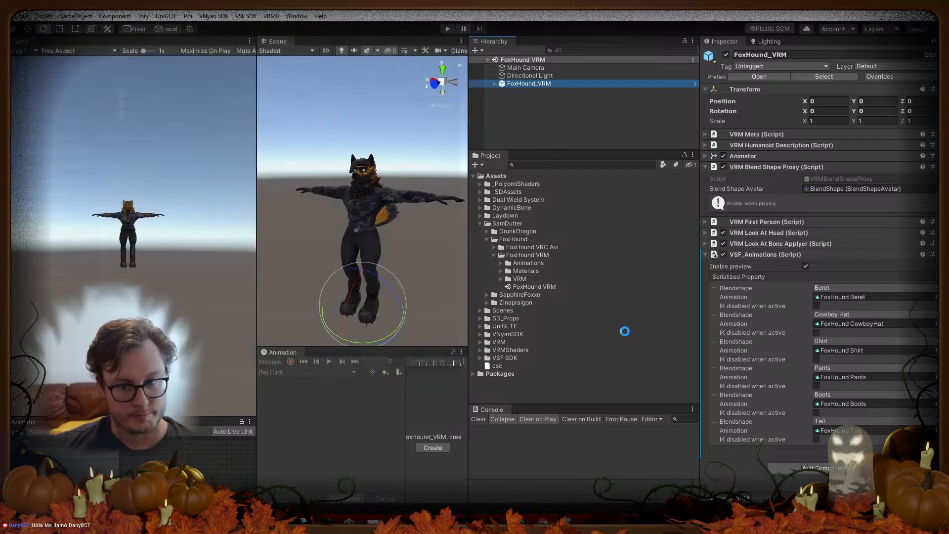
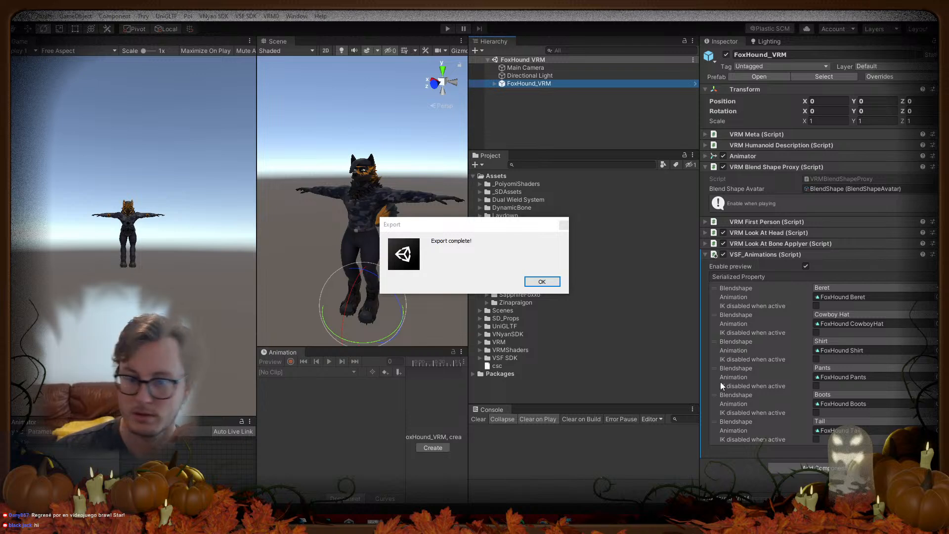
# Step: Dismiss the export notice and drag the exported FoxHound avatar file from Unity over to VNyan
pyautogui.click(527, 280)
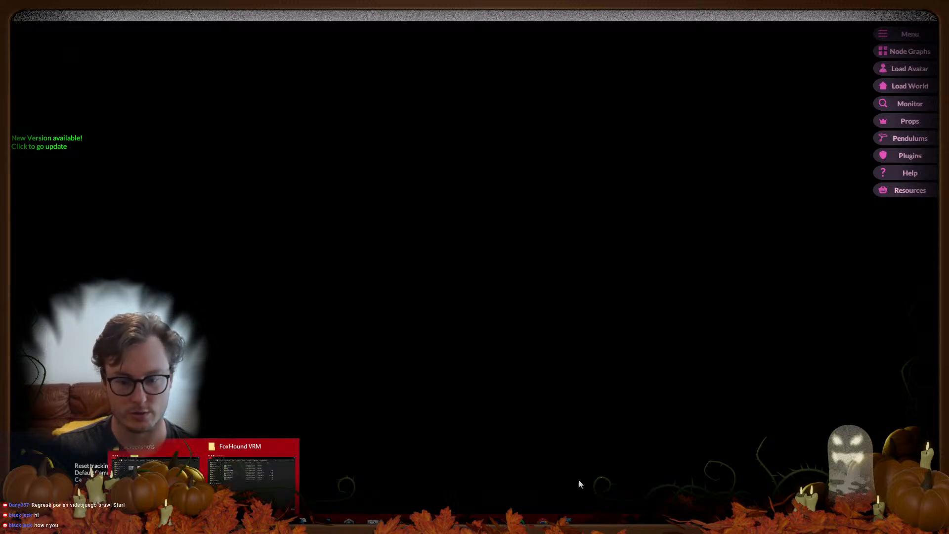
pyautogui.hotkey('alt', 'Tab')
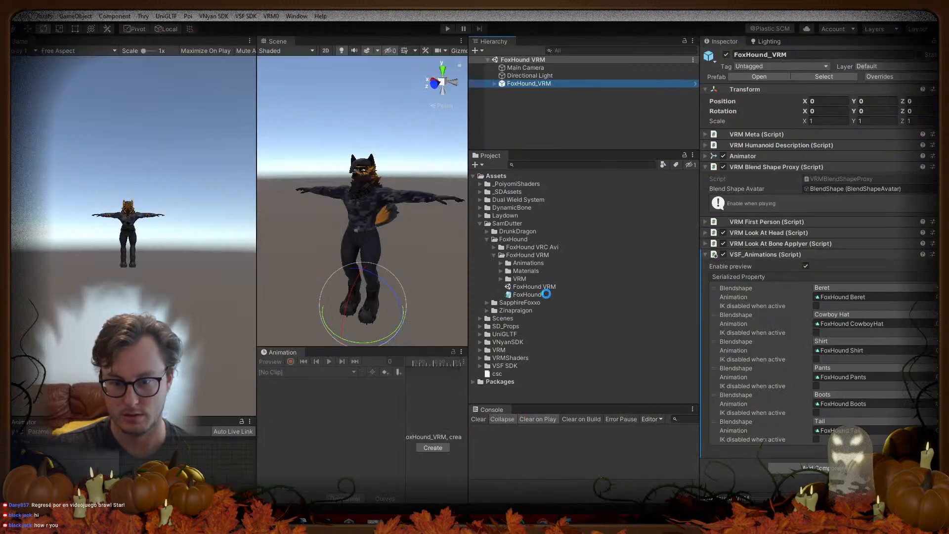
pyautogui.click(559, 476)
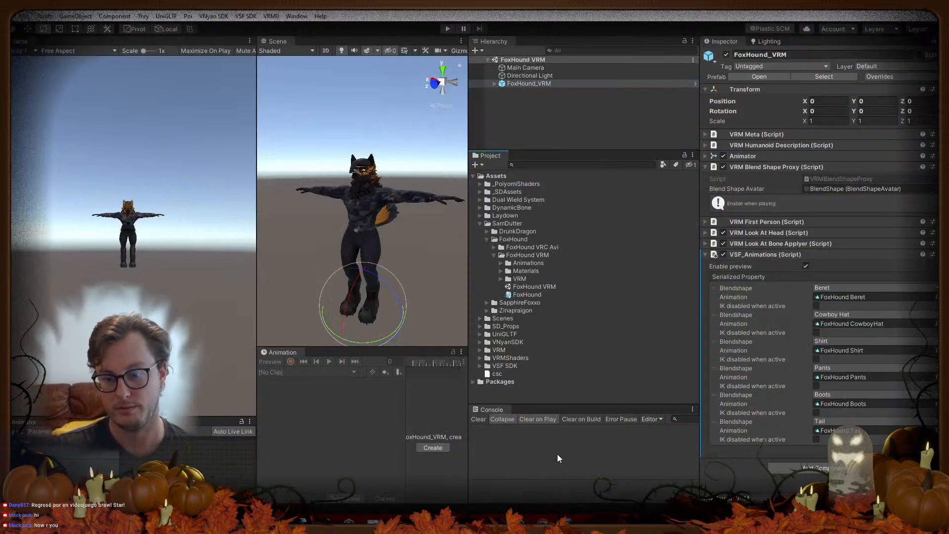
pyautogui.click(562, 69)
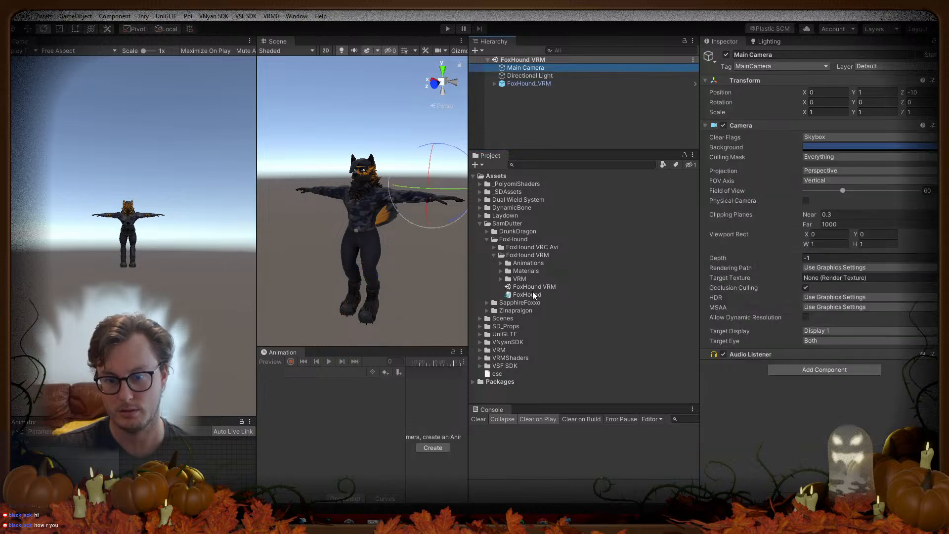
pyautogui.click(536, 296)
pyautogui.moveTo(537, 296); pyautogui.dragTo(578, 311)
pyautogui.hotkey('alt', 'Tab')
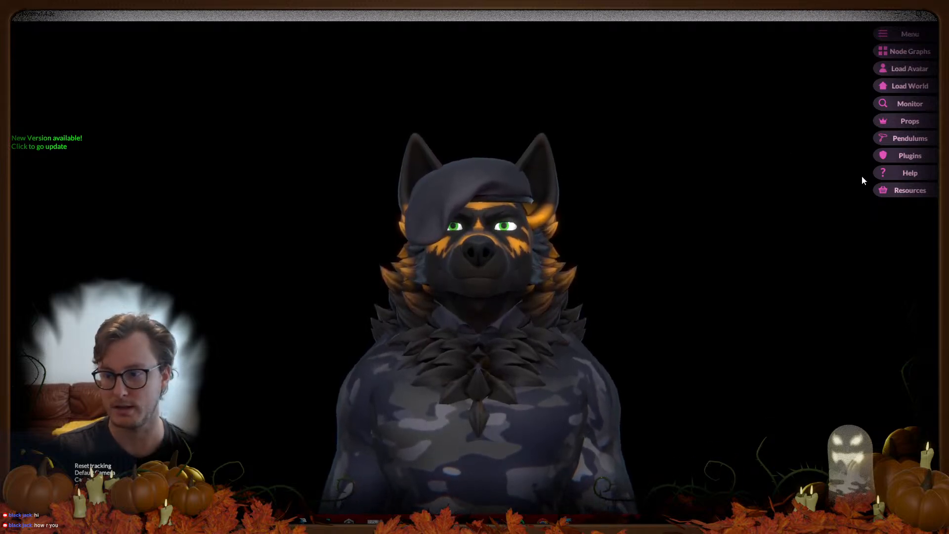
# Step: Orbit and zoom out to view the loaded FoxHound avatar's front, side and tail
pyautogui.moveTo(511, 298); pyautogui.dragTo(563, 310)
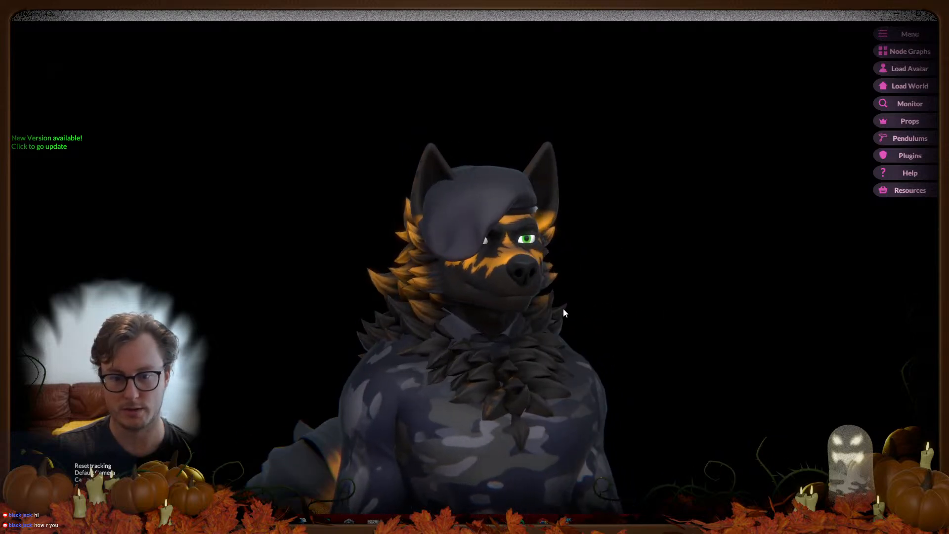
pyautogui.scroll(-5, 563, 309)
pyautogui.scroll(-5, 562, 308)
pyautogui.moveTo(459, 328); pyautogui.dragTo(487, 393)
pyautogui.moveTo(558, 401); pyautogui.dragTo(547, 312, button='middle')
pyautogui.moveTo(547, 313); pyautogui.dragTo(423, 298)
pyautogui.moveTo(400, 299); pyautogui.dragTo(471, 284)
# Step: Re-center and zoom the view on the avatar, ending on a side profile
pyautogui.scroll(2, 443, 247)
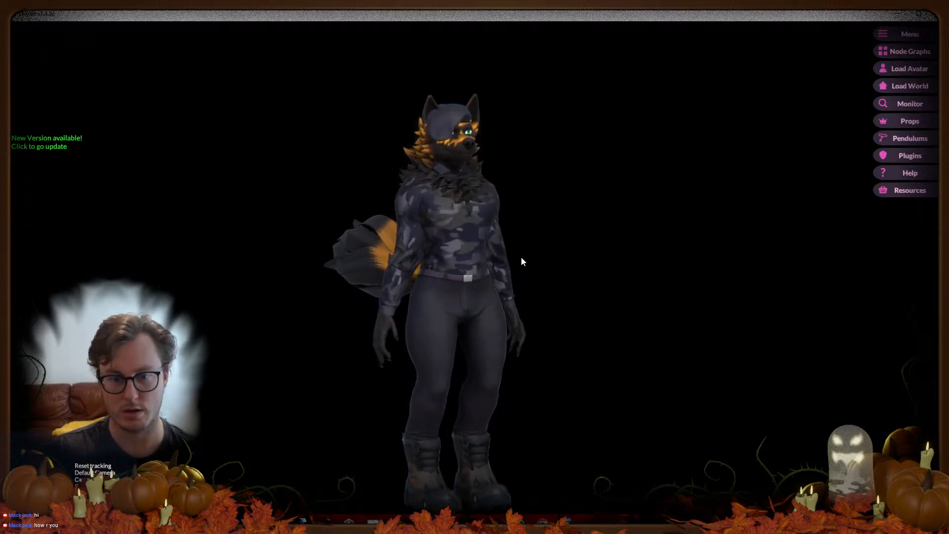
pyautogui.moveTo(513, 254); pyautogui.dragTo(470, 200)
pyautogui.moveTo(470, 200); pyautogui.dragTo(467, 305, button='middle')
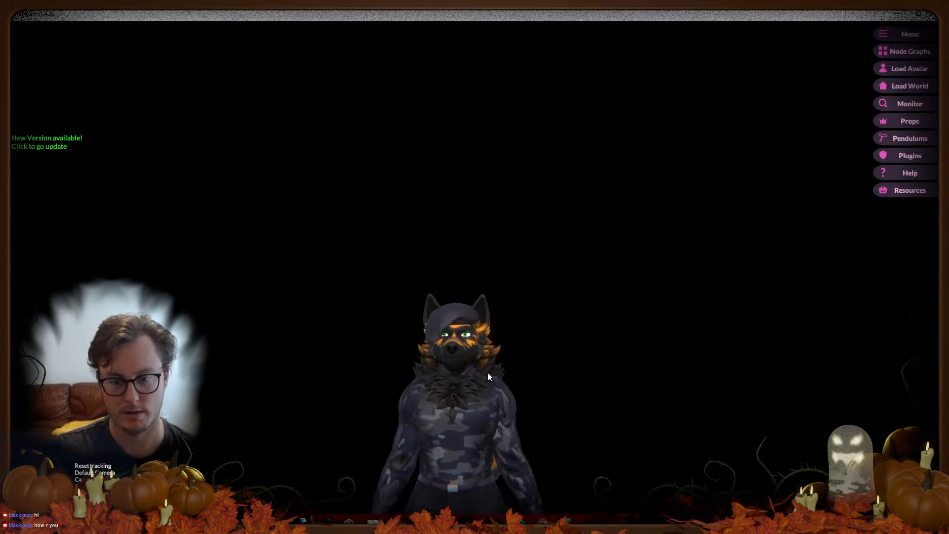
pyautogui.moveTo(487, 377); pyautogui.dragTo(479, 318, button='middle')
pyautogui.scroll(5, 479, 319)
pyautogui.scroll(-5, 485, 271)
pyautogui.moveTo(447, 289); pyautogui.dragTo(368, 292)
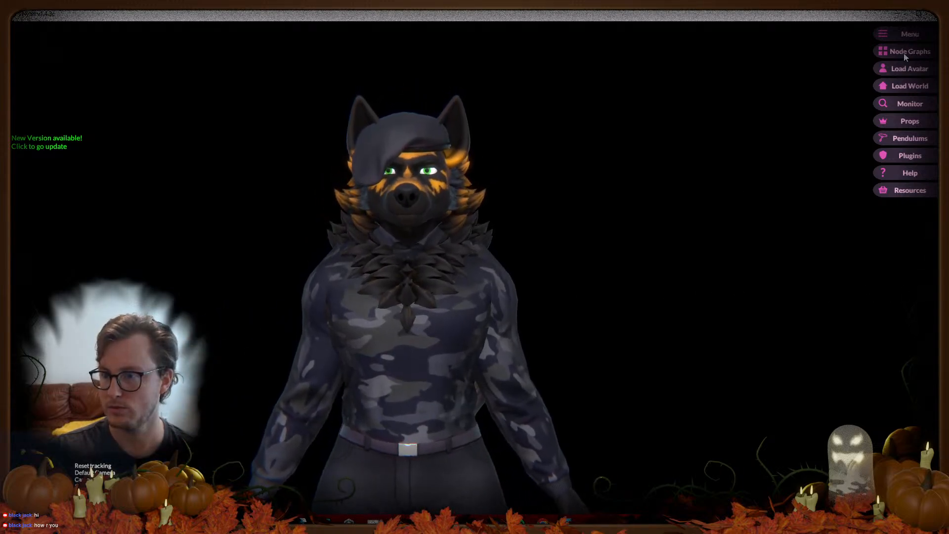
# Step: Open Settings, move the window aside and return to the Tracking Layers page
pyautogui.click(833, 37)
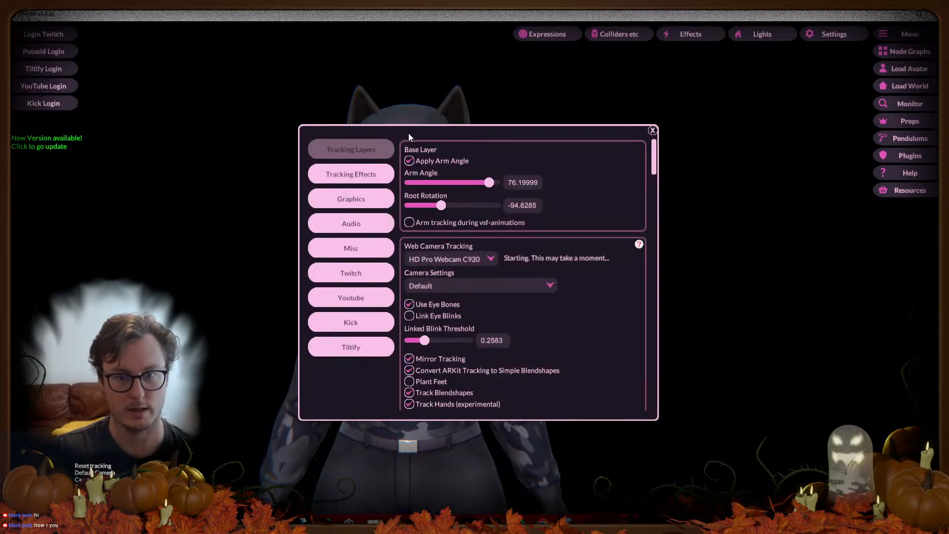
pyautogui.moveTo(406, 132); pyautogui.dragTo(632, 116)
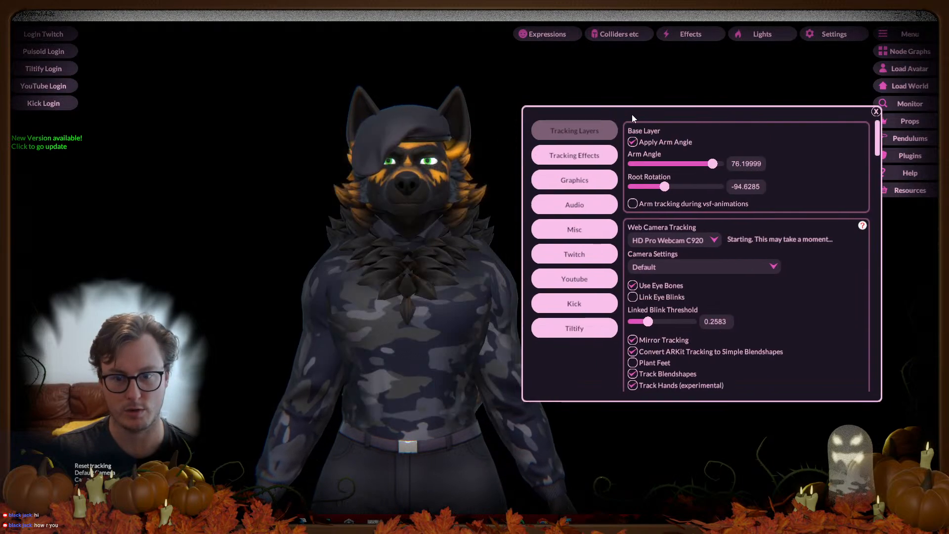
pyautogui.click(580, 163)
pyautogui.click(576, 139)
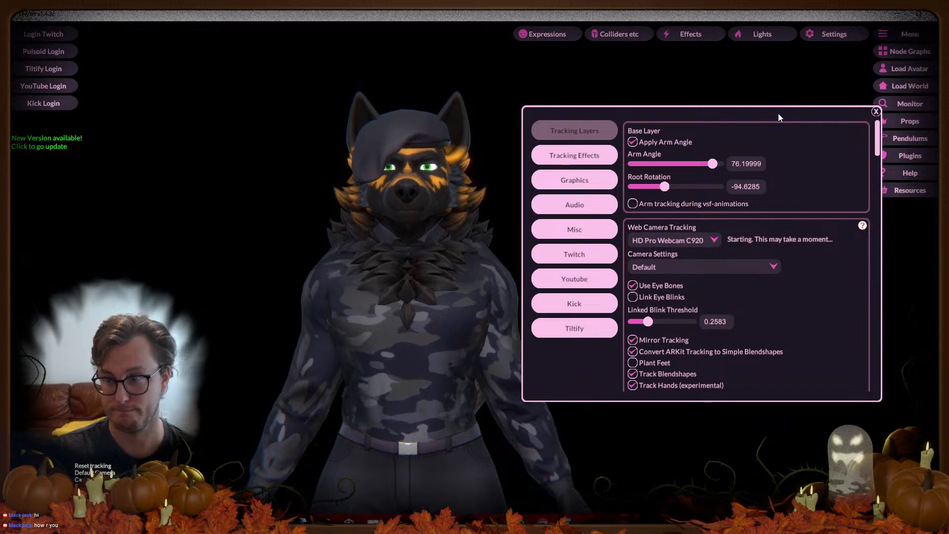
pyautogui.moveTo(778, 114); pyautogui.dragTo(737, 115)
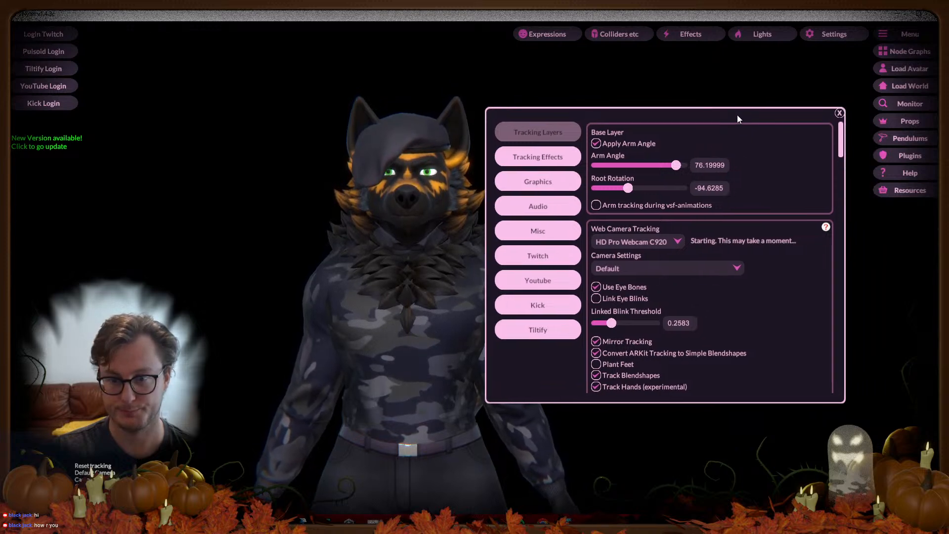
# Step: Keep HD Pro Webcam C920 for tracking and untick Convert ARKit Tracking to Simple Blendshapes
pyautogui.click(663, 239)
pyautogui.click(640, 276)
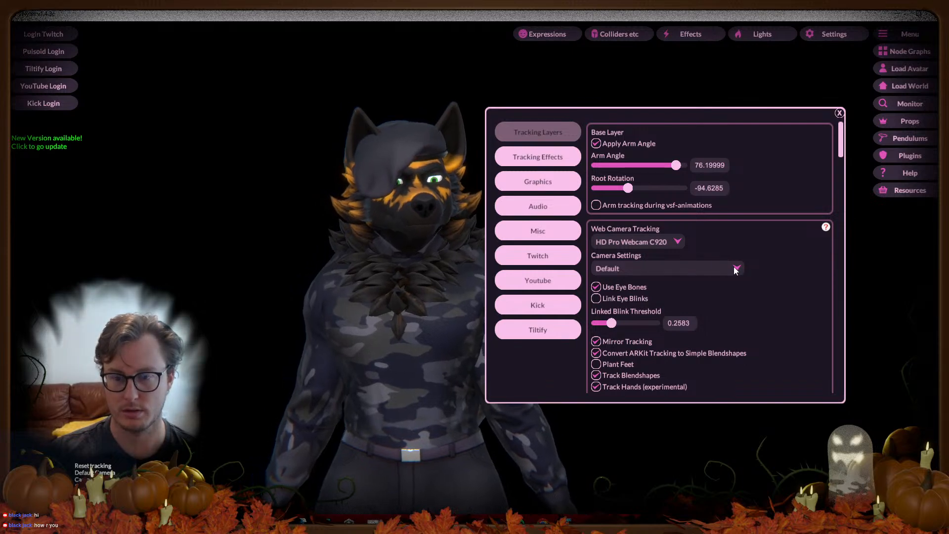
pyautogui.scroll(-3, 780, 288)
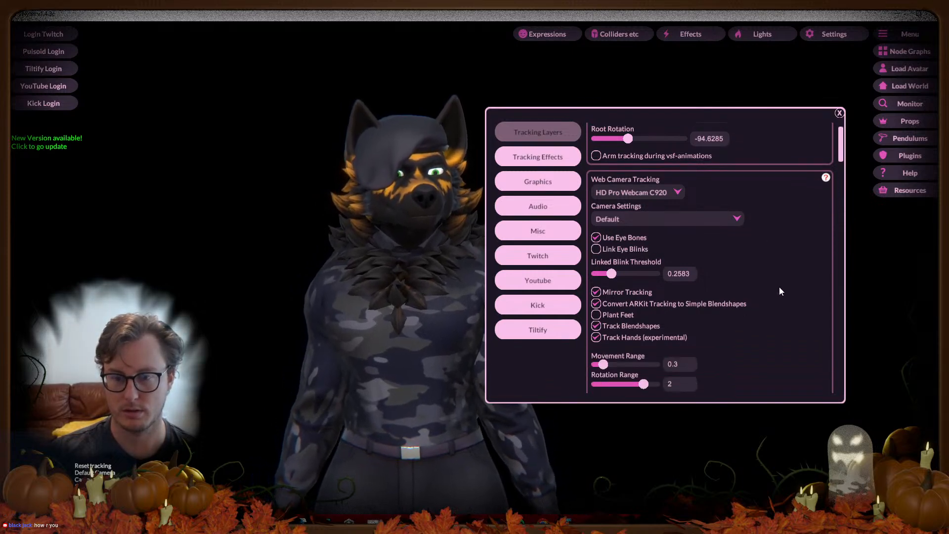
pyautogui.click(596, 284)
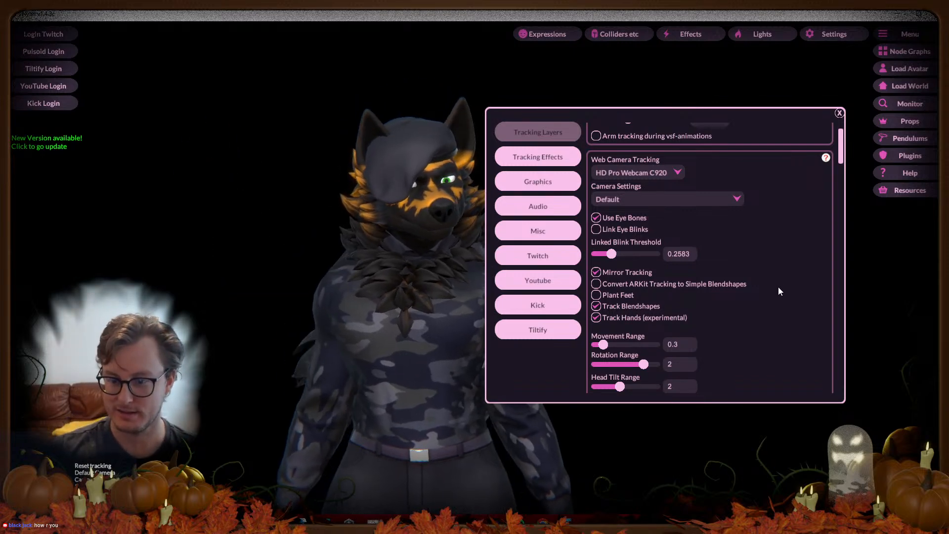
# Step: Lower the webcam Altitude Range to about 0.32, review the Apply sliders, and close Settings
pyautogui.scroll(-3, 779, 290)
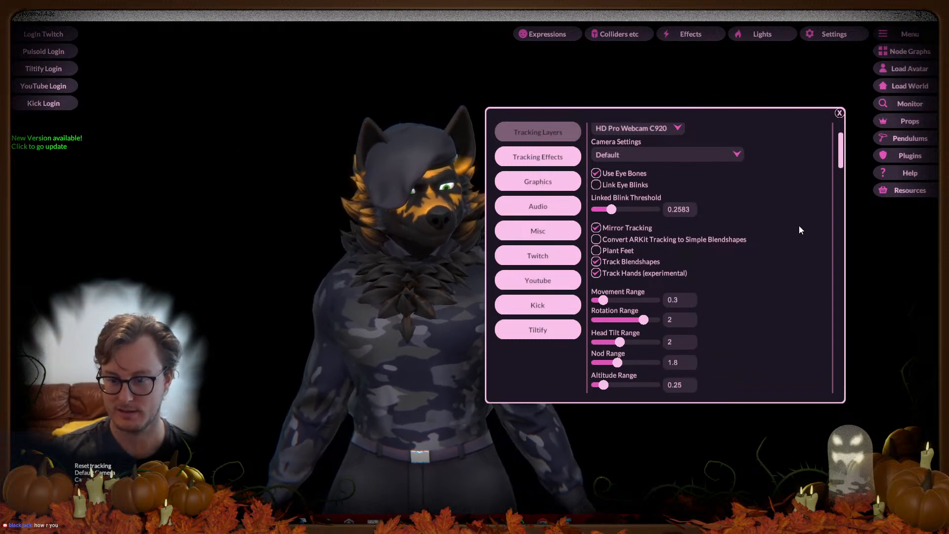
pyautogui.moveTo(840, 161); pyautogui.dragTo(790, 170)
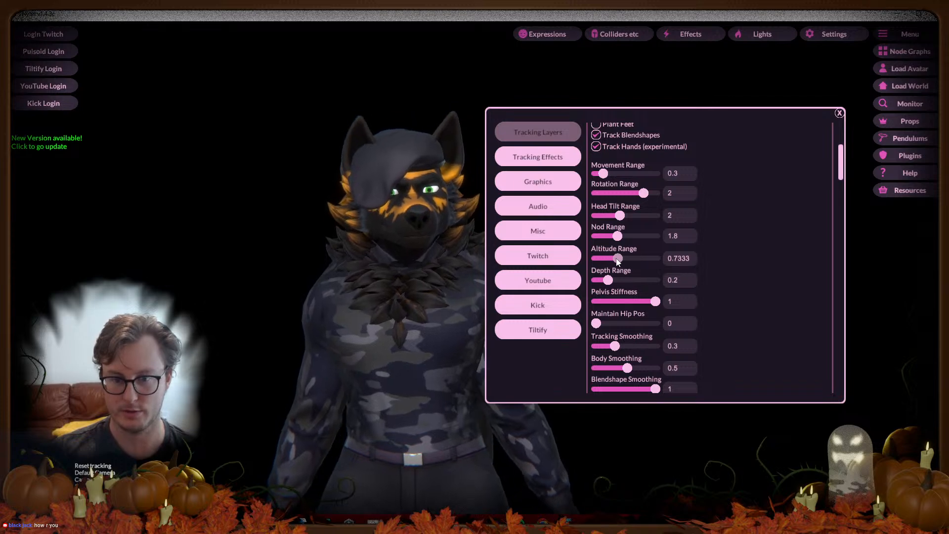
pyautogui.moveTo(656, 262); pyautogui.dragTo(606, 260)
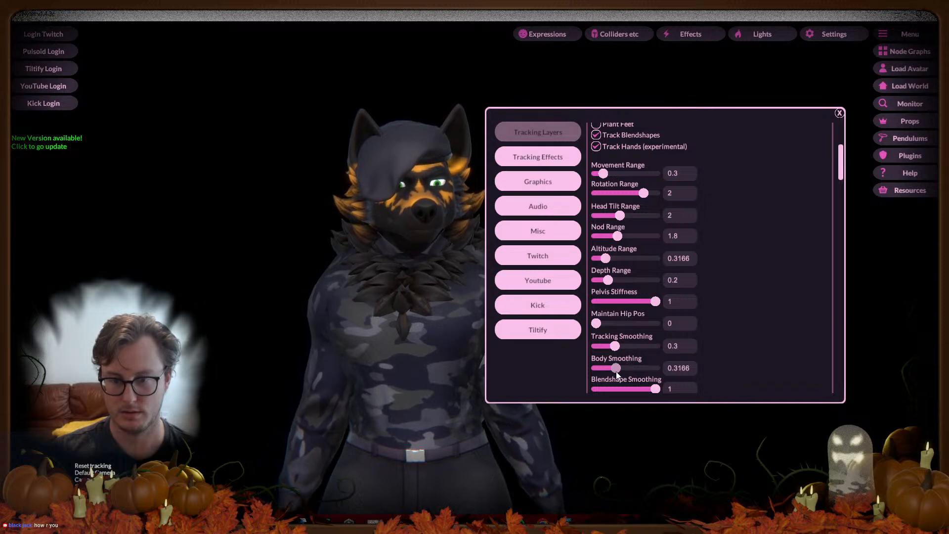
pyautogui.scroll(-6, 740, 248)
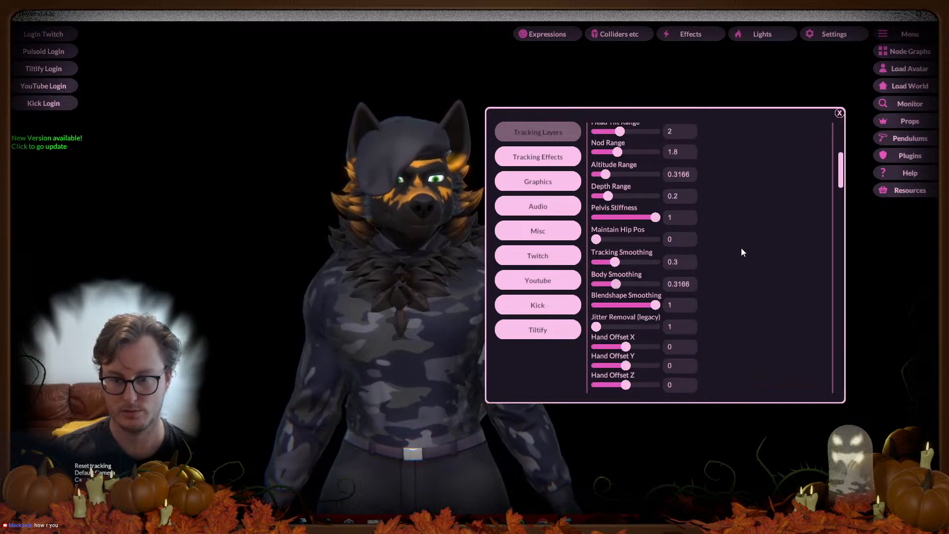
pyautogui.moveTo(839, 170); pyautogui.dragTo(839, 193)
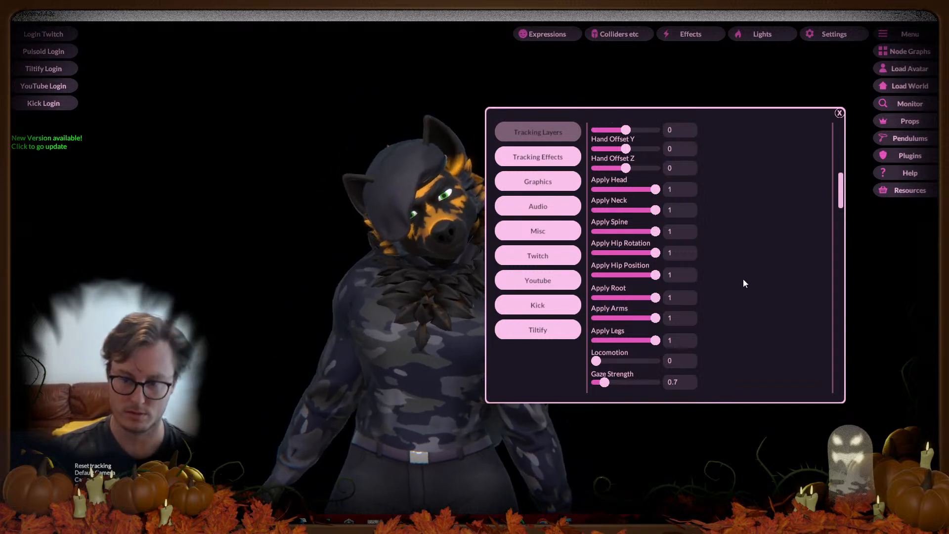
pyautogui.moveTo(840, 193); pyautogui.dragTo(815, 122)
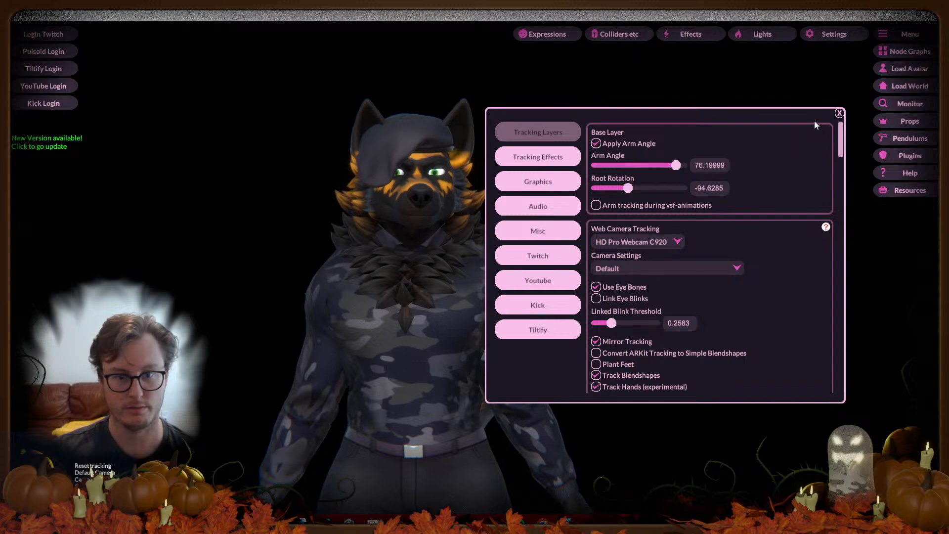
pyautogui.click(839, 113)
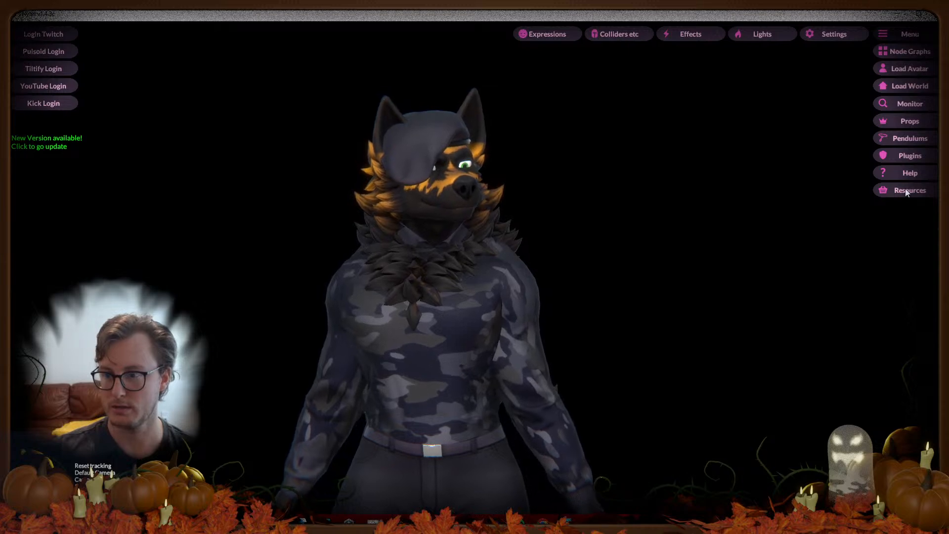
pyautogui.click(854, 37)
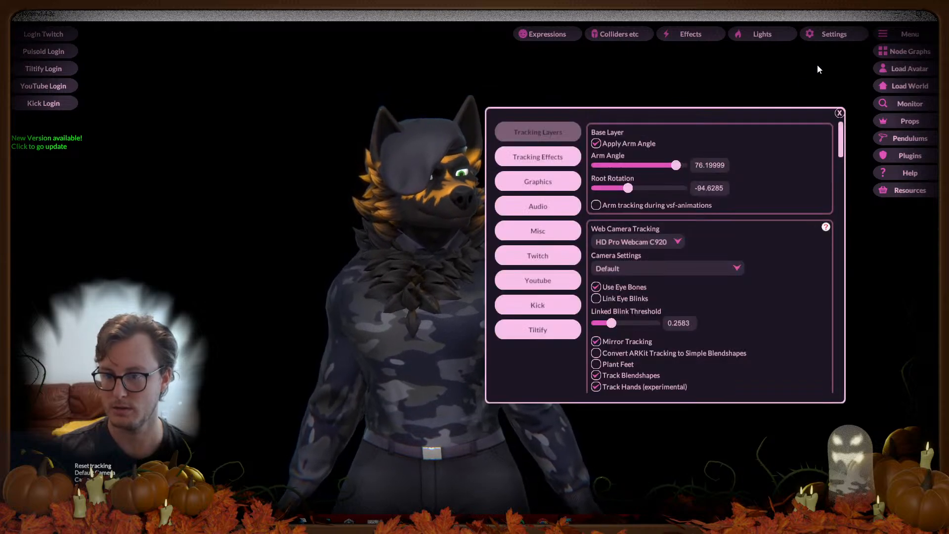
pyautogui.click(839, 113)
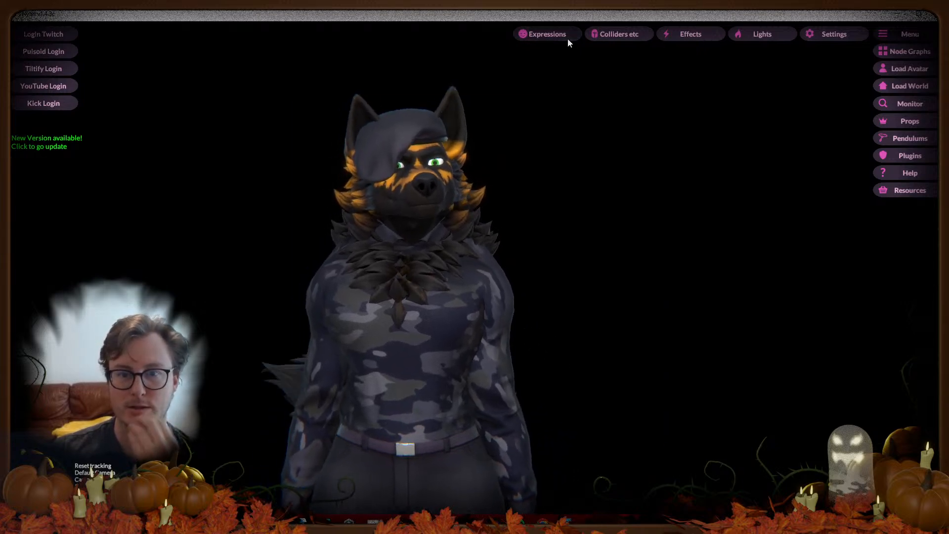
# Step: Look through the Expressions panel, cancel an expression file import, and close it
pyautogui.click(566, 37)
pyautogui.moveTo(465, 243); pyautogui.dragTo(666, 240)
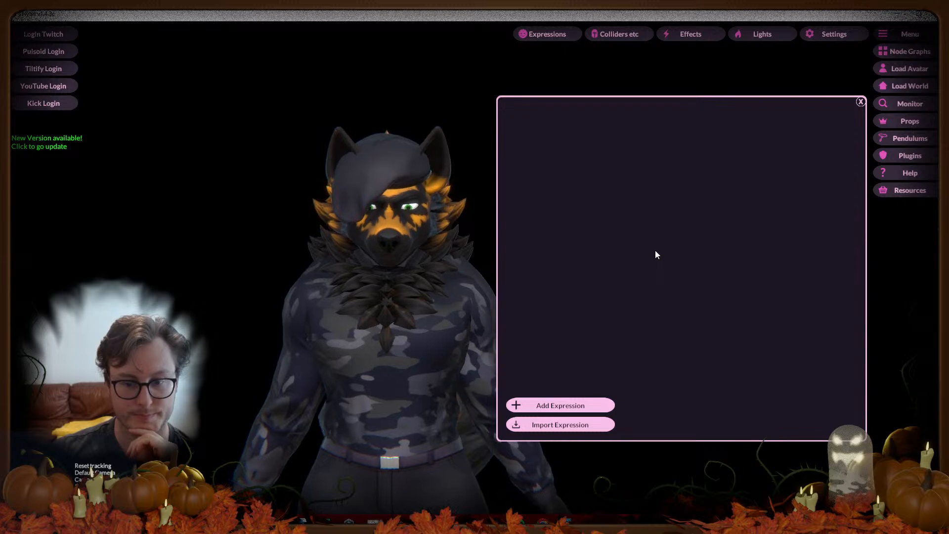
pyautogui.click(557, 428)
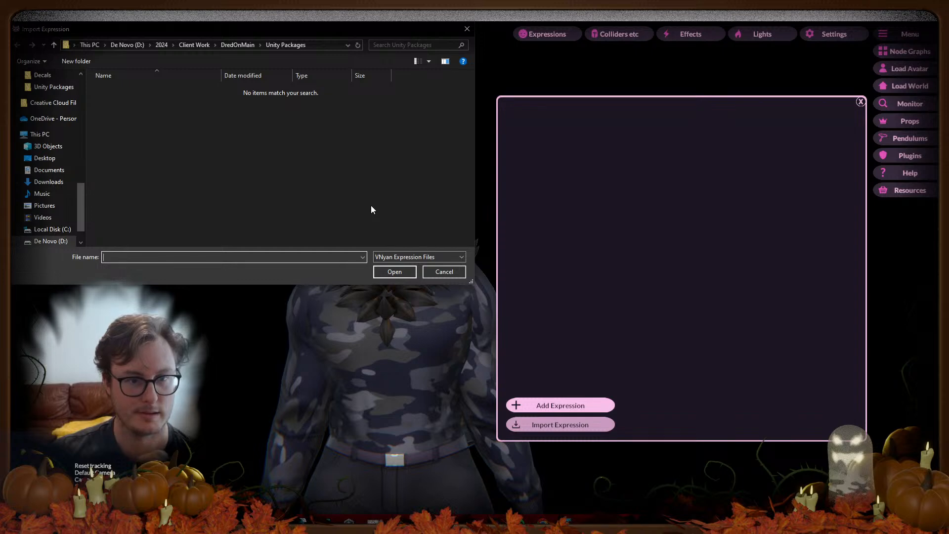
pyautogui.click(466, 30)
pyautogui.click(860, 101)
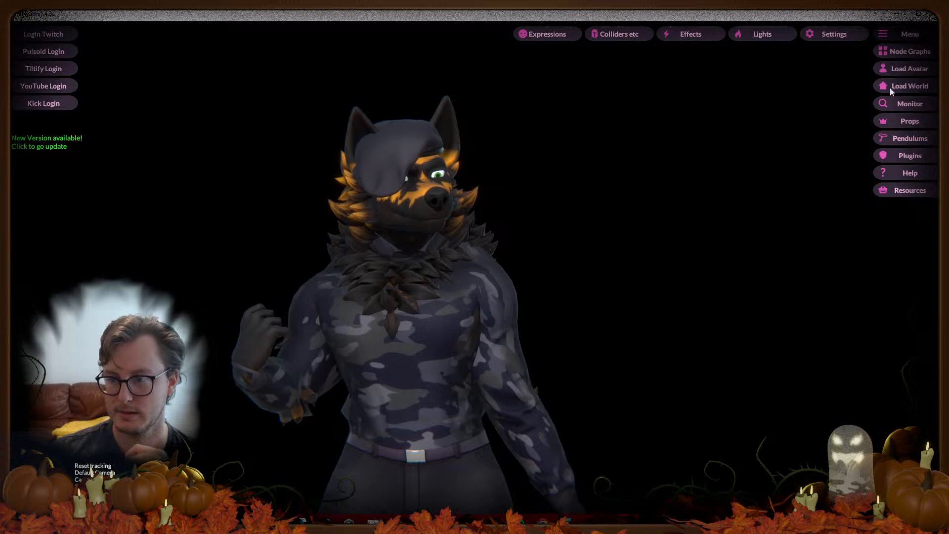
# Step: Relaunch the startup wizard from Help and confirm Start Wizard
pyautogui.click(893, 171)
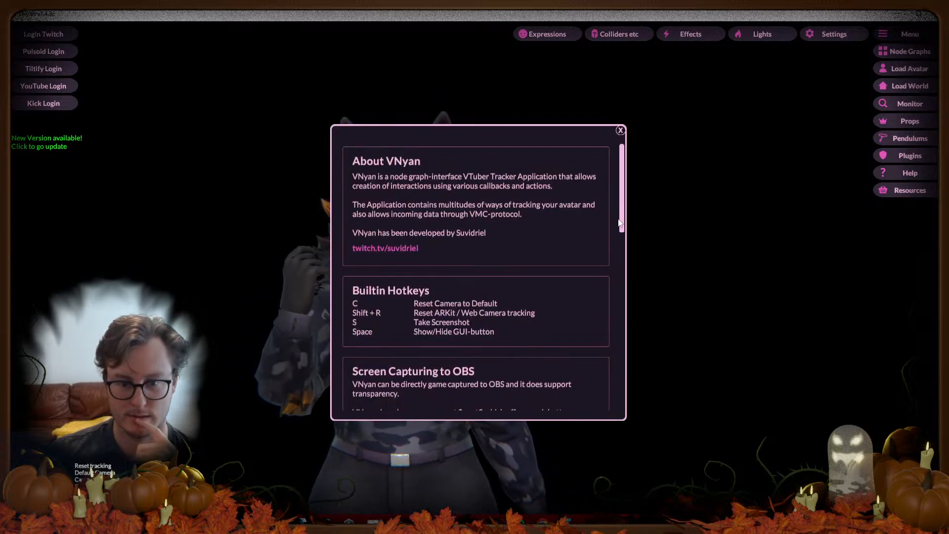
pyautogui.moveTo(622, 213); pyautogui.dragTo(612, 291)
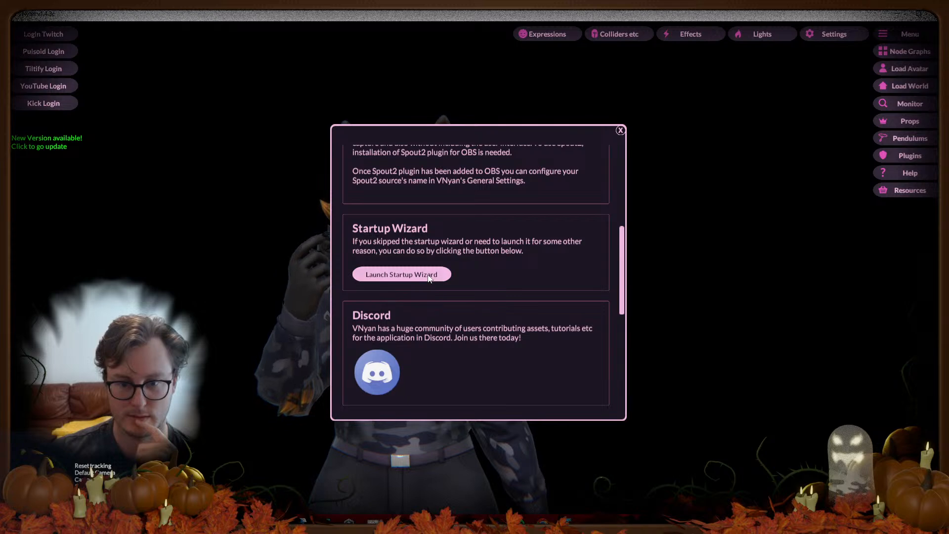
pyautogui.click(401, 274)
pyautogui.click(553, 385)
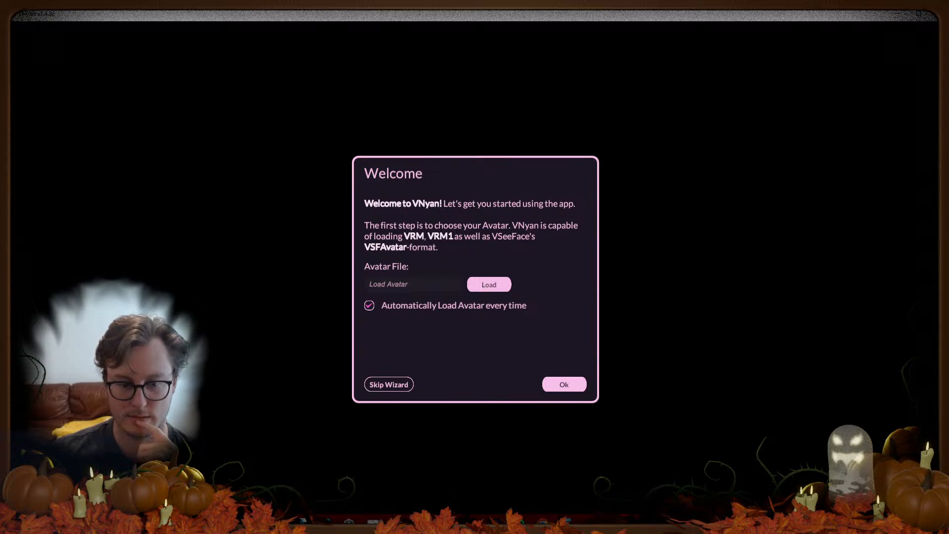
# Step: Check the FoxHound avatar file in the FoxHound VRM Explorer folder, then return to the wizard
pyautogui.moveTo(204, 522)
pyautogui.click(252, 474)
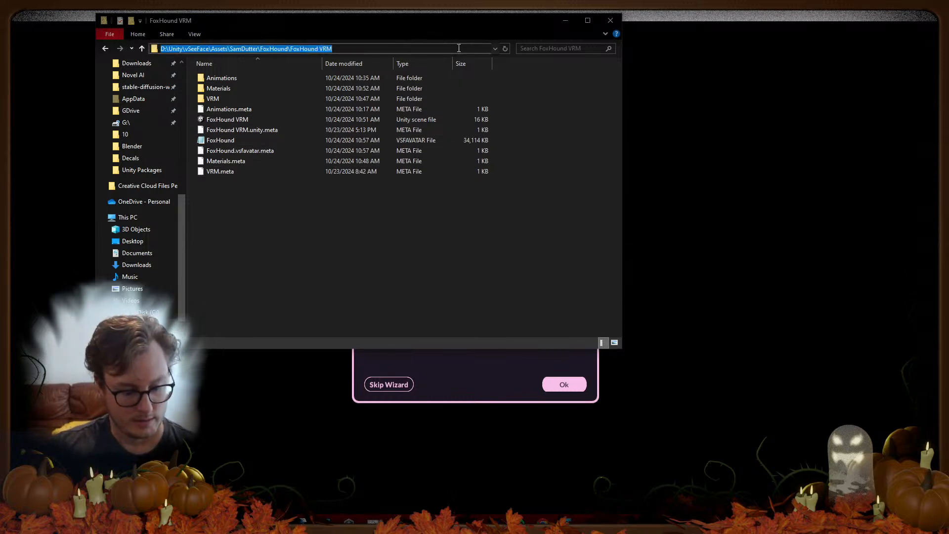
pyautogui.rightClick(233, 144)
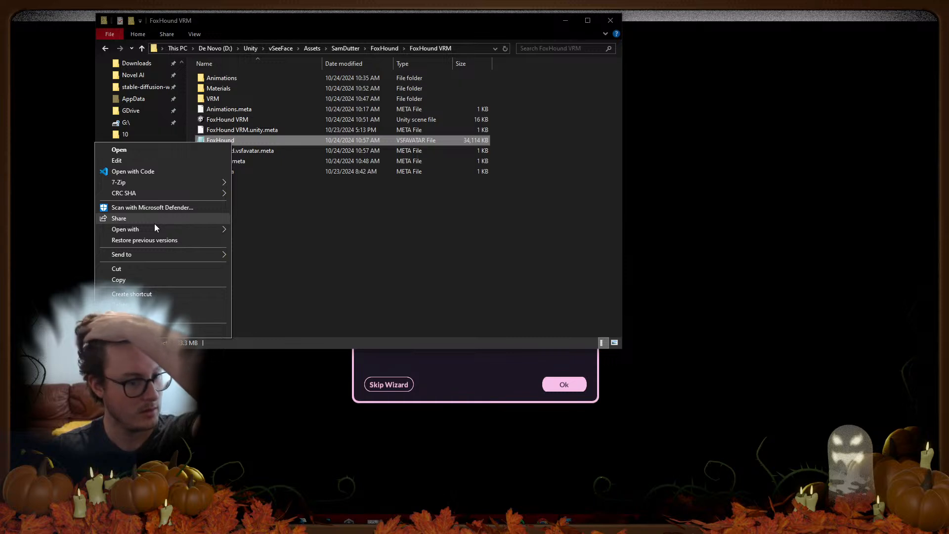
pyautogui.click(397, 274)
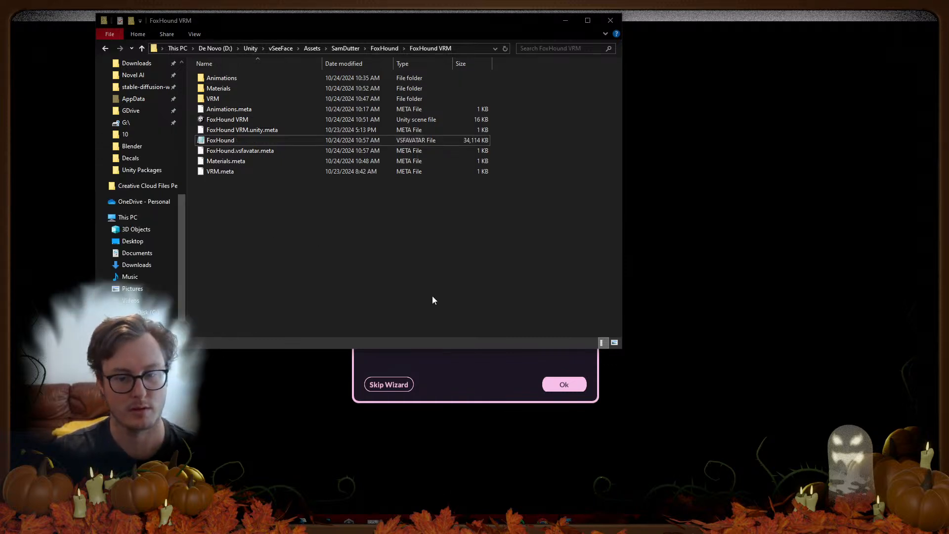
pyautogui.click(481, 350)
# Step: Load the FoxHound avatar file from the FoxHound VRM folder and accept it
pyautogui.click(488, 286)
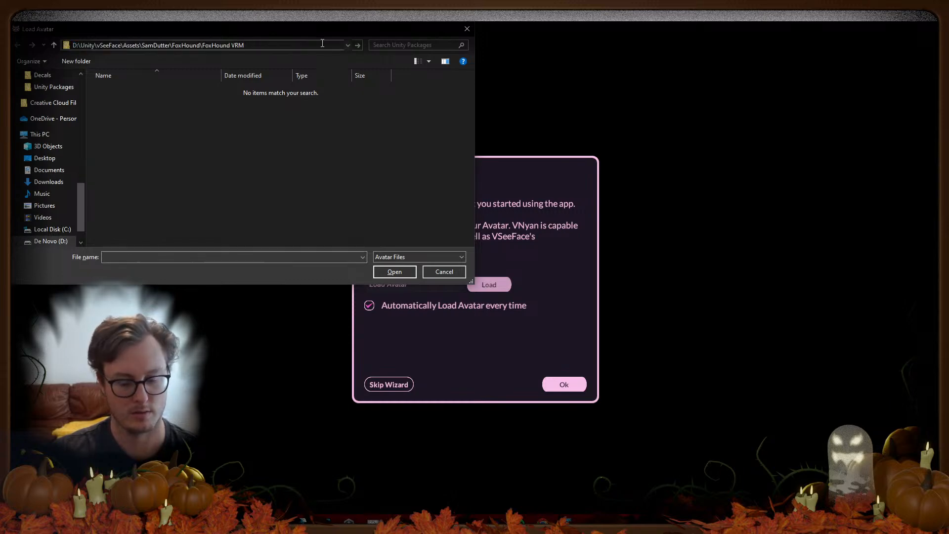
pyautogui.press('Return')
pyautogui.click(394, 272)
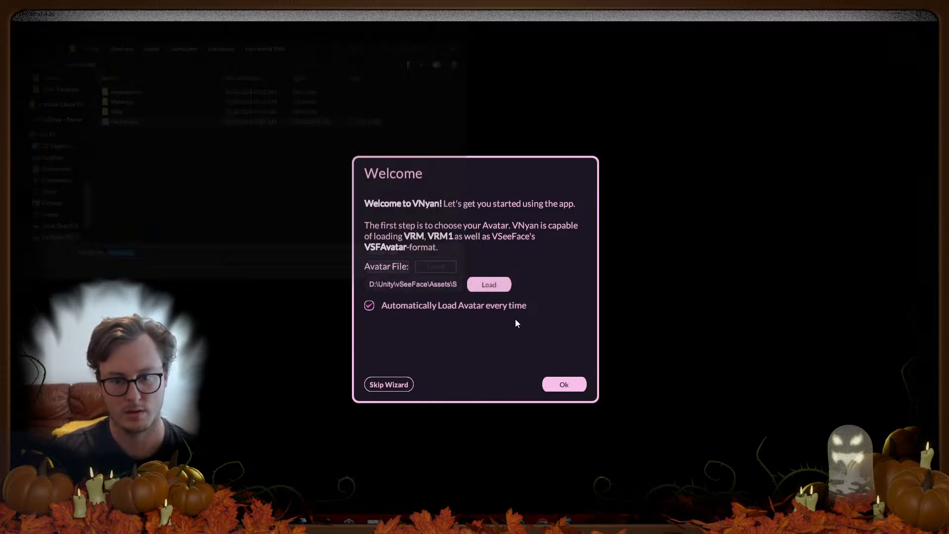
pyautogui.click(567, 386)
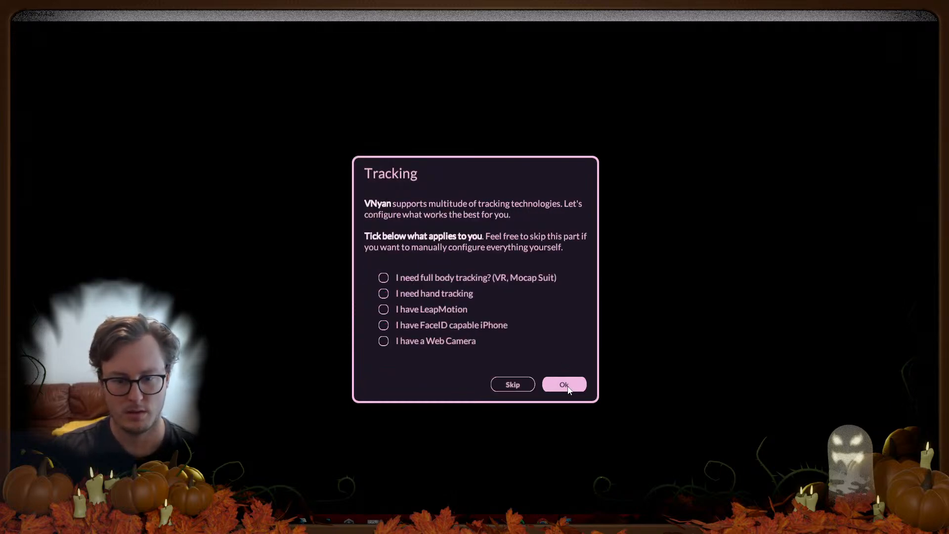
# Step: Tick I need hand tracking and choose HD Pro Webcam C920 as the tracking camera
pyautogui.click(417, 295)
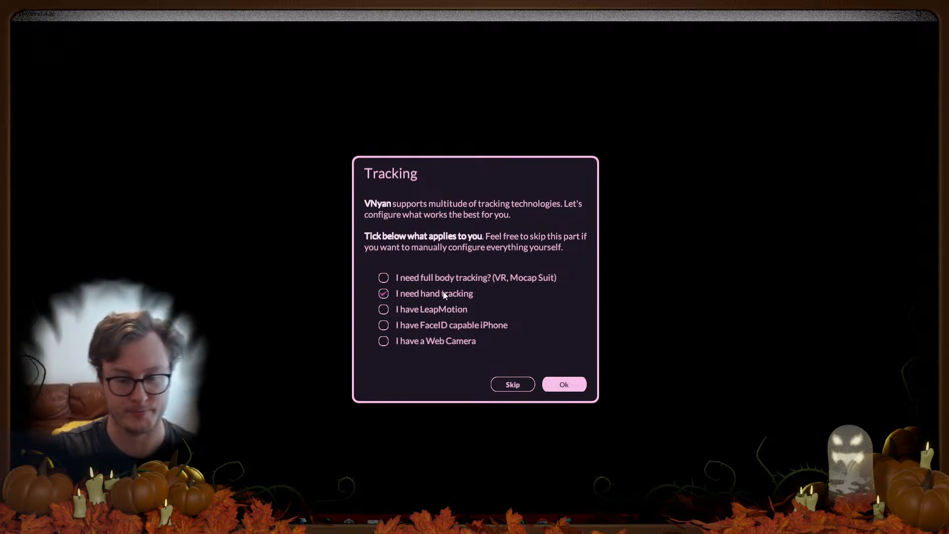
pyautogui.click(564, 388)
pyautogui.click(458, 340)
pyautogui.click(429, 369)
pyautogui.click(557, 389)
# Step: Leave the Smile and Surprised expressions as Not in use and finish the wizard
pyautogui.scroll(-3, 513, 260)
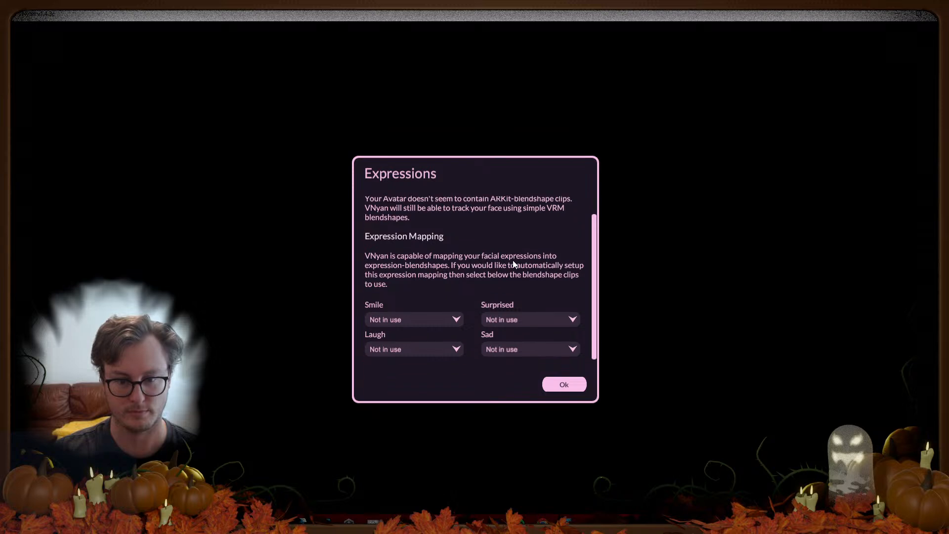
pyautogui.click(446, 320)
pyautogui.click(444, 321)
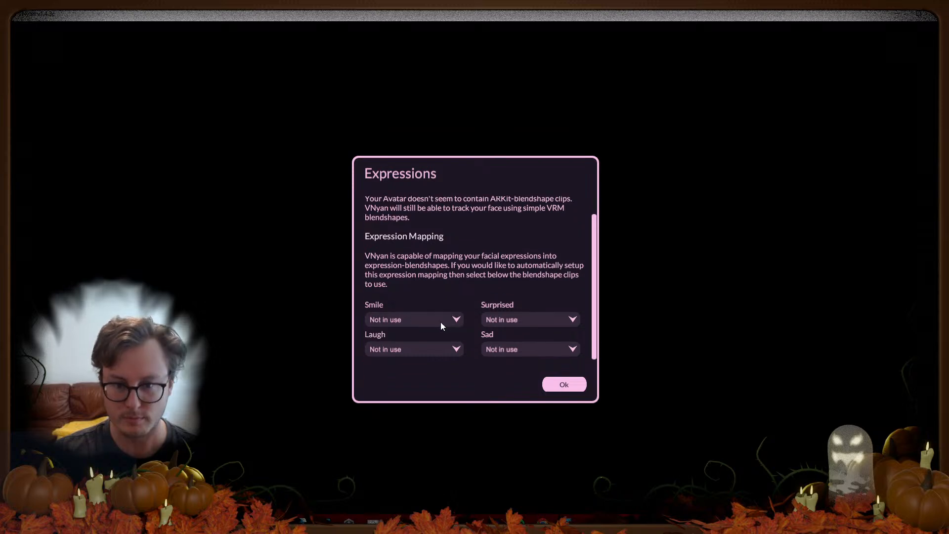
pyautogui.click(524, 322)
pyautogui.click(518, 298)
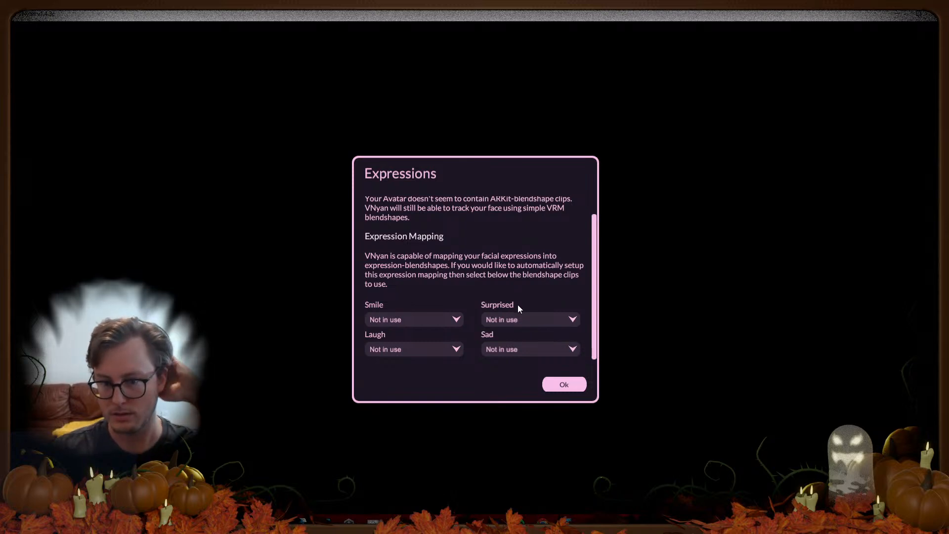
pyautogui.click(558, 386)
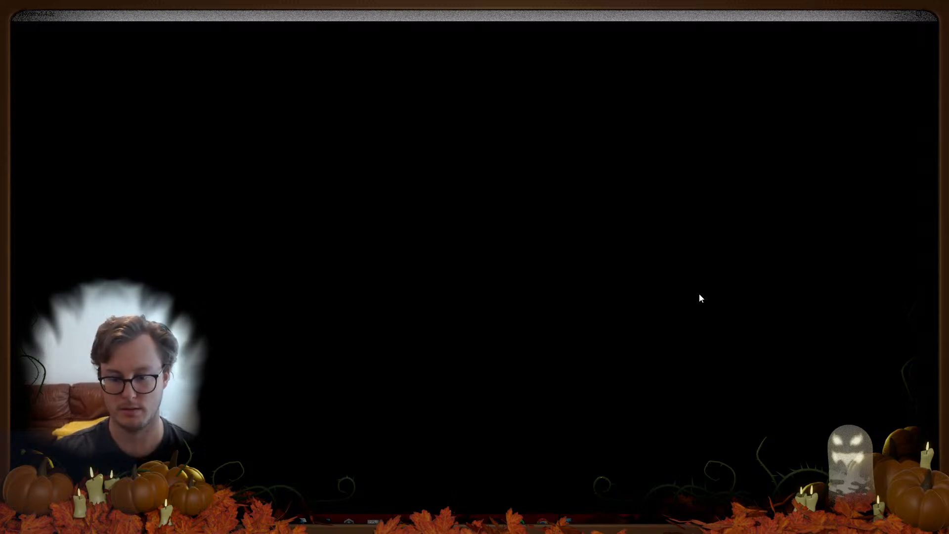
# Step: Close VNyan, relaunch it from the taskbar and start the wizard
pyautogui.click(898, 14)
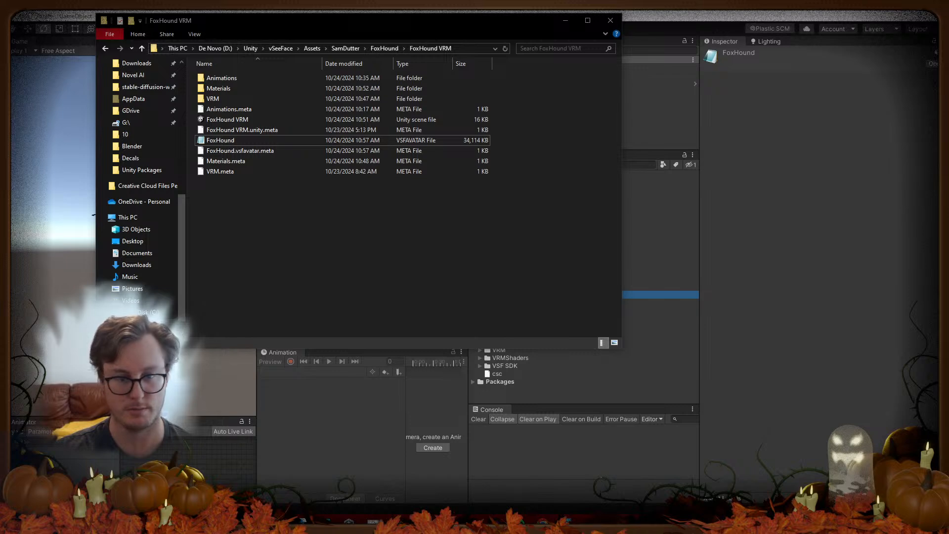
pyautogui.rightClick(616, 522)
pyautogui.click(580, 487)
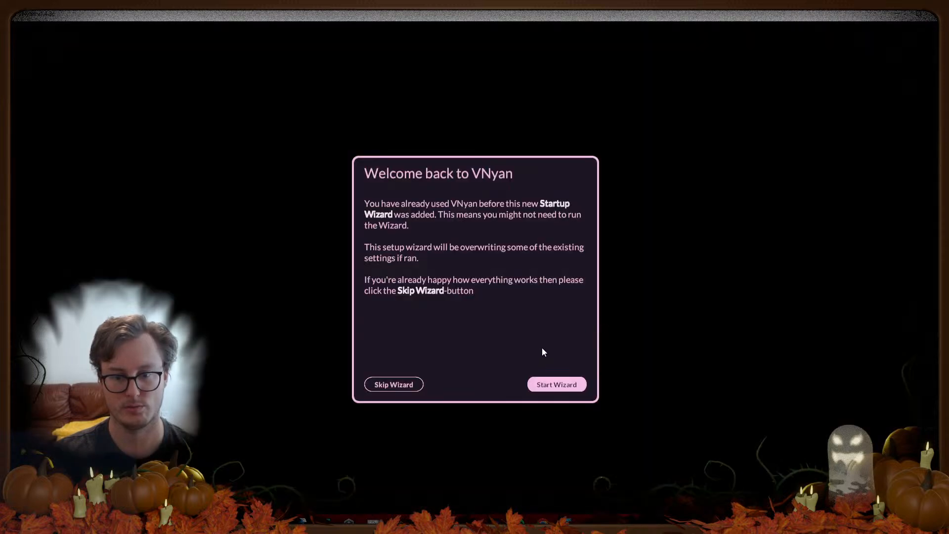
pyautogui.click(556, 385)
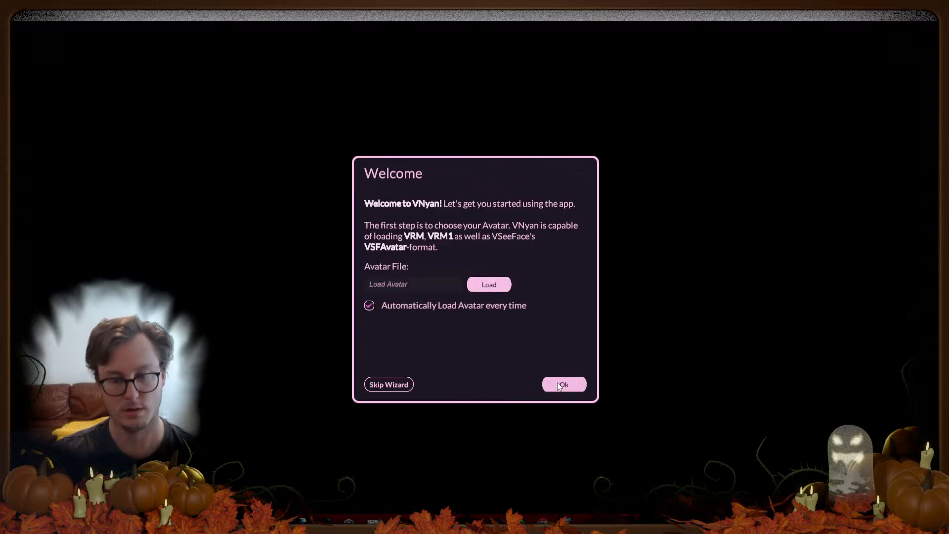
# Step: Load the FoxHound avatar file and accept it in the wizard
pyautogui.click(477, 286)
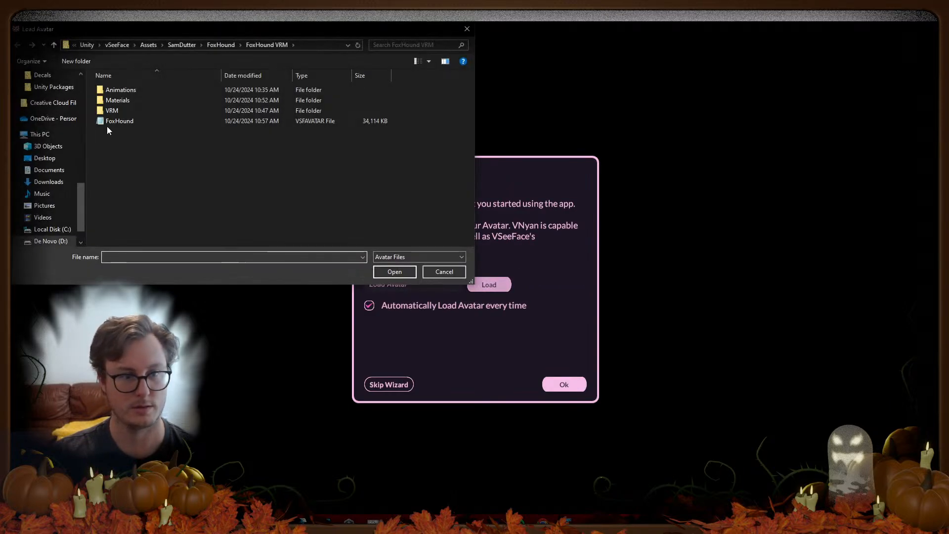
pyautogui.click(120, 121)
pyautogui.click(395, 271)
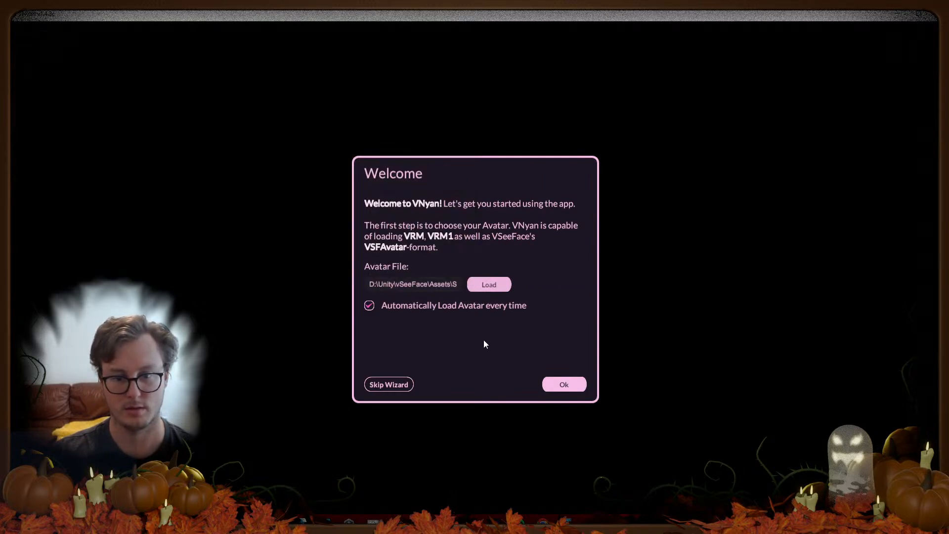
pyautogui.click(567, 391)
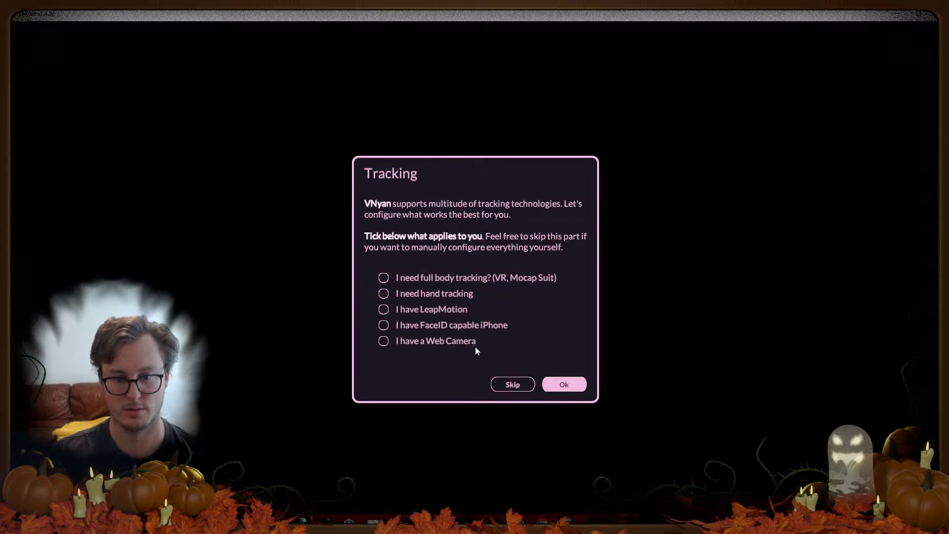
# Step: Clear LeapMotion, tick hand tracking, and select HD Pro Webcam C920 as the camera
pyautogui.click(438, 312)
pyautogui.click(420, 295)
pyautogui.click(568, 384)
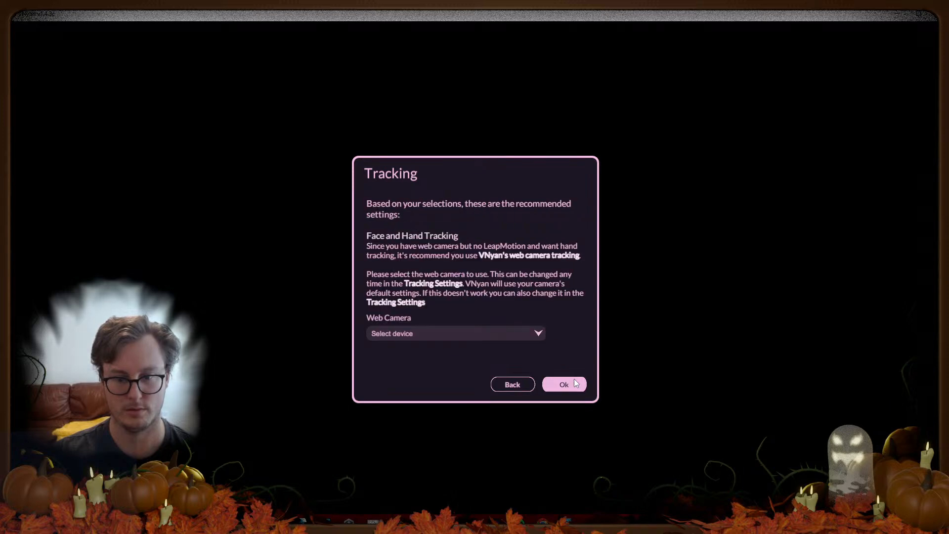
pyautogui.click(477, 331)
pyautogui.click(409, 366)
pyautogui.click(564, 384)
# Step: Leave Smile as Not in use and finish the expressions step
pyautogui.scroll(-1, 502, 312)
pyautogui.click(446, 319)
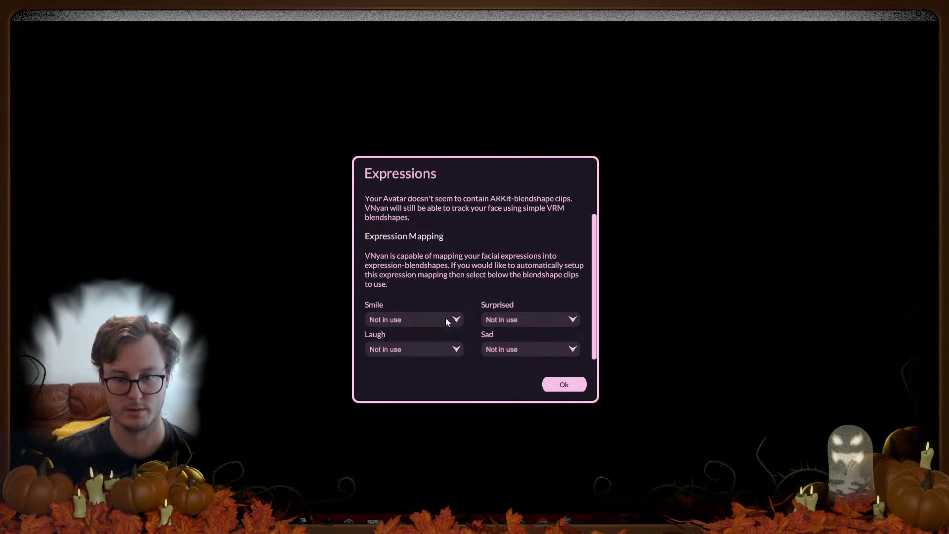
pyautogui.click(481, 302)
pyautogui.click(558, 384)
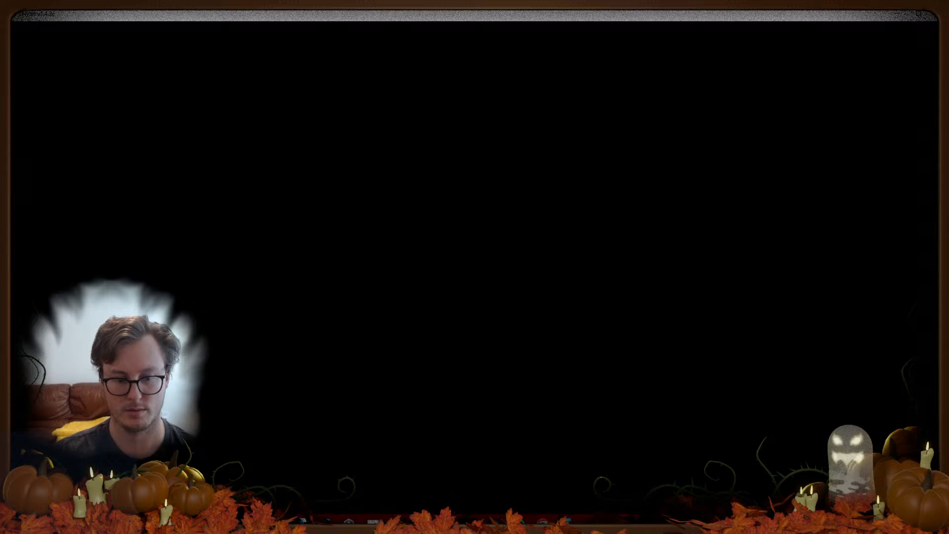
# Step: Drag the FoxHound avatar file from the FoxHound VRM folder onto the VNyan window
pyautogui.moveTo(204, 522)
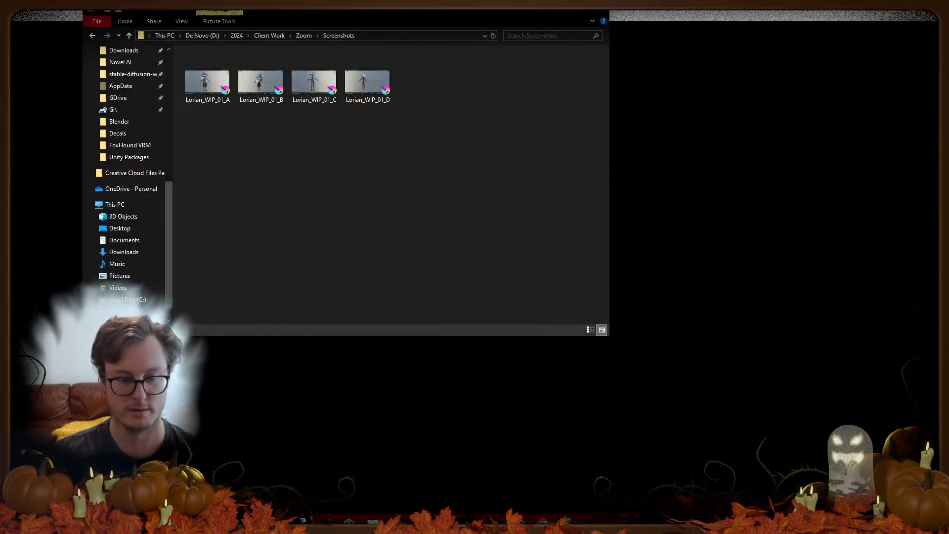
pyautogui.click(240, 486)
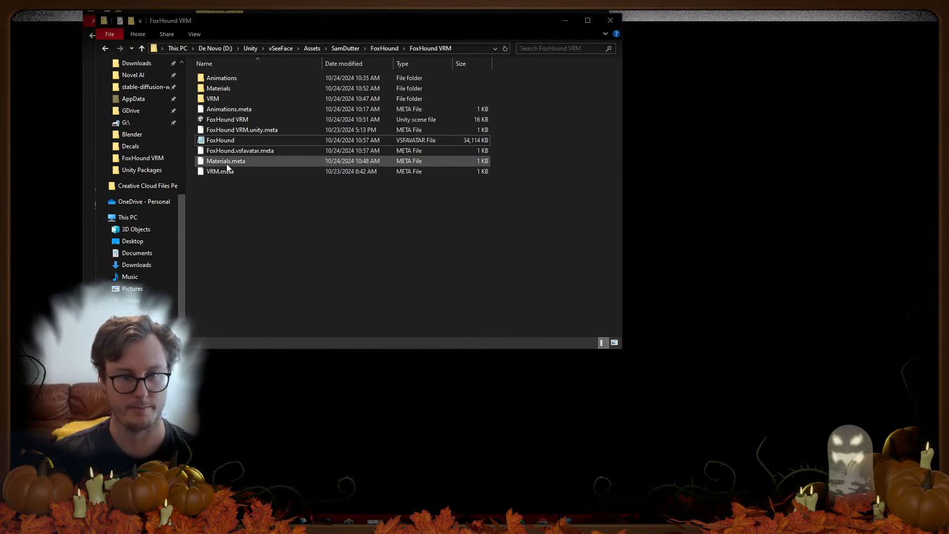
pyautogui.moveTo(223, 141); pyautogui.dragTo(560, 403)
pyautogui.click(756, 191)
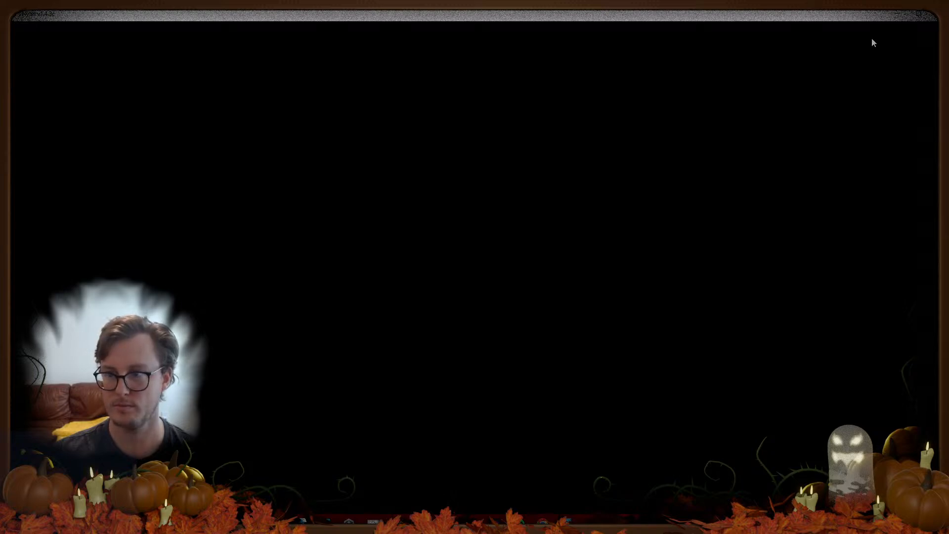
# Step: Close VNyan's empty window and dismiss its taskbar launch options
pyautogui.click(934, 16)
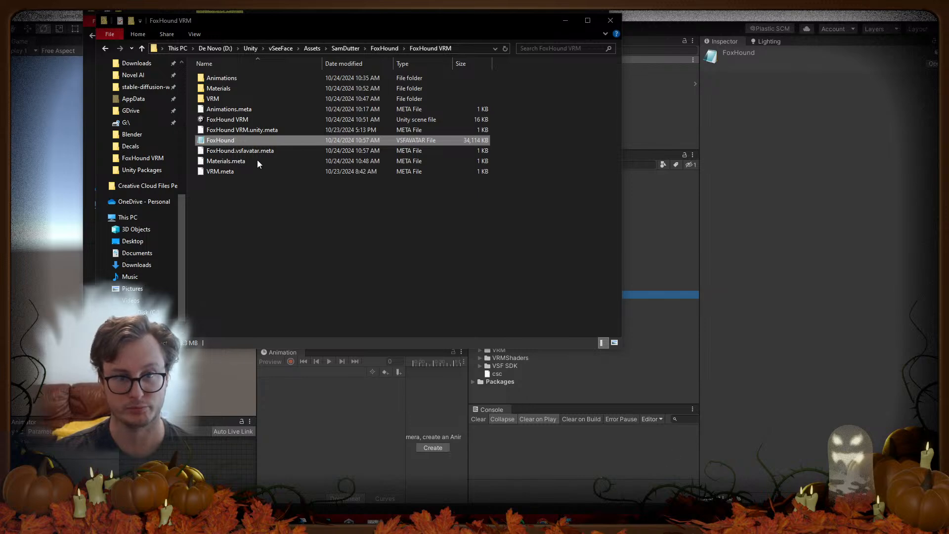
pyautogui.rightClick(608, 520)
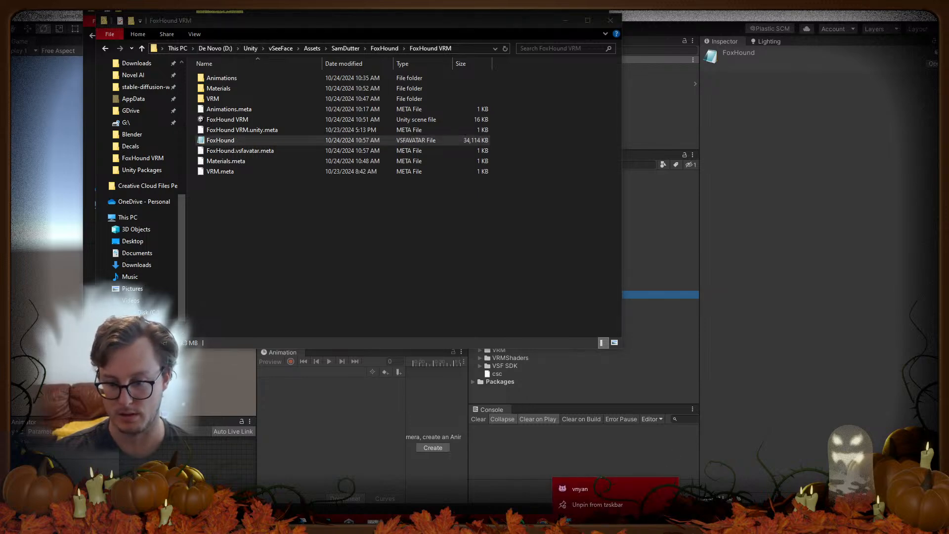
pyautogui.click(289, 209)
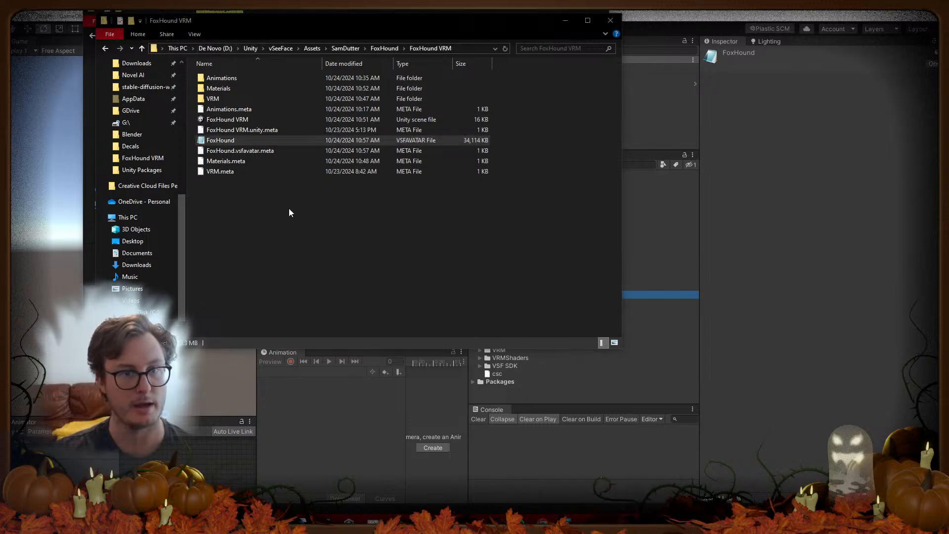
# Step: In D:\vNyan, delete the old vnyan (3) folder and drag in the downloaded vnyan (4) zip
pyautogui.click(216, 48)
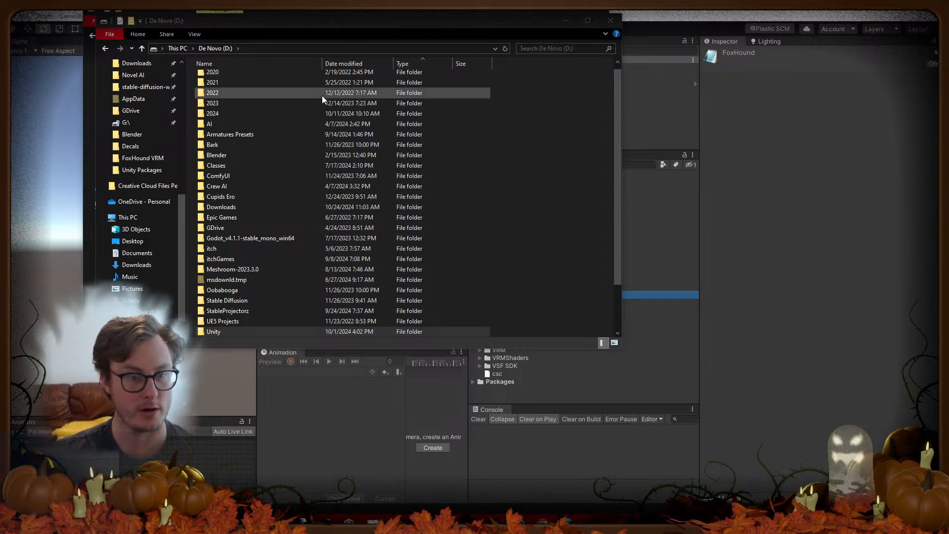
pyautogui.scroll(-2, 245, 274)
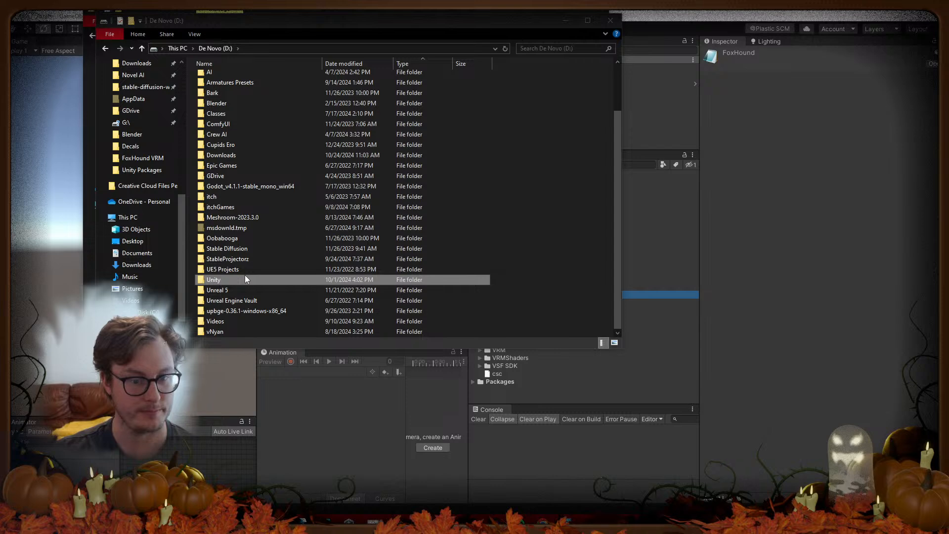
pyautogui.doubleClick(215, 333)
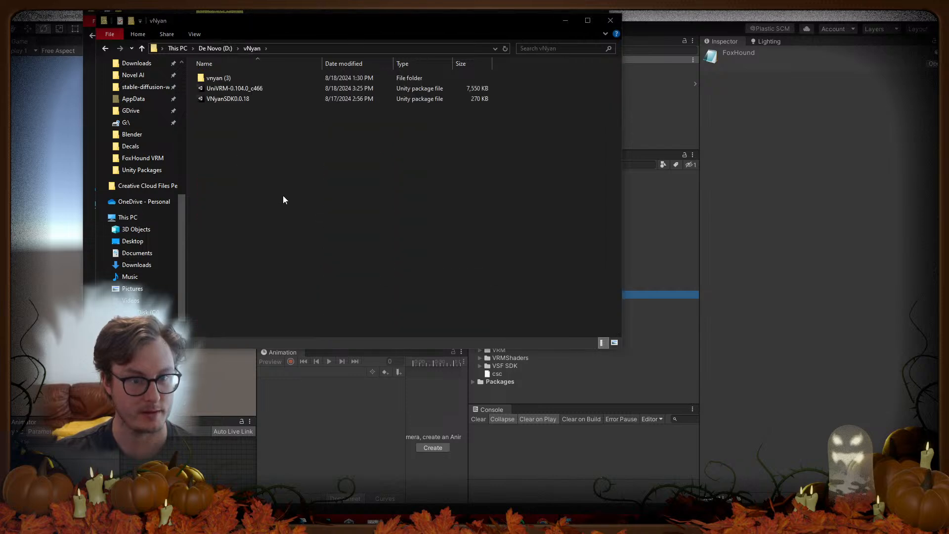
pyautogui.moveTo(252, 145); pyautogui.dragTo(224, 124)
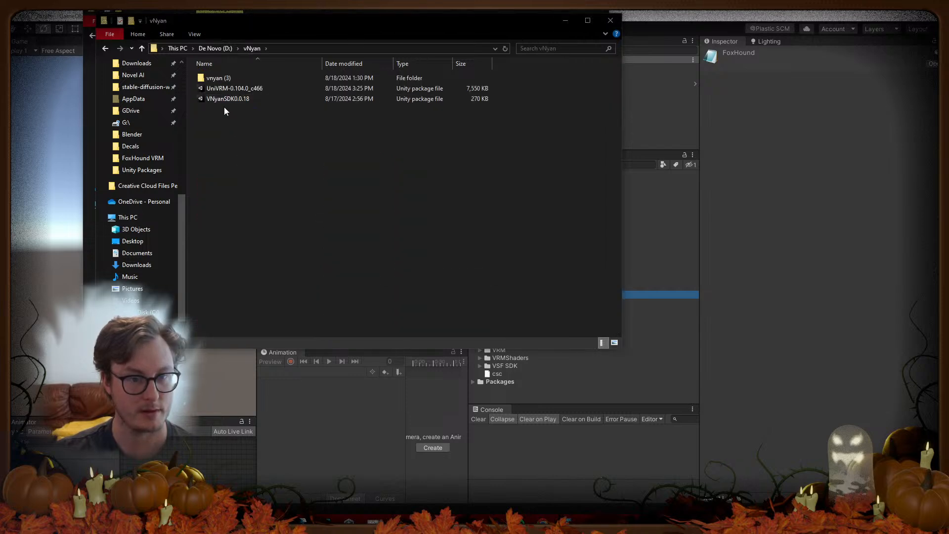
pyautogui.click(223, 79)
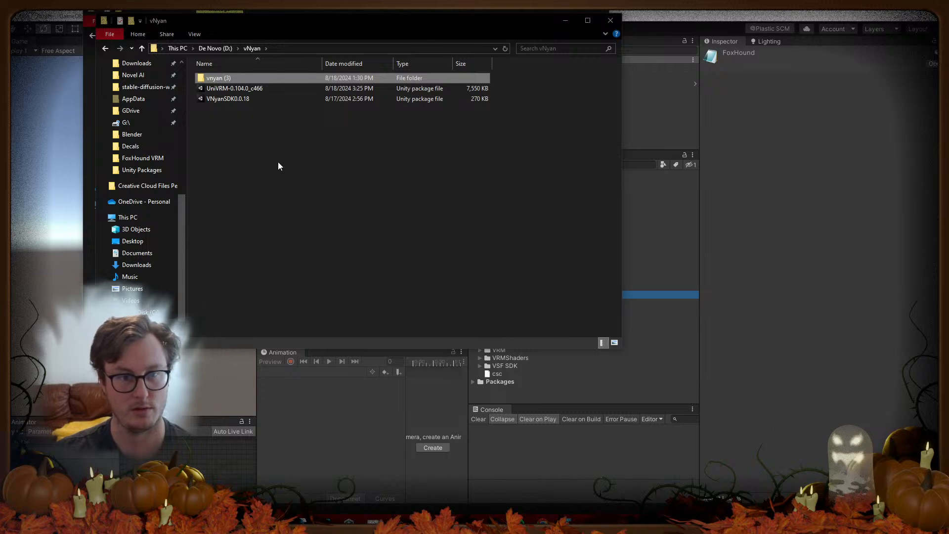
pyautogui.press('Delete')
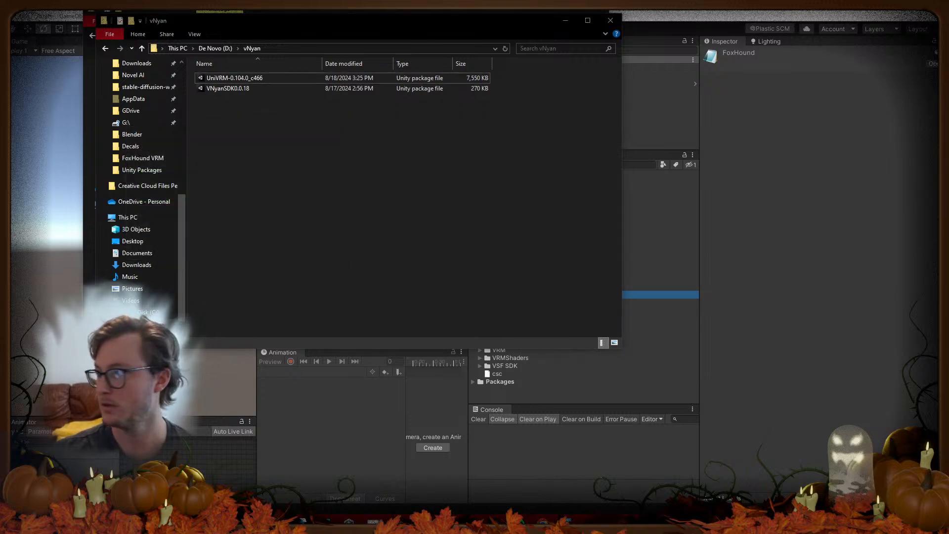
pyautogui.moveTo(394, 142); pyautogui.dragTo(237, 188)
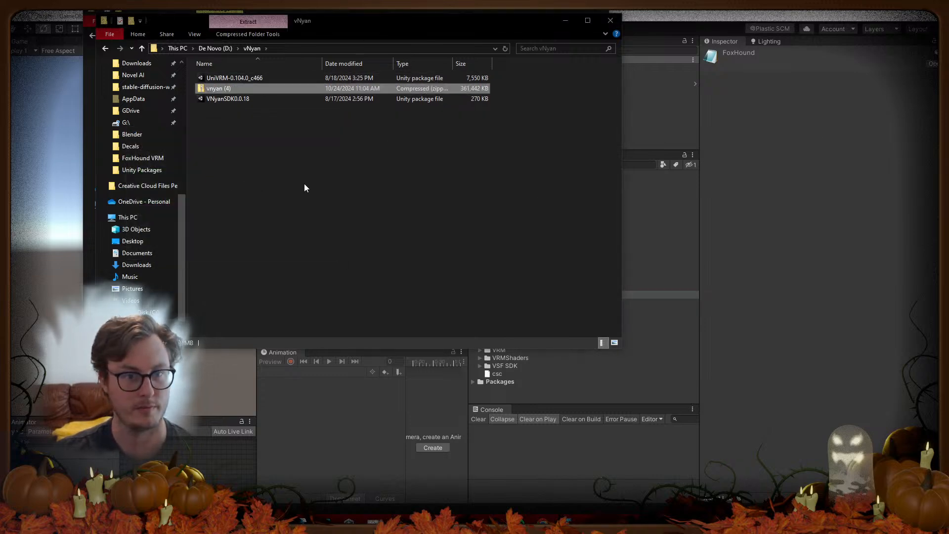
# Step: Extract vnyan (4) here with 7-Zip and launch the VNyan application
pyautogui.rightClick(225, 90)
pyautogui.moveTo(209, 149)
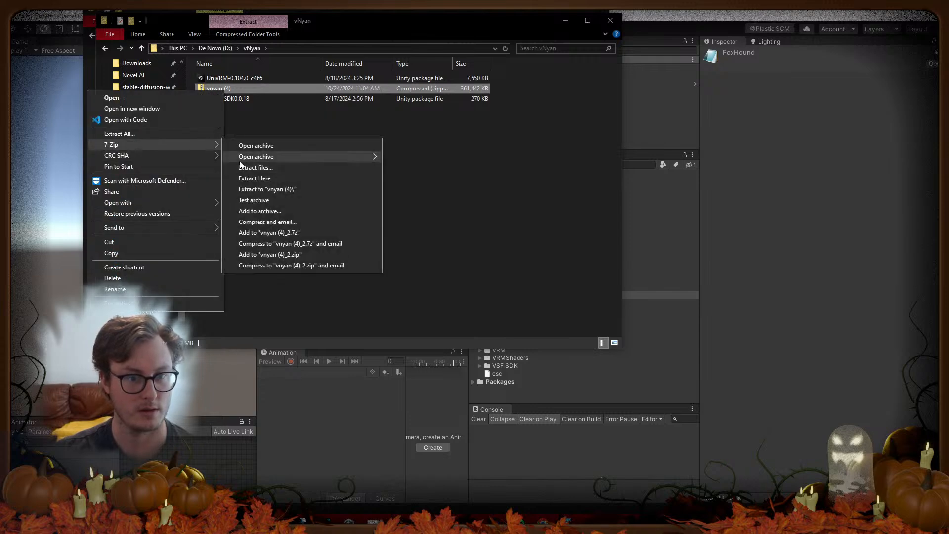
pyautogui.click(254, 177)
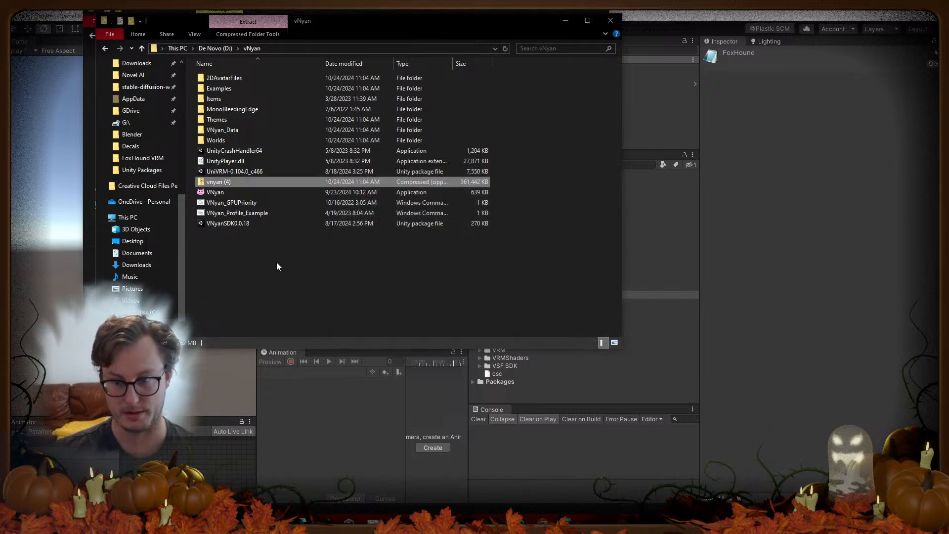
pyautogui.doubleClick(218, 191)
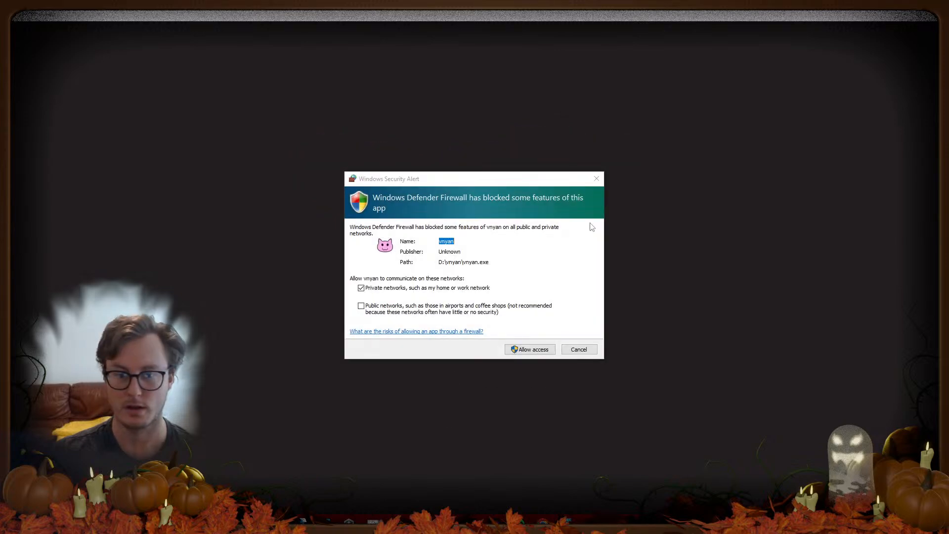
# Step: Allow VNyan through the firewall and start the first-time setup wizard
pyautogui.click(531, 351)
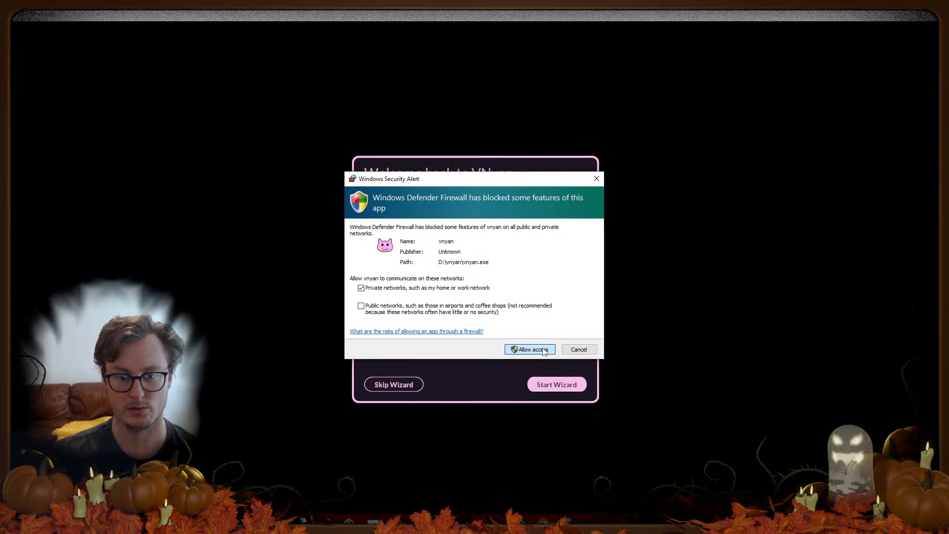
pyautogui.click(542, 350)
pyautogui.click(548, 384)
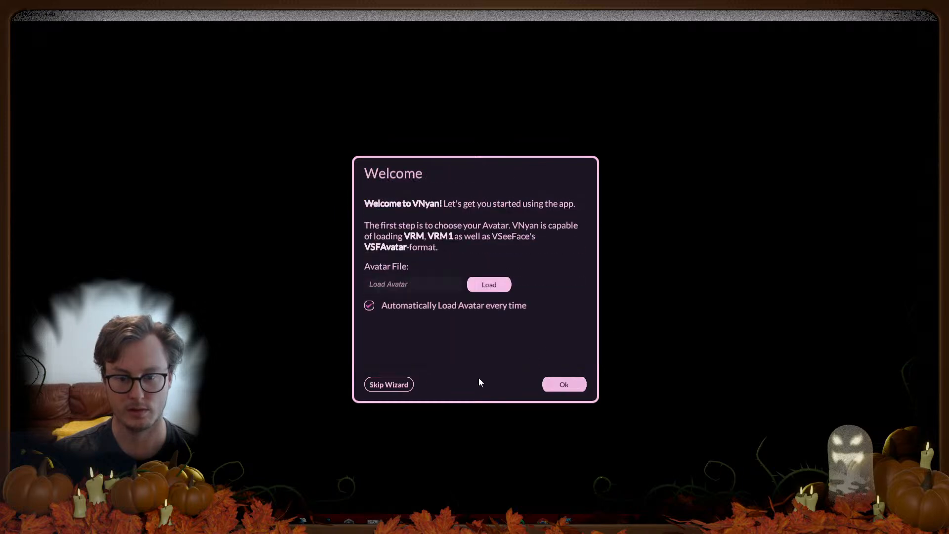
# Step: Load the FoxHound avatar file in the wizard and accept it
pyautogui.click(489, 285)
pyautogui.click(122, 124)
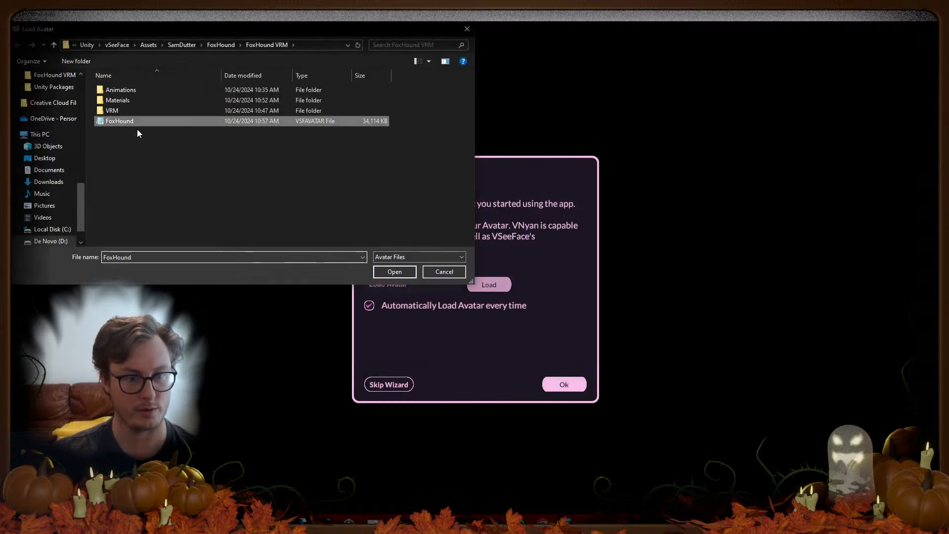
pyautogui.click(395, 271)
pyautogui.click(564, 384)
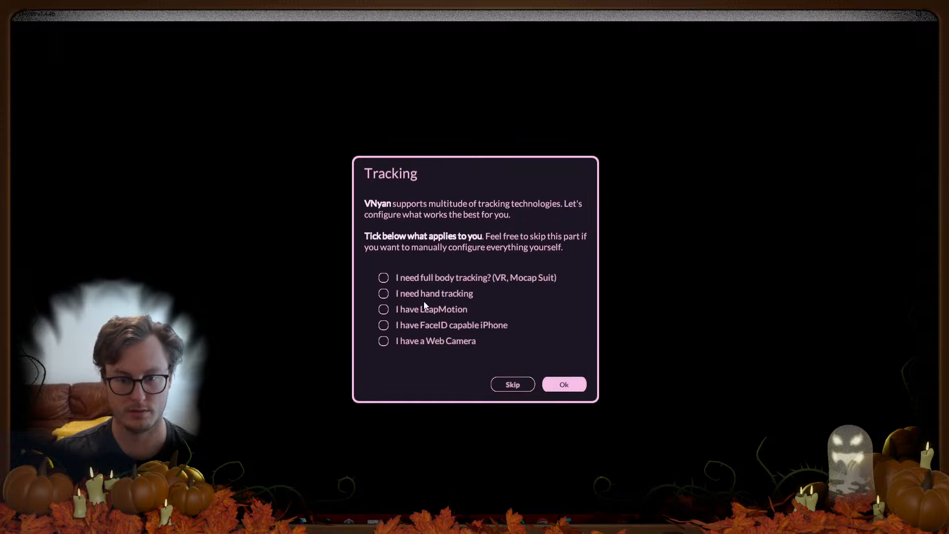
# Step: Enable web camera tracking using the HD Pro Webcam C920
pyautogui.click(425, 339)
pyautogui.click(564, 384)
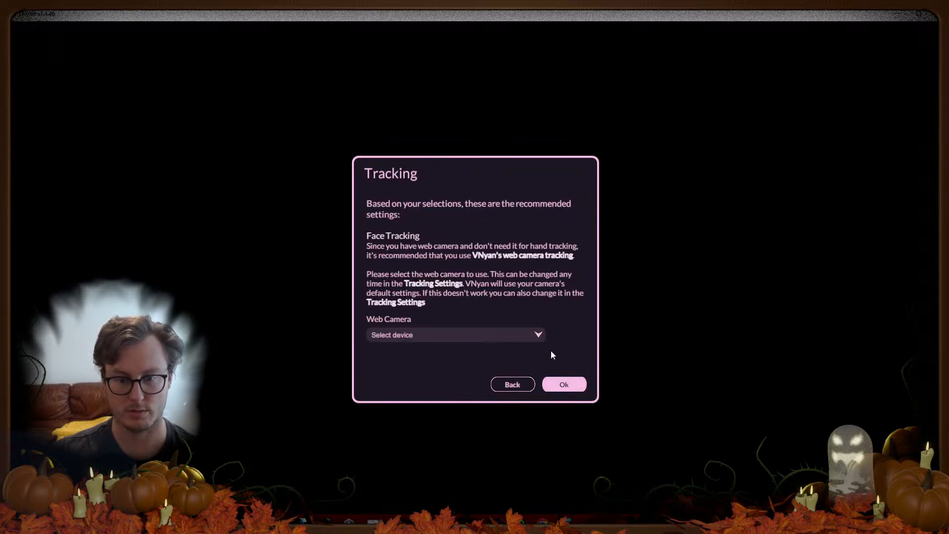
pyautogui.click(465, 334)
pyautogui.click(421, 369)
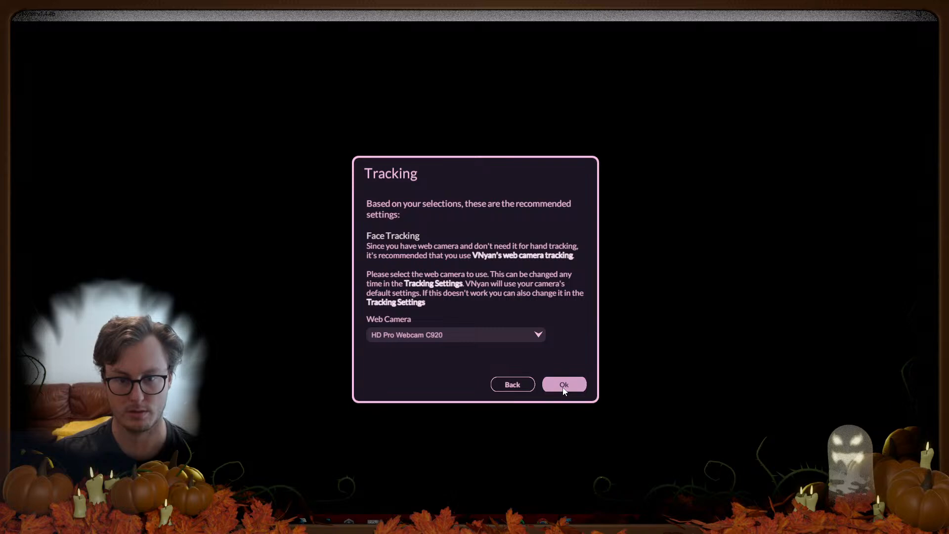
pyautogui.click(463, 339)
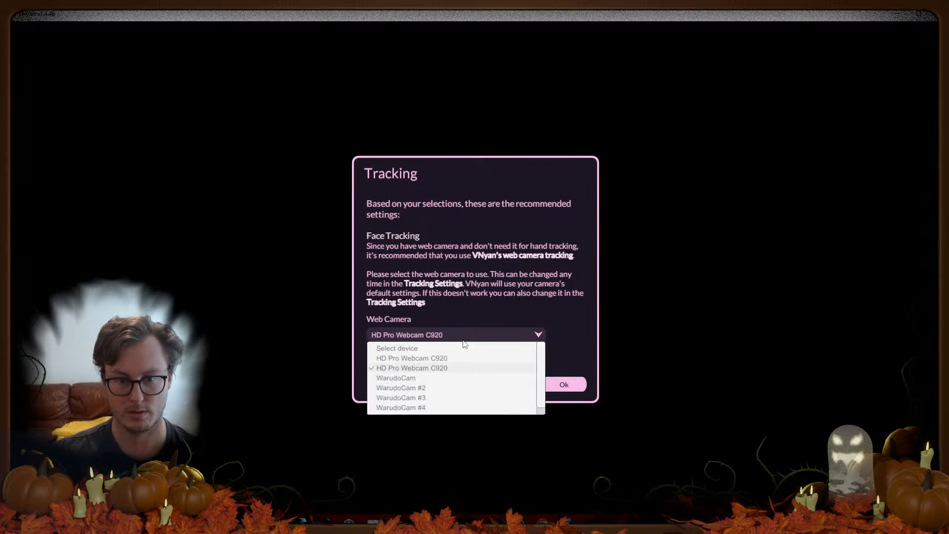
pyautogui.click(432, 358)
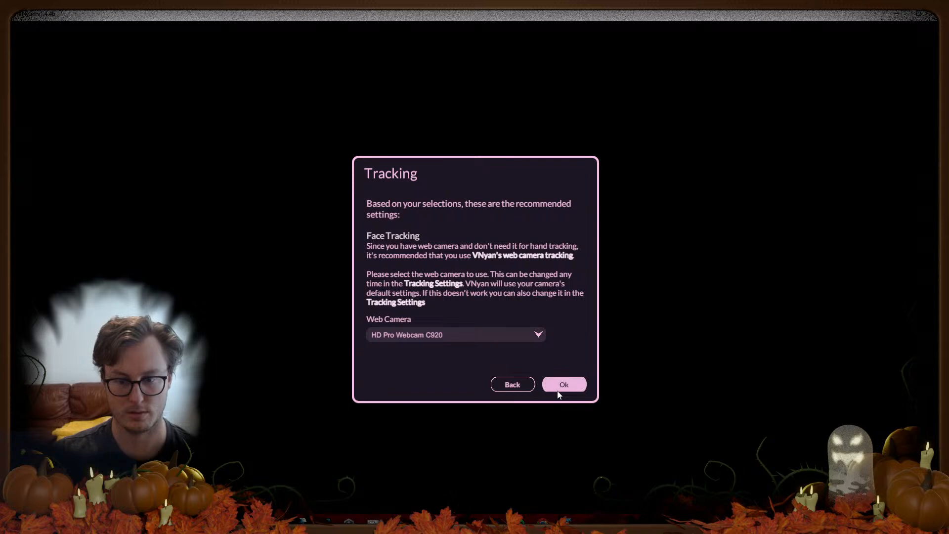
pyautogui.click(458, 339)
pyautogui.click(428, 370)
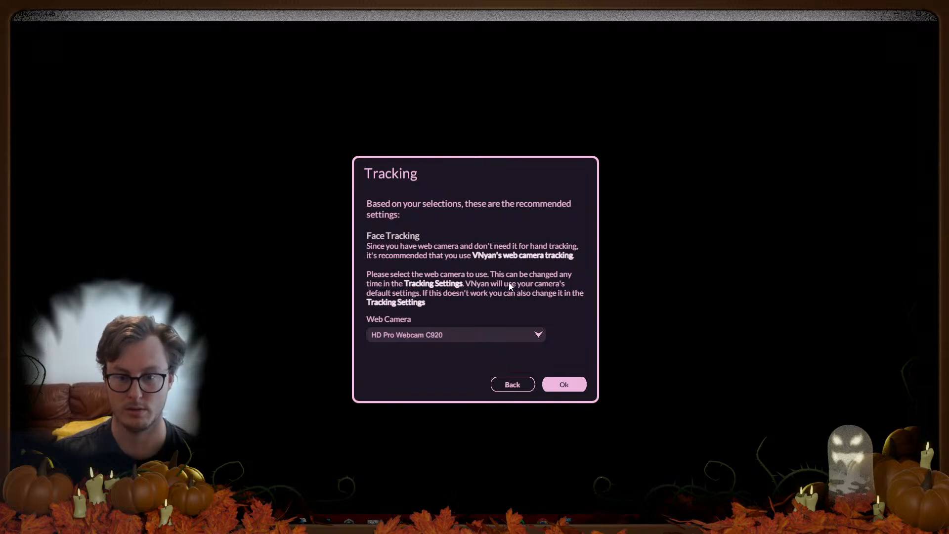
# Step: Accept the tracking settings, finish the wizard past Expressions, and return to the vNyan folder
pyautogui.click(519, 386)
pyautogui.click(515, 385)
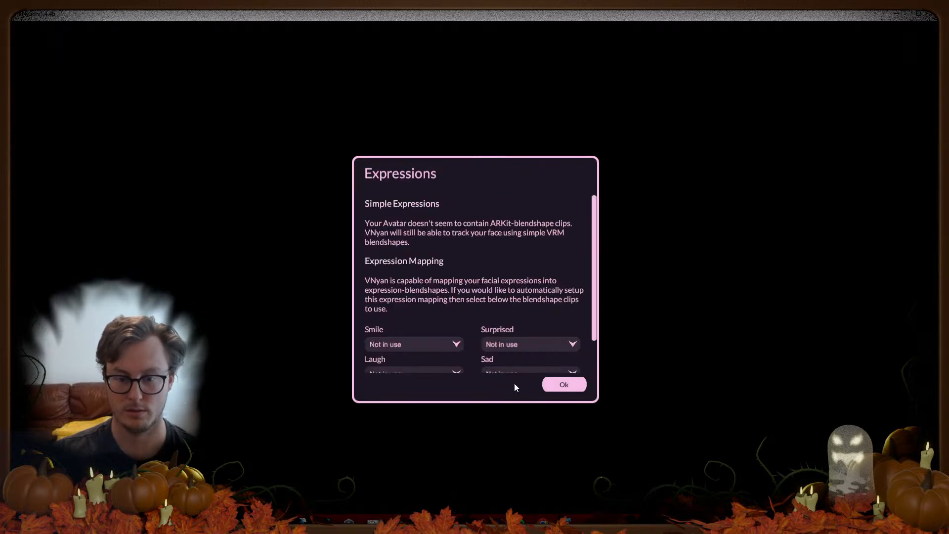
pyautogui.click(569, 389)
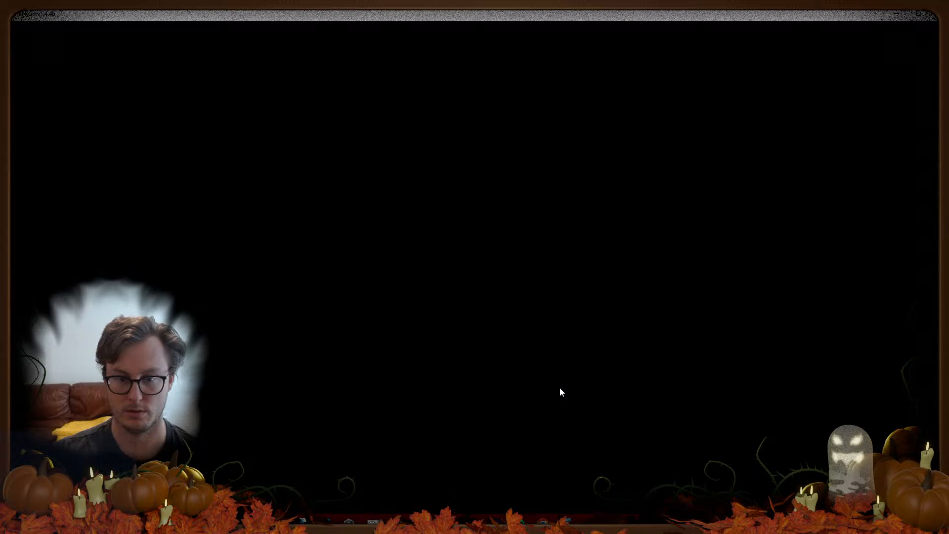
pyautogui.moveTo(206, 522)
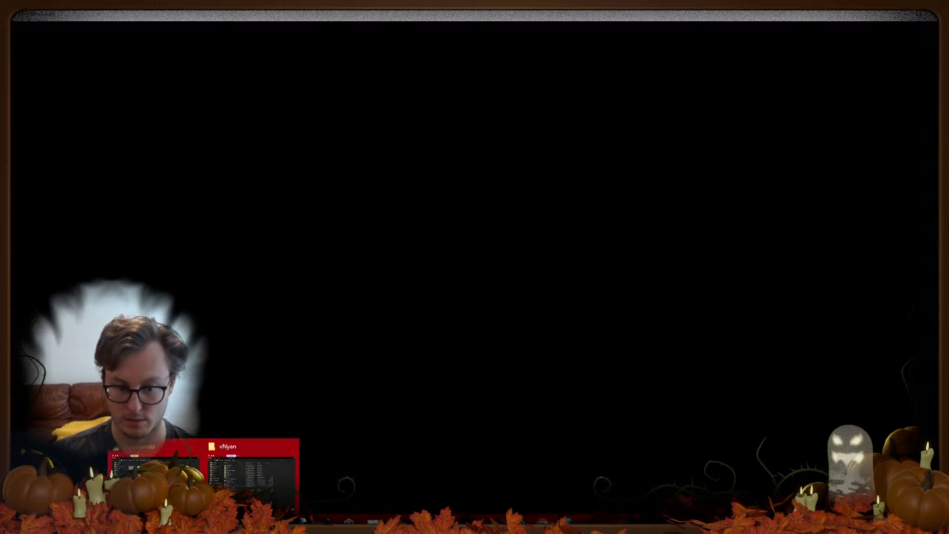
pyautogui.click(254, 472)
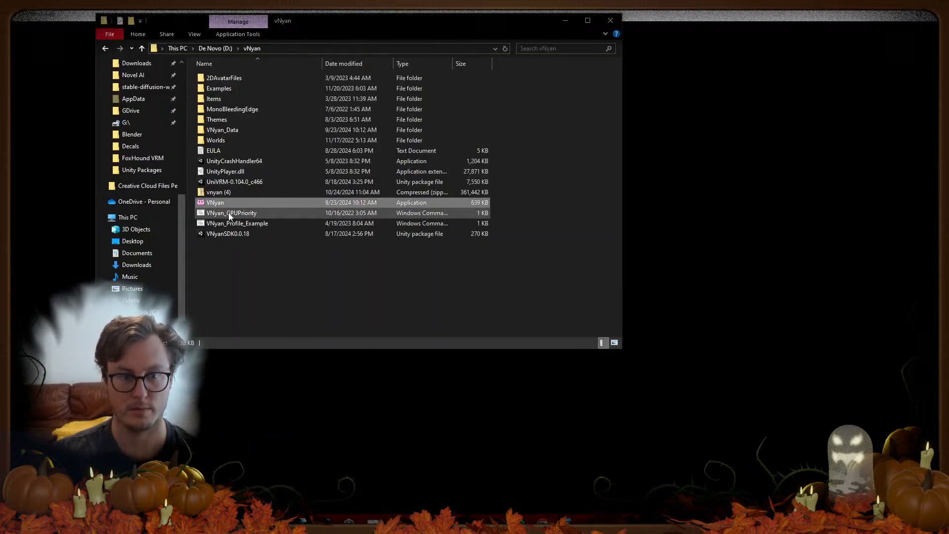
# Step: Close the Screenshots folder window
pyautogui.click(206, 522)
pyautogui.click(195, 473)
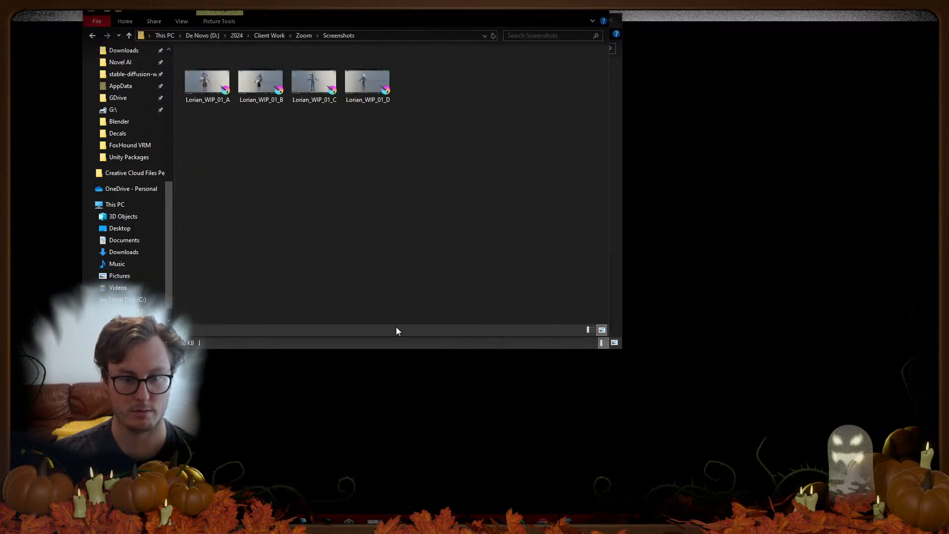
pyautogui.click(611, 21)
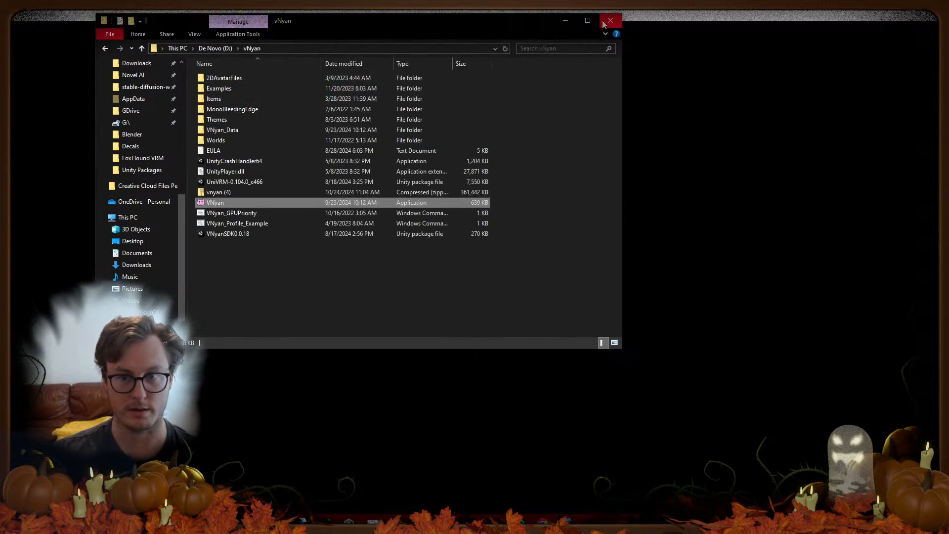
# Step: Go to the pasted FoxHound VRM folder path and drag FoxHound.vsfavatar onto VNyan
pyautogui.click(414, 48)
pyautogui.press('Return')
pyautogui.moveTo(221, 141); pyautogui.dragTo(627, 440)
pyautogui.click(711, 42)
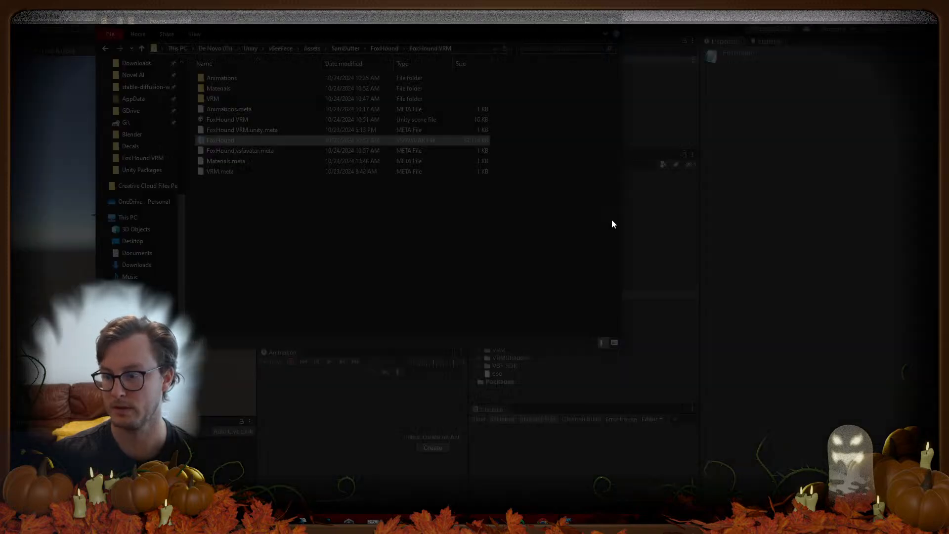
# Step: Close the VNyan window
pyautogui.click(931, 16)
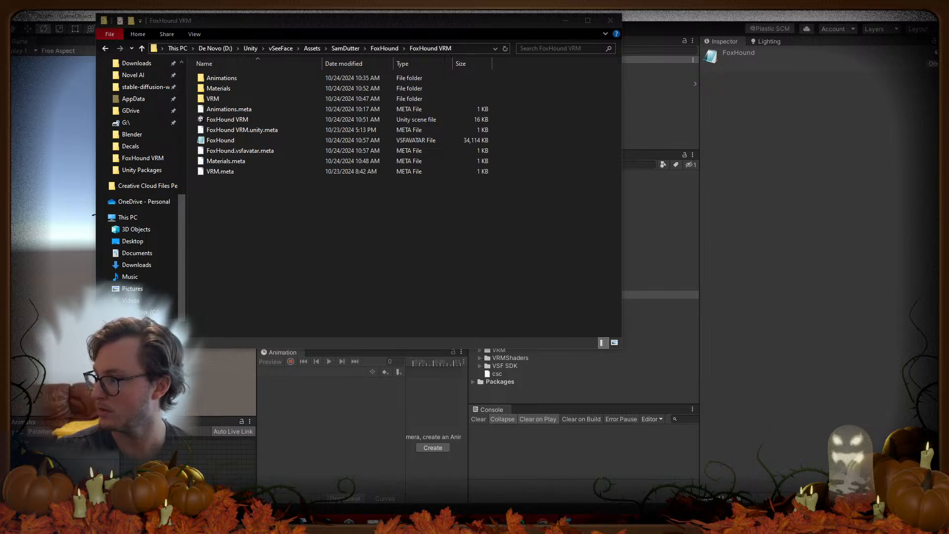
# Step: Close the FoxHound VRM File Explorer window
pyautogui.click(610, 21)
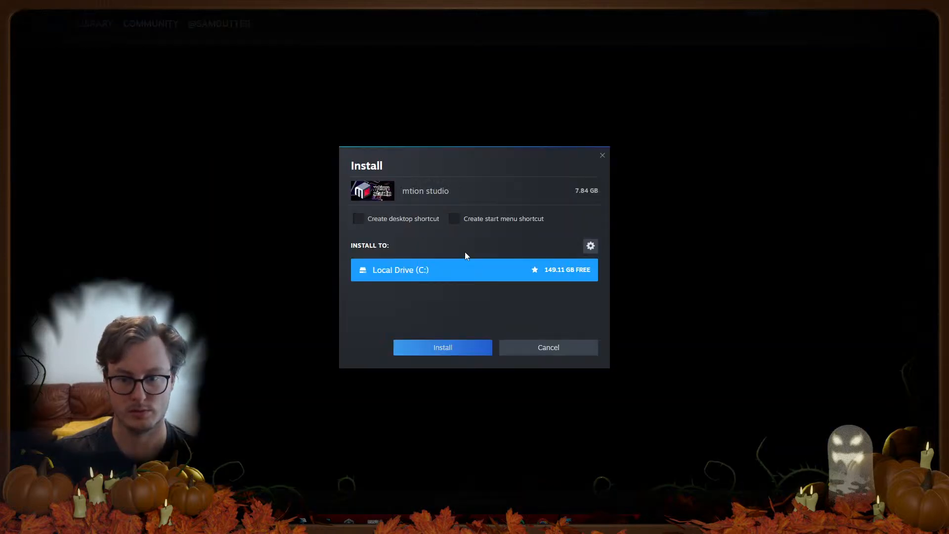
# Step: Install mtion studio (7.84 GB) to Local Drive (C:) and accept its EULA
pyautogui.click(428, 353)
pyautogui.click(521, 424)
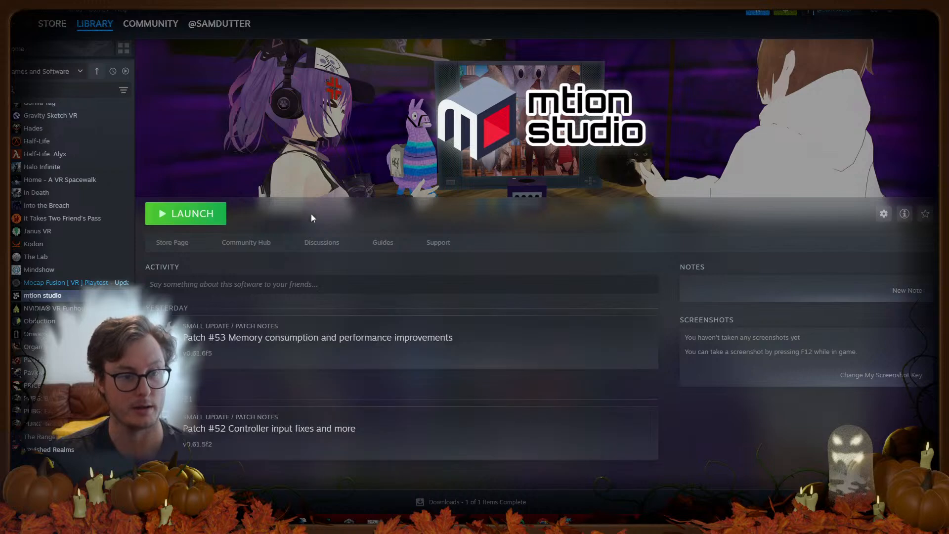
# Step: Launch mtion studio from its Steam library page
pyautogui.click(199, 213)
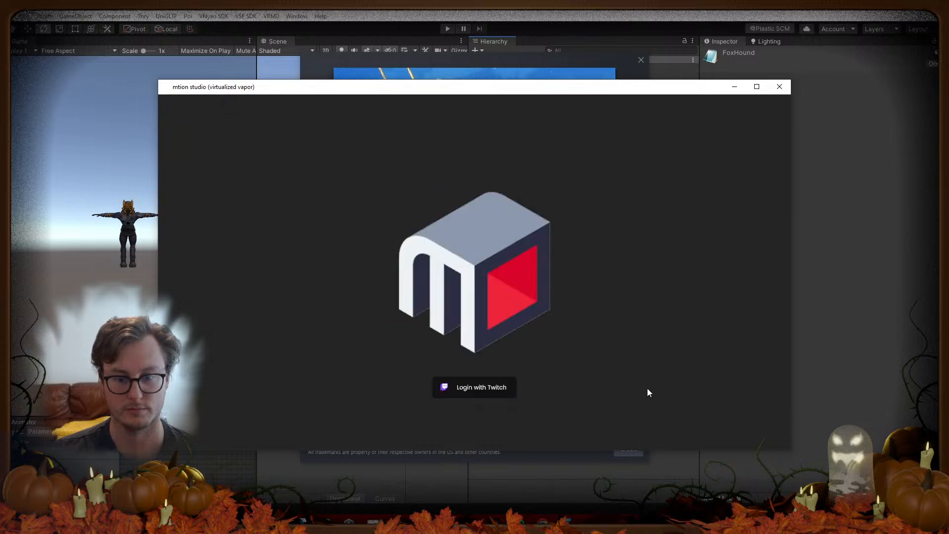
# Step: Sign in to mtion studio with Twitch and enable chat interactions
pyautogui.click(494, 389)
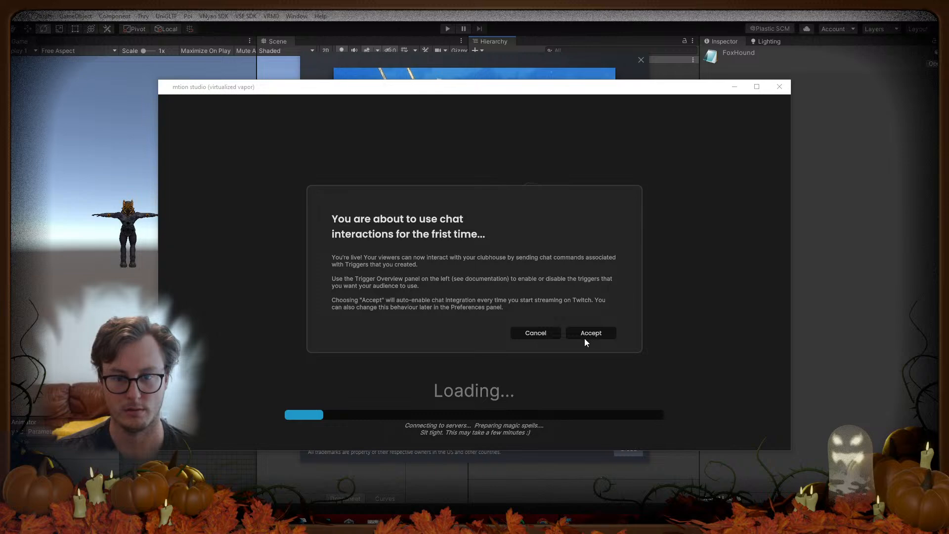
pyautogui.click(601, 334)
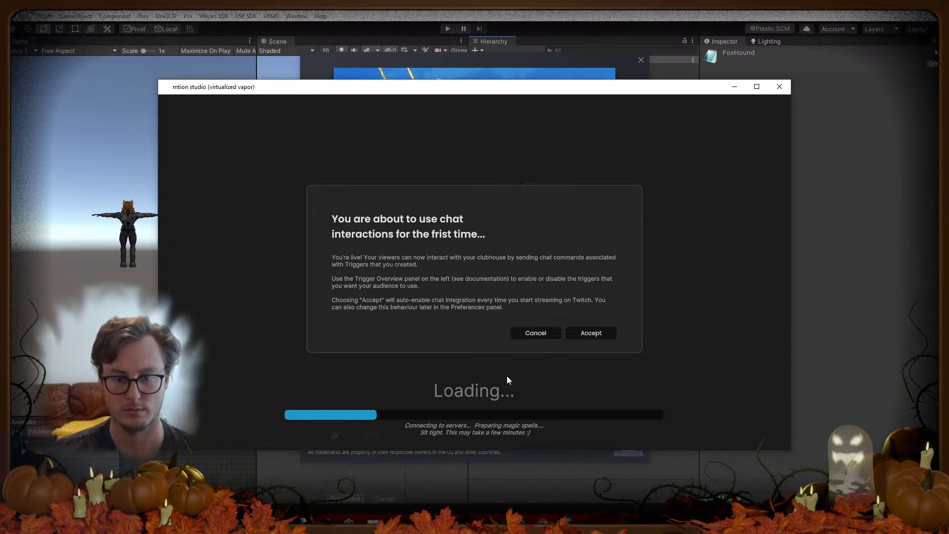
pyautogui.click(583, 336)
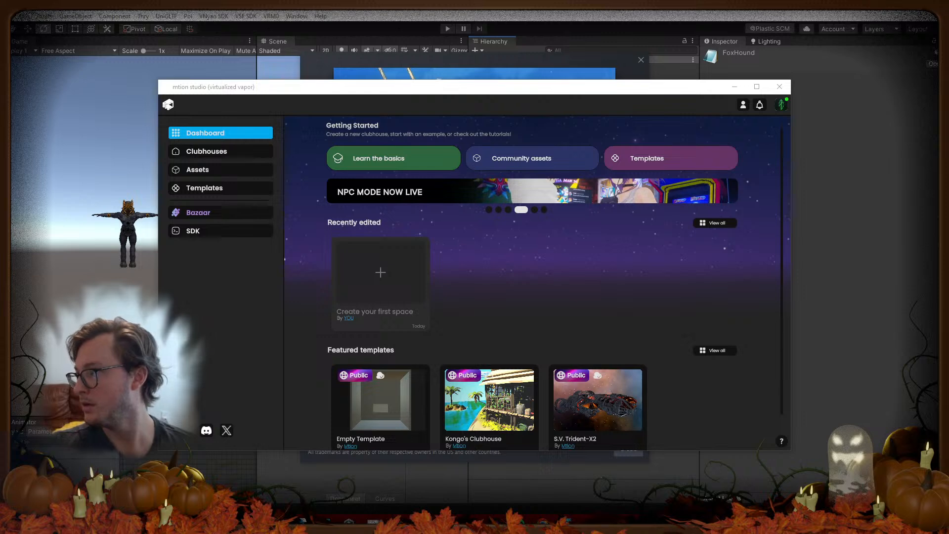
# Step: Create a new clubhouse space from the Empty Template
pyautogui.click(503, 249)
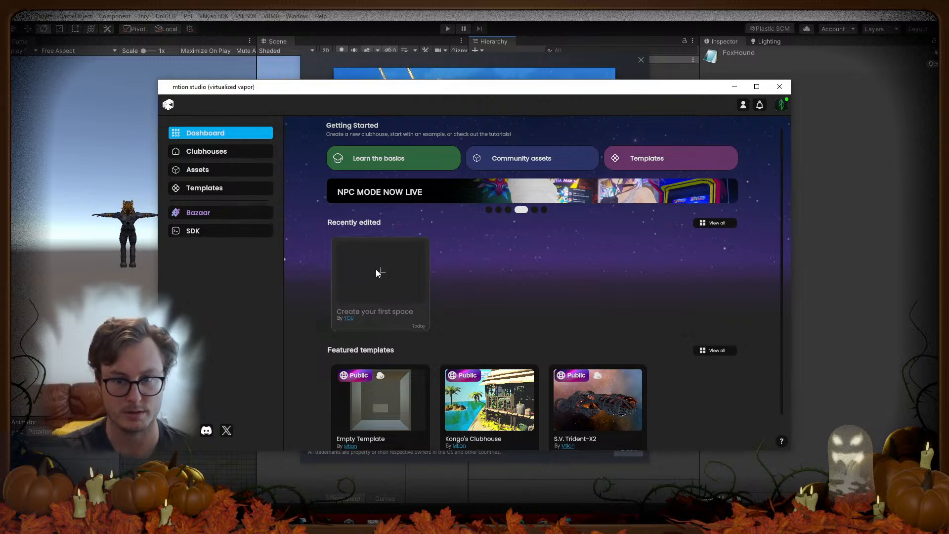
pyautogui.click(381, 257)
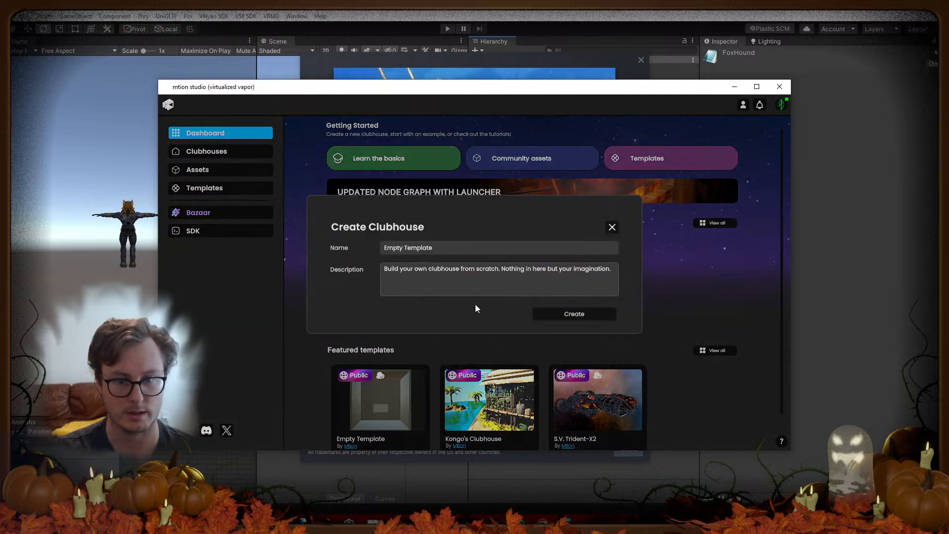
pyautogui.click(598, 315)
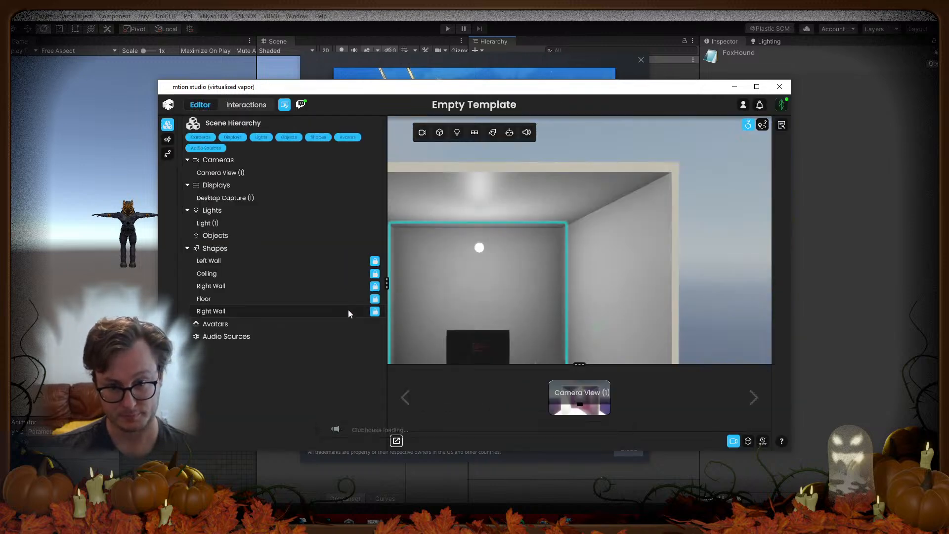
# Step: Inspect the Right Wall, Connections and Interactions views, then close mtion studio
pyautogui.click(587, 252)
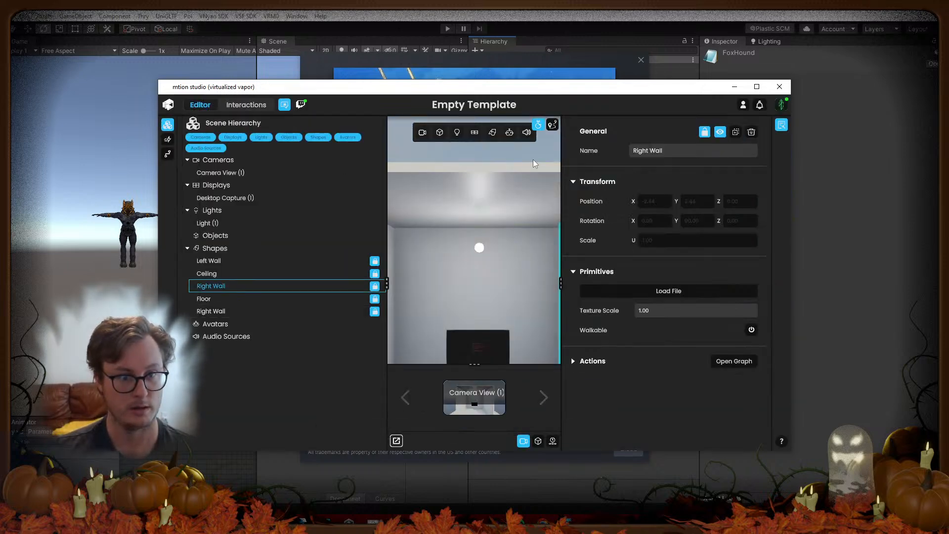
pyautogui.click(167, 140)
pyautogui.click(167, 153)
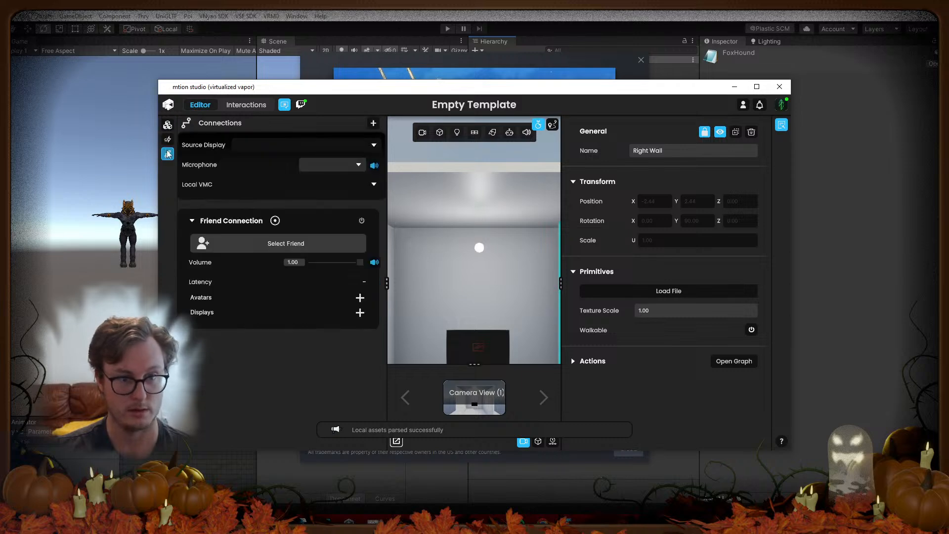
pyautogui.click(246, 104)
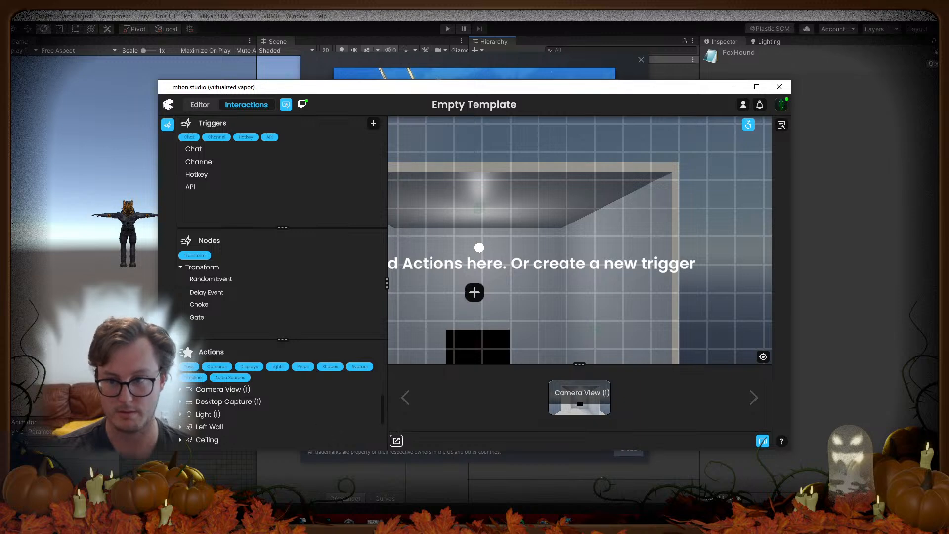
pyautogui.click(779, 87)
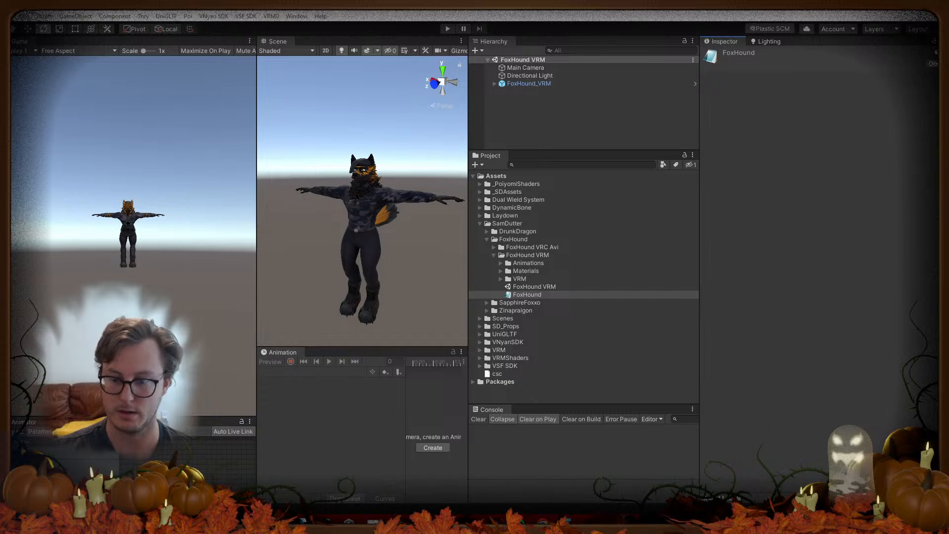
# Step: Dismiss the Steam sale popup while Warudo starts
pyautogui.click(634, 67)
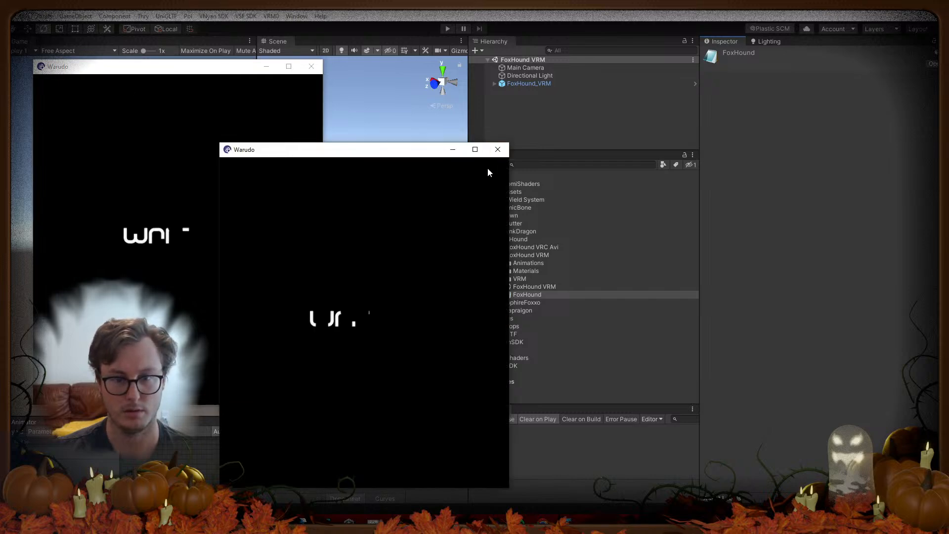
# Step: Close the duplicate Warudo window so only one instance keeps loading
pyautogui.click(498, 150)
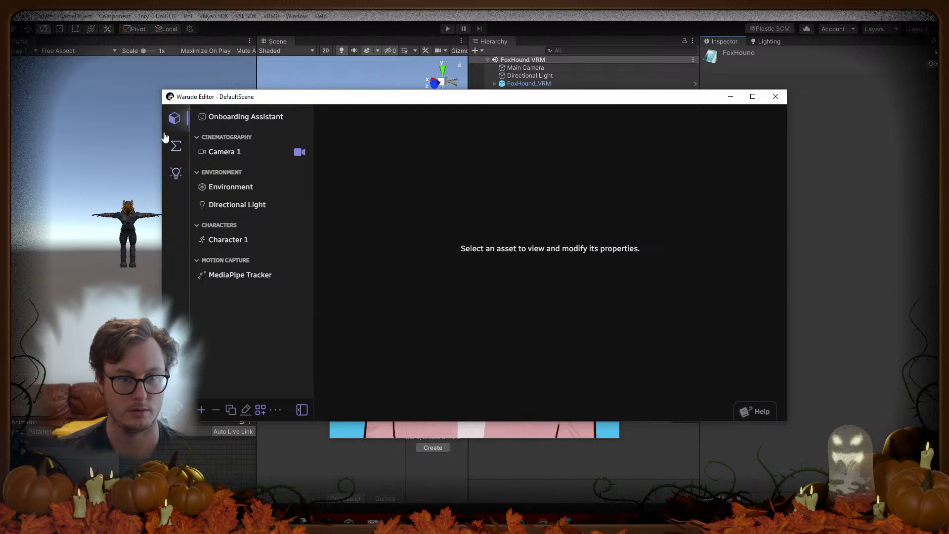
# Step: Collapse the Cinematography section and select Character 1 to show its properties
pyautogui.click(213, 137)
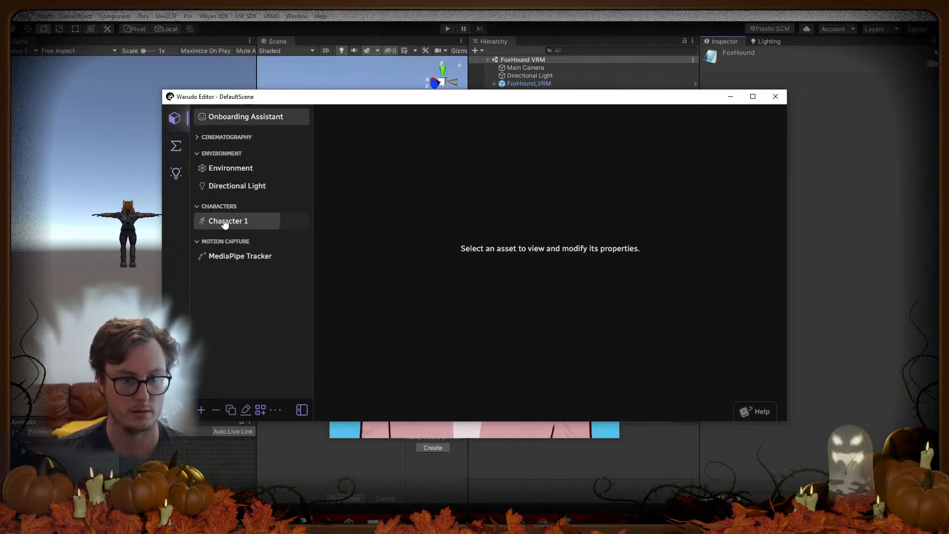
pyautogui.click(222, 222)
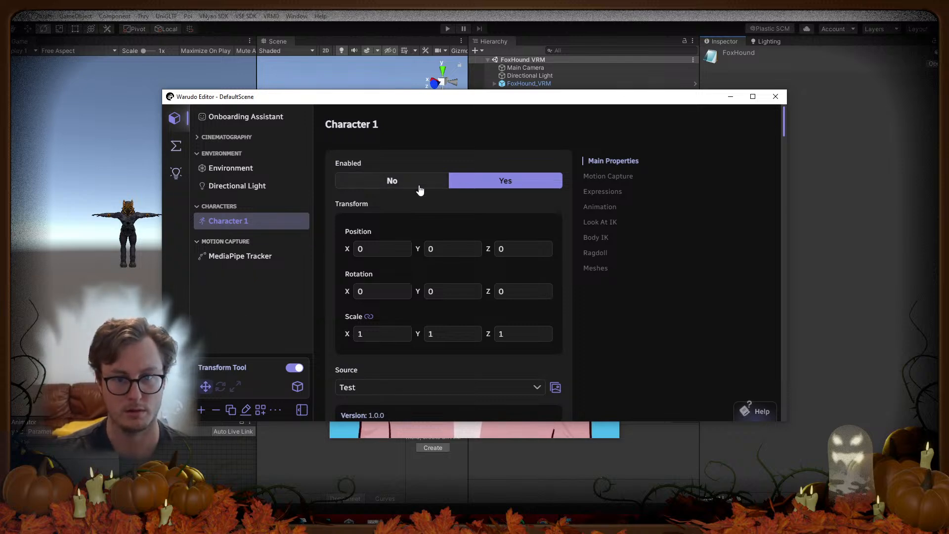
pyautogui.click(596, 237)
# Step: Arrange the Warudo preview, Warudo editor and MediaPipe Tracker windows side by side
pyautogui.moveTo(343, 100); pyautogui.dragTo(408, 221)
pyautogui.moveTo(428, 100); pyautogui.dragTo(64, 92)
pyautogui.moveTo(326, 219); pyautogui.dragTo(414, 240)
pyautogui.moveTo(454, 206); pyautogui.dragTo(1, 465)
pyautogui.moveTo(430, 7); pyautogui.dragTo(490, 196)
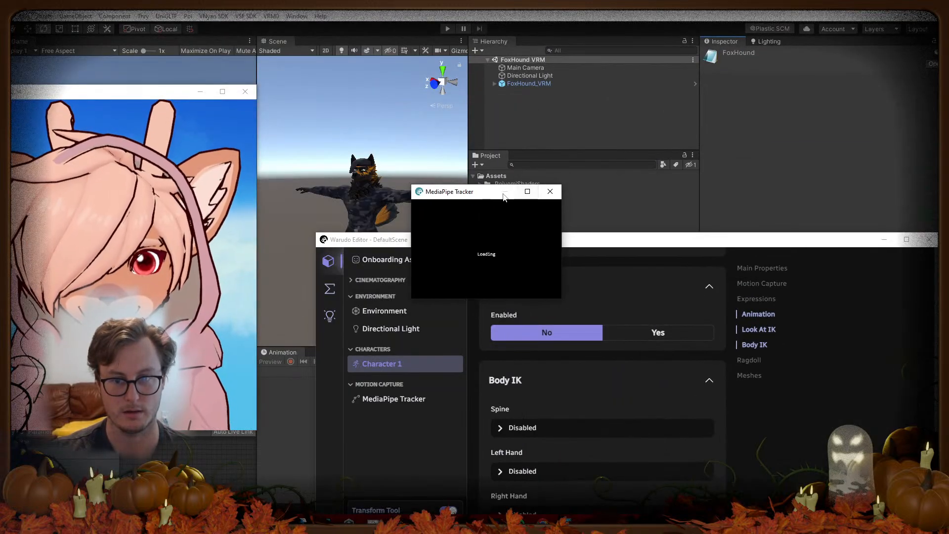
pyautogui.moveTo(387, 242); pyautogui.dragTo(331, 109)
pyautogui.moveTo(162, 93); pyautogui.dragTo(202, 99)
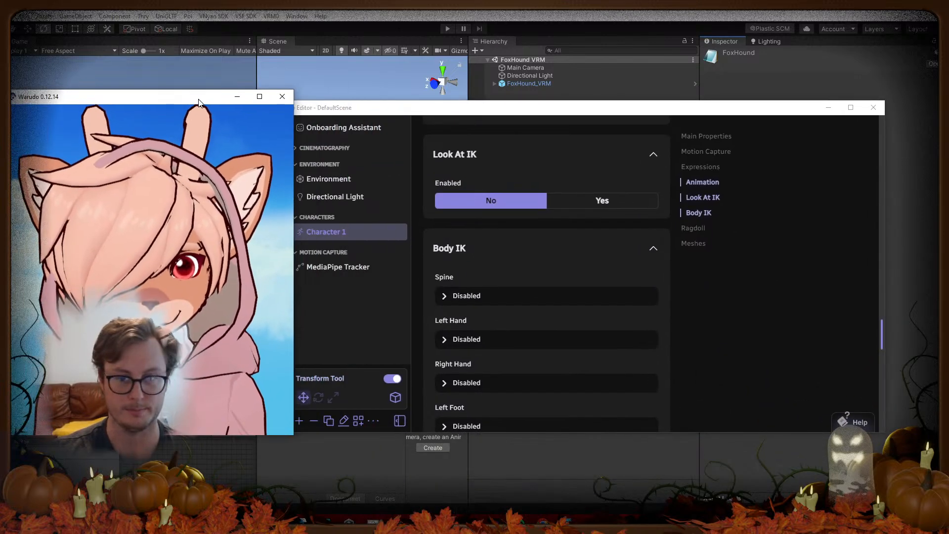
pyautogui.moveTo(441, 108); pyautogui.dragTo(507, 104)
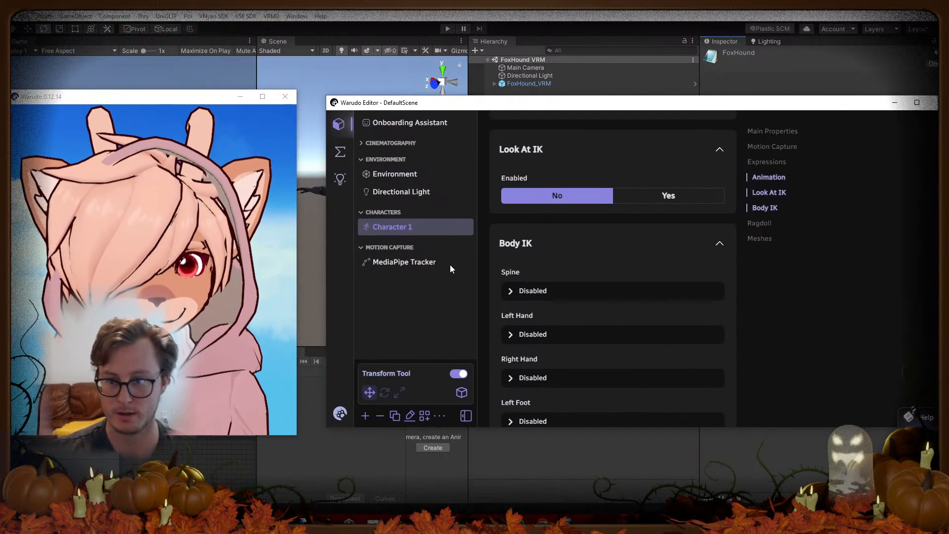
# Step: Set Character 1's Enabled to No and bring up the Add Asset list
pyautogui.scroll(15, 525, 241)
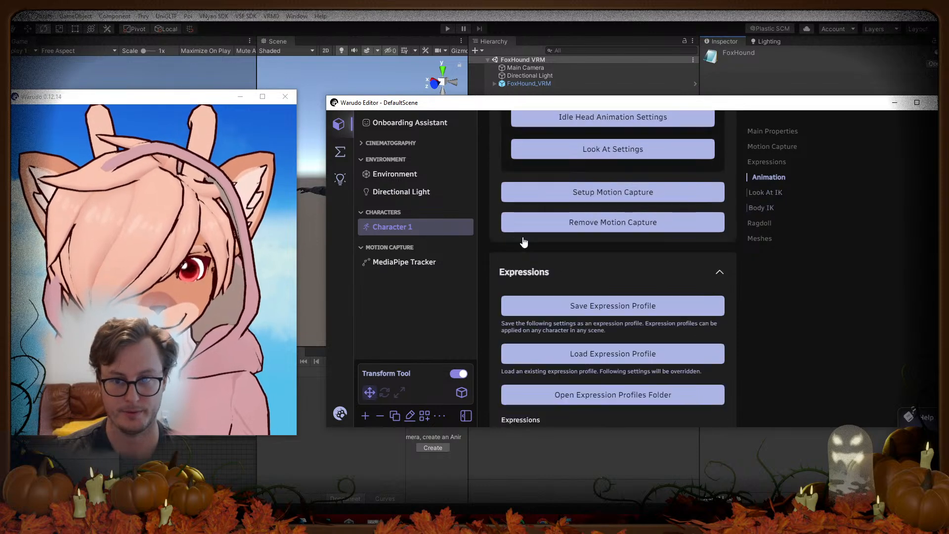
pyautogui.scroll(5, 527, 240)
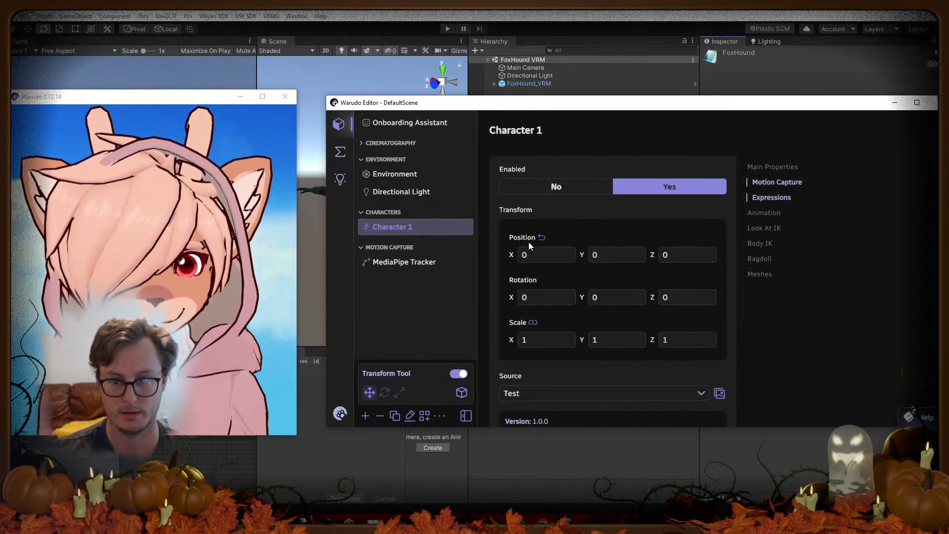
pyautogui.click(549, 187)
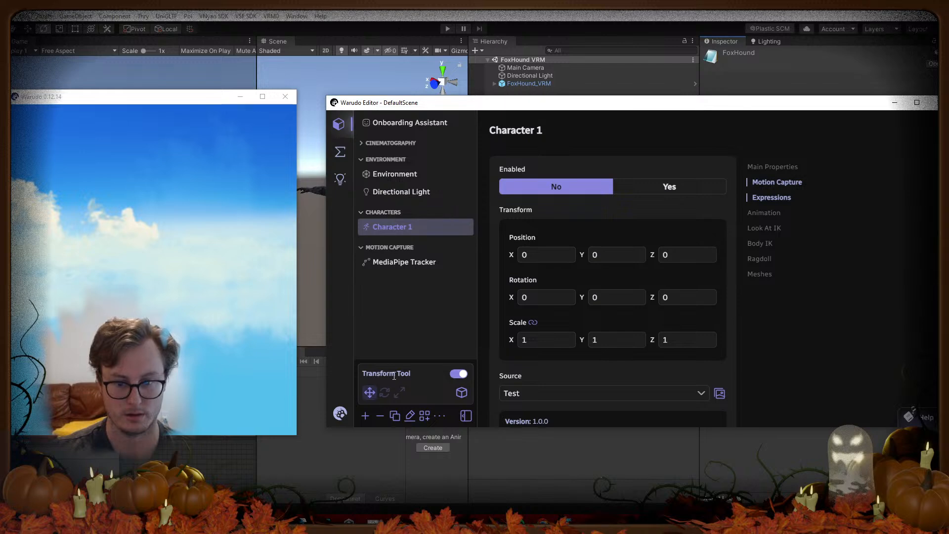
pyautogui.click(366, 415)
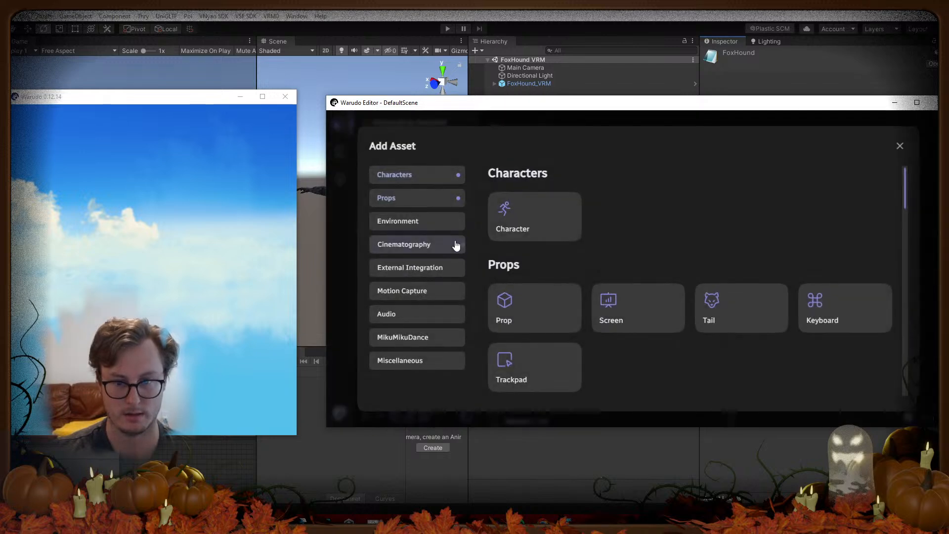
# Step: Add a Character 2 asset, then point its characters folder window at the pasted FoxHound VRM path
pyautogui.click(525, 220)
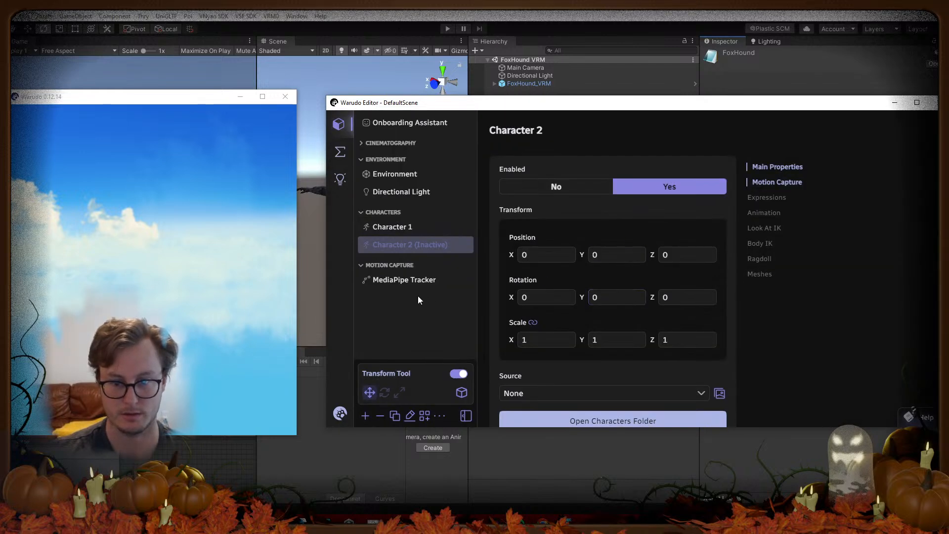
pyautogui.scroll(-2, 643, 352)
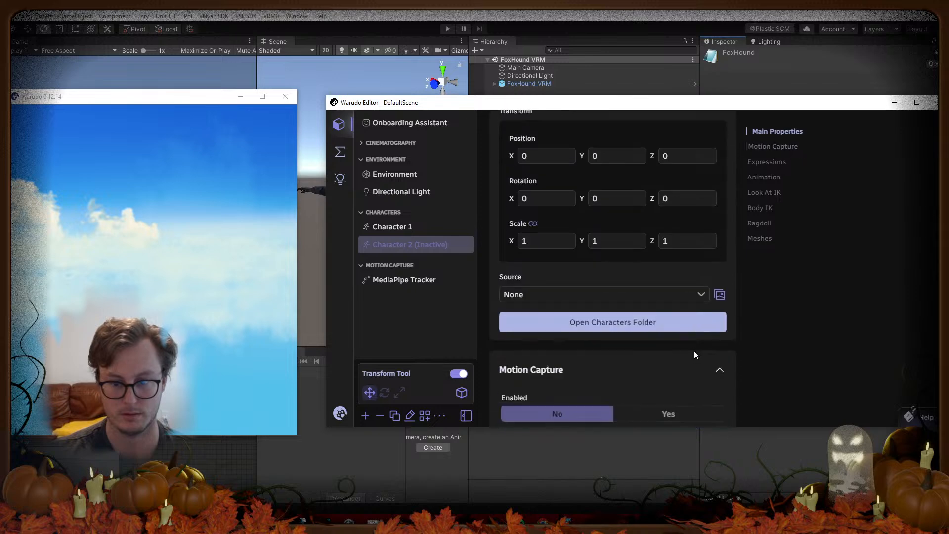
pyautogui.click(704, 325)
pyautogui.click(220, 168)
pyautogui.click(455, 35)
pyautogui.press('Return')
# Step: Try opening FoxHound.vsfavatar, cancel the app-choice prompt, and close the FoxHound VRM folder window
pyautogui.click(208, 128)
pyautogui.press('Return')
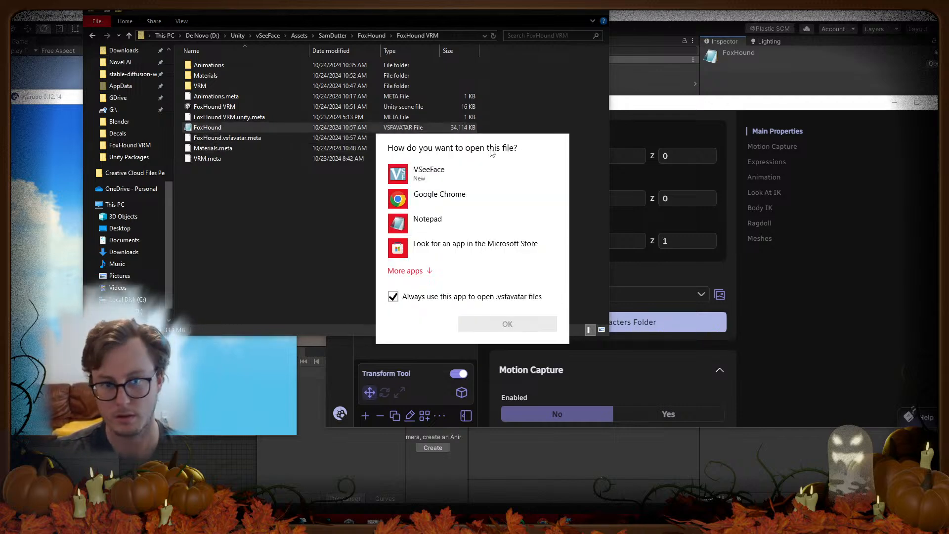
pyautogui.press('Escape')
pyautogui.click(595, 12)
pyautogui.scroll(-5, 687, 325)
pyautogui.scroll(-5, 672, 321)
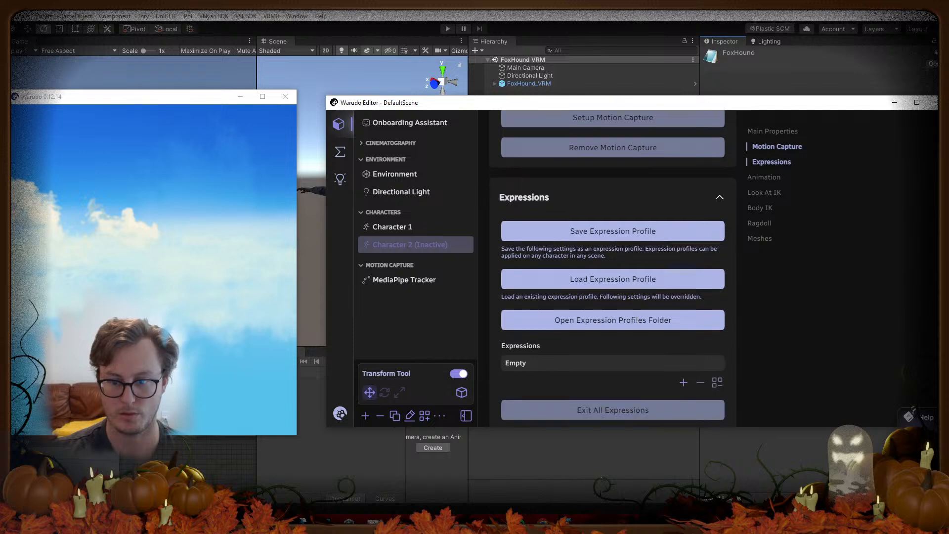
pyautogui.scroll(-4, 634, 315)
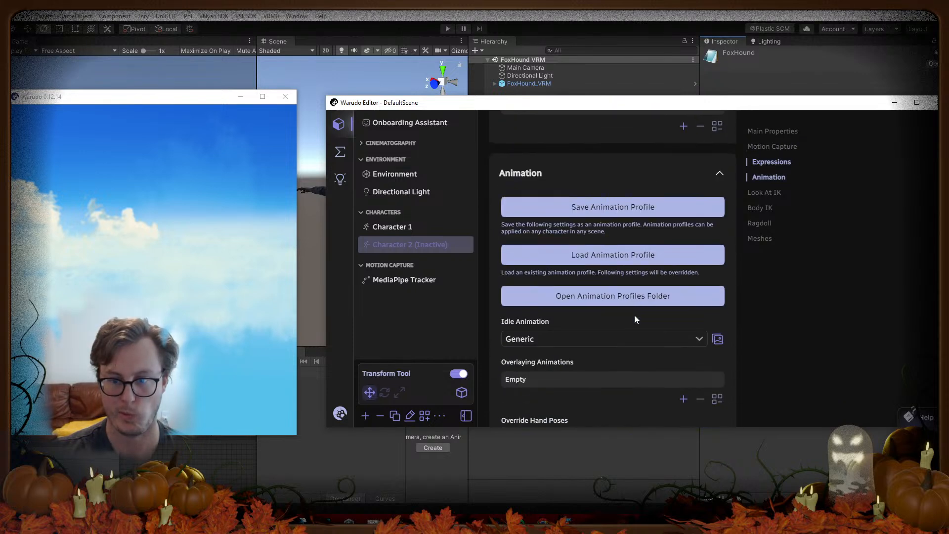
pyautogui.scroll(-4, 633, 315)
pyautogui.scroll(6, 631, 314)
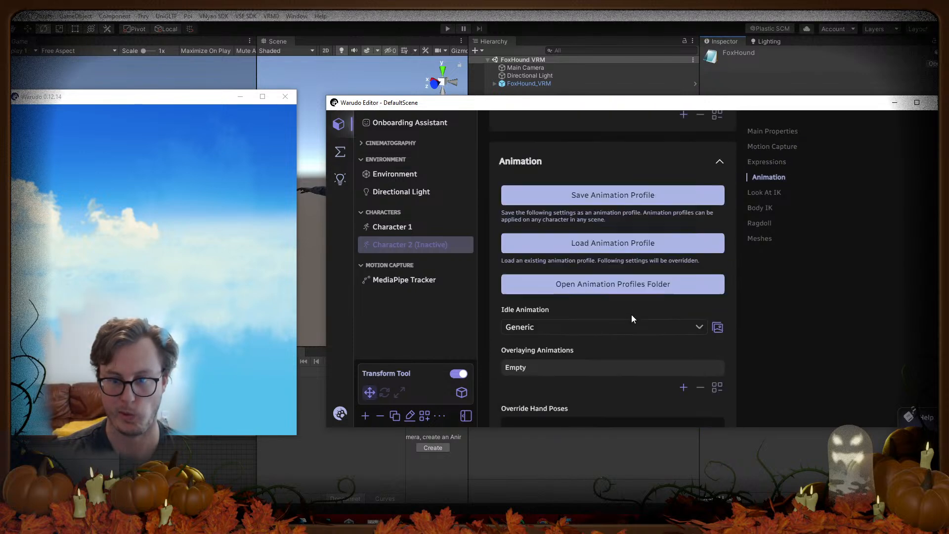
pyautogui.scroll(10, 533, 340)
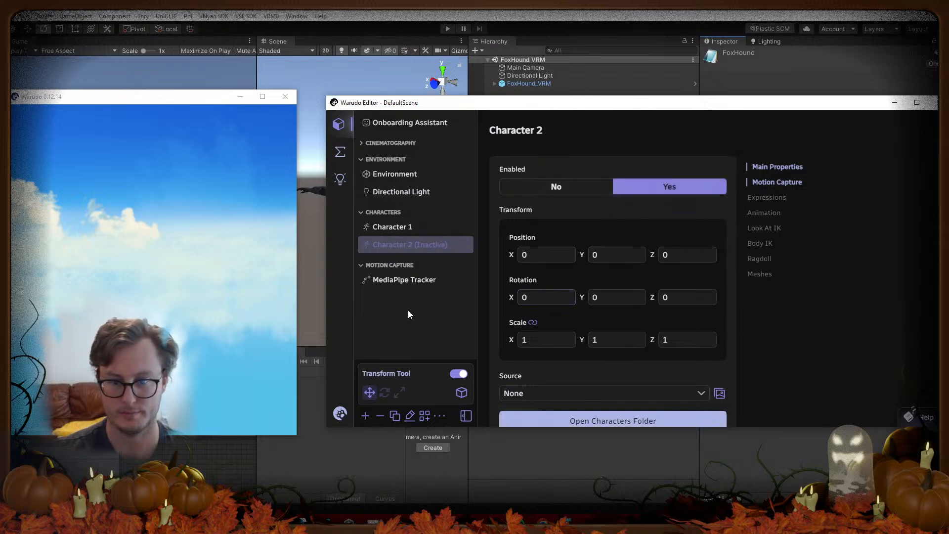
pyautogui.scroll(-2, 558, 284)
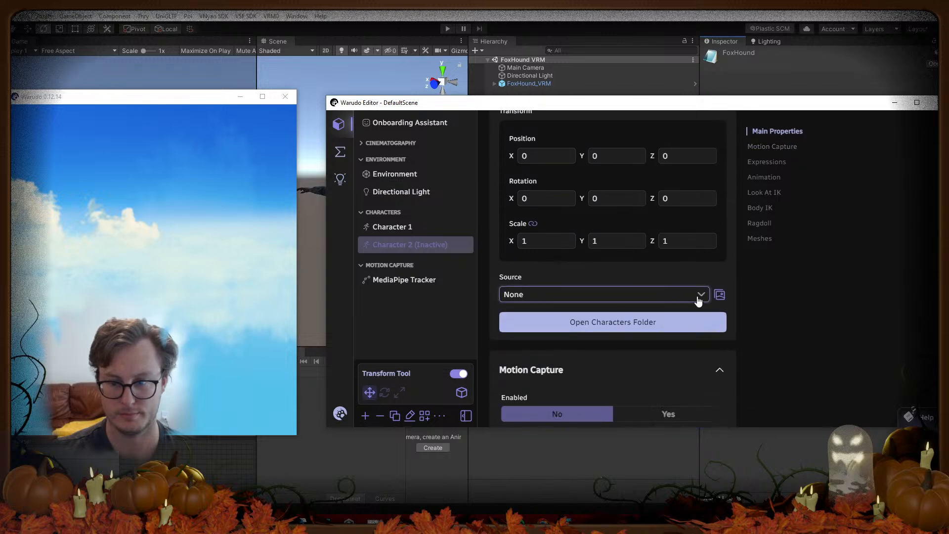
# Step: Check Character 2's Source list and bring up Warudo's Characters folder window
pyautogui.click(699, 297)
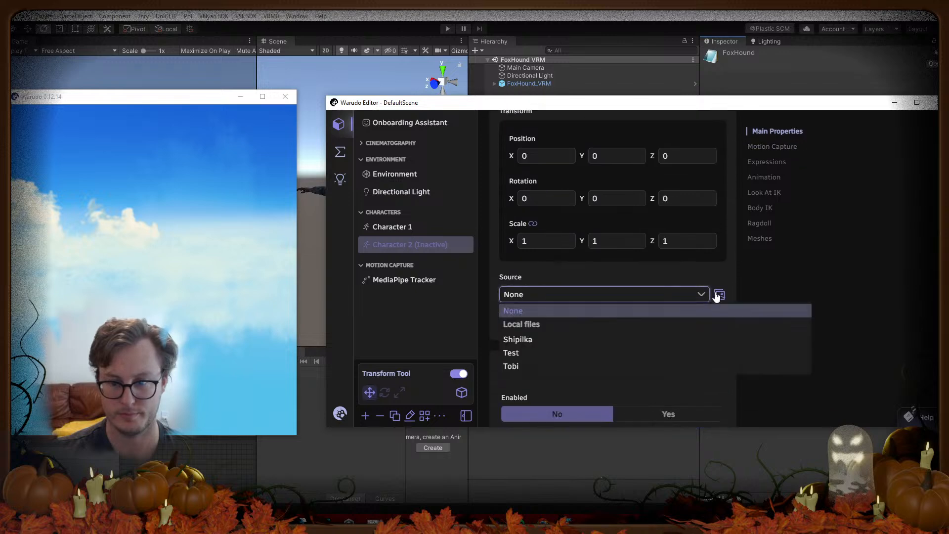
pyautogui.click(577, 325)
pyautogui.click(628, 322)
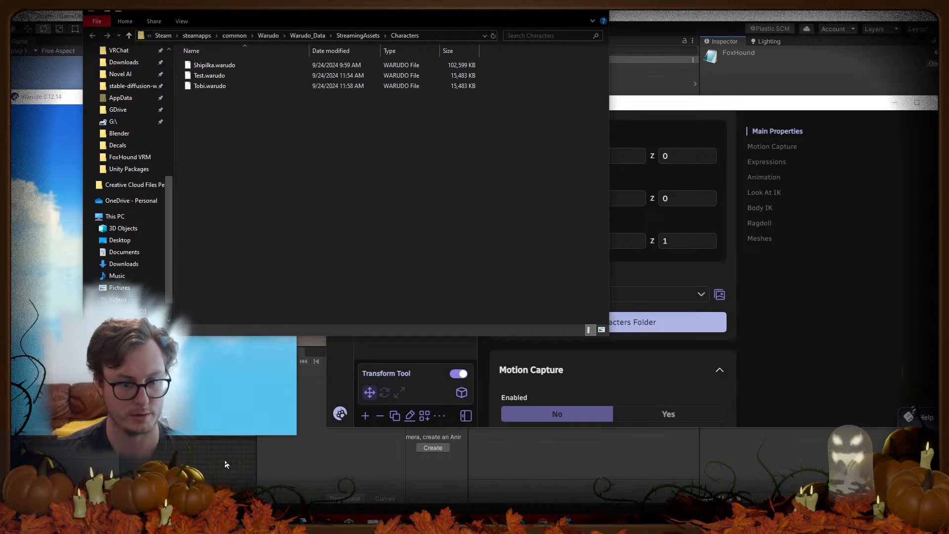
pyautogui.click(197, 522)
pyautogui.click(202, 521)
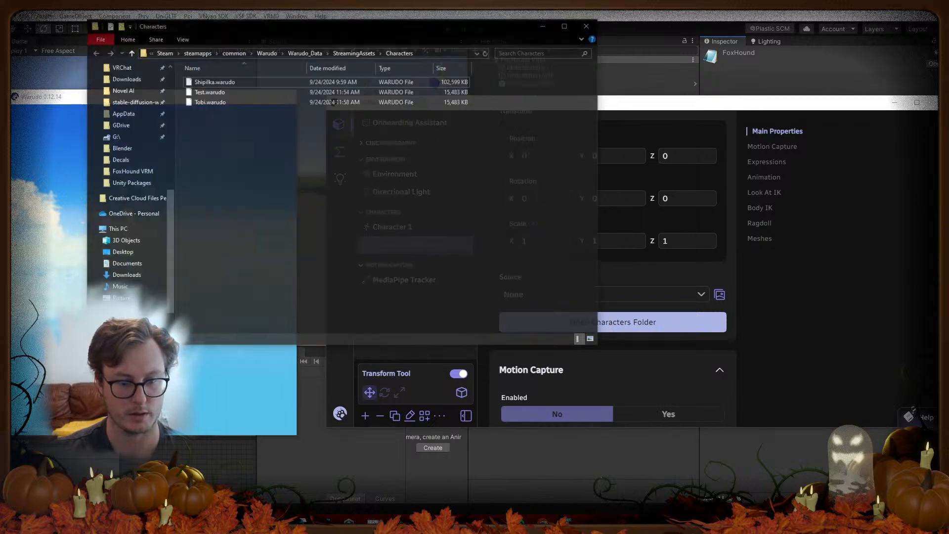
pyautogui.rightClick(202, 521)
pyautogui.click(191, 450)
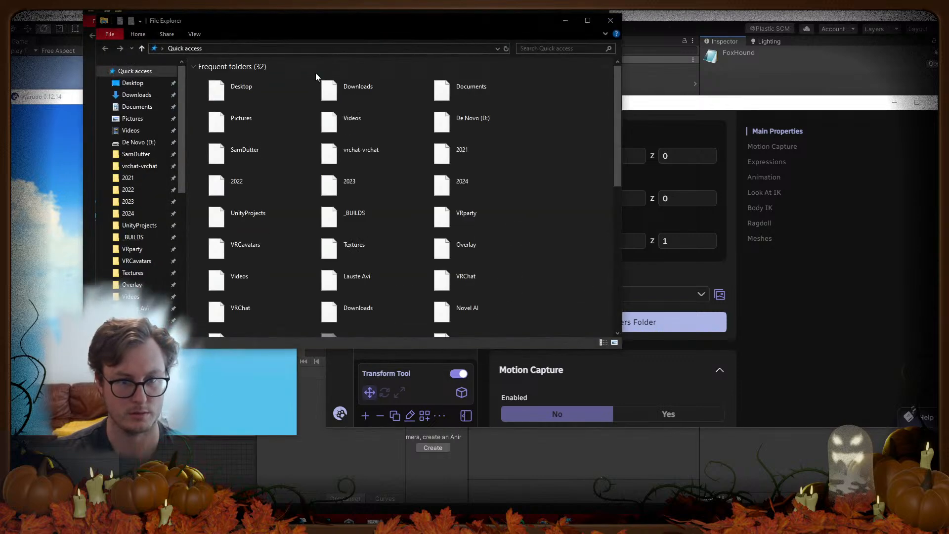
# Step: Copy FoxHound.vsfavatar from the pasted FoxHound VRM folder into Warudo's Characters folder
pyautogui.moveTo(398, 28); pyautogui.dragTo(552, 135)
pyautogui.click(556, 150)
pyautogui.press('Return')
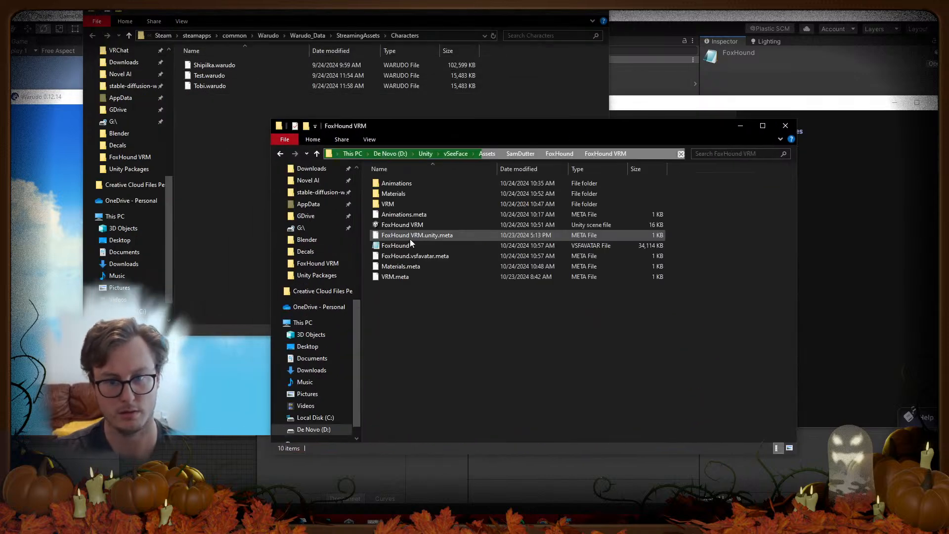
pyautogui.click(408, 244)
pyautogui.moveTo(407, 244); pyautogui.dragTo(246, 235)
# Step: Recheck Character 2's Source list, which still shows None, and close the Characters folder
pyautogui.click(693, 103)
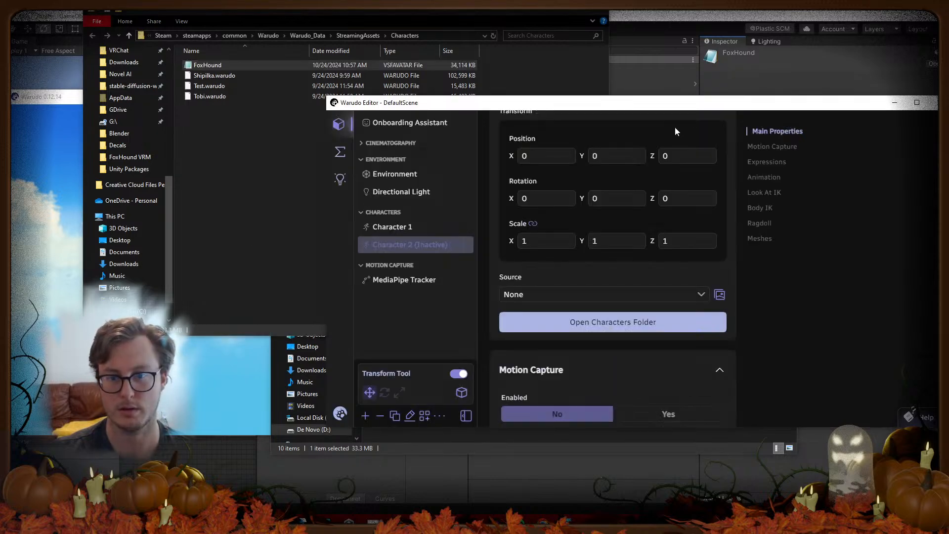
pyautogui.click(539, 296)
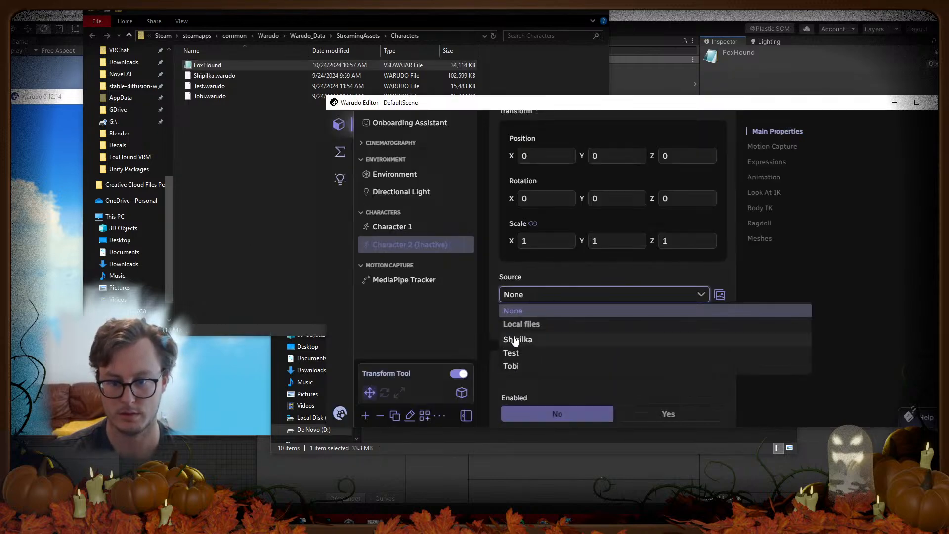
pyautogui.click(720, 277)
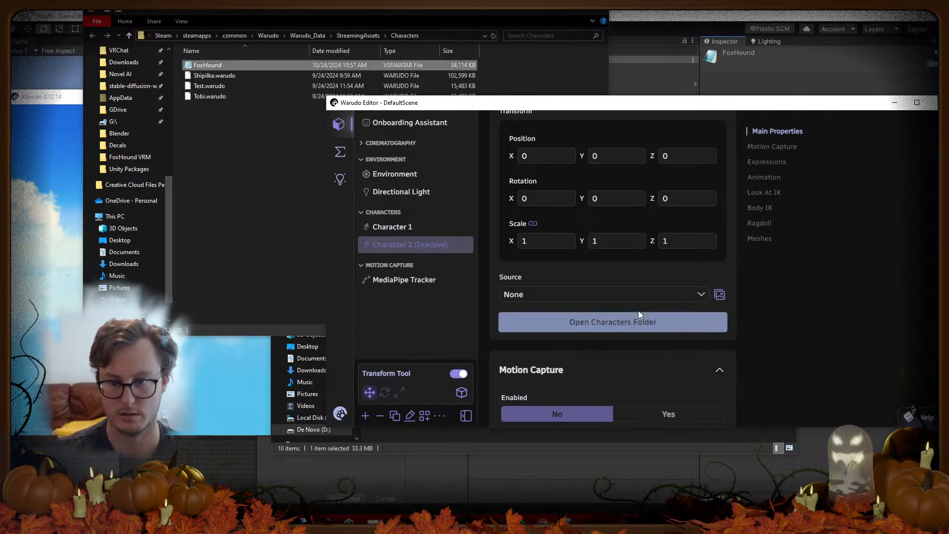
pyautogui.click(633, 299)
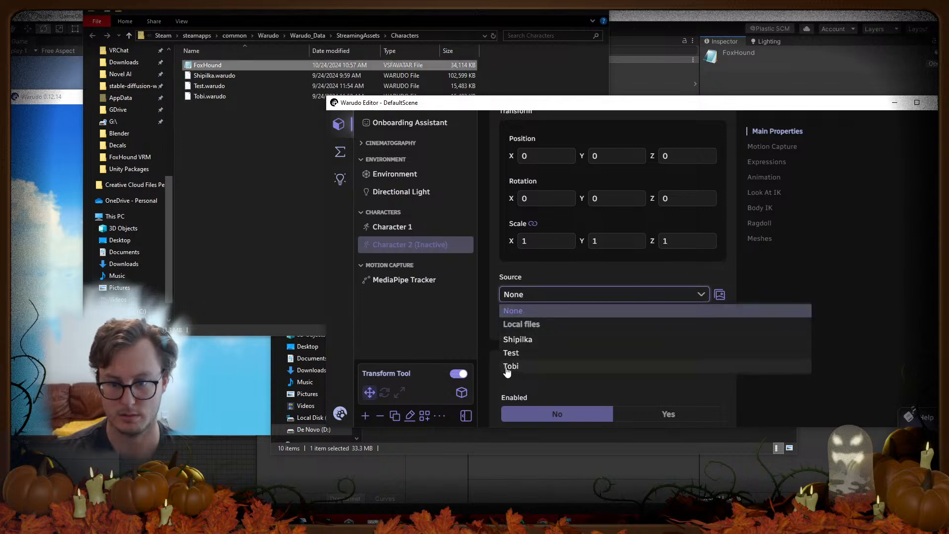
pyautogui.click(520, 317)
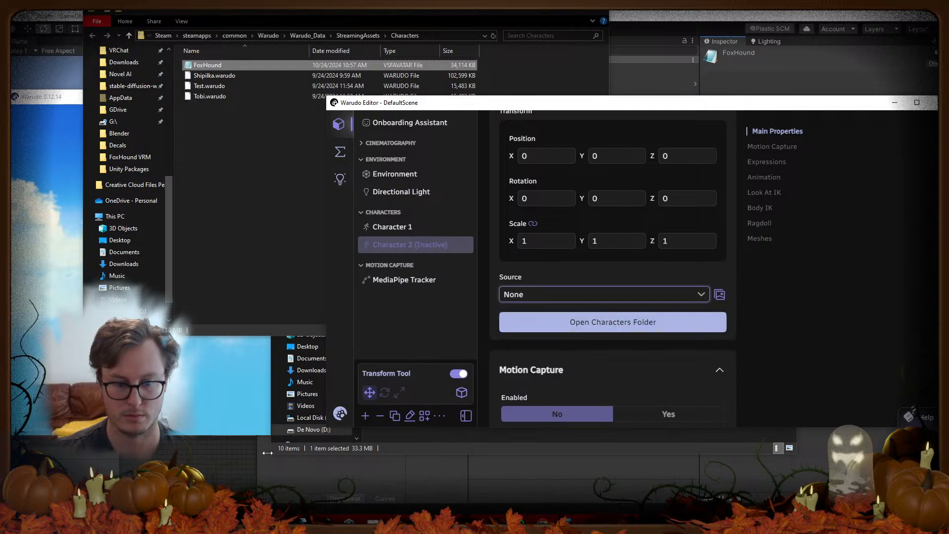
pyautogui.click(204, 522)
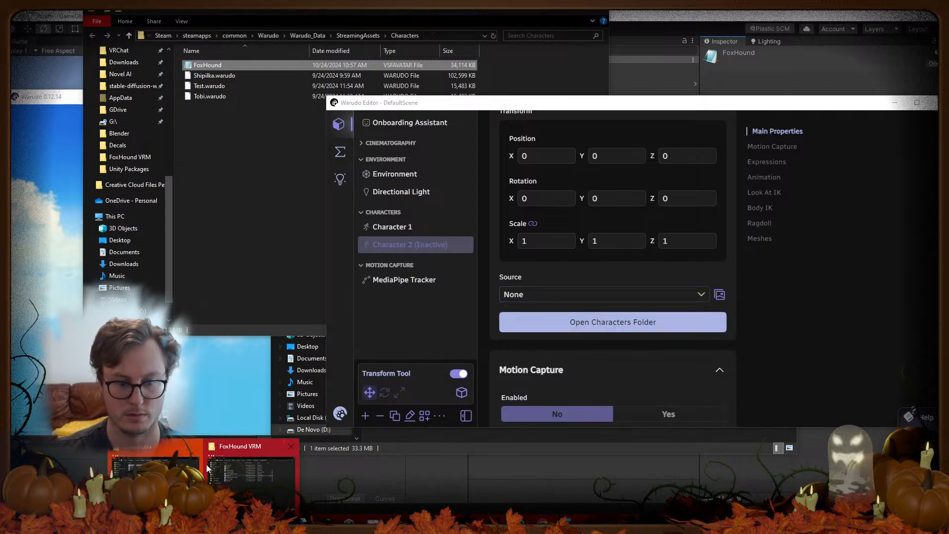
pyautogui.click(198, 447)
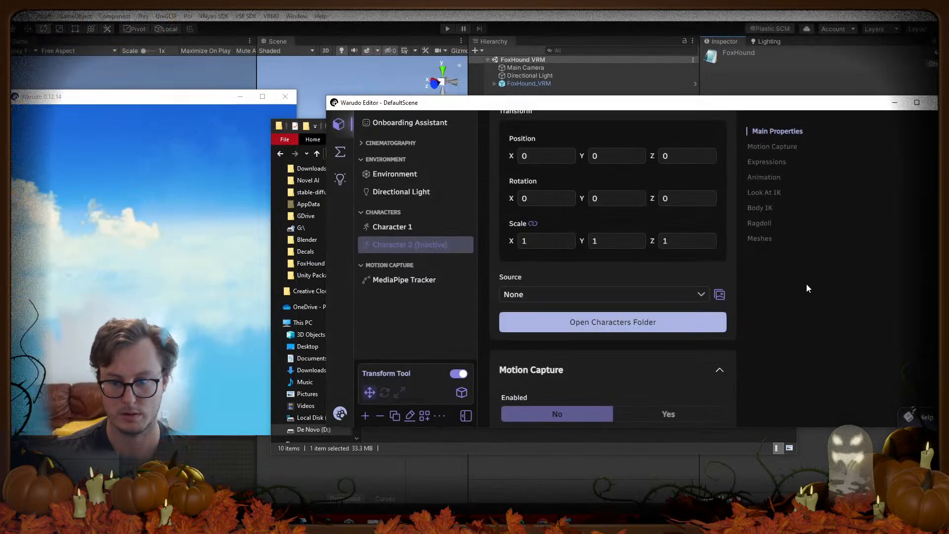
# Step: Reopen the Characters folder and Source list once more, then quit Warudo
pyautogui.scroll(-4, 791, 306)
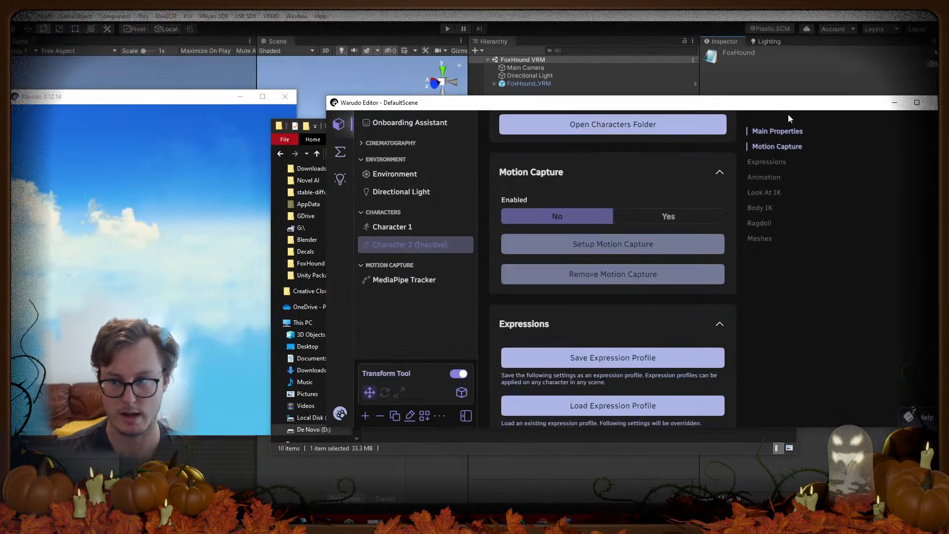
pyautogui.scroll(3, 597, 261)
pyautogui.scroll(1, 597, 261)
pyautogui.click(586, 327)
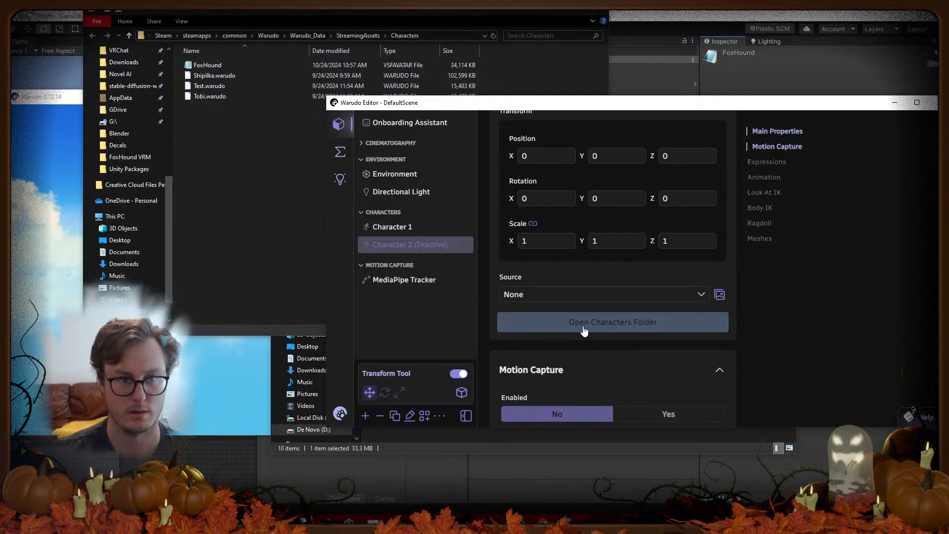
pyautogui.click(286, 121)
pyautogui.click(599, 14)
pyautogui.click(704, 295)
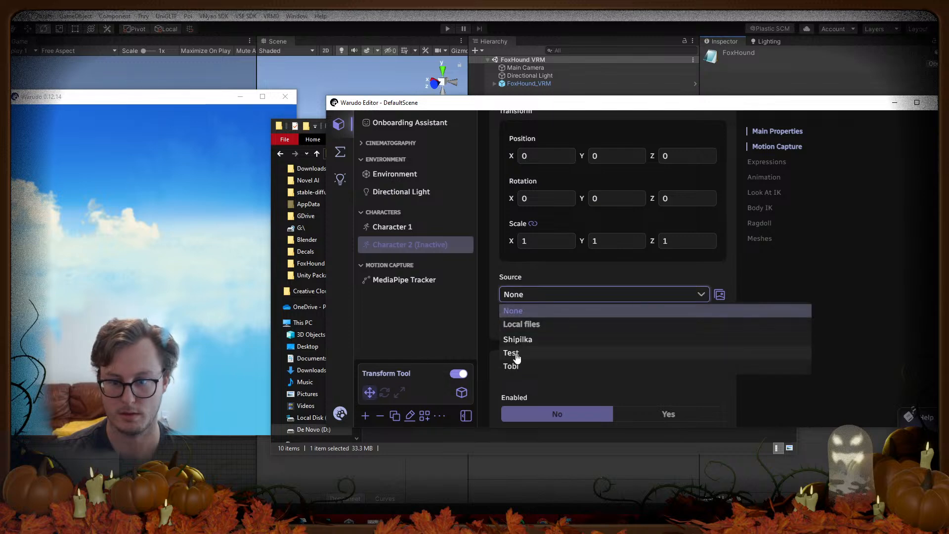
pyautogui.click(885, 184)
pyautogui.click(936, 102)
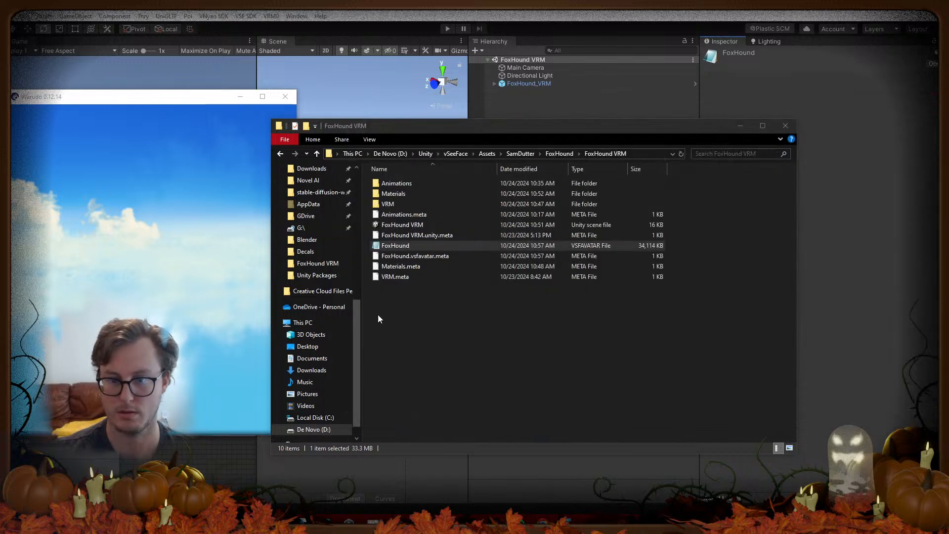
pyautogui.click(291, 97)
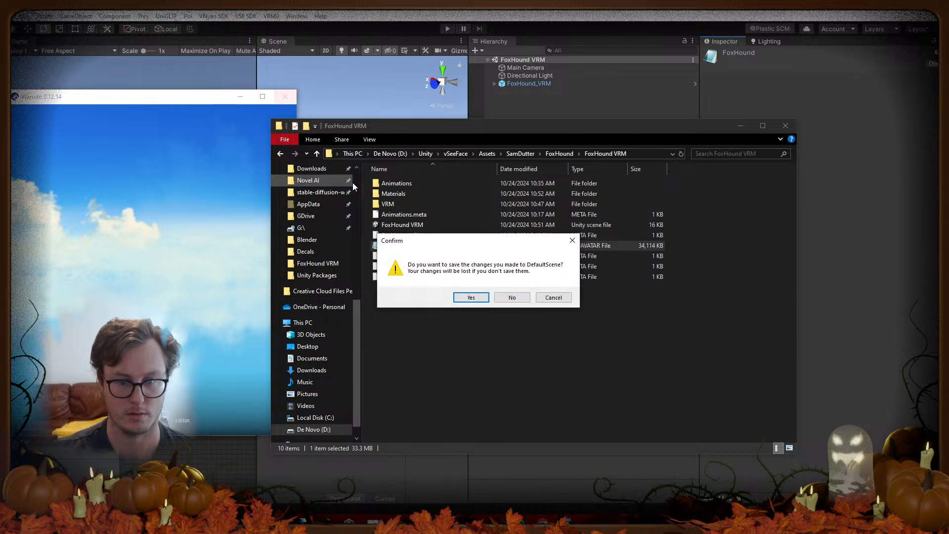
# Step: Save DefaultScene, reopen Warudo, select Character 2 and view its Characters folder
pyautogui.click(470, 297)
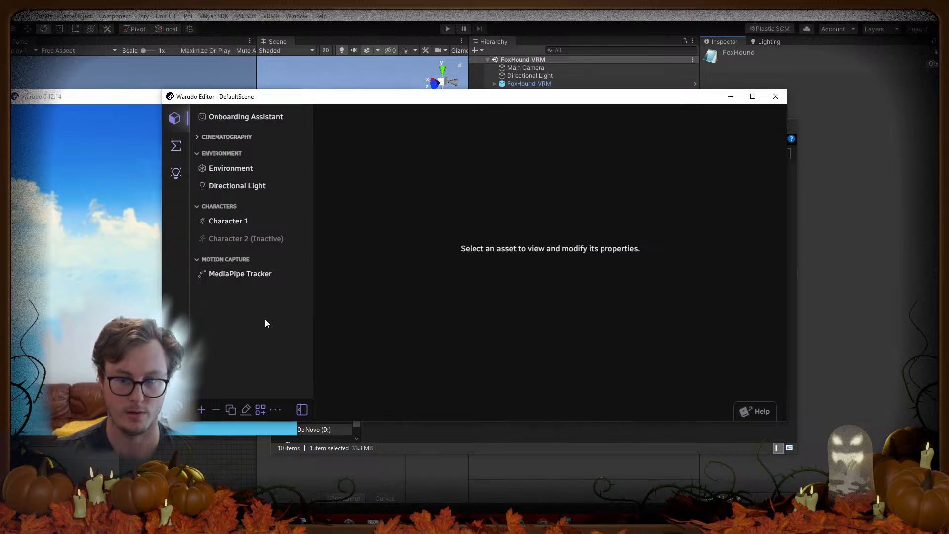
pyautogui.click(233, 241)
pyautogui.scroll(-2, 530, 346)
pyautogui.click(465, 315)
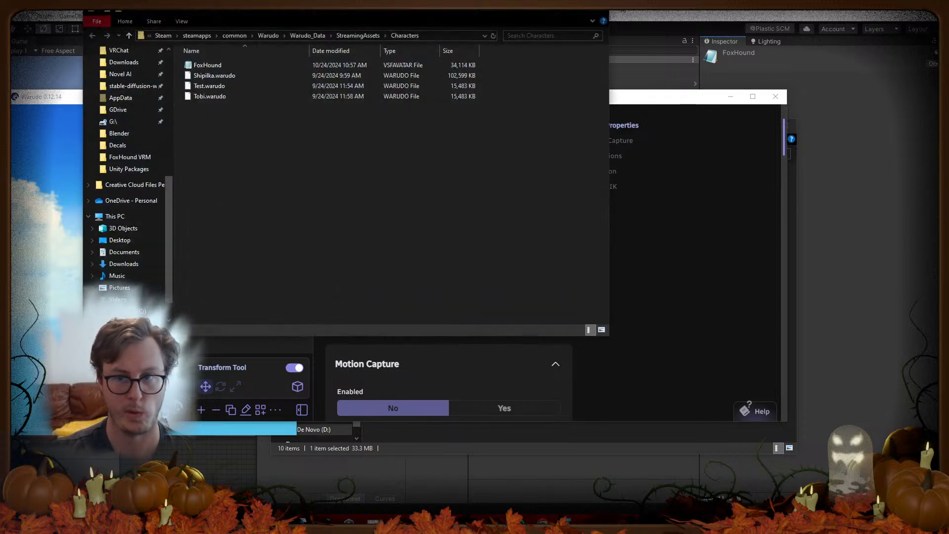
pyautogui.click(599, 12)
# Step: Check the Source list again, then quit Warudo without saving the scene
pyautogui.click(385, 291)
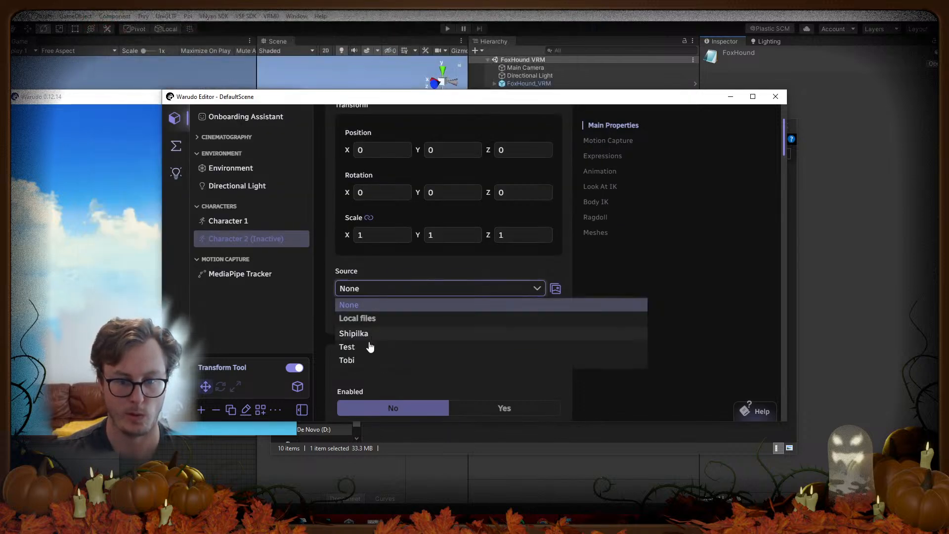
pyautogui.click(674, 263)
pyautogui.click(775, 96)
pyautogui.click(285, 96)
pyautogui.click(517, 297)
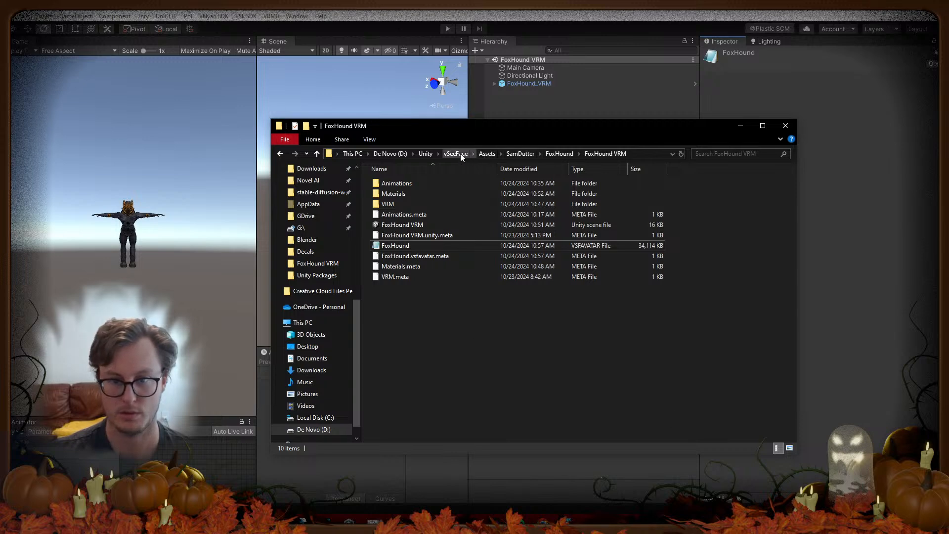
# Step: Navigate to D:\vNyan in File Explorer and launch VNyan.exe
pyautogui.click(425, 153)
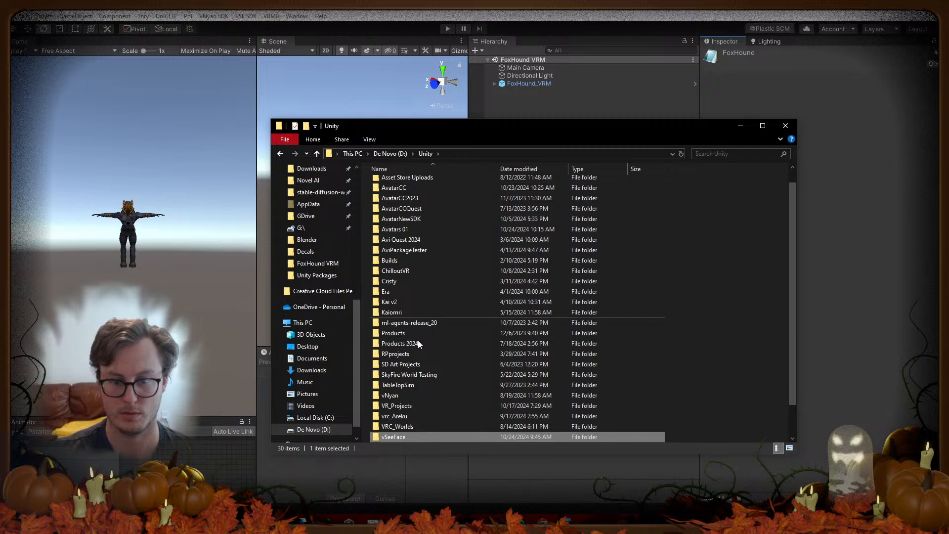
pyautogui.click(385, 154)
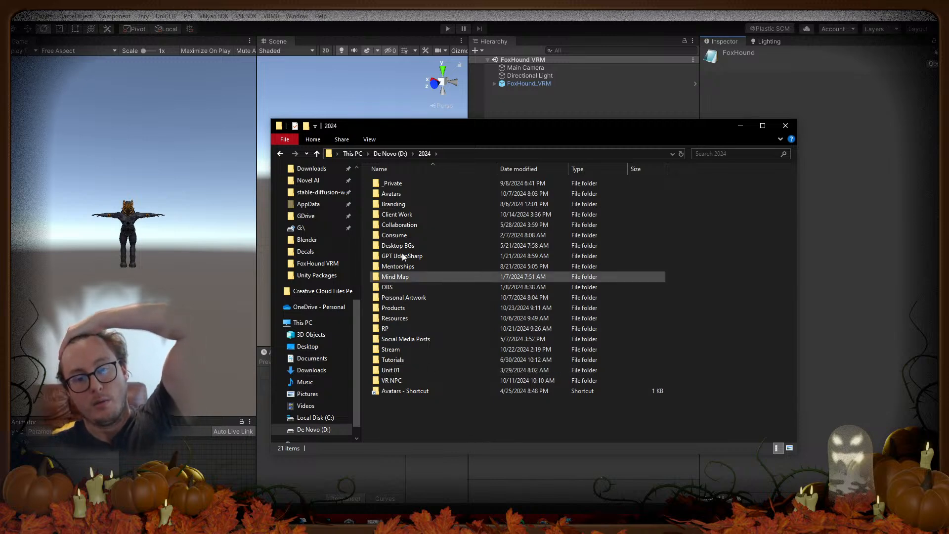
pyautogui.click(393, 154)
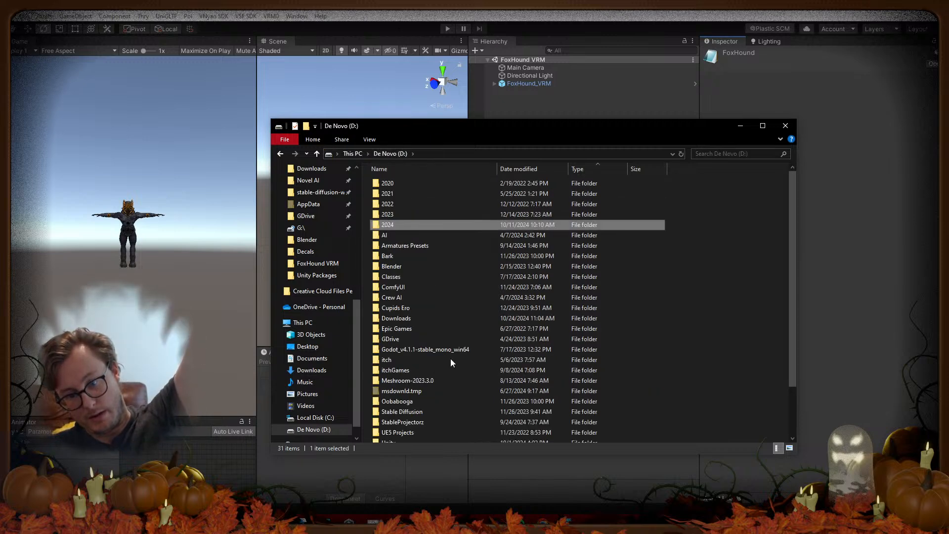
pyautogui.scroll(-2, 434, 311)
pyautogui.click(387, 438)
pyautogui.doubleClick(387, 438)
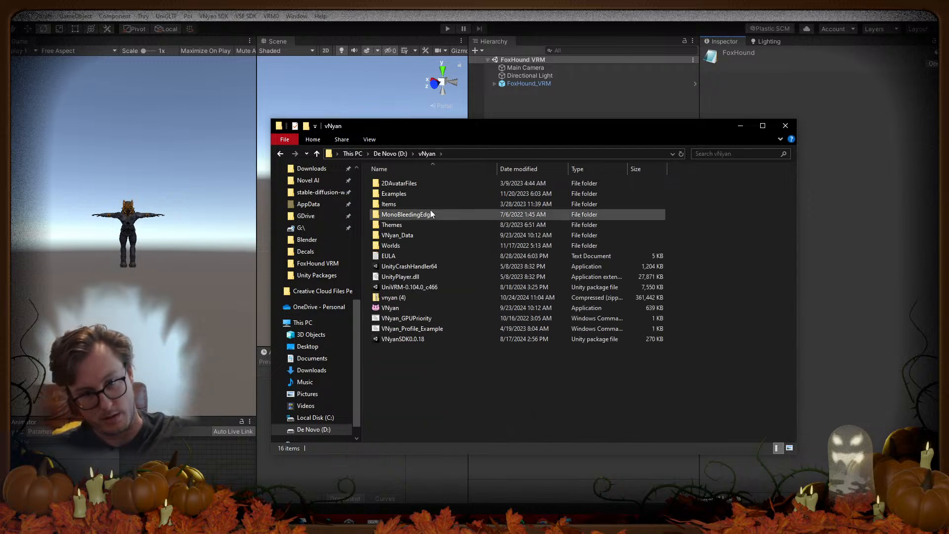
pyautogui.doubleClick(413, 308)
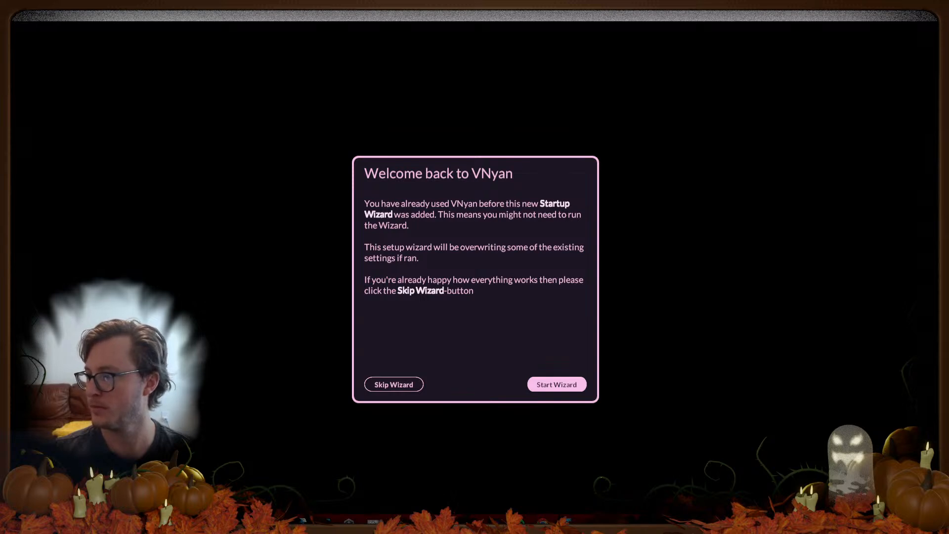
# Step: Skip VNyan's startup wizard and paste the FoxHound avatar file path into Explorer
pyautogui.click(390, 385)
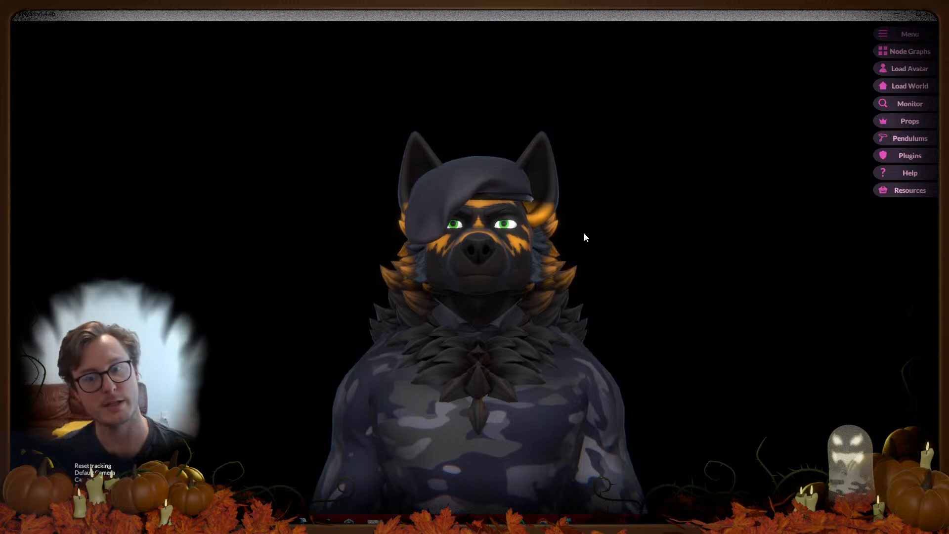
pyautogui.click(303, 522)
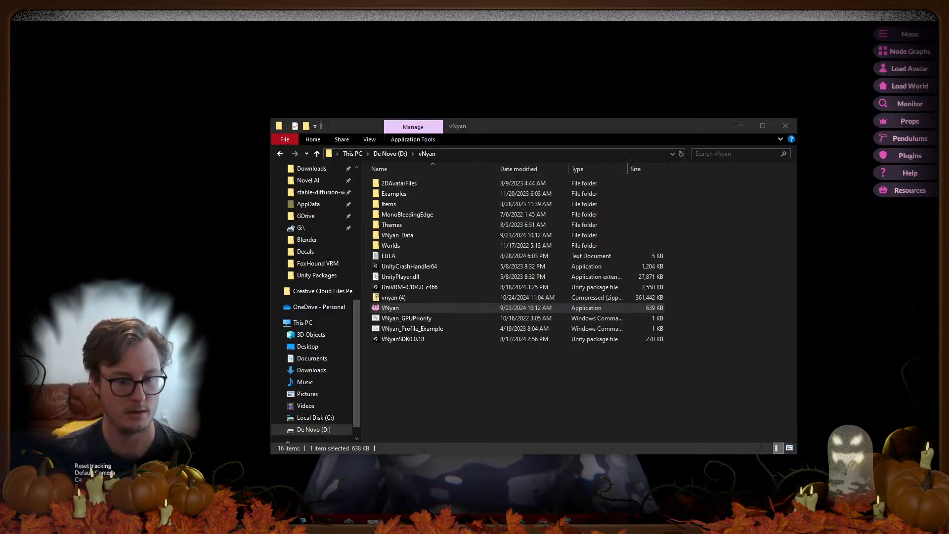
pyautogui.click(444, 384)
pyautogui.click(452, 153)
pyautogui.hotkey('ctrl', 'a')
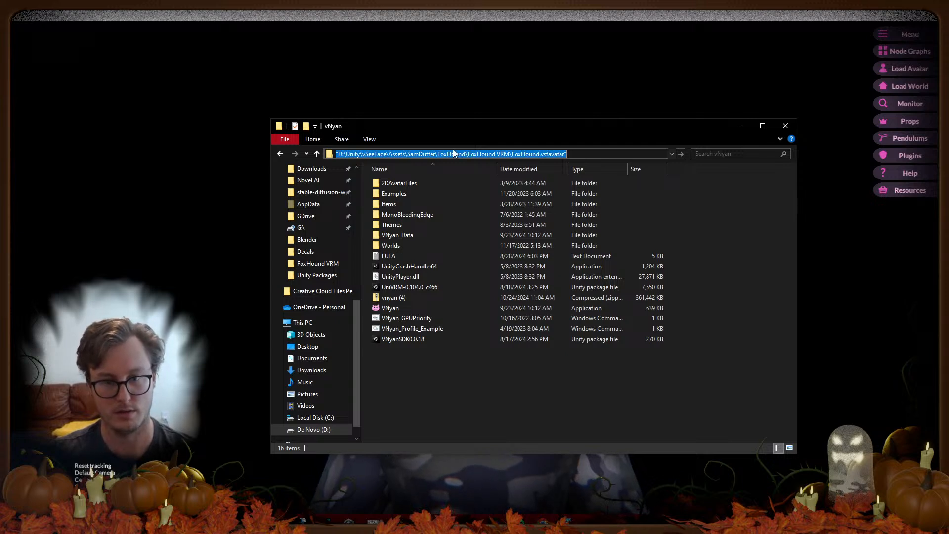
pyautogui.press('Return')
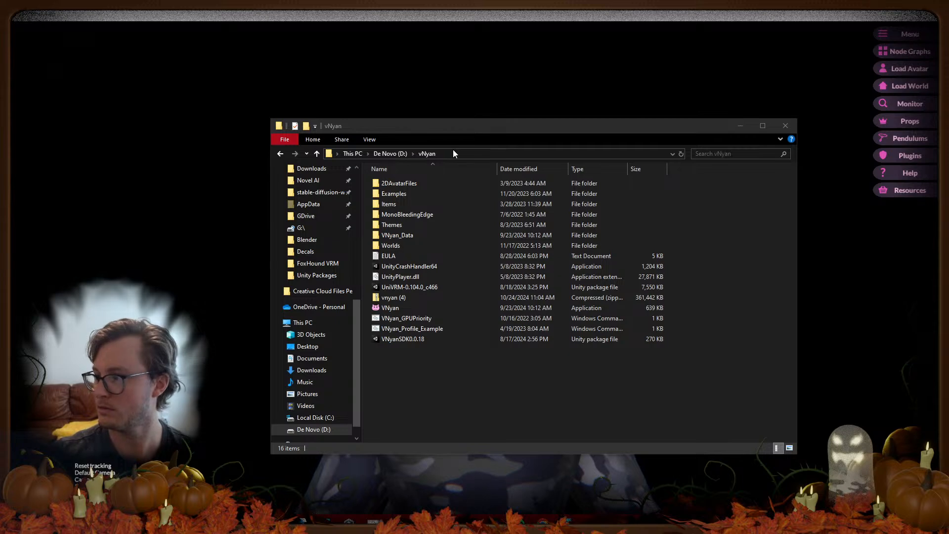
# Step: Retry opening the FoxHound avatar file from its pasted path with VSeeFace
pyautogui.click(454, 152)
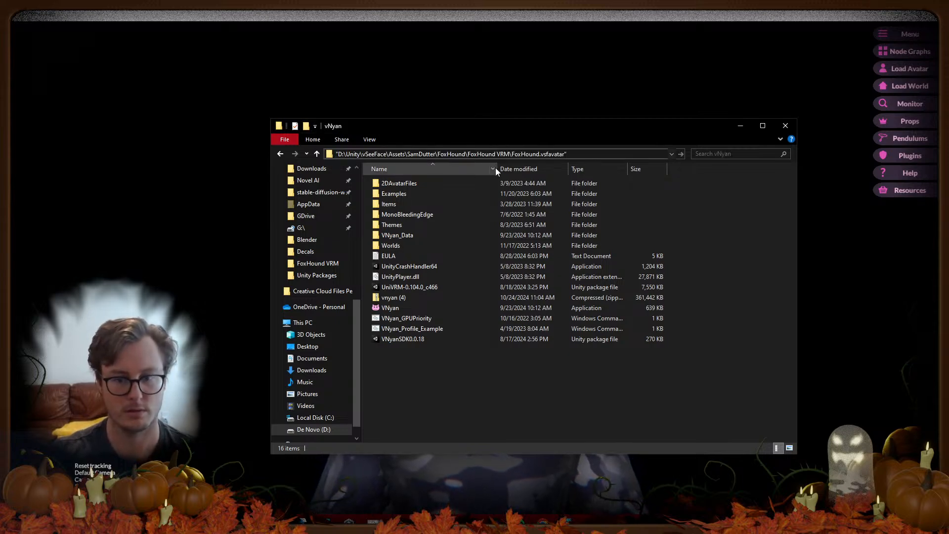
pyautogui.press('Return')
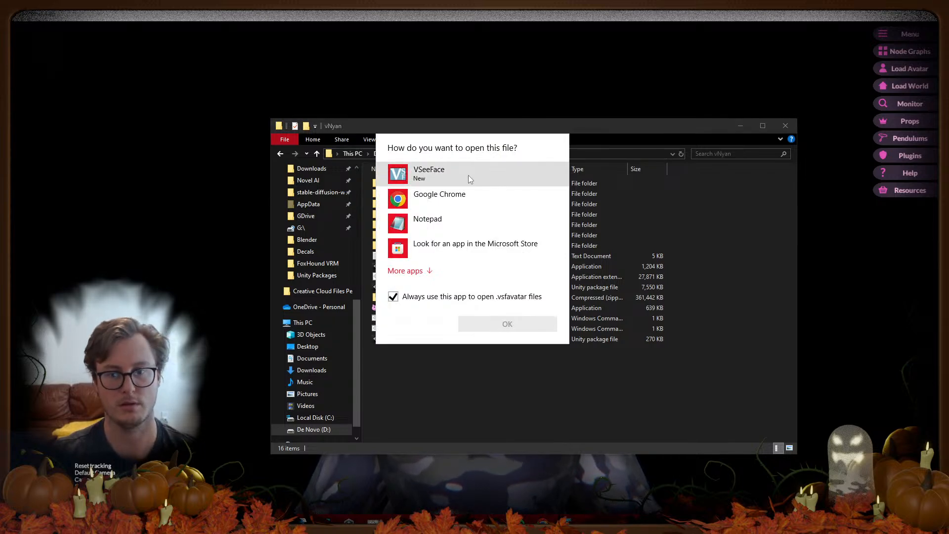
pyautogui.doubleClick(468, 175)
# Step: Go to the FoxHound VRM folder and drag FoxHound.vsfavatar onto VNyan
pyautogui.click(480, 152)
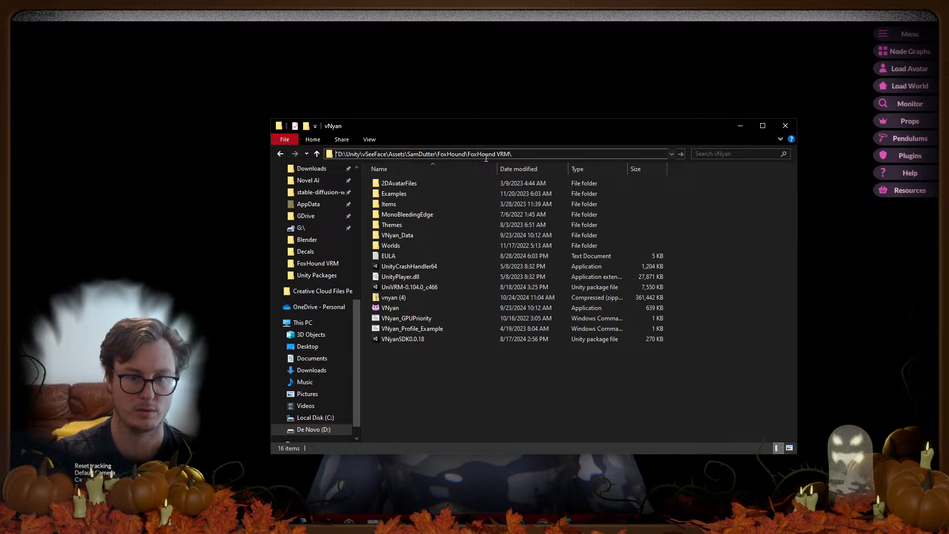
pyautogui.press('Return')
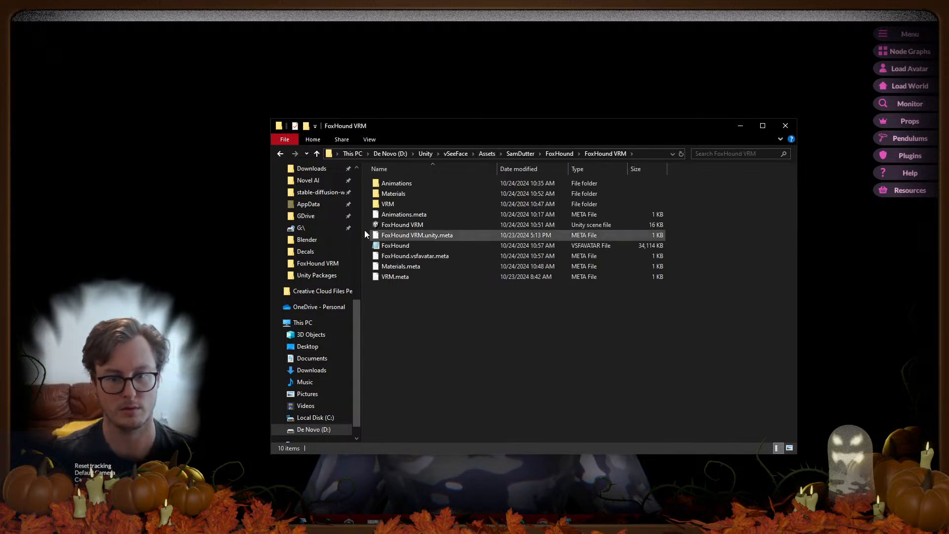
pyautogui.moveTo(395, 246); pyautogui.dragTo(170, 230)
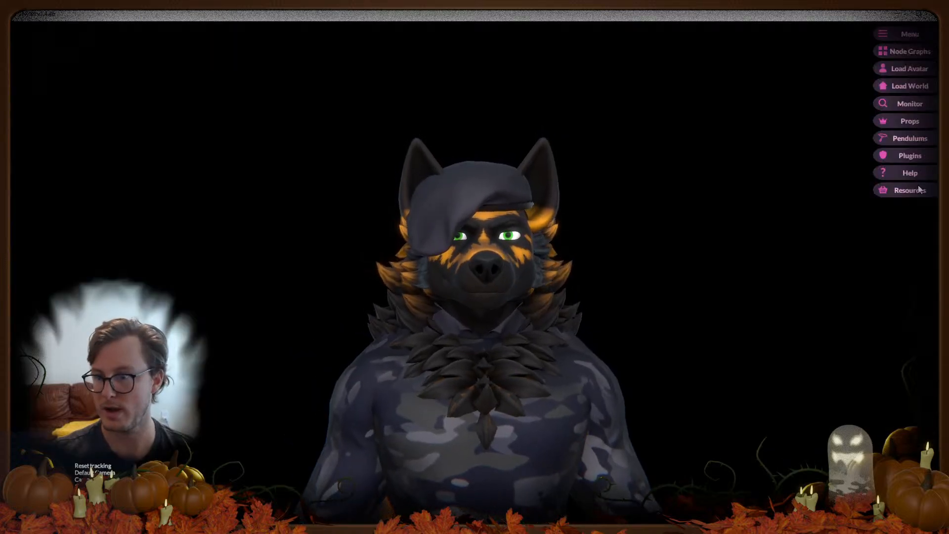
# Step: Start an expression import and browse to D:\vNyan\Examples\Expressions
pyautogui.click(903, 35)
pyautogui.click(534, 34)
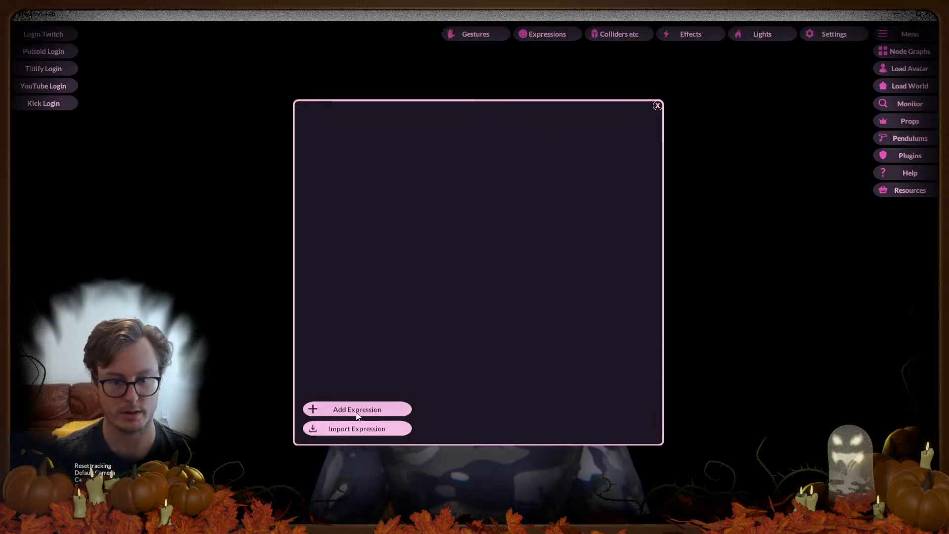
pyautogui.click(355, 427)
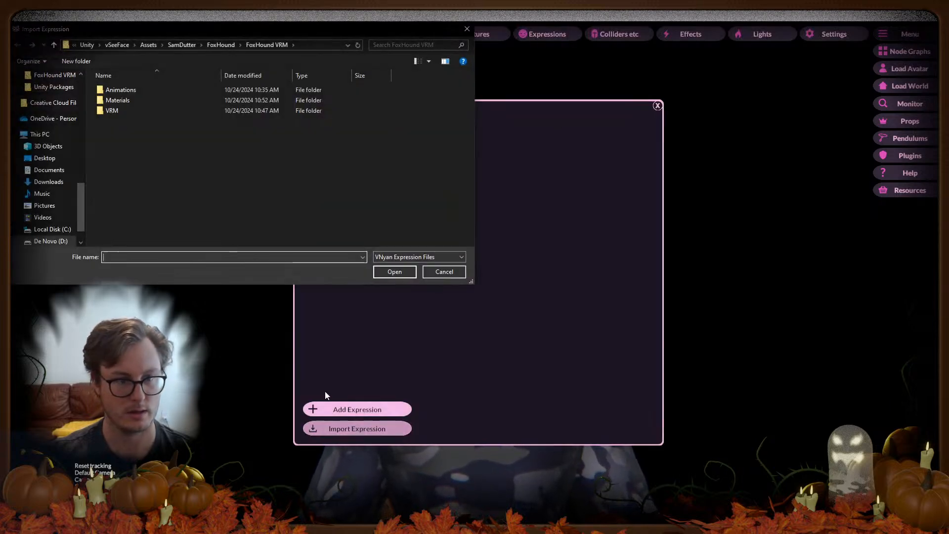
pyautogui.click(88, 45)
pyautogui.click(128, 45)
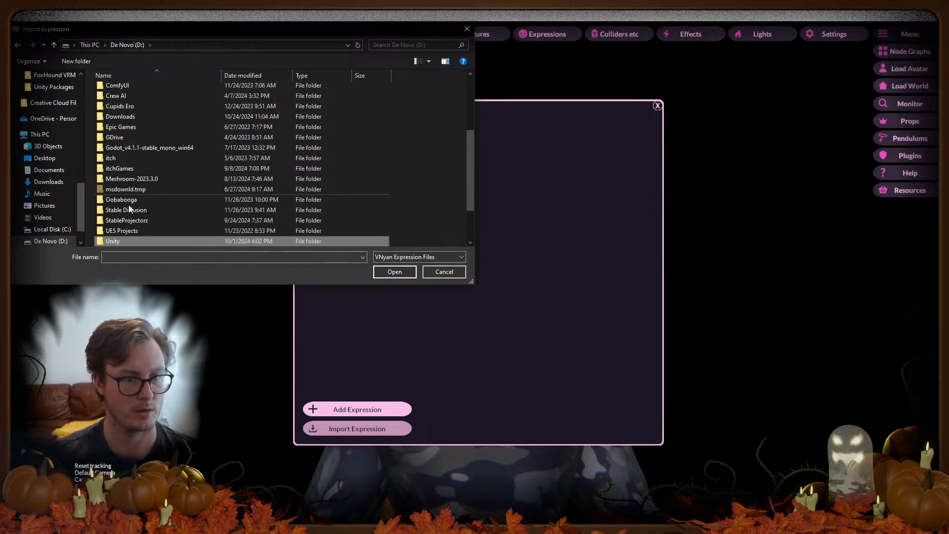
pyautogui.scroll(-3, 132, 233)
pyautogui.doubleClick(130, 238)
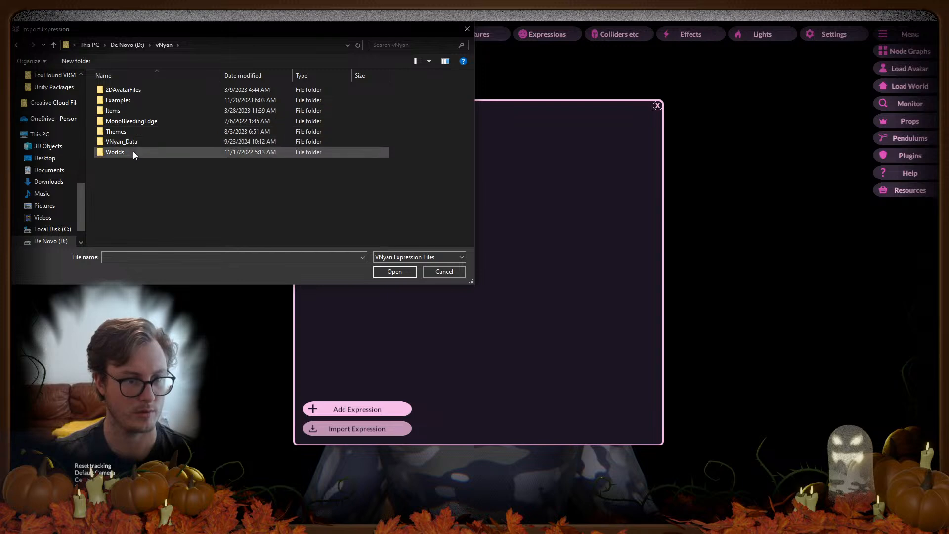
pyautogui.doubleClick(130, 141)
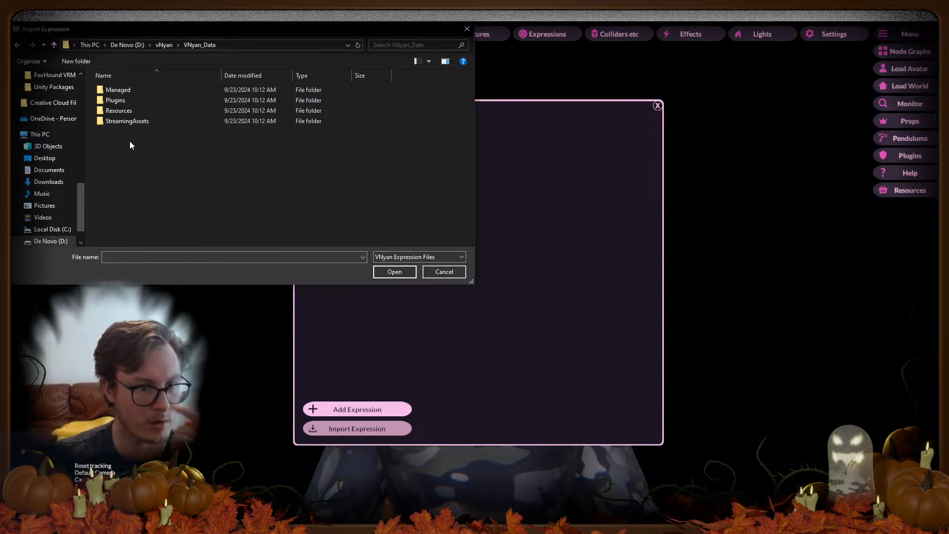
pyautogui.click(164, 45)
pyautogui.doubleClick(128, 100)
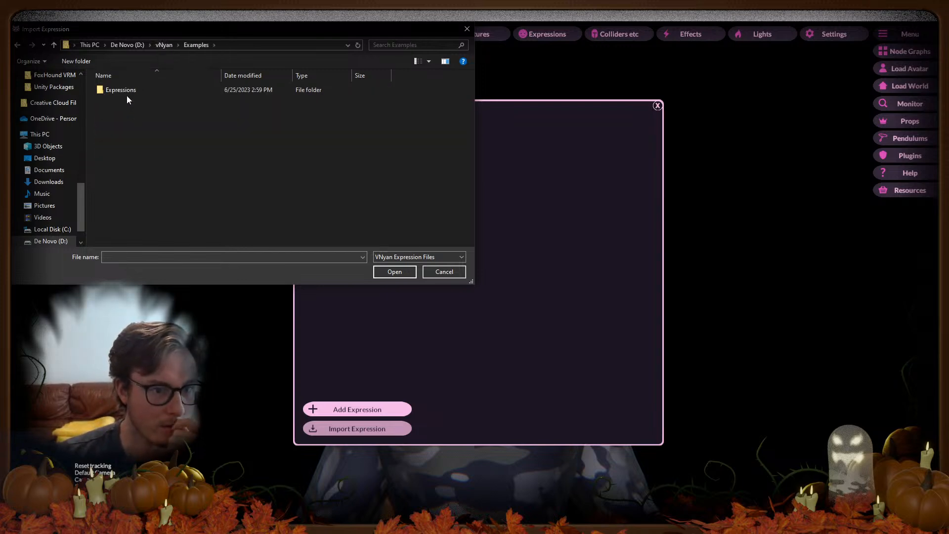
pyautogui.doubleClick(124, 90)
# Step: Import the Fun.vnexp and Joy.vnexp example expressions
pyautogui.click(127, 91)
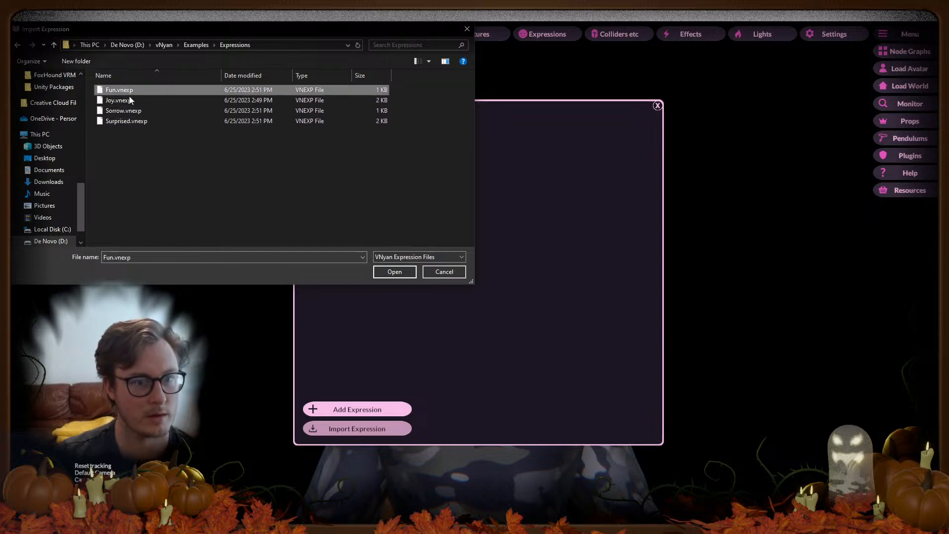
pyautogui.click(138, 120)
pyautogui.click(131, 91)
pyautogui.click(393, 272)
pyautogui.click(360, 429)
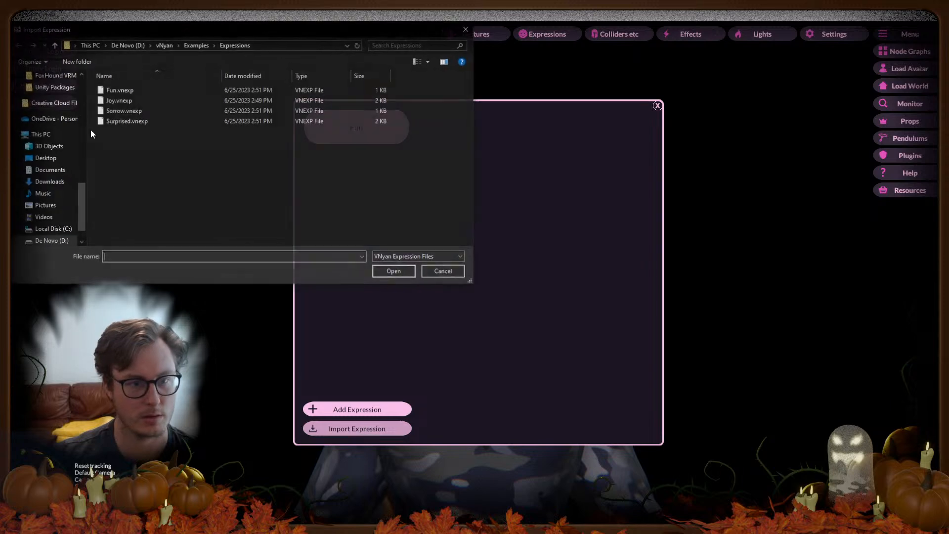
pyautogui.click(129, 100)
pyautogui.click(390, 271)
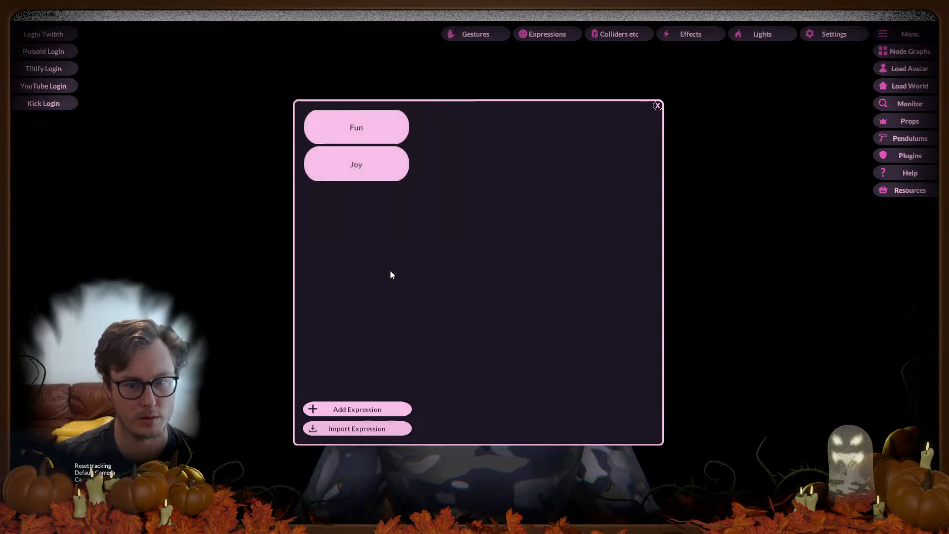
# Step: Import Sorrow.vnexp and Surprised.vnexp, review Fun, and close the Expressions panel
pyautogui.click(356, 429)
pyautogui.click(124, 111)
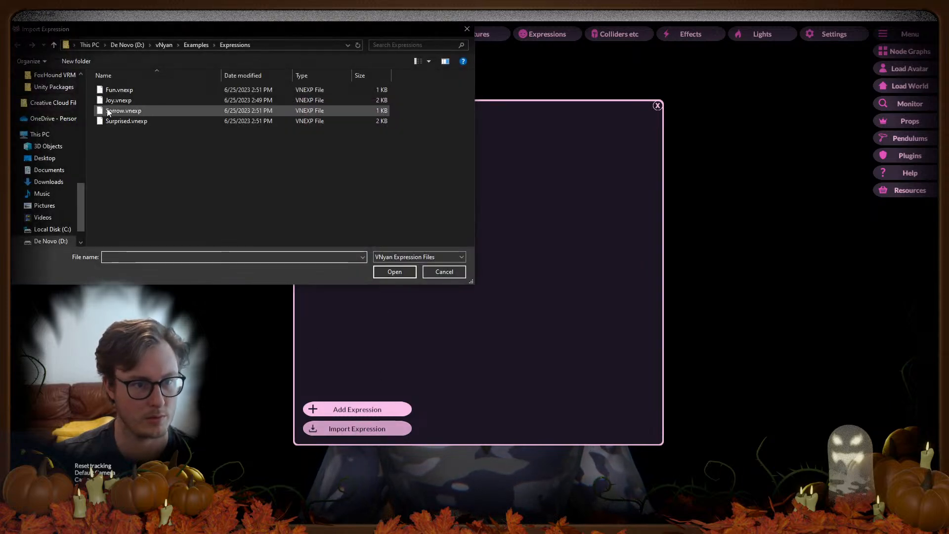
pyautogui.click(408, 271)
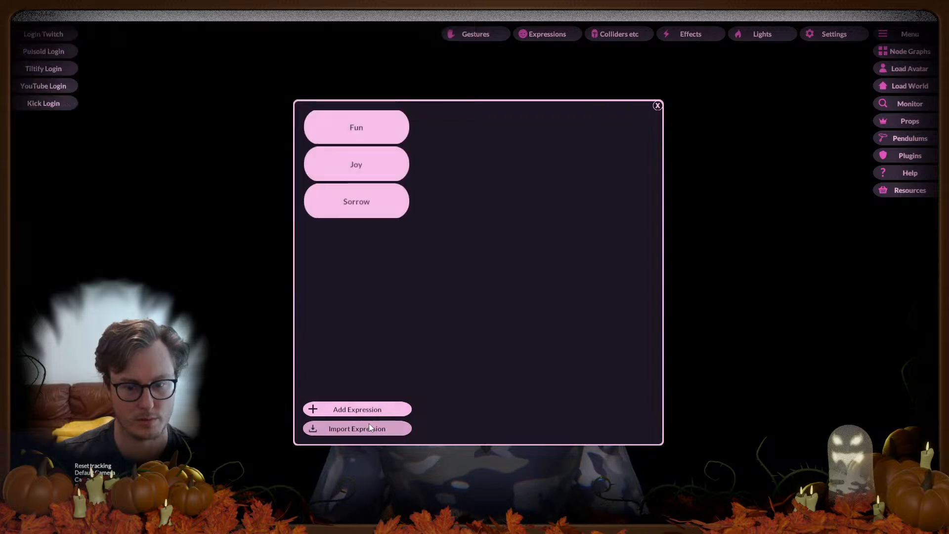
pyautogui.click(369, 426)
pyautogui.click(126, 121)
pyautogui.click(389, 271)
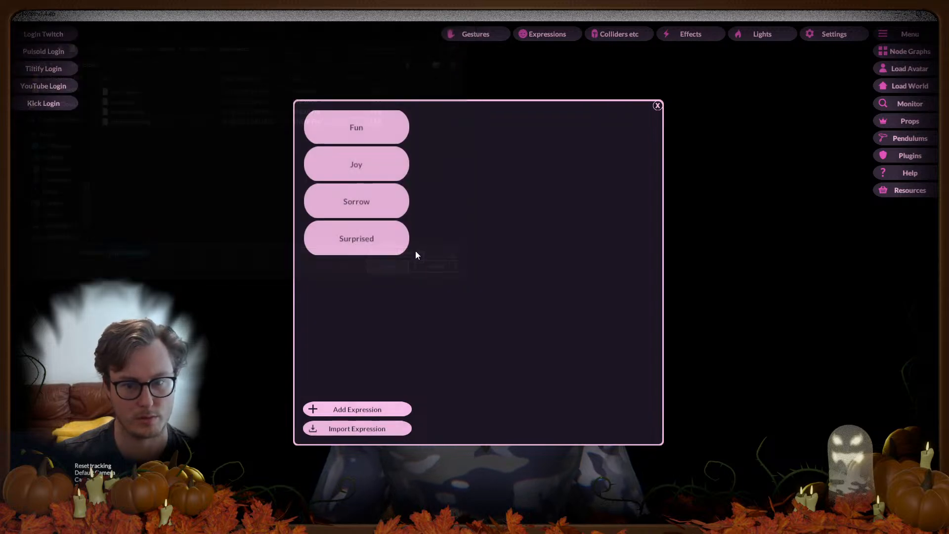
pyautogui.click(372, 125)
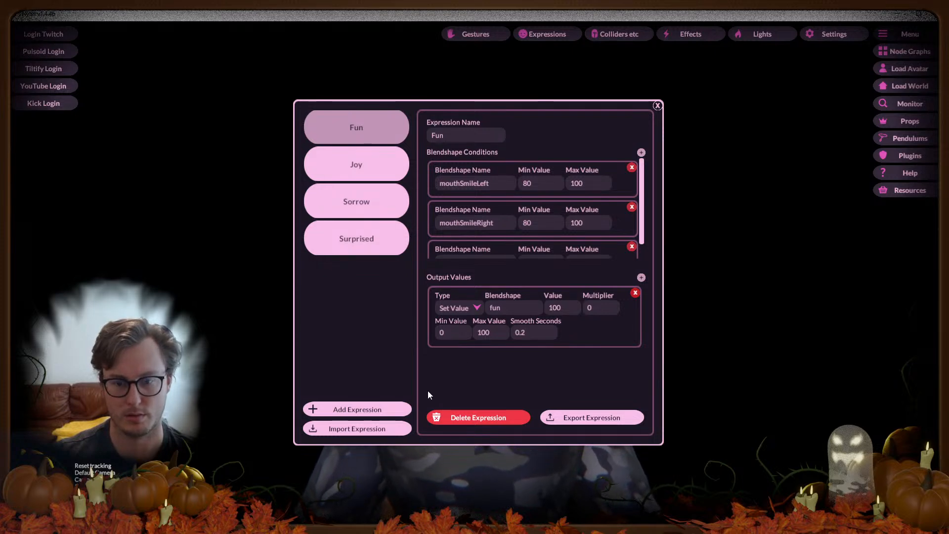
pyautogui.click(658, 106)
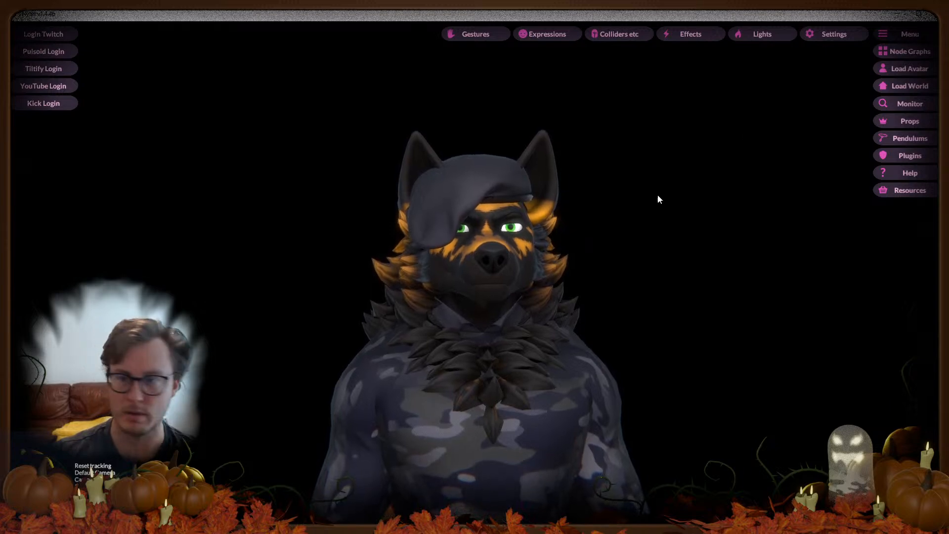
pyautogui.click(835, 34)
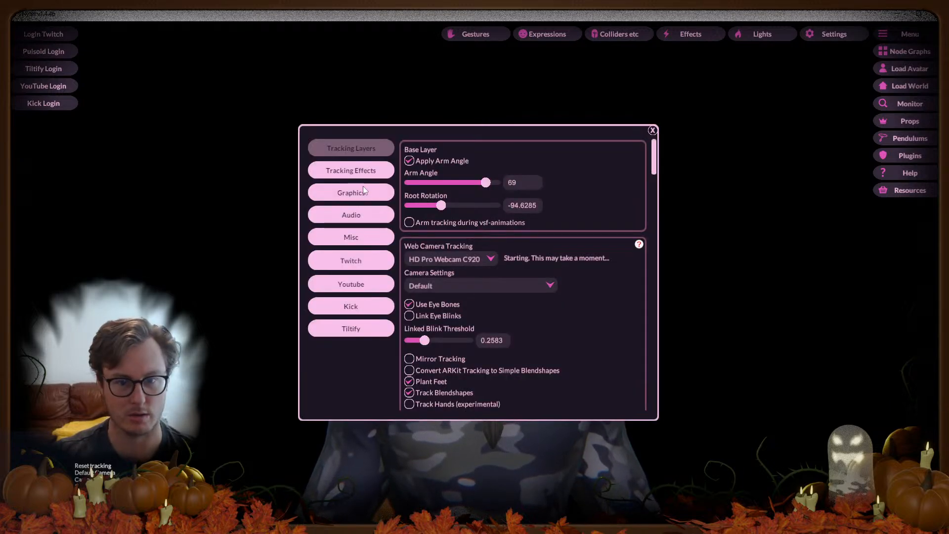
pyautogui.scroll(-1, 593, 265)
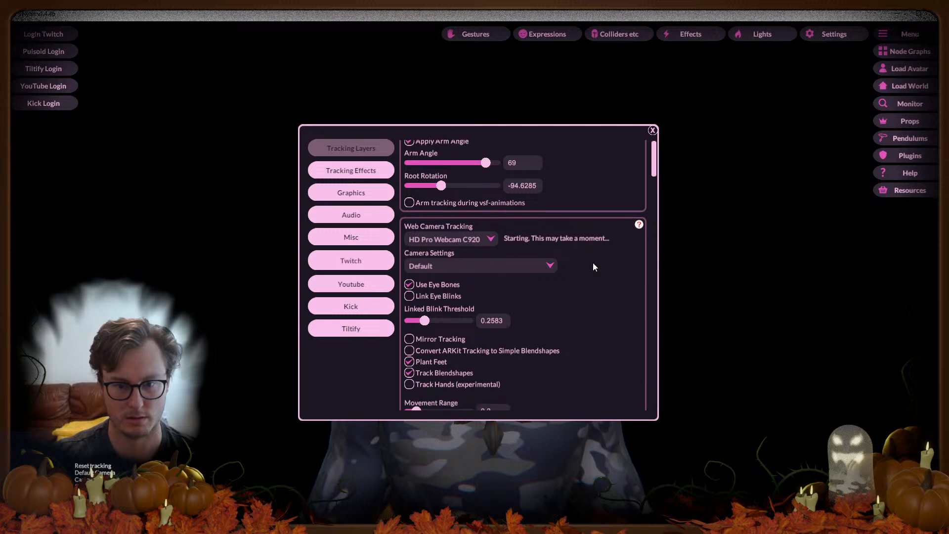
pyautogui.scroll(-2, 592, 265)
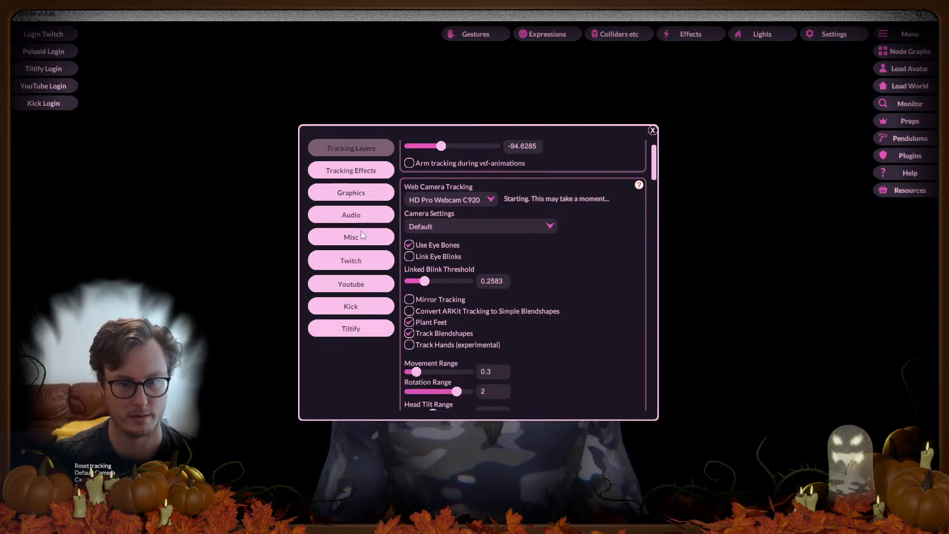
pyautogui.click(354, 215)
pyautogui.moveTo(655, 162); pyautogui.dragTo(640, 248)
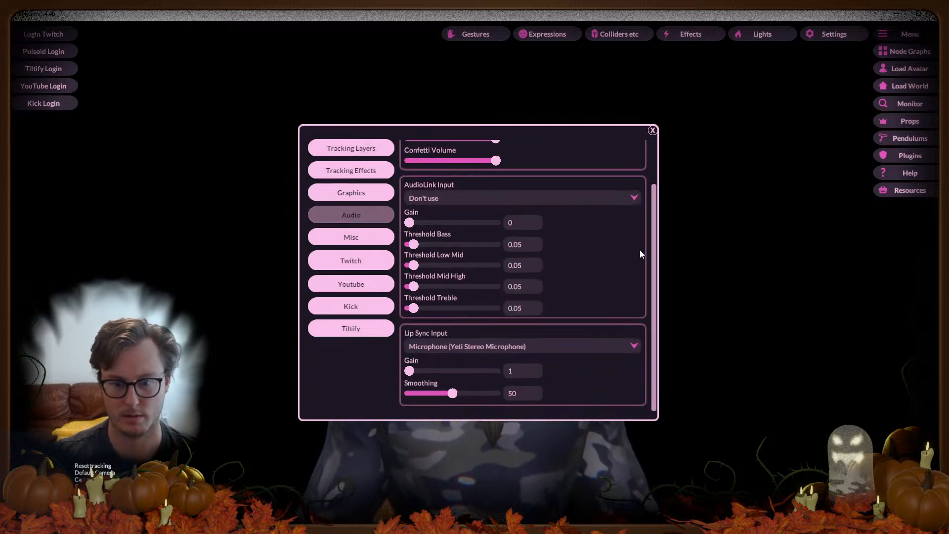
pyautogui.click(484, 348)
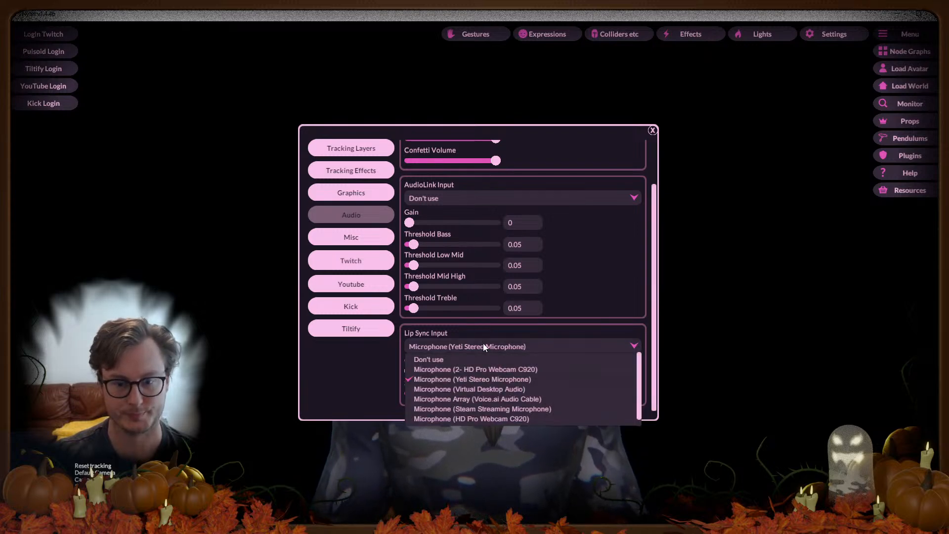
pyautogui.click(483, 382)
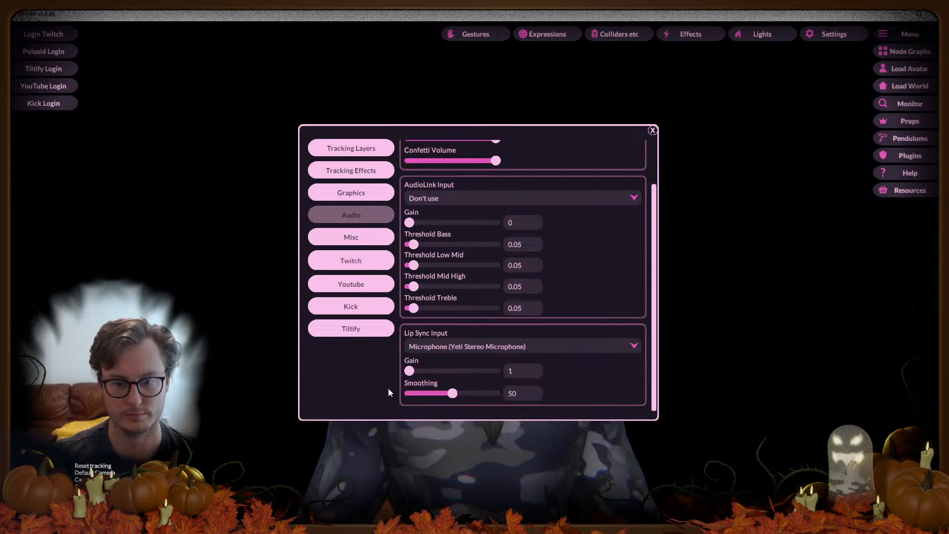
pyautogui.click(354, 234)
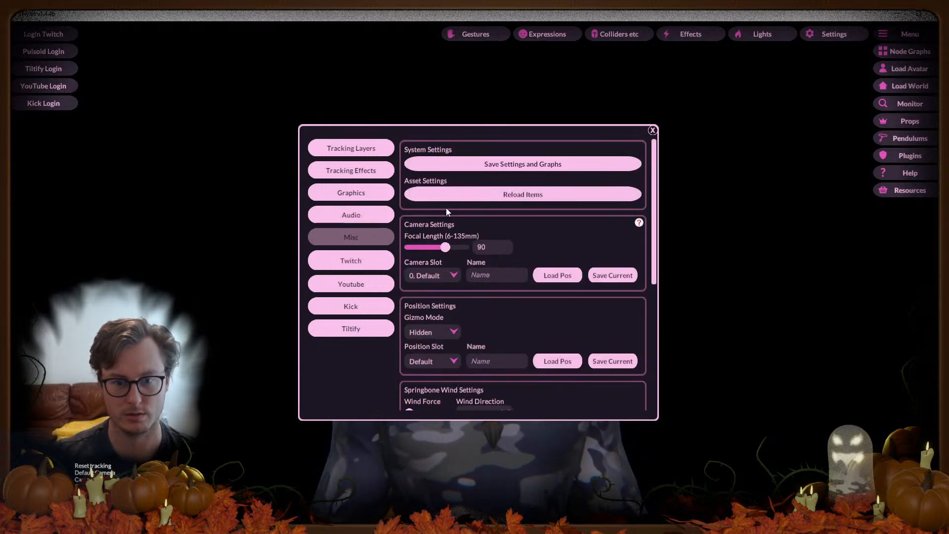
pyautogui.click(349, 192)
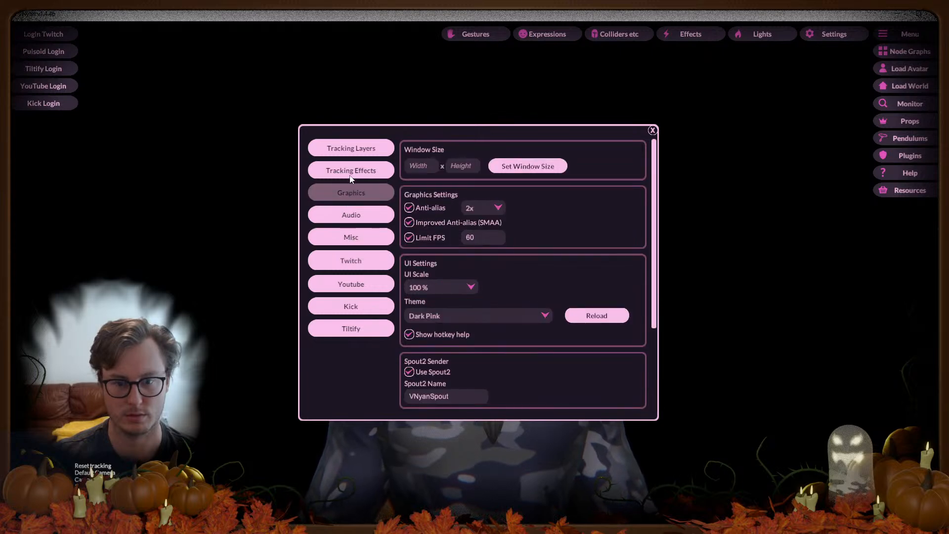
pyautogui.click(351, 168)
pyautogui.click(355, 288)
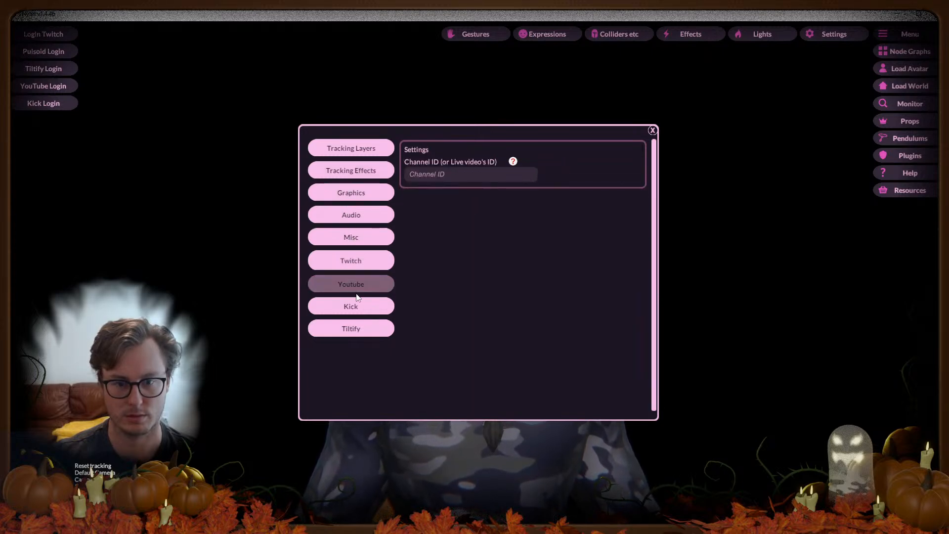
pyautogui.click(653, 130)
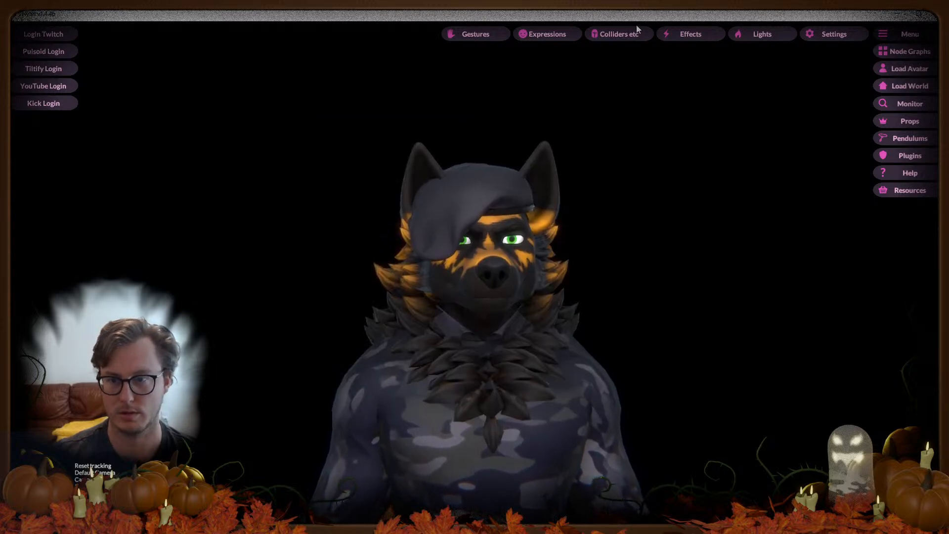
pyautogui.click(841, 36)
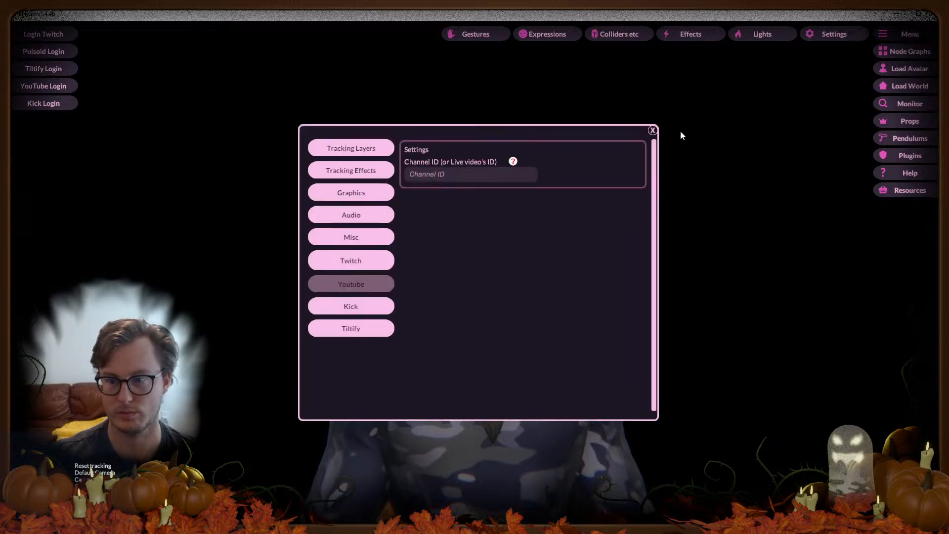
pyautogui.click(335, 192)
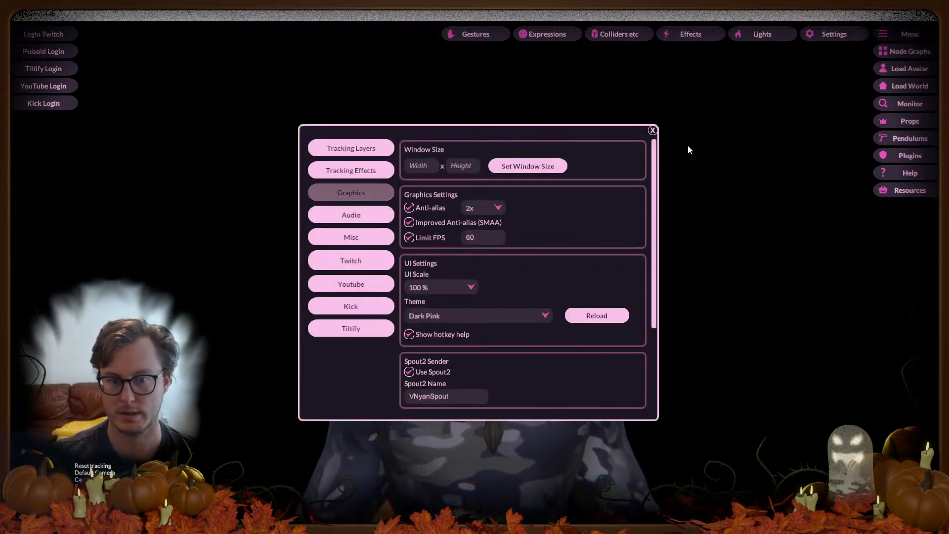
pyautogui.click(652, 130)
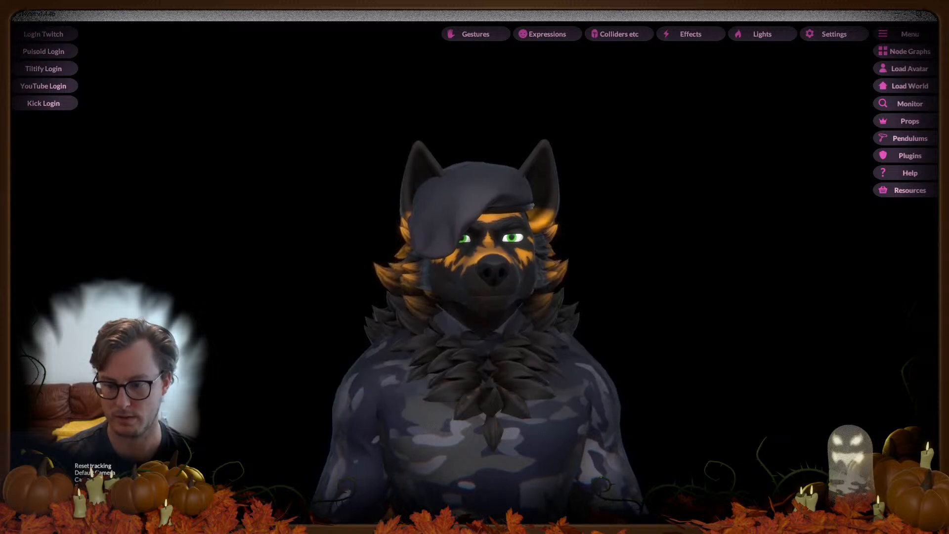
# Step: Preview the avatar's A, U, angry and other facial expressions in Unity Play mode
pyautogui.hotkey('alt', 'Tab')
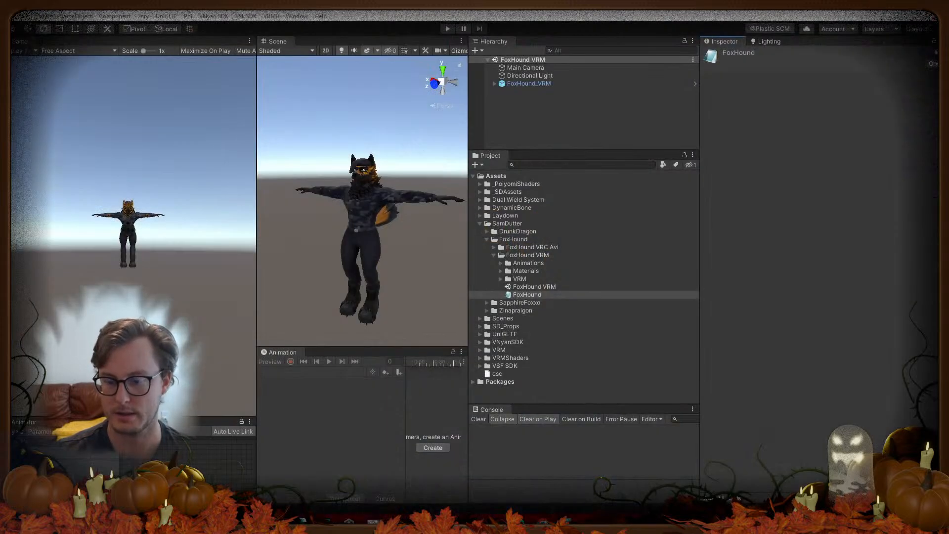
pyautogui.click(448, 30)
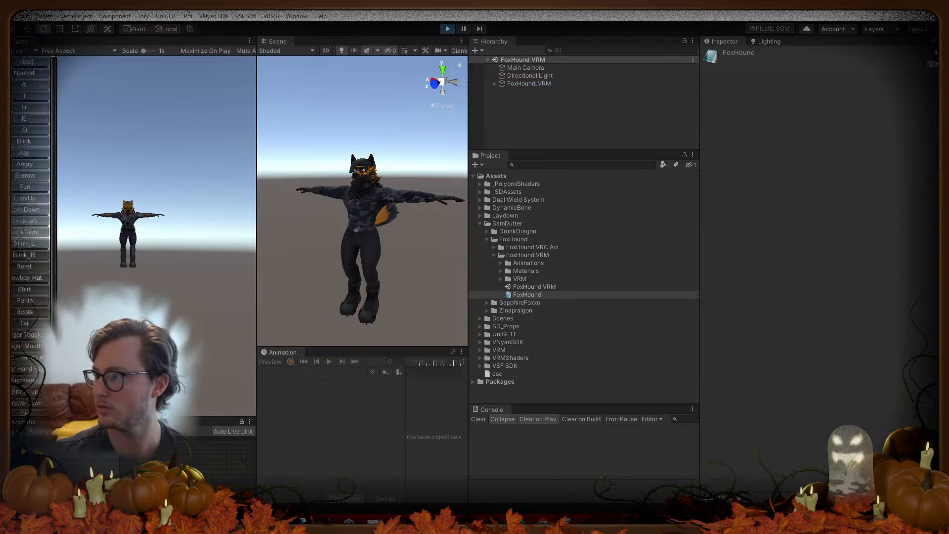
pyautogui.click(30, 86)
pyautogui.click(14, 108)
pyautogui.click(16, 97)
pyautogui.click(21, 108)
pyautogui.click(25, 141)
pyautogui.click(26, 163)
pyautogui.click(447, 28)
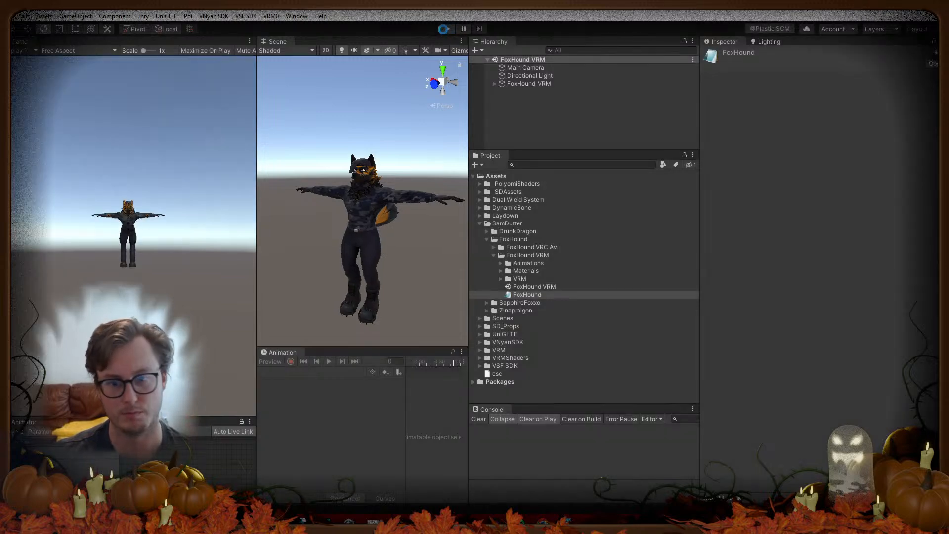
# Step: Export FoxHound_VRM as an avatar bundle, replacing the existing FoxHound file
pyautogui.click(529, 83)
pyautogui.click(246, 16)
pyautogui.click(254, 26)
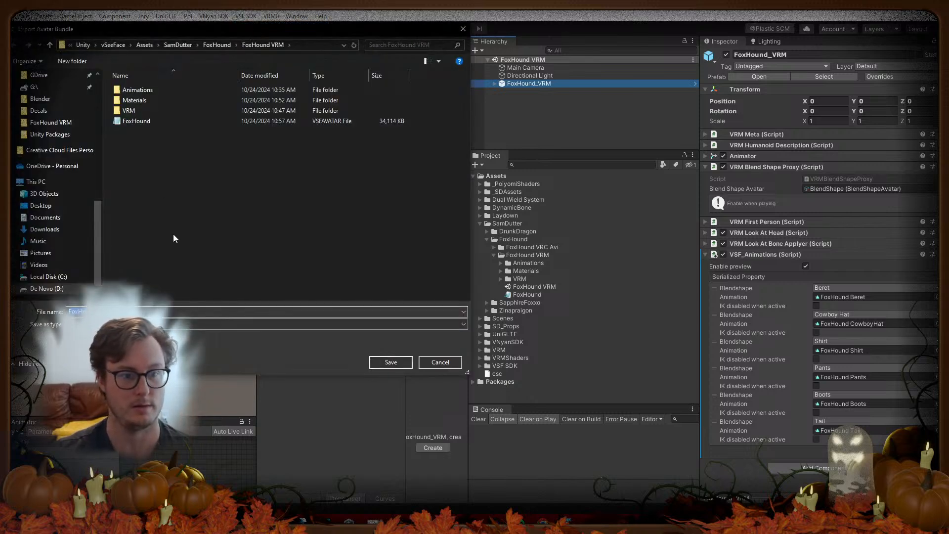
pyautogui.click(137, 123)
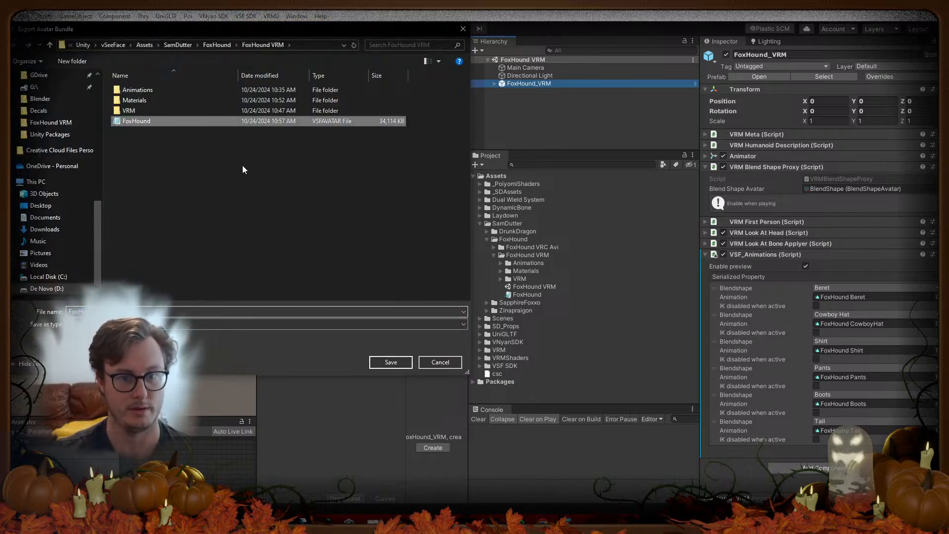
pyautogui.click(386, 362)
pyautogui.click(499, 261)
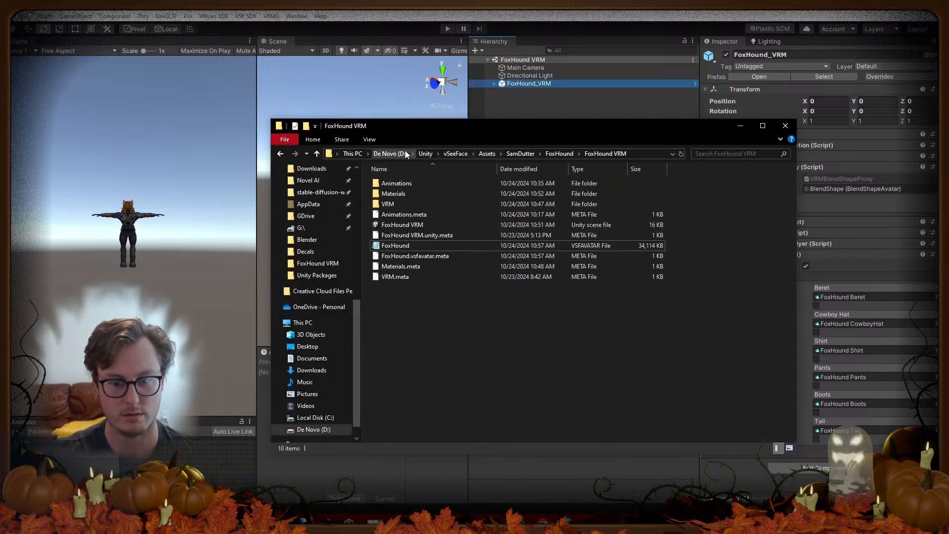
# Step: Browse the De Novo (D:) drive root, checking inside the 2024 folder
pyautogui.click(405, 154)
pyautogui.scroll(-2, 473, 360)
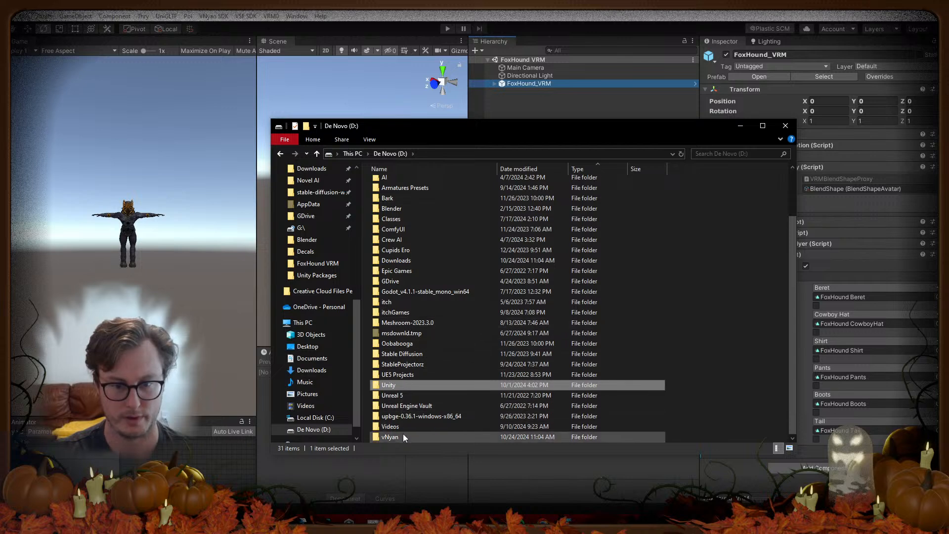
pyautogui.scroll(2, 416, 346)
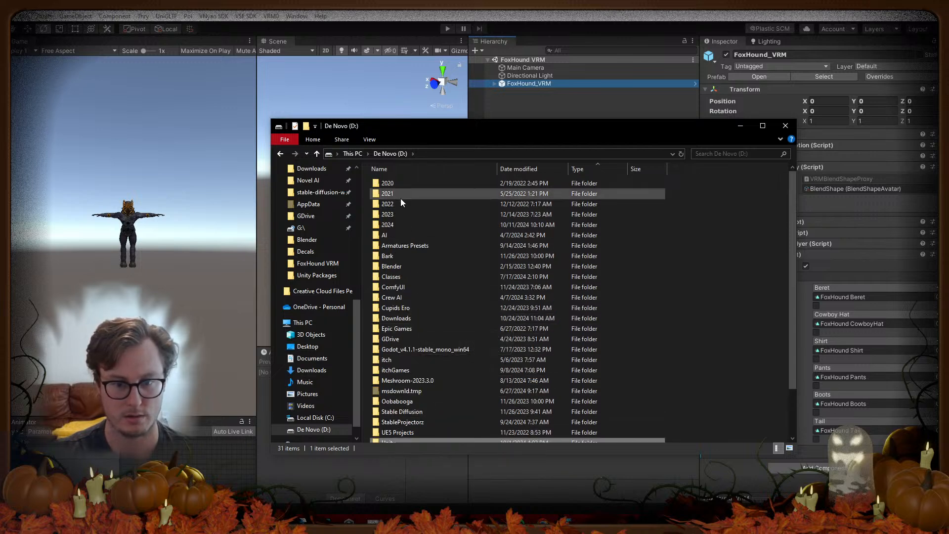
pyautogui.scroll(-2, 425, 267)
pyautogui.scroll(2, 429, 265)
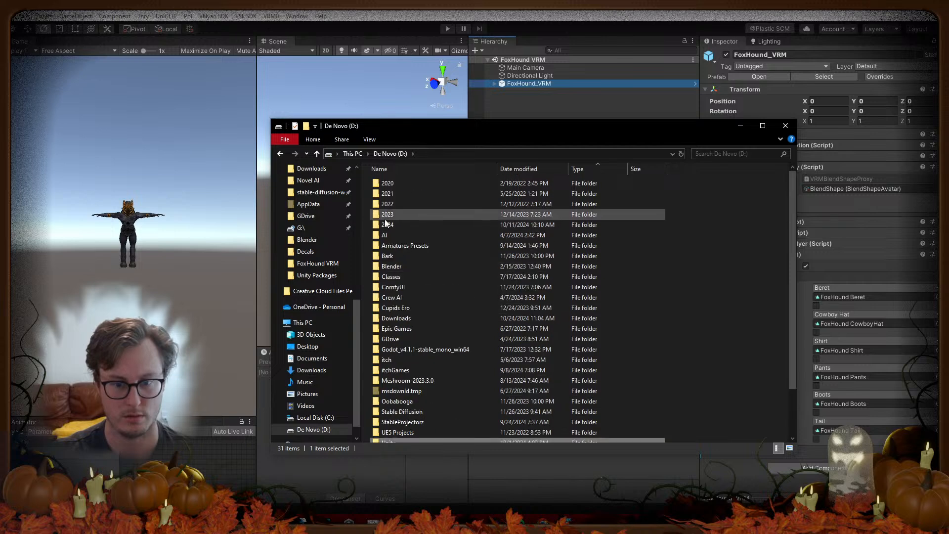
pyautogui.doubleClick(387, 225)
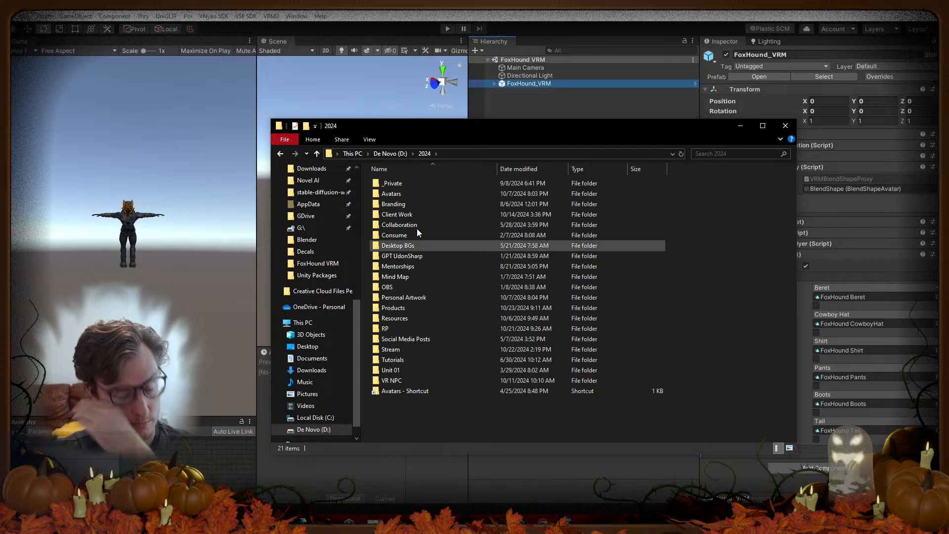
pyautogui.click(392, 154)
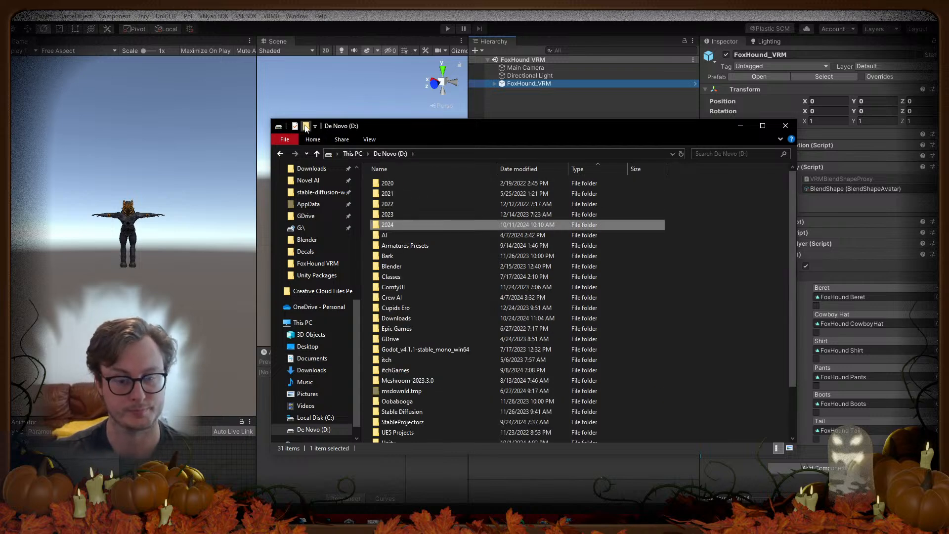
# Step: Create a new folder named vSeeFace on the D: drive and open it
pyautogui.hotkey('ctrl', 'shift', 'n')
pyautogui.write('vS')
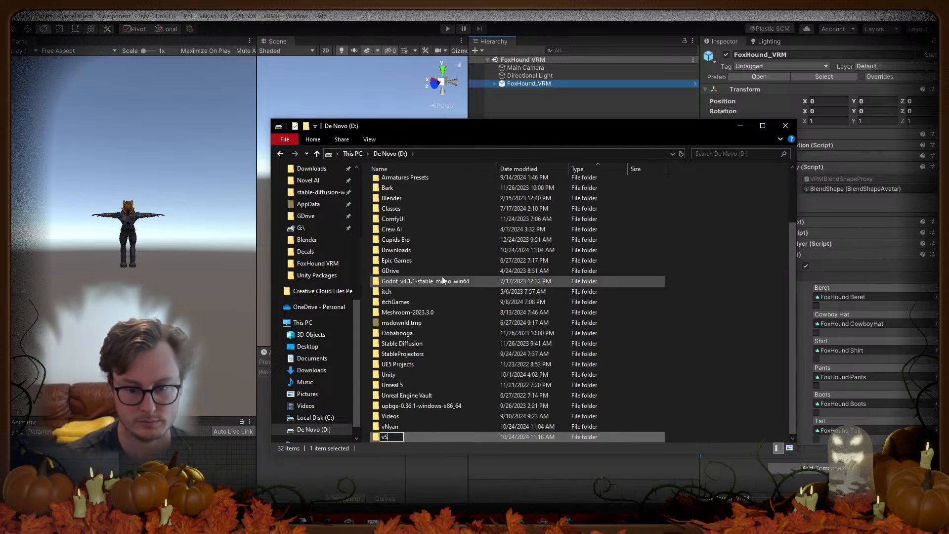
pyautogui.write('eeFace')
pyautogui.press('Return')
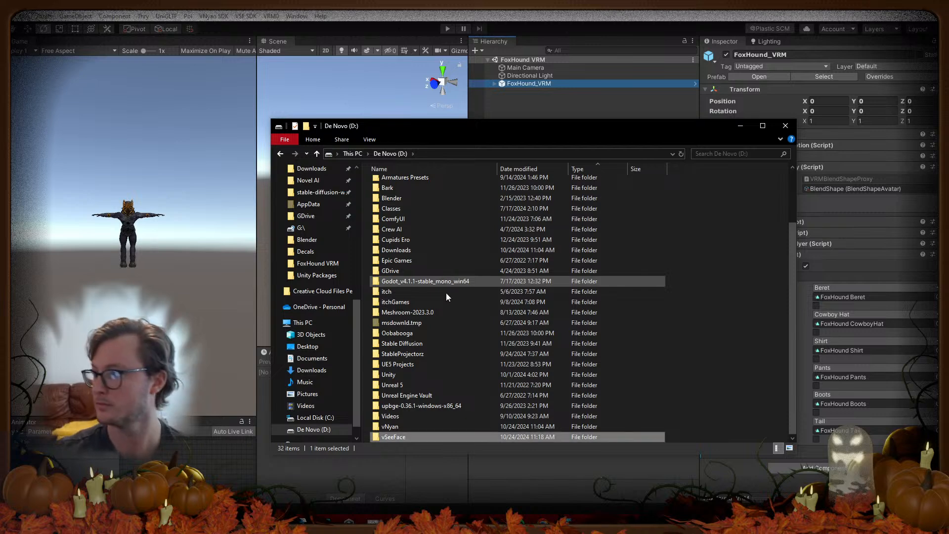
pyautogui.doubleClick(390, 437)
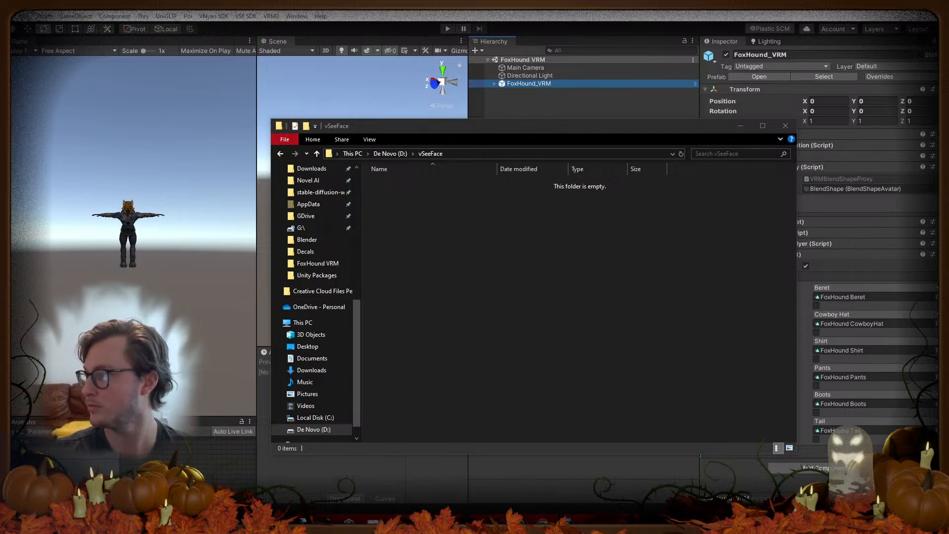
# Step: Move the VSeeFace zip into the vSeeFace folder and extract it there with 7-Zip
pyautogui.moveTo(531, 271); pyautogui.dragTo(445, 325)
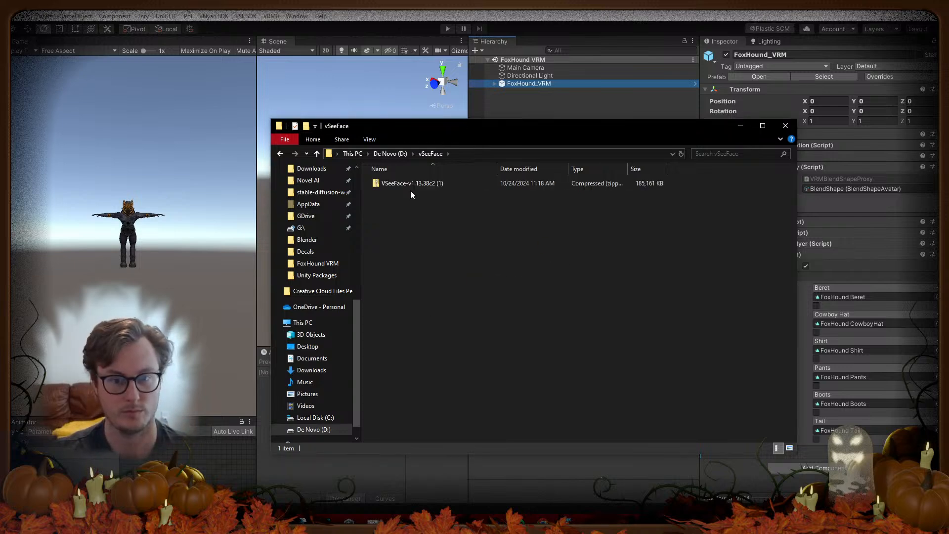
pyautogui.rightClick(409, 188)
pyautogui.moveTo(313, 245)
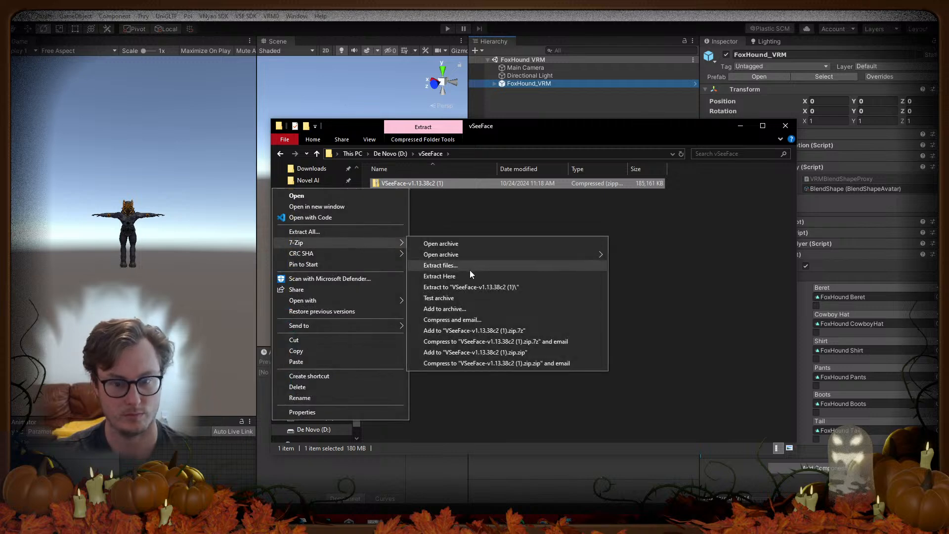
pyautogui.click(463, 277)
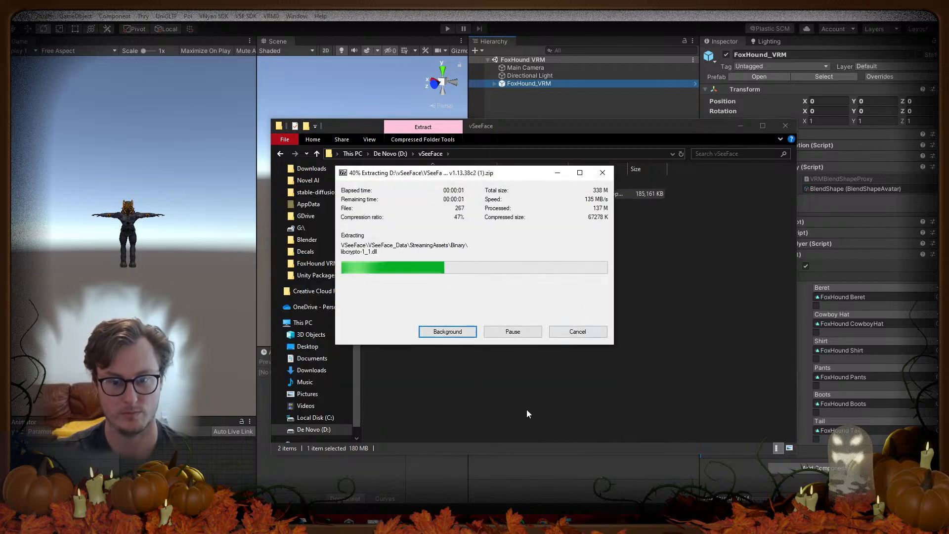
# Step: Open the extracted VSeeFace folder and launch VSeeFace.exe
pyautogui.click(391, 186)
pyautogui.doubleClick(390, 187)
pyautogui.doubleClick(394, 236)
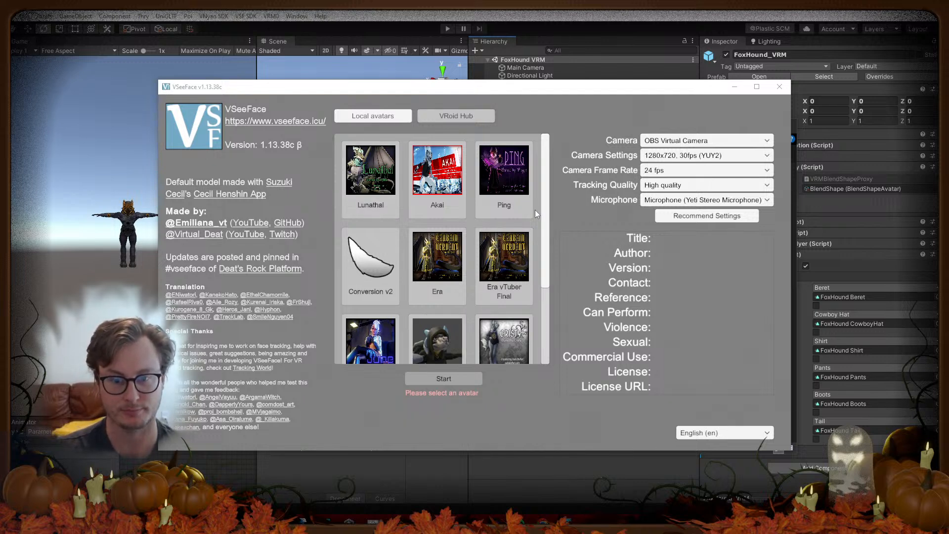
# Step: Choose Add avatar and navigate to the FoxHound VRM folder using the pasted path
pyautogui.scroll(-1, 546, 226)
pyautogui.moveTo(547, 226); pyautogui.dragTo(548, 308)
pyautogui.click(494, 311)
pyautogui.click(318, 24)
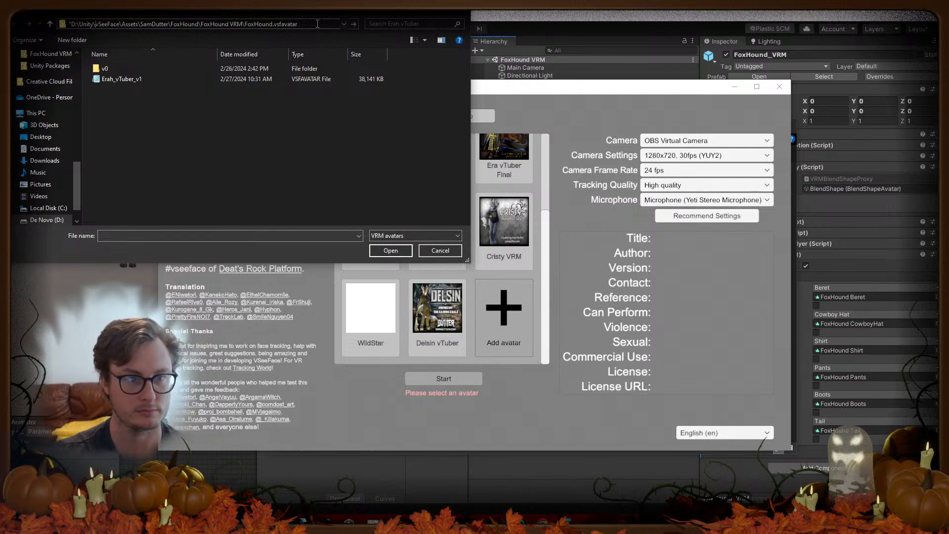
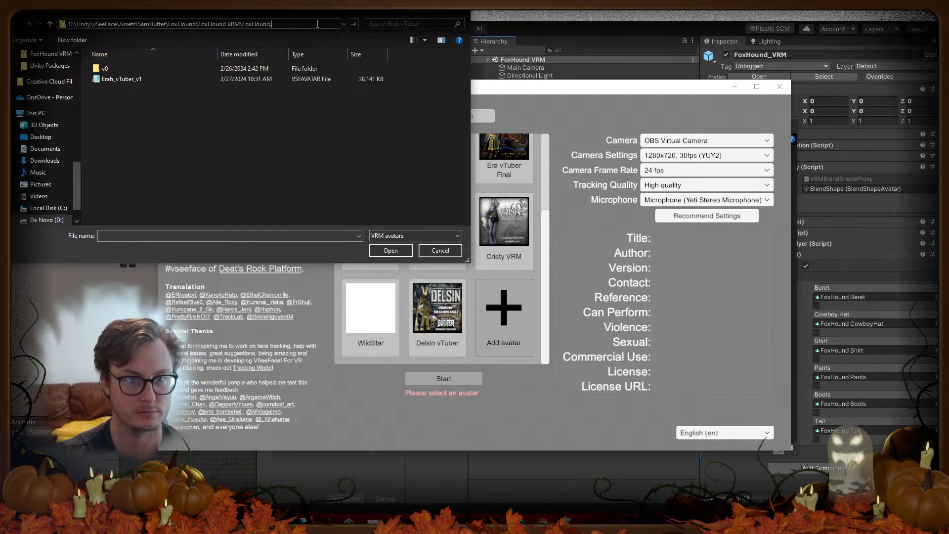
pyautogui.press('Return')
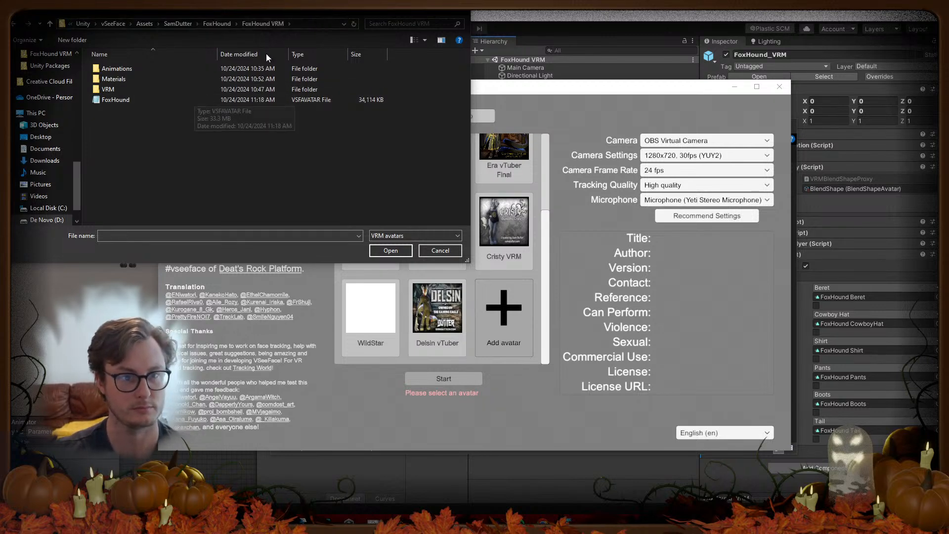
# Step: Open FoxHound.vsfavatar and start the FoxHound avatar
pyautogui.click(330, 23)
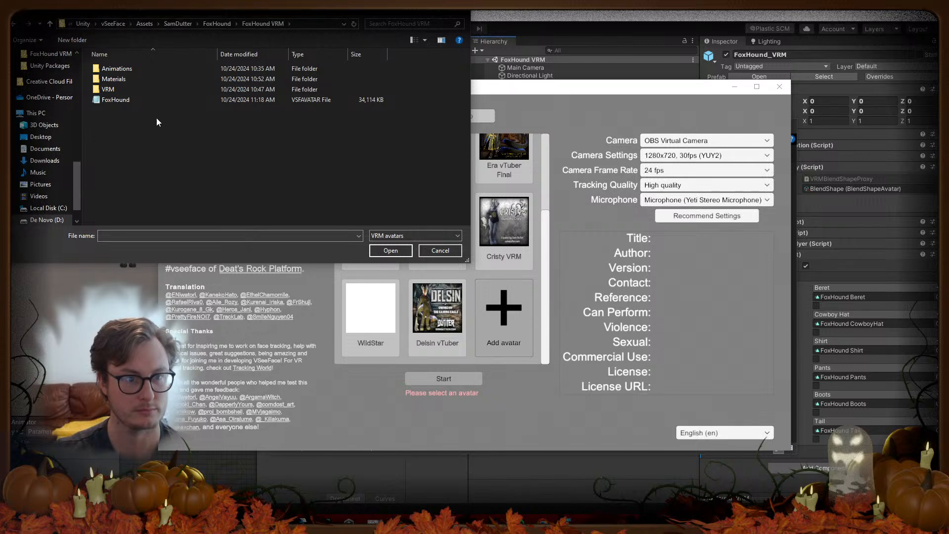
pyautogui.click(153, 100)
pyautogui.click(384, 248)
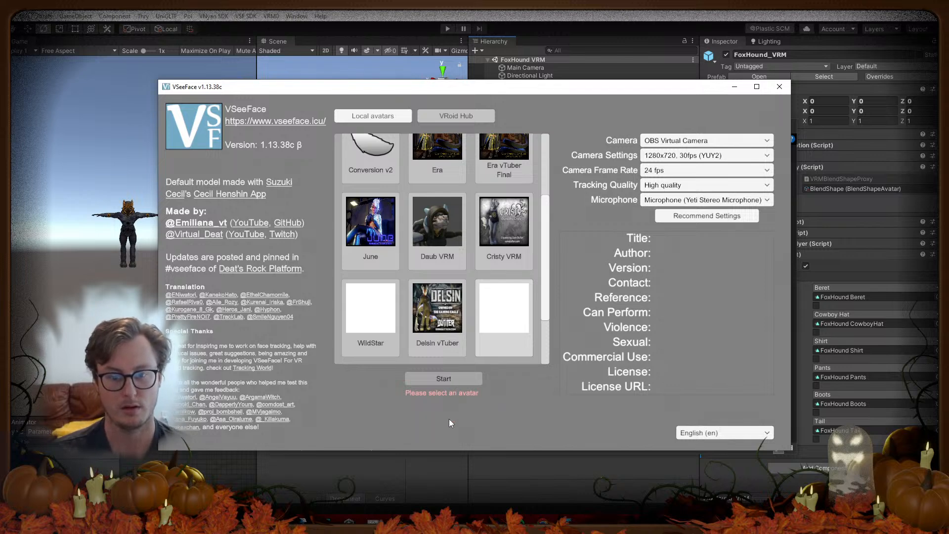
pyautogui.click(467, 381)
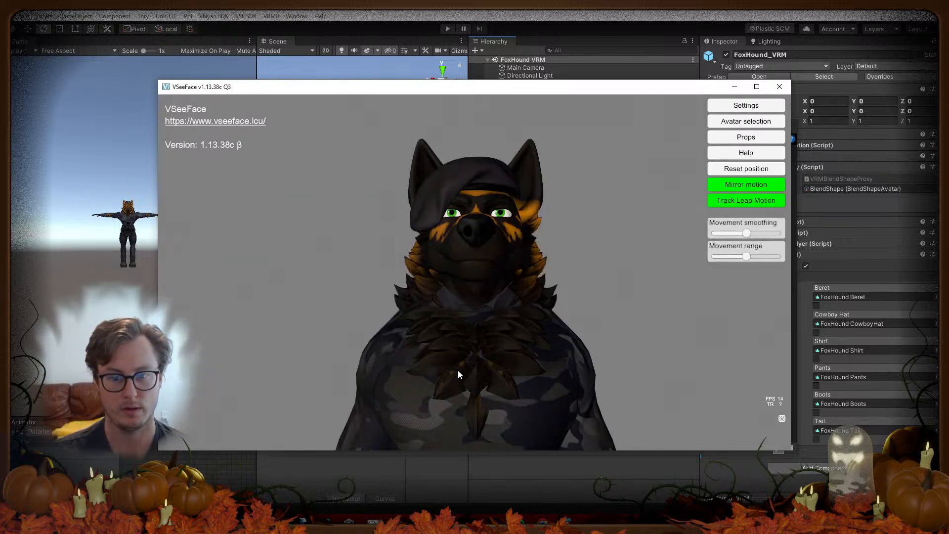
# Step: Set the General settings camera to HD Pro Webcam C920 (2) instead of OBS Virtual Camera
pyautogui.click(733, 105)
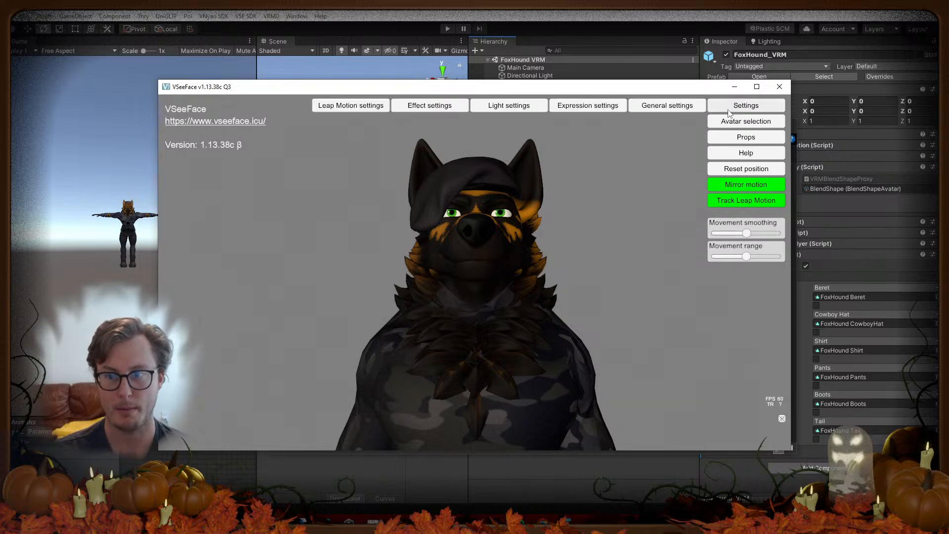
pyautogui.click(661, 108)
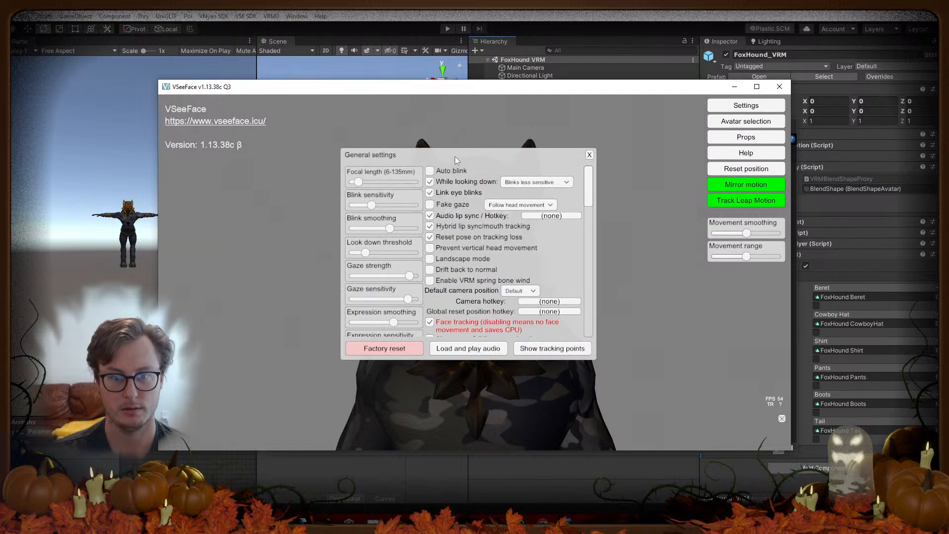
pyautogui.moveTo(455, 156); pyautogui.dragTo(641, 177)
pyautogui.scroll(-3, 669, 267)
pyautogui.scroll(3, 666, 257)
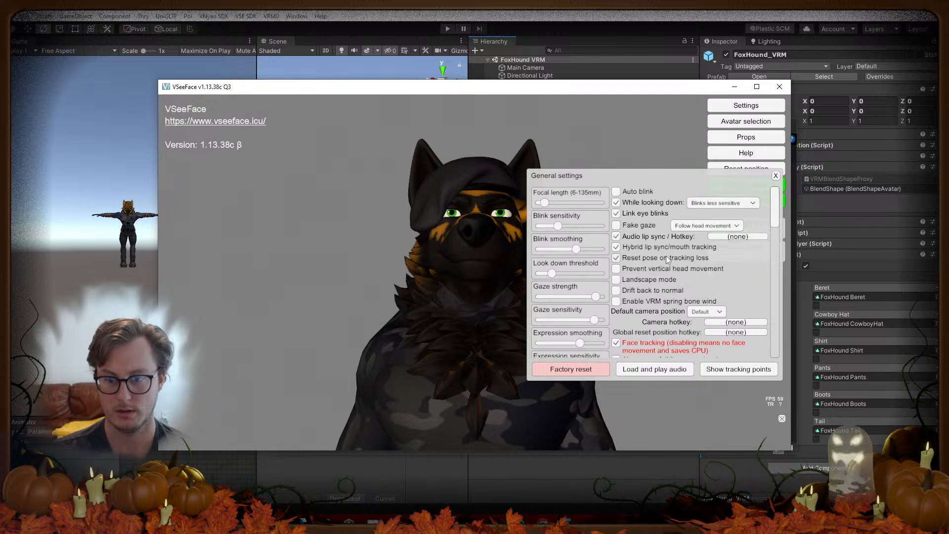
pyautogui.moveTo(777, 207); pyautogui.dragTo(772, 267)
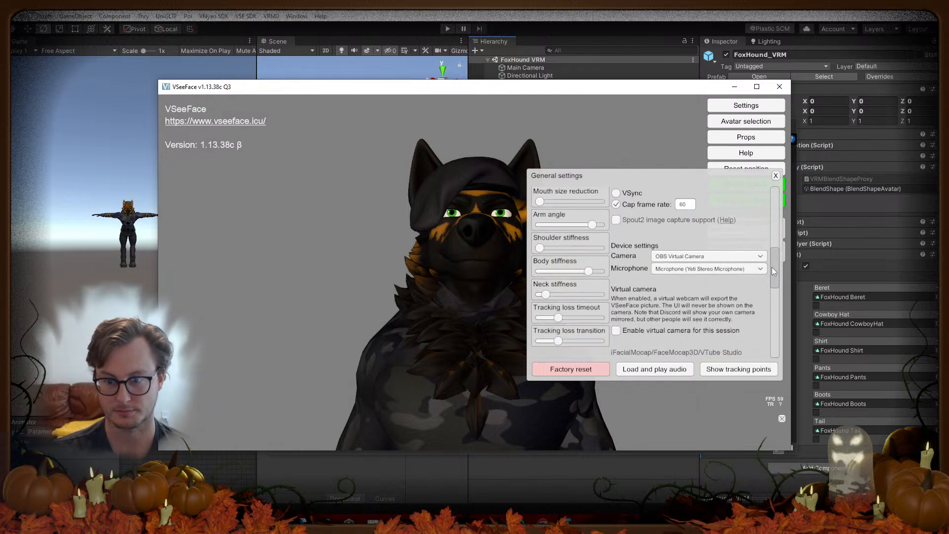
pyautogui.click(691, 260)
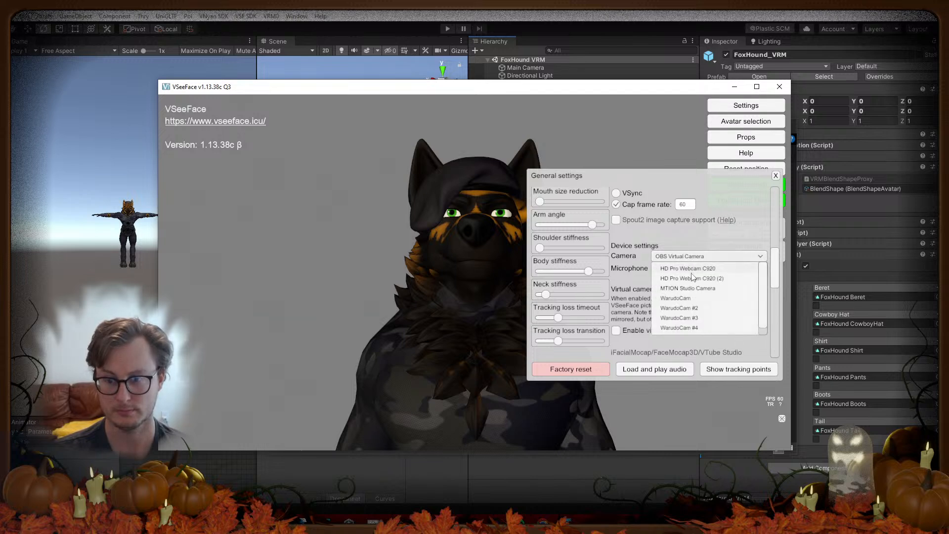
pyautogui.click(695, 278)
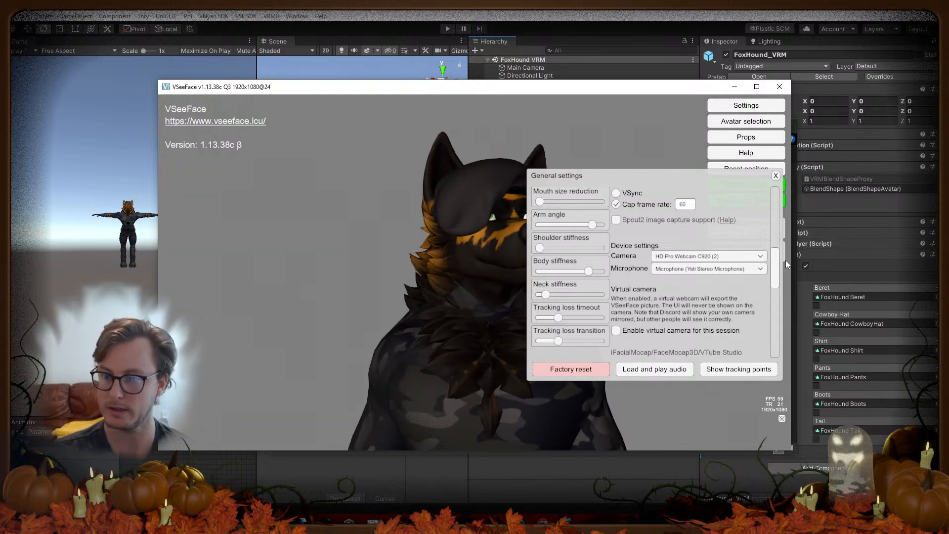
# Step: Reframe the view on the avatar and enable Auto blink in General settings
pyautogui.keyDown('alt'); pyautogui.moveTo(468, 301); pyautogui.dragTo(370, 238, button='middle'); pyautogui.keyUp('alt')
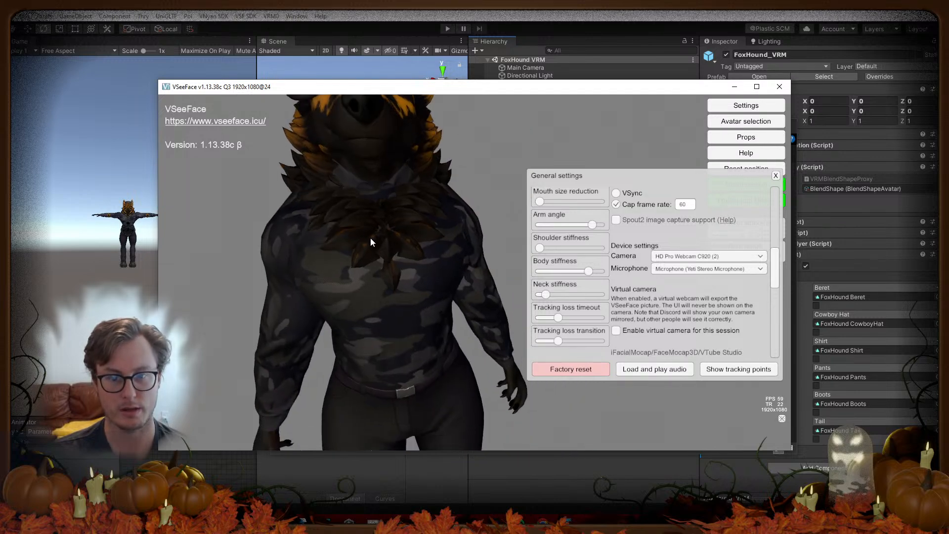
pyautogui.keyDown('alt'); pyautogui.moveTo(370, 238); pyautogui.dragTo(429, 263); pyautogui.keyUp('alt')
pyautogui.keyDown('alt'); pyautogui.scroll(-5, 443, 236); pyautogui.keyUp('alt')
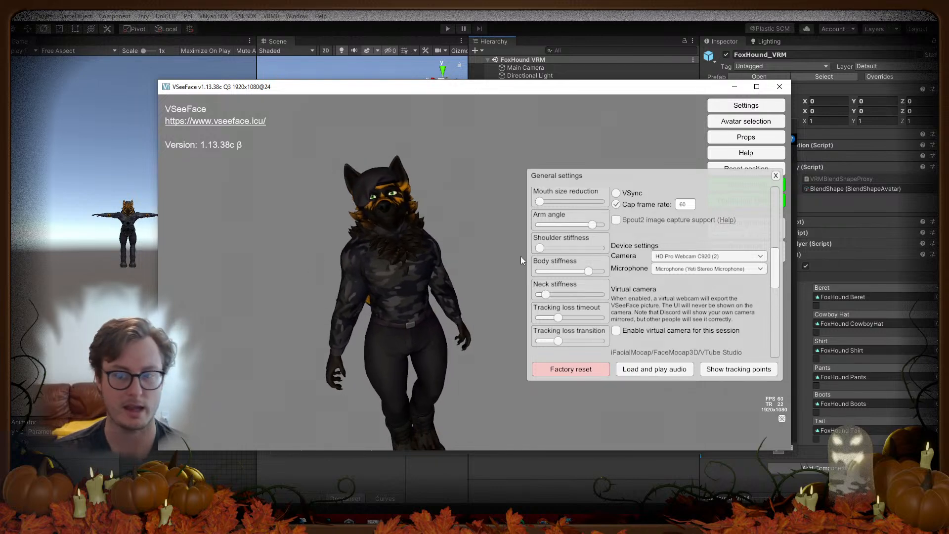
pyautogui.moveTo(776, 257); pyautogui.dragTo(778, 195)
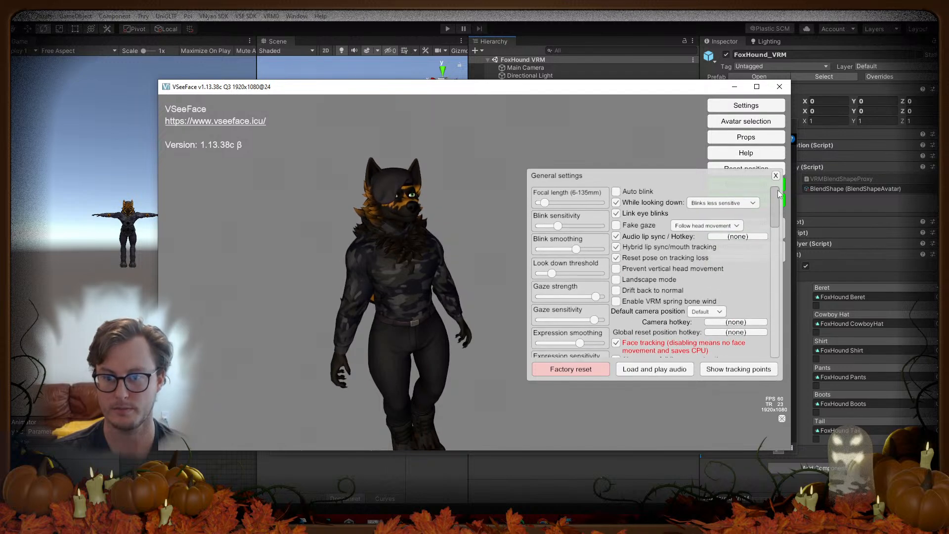
pyautogui.click(620, 190)
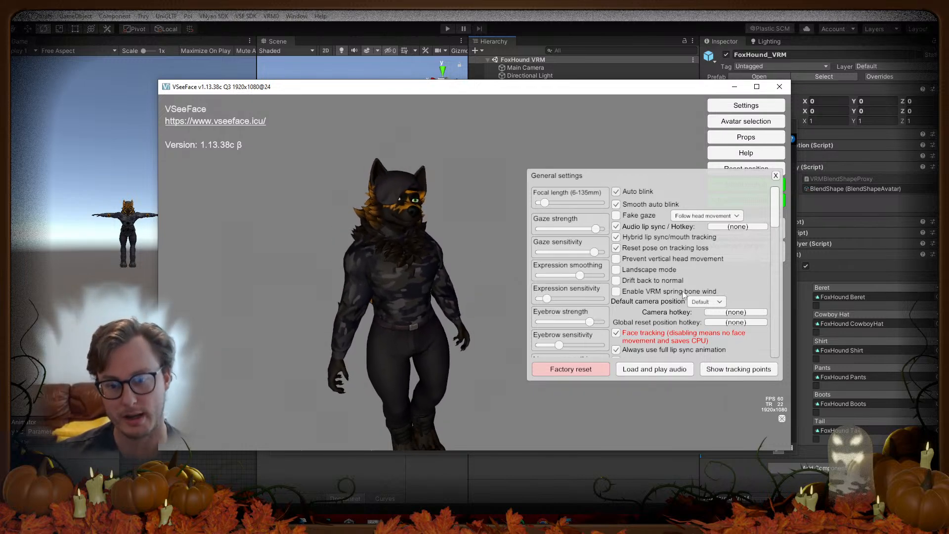
# Step: Scroll through the remaining general settings and close the panel
pyautogui.scroll(-8, 691, 280)
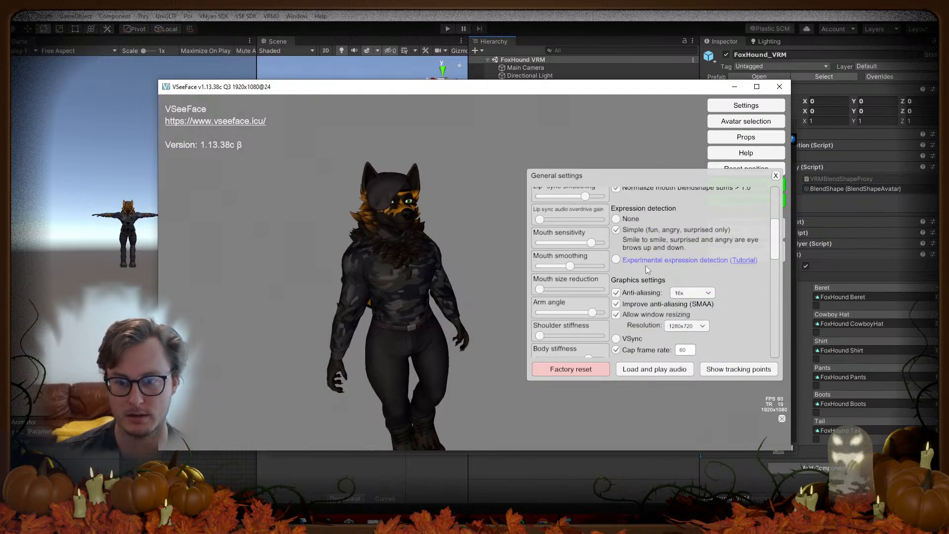
pyautogui.scroll(-3, 642, 264)
pyautogui.scroll(-10, 643, 266)
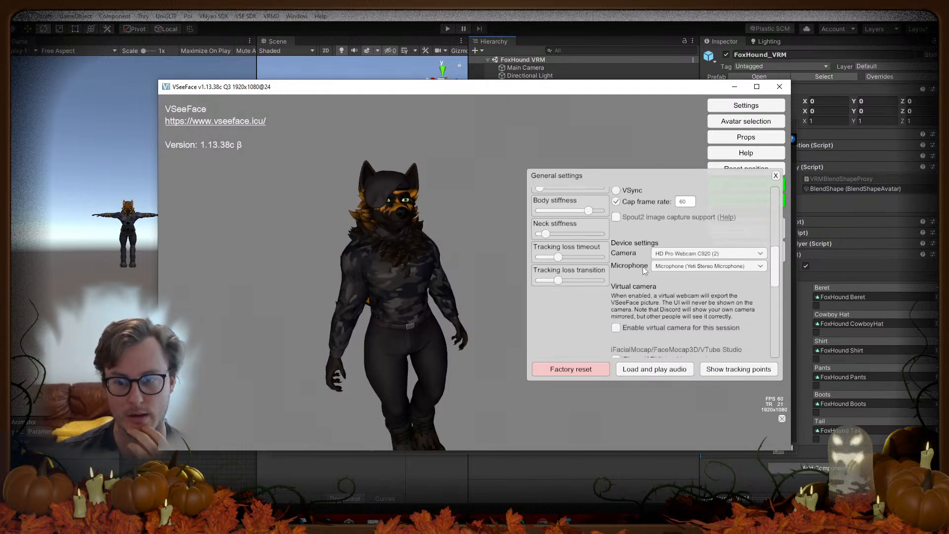
pyautogui.scroll(-3, 643, 267)
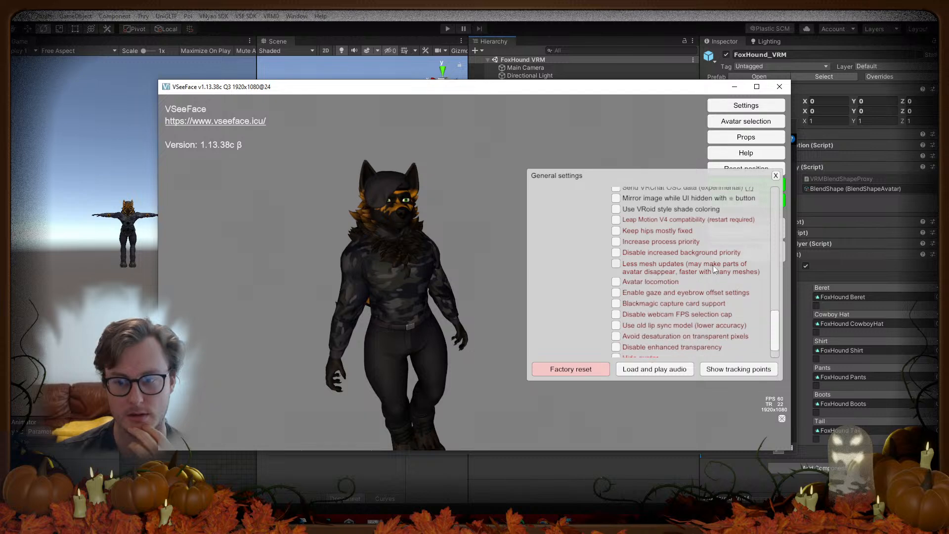
pyautogui.click(776, 175)
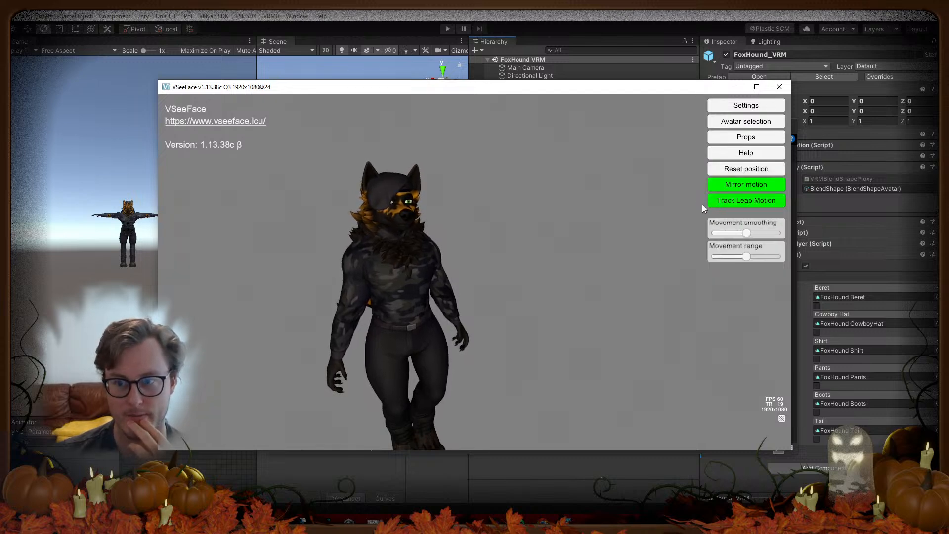
# Step: In Expression settings, change Pants from additive to a Base expression
pyautogui.click(721, 109)
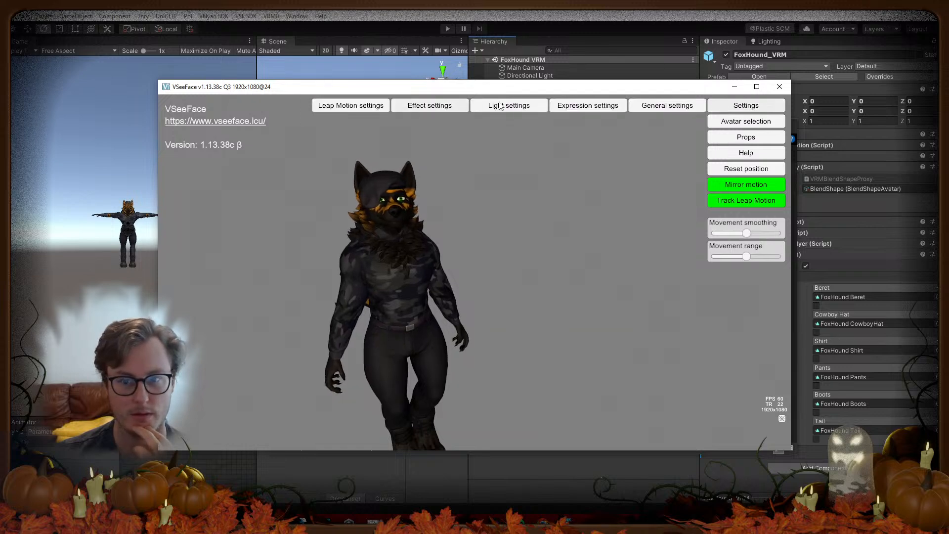
pyautogui.click(569, 104)
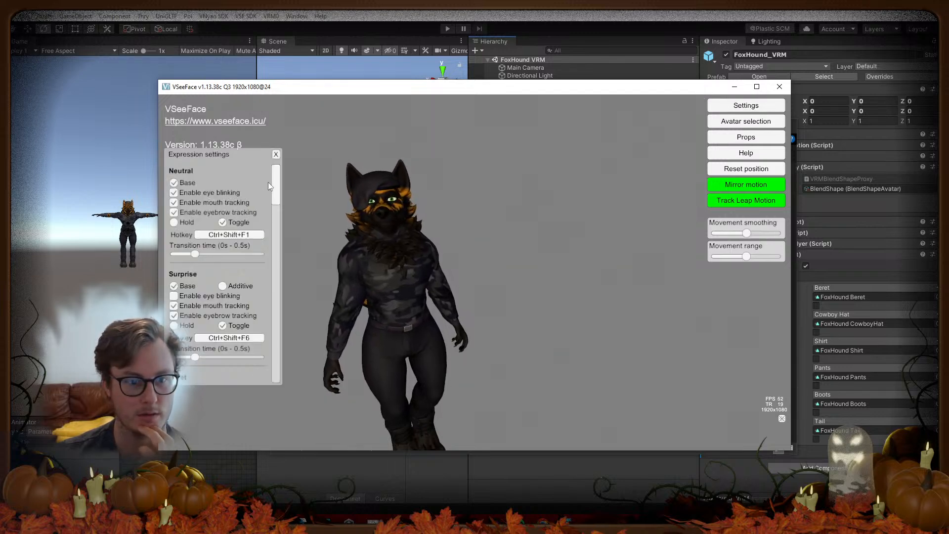
pyautogui.scroll(-3, 274, 182)
pyautogui.moveTo(276, 193); pyautogui.dragTo(258, 319)
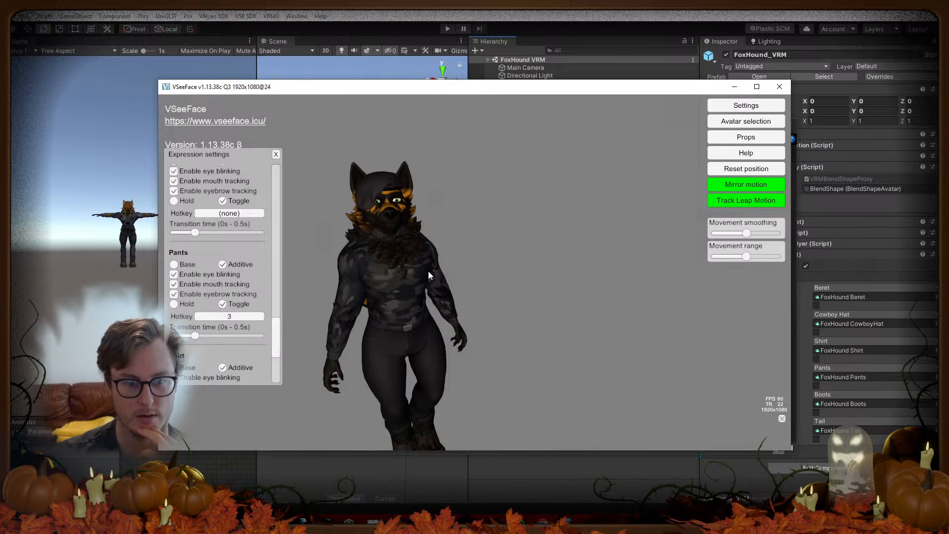
pyautogui.click(192, 263)
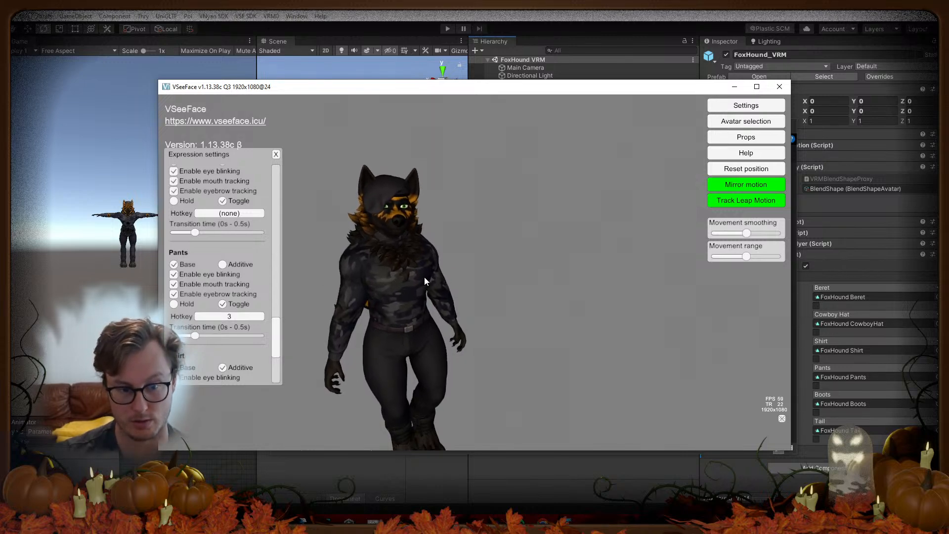
# Step: Scroll up and select the Cowboy Hat hotkey field
pyautogui.scroll(2, 222, 268)
pyautogui.scroll(1, 221, 267)
pyautogui.click(226, 287)
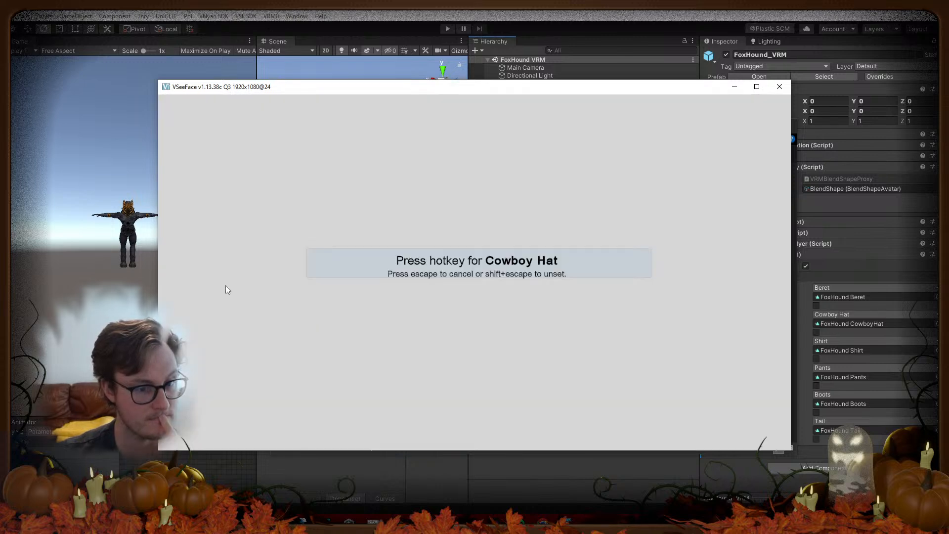
# Step: Bind Cowboy Hat to NumPad 1, overriding the previous binding, and make it a Base toggle
pyautogui.press('KP_1')
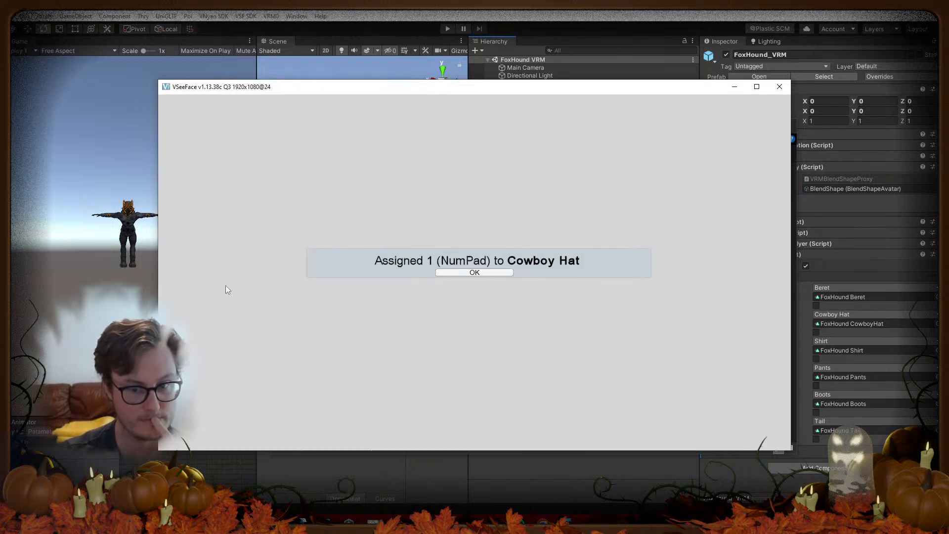
pyautogui.click(474, 272)
pyautogui.press('KP_1')
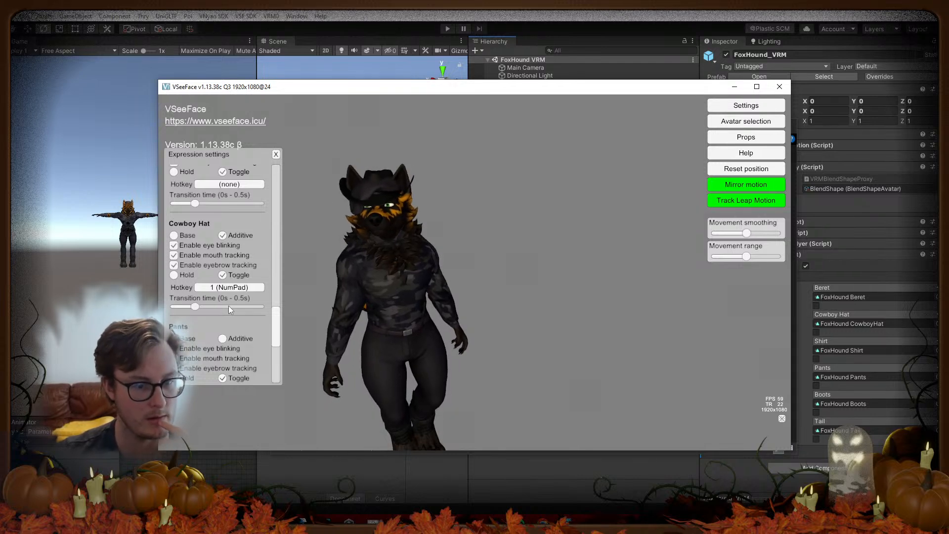
pyautogui.click(213, 287)
pyautogui.press('KP_1')
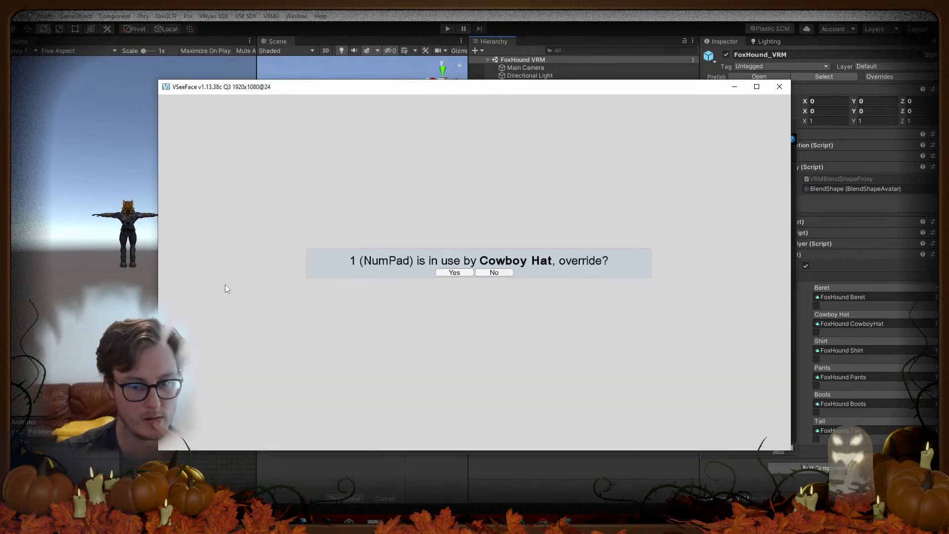
pyautogui.click(468, 272)
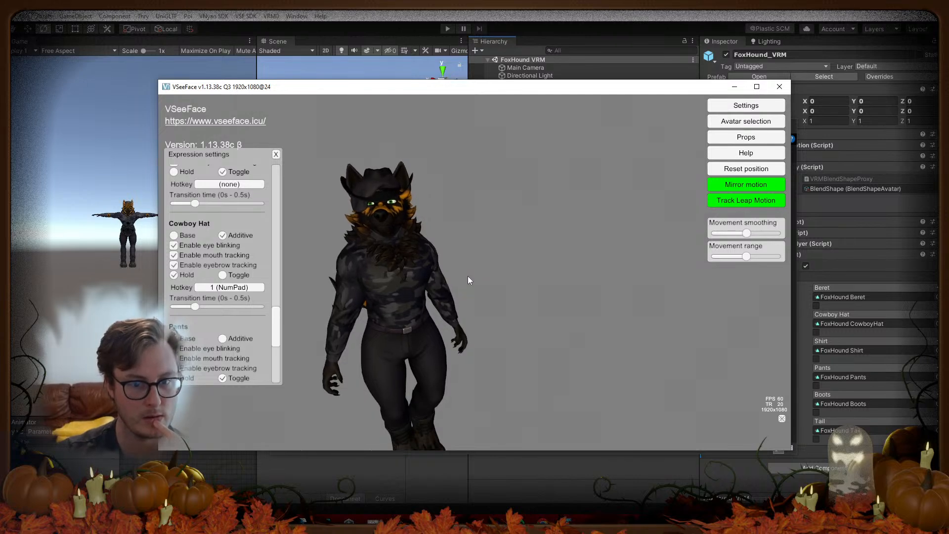
pyautogui.press('KP_1')
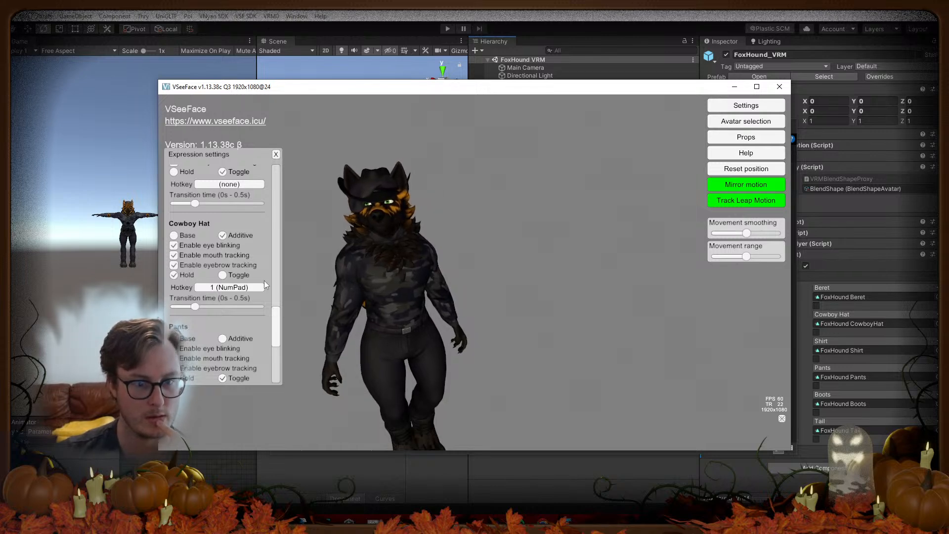
pyautogui.click(224, 274)
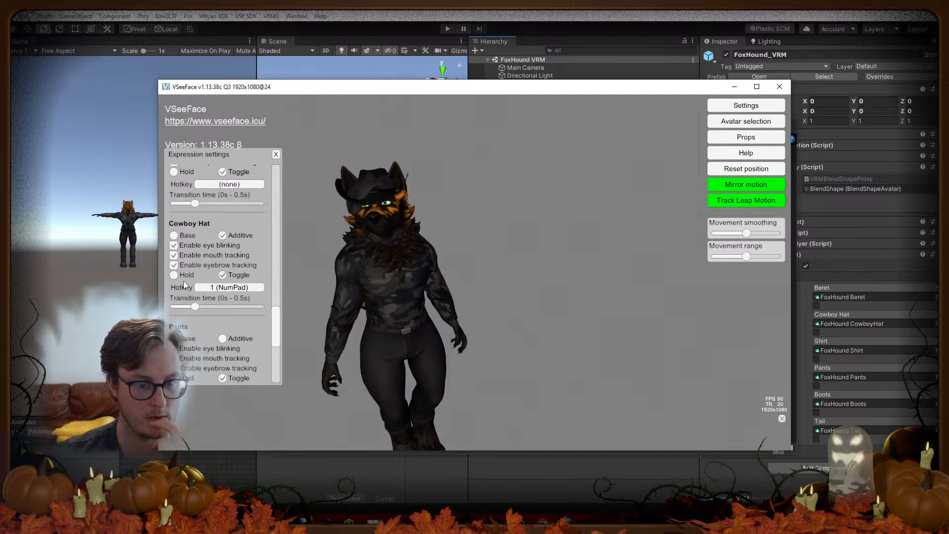
pyautogui.click(180, 238)
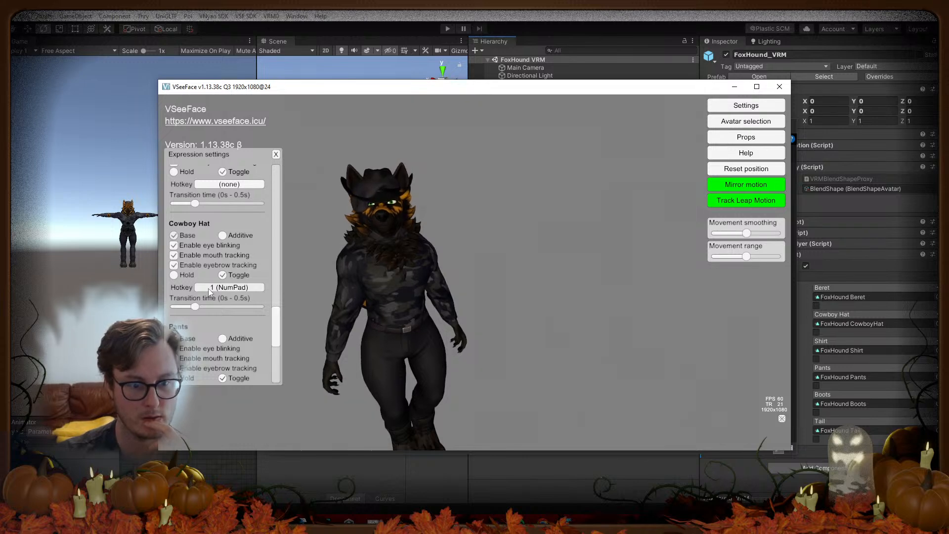
# Step: Assign NumPad 3 as the Pants hotkey
pyautogui.scroll(3, 208, 289)
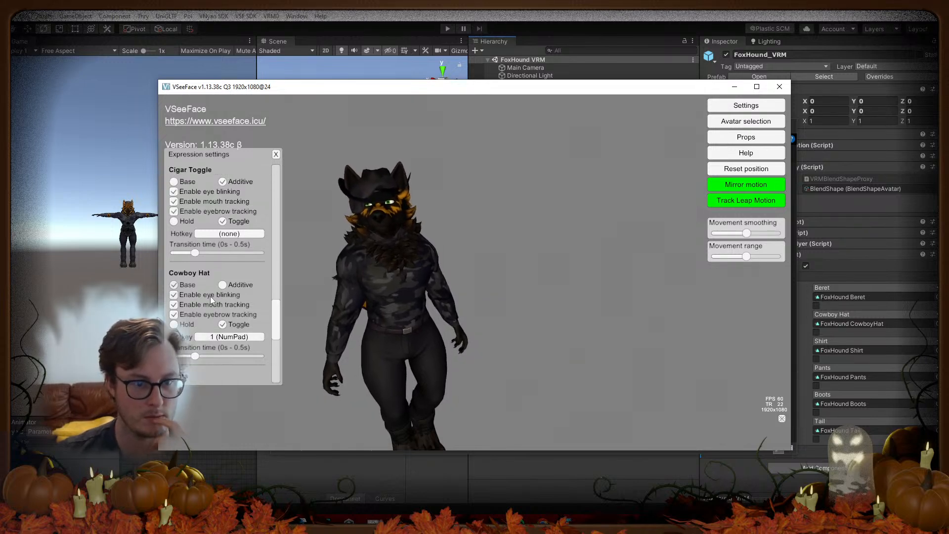
pyautogui.scroll(5, 214, 296)
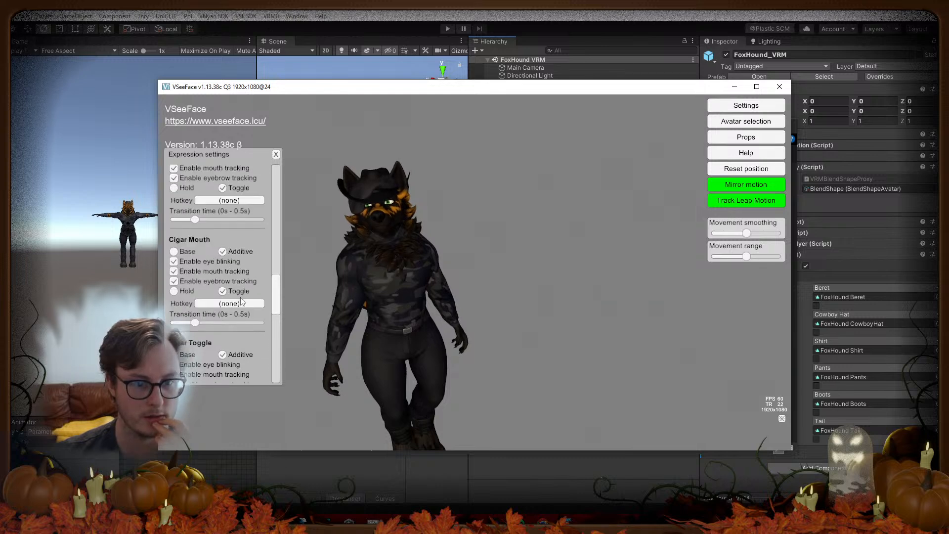
pyautogui.scroll(6, 241, 302)
pyautogui.scroll(-15, 240, 301)
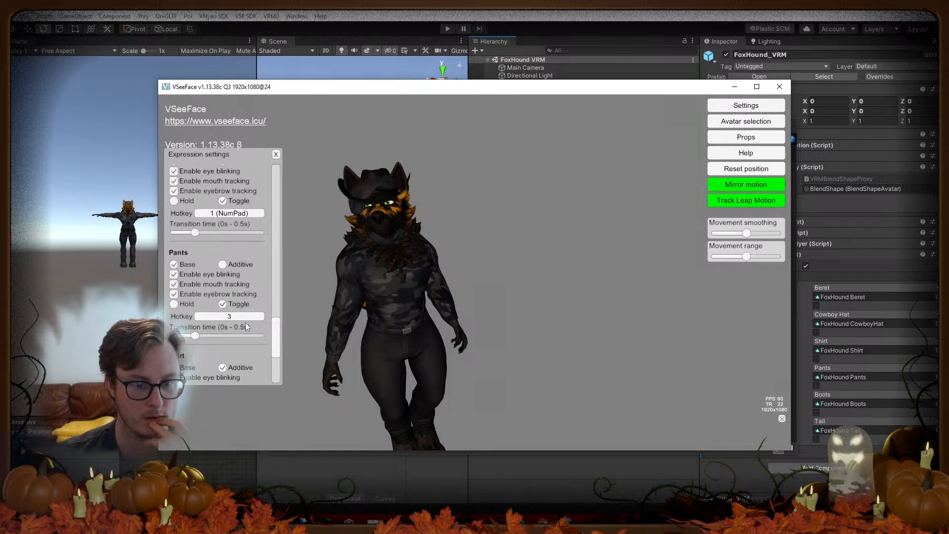
pyautogui.click(243, 317)
pyautogui.press('KP_3')
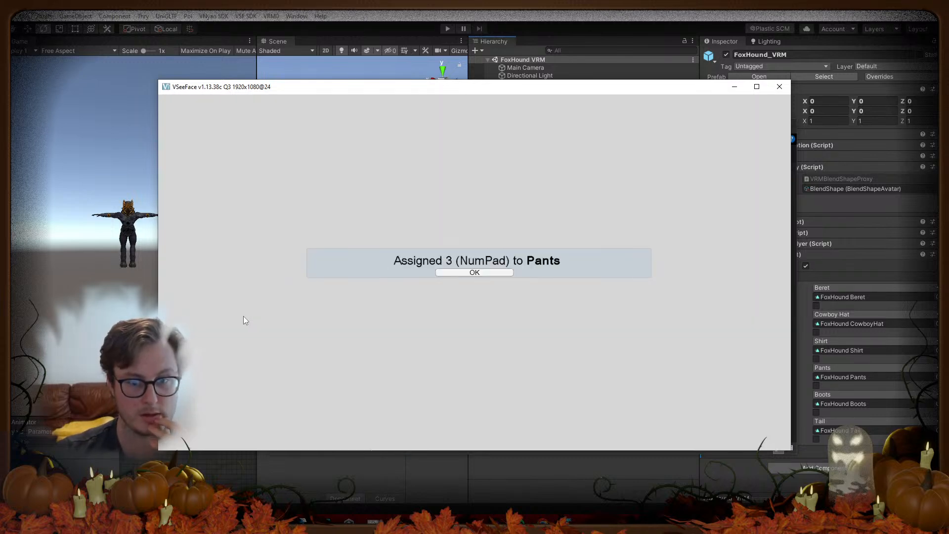
pyautogui.click(459, 274)
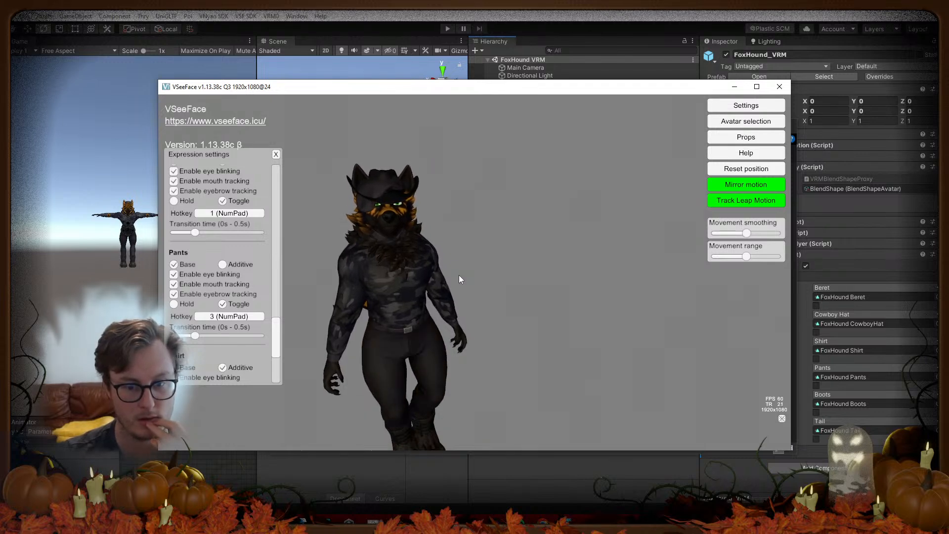
# Step: Reframe the avatar's torso and head, then press NumPad 3 to toggle the pants off and on
pyautogui.keyDown('alt'); pyautogui.moveTo(435, 375); pyautogui.dragTo(501, 231, button='middle'); pyautogui.keyUp('alt')
pyautogui.scroll(-3, 501, 243)
pyautogui.keyDown('alt'); pyautogui.moveTo(500, 243); pyautogui.dragTo(537, 229); pyautogui.keyUp('alt')
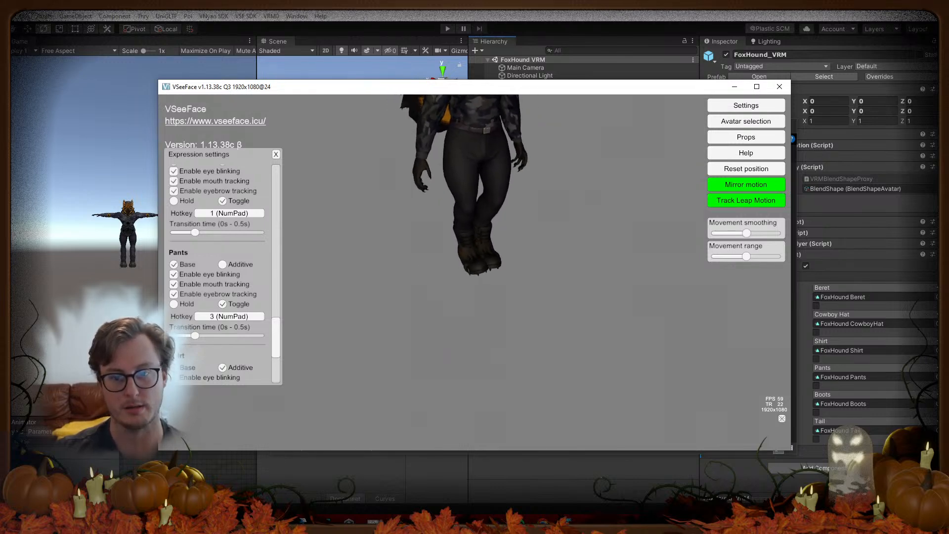
pyautogui.keyDown('alt'); pyautogui.moveTo(537, 229); pyautogui.dragTo(531, 290, button='middle'); pyautogui.keyUp('alt')
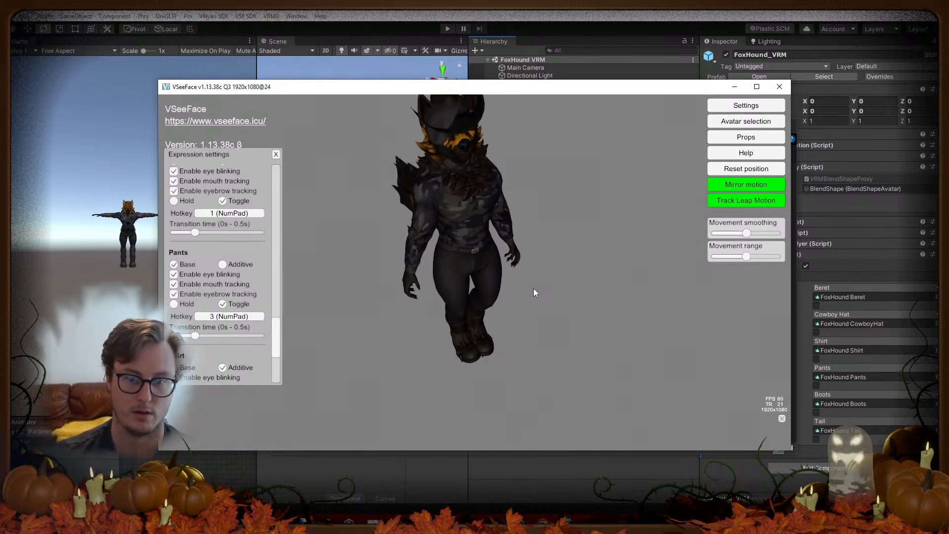
pyautogui.press('KP_3')
pyautogui.press('KP_3')
pyautogui.press('KP_3')
pyautogui.press('KP_3')
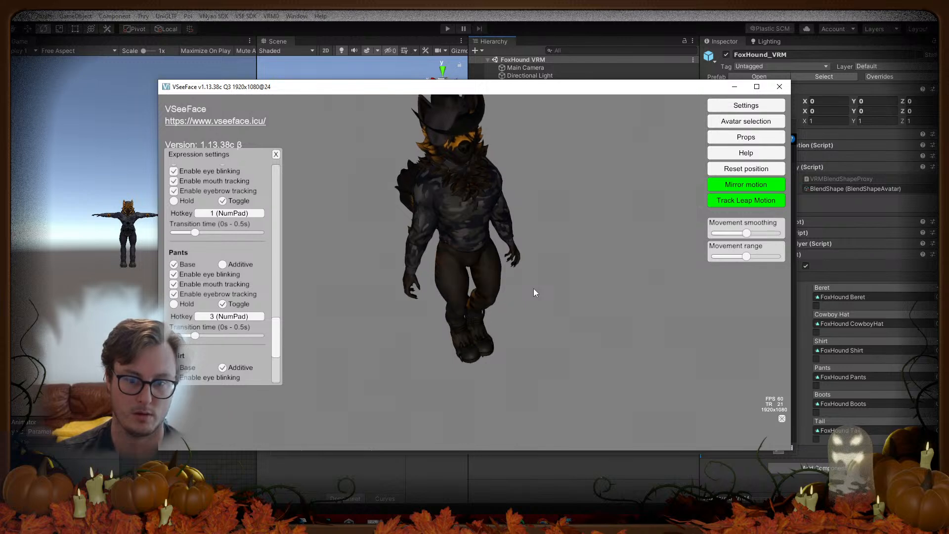
pyautogui.press('KP_3')
pyautogui.press('KP_3')
pyautogui.press('KP_3')
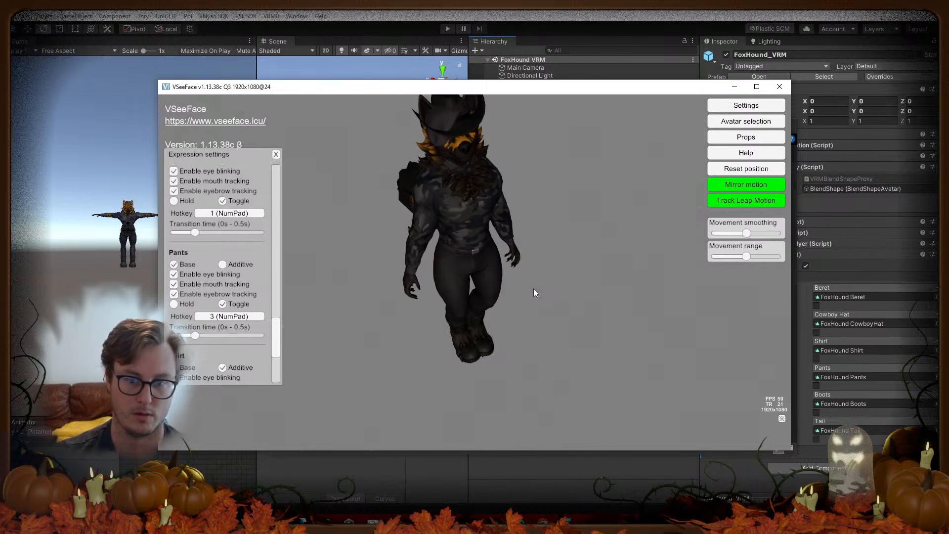
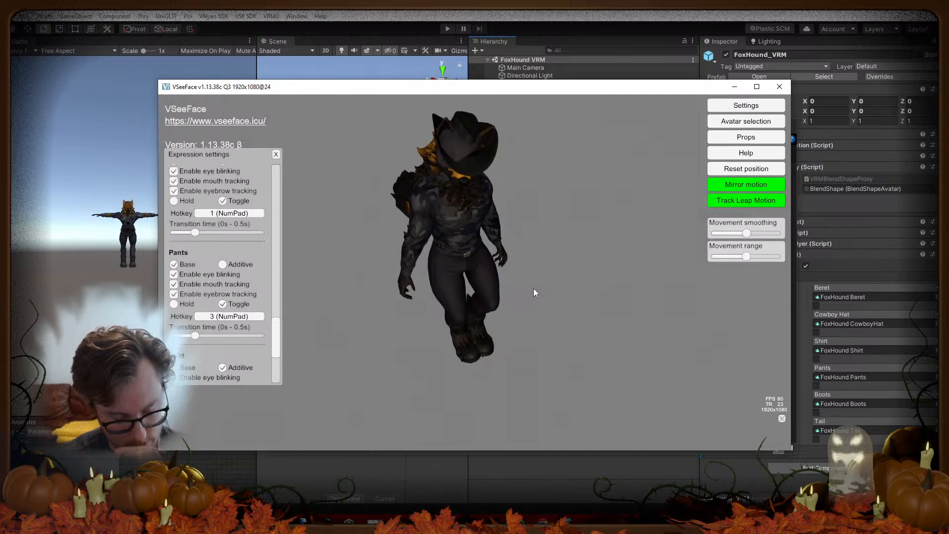
# Step: Close VSeeFace and bring the Unity editor with the export-complete message to the front
pyautogui.click(780, 87)
pyautogui.click(646, 84)
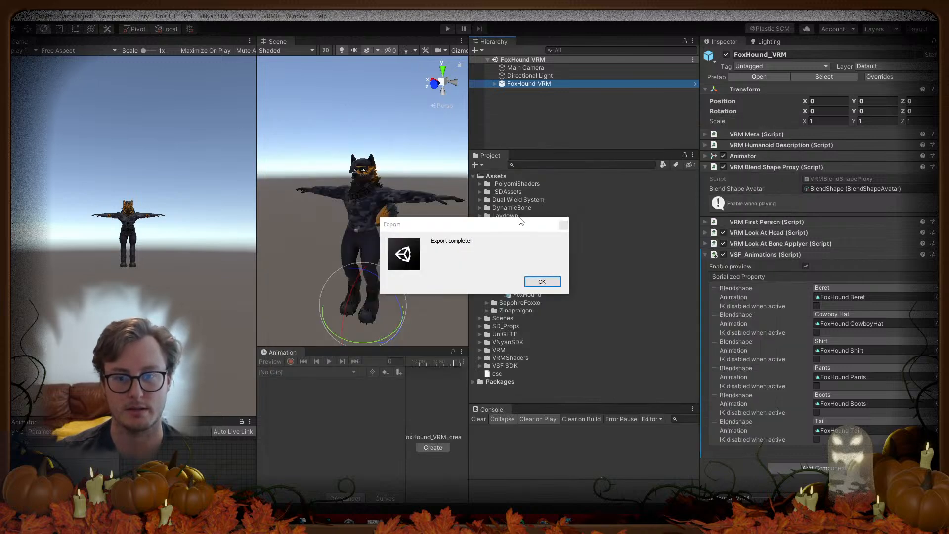
# Step: Dismiss the Export complete message, locate the Blend Shape Avatar asset and select BlendShape.A
pyautogui.click(543, 280)
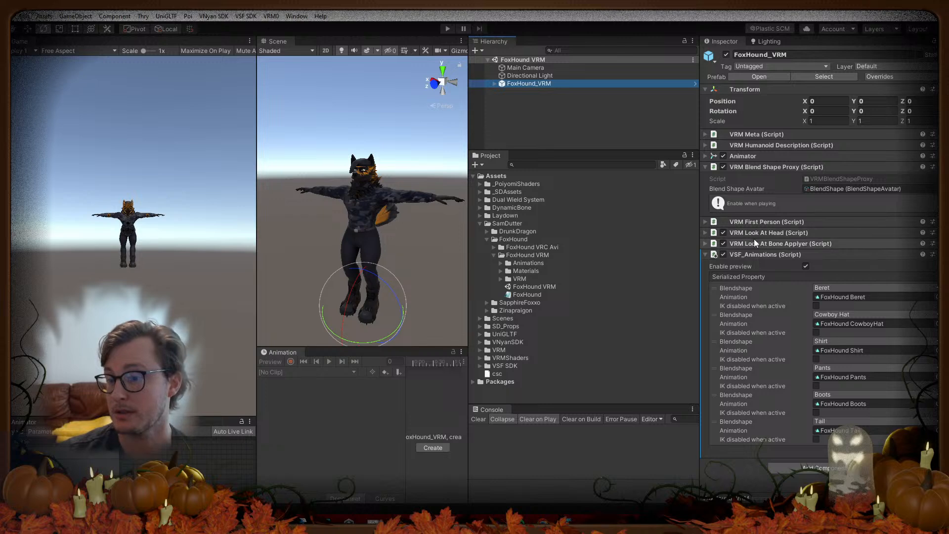
pyautogui.click(767, 244)
pyautogui.click(768, 242)
pyautogui.click(842, 189)
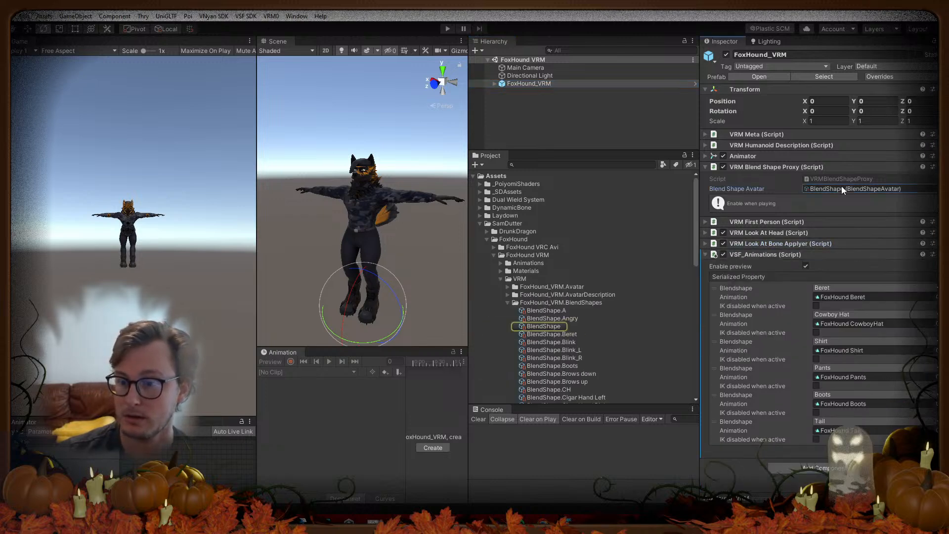
pyautogui.click(565, 318)
pyautogui.click(565, 311)
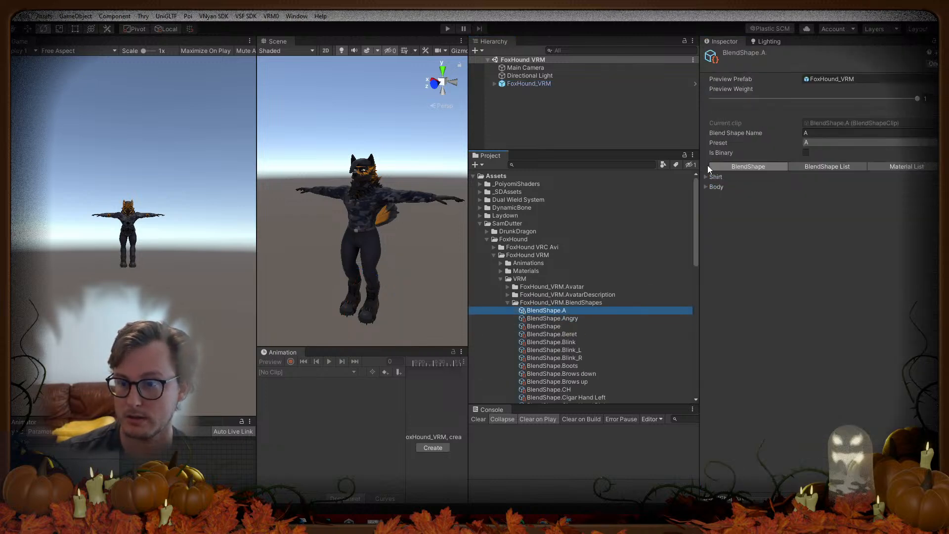
# Step: Review BlendShape.A's Body sliders and its blend shape list view
pyautogui.click(706, 186)
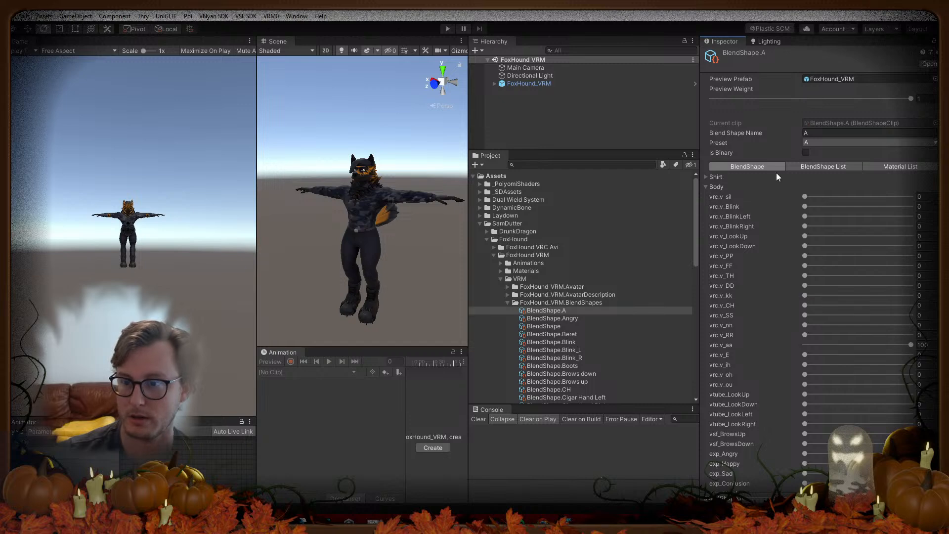
pyautogui.click(706, 187)
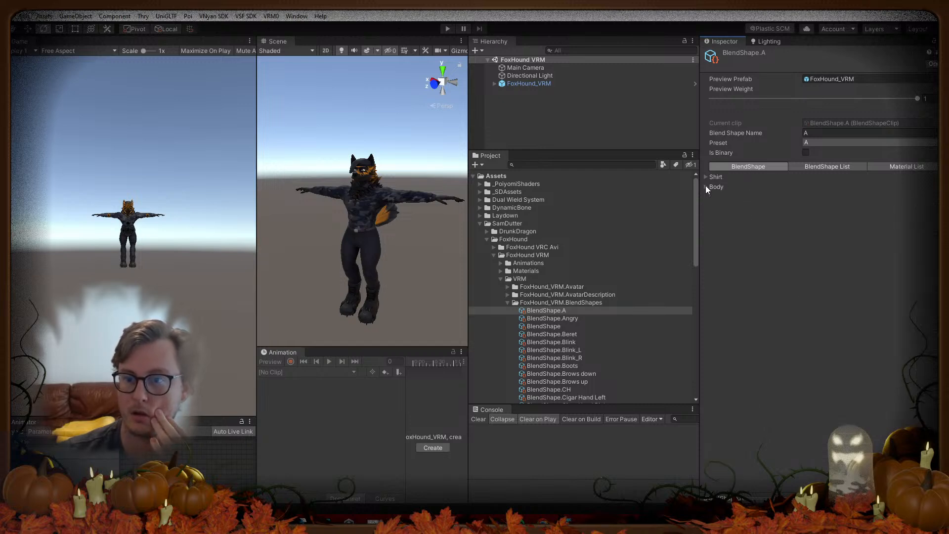
pyautogui.click(806, 165)
pyautogui.click(774, 167)
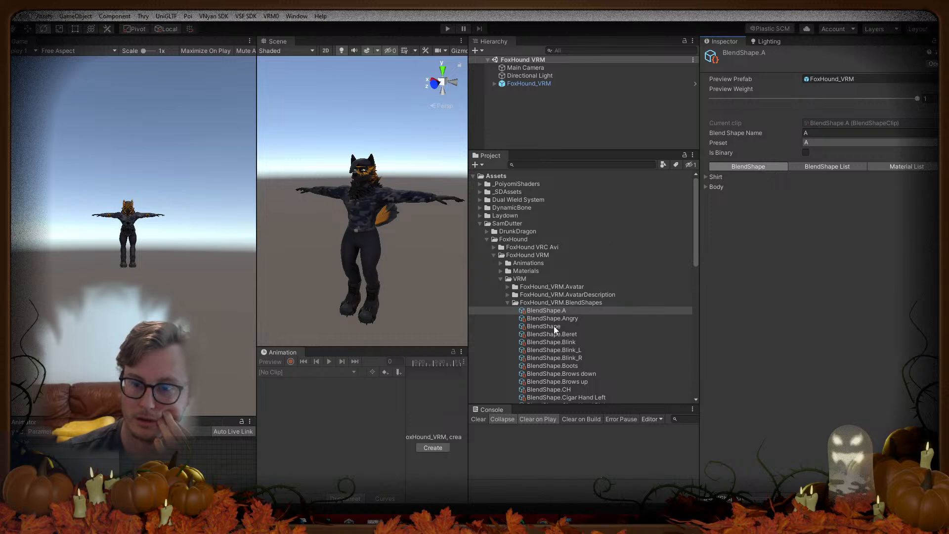
pyautogui.scroll(-10, 557, 349)
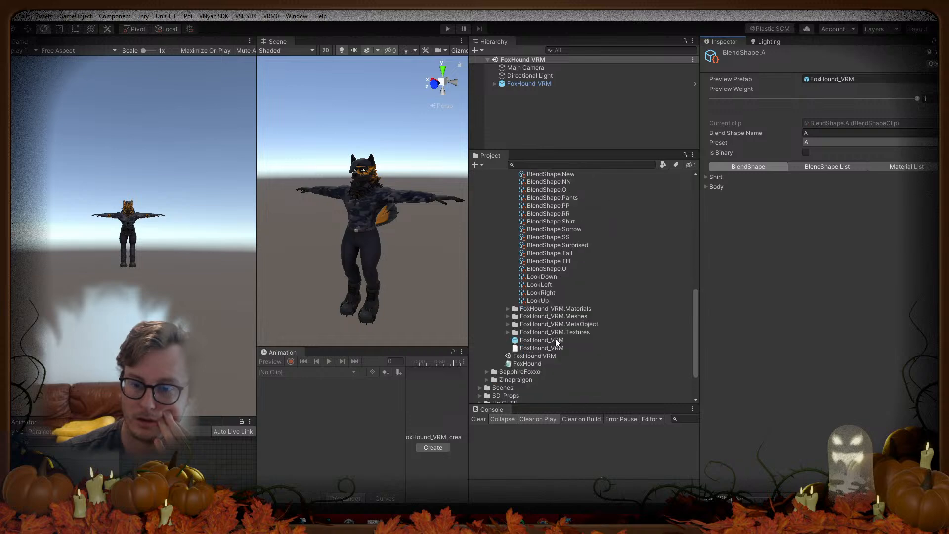
pyautogui.scroll(10, 556, 338)
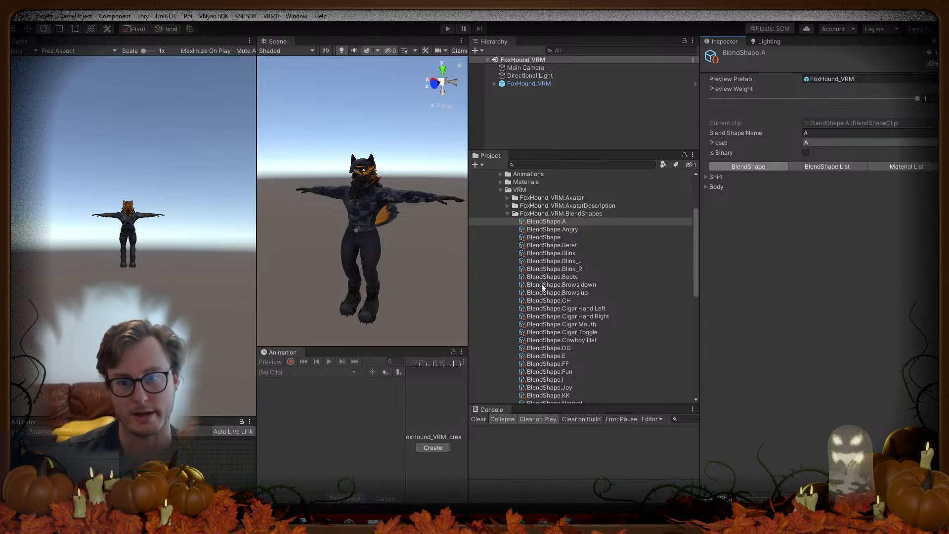
# Step: Peek inside the FoxHound_VRM MetaObject, Textures, Meshes and Materials folders, then reopen BlendShapes
pyautogui.click(508, 214)
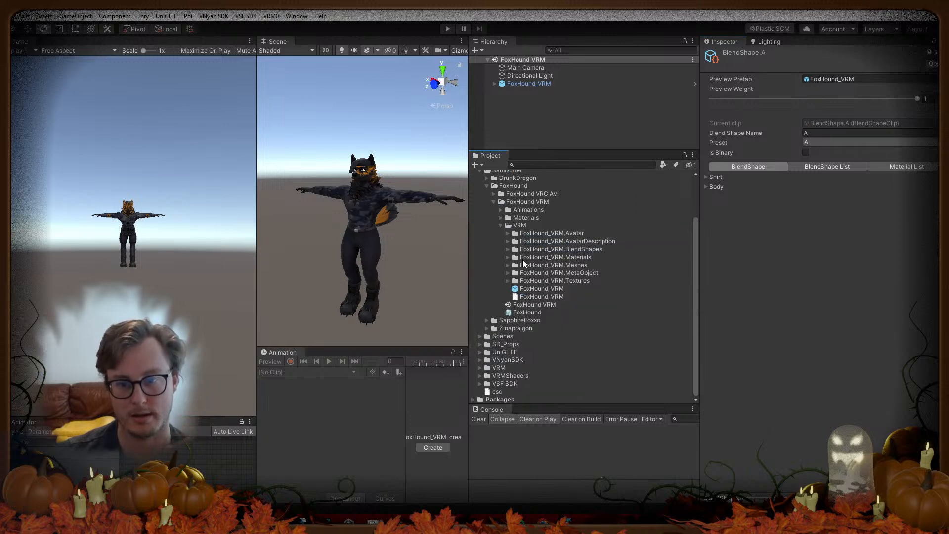
pyautogui.click(507, 273)
pyautogui.click(508, 272)
pyautogui.click(507, 280)
pyautogui.click(508, 281)
pyautogui.click(507, 266)
pyautogui.click(507, 266)
pyautogui.click(509, 255)
pyautogui.click(508, 255)
pyautogui.click(506, 248)
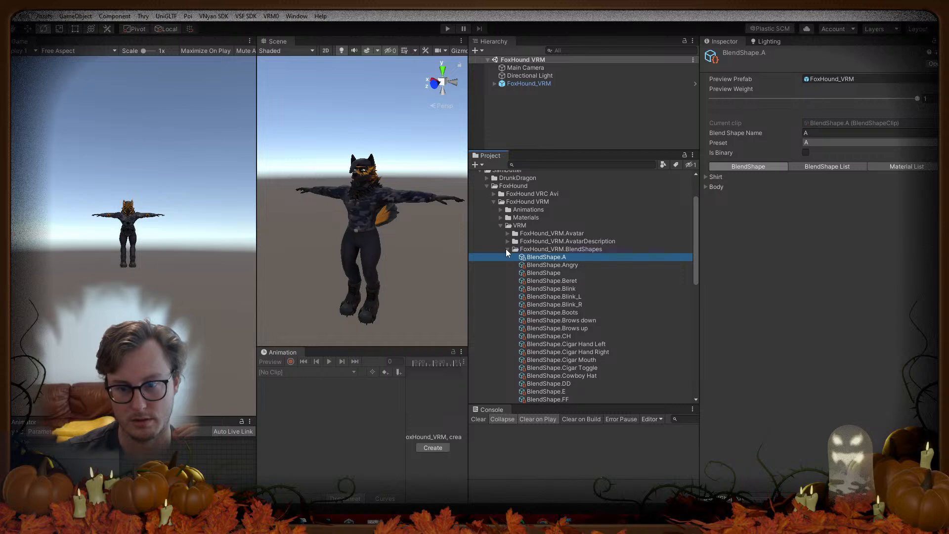
# Step: Browse the FoxHound_VRM AvatarDescription and Avatar folders and open the AvatarDescription asset
pyautogui.click(506, 249)
pyautogui.click(506, 241)
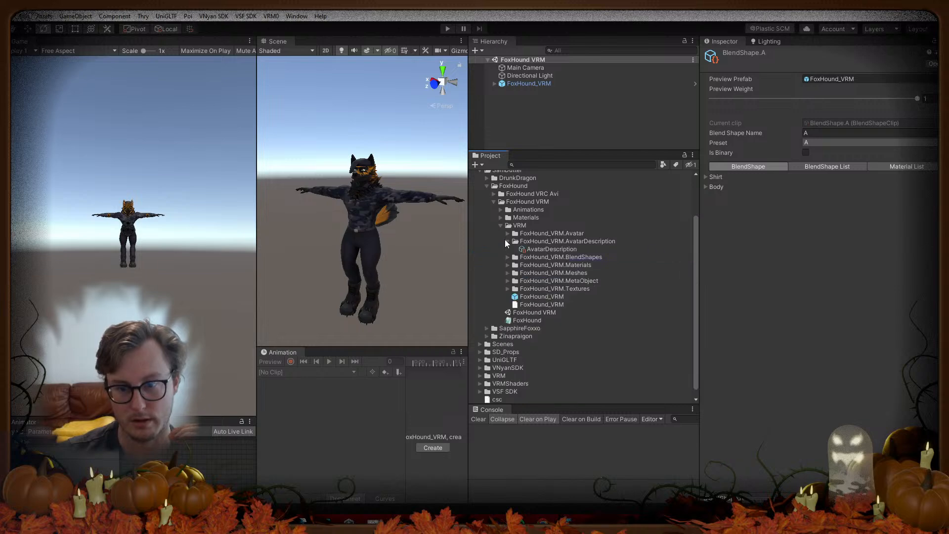
pyautogui.click(506, 240)
pyautogui.click(506, 234)
pyautogui.click(507, 233)
pyautogui.click(507, 242)
pyautogui.click(531, 249)
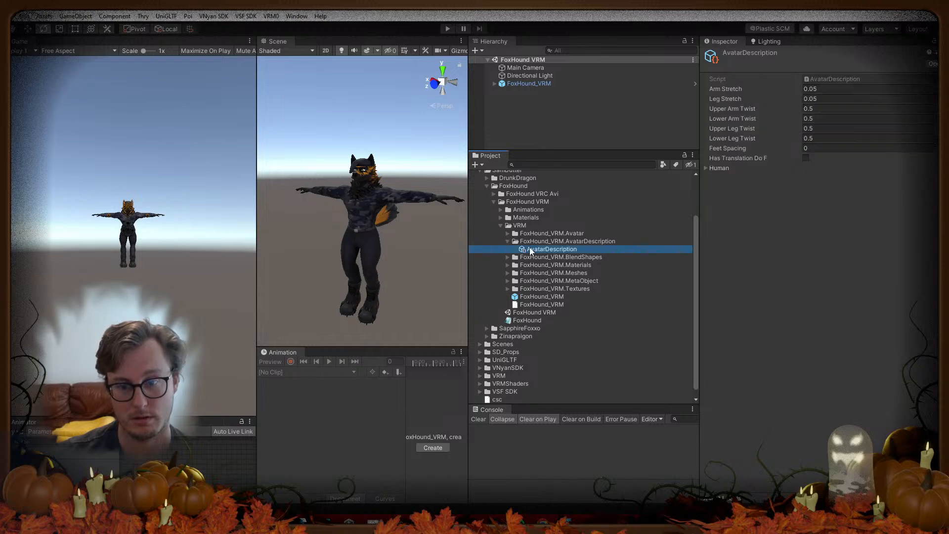
pyautogui.click(507, 242)
# Step: Select FoxHound_VRM, review its First Person, Animator and Humanoid components, then disable VSF_Animations and its preview
pyautogui.click(546, 83)
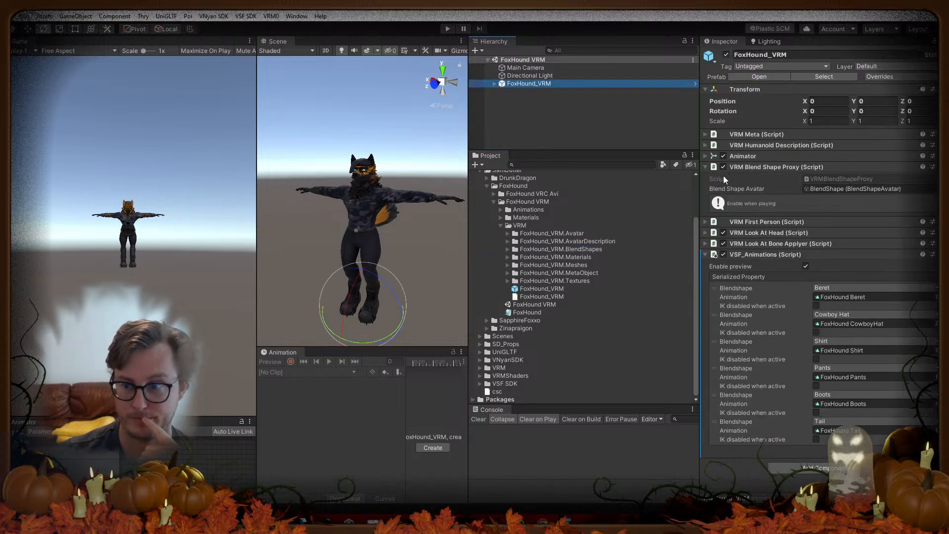
pyautogui.click(774, 221)
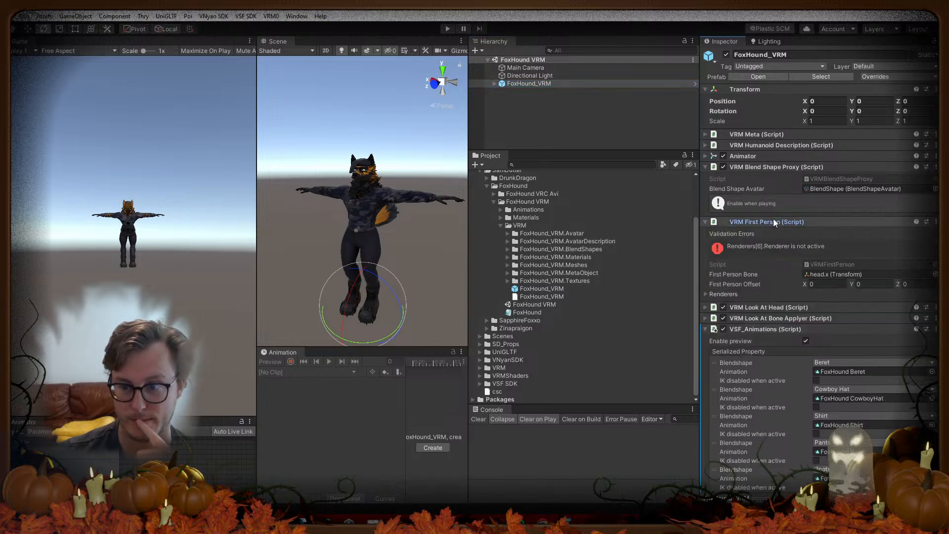
pyautogui.click(774, 222)
pyautogui.click(770, 167)
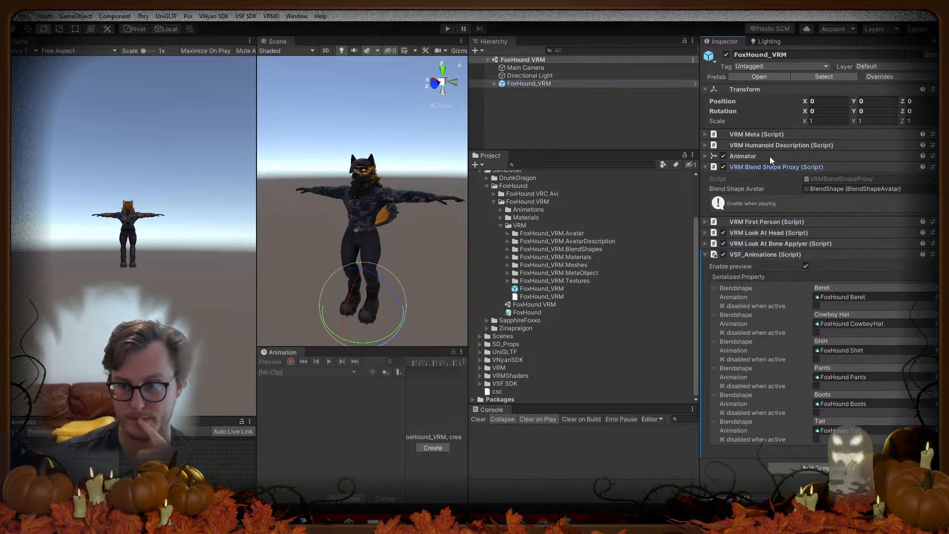
pyautogui.click(770, 156)
pyautogui.click(770, 156)
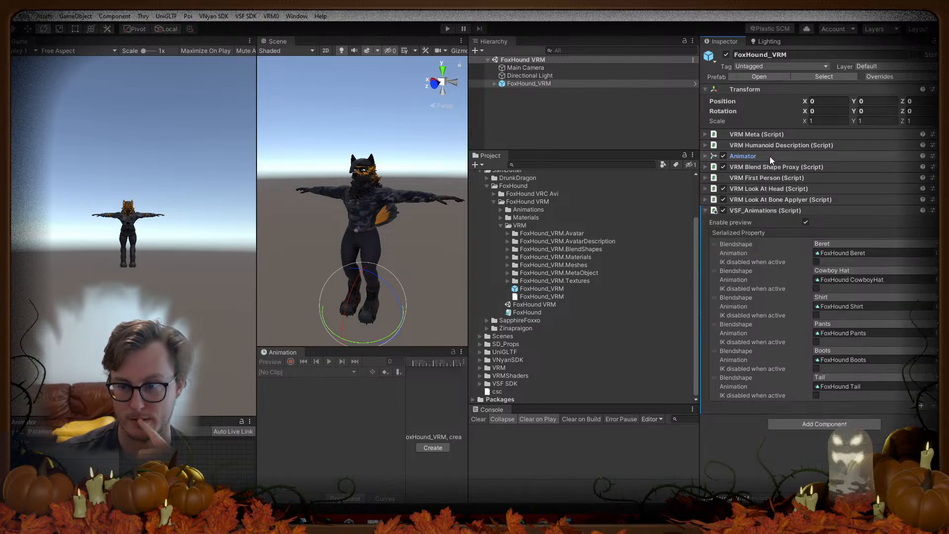
pyautogui.click(770, 146)
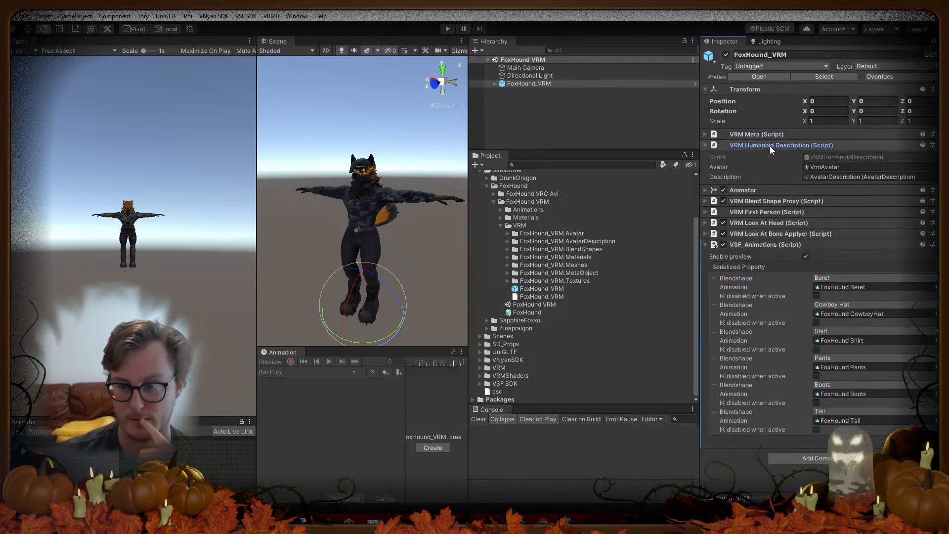
pyautogui.click(770, 147)
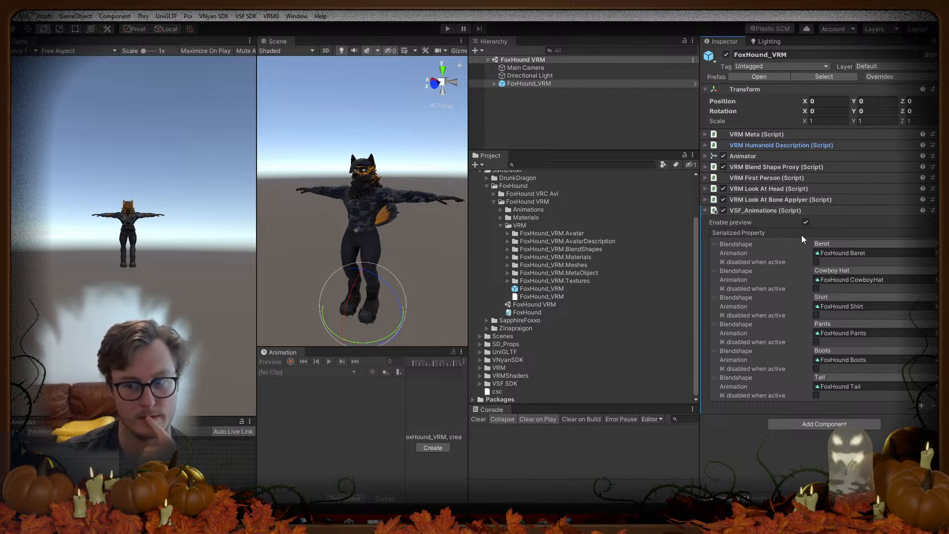
pyautogui.click(805, 223)
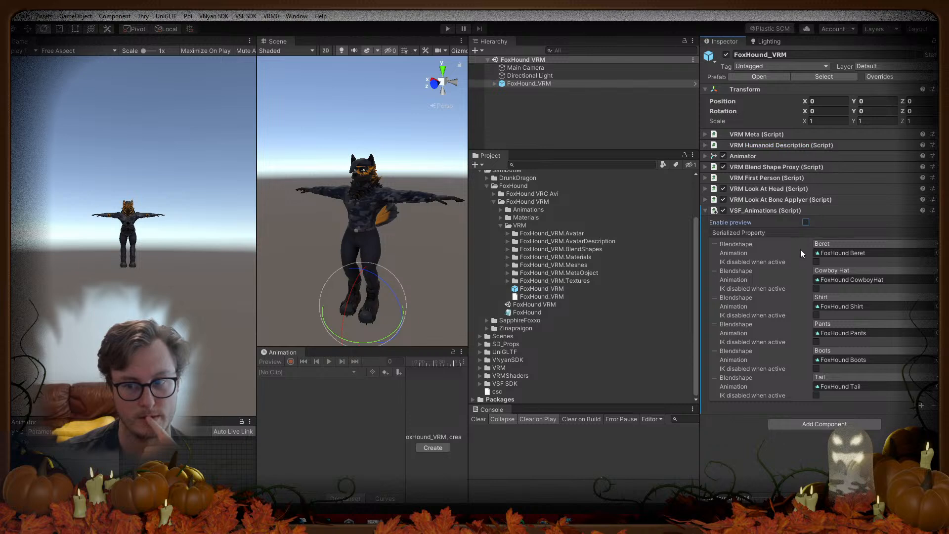
pyautogui.click(724, 211)
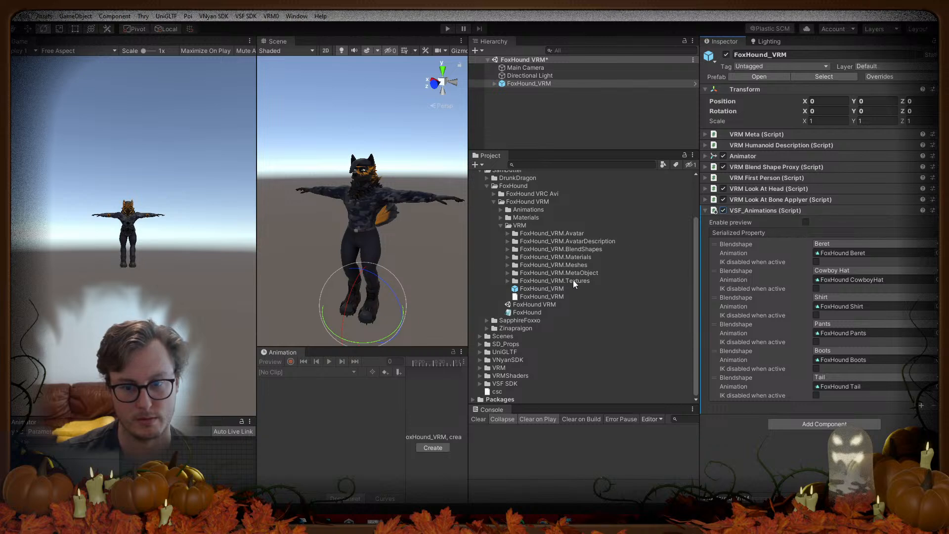
# Step: Select the FoxHound_VRM prefab in Project to inspect its components
pyautogui.click(528, 312)
pyautogui.click(540, 305)
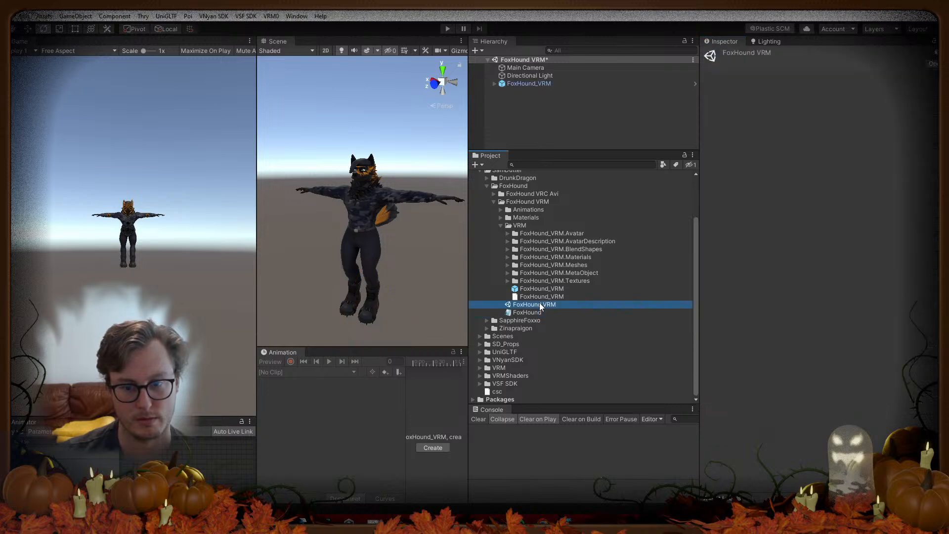
pyautogui.click(526, 289)
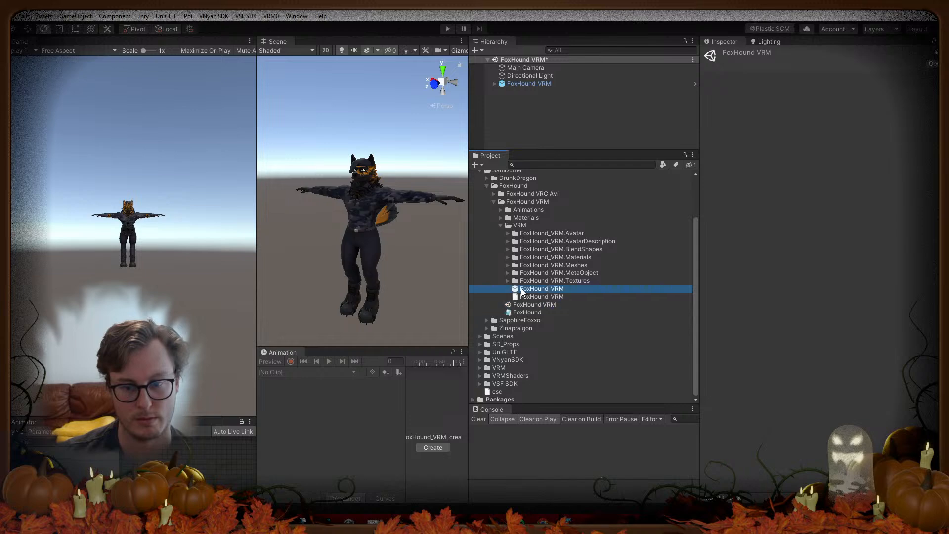
pyautogui.click(527, 298)
pyautogui.click(526, 290)
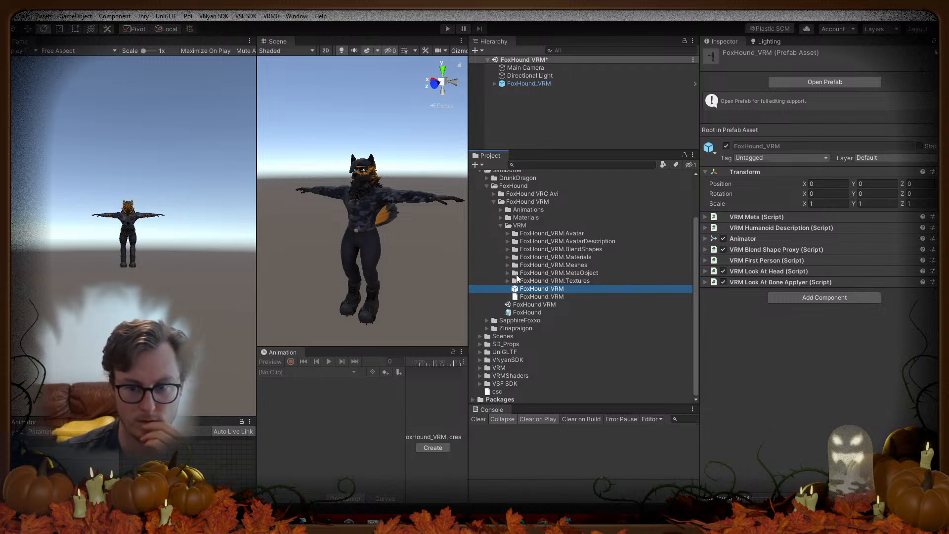
# Step: Open the Meta asset in FoxHound_VRM.MetaObject, then switch to the browser's univrm search
pyautogui.click(507, 273)
pyautogui.click(533, 281)
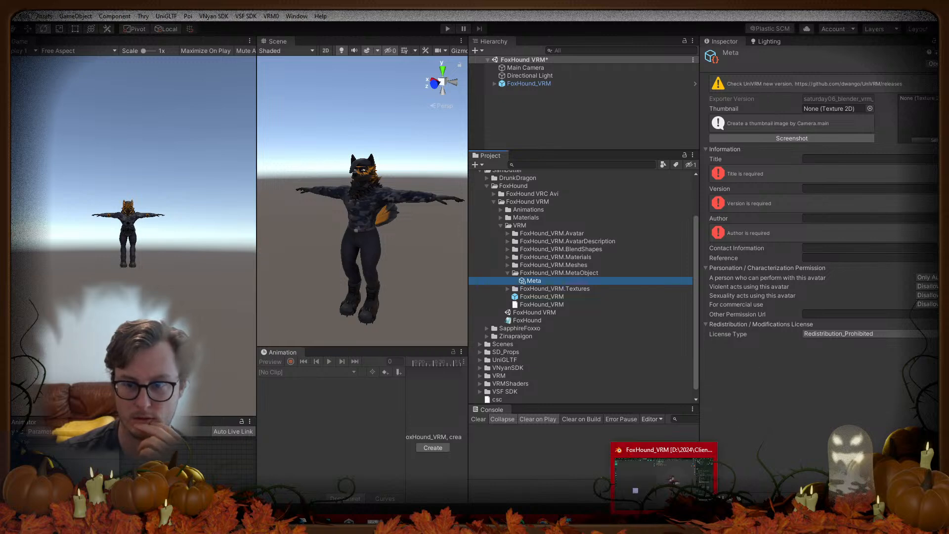
pyautogui.click(796, 443)
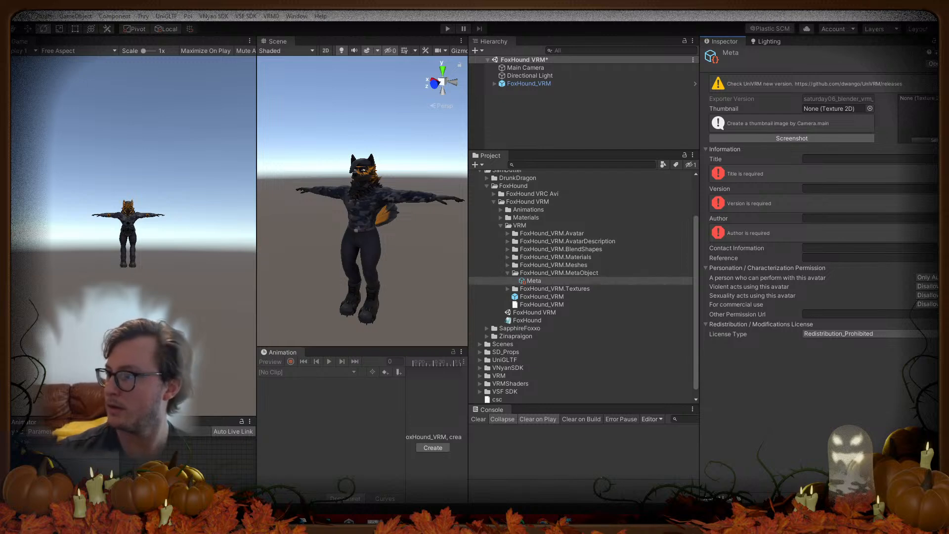
pyautogui.hotkey('alt', 'Tab')
# Step: Open the vrm-c/UniVRM GitHub repository, read the v0.127.1 release notes, and go back
pyautogui.click(310, 173)
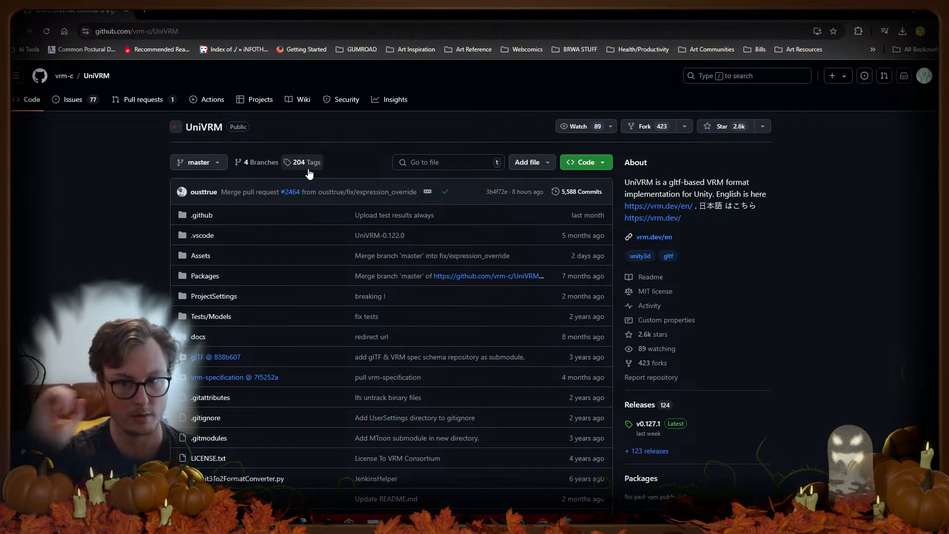
pyautogui.scroll(-8, 110, 259)
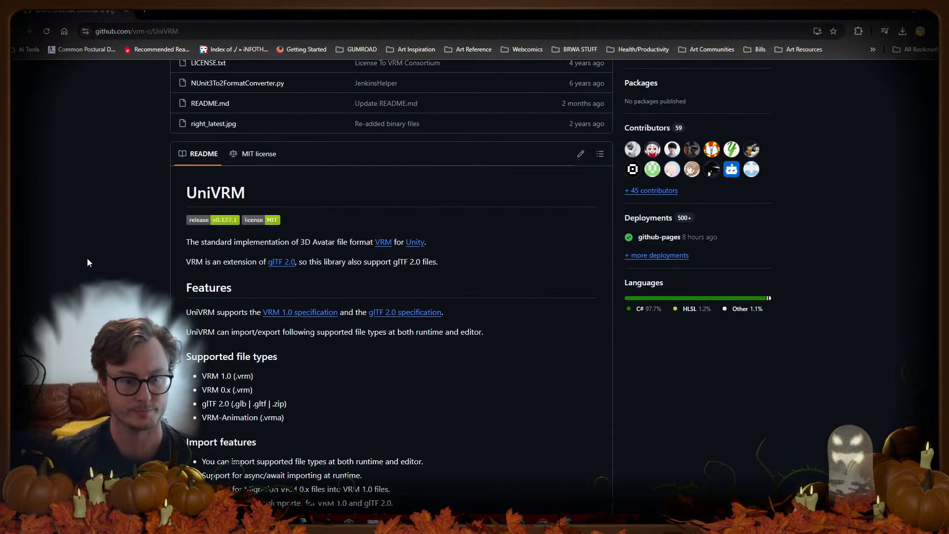
pyautogui.scroll(4, 85, 261)
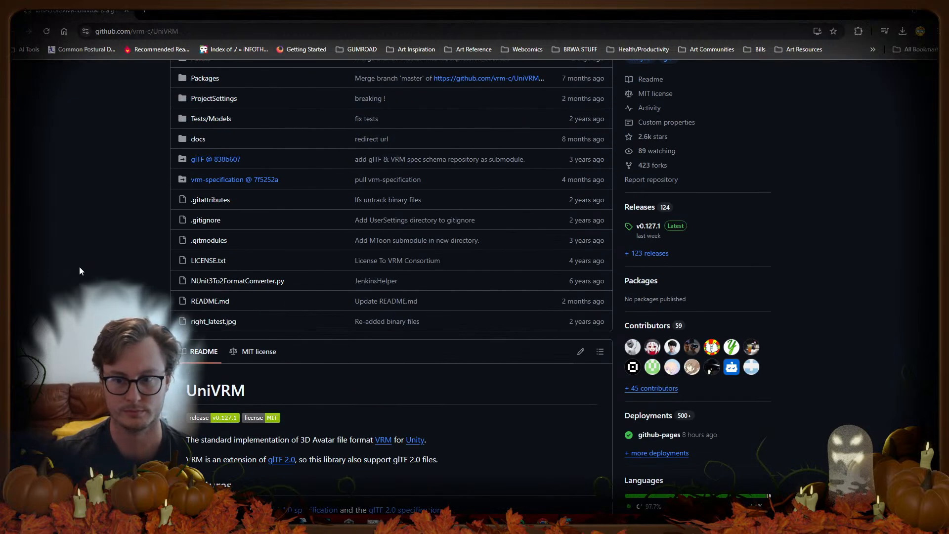
pyautogui.click(649, 226)
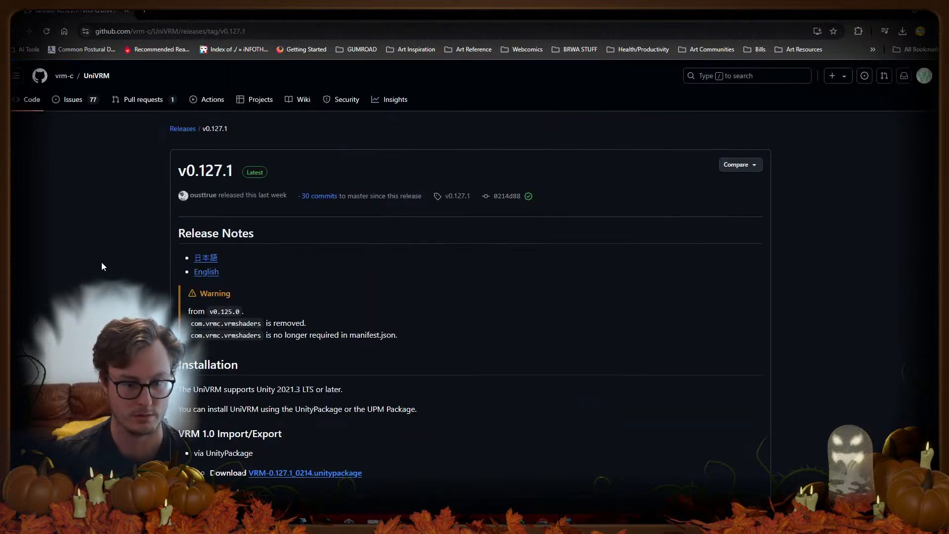
pyautogui.scroll(-4, 99, 270)
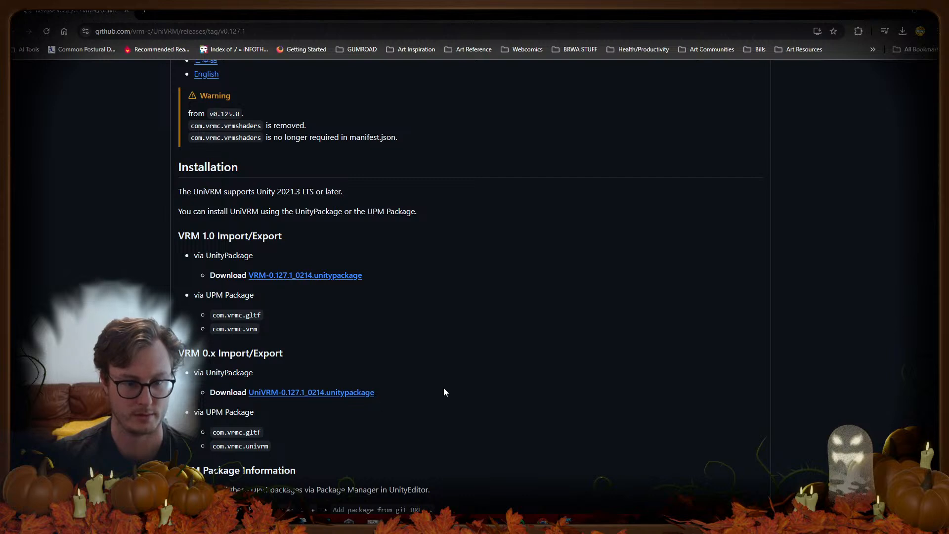
pyautogui.hotkey('alt', 'Left')
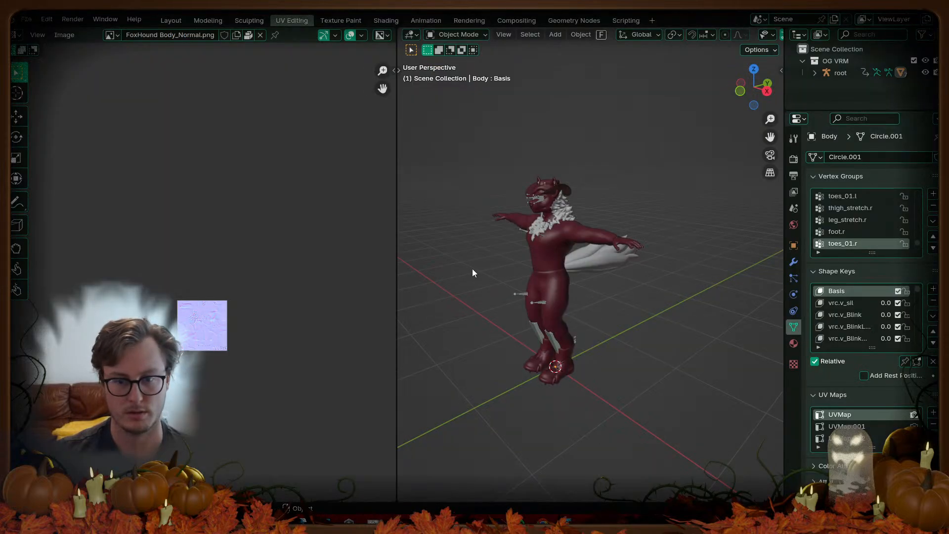
# Step: Select all objects, widen the 3D view and open the sidebar's VRM tab
pyautogui.moveTo(533, 257); pyautogui.dragTo(589, 290, button='middle')
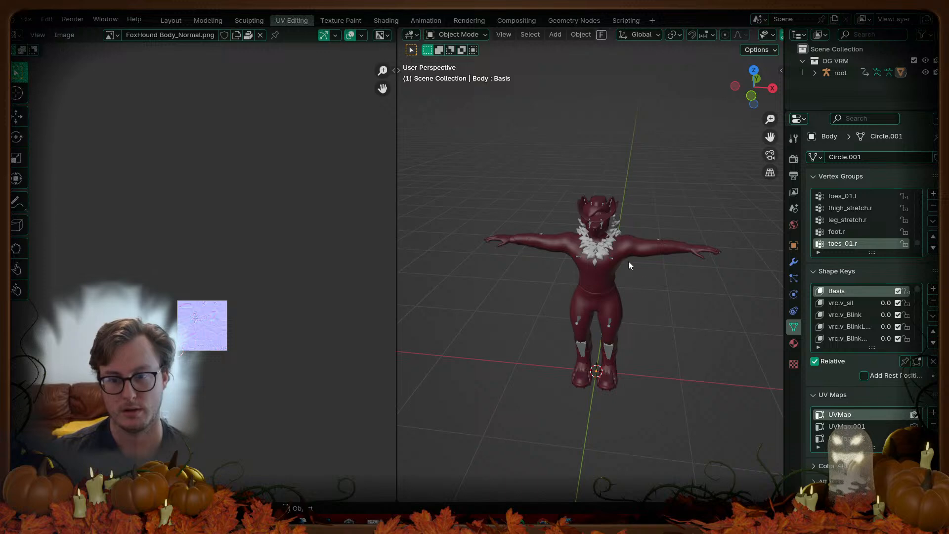
pyautogui.press('a')
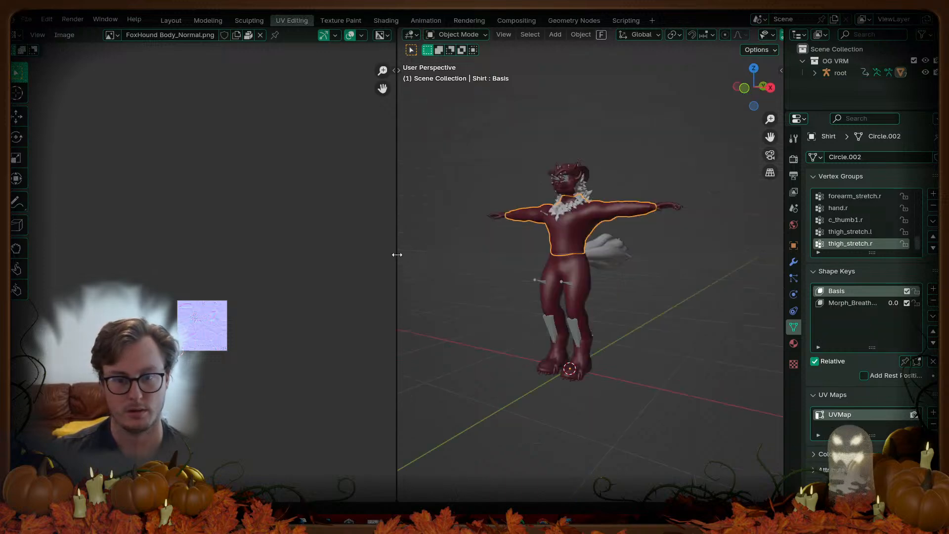
pyautogui.moveTo(398, 255); pyautogui.dragTo(55, 272)
pyautogui.moveTo(181, 300); pyautogui.dragTo(521, 338, button='middle')
pyautogui.press('n')
pyautogui.scroll(-4, 777, 176)
pyautogui.scroll(-6, 778, 177)
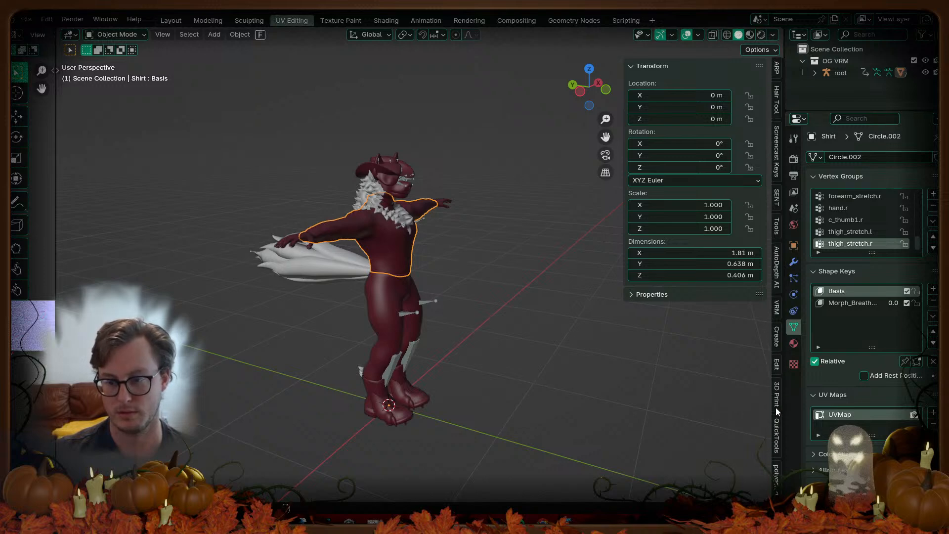
pyautogui.click(777, 307)
pyautogui.scroll(3, 406, 266)
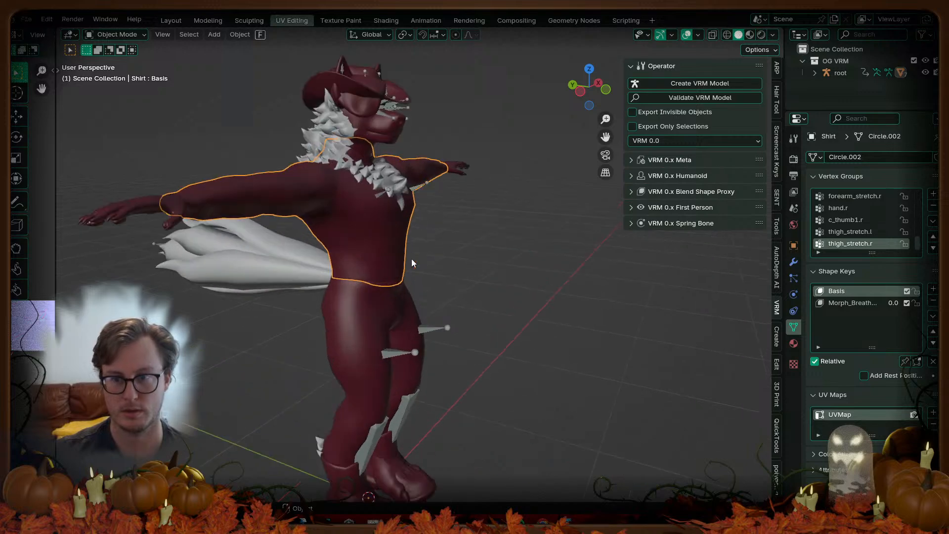
pyautogui.moveTo(373, 214); pyautogui.dragTo(429, 189, button='middle')
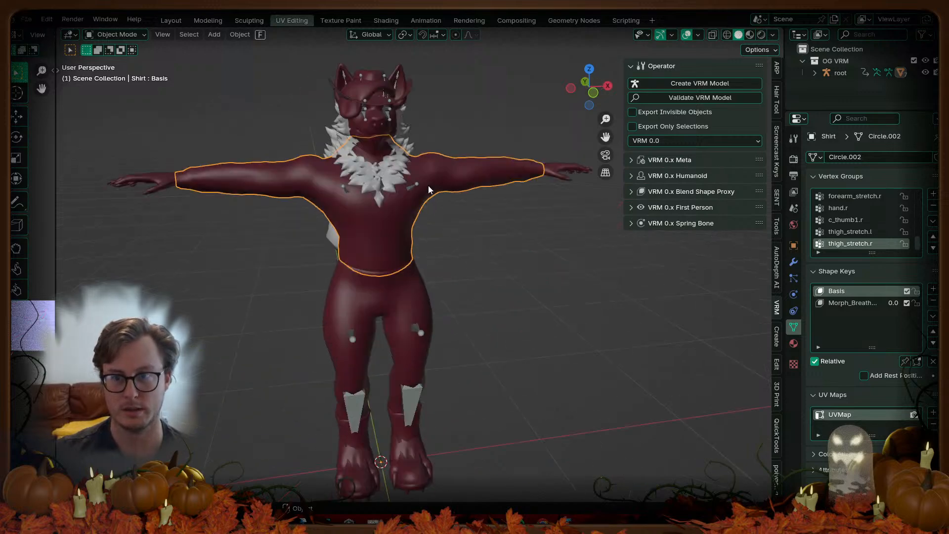
# Step: In VRM 0.x Meta, enter title FoxHound, version 1, the author's name and contact website
pyautogui.click(632, 159)
pyautogui.click(633, 158)
pyautogui.click(635, 176)
pyautogui.click(636, 176)
pyautogui.click(632, 160)
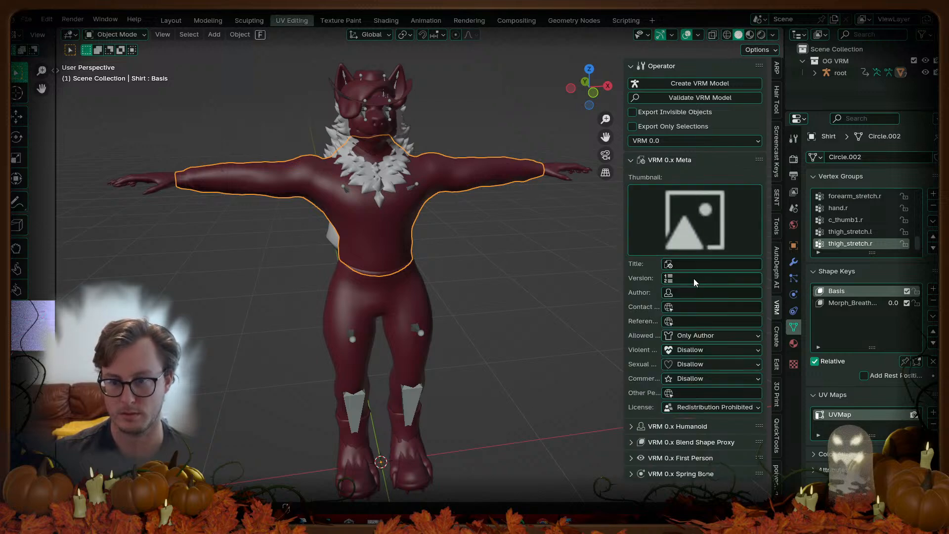
pyautogui.write('FoxHound')
pyautogui.press('Tab')
pyautogui.write('1')
pyautogui.press('Tab')
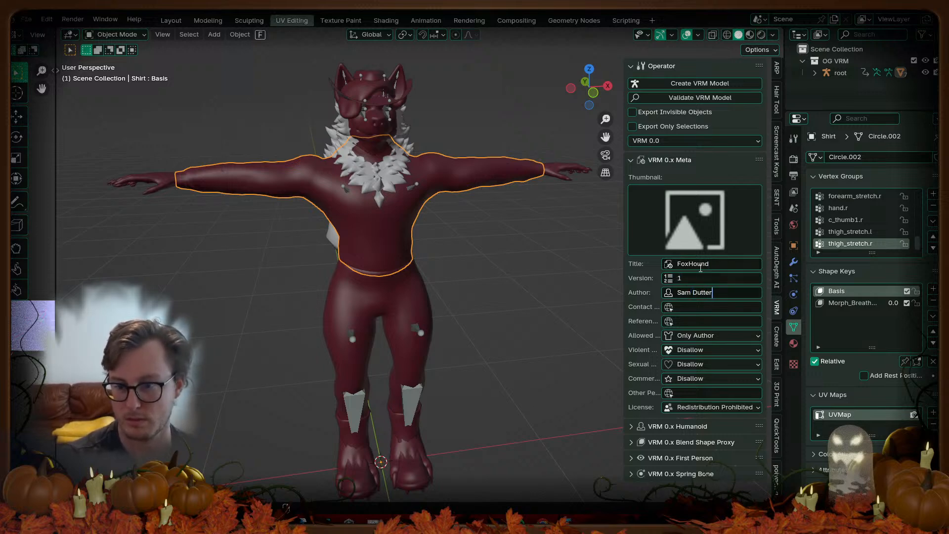
pyautogui.press('Tab')
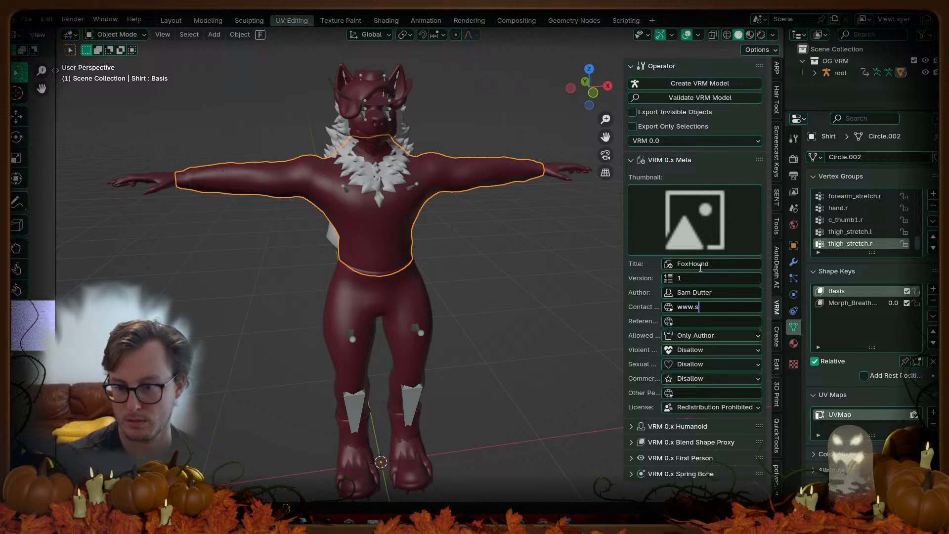
pyautogui.press('Tab')
pyautogui.press('Tab')
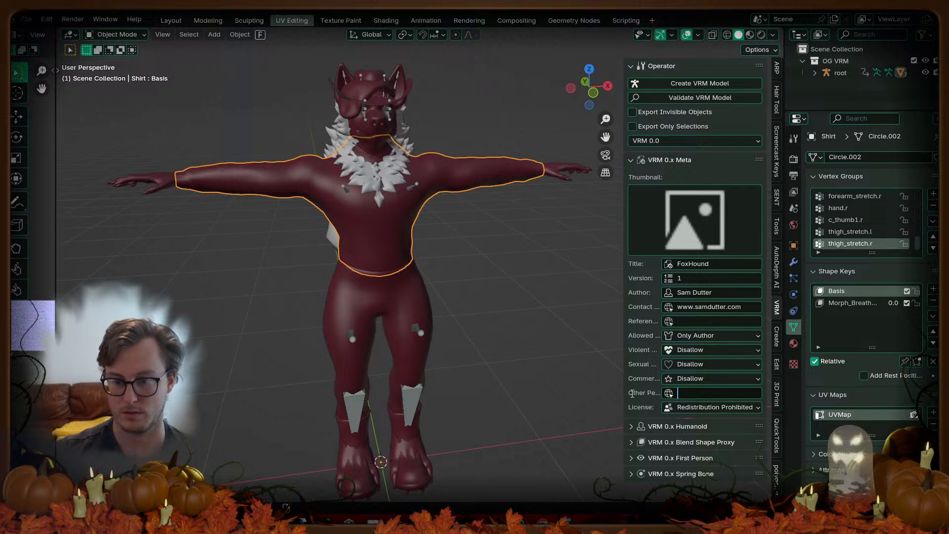
pyautogui.click(631, 160)
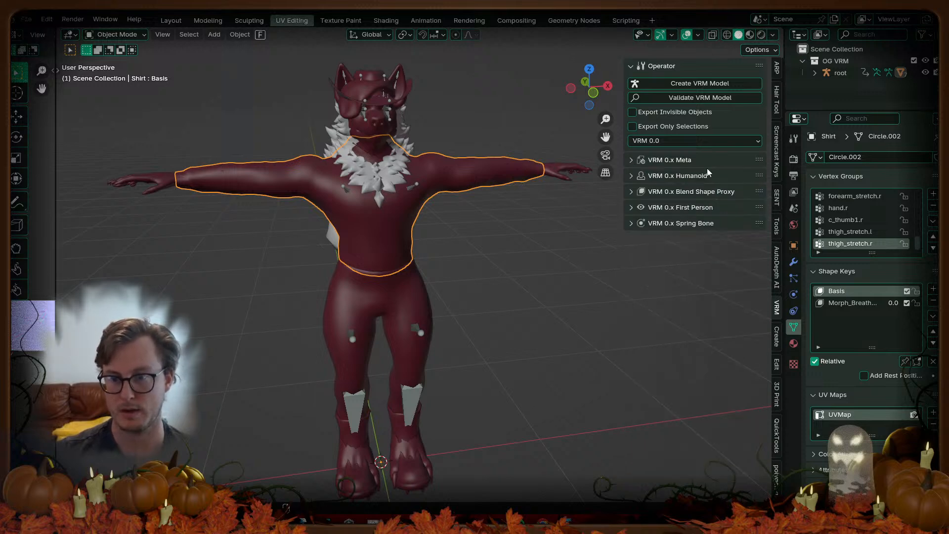
# Step: Save FoxHound_VRM.blend and switch the VRM spec version to VRM 1.0
pyautogui.hotkey('ctrl', 's')
pyautogui.click(672, 141)
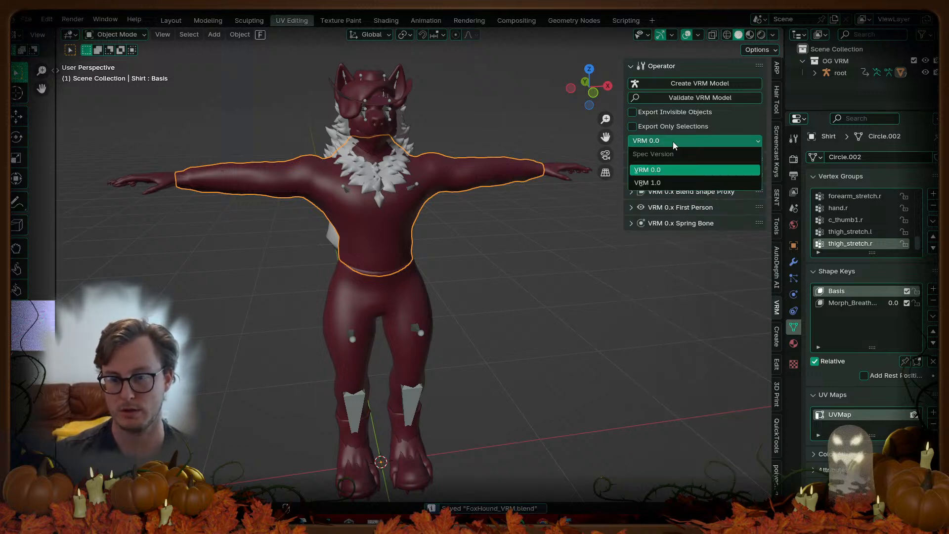
pyautogui.click(654, 183)
# Step: Inspect the VRM 1.0 Meta, Humanoid, First Person, Look At, Expressions, Node Constraint and Spring Bone sections
pyautogui.click(631, 158)
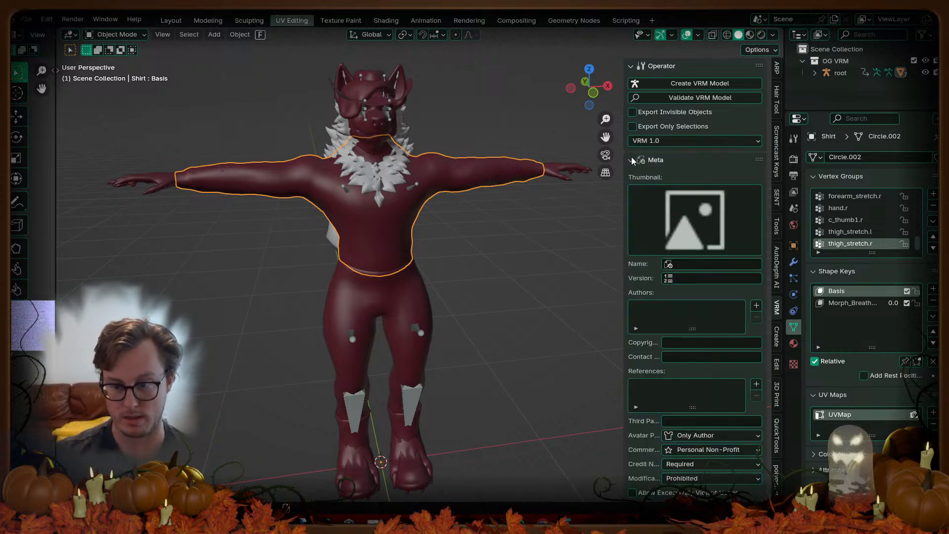
pyautogui.click(631, 159)
pyautogui.click(633, 177)
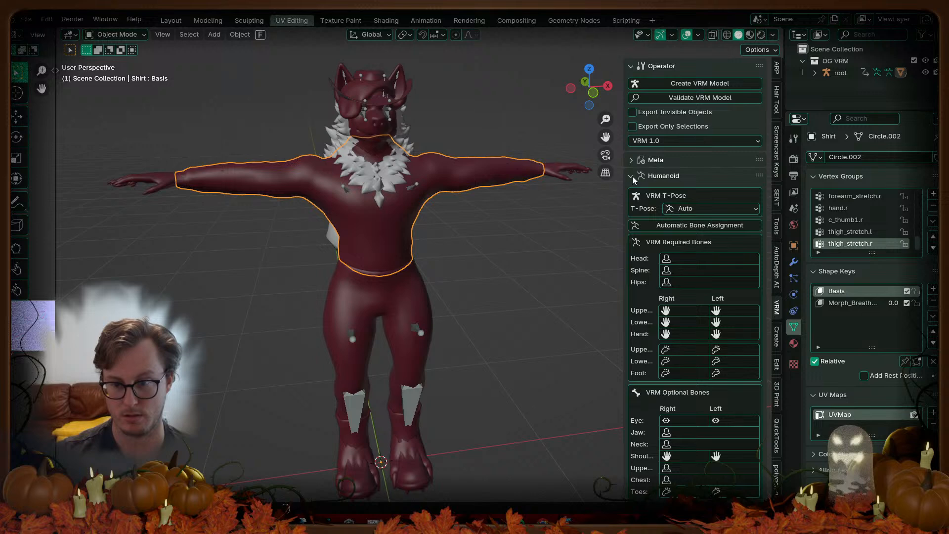
pyautogui.click(632, 176)
pyautogui.click(632, 191)
pyautogui.click(632, 191)
pyautogui.click(633, 207)
pyautogui.click(633, 208)
pyautogui.click(632, 223)
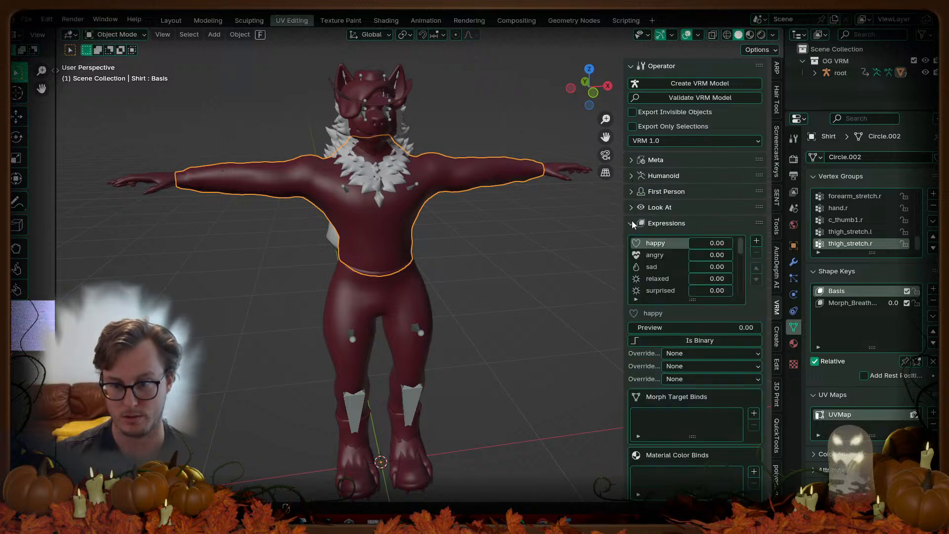
pyautogui.click(632, 223)
pyautogui.click(631, 239)
pyautogui.click(631, 239)
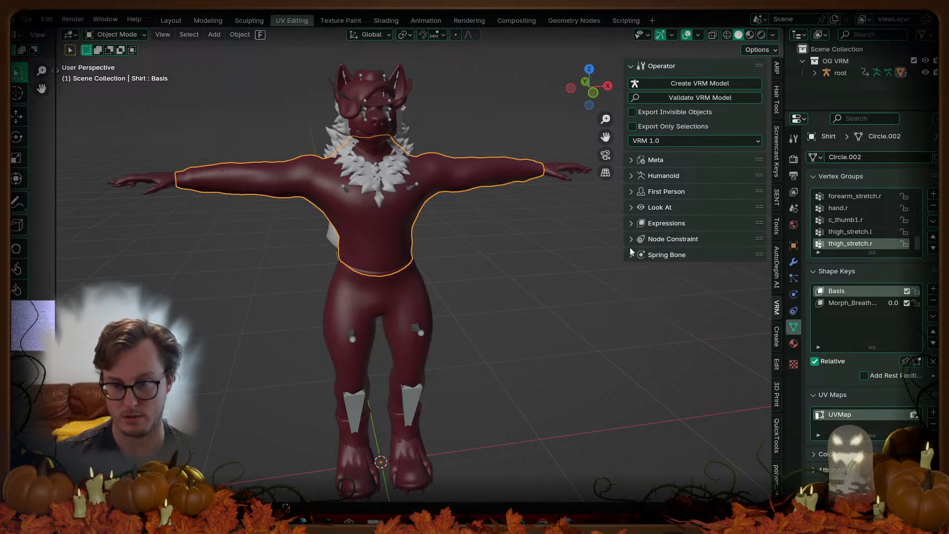
pyautogui.click(631, 255)
pyautogui.click(630, 248)
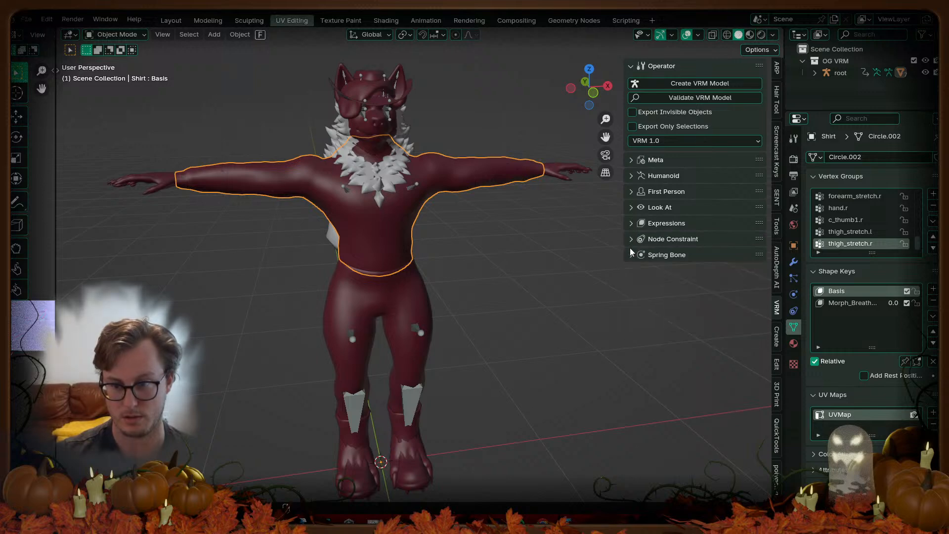
# Step: Switch the spec version back to VRM 0.0 and check the VRM 0.x Meta
pyautogui.click(659, 144)
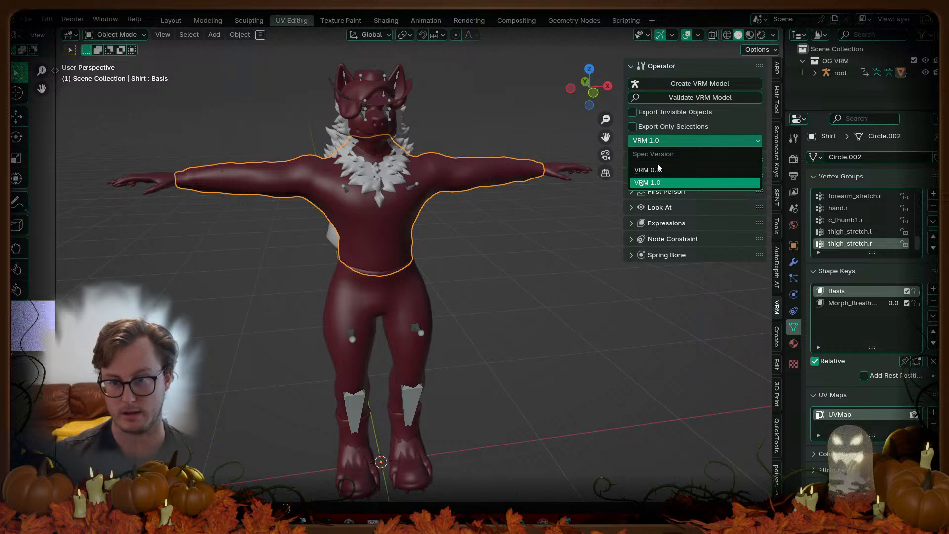
pyautogui.click(652, 170)
pyautogui.click(632, 160)
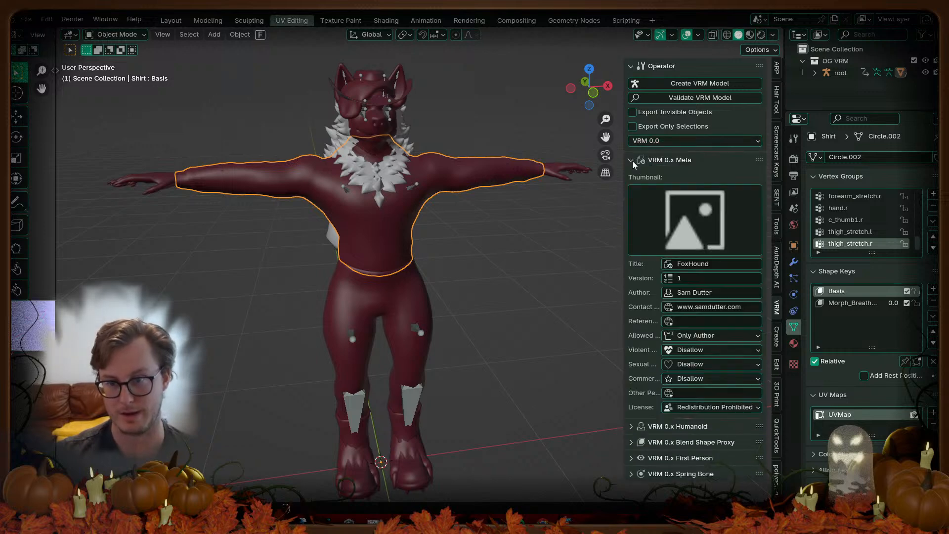
# Step: Glance at Unity, return to Blender, recheck the VRM 0.x Meta, and save FoxHound_VRM.blend
pyautogui.click(632, 161)
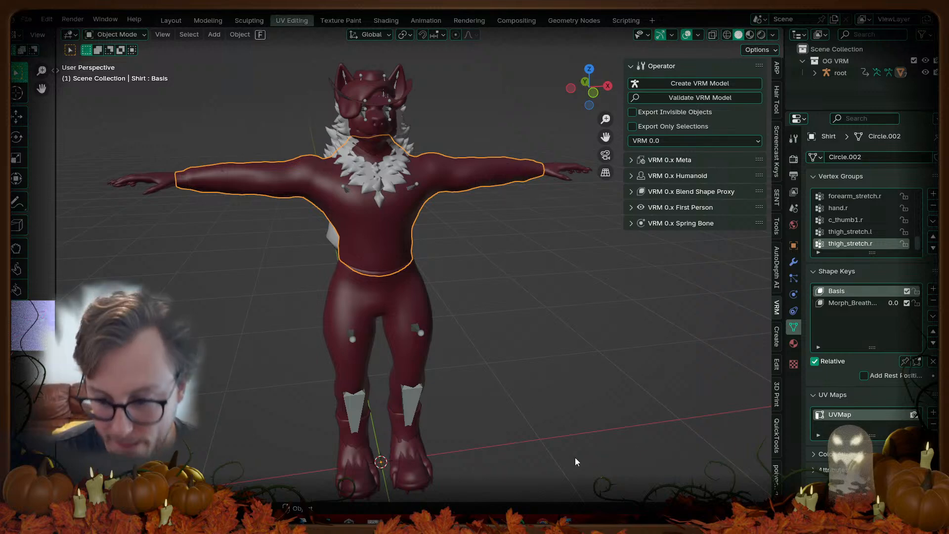
pyautogui.hotkey('alt', 'Tab')
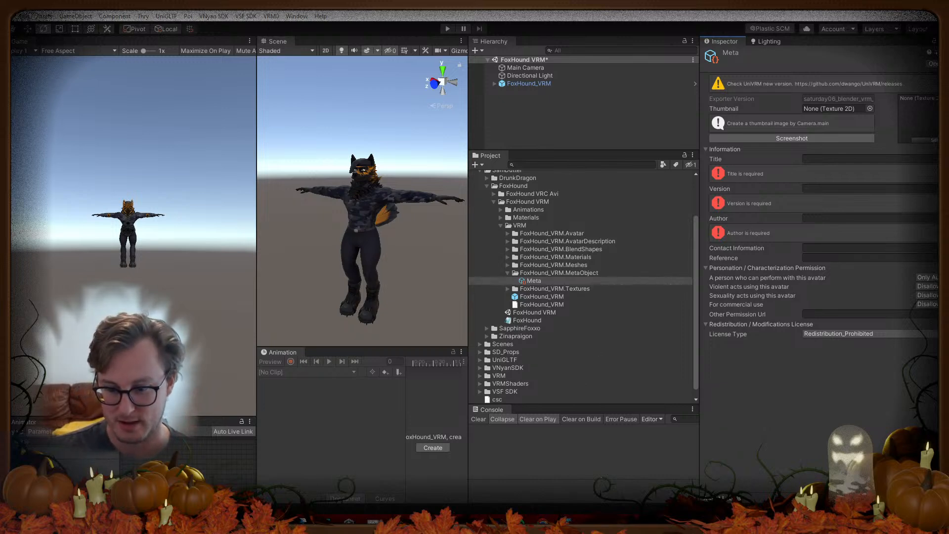
pyautogui.hotkey('alt', 'Tab')
pyautogui.click(717, 162)
pyautogui.click(717, 161)
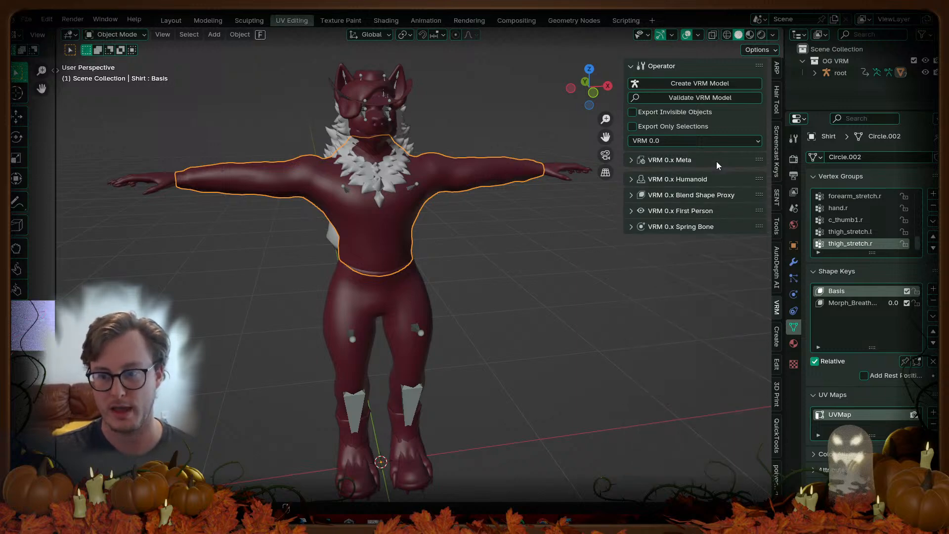
pyautogui.click(697, 164)
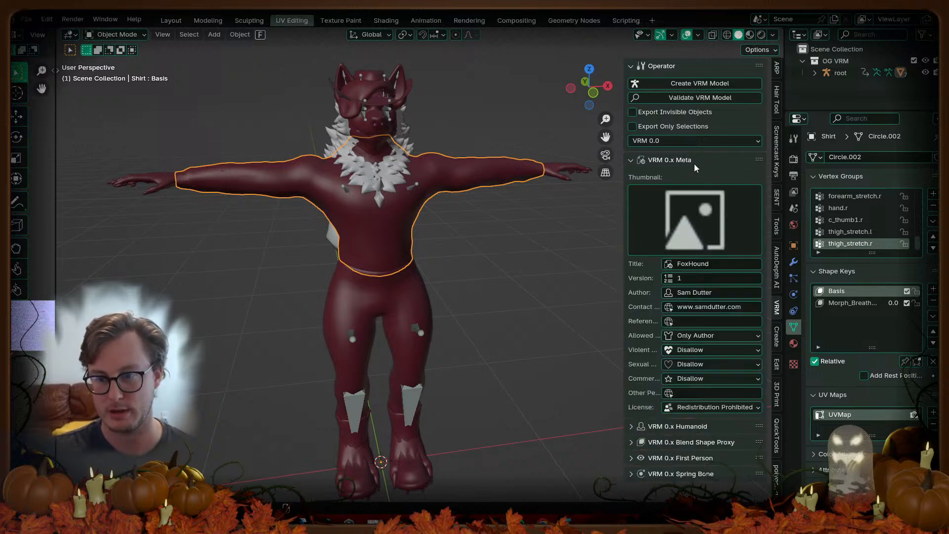
pyautogui.click(694, 164)
pyautogui.hotkey('ctrl', 's')
# Step: Select the whole avatar and export it as VRM via Quick Favorites, overwriting FoxHound_VRM.vrm
pyautogui.press('a')
pyautogui.press('q')
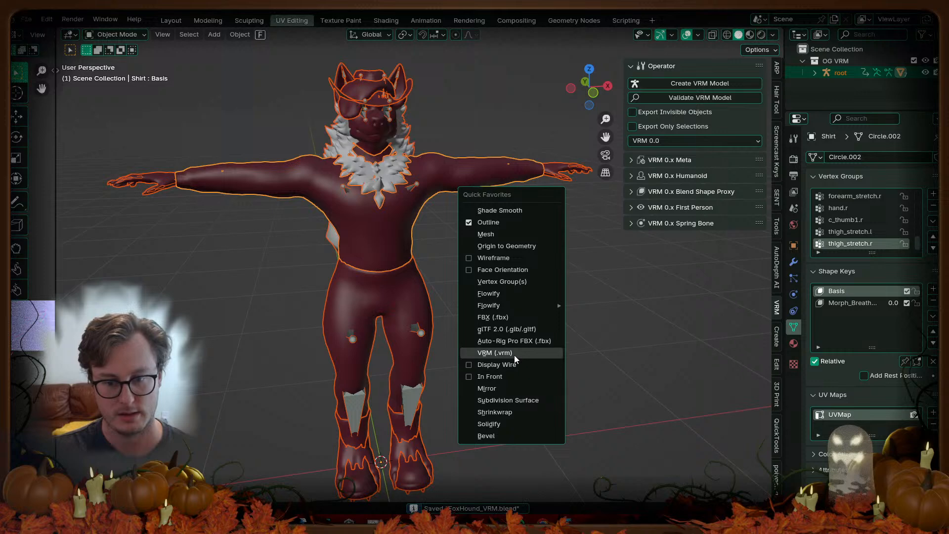
pyautogui.press('Return')
pyautogui.click(317, 226)
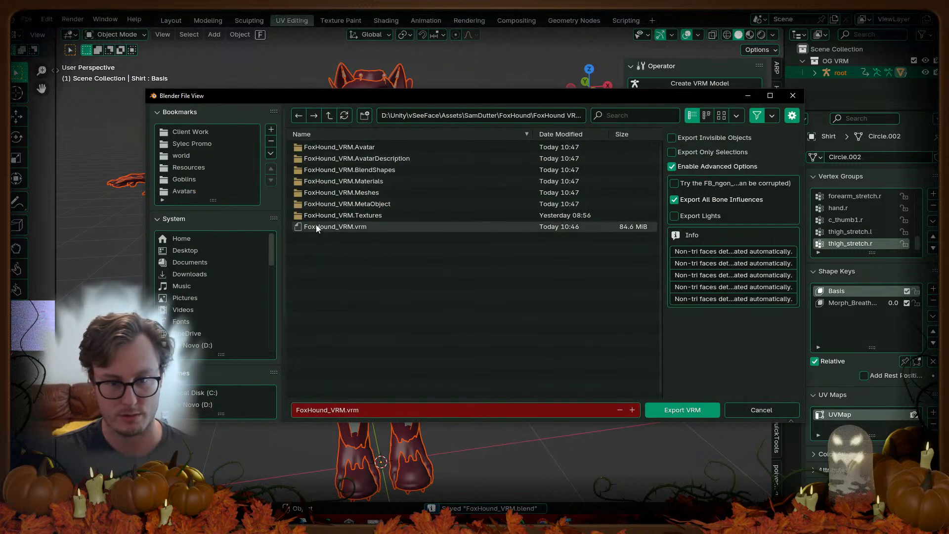
pyautogui.click(684, 410)
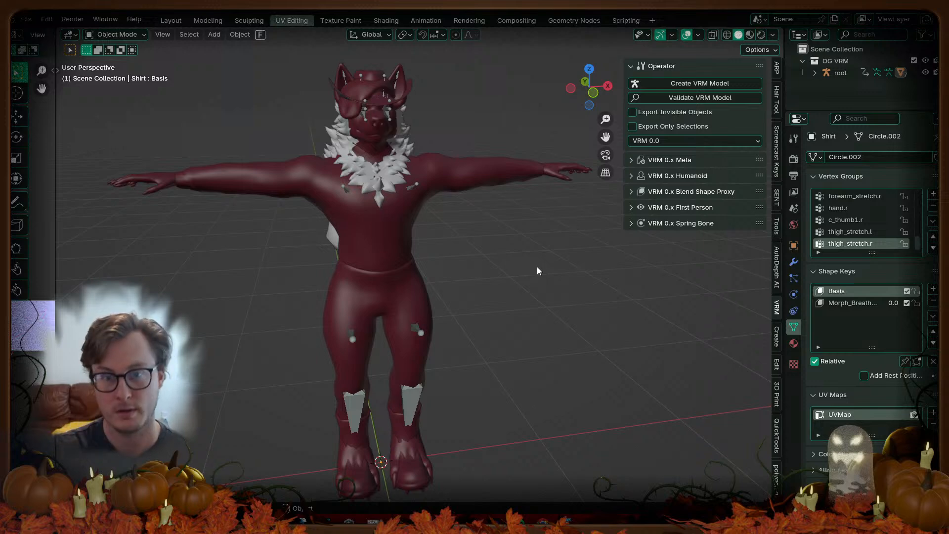
# Step: Switch to Unity to view the FoxHound_VRM Meta object details
pyautogui.hotkey('alt', 'Tab')
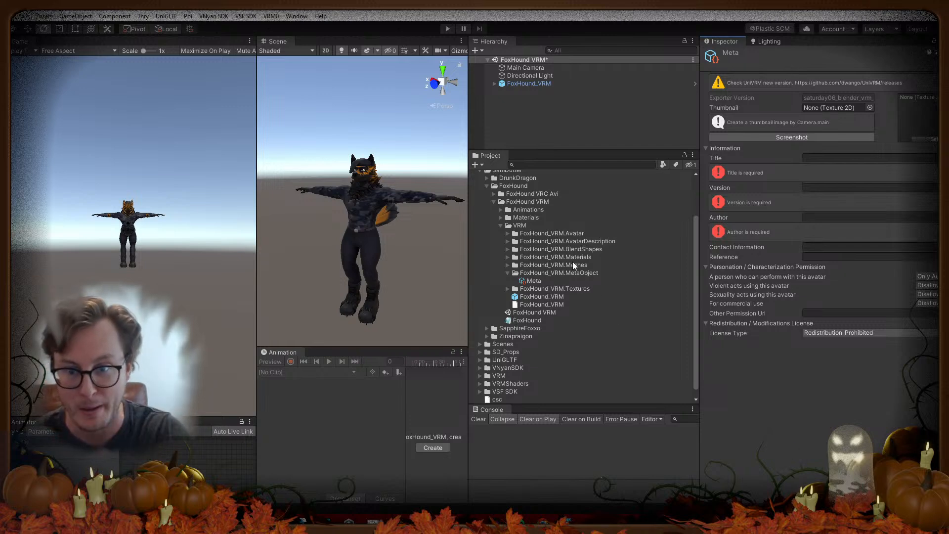
pyautogui.click(563, 257)
pyautogui.click(557, 274)
pyautogui.click(538, 289)
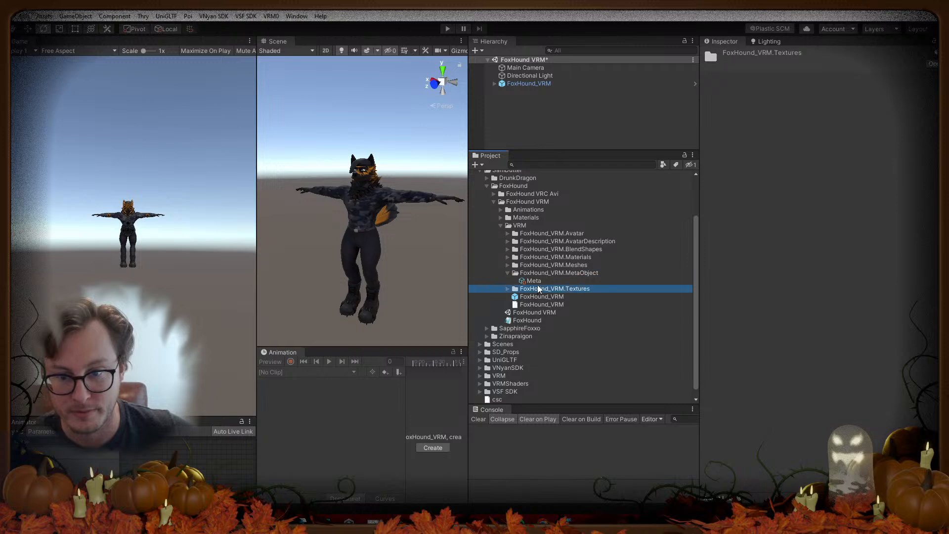
pyautogui.click(539, 281)
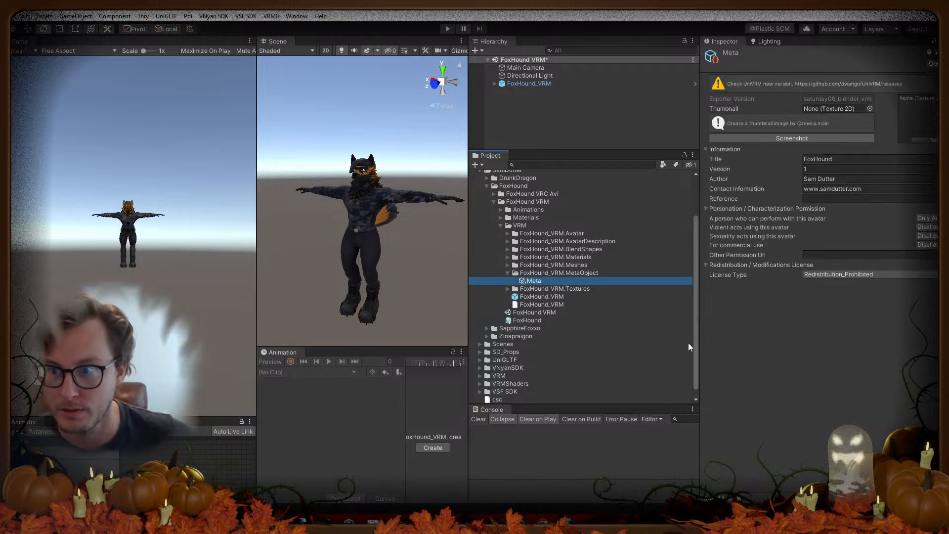
pyautogui.click(507, 273)
pyautogui.click(503, 280)
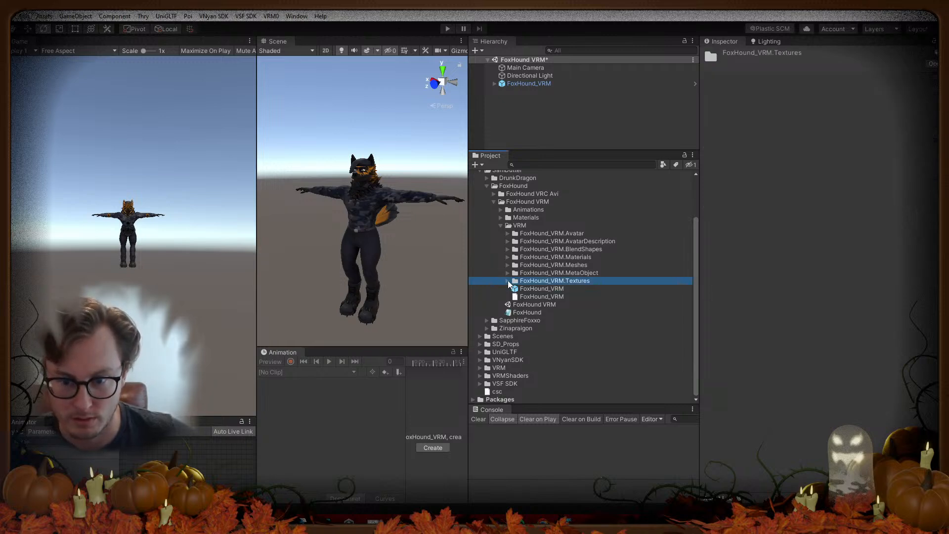
pyautogui.click(508, 281)
pyautogui.click(507, 281)
pyautogui.click(521, 289)
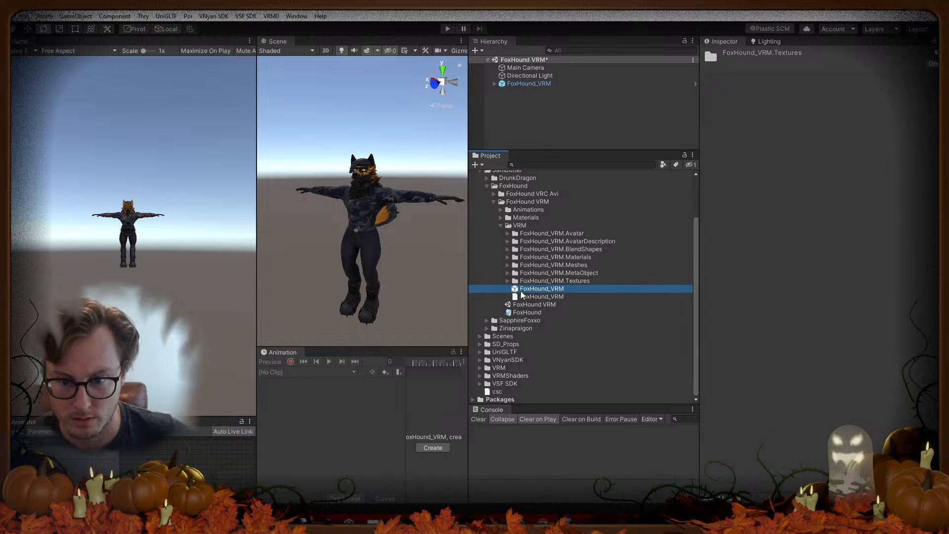
pyautogui.click(525, 297)
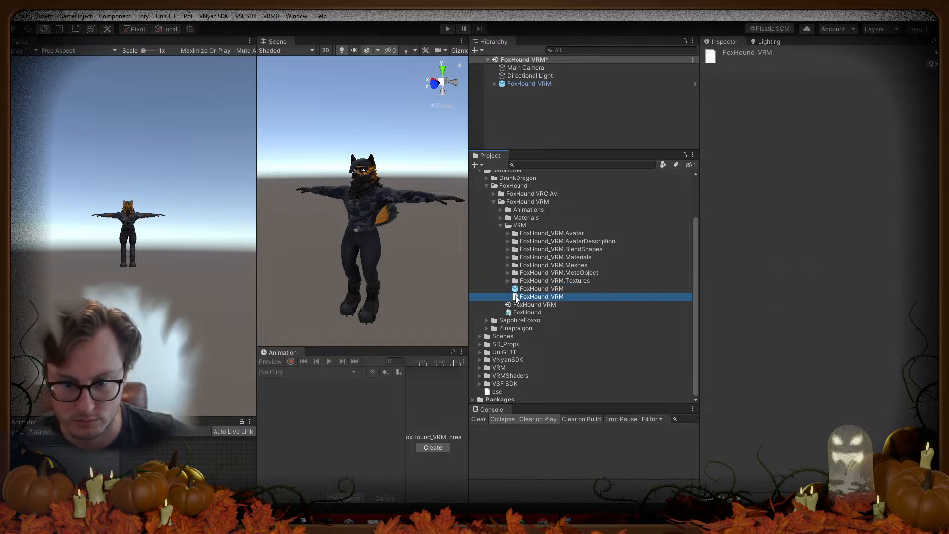
pyautogui.click(507, 285)
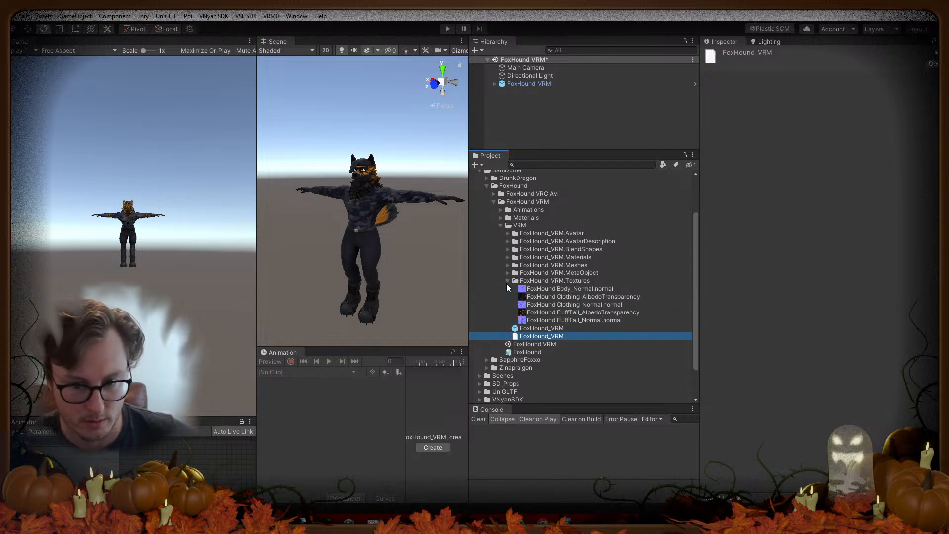
pyautogui.click(507, 285)
pyautogui.click(508, 233)
pyautogui.click(508, 233)
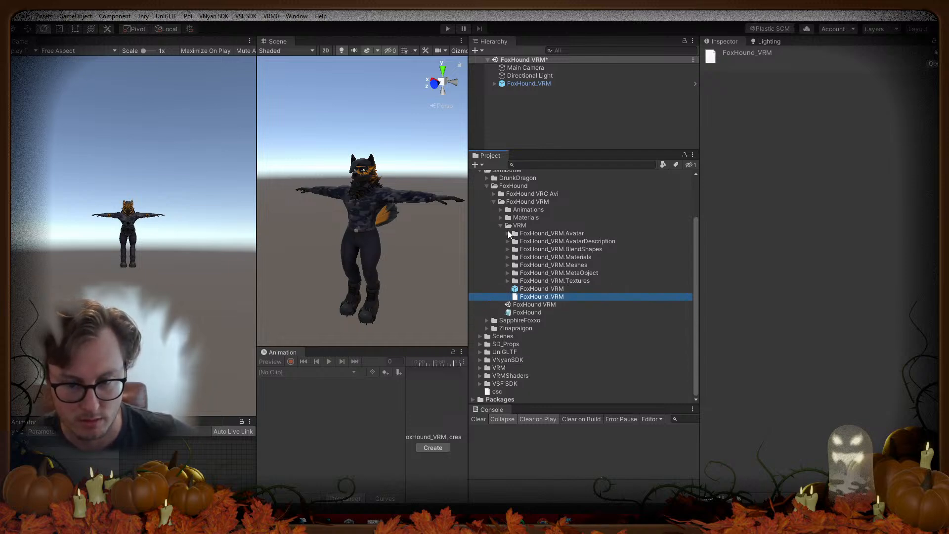
pyautogui.click(811, 248)
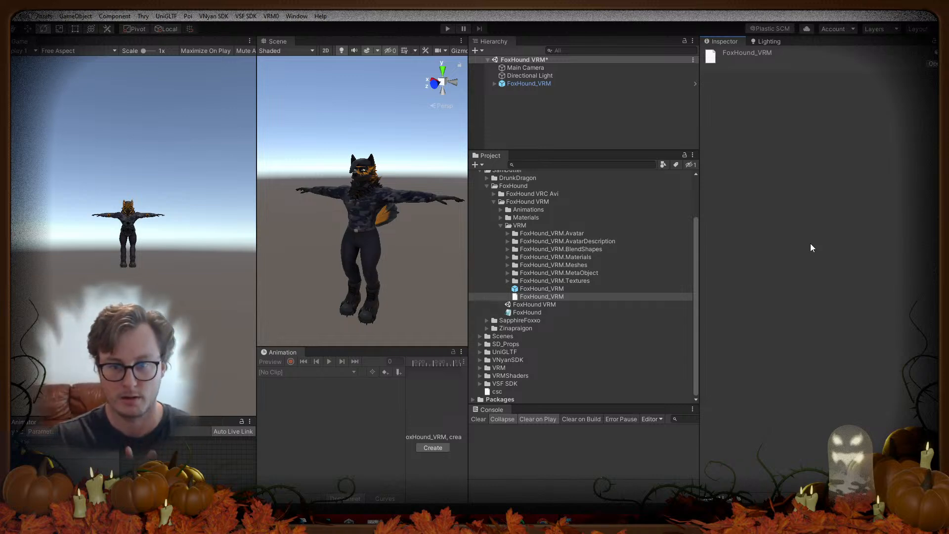
# Step: Save the scene, enter Play mode, and enable the VSF_Animations preview on FoxHound_VRM
pyautogui.hotkey('ctrl', 's')
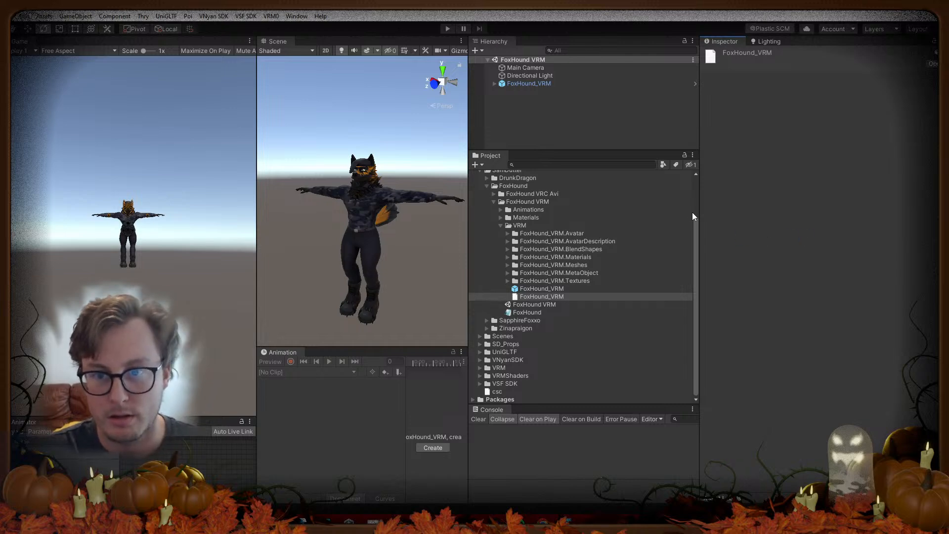
pyautogui.click(447, 29)
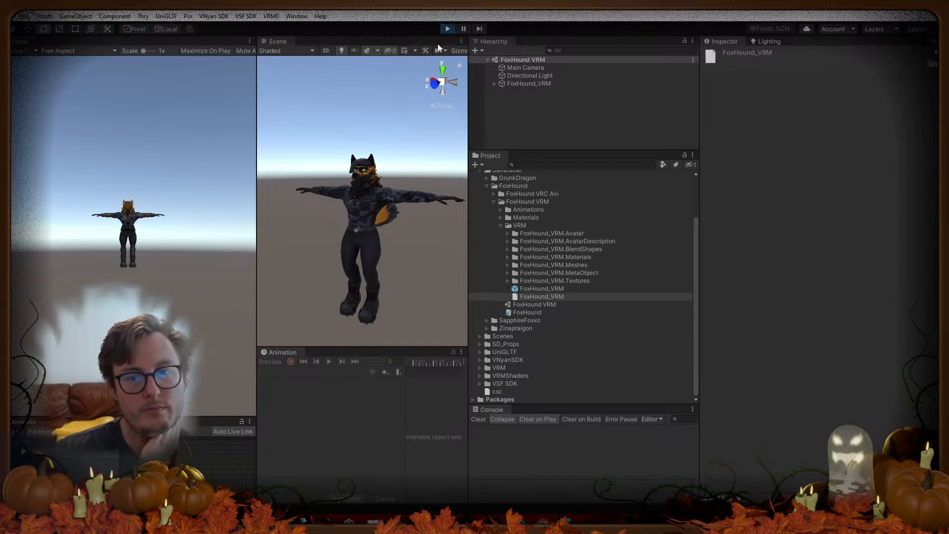
pyautogui.click(507, 84)
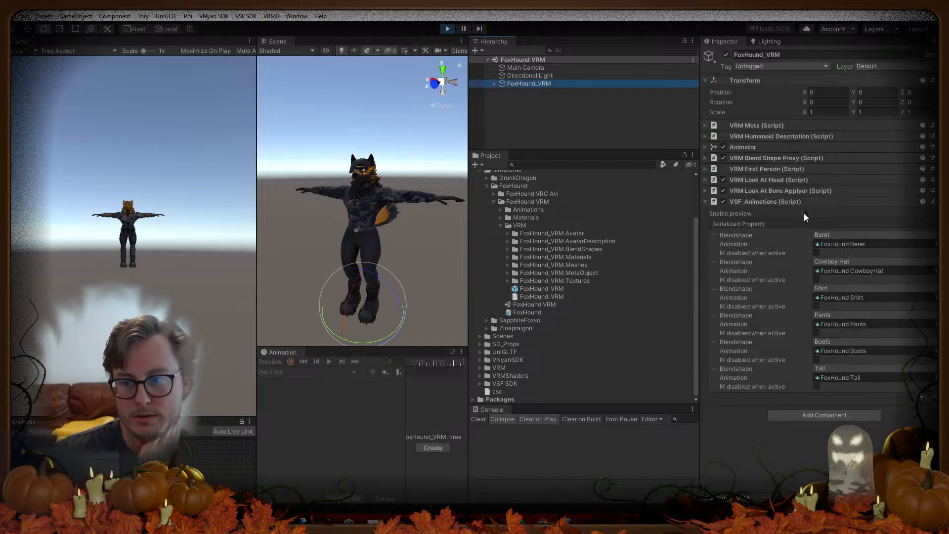
pyautogui.click(806, 213)
# Step: Toggle the Tail, Pants and Shirt clothing off and on, then leave Play mode
pyautogui.click(27, 326)
pyautogui.click(25, 303)
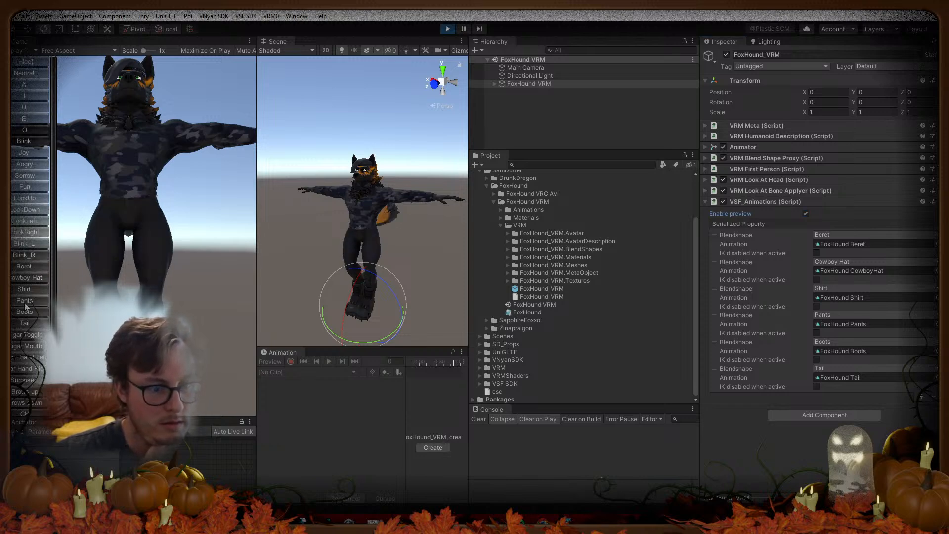
pyautogui.click(21, 291)
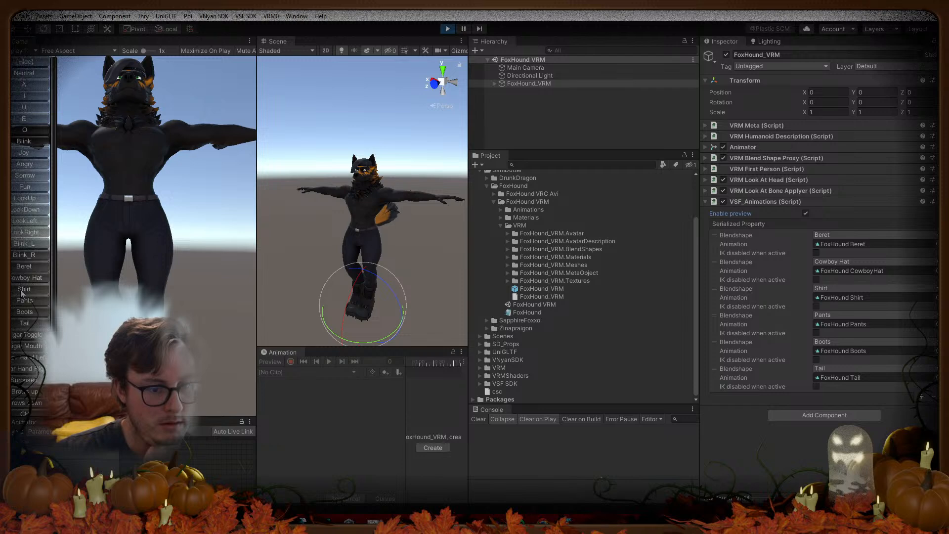
pyautogui.click(23, 290)
pyautogui.click(21, 301)
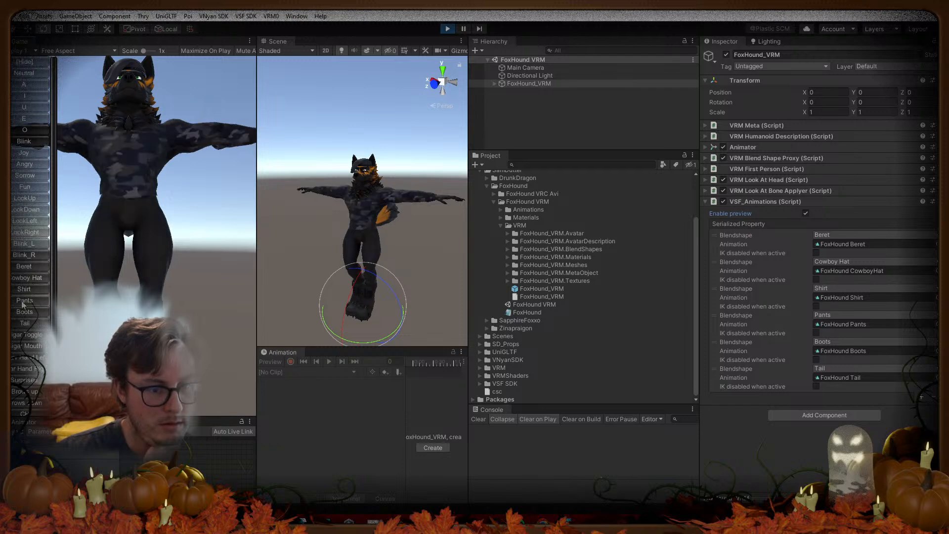
pyautogui.click(448, 29)
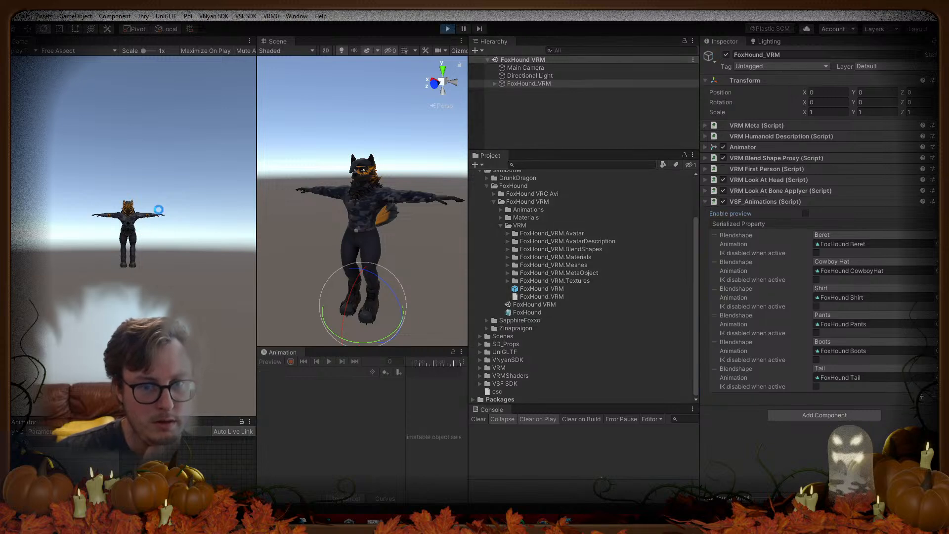
pyautogui.click(448, 29)
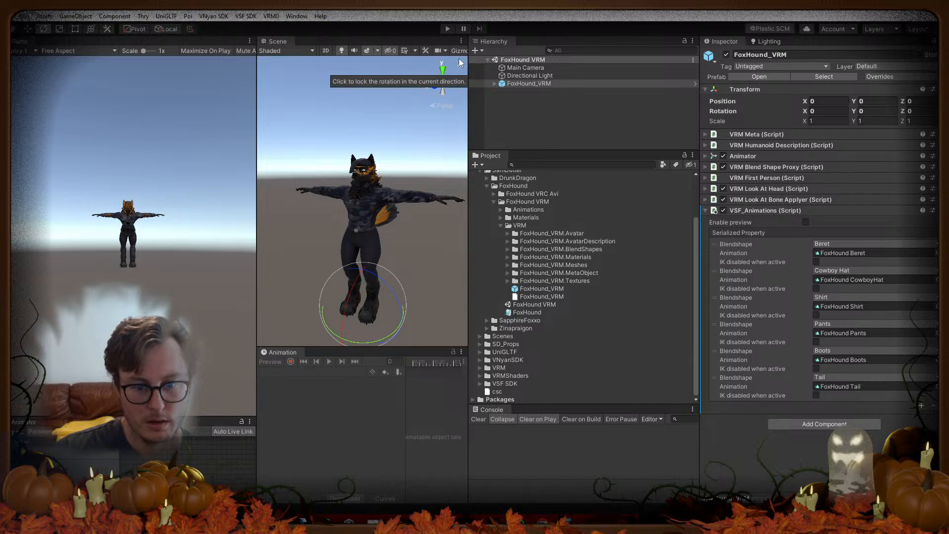
# Step: Select the Body mesh and enable UV Tile Discard for tiles v = 1 and v = 2 on FluffTail
pyautogui.click(495, 83)
pyautogui.click(495, 83)
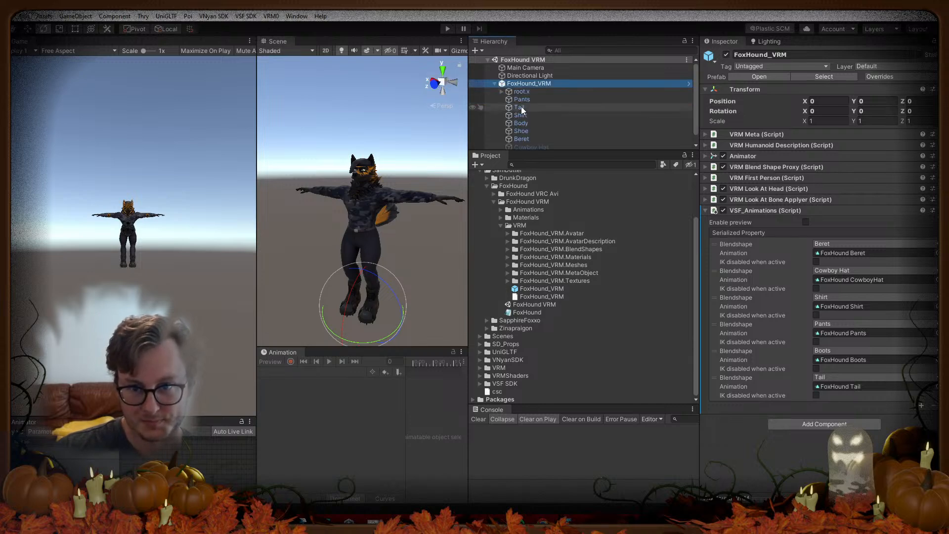
pyautogui.click(526, 122)
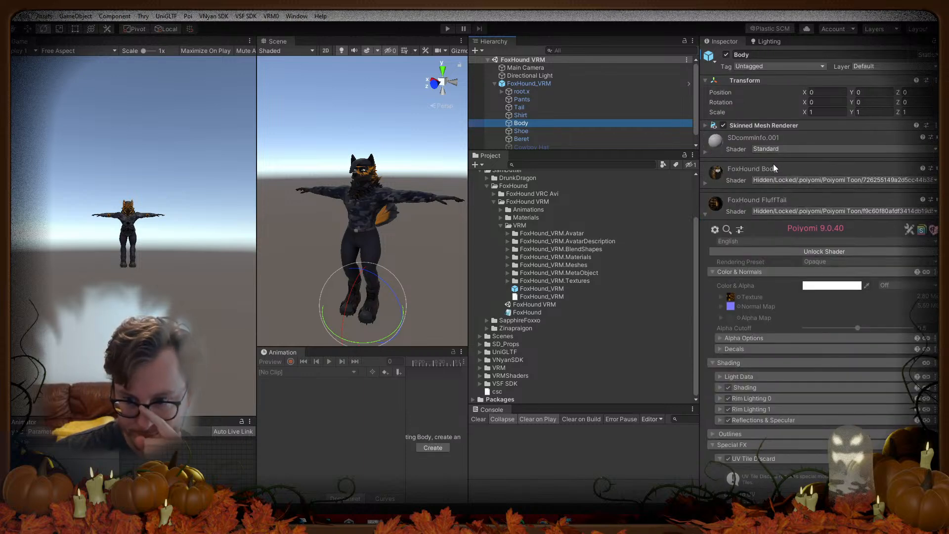
pyautogui.scroll(-10, 792, 242)
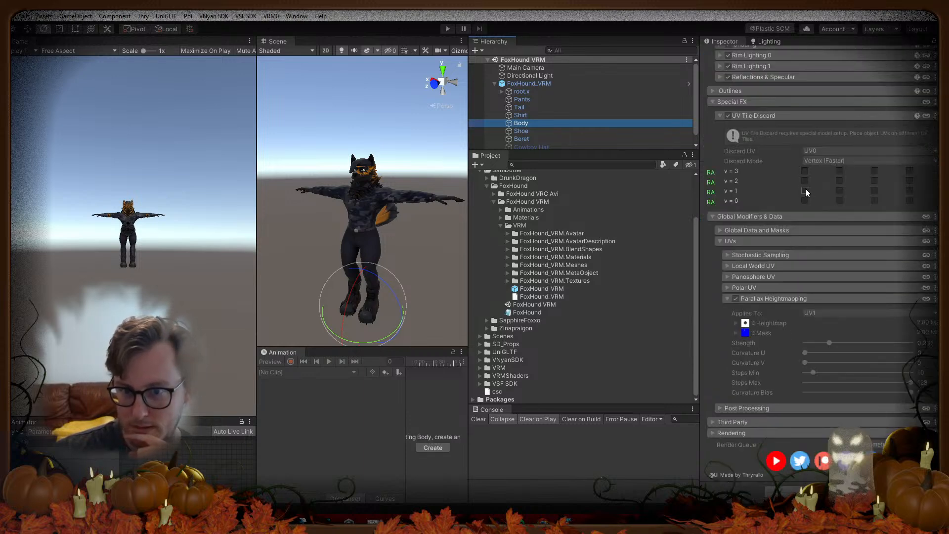
pyautogui.scroll(8, 803, 190)
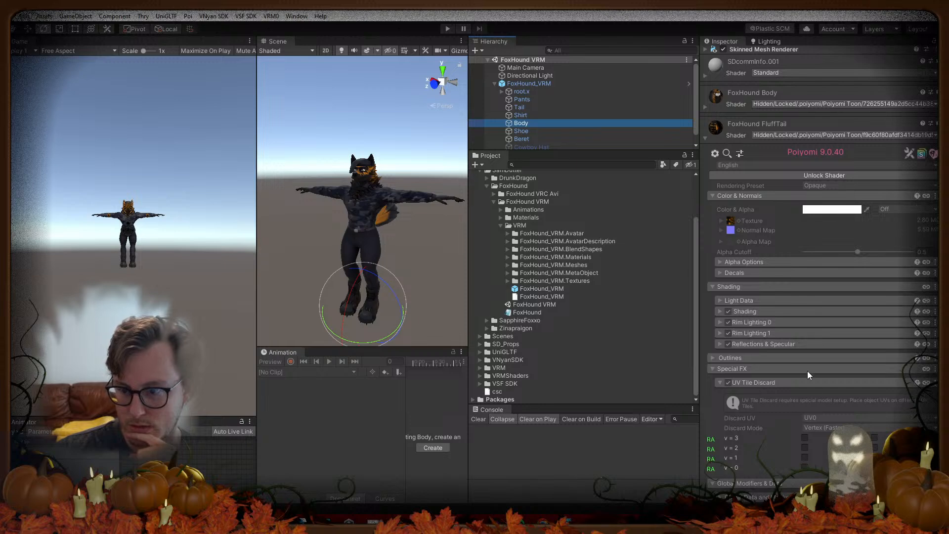
pyautogui.click(805, 456)
pyautogui.click(805, 447)
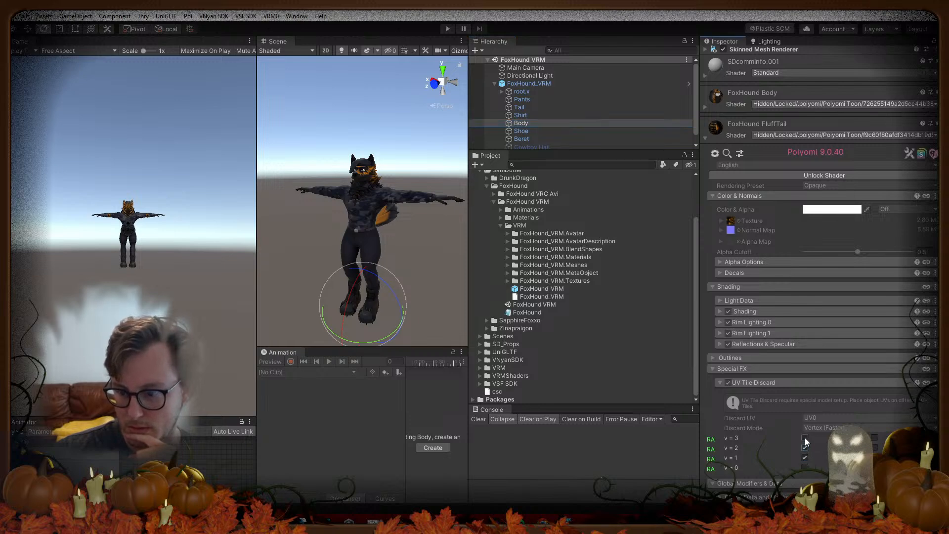
# Step: Enable UV Tile Discard for tiles v = 1 and v = 3 on the FoxHound Body material
pyautogui.click(705, 106)
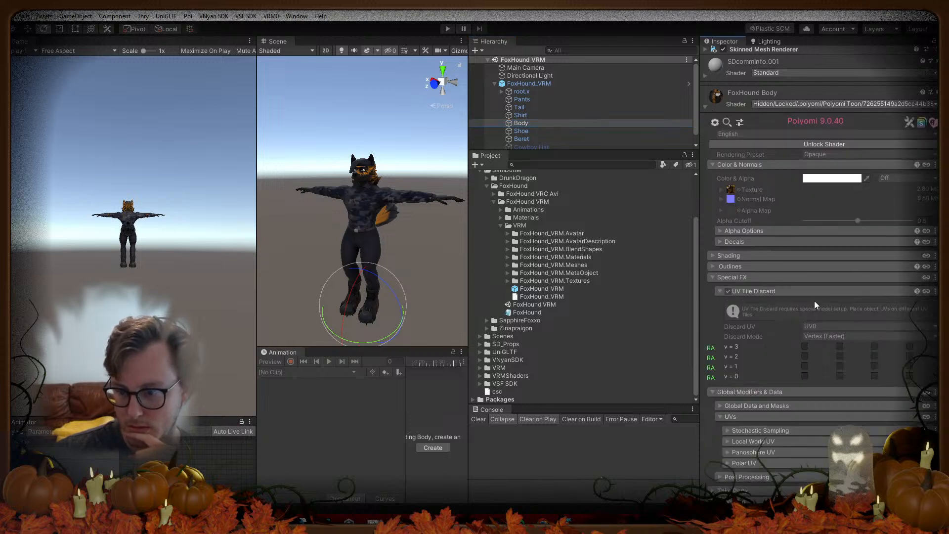
pyautogui.click(805, 366)
pyautogui.click(805, 347)
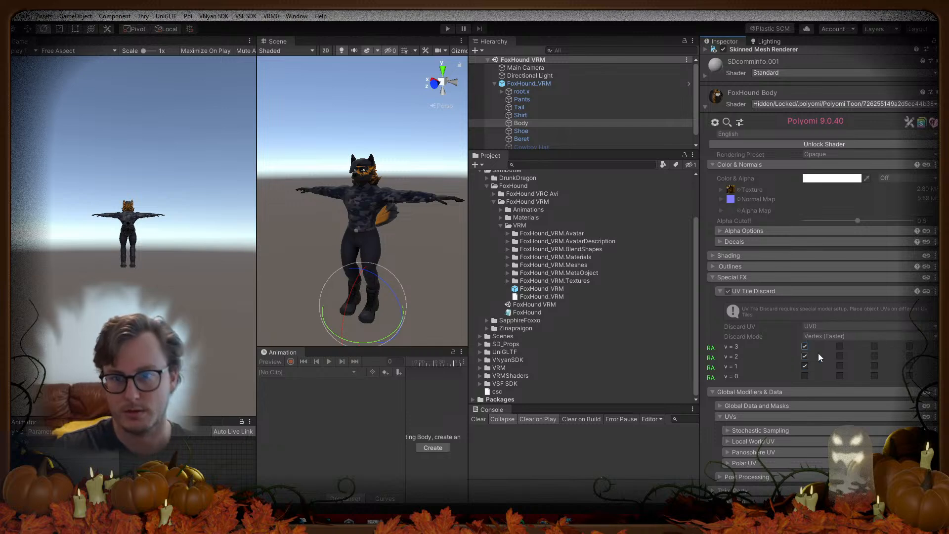
# Step: Deselect the mesh, enter Play mode, and move the Blender window out of the way
pyautogui.click(433, 145)
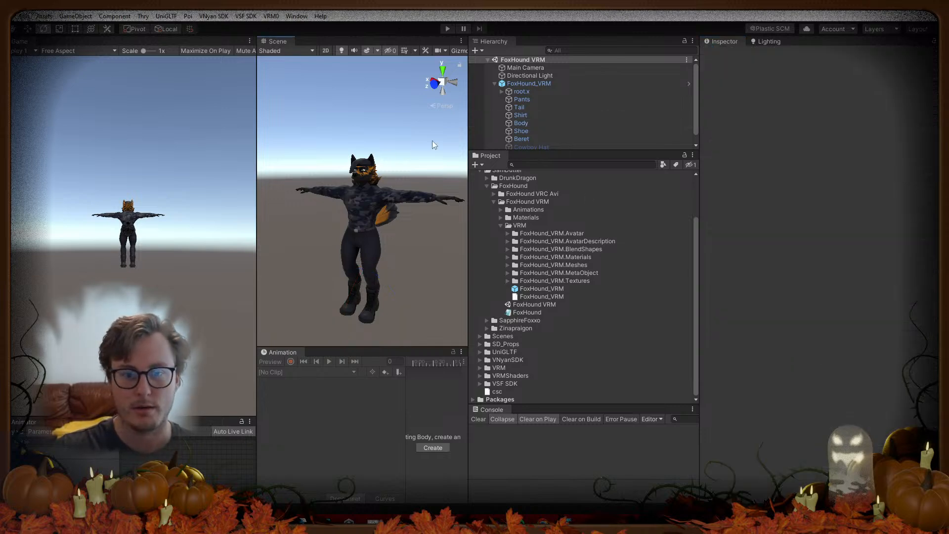
pyautogui.click(448, 30)
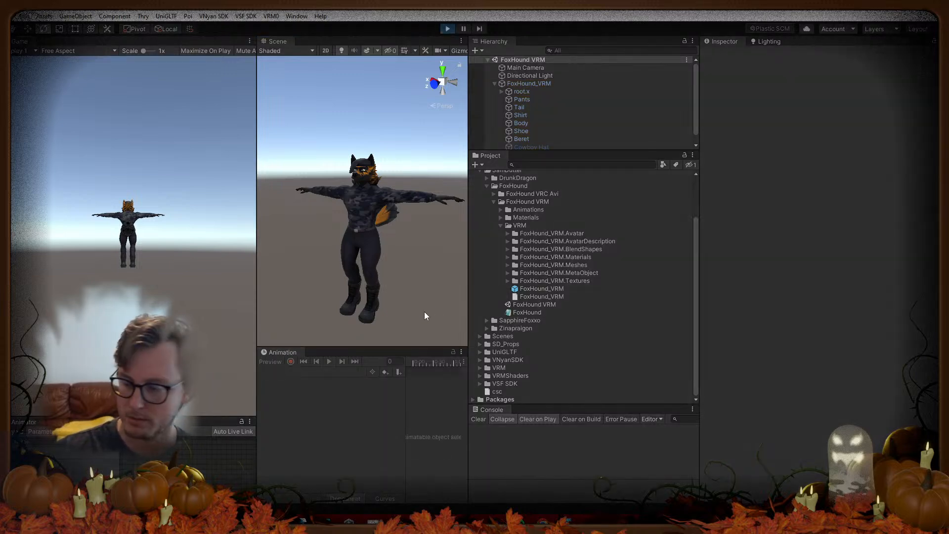
pyautogui.hotkey('alt', 'Tab')
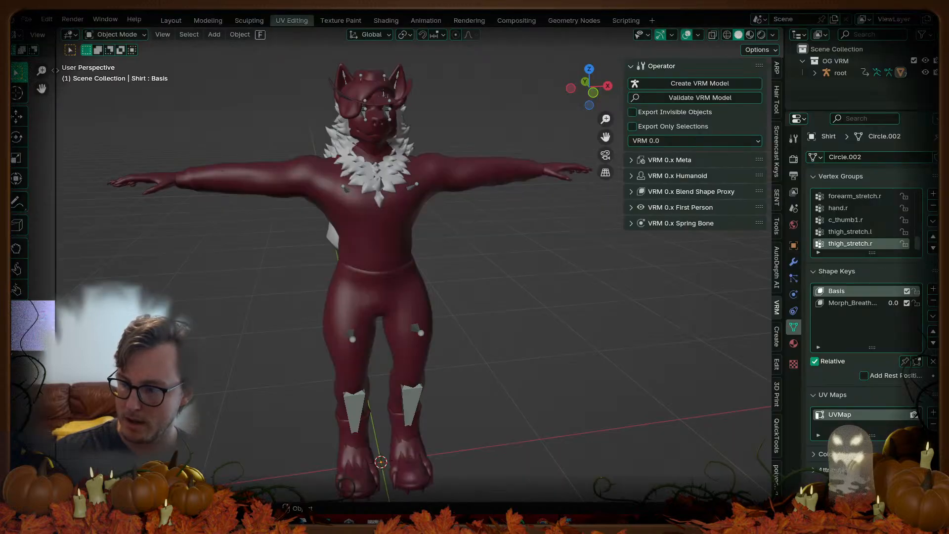
pyautogui.moveTo(418, 9); pyautogui.dragTo(494, 531)
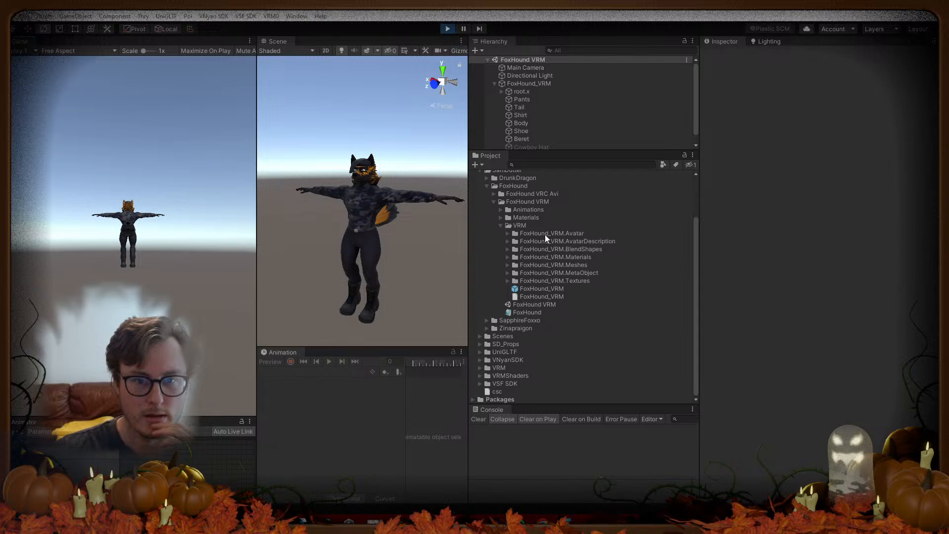
# Step: Select FoxHound_VRM and enable its VSF_Animations clothing toggle preview
pyautogui.scroll(-1, 535, 119)
pyautogui.click(522, 75)
pyautogui.click(805, 214)
pyautogui.click(806, 213)
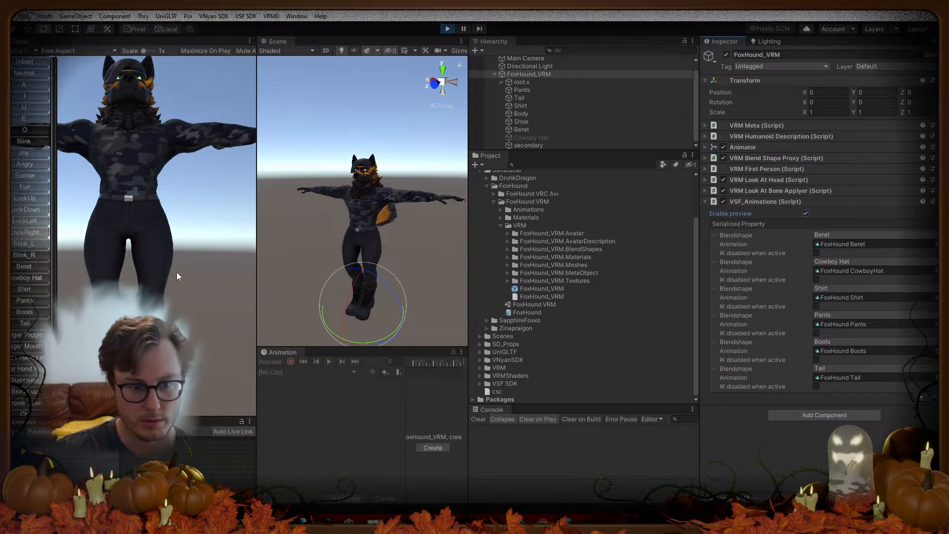
# Step: Hide the Pants, then toggle the Shirt off, on and off again, and stop Play mode
pyautogui.click(25, 300)
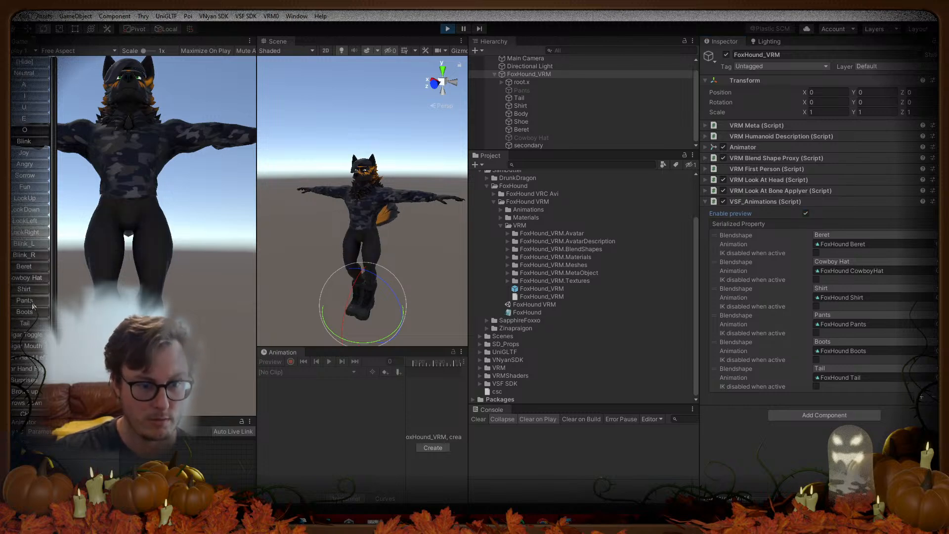
pyautogui.click(33, 291)
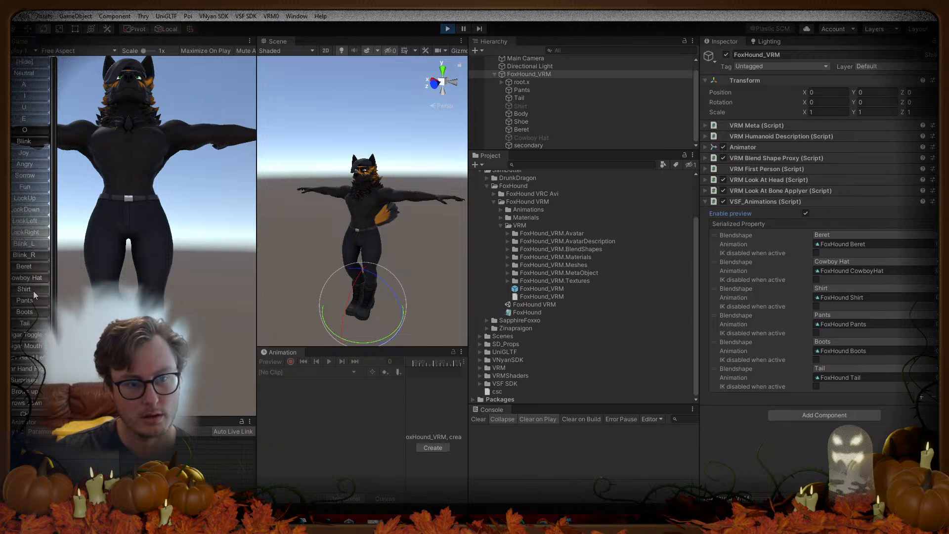
pyautogui.click(34, 287)
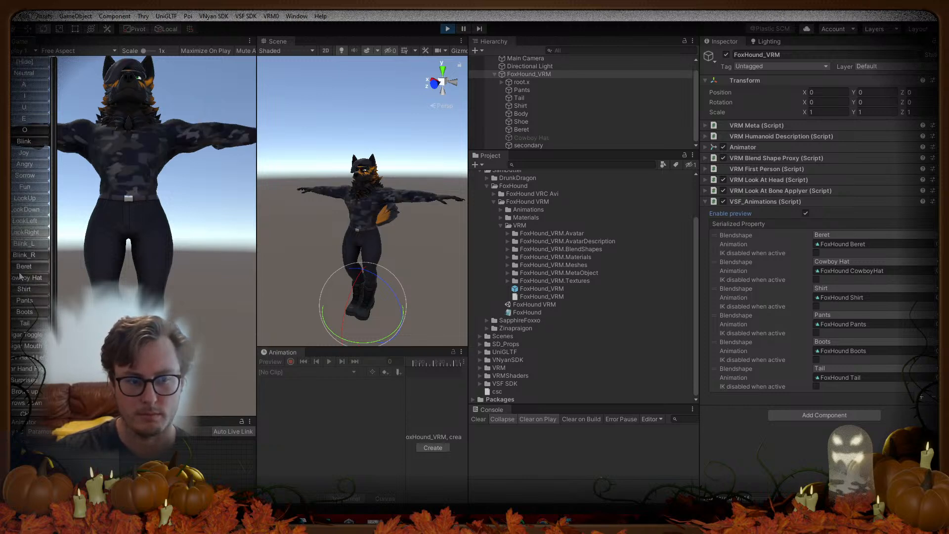
pyautogui.click(22, 290)
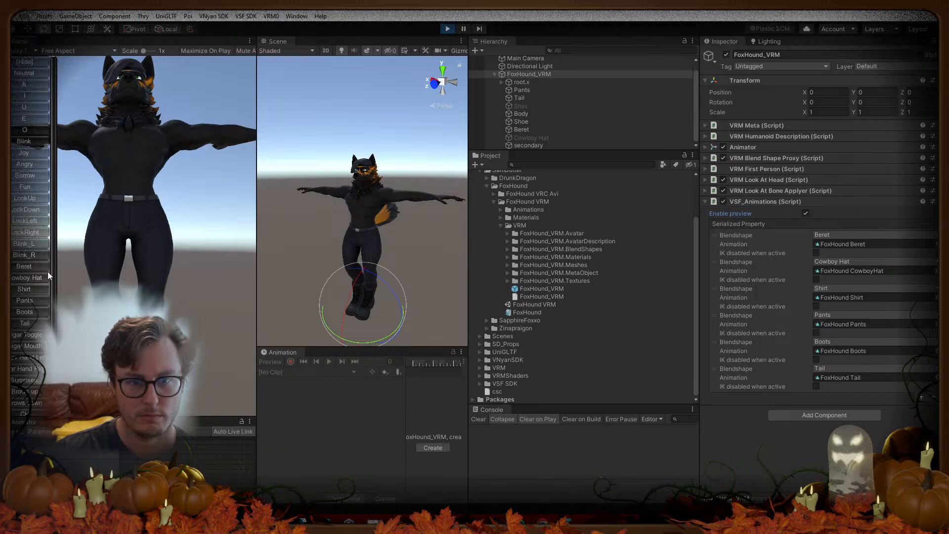
pyautogui.click(447, 28)
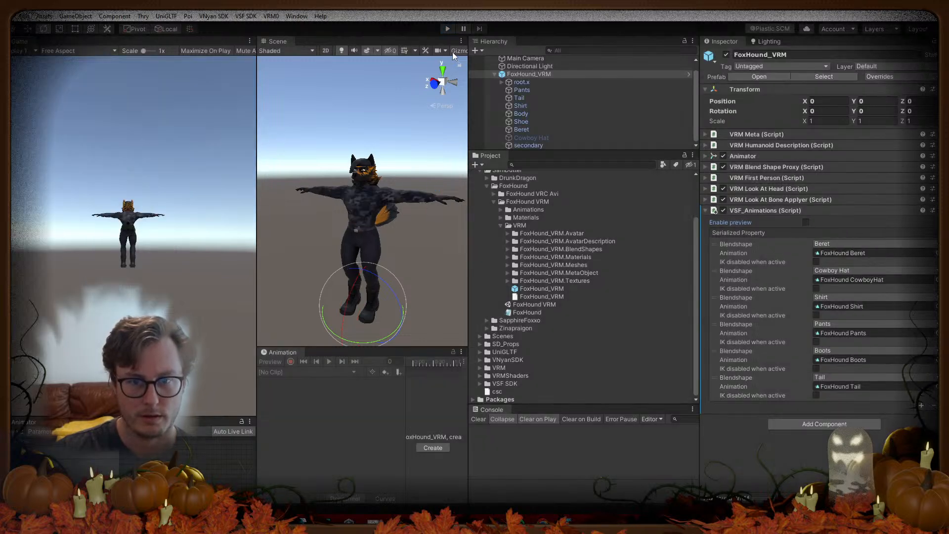
# Step: Inspect the Shirt mesh's renderer settings and enlarge the Hierarchy panel
pyautogui.click(524, 106)
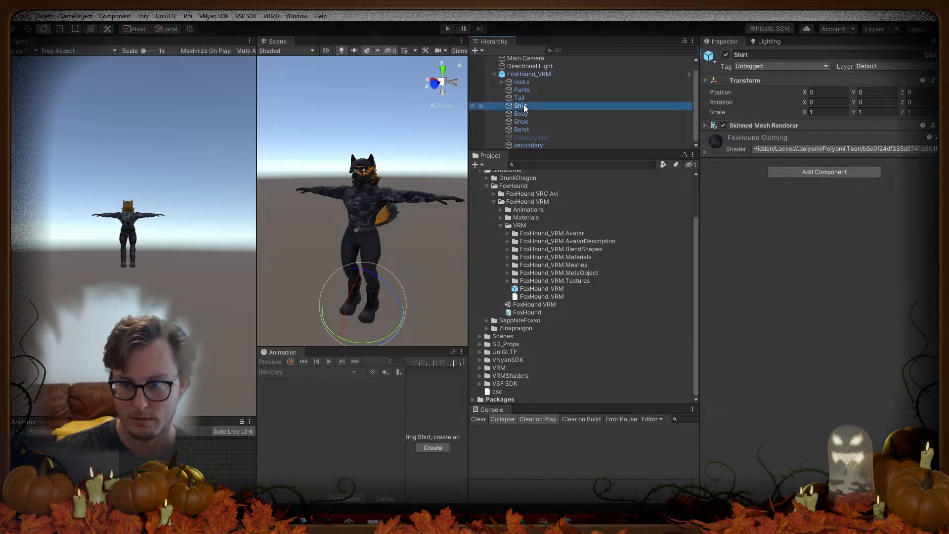
pyautogui.click(706, 125)
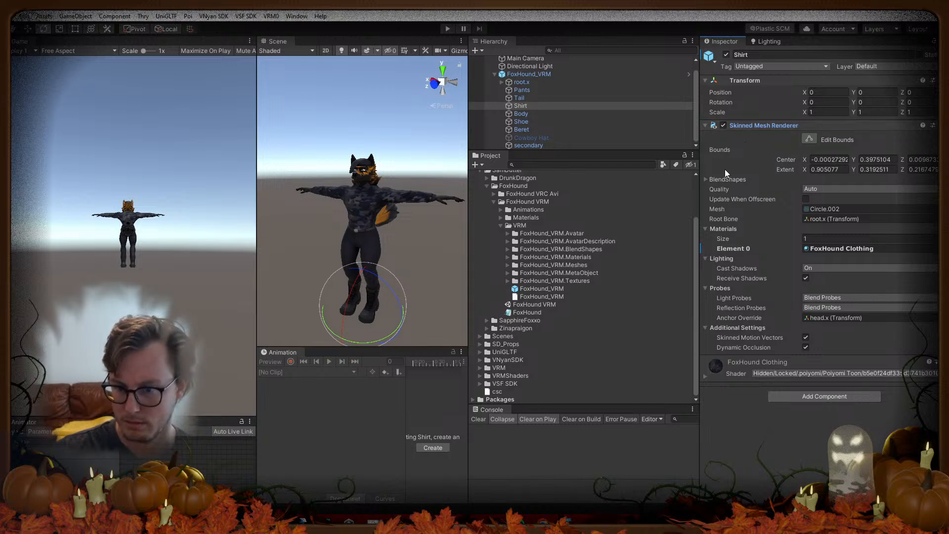
pyautogui.moveTo(544, 152); pyautogui.dragTo(540, 210)
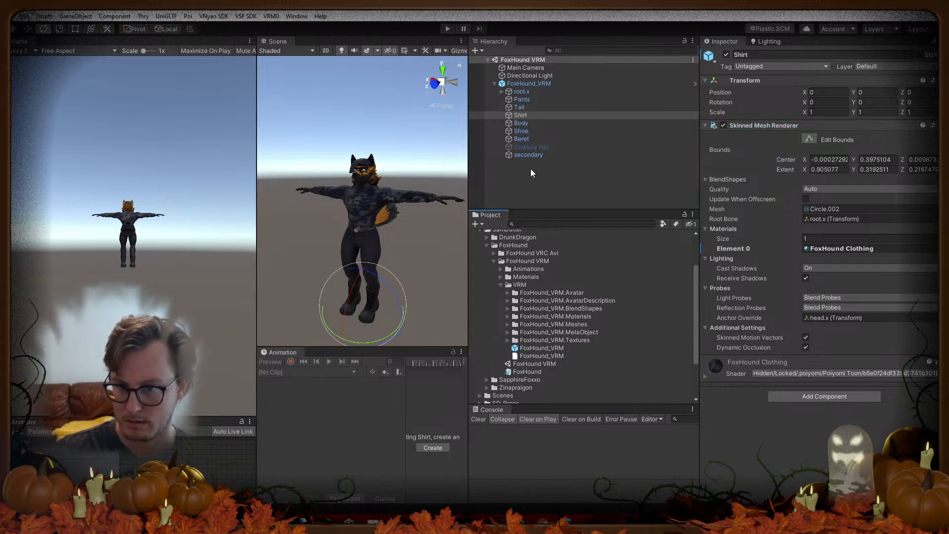
# Step: Browse the Shirt, Boots, CowboyHat and Tail clips, then reselect FoxHound_VRM and expand its Animator
pyautogui.click(527, 85)
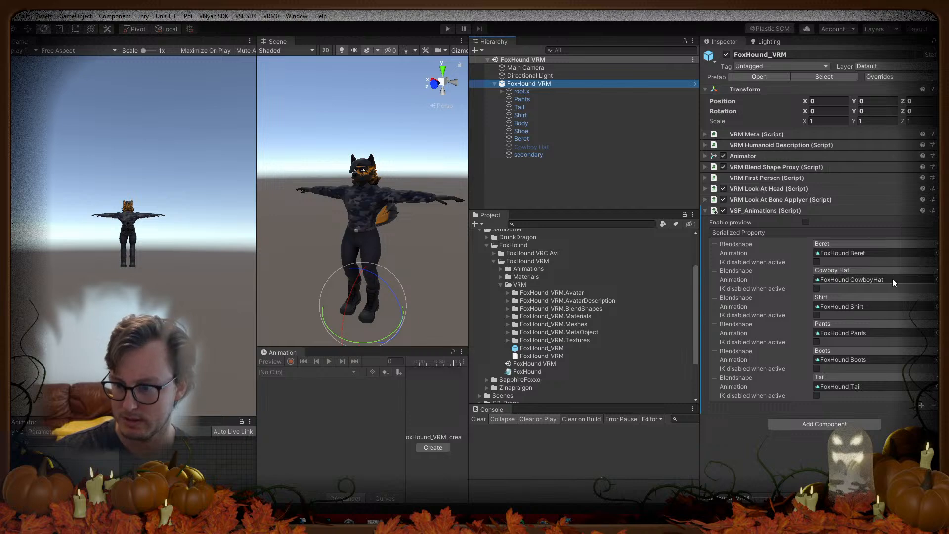
pyautogui.click(845, 307)
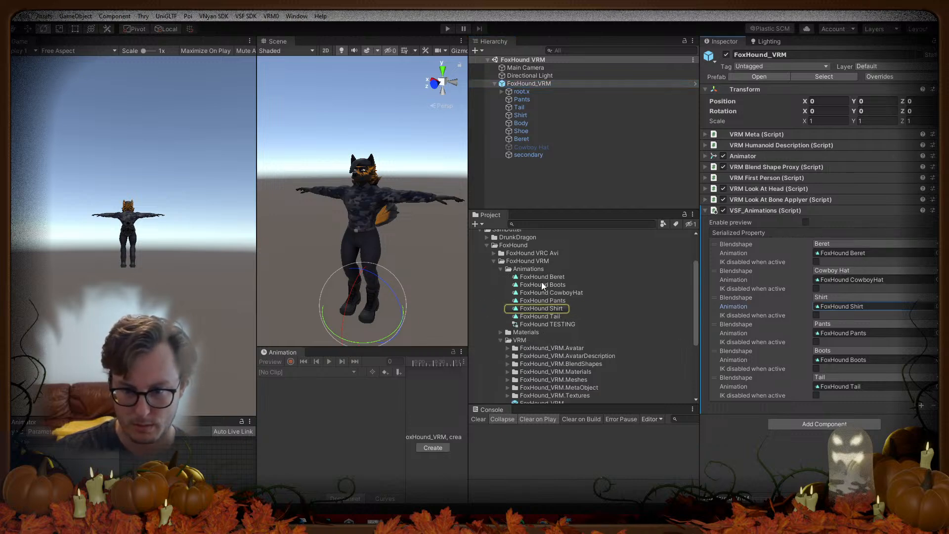
pyautogui.click(543, 286)
pyautogui.moveTo(256, 302); pyautogui.dragTo(205, 303)
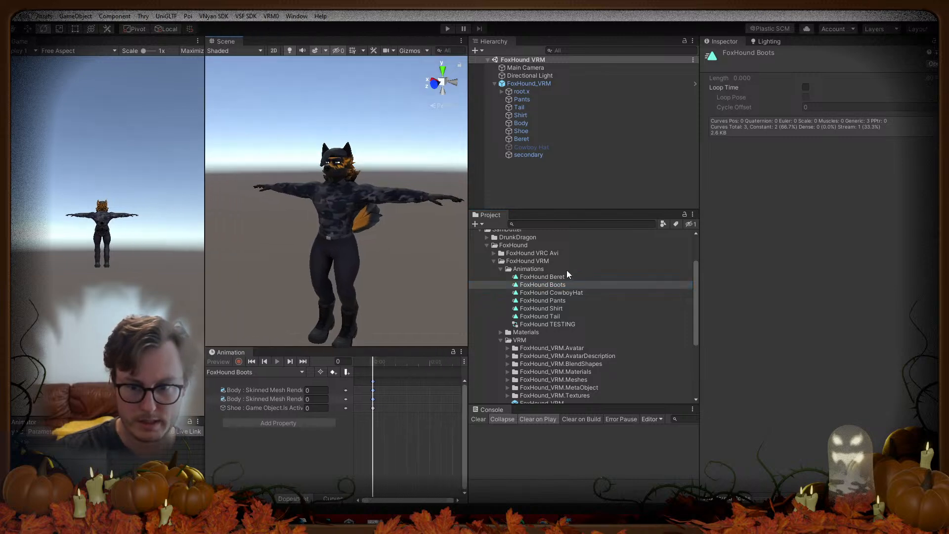
pyautogui.click(573, 292)
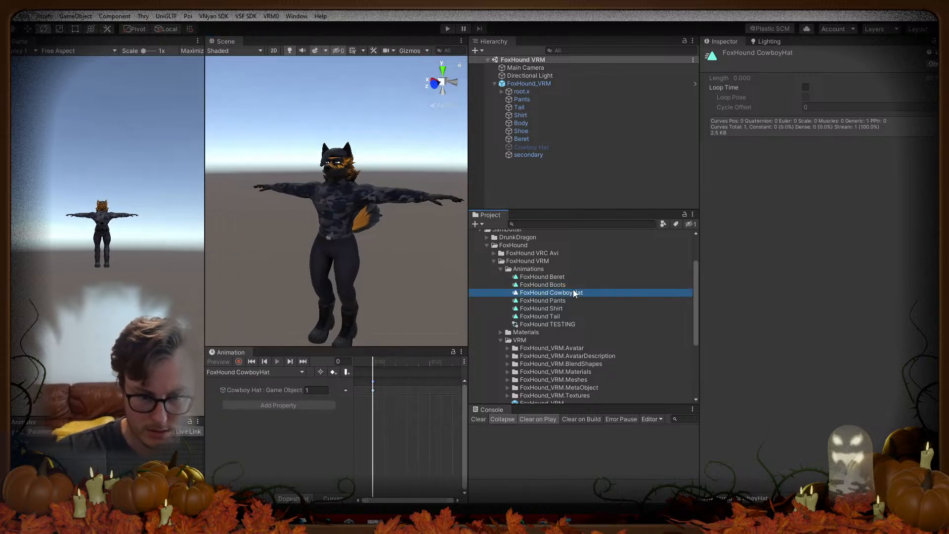
pyautogui.press('Down')
pyautogui.press('Down')
pyautogui.press('Down')
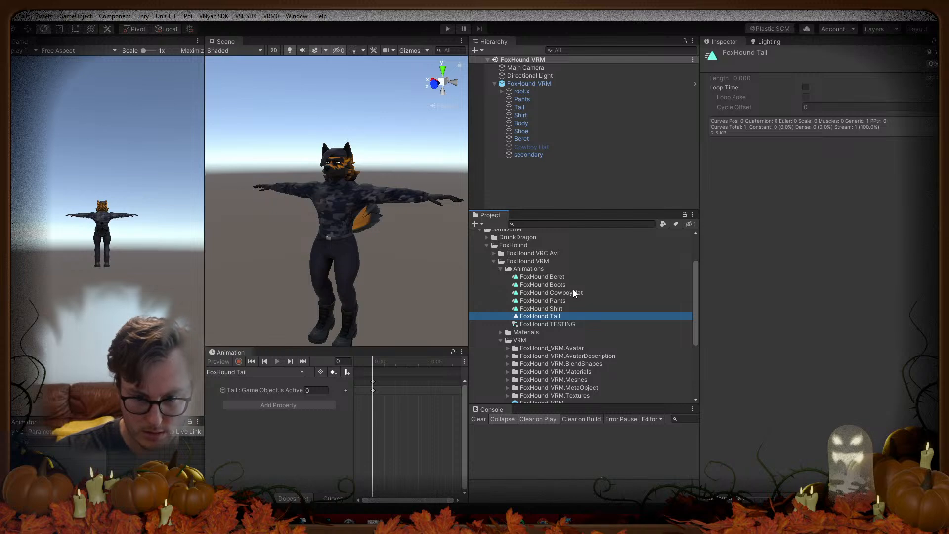
pyautogui.press('Up')
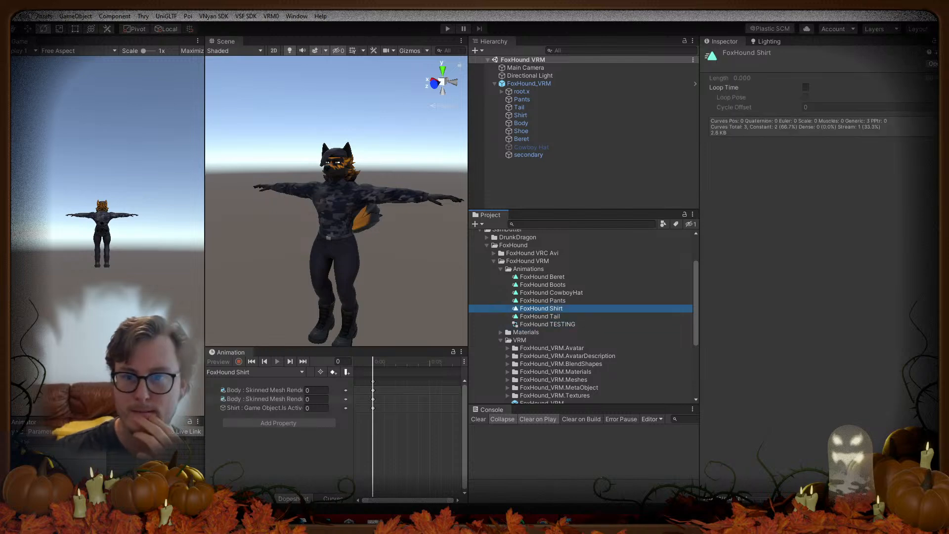
pyautogui.click(532, 83)
pyautogui.click(786, 154)
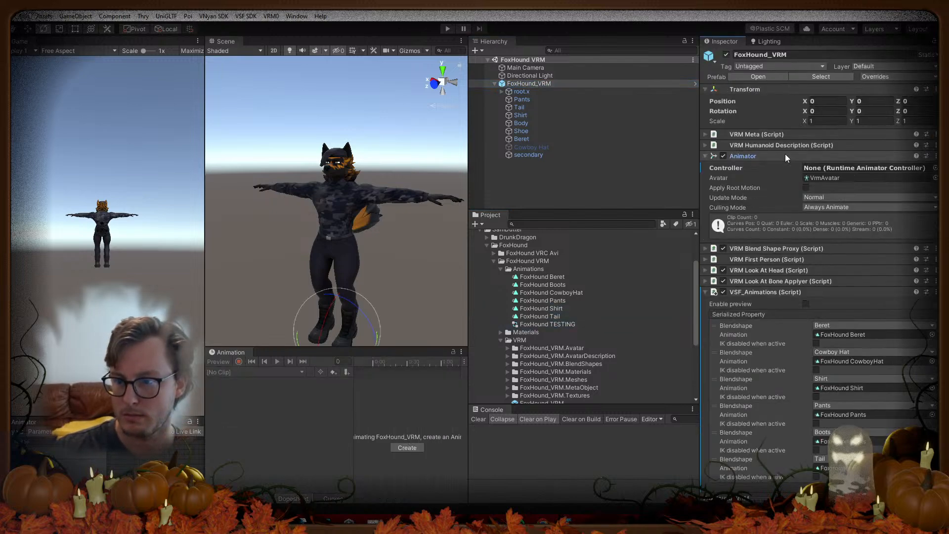
# Step: Collapse the Animator, enable the VSF_Animations preview, and run Play mode briefly before stopping
pyautogui.click(785, 153)
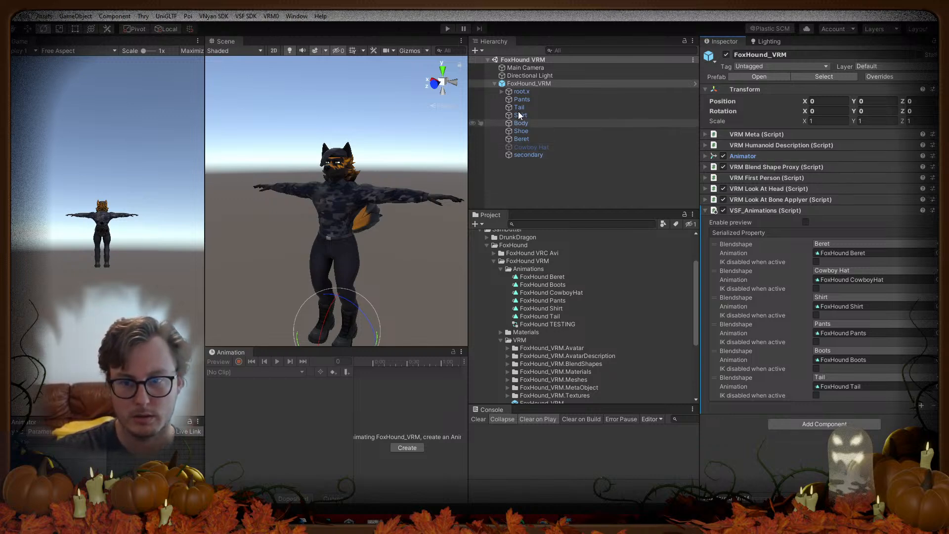
pyautogui.click(806, 222)
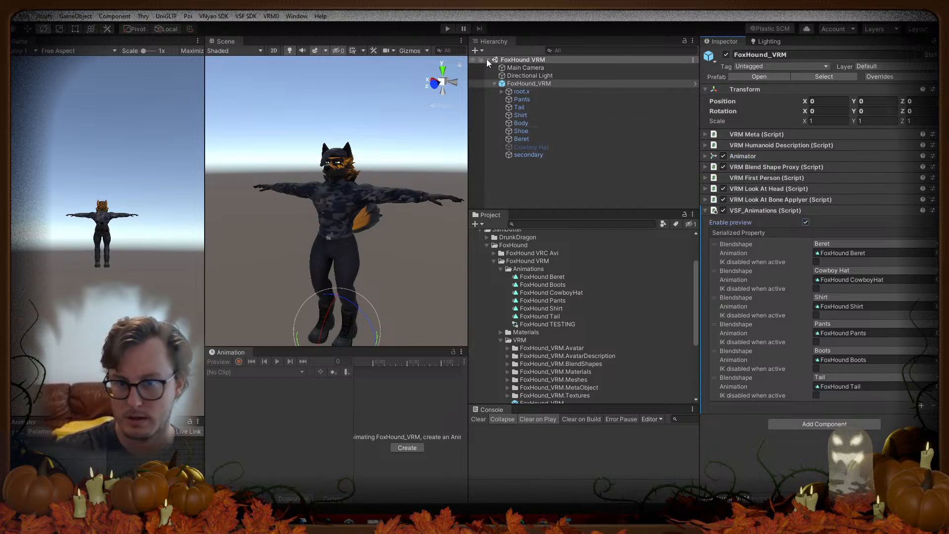
pyautogui.click(448, 28)
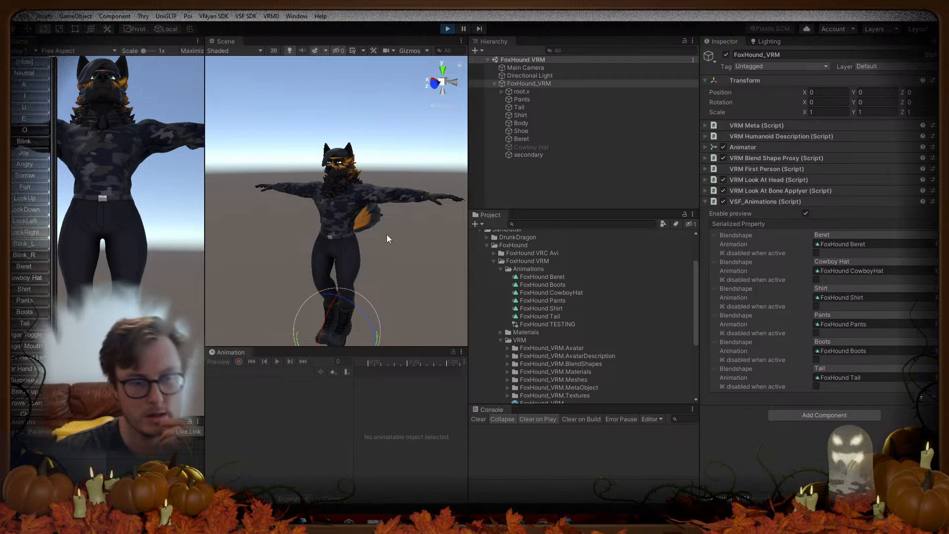
pyautogui.click(446, 29)
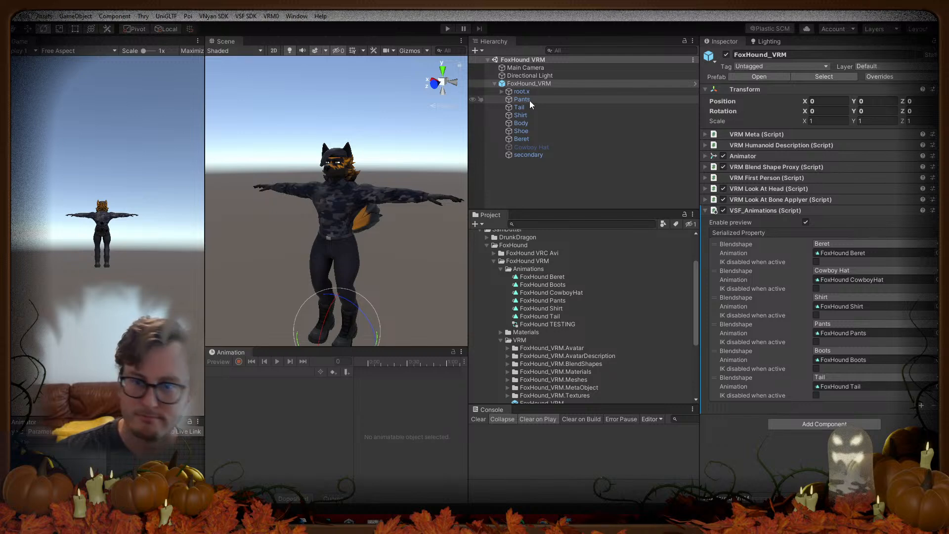
# Step: Select the Body mesh and review its FoxHound Body and FluffTail Poiyomi settings, collapsing Shading
pyautogui.click(530, 124)
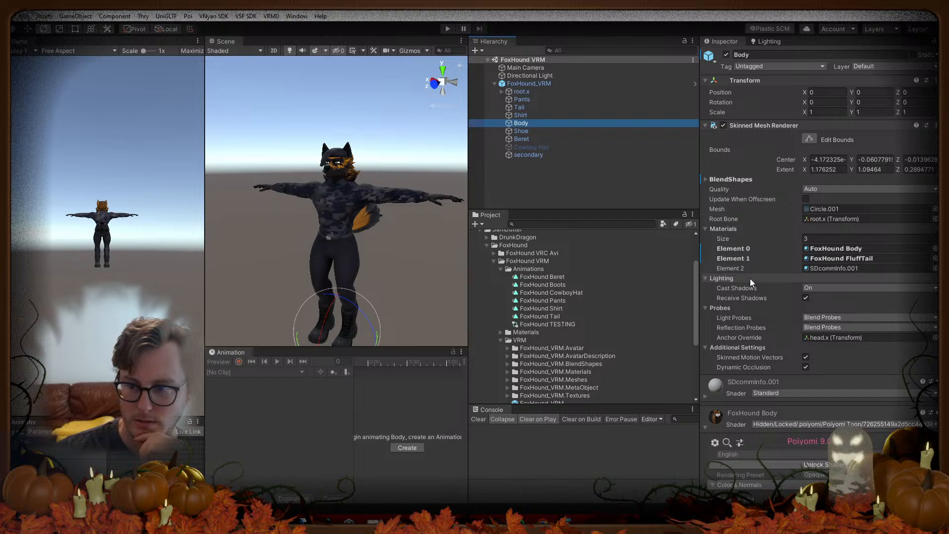
pyautogui.scroll(-15, 755, 279)
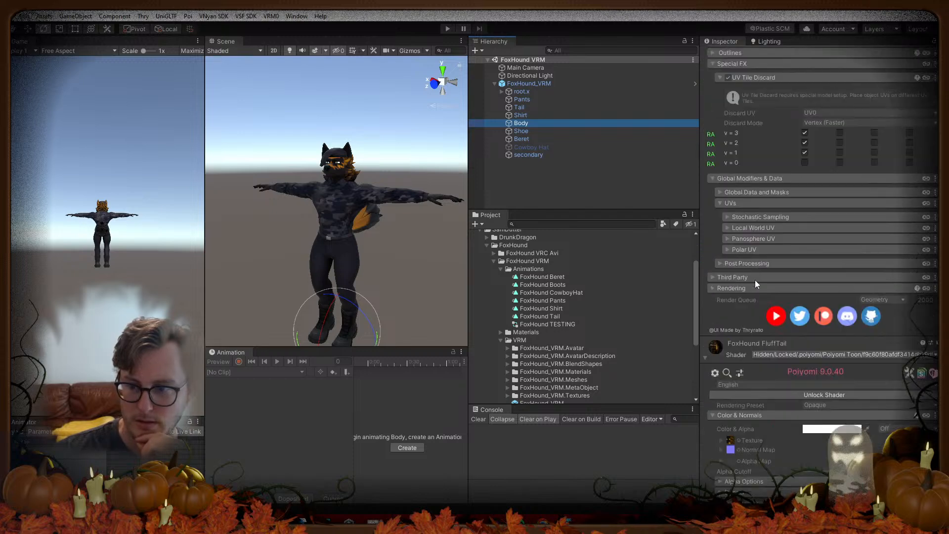
pyautogui.scroll(12, 759, 283)
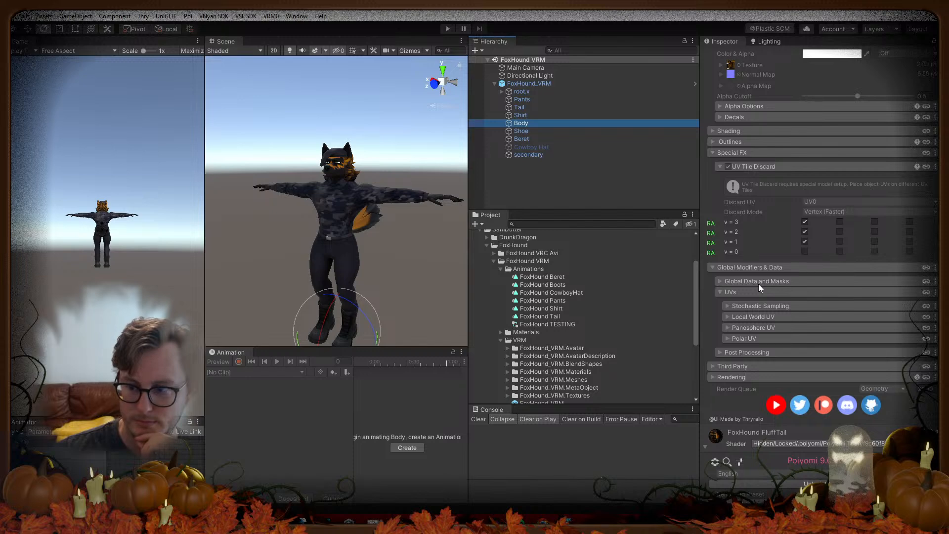
pyautogui.scroll(-15, 759, 283)
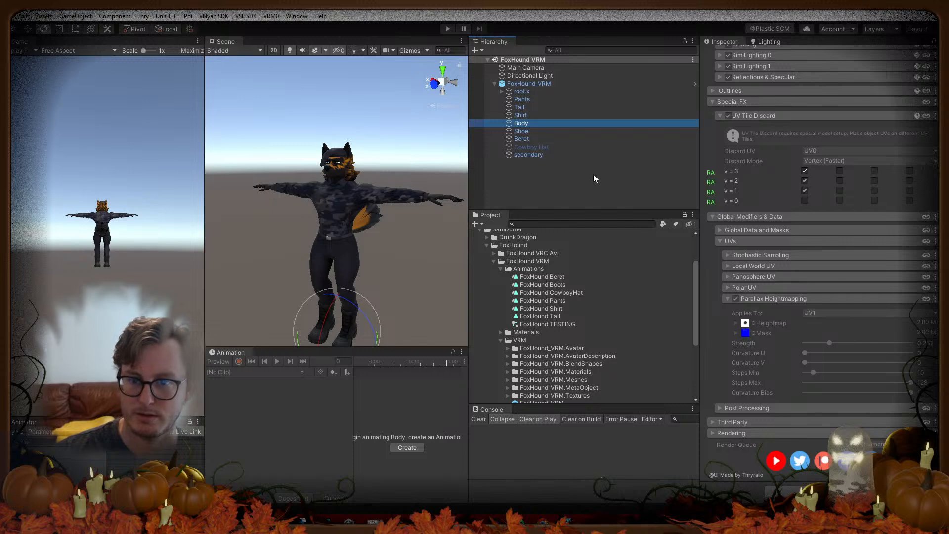
pyautogui.scroll(5, 702, 178)
pyautogui.click(734, 202)
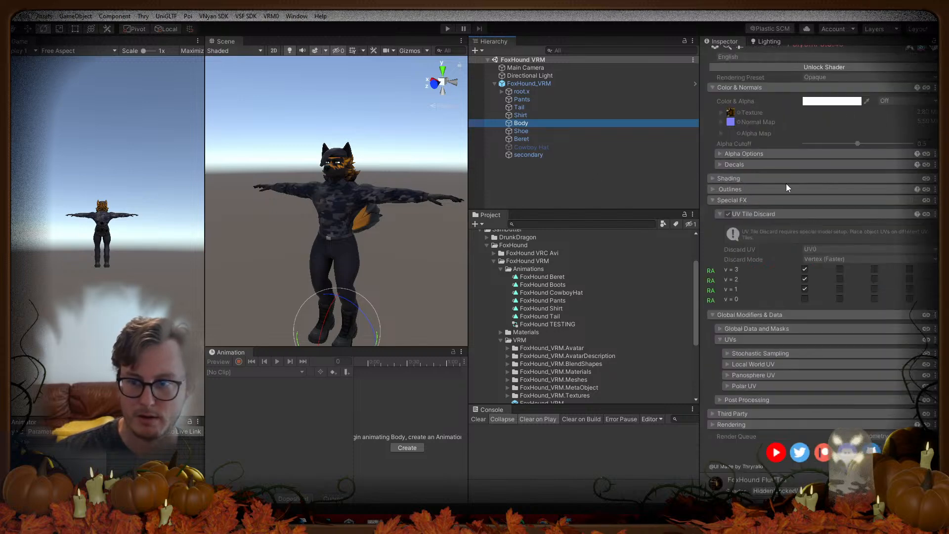
pyautogui.scroll(10, 771, 193)
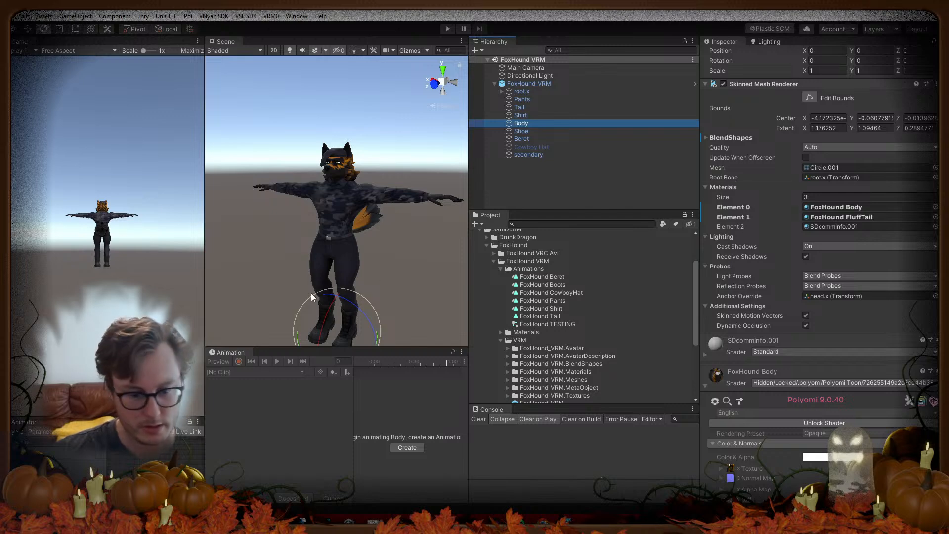
pyautogui.hotkey('alt', 'Tab')
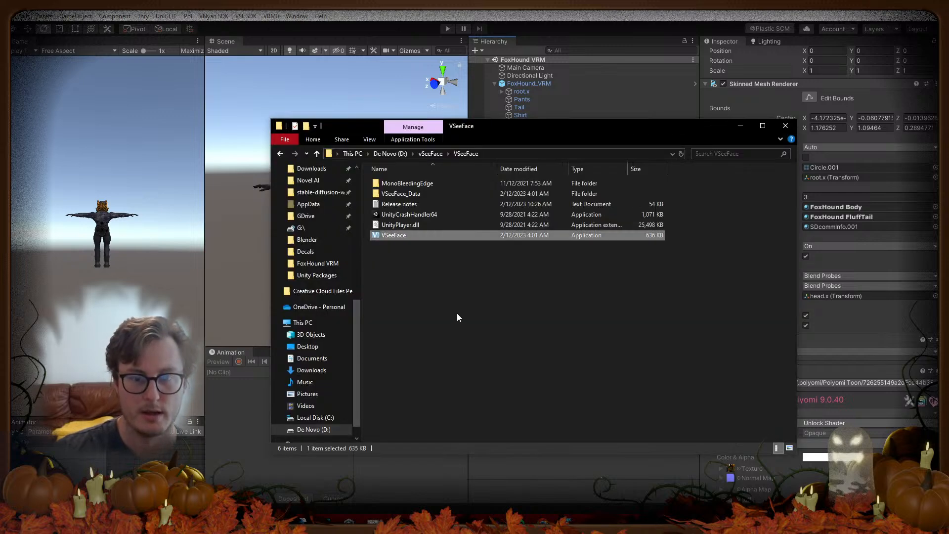
pyautogui.hotkey('alt', 'Tab')
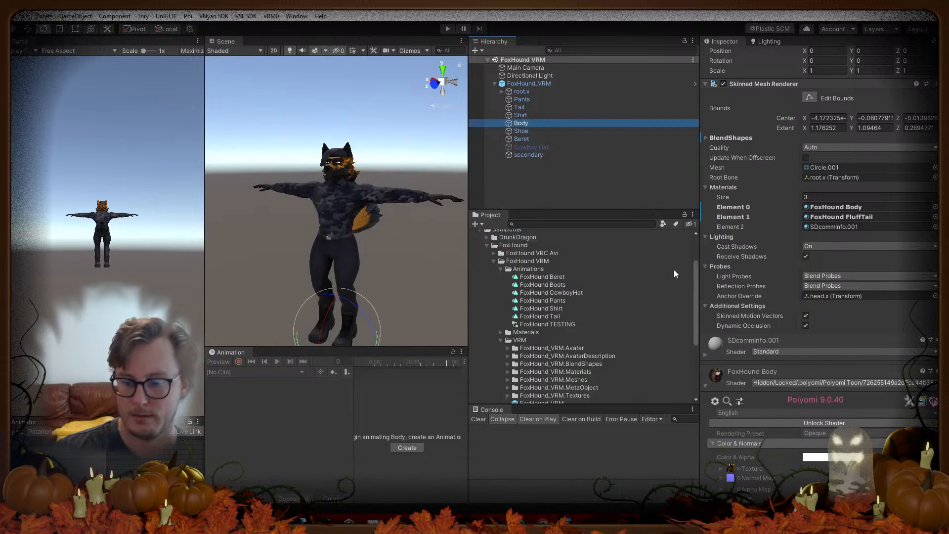
pyautogui.moveTo(688, 522)
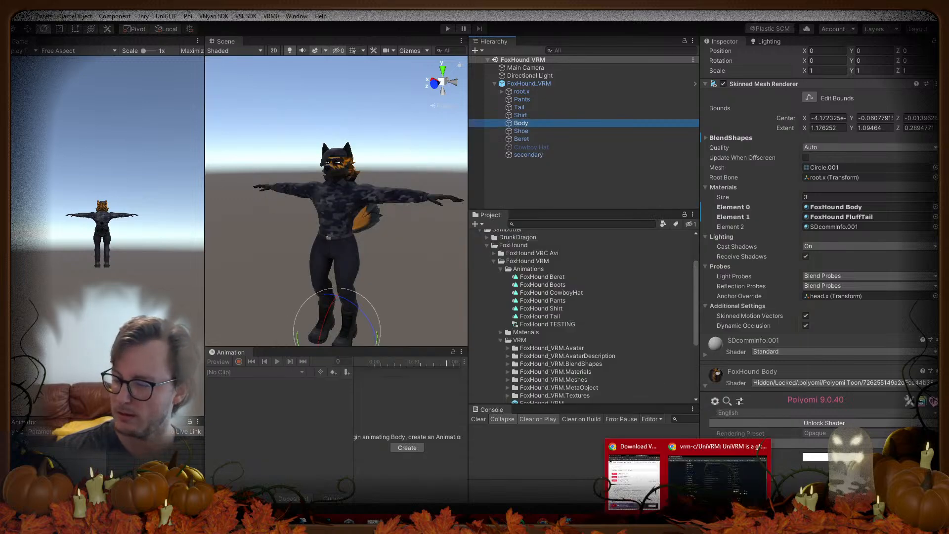
pyautogui.click(545, 474)
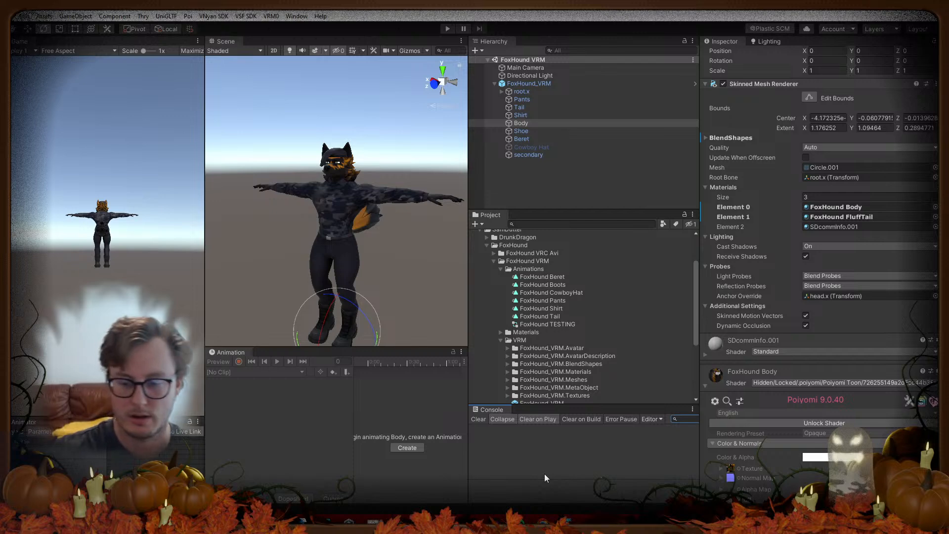
pyautogui.moveTo(690, 521)
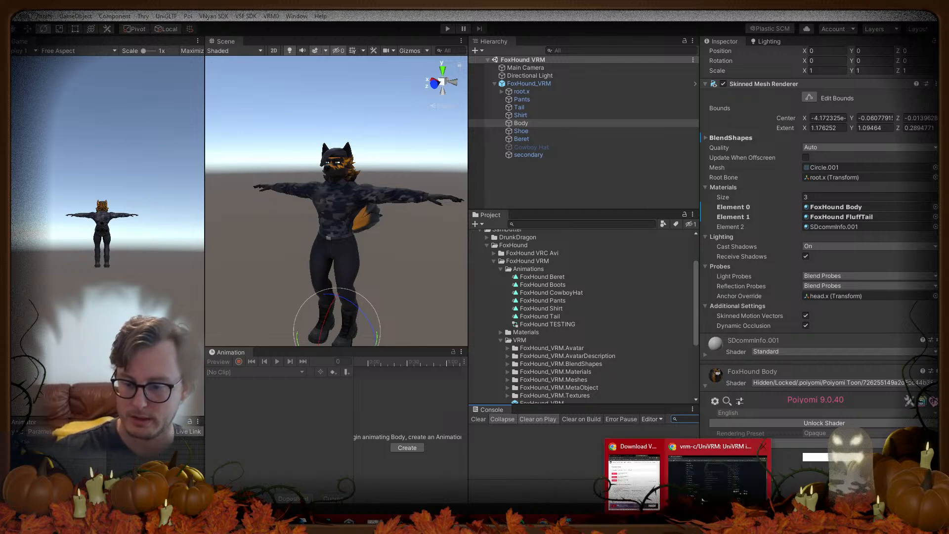
pyautogui.click(705, 499)
# Step: Search Google for 'mtion vtuber' in a new tab
pyautogui.hotkey('ctrl', 't')
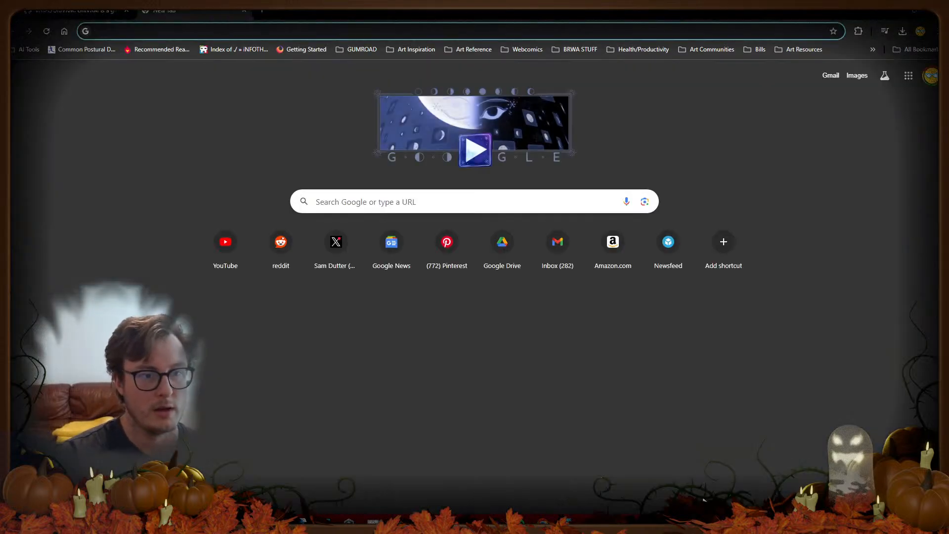
pyautogui.write('mtion')
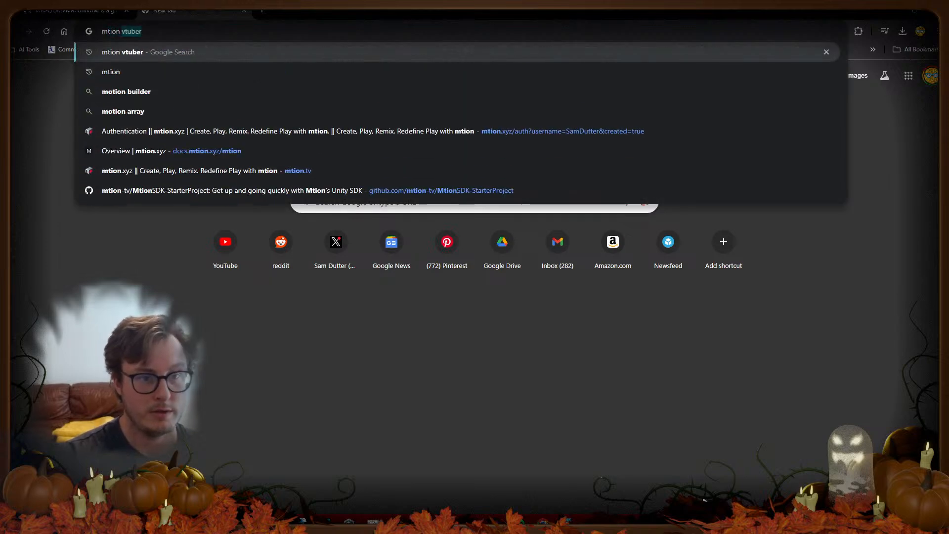
pyautogui.press('Down')
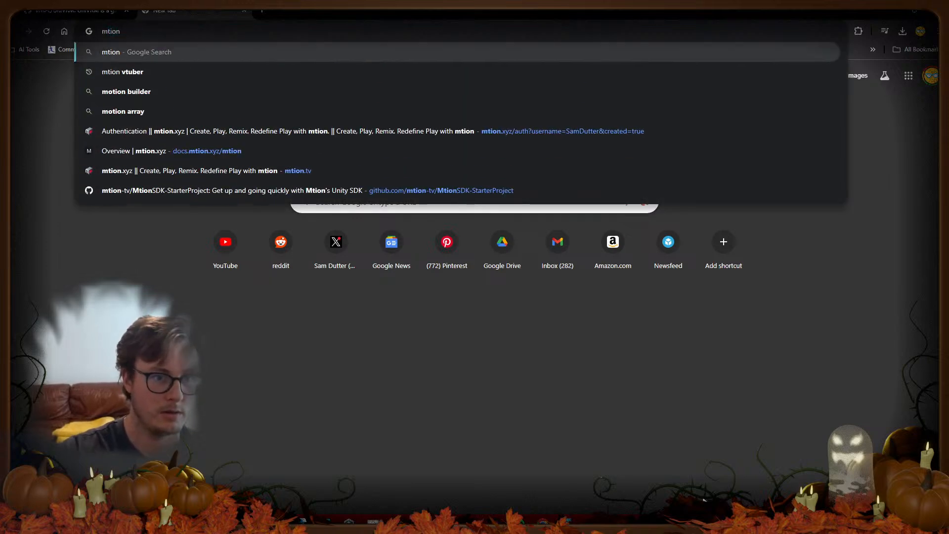
pyautogui.press('Down')
pyautogui.press('Return')
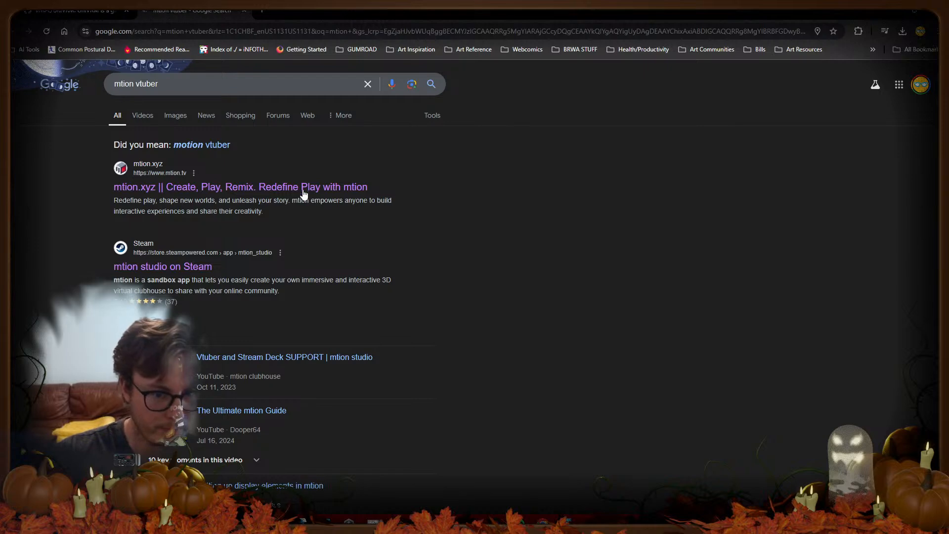
# Step: Open the mtion.xyz result and follow its footer link to the Documentation
pyautogui.click(305, 190)
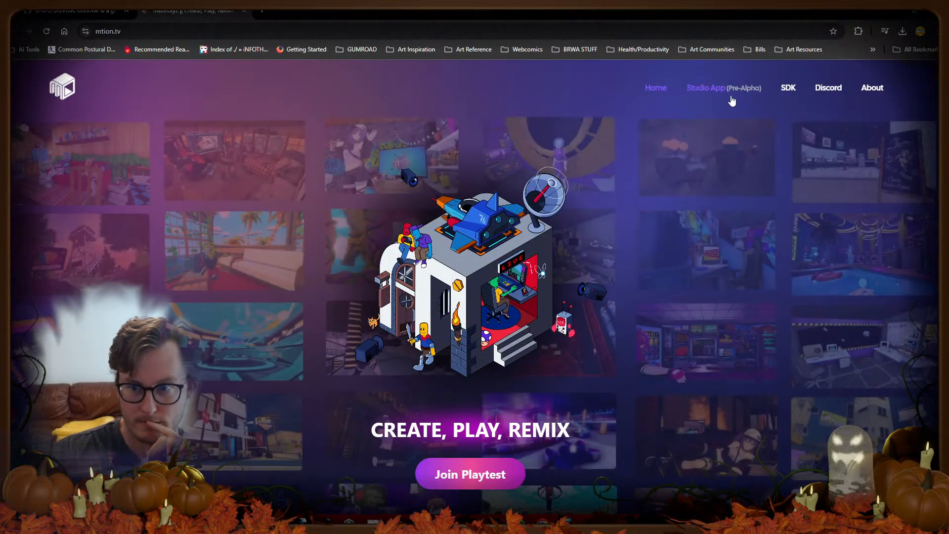
pyautogui.scroll(-7, 496, 294)
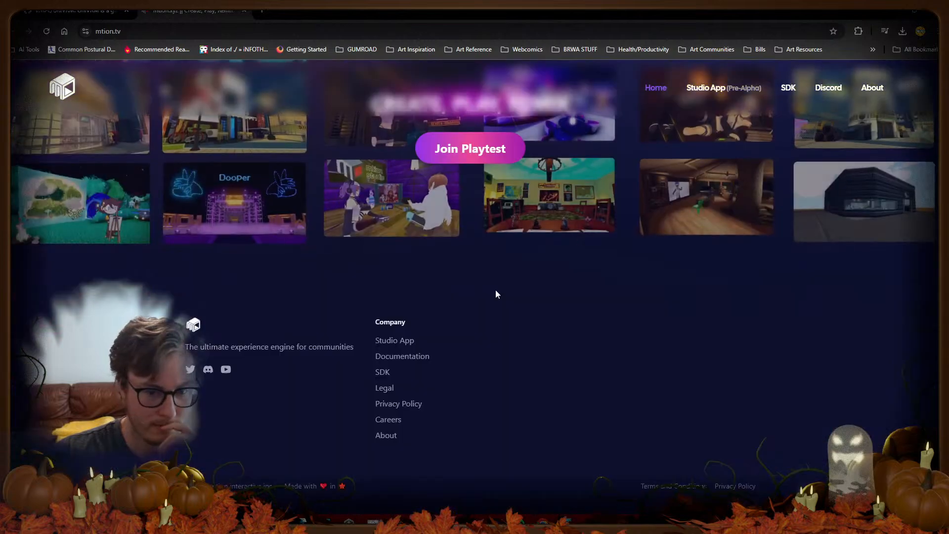
pyautogui.click(404, 358)
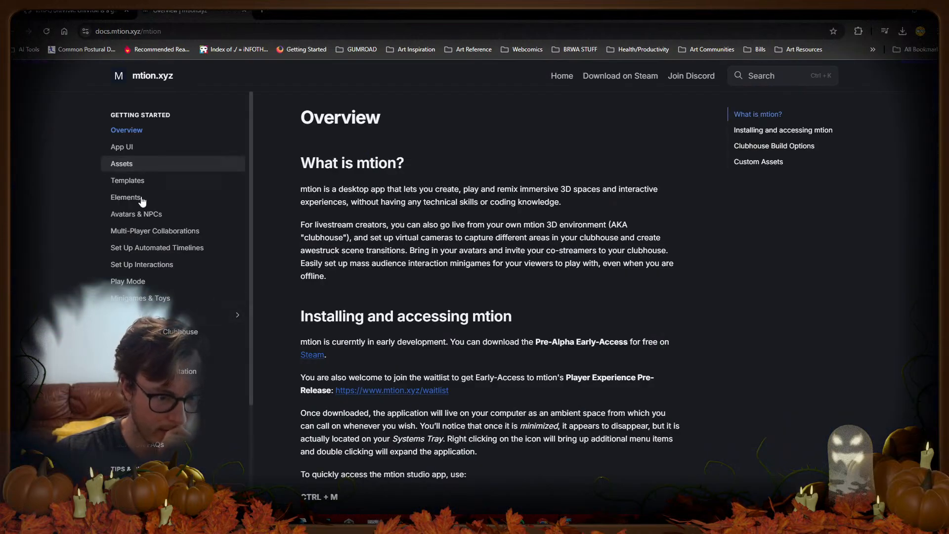
pyautogui.click(136, 214)
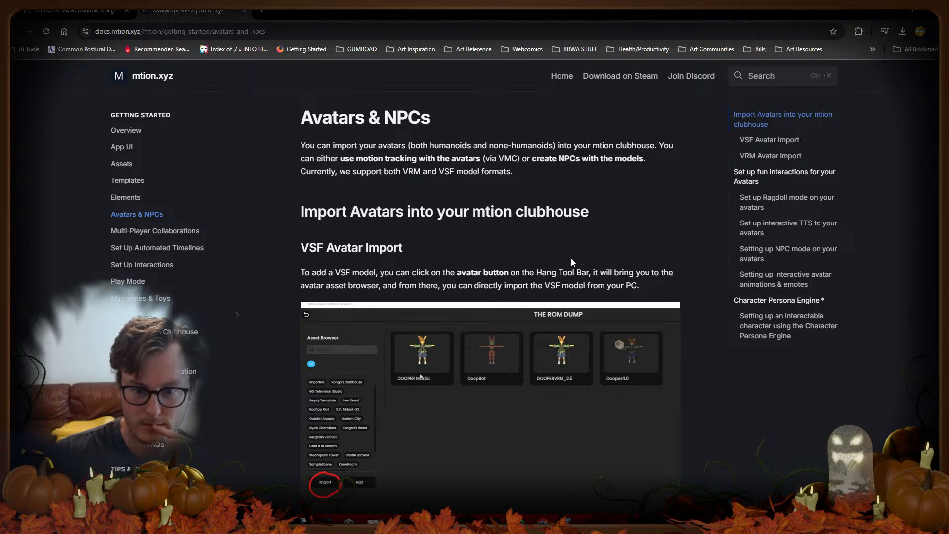
pyautogui.scroll(-8, 571, 260)
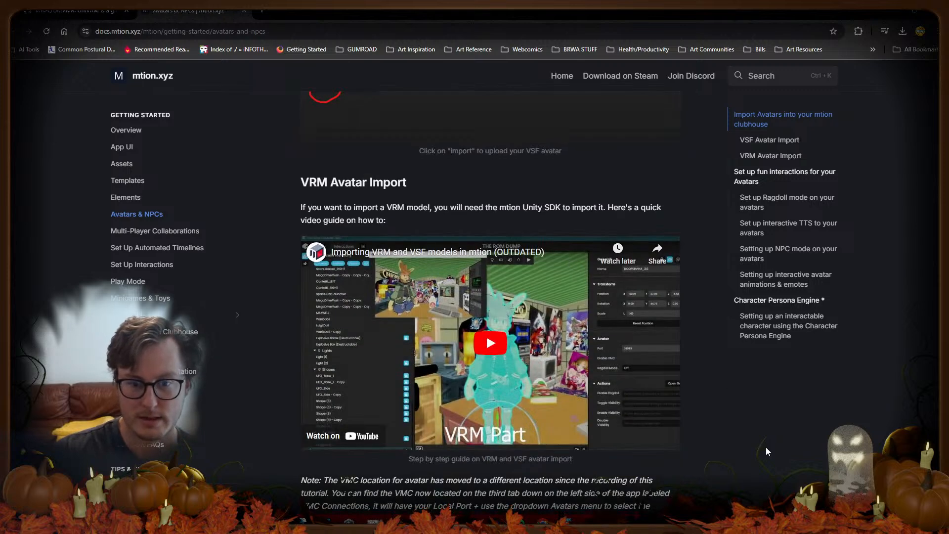
pyautogui.scroll(-6, 764, 448)
pyautogui.scroll(-8, 767, 407)
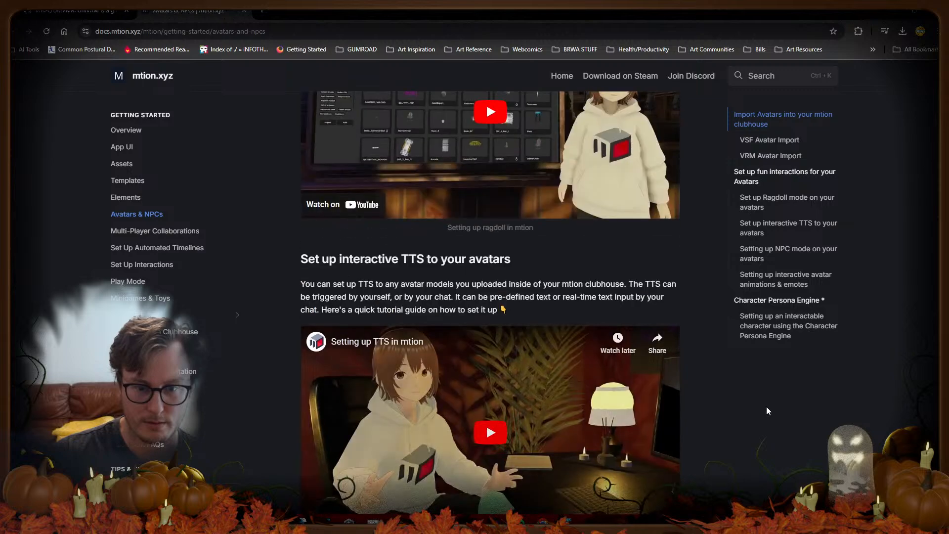
pyautogui.scroll(-6, 767, 406)
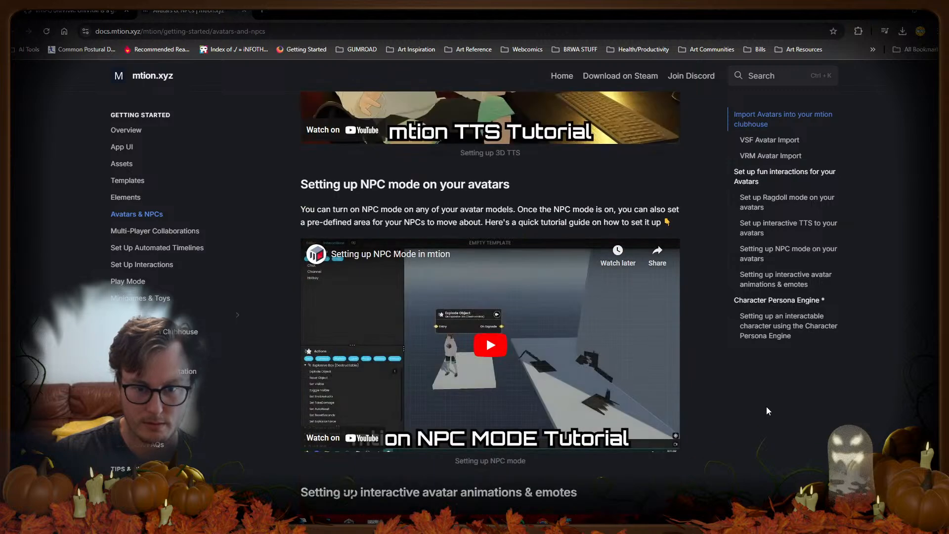
pyautogui.scroll(-4, 767, 407)
pyautogui.scroll(-6, 767, 407)
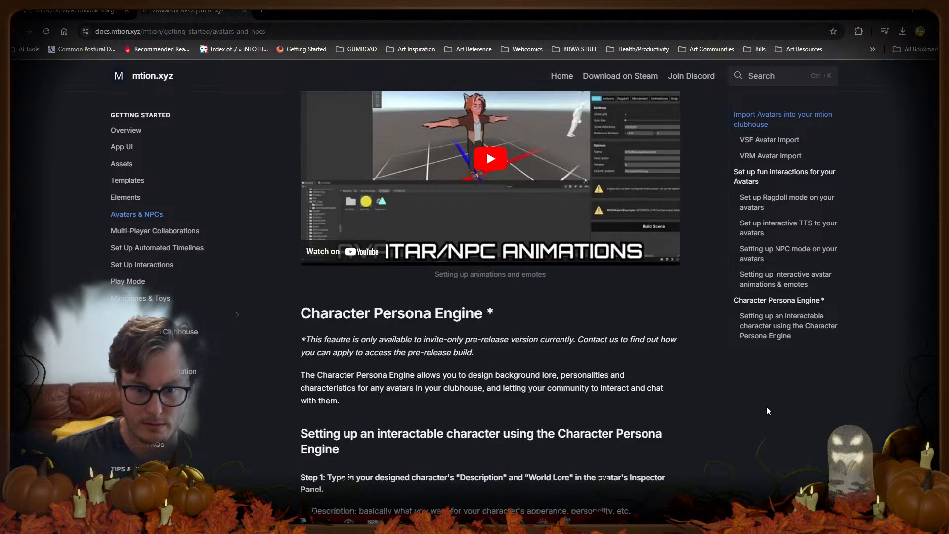
pyautogui.scroll(-6, 669, 417)
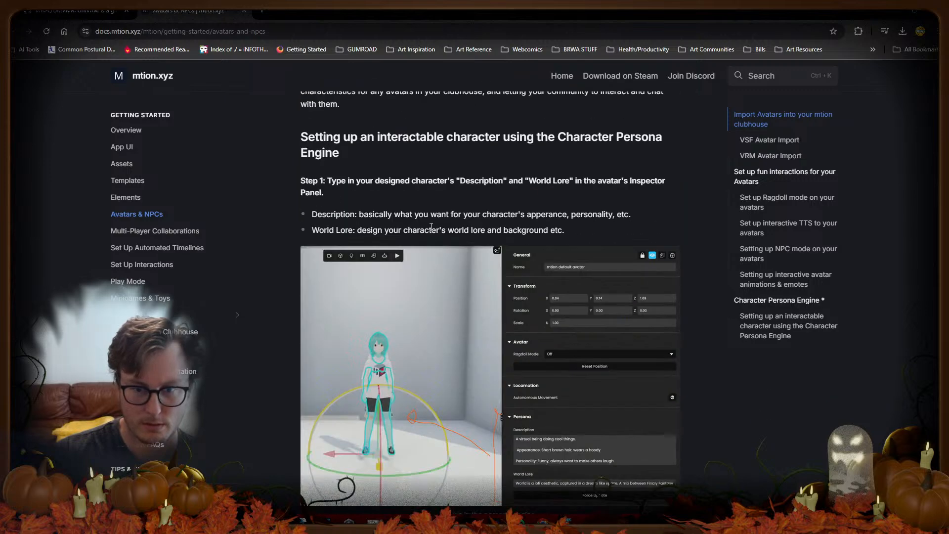
pyautogui.scroll(-4, 451, 258)
pyautogui.scroll(-3, 432, 239)
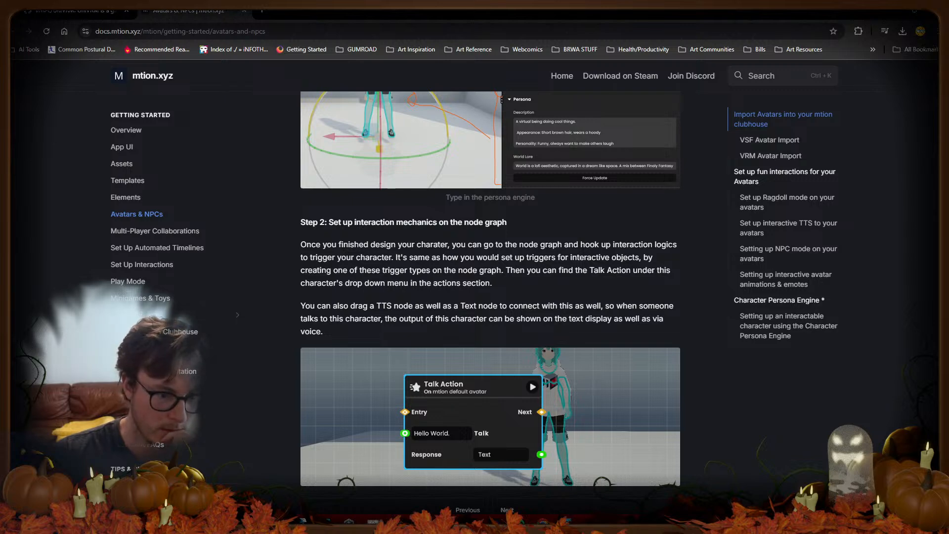
# Step: Close the mtion docs tab and read the UniVRM README's supported file types, including VRM-Animation (.vrma)
pyautogui.click(244, 10)
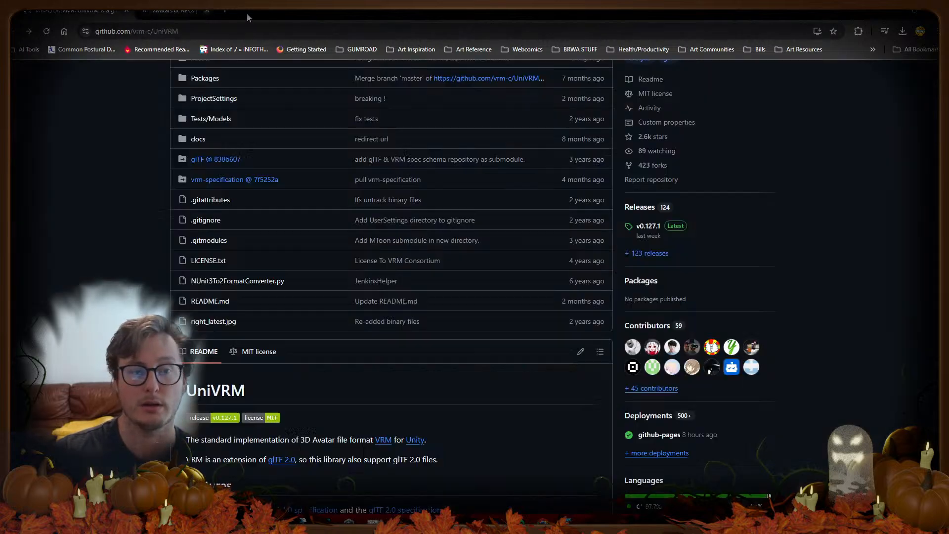
pyautogui.scroll(-10, 111, 245)
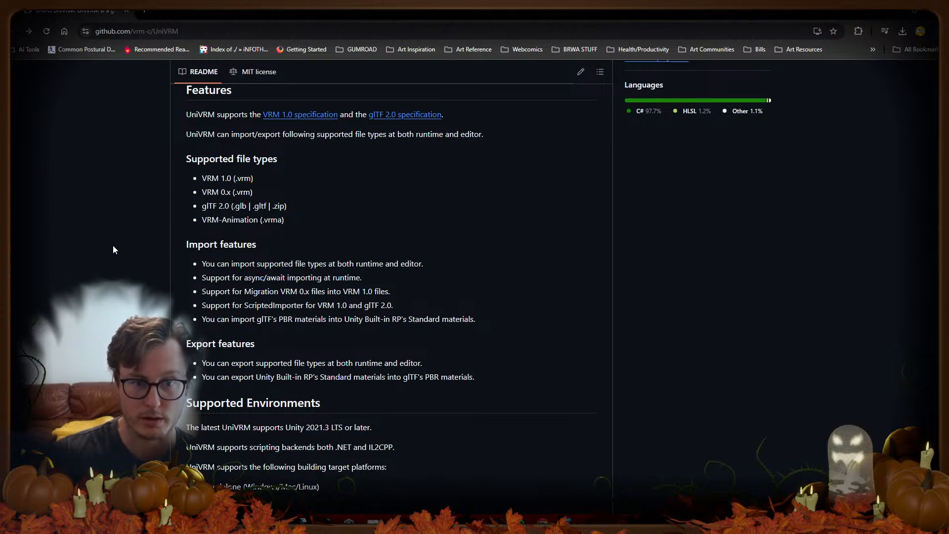
pyautogui.scroll(2, 113, 245)
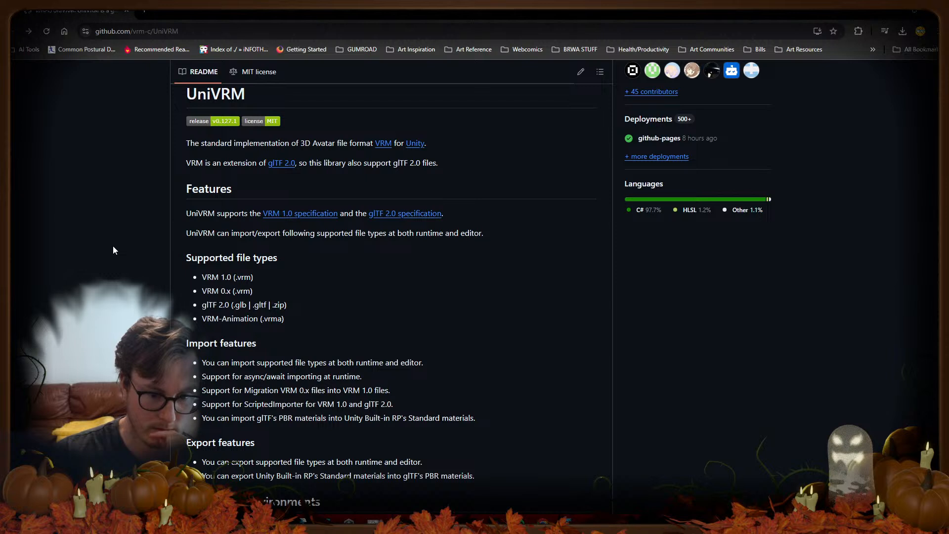
pyautogui.moveTo(201, 319); pyautogui.dragTo(299, 325)
pyautogui.click(386, 324)
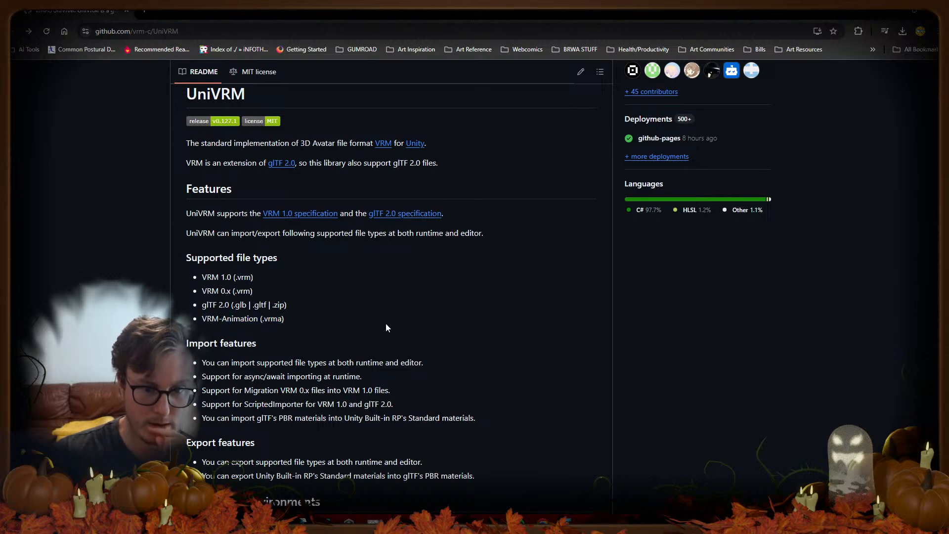
pyautogui.moveTo(198, 233); pyautogui.dragTo(380, 238)
pyautogui.click(471, 286)
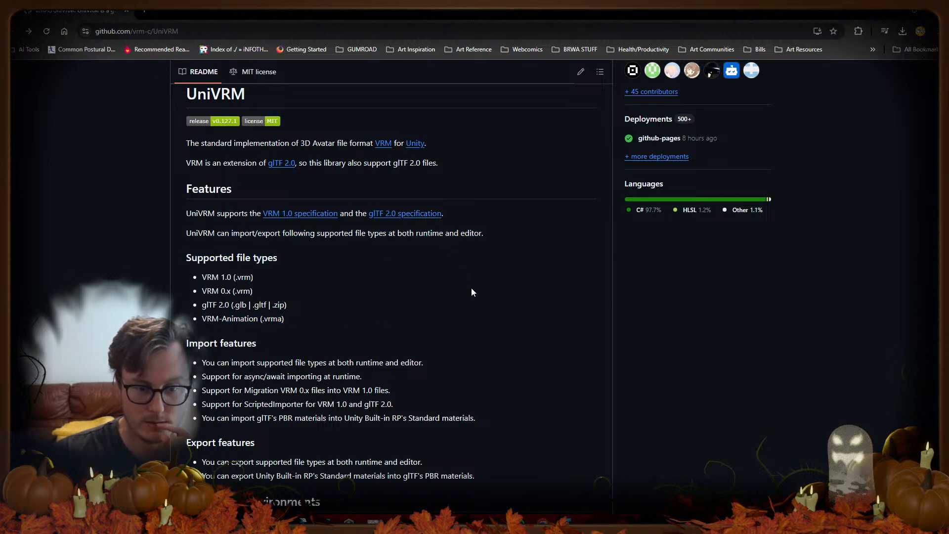
pyautogui.scroll(-6, 376, 321)
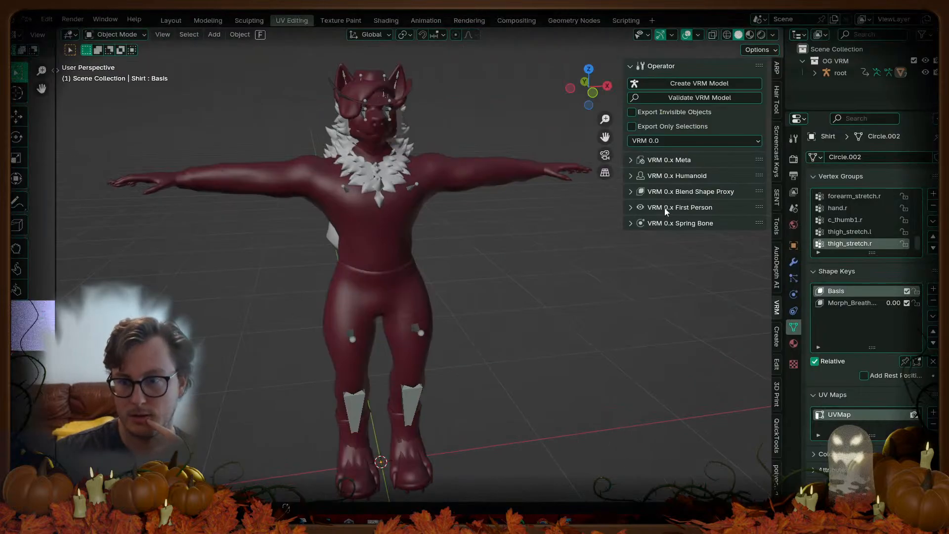
# Step: Check the VRM 0.x Meta panel, save FoxHound_VRM.blend, and minimize Blender
pyautogui.click(684, 161)
pyautogui.click(684, 161)
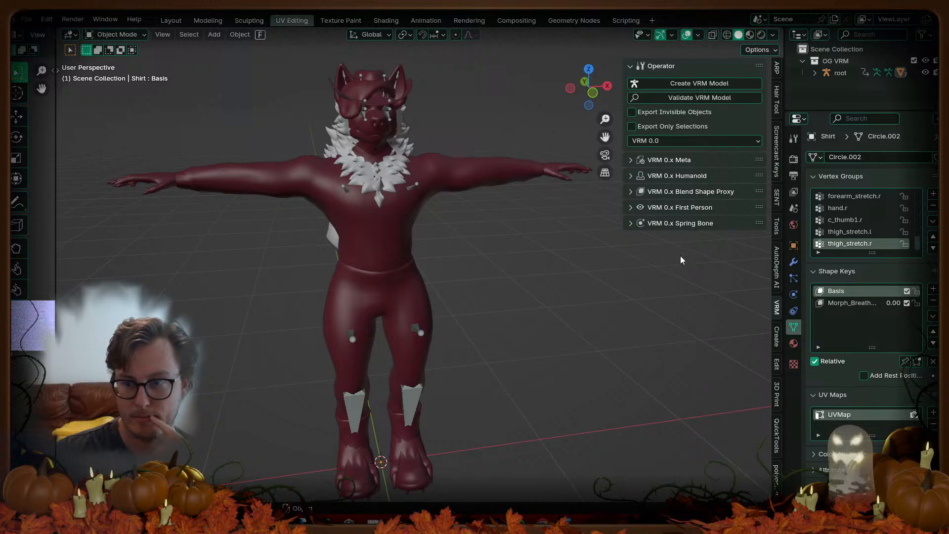
pyautogui.hotkey('ctrl', 's')
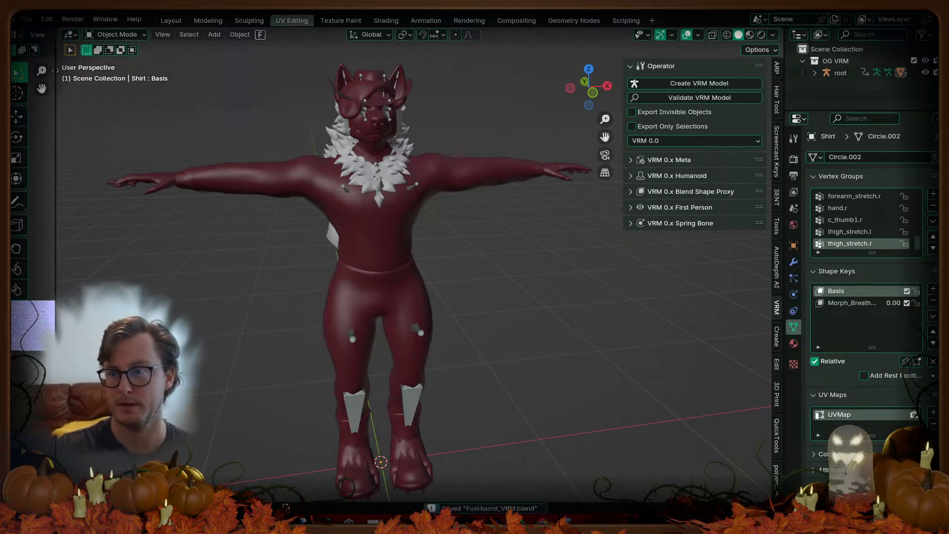
pyautogui.click(891, 5)
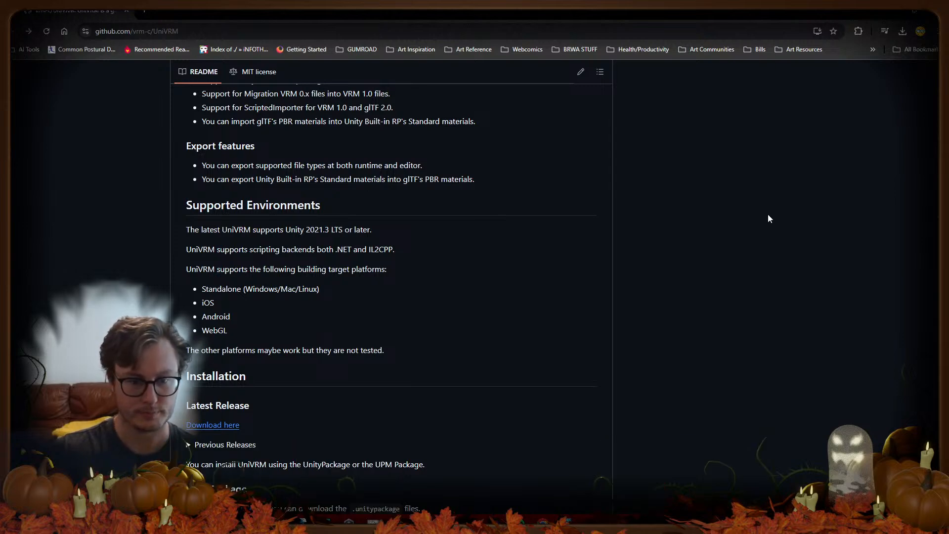
pyautogui.scroll(-4, 299, 287)
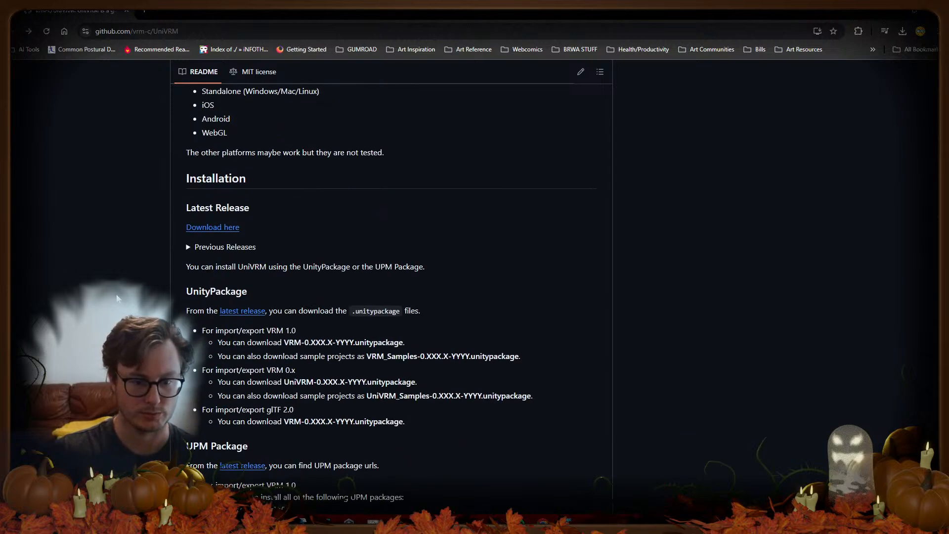
pyautogui.scroll(-6, 112, 298)
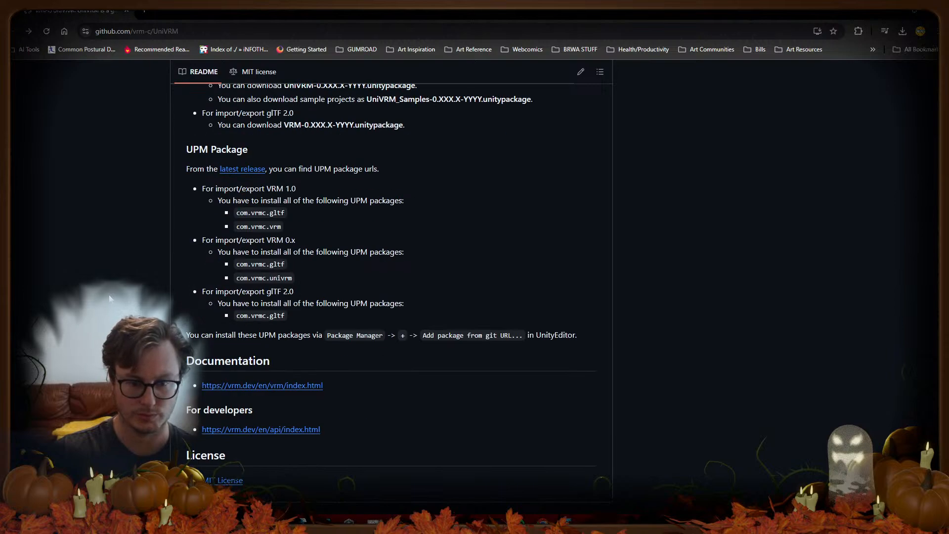
pyautogui.scroll(-1, 109, 298)
pyautogui.scroll(20, 111, 299)
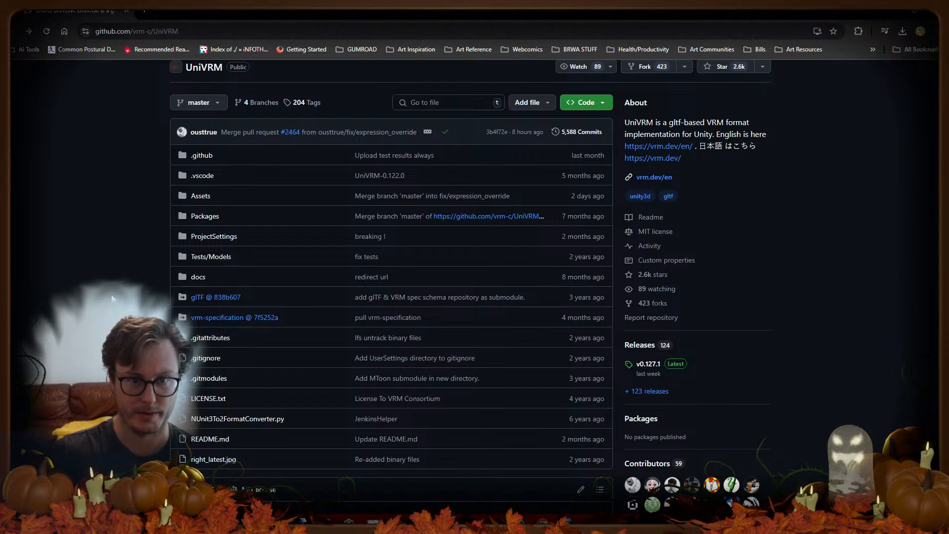
pyautogui.scroll(-4, 112, 298)
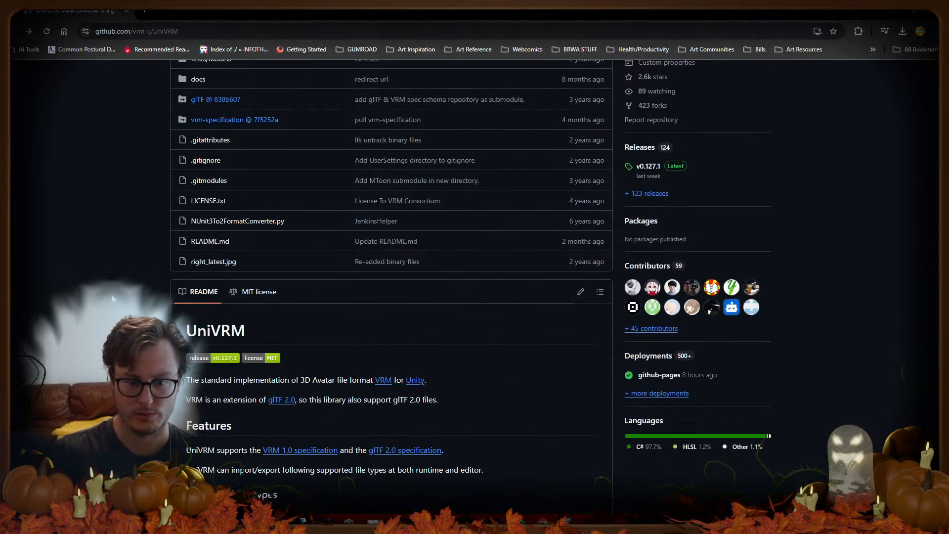
# Step: Back in Unity, select FoxHound_VRM and open the FoxHound Shirt clip from its Shirt field
pyautogui.hotkey('alt', 'Tab')
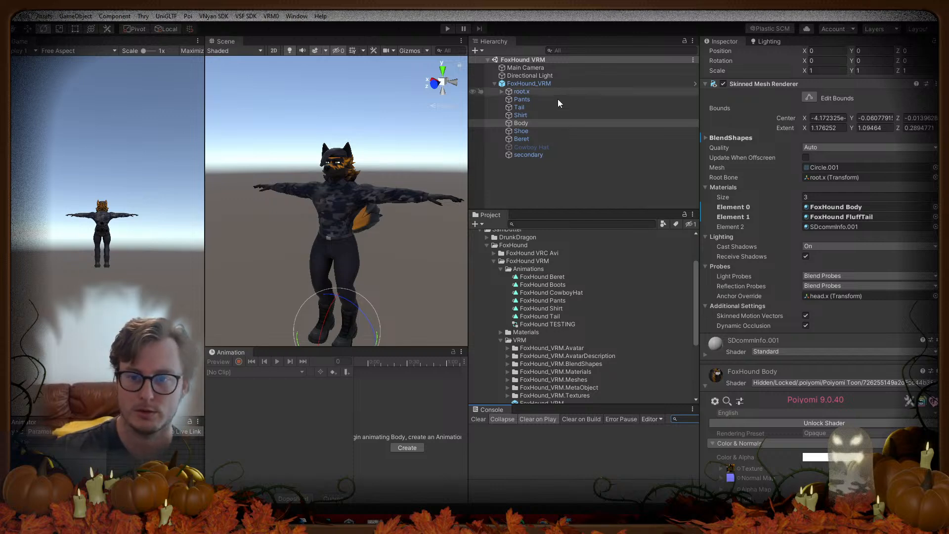
pyautogui.click(512, 84)
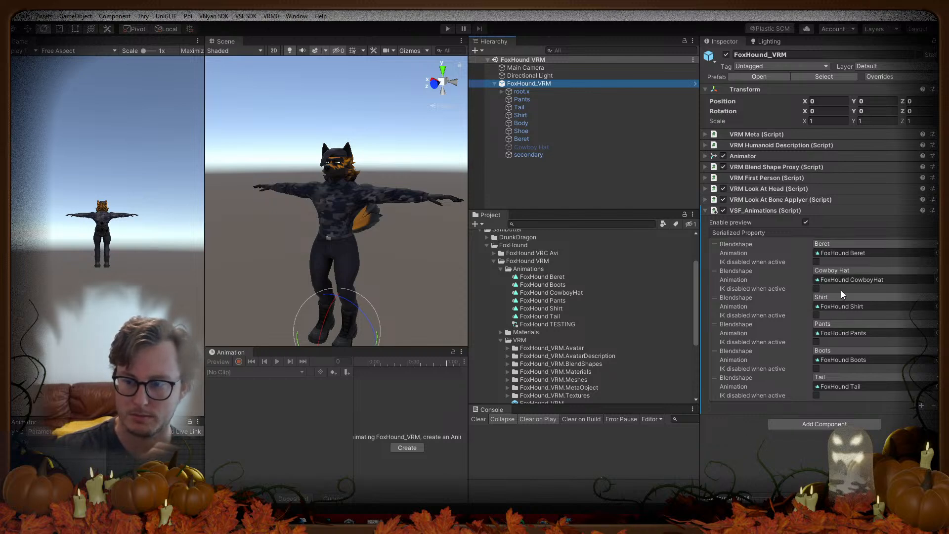
pyautogui.click(851, 306)
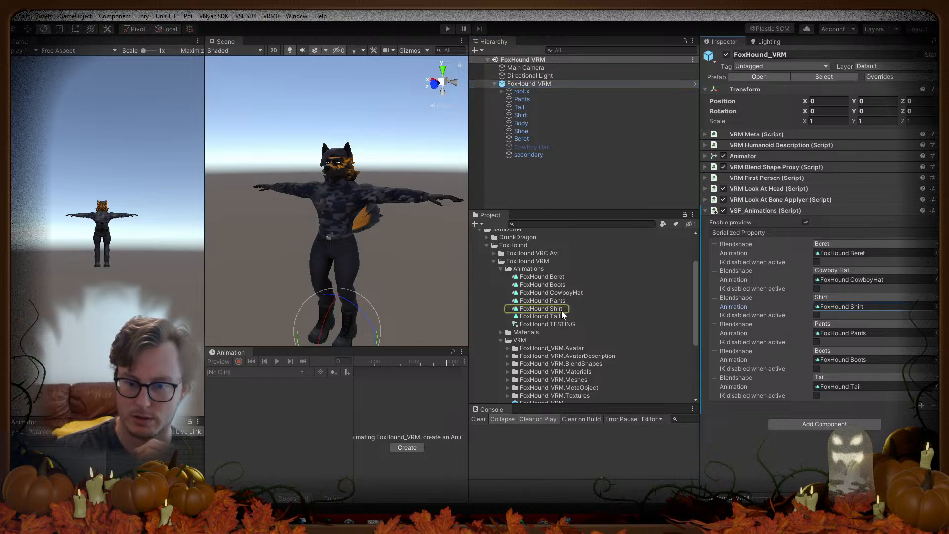
pyautogui.click(562, 310)
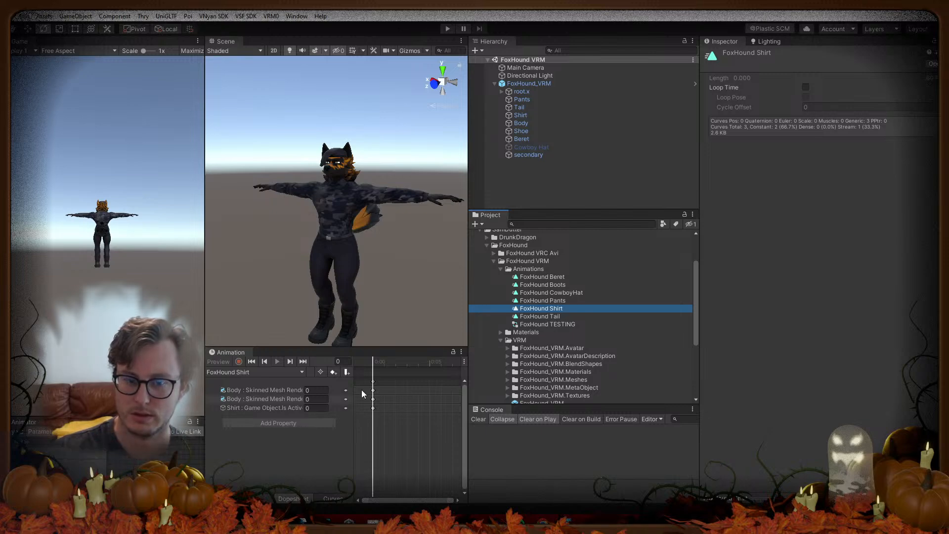
# Step: Widen the Scene and Animation panels, select FoxHound_VRM, and start Play mode
pyautogui.moveTo(204, 393); pyautogui.dragTo(99, 392)
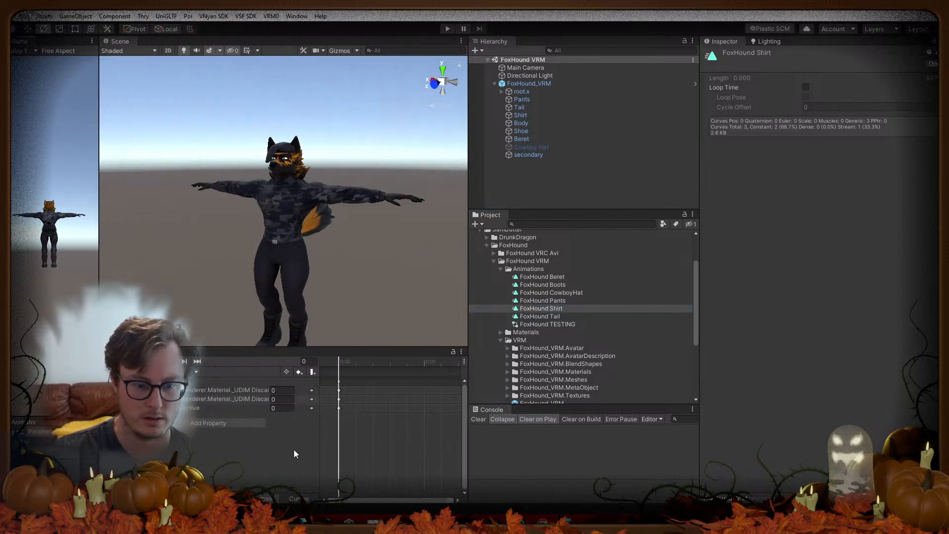
pyautogui.moveTo(467, 456); pyautogui.dragTo(655, 438)
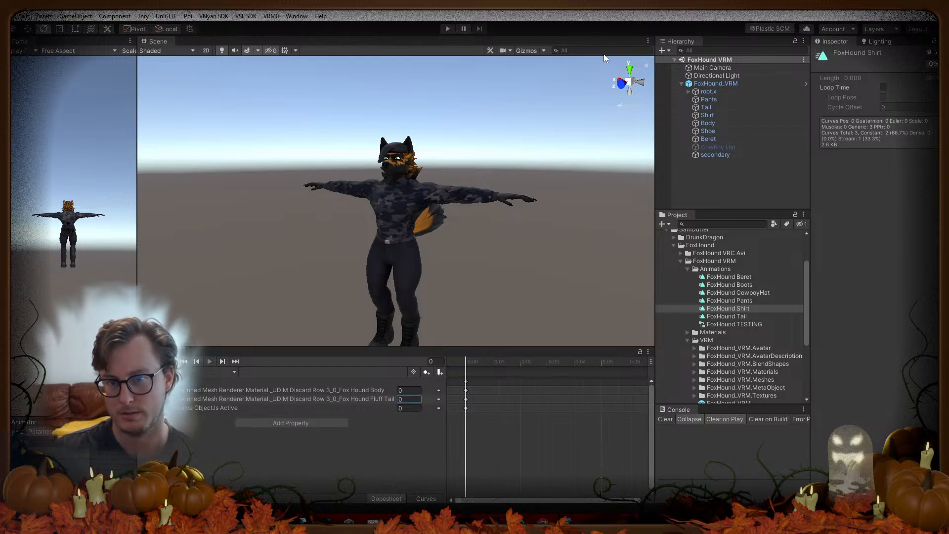
pyautogui.click(715, 83)
pyautogui.click(450, 28)
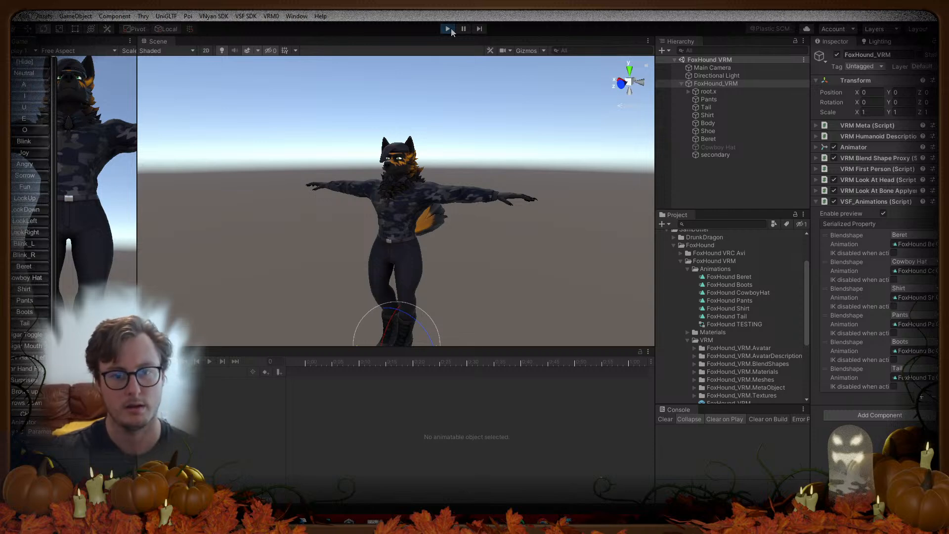
# Step: Select the Body mesh and widen the Inspector to read its FoxHound Body material settings
pyautogui.click(710, 115)
pyautogui.click(708, 124)
pyautogui.scroll(-10, 855, 346)
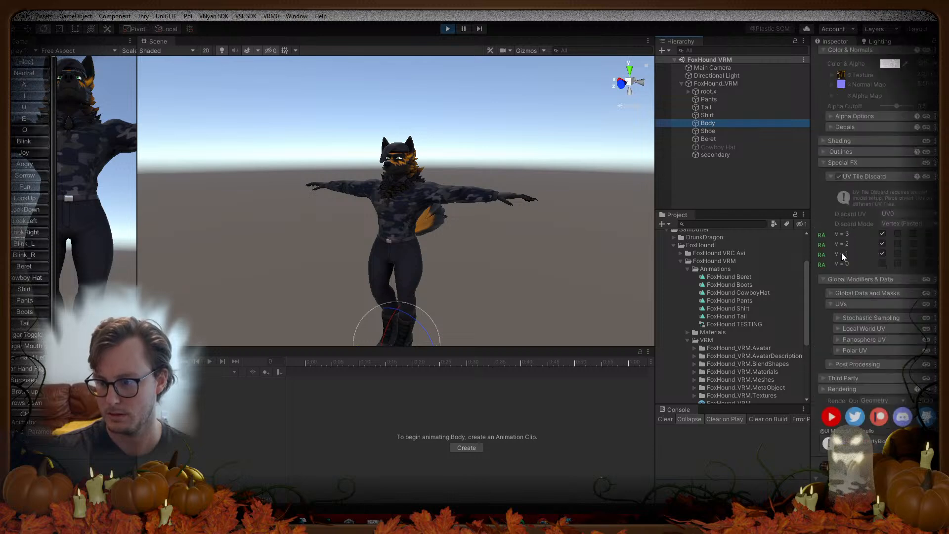
pyautogui.scroll(4, 865, 183)
pyautogui.click(820, 162)
pyautogui.scroll(-9, 845, 258)
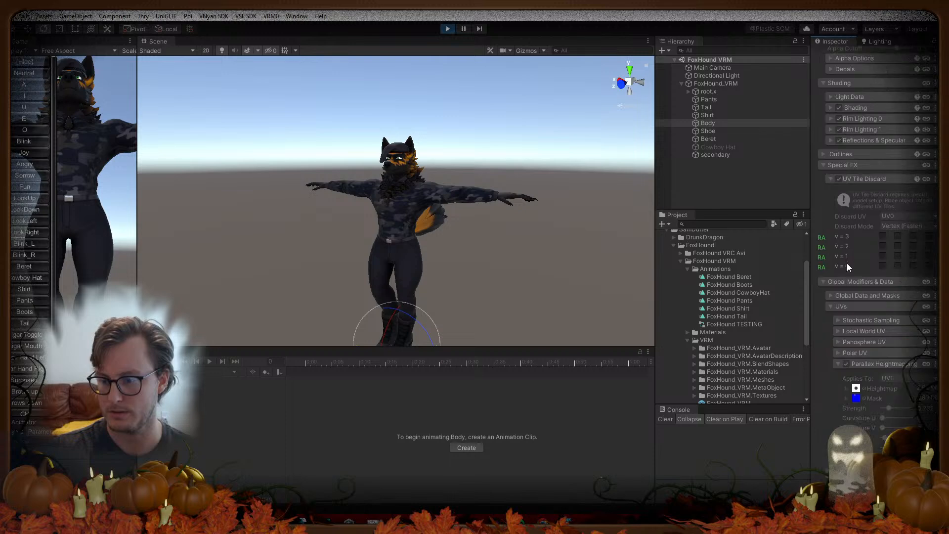
pyautogui.scroll(9, 859, 277)
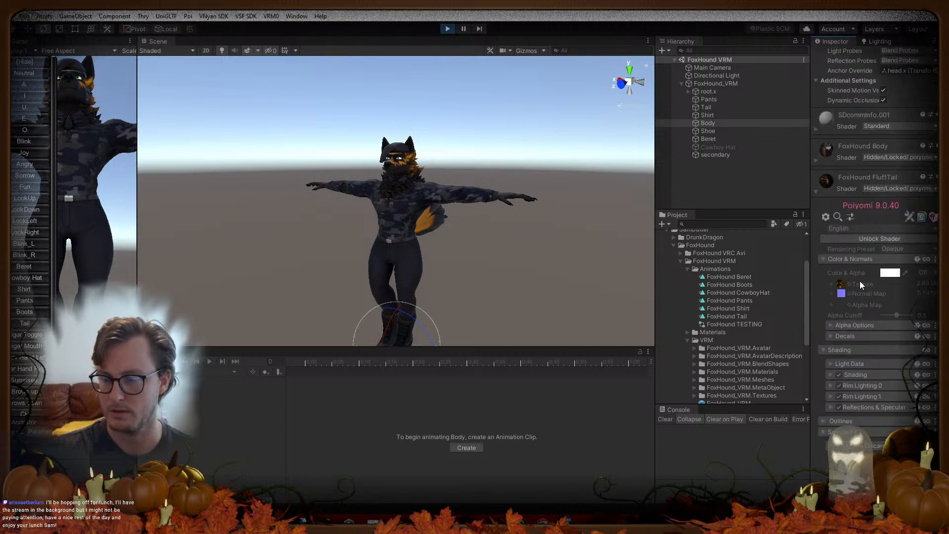
pyautogui.moveTo(811, 184); pyautogui.dragTo(569, 186)
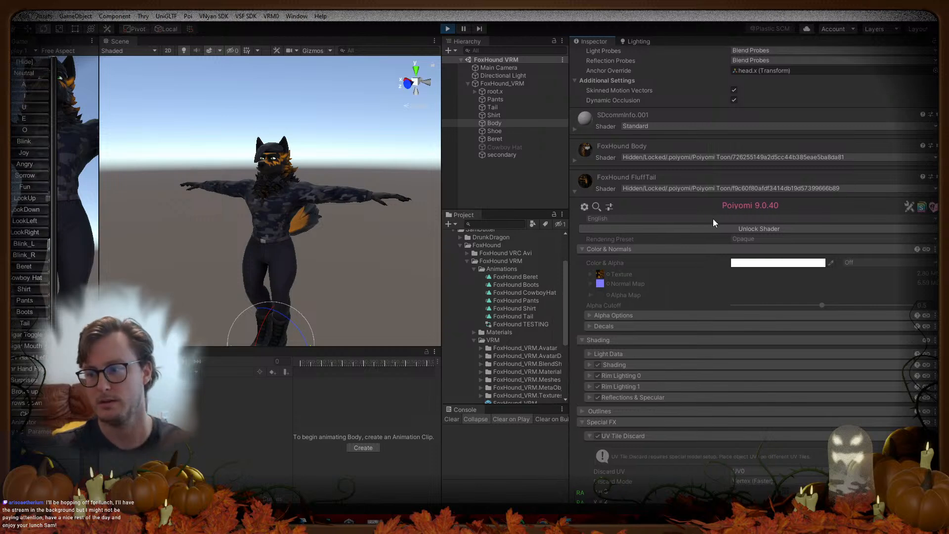
pyautogui.scroll(-6, 714, 220)
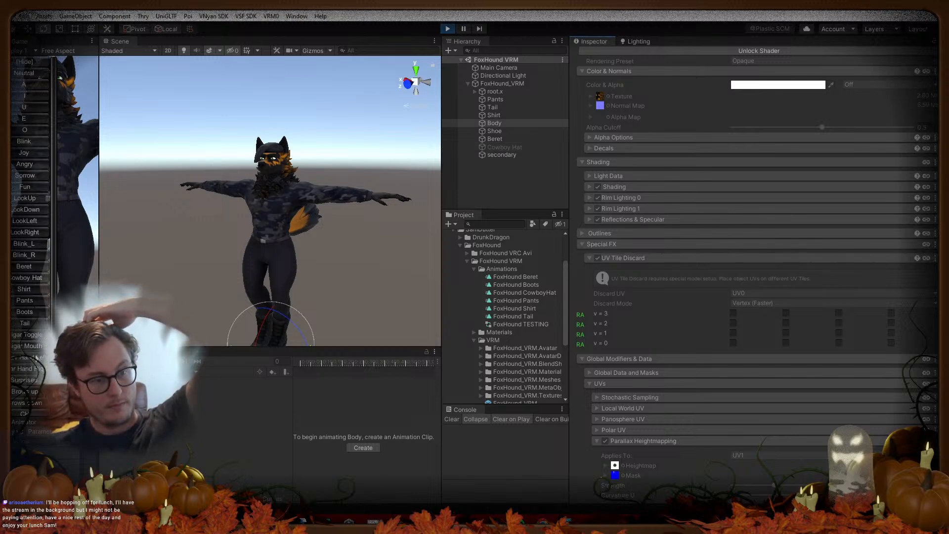
# Step: Toggle the Shirt and Pants clothing on and off, then stop Play mode
pyautogui.click(21, 292)
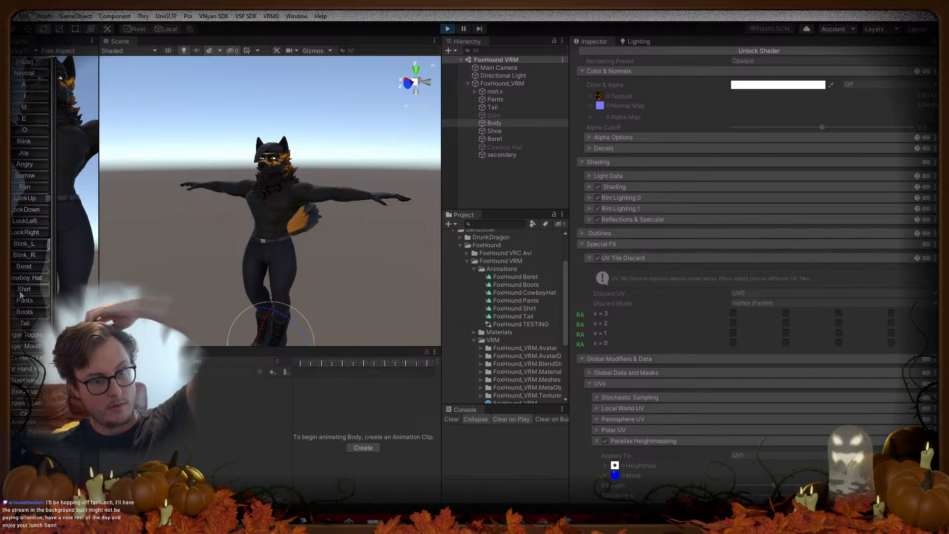
pyautogui.click(21, 300)
pyautogui.click(21, 290)
pyautogui.click(20, 299)
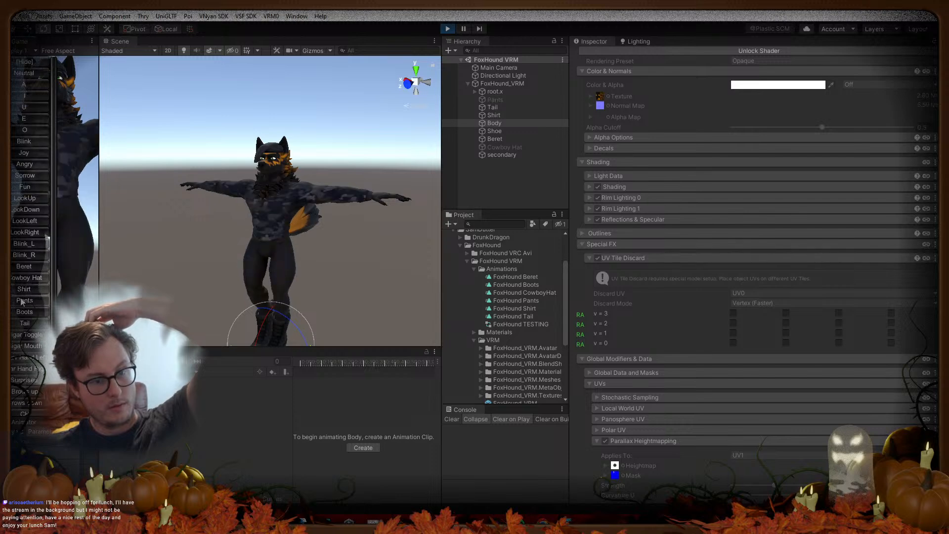
pyautogui.click(446, 30)
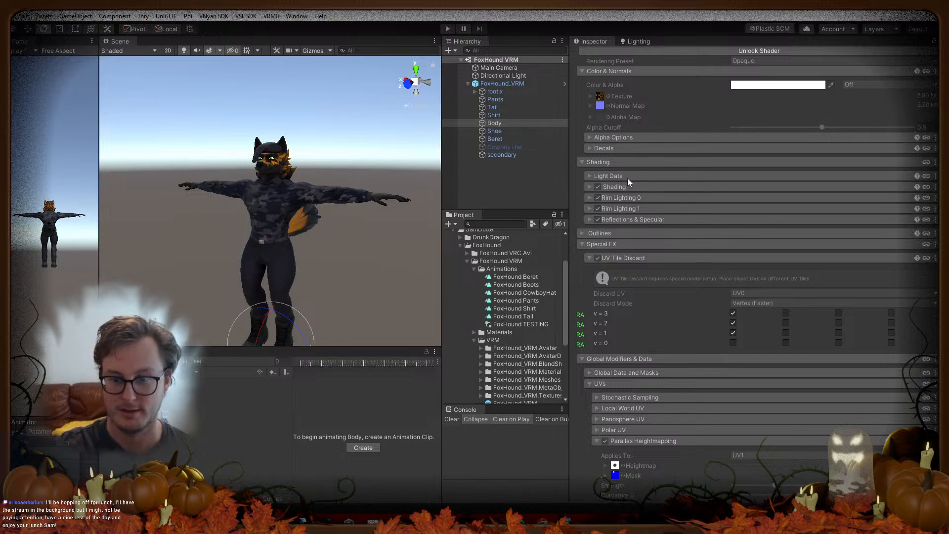
# Step: Review the FoxHound Body and FluffTail material foldouts, then collapse the Animations and VRM folders
pyautogui.scroll(-4, 663, 256)
pyautogui.scroll(2, 686, 269)
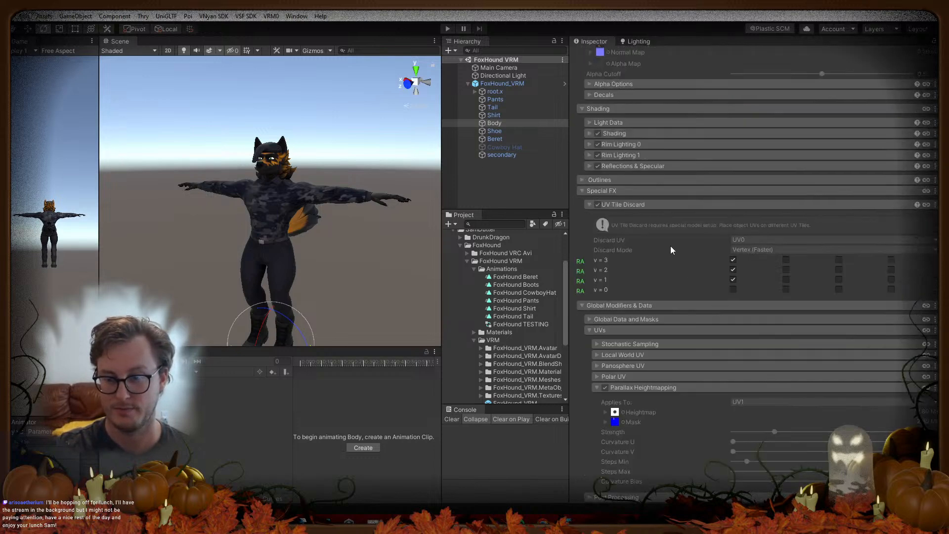
pyautogui.scroll(9, 645, 202)
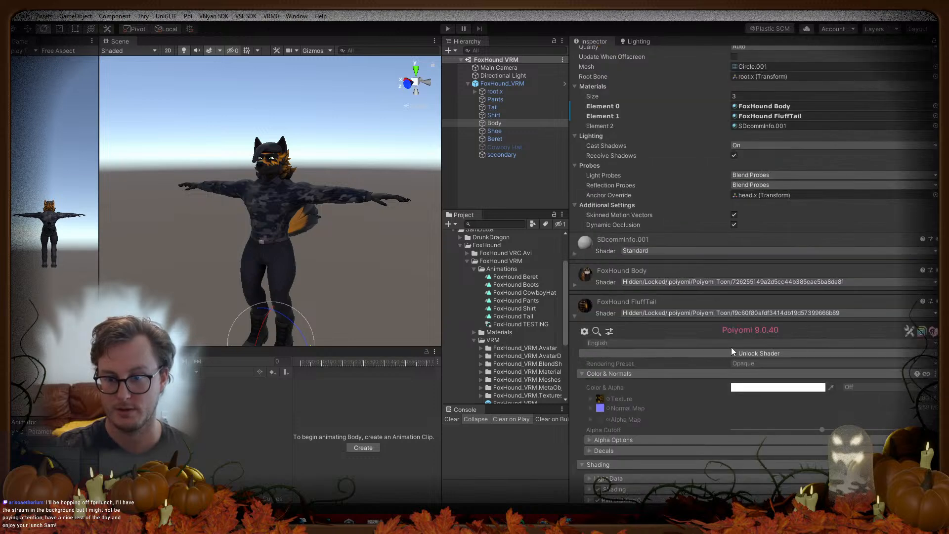
pyautogui.scroll(4, 699, 239)
pyautogui.scroll(-4, 691, 249)
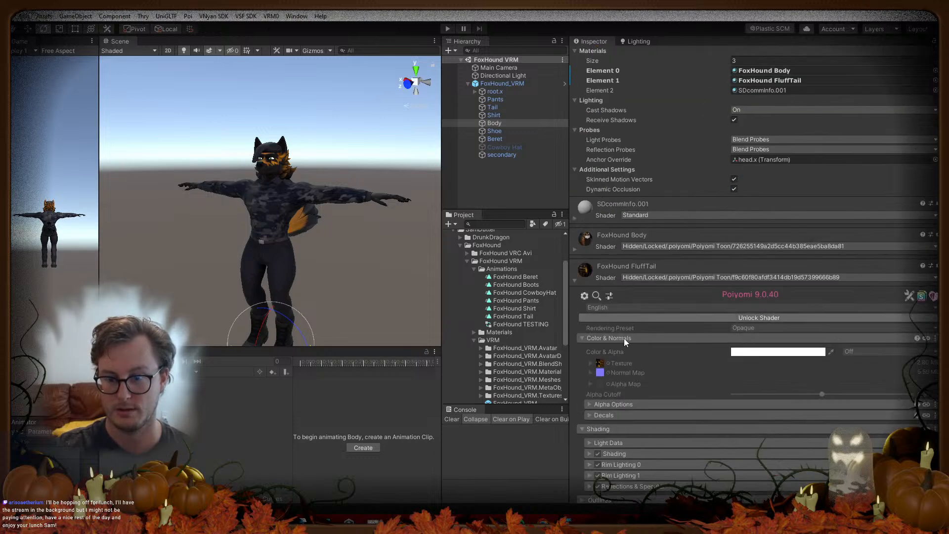
pyautogui.click(576, 251)
pyautogui.click(575, 250)
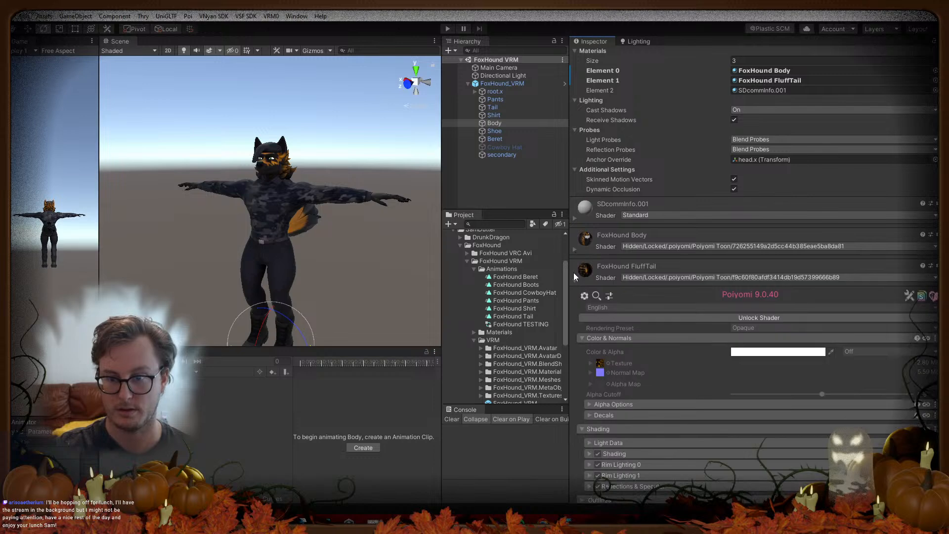
pyautogui.click(574, 278)
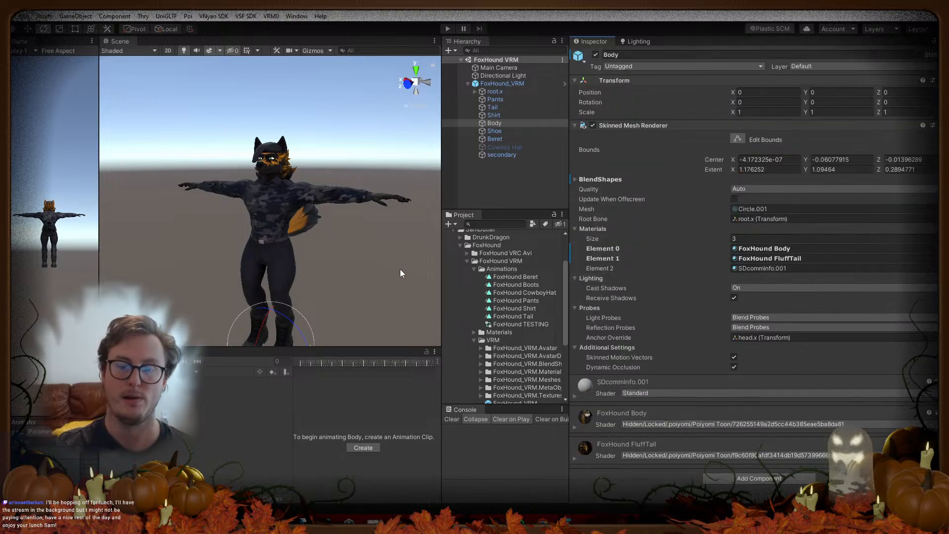
pyautogui.click(474, 269)
pyautogui.click(475, 286)
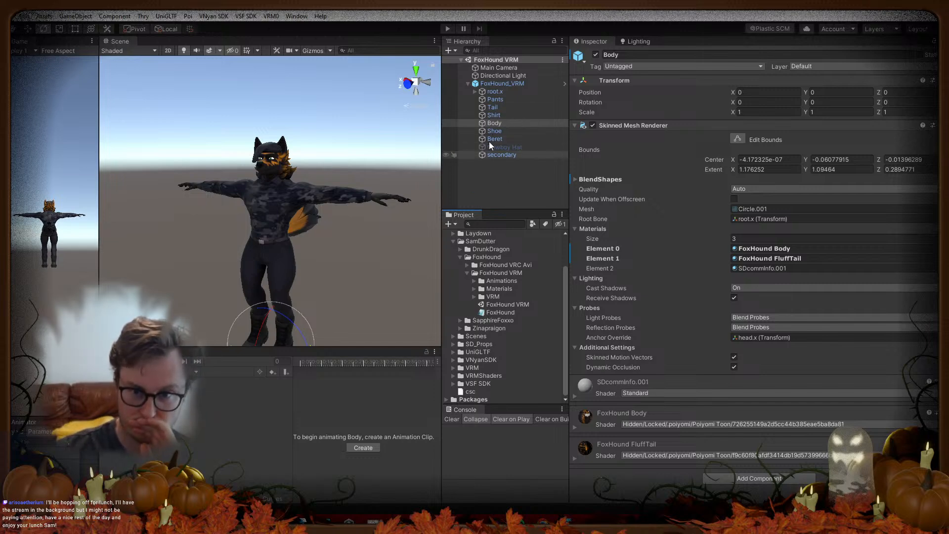
# Step: Clear the Shirt toggle's animation slot on FoxHound_VRM and test it in Play mode
pyautogui.click(491, 85)
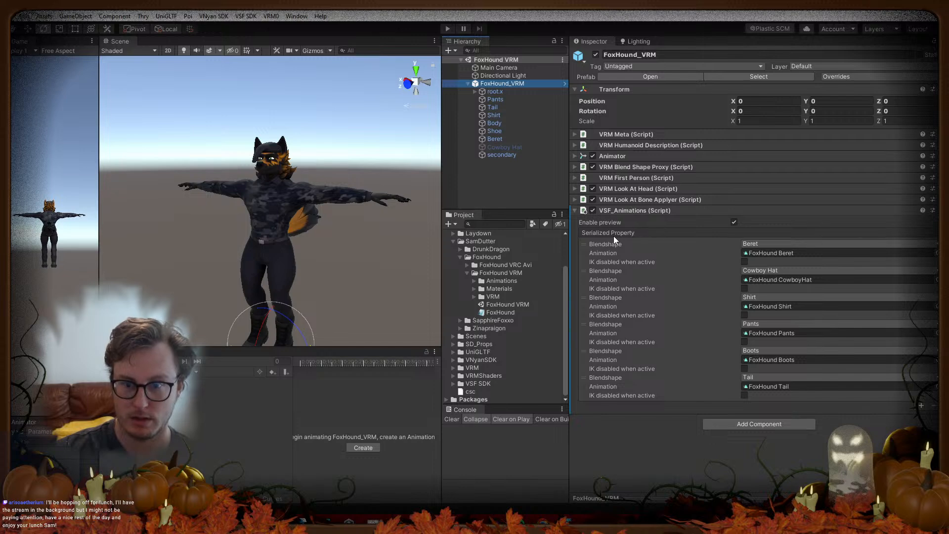
pyautogui.click(593, 209)
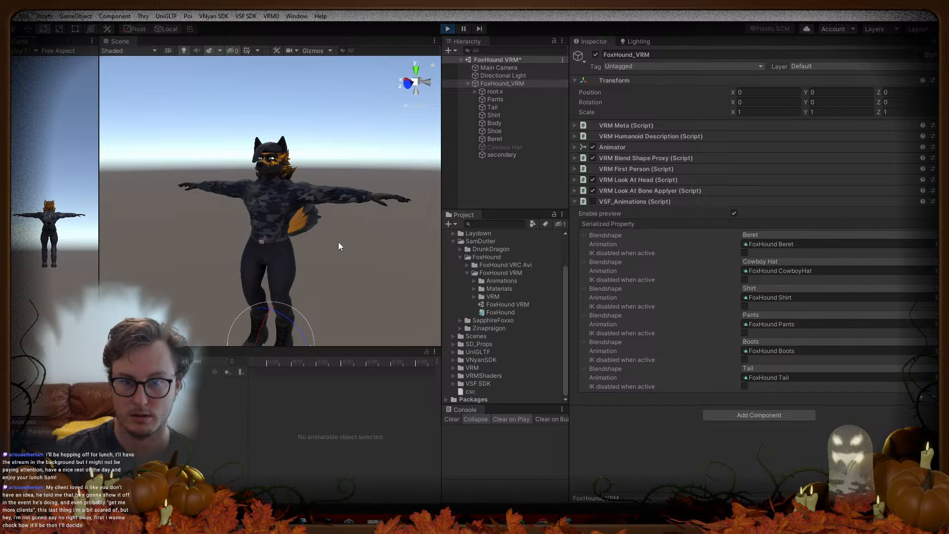
pyautogui.click(447, 28)
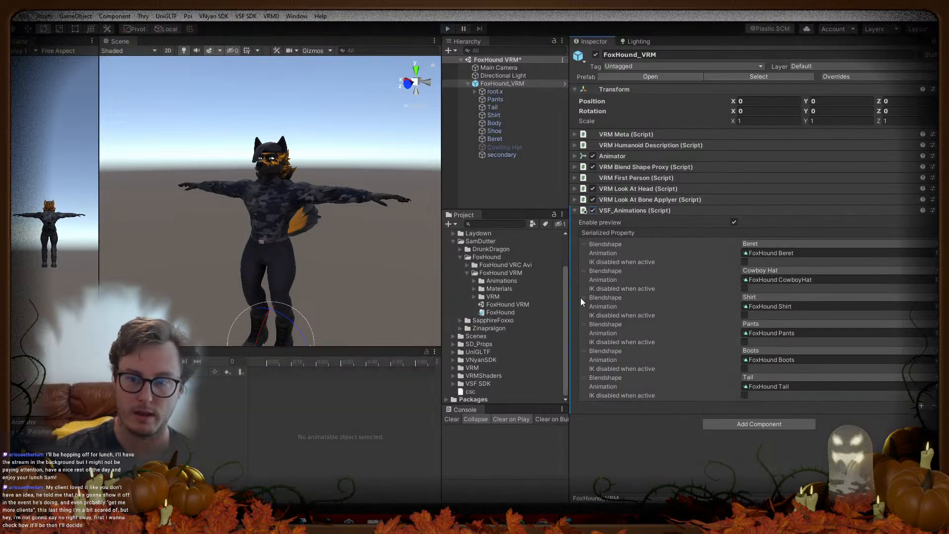
pyautogui.click(785, 307)
pyautogui.press('Delete')
pyautogui.click(448, 28)
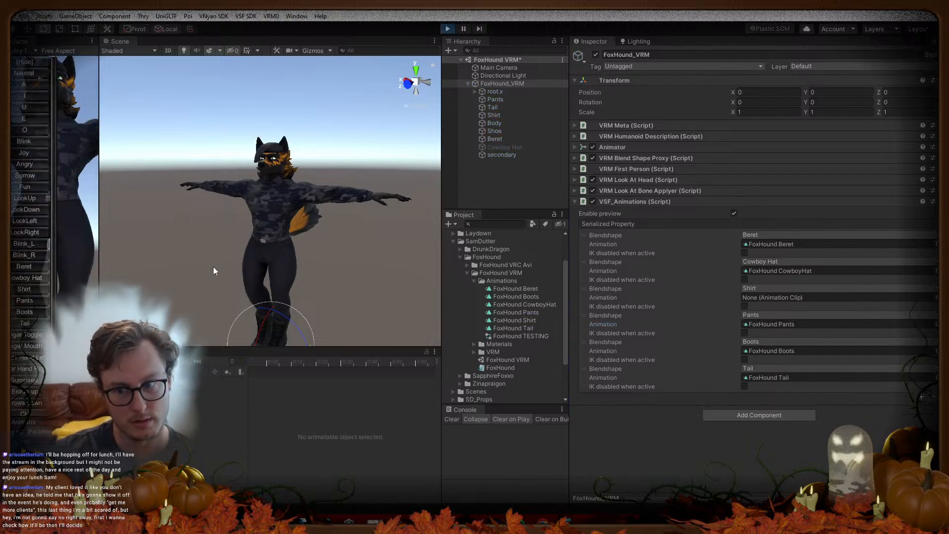
pyautogui.click(448, 28)
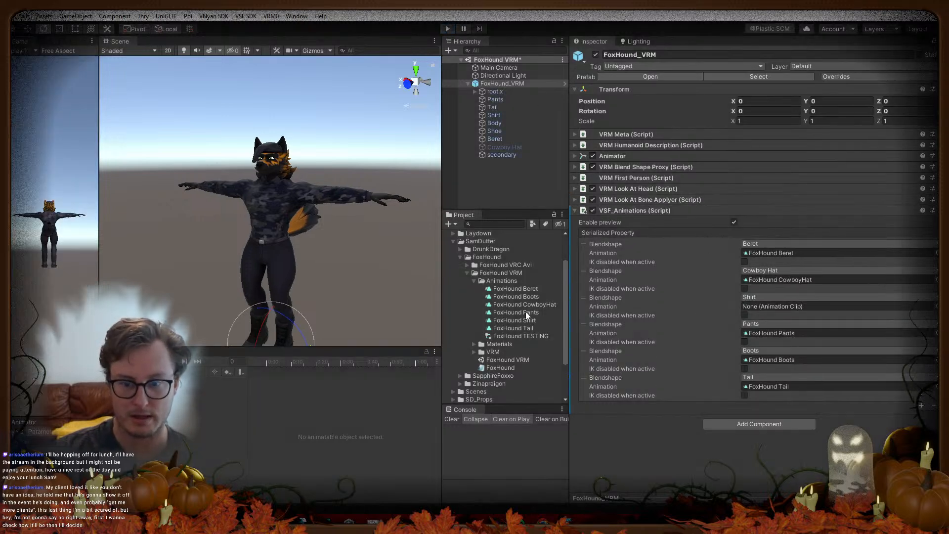
# Step: Reassign the FoxHound Shirt clip to the Shirt slot and open its keyed properties
pyautogui.moveTo(522, 320); pyautogui.dragTo(771, 307)
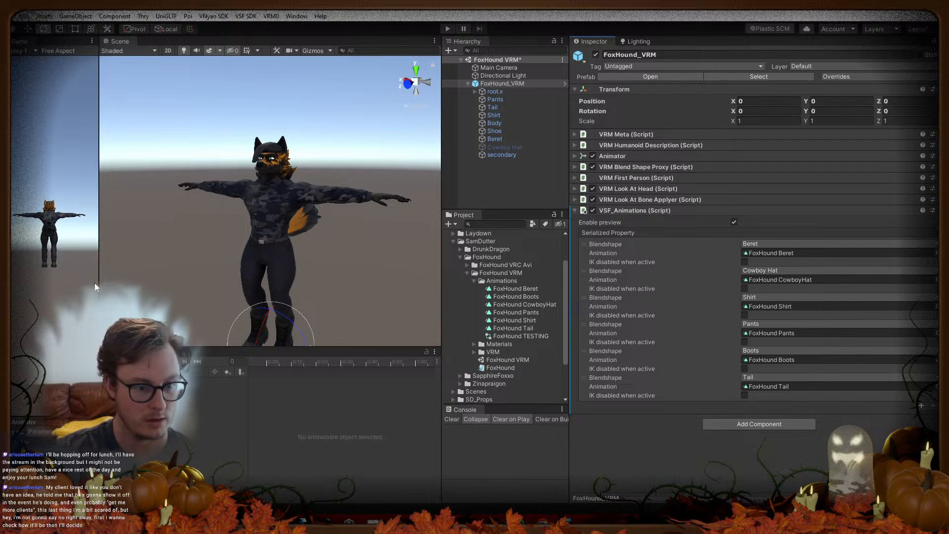
pyautogui.moveTo(98, 286)
pyautogui.mouseDown()
pyautogui.moveTo(374, 286)
pyautogui.moveTo(99, 285)
pyautogui.mouseUp()
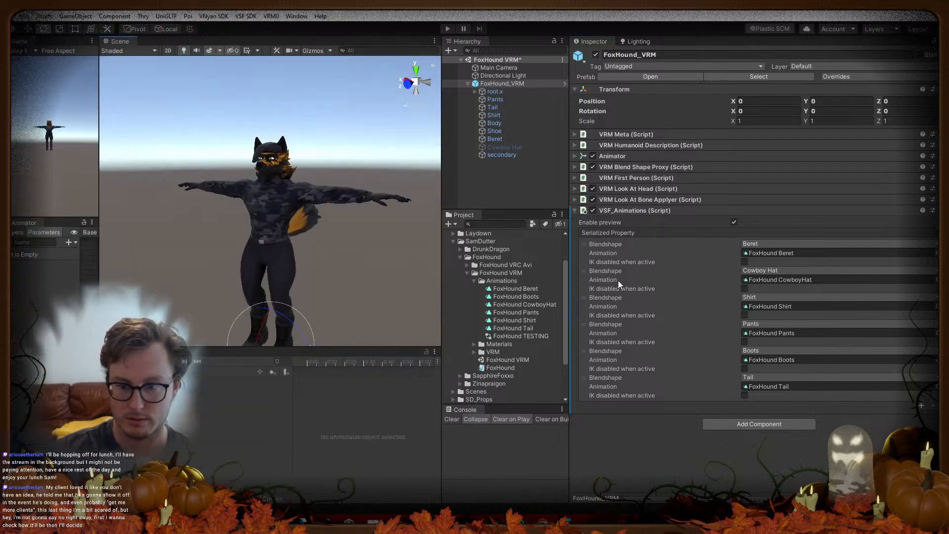
pyautogui.click(533, 322)
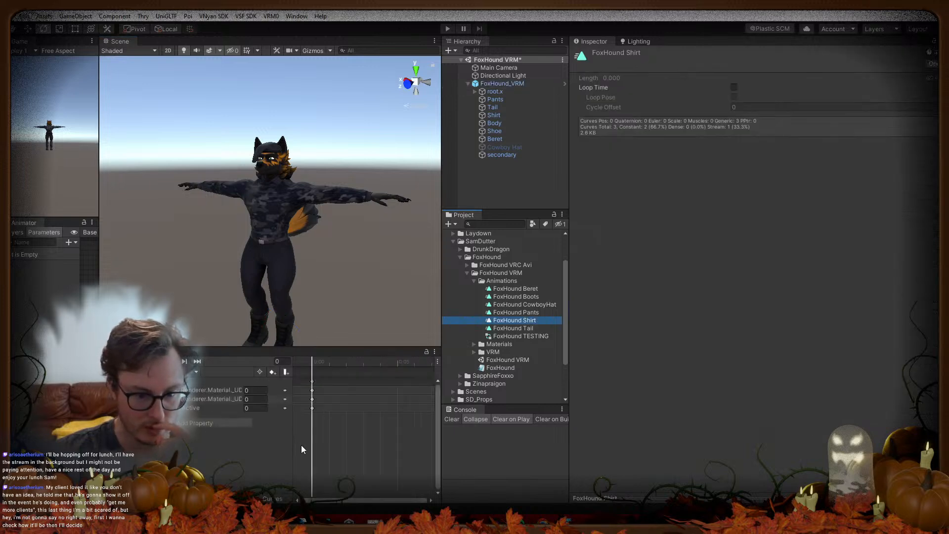
# Step: Enlarge the Scene and Animation views, widen the Hierarchy, and select the secondary object
pyautogui.moveTo(441, 447); pyautogui.dragTo(788, 396)
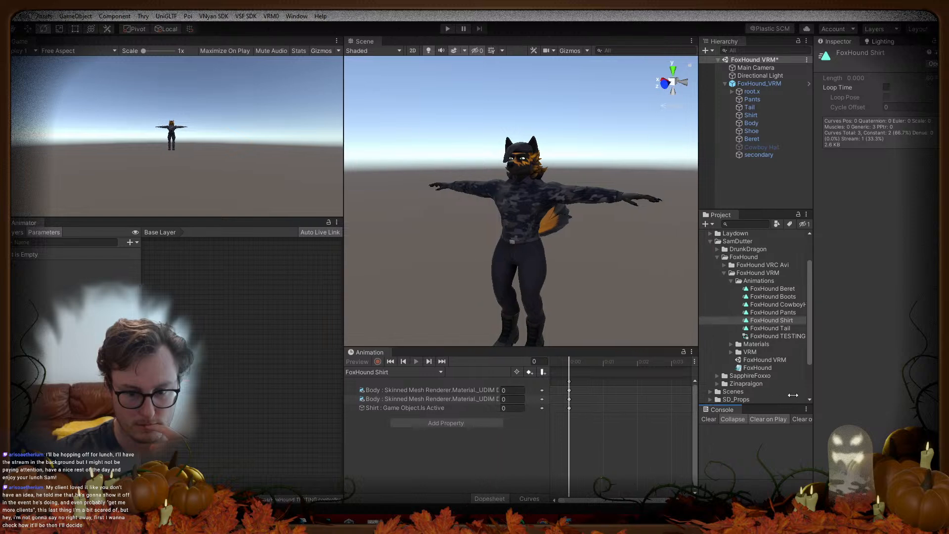
pyautogui.moveTo(344, 318); pyautogui.dragTo(133, 316)
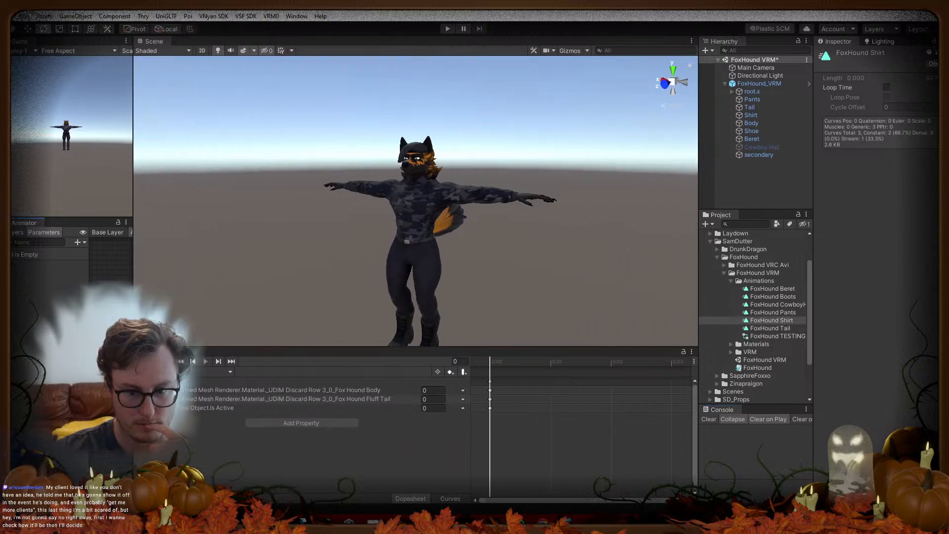
pyautogui.moveTo(332, 348); pyautogui.dragTo(443, 454)
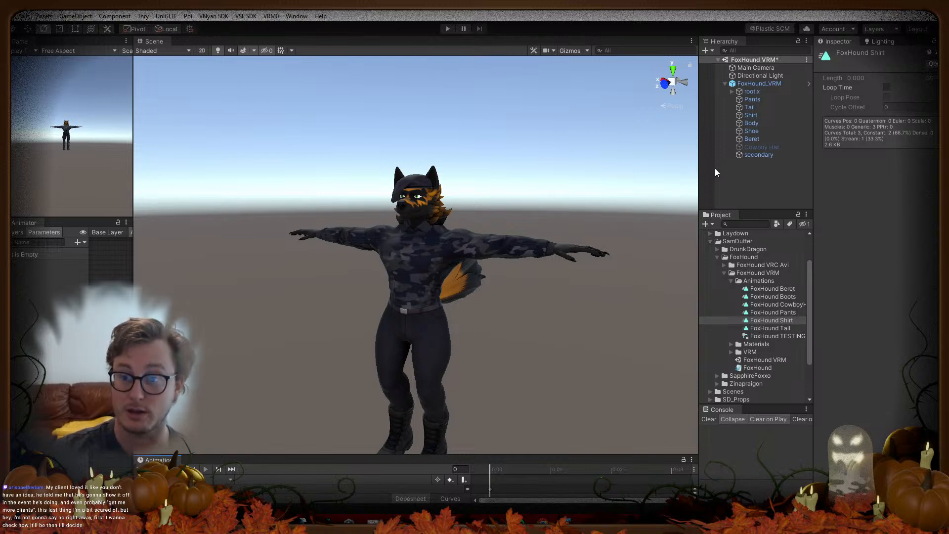
pyautogui.moveTo(698, 169); pyautogui.dragTo(559, 168)
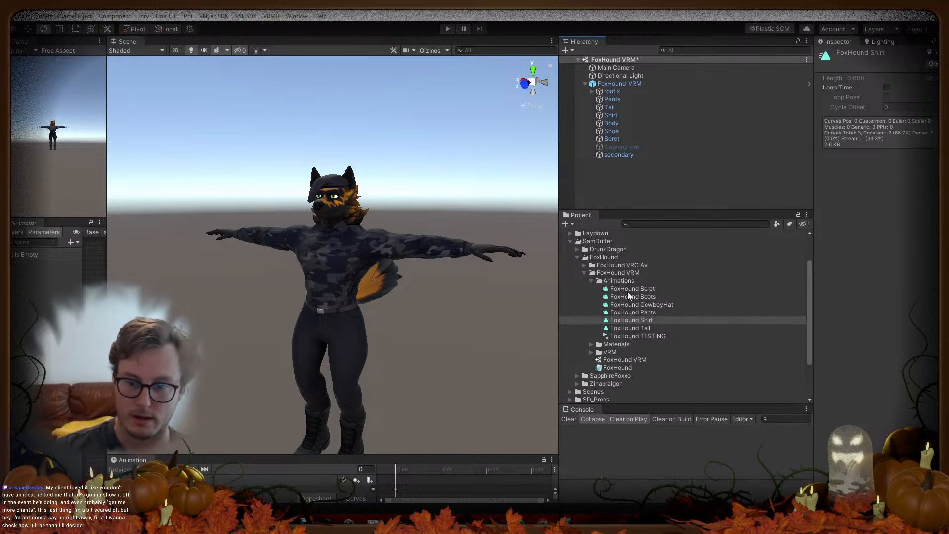
pyautogui.click(623, 154)
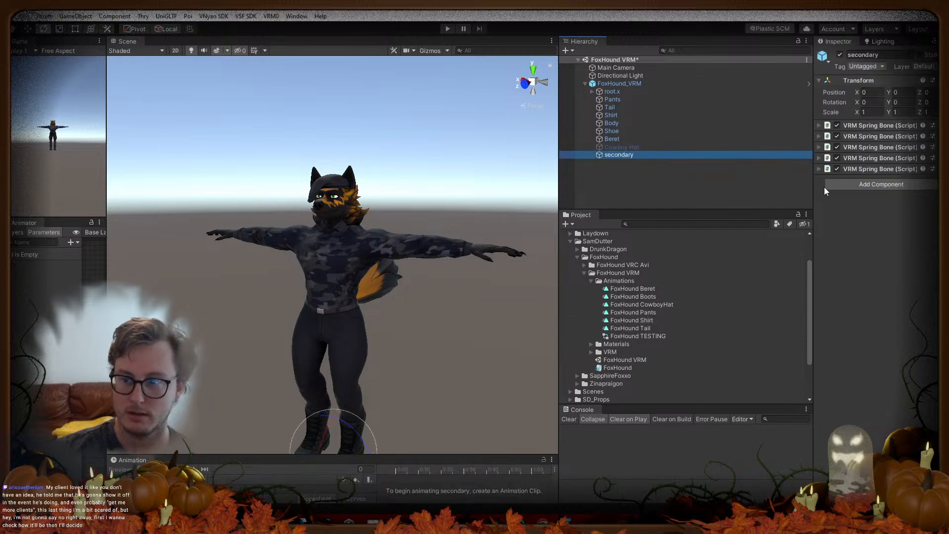
# Step: Select FoxHound_VRM, widen the Inspector, and turn off Enable preview for VSF animations
pyautogui.click(613, 84)
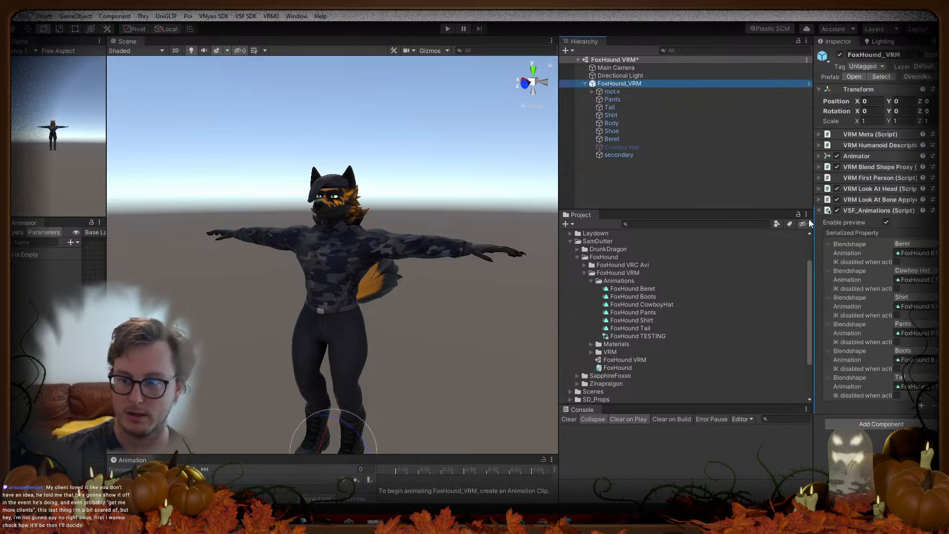
pyautogui.moveTo(814, 225); pyautogui.dragTo(569, 231)
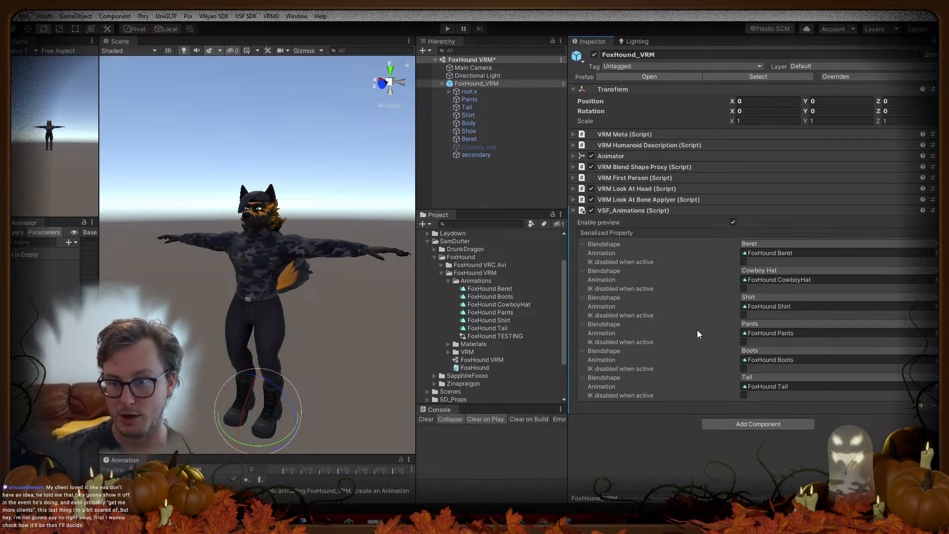
pyautogui.click(733, 223)
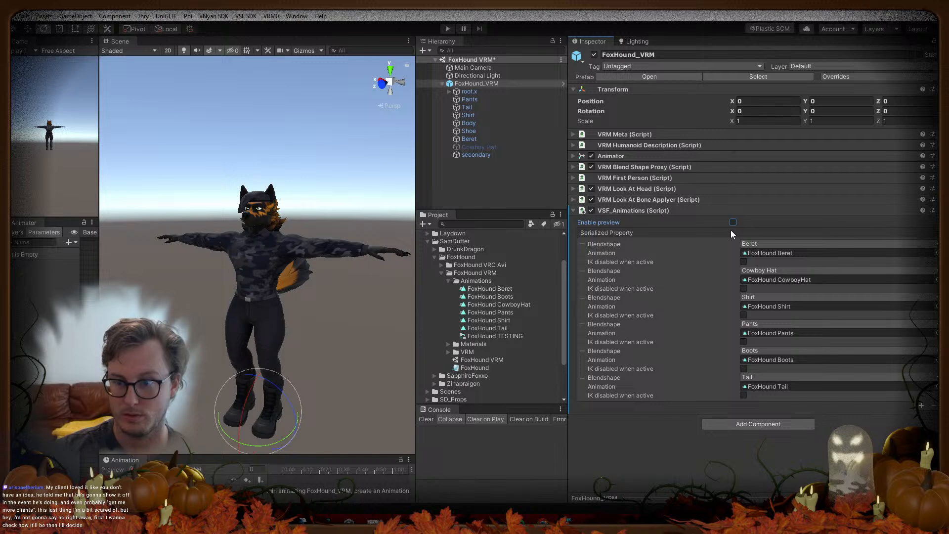
# Step: Expand the Blend Shape Proxy, Animator, VRM Humanoid Description and VRM Meta components, then deselect
pyautogui.click(634, 200)
pyautogui.click(634, 200)
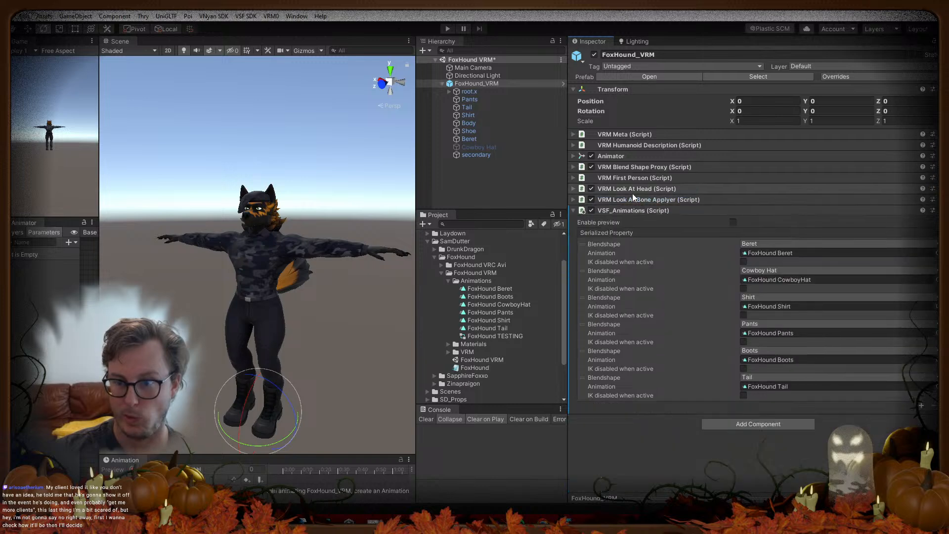
pyautogui.click(630, 167)
pyautogui.click(624, 159)
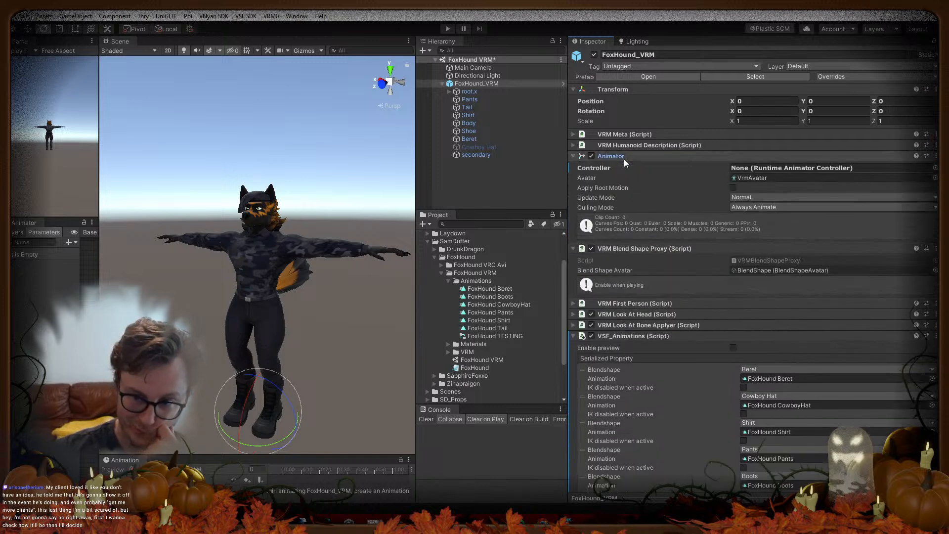
pyautogui.click(622, 148)
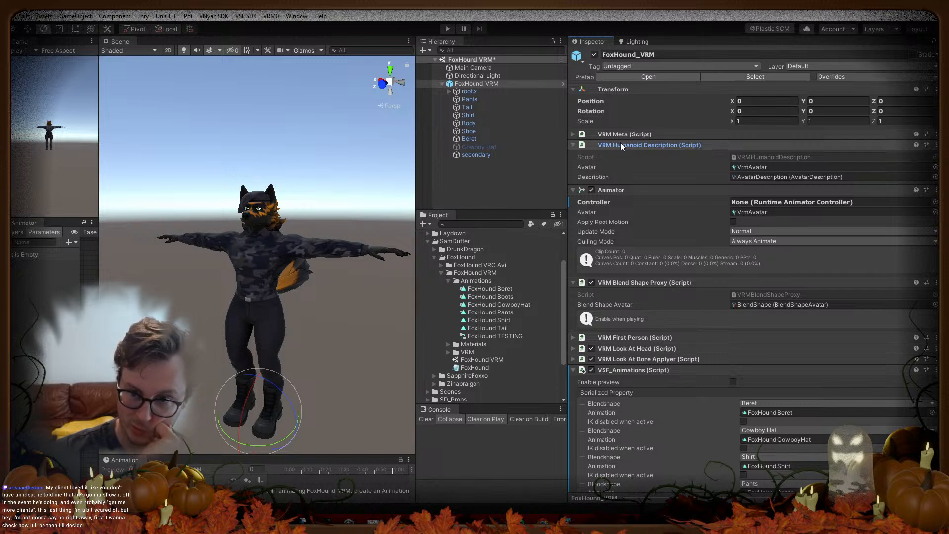
pyautogui.click(619, 134)
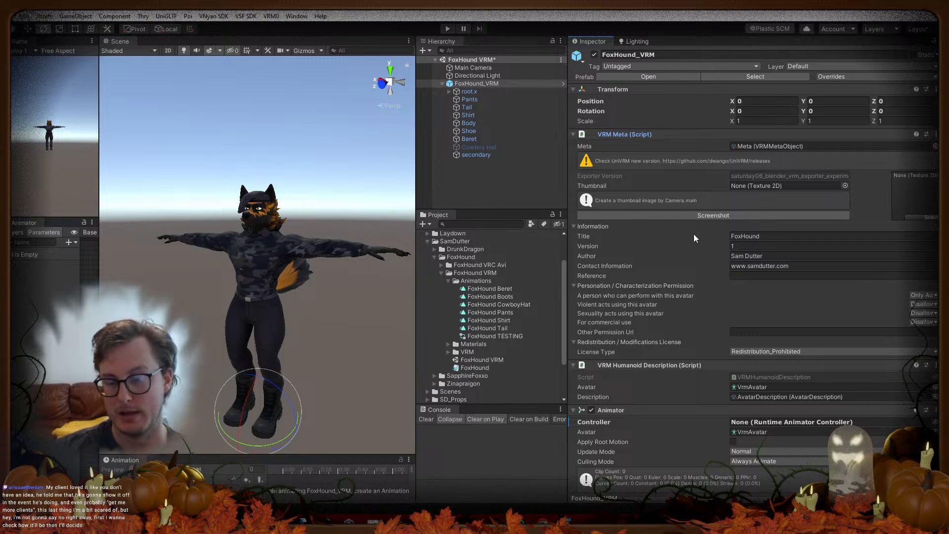
pyautogui.click(515, 193)
# Step: Save the scene with Ctrl+S
pyautogui.hotkey('ctrl', 's')
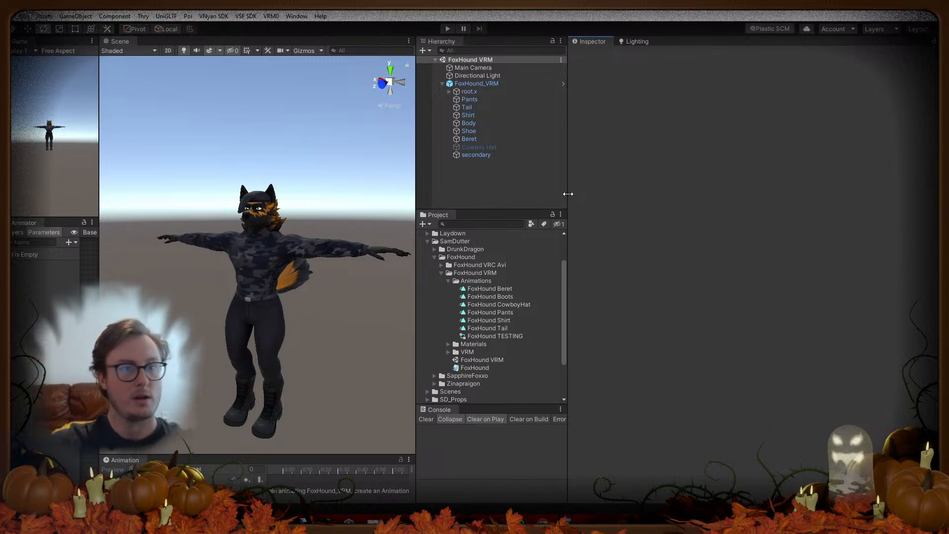
pyautogui.click(166, 16)
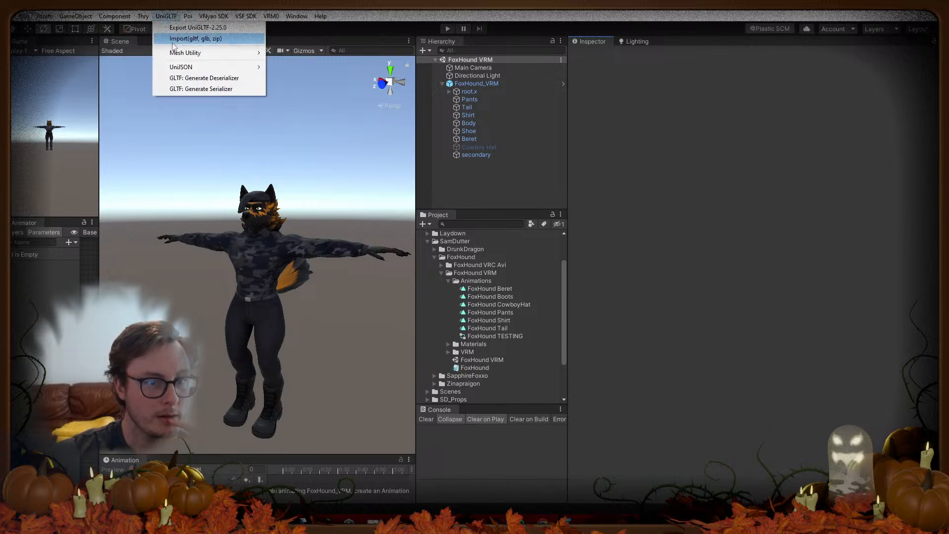
pyautogui.moveTo(188, 69)
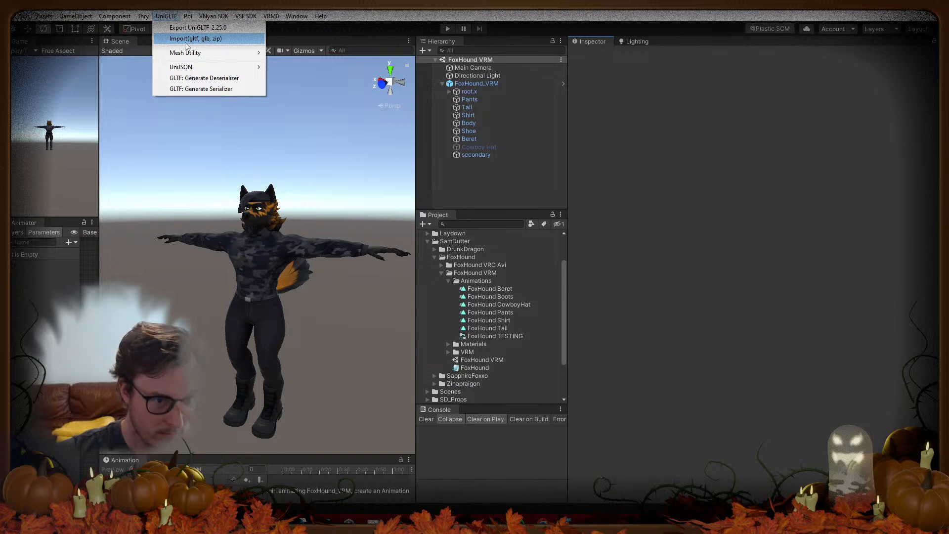
pyautogui.moveTo(186, 18)
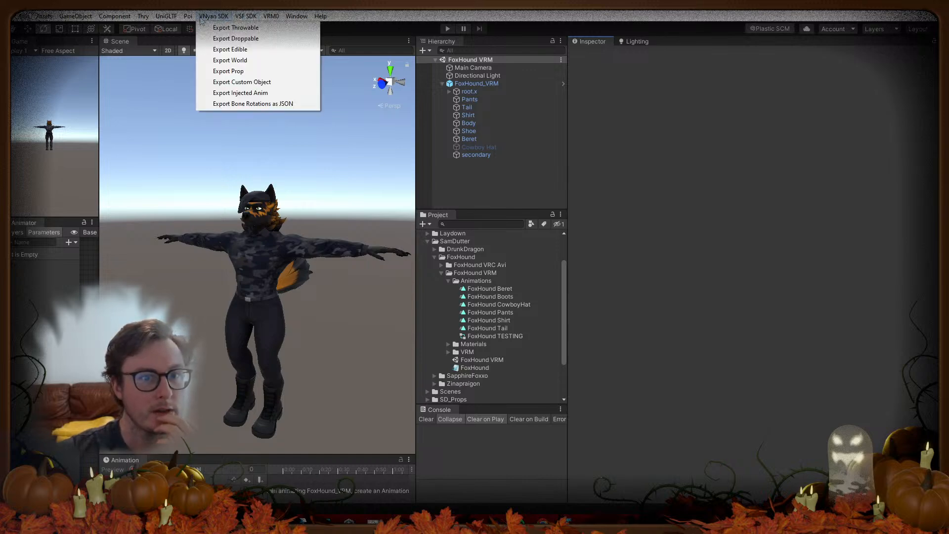
pyautogui.moveTo(273, 18)
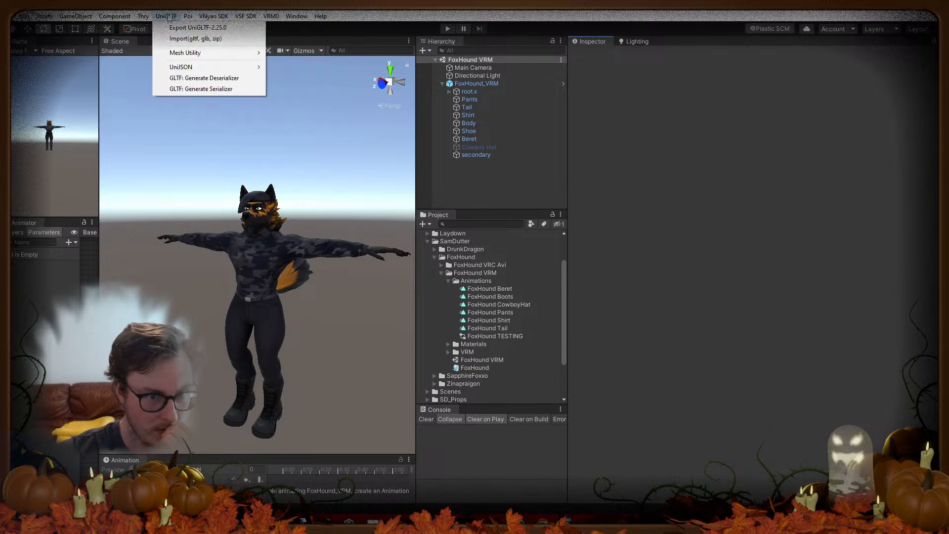
pyautogui.moveTo(143, 19)
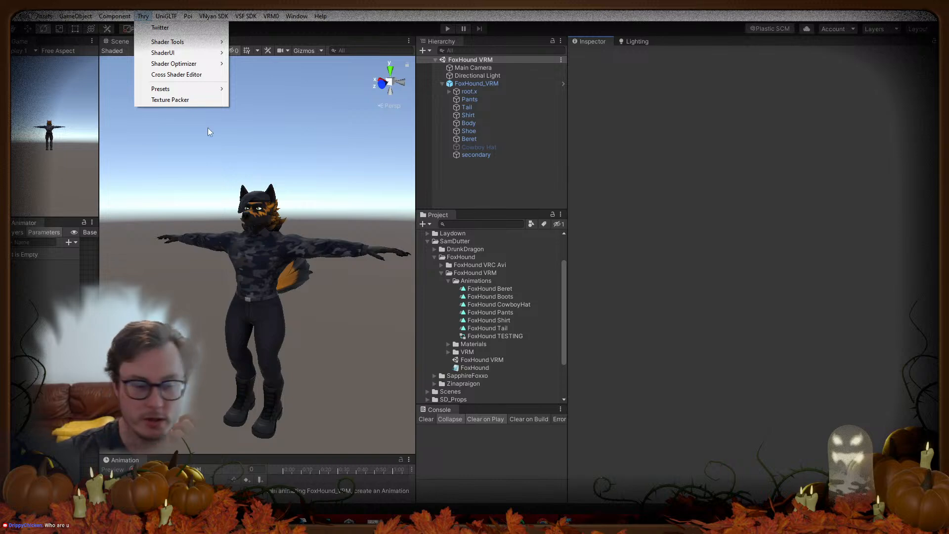
pyautogui.click(231, 77)
pyautogui.click(186, 16)
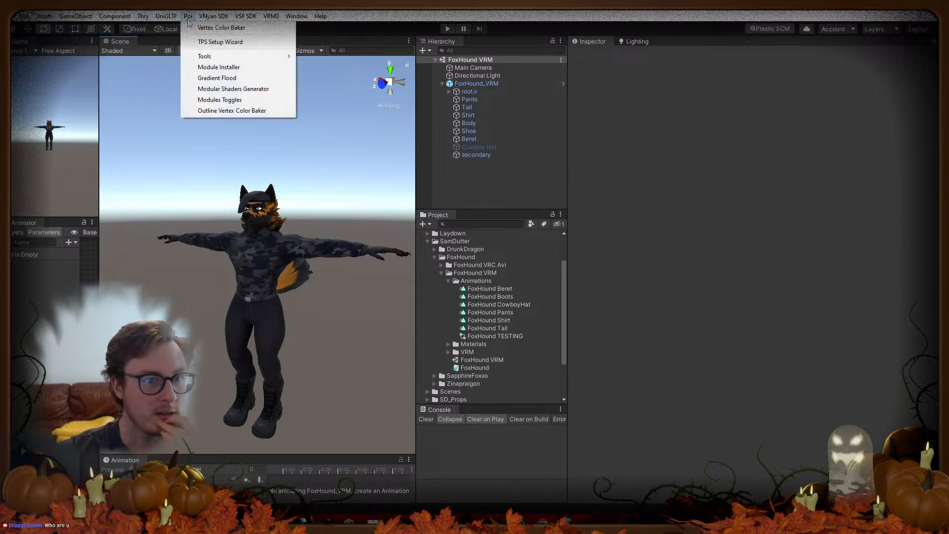
pyautogui.moveTo(203, 22)
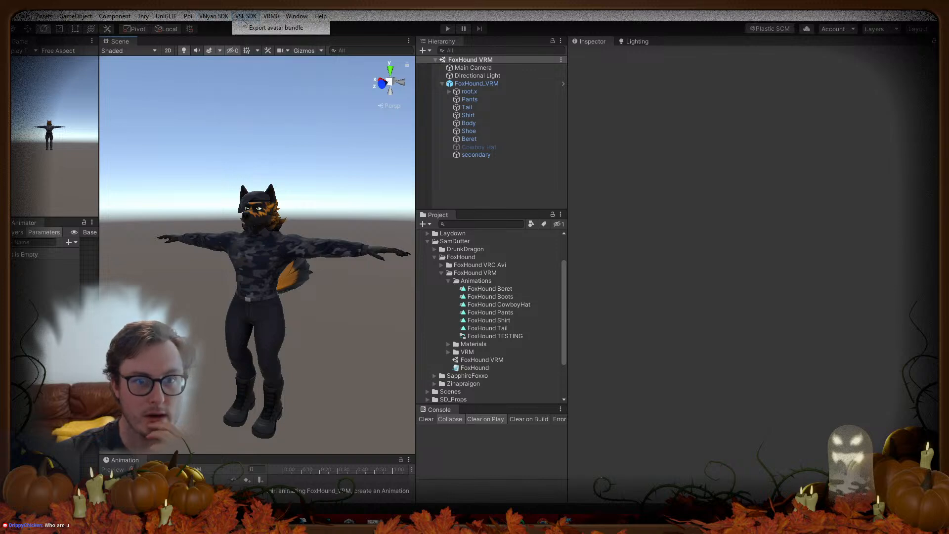
pyautogui.click(263, 18)
pyautogui.moveTo(213, 23)
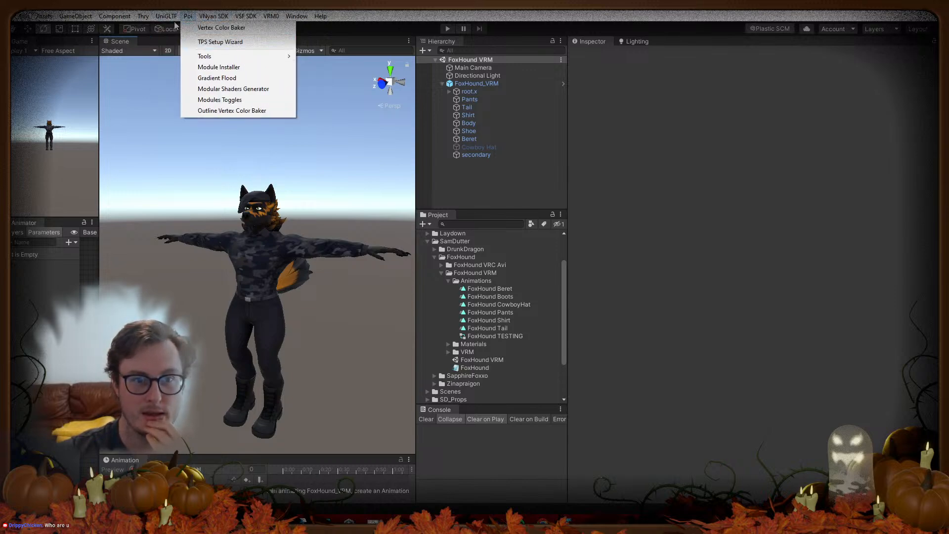
pyautogui.moveTo(182, 53)
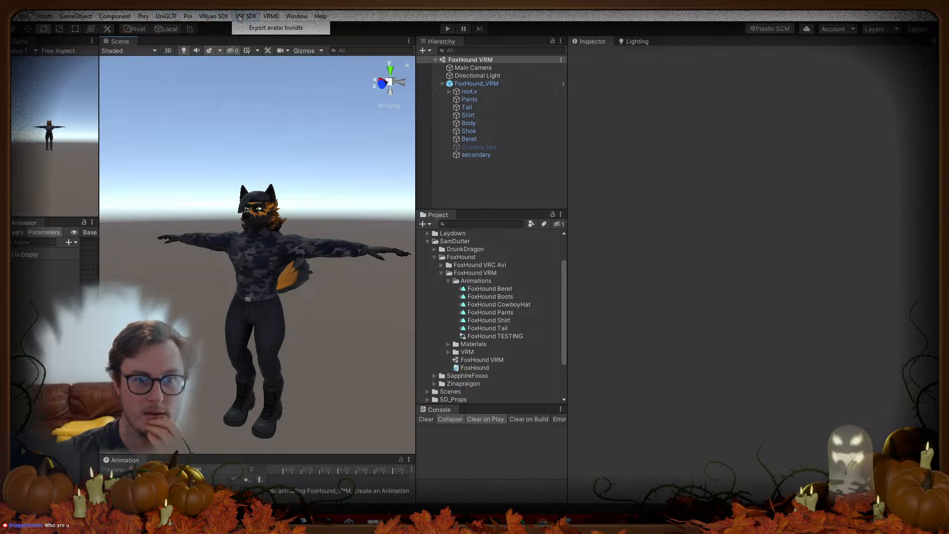
pyautogui.click(272, 16)
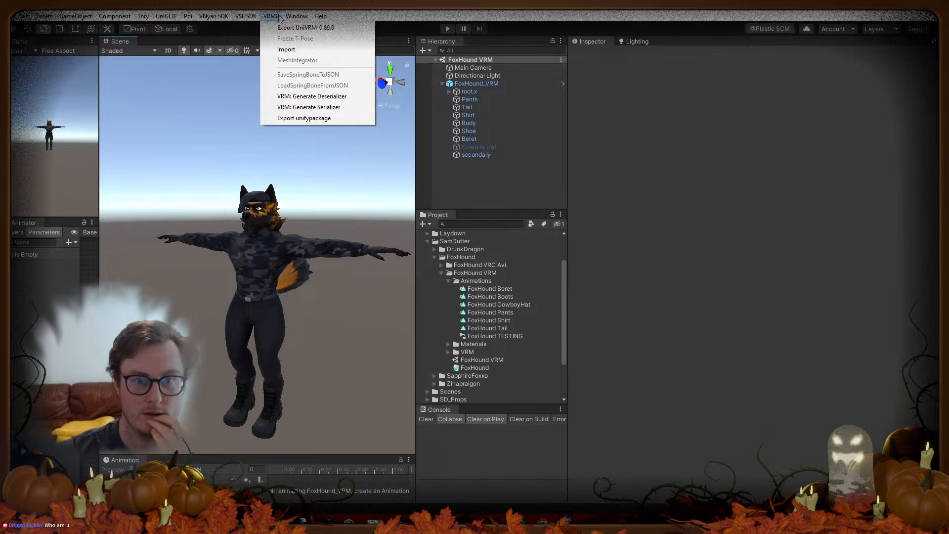
pyautogui.moveTo(293, 18)
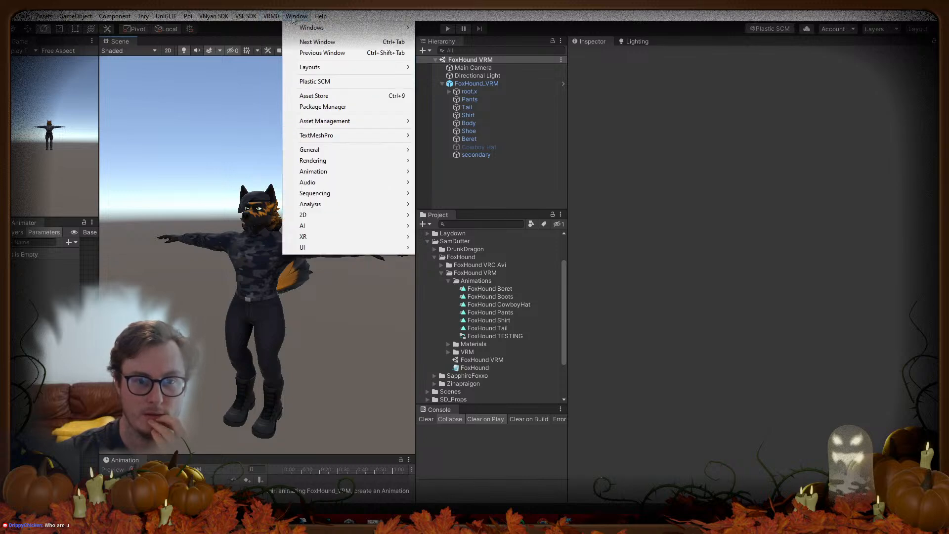
pyautogui.click(785, 242)
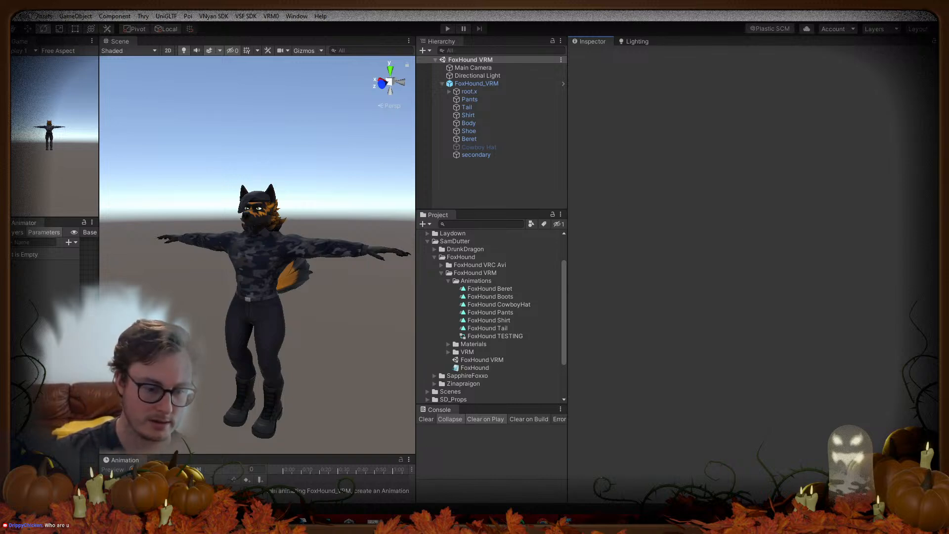
# Step: Bring up the VSeeFace folder, then return to Unity and select the FoxHound_VRM avatar
pyautogui.hotkey('alt', 'Tab')
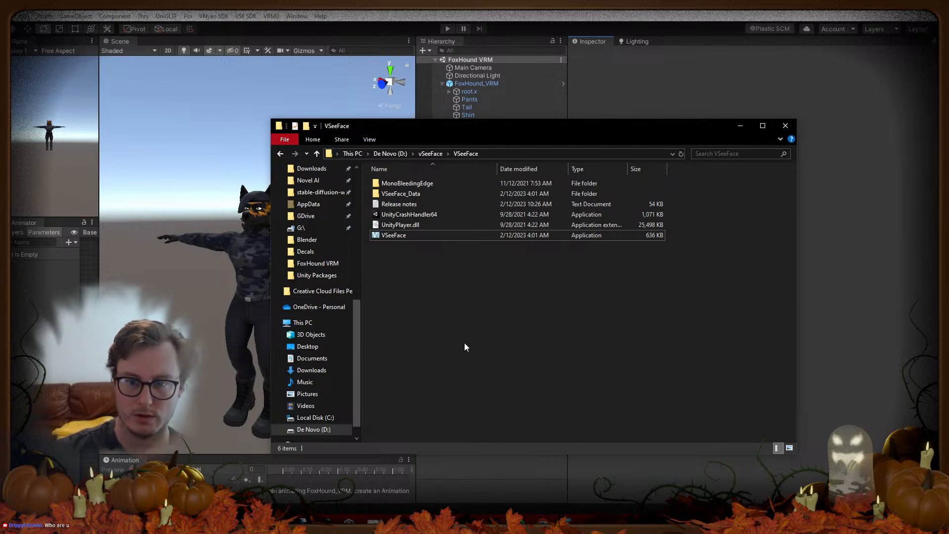
pyautogui.click(641, 102)
pyautogui.click(244, 16)
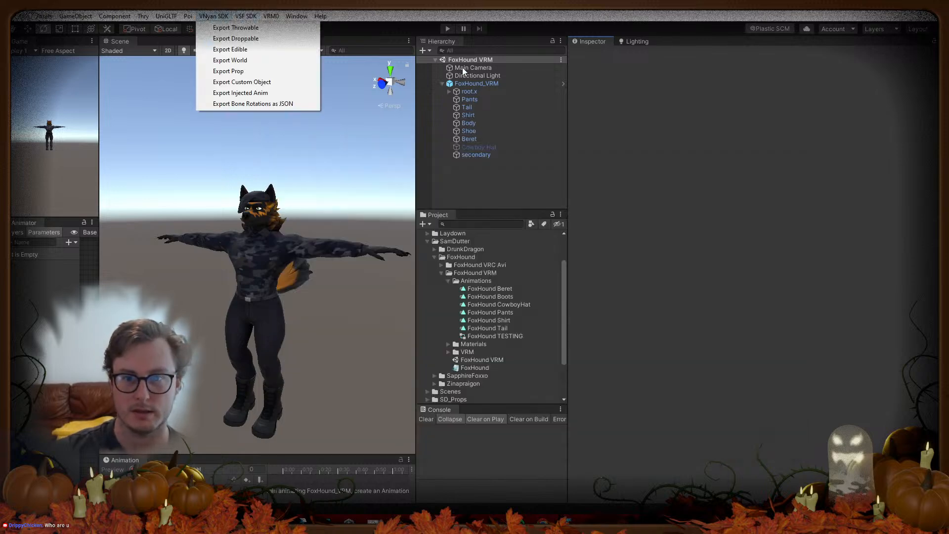
pyautogui.click(476, 84)
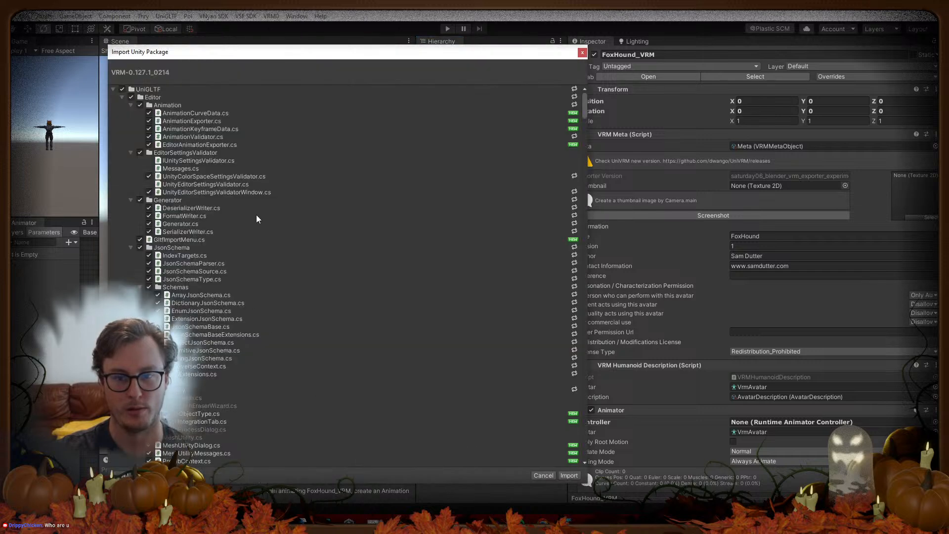
# Step: Collapse the package's folder foldouts and import everything: UniGLTF, VRM, VRM10 and VRMShaders
pyautogui.click(122, 97)
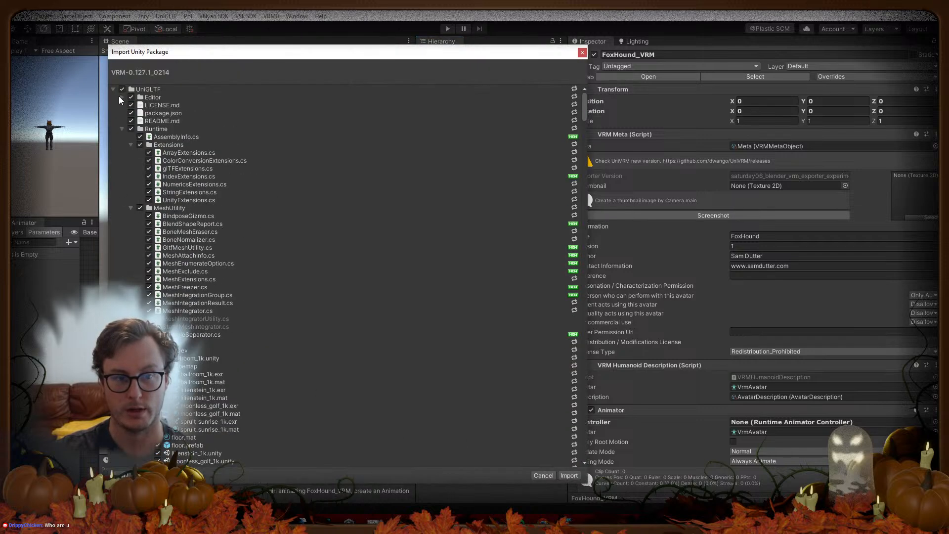
pyautogui.click(122, 129)
pyautogui.click(122, 137)
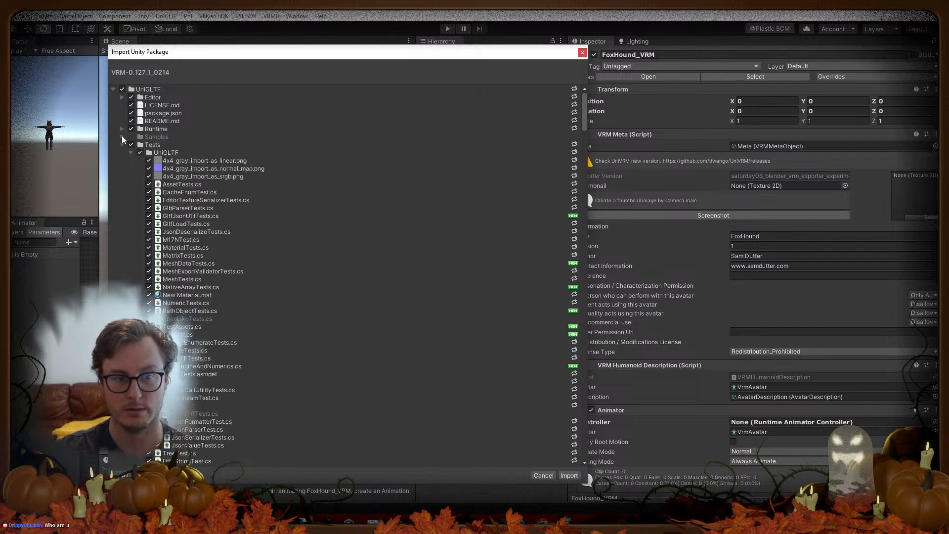
pyautogui.click(122, 145)
pyautogui.click(122, 153)
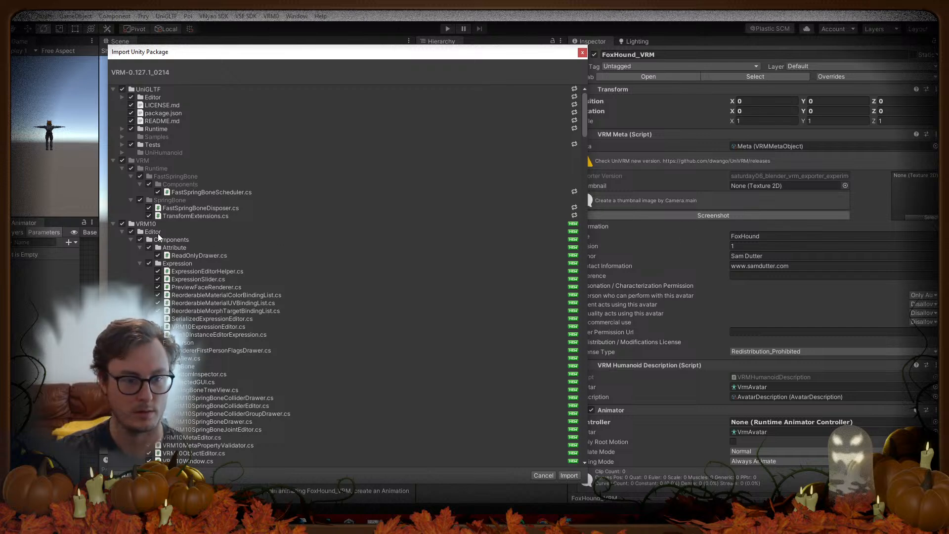
pyautogui.click(113, 223)
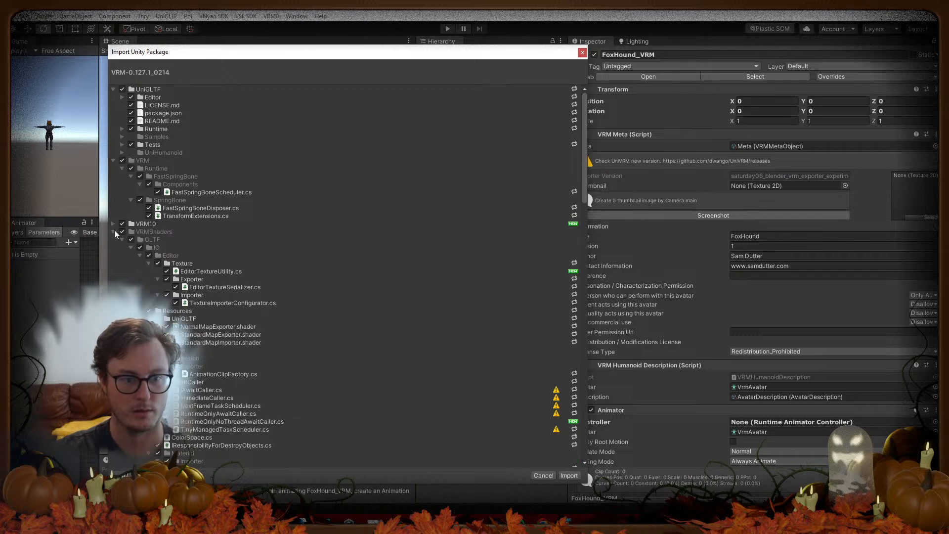
pyautogui.click(112, 233)
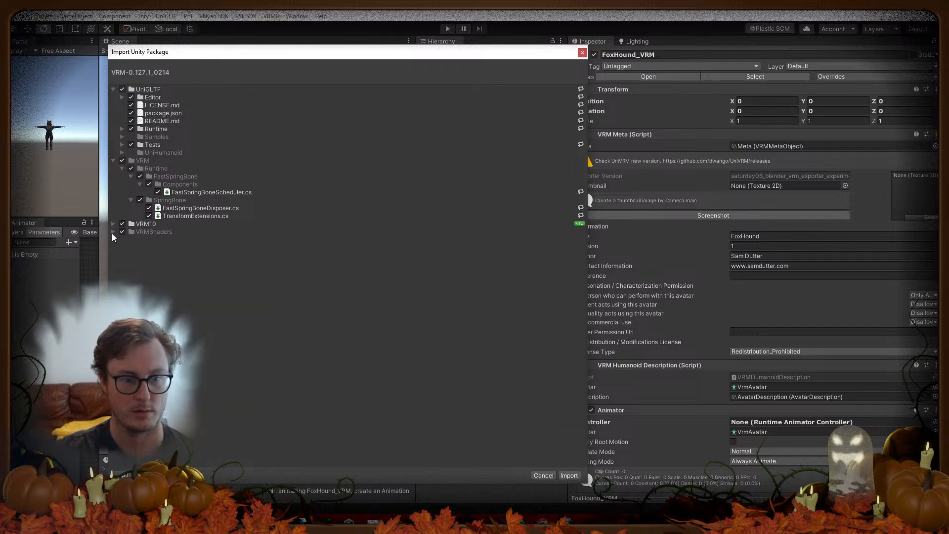
pyautogui.click(112, 90)
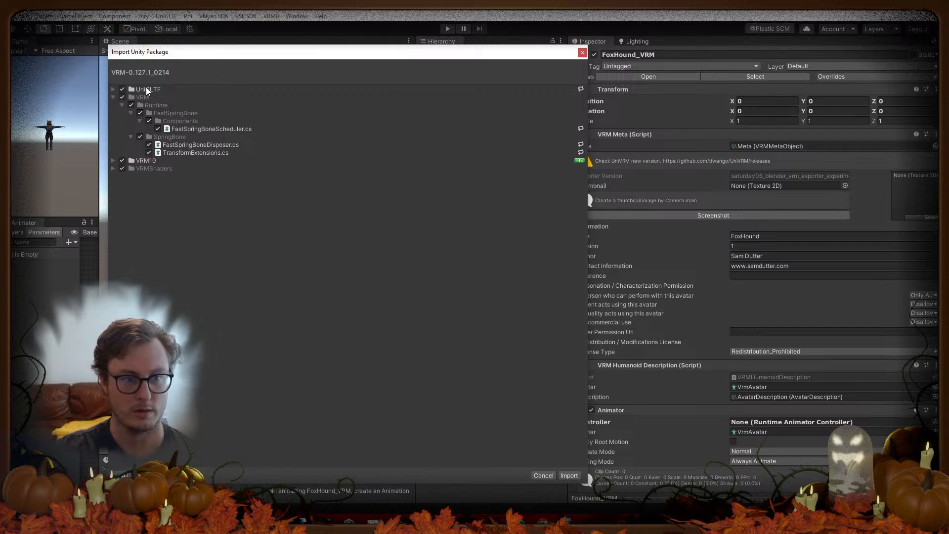
pyautogui.click(113, 97)
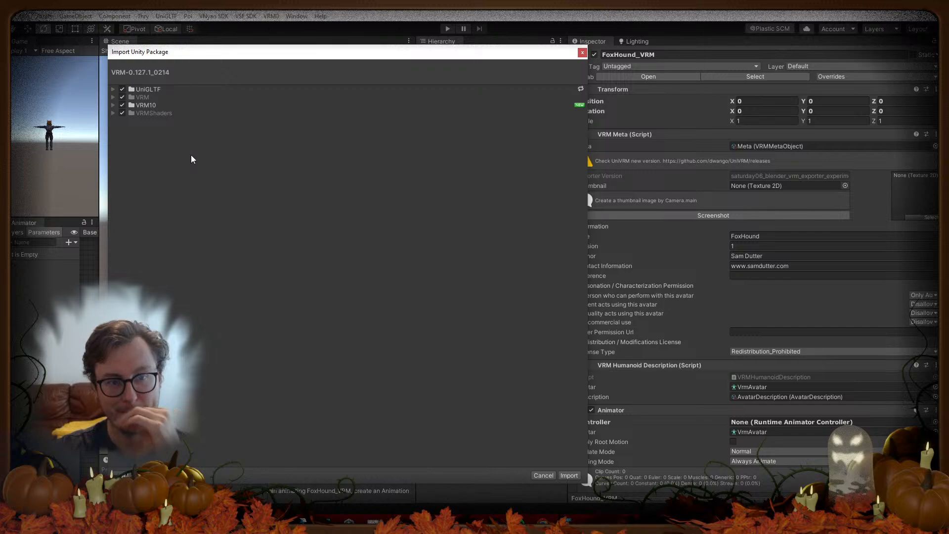
pyautogui.click(569, 476)
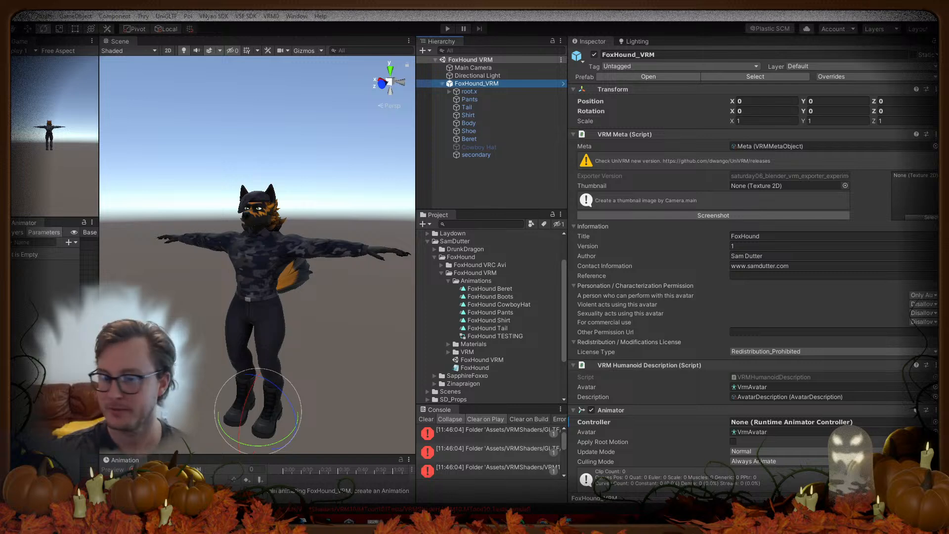
# Step: Focus the Console and make it wider and taller to read the assembly definition errors
pyautogui.click(425, 417)
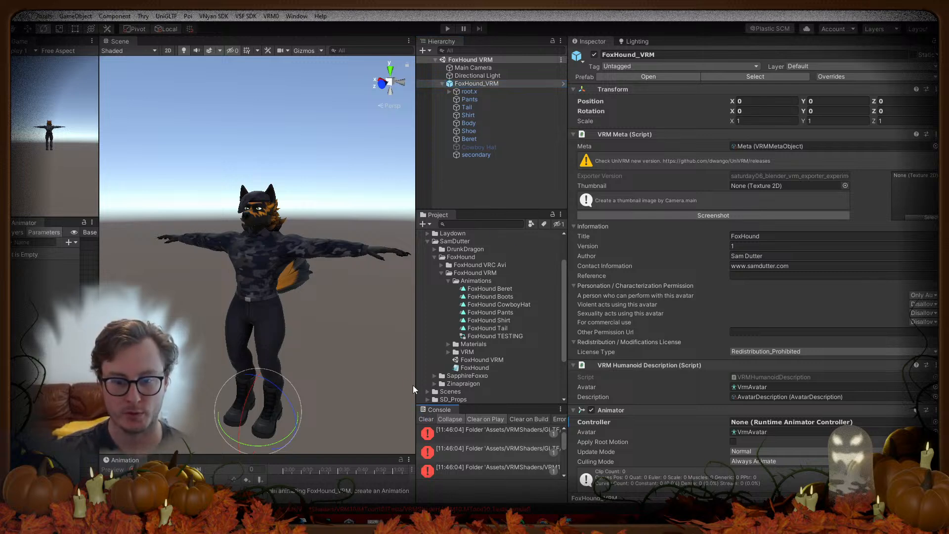
pyautogui.moveTo(414, 382); pyautogui.dragTo(229, 391)
pyautogui.moveTo(383, 404); pyautogui.dragTo(392, 462)
# Step: Delete the VRM, VRM10 and VRMShaders folders from Assets
pyautogui.click(240, 208)
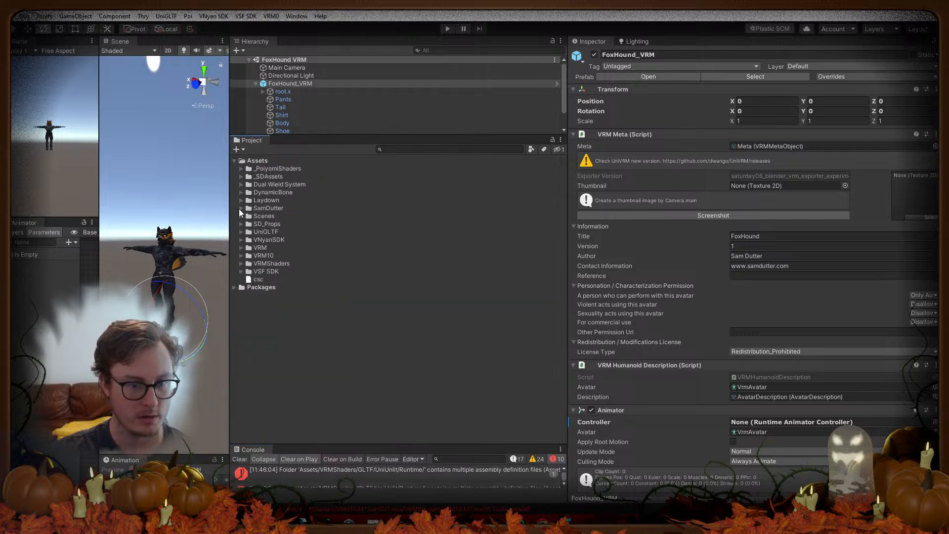
pyautogui.click(260, 249)
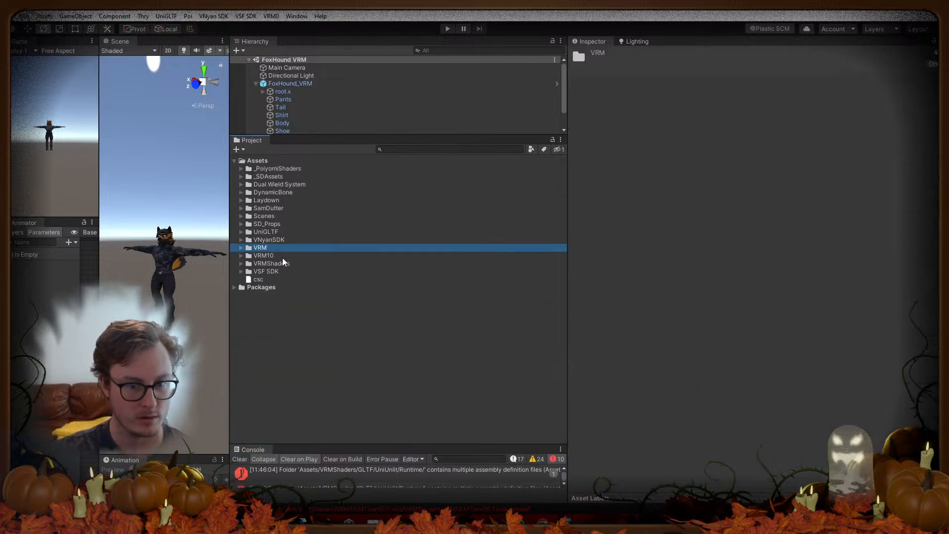
pyautogui.keyDown('ctrl'); pyautogui.click(283, 256); pyautogui.keyUp('ctrl')
pyautogui.keyDown('ctrl'); pyautogui.click(278, 263); pyautogui.keyUp('ctrl')
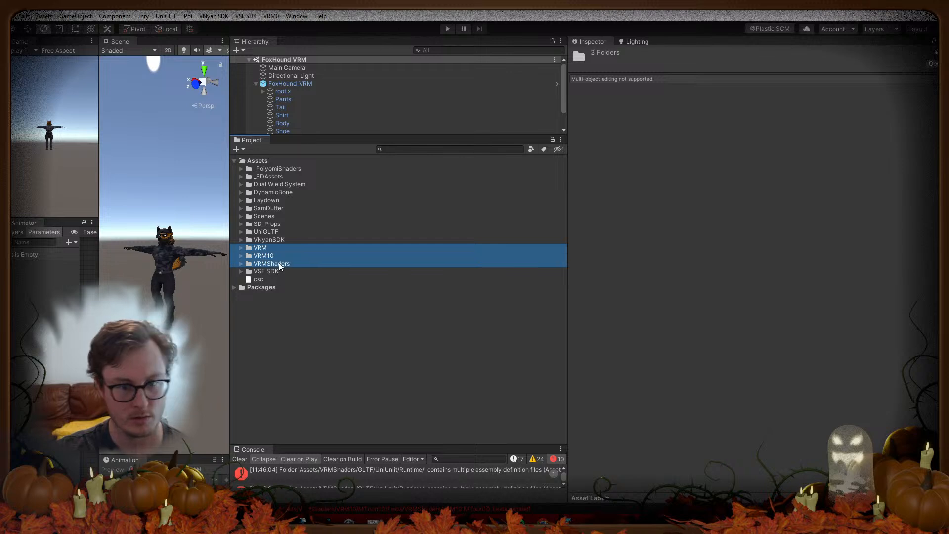
pyautogui.press('Delete')
pyautogui.click(498, 284)
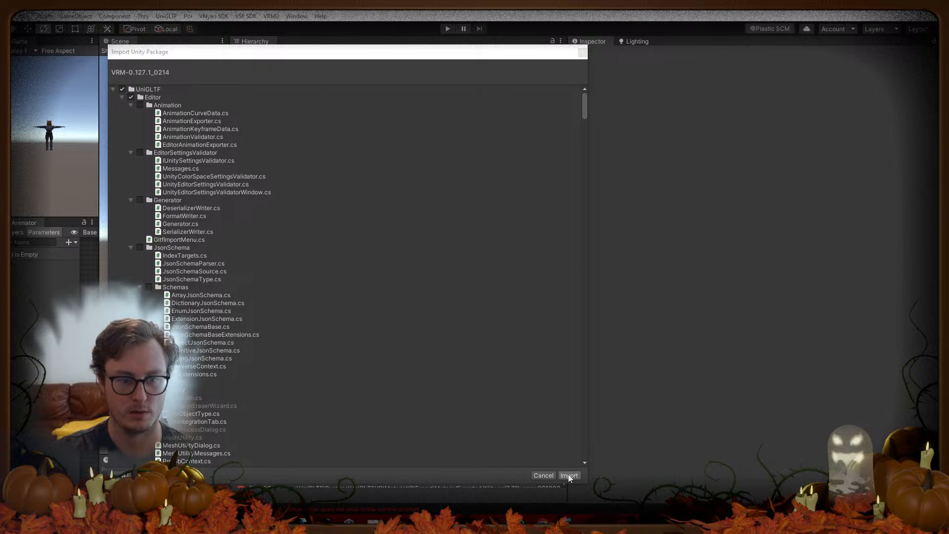
# Step: Dismiss the package import and delete the UniGLTF folder too
pyautogui.click(583, 53)
pyautogui.click(268, 232)
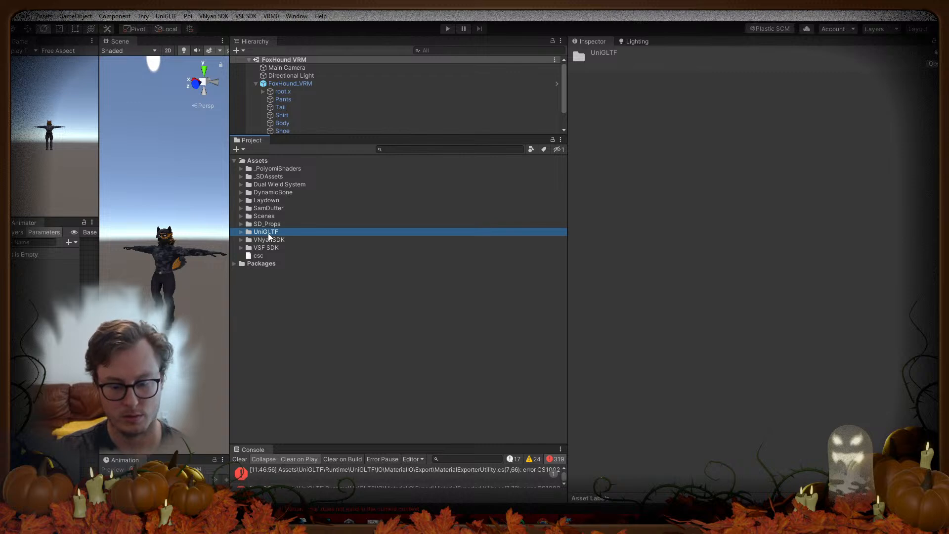
pyautogui.press('Delete')
pyautogui.click(508, 280)
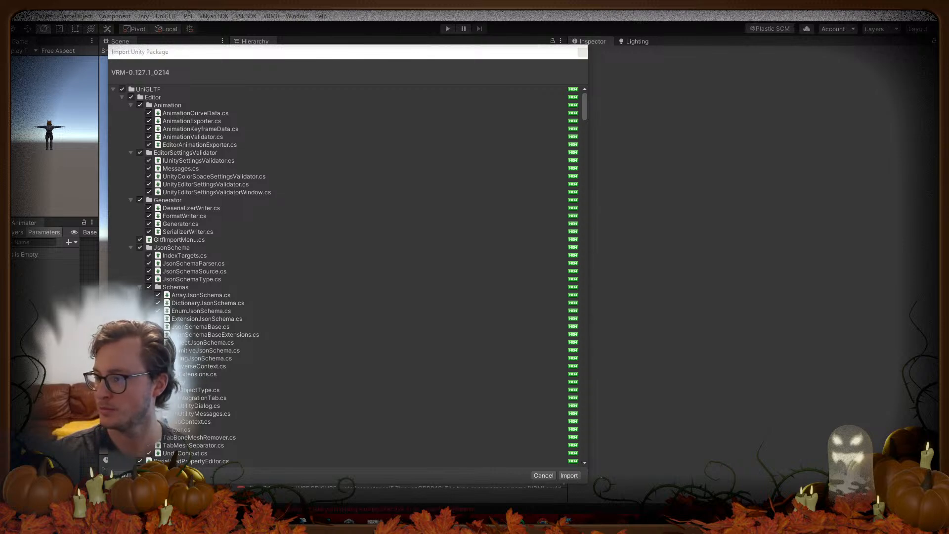
# Step: Import all files of the VRM-0.127.1_0214 package into Assets
pyautogui.click(569, 475)
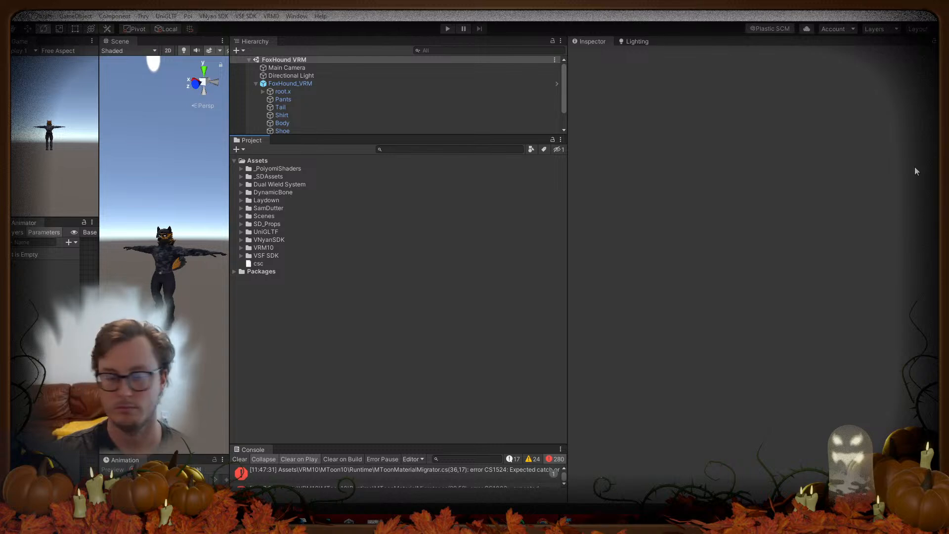
# Step: Clear the console, close the 'Nothing to import!' window, and resize the Console to read the 280 errors
pyautogui.click(240, 460)
pyautogui.moveTo(281, 445); pyautogui.dragTo(338, 183)
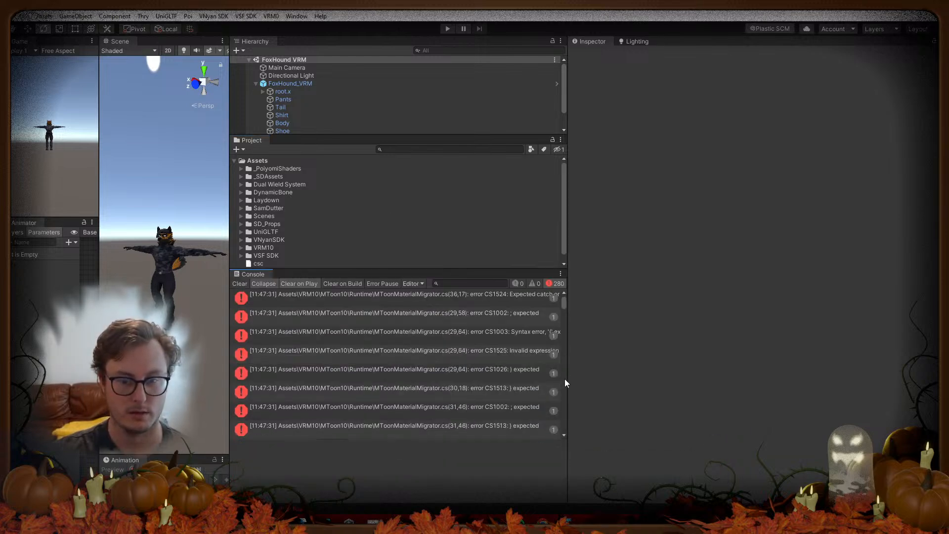
pyautogui.moveTo(566, 380); pyautogui.dragTo(779, 360)
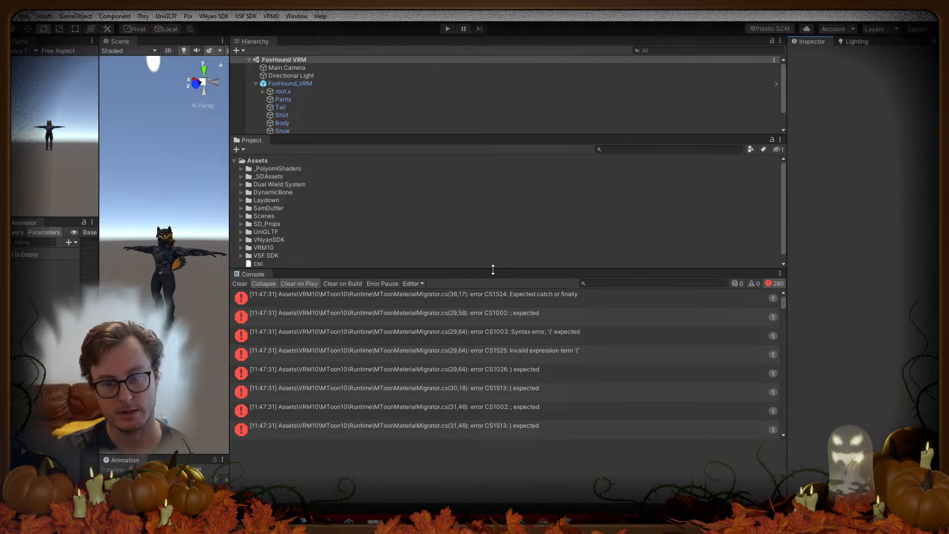
pyautogui.moveTo(493, 269); pyautogui.dragTo(502, 425)
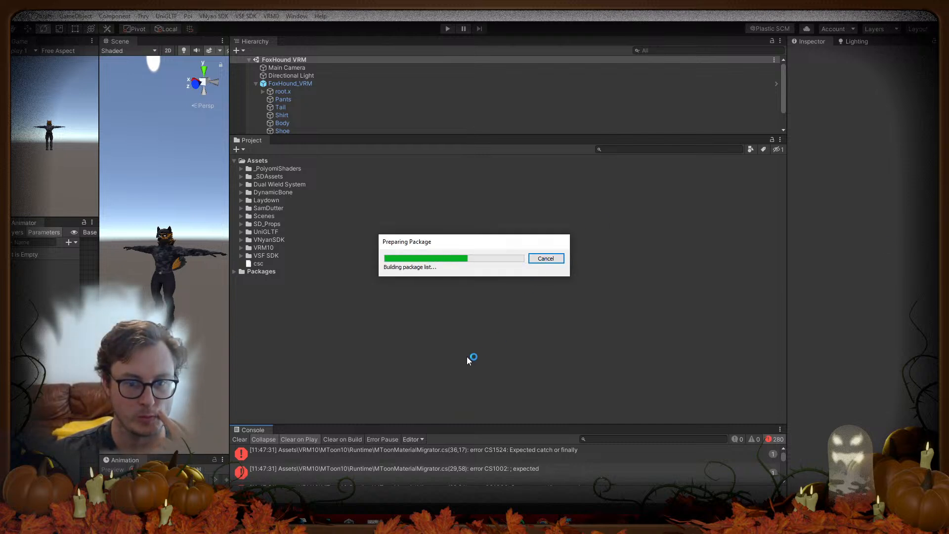
pyautogui.click(583, 52)
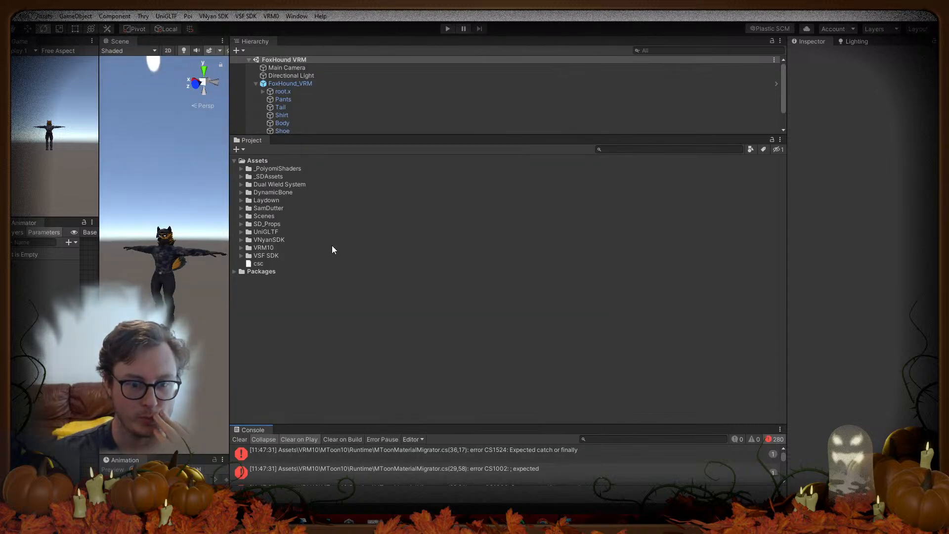
pyautogui.moveTo(419, 425); pyautogui.dragTo(429, 270)
pyautogui.moveTo(783, 309)
pyautogui.mouseDown()
pyautogui.moveTo(775, 448)
pyautogui.moveTo(781, 293)
pyautogui.mouseUp()
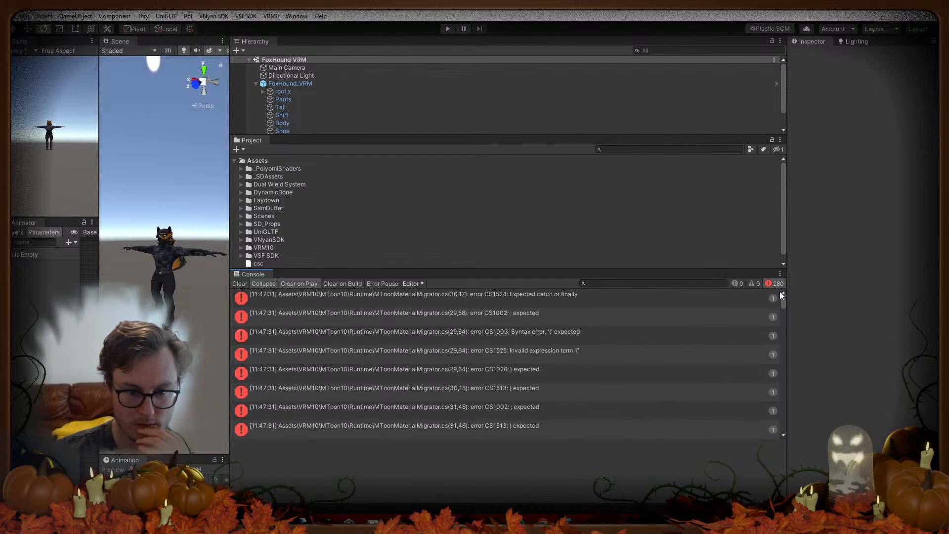
pyautogui.moveTo(390, 269); pyautogui.dragTo(390, 441)
# Step: Delete the MToon10 folder inside VRM10
pyautogui.click(237, 247)
pyautogui.click(241, 247)
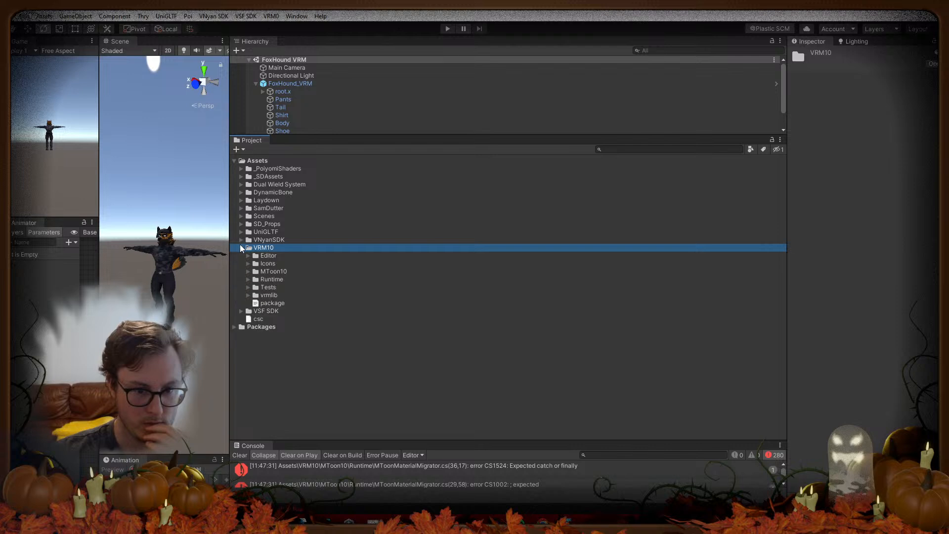
pyautogui.click(264, 271)
pyautogui.press('Delete')
pyautogui.click(502, 282)
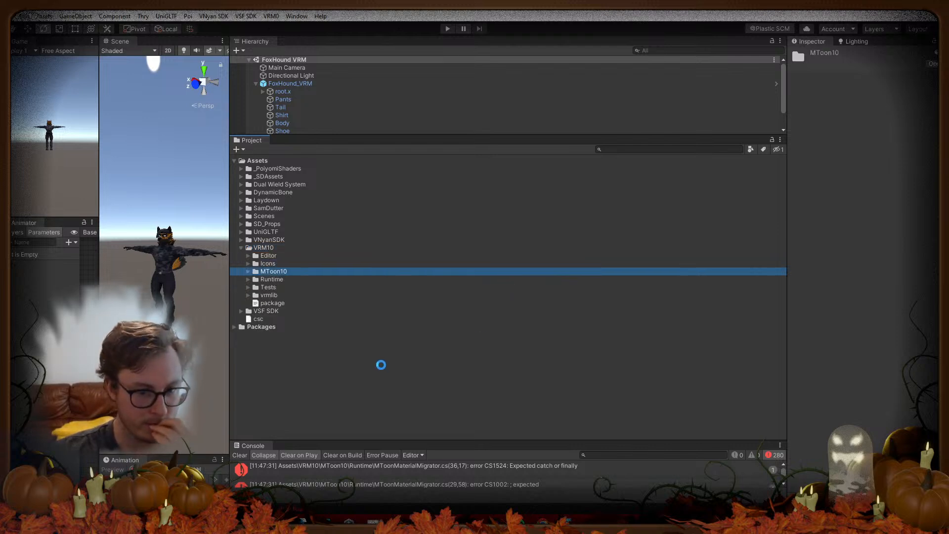
pyautogui.click(242, 247)
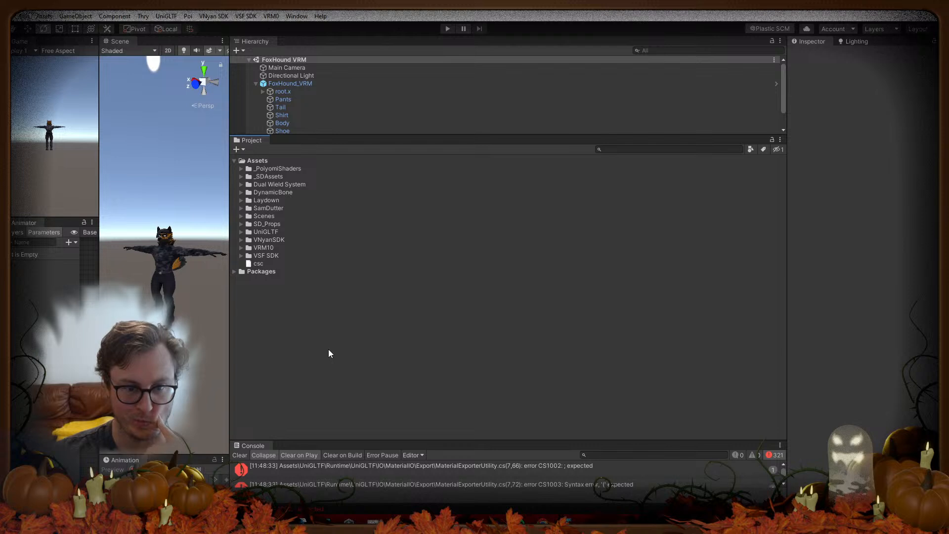
# Step: Reimport the VRM-0.127.1 package, review the console errors, and close the Unity editor
pyautogui.click(270, 233)
pyautogui.click(241, 232)
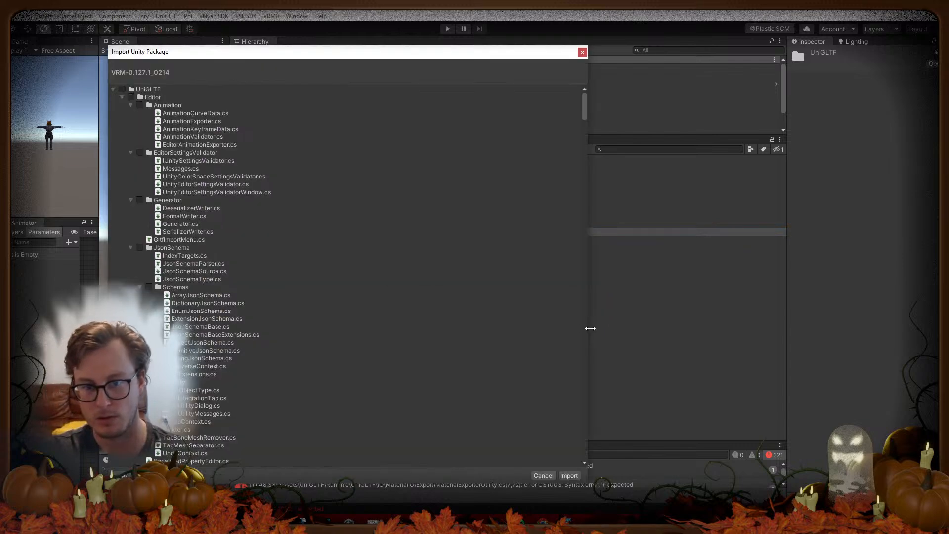
pyautogui.click(569, 476)
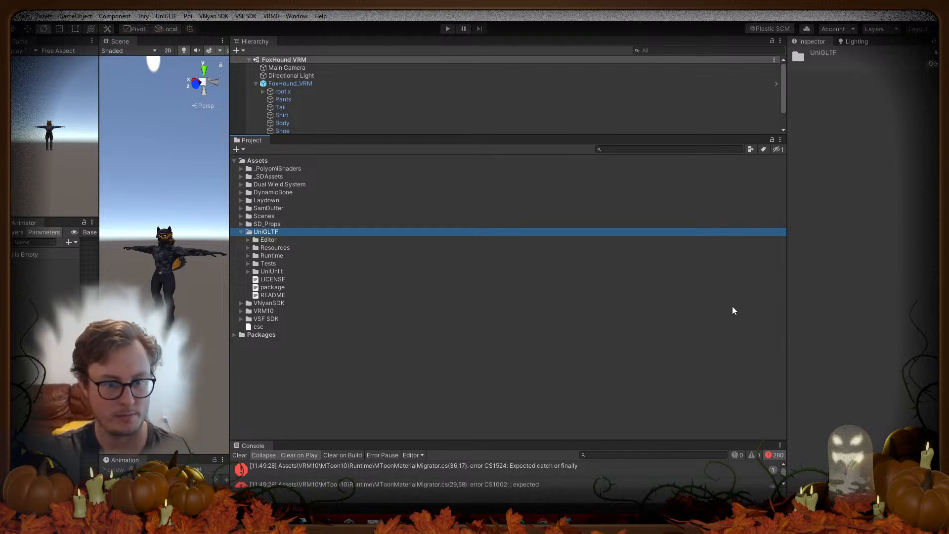
pyautogui.moveTo(439, 440); pyautogui.dragTo(484, 182)
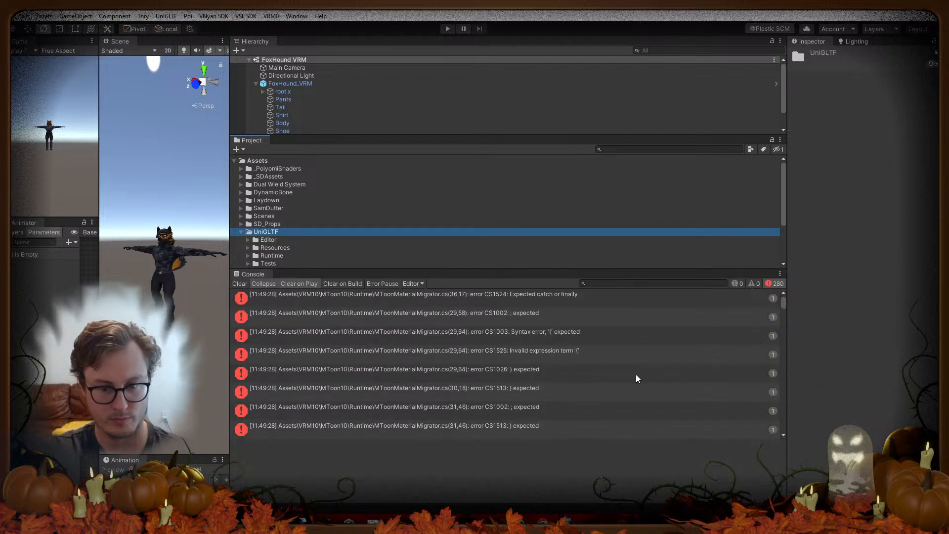
pyautogui.scroll(-10, 637, 379)
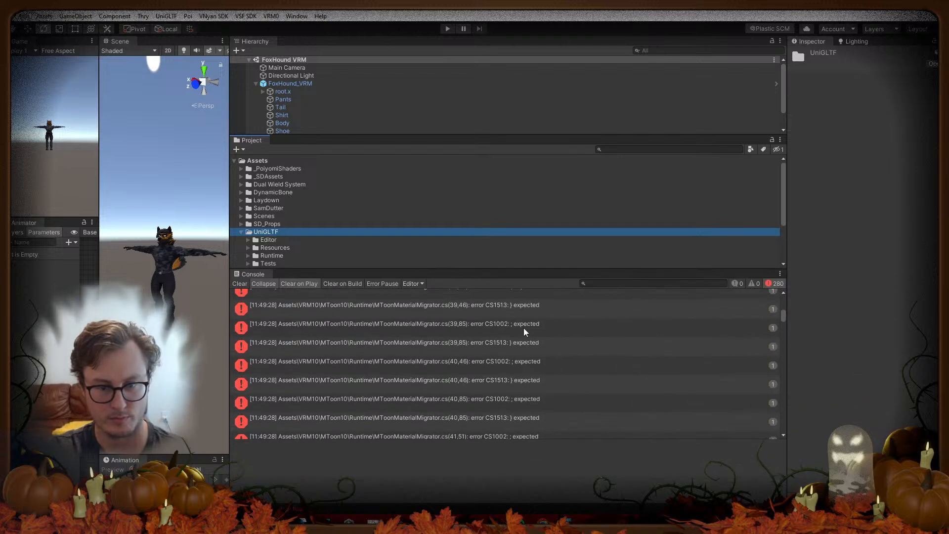
pyautogui.moveTo(474, 267); pyautogui.dragTo(473, 444)
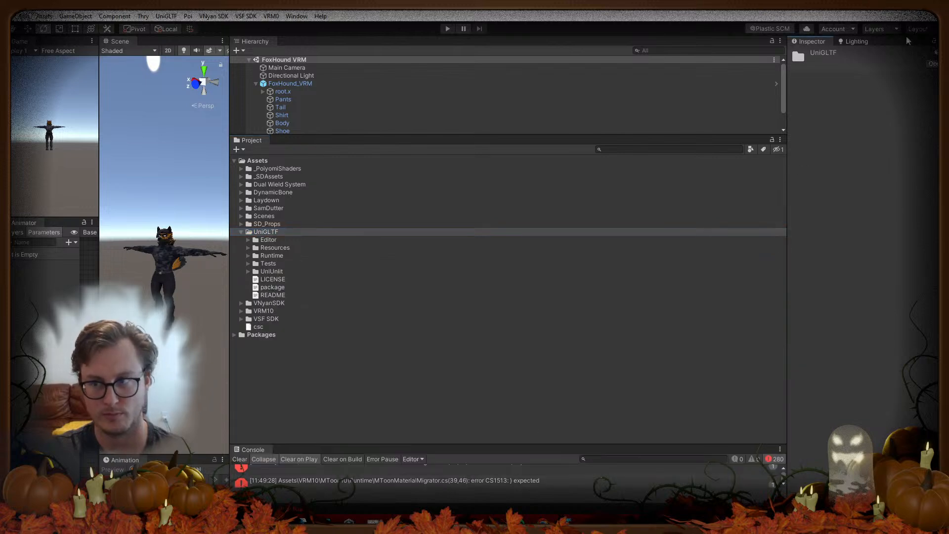
pyautogui.click(938, 6)
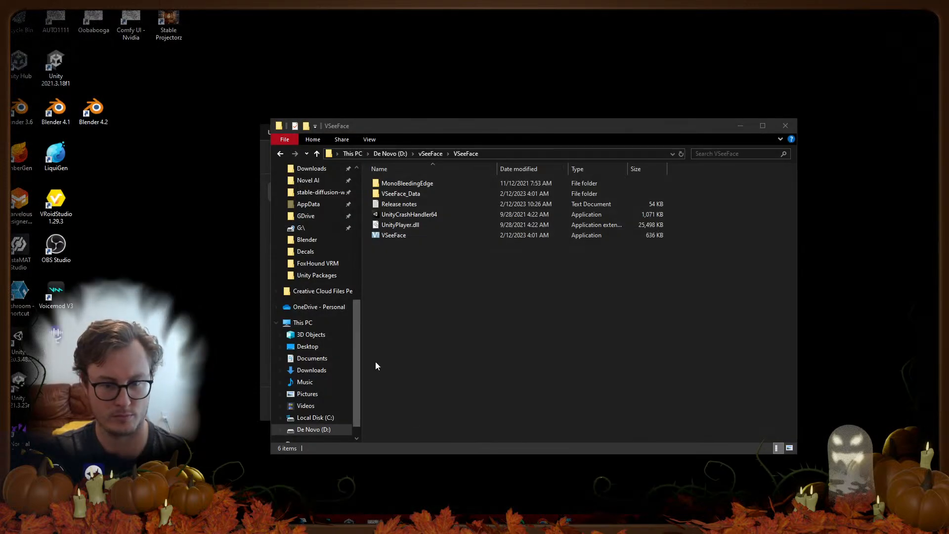
# Step: Open Unity Hub from the taskbar to see the project list
pyautogui.click(349, 519)
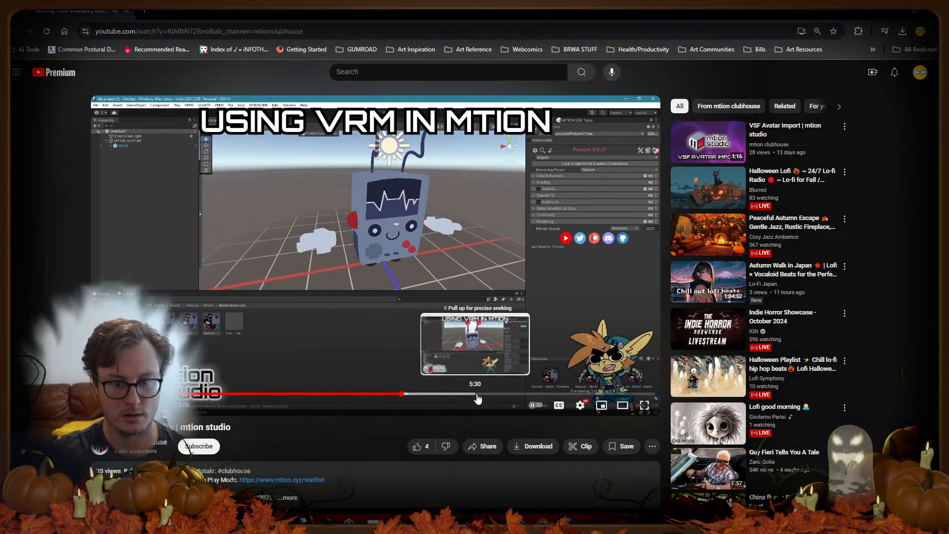
# Step: Jump between the video's ragdoll, animations and build-settings sections, then pause it and minimise the browser
pyautogui.click(403, 394)
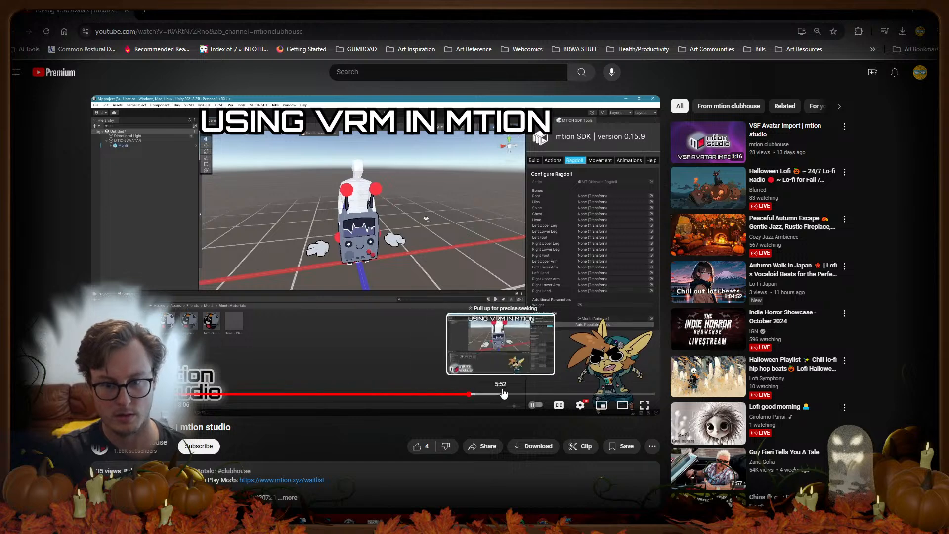
pyautogui.click(468, 394)
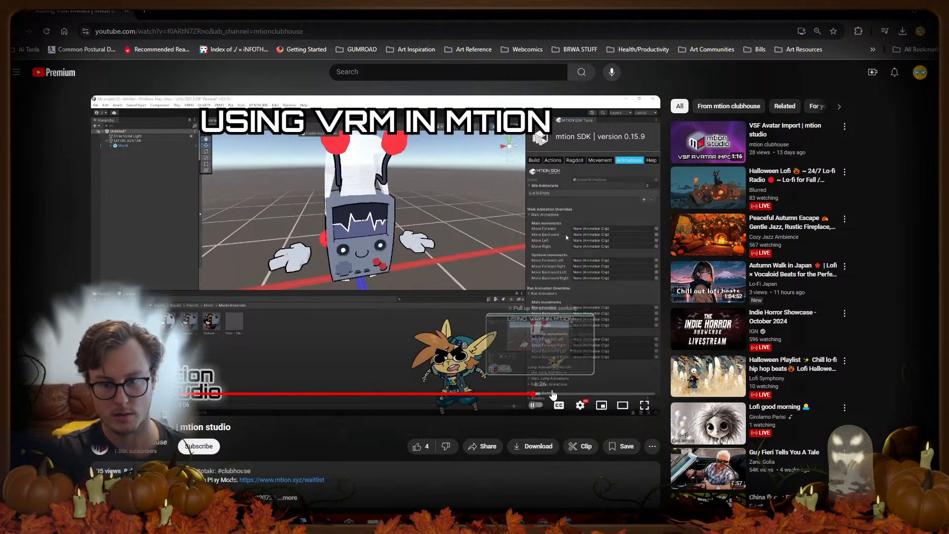
pyautogui.click(595, 394)
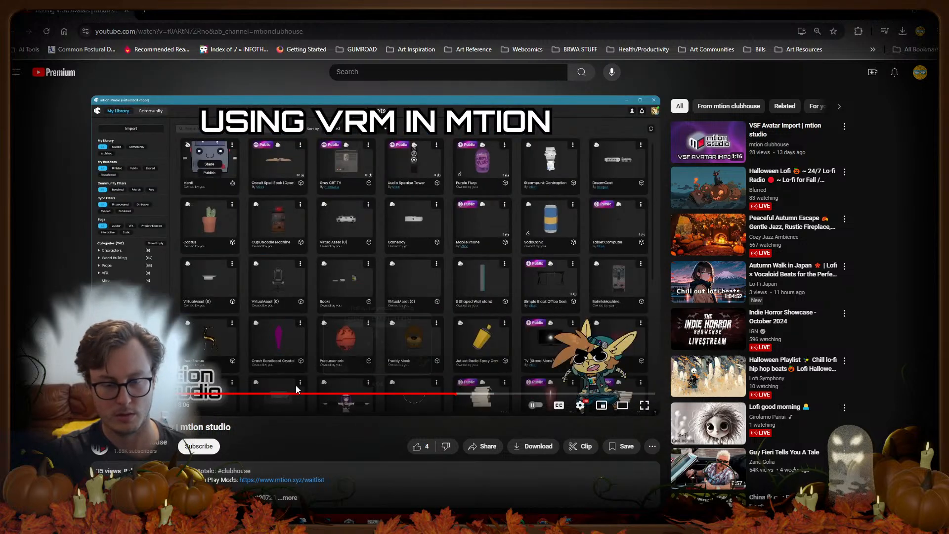
pyautogui.click(264, 394)
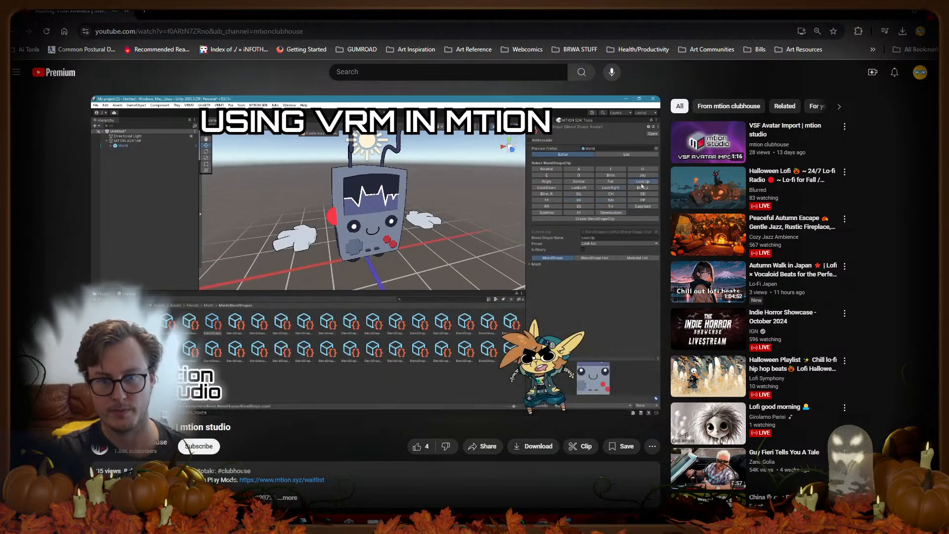
pyautogui.click(475, 232)
pyautogui.click(893, 10)
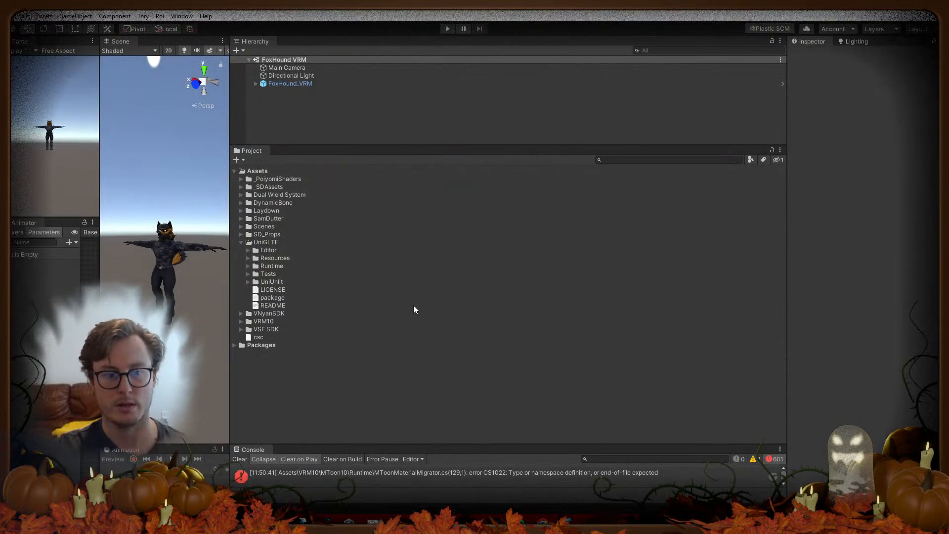
# Step: Widen the Scene view of the avatar and collapse the UniGLTF folder
pyautogui.moveTo(230, 415); pyautogui.dragTo(607, 414)
pyautogui.moveTo(258, 298); pyautogui.dragTo(51, 307)
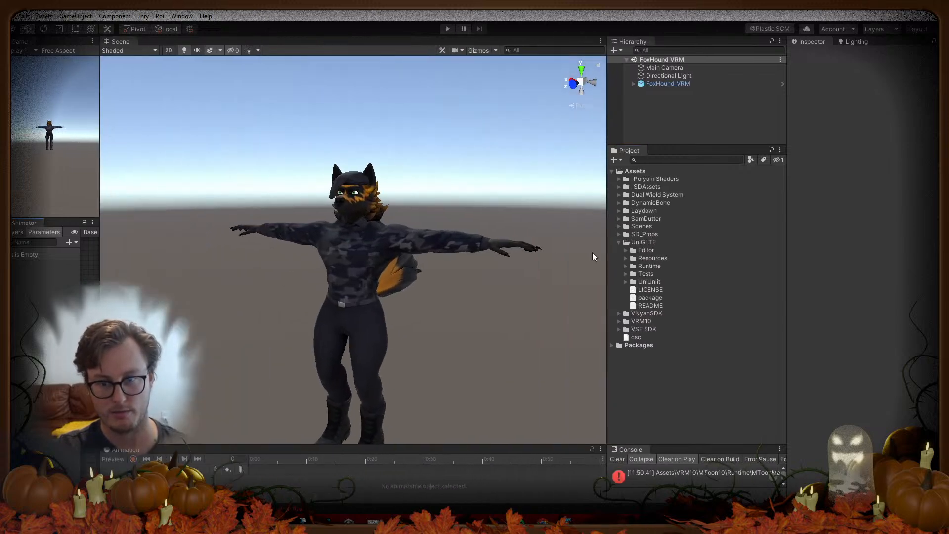
pyautogui.click(620, 242)
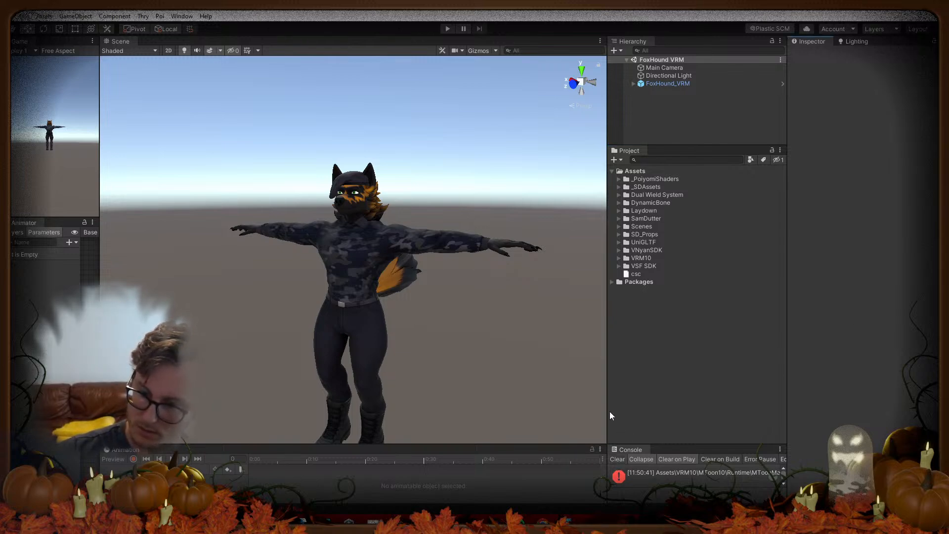
# Step: Enlarge and clear the Console to check the remaining 601 errors, then revisit UniGLTF
pyautogui.moveTo(608, 412); pyautogui.dragTo(398, 430)
pyautogui.moveTo(500, 444); pyautogui.dragTo(534, 280)
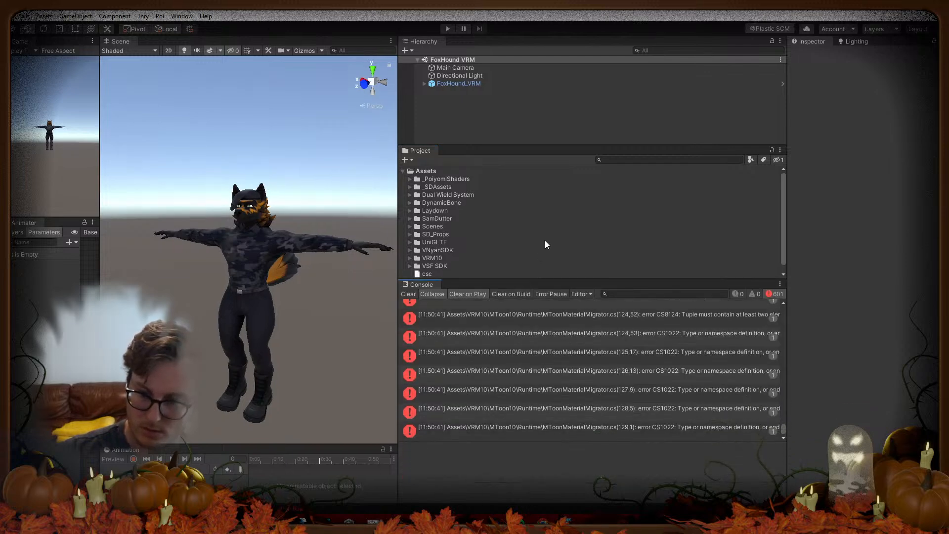
pyautogui.click(408, 295)
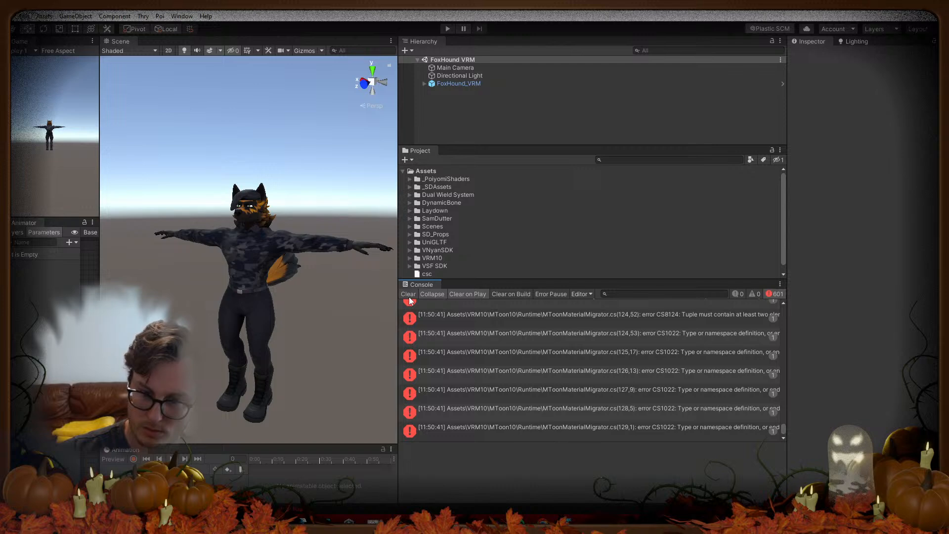
pyautogui.moveTo(503, 279); pyautogui.dragTo(503, 434)
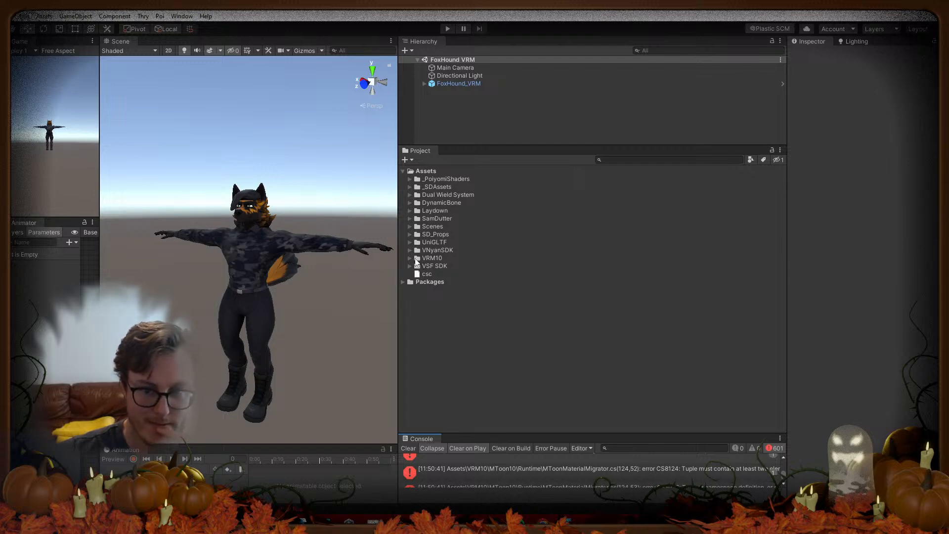
pyautogui.click(420, 234)
pyautogui.click(419, 242)
pyautogui.click(410, 243)
pyautogui.click(410, 242)
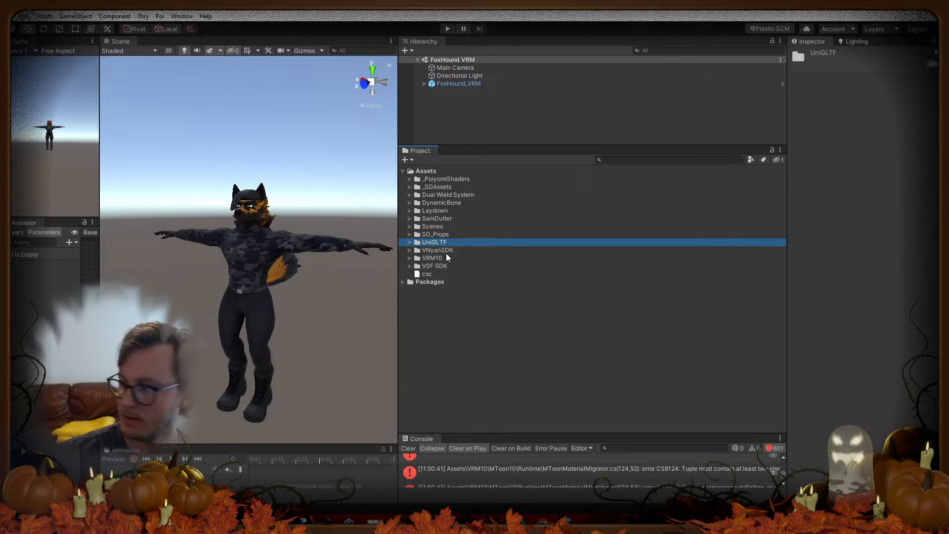
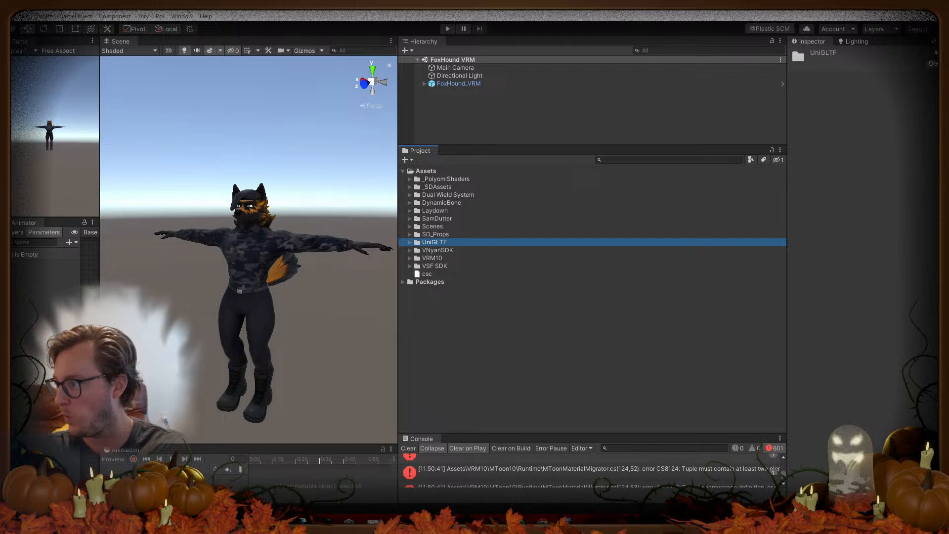
# Step: Check the VSeeFace SDK readme for its required UniVRM version, 0.89
pyautogui.moveTo(2, 10); pyautogui.dragTo(476, 4)
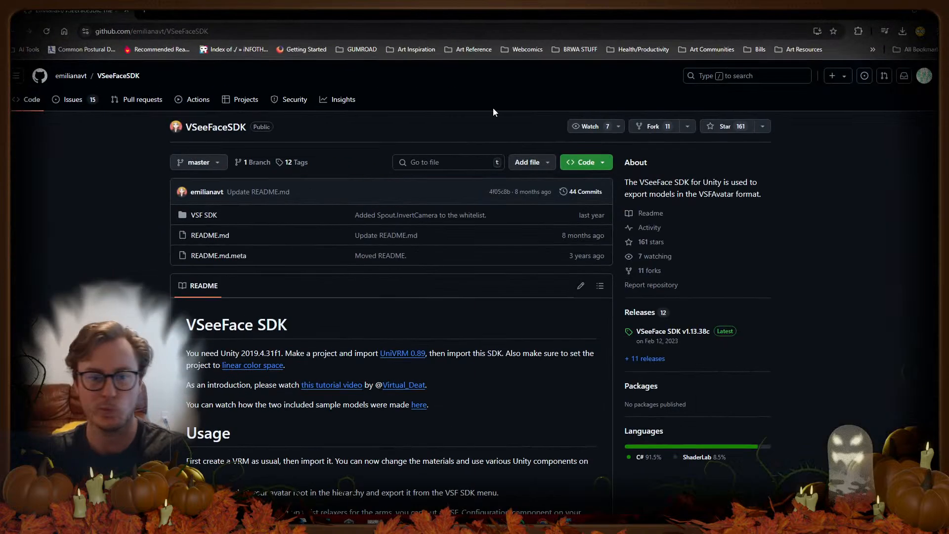
pyautogui.scroll(-2, 431, 256)
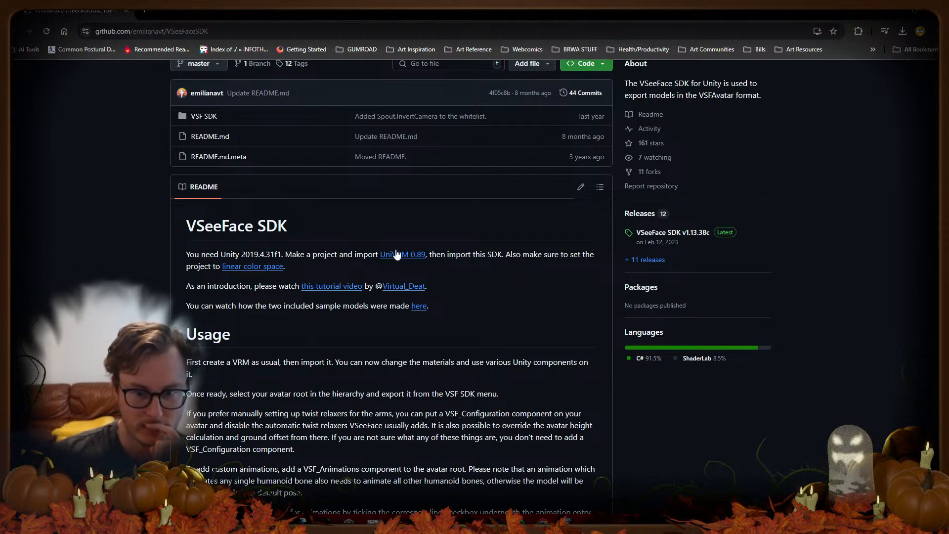
pyautogui.moveTo(365, 252); pyautogui.dragTo(430, 268)
pyautogui.click(526, 302)
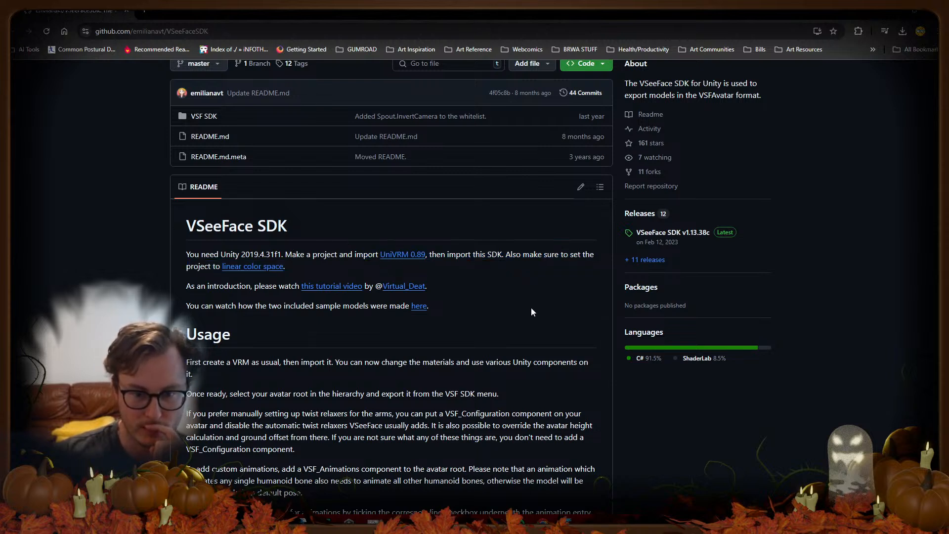
# Step: Delete the old UniGLTF, VRM10 and VSF SDK folders in Unity, then go to the UniVRM 0.89 release
pyautogui.click(691, 522)
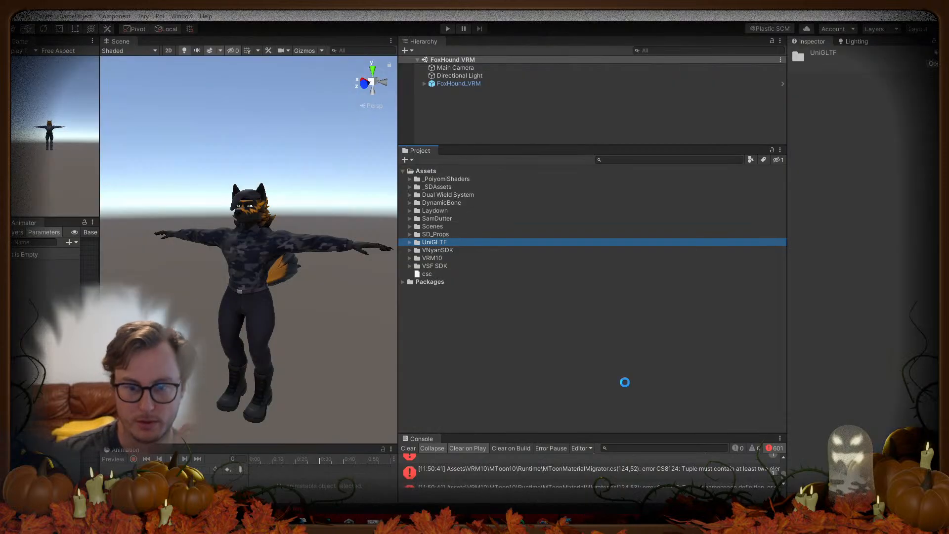
pyautogui.keyDown('ctrl'); pyautogui.click(435, 258); pyautogui.keyUp('ctrl')
pyautogui.keyDown('ctrl'); pyautogui.click(436, 266); pyautogui.keyUp('ctrl')
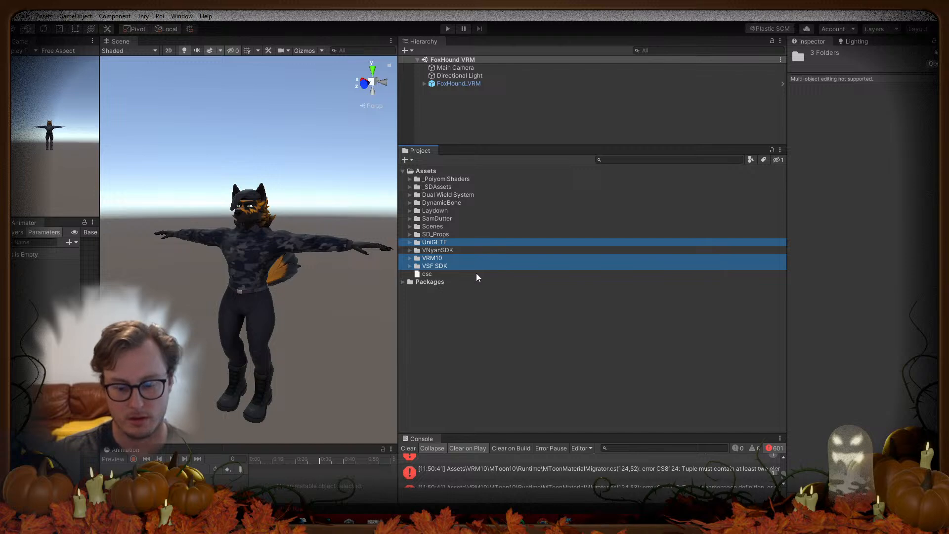
pyautogui.press('Delete')
pyautogui.click(503, 282)
pyautogui.hotkey('alt', 'Tab')
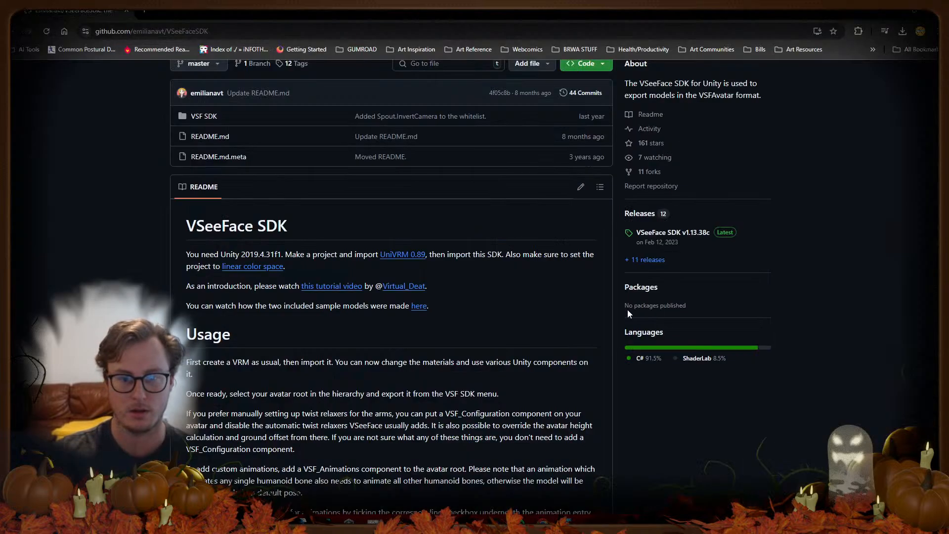
pyautogui.click(403, 255)
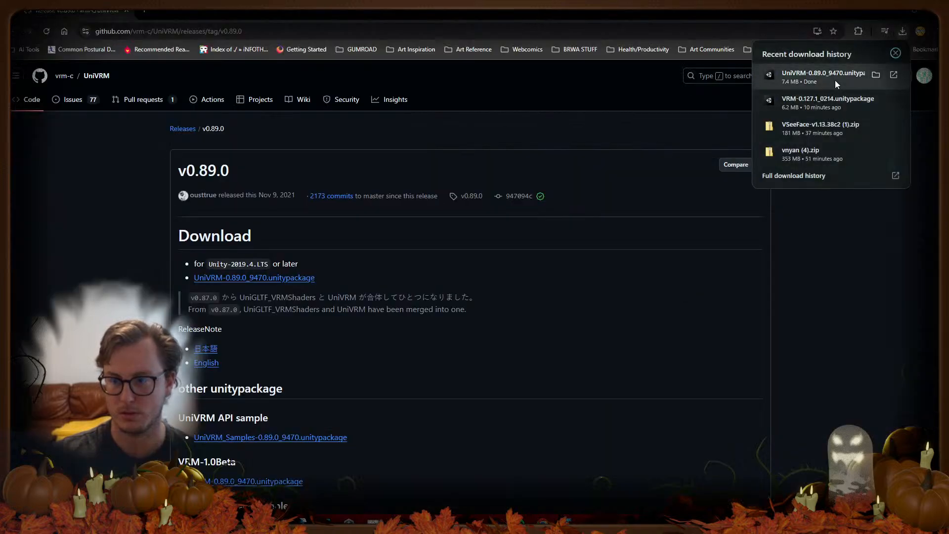
# Step: Open the downloaded UniVRM-0.89.0_9470.unitypackage in Unity's import window
pyautogui.click(835, 80)
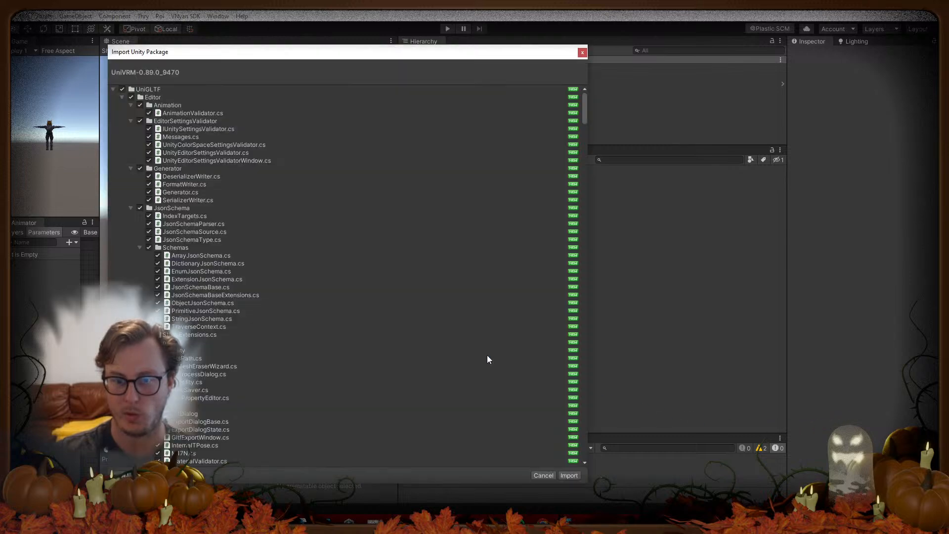
# Step: Import every file of the UniVRM 0.89.0 package into the project
pyautogui.click(569, 475)
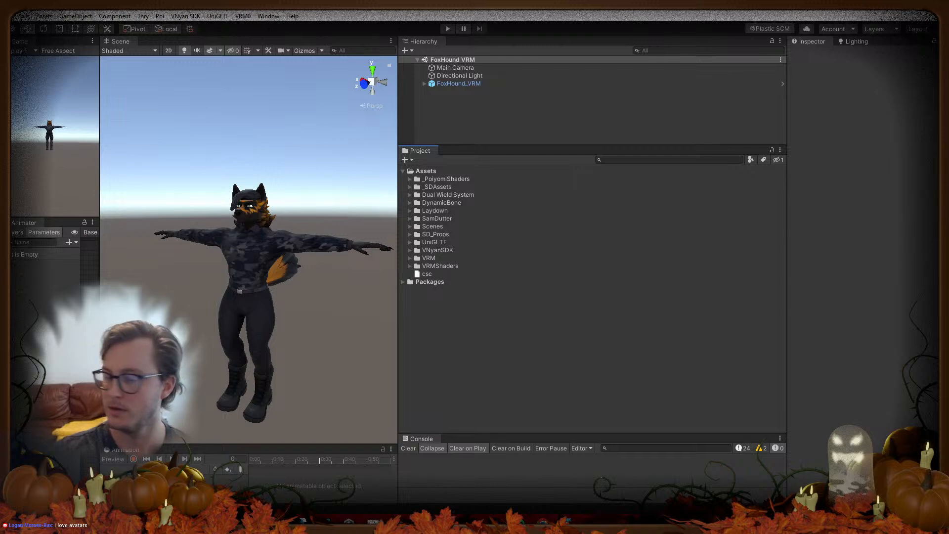
# Step: Clear the Console and inspect the blend shapes on FoxHound_VRM's Body mesh
pyautogui.click(408, 450)
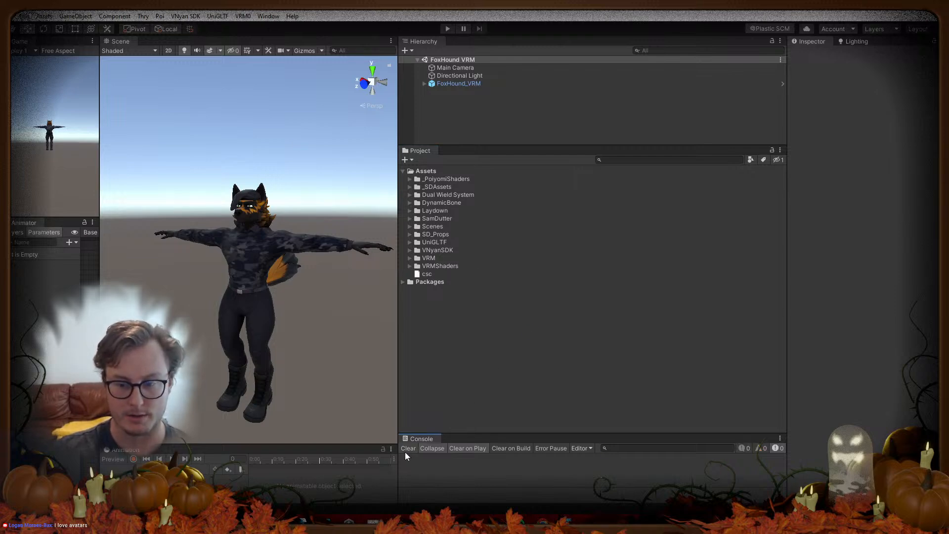
pyautogui.moveTo(441, 435); pyautogui.dragTo(462, 367)
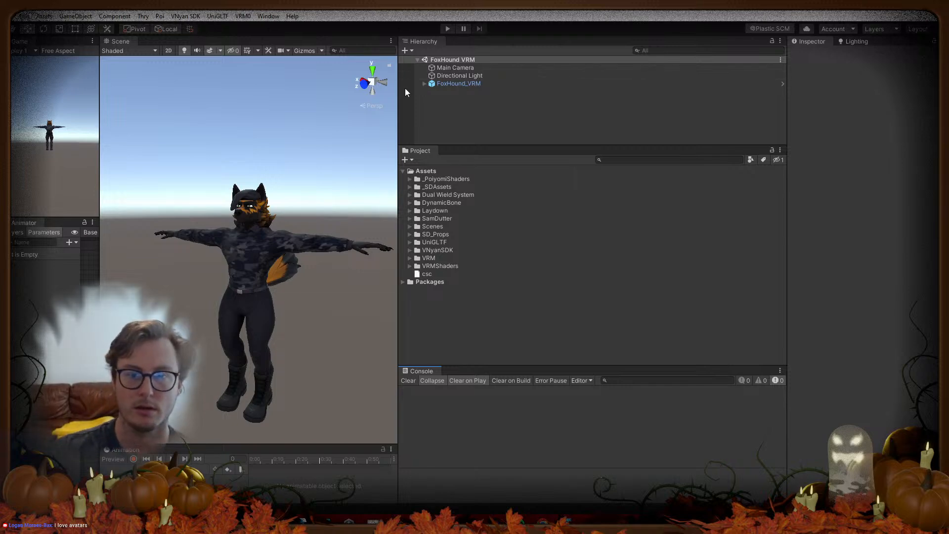
pyautogui.click(424, 83)
pyautogui.click(497, 123)
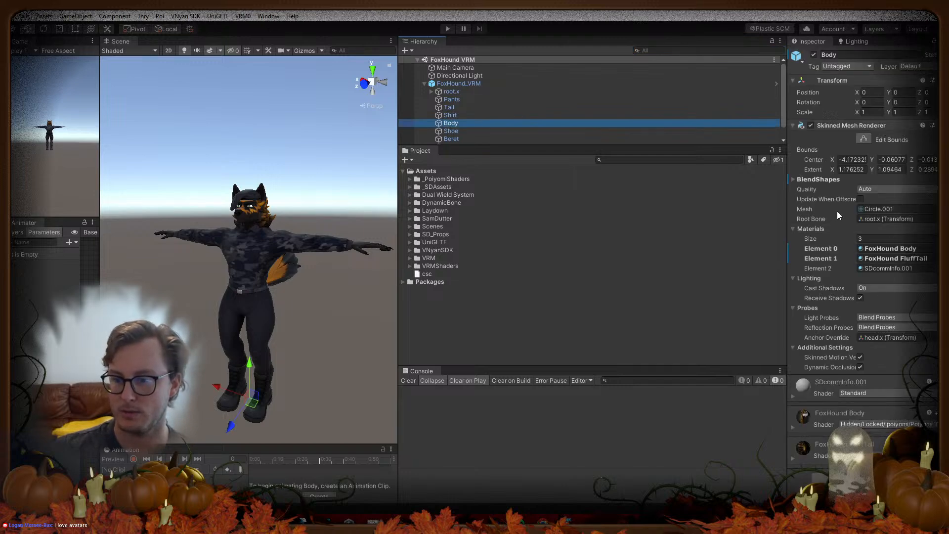
pyautogui.click(794, 179)
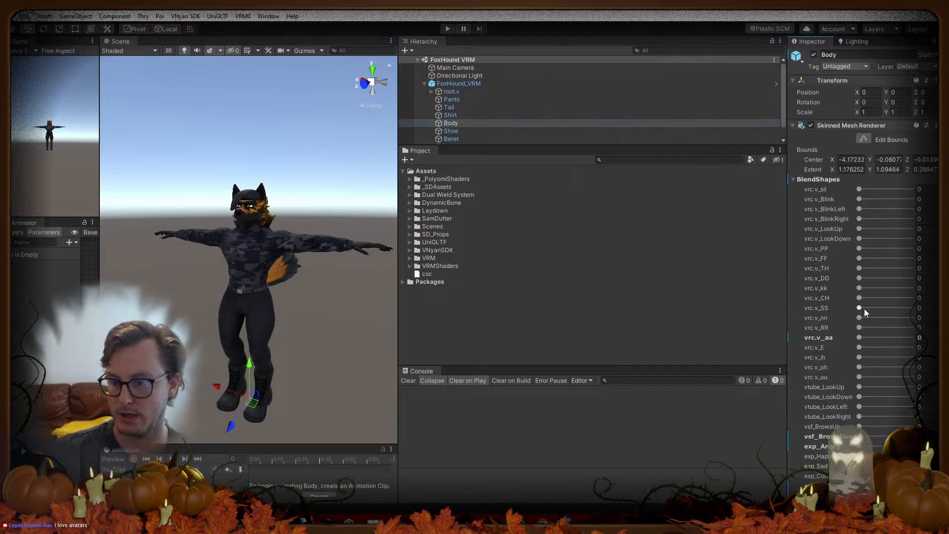
pyautogui.click(864, 309)
# Step: Widen the panels and review the VRM components on the FoxHound_VRM root object
pyautogui.moveTo(557, 145); pyautogui.dragTo(502, 284)
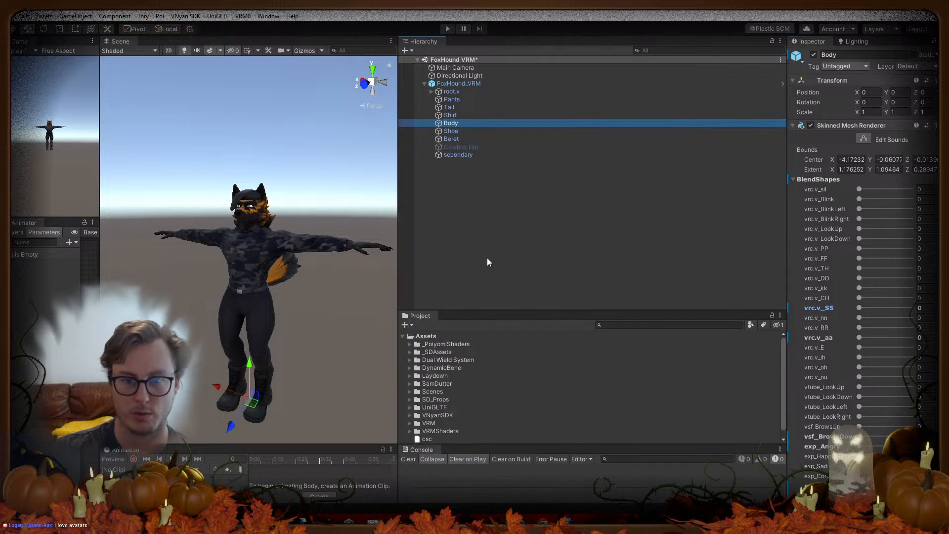
pyautogui.click(464, 155)
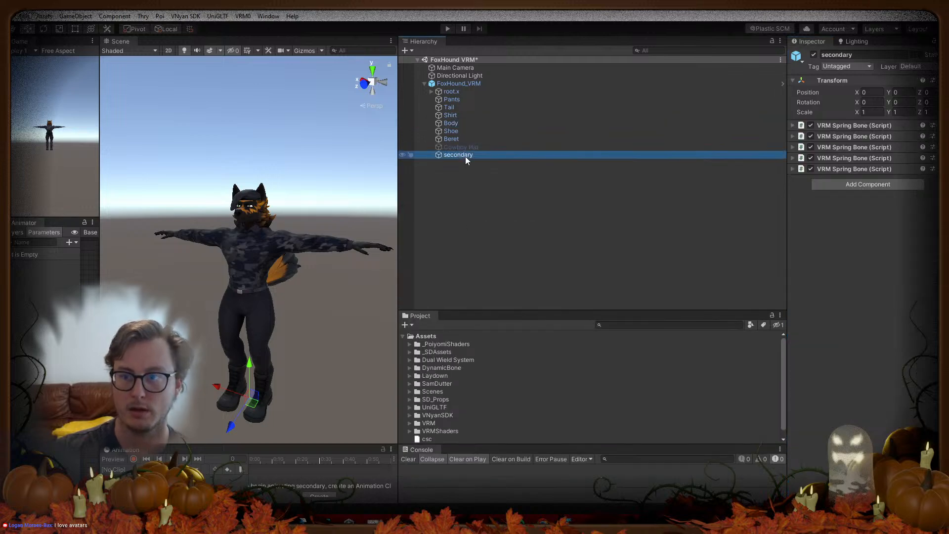
pyautogui.click(460, 84)
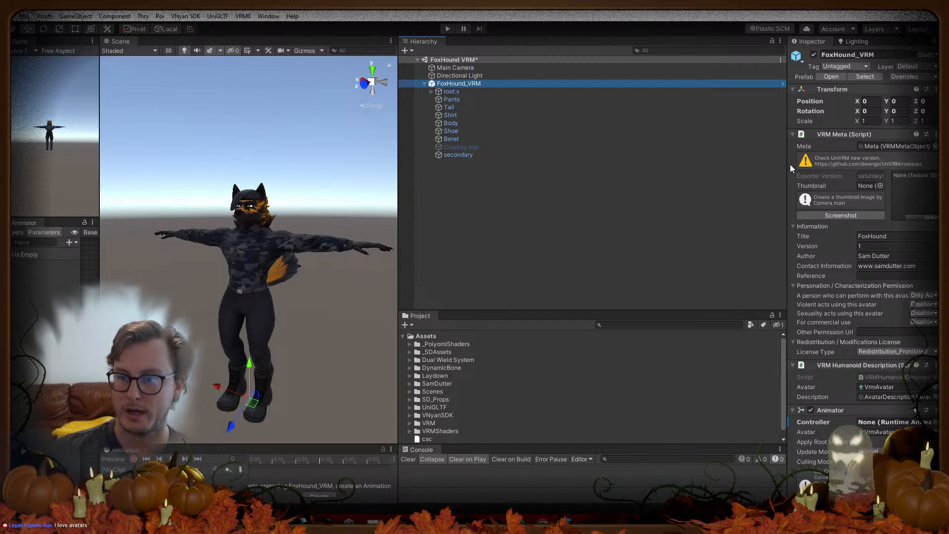
pyautogui.moveTo(792, 168); pyautogui.dragTo(620, 179)
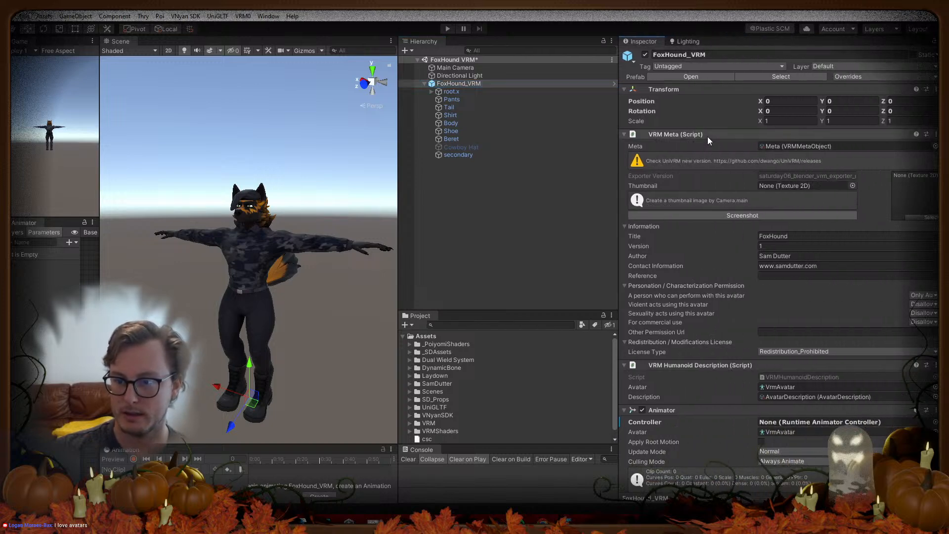
pyautogui.scroll(-4, 735, 354)
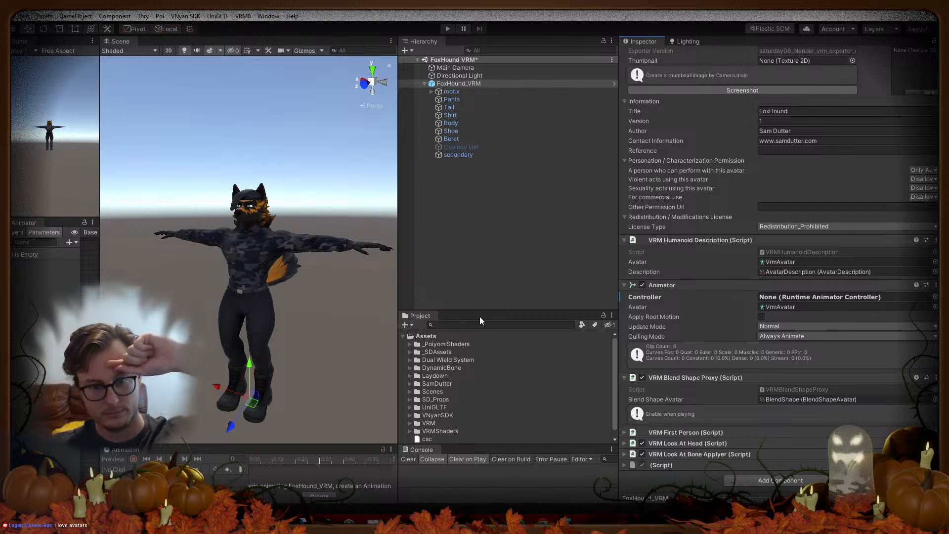
pyautogui.moveTo(480, 313); pyautogui.dragTo(486, 223)
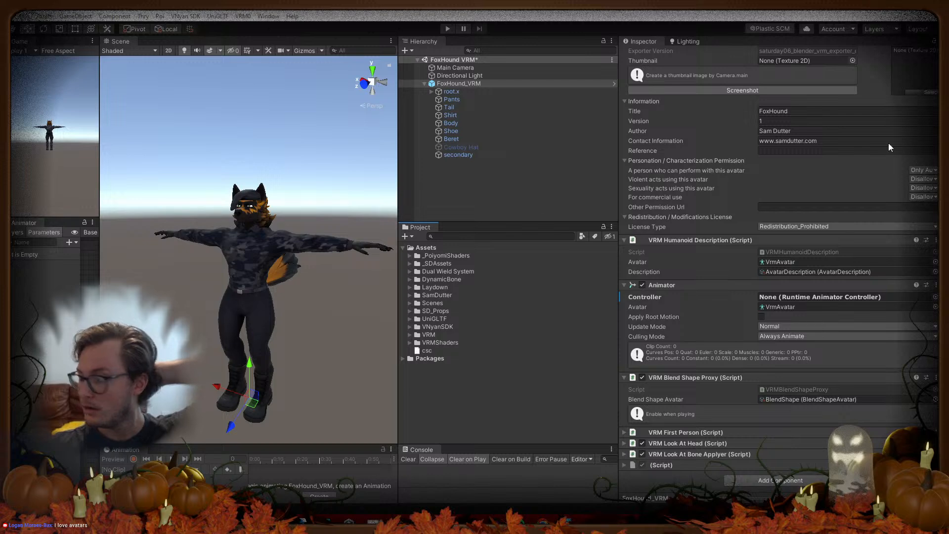
# Step: Download VSF_SDK_v1.13.38c.unitypackage from the VSeeFace SDK release page and open it in Unity
pyautogui.moveTo(689, 520)
pyautogui.click(705, 480)
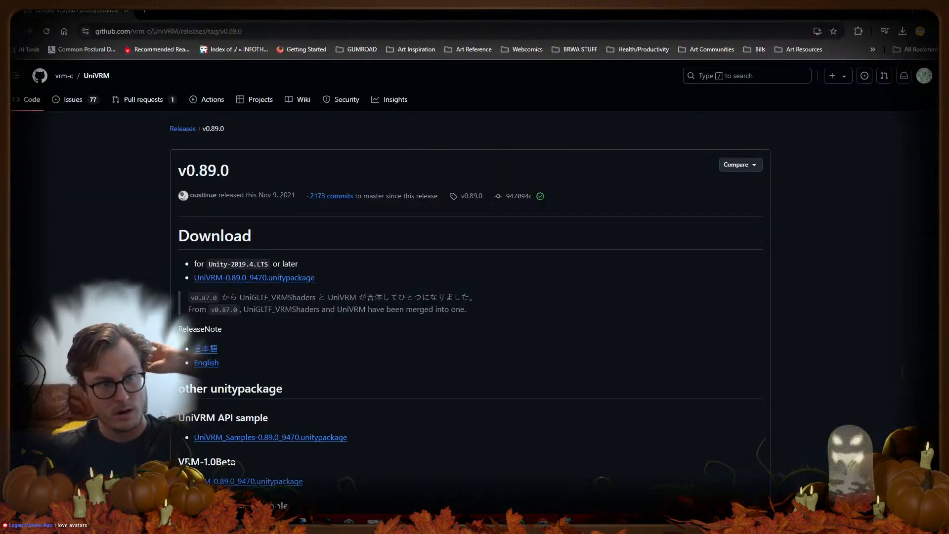
pyautogui.hotkey('alt', 'Left')
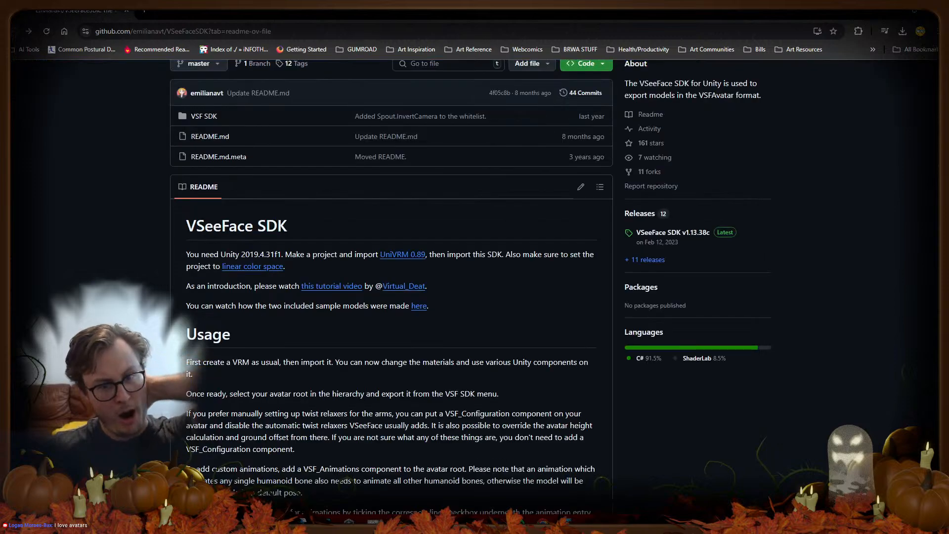
pyautogui.scroll(2, 124, 218)
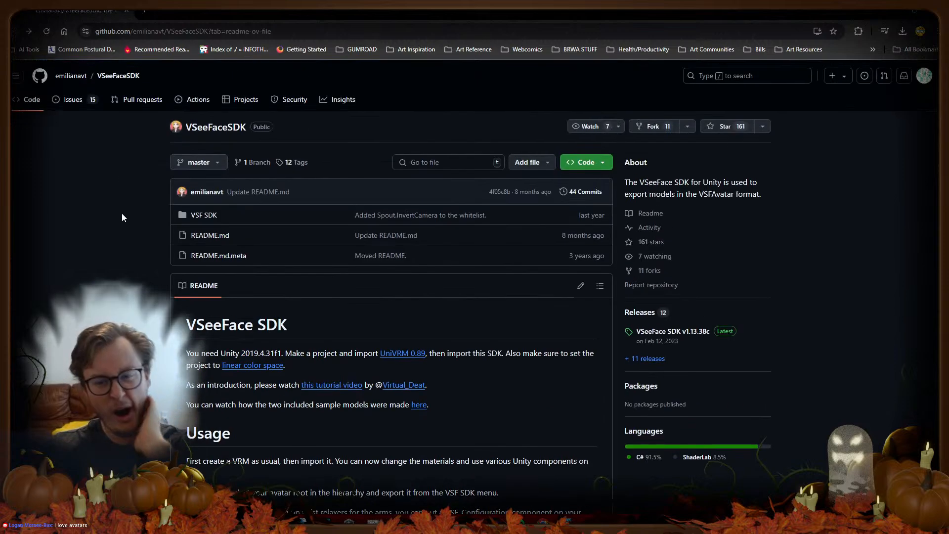
pyautogui.click(710, 330)
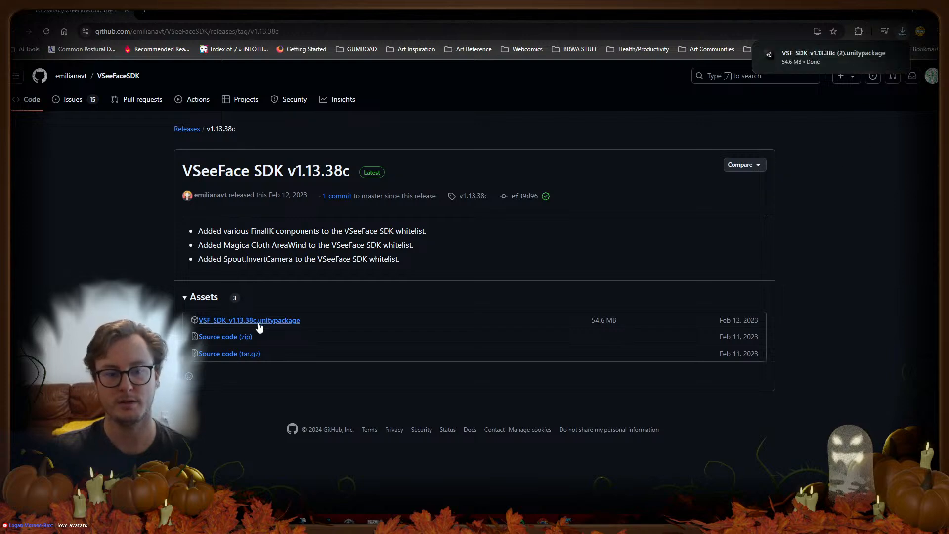
pyautogui.click(824, 55)
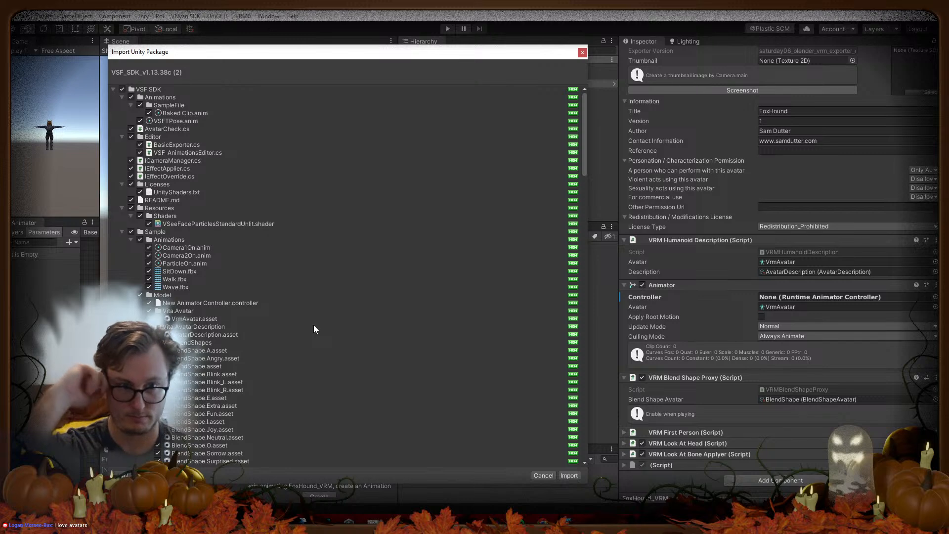
# Step: Import every file of the VSF SDK v1.13.38c package into the project
pyautogui.click(564, 476)
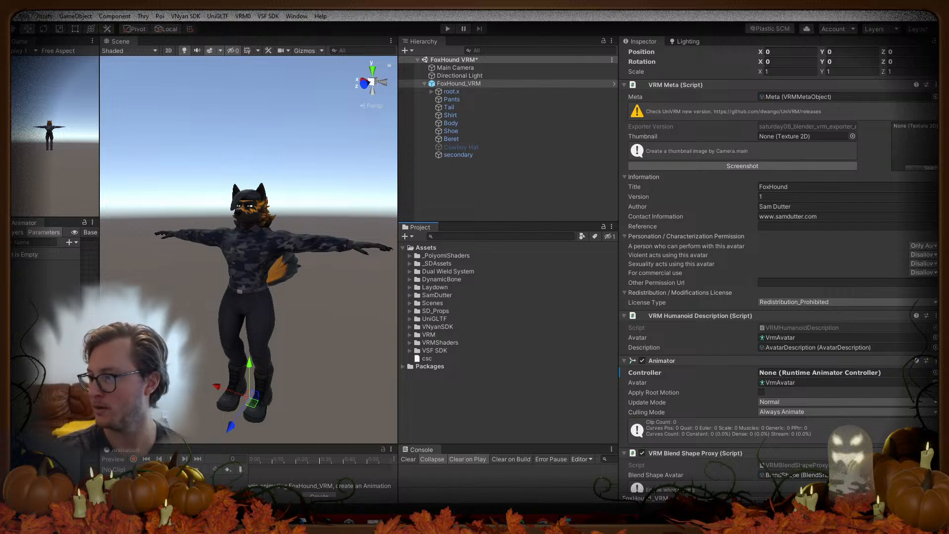
# Step: Remove the VSF_Animations component from the FoxHound_VRM avatar
pyautogui.click(446, 407)
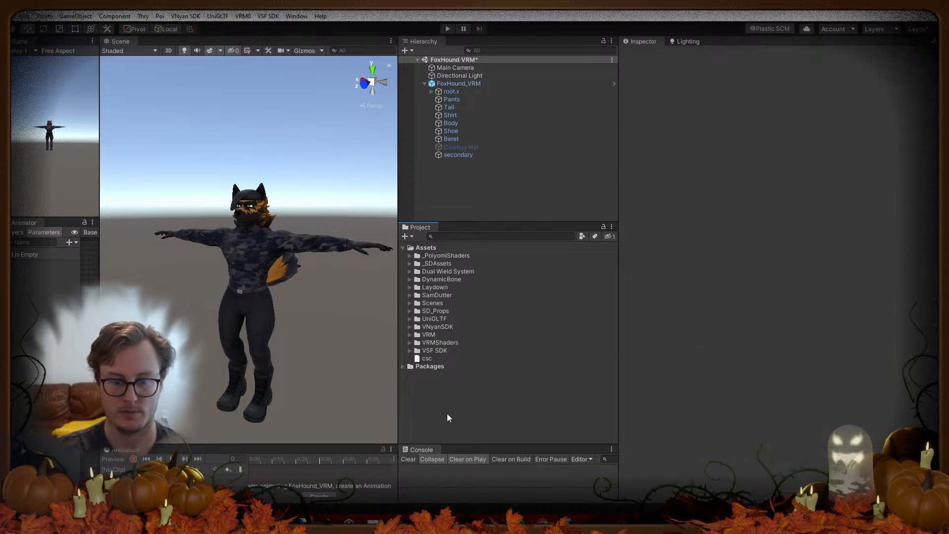
pyautogui.moveTo(454, 445); pyautogui.dragTo(453, 466)
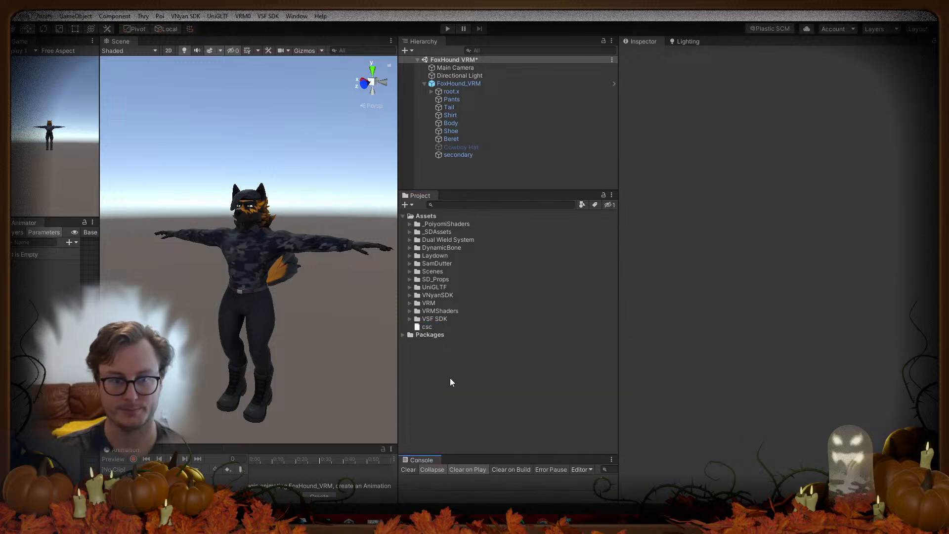
pyautogui.click(460, 84)
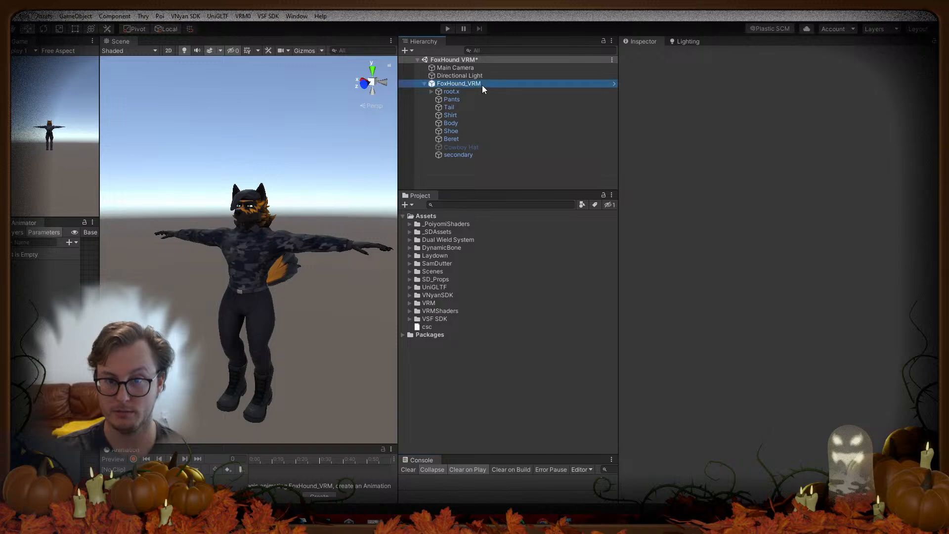
pyautogui.scroll(-8, 770, 310)
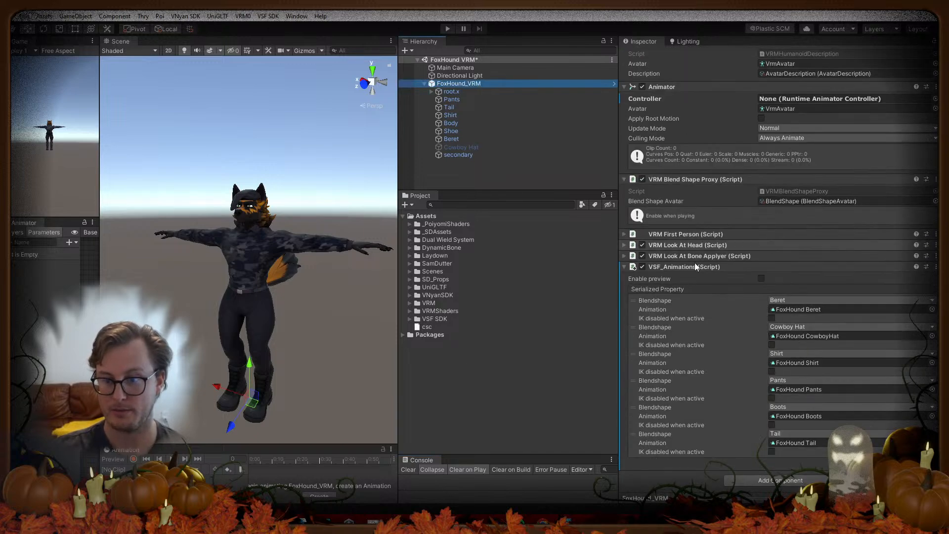
pyautogui.rightClick(929, 269)
pyautogui.click(881, 302)
# Step: Export the avatar bundle with the VSeeFace SDK, overwriting the existing FoxHound VSFAVATAR file
pyautogui.click(262, 16)
pyautogui.click(280, 29)
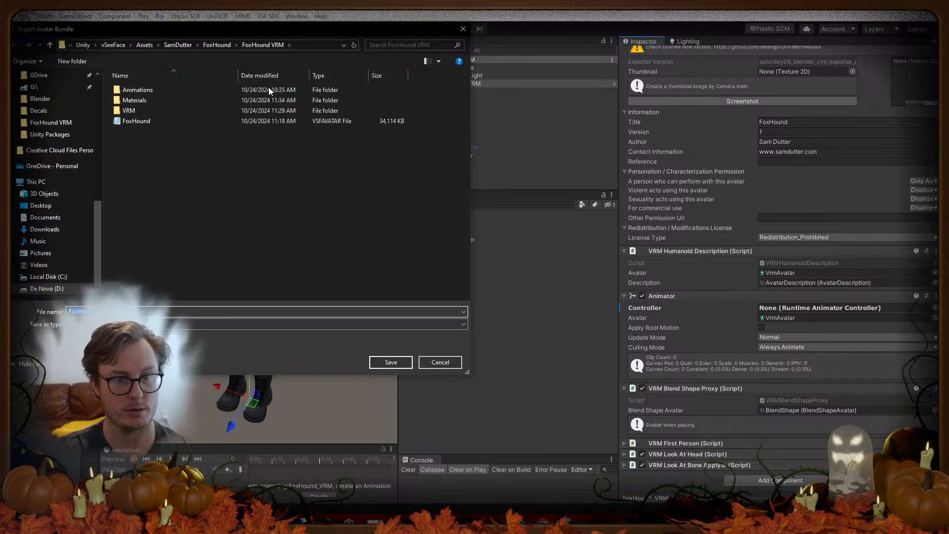
pyautogui.click(141, 122)
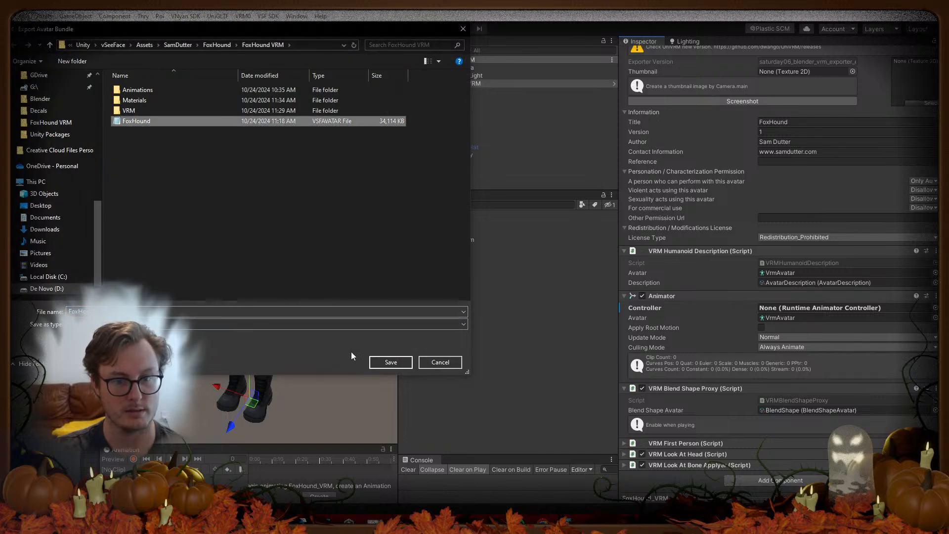
pyautogui.click(377, 362)
pyautogui.click(497, 263)
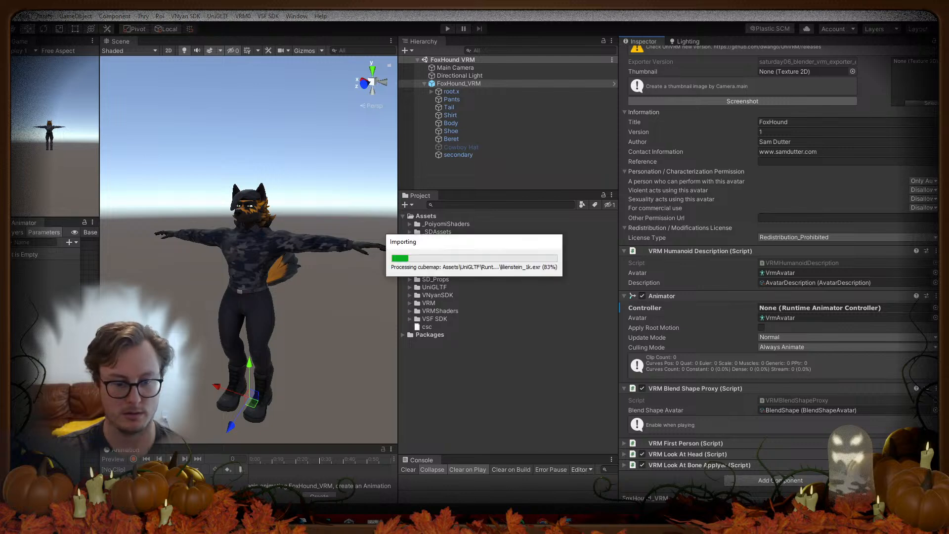
pyautogui.click(221, 457)
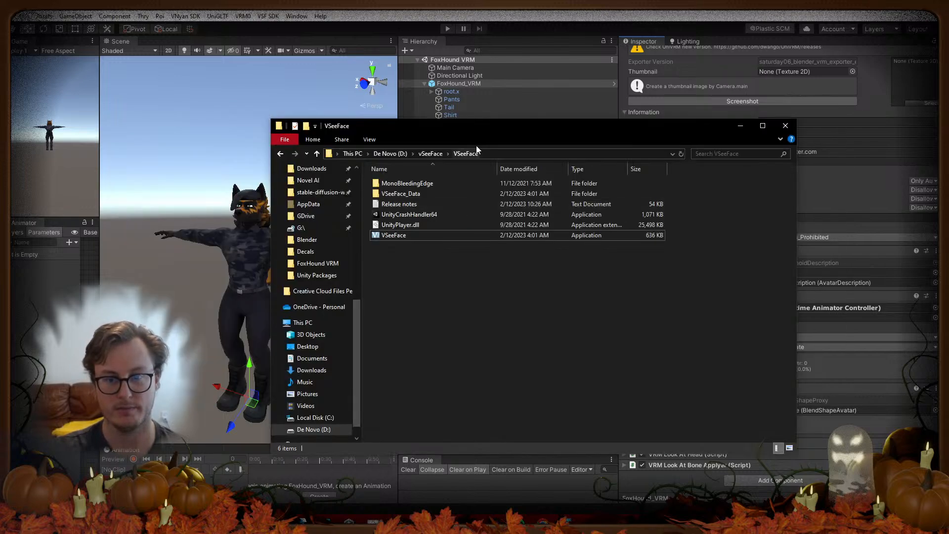
# Step: Once the bundle build finishes, launch VSeeFace.exe from its program folder on D:
pyautogui.moveTo(497, 128); pyautogui.dragTo(0, 99)
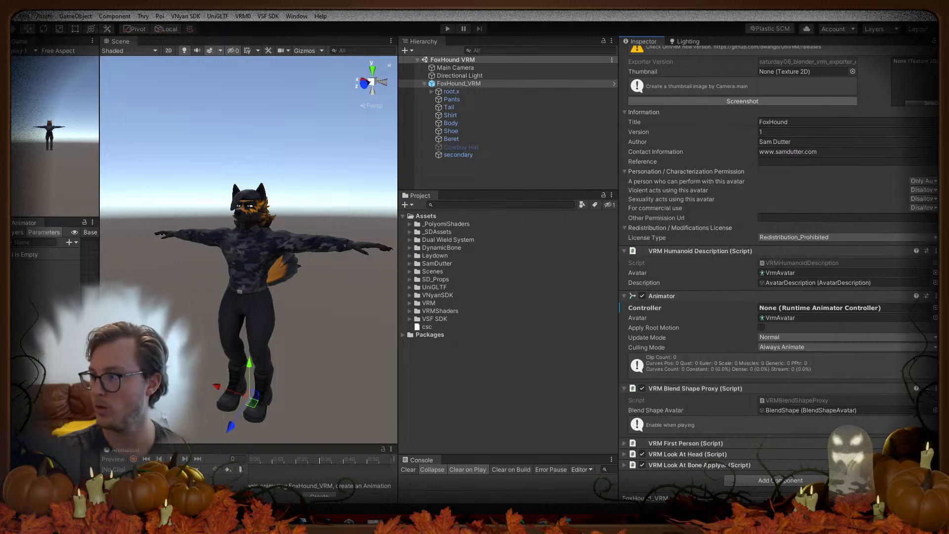
pyautogui.moveTo(0, 168); pyautogui.dragTo(537, 154)
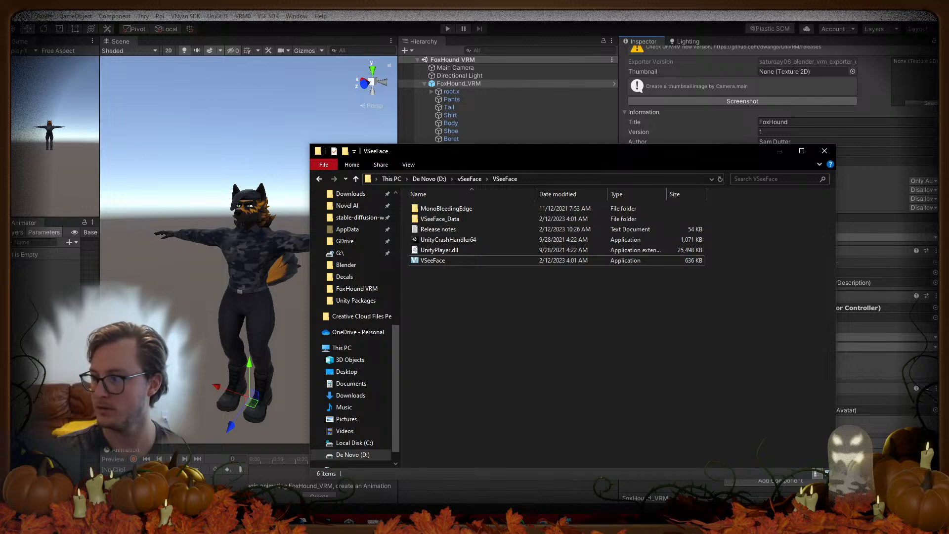
pyautogui.moveTo(641, 157); pyautogui.dragTo(568, 175)
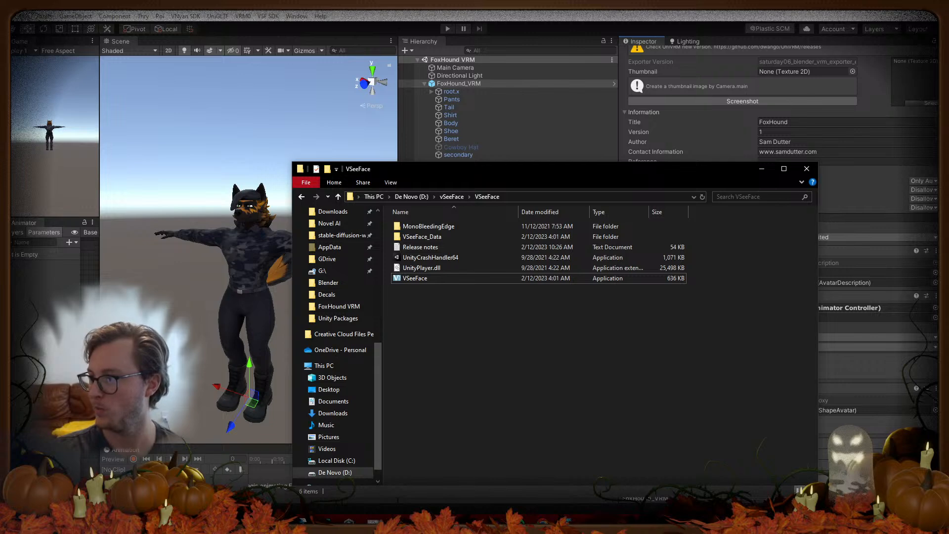
pyautogui.moveTo(452, 173); pyautogui.dragTo(368, 157)
pyautogui.click(335, 262)
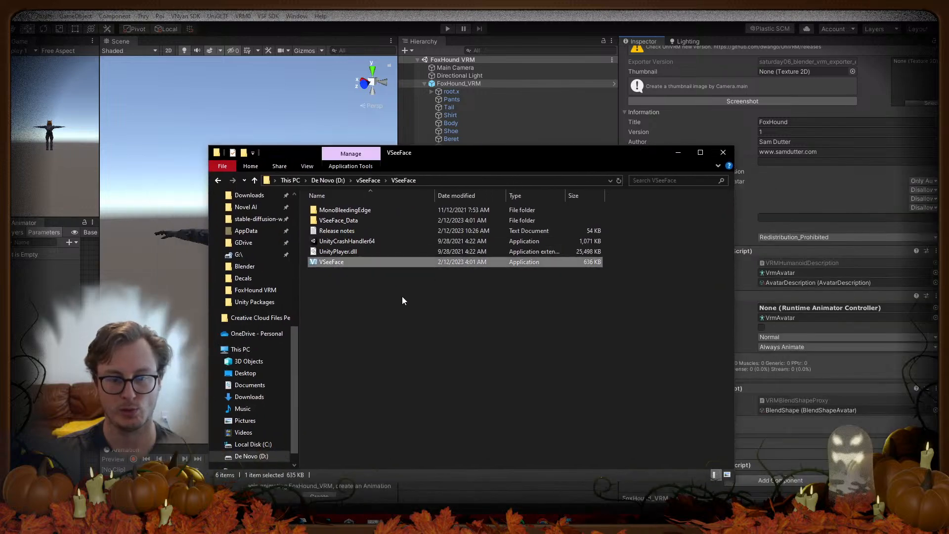
pyautogui.doubleClick(324, 263)
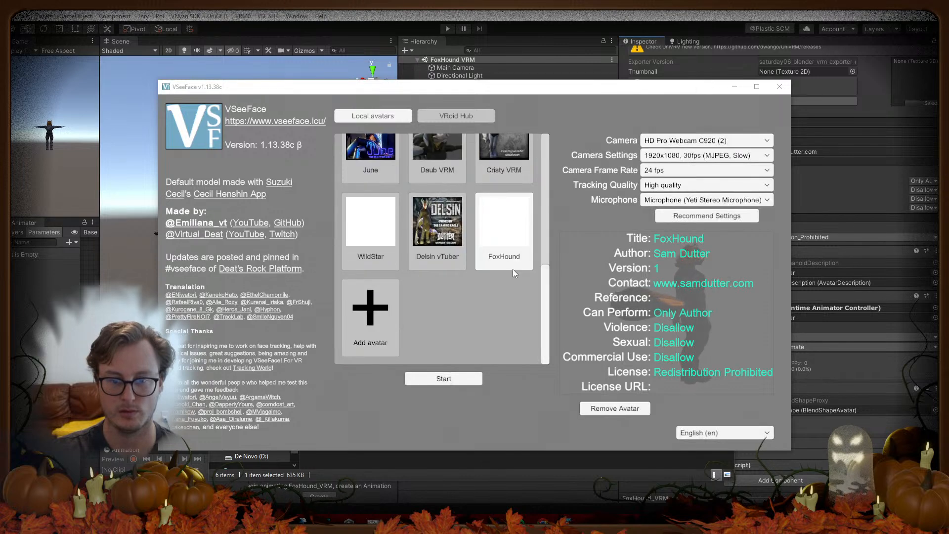
# Step: Start tracking with the FoxHound avatar and review the camera and microphone options in General settings
pyautogui.click(443, 378)
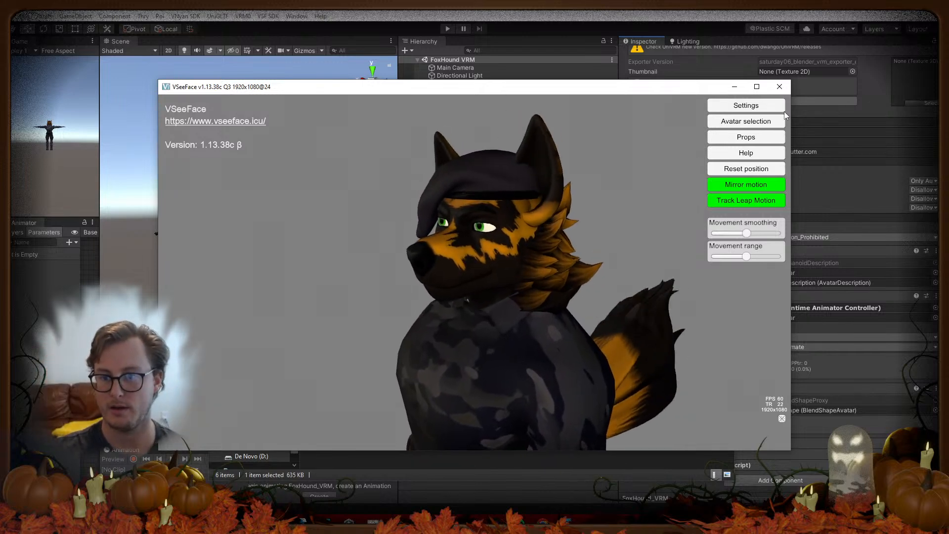
pyautogui.click(738, 107)
pyautogui.click(665, 105)
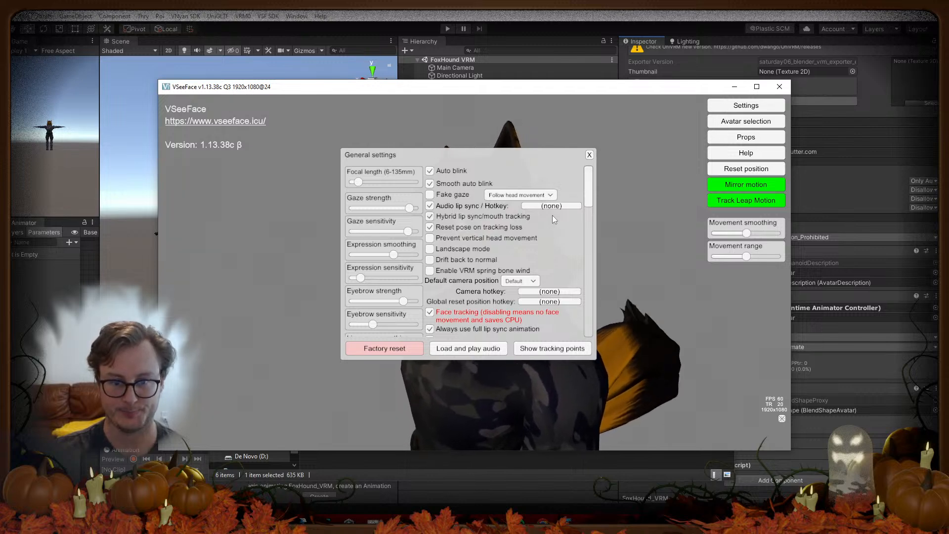
pyautogui.moveTo(589, 188); pyautogui.dragTo(584, 207)
pyautogui.scroll(-2, 584, 206)
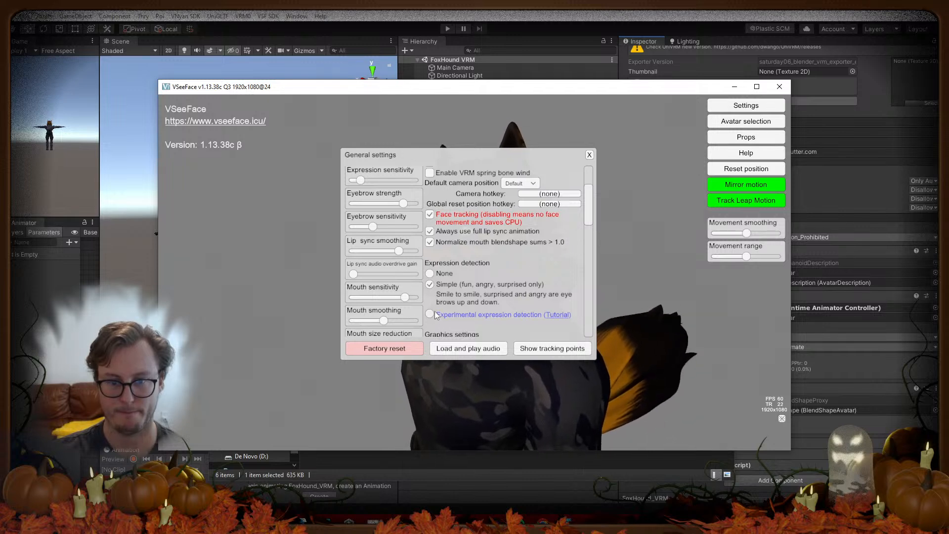
pyautogui.moveTo(589, 209); pyautogui.dragTo(583, 247)
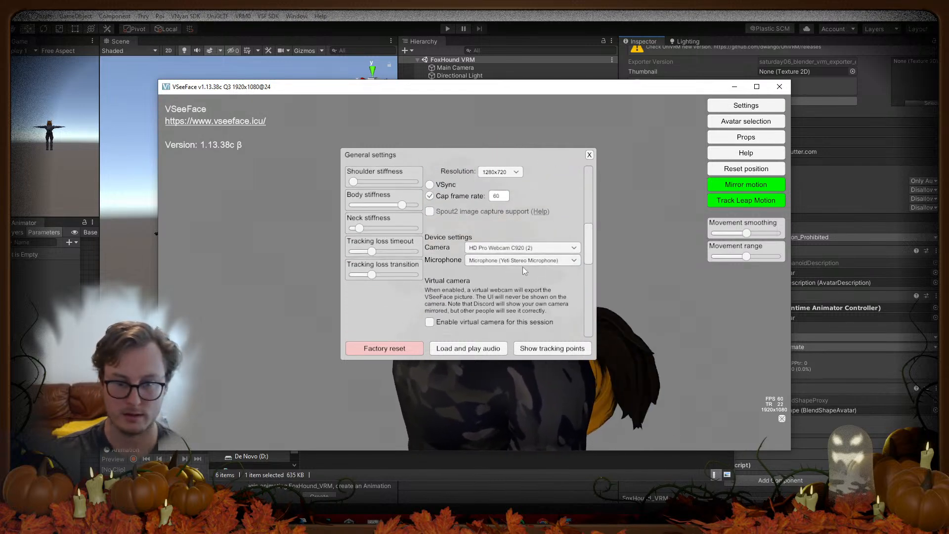
pyautogui.moveTo(527, 153); pyautogui.dragTo(364, 128)
pyautogui.moveTo(425, 221); pyautogui.dragTo(428, 125)
# Step: Review FoxHound's expressions and options in Expression settings, leaving the Surprise hotkey unassigned
pyautogui.click(426, 130)
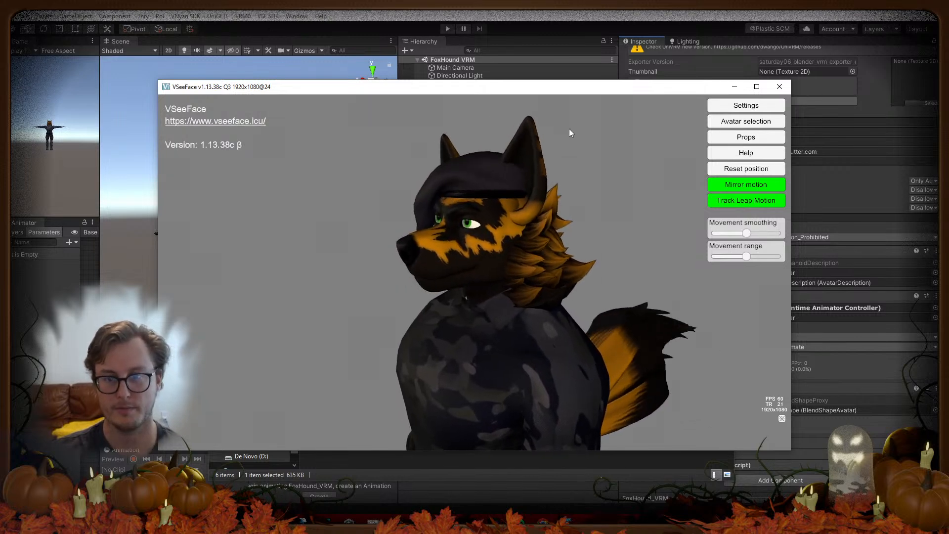
pyautogui.click(718, 102)
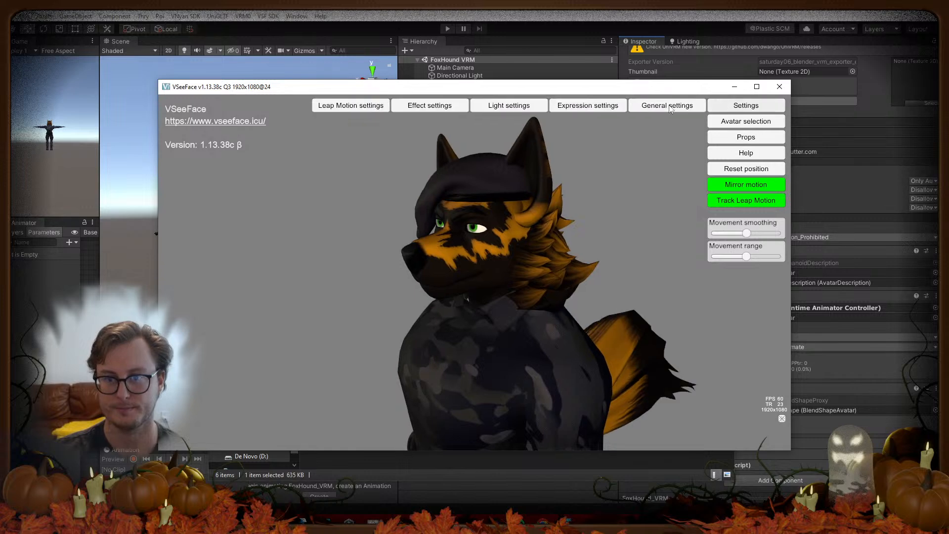
pyautogui.click(605, 108)
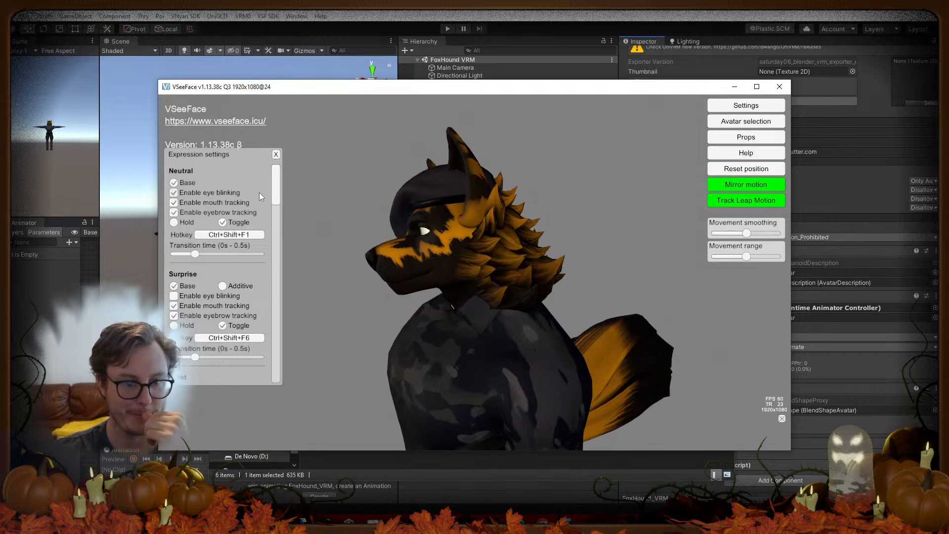
pyautogui.click(209, 341)
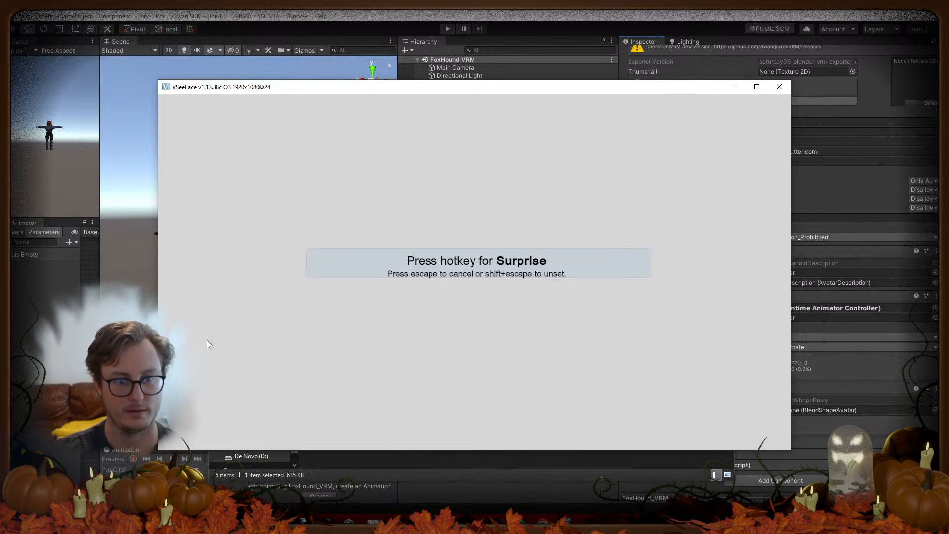
pyautogui.press('Escape')
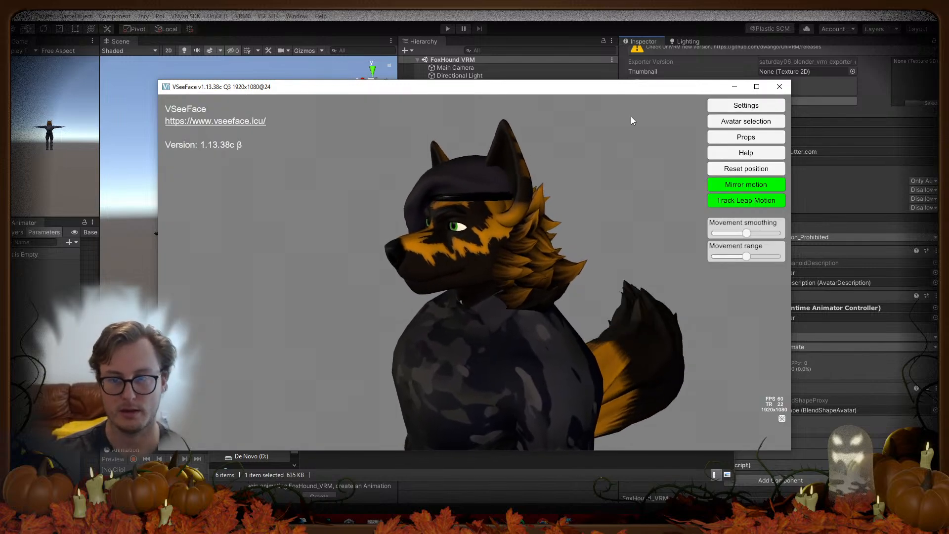
pyautogui.click(729, 110)
pyautogui.click(590, 103)
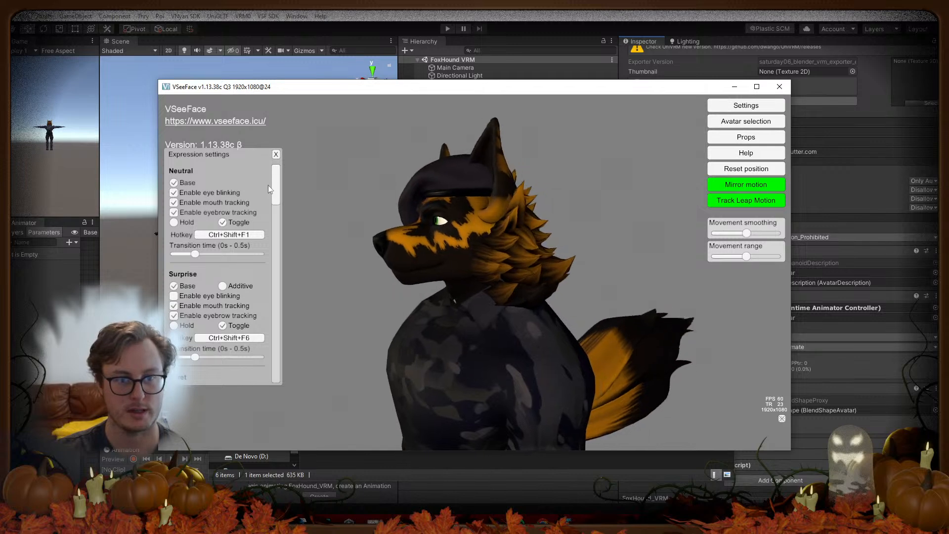
pyautogui.moveTo(275, 179)
pyautogui.mouseDown()
pyautogui.moveTo(273, 196)
pyautogui.moveTo(278, 161)
pyautogui.moveTo(269, 367)
pyautogui.moveTo(286, 168)
pyautogui.mouseUp()
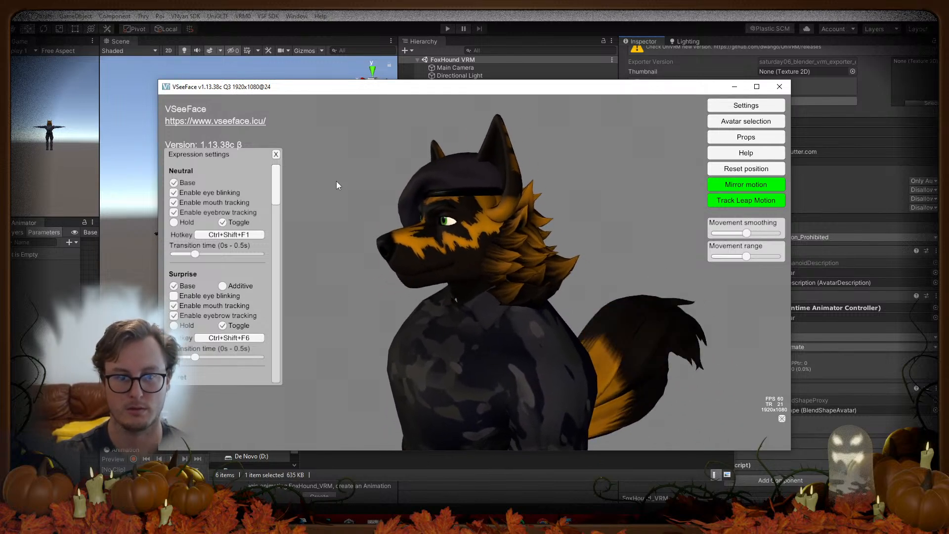
# Step: Give Brows Up the NumPad 1 hotkey taken from Cowboy Hat, mark it Base, and quit VSeeFace
pyautogui.moveTo(278, 187); pyautogui.dragTo(279, 258)
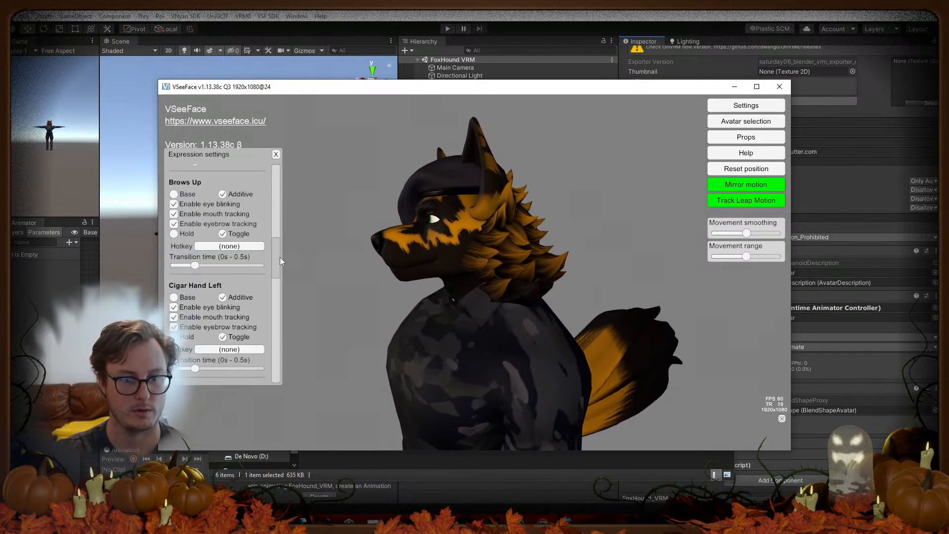
pyautogui.scroll(2, 253, 281)
pyautogui.click(244, 292)
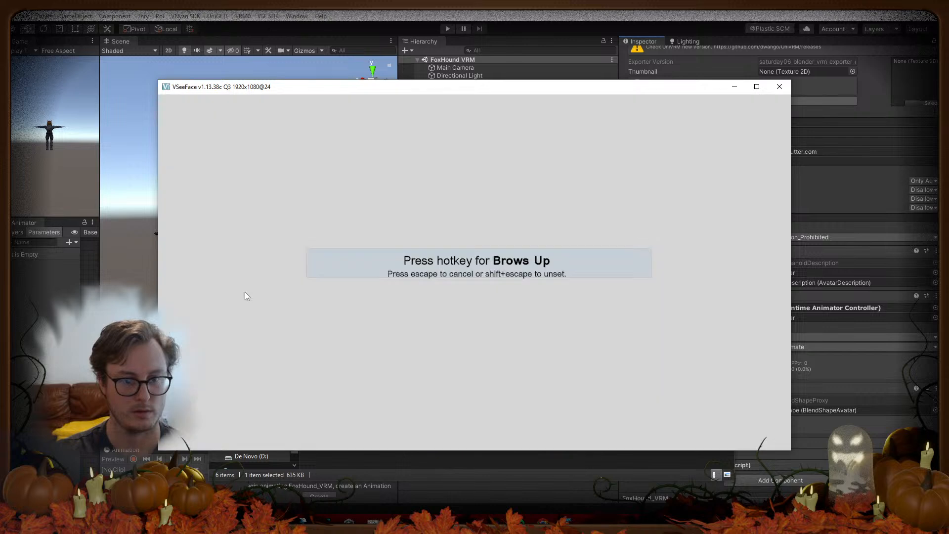
pyautogui.press('KP_1')
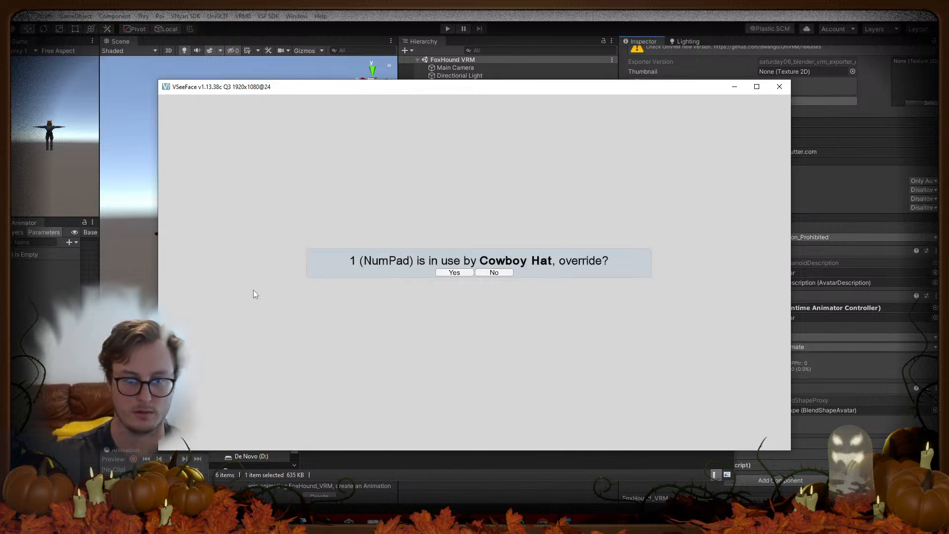
pyautogui.click(454, 272)
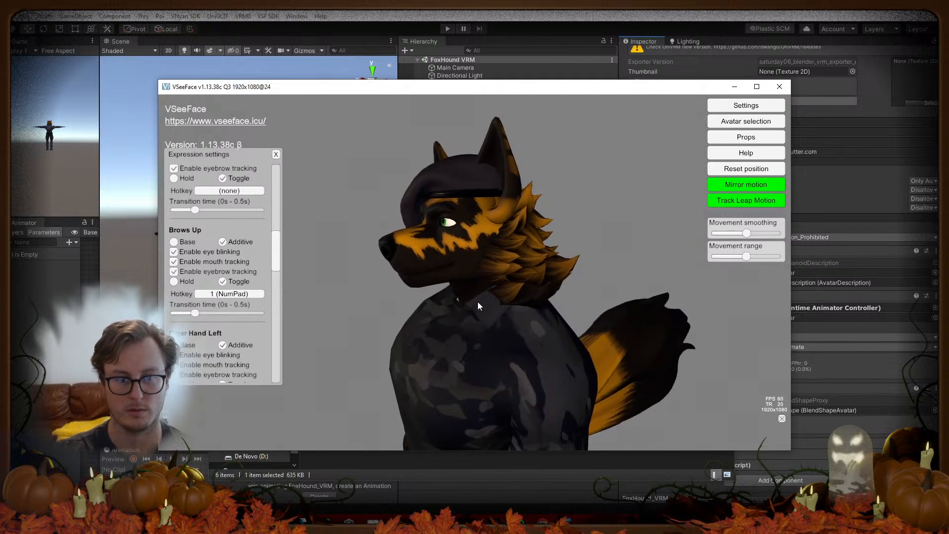
pyautogui.click(174, 242)
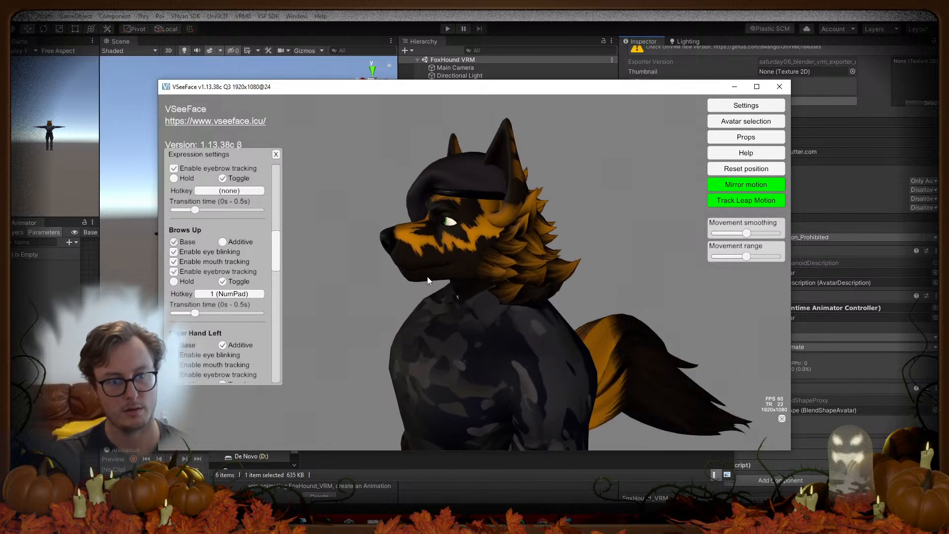
pyautogui.click(276, 154)
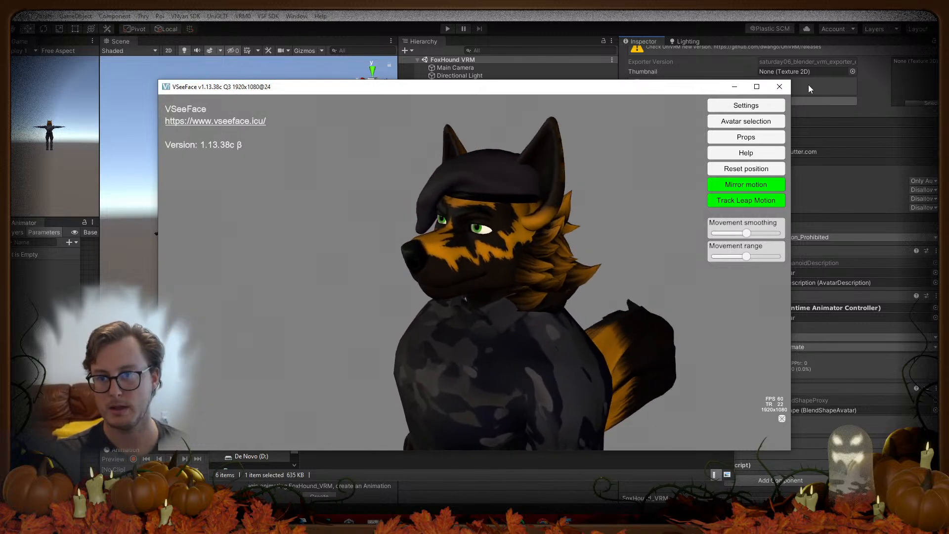
pyautogui.click(780, 87)
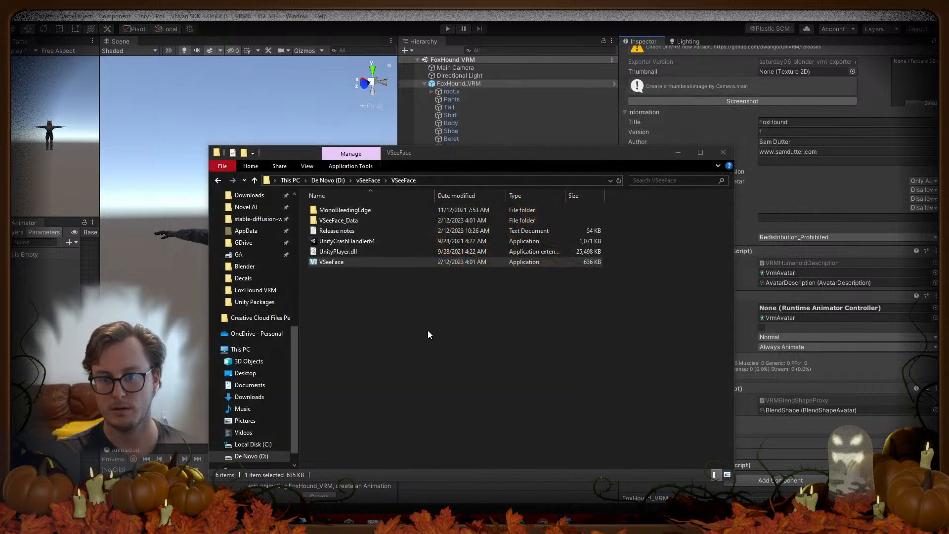
# Step: Close the VSeeFace folder, open the BlendShape asset and review the Cigar Hand Left clip's Body sliders
pyautogui.click(724, 153)
pyautogui.click(542, 280)
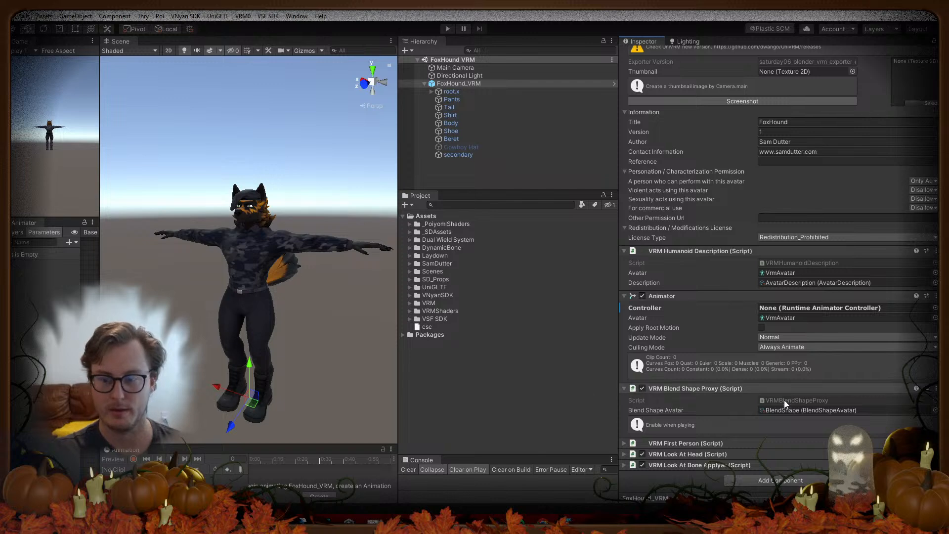
pyautogui.click(794, 411)
pyautogui.click(479, 421)
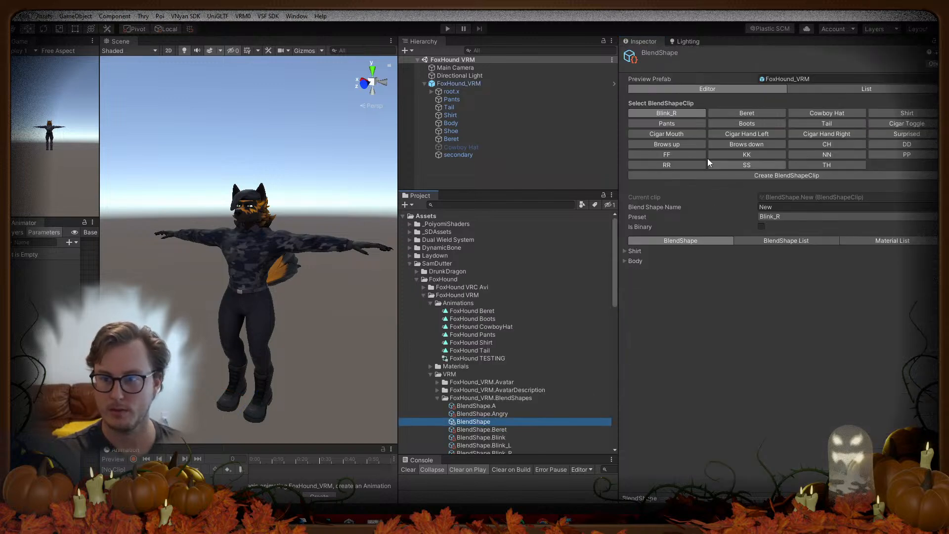
pyautogui.click(623, 264)
pyautogui.click(624, 262)
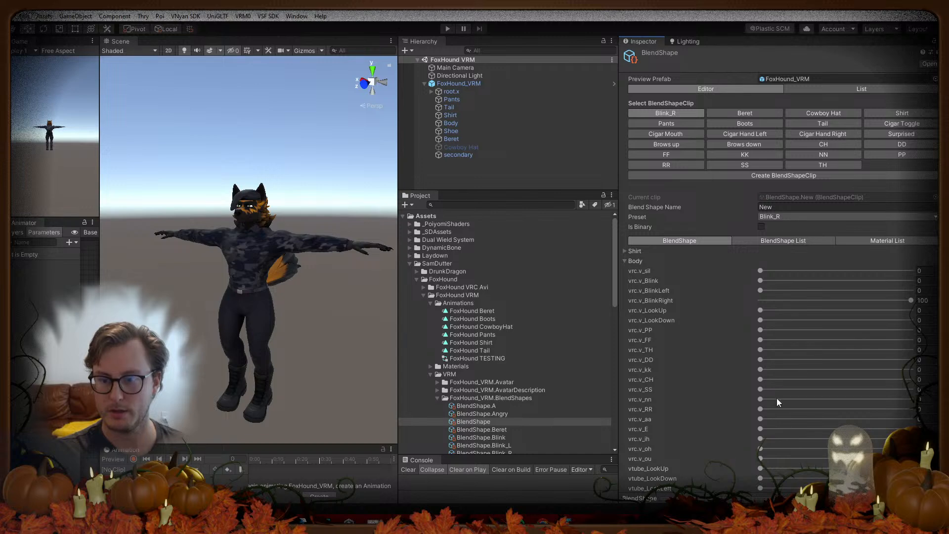
pyautogui.click(752, 134)
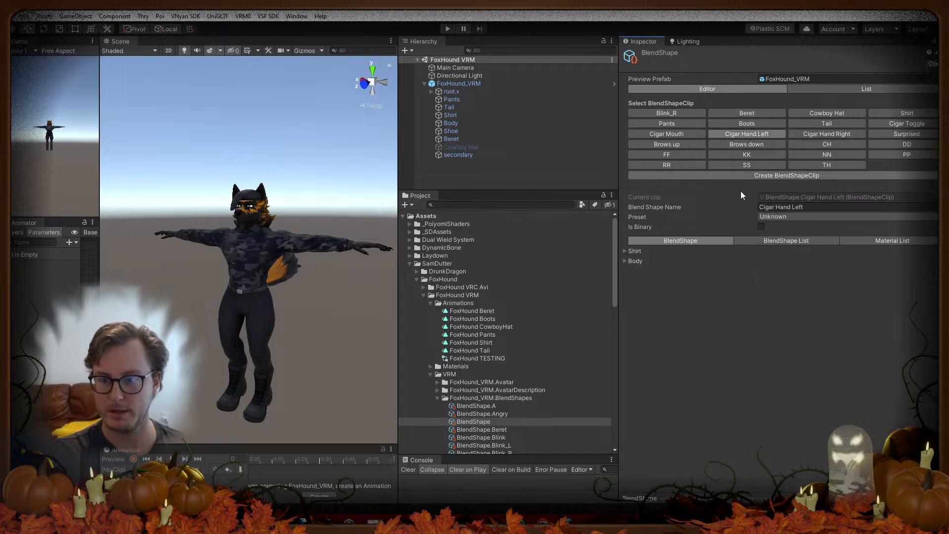
pyautogui.click(625, 262)
pyautogui.scroll(-5, 702, 304)
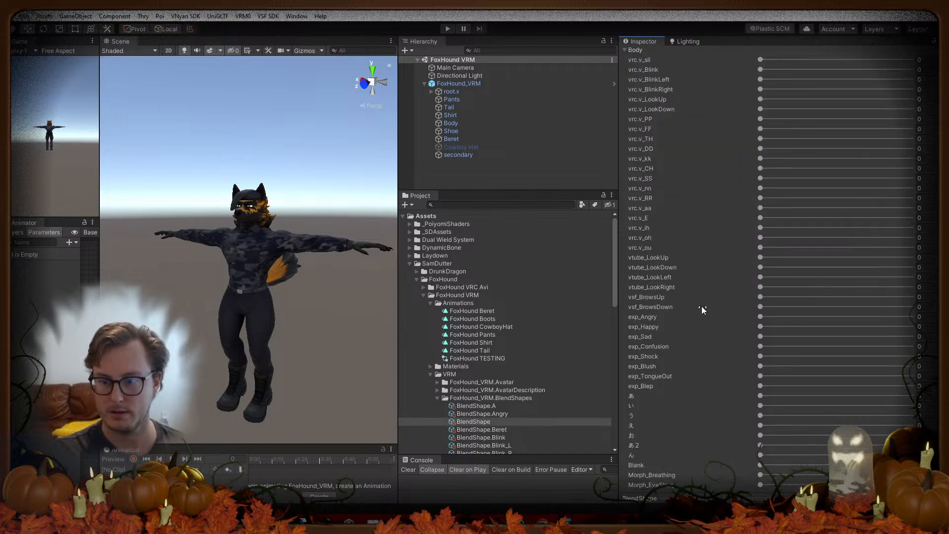
pyautogui.scroll(5, 755, 200)
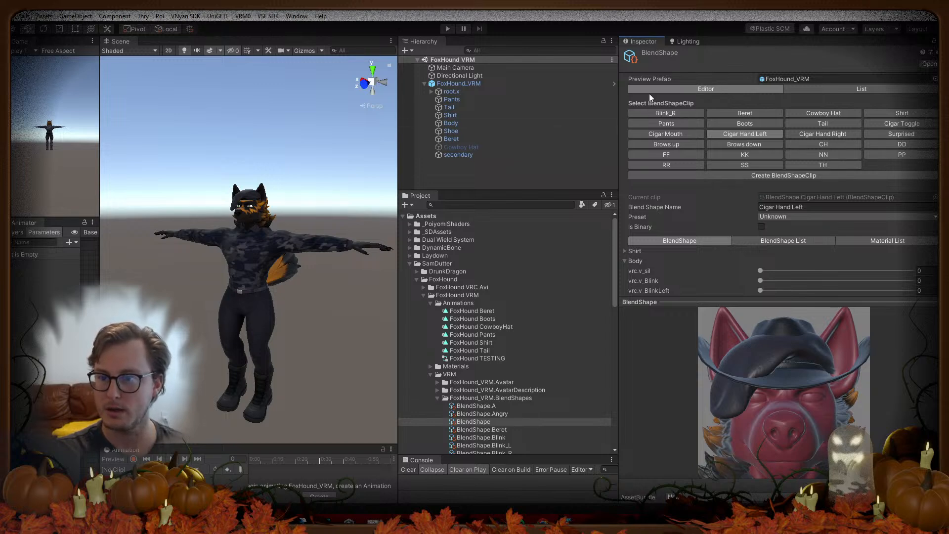
pyautogui.scroll(-5, 494, 366)
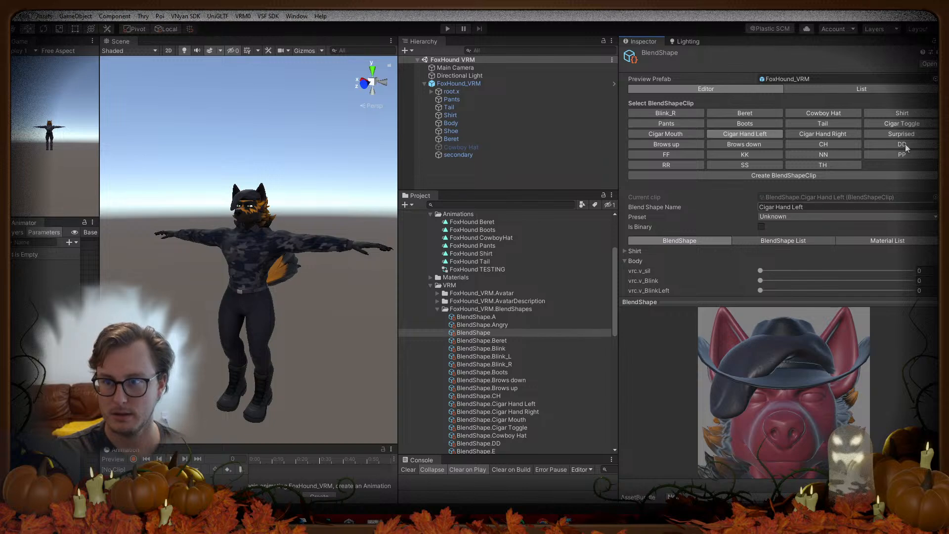
# Step: Inspect the A clip's Body mesh blend shape weights
pyautogui.click(475, 321)
pyautogui.click(474, 319)
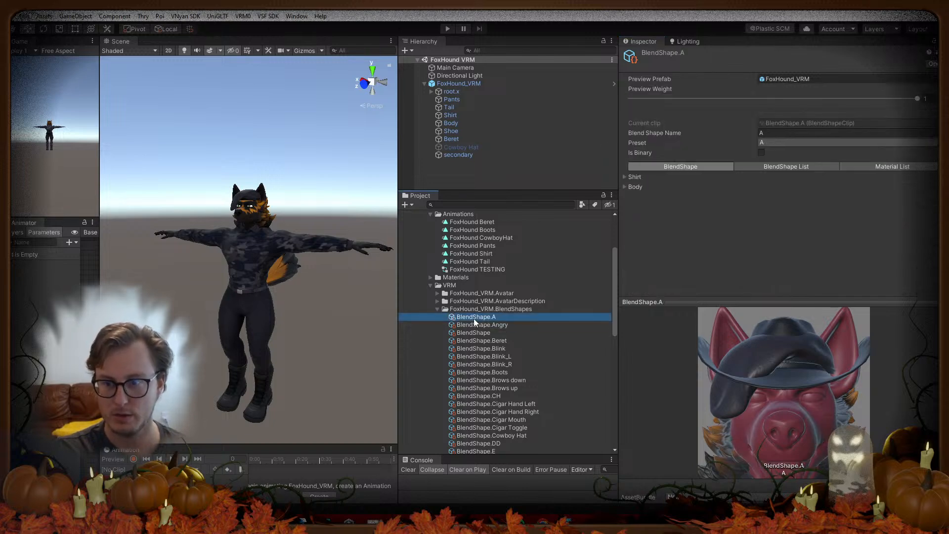
pyautogui.click(624, 187)
pyautogui.scroll(-8, 658, 214)
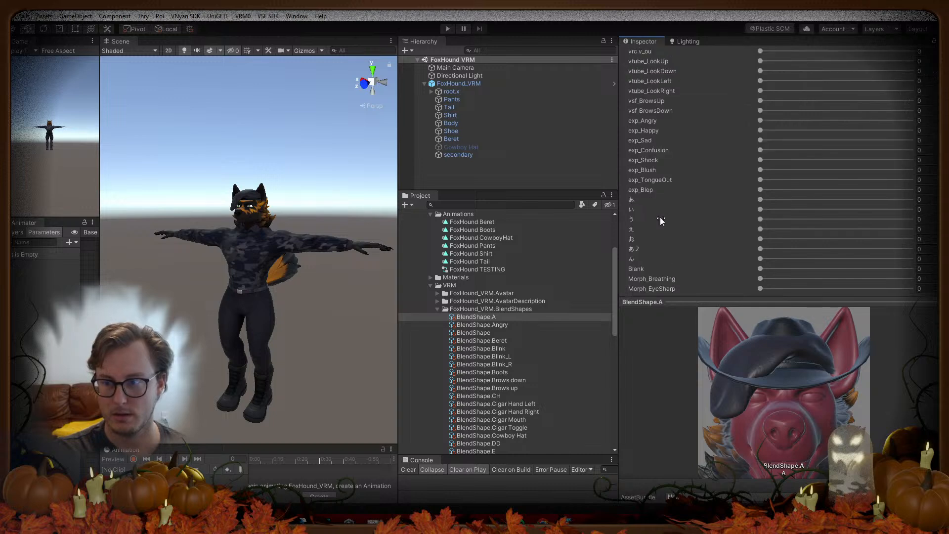
pyautogui.scroll(10, 682, 208)
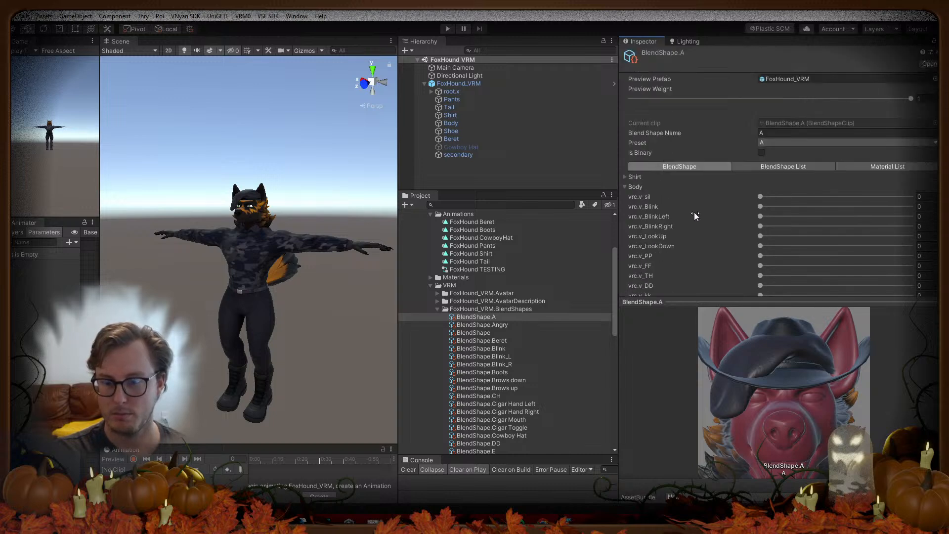
# Step: Select the unnamed BlendShape clip and delete it, confirming the deletion
pyautogui.click(491, 333)
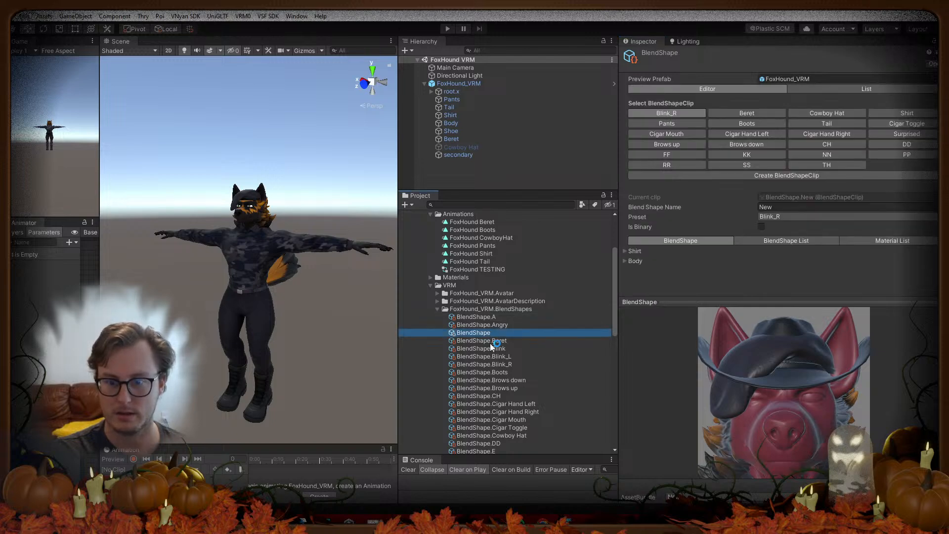
pyautogui.scroll(-10, 497, 391)
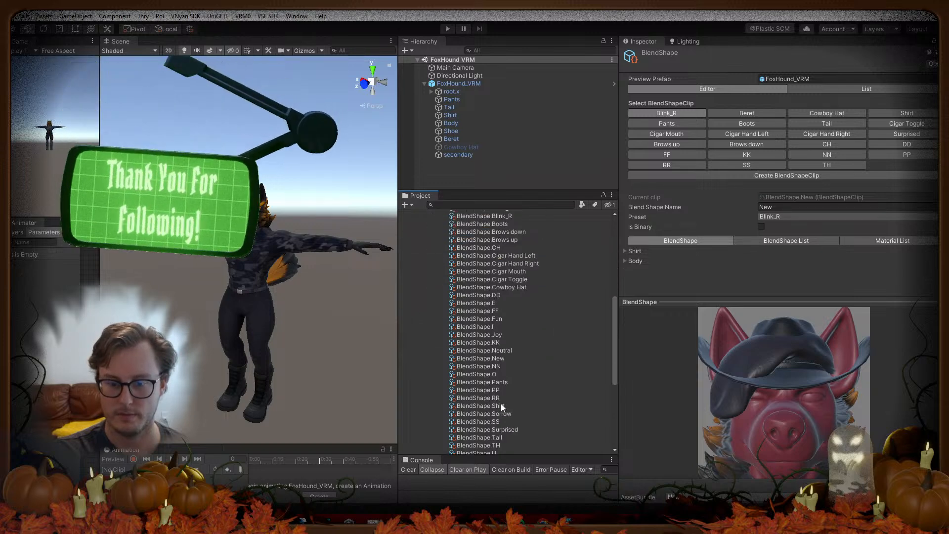
pyautogui.scroll(9, 501, 403)
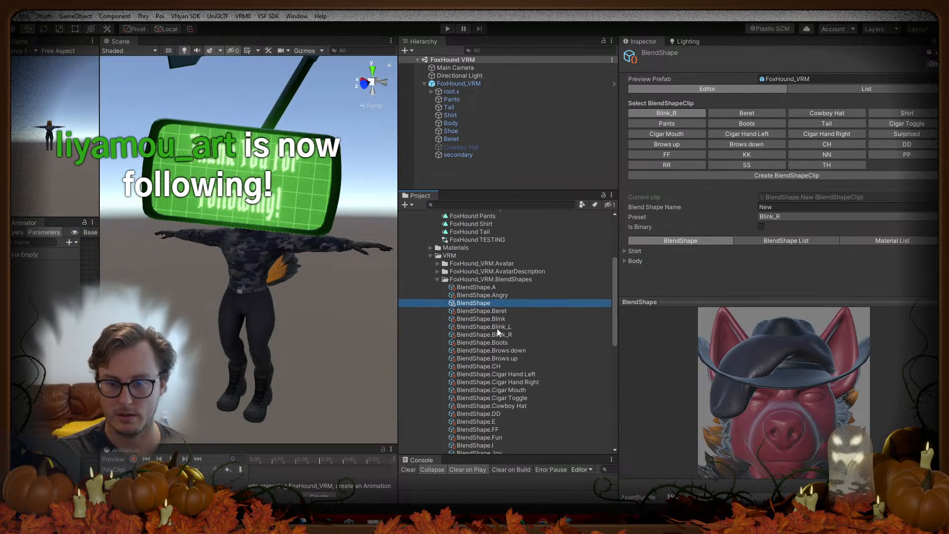
pyautogui.click(497, 327)
pyautogui.click(485, 303)
pyautogui.press('Delete')
pyautogui.click(498, 284)
pyautogui.scroll(-7, 530, 385)
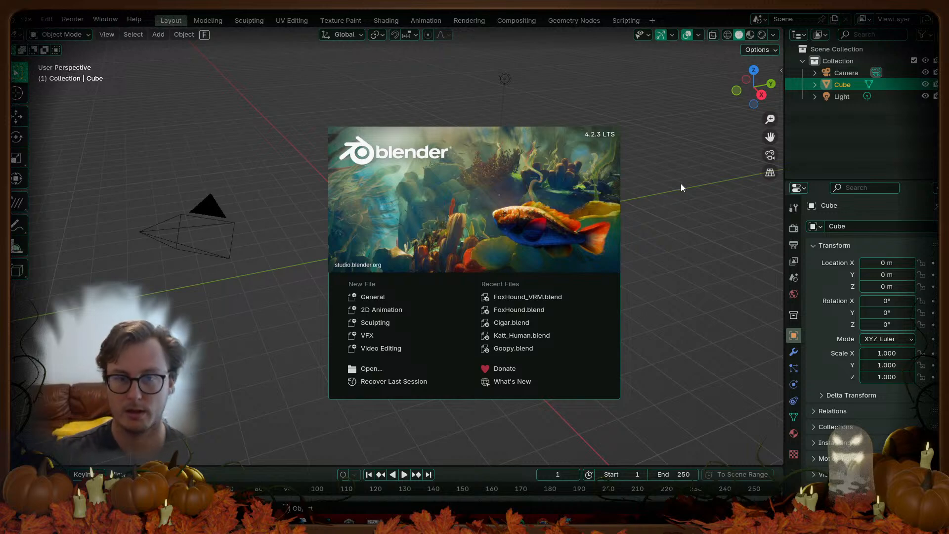
# Step: Open FoxHound_VRM.blend from Blender's recent files
pyautogui.click(558, 298)
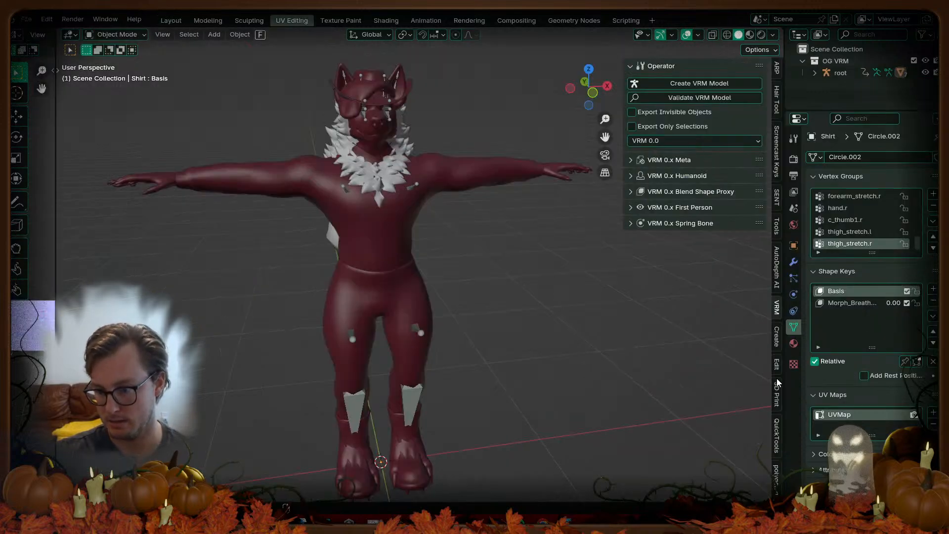
# Step: Widen the VRM blend shape list and re-enter the clip names Neutral, A, I, U, E and O
pyautogui.click(670, 196)
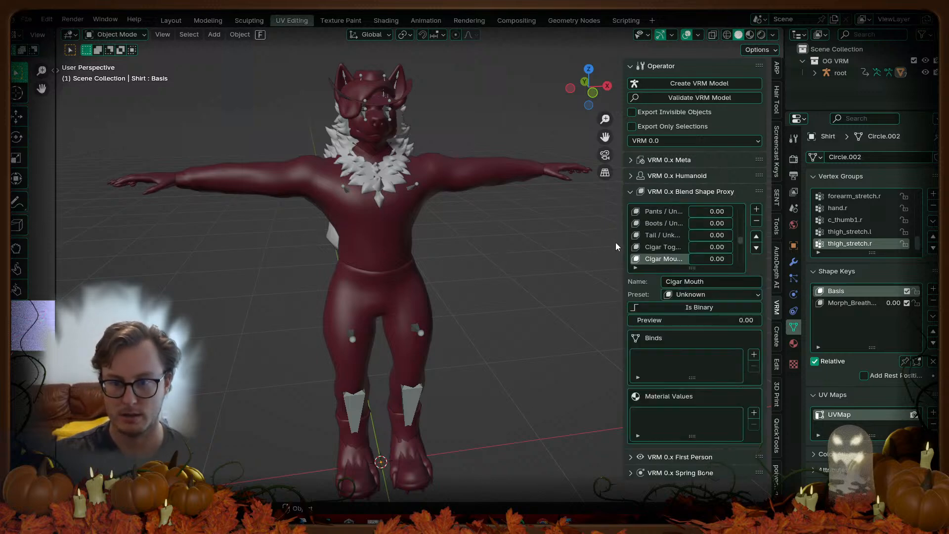
pyautogui.moveTo(626, 242); pyautogui.dragTo(463, 249)
pyautogui.scroll(5, 494, 247)
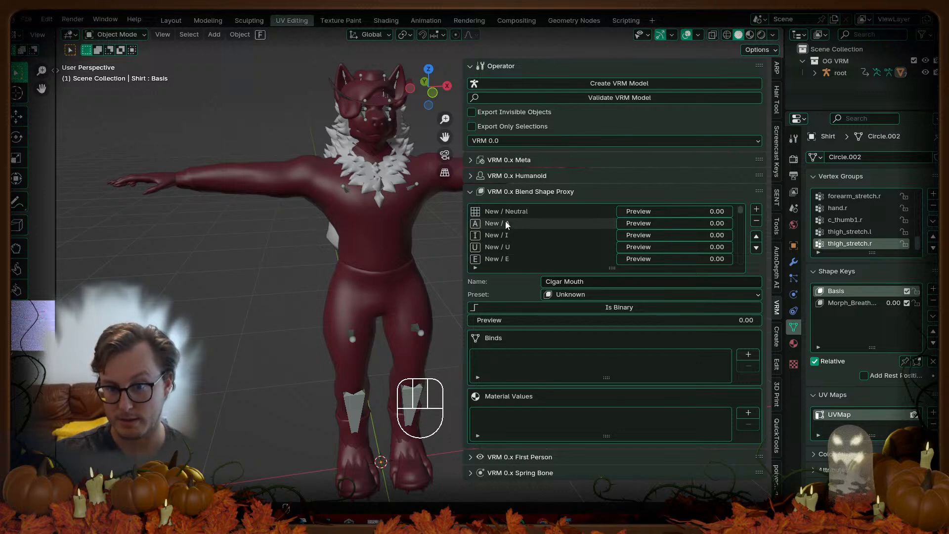
pyautogui.click(555, 223)
pyautogui.click(498, 213)
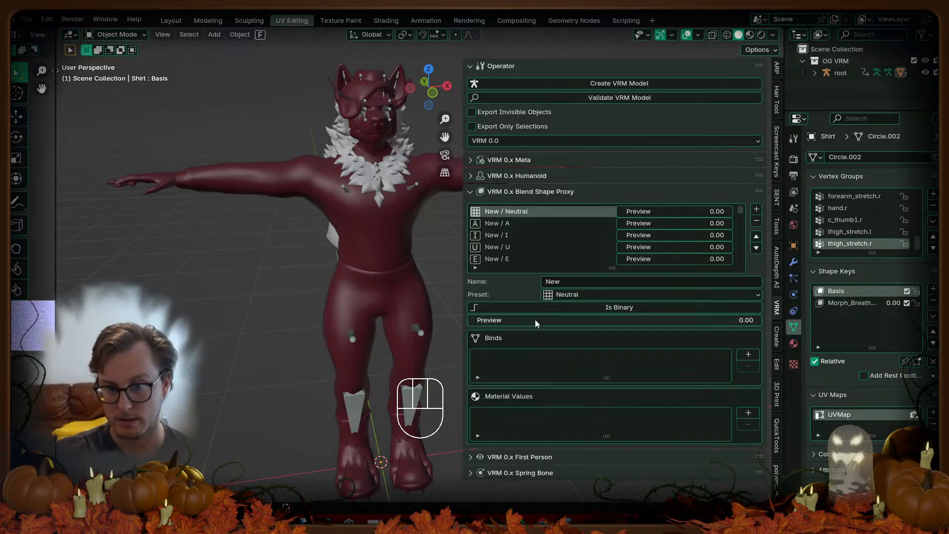
pyautogui.click(597, 281)
pyautogui.write('N')
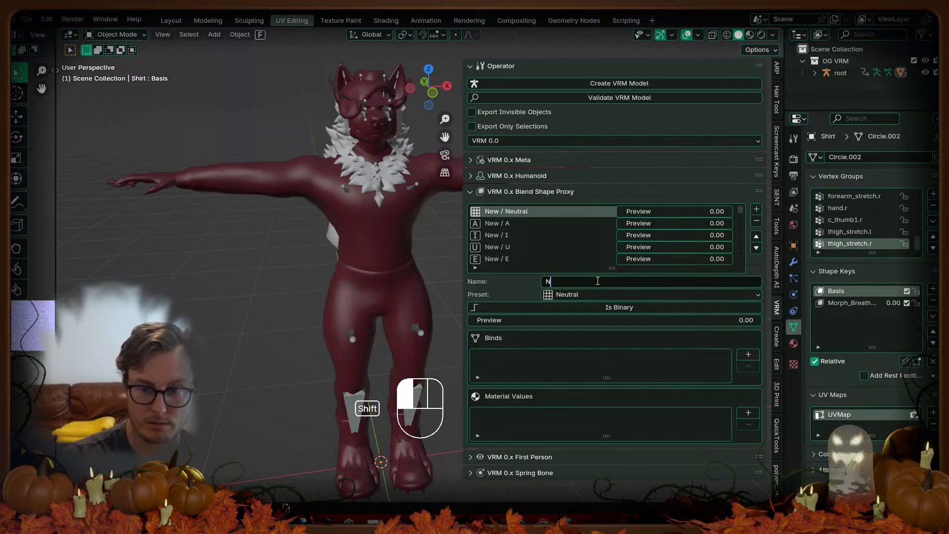
pyautogui.write('eutral')
pyautogui.press('Return')
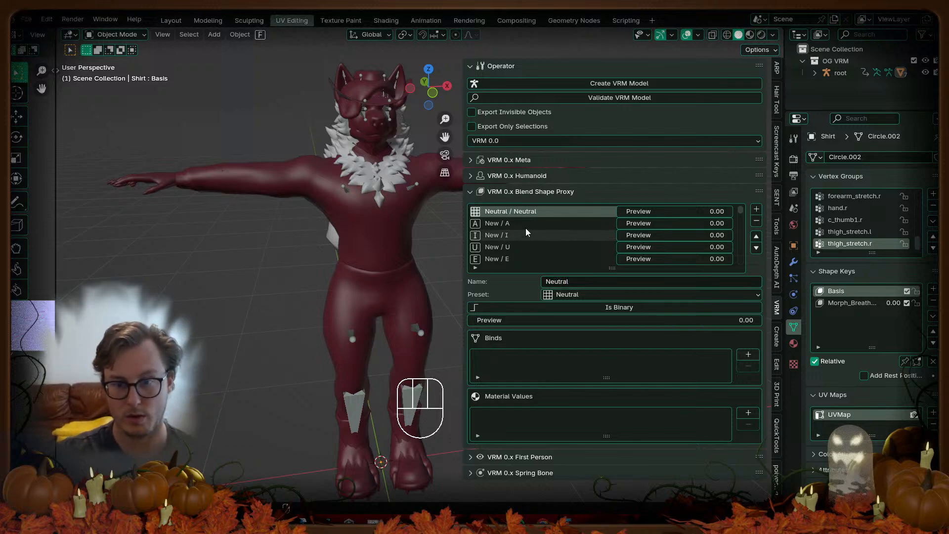
pyautogui.click(529, 223)
pyautogui.click(573, 282)
pyautogui.write('A')
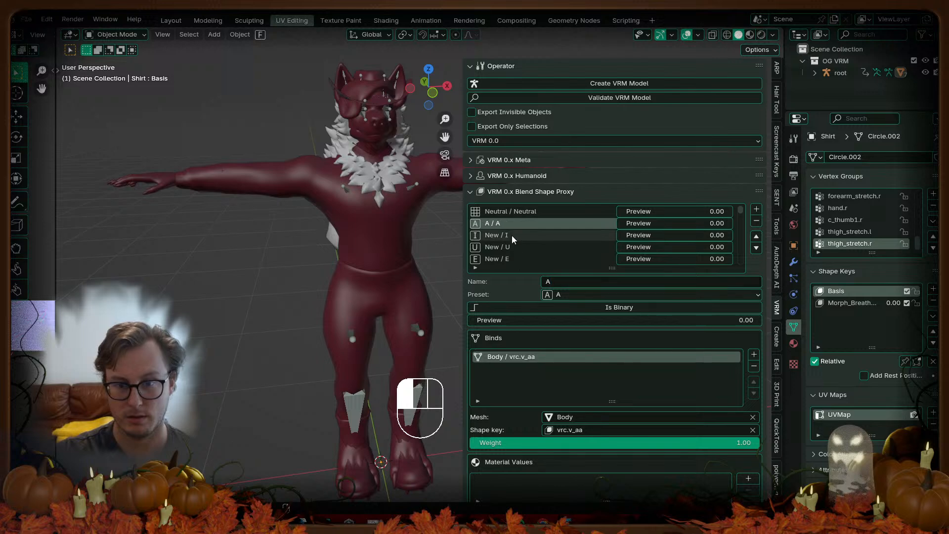
pyautogui.press('Return')
pyautogui.click(513, 236)
pyautogui.click(585, 283)
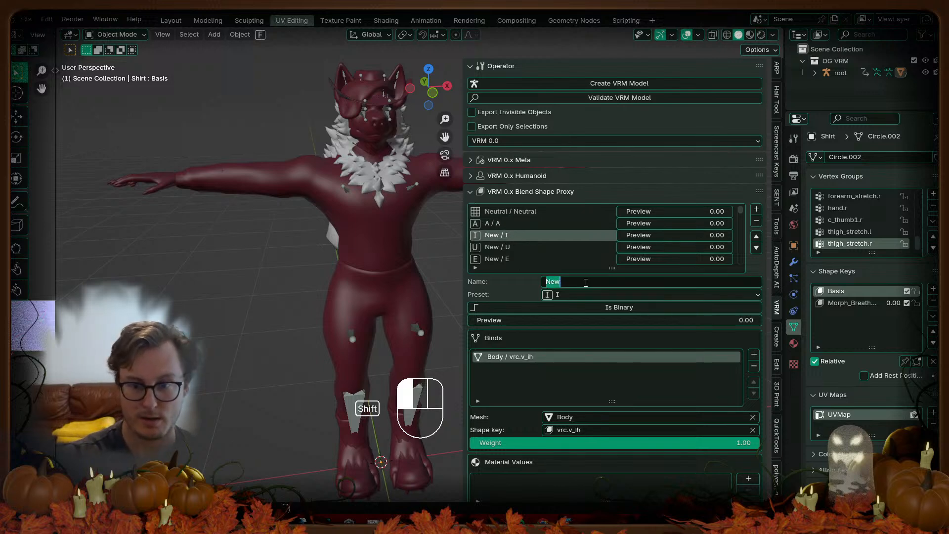
pyautogui.write('I')
pyautogui.press('Return')
pyautogui.click(511, 246)
pyautogui.click(589, 281)
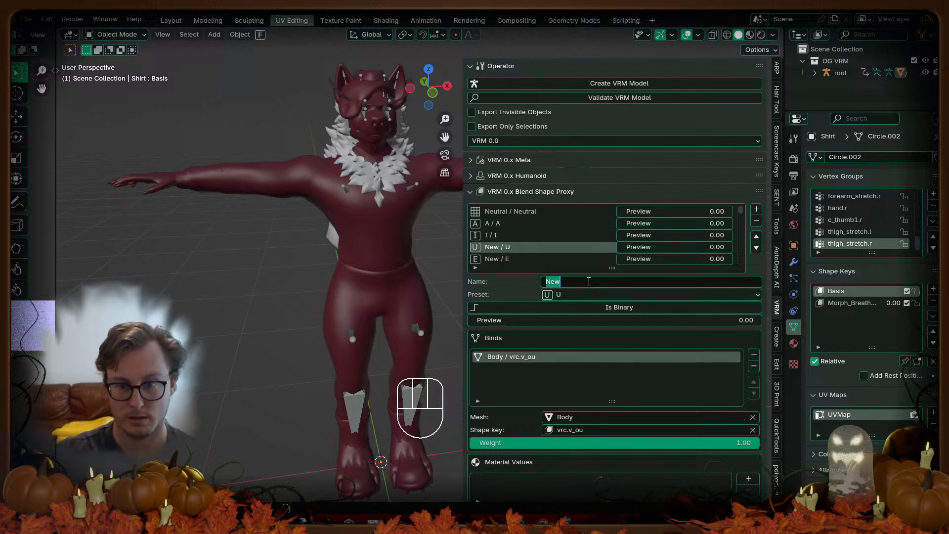
pyautogui.write('U')
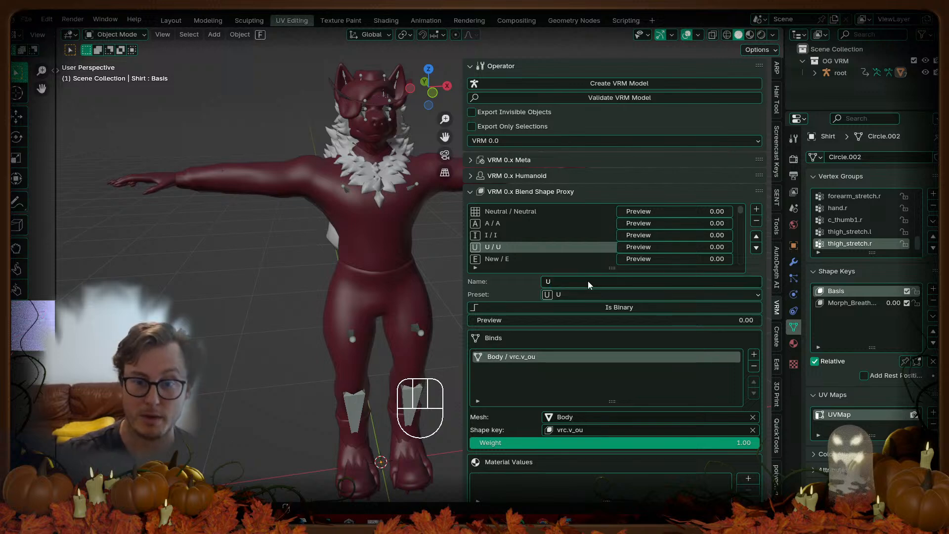
pyautogui.press('Return')
pyautogui.click(506, 259)
pyautogui.click(586, 281)
pyautogui.write('E')
pyautogui.press('Return')
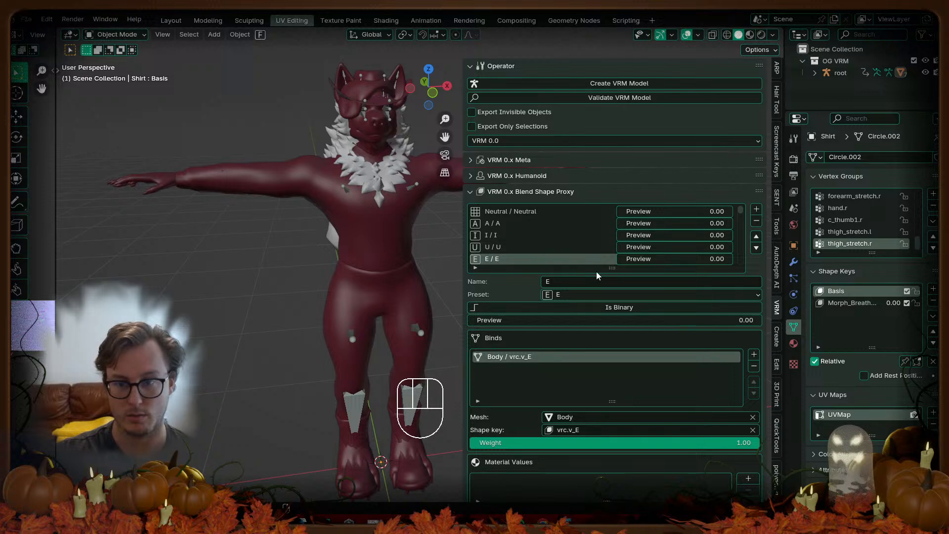
pyautogui.moveTo(611, 268); pyautogui.dragTo(611, 362)
pyautogui.click(508, 270)
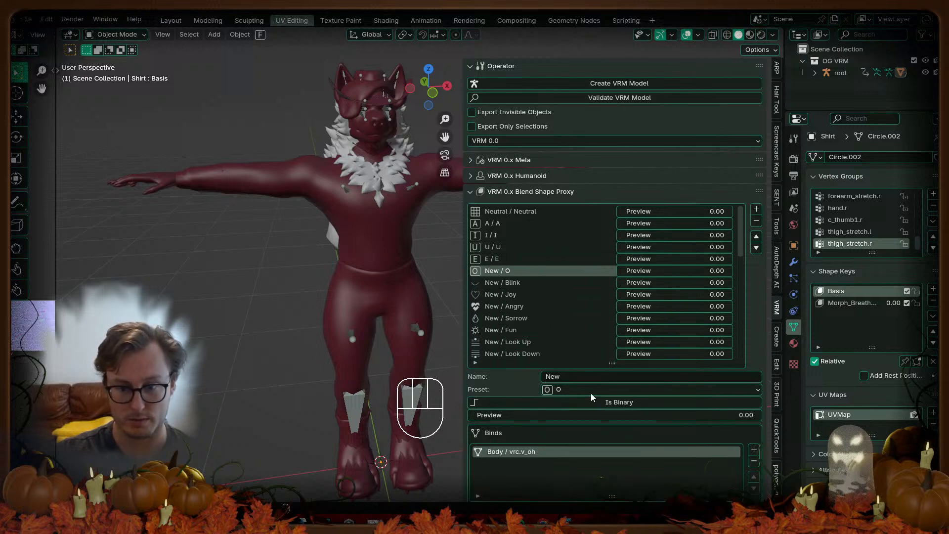
pyautogui.click(584, 376)
pyautogui.write('O')
pyautogui.press('Return')
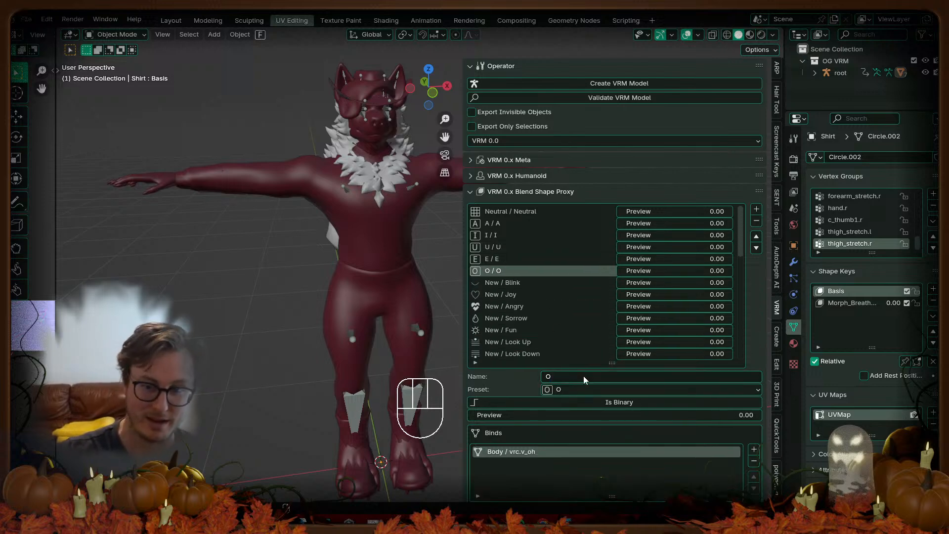
# Step: Re-enter the next clip names Blink, Joy, Angry, Sorrow and Fun
pyautogui.click(510, 283)
pyautogui.click(603, 377)
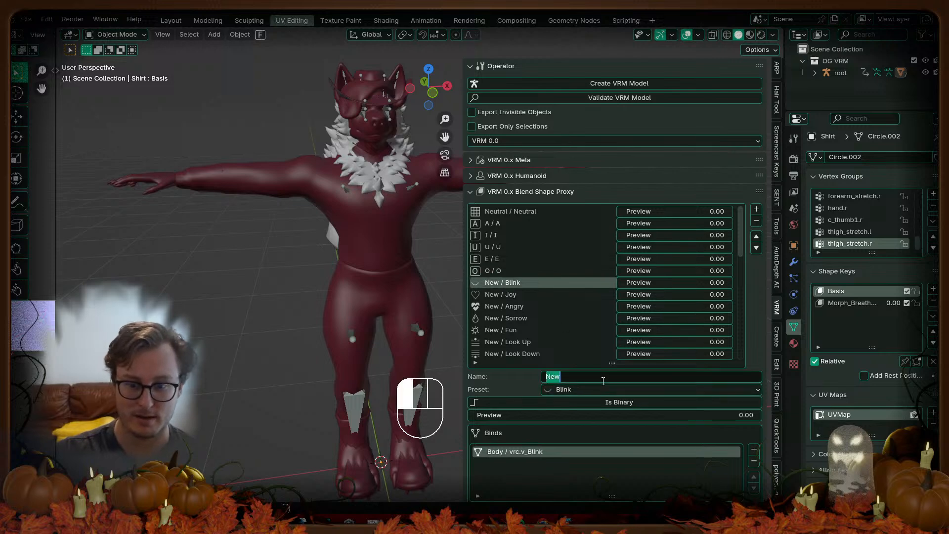
pyautogui.write('BL')
pyautogui.press('BackSpace')
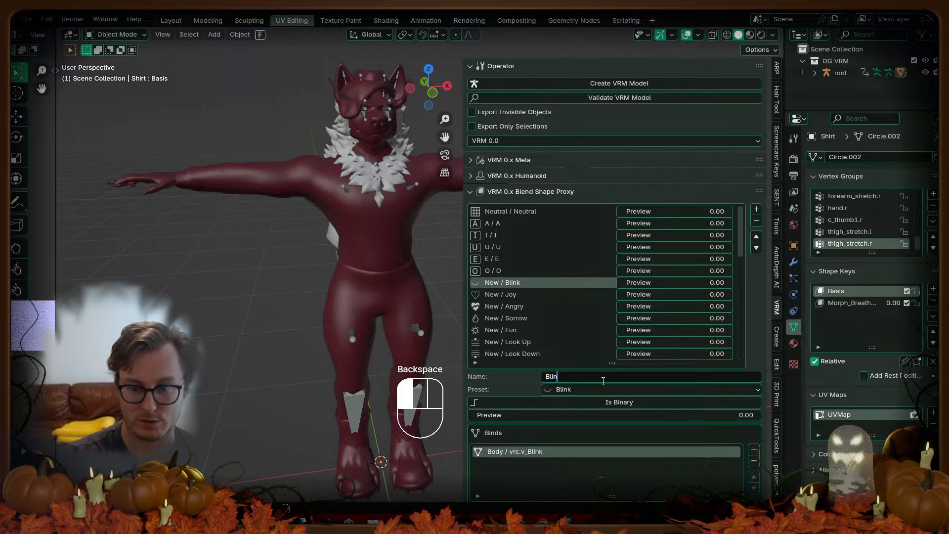
pyautogui.write('link')
pyautogui.press('Return')
pyautogui.click(510, 294)
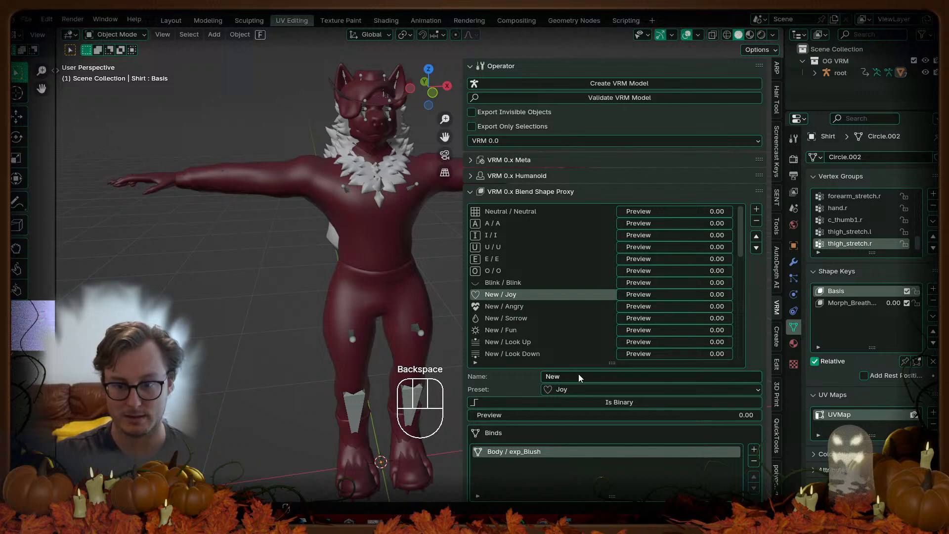
pyautogui.click(579, 375)
pyautogui.write('Joy')
pyautogui.press('Return')
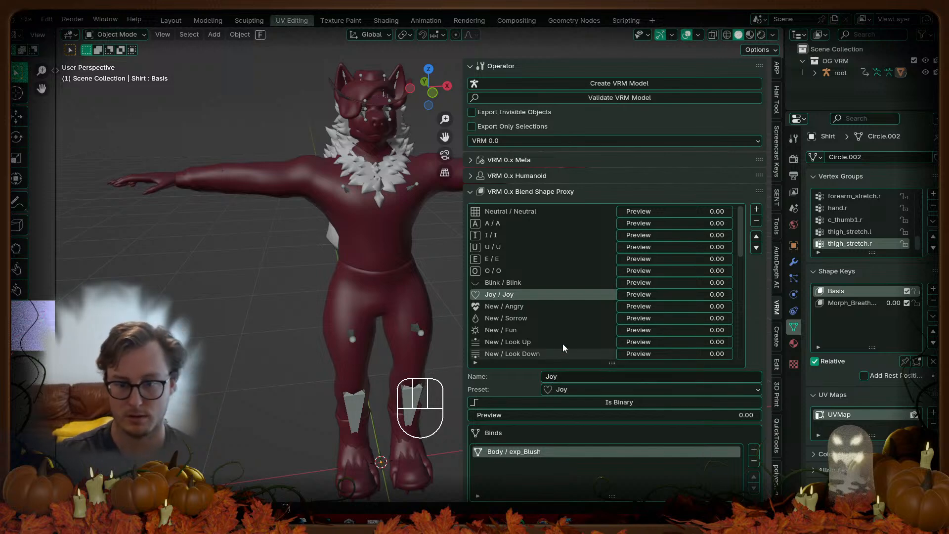
pyautogui.click(535, 308)
pyautogui.click(588, 378)
pyautogui.write('Angry')
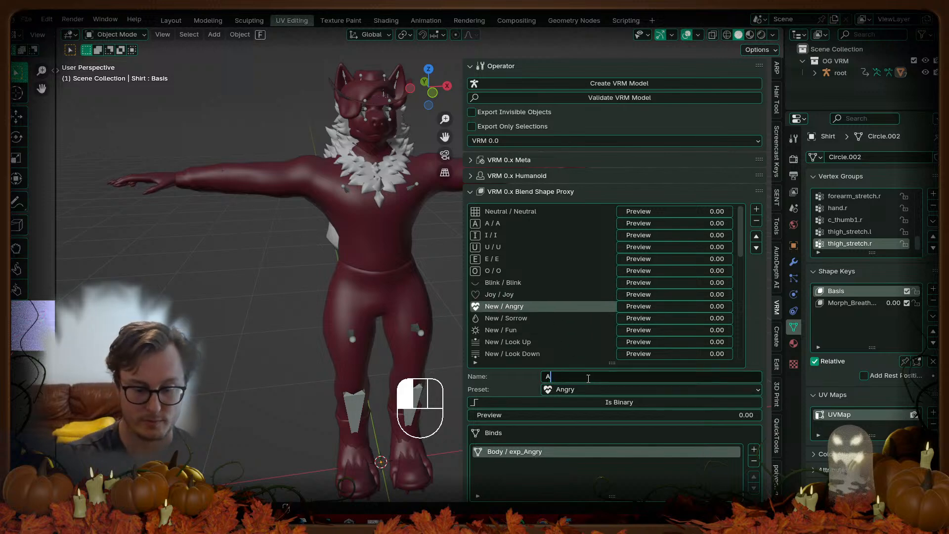
pyautogui.press('Return')
pyautogui.click(501, 318)
pyautogui.click(577, 381)
pyautogui.write('Sorrow')
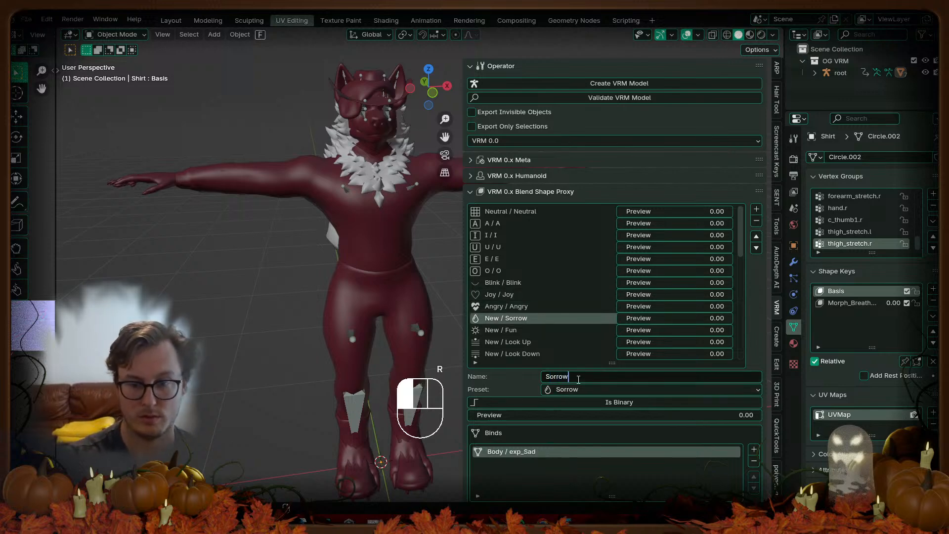
pyautogui.press('Return')
pyautogui.click(505, 329)
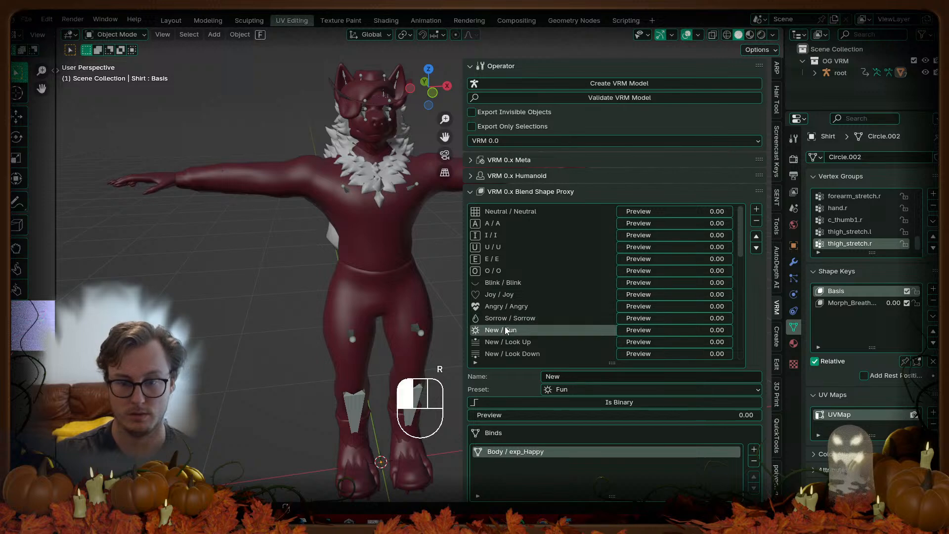
pyautogui.click(591, 377)
pyautogui.write('Fun')
pyautogui.press('Return')
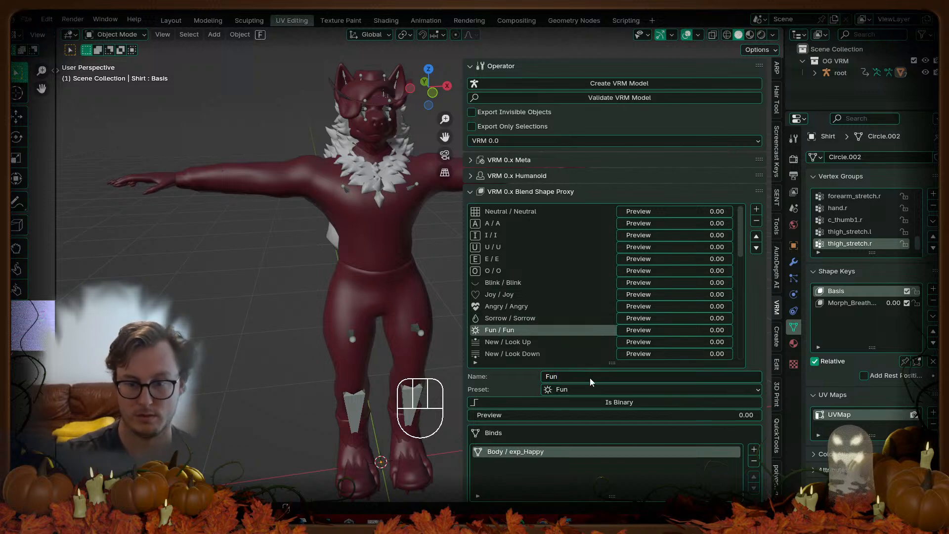
# Step: Name the gaze clips Look Up, Look Down, Look Left and Look Right
pyautogui.click(524, 343)
pyautogui.click(594, 378)
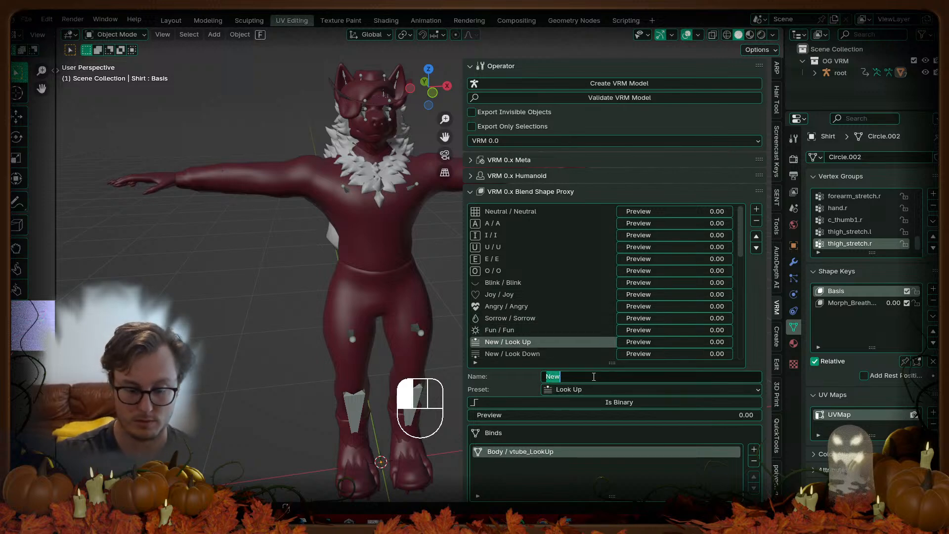
pyautogui.write('Look Up')
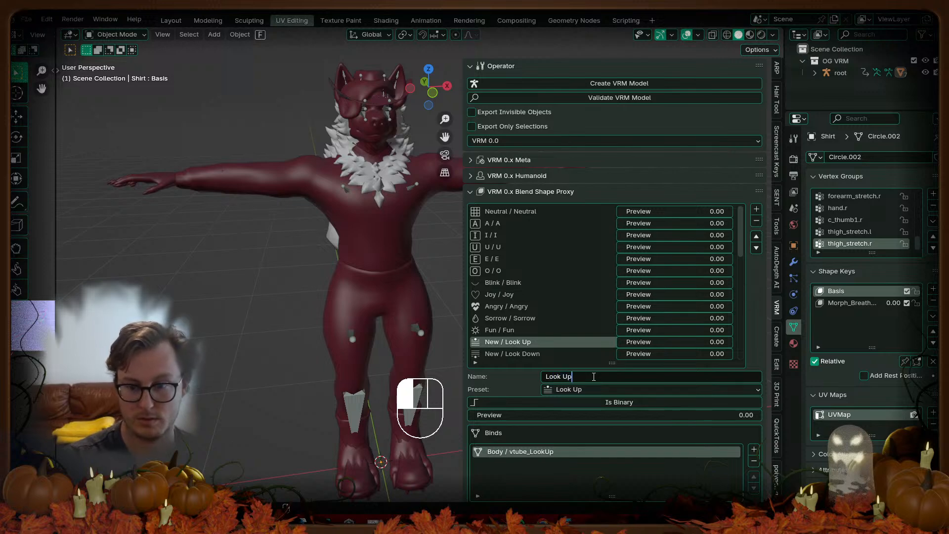
pyautogui.press('Return')
pyautogui.click(523, 354)
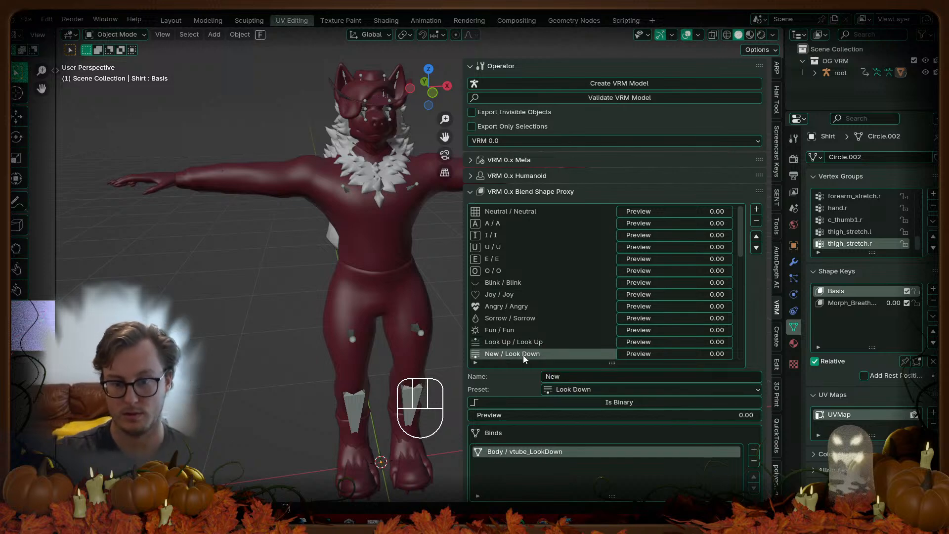
pyautogui.click(580, 377)
pyautogui.write('Look Down')
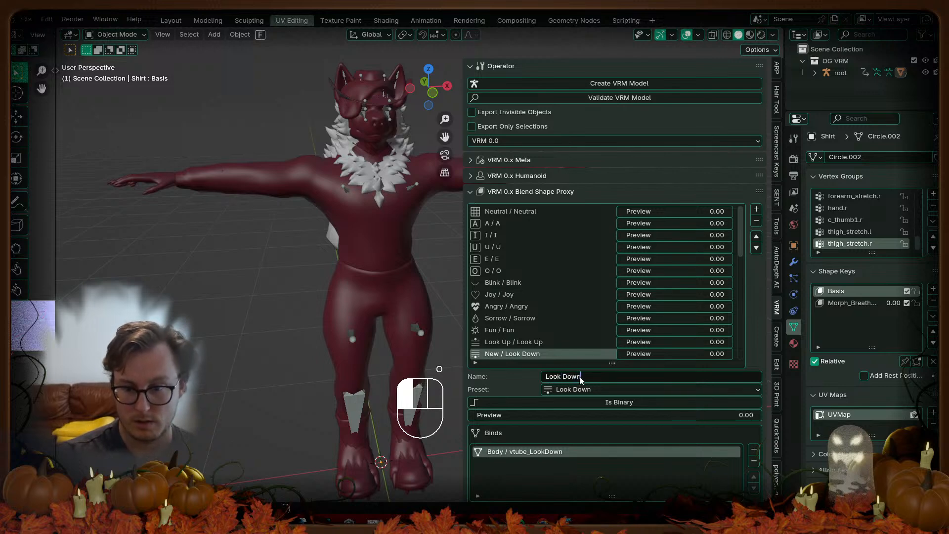
pyautogui.press('Return')
pyautogui.scroll(-3, 565, 316)
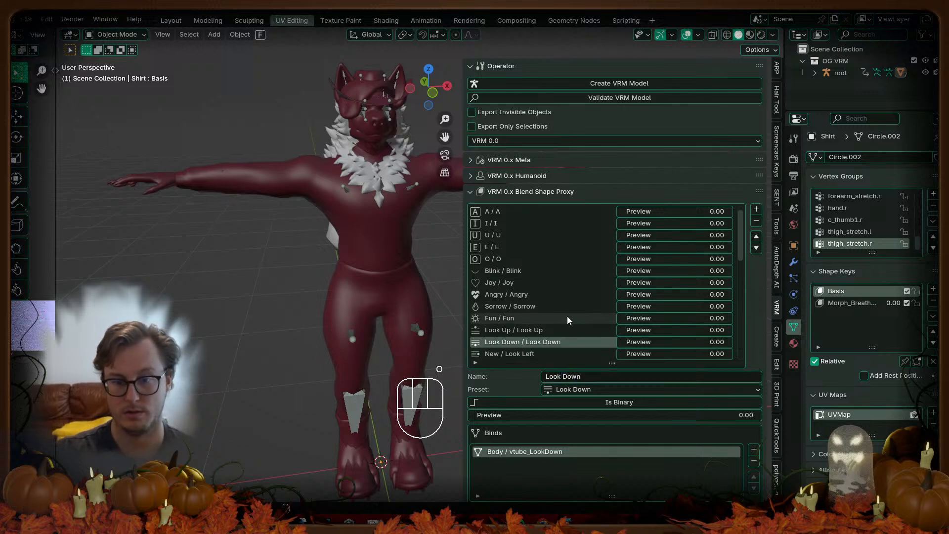
pyautogui.click(535, 331)
pyautogui.click(586, 377)
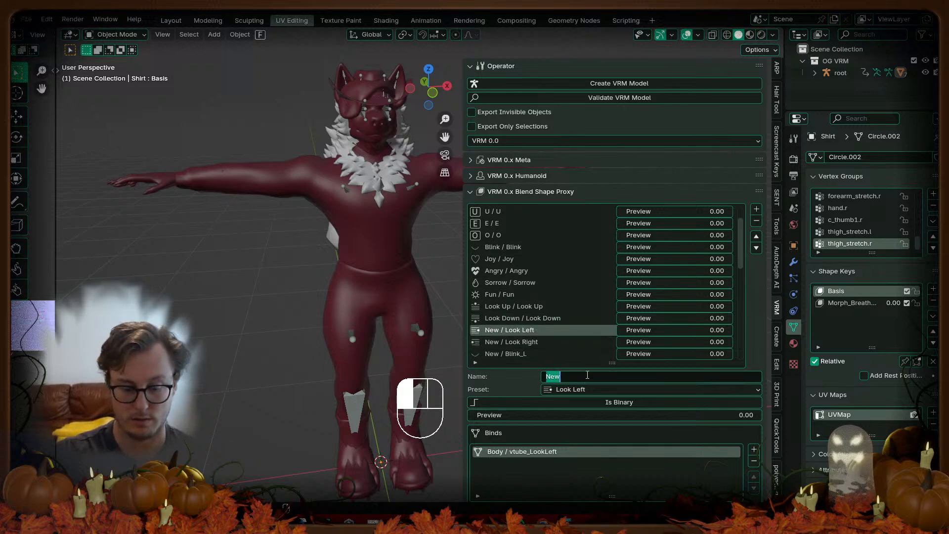
pyautogui.write('Look Left')
pyautogui.press('Return')
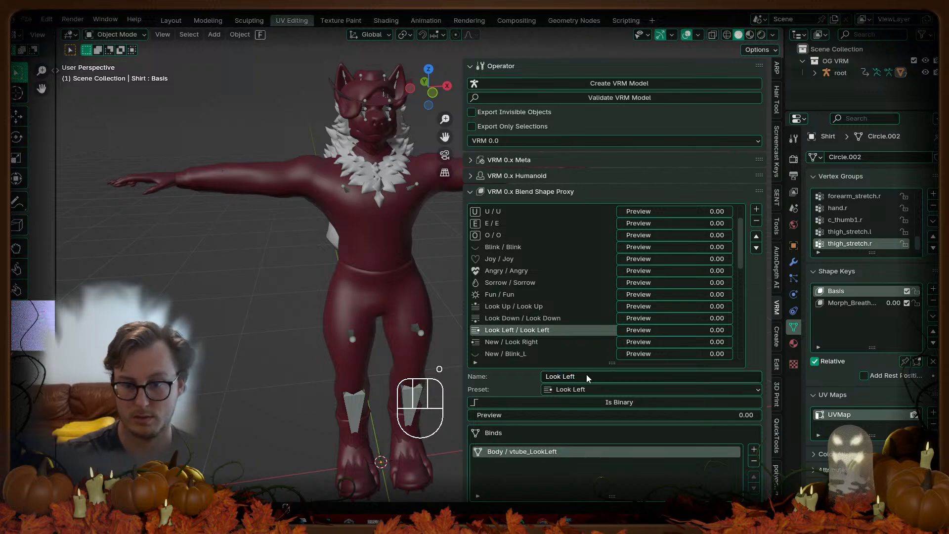
pyautogui.click(556, 343)
pyautogui.click(591, 375)
pyautogui.write('Look Right')
pyautogui.press('Return')
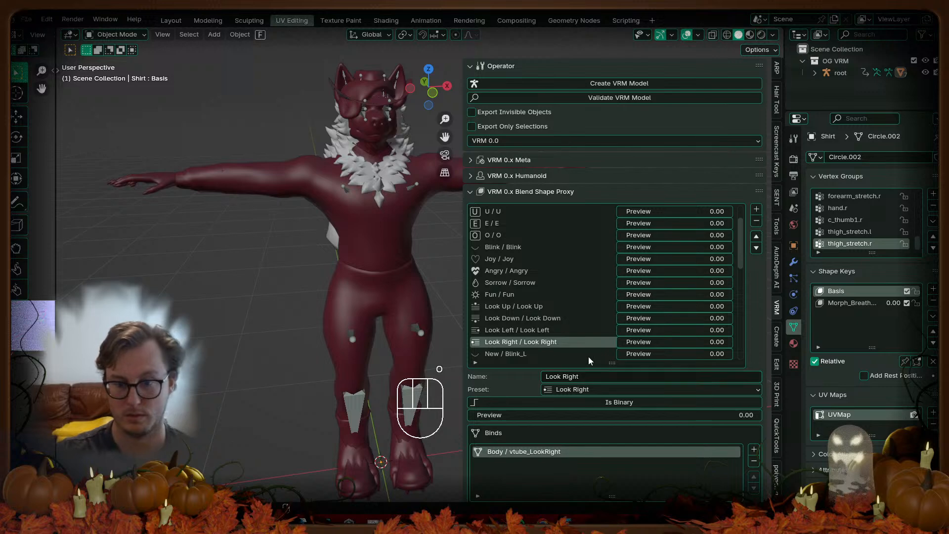
# Step: Name the last two New clips Blink_L and Blink_R, then save the blend file
pyautogui.scroll(-3, 552, 322)
pyautogui.click(544, 319)
pyautogui.click(584, 376)
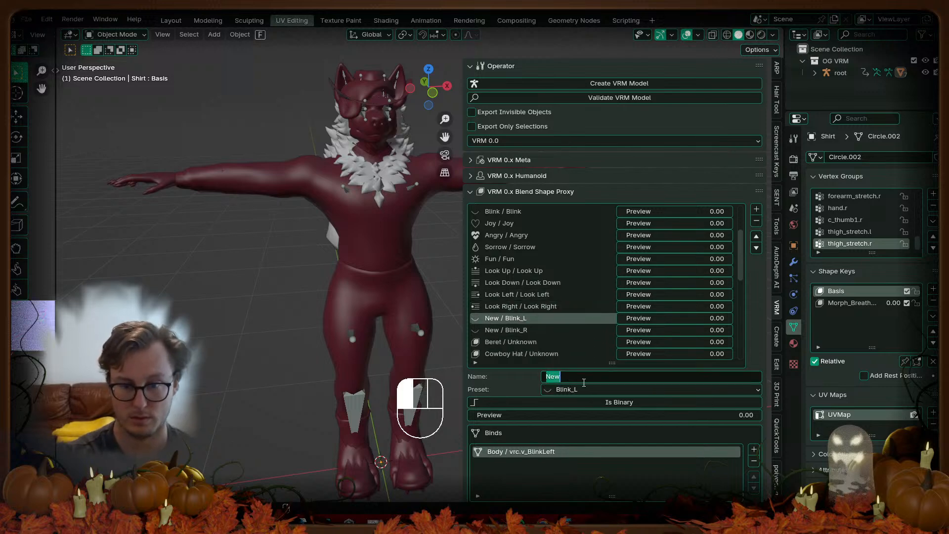
pyautogui.write('Blink_L')
pyautogui.press('Return')
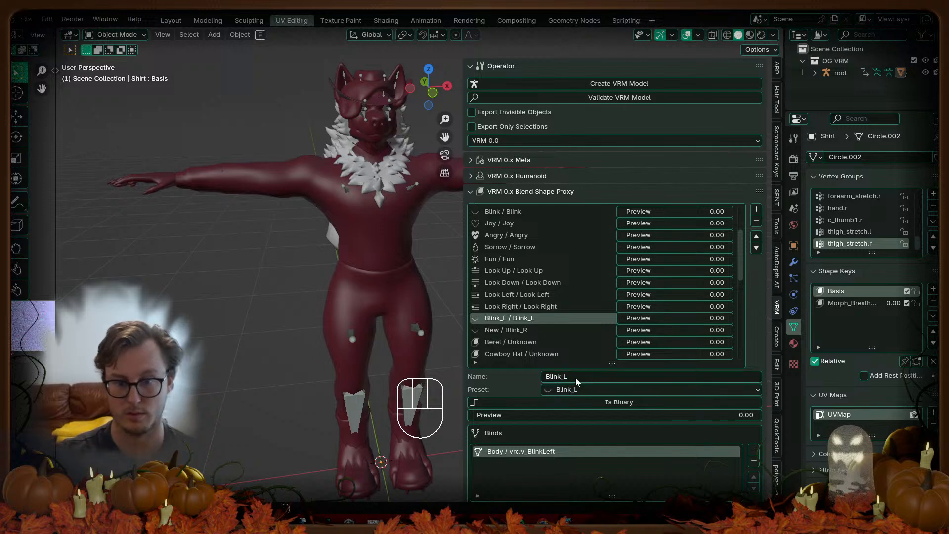
pyautogui.click(551, 330)
pyautogui.click(594, 377)
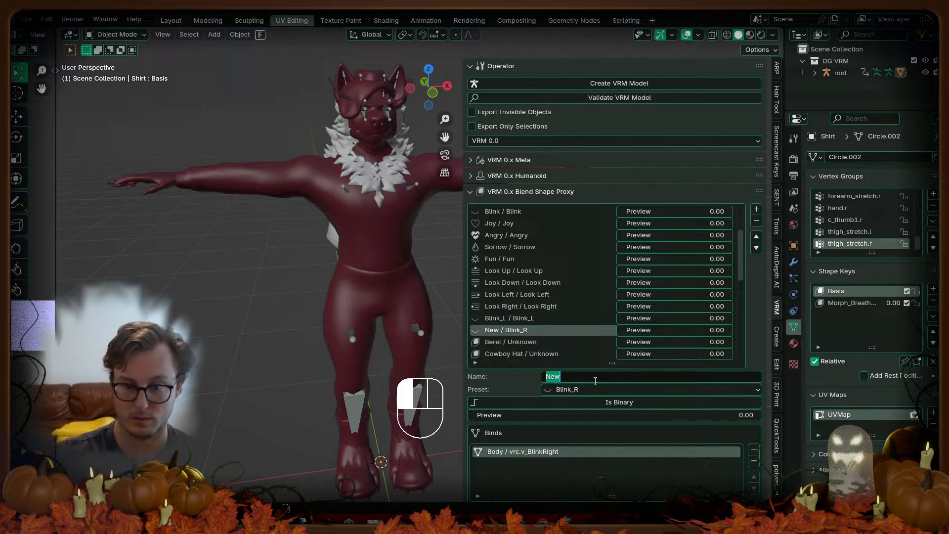
pyautogui.write('Blink_')
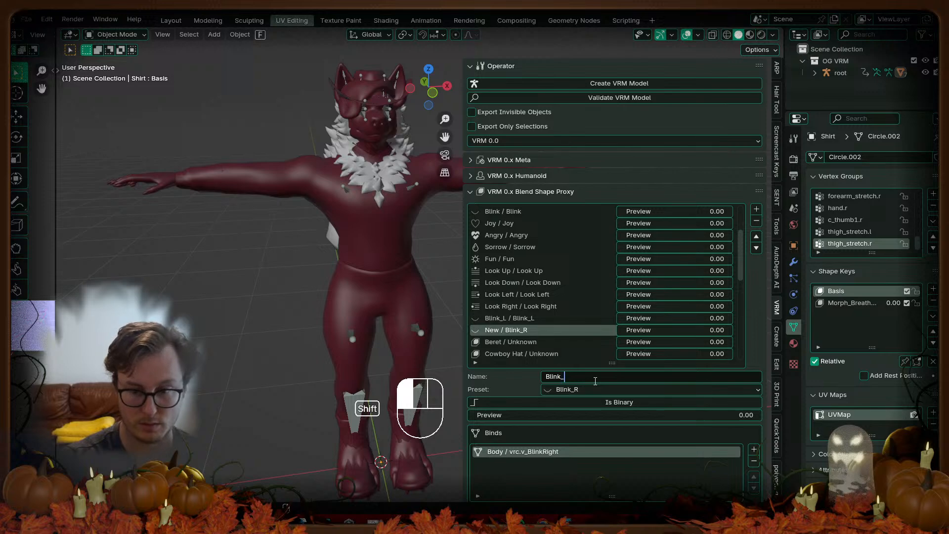
pyautogui.write('R')
pyautogui.press('Return')
pyautogui.hotkey('ctrl', 's')
# Step: Select all objects, export them over FoxHound_VRM.vrm in the FoxHound folder, then deselect all
pyautogui.press('a')
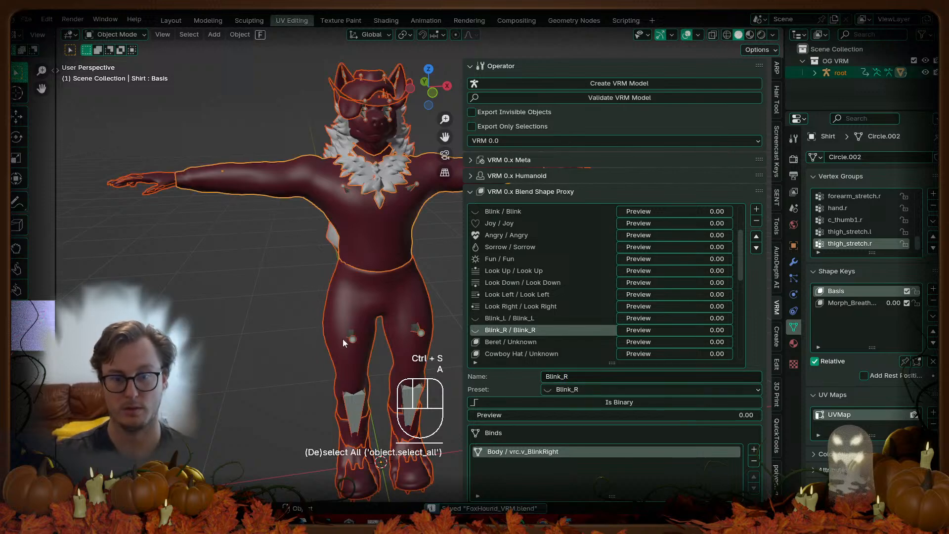
pyautogui.press('q')
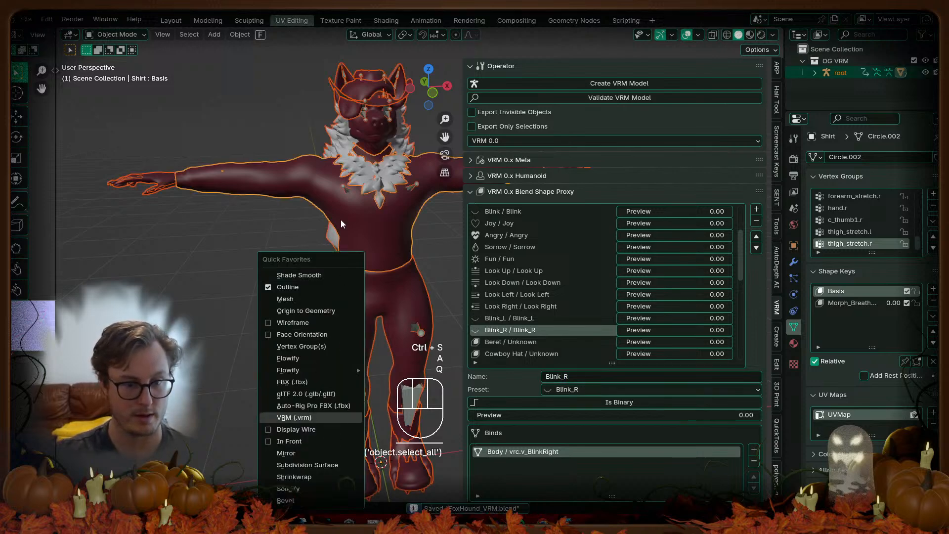
pyautogui.press('Return')
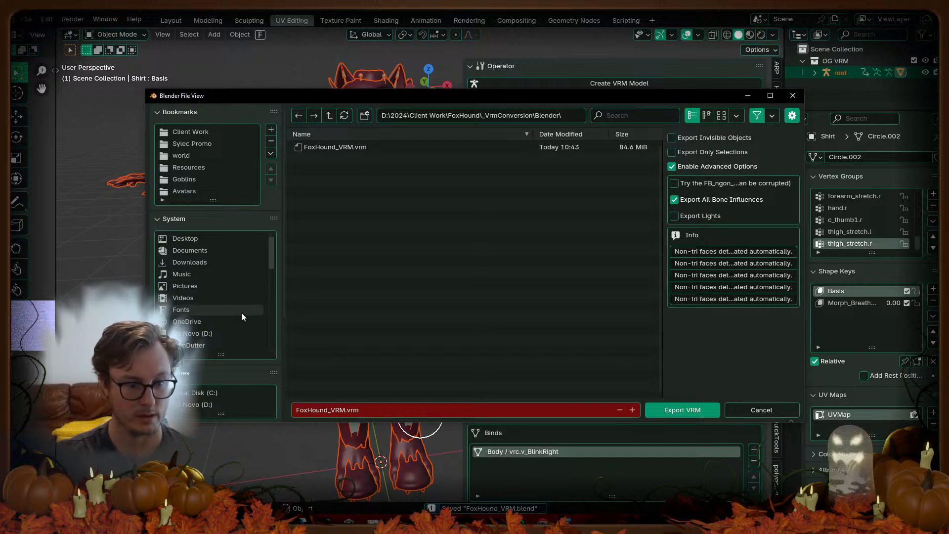
pyautogui.scroll(-6, 241, 312)
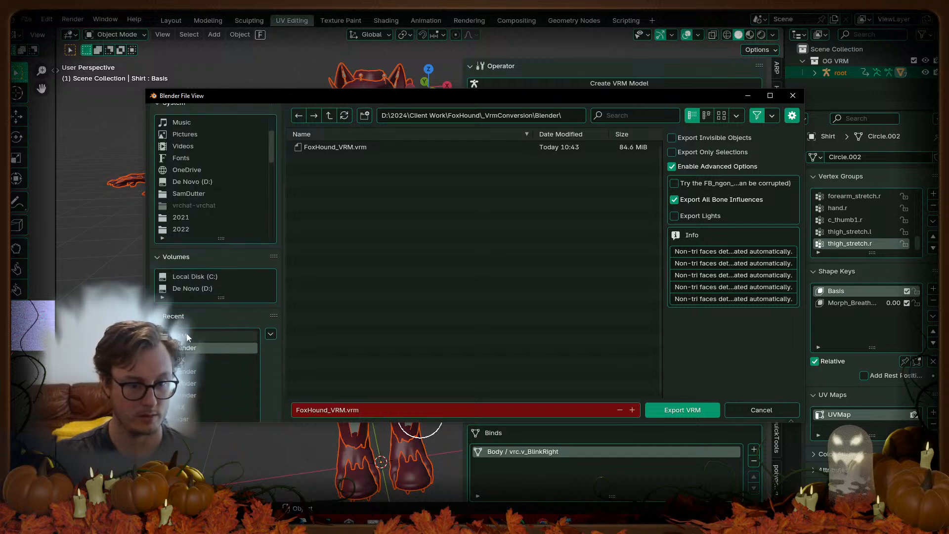
pyautogui.click(187, 337)
pyautogui.click(351, 229)
pyautogui.click(687, 408)
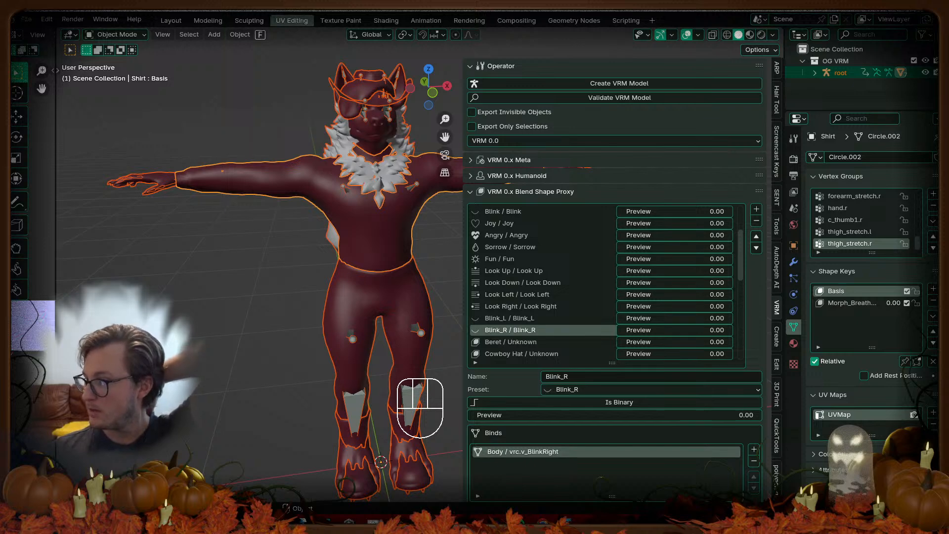
pyautogui.hotkey('alt', 'a')
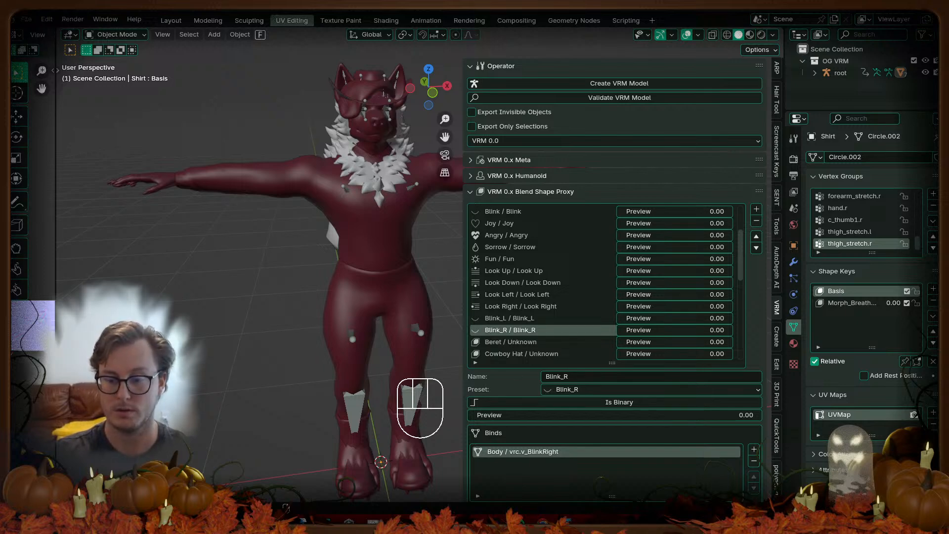
# Step: Switch from Blender to Unity so FoxHound_VRM.vrm reimports
pyautogui.hotkey('alt', 'Tab')
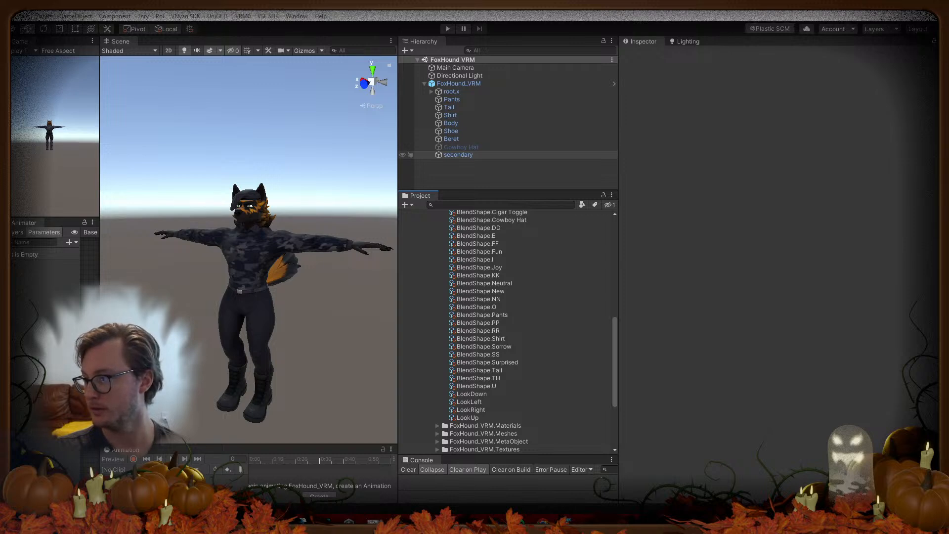
# Step: Bring Unity into focus and open the BlendShape asset to review the renamed clips
pyautogui.click(459, 155)
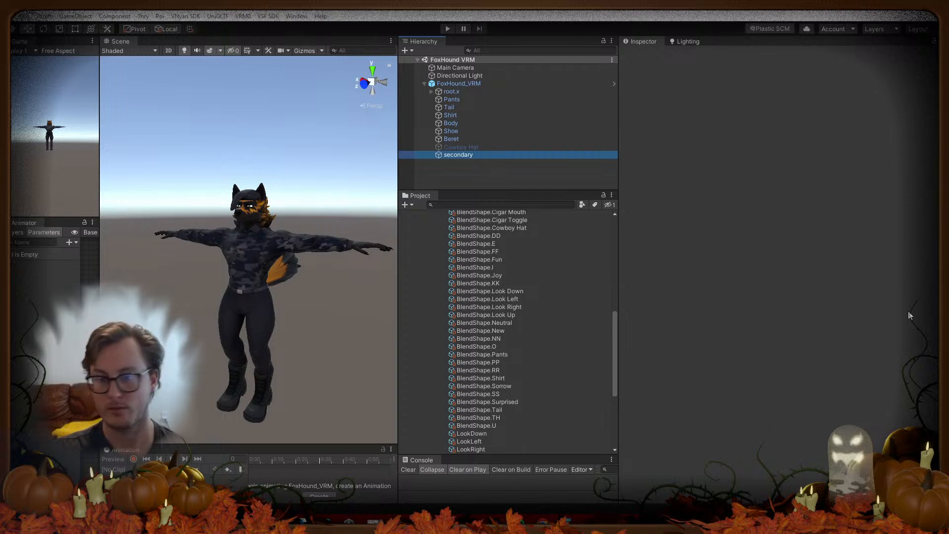
pyautogui.scroll(2, 508, 309)
pyautogui.scroll(5, 513, 276)
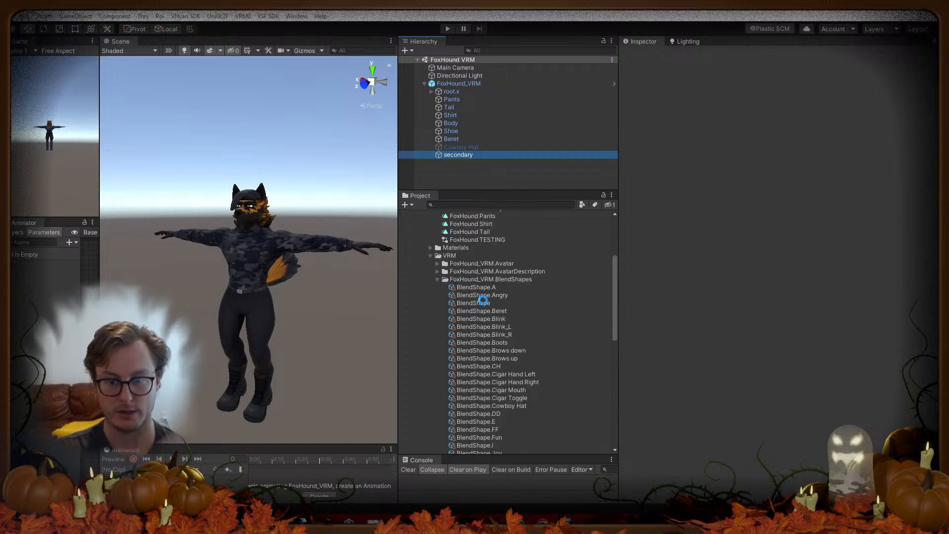
pyautogui.click(483, 301)
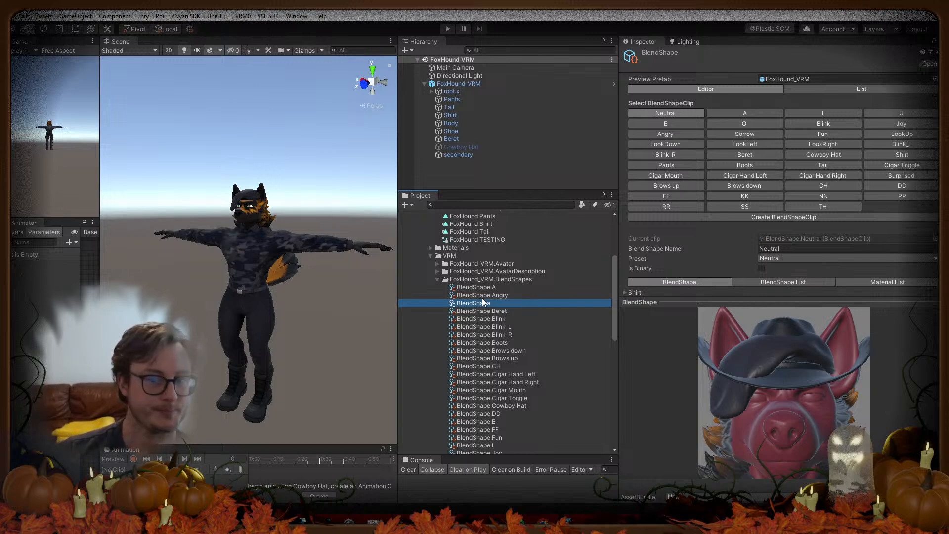
# Step: Select the FoxHound_VRM object and add a VSF_Animations component to it
pyautogui.click(452, 92)
pyautogui.click(454, 83)
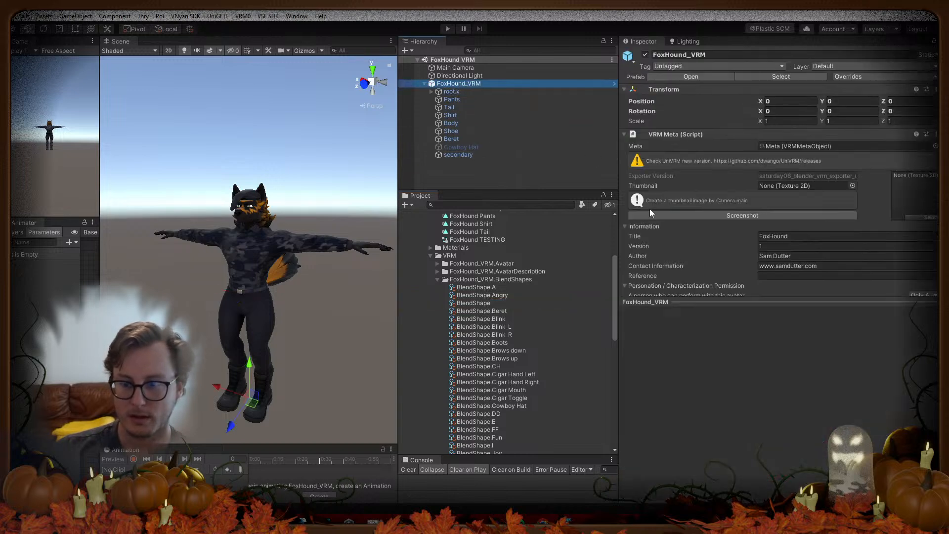
pyautogui.scroll(-5, 723, 346)
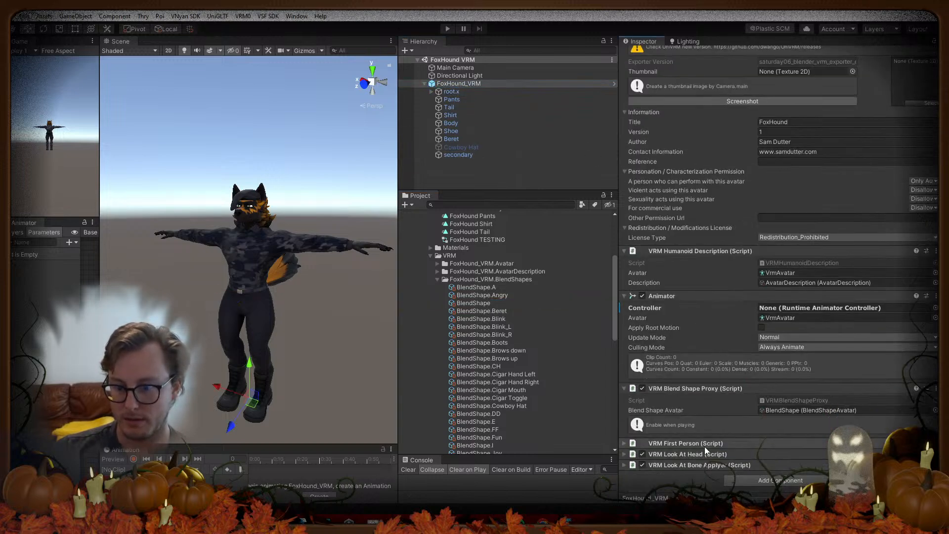
pyautogui.click(742, 481)
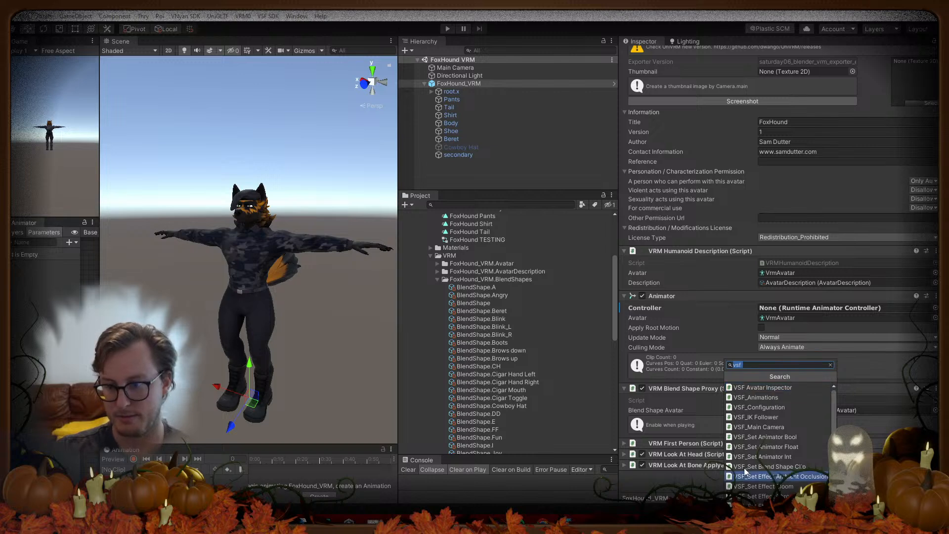
pyautogui.click(756, 398)
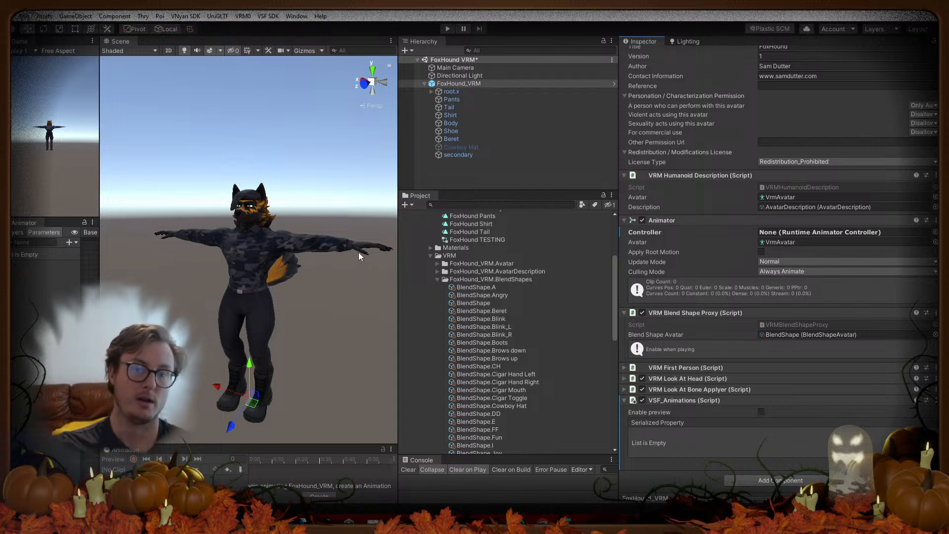
# Step: Save the scene and export the avatar bundle over FoxHound.vsfavatar, dismissing the completion notice
pyautogui.hotkey('ctrl', 's')
pyautogui.click(267, 16)
pyautogui.click(284, 37)
pyautogui.click(174, 123)
pyautogui.click(391, 363)
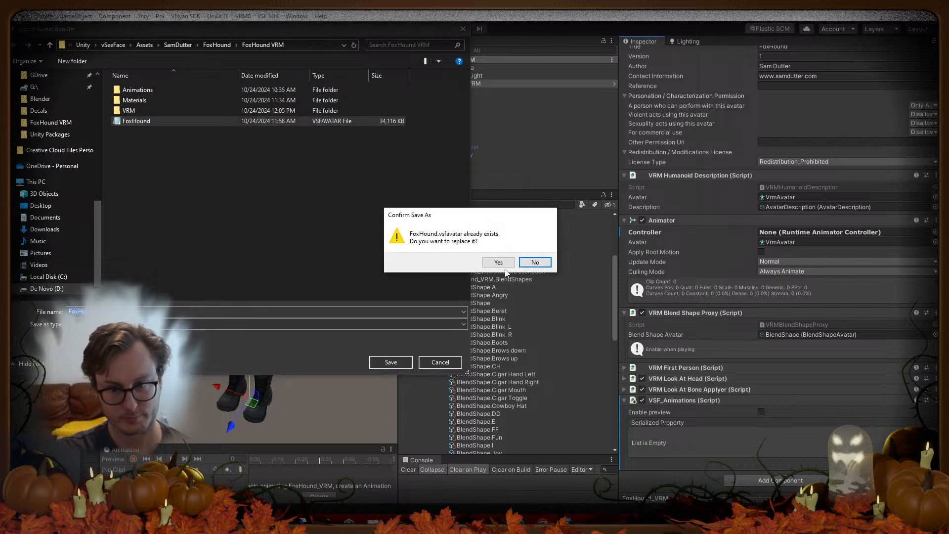
pyautogui.click(493, 261)
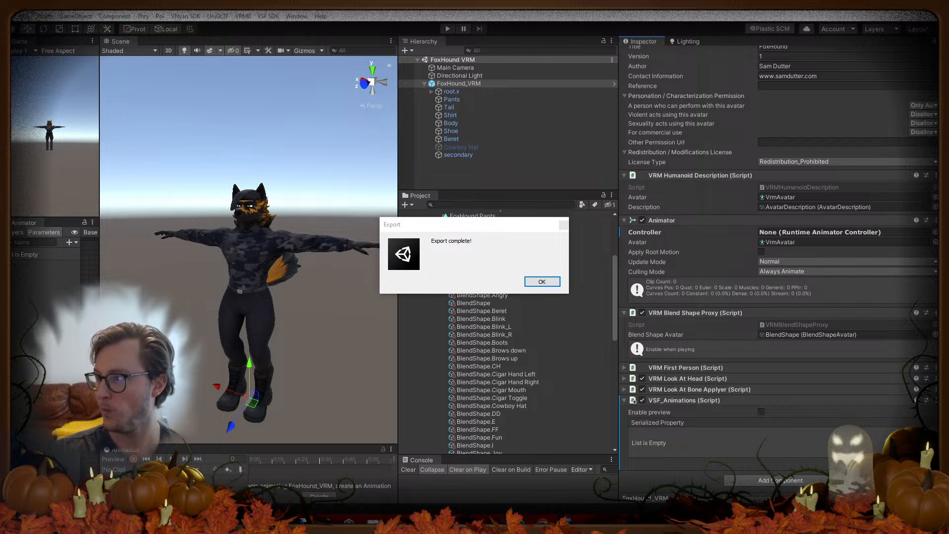
pyautogui.click(542, 281)
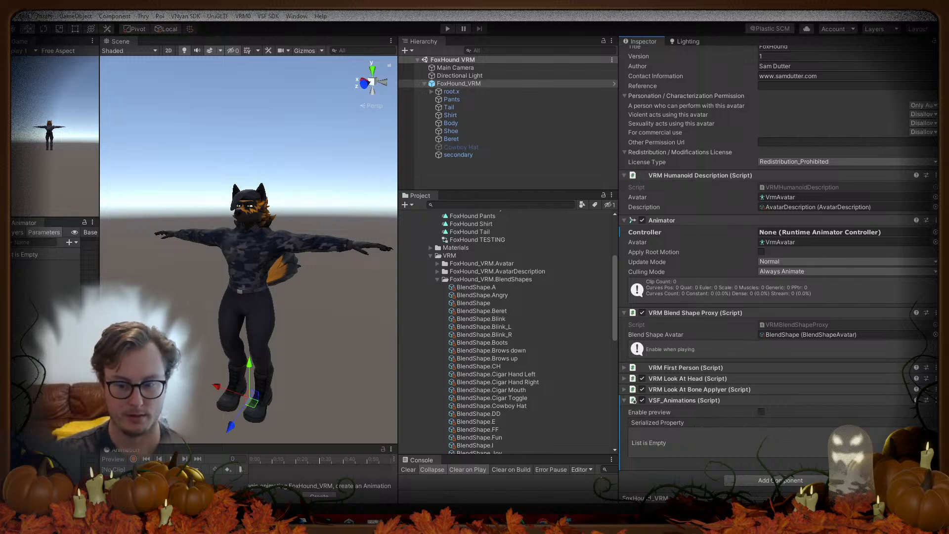
# Step: Launch VSeeFace.exe from the D:\vSeeFace\VSeeFace folder
pyautogui.press('super+e')
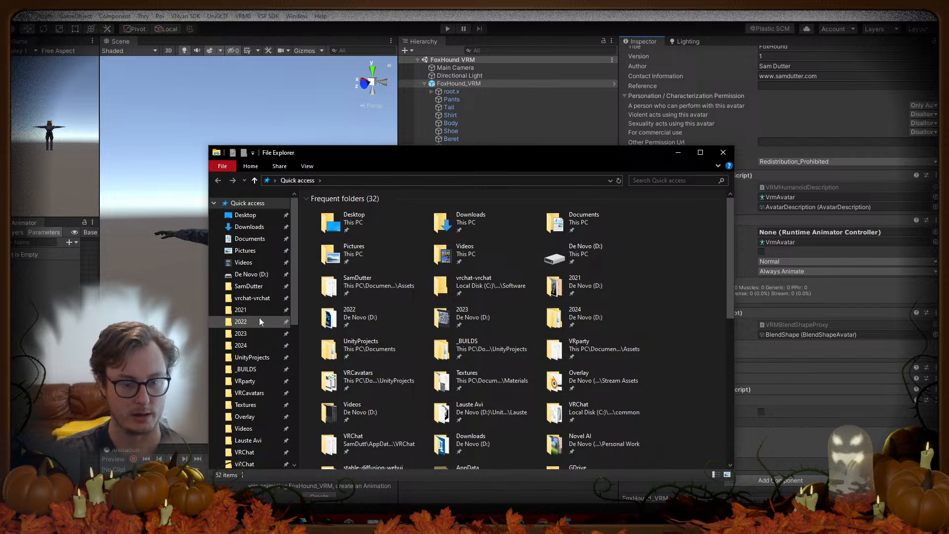
pyautogui.click(245, 346)
pyautogui.click(323, 185)
pyautogui.doubleClick(349, 209)
pyautogui.doubleClick(348, 260)
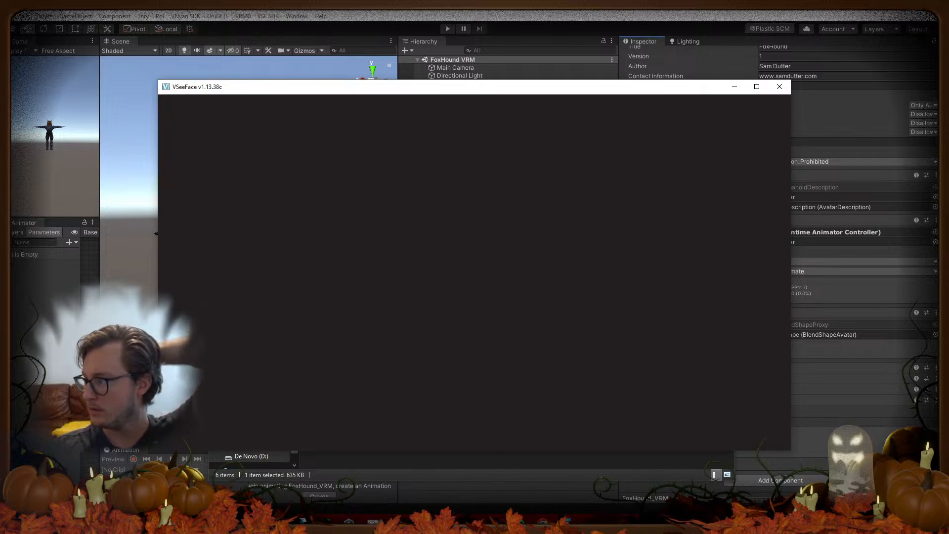
# Step: Start live tracking with the FoxHound avatar, confirm it works, then close VSeeFace
pyautogui.click(779, 87)
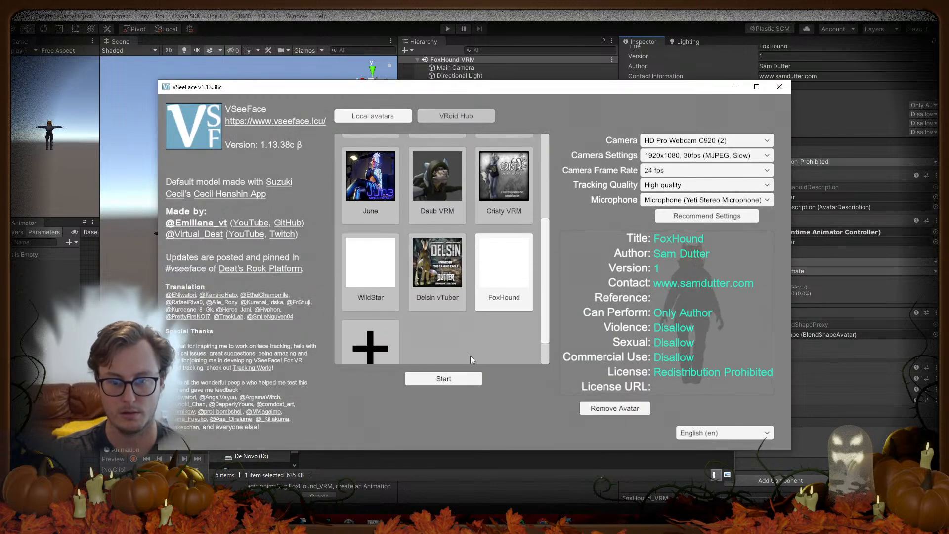
pyautogui.click(440, 381)
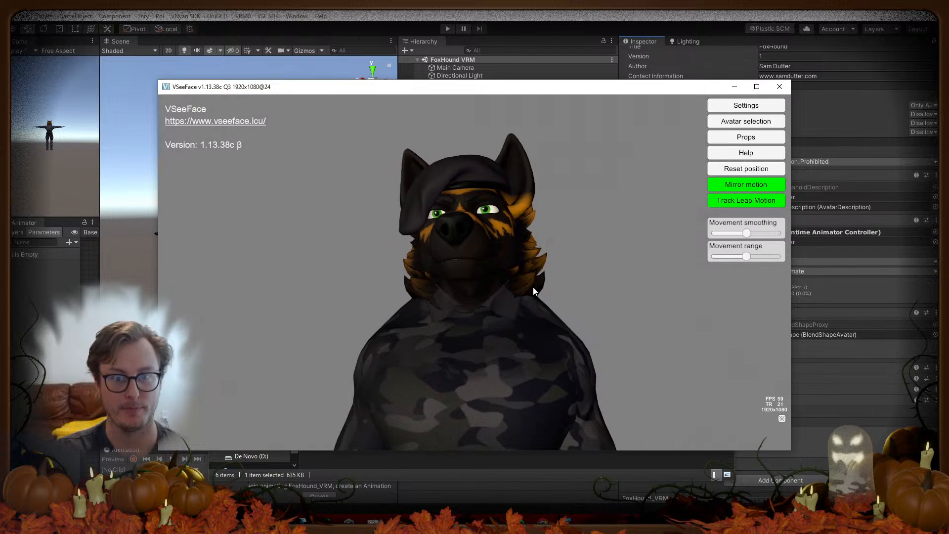
pyautogui.click(779, 87)
# Step: Close File Explorer, deselect FoxHound_VRM and collapse its Hierarchy entry to the top level
pyautogui.click(349, 522)
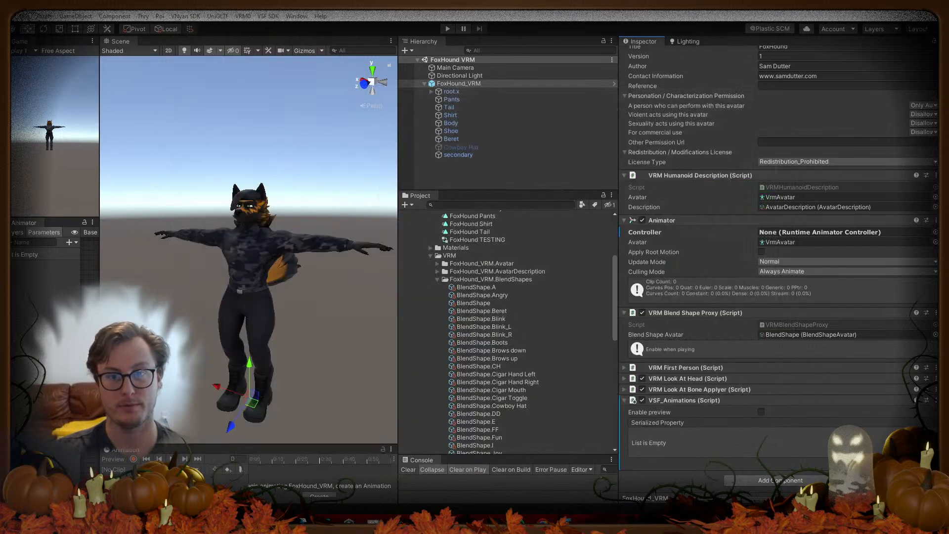
pyautogui.click(443, 177)
pyautogui.click(425, 84)
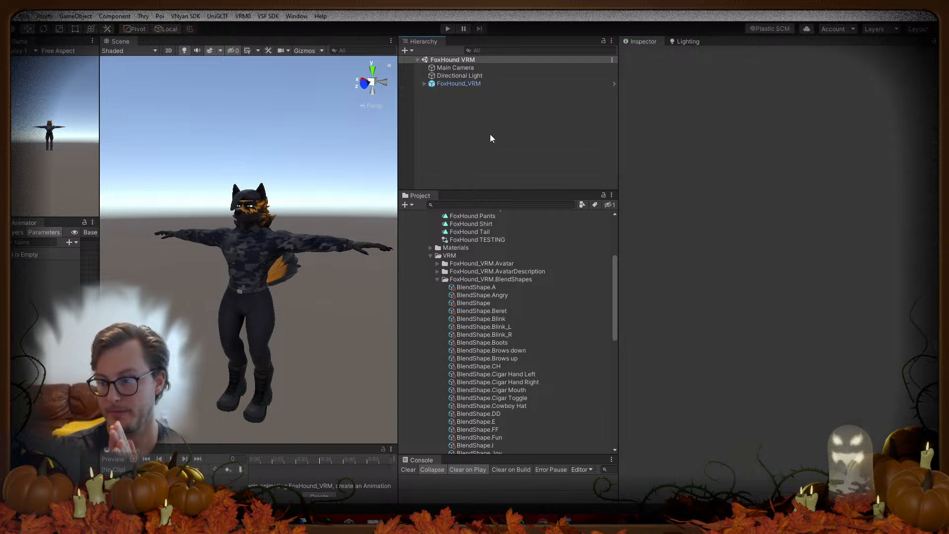